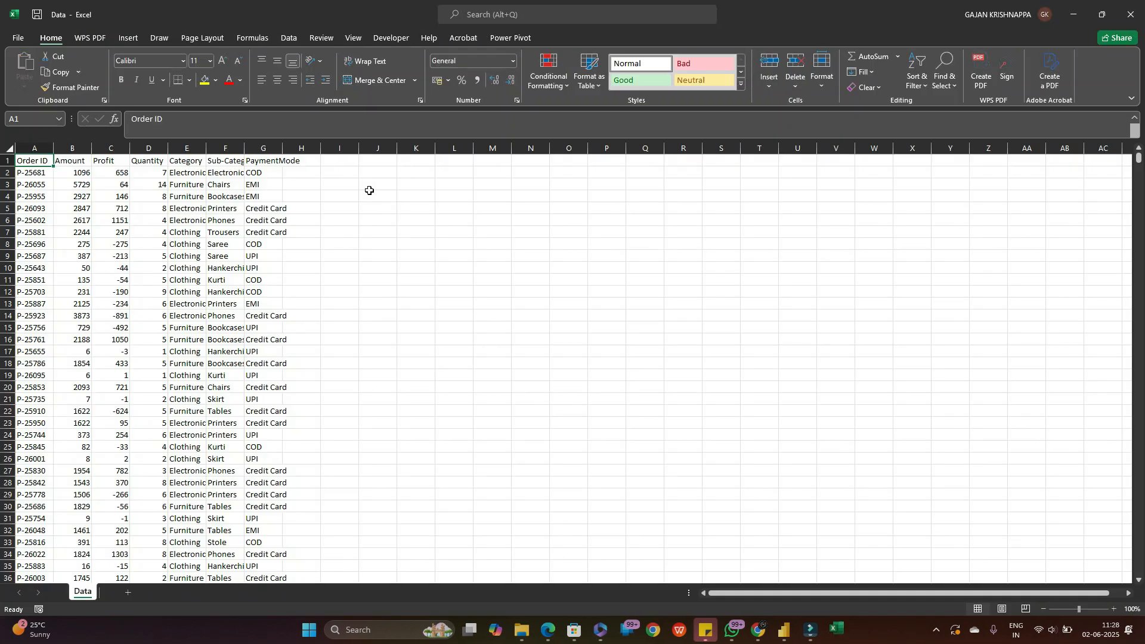
- Open the Order file from the SRI SAI MART ECOMMERCE STORE folder with Excel
{"action": "key", "text": "alt+Tab"}
{"action": "left_click", "coordinate": [140, 126]}
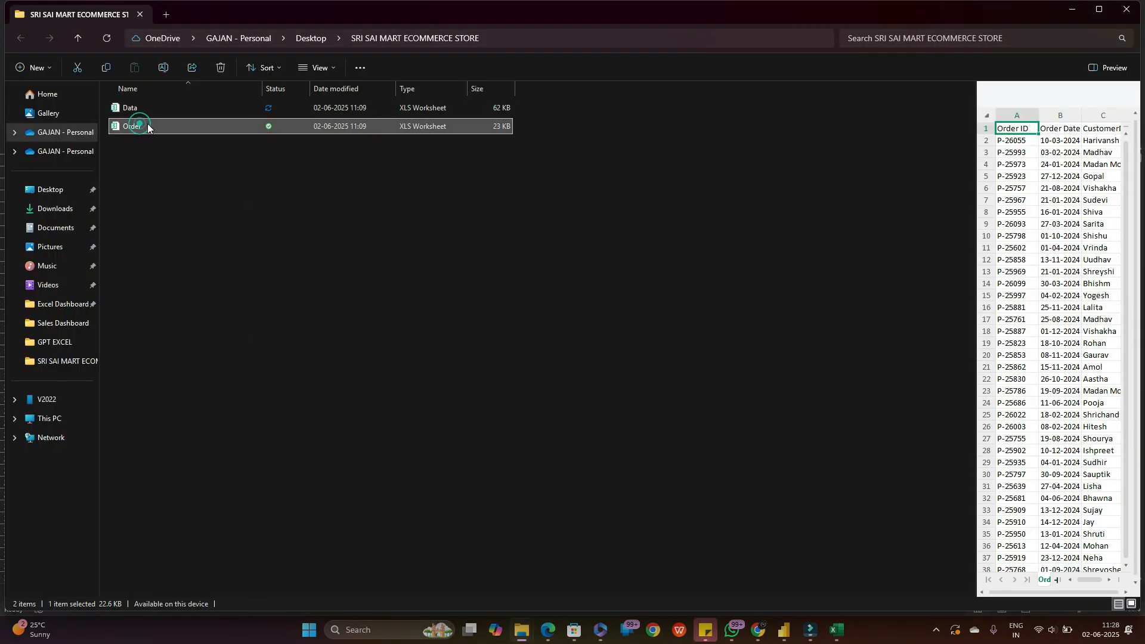
{"action": "right_click", "coordinate": [156, 124]}
{"action": "mouse_move", "coordinate": [207, 196]}
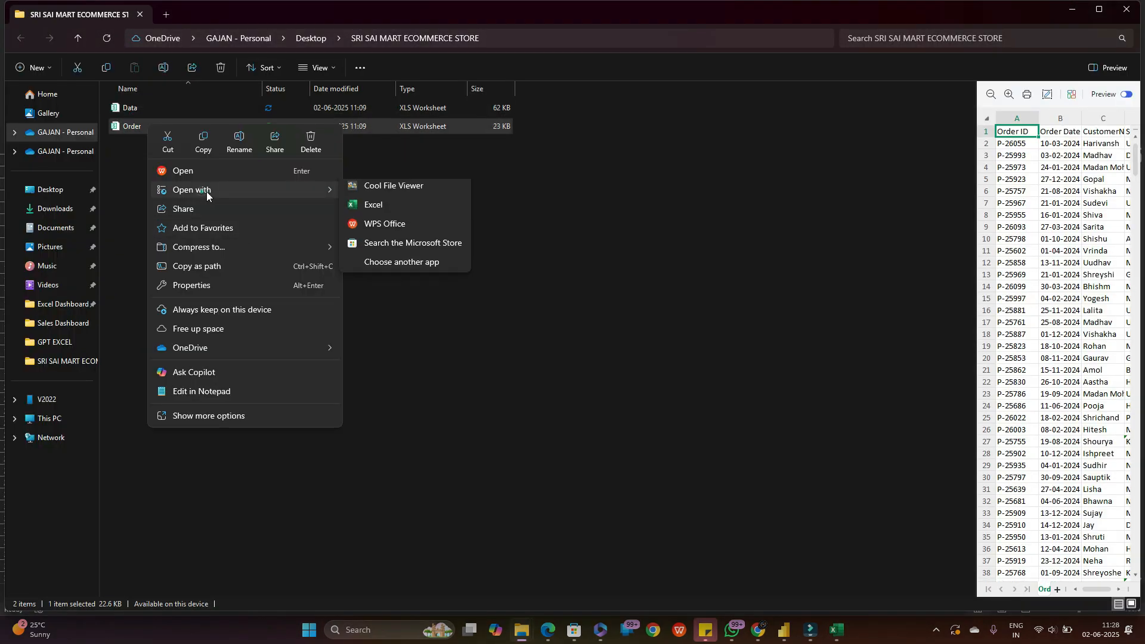
{"action": "left_click", "coordinate": [387, 208]}
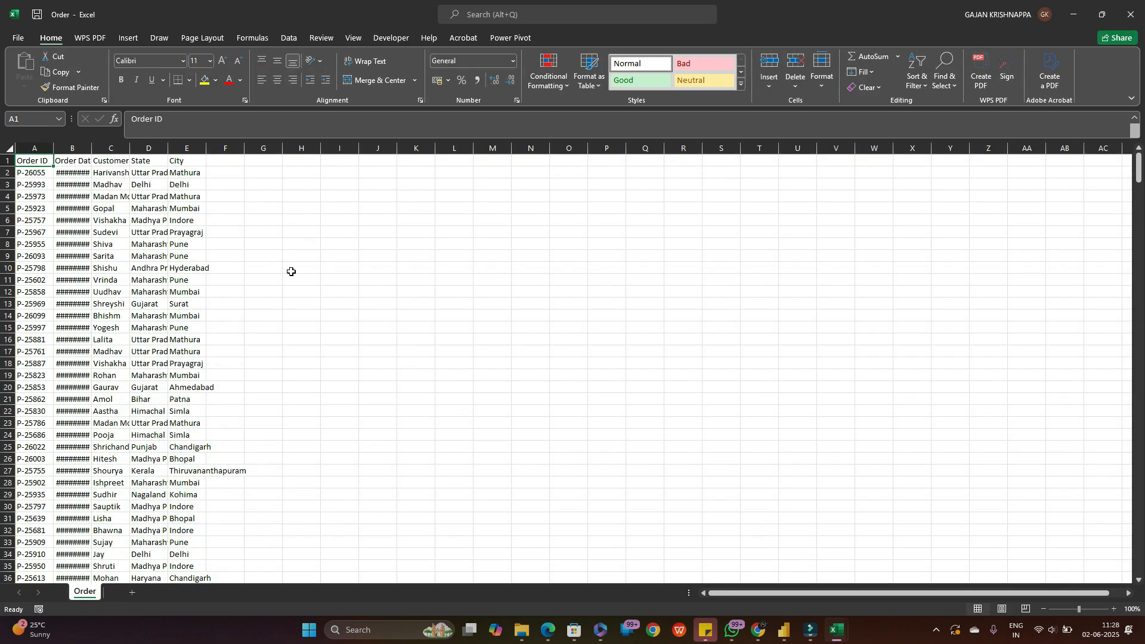
- Switch back to the Data workbook and autofit the width of all its columns
{"action": "key", "text": "alt+Tab"}
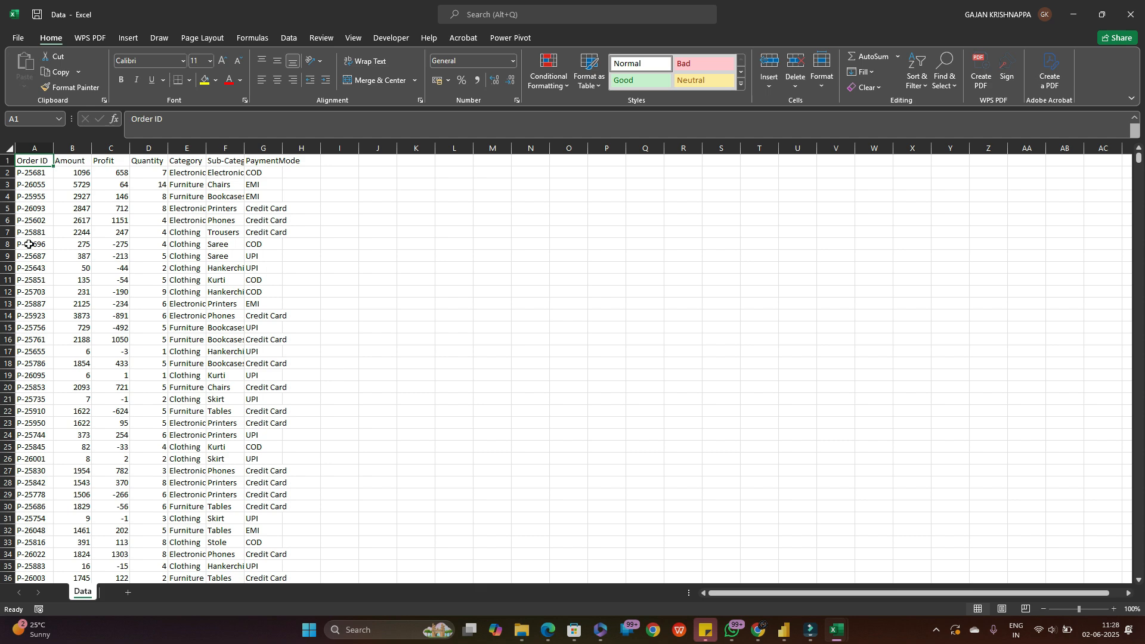
{"action": "left_click", "coordinate": [9, 147]}
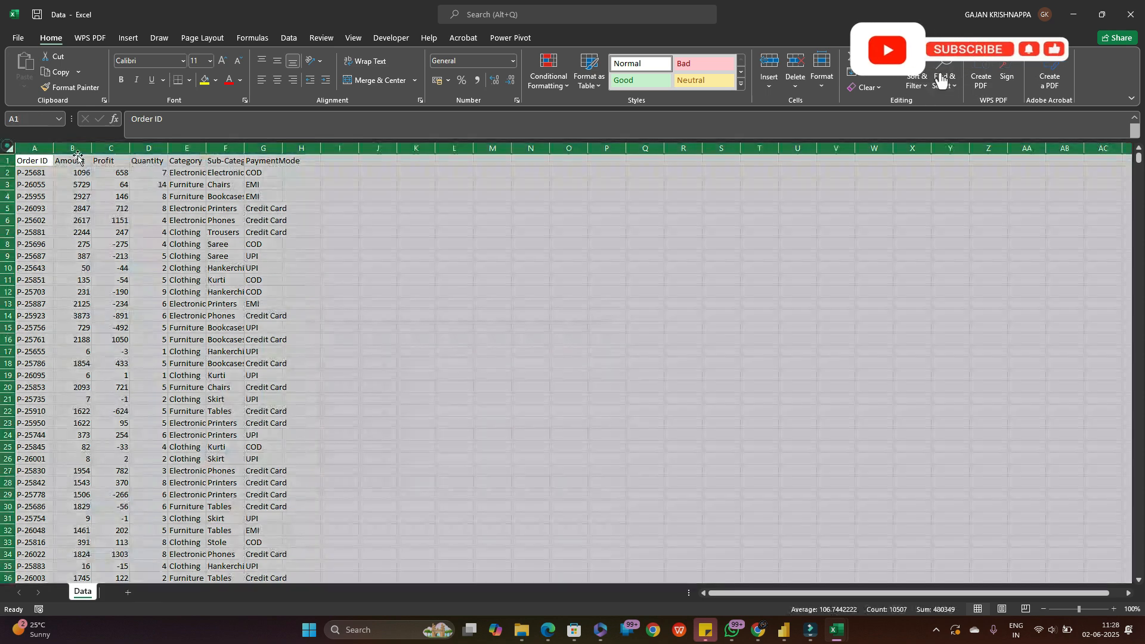
{"action": "key", "text": "alt+h"}
{"action": "key", "text": "o"}
{"action": "key", "text": "i"}
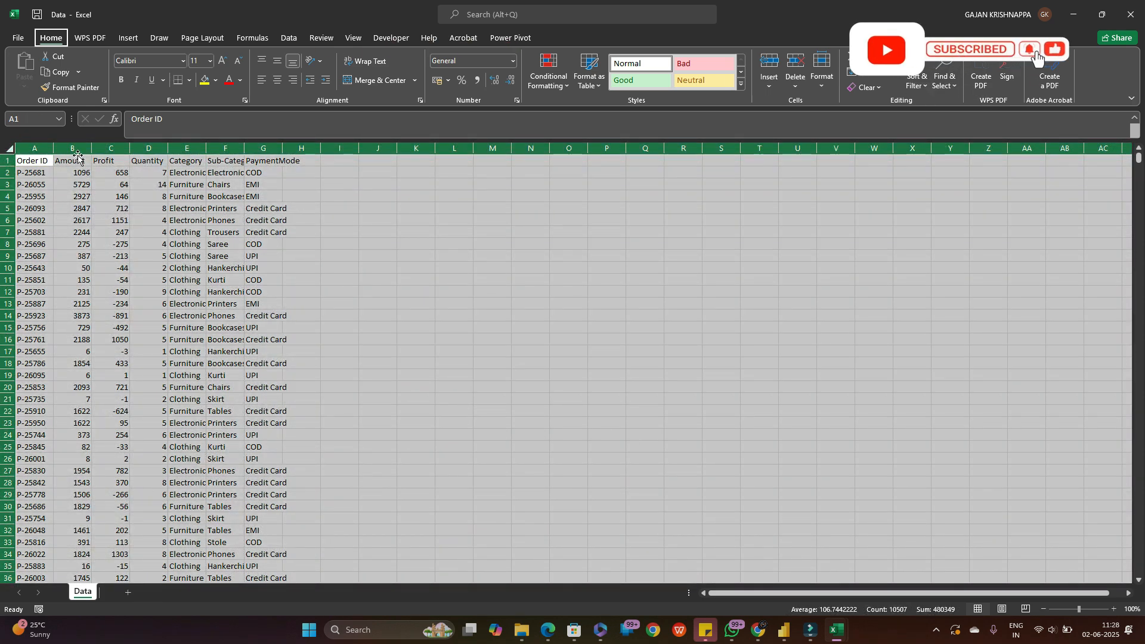
{"action": "left_click", "coordinate": [74, 147]}
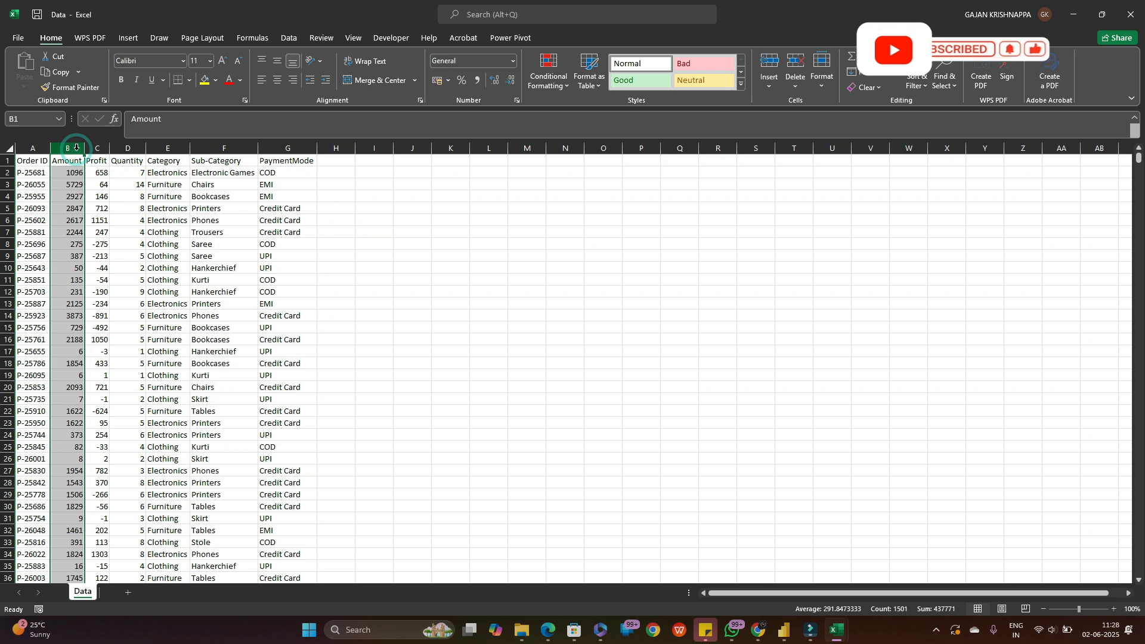
- Add filters to the Data sheet's header row and autofit all columns again so the full headers fit
{"action": "left_click", "coordinate": [120, 205]}
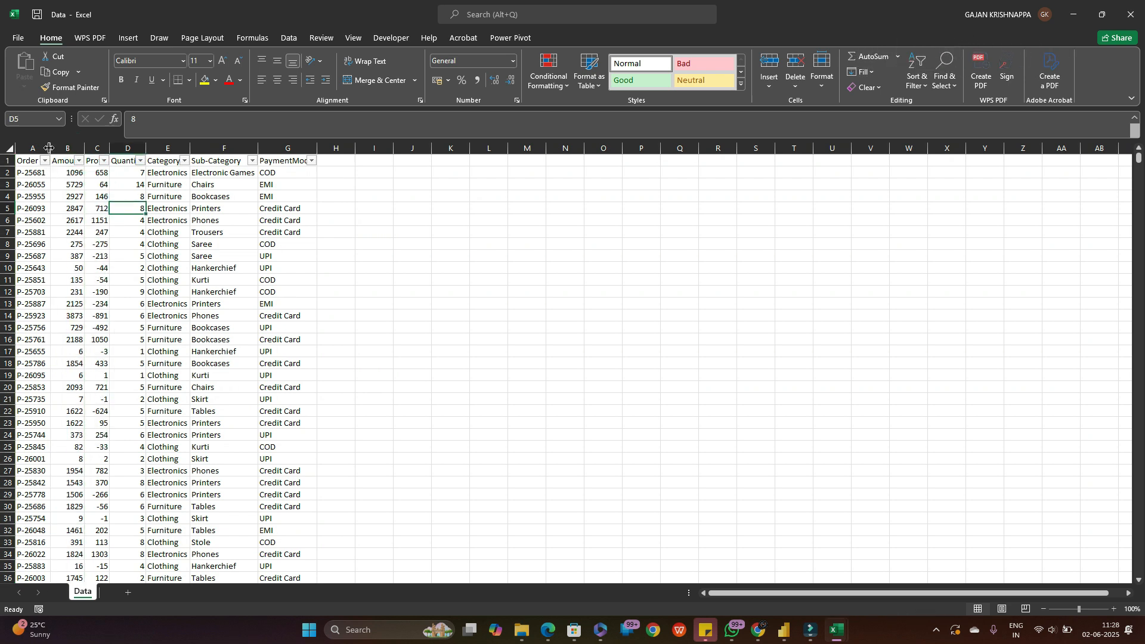
{"action": "left_click_drag", "start_coordinate": [50, 147], "coordinate": [60, 147]}
{"action": "left_click", "coordinate": [10, 148]}
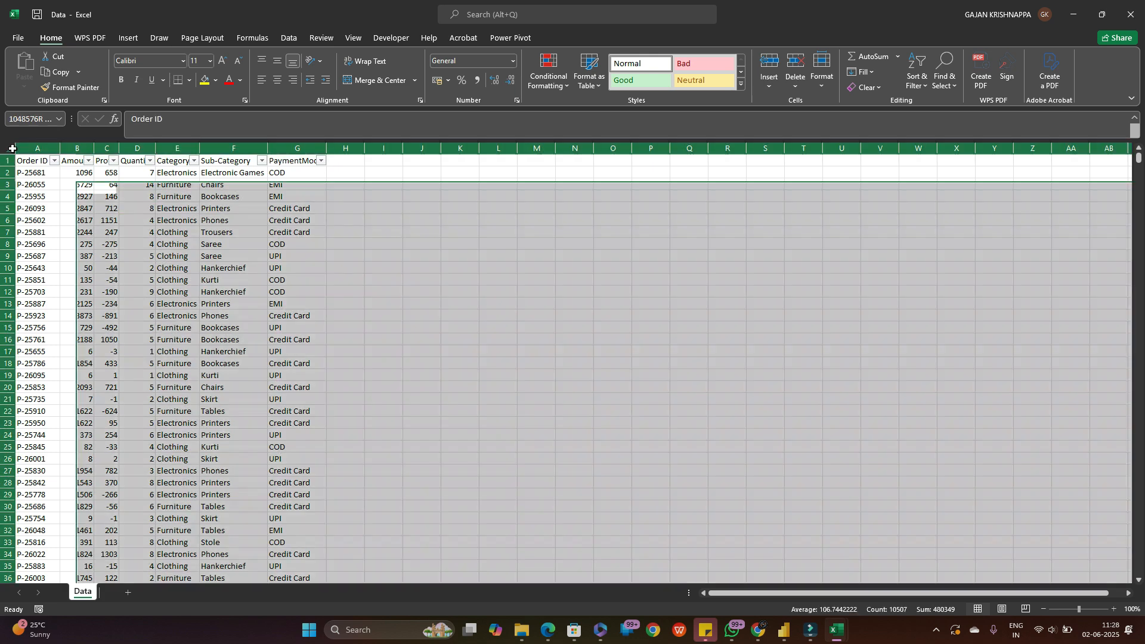
{"action": "double_click", "coordinate": [88, 147]}
{"action": "left_click", "coordinate": [119, 162]}
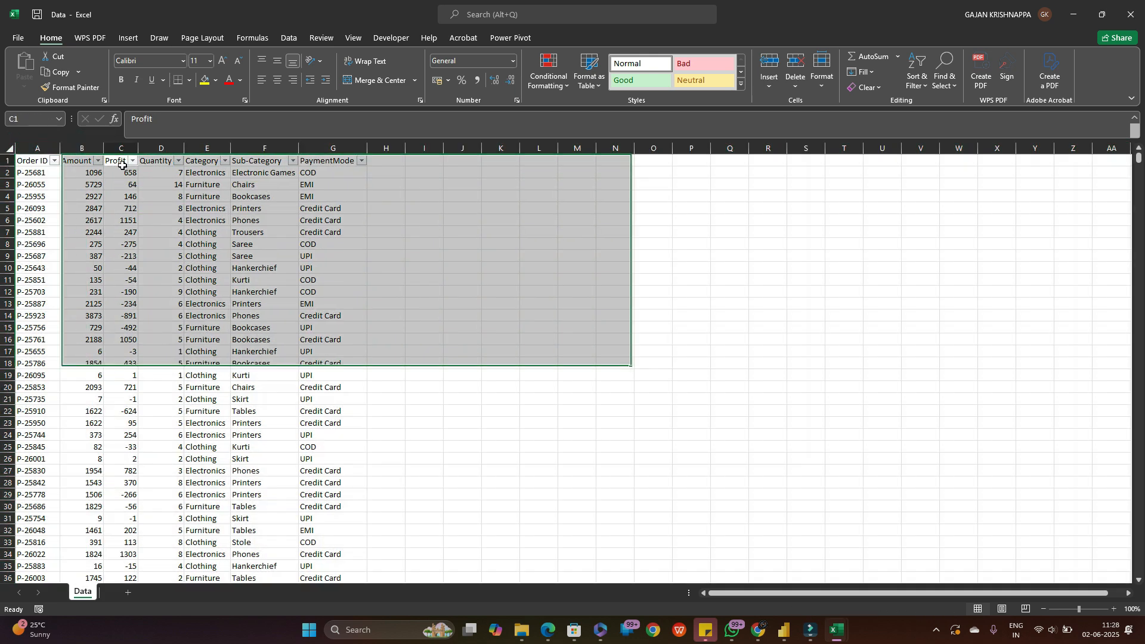
- Remove the header filters from the Data sheet and reapply them from the Category header
{"action": "key", "text": "ctrl+shift+l"}
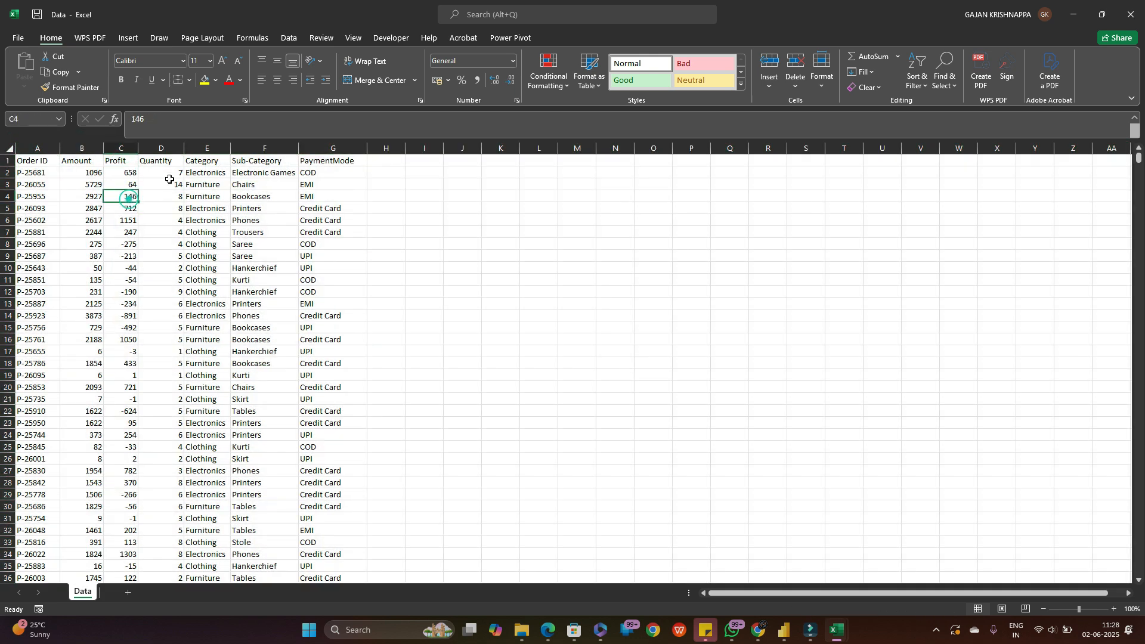
{"action": "left_click", "coordinate": [172, 161]}
{"action": "left_click", "coordinate": [218, 163]}
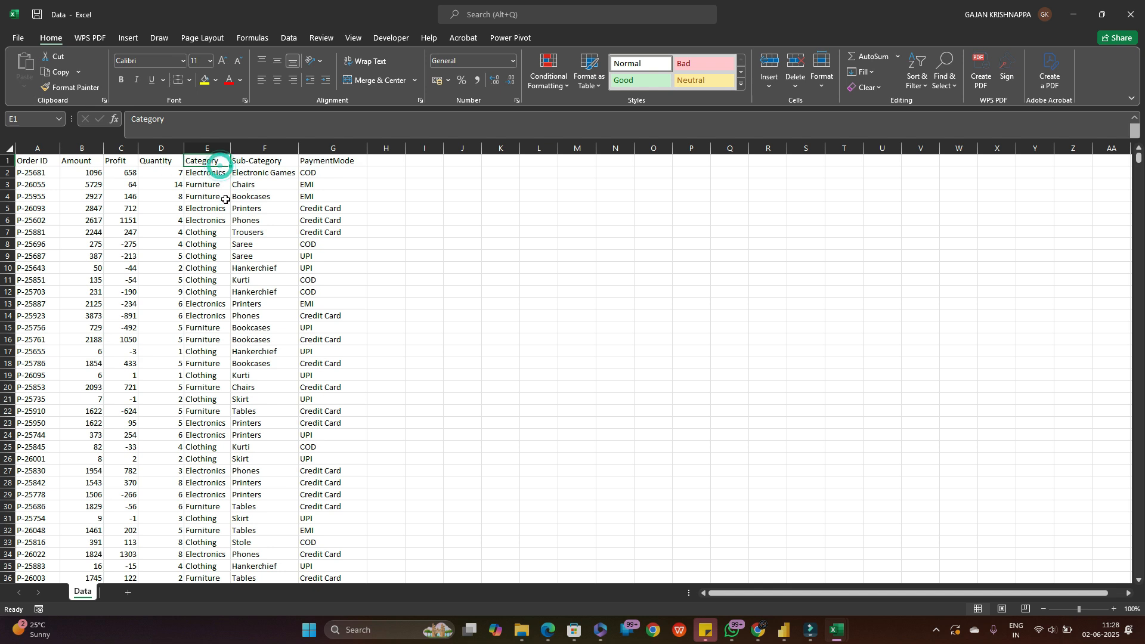
{"action": "key", "text": "ctrl+shift+l"}
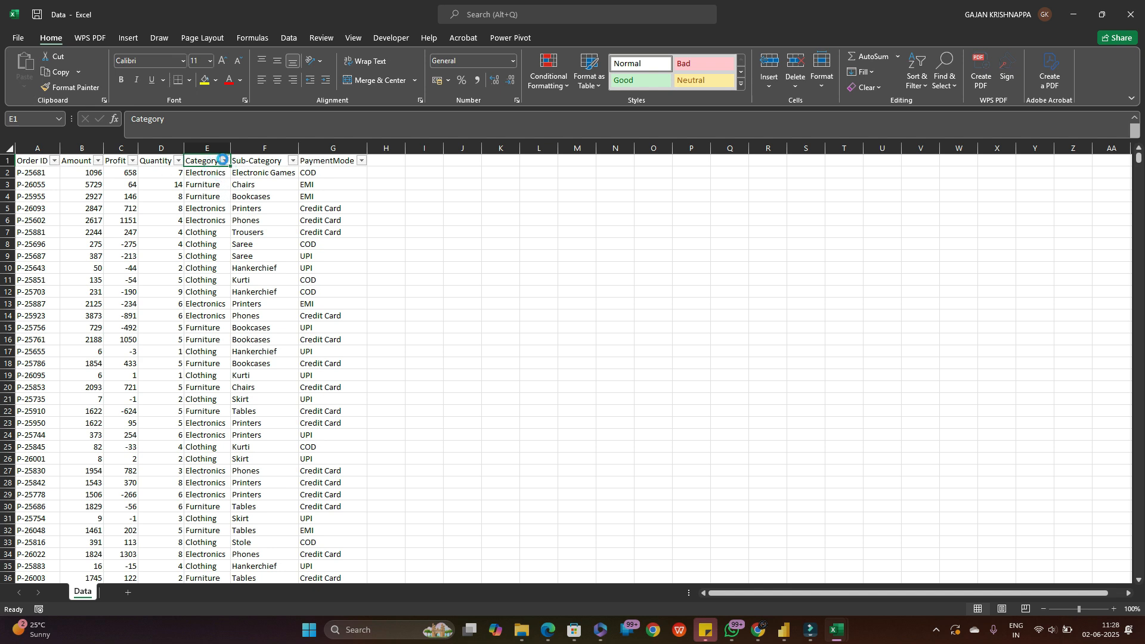
- Look through the filter values of the Category and Sub-Category columns without applying a filter
{"action": "left_click", "coordinate": [225, 160]}
{"action": "left_click", "coordinate": [125, 301]}
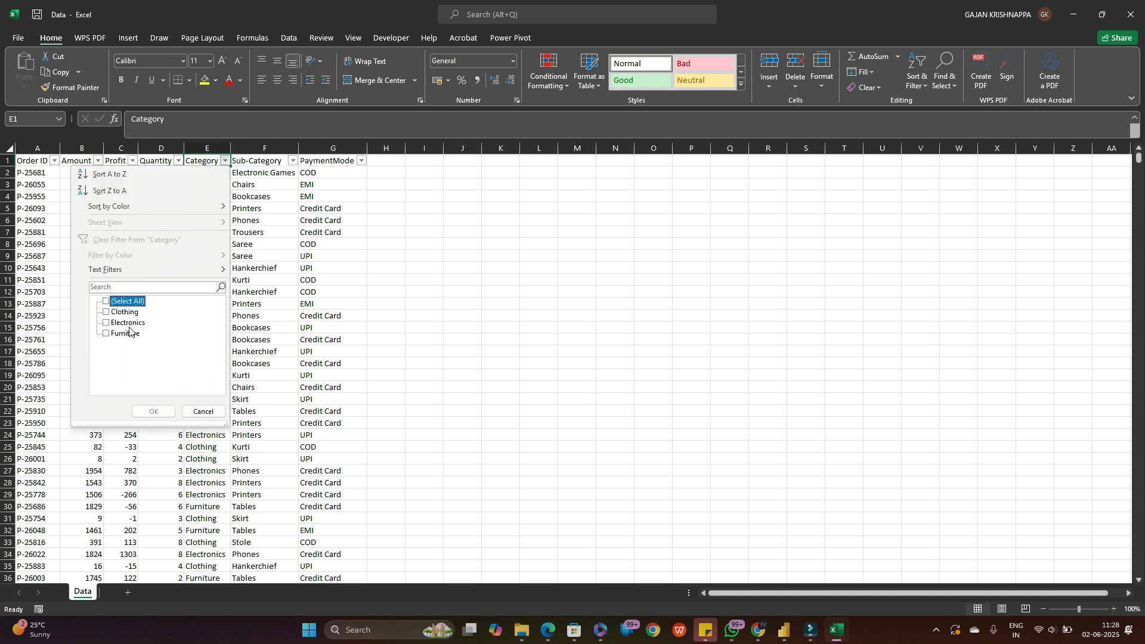
{"action": "left_click", "coordinate": [374, 283]}
{"action": "left_click", "coordinate": [225, 161]}
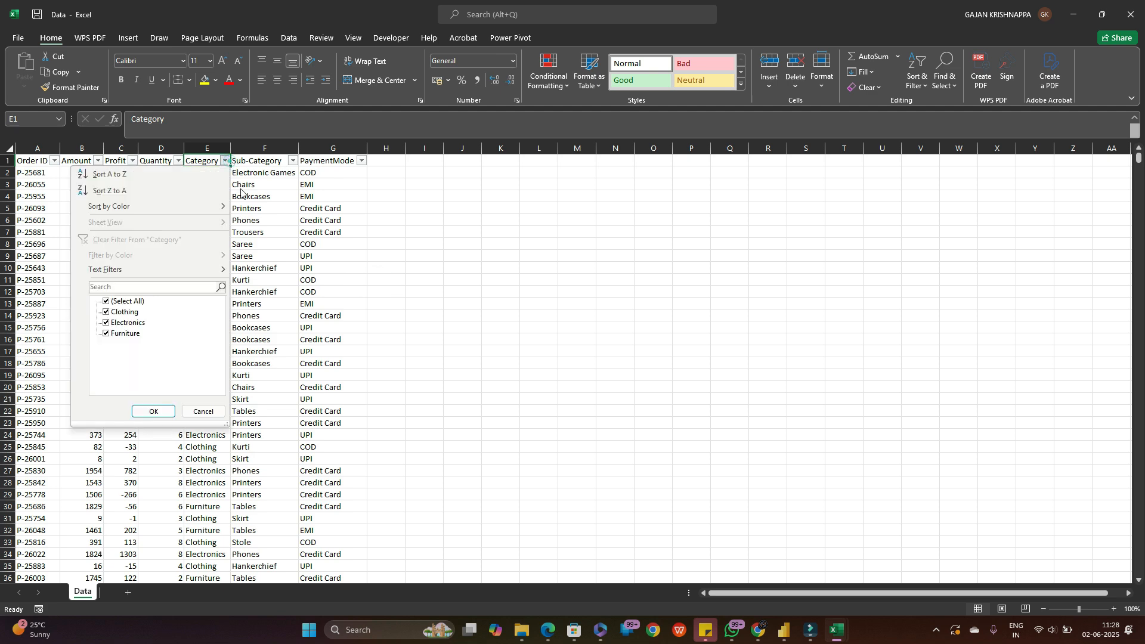
{"action": "left_click", "coordinate": [292, 207]}
{"action": "left_click", "coordinate": [292, 161]}
{"action": "left_click", "coordinate": [421, 242]}
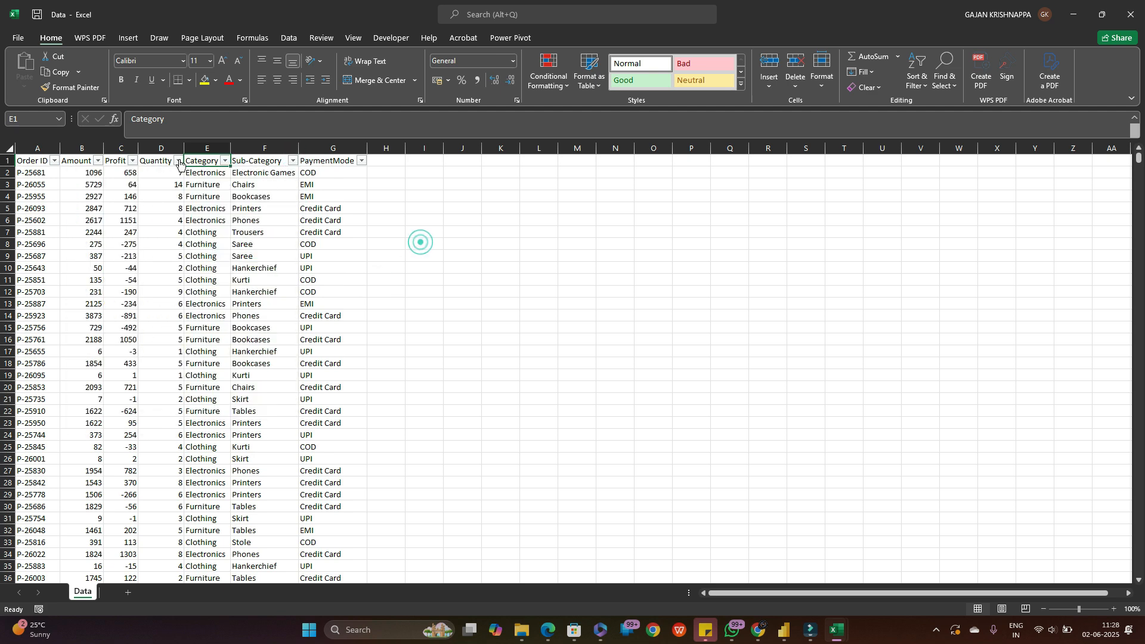
- Filter Category to Clothing only and review the sub-categories listed in an enlarged Sub-Category filter list
{"action": "left_click", "coordinate": [223, 161]}
{"action": "left_click", "coordinate": [106, 301]}
{"action": "left_click", "coordinate": [107, 312]}
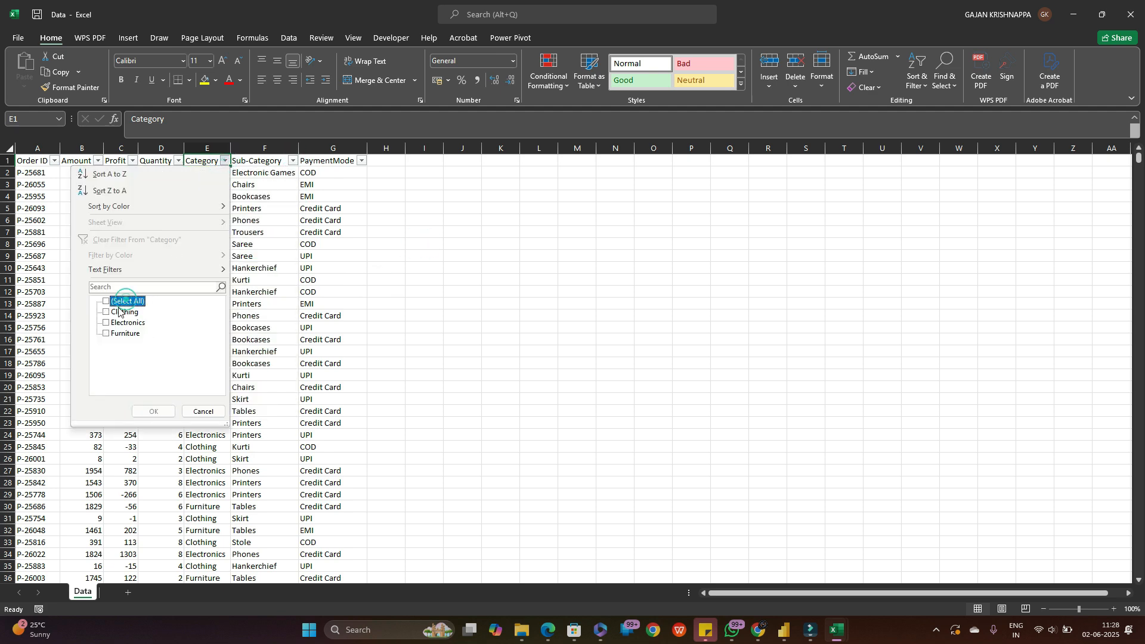
{"action": "left_click", "coordinate": [153, 411]}
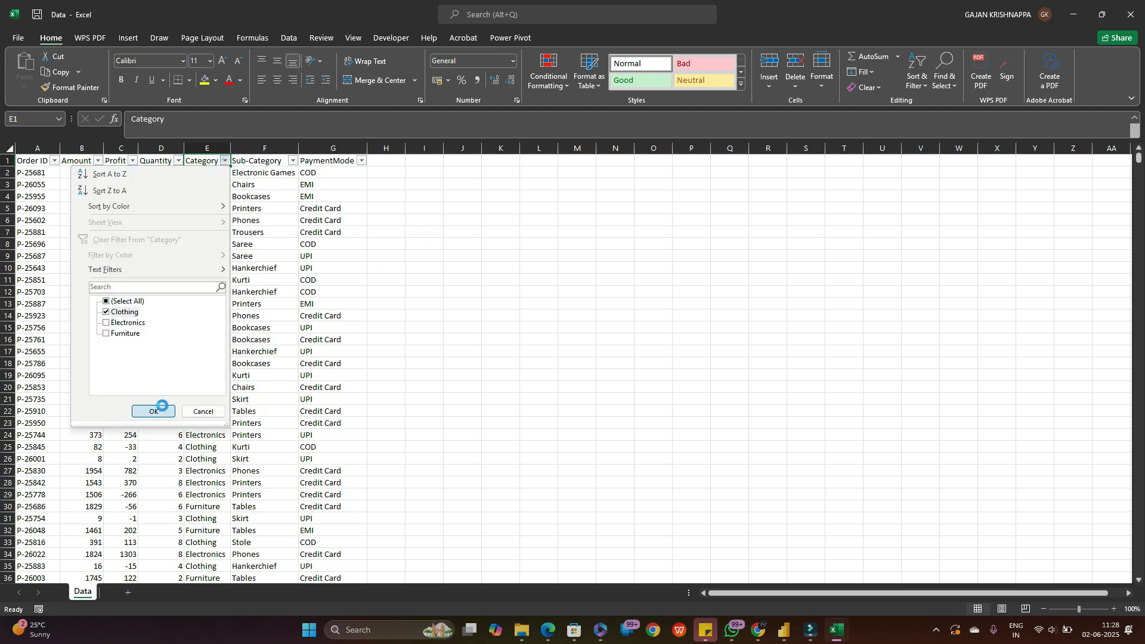
{"action": "left_click", "coordinate": [291, 160]}
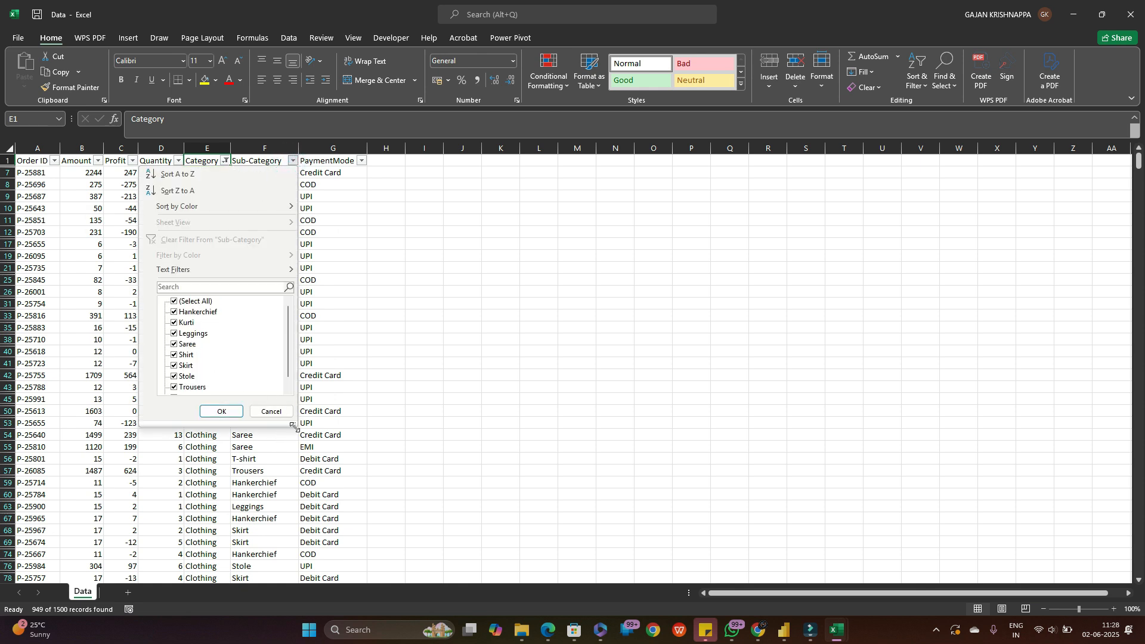
{"action": "left_click_drag", "start_coordinate": [293, 426], "coordinate": [454, 498]}
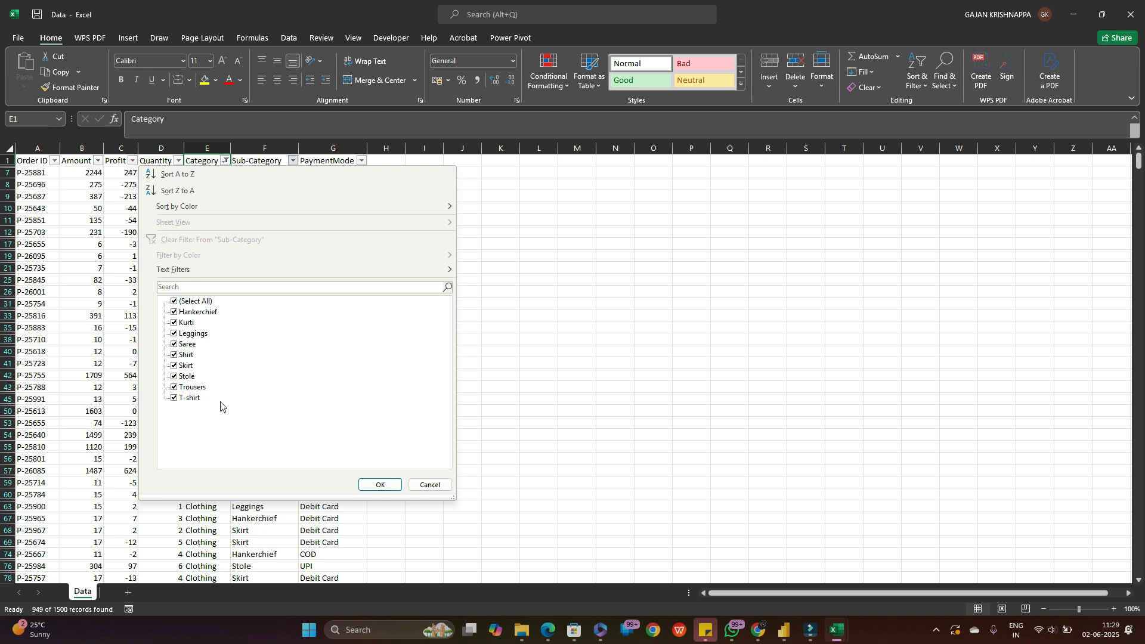
{"action": "left_click", "coordinate": [656, 334]}
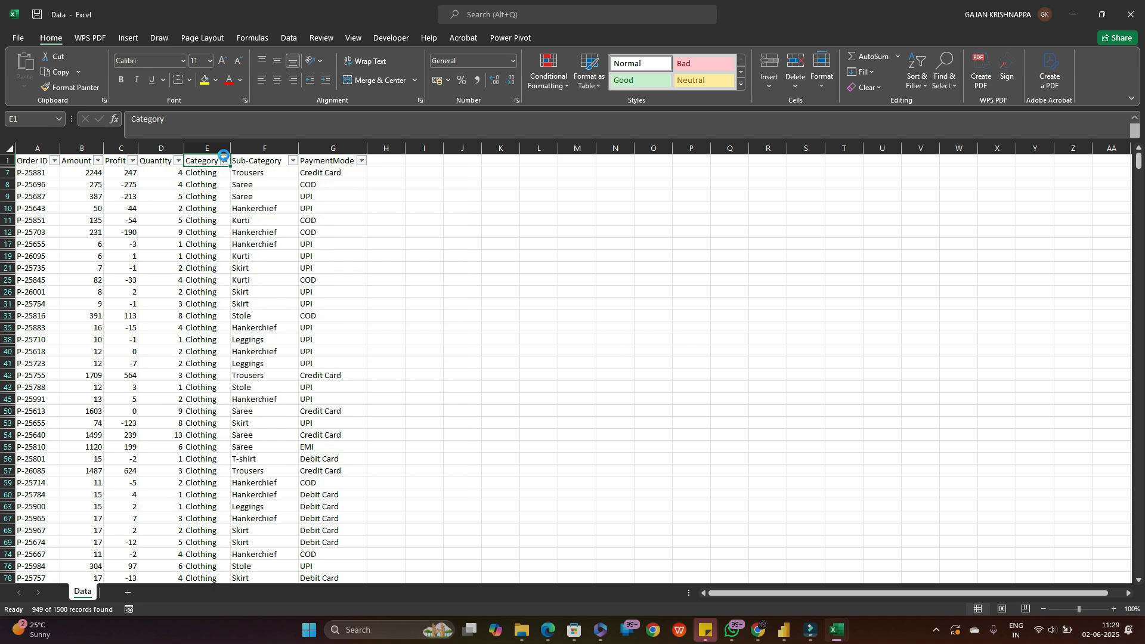
- Change the Category filter to Electronics only and review its entries in the Sub-Category filter list
{"action": "left_click", "coordinate": [225, 160]}
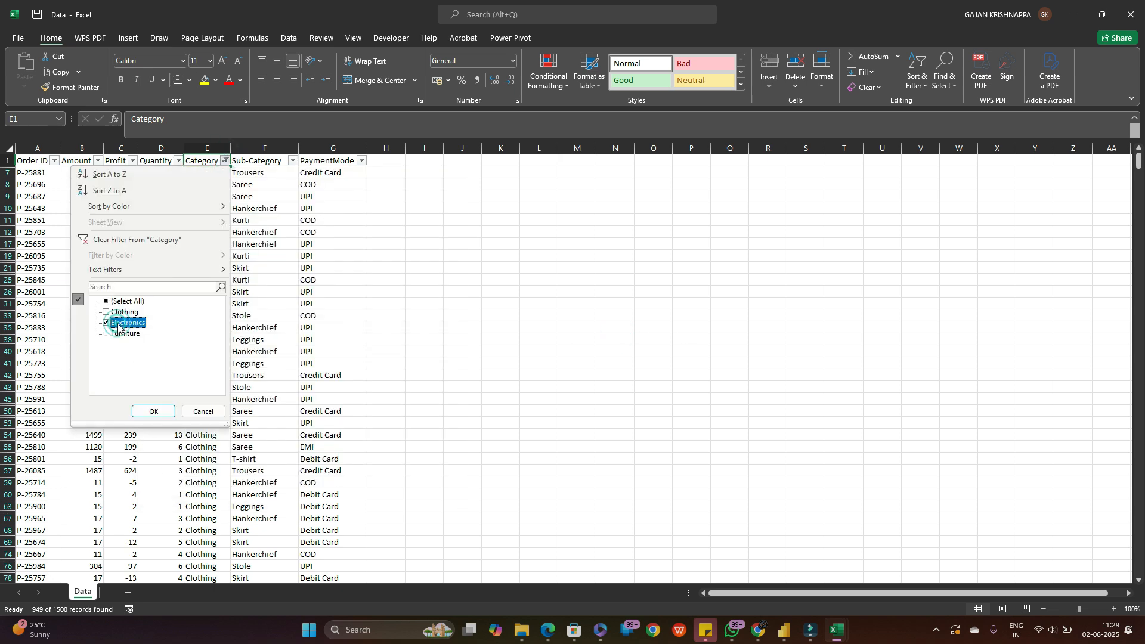
{"action": "left_click", "coordinate": [147, 412]}
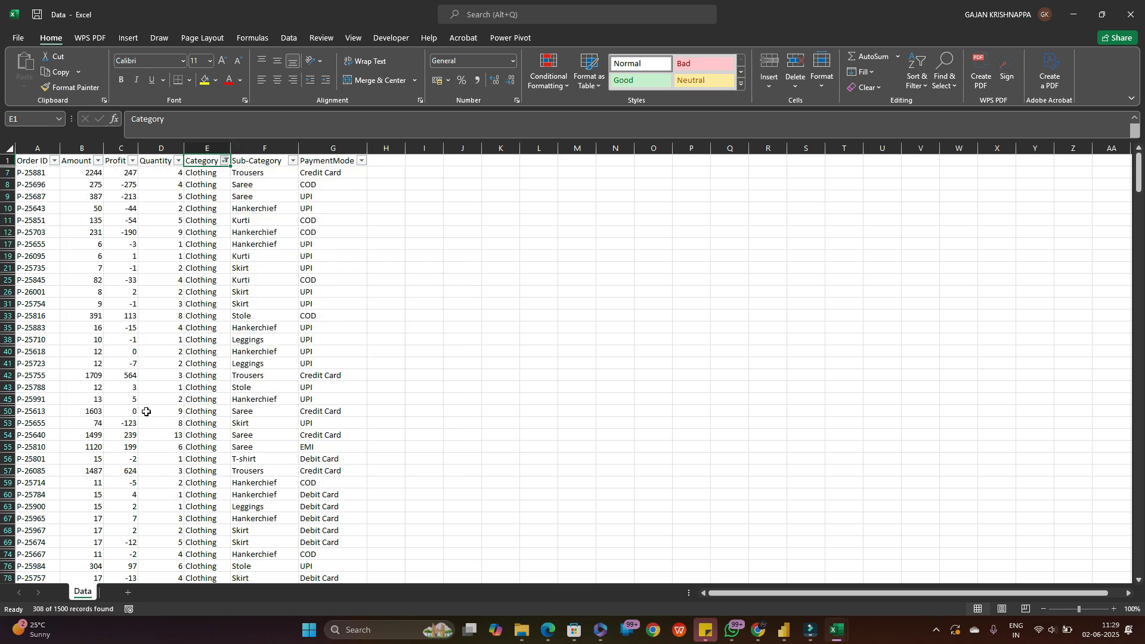
{"action": "left_click", "coordinate": [292, 161]}
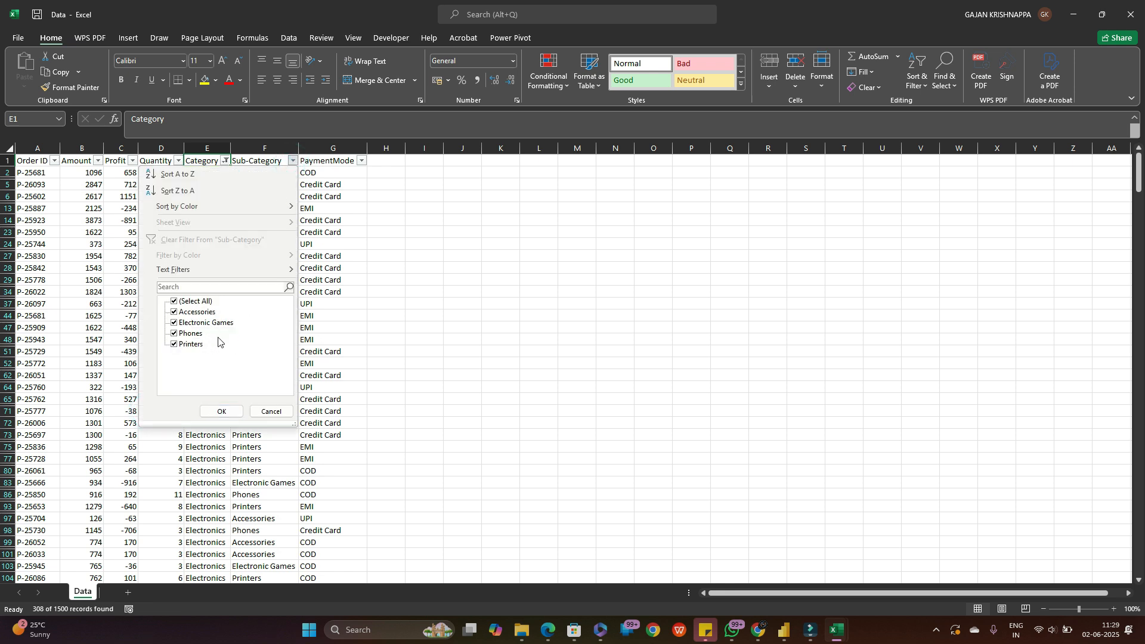
{"action": "left_click", "coordinate": [411, 344]}
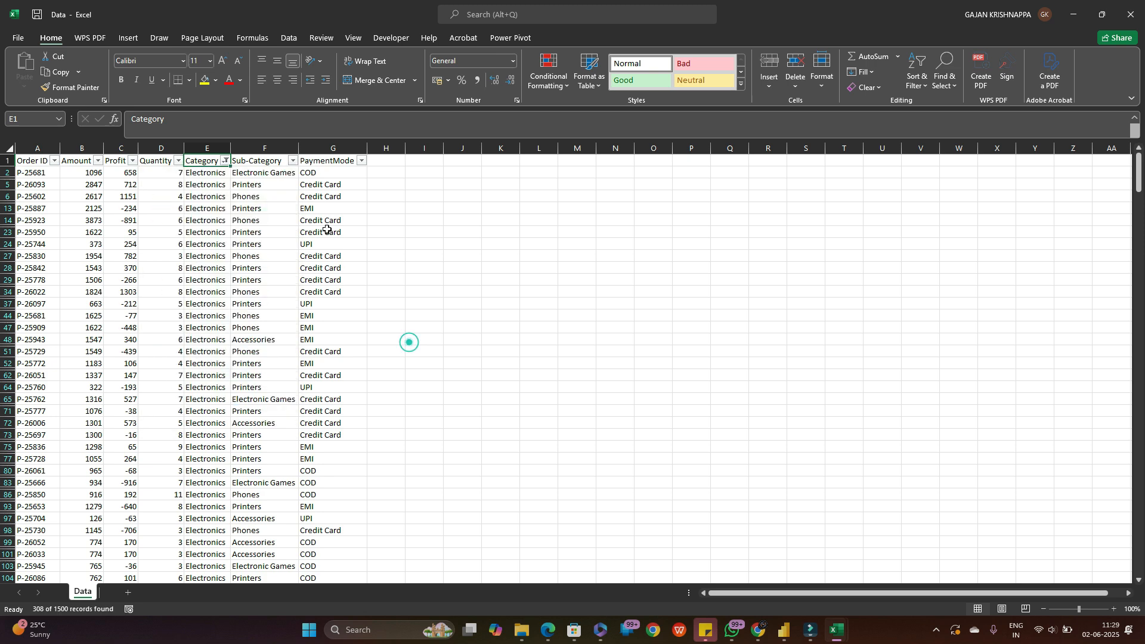
{"action": "left_click", "coordinate": [327, 231]}
- Change the Category filter to Furniture only and review its entries in the Sub-Category filter list
{"action": "left_click", "coordinate": [225, 161]}
{"action": "left_click", "coordinate": [125, 301]}
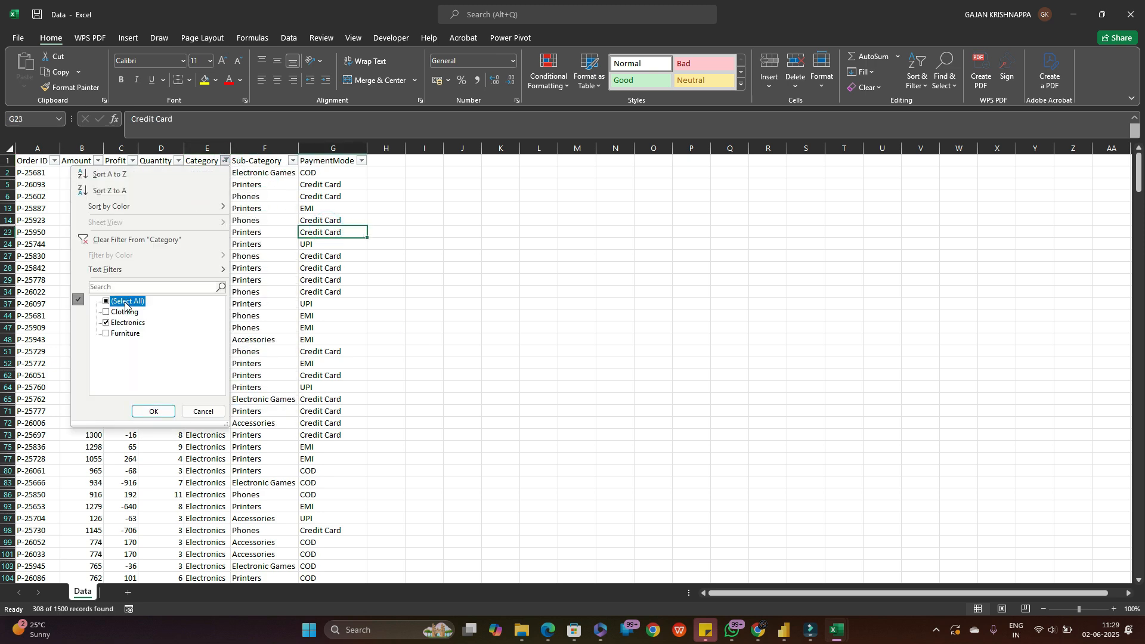
{"action": "left_click", "coordinate": [125, 301]}
{"action": "left_click", "coordinate": [119, 333]}
{"action": "left_click", "coordinate": [153, 411]}
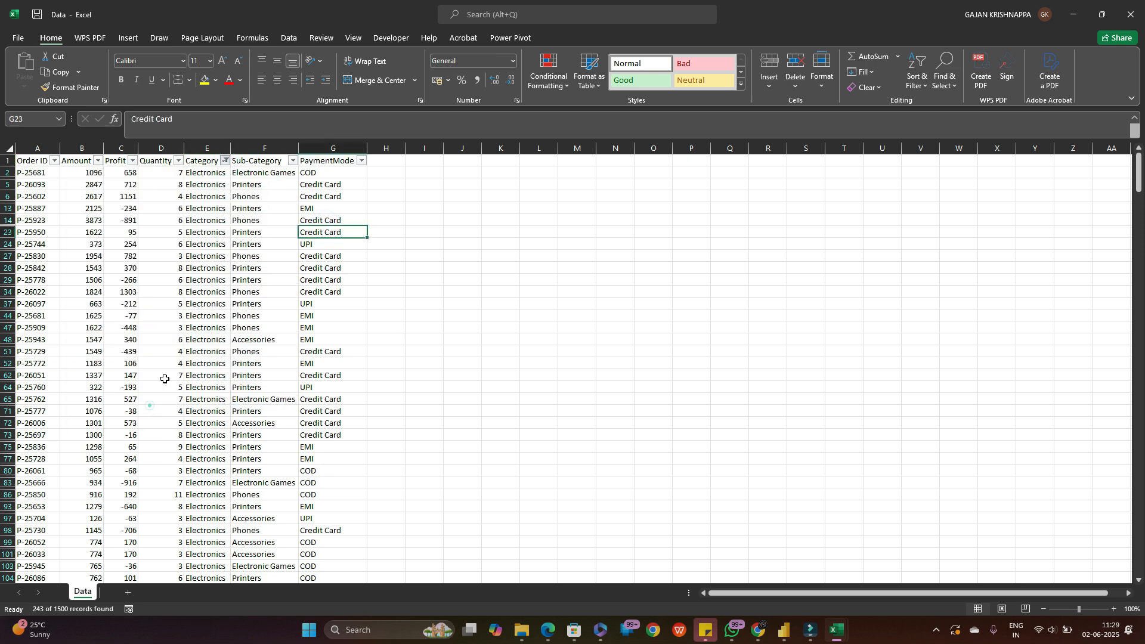
{"action": "left_click", "coordinate": [270, 221]}
{"action": "left_click", "coordinate": [293, 160]}
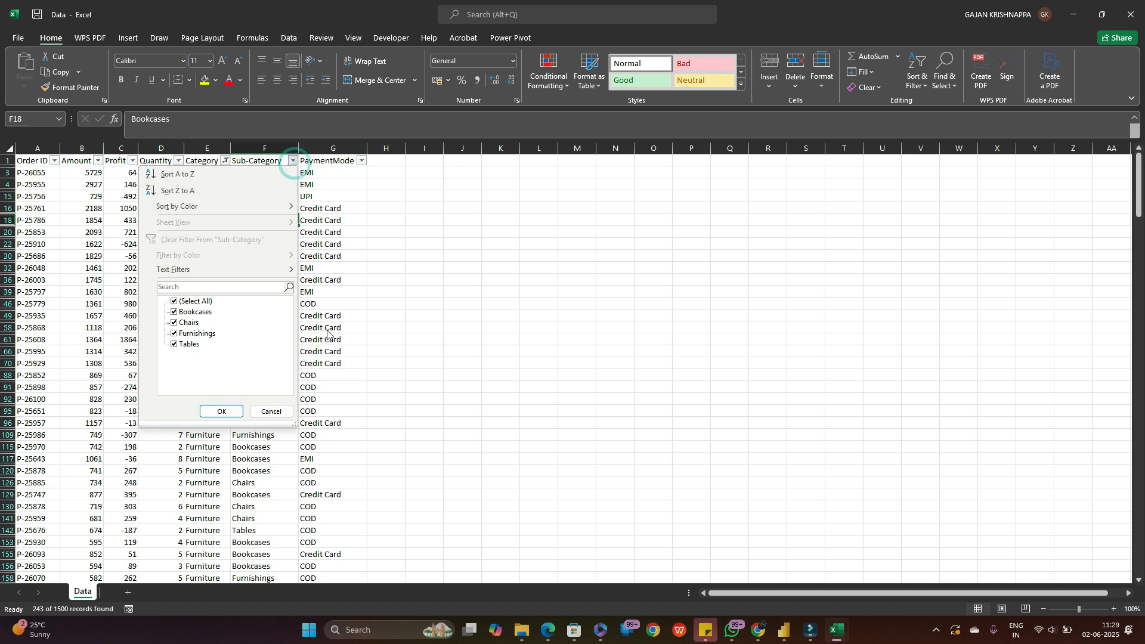
{"action": "left_click", "coordinate": [294, 161]}
- Reselect all categories in the Category filter to show every record of the Data sheet
{"action": "left_click", "coordinate": [229, 160]}
{"action": "left_click", "coordinate": [123, 302]}
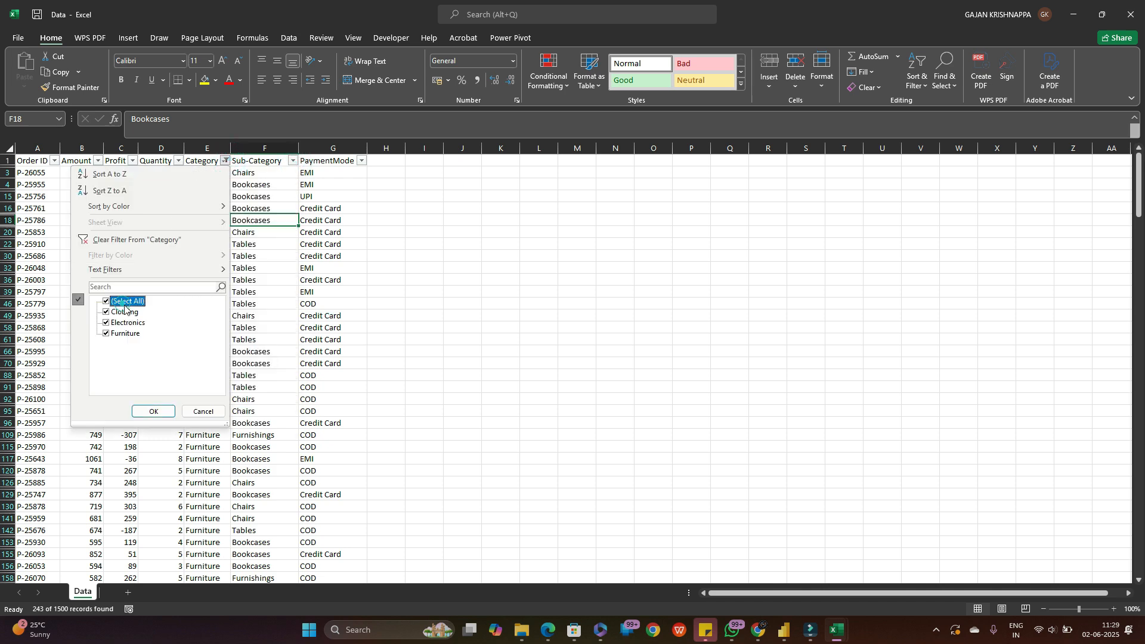
{"action": "left_click", "coordinate": [153, 412]}
{"action": "left_click", "coordinate": [266, 278]}
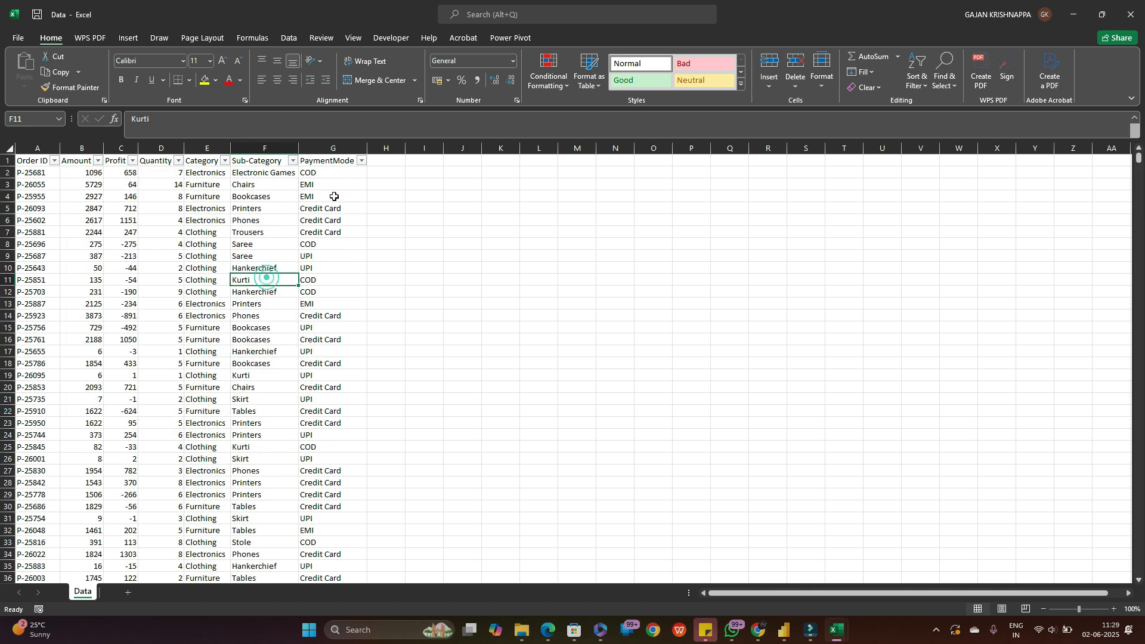
- Review the payment methods listed in the PaymentMode column's filter without applying one
{"action": "left_click", "coordinate": [361, 160]}
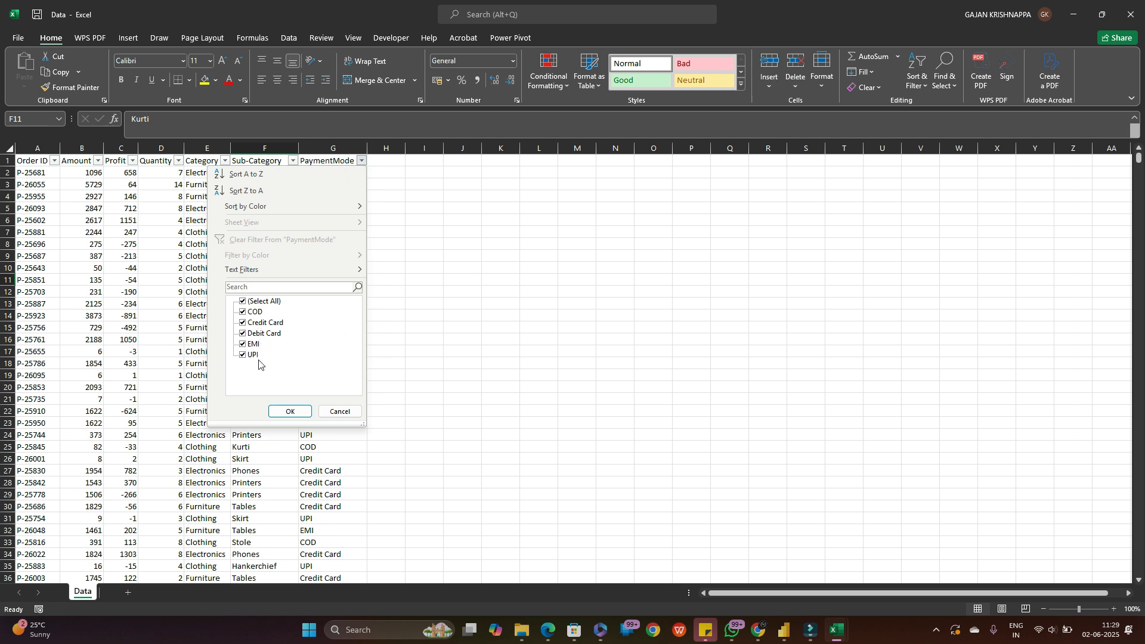
{"action": "left_click", "coordinate": [410, 328]}
{"action": "left_click", "coordinate": [206, 278]}
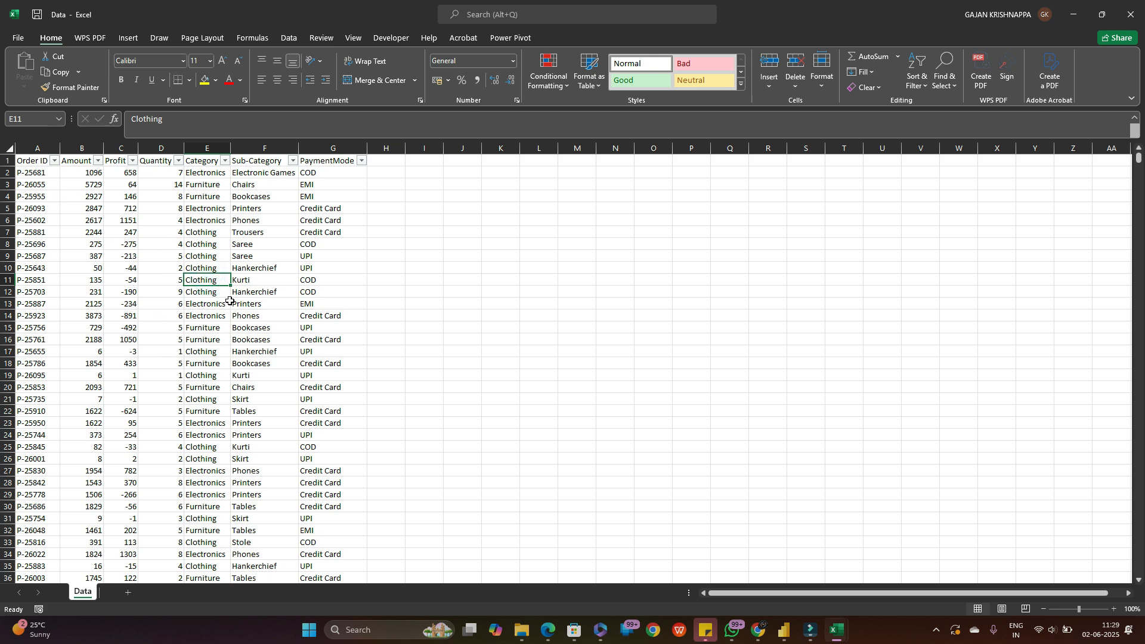
- Switch to the Order workbook and autofit all columns so the order dates and names fit
{"action": "key", "text": "alt+Tab"}
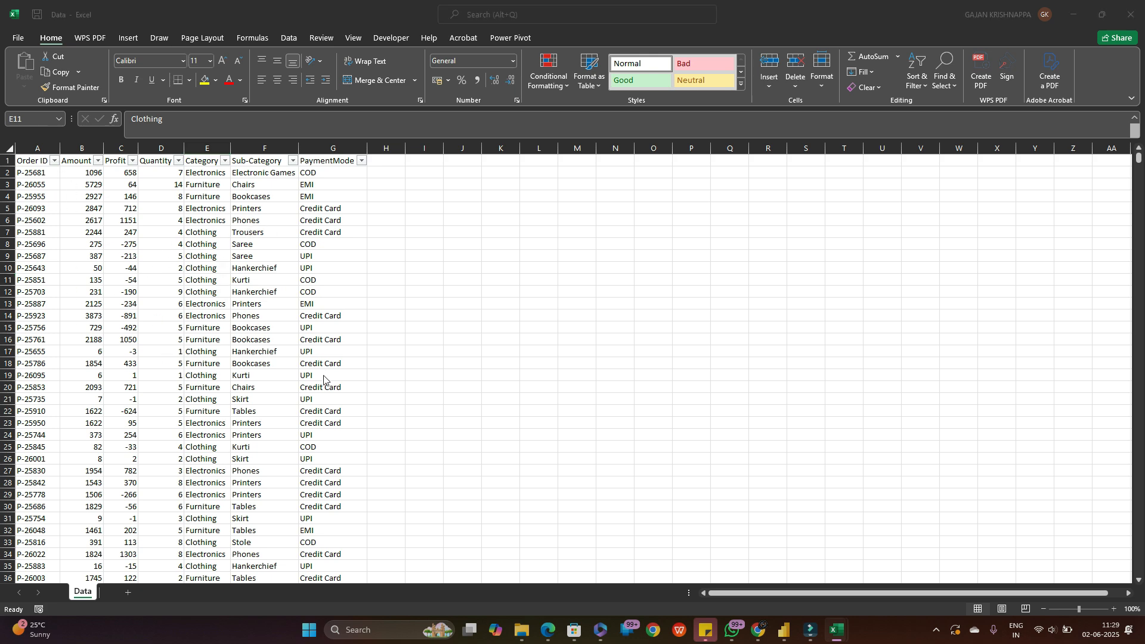
{"action": "left_click", "coordinate": [9, 148]}
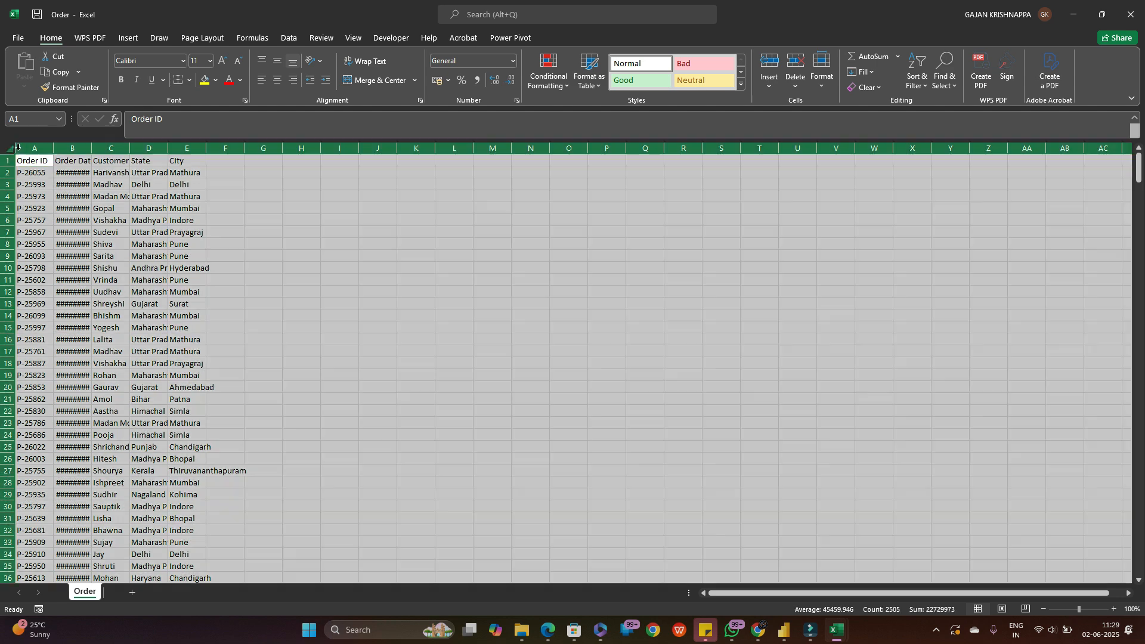
{"action": "double_click", "coordinate": [53, 148]}
{"action": "left_click", "coordinate": [137, 212]}
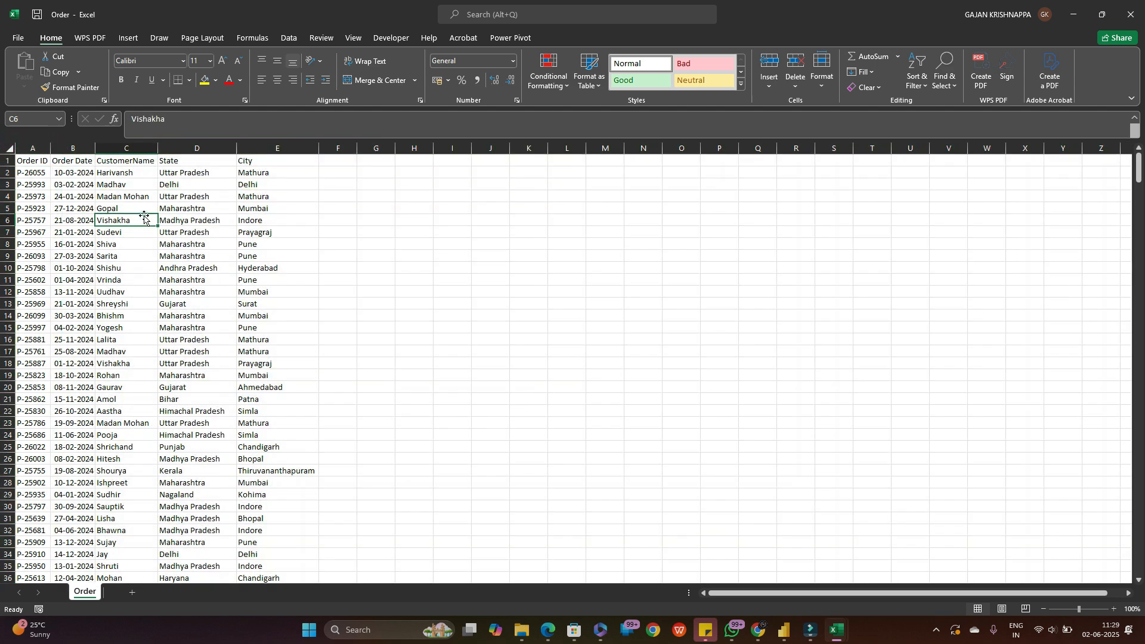
- Turn on header filters temporarily to review the Order ID, Order Date, State and City values of the Order sheet
{"action": "left_click", "coordinate": [73, 159]}
{"action": "key", "text": "ctrl+shift+l"}
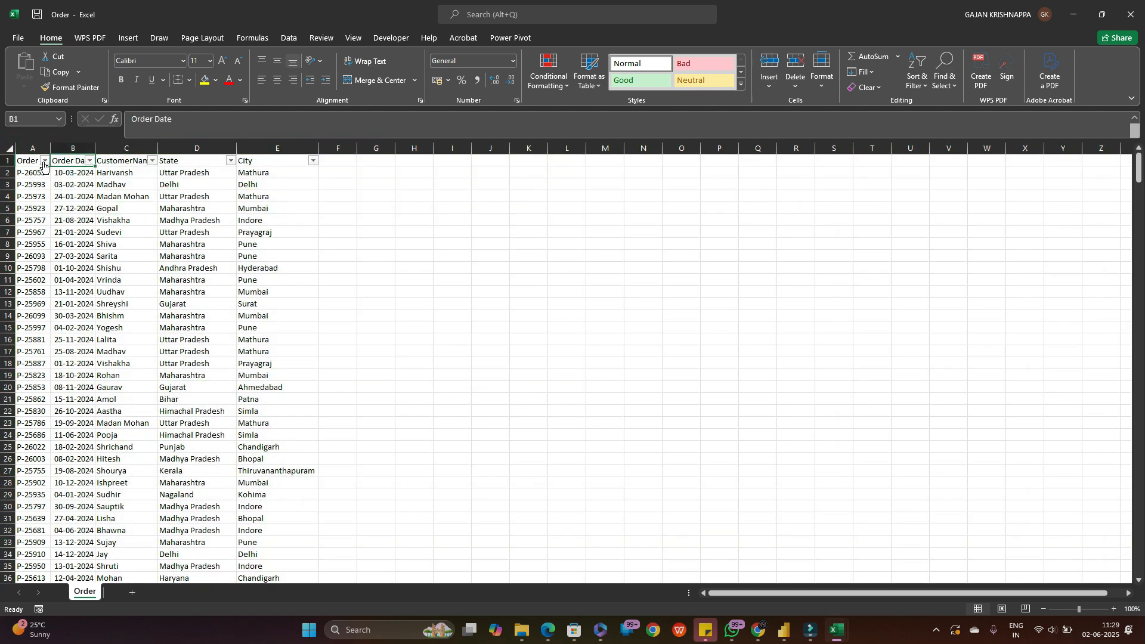
{"action": "left_click", "coordinate": [43, 162]}
{"action": "left_click", "coordinate": [238, 245]}
{"action": "left_click", "coordinate": [89, 160]}
{"action": "left_click", "coordinate": [231, 256]}
{"action": "left_click", "coordinate": [230, 160]}
{"action": "left_click", "coordinate": [275, 243]}
{"action": "left_click", "coordinate": [313, 159]}
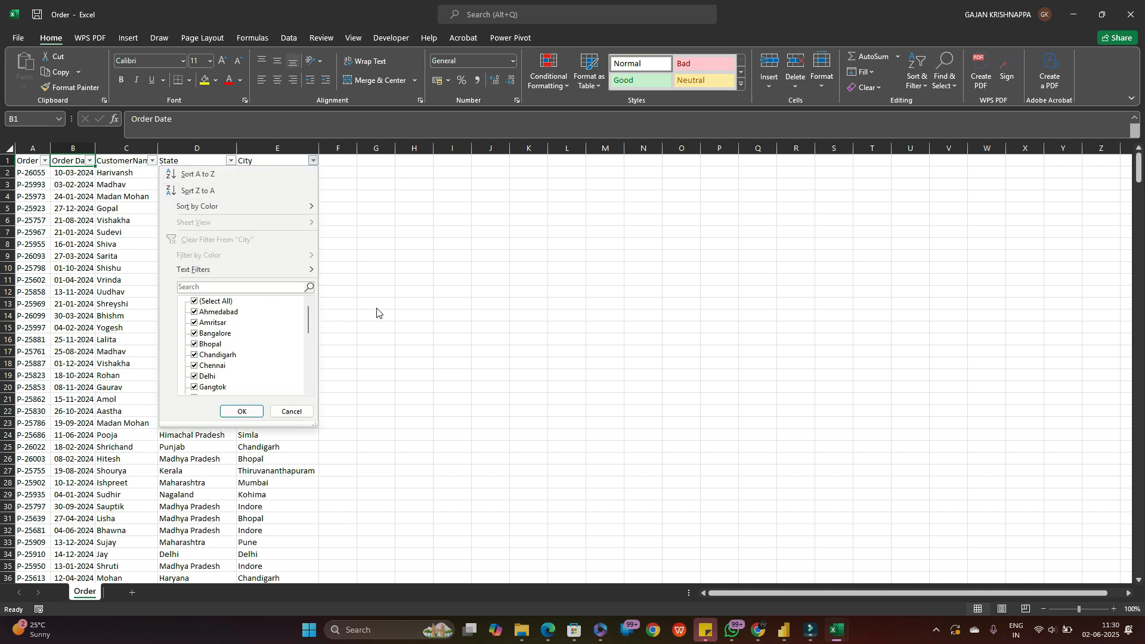
{"action": "left_click", "coordinate": [361, 334]}
{"action": "left_click", "coordinate": [310, 353]}
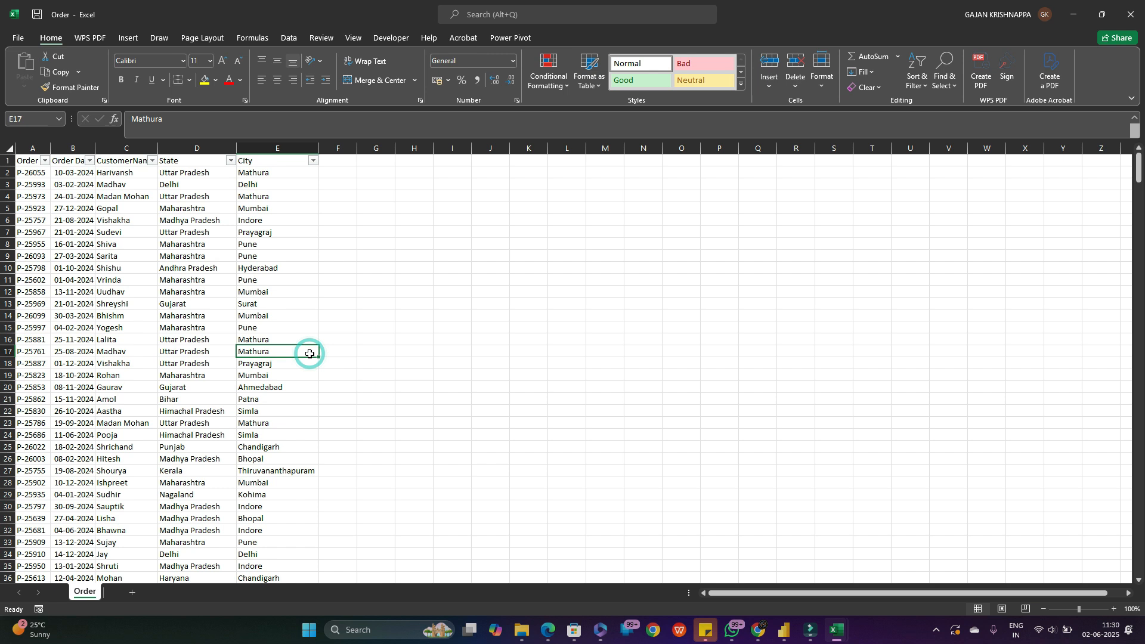
{"action": "key", "text": "ctrl+Home"}
{"action": "left_click", "coordinate": [152, 290]}
{"action": "key", "text": "ctrl+shift+l"}
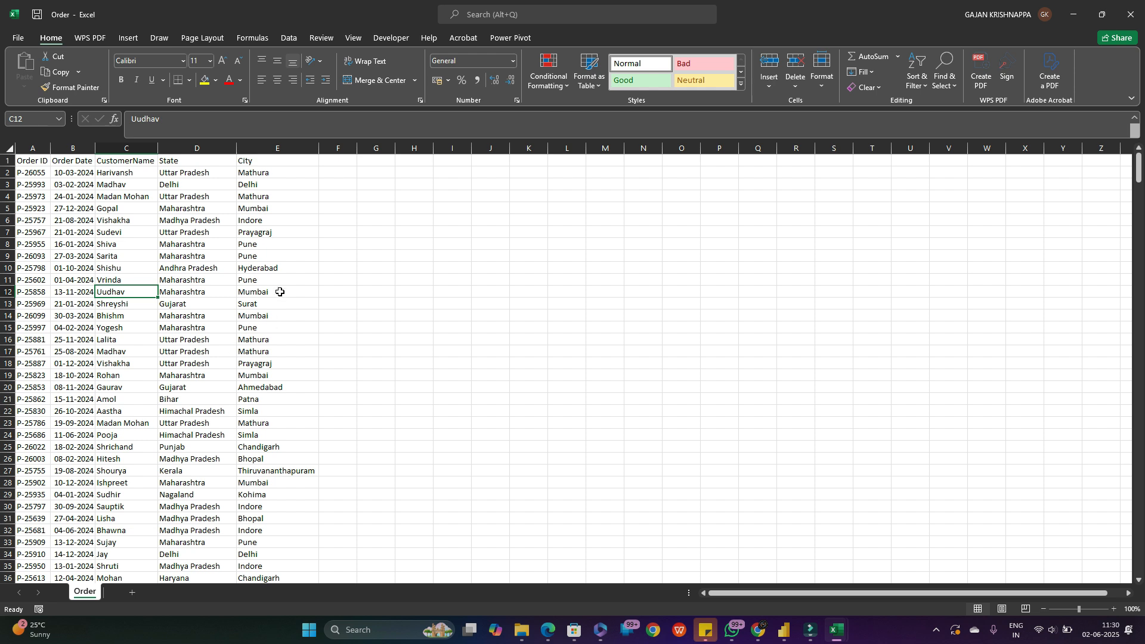
- Review all states listed in the State column's filter, keeping the header filters on only for this check
{"action": "left_click", "coordinate": [197, 164]}
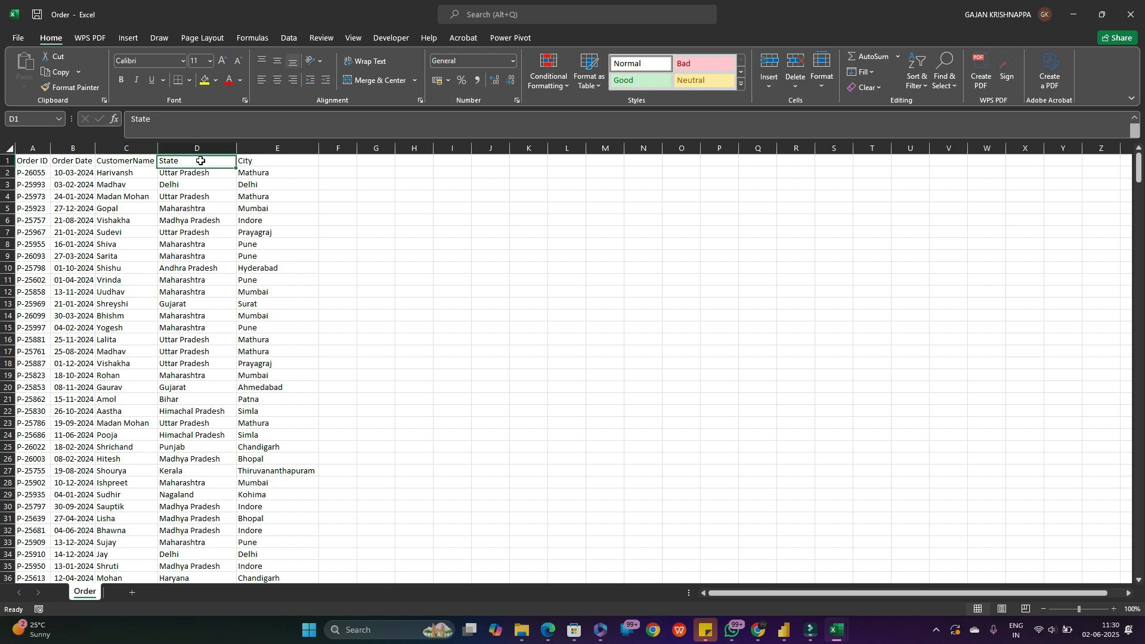
{"action": "key", "text": "ctrl+shift+l"}
{"action": "left_click", "coordinate": [228, 159]}
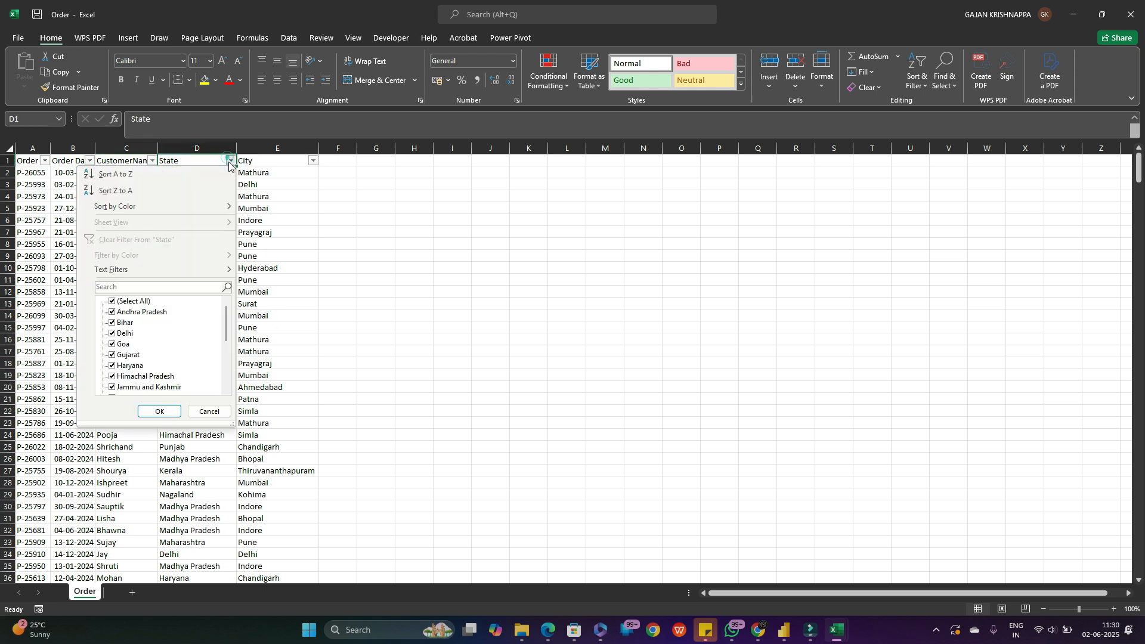
{"action": "left_click_drag", "start_coordinate": [226, 312], "coordinate": [229, 371]}
{"action": "left_click", "coordinate": [267, 309]}
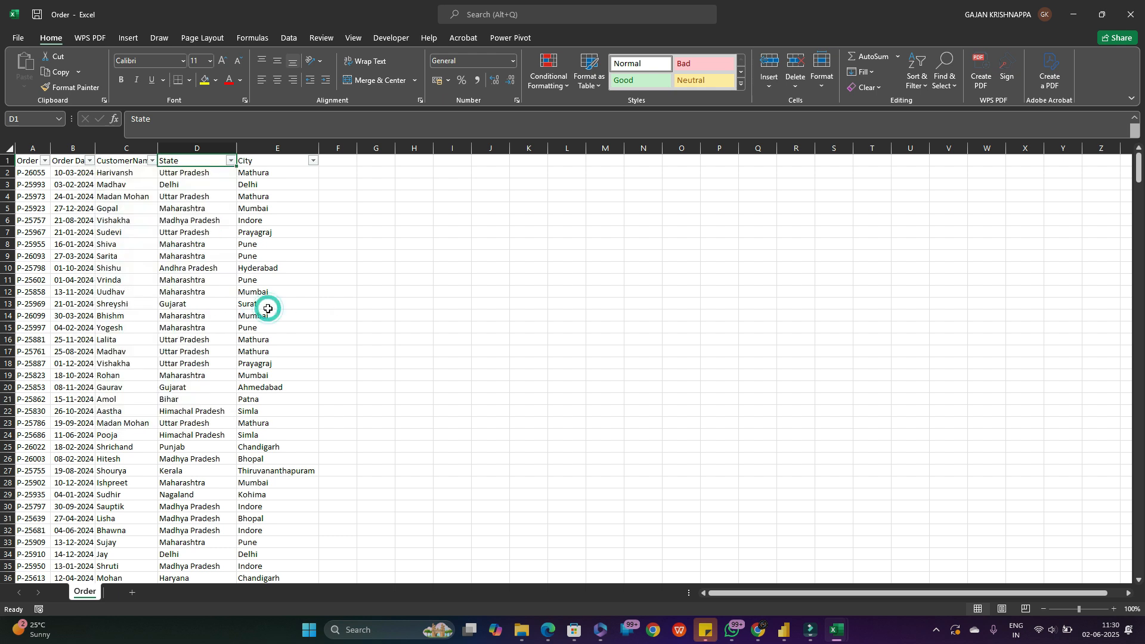
{"action": "key", "text": "ctrl+Home"}
{"action": "key", "text": "ctrl+shift+l"}
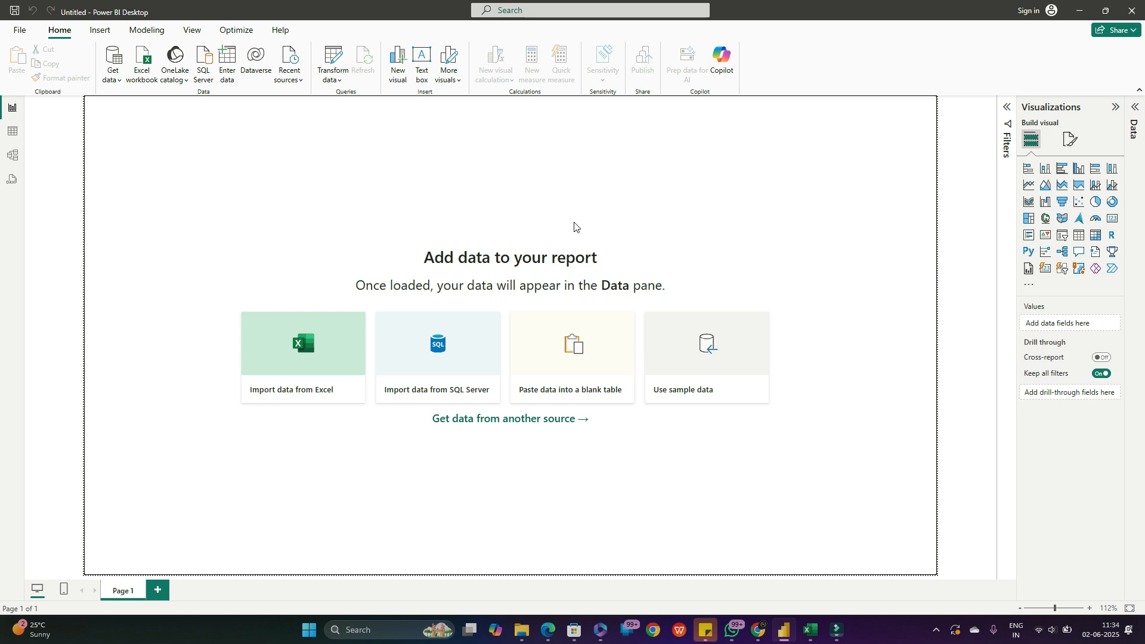
- In Power BI Desktop, open the Data file from the SRI SAI MART ECOMMERCE STORE folder as a Text/CSV source
{"action": "left_click", "coordinate": [115, 83]}
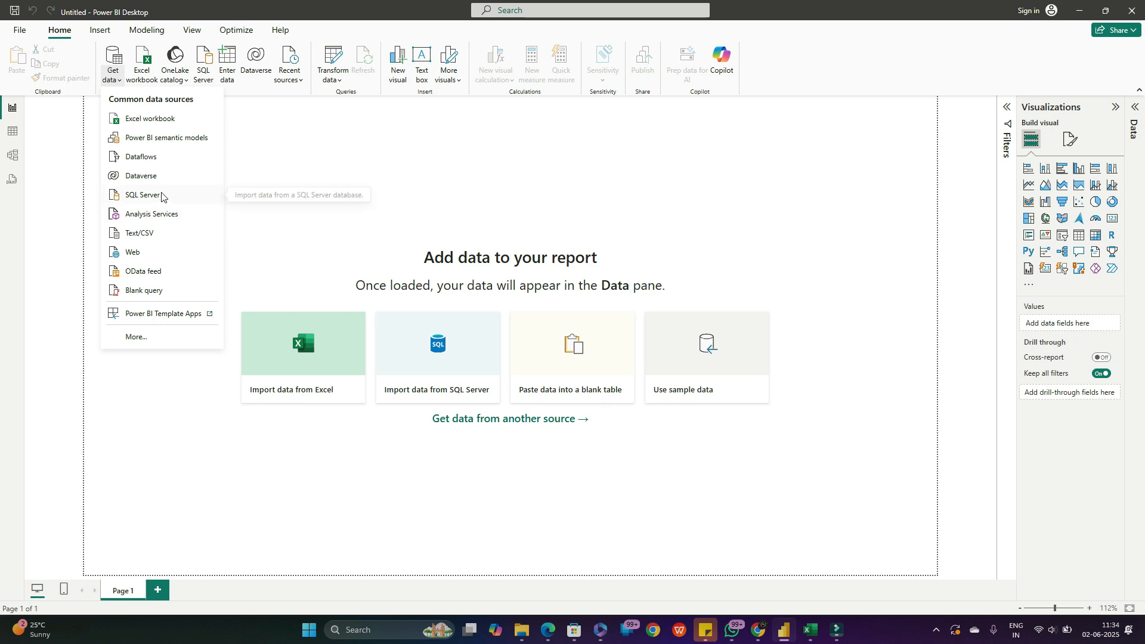
{"action": "left_click", "coordinate": [143, 236]}
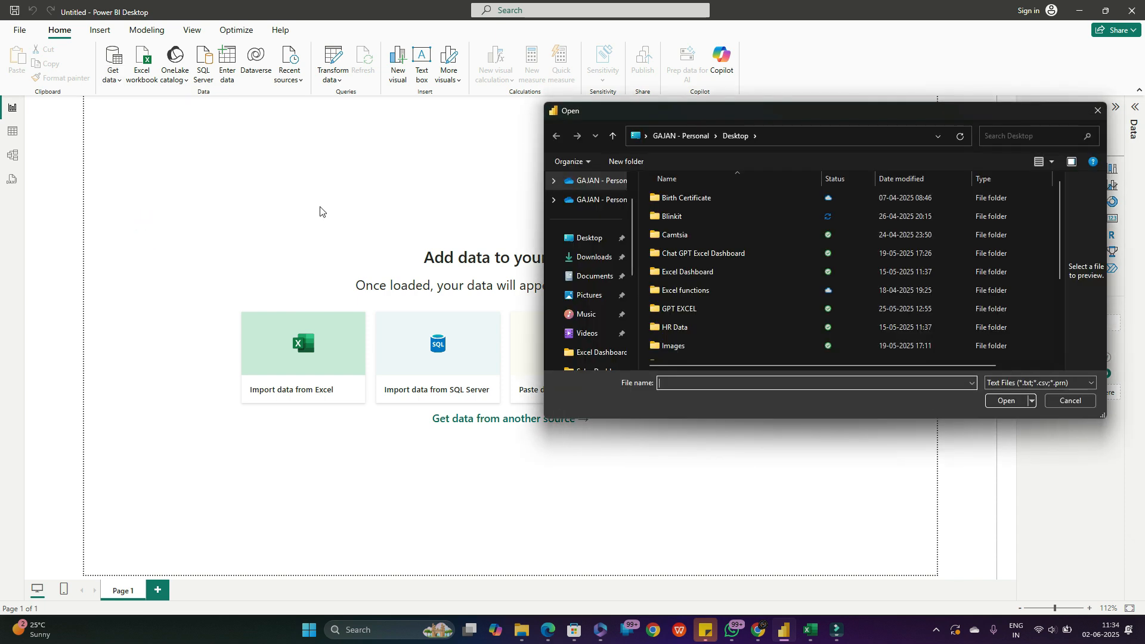
{"action": "scroll", "coordinate": [724, 269], "scroll_direction": "down", "scroll_amount": 3}
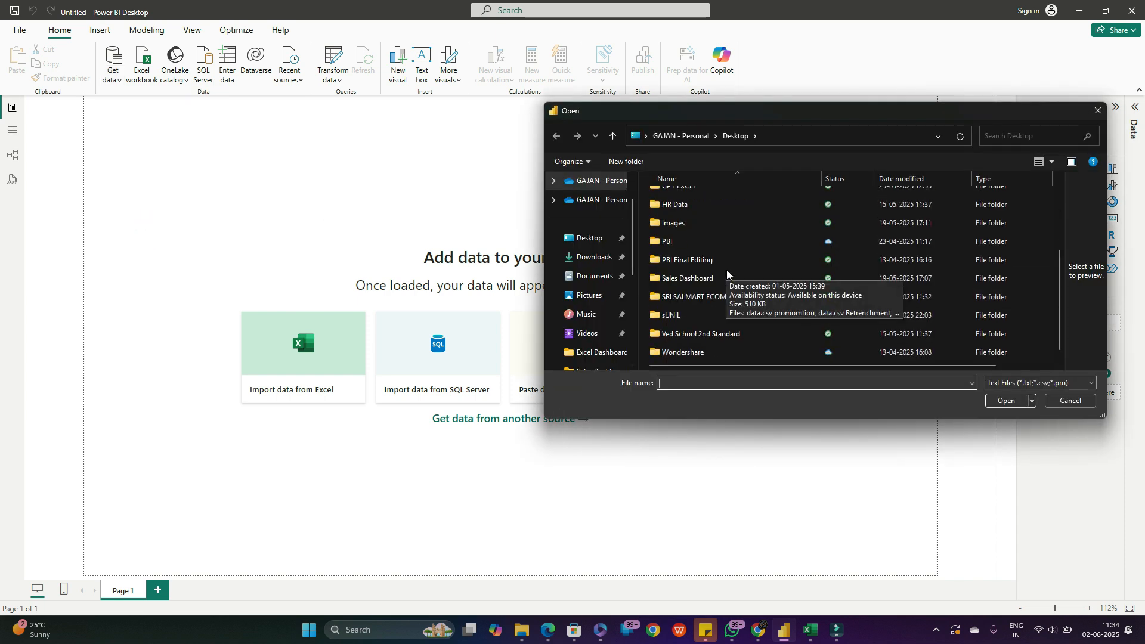
{"action": "double_click", "coordinate": [689, 298]}
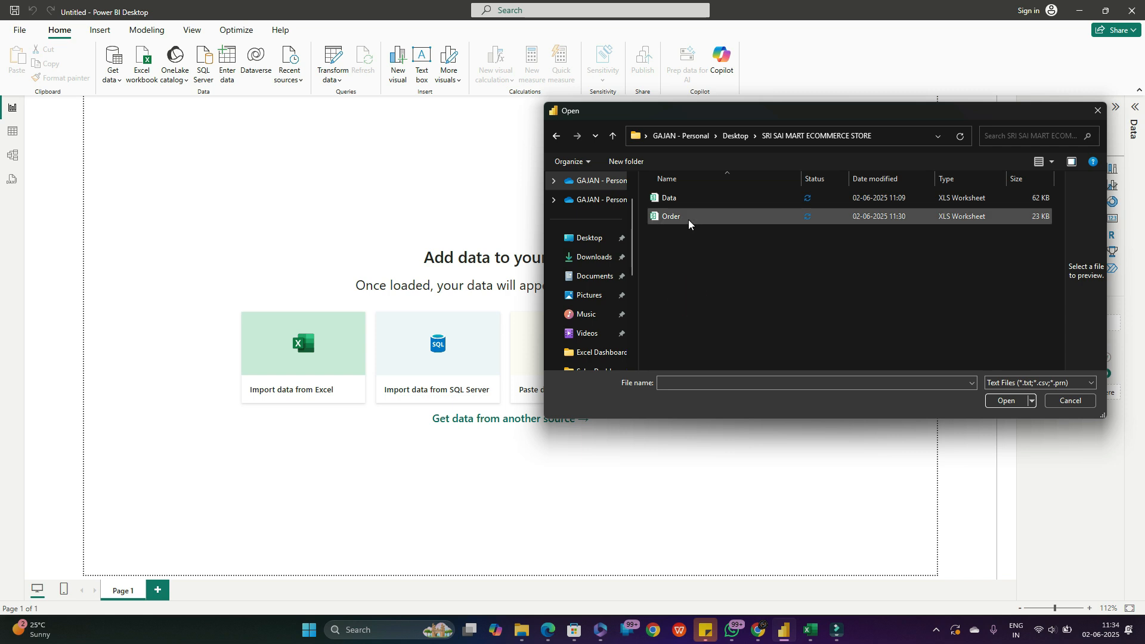
{"action": "left_click", "coordinate": [676, 202]}
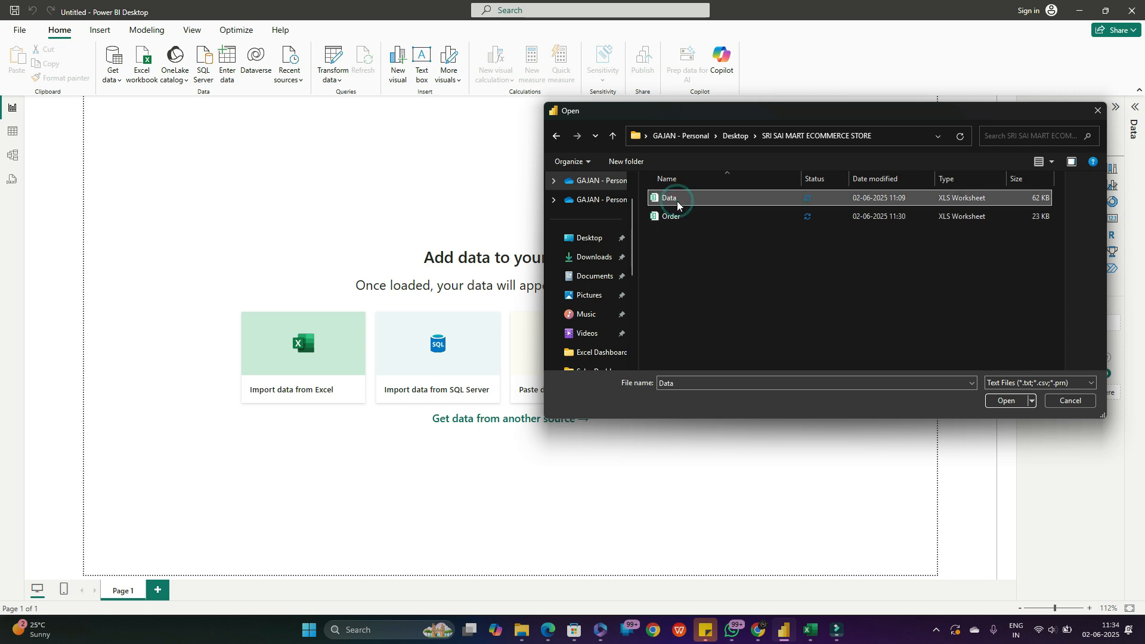
{"action": "left_click", "coordinate": [1007, 401]}
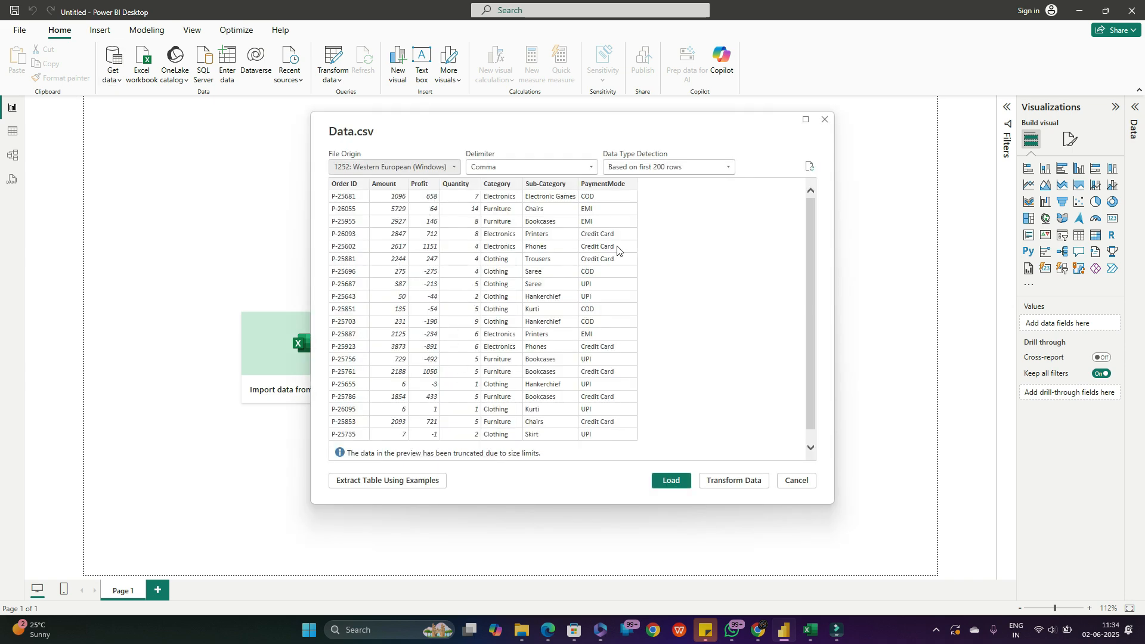
- Check the enlarged Data.csv preview, load the table into the report and expand its field list
{"action": "left_click", "coordinate": [804, 121]}
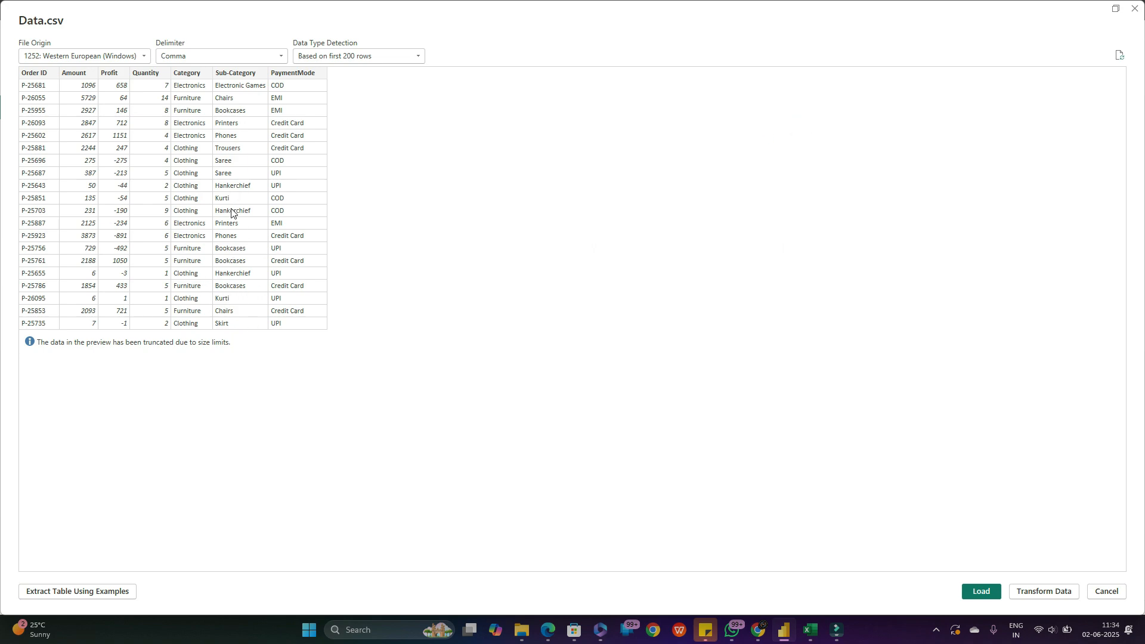
{"action": "left_click", "coordinate": [1115, 9]}
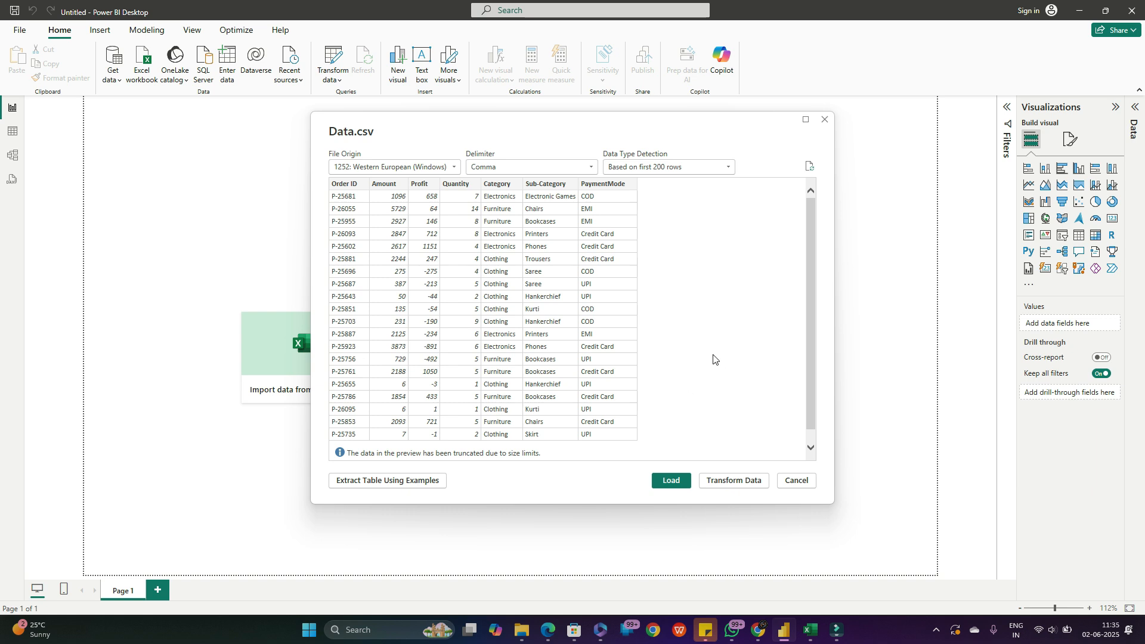
{"action": "left_click", "coordinate": [671, 481]}
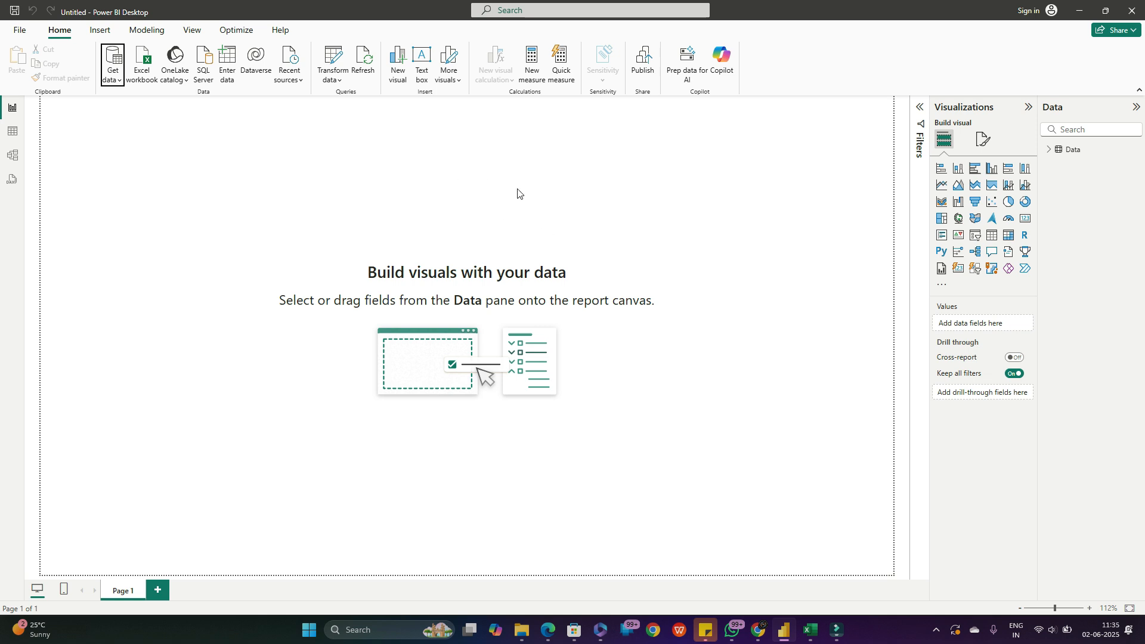
{"action": "left_click", "coordinate": [1048, 151]}
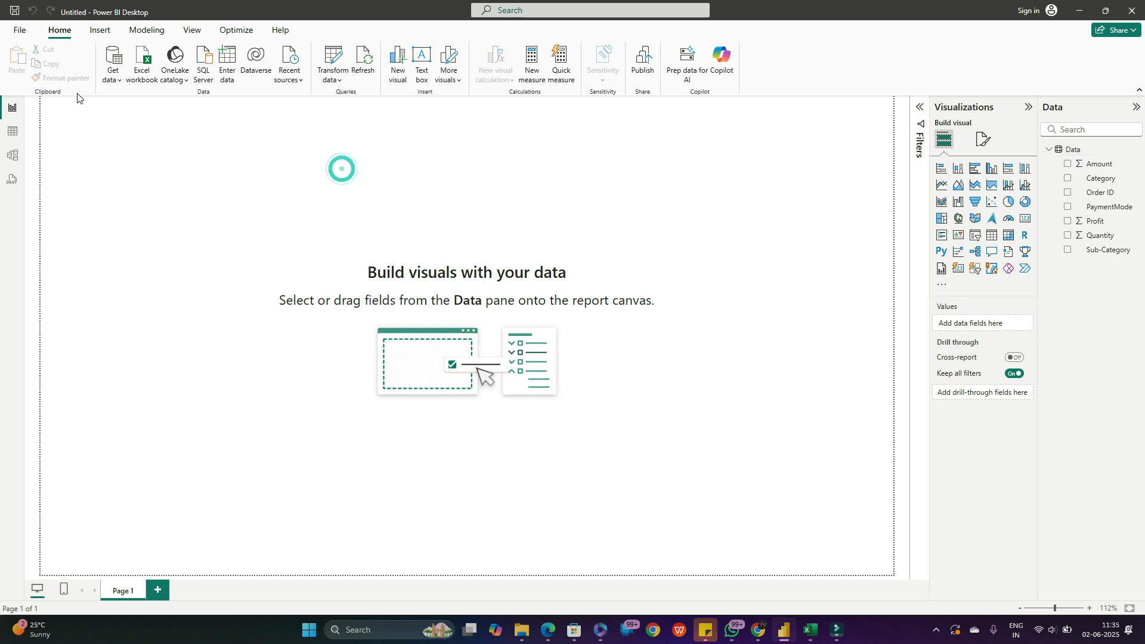
- Import the Order file as a Text/CSV source, load it into the report and expand its field list
{"action": "left_click", "coordinate": [117, 82]}
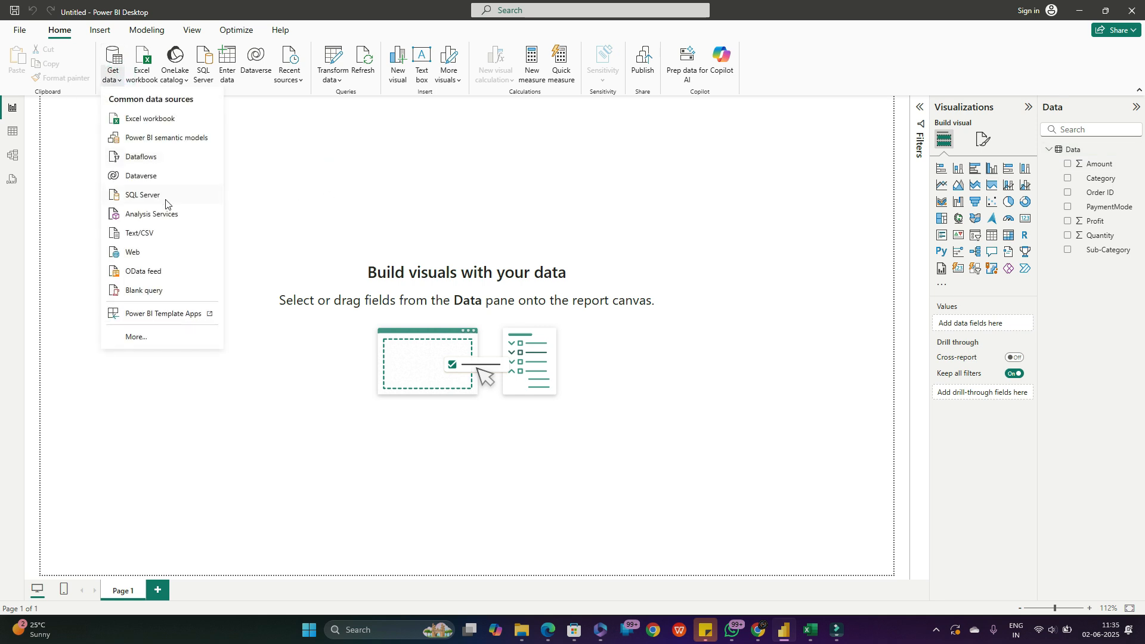
{"action": "left_click", "coordinate": [156, 232]}
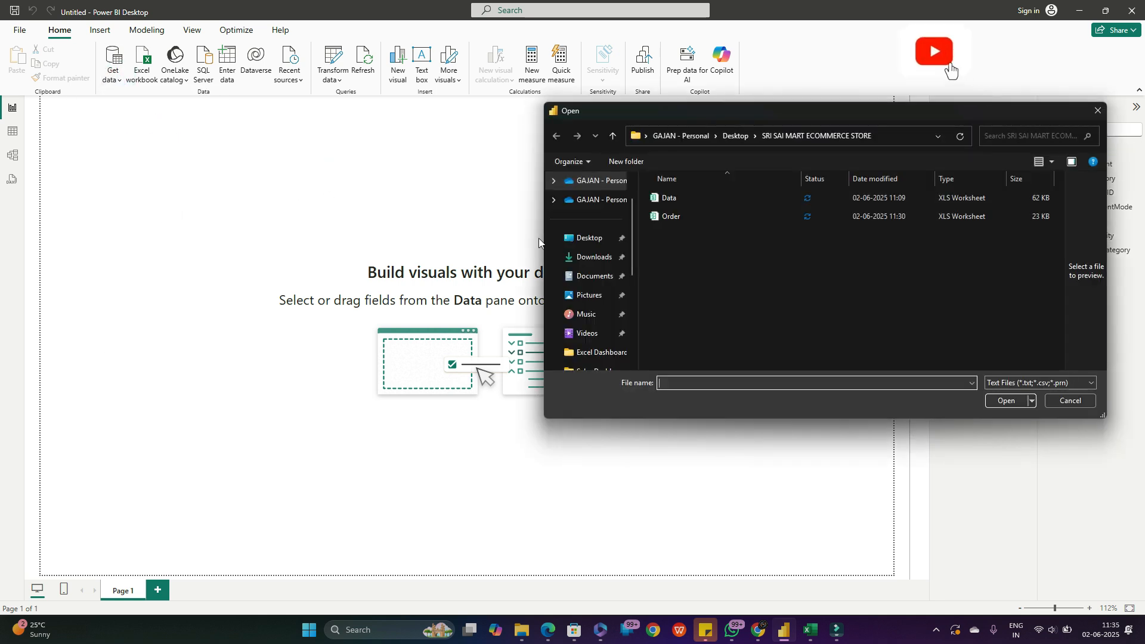
{"action": "left_click", "coordinate": [673, 216]}
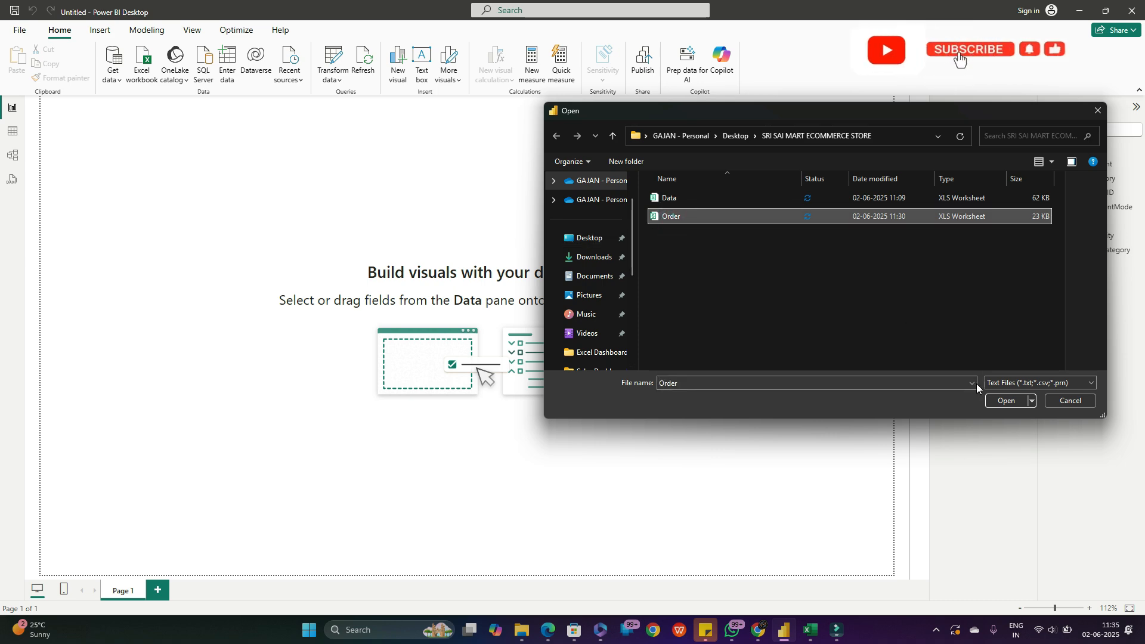
{"action": "left_click", "coordinate": [1006, 401]}
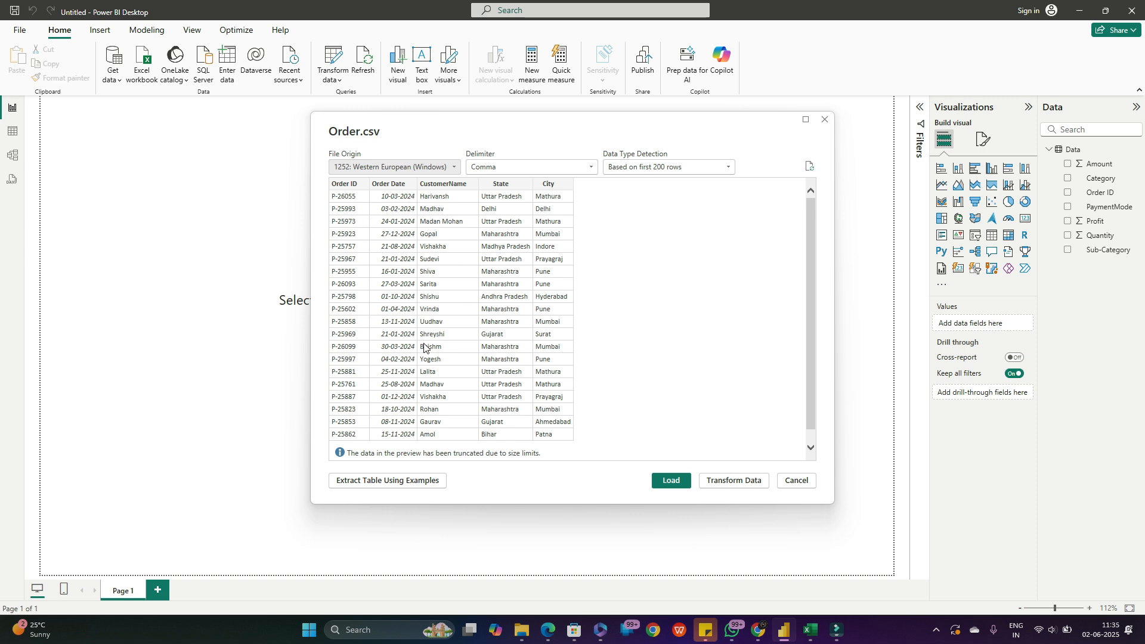
{"action": "scroll", "coordinate": [421, 351], "scroll_direction": "down", "scroll_amount": 1}
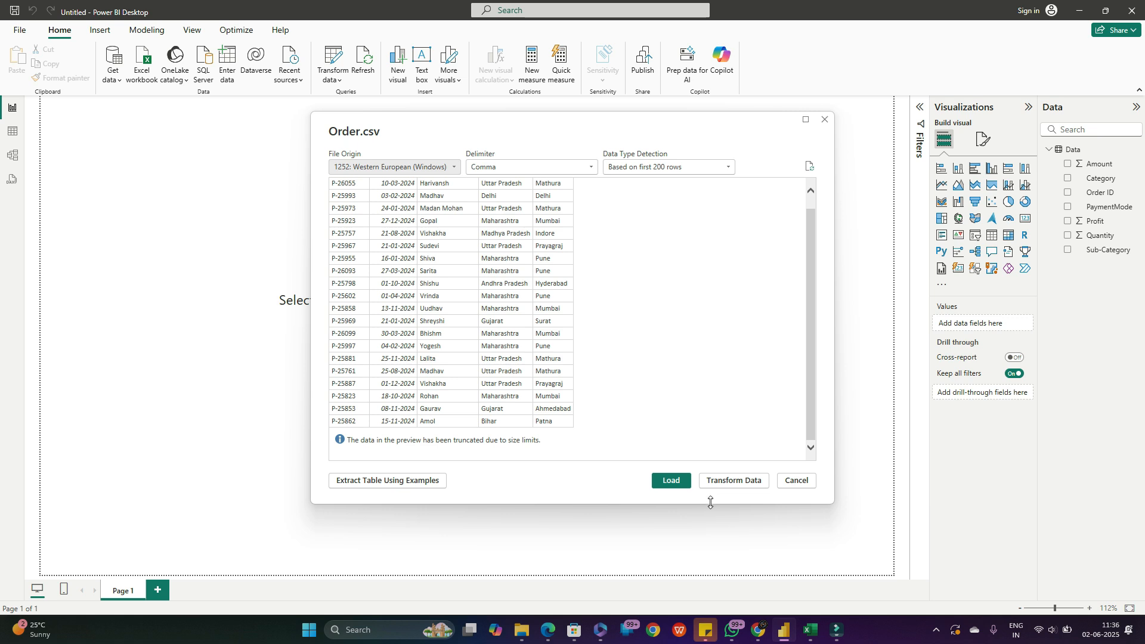
{"action": "left_click", "coordinate": [671, 481]}
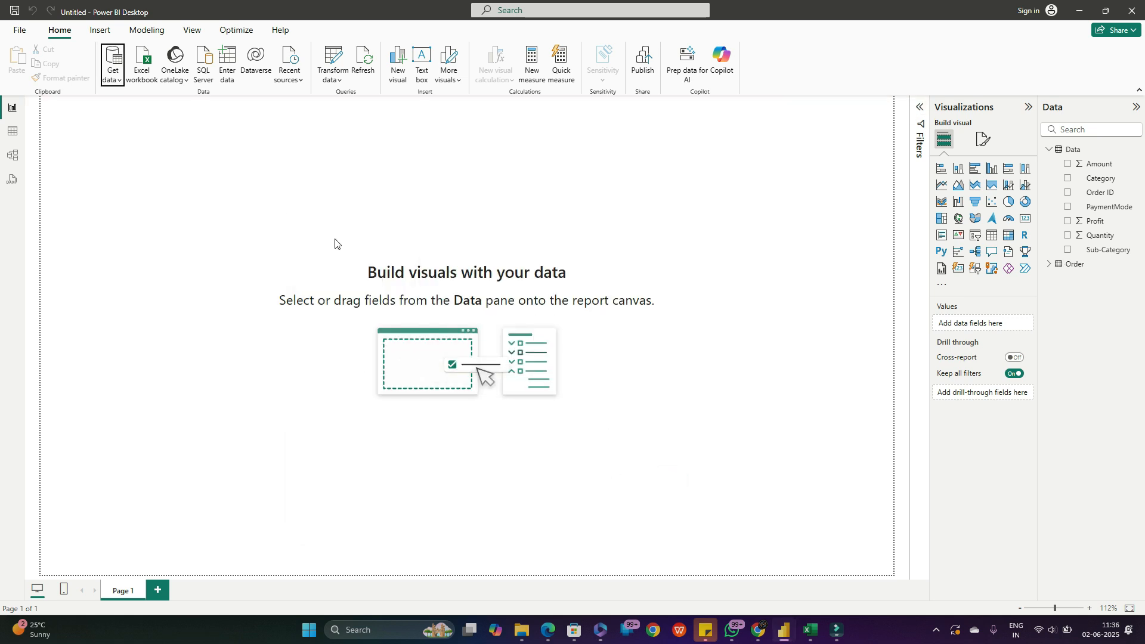
{"action": "left_click", "coordinate": [1049, 265]}
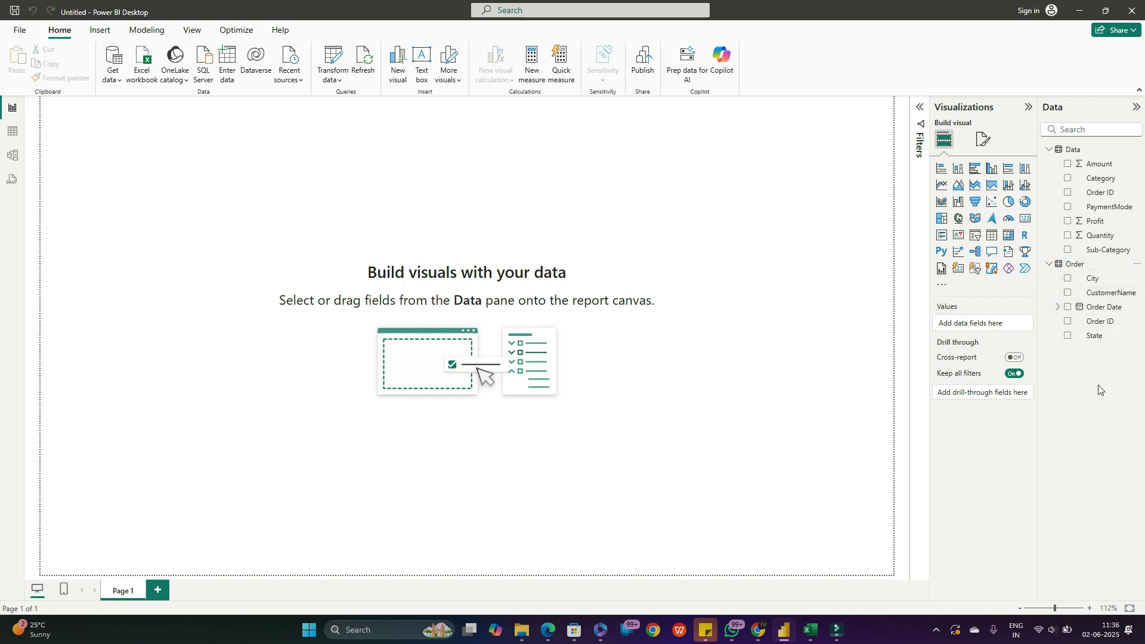
- Save the report to the Desktop as SRI SAI MART
{"action": "left_click", "coordinate": [281, 203]}
{"action": "key", "text": "ctrl+s"}
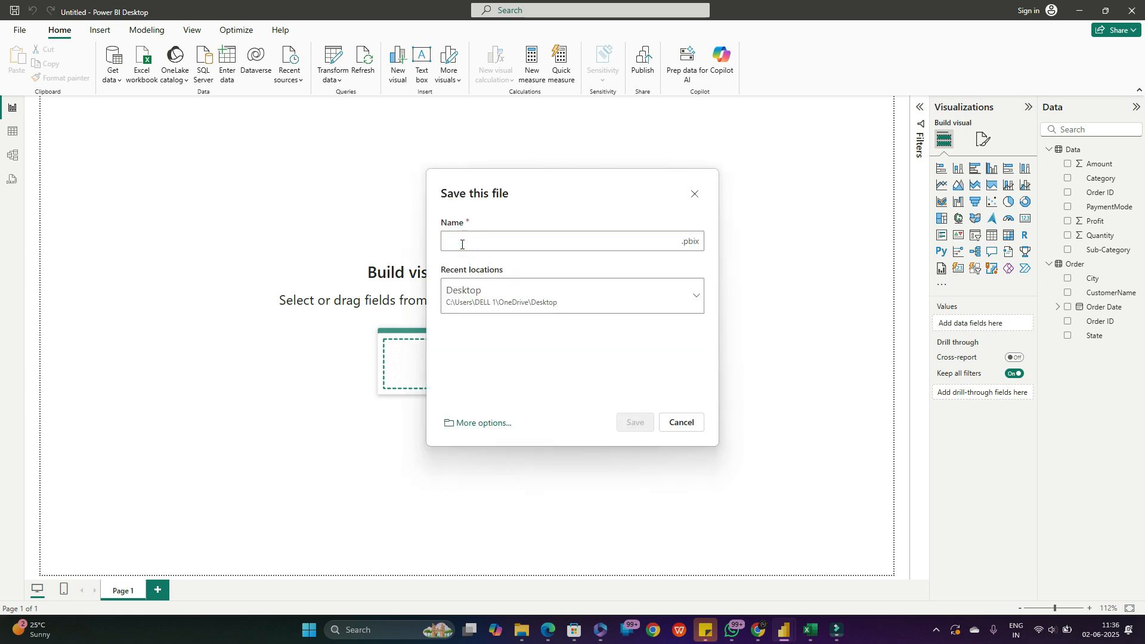
{"action": "type", "text": "SR"}
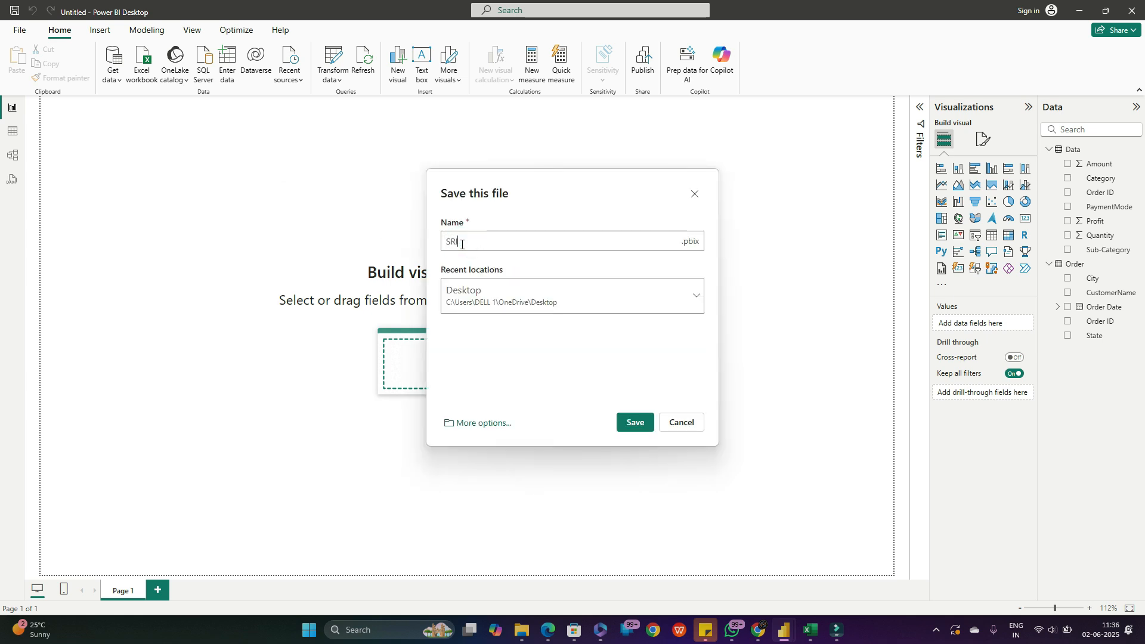
{"action": "type", "text": "I SAI MART"}
{"action": "left_click", "coordinate": [636, 423]}
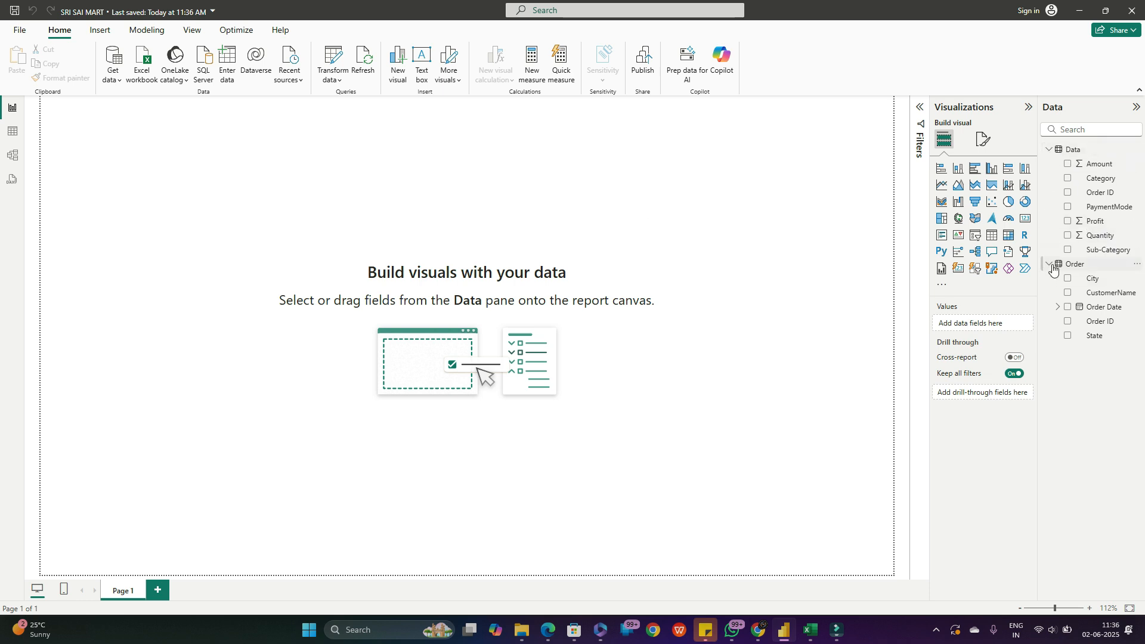
- Collapse the field lists of both tables and browse the Data table's rows in Table view
{"action": "left_click", "coordinate": [1049, 149]}
{"action": "left_click", "coordinate": [1049, 165]}
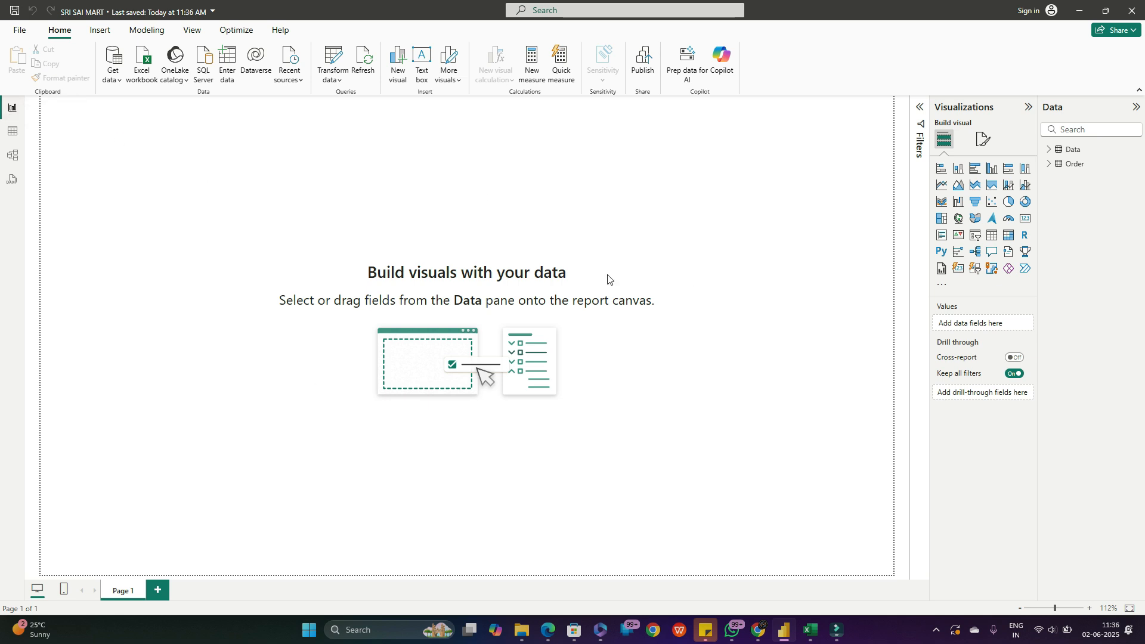
{"action": "left_click", "coordinate": [12, 131]}
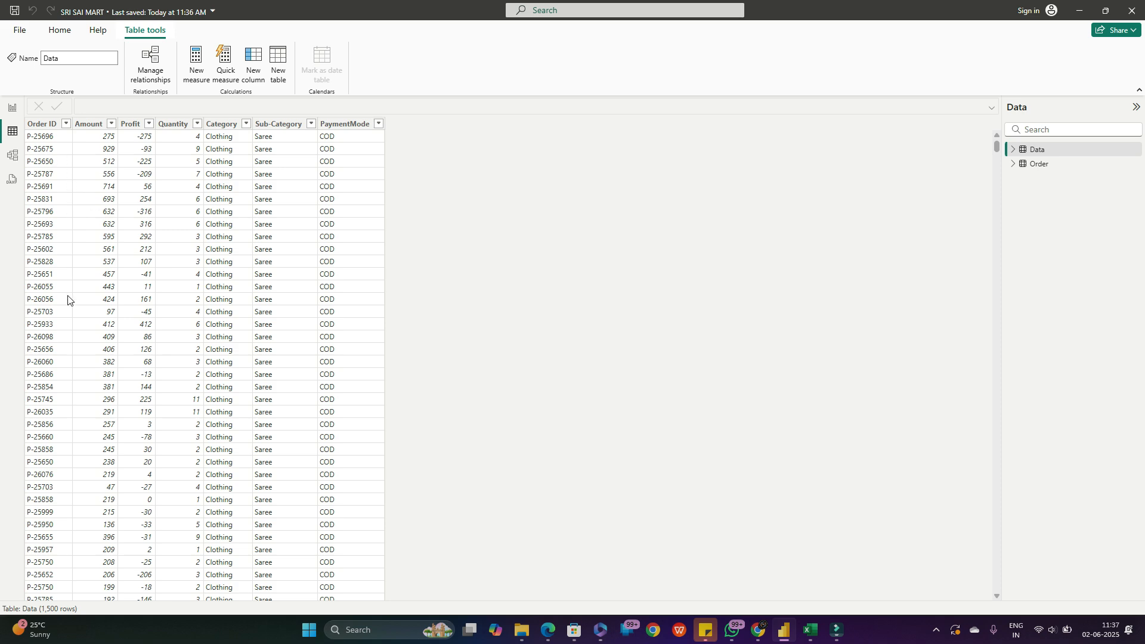
{"action": "scroll", "coordinate": [102, 339], "scroll_direction": "down", "scroll_amount": 20}
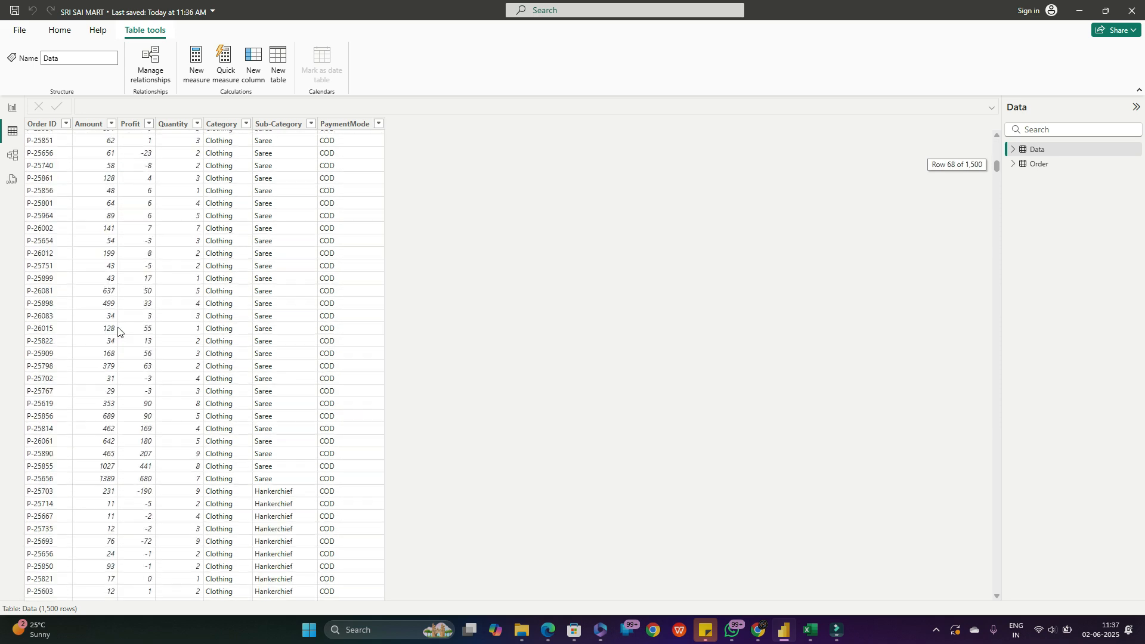
{"action": "scroll", "coordinate": [124, 330], "scroll_direction": "up", "scroll_amount": 20}
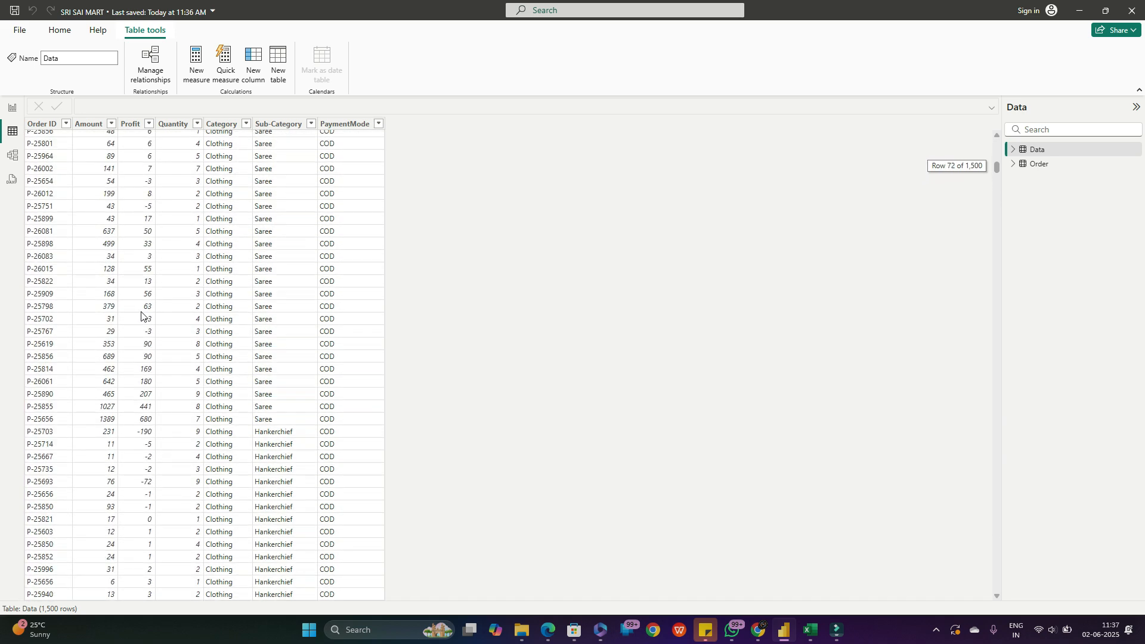
- In Model view, widen the Order table and move it away from the Data table to expose their relationship line
{"action": "left_click", "coordinate": [13, 156]}
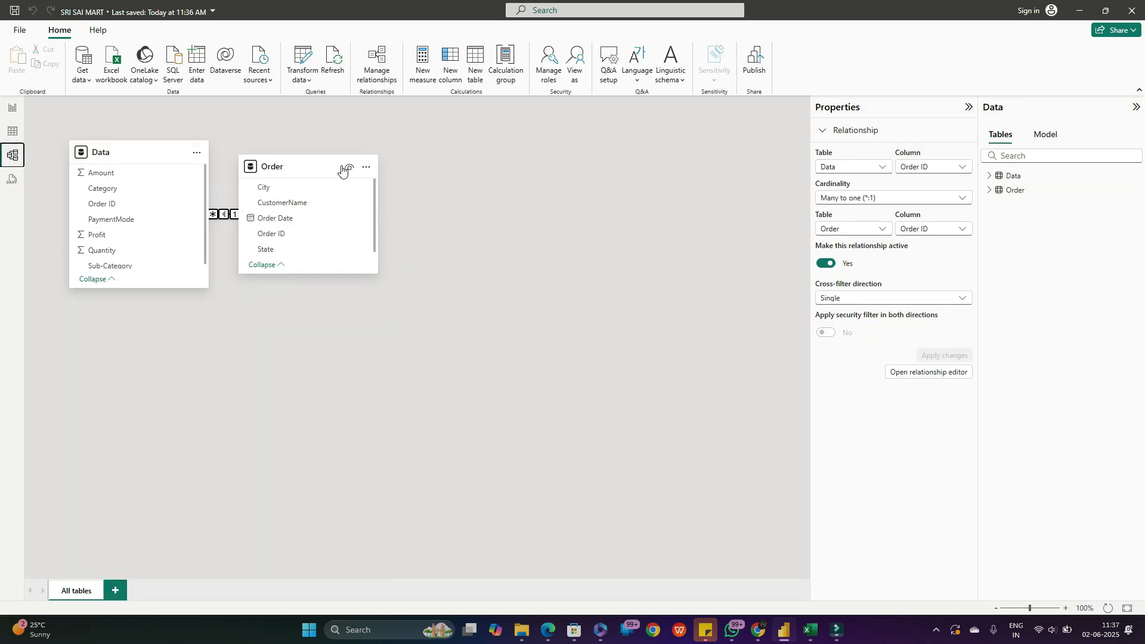
{"action": "left_click_drag", "start_coordinate": [376, 232], "coordinate": [486, 233]}
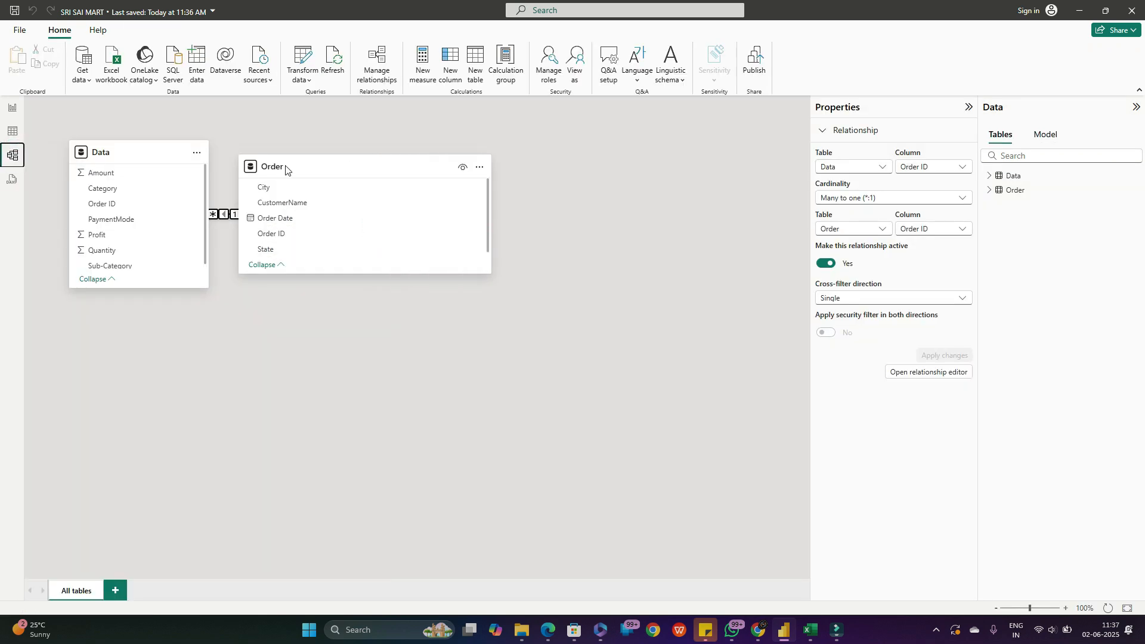
{"action": "left_click_drag", "start_coordinate": [330, 166], "coordinate": [409, 167]}
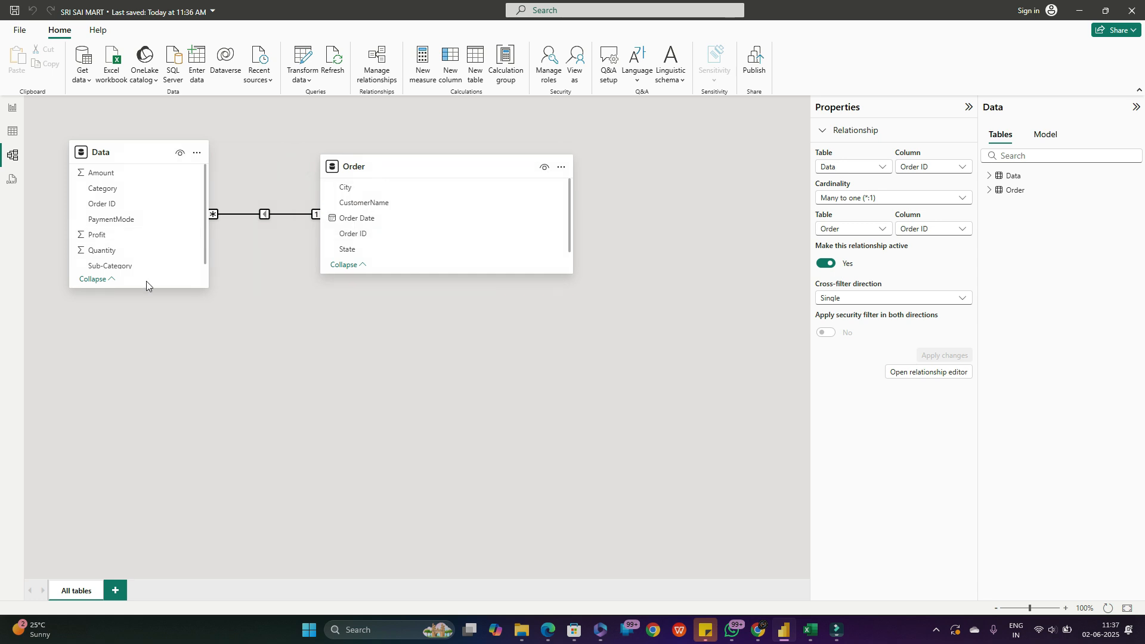
- View the DAX query view, and in Table view try out adding a calculated column to the Data table
{"action": "left_click", "coordinate": [11, 179]}
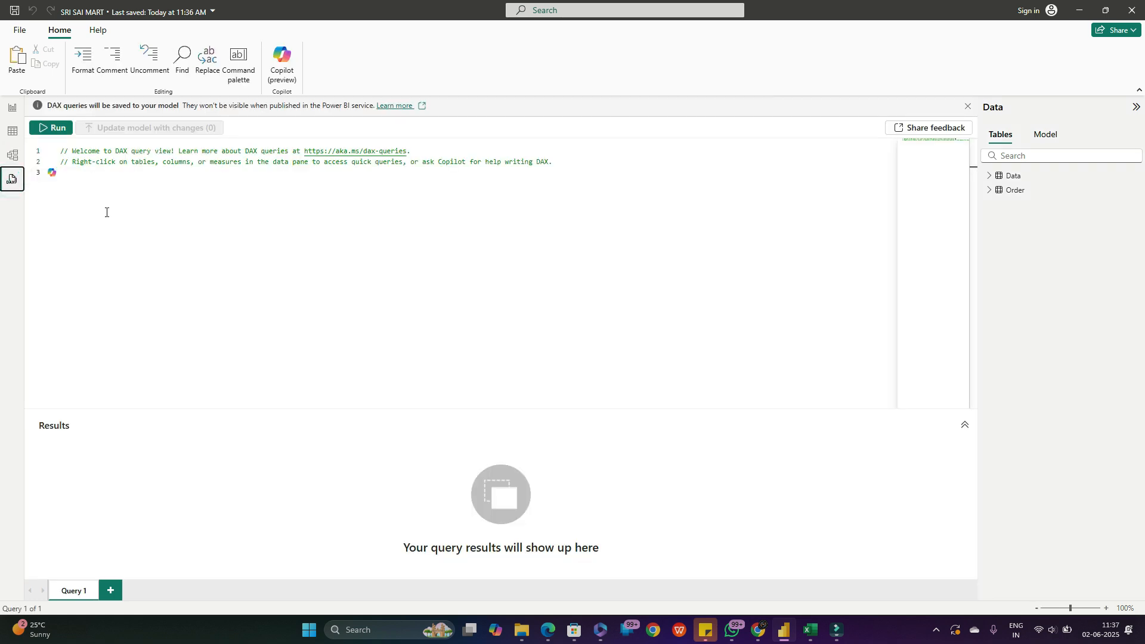
{"action": "left_click", "coordinate": [12, 131]}
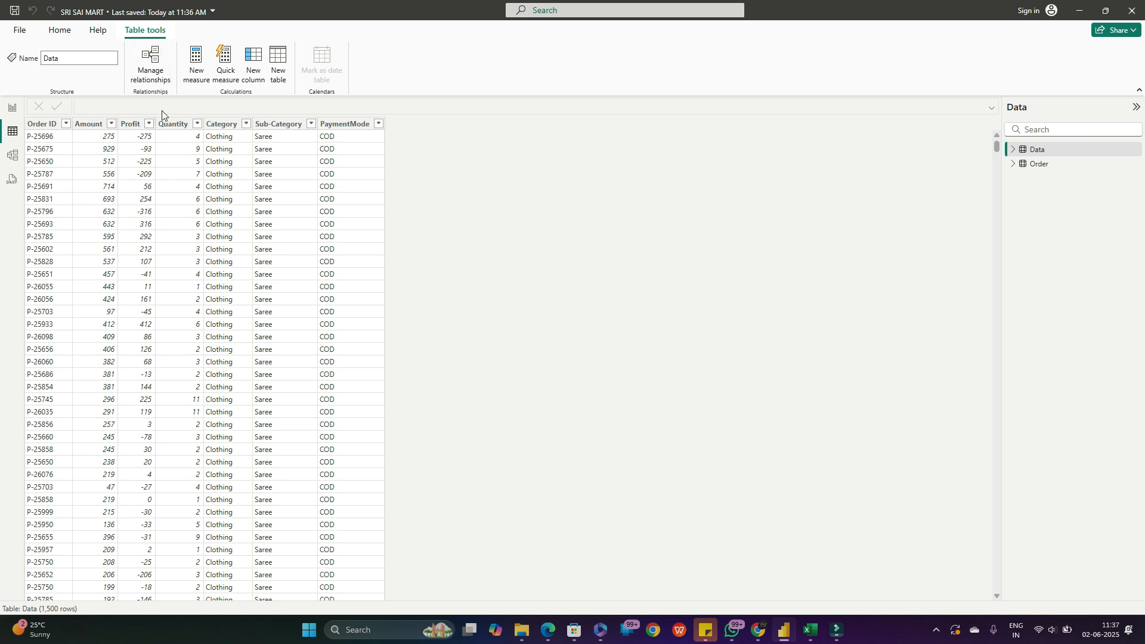
{"action": "left_click", "coordinate": [253, 72]}
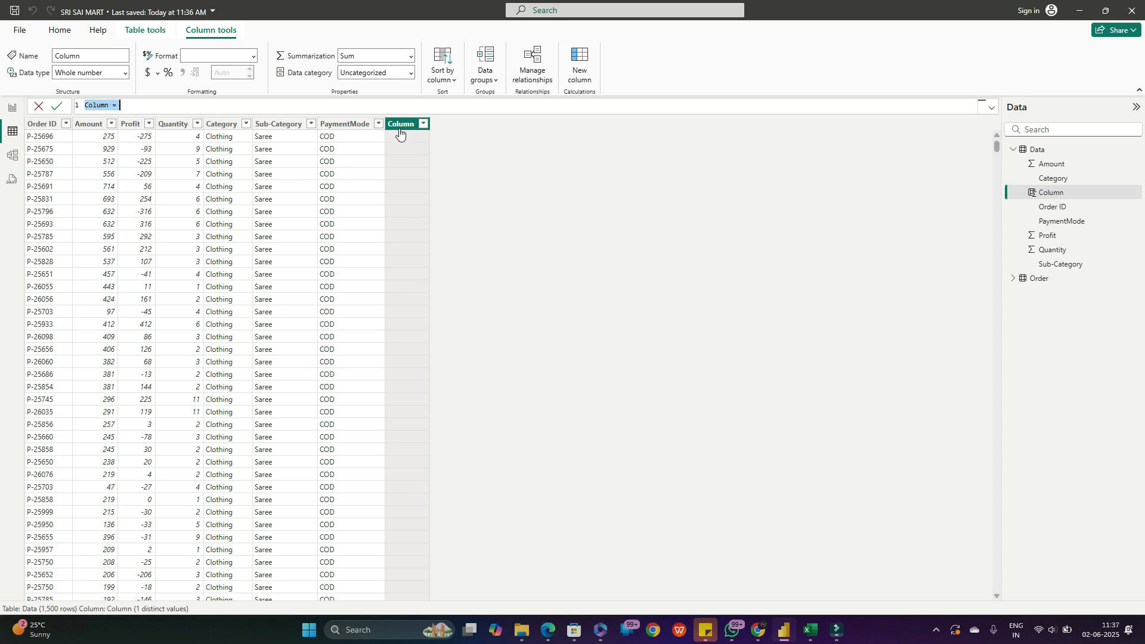
{"action": "key", "text": "Escape"}
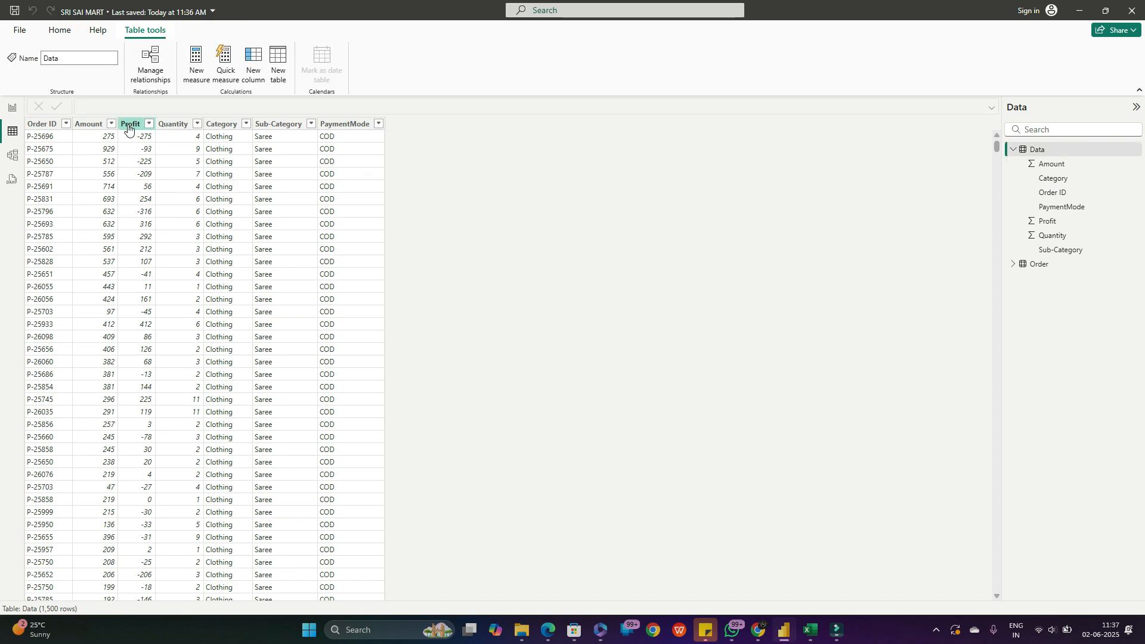
- Examine the name, data type, format and summarization settings of the Data table's Order ID and Amount columns
{"action": "left_click", "coordinate": [49, 123]}
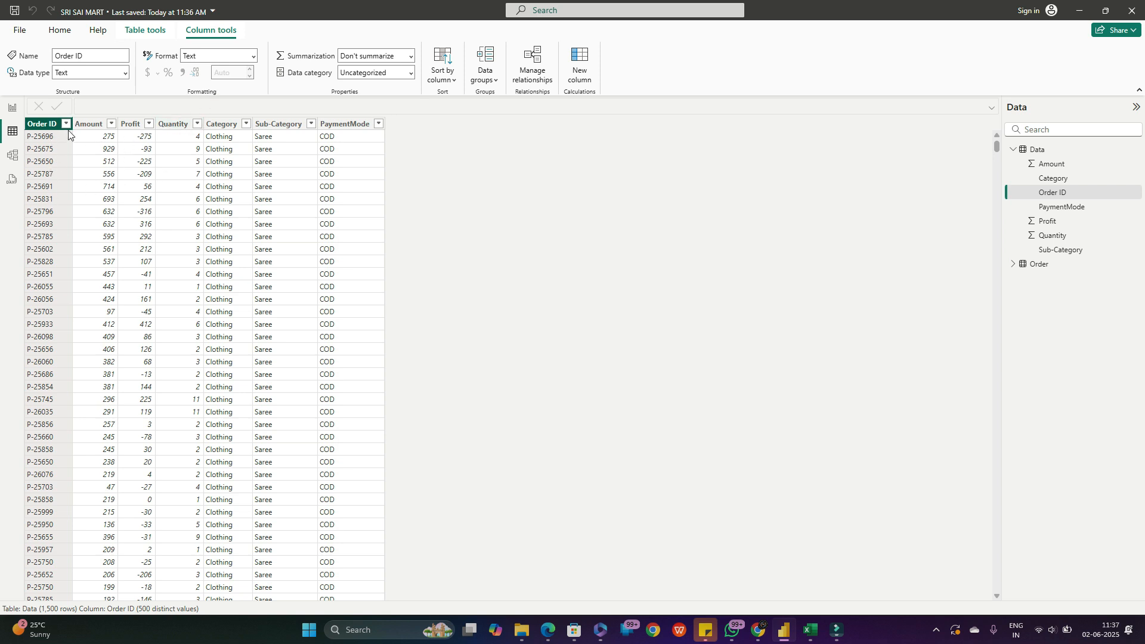
{"action": "left_click", "coordinate": [93, 55]}
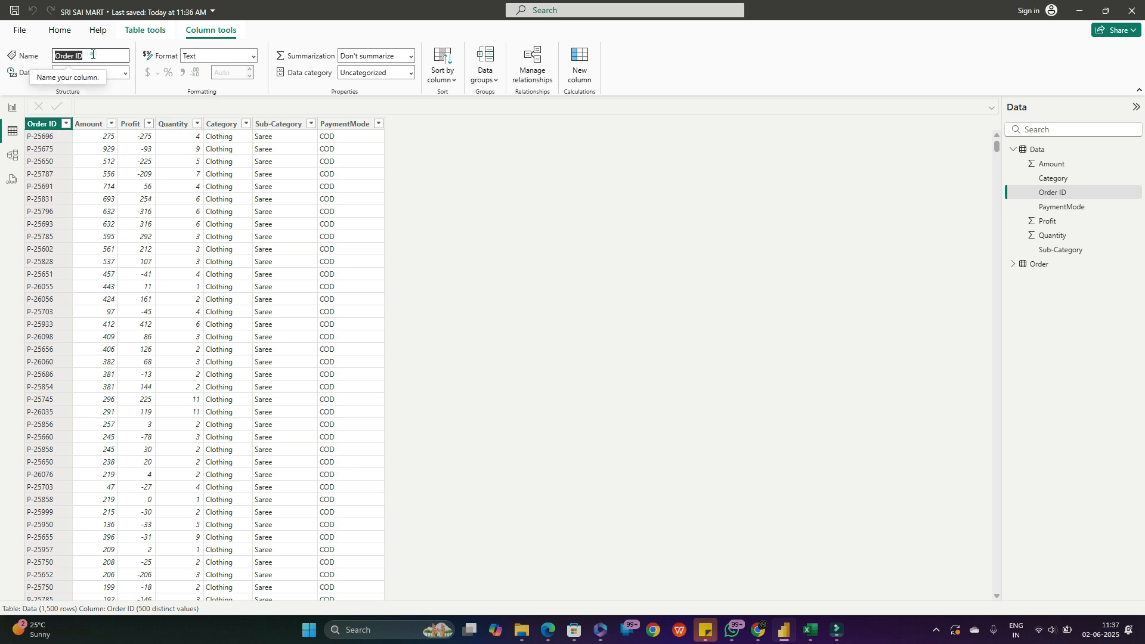
{"action": "left_click_drag", "start_coordinate": [102, 54], "coordinate": [19, 54]}
{"action": "left_click", "coordinate": [95, 51]}
{"action": "left_click_drag", "start_coordinate": [99, 56], "coordinate": [67, 55]}
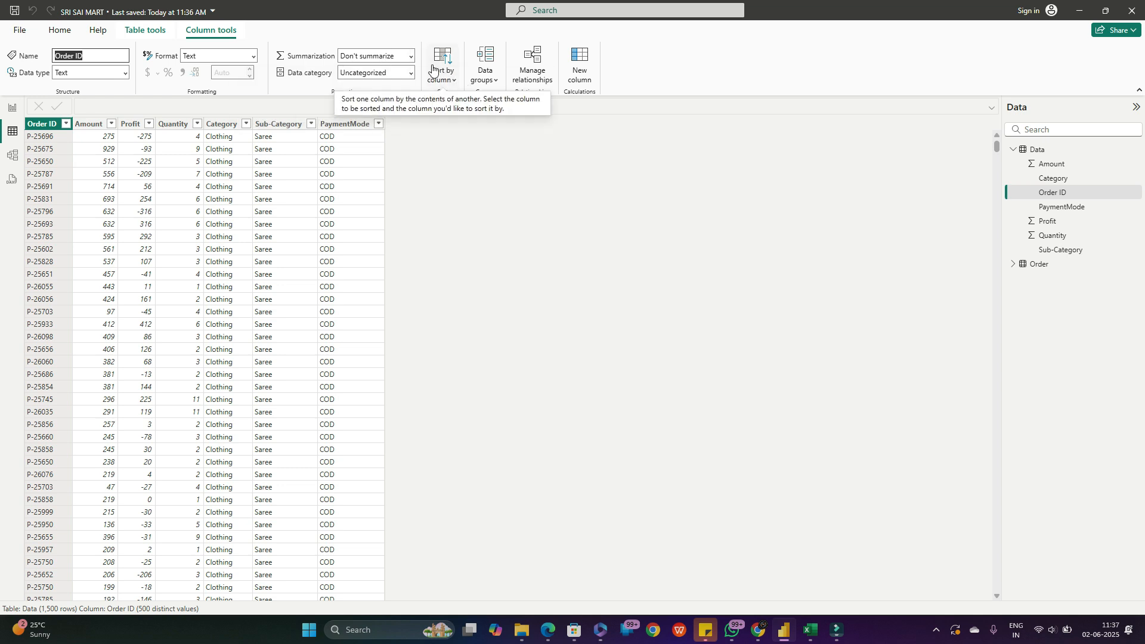
{"action": "left_click", "coordinate": [90, 123]}
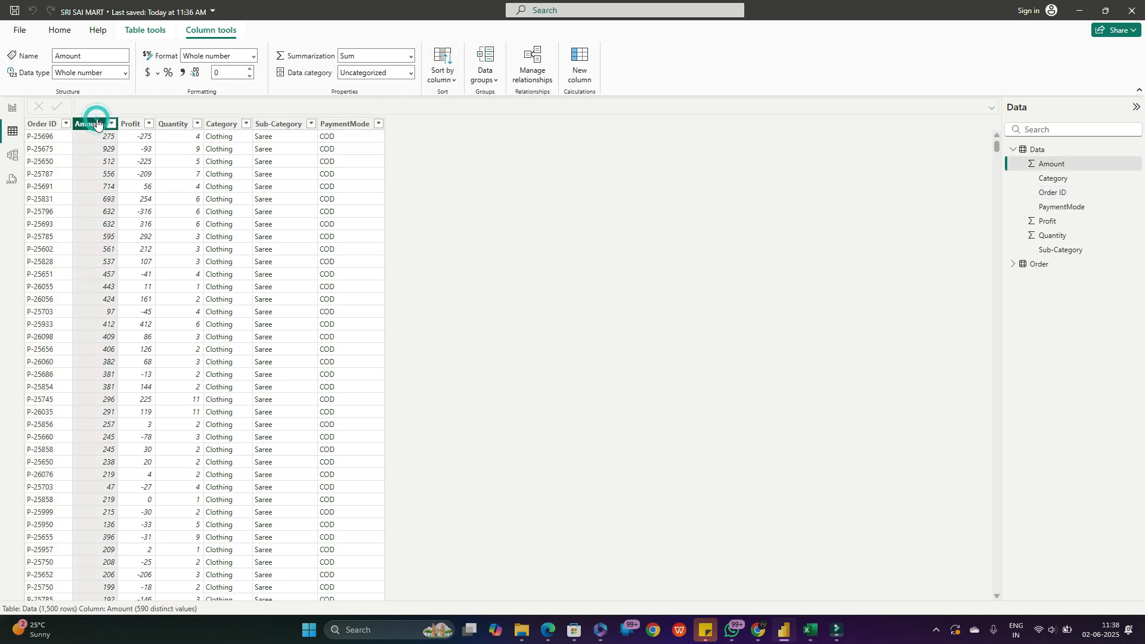
{"action": "double_click", "coordinate": [86, 56]}
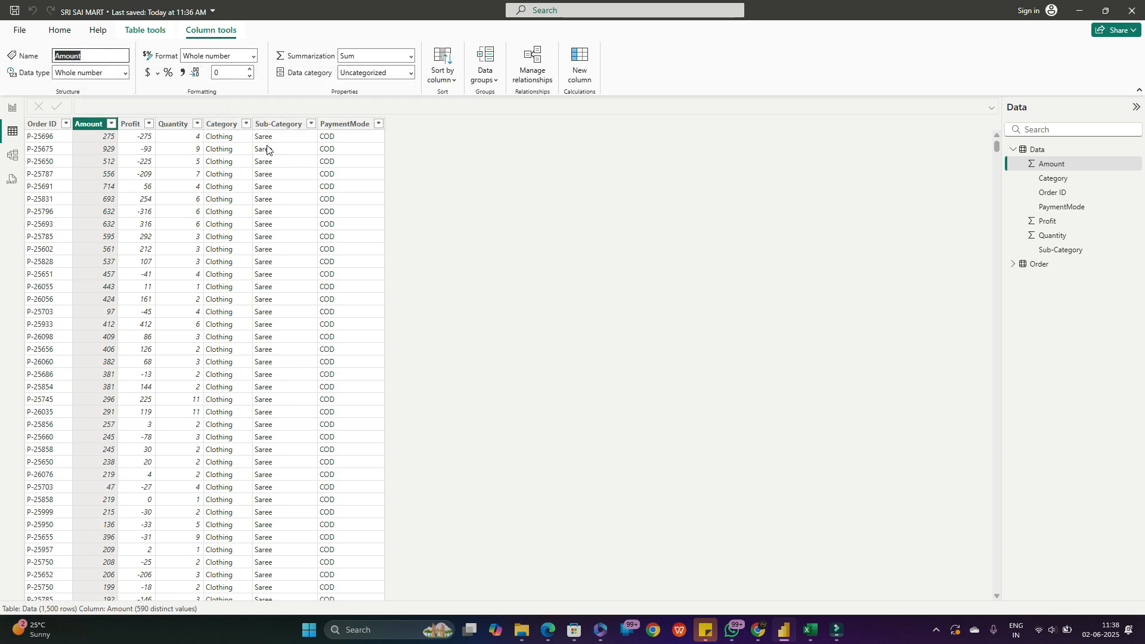
{"action": "left_click", "coordinate": [440, 185]}
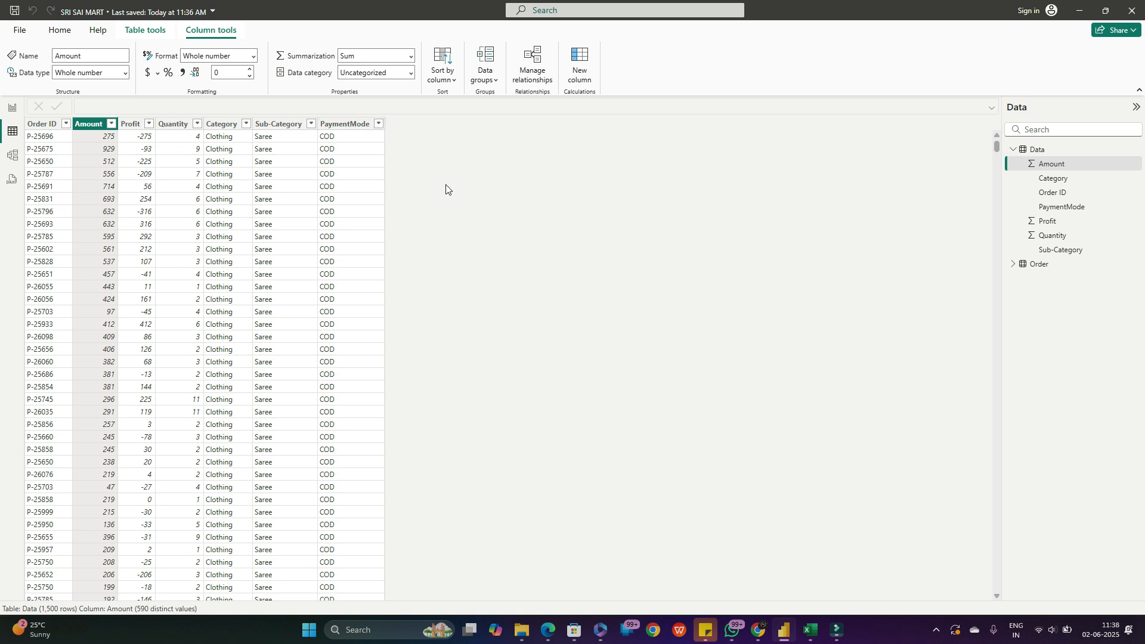
- Examine the column settings from Profit through PaymentMode in the Data table, and display the Order table's rows and fields
{"action": "left_click", "coordinate": [132, 124]}
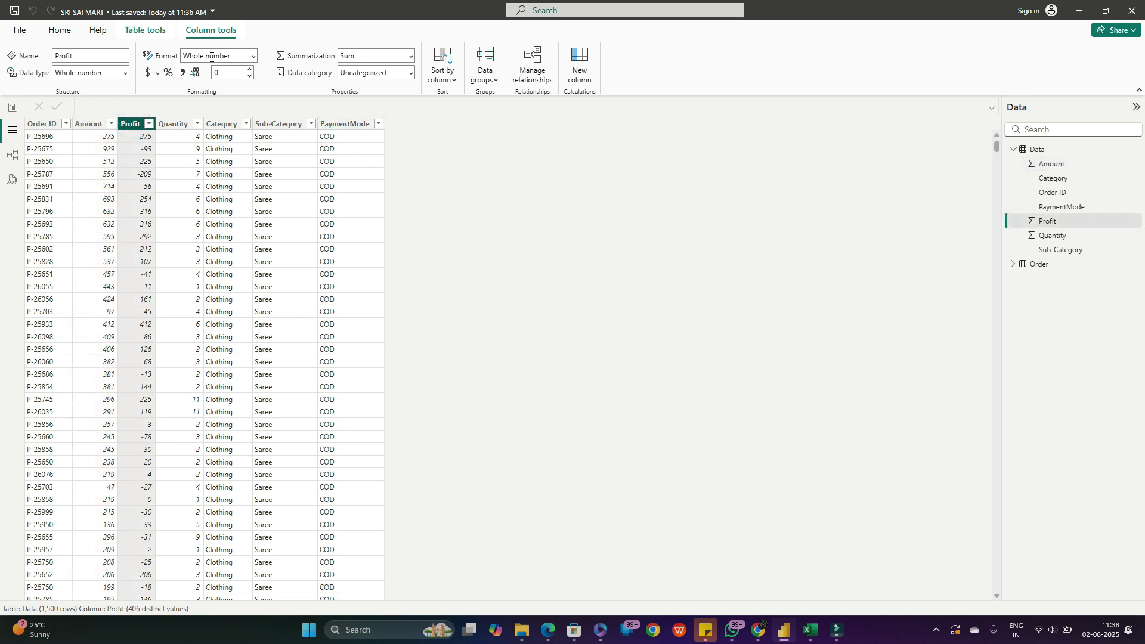
{"action": "left_click", "coordinate": [178, 124]}
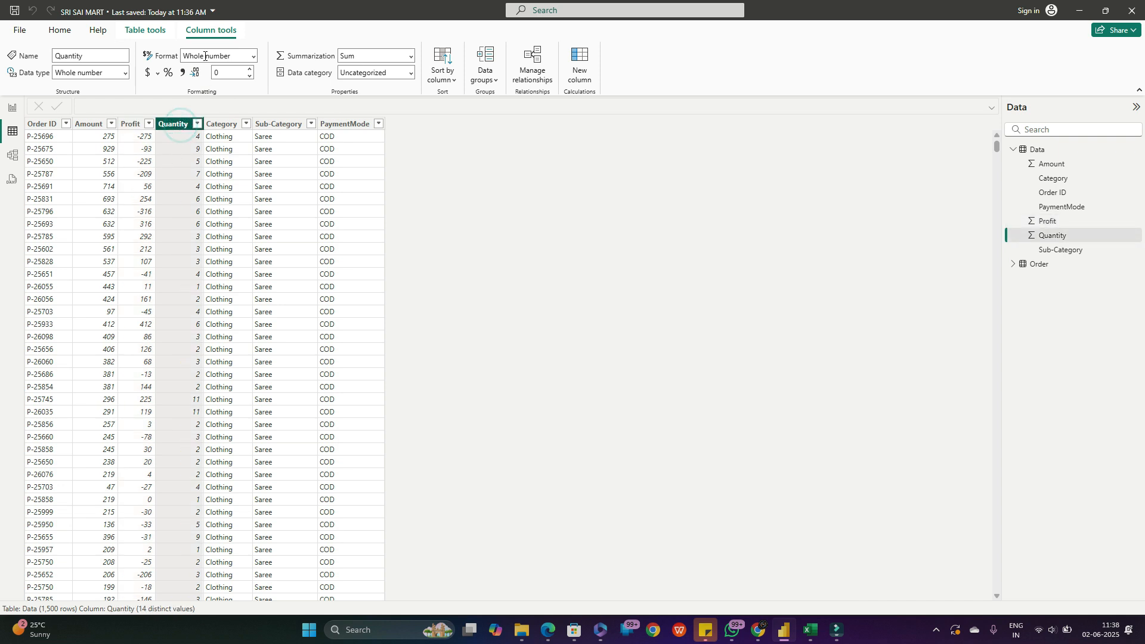
{"action": "left_click", "coordinate": [227, 126]}
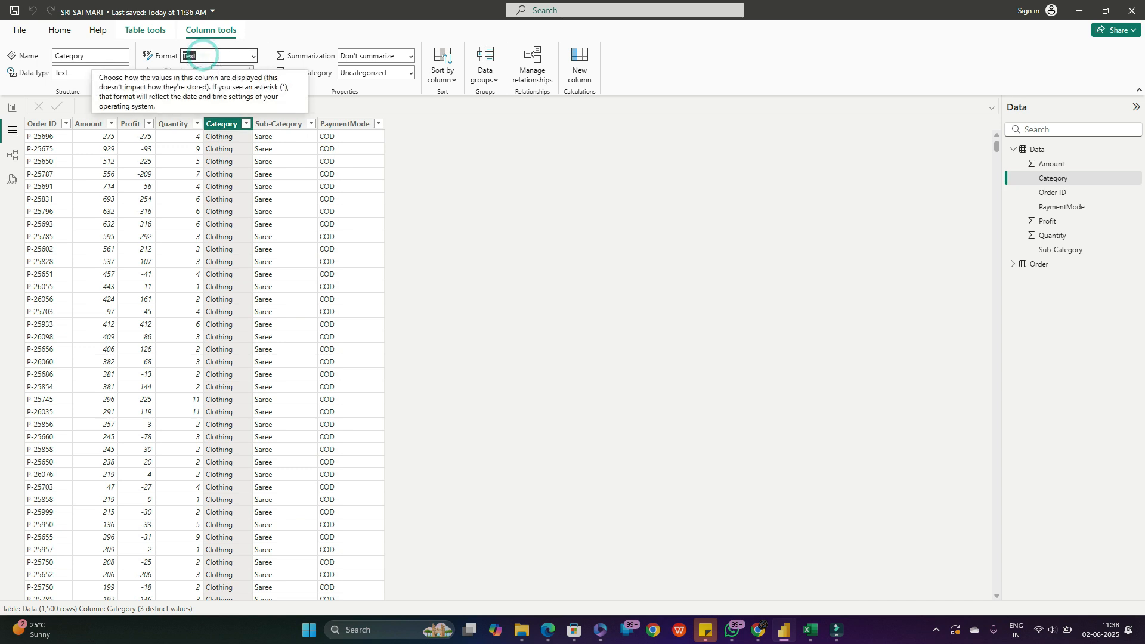
{"action": "left_click", "coordinate": [274, 125]}
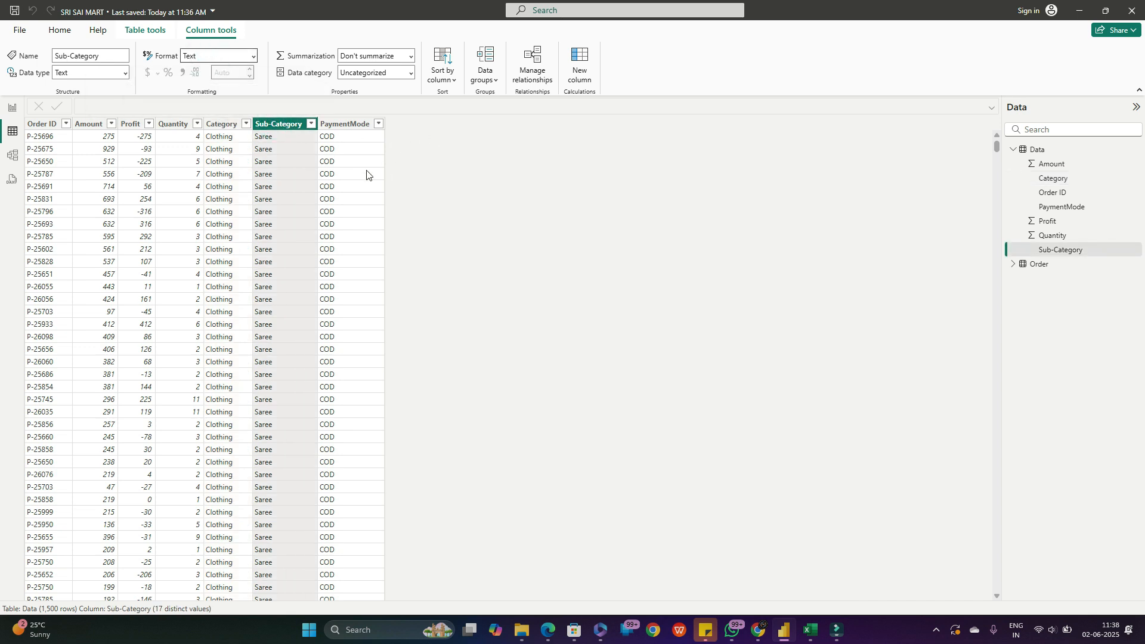
{"action": "left_click", "coordinate": [344, 124]}
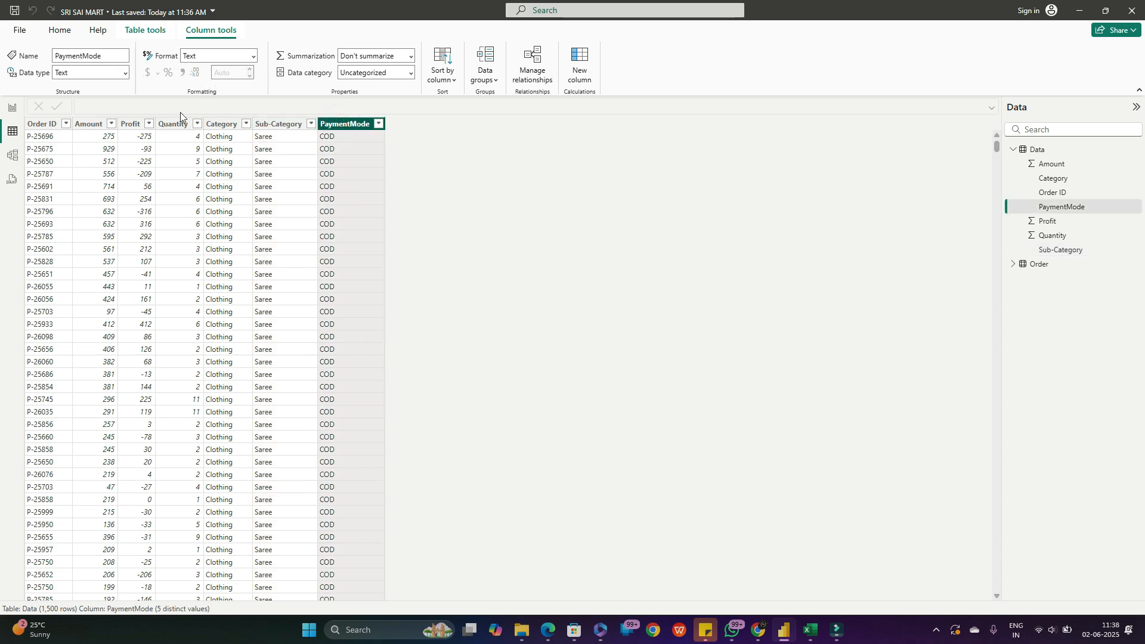
{"action": "left_click", "coordinate": [1013, 268]}
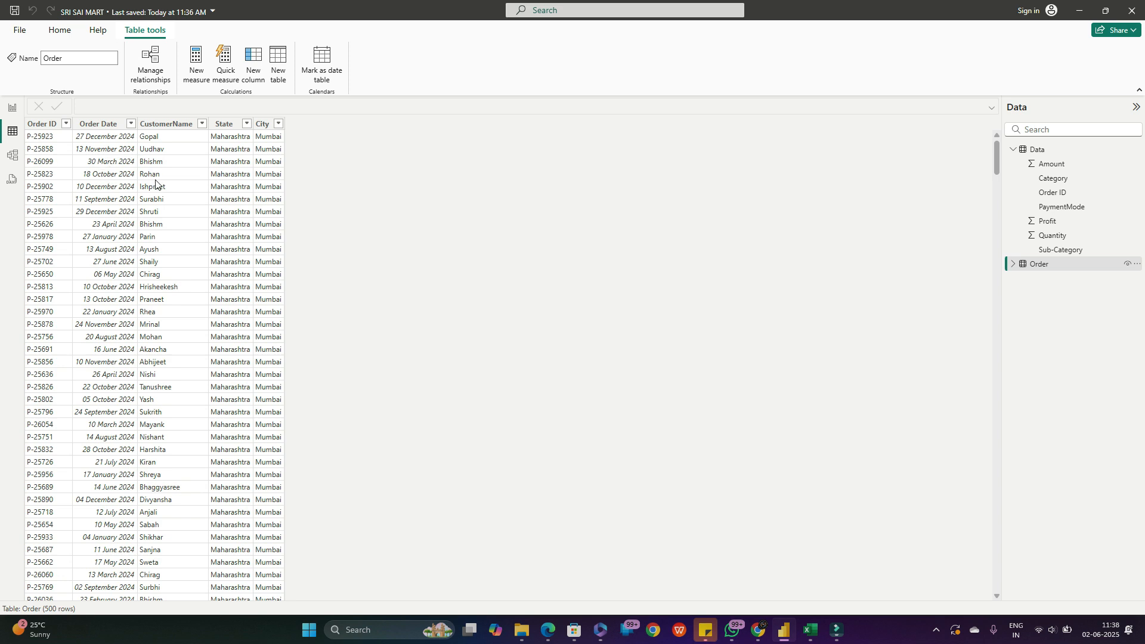
{"action": "left_click", "coordinate": [1013, 265]}
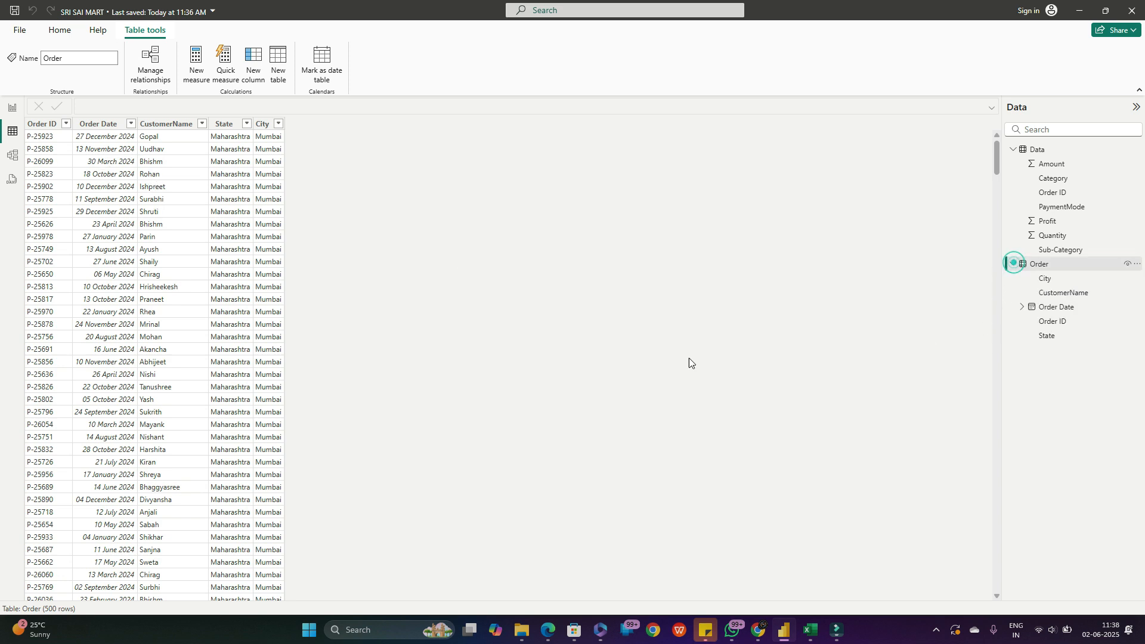
- Save the report from Report view and open its queries in Power Query Editor through Transform data
{"action": "left_click", "coordinate": [13, 107]}
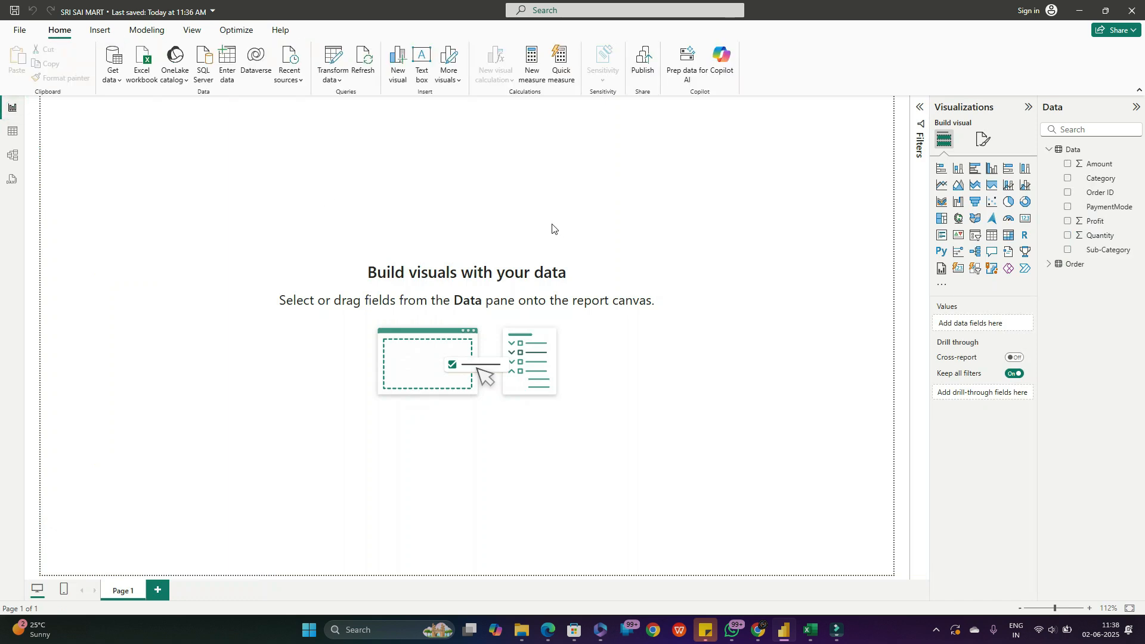
{"action": "key", "text": "ctrl+s"}
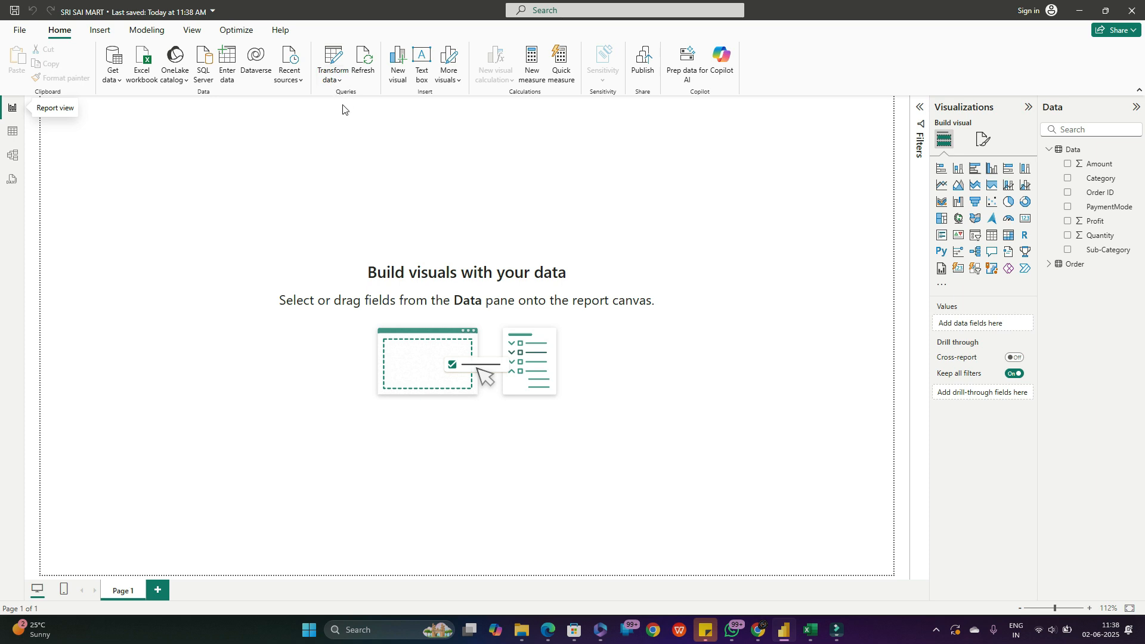
{"action": "left_click", "coordinate": [331, 78]}
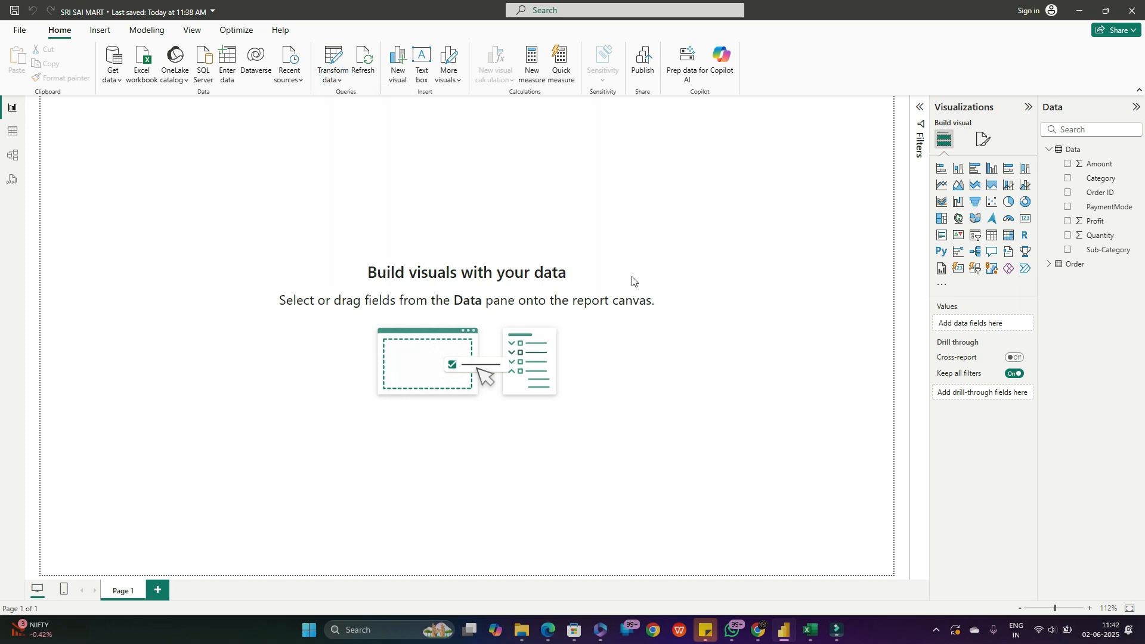
{"action": "left_click", "coordinate": [339, 83]}
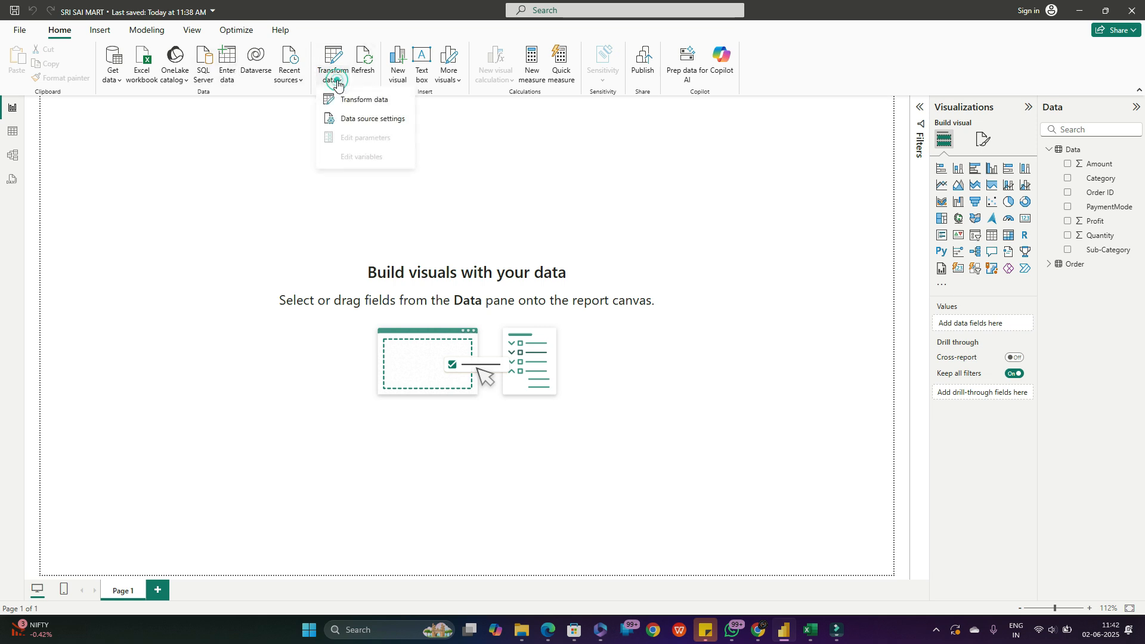
{"action": "left_click", "coordinate": [366, 102]}
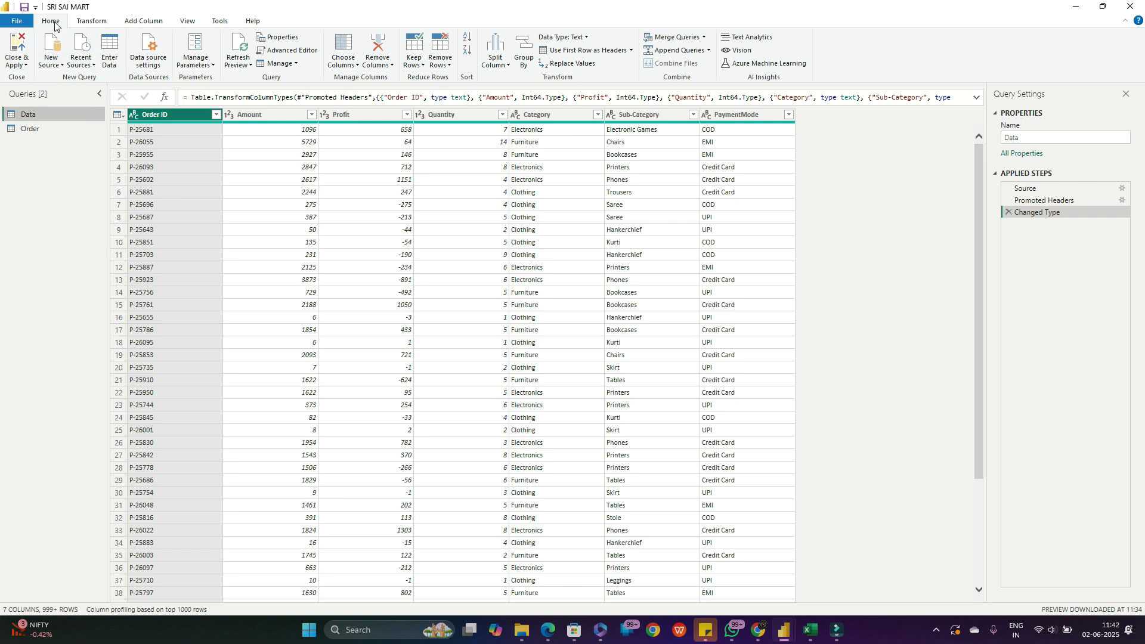
- Examine the Close & Apply, New Source, Enter Data and Split Column options for the Data query
{"action": "left_click", "coordinate": [18, 62]}
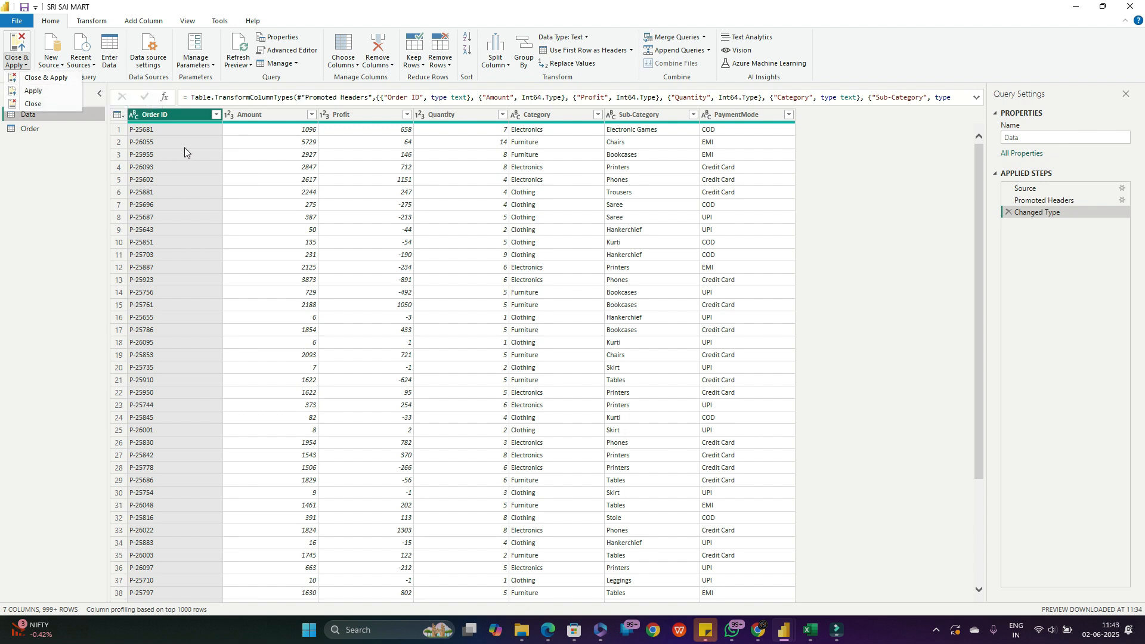
{"action": "left_click", "coordinate": [58, 66]}
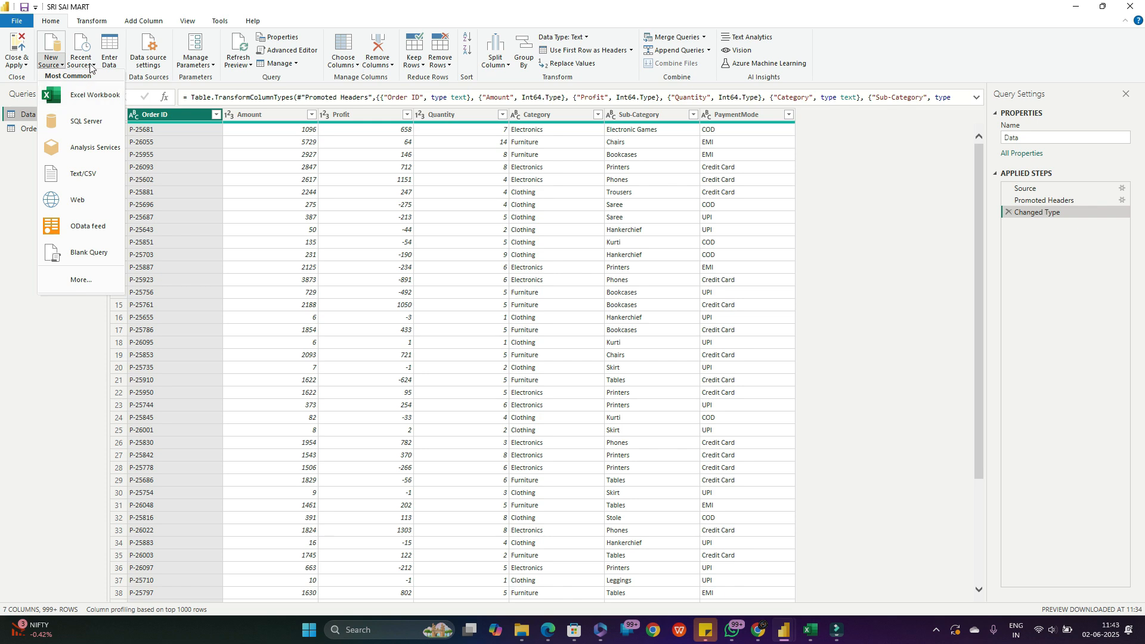
{"action": "left_click", "coordinate": [114, 63]}
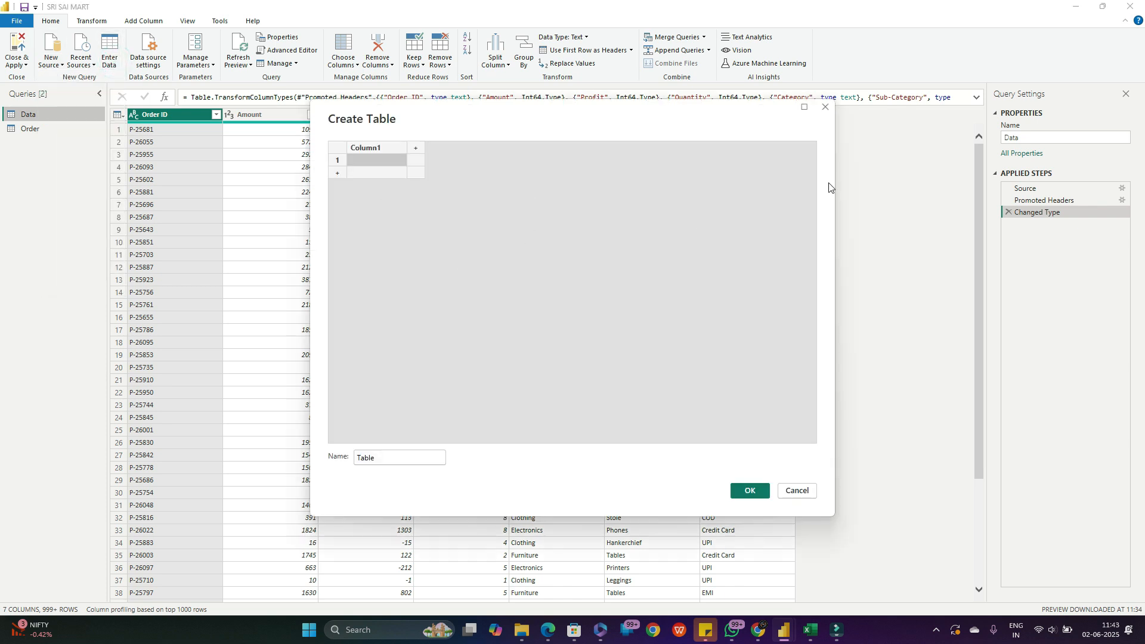
{"action": "left_click", "coordinate": [825, 109]}
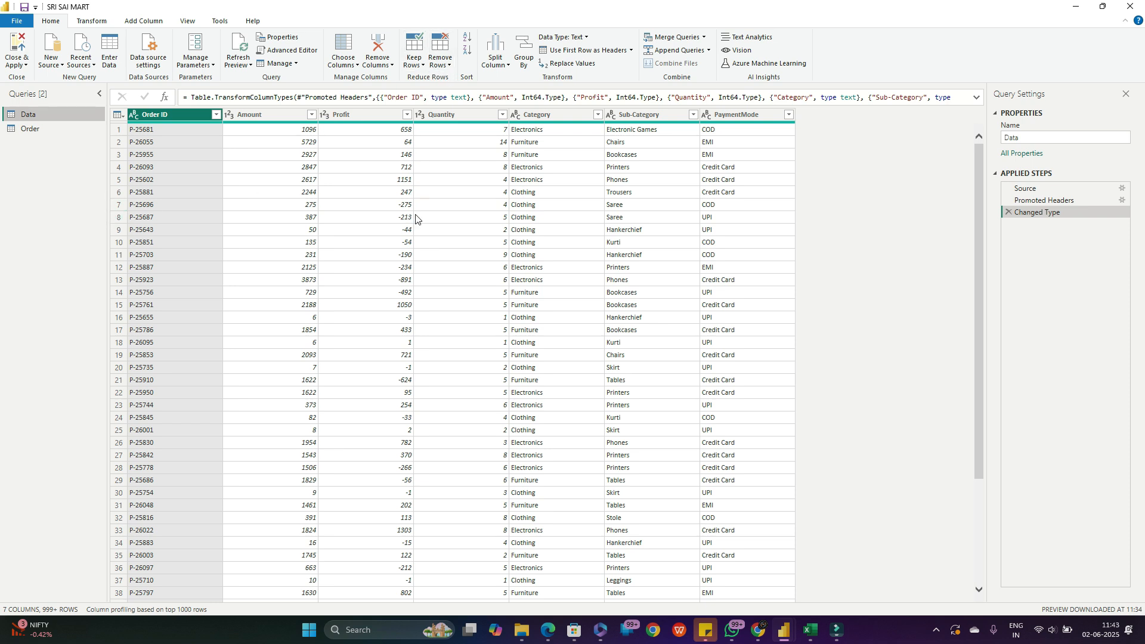
{"action": "left_click", "coordinate": [507, 66]}
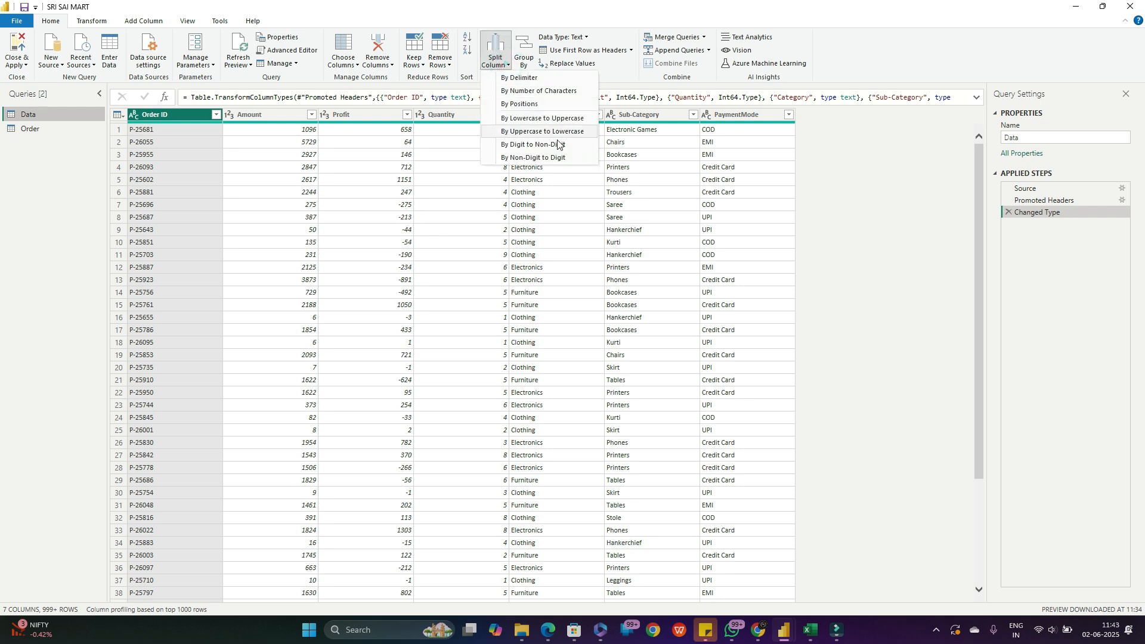
- Start a basic Group By on Order ID in the Data query and set its operation to Sum
{"action": "left_click", "coordinate": [528, 68]}
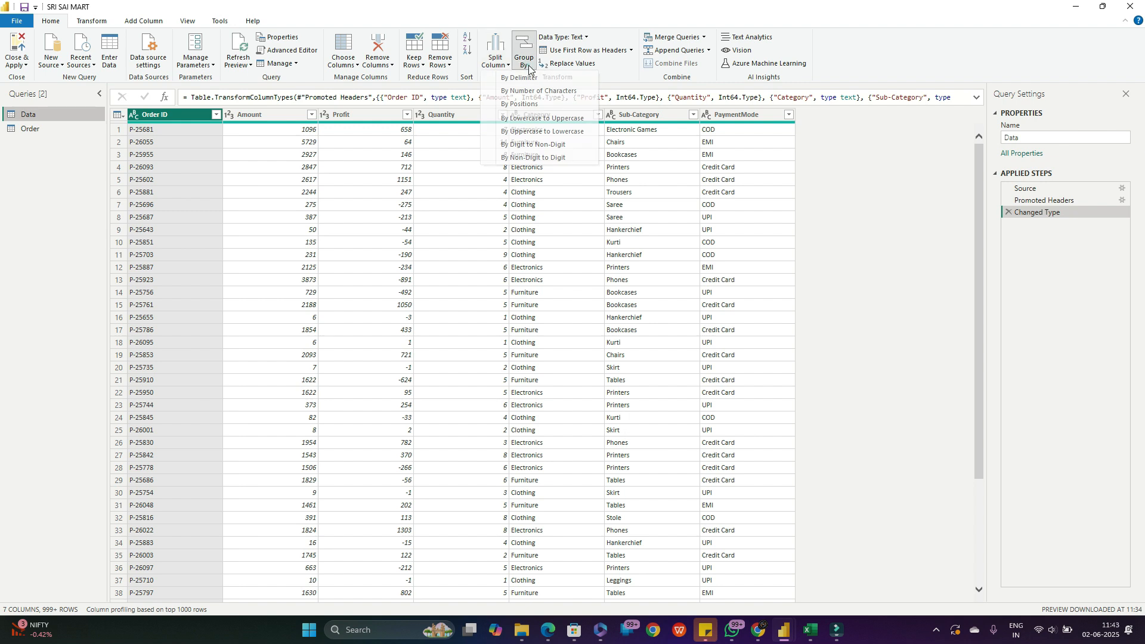
{"action": "left_click", "coordinate": [529, 68]}
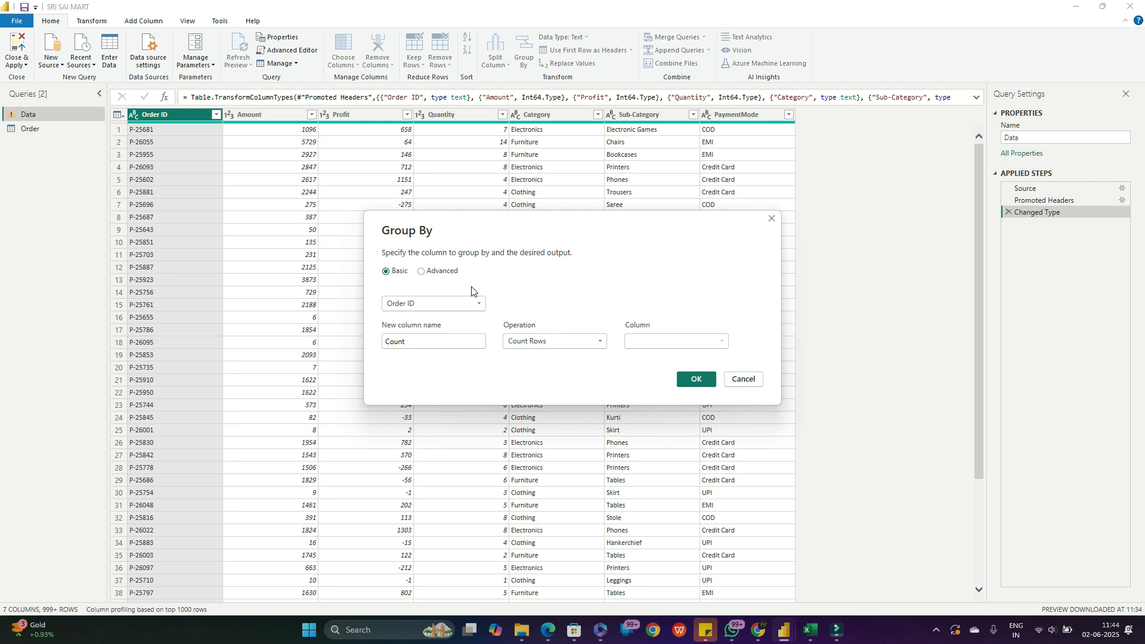
{"action": "left_click", "coordinate": [477, 305]}
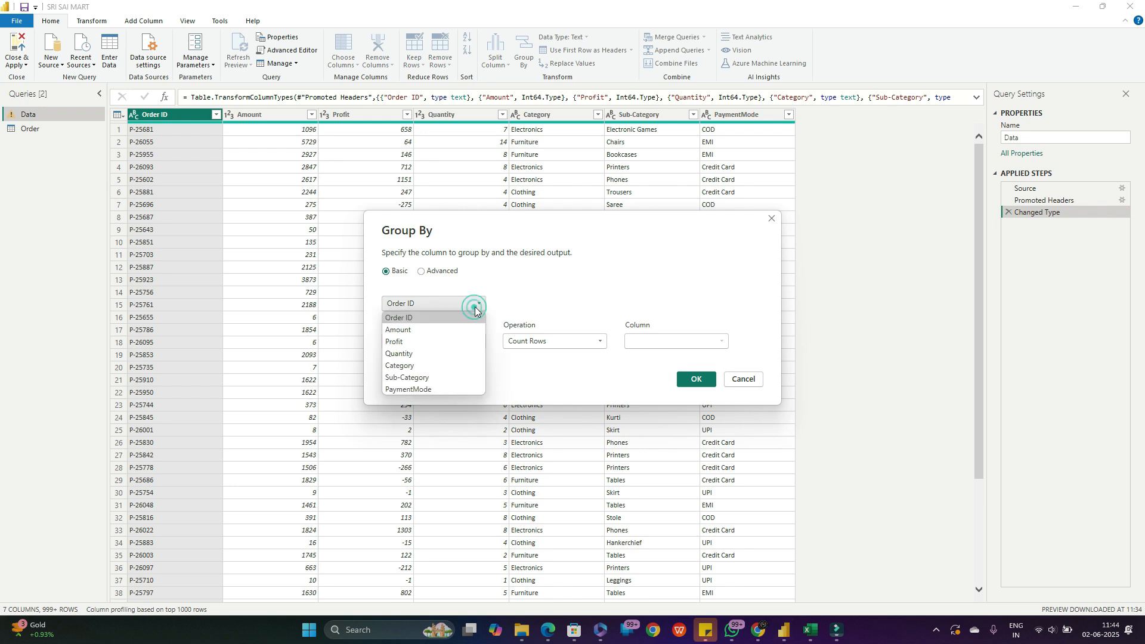
{"action": "left_click", "coordinate": [411, 317]}
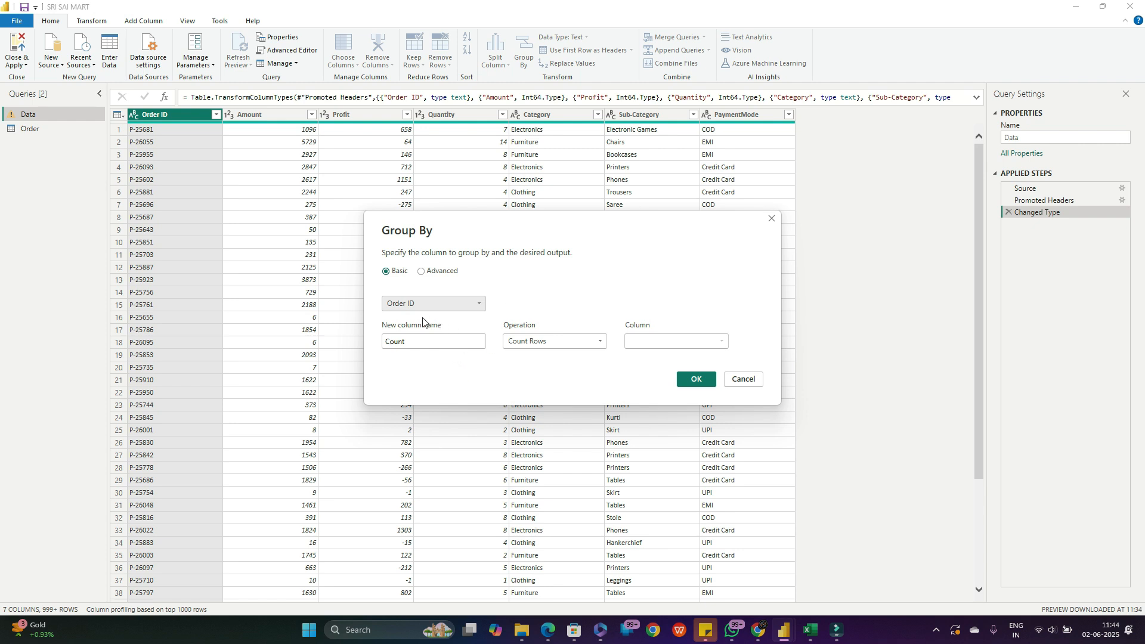
{"action": "left_click", "coordinate": [475, 341]}
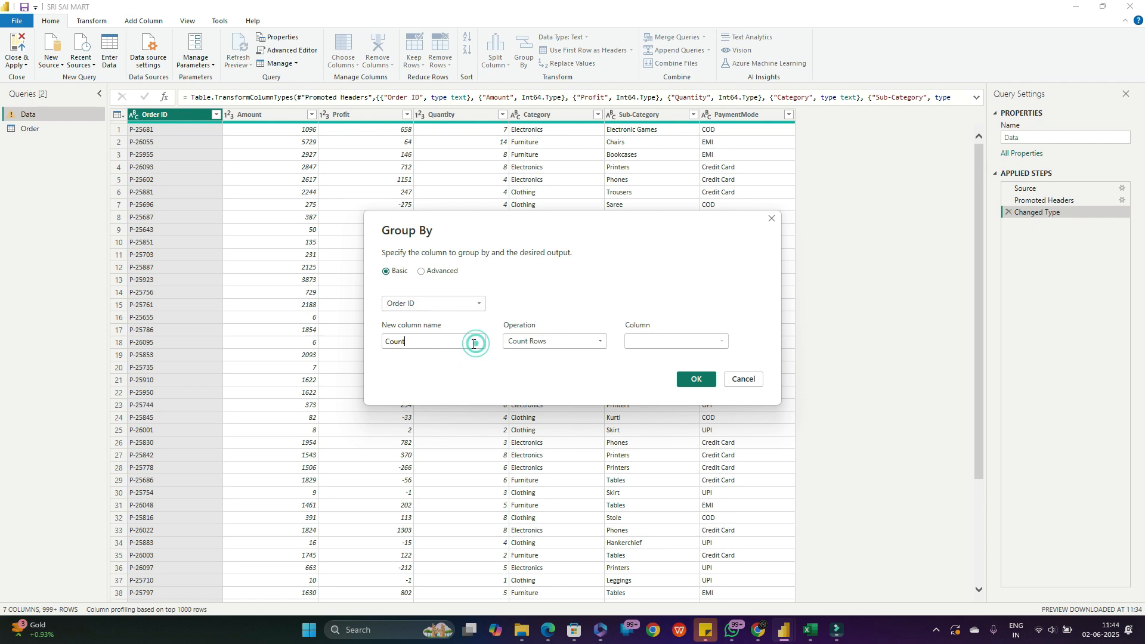
{"action": "left_click", "coordinate": [545, 348]}
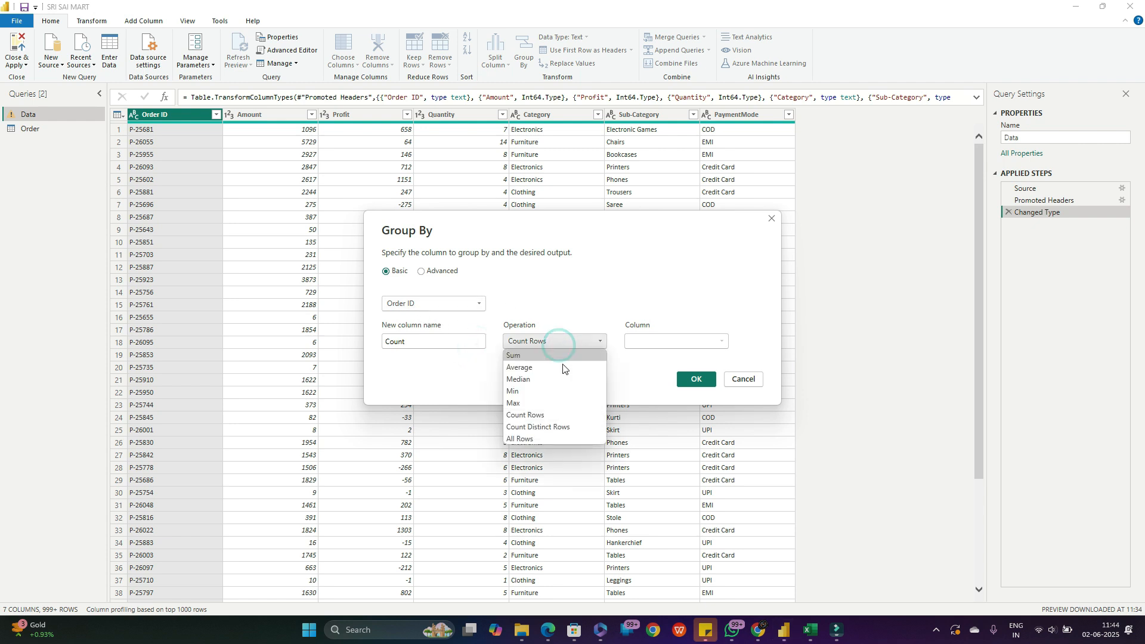
{"action": "left_click", "coordinate": [524, 356]}
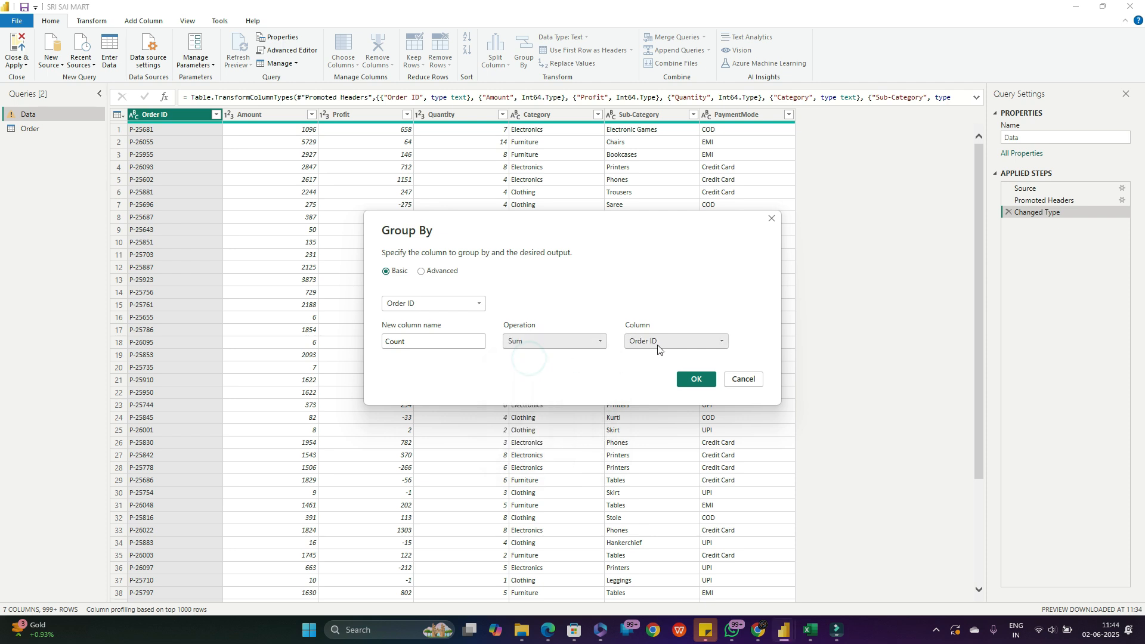
- Name the grouped column new, sum the Amount column for it and apply the grouping
{"action": "left_click", "coordinate": [414, 345]}
{"action": "double_click", "coordinate": [396, 345]}
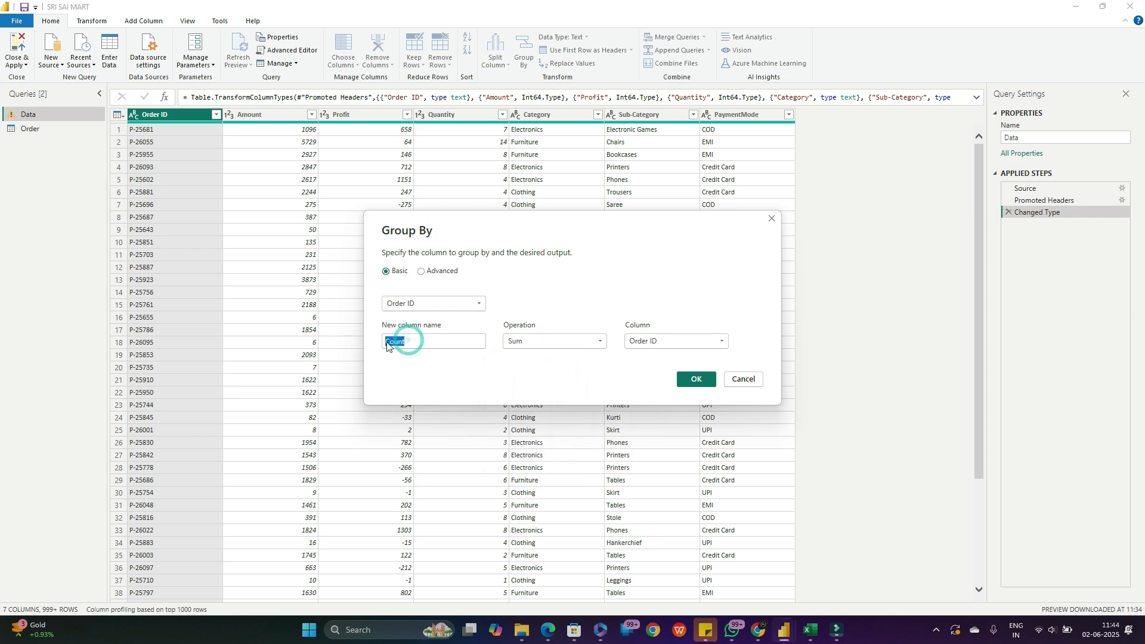
{"action": "type", "text": "new"}
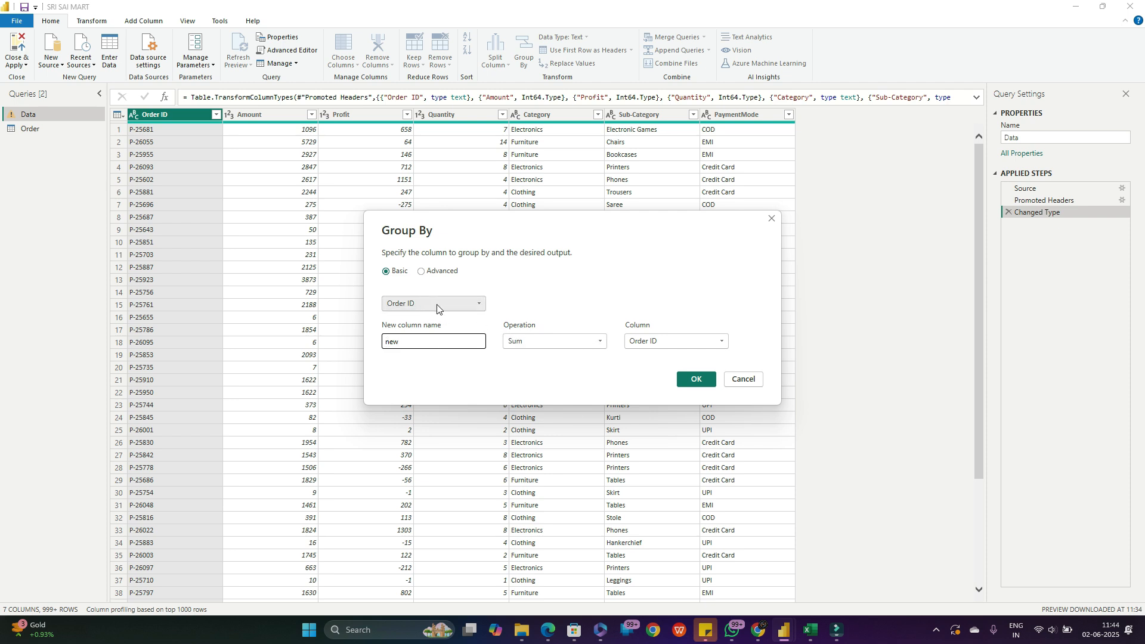
{"action": "left_click", "coordinate": [567, 342]}
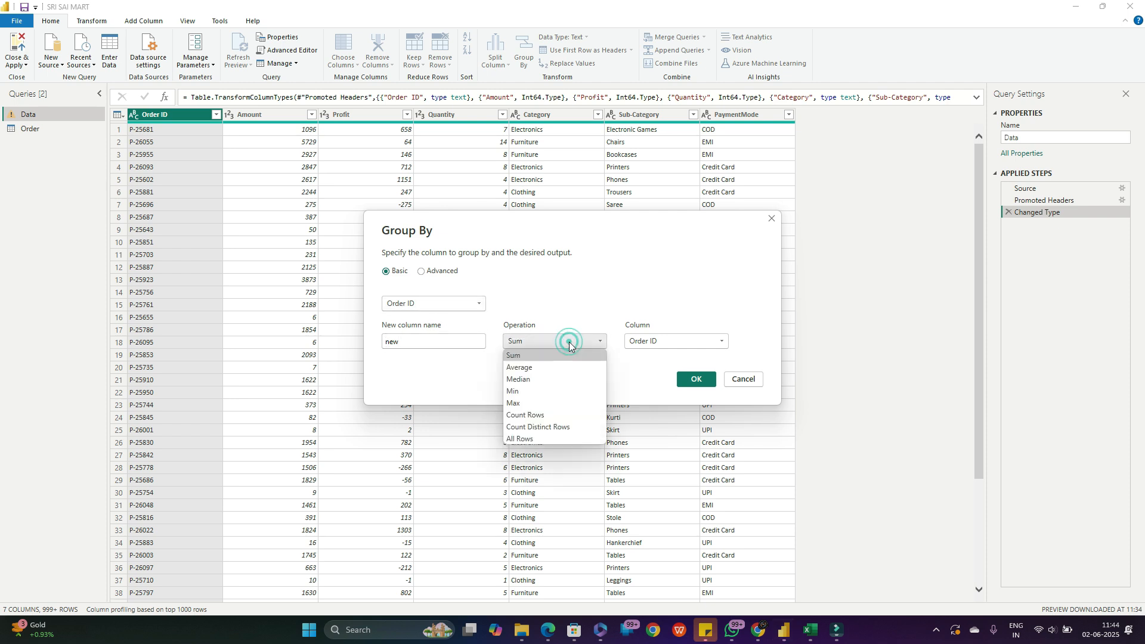
{"action": "left_click", "coordinate": [537, 360]}
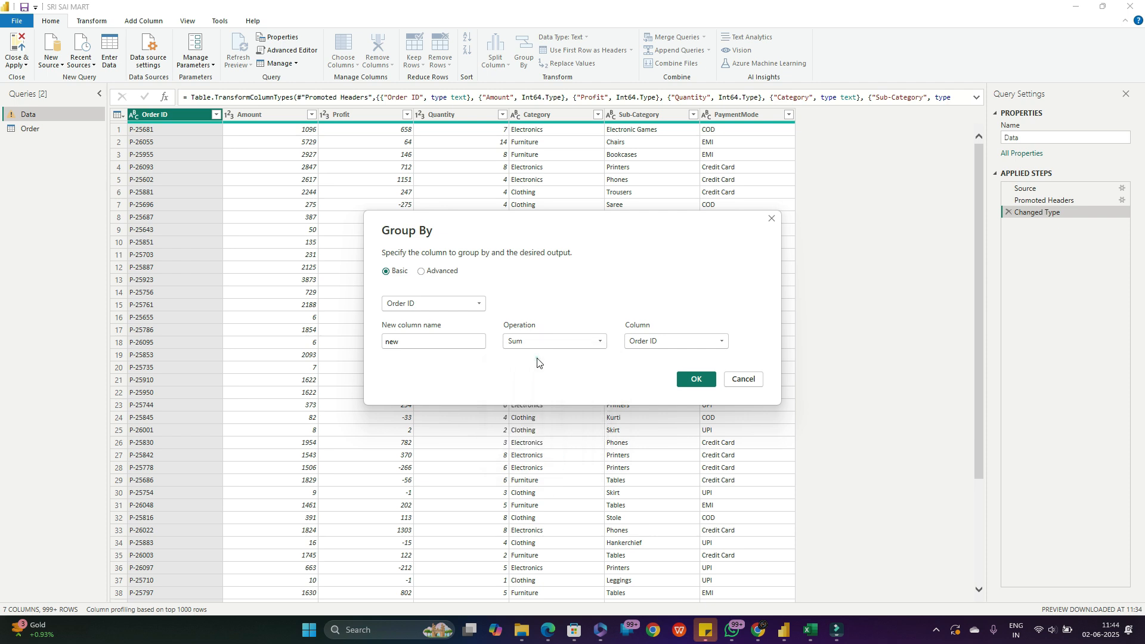
{"action": "left_click", "coordinate": [652, 341]}
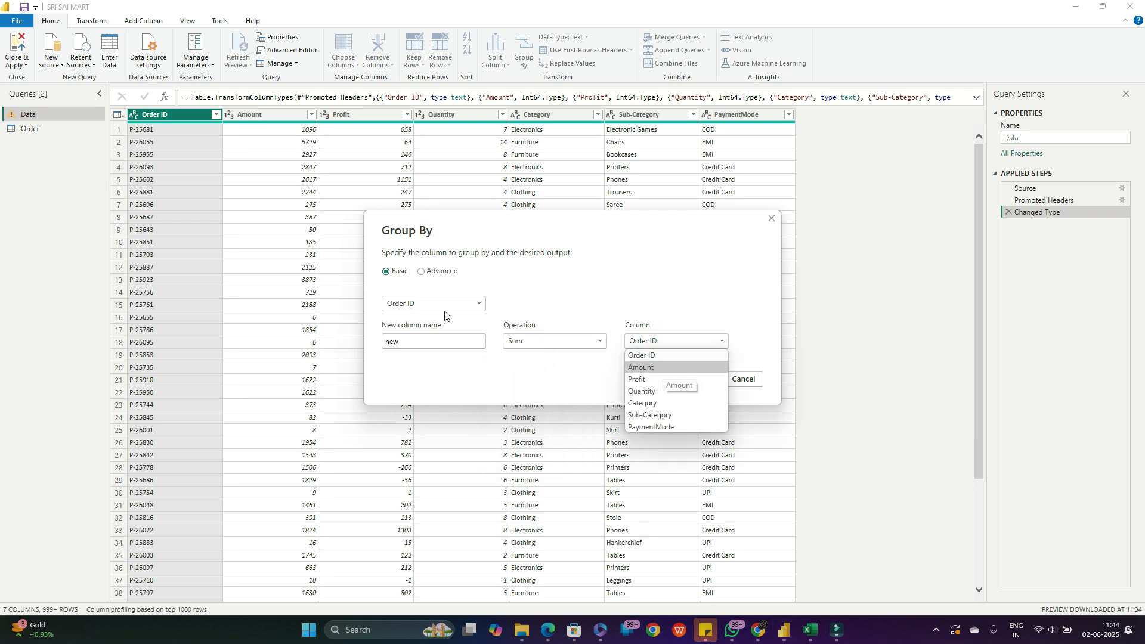
{"action": "left_click", "coordinate": [656, 367]}
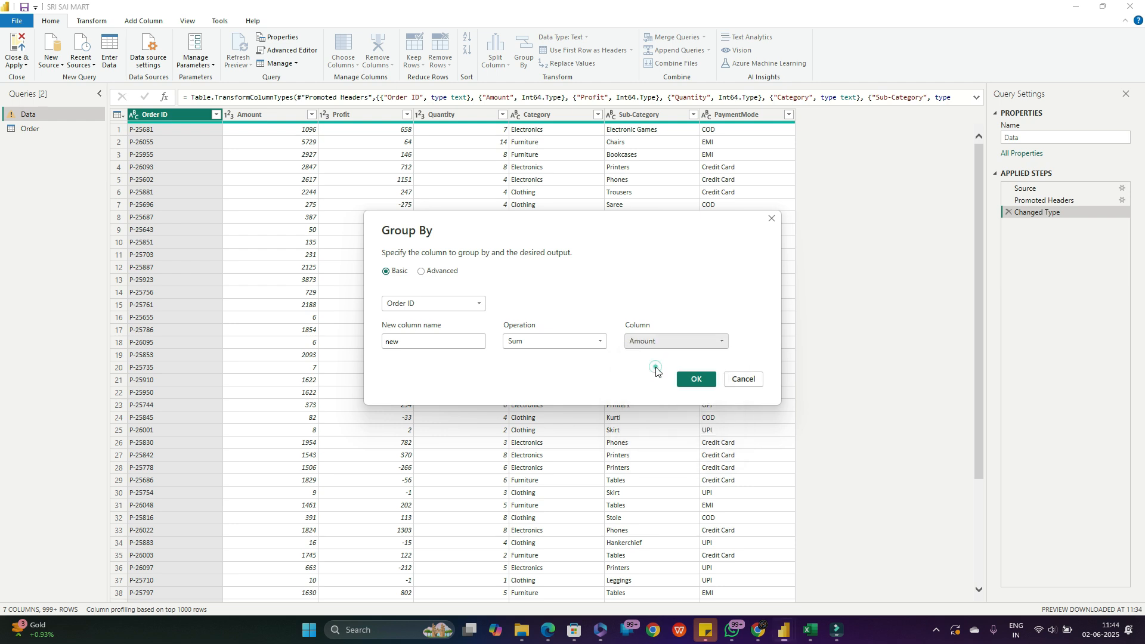
{"action": "left_click", "coordinate": [700, 379]}
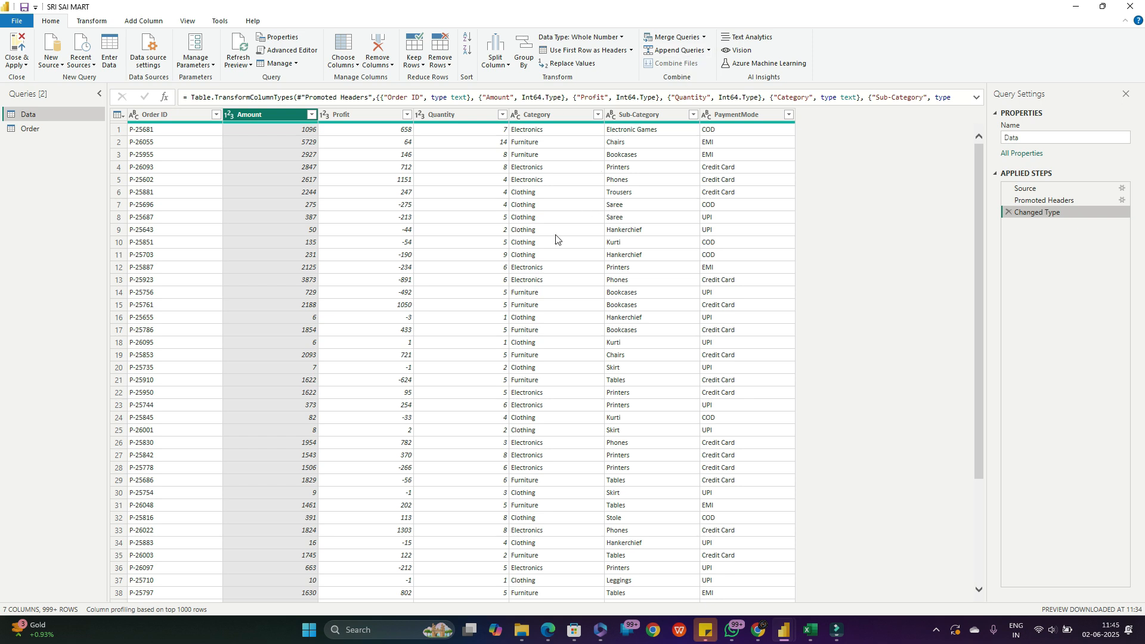
- Copy the Order ID column of the Data query
{"action": "left_click", "coordinate": [560, 254]}
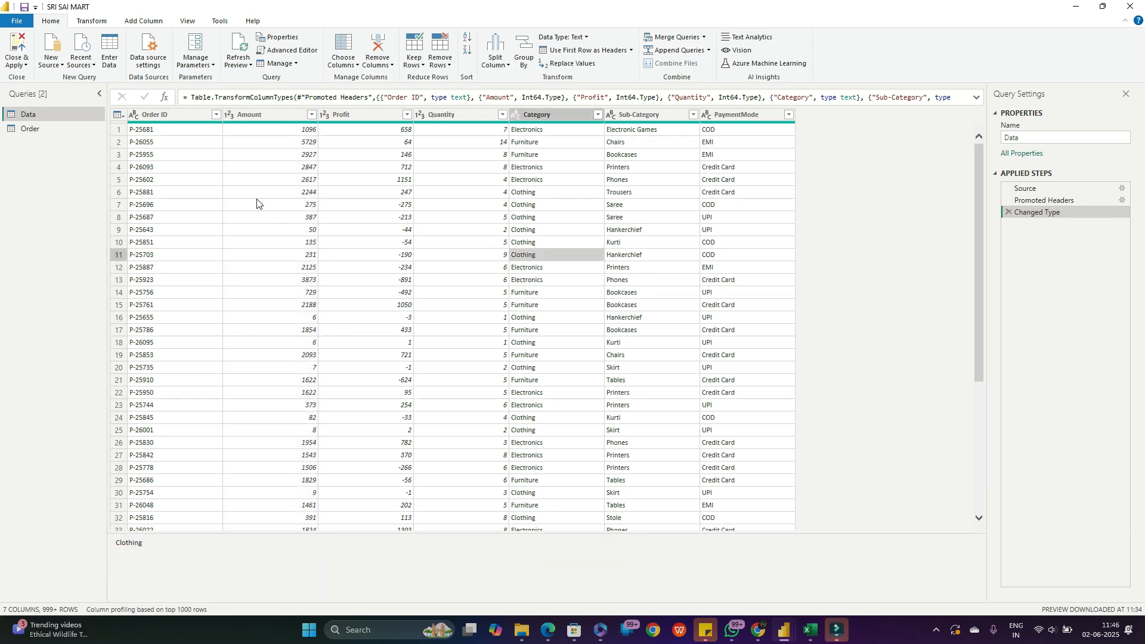
{"action": "left_click", "coordinate": [171, 113]}
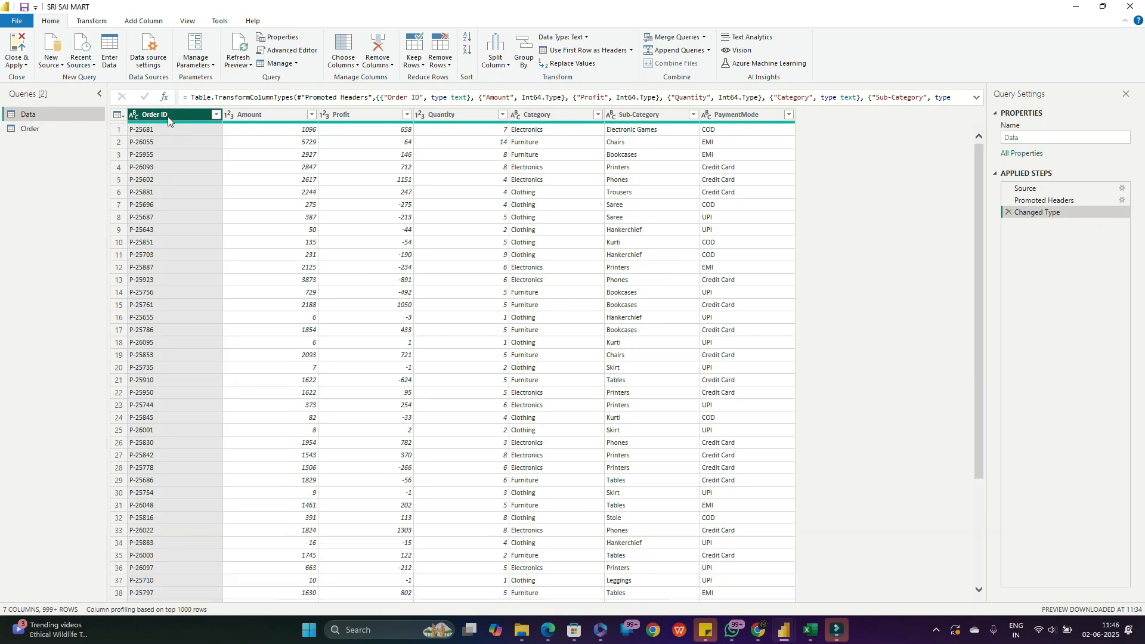
{"action": "right_click", "coordinate": [181, 115]}
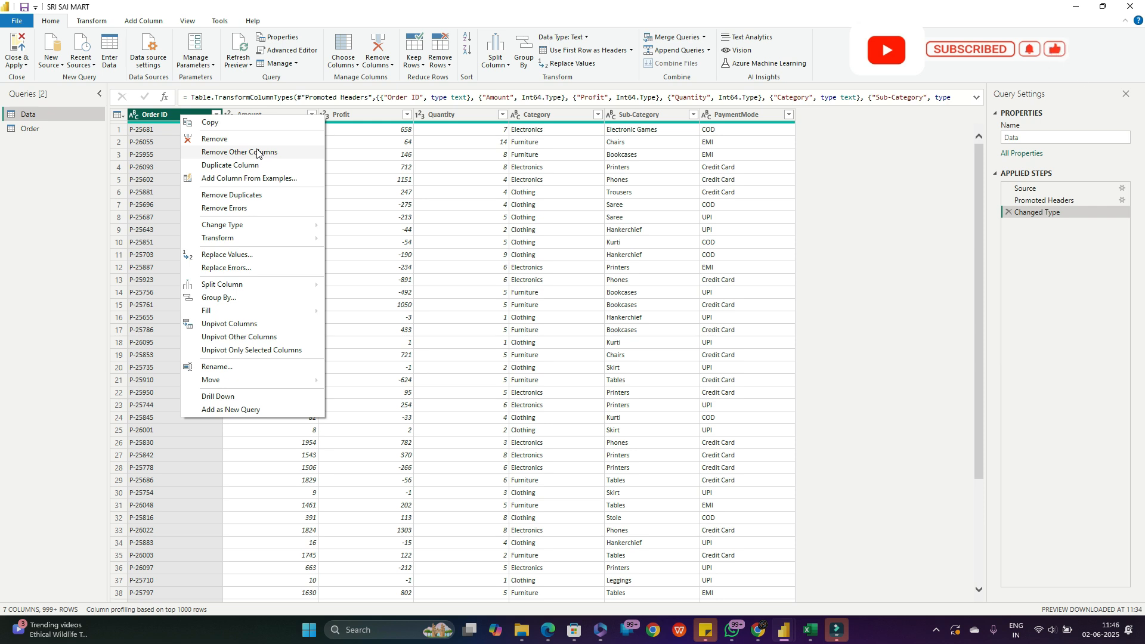
{"action": "left_click", "coordinate": [211, 124]}
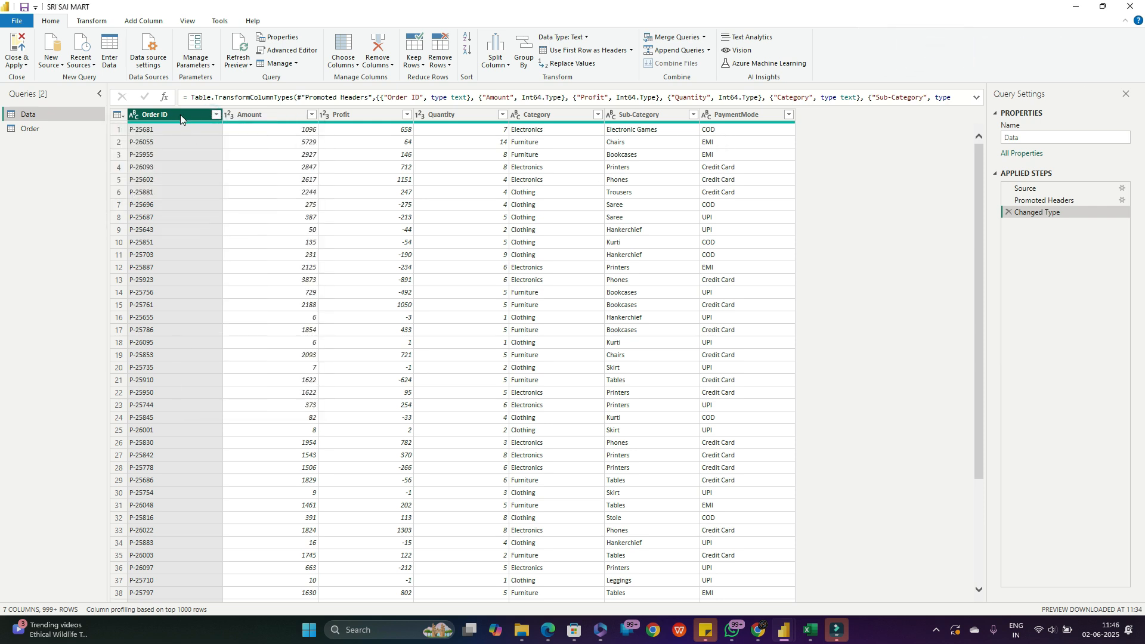
- Examine the text Transform and Change Type options available for the Order ID column
{"action": "right_click", "coordinate": [185, 115]}
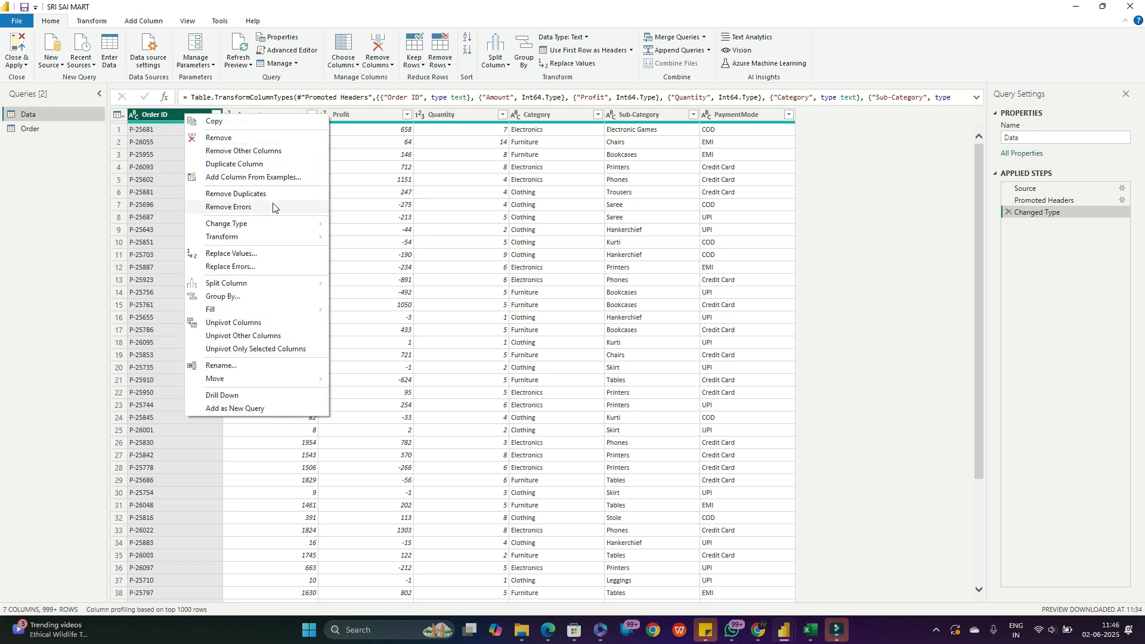
{"action": "mouse_move", "coordinate": [242, 238]}
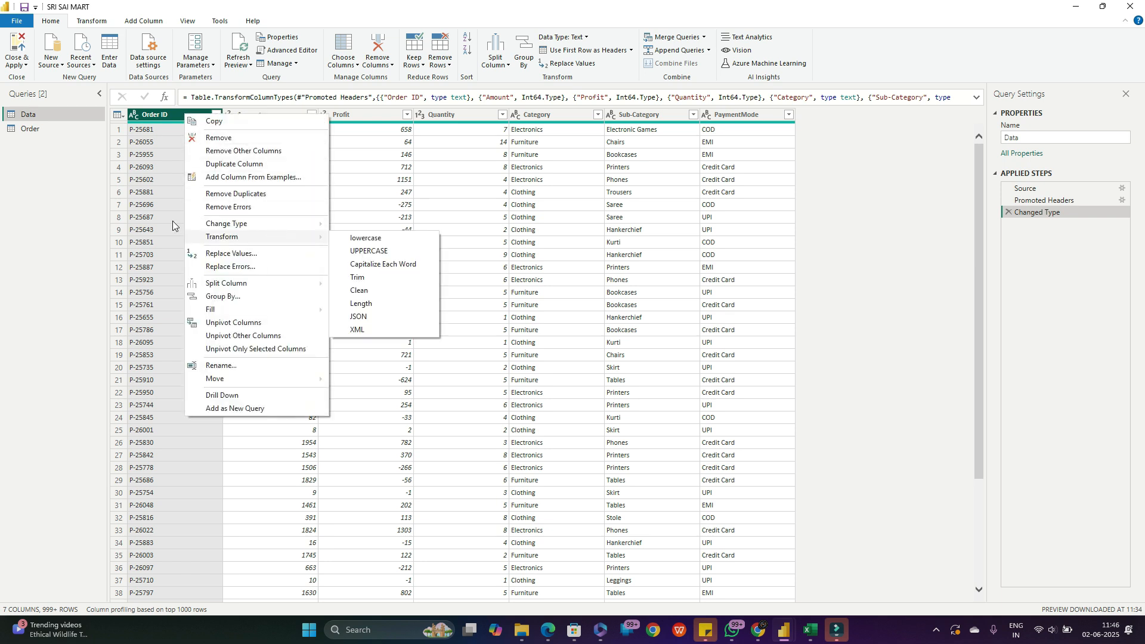
{"action": "left_click", "coordinate": [152, 119]}
{"action": "right_click", "coordinate": [161, 115]}
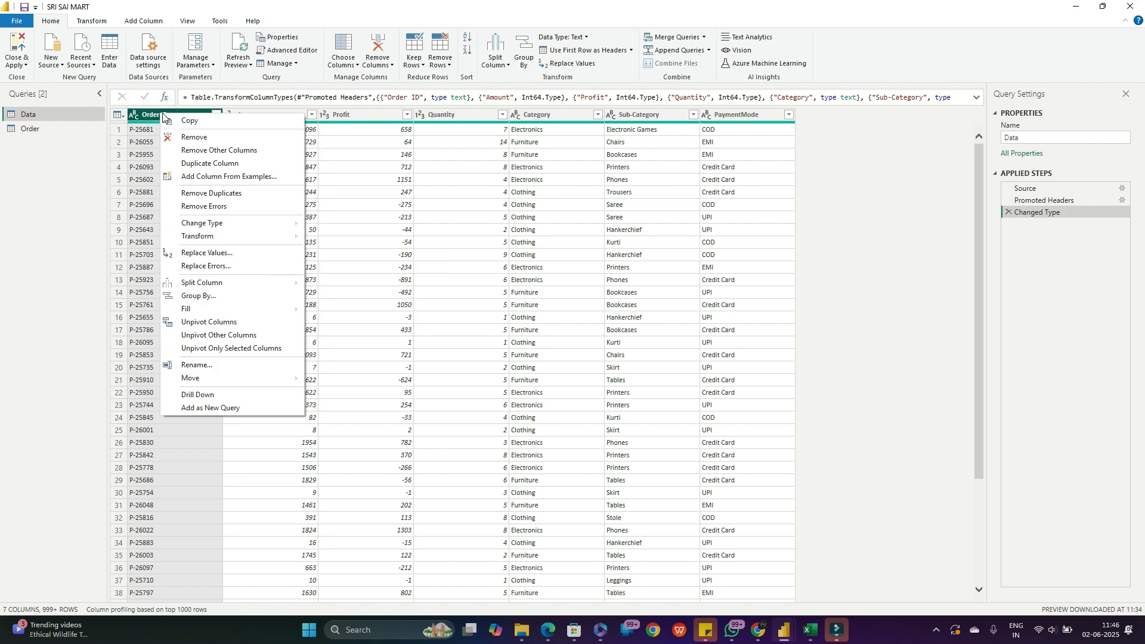
{"action": "mouse_move", "coordinate": [218, 240]}
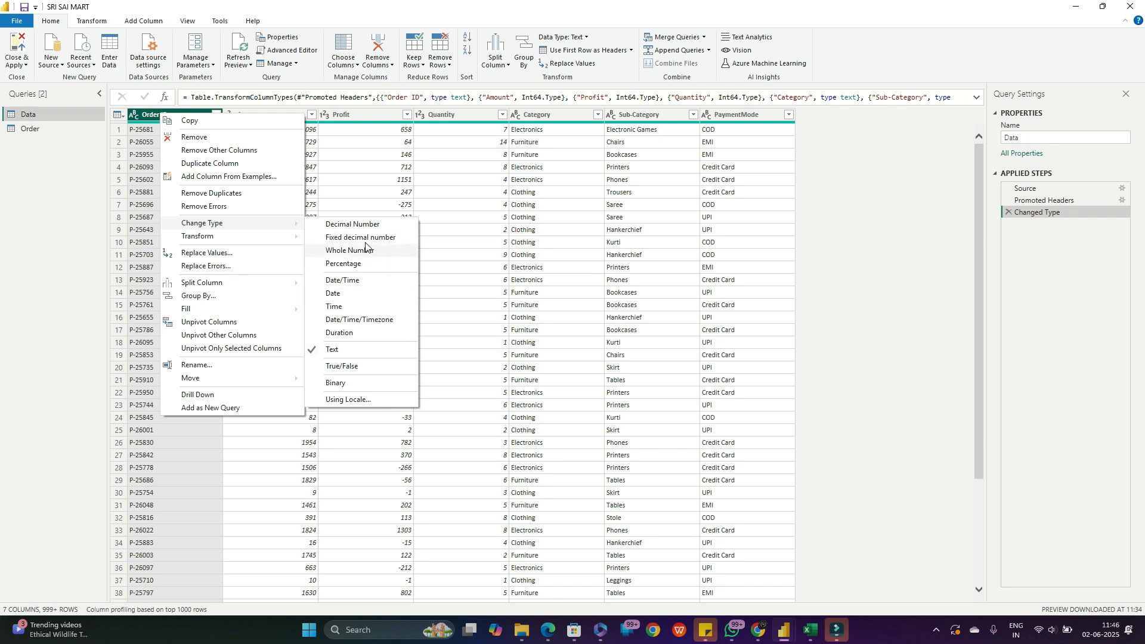
{"action": "left_click", "coordinate": [445, 246]}
- Remove the Order ID column from the Data query, and delete the Removed Columns applied step to restore it
{"action": "left_click", "coordinate": [187, 112]}
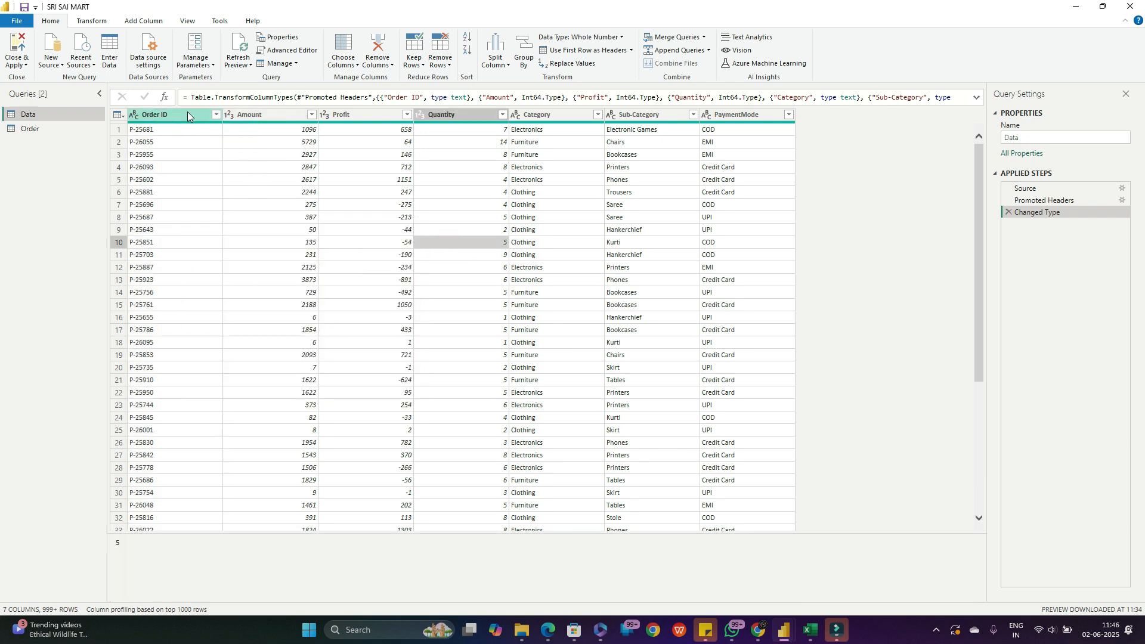
{"action": "right_click", "coordinate": [191, 111]}
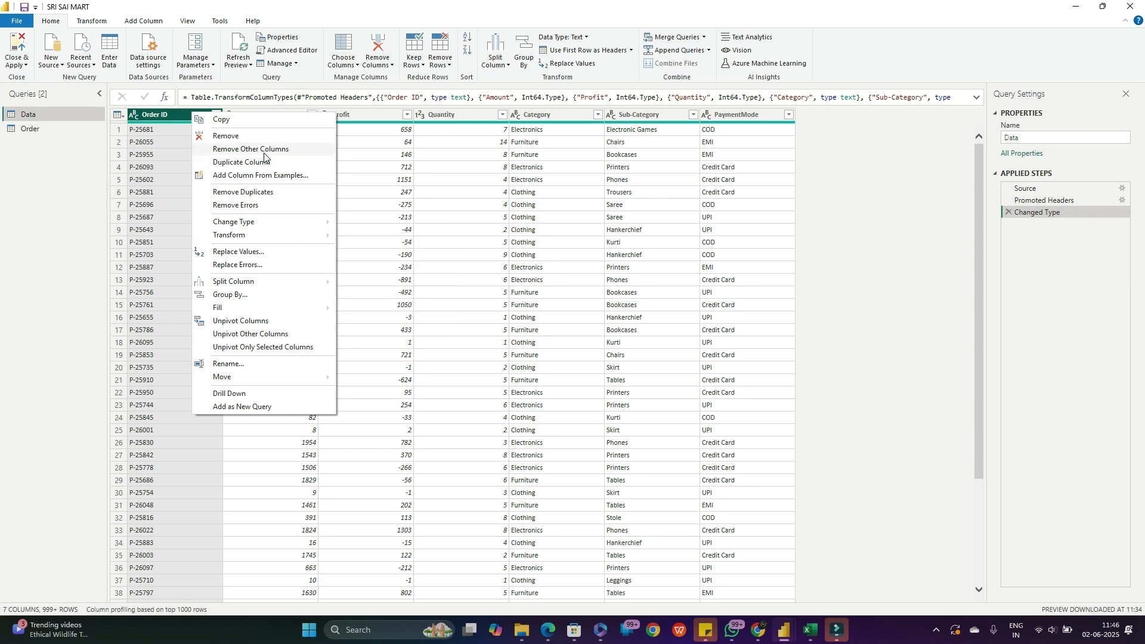
{"action": "left_click", "coordinate": [231, 137]}
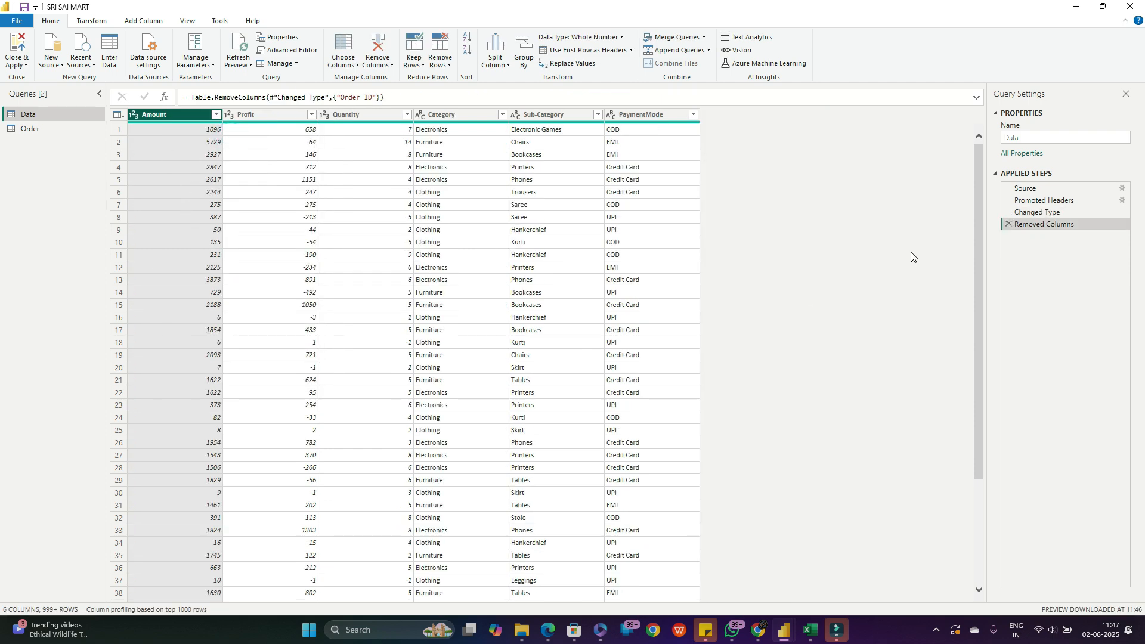
{"action": "left_click", "coordinate": [1007, 223]}
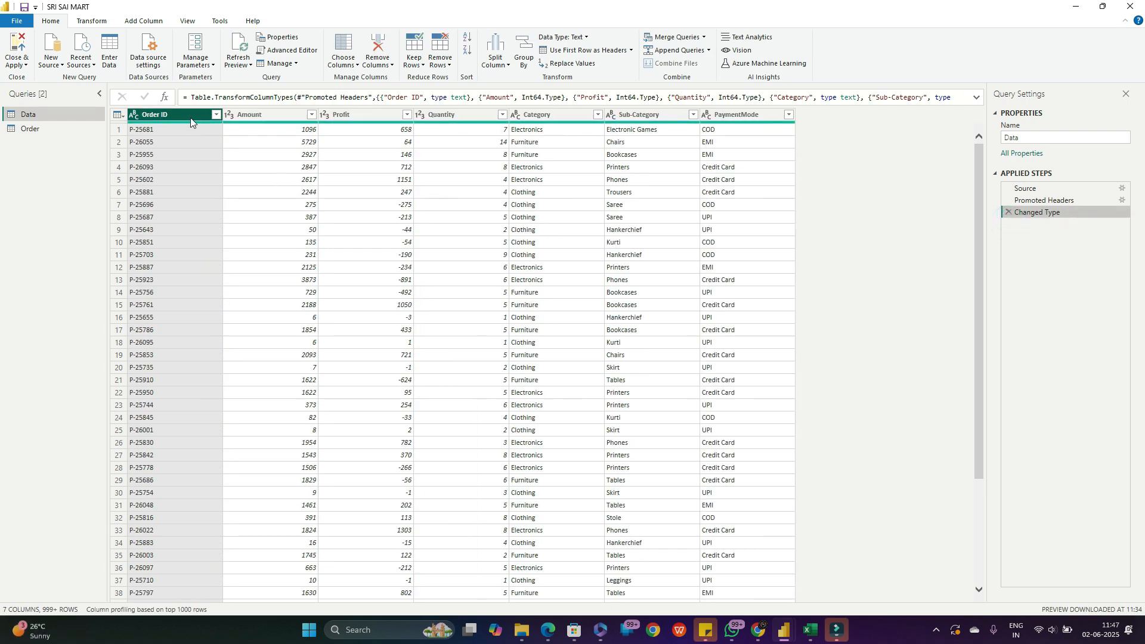
- Duplicate the Order ID column, compare it with its copy, and delete the Duplicated Column applied step
{"action": "right_click", "coordinate": [191, 120]}
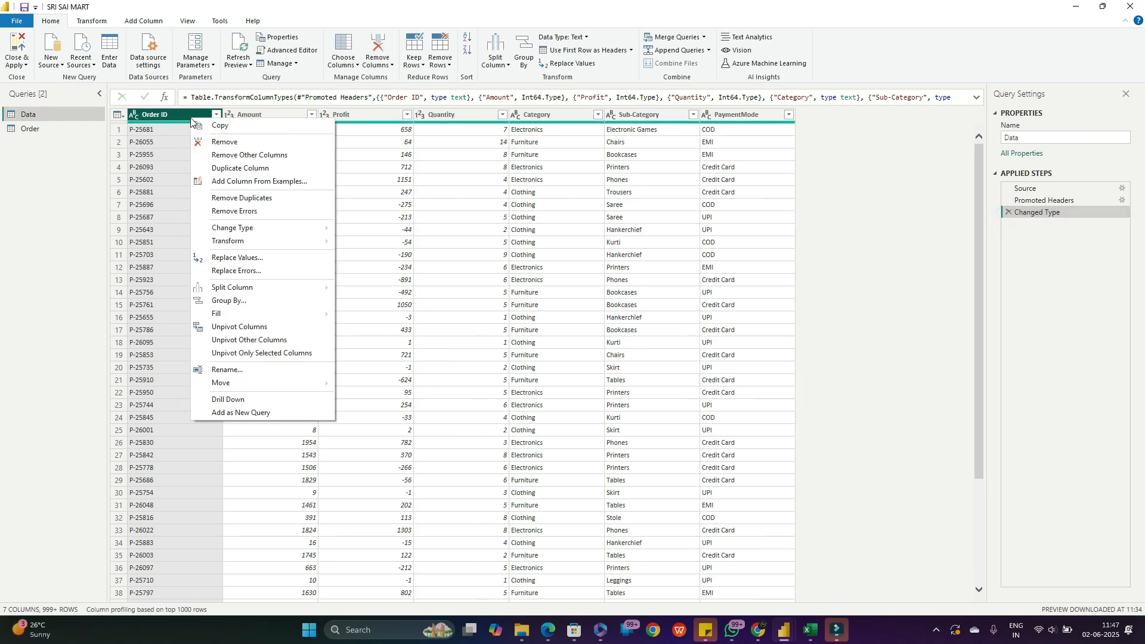
{"action": "left_click", "coordinate": [252, 170]}
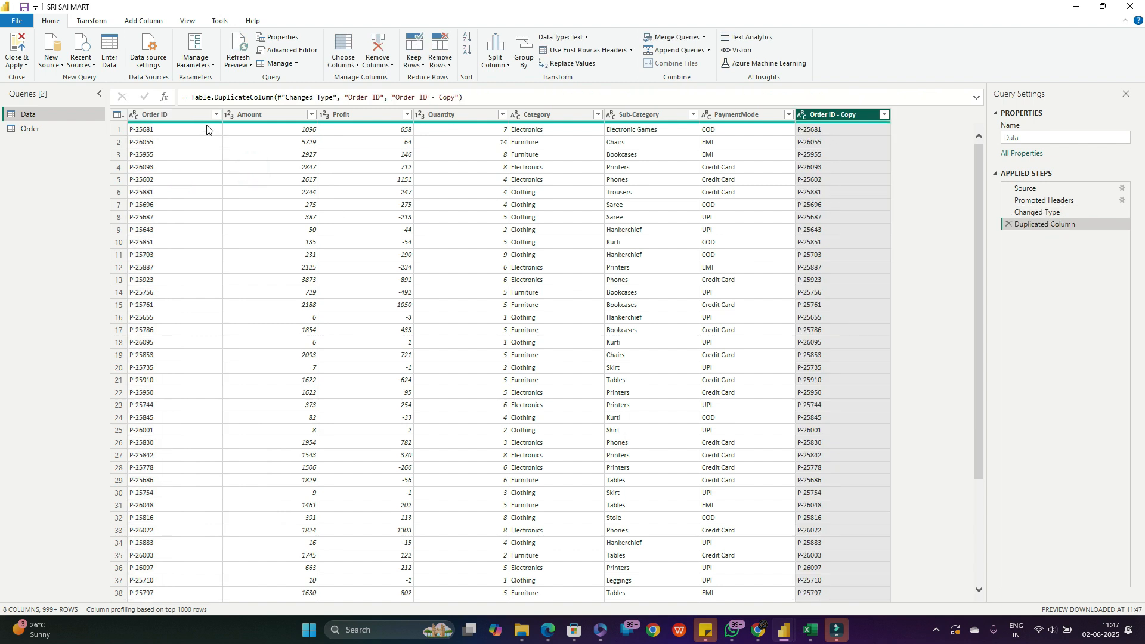
{"action": "left_click", "coordinate": [180, 117]}
{"action": "left_click", "coordinate": [830, 116]}
{"action": "left_click", "coordinate": [1008, 224]}
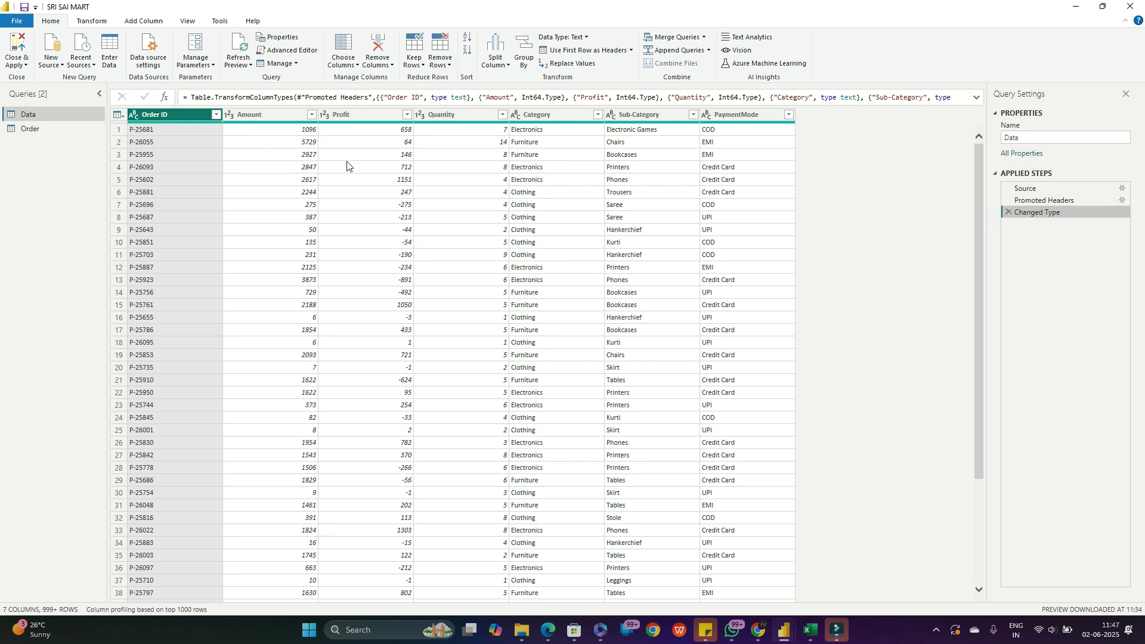
- Examine the Change Type options for the Order ID column and the numeric Transform options for the Amount column
{"action": "right_click", "coordinate": [169, 117]}
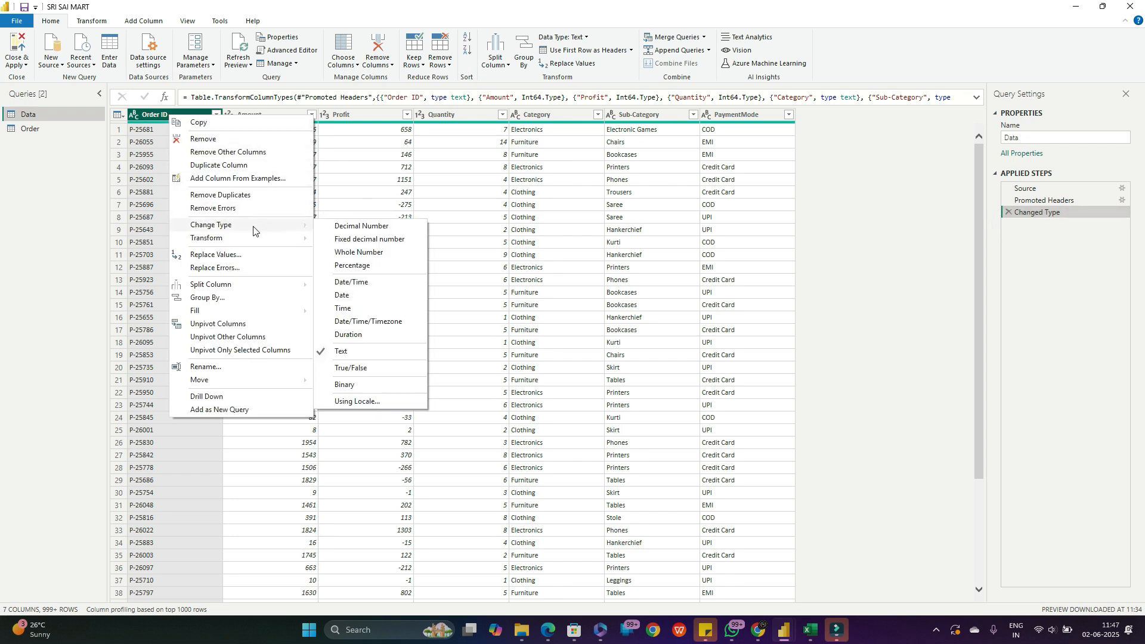
{"action": "left_click", "coordinate": [398, 170]}
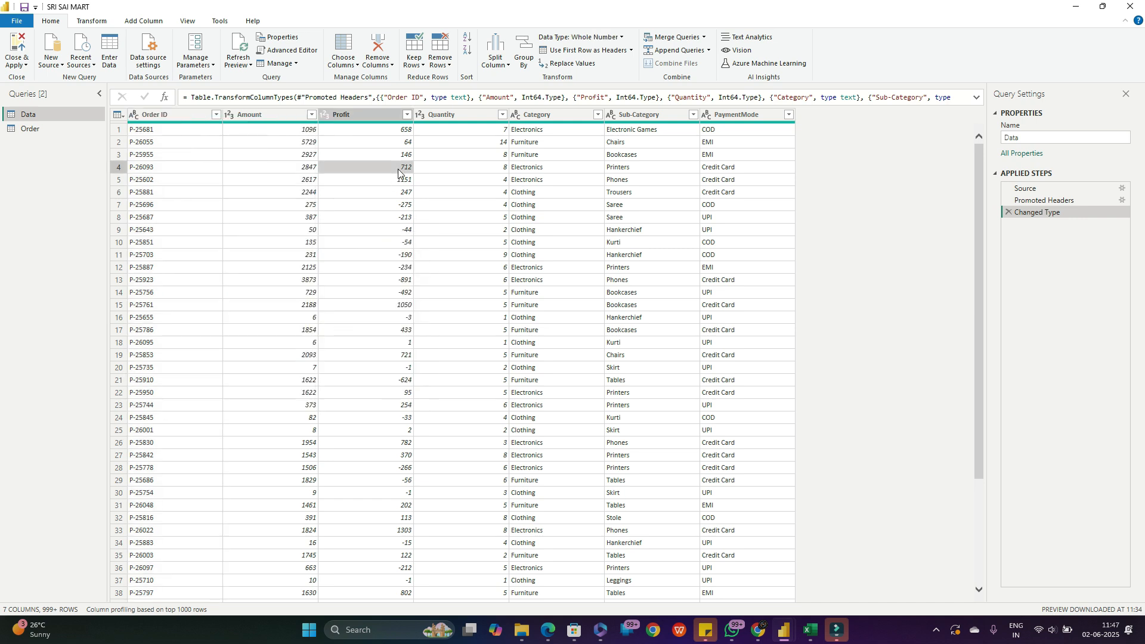
{"action": "left_click", "coordinate": [273, 115]}
{"action": "right_click", "coordinate": [273, 115]}
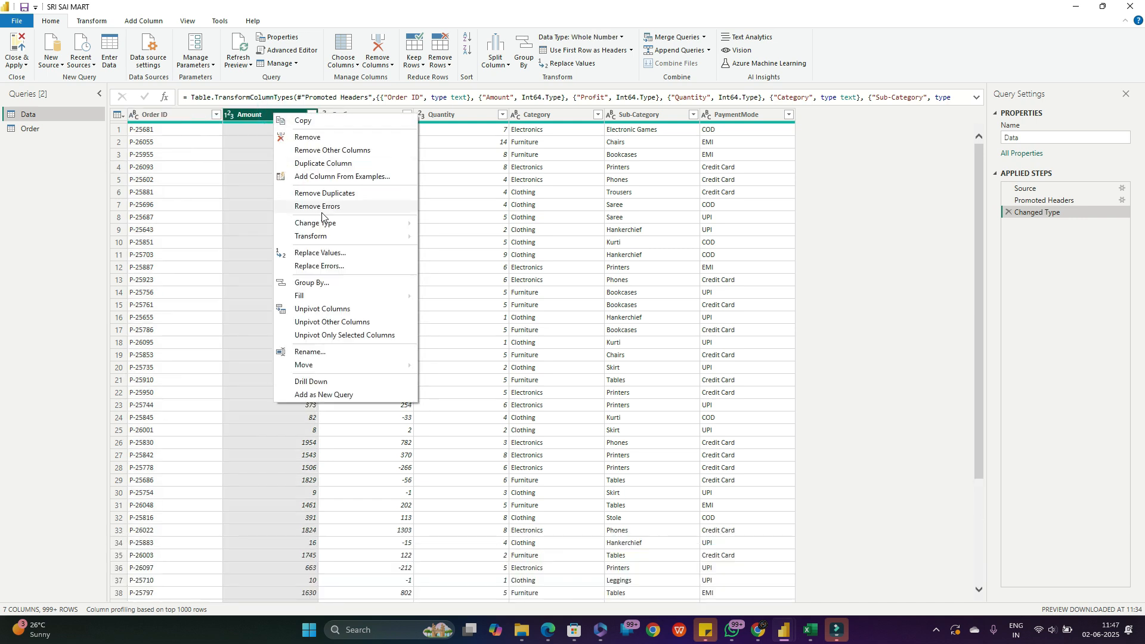
{"action": "mouse_move", "coordinate": [333, 237]}
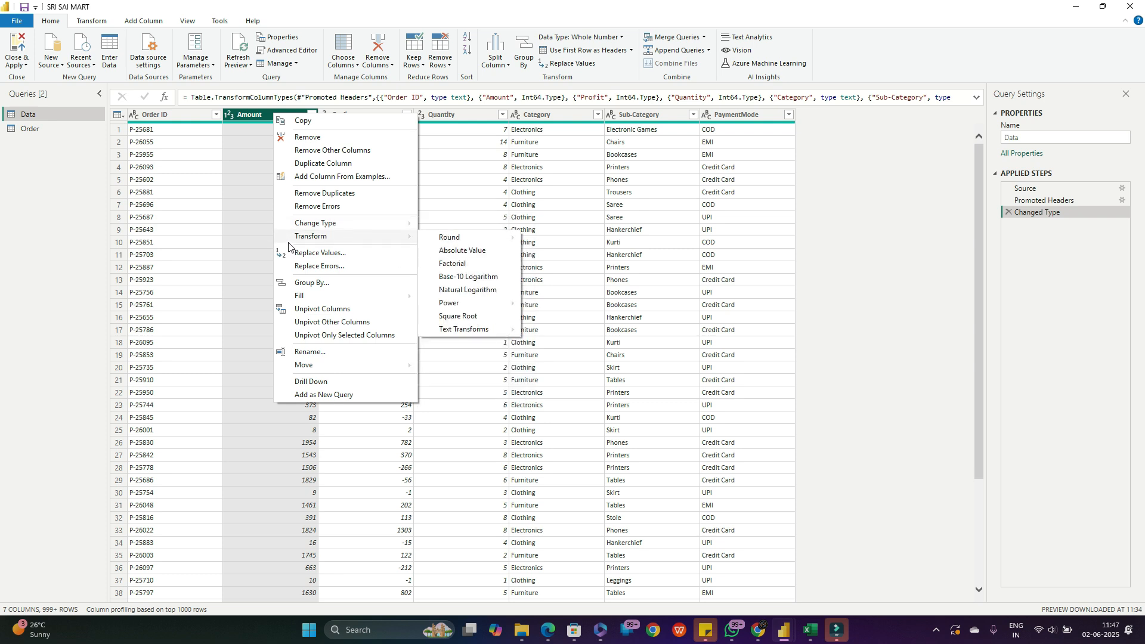
{"action": "left_click", "coordinate": [477, 170]}
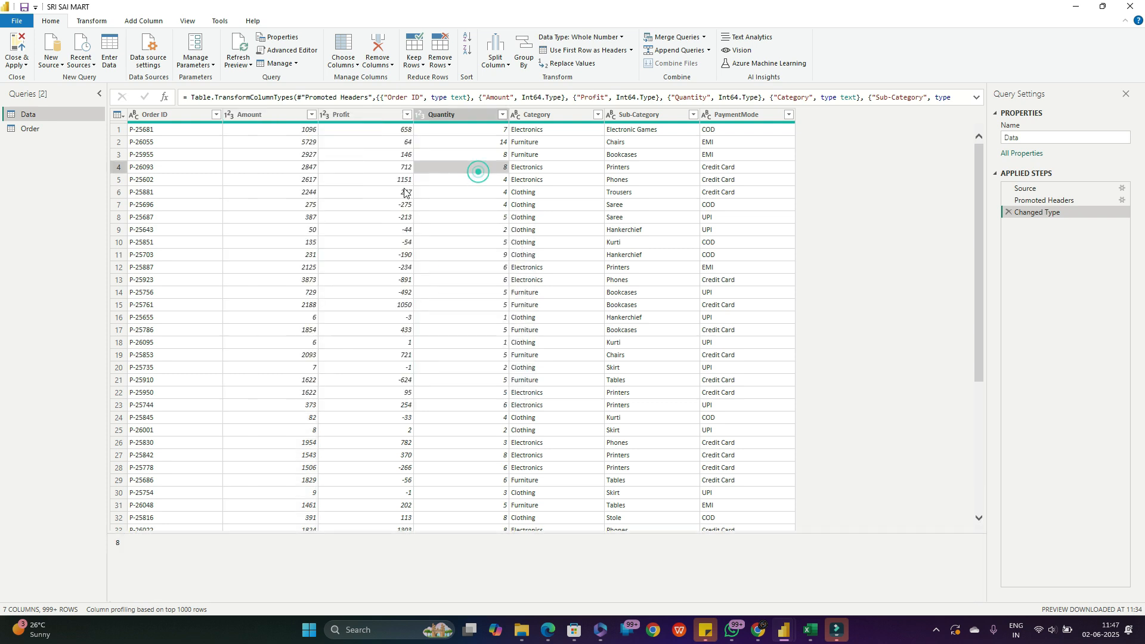
- Examine the column options for the Profit column and open its name for editing
{"action": "left_click", "coordinate": [366, 116]}
{"action": "right_click", "coordinate": [367, 115]}
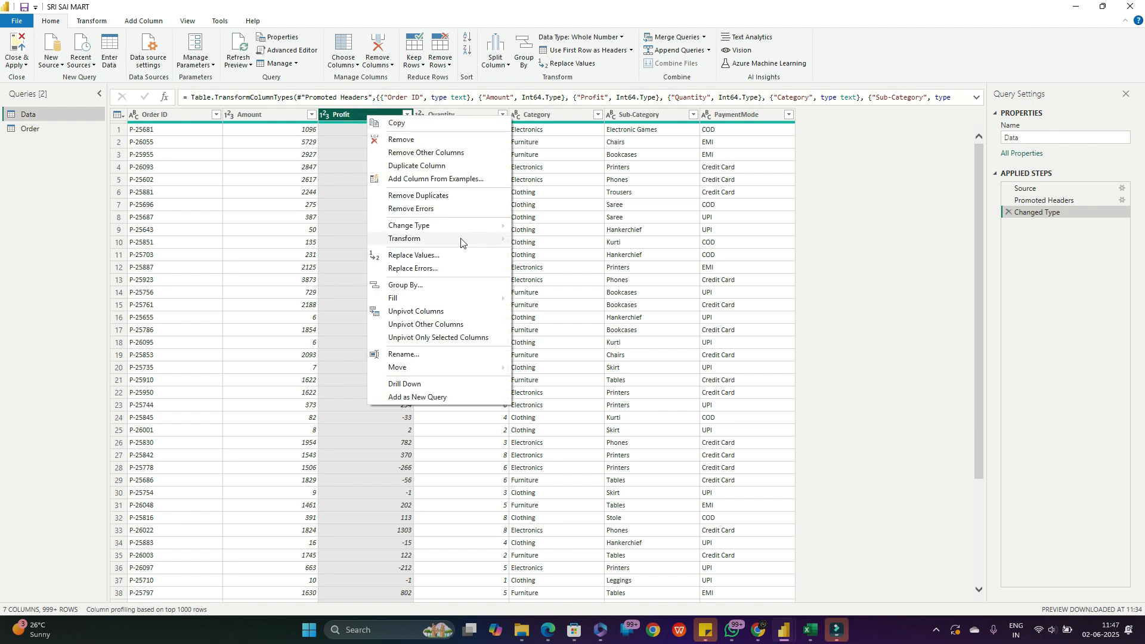
{"action": "mouse_move", "coordinate": [461, 242]}
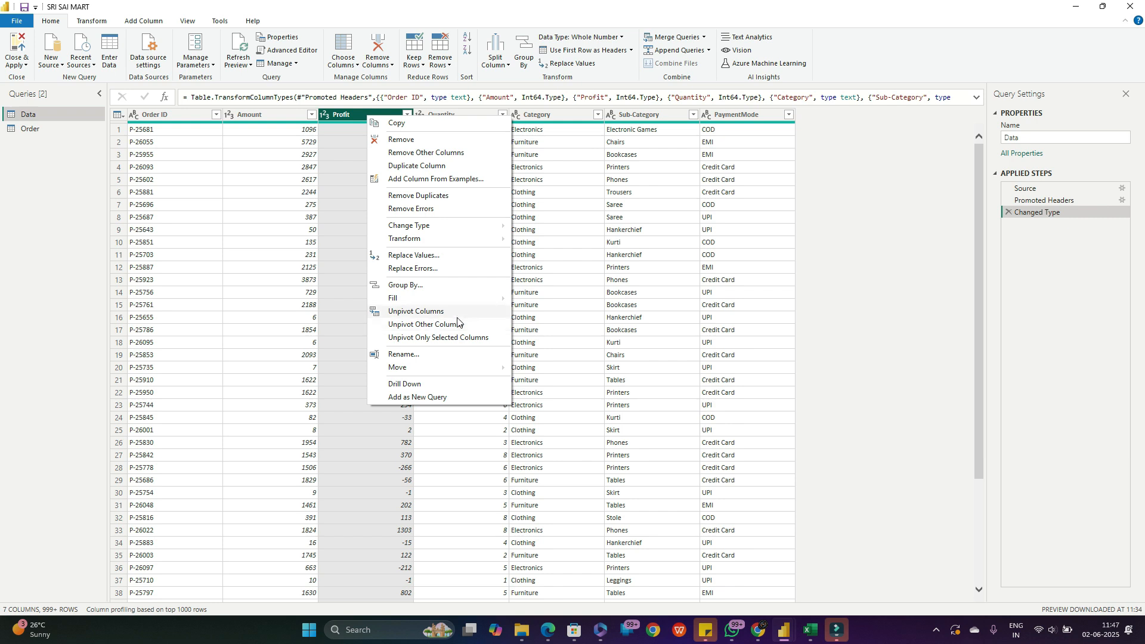
{"action": "left_click", "coordinate": [408, 354]}
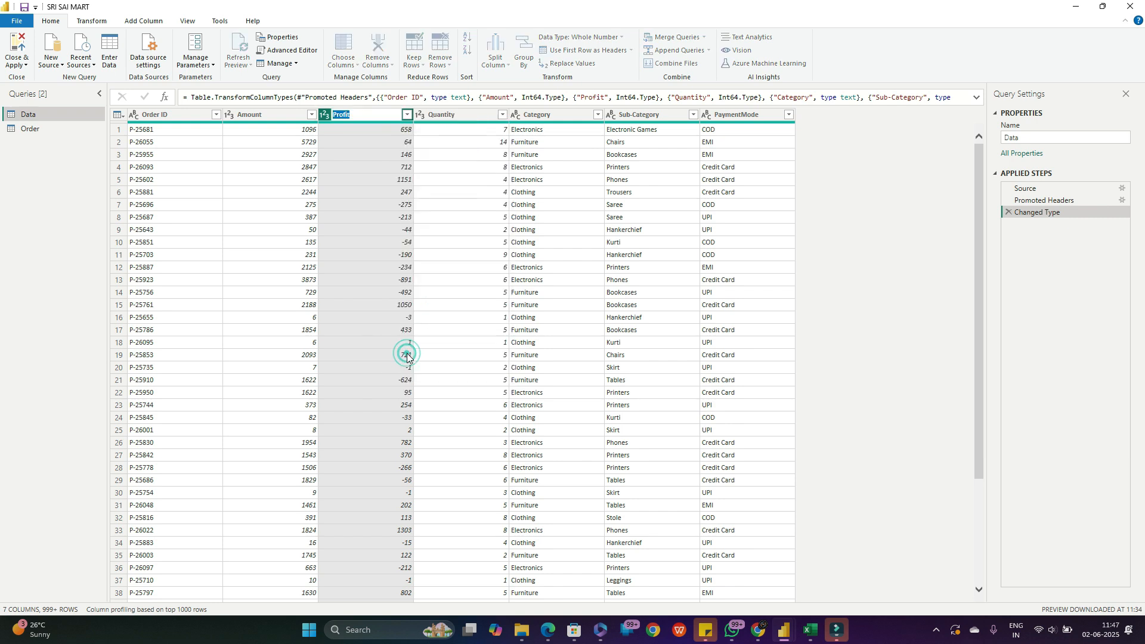
{"action": "left_click", "coordinate": [380, 150]}
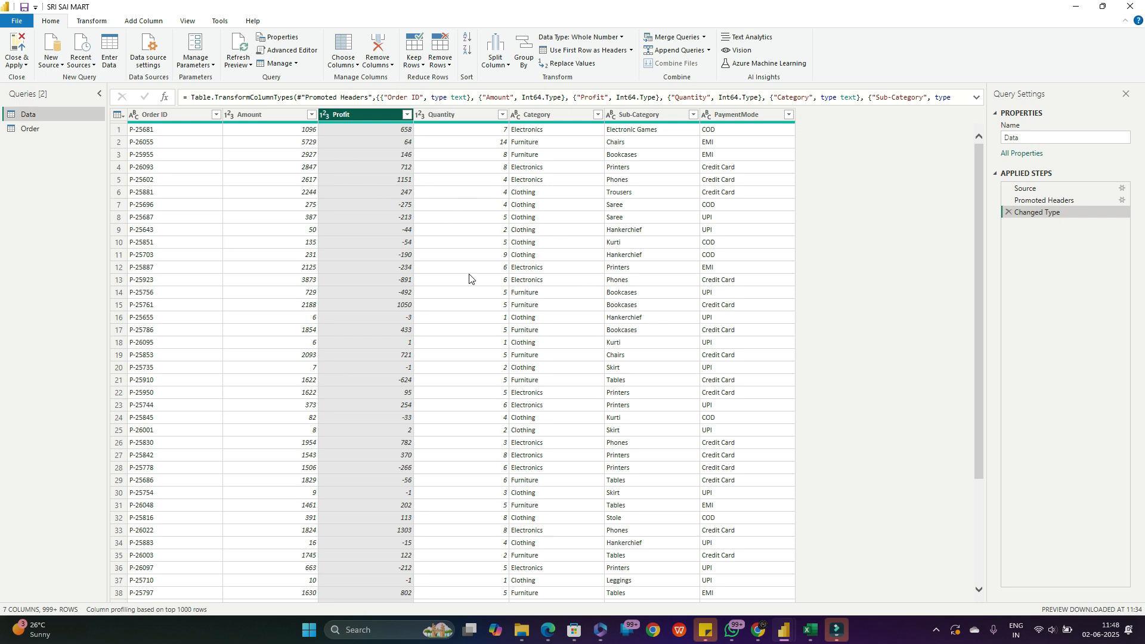
- Duplicate the Order query's Order ID column and remove duplicates from the copy, and delete both resulting applied steps
{"action": "left_click", "coordinate": [38, 131]}
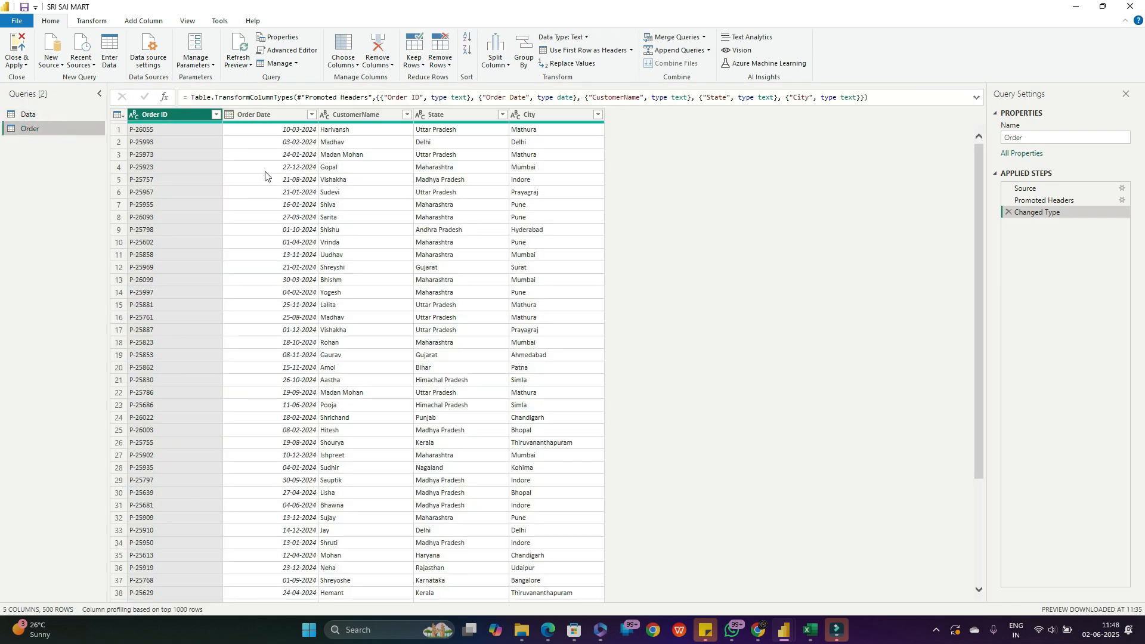
{"action": "right_click", "coordinate": [173, 112]}
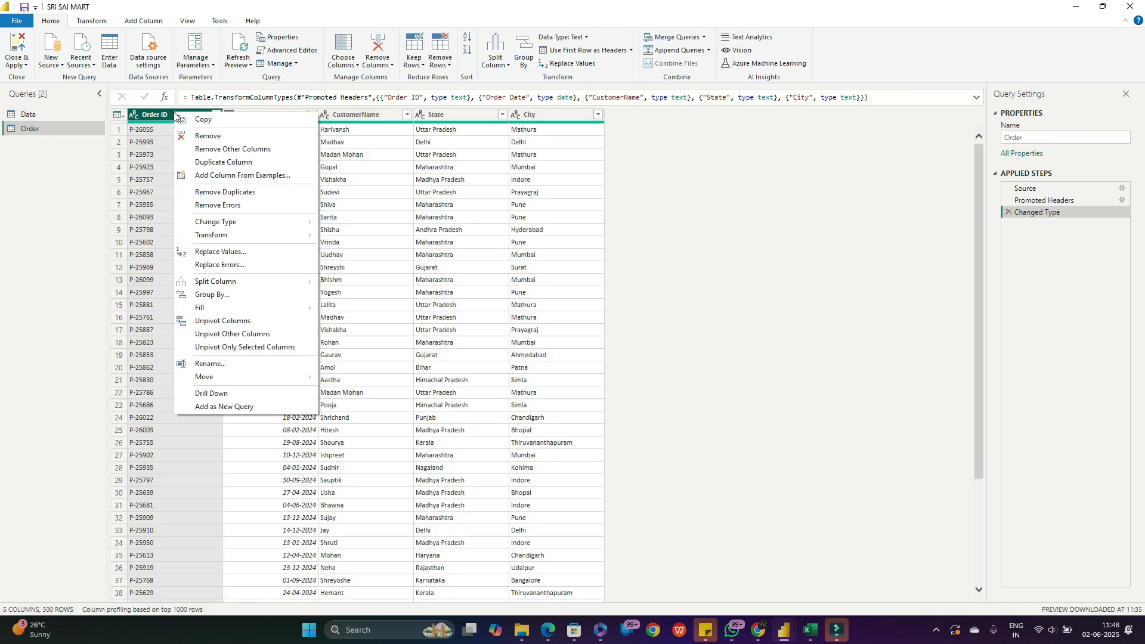
{"action": "left_click", "coordinate": [232, 162]}
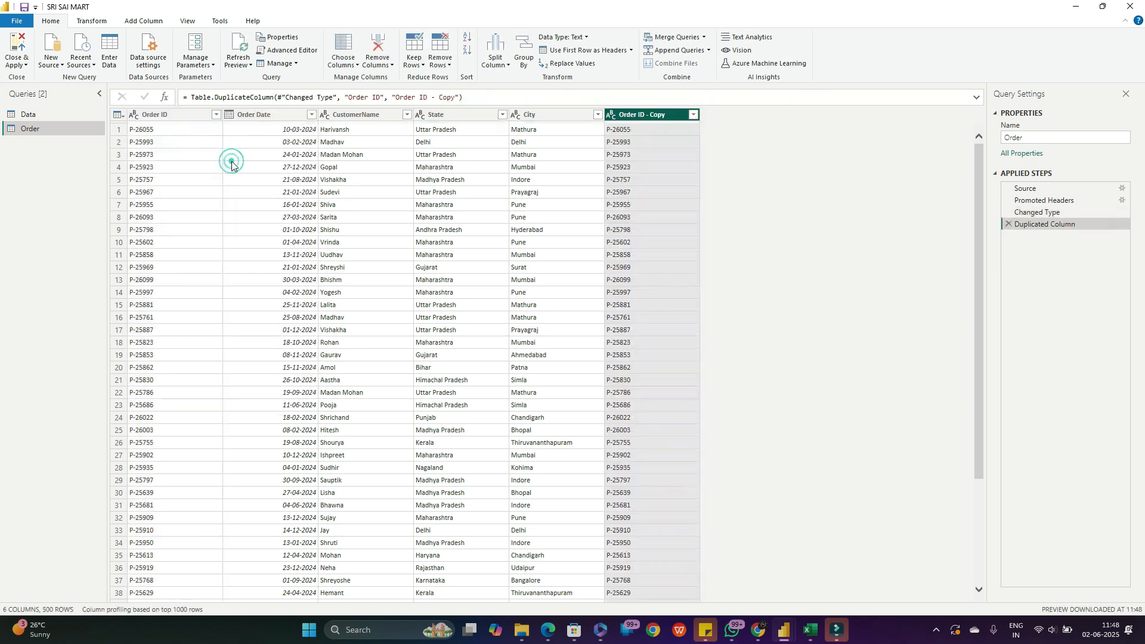
{"action": "right_click", "coordinate": [659, 113]}
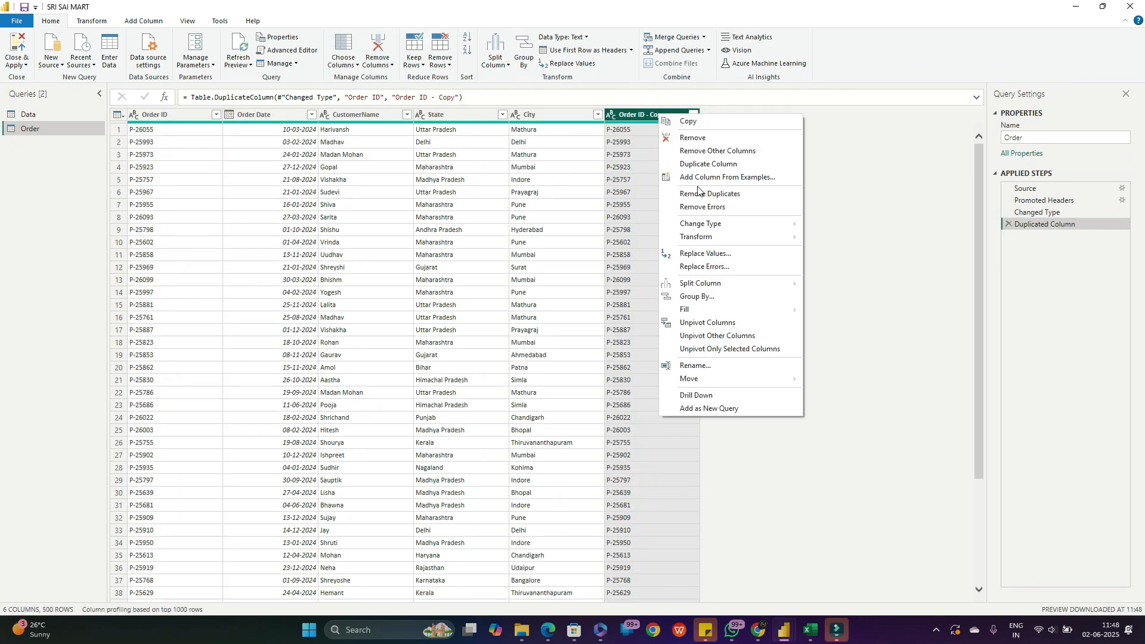
{"action": "left_click", "coordinate": [709, 199]}
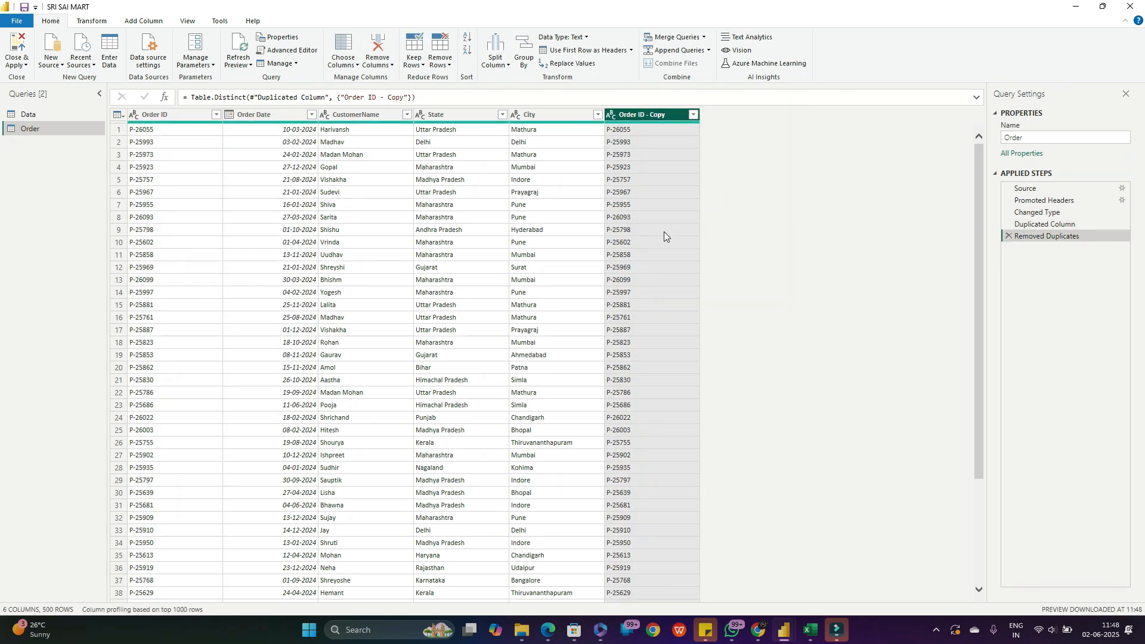
{"action": "left_click", "coordinate": [1008, 235]}
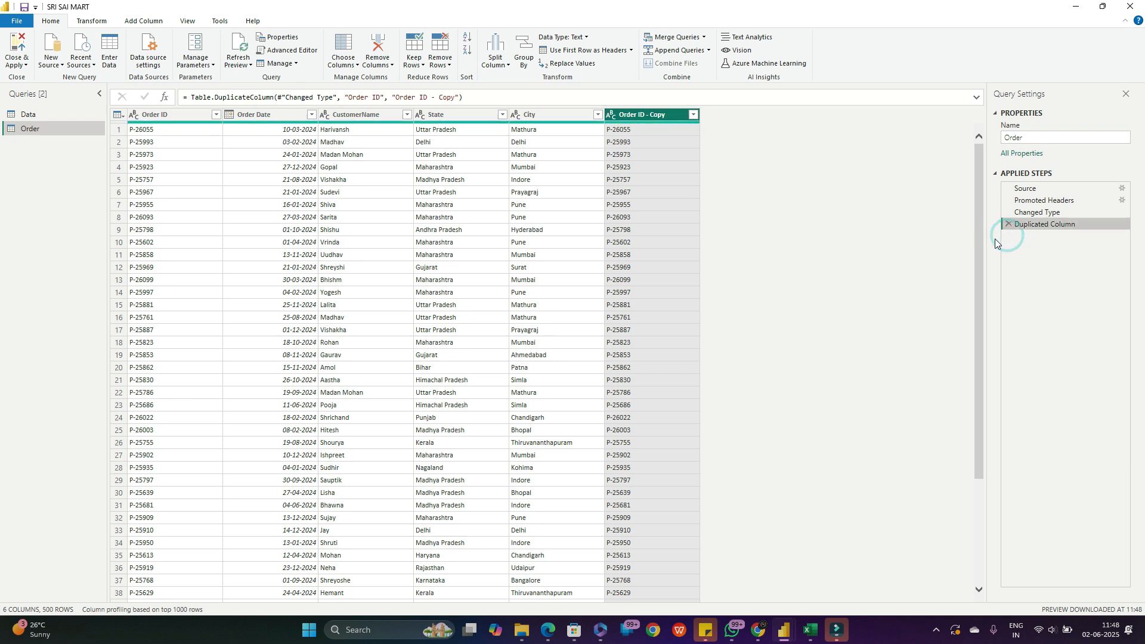
{"action": "left_click", "coordinate": [1007, 224]}
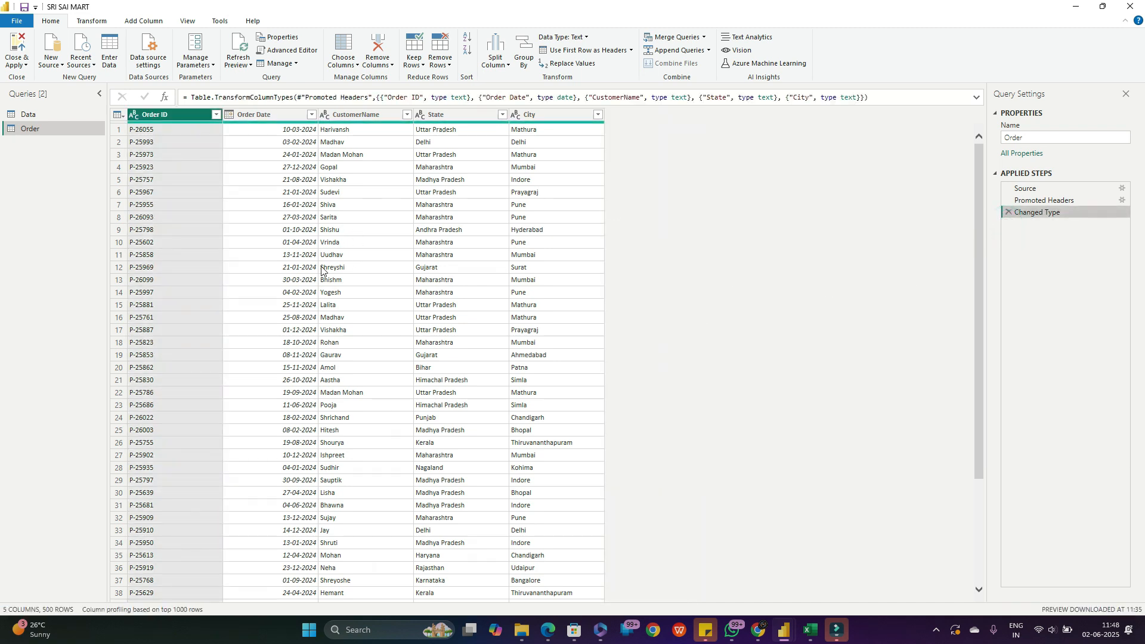
- Examine the Change Type options available for the Order Date column of the Order query
{"action": "left_click", "coordinate": [268, 115]}
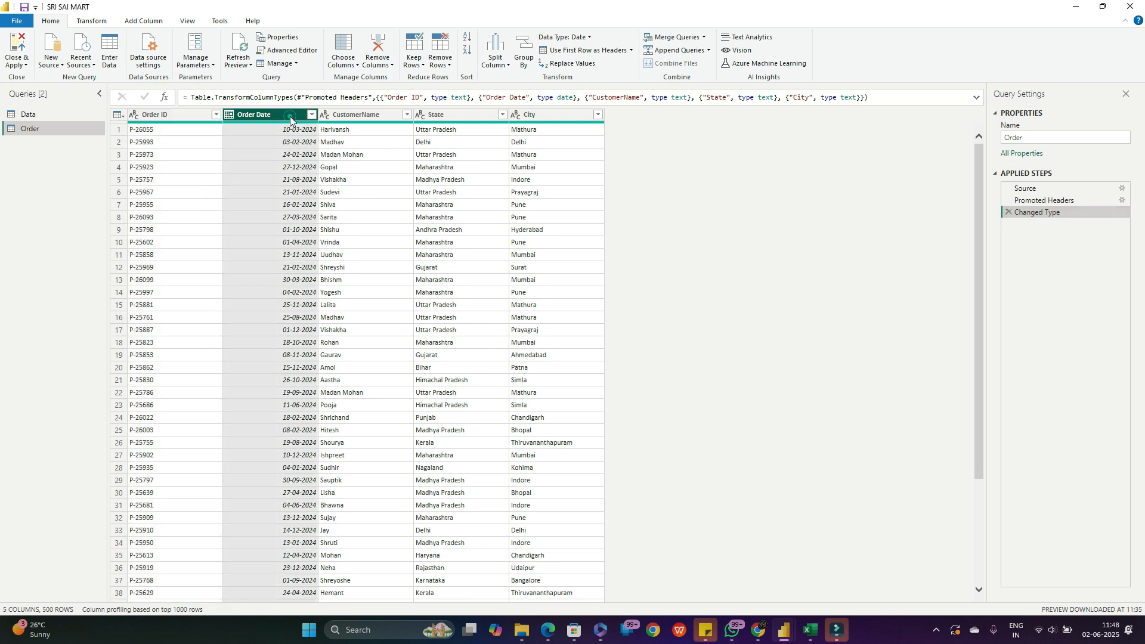
{"action": "right_click", "coordinate": [291, 116]}
{"action": "mouse_move", "coordinate": [349, 231]}
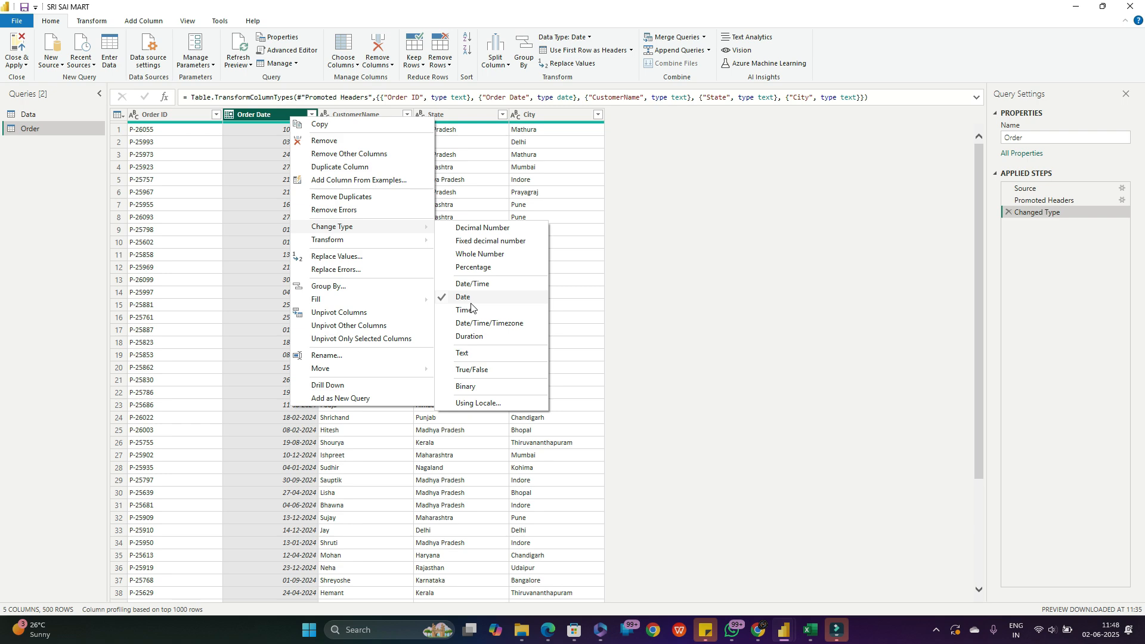
{"action": "left_click", "coordinate": [609, 245]}
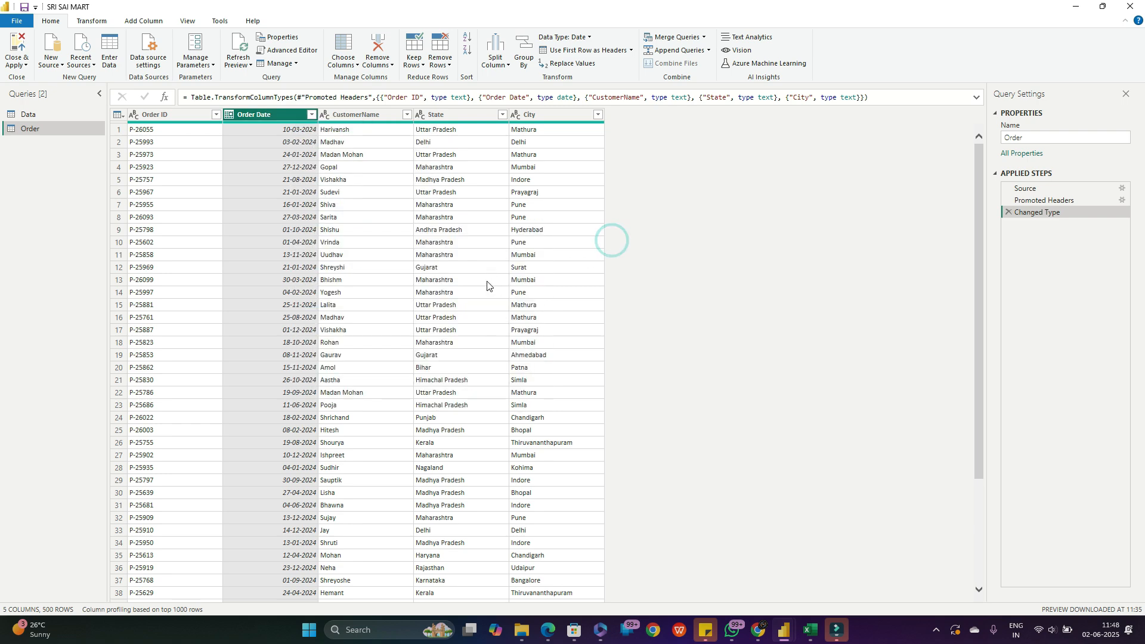
- Show the column distribution for the Data query, check the Amount column's distinct and unique values, and hide it again
{"action": "left_click", "coordinate": [34, 113]}
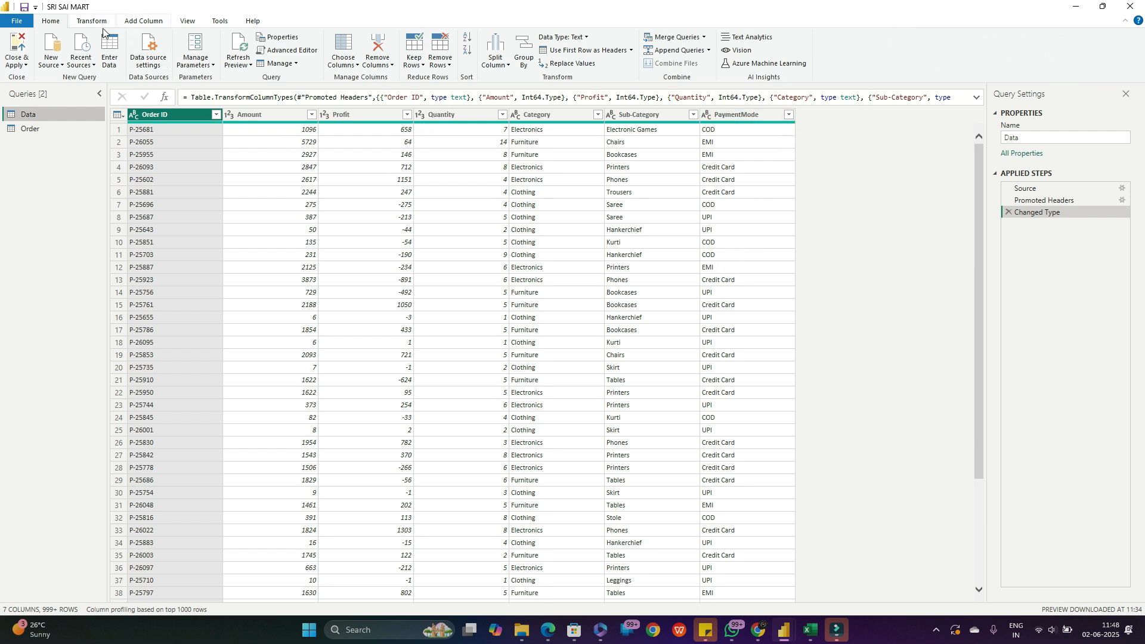
{"action": "left_click", "coordinate": [179, 24]}
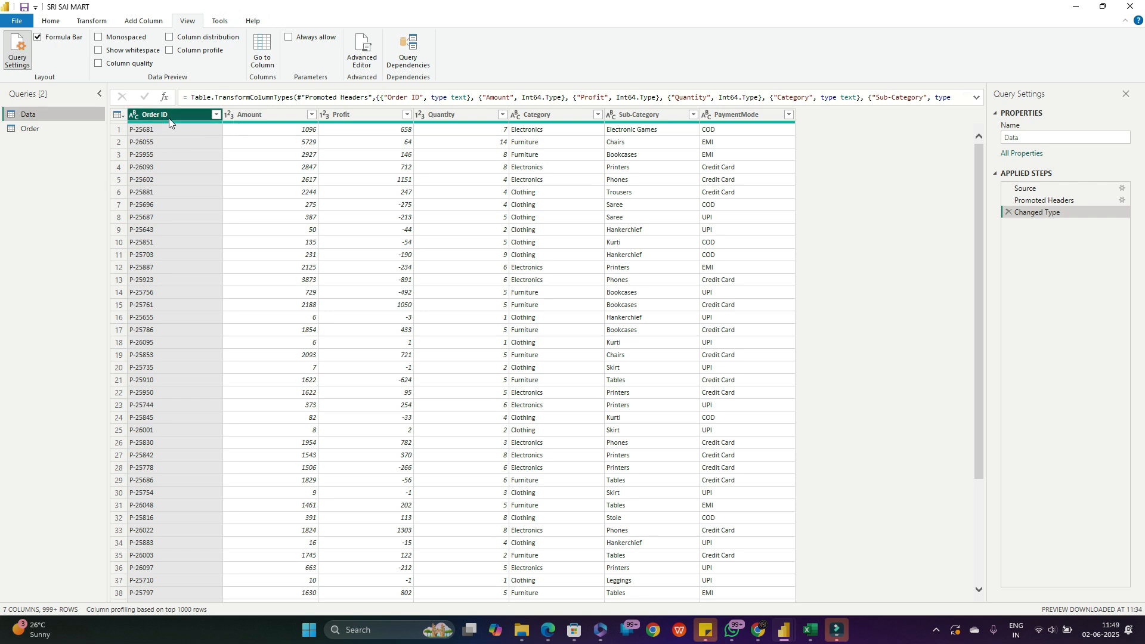
{"action": "left_click", "coordinate": [278, 116]}
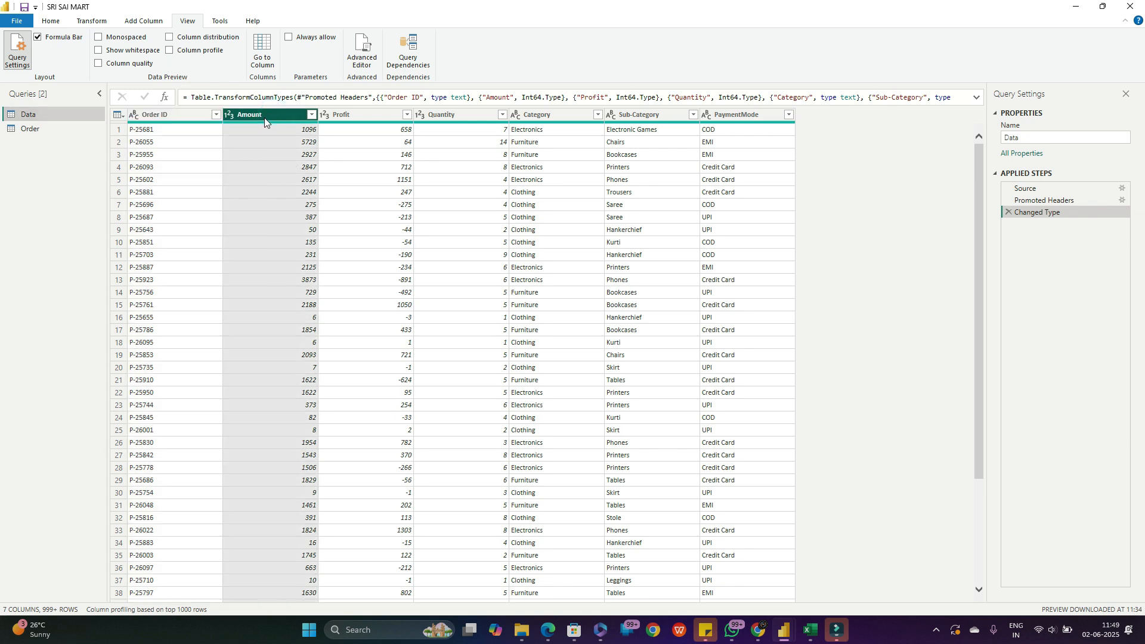
{"action": "left_click", "coordinate": [172, 38]}
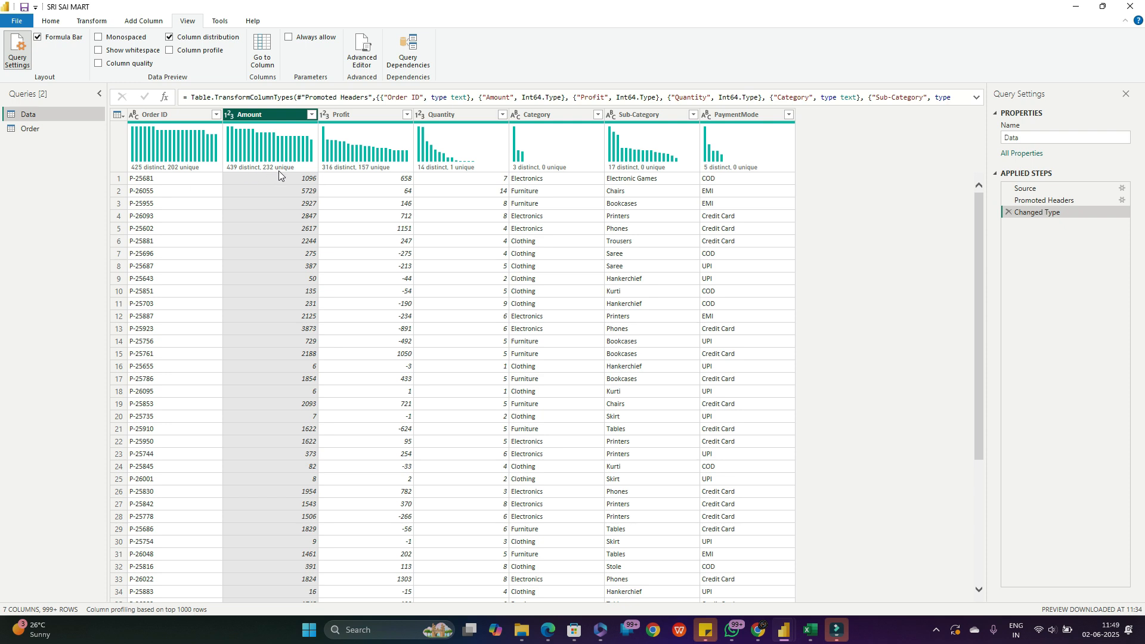
{"action": "mouse_move", "coordinate": [279, 171]}
{"action": "left_click", "coordinate": [169, 37]}
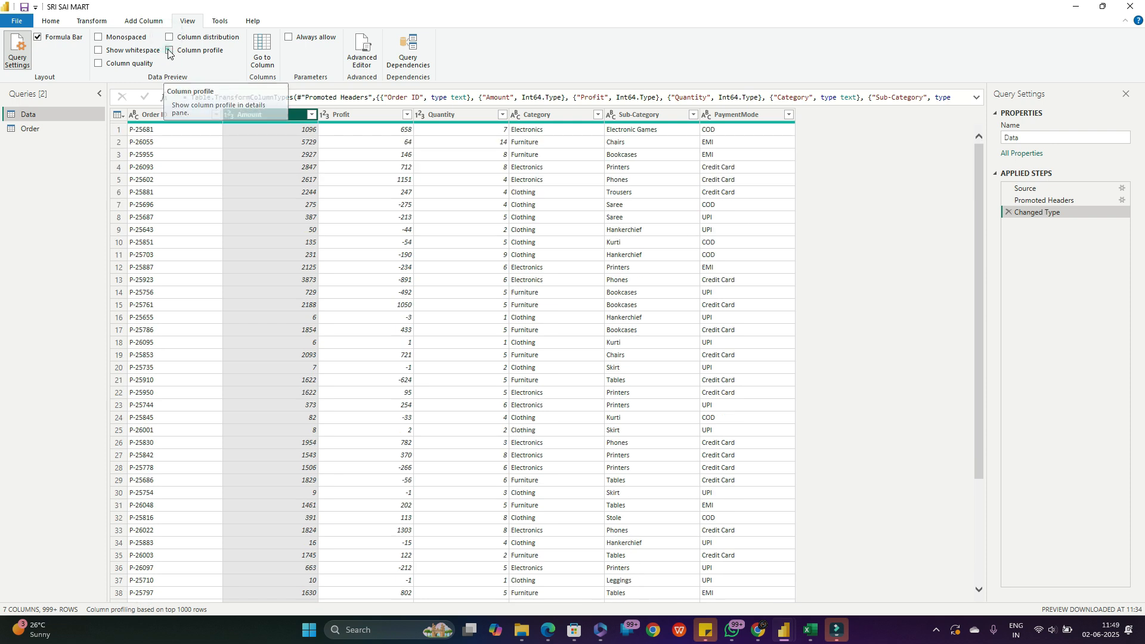
- Show the column profile for Amount, read through its column statistics, and turn the profile off
{"action": "left_click", "coordinate": [168, 51]}
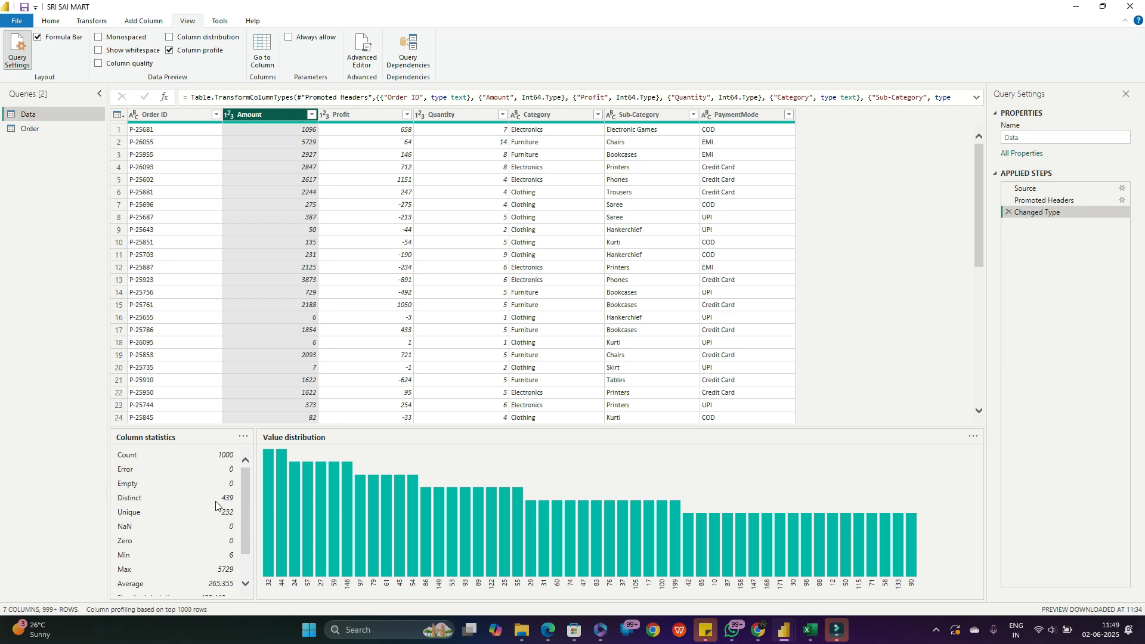
{"action": "scroll", "coordinate": [166, 519], "scroll_direction": "down", "scroll_amount": 1}
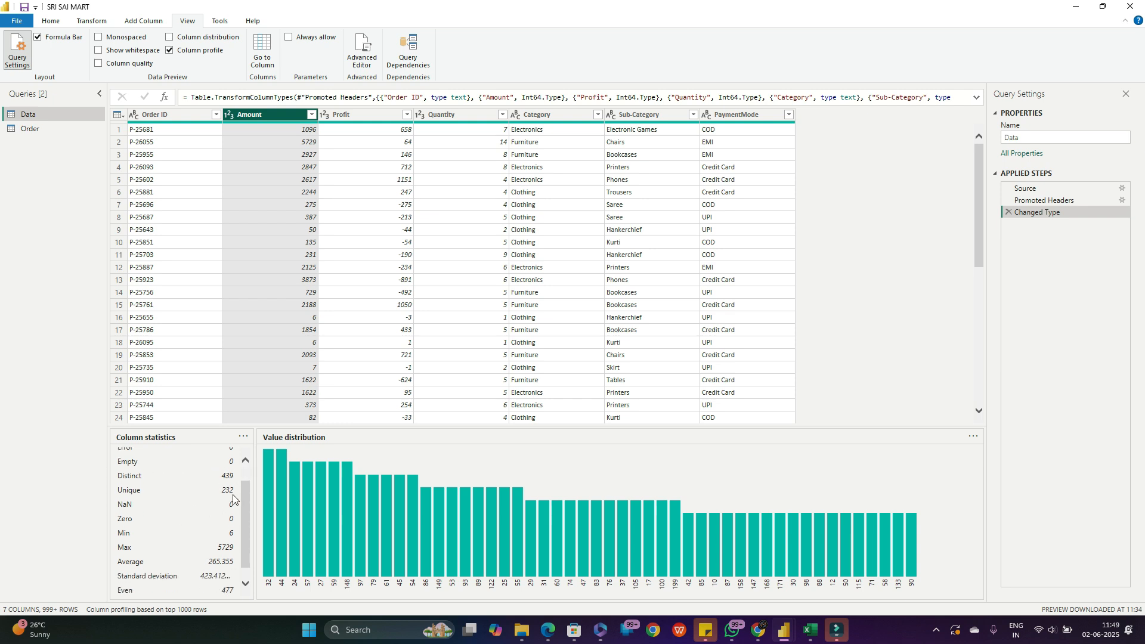
{"action": "scroll", "coordinate": [225, 500], "scroll_direction": "down", "scroll_amount": 1}
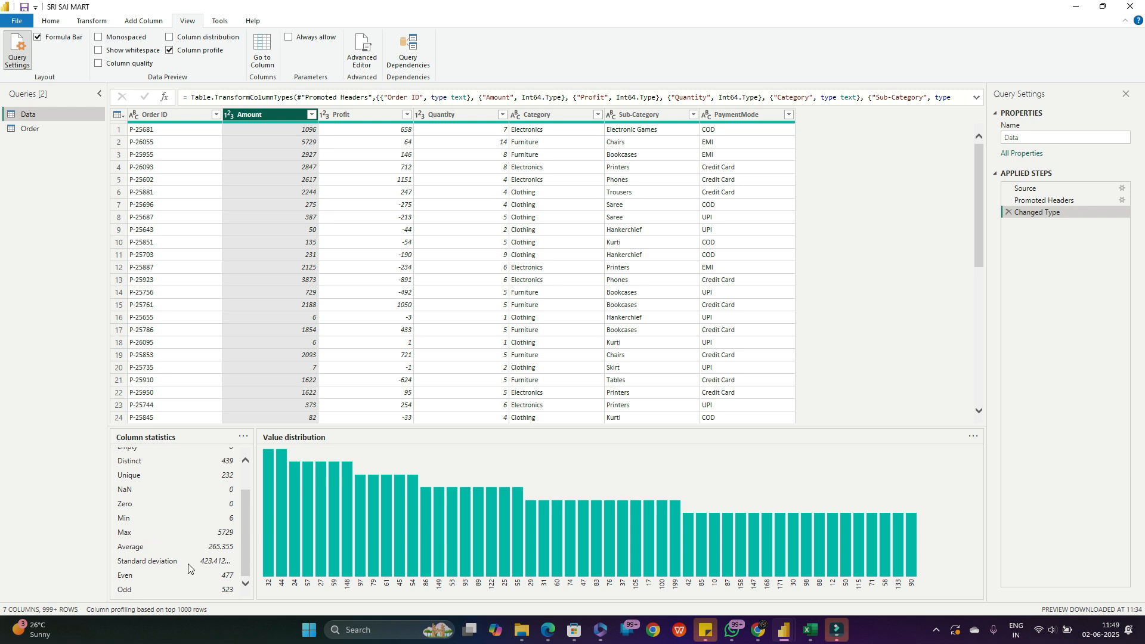
{"action": "left_click", "coordinate": [169, 51]}
- Show column quality for the Data query, inspect the valid, error and empty percentages, and turn it off
{"action": "left_click", "coordinate": [99, 64]}
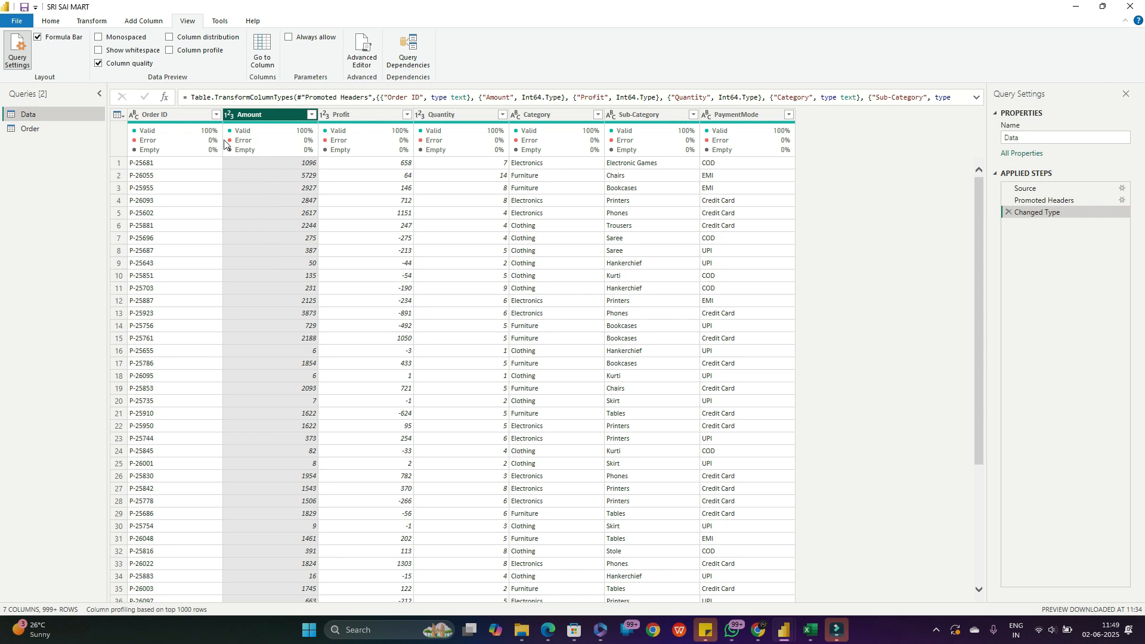
{"action": "left_click", "coordinate": [307, 251]}
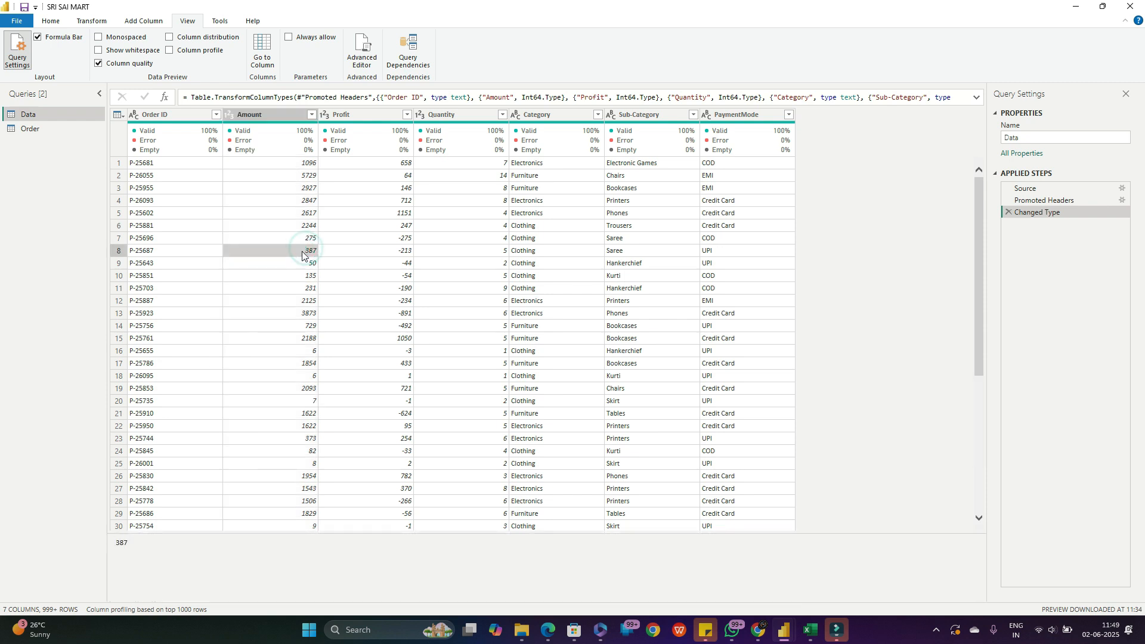
{"action": "right_click", "coordinate": [302, 253]}
{"action": "left_click", "coordinate": [302, 251]}
{"action": "left_click", "coordinate": [307, 252]}
{"action": "mouse_move", "coordinate": [300, 151]}
{"action": "mouse_move", "coordinate": [401, 153]}
{"action": "left_click", "coordinate": [99, 63]}
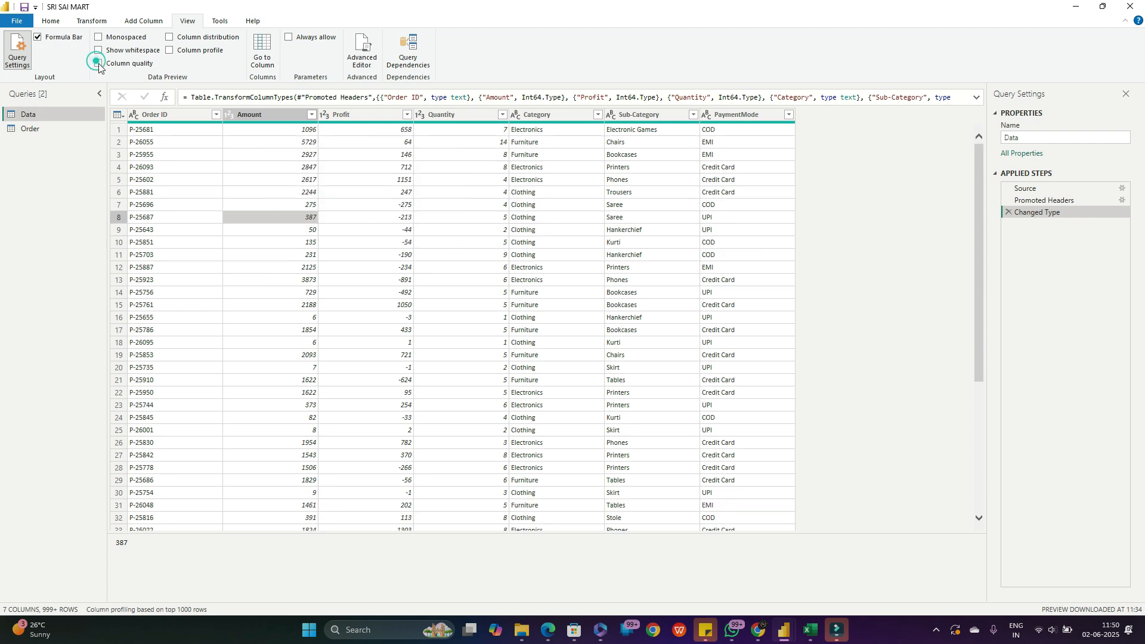
- Preview the Show whitespace and Monospaced display options on the Data query and turn both off again
{"action": "left_click", "coordinate": [278, 115]}
{"action": "left_click", "coordinate": [99, 50]}
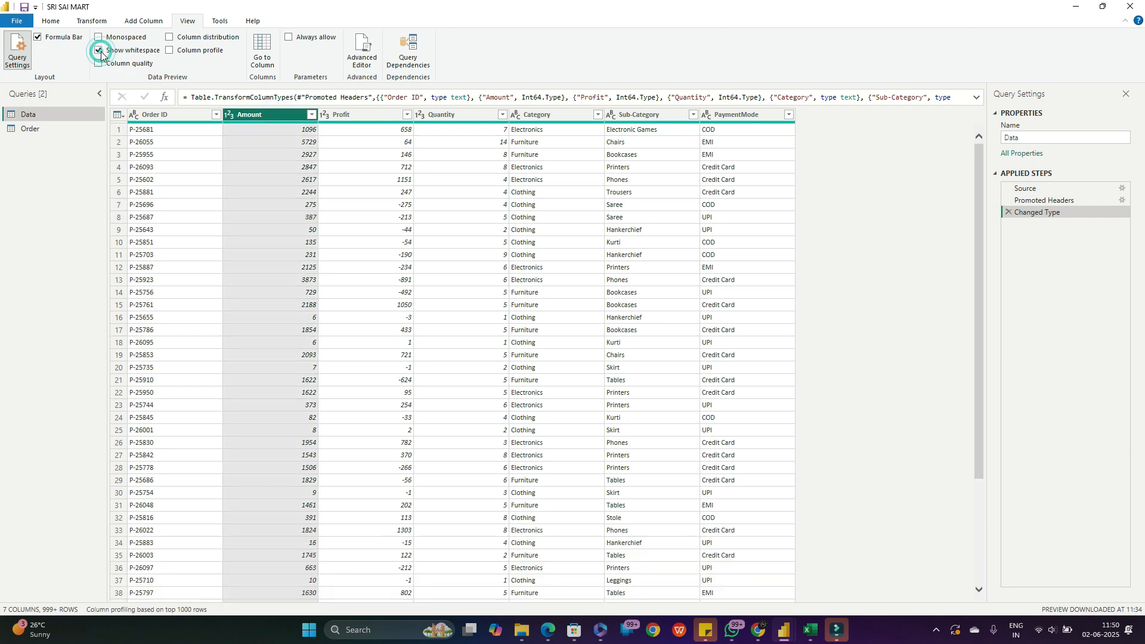
{"action": "left_click", "coordinate": [99, 50]}
{"action": "left_click", "coordinate": [99, 38]}
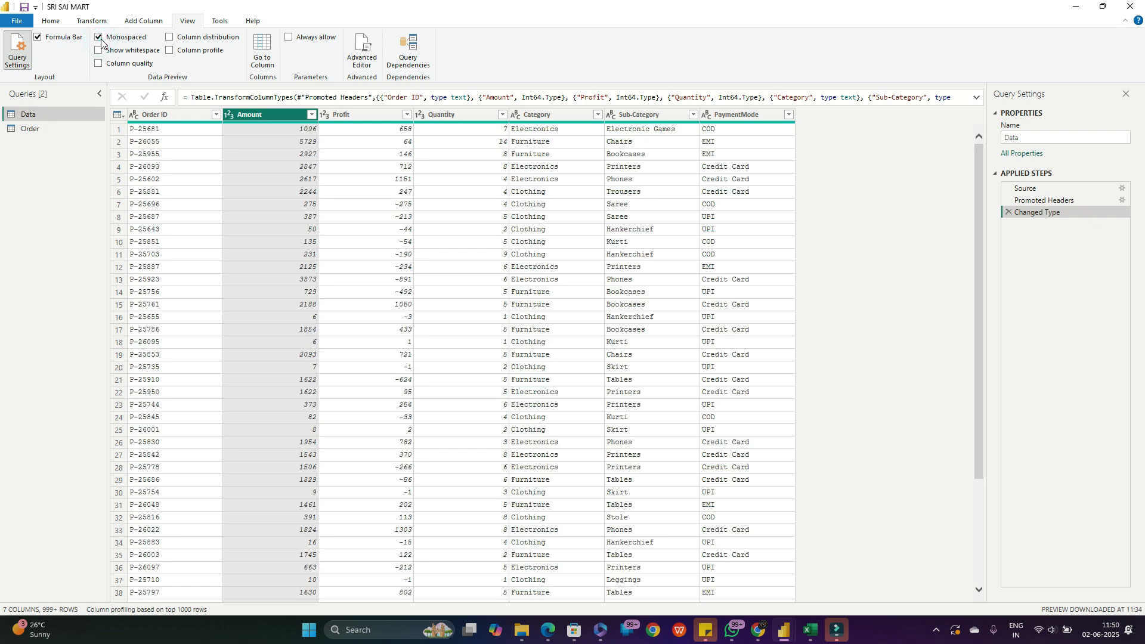
{"action": "left_click", "coordinate": [100, 39]}
{"action": "left_click", "coordinate": [100, 39]}
{"action": "left_click", "coordinate": [100, 40]}
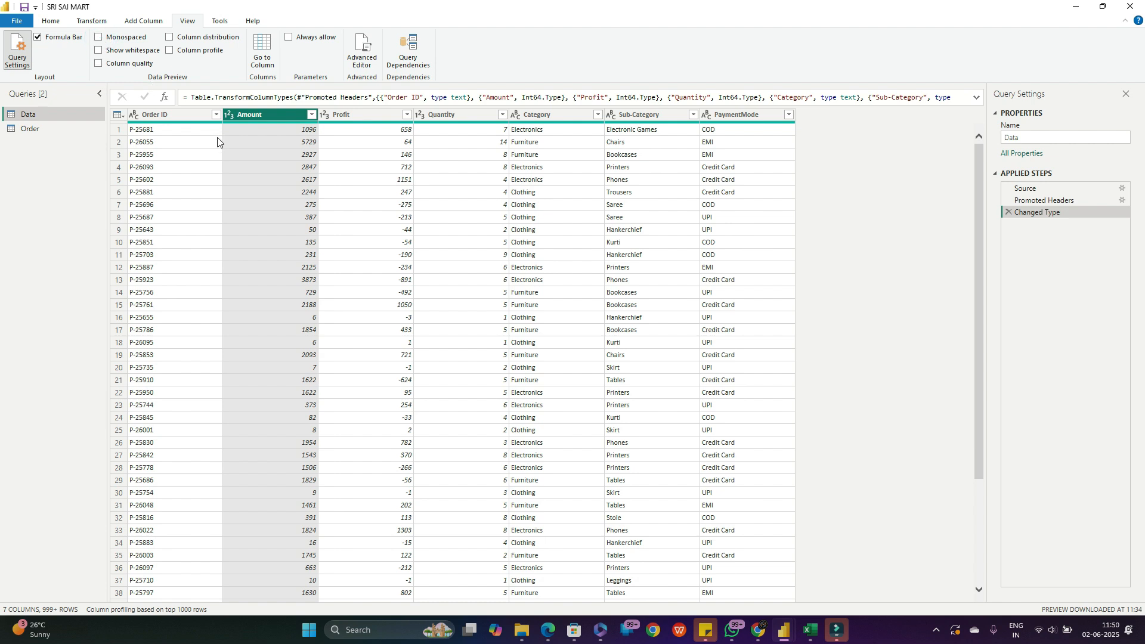
{"action": "left_click", "coordinate": [221, 21]}
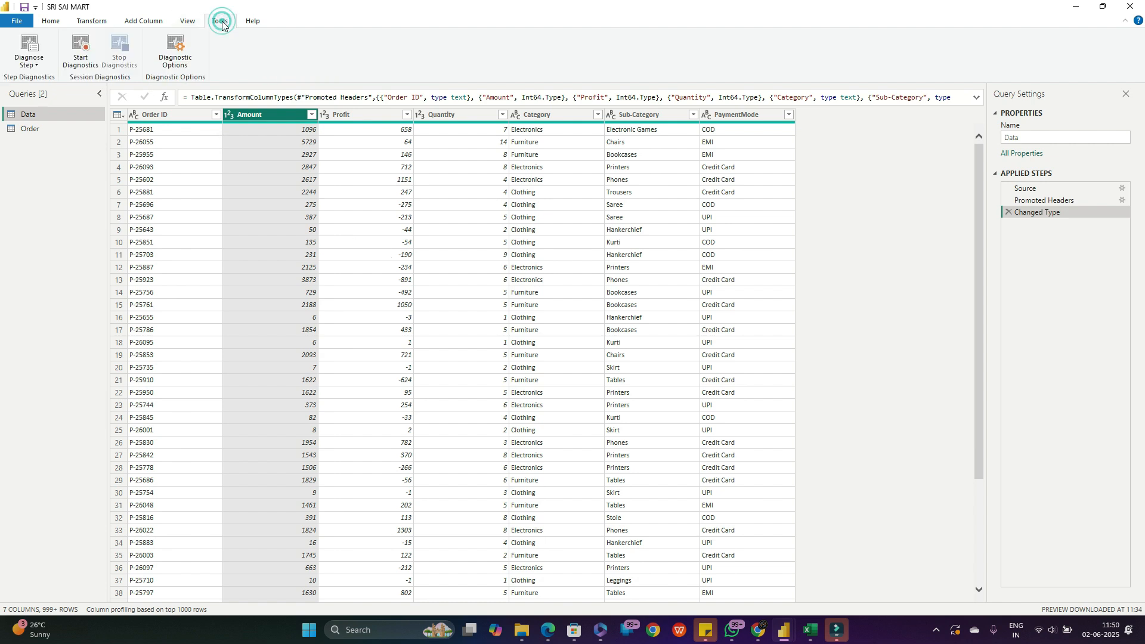
{"action": "left_click", "coordinate": [133, 22]}
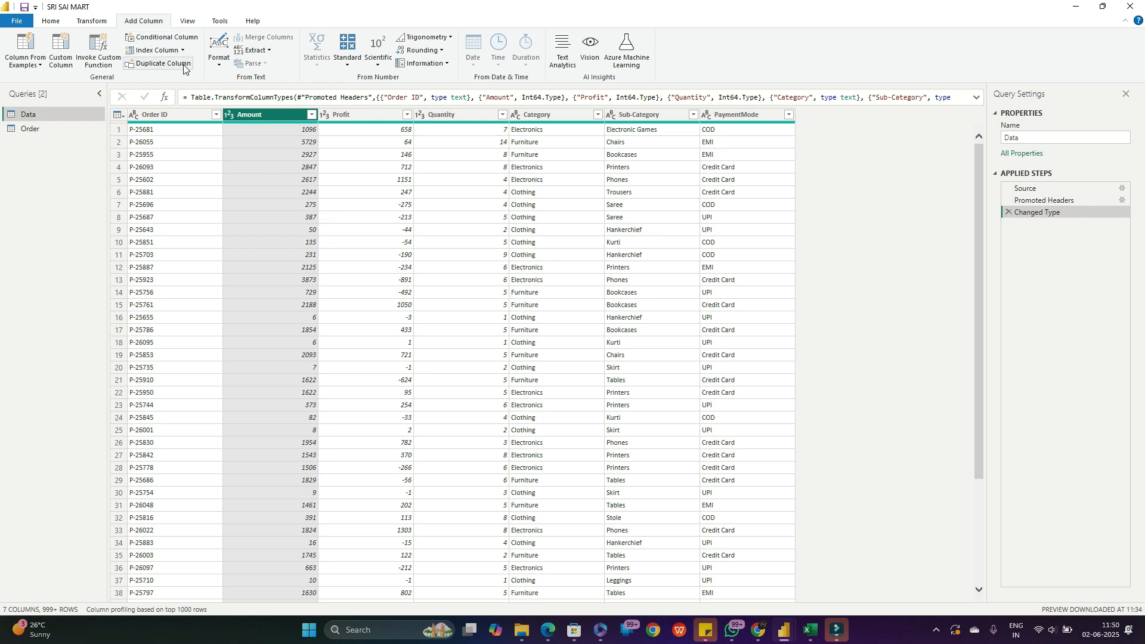
{"action": "left_click", "coordinate": [256, 50]}
{"action": "left_click", "coordinate": [359, 224]}
{"action": "left_click", "coordinate": [750, 116]}
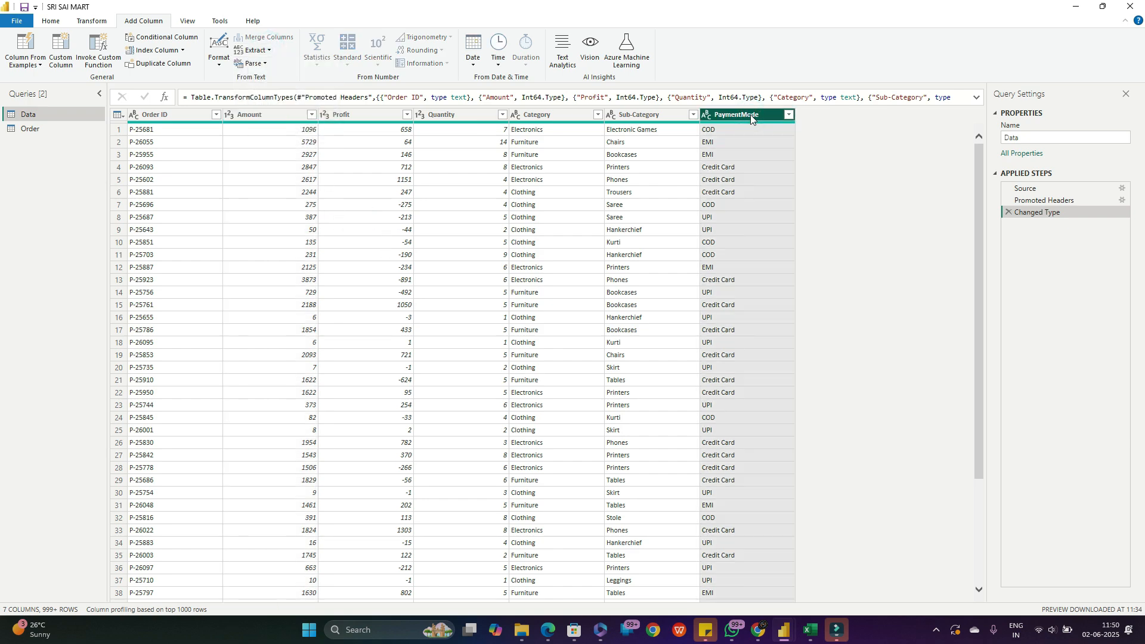
- Open the Order query and look through the dates available in the Order Date column's filter list
{"action": "left_click", "coordinate": [33, 131]}
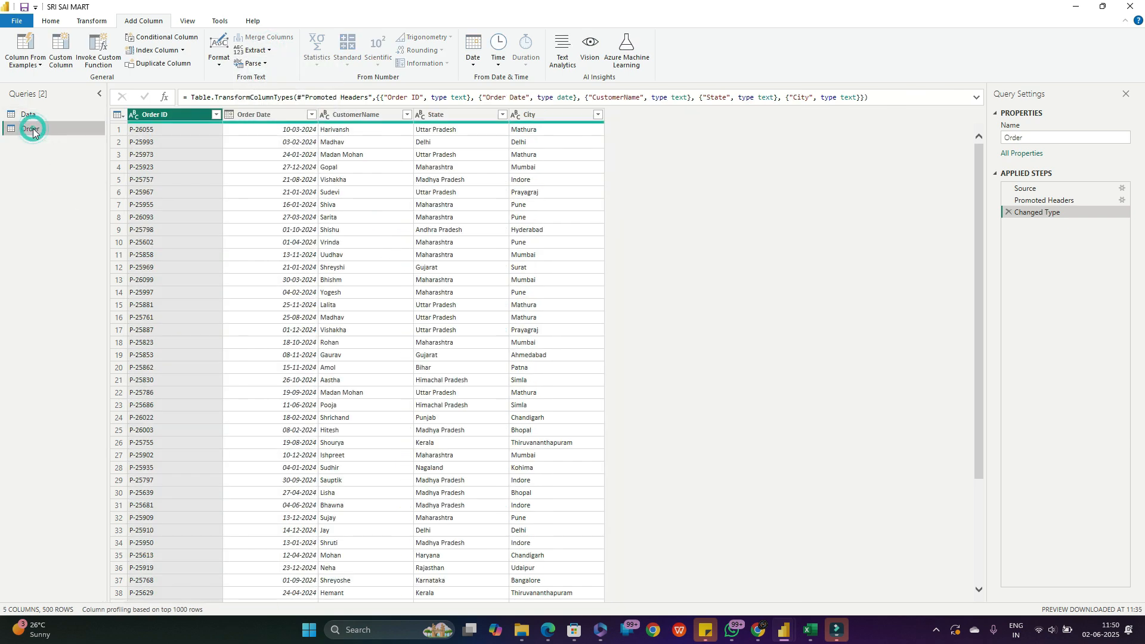
{"action": "left_click", "coordinate": [282, 117]}
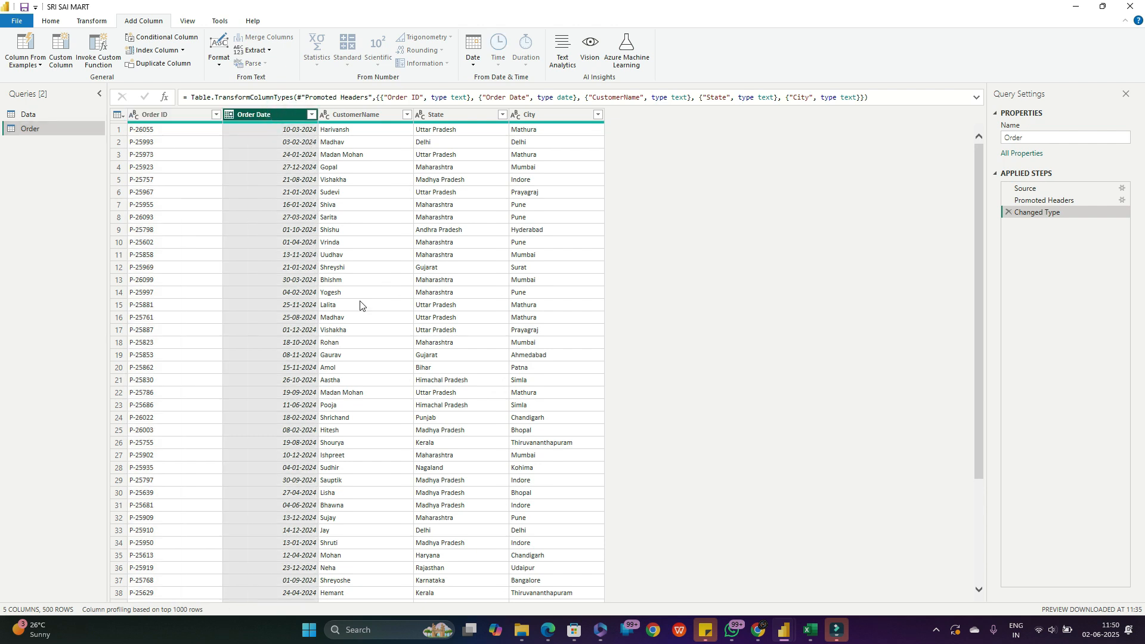
{"action": "left_click", "coordinate": [311, 114]}
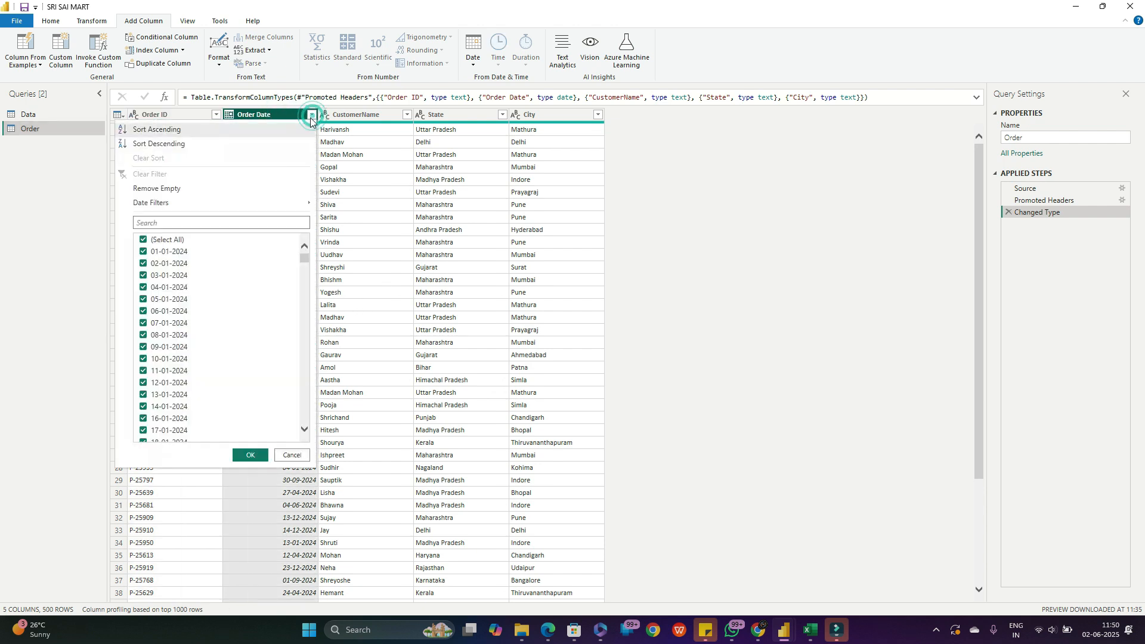
{"action": "mouse_move", "coordinate": [304, 260]}
{"action": "left_mouse_down"}
{"action": "mouse_move", "coordinate": [305, 420]}
{"action": "mouse_move", "coordinate": [302, 249]}
{"action": "left_mouse_up"}
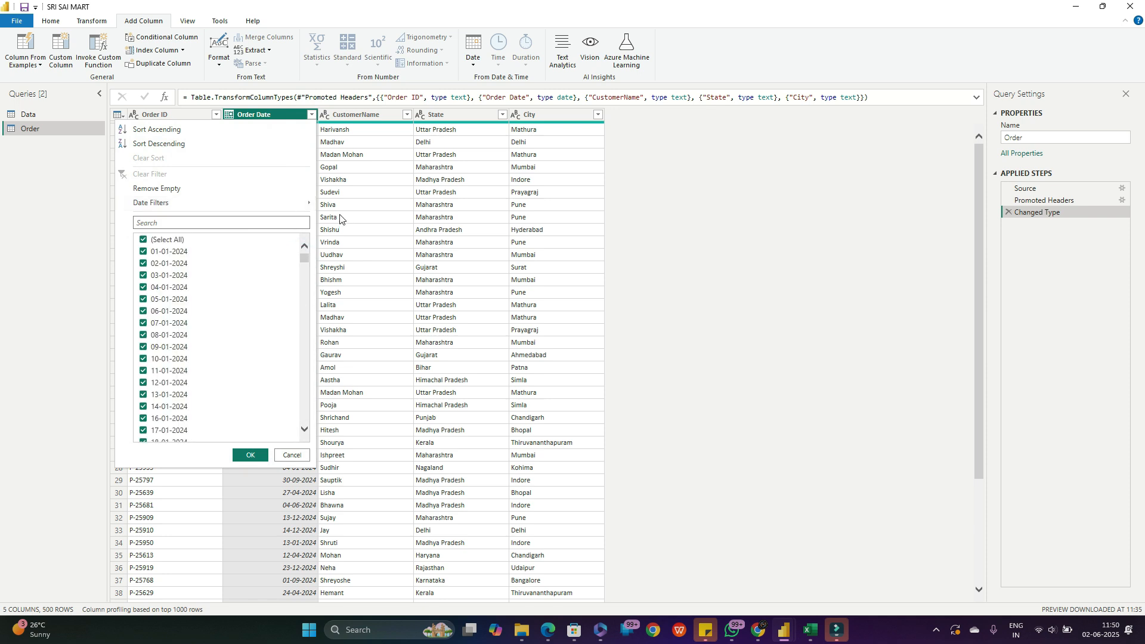
{"action": "left_click", "coordinate": [365, 192]}
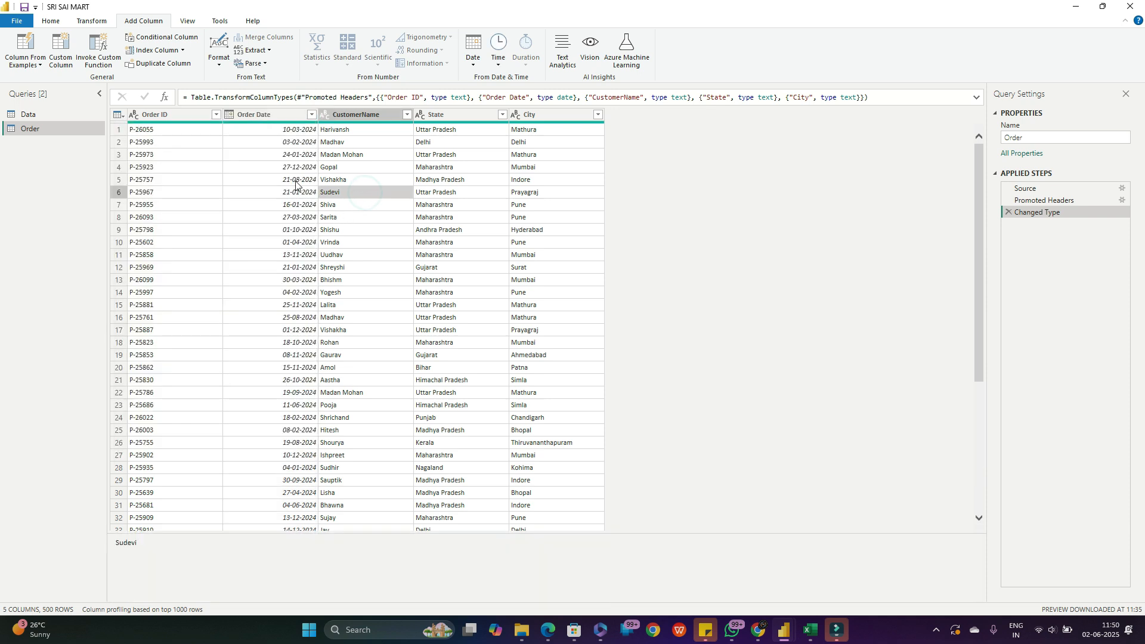
- Add a new column to the Order query that extracts the year from Order Date
{"action": "left_click", "coordinate": [294, 118]}
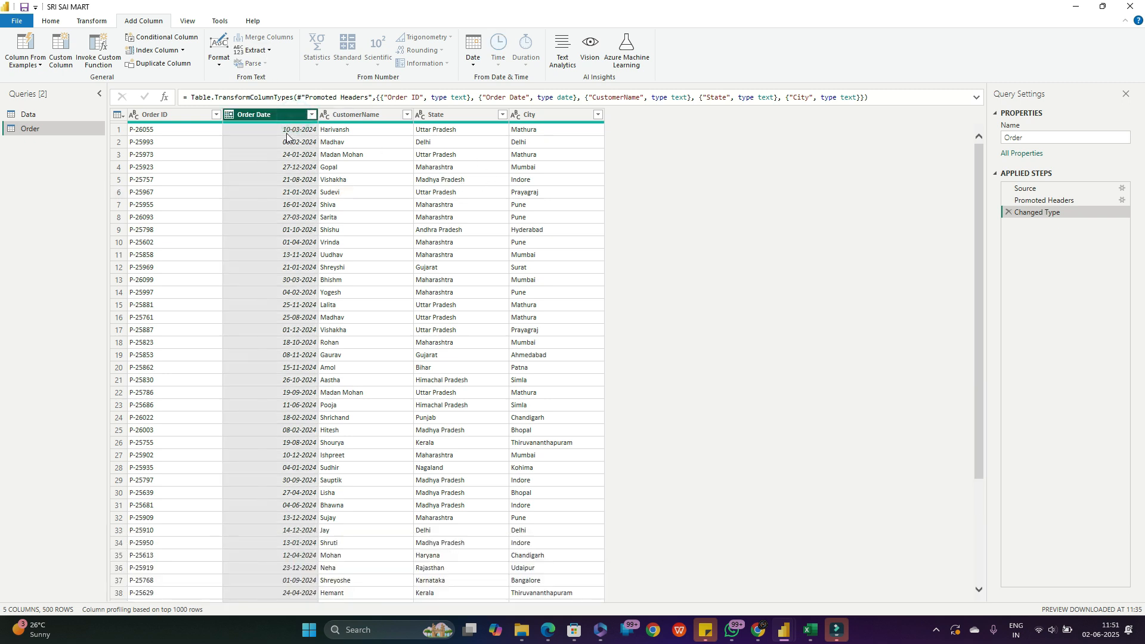
{"action": "right_click", "coordinate": [287, 116]}
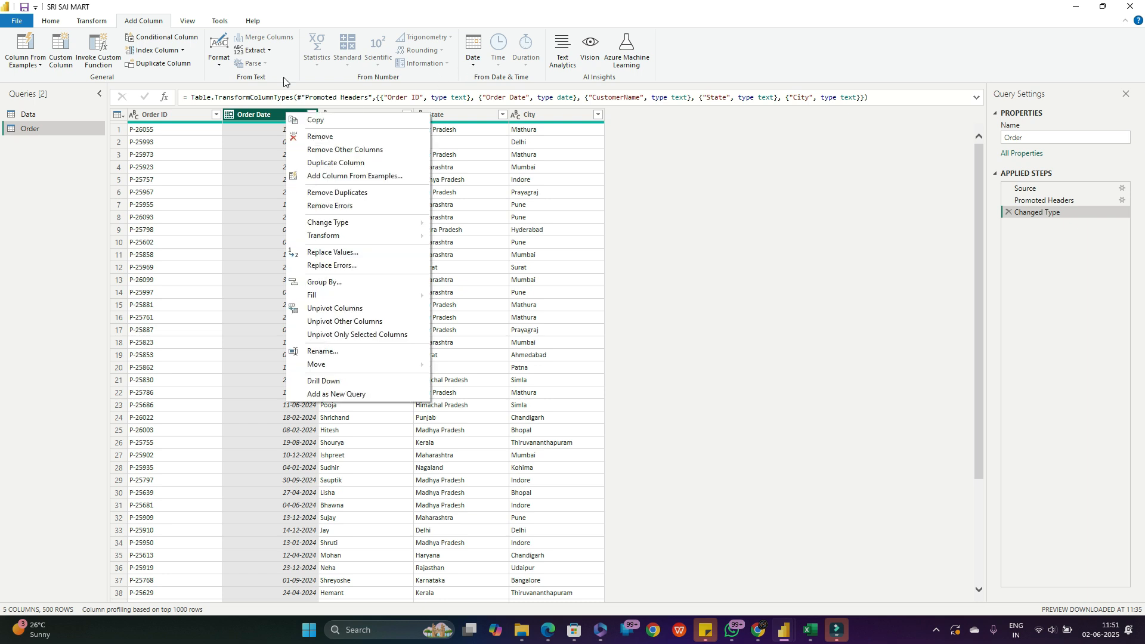
{"action": "left_click", "coordinate": [474, 66]}
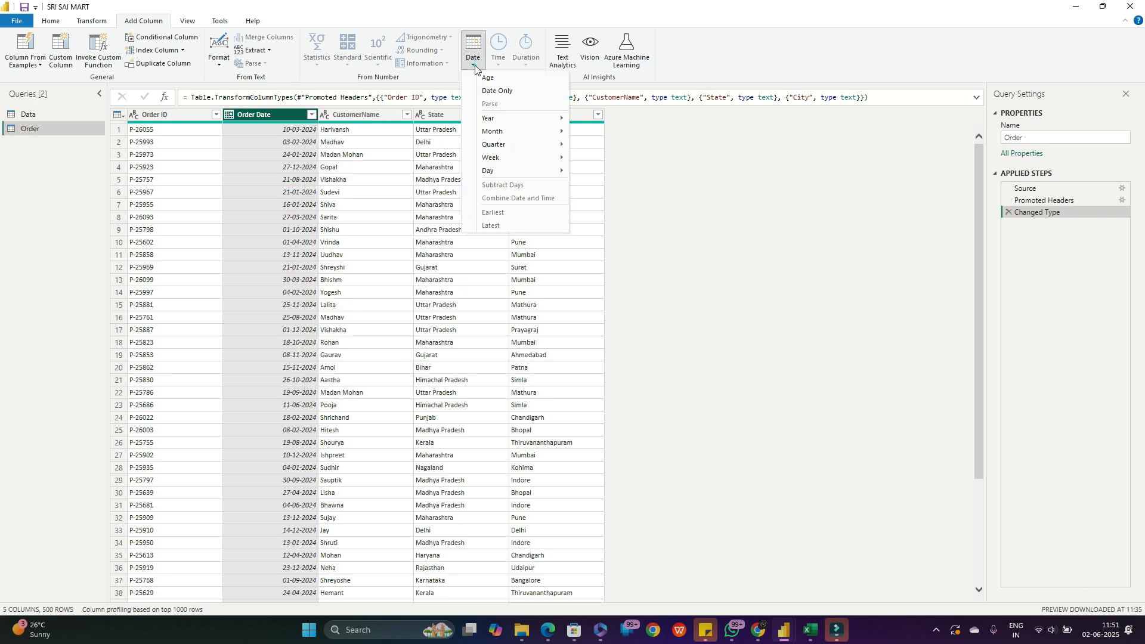
{"action": "mouse_move", "coordinate": [498, 120]}
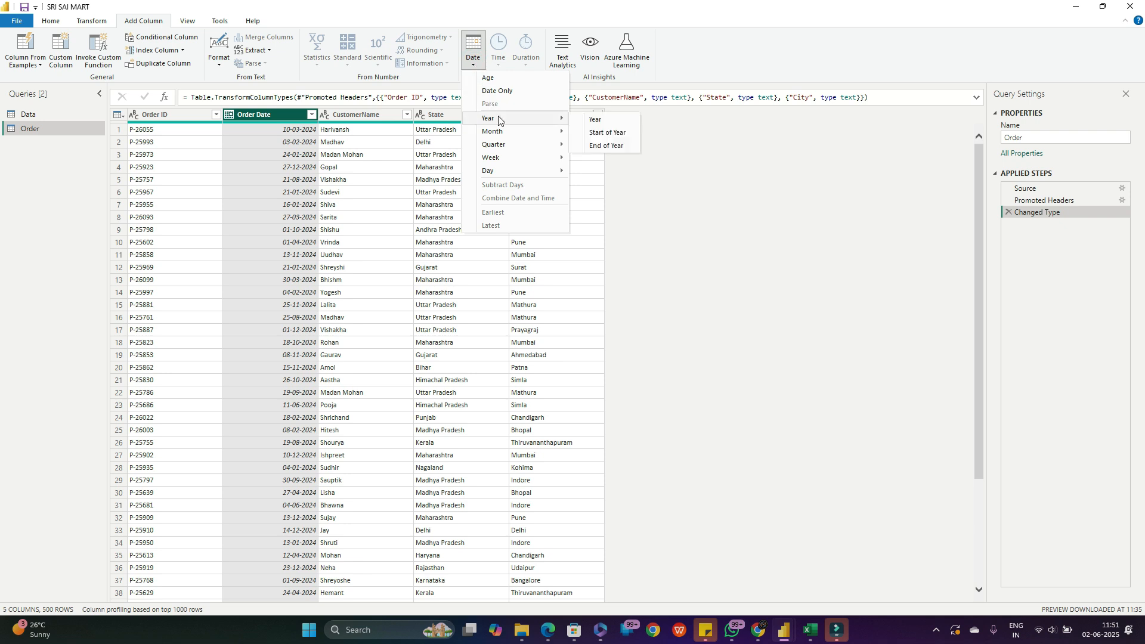
{"action": "left_click", "coordinate": [595, 120]}
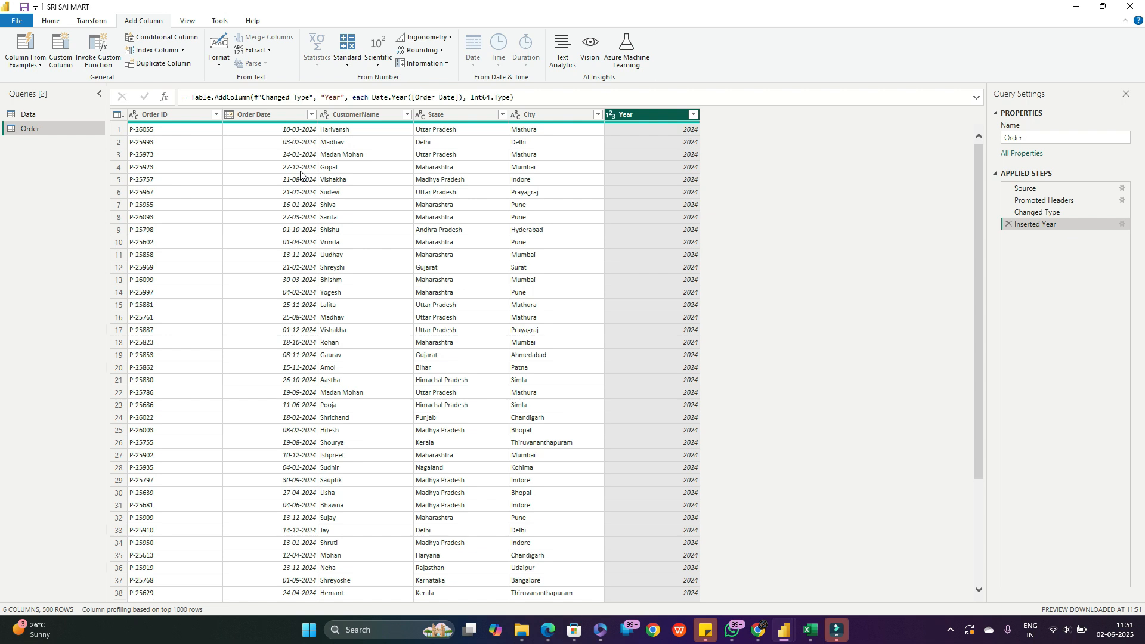
- Check the Year column's filter values and column options, and delete the Inserted Year step from the Order query
{"action": "left_click", "coordinate": [694, 116]}
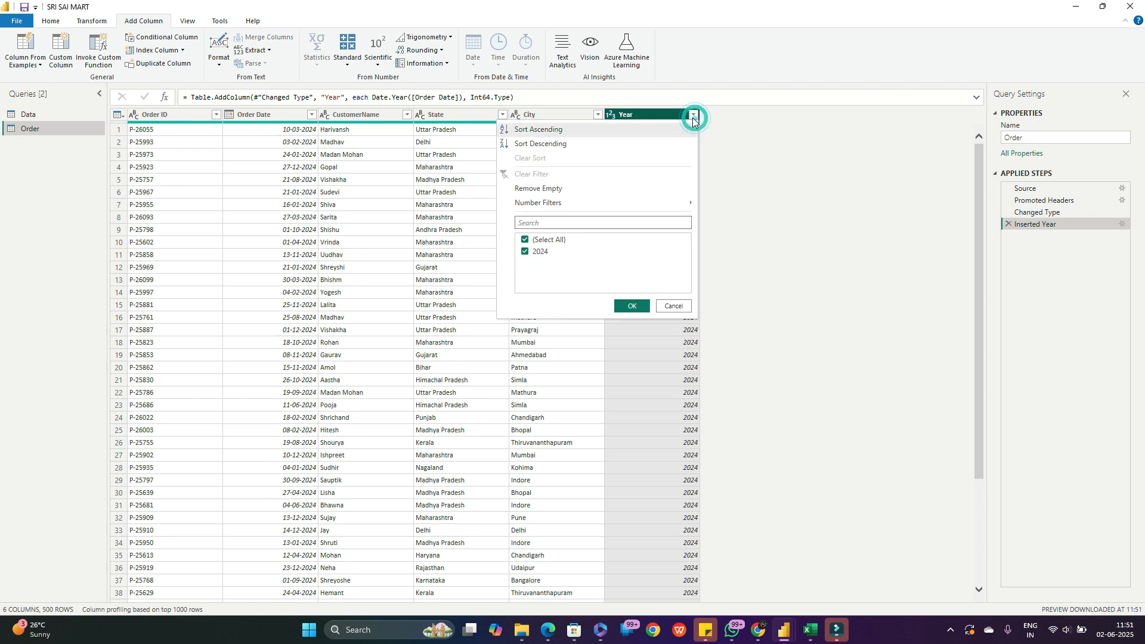
{"action": "left_click", "coordinate": [732, 170]}
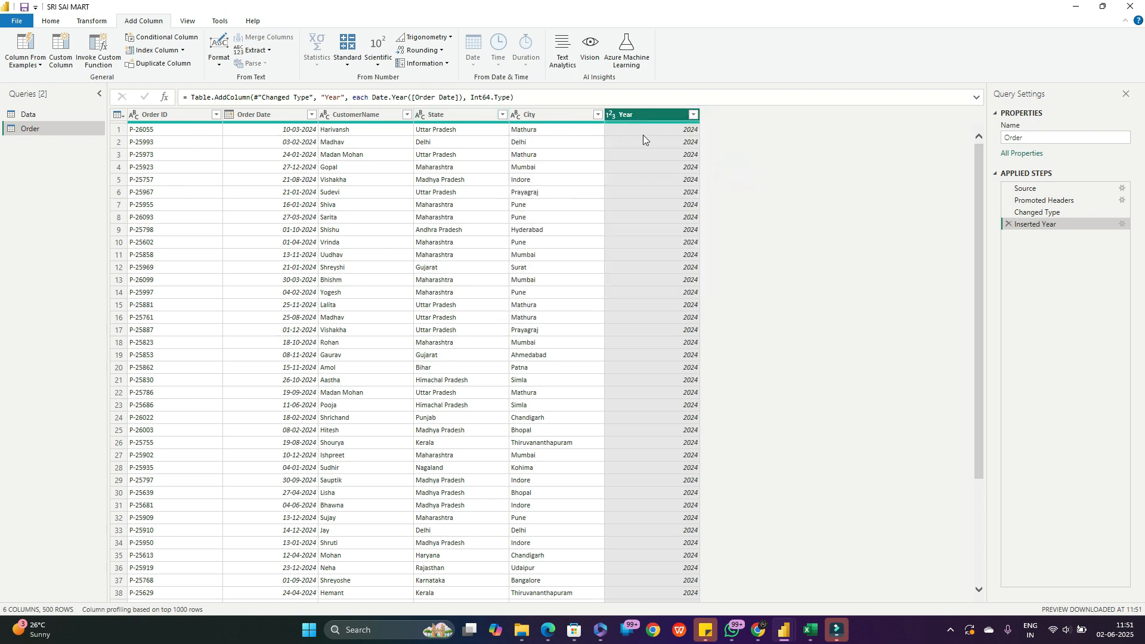
{"action": "right_click", "coordinate": [651, 117]}
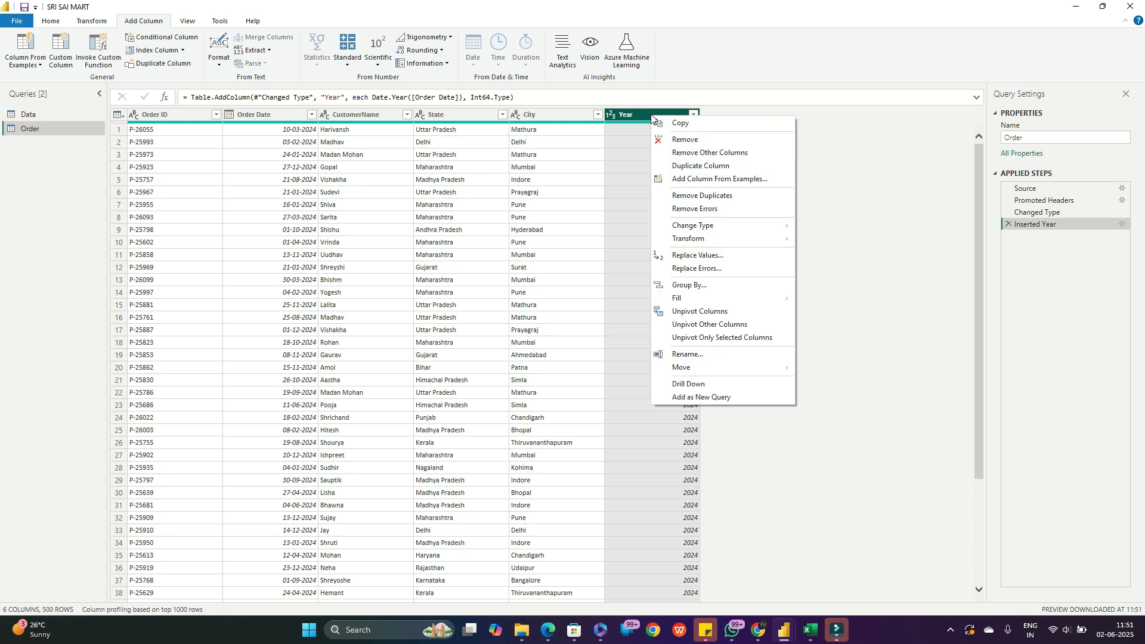
{"action": "left_click", "coordinate": [845, 215]}
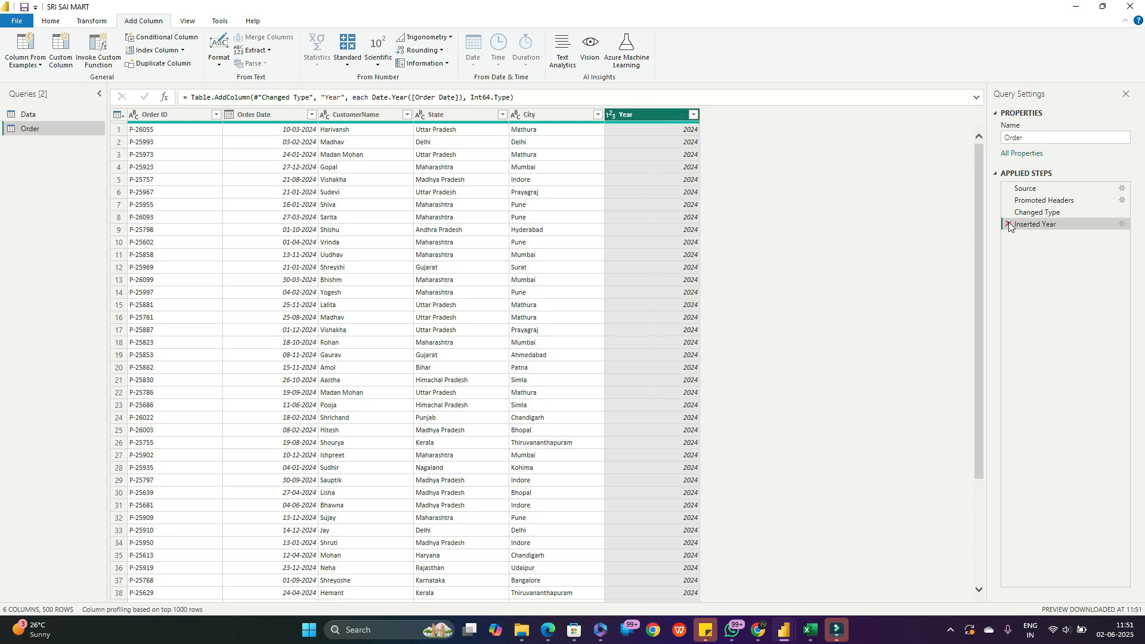
{"action": "left_click", "coordinate": [1007, 224]}
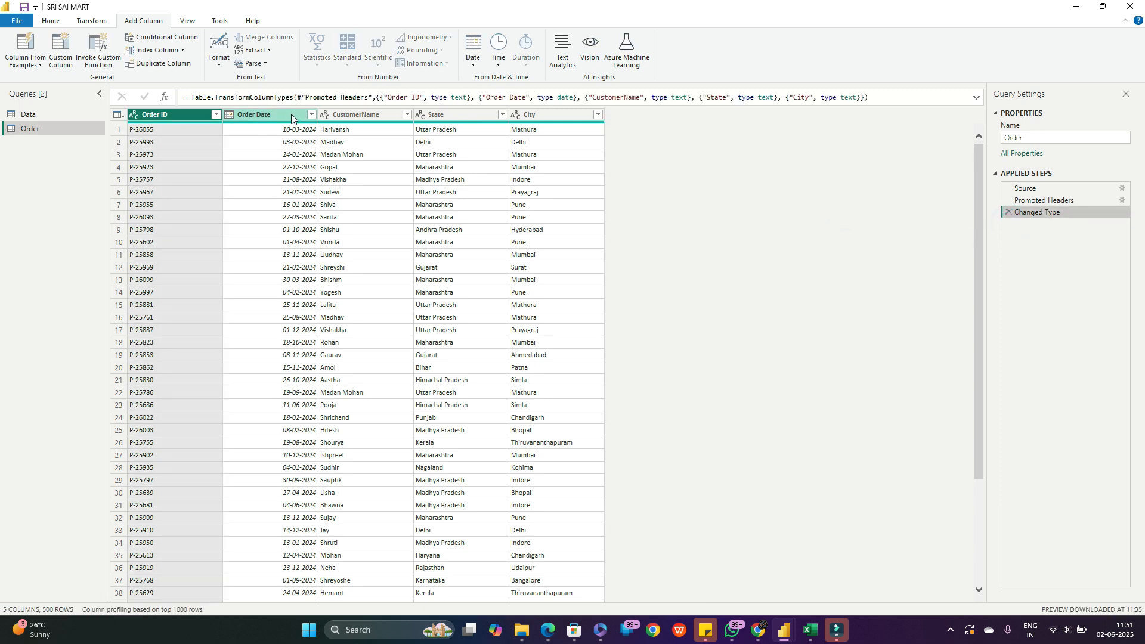
- Add a new column to the Order query that extracts the month number from Order Date
{"action": "left_click", "coordinate": [291, 113]}
{"action": "left_click", "coordinate": [477, 67]}
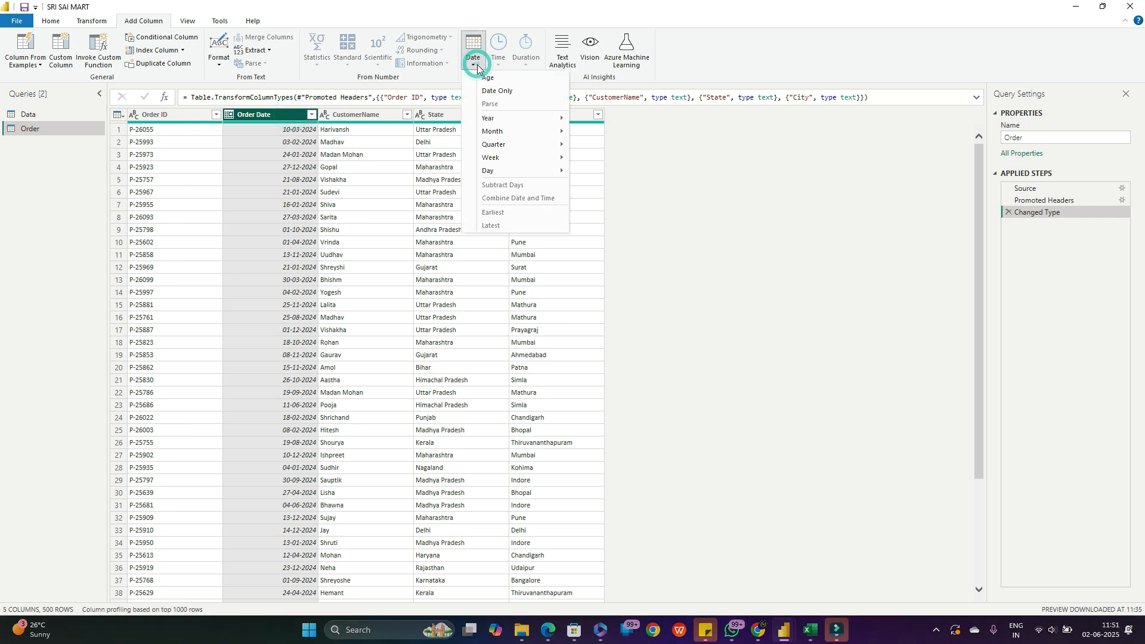
{"action": "mouse_move", "coordinate": [520, 134]}
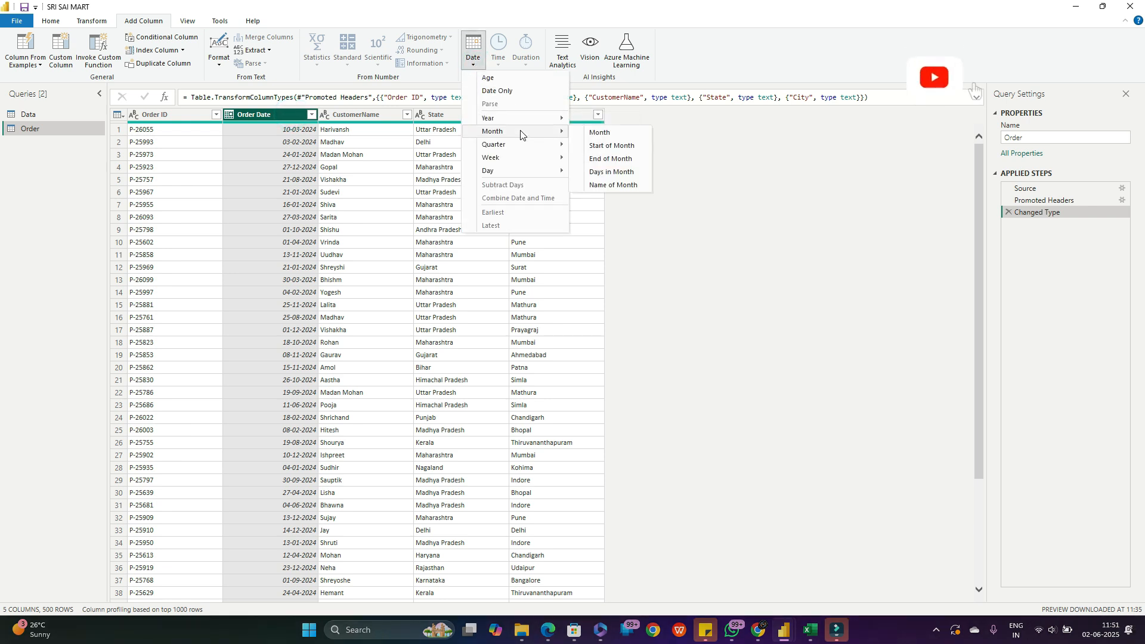
{"action": "left_click", "coordinate": [601, 133]}
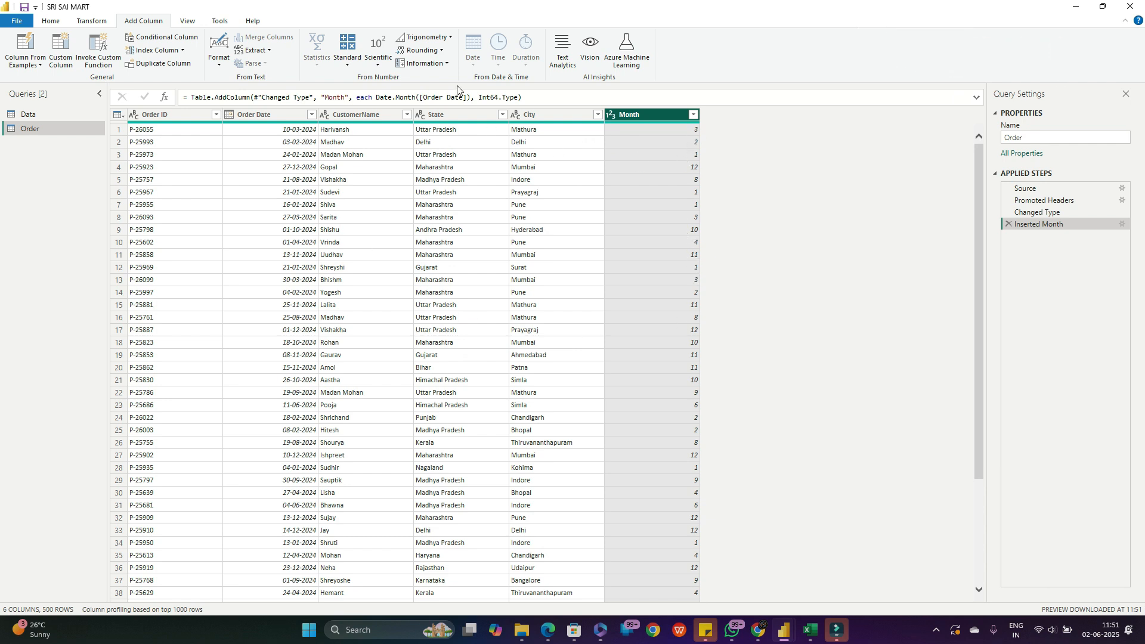
{"action": "right_click", "coordinate": [671, 113]}
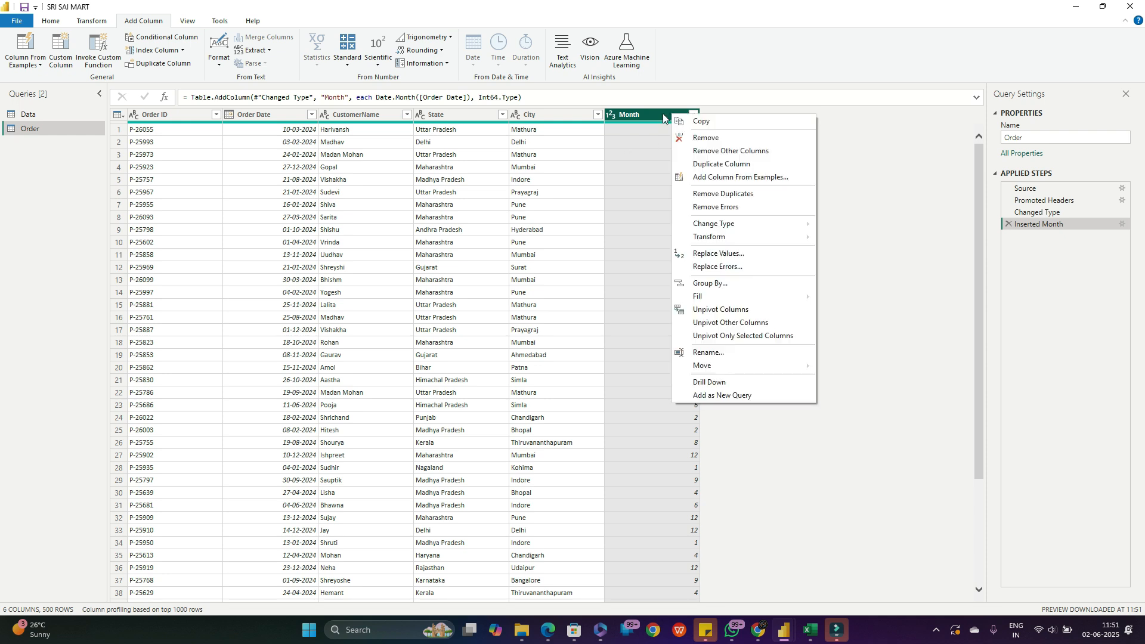
{"action": "left_click", "coordinate": [635, 113]}
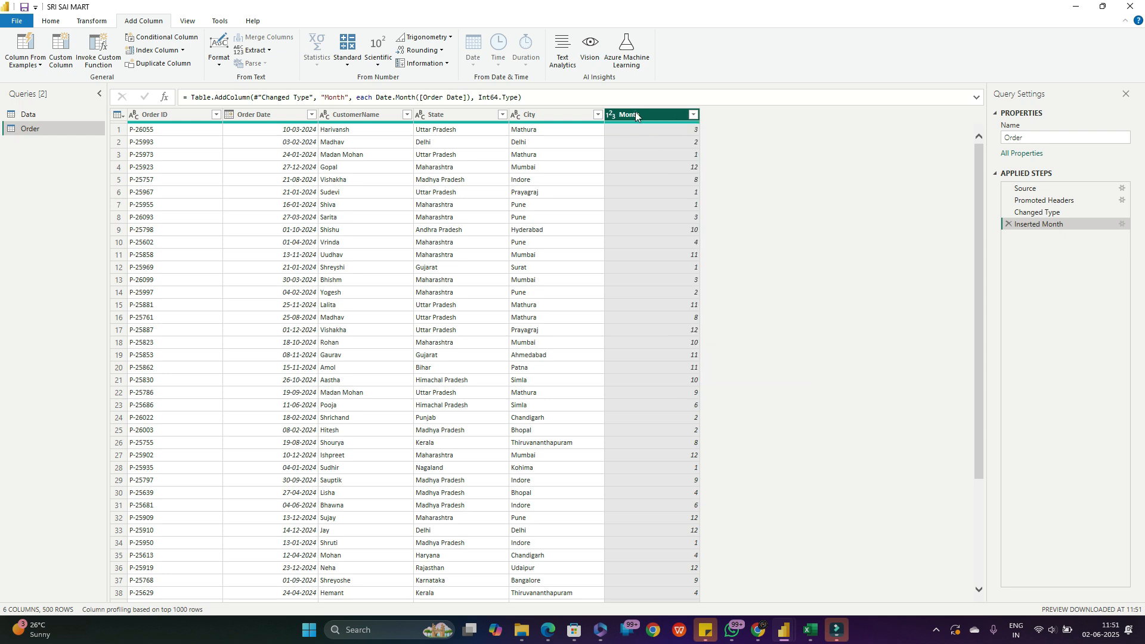
- Add a new column with the name of the month taken from Order Date
{"action": "left_click", "coordinate": [286, 115]}
{"action": "left_click", "coordinate": [473, 57]}
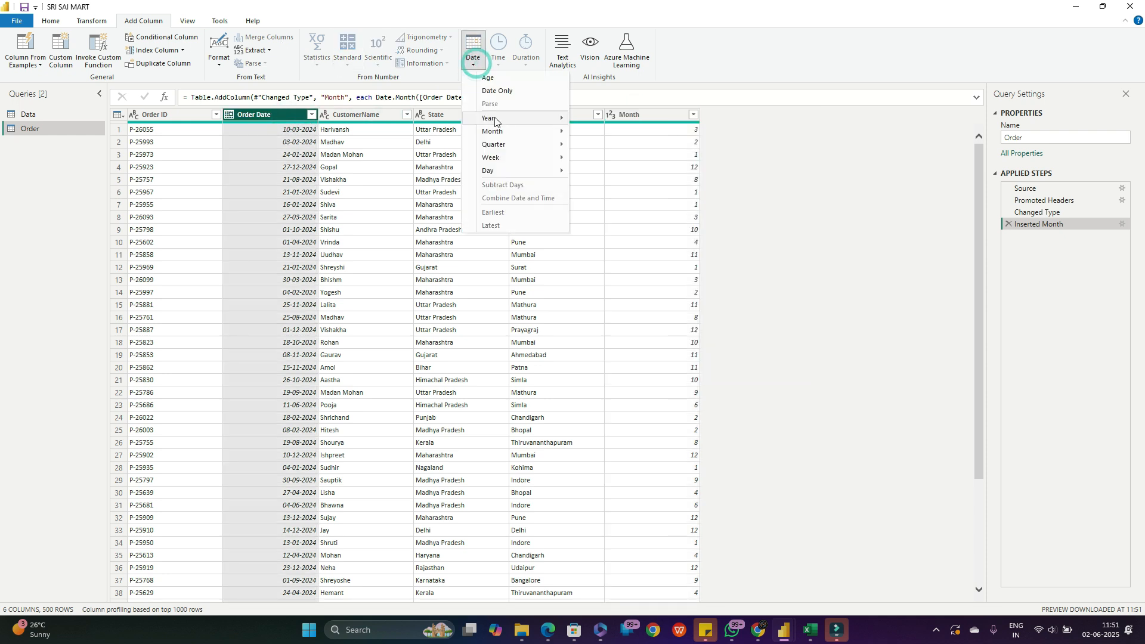
{"action": "mouse_move", "coordinate": [505, 122]}
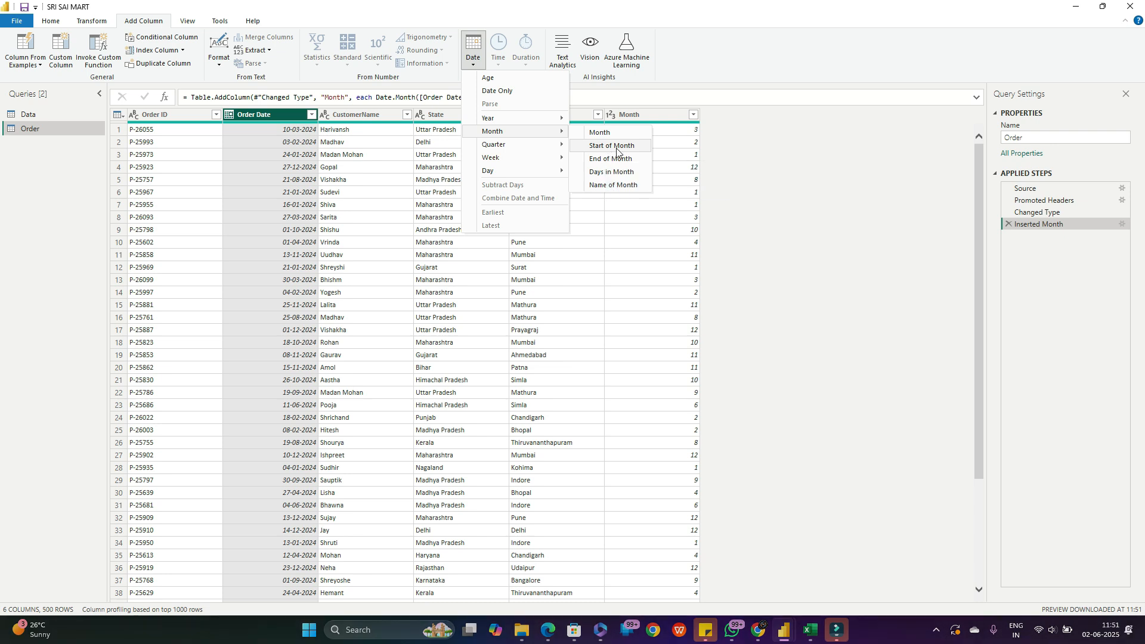
{"action": "left_click", "coordinate": [609, 186]}
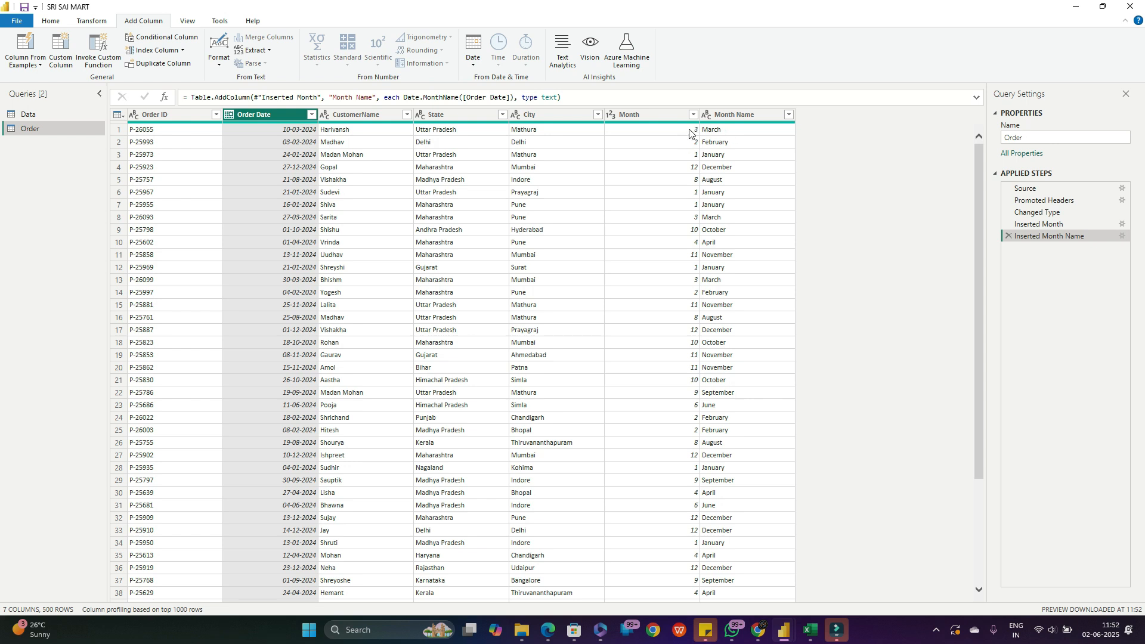
- Add a column that extracts the first 3 characters of the Month Name column
{"action": "left_click", "coordinate": [750, 115]}
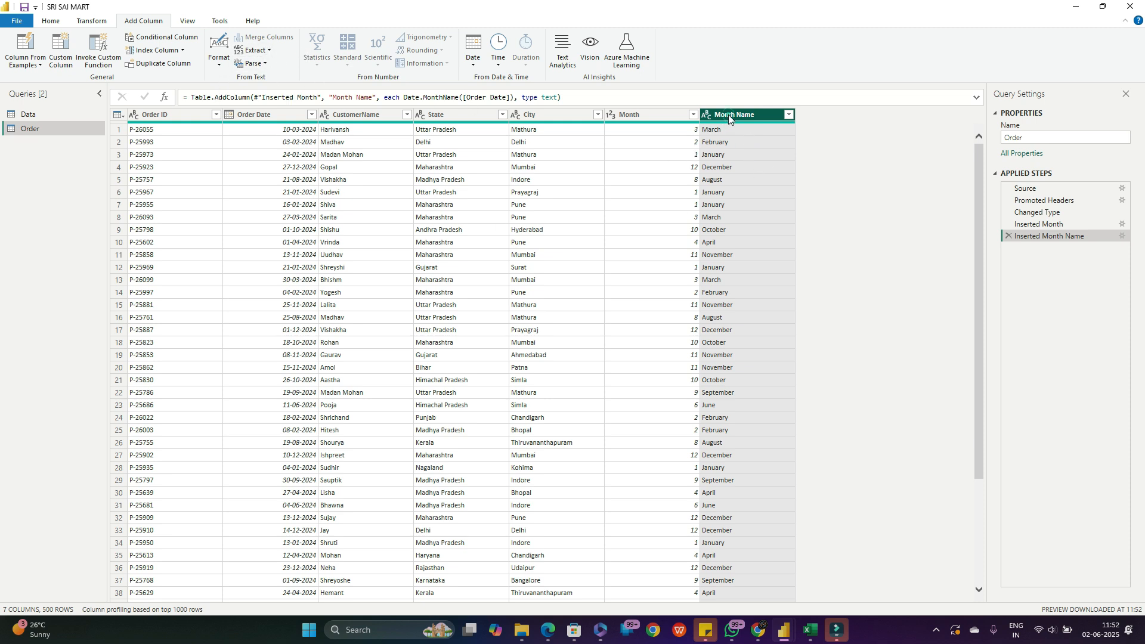
{"action": "left_click", "coordinate": [268, 51]}
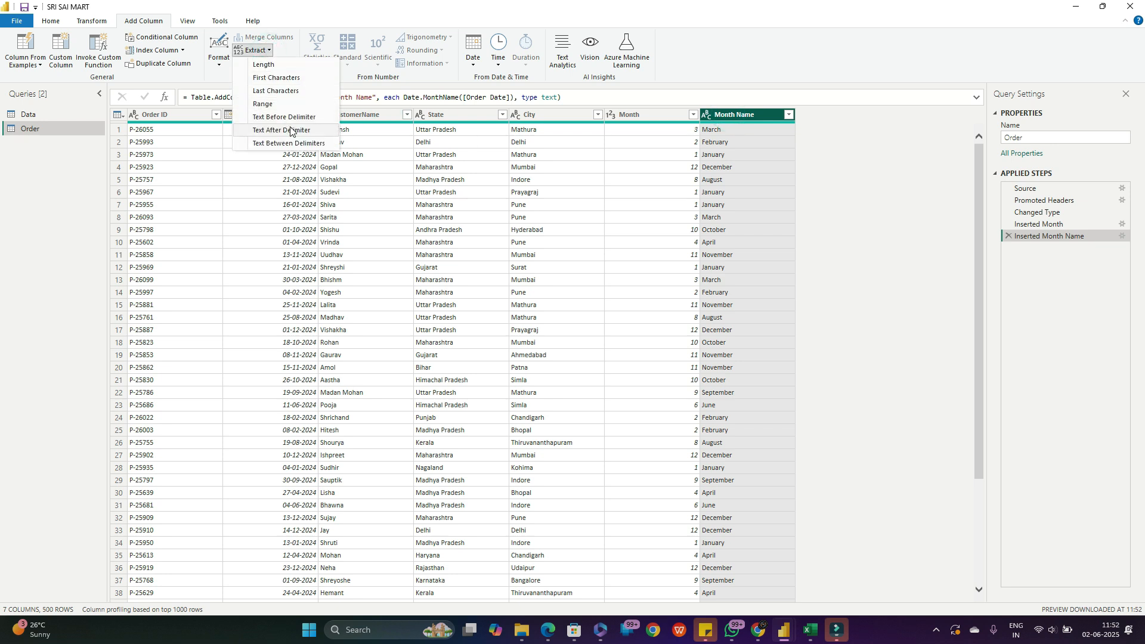
{"action": "left_click", "coordinate": [275, 78]}
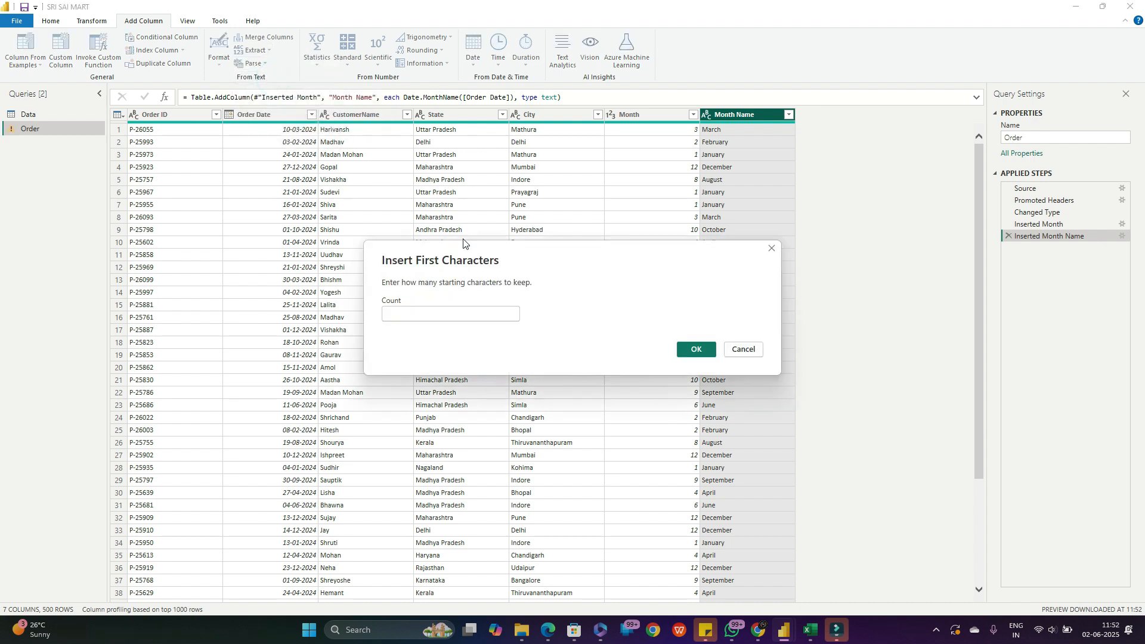
{"action": "left_click", "coordinate": [410, 313]}
{"action": "type", "text": "3"}
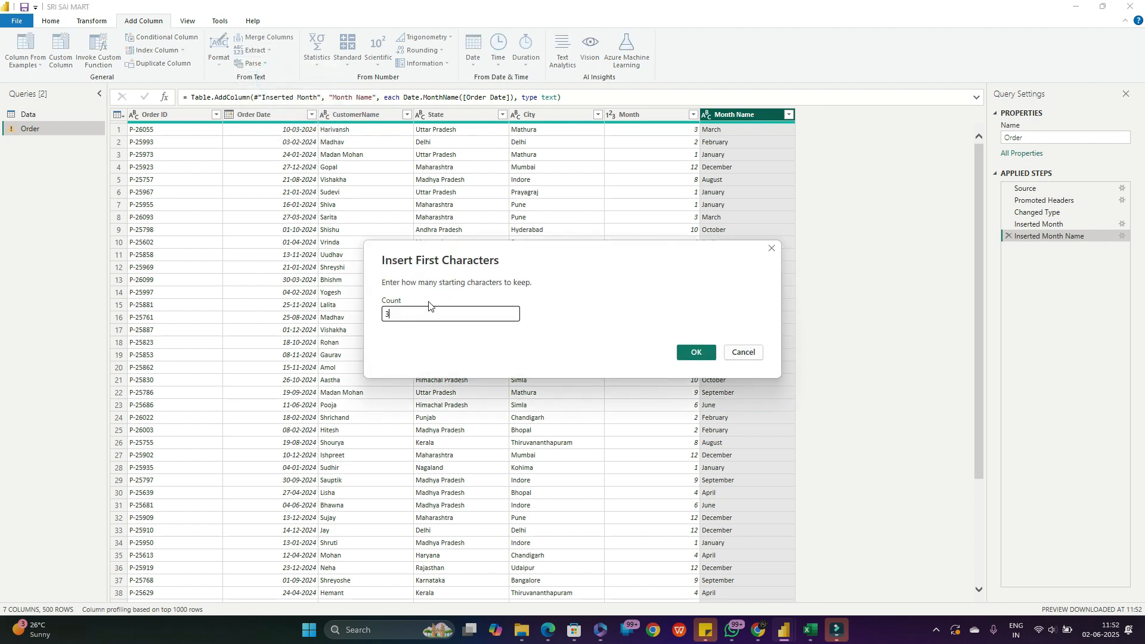
{"action": "left_click", "coordinate": [693, 353]}
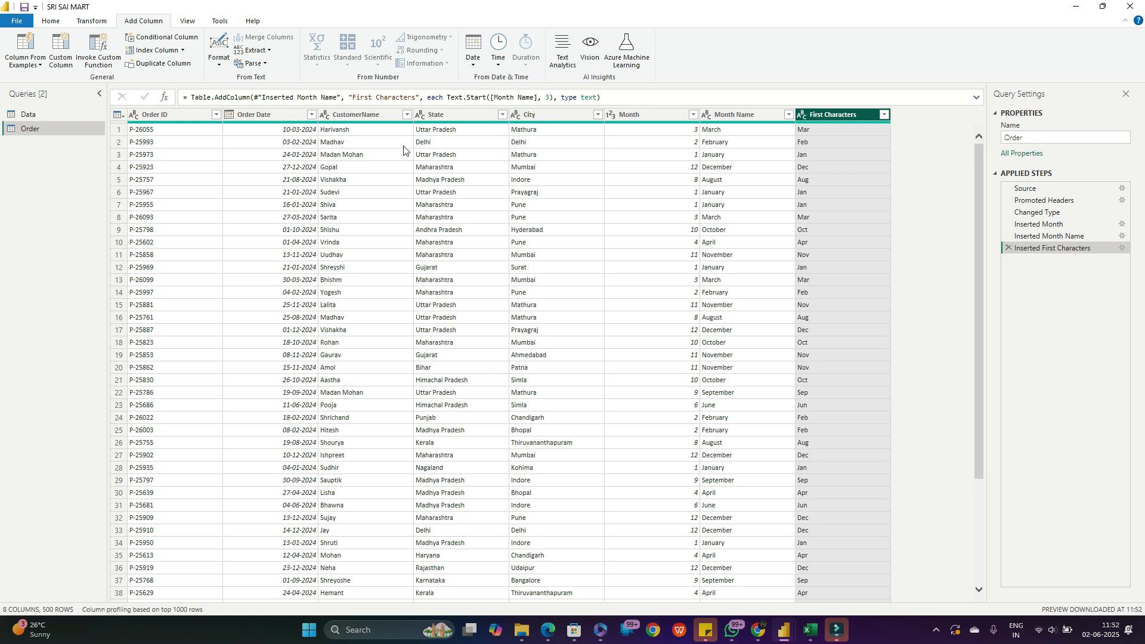
- Remove the First Characters column from the Order query, and restore it by deleting the Removed Columns step
{"action": "right_click", "coordinate": [831, 118]}
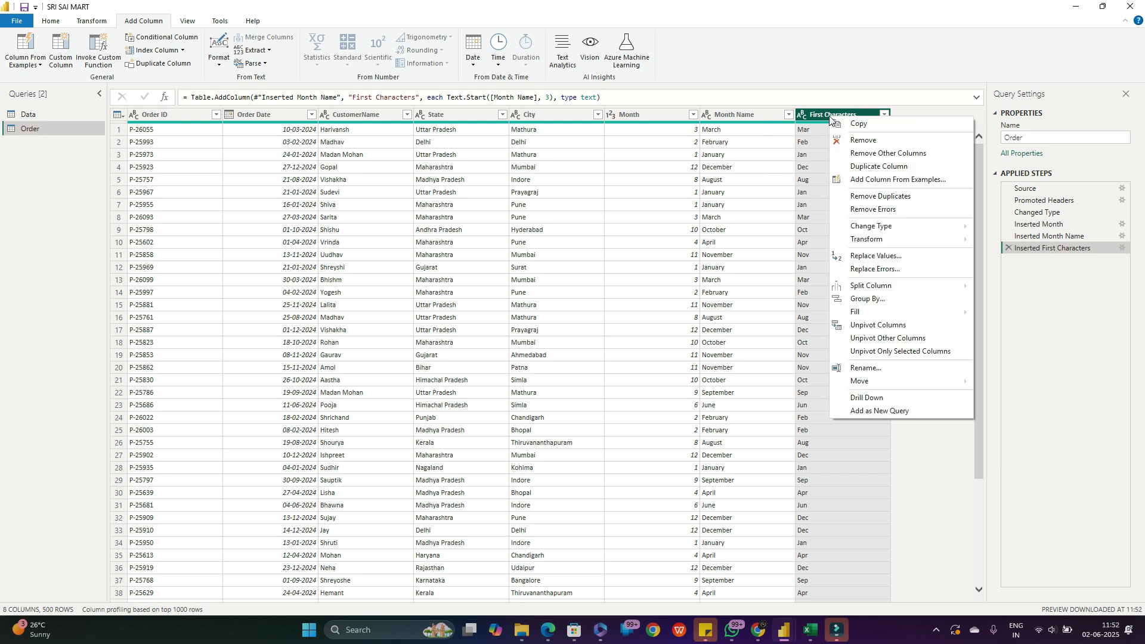
{"action": "left_click", "coordinate": [871, 140]}
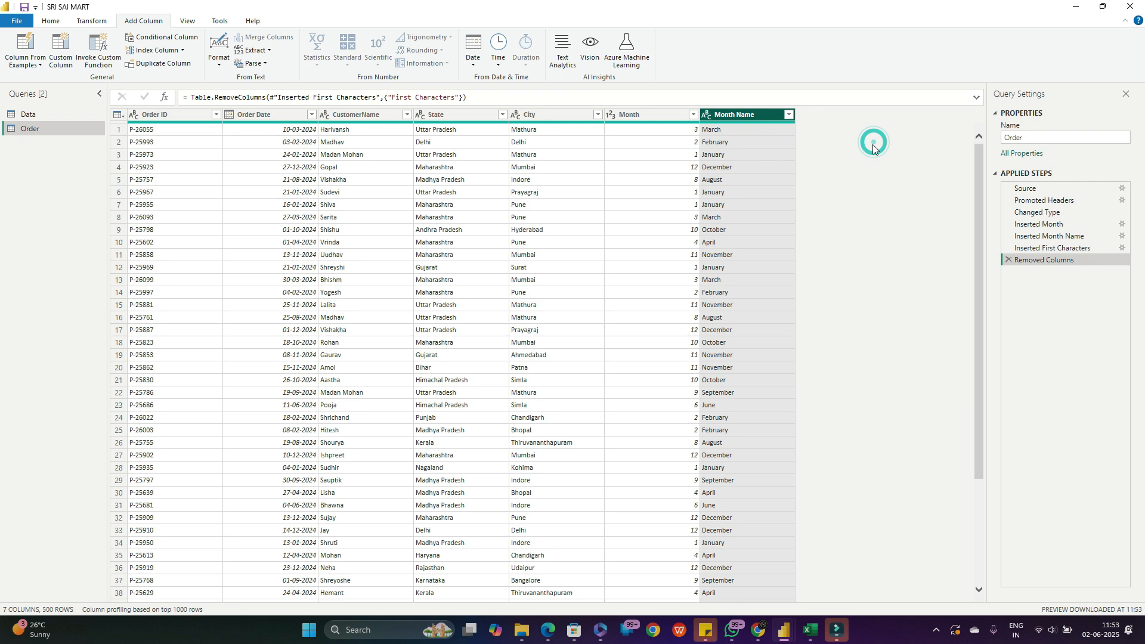
{"action": "left_click", "coordinate": [1008, 261]}
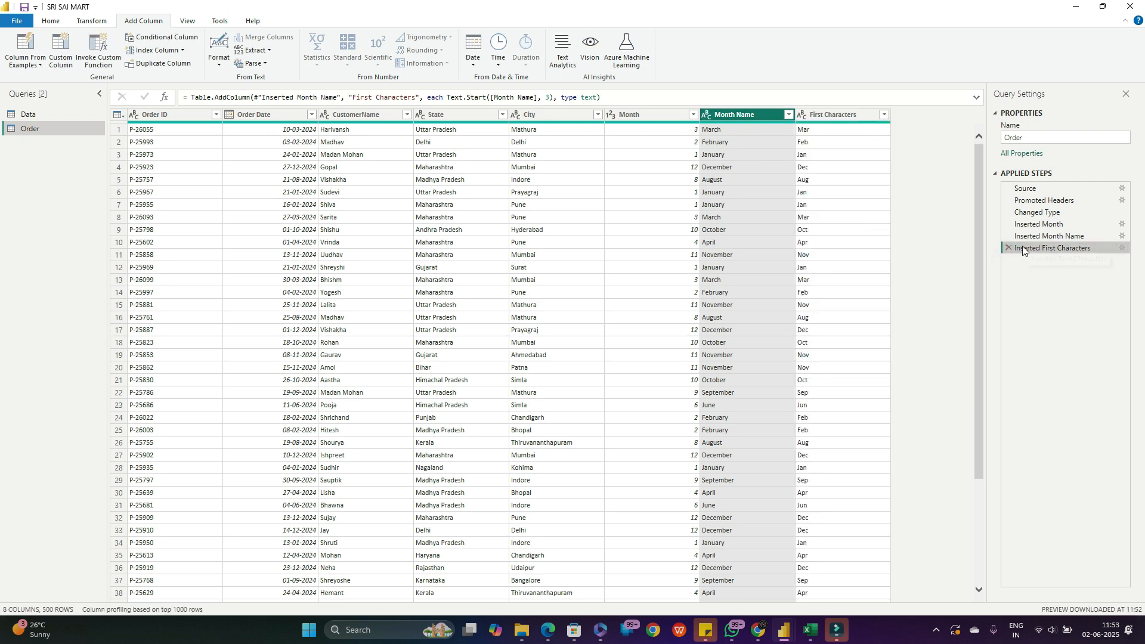
- Delete the Inserted First Characters, Inserted Month Name and Inserted Month steps from the Order query
{"action": "left_click", "coordinate": [1008, 248]}
{"action": "left_click", "coordinate": [1008, 236]}
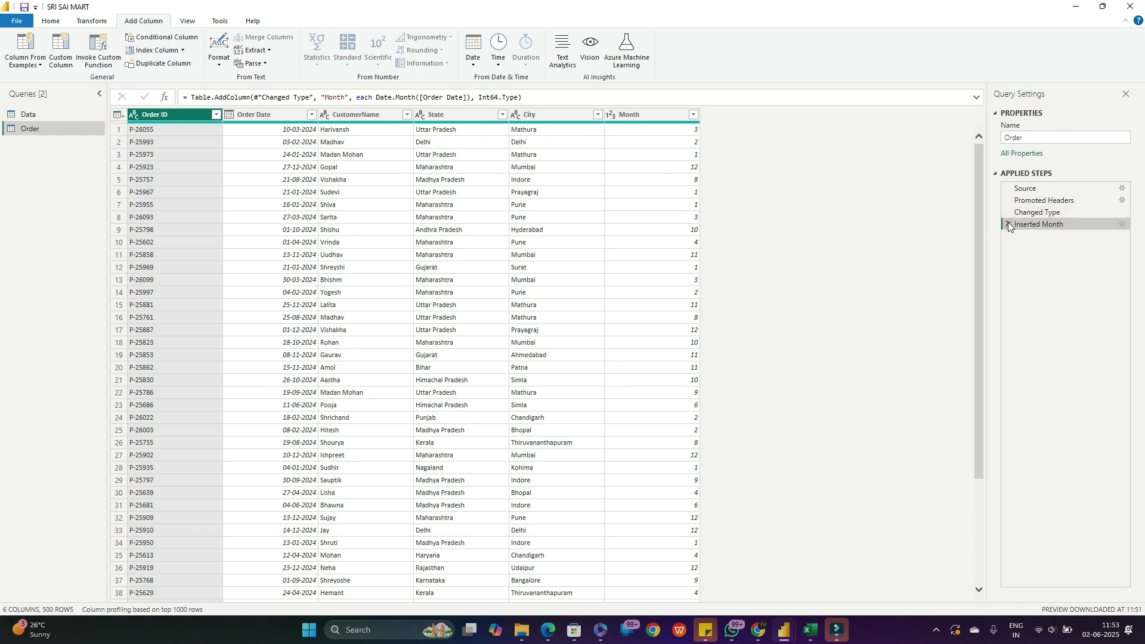
{"action": "left_click", "coordinate": [1008, 224]}
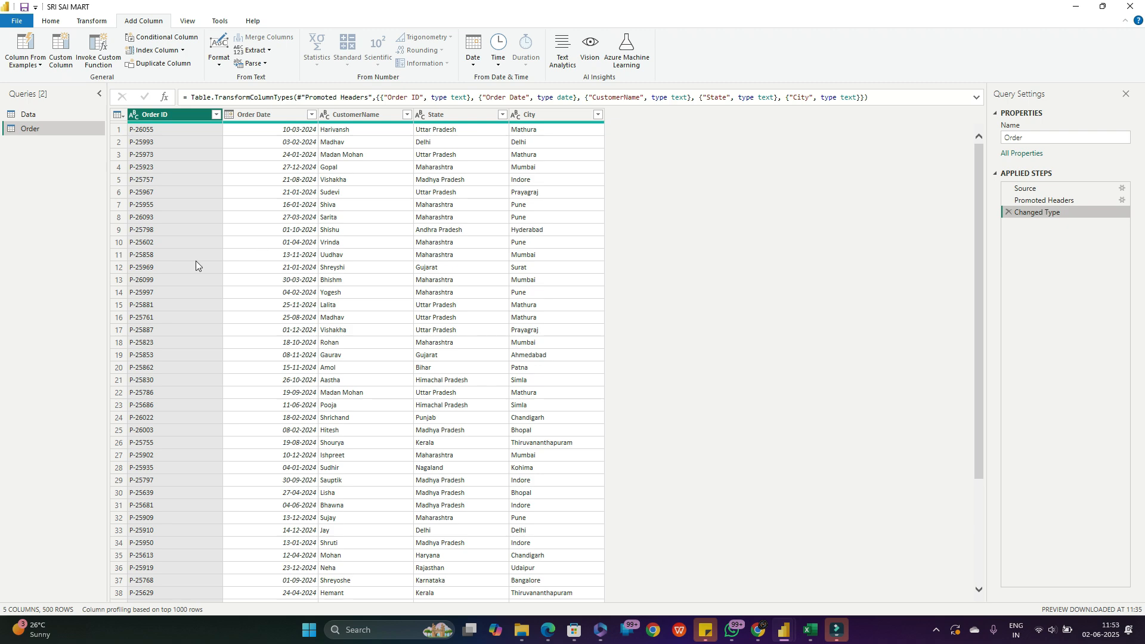
{"action": "left_click", "coordinate": [28, 114]}
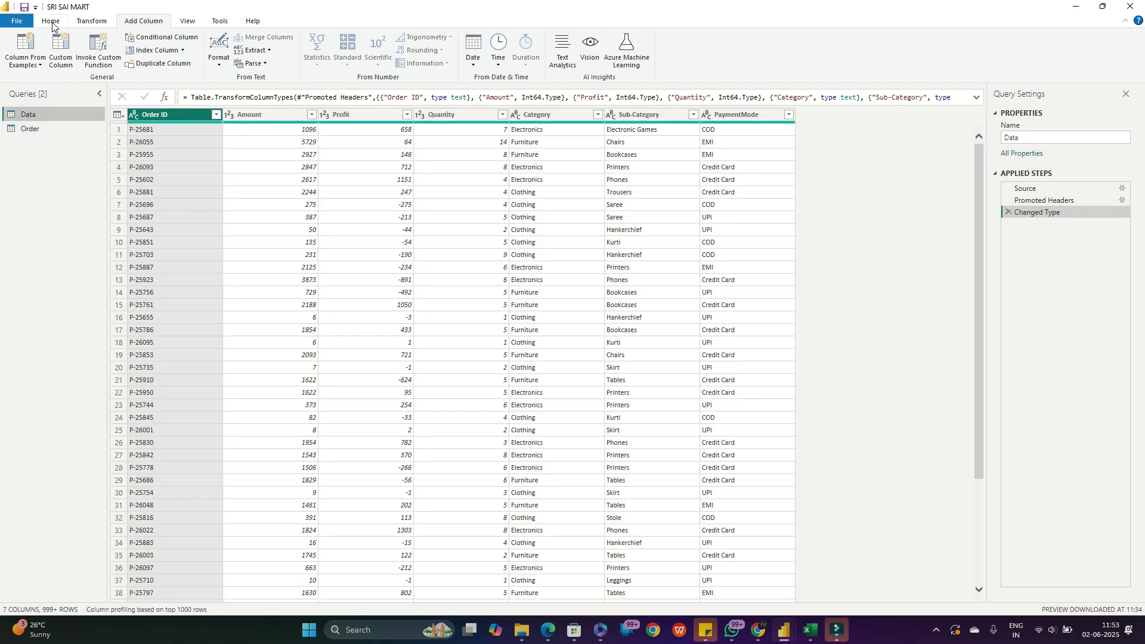
{"action": "left_click", "coordinate": [187, 22]}
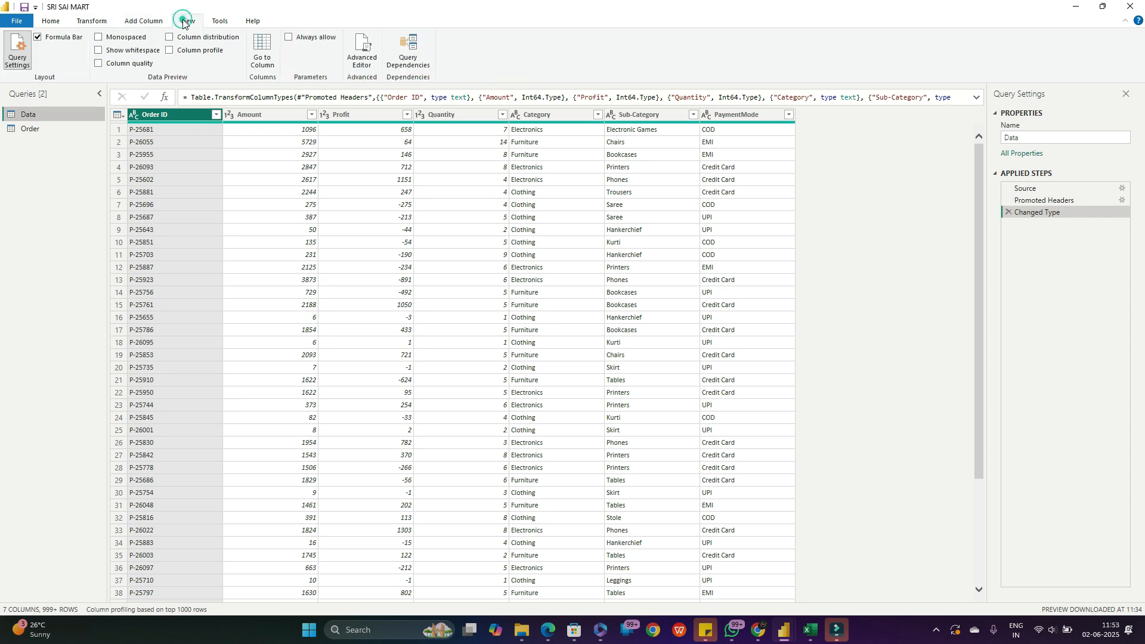
{"action": "left_click", "coordinate": [219, 21]}
{"action": "left_click", "coordinate": [95, 22]}
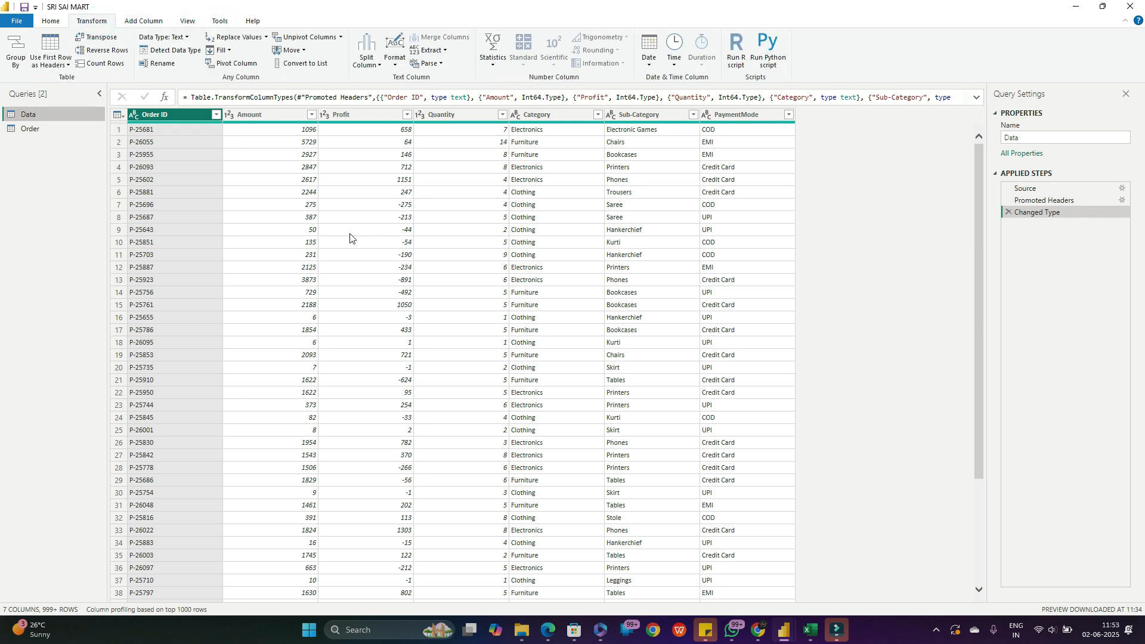
{"action": "left_click", "coordinate": [148, 21]}
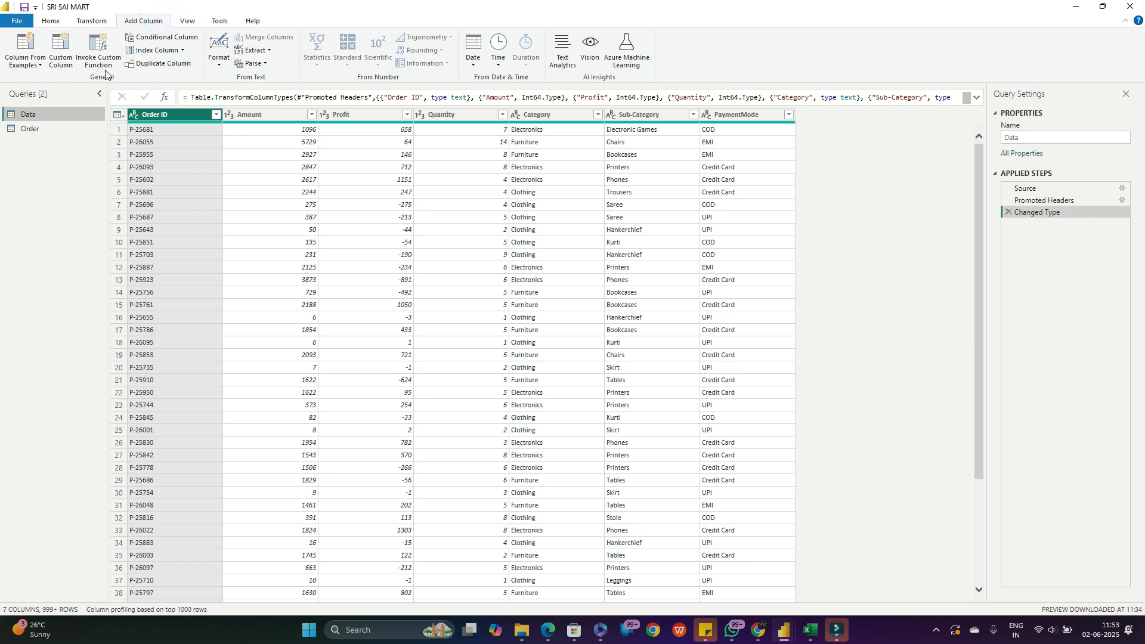
- Close the query editor with the changes applied, and expand the Order table's field list in the report
{"action": "left_click", "coordinate": [52, 22]}
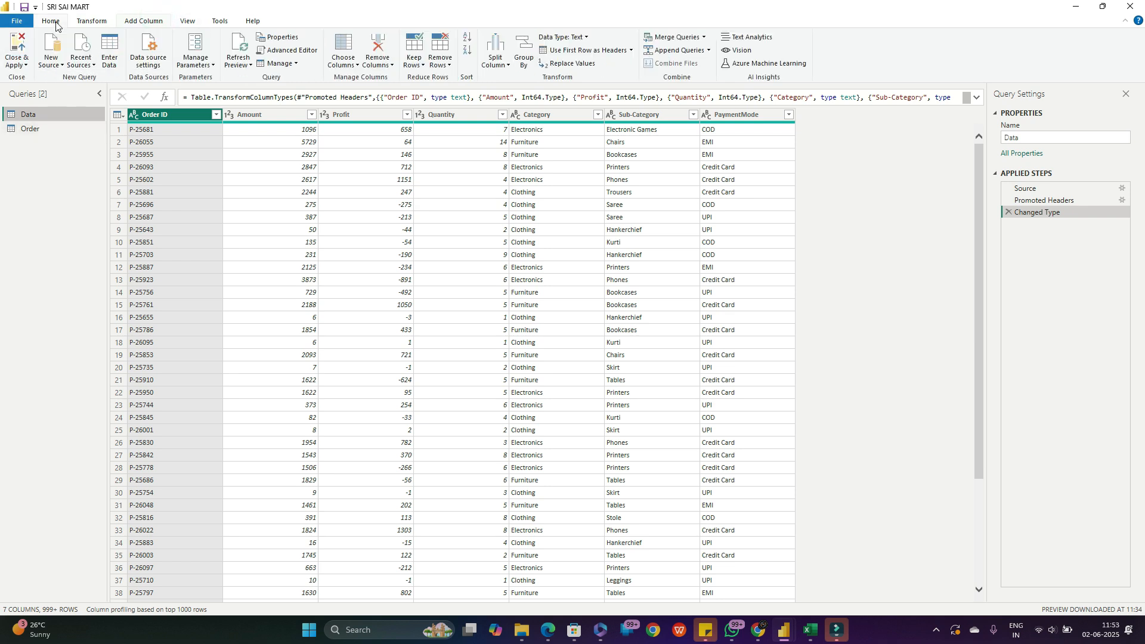
{"action": "left_click", "coordinate": [25, 64]}
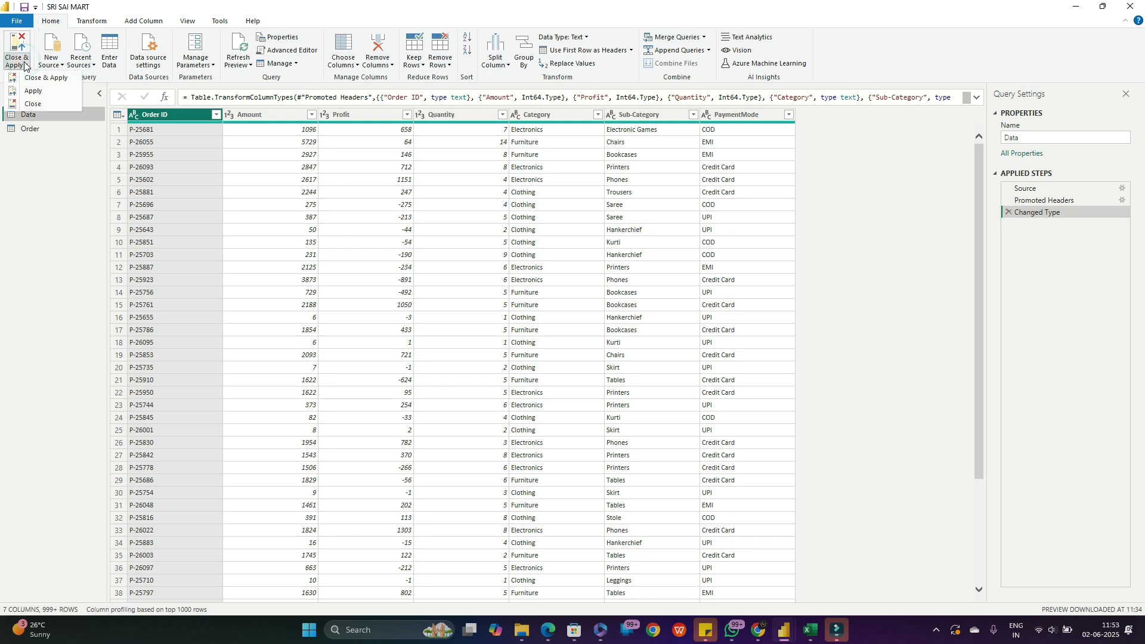
{"action": "left_click", "coordinate": [47, 78]}
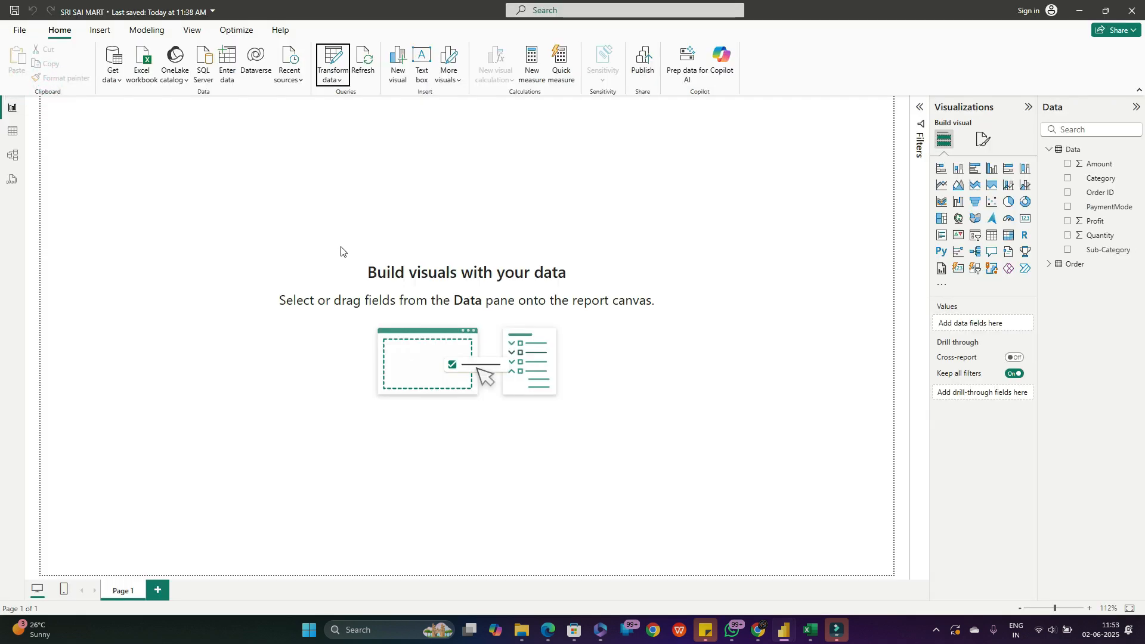
{"action": "left_click", "coordinate": [1049, 264]}
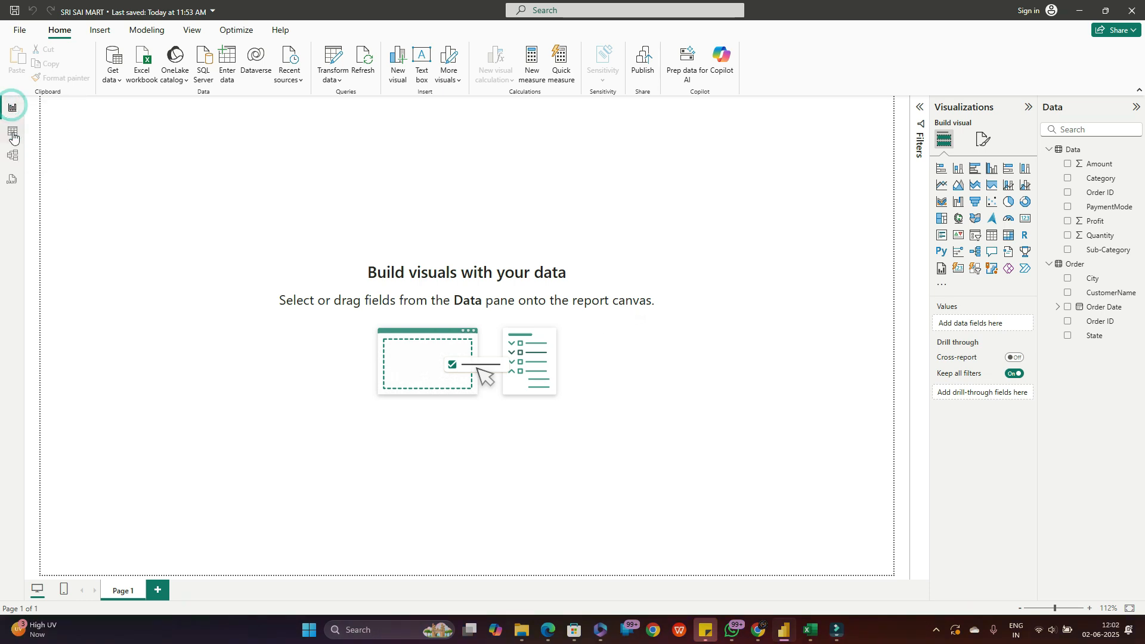
- Look over the Data table's rows, and examine the Data and Order tables in the model diagram
{"action": "left_click", "coordinate": [14, 135]}
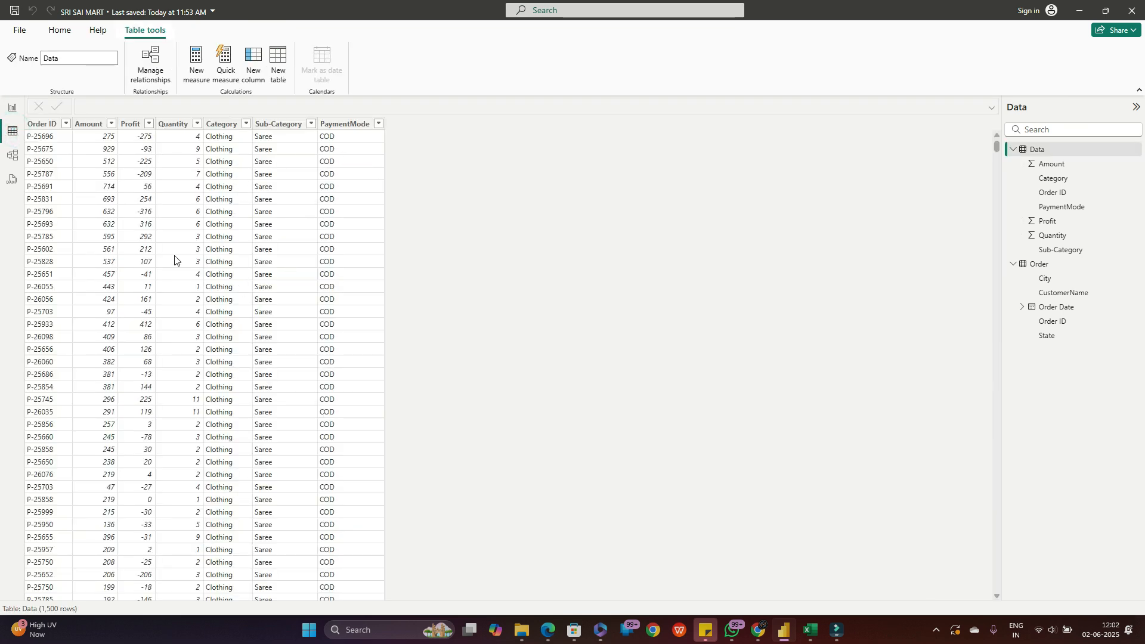
{"action": "left_click", "coordinate": [14, 157]}
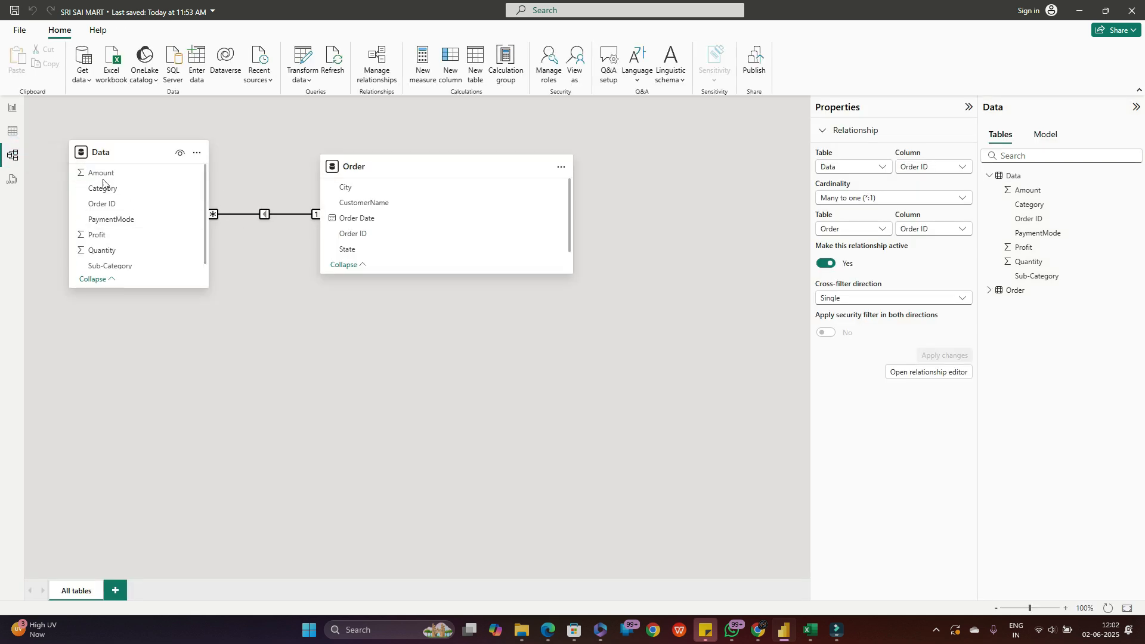
{"action": "mouse_move", "coordinate": [117, 159]}
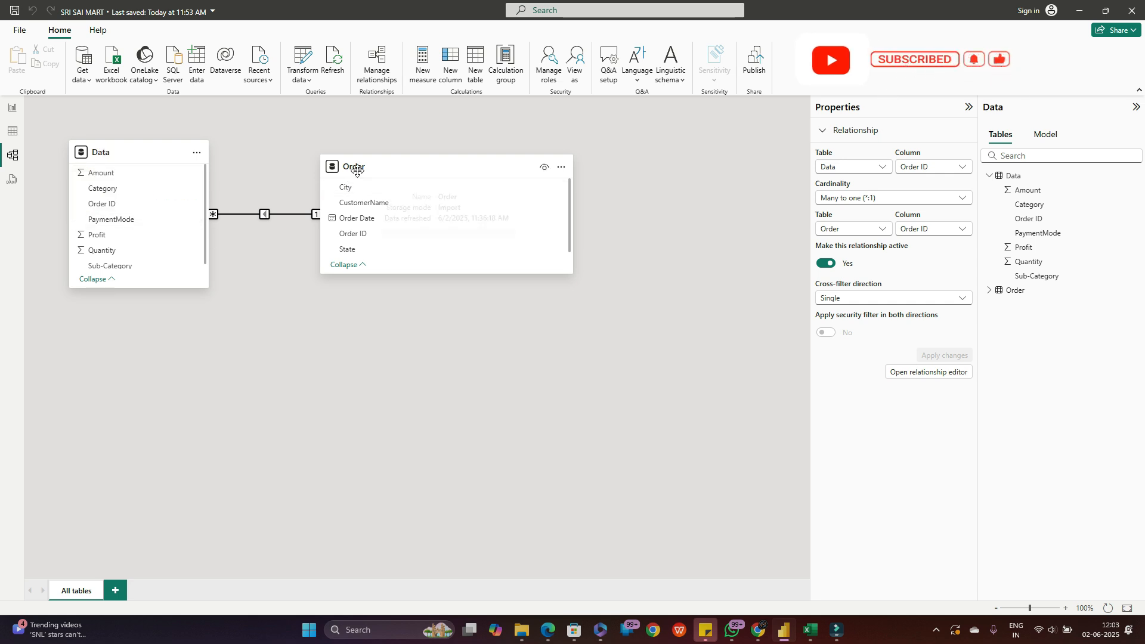
{"action": "mouse_move", "coordinate": [361, 168]}
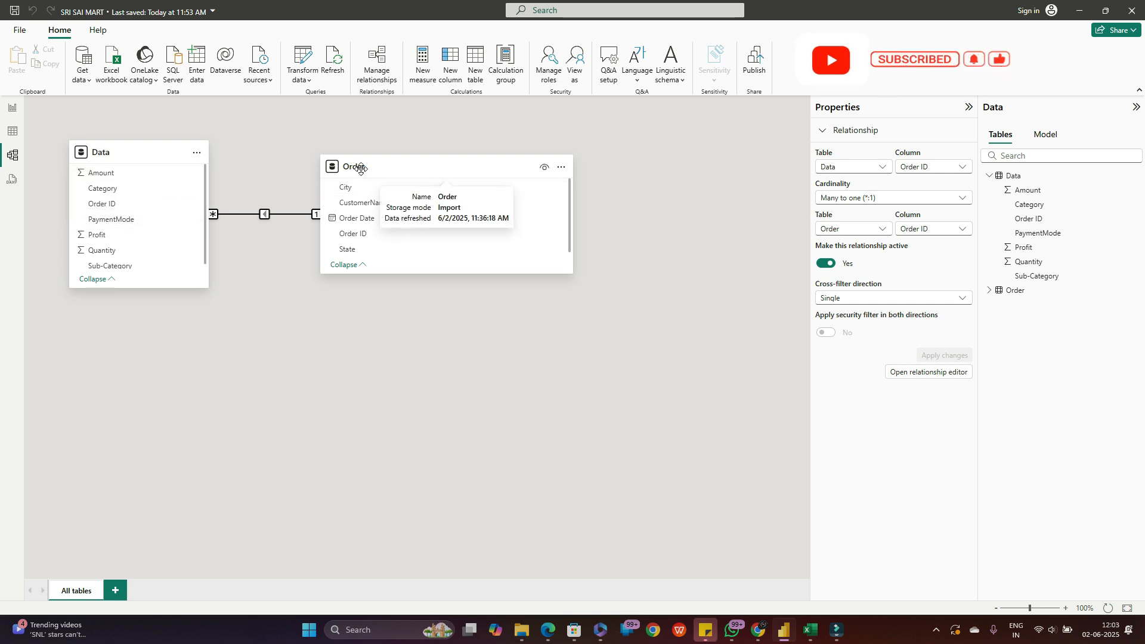
- Open the relationship between Data and Order for editing and review the available cardinality options
{"action": "left_click", "coordinate": [264, 216]}
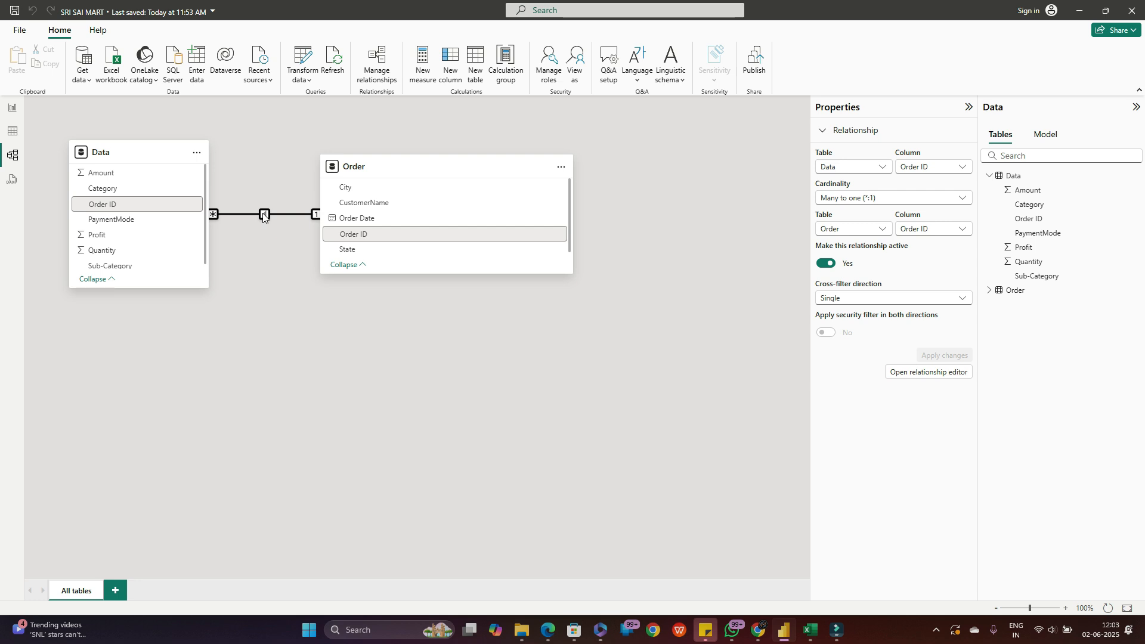
{"action": "right_click", "coordinate": [263, 217]}
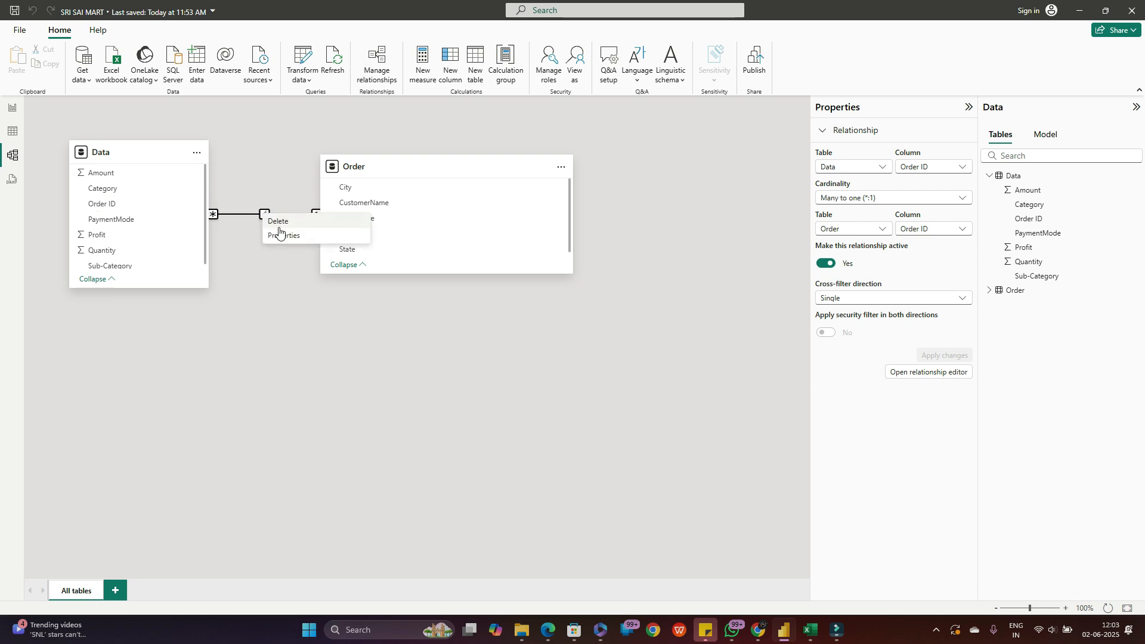
{"action": "left_click", "coordinate": [281, 236]}
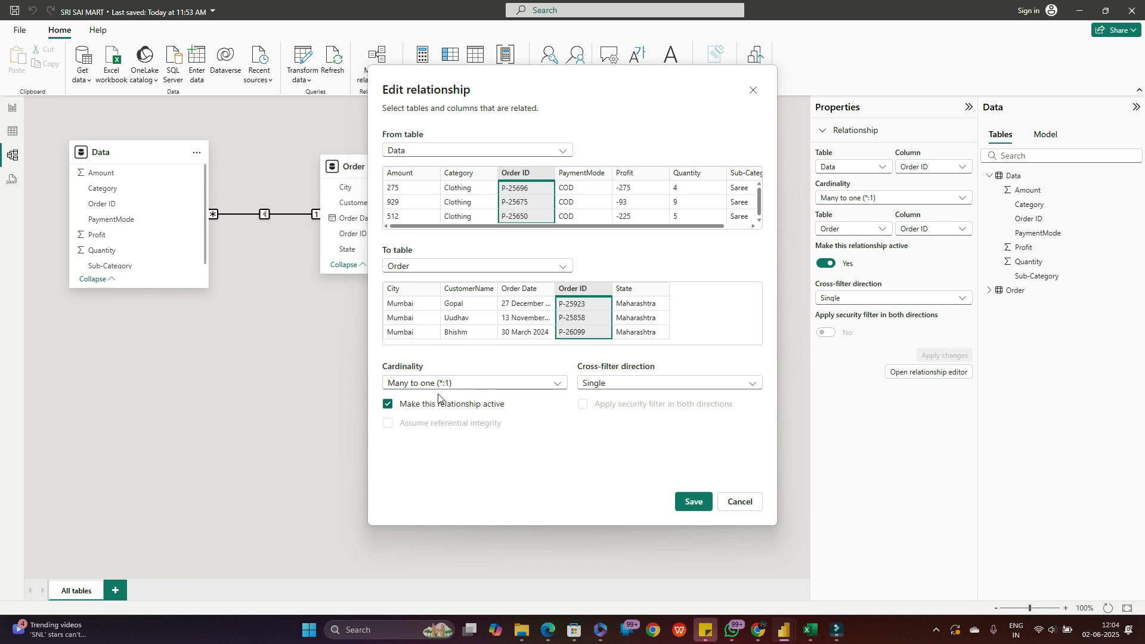
{"action": "left_click", "coordinate": [552, 387]}
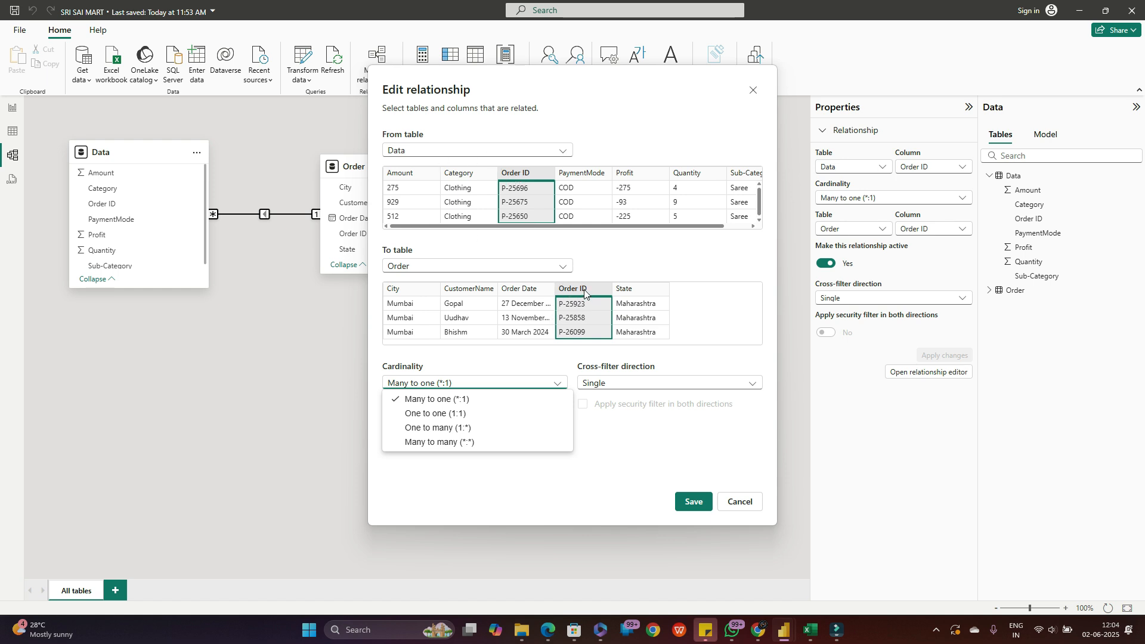
{"action": "left_click", "coordinate": [658, 468]}
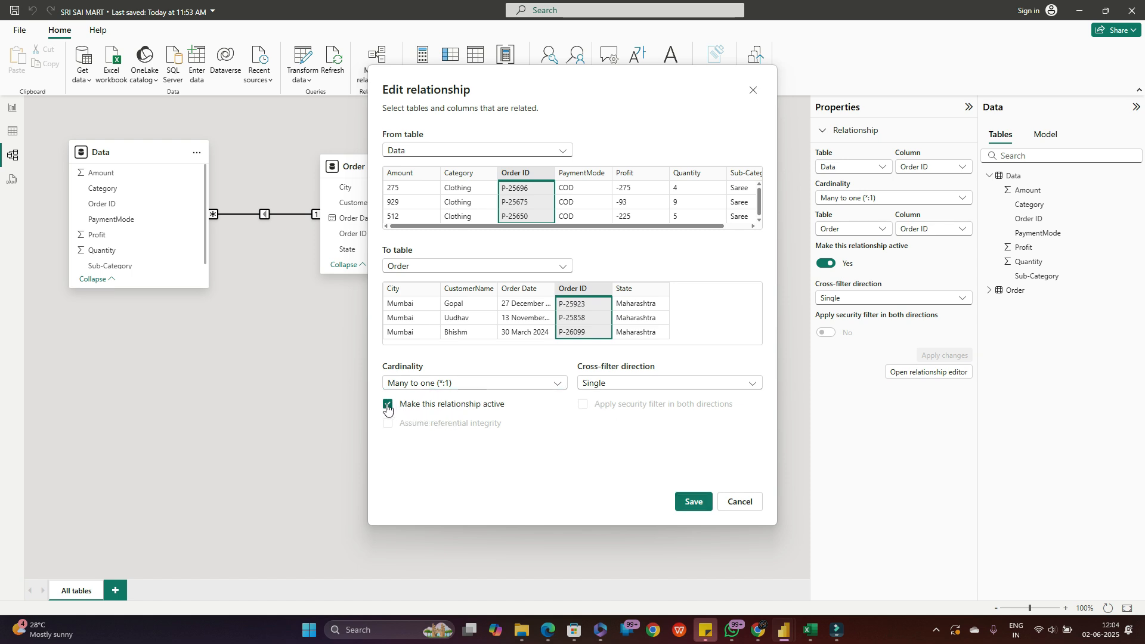
- Switch the relationship's active option off and on again, and save the relationship
{"action": "left_click", "coordinate": [387, 406]}
{"action": "left_click", "coordinate": [387, 405]}
{"action": "left_click", "coordinate": [696, 501]}
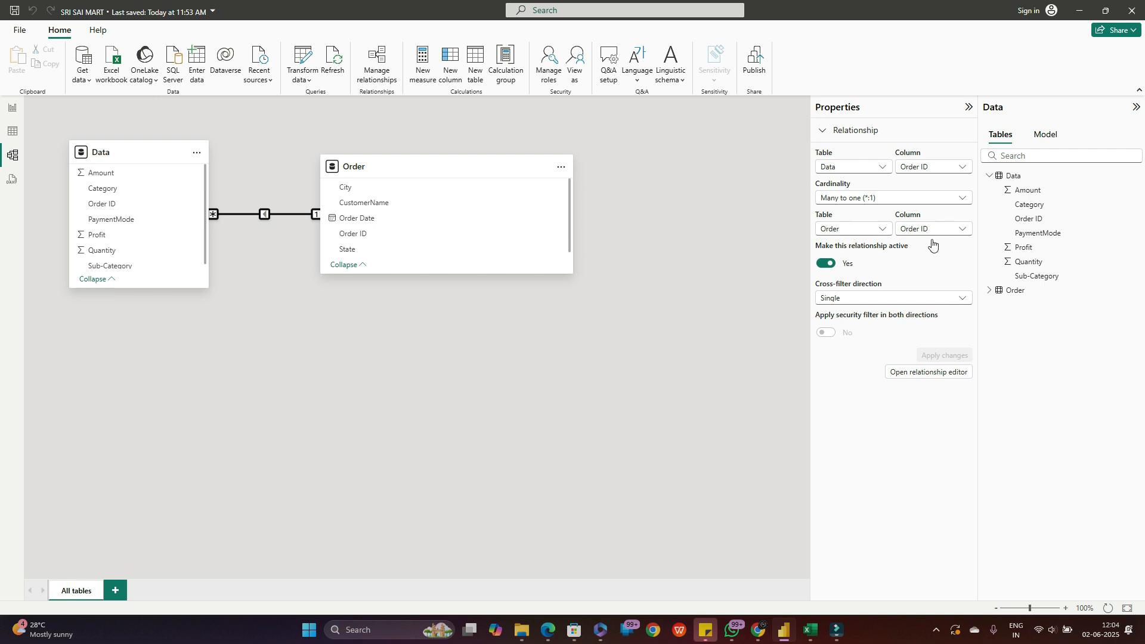
- Check the relationship's cross-filter direction options, and save the SRI SAI MART file from the report view
{"action": "left_click", "coordinate": [869, 302]}
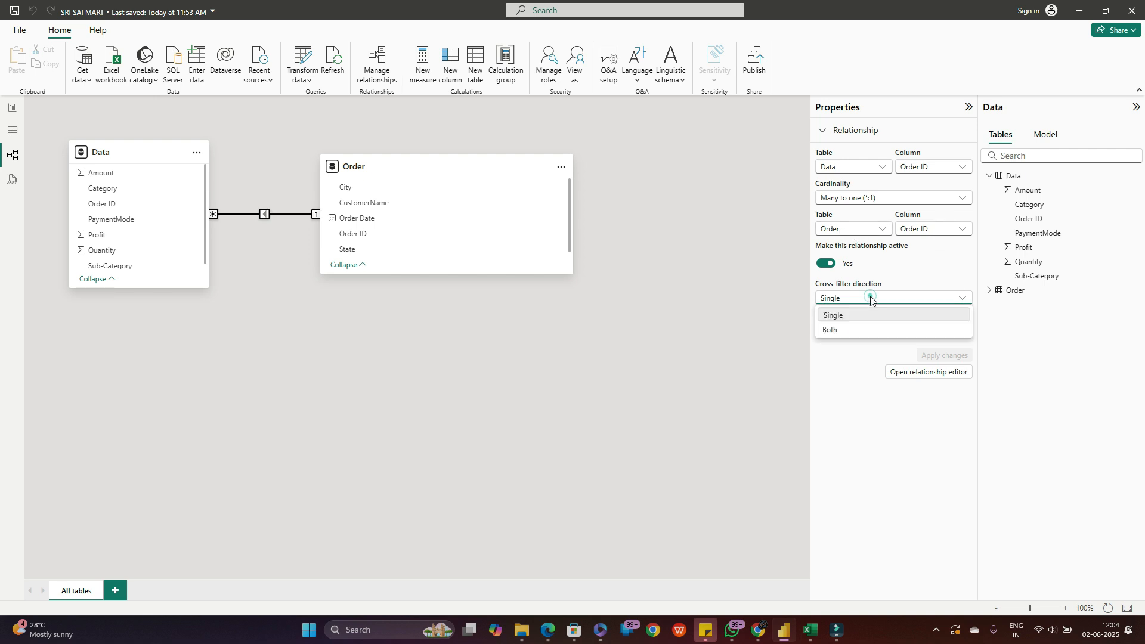
{"action": "left_click", "coordinate": [677, 343]}
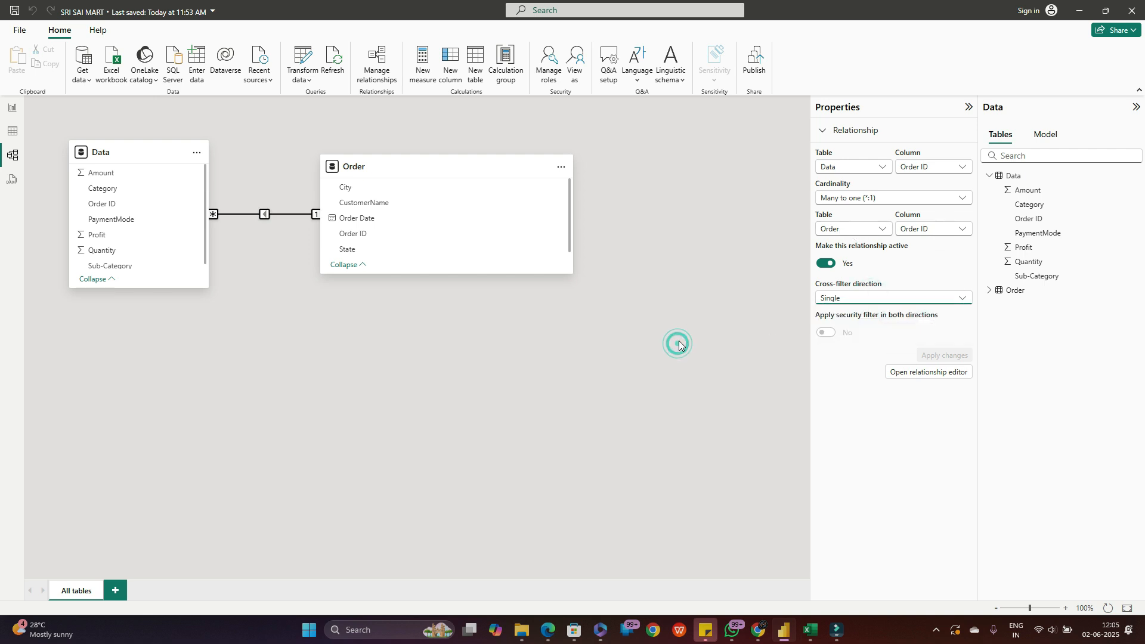
{"action": "left_click", "coordinate": [11, 113]}
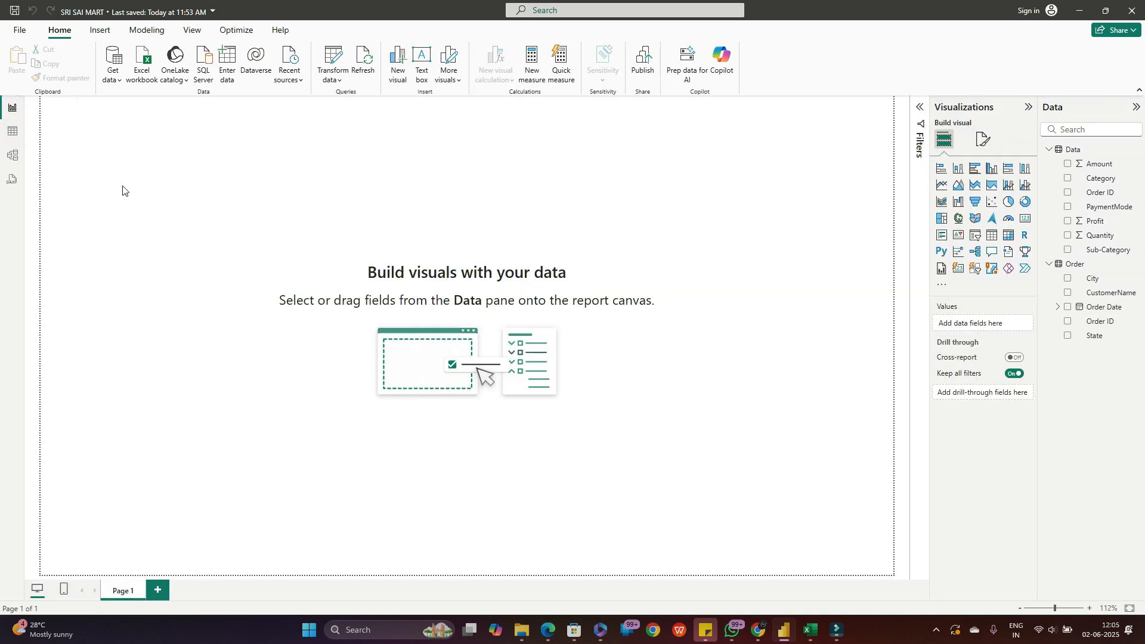
{"action": "key", "text": "ctrl+s"}
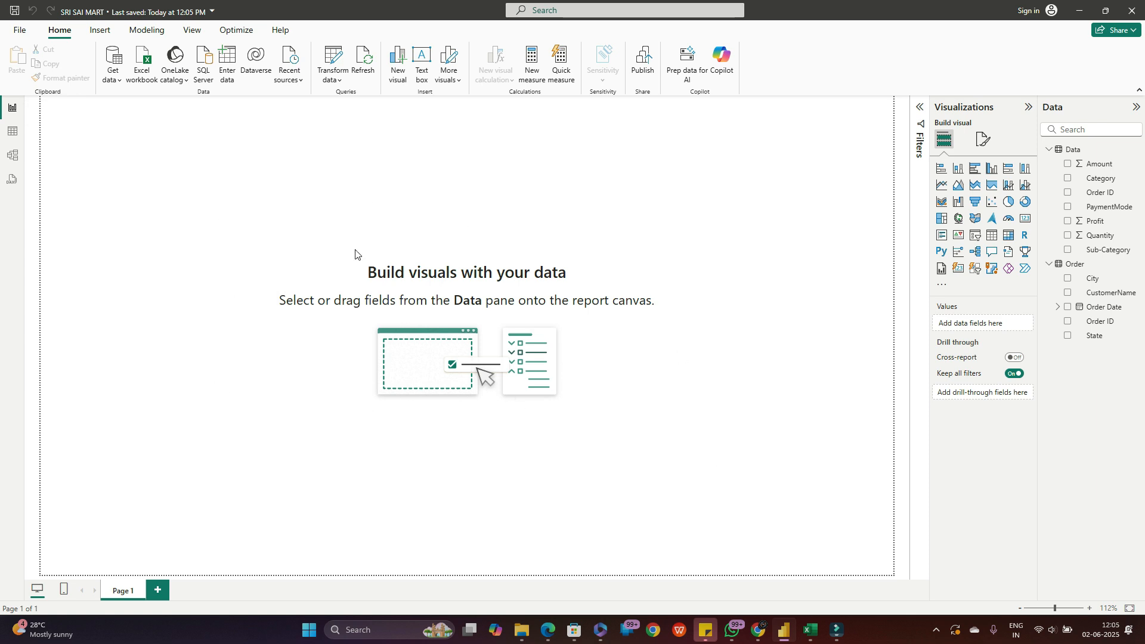
- Examine the report page's format settings, including page information, canvas settings and the available canvas types
{"action": "left_click", "coordinate": [985, 141]}
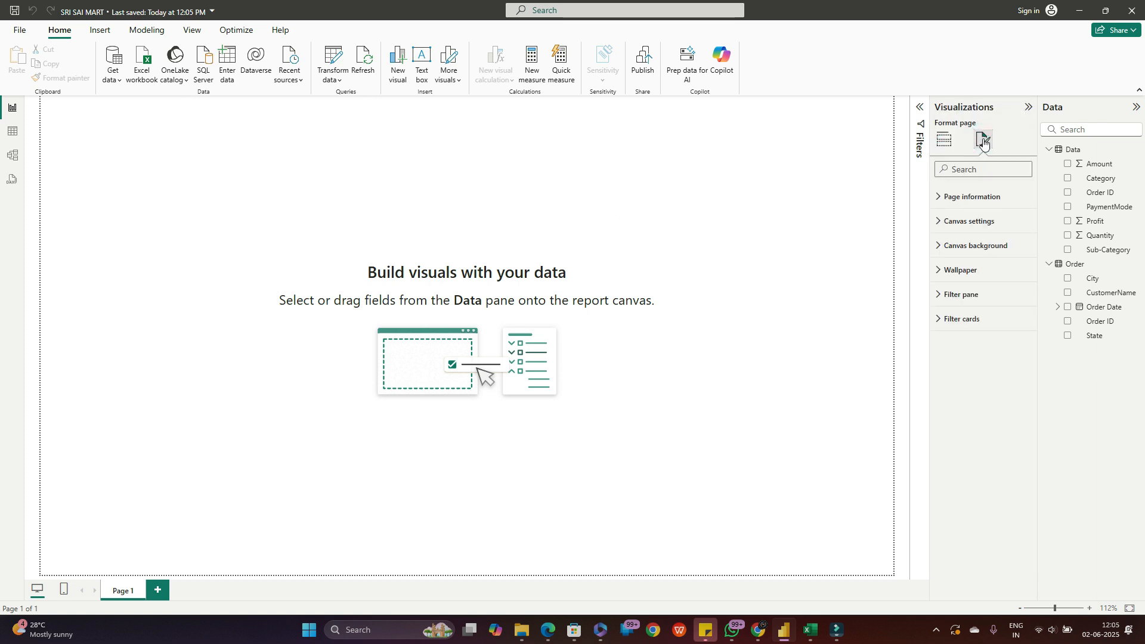
{"action": "left_click", "coordinate": [937, 246]}
{"action": "left_click", "coordinate": [938, 245]}
{"action": "left_click", "coordinate": [939, 222]}
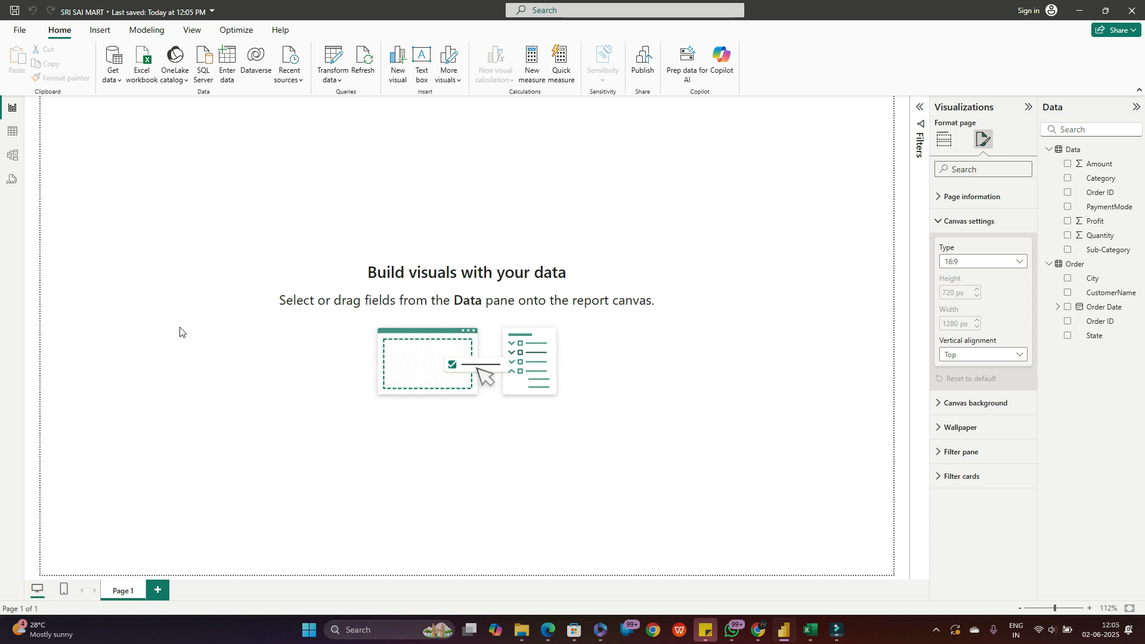
{"action": "left_click", "coordinate": [940, 197]}
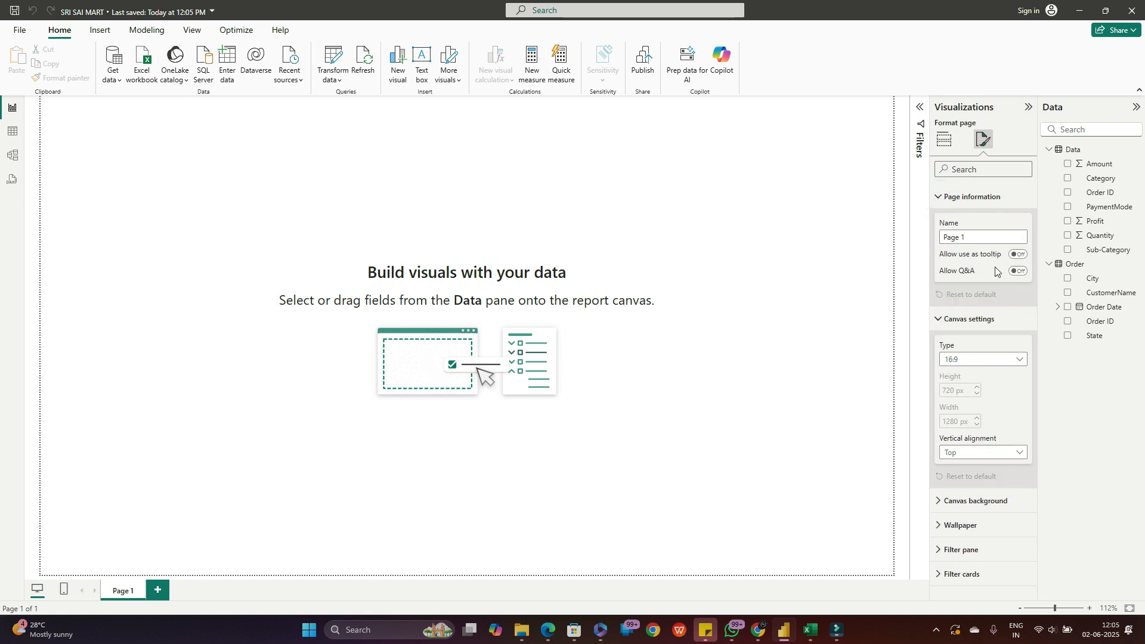
{"action": "left_click", "coordinate": [939, 196]}
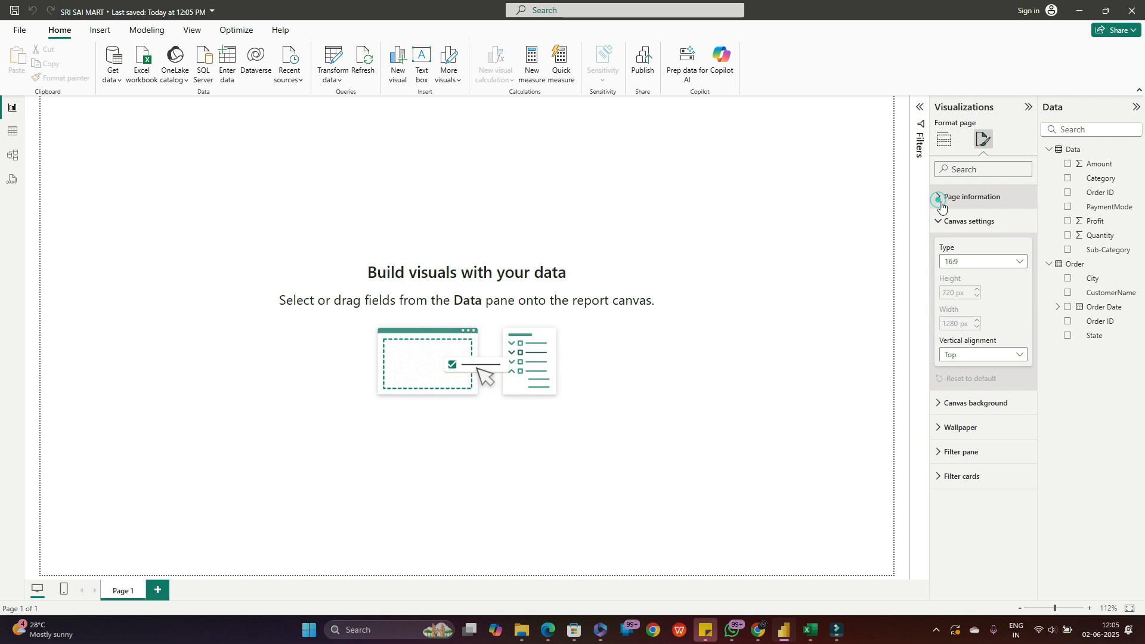
{"action": "left_click", "coordinate": [964, 263]}
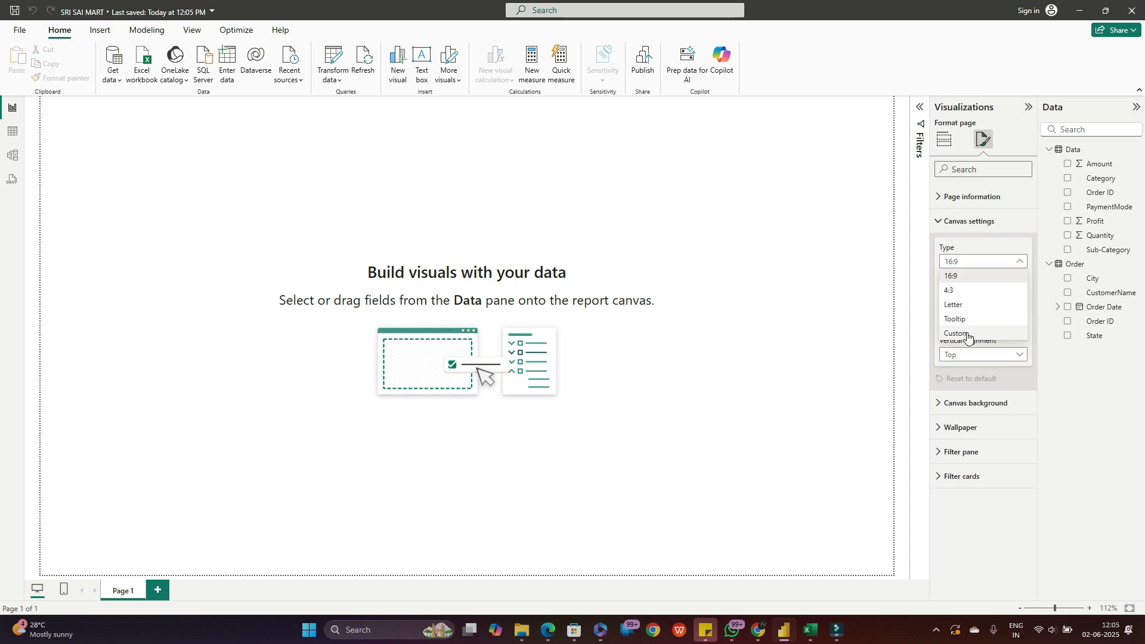
{"action": "left_click", "coordinate": [937, 223]}
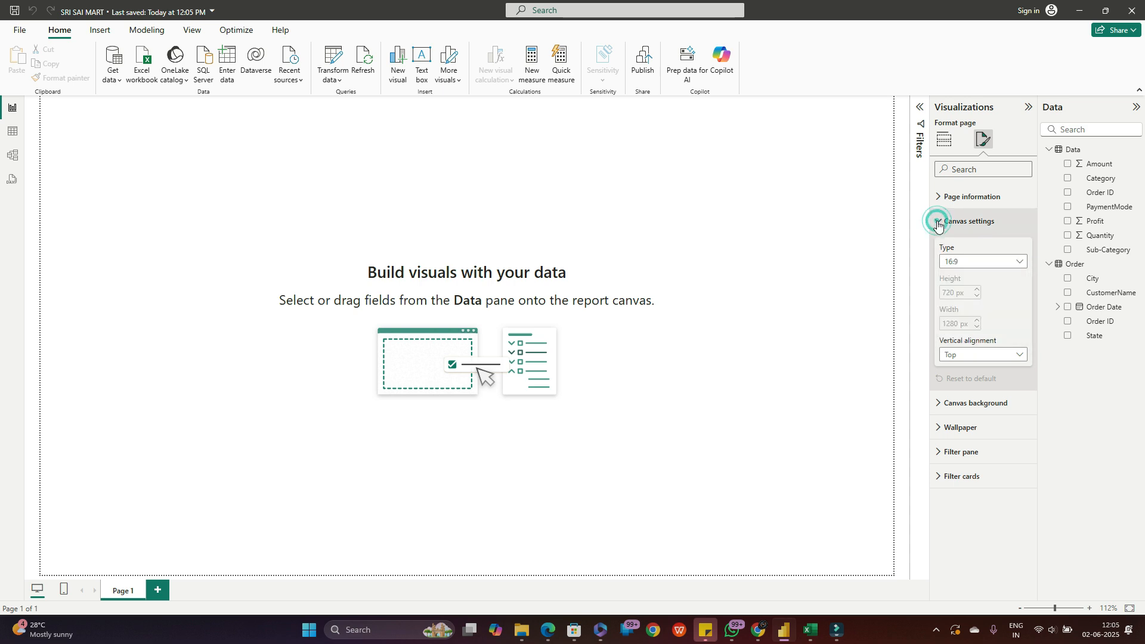
{"action": "left_click", "coordinate": [937, 223]}
- Set the canvas background to the bright blue theme colour, trying 10% transparency before setting it to 94%
{"action": "left_click", "coordinate": [941, 249]}
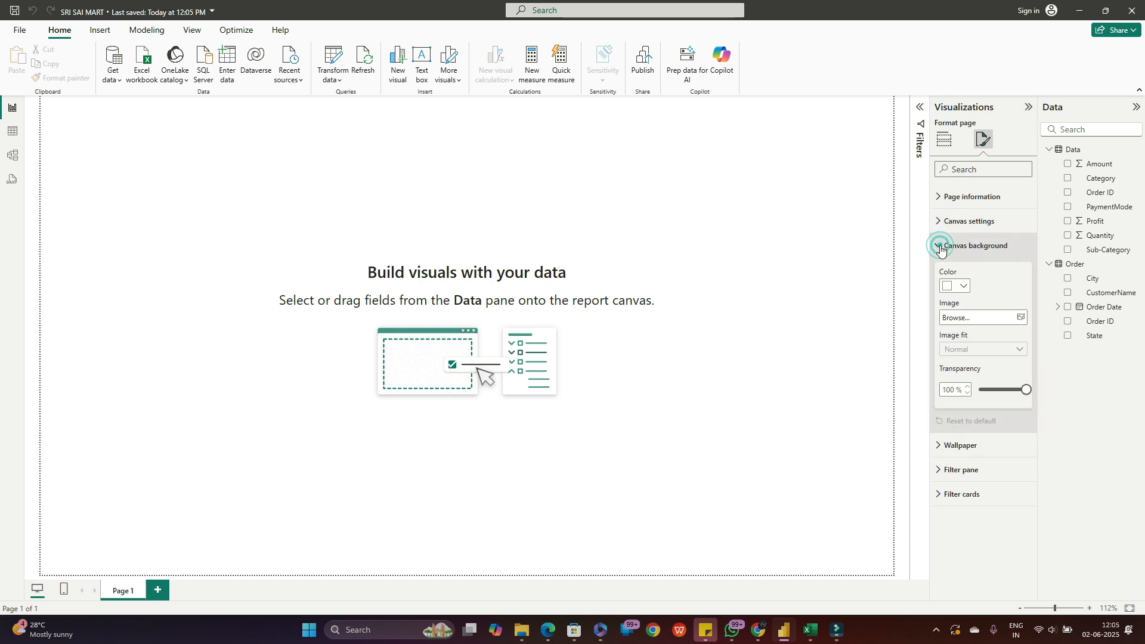
{"action": "left_click", "coordinate": [960, 285]}
{"action": "left_click", "coordinate": [988, 328]}
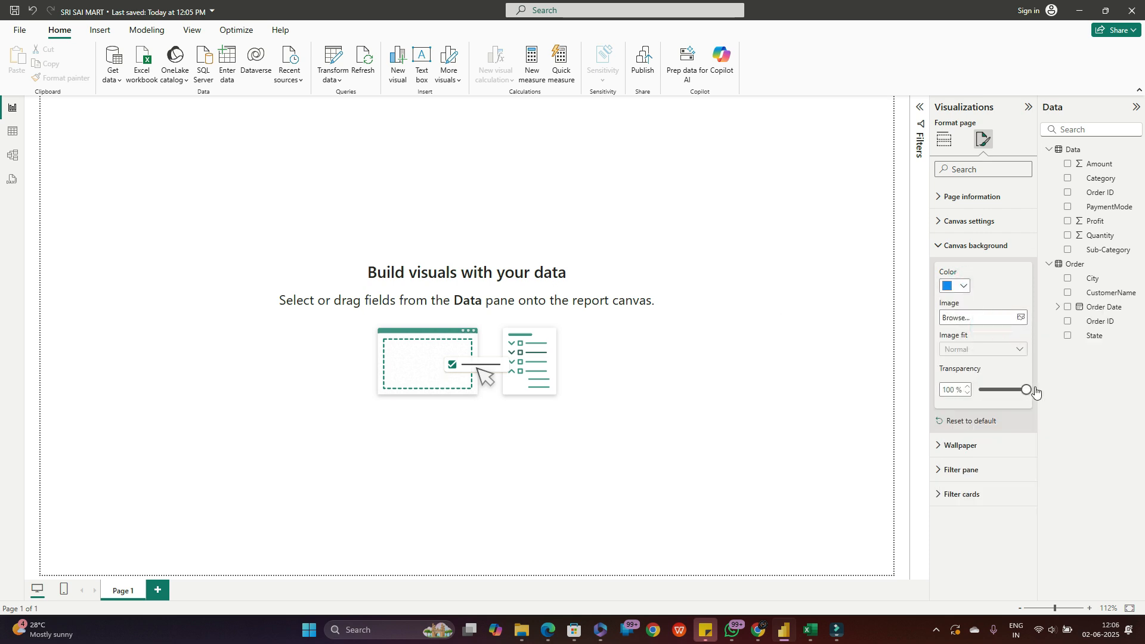
{"action": "left_click_drag", "start_coordinate": [1024, 389], "coordinate": [983, 393]}
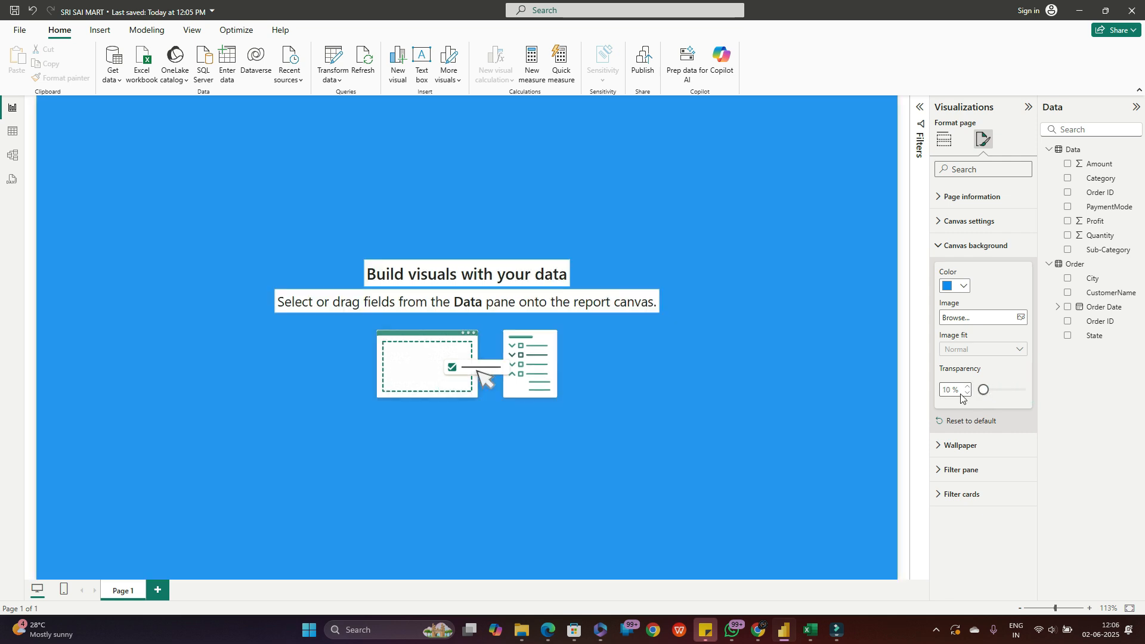
{"action": "left_click_drag", "start_coordinate": [984, 390], "coordinate": [1022, 391]}
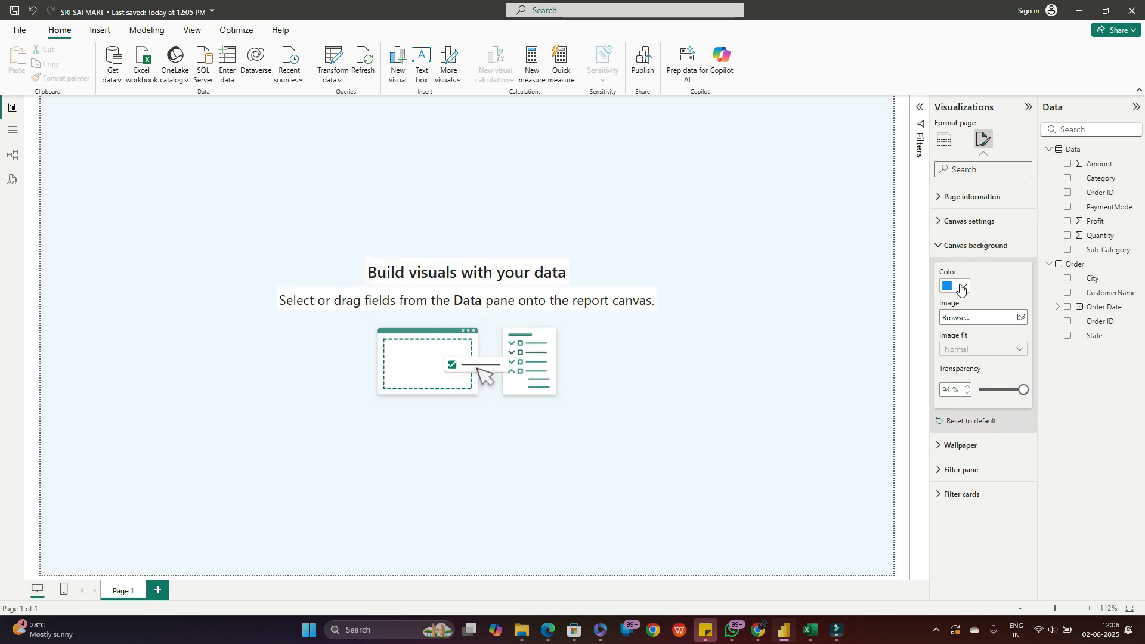
- Set the canvas background colour to white and check the file browser for a background image
{"action": "left_click", "coordinate": [961, 288]}
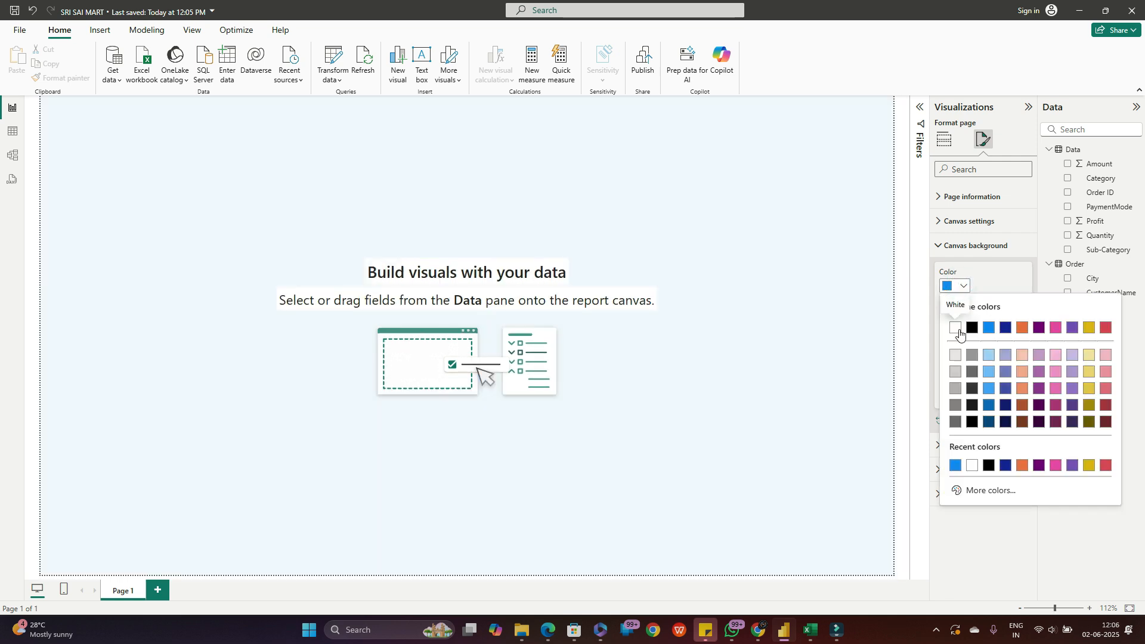
{"action": "left_click", "coordinate": [957, 327]}
{"action": "left_click", "coordinate": [964, 317]}
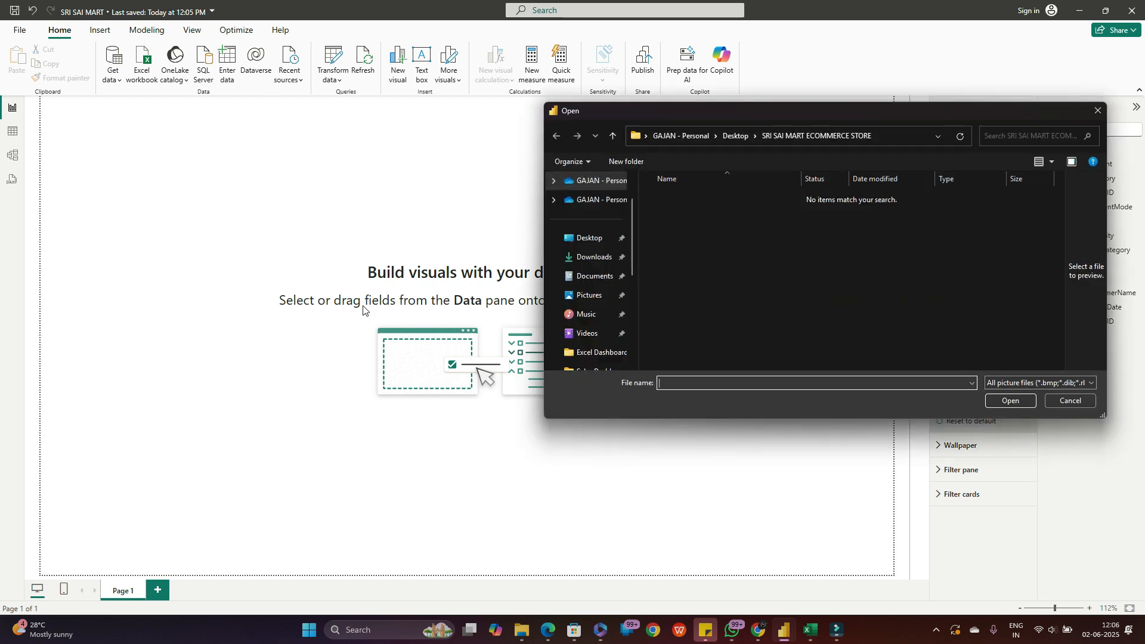
{"action": "left_click", "coordinate": [1099, 112]}
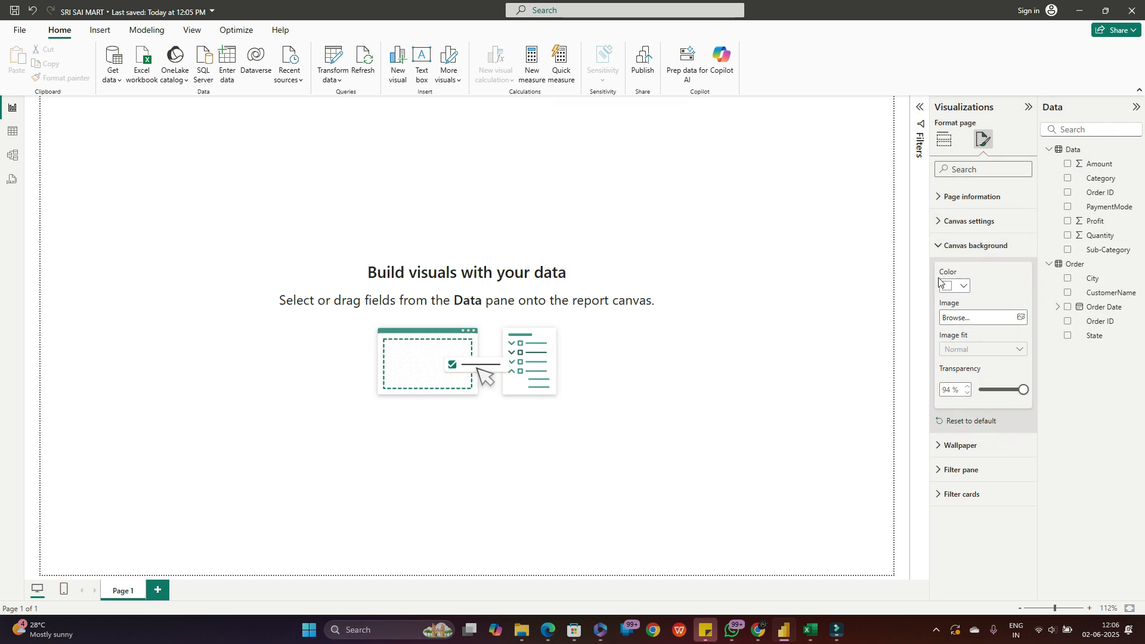
- Examine the report page's wallpaper settings with its image browser, and the filter pane and filter card settings
{"action": "left_click", "coordinate": [939, 245]}
{"action": "left_click", "coordinate": [939, 270]}
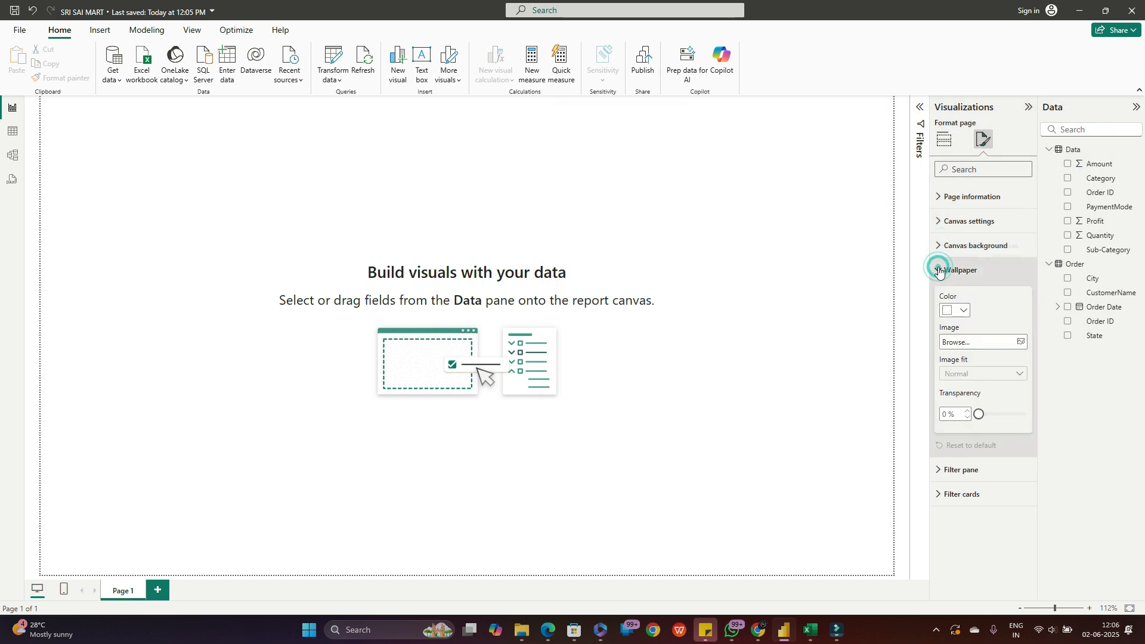
{"action": "left_click", "coordinate": [983, 342]}
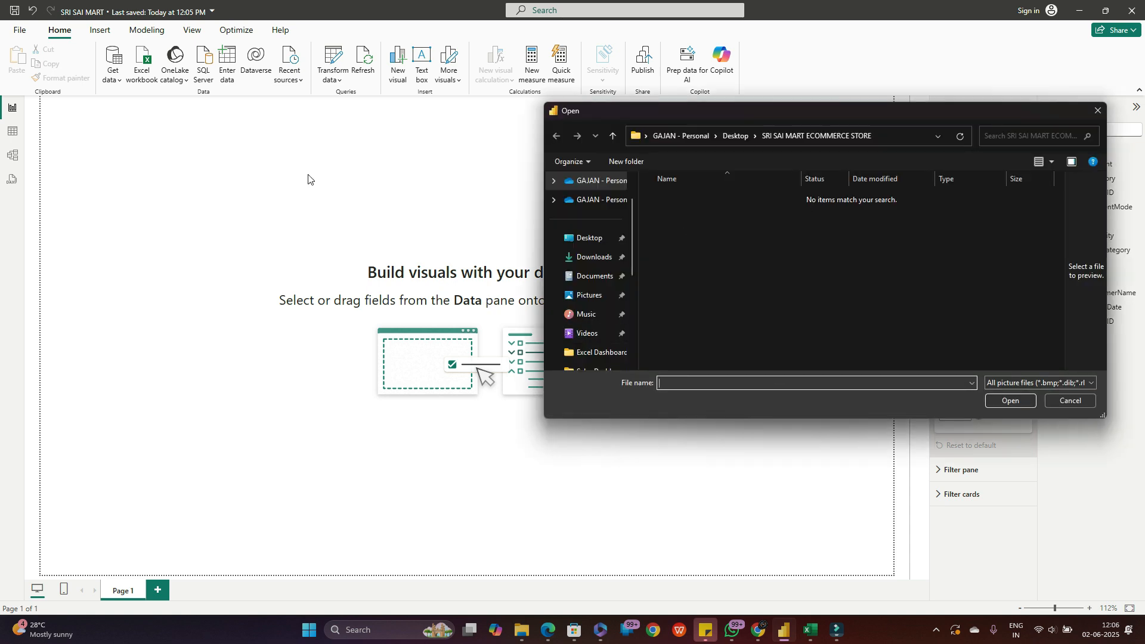
{"action": "left_click", "coordinate": [1097, 112]}
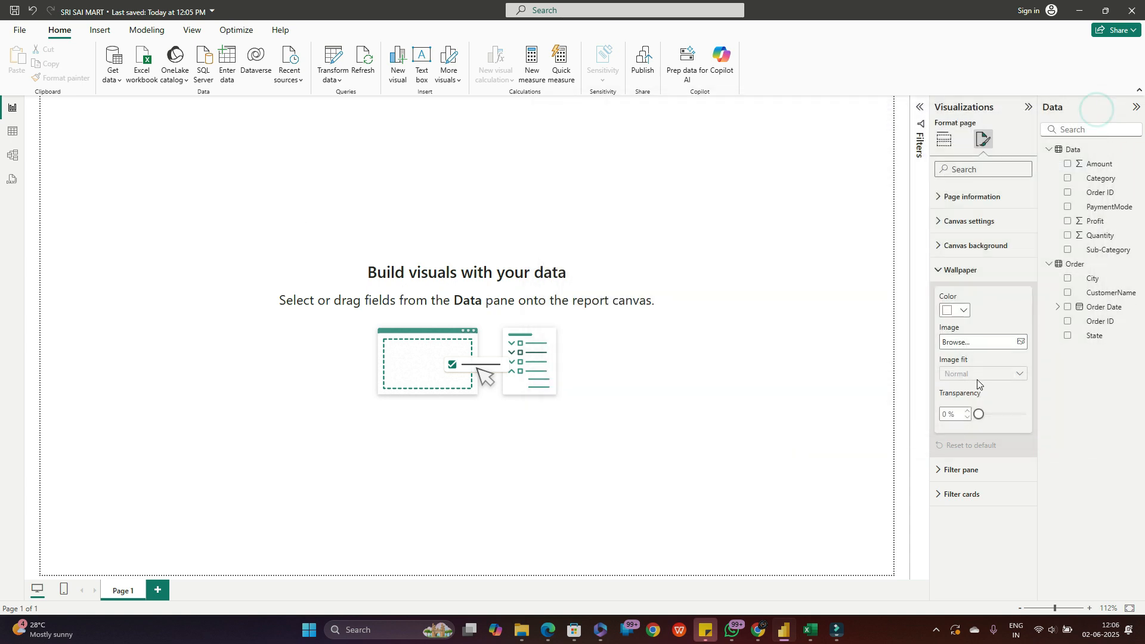
{"action": "left_click", "coordinate": [991, 342]}
{"action": "left_click", "coordinate": [1096, 111]}
{"action": "left_click", "coordinate": [939, 270]}
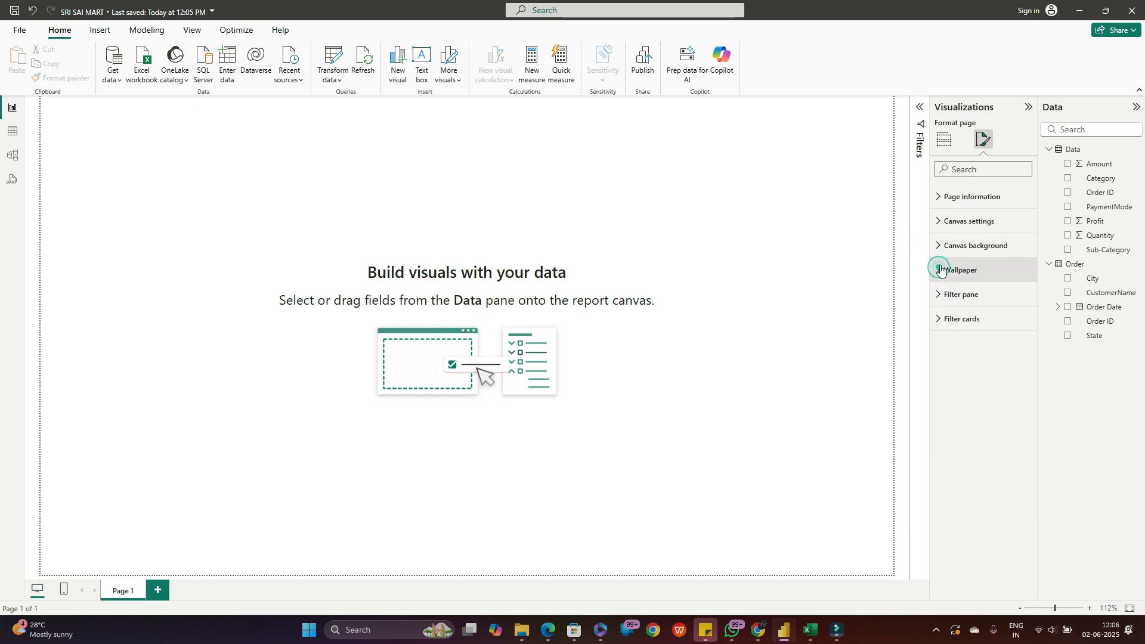
{"action": "left_click", "coordinate": [940, 294]}
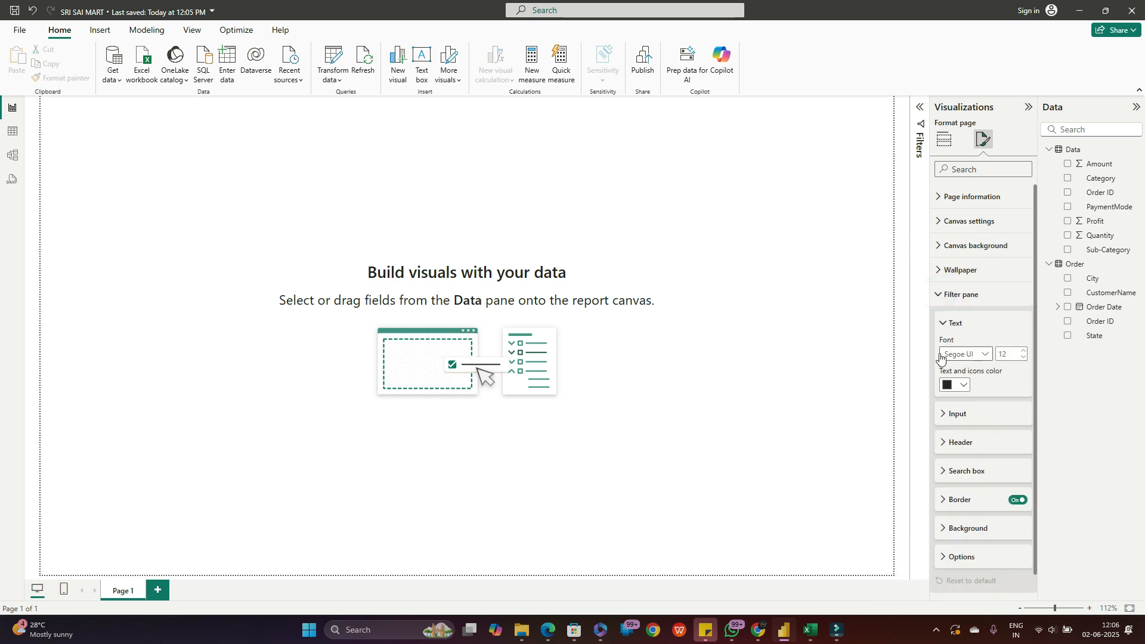
{"action": "left_click", "coordinate": [939, 294]}
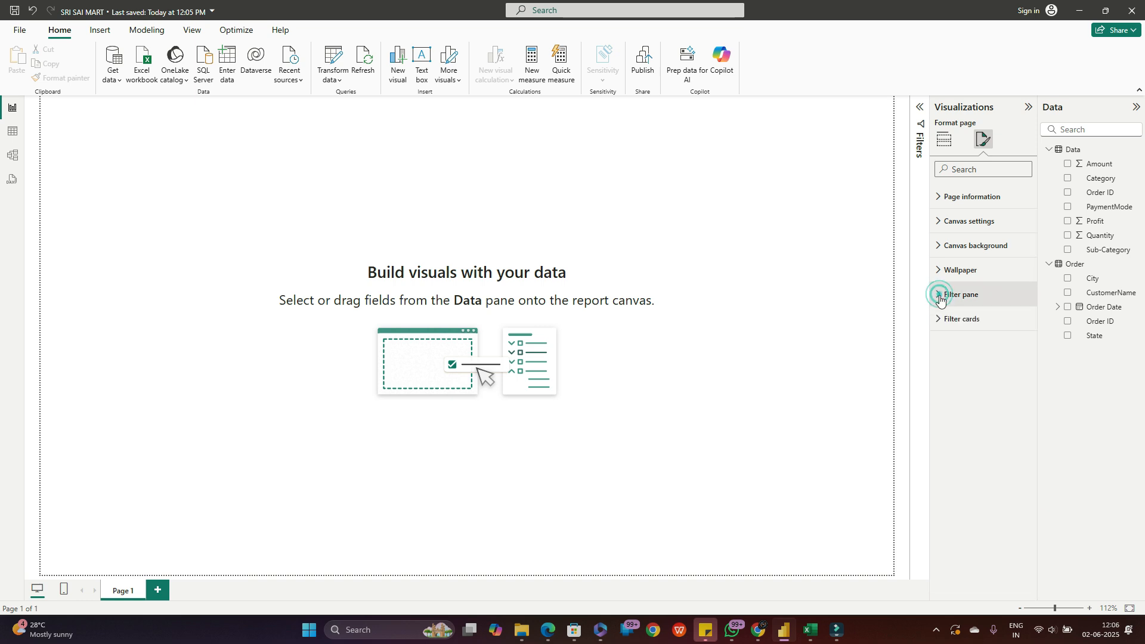
{"action": "left_click", "coordinate": [937, 319]}
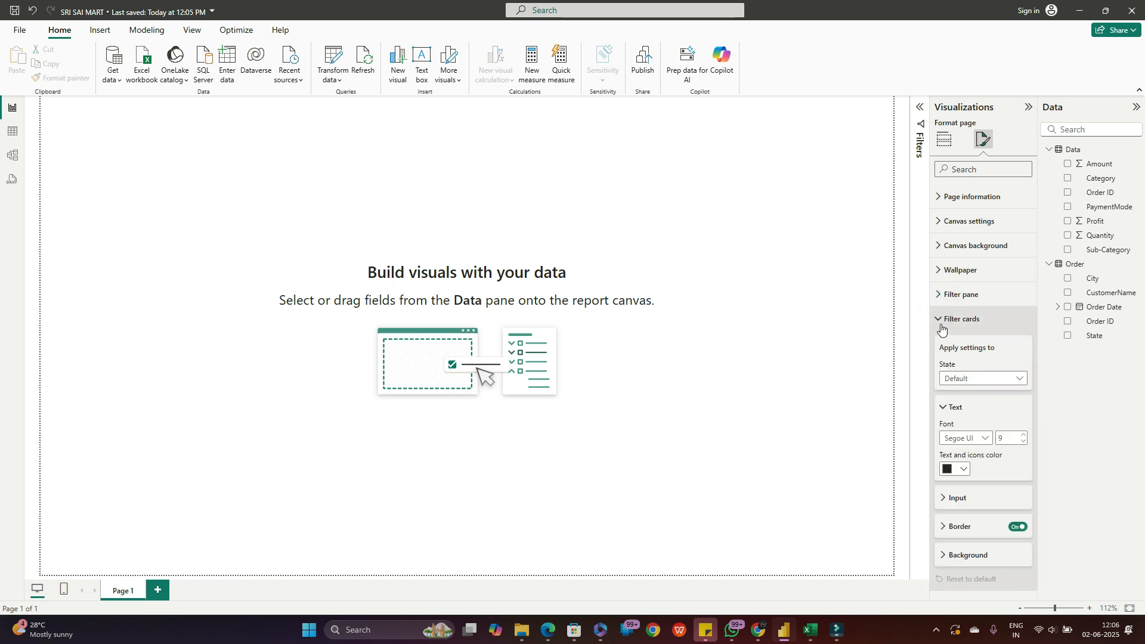
{"action": "left_click", "coordinate": [942, 320]}
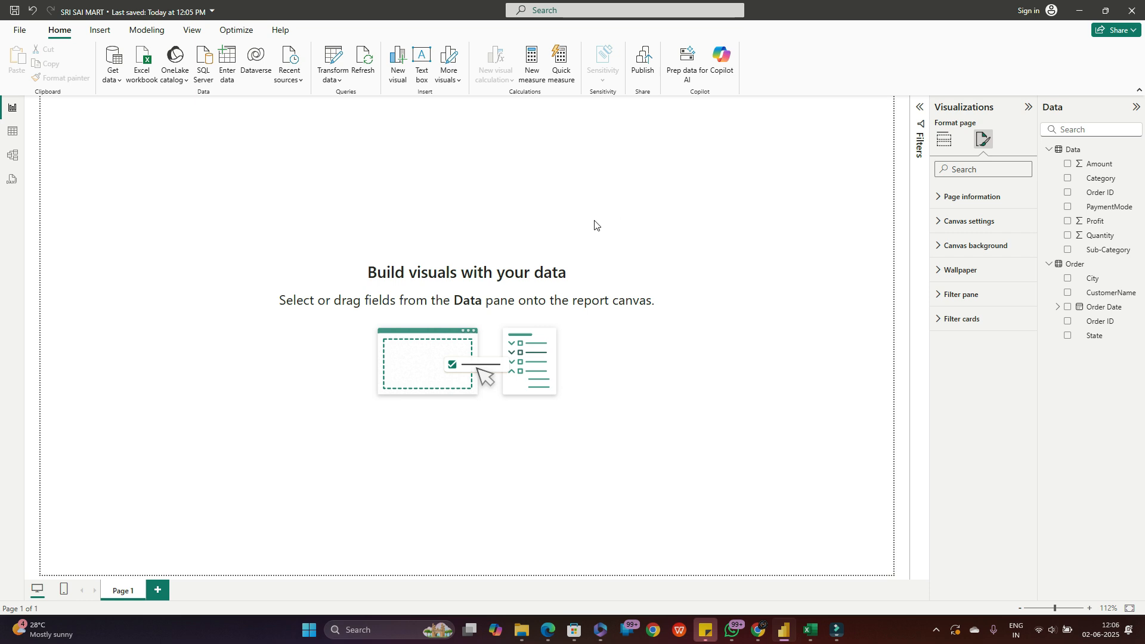
- Set the canvas background to the custom purple #5D097B with 13% transparency
{"action": "left_click", "coordinate": [938, 245]}
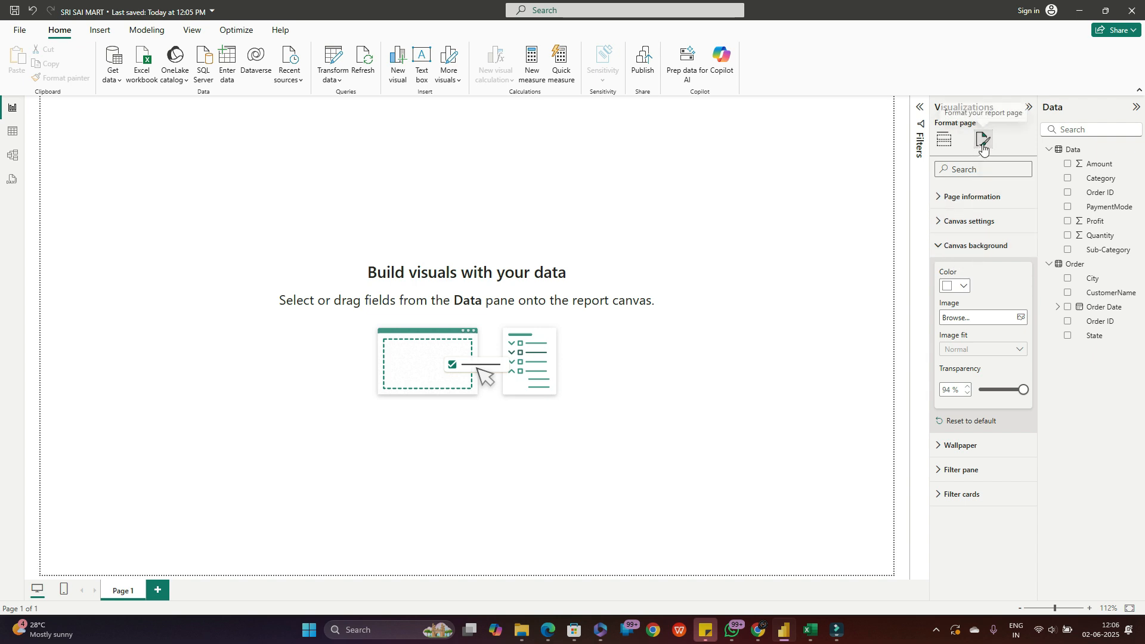
{"action": "left_click", "coordinate": [964, 286]}
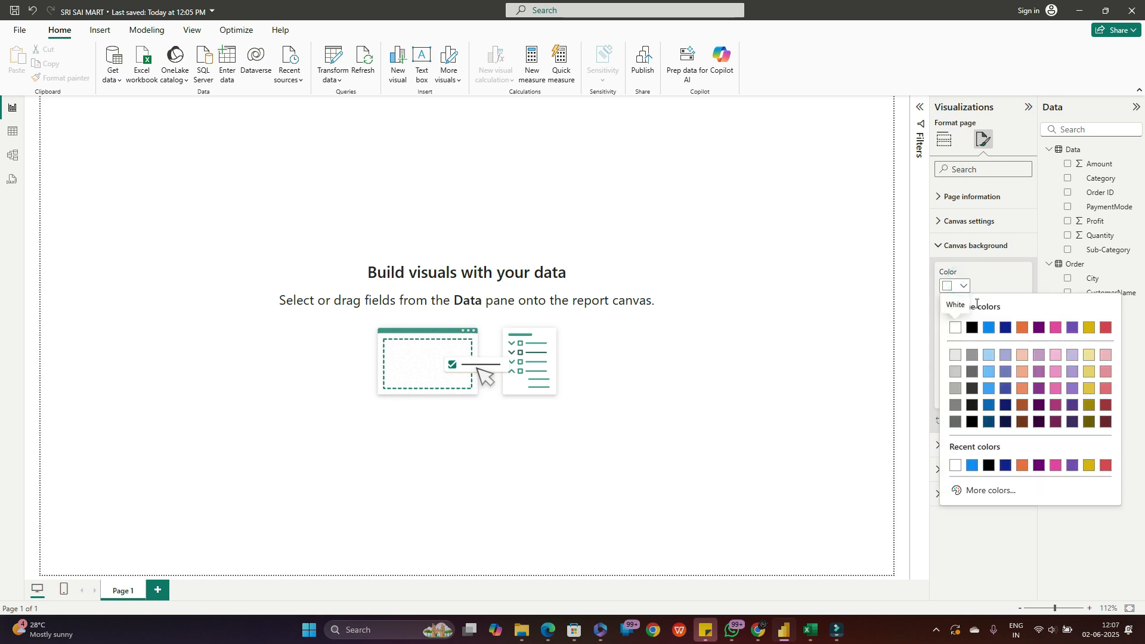
{"action": "left_click", "coordinate": [990, 490]}
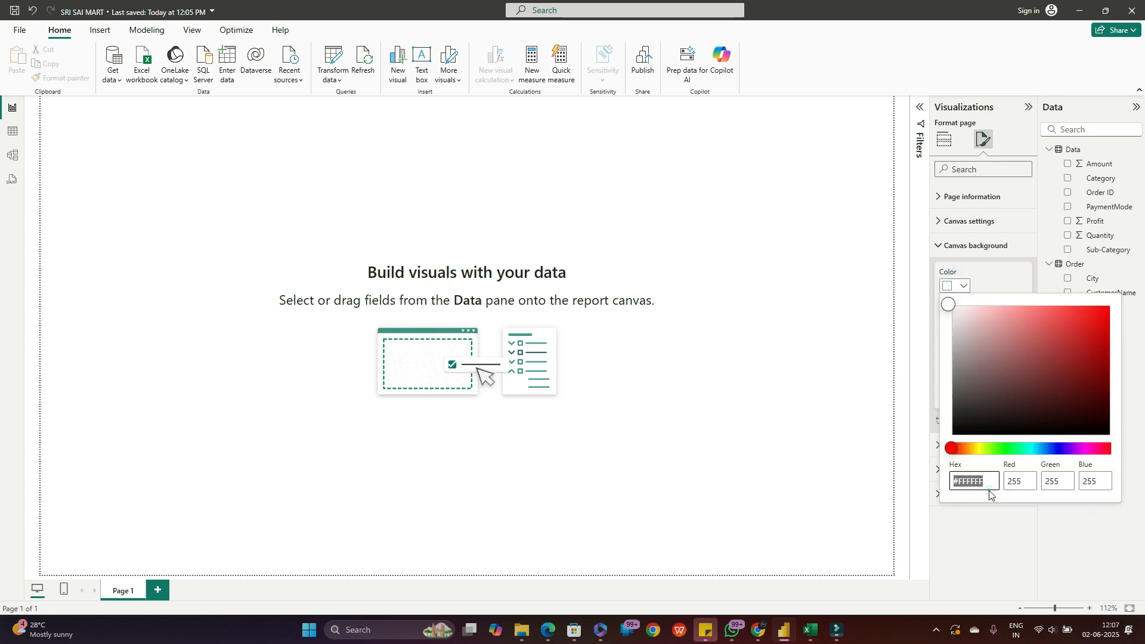
{"action": "left_click", "coordinate": [1075, 447]}
{"action": "left_click", "coordinate": [1094, 370]}
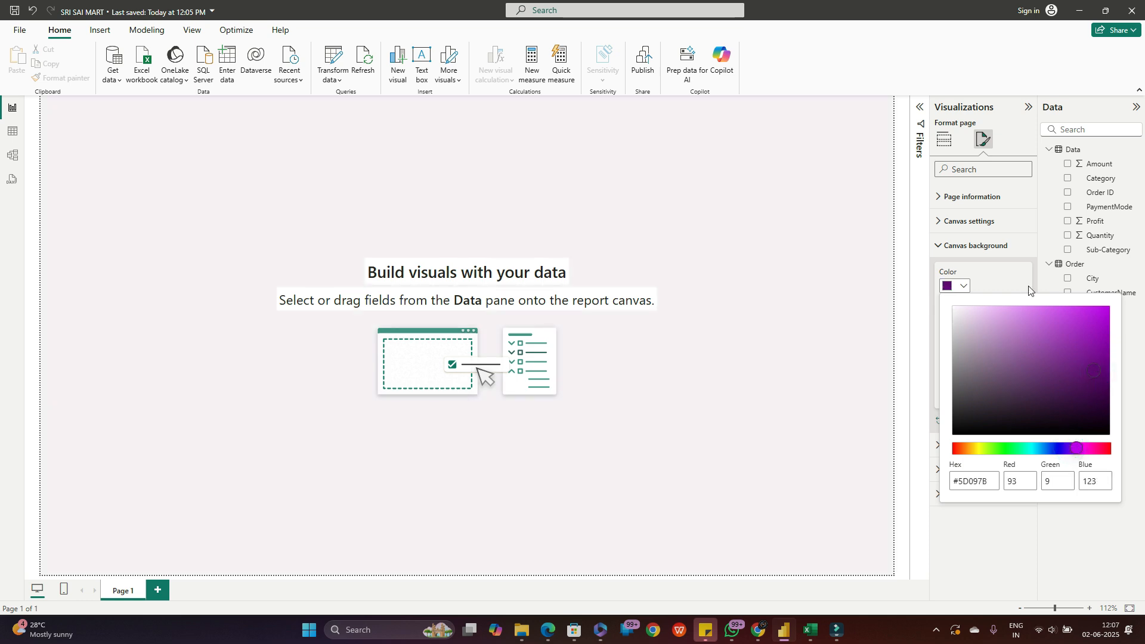
{"action": "left_click", "coordinate": [1045, 239]}
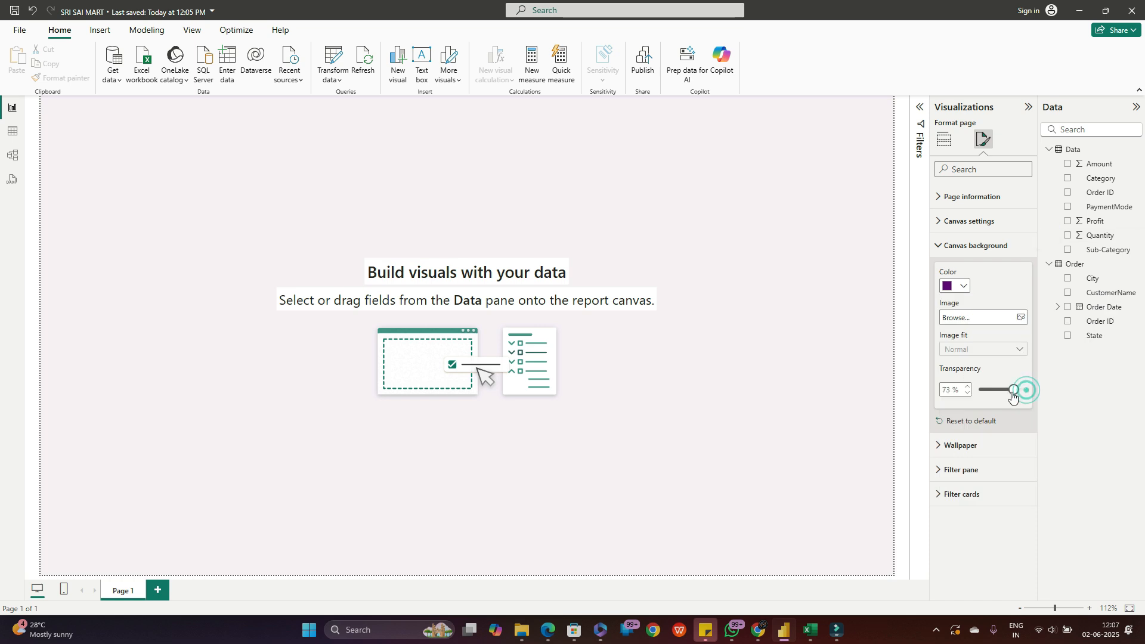
{"action": "left_click_drag", "start_coordinate": [1023, 389], "coordinate": [985, 395]}
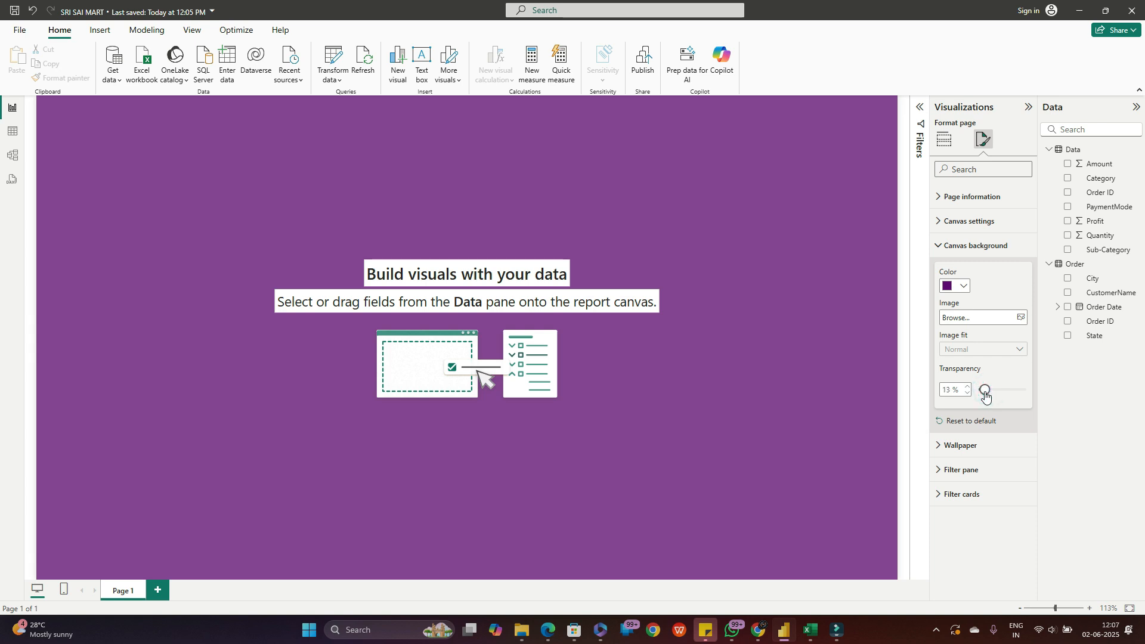
- Try a light purple for the canvas background, settle on dark purple #44035B, and lower the transparency slightly
{"action": "left_click", "coordinate": [963, 286]}
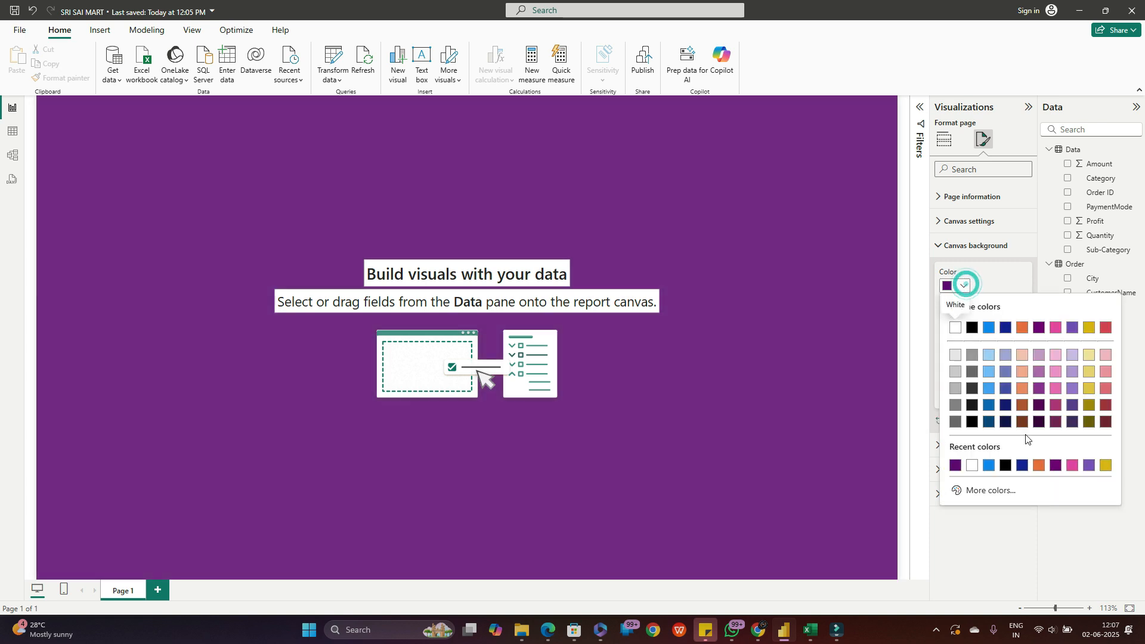
{"action": "left_click", "coordinate": [992, 484]}
{"action": "left_click", "coordinate": [1092, 387]}
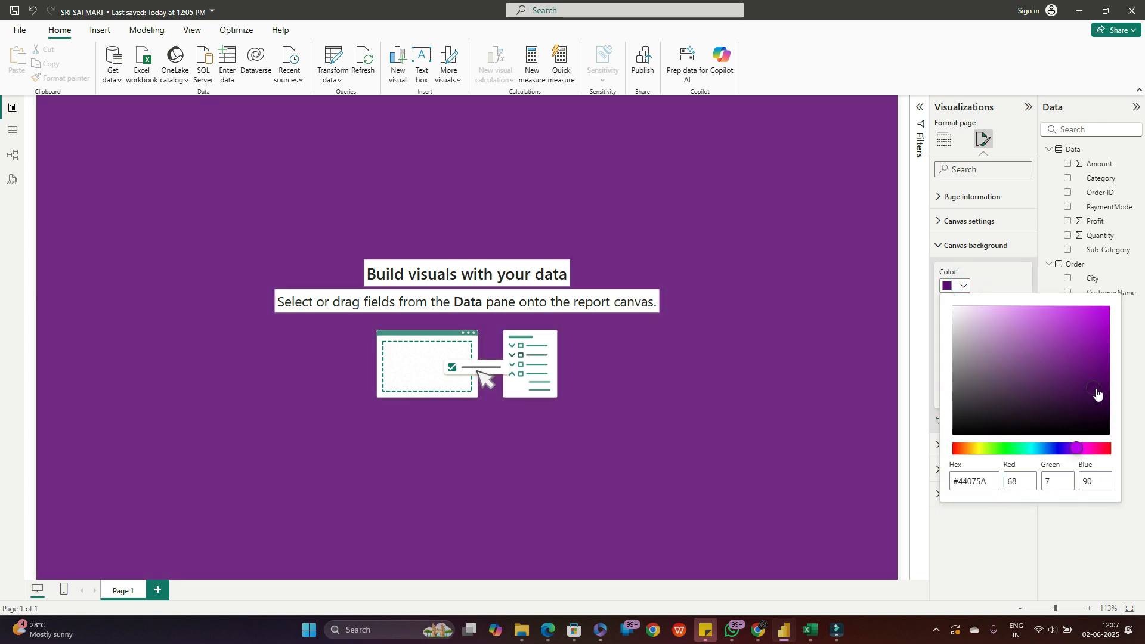
{"action": "left_click_drag", "start_coordinate": [1100, 408], "coordinate": [994, 345]}
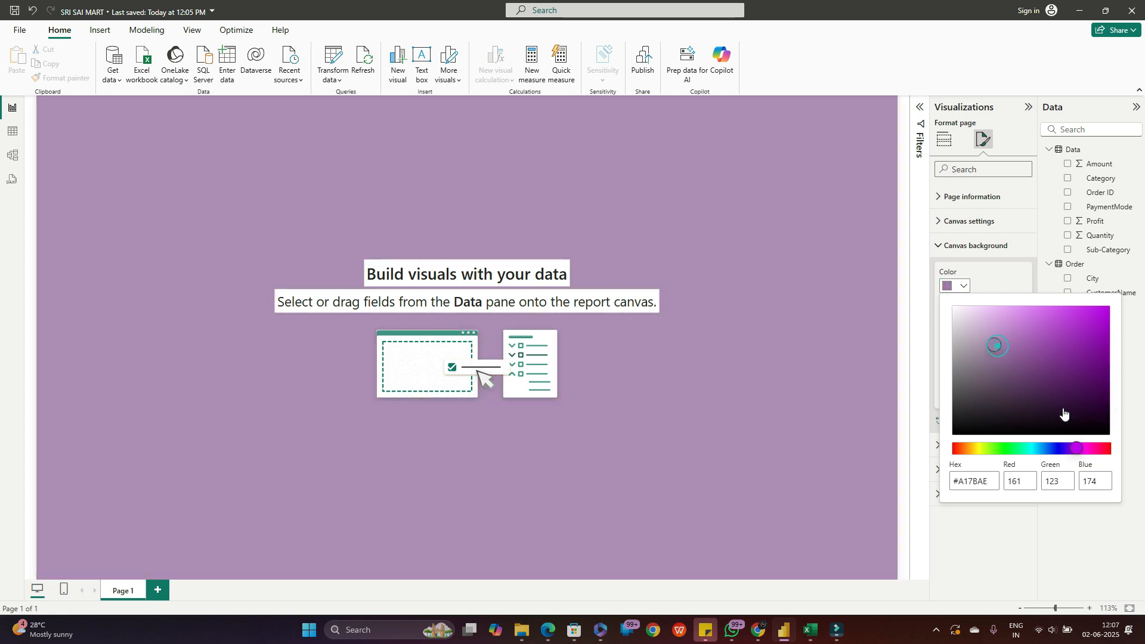
{"action": "left_click", "coordinate": [1098, 403]}
{"action": "mouse_move", "coordinate": [1100, 388]}
{"action": "left_mouse_down"}
{"action": "mouse_move", "coordinate": [1108, 417]}
{"action": "mouse_move", "coordinate": [1103, 391]}
{"action": "left_mouse_up"}
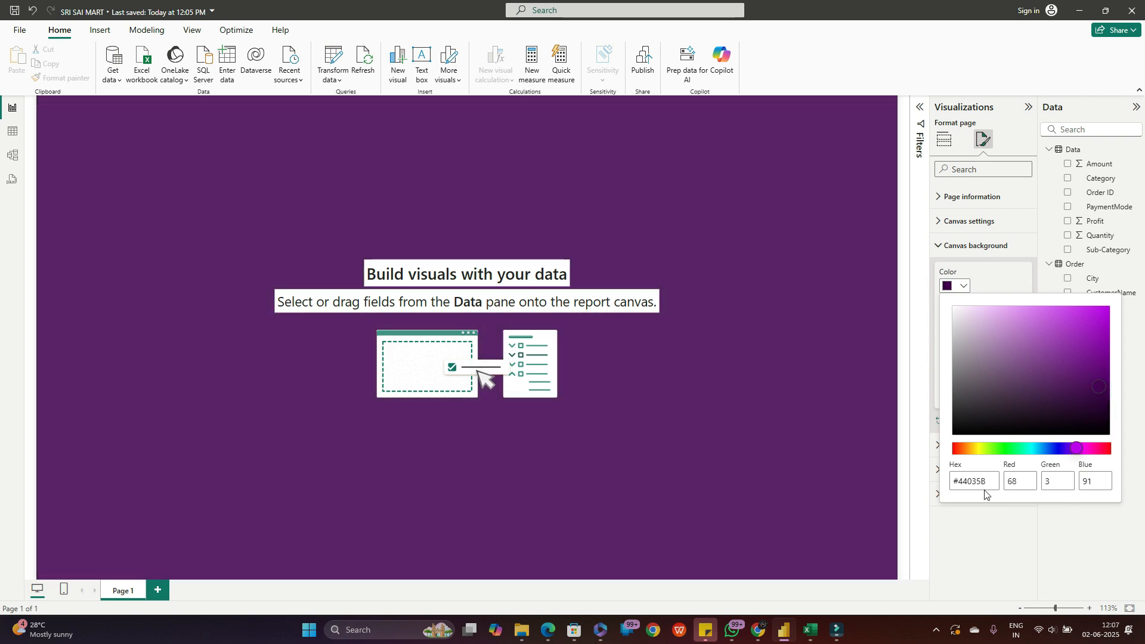
{"action": "left_click", "coordinate": [1000, 523]}
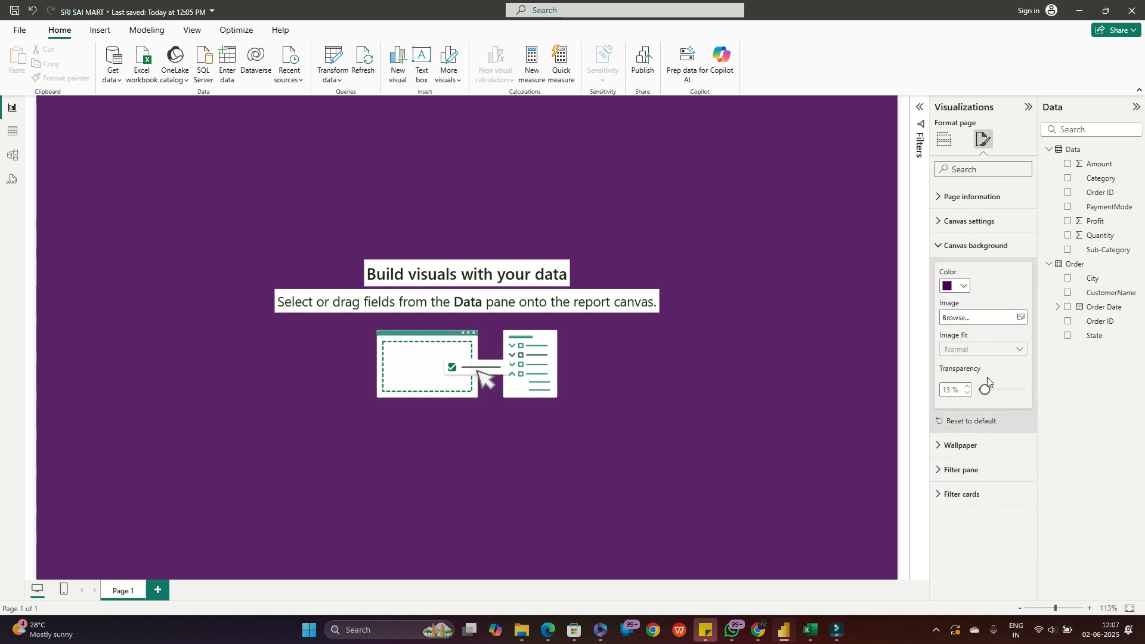
{"action": "left_click_drag", "start_coordinate": [984, 391], "coordinate": [983, 390]}
{"action": "left_click", "coordinate": [765, 391]}
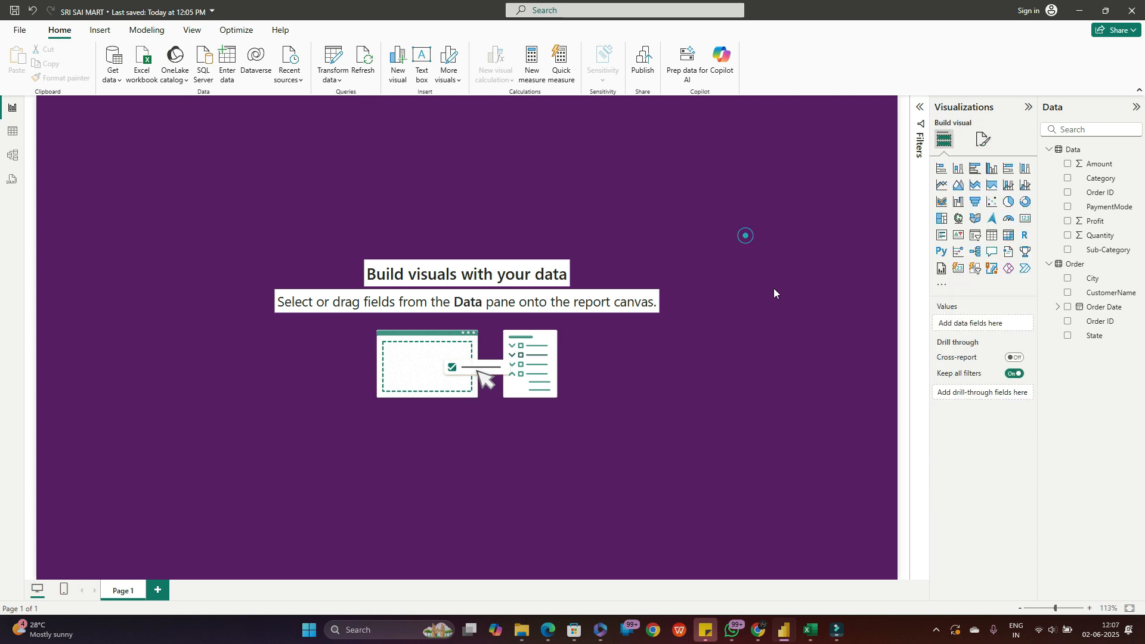
{"action": "left_click", "coordinate": [1027, 107]}
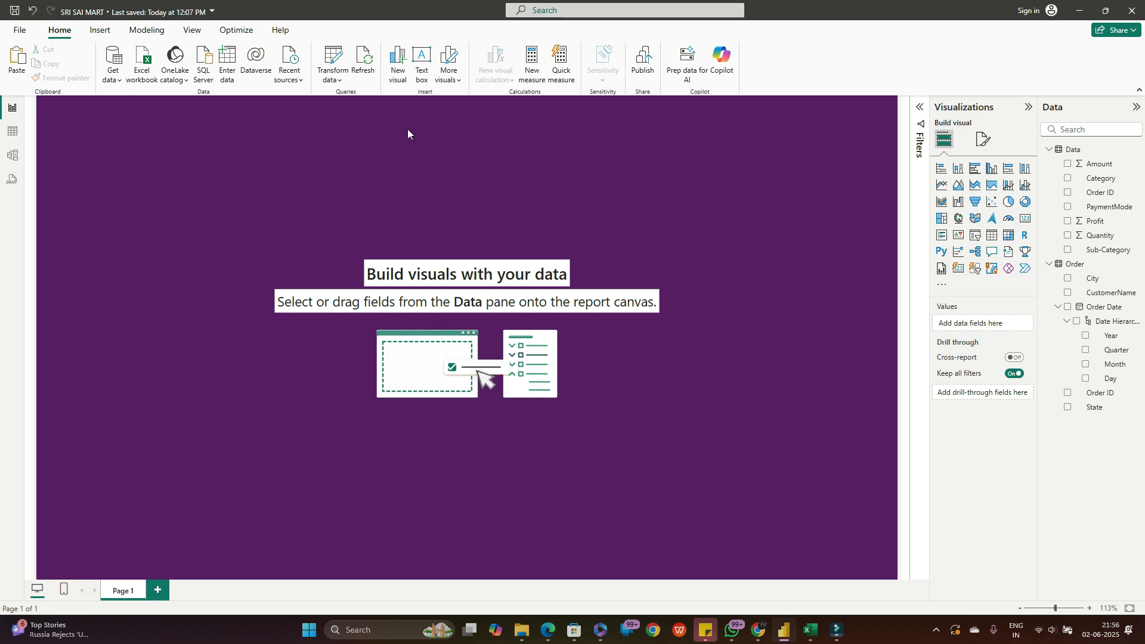
- Add a text box to the report page containing the title "SRI SAI MART E-COMMERCE SALES DASHBOARD"
{"action": "left_click", "coordinate": [421, 73]}
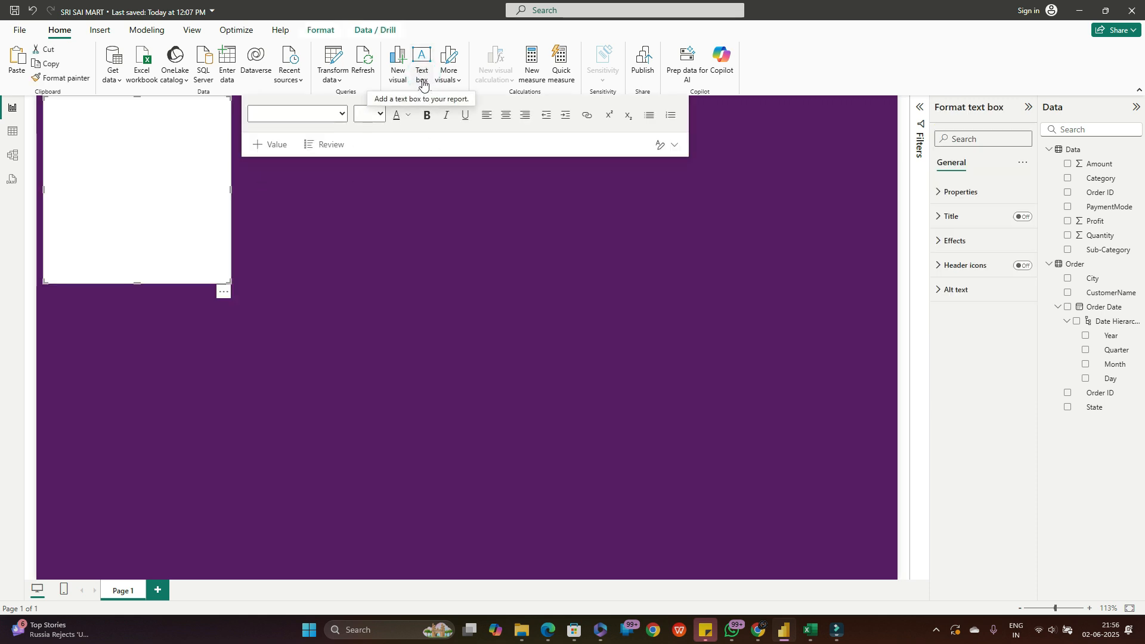
{"action": "left_click", "coordinate": [122, 167]}
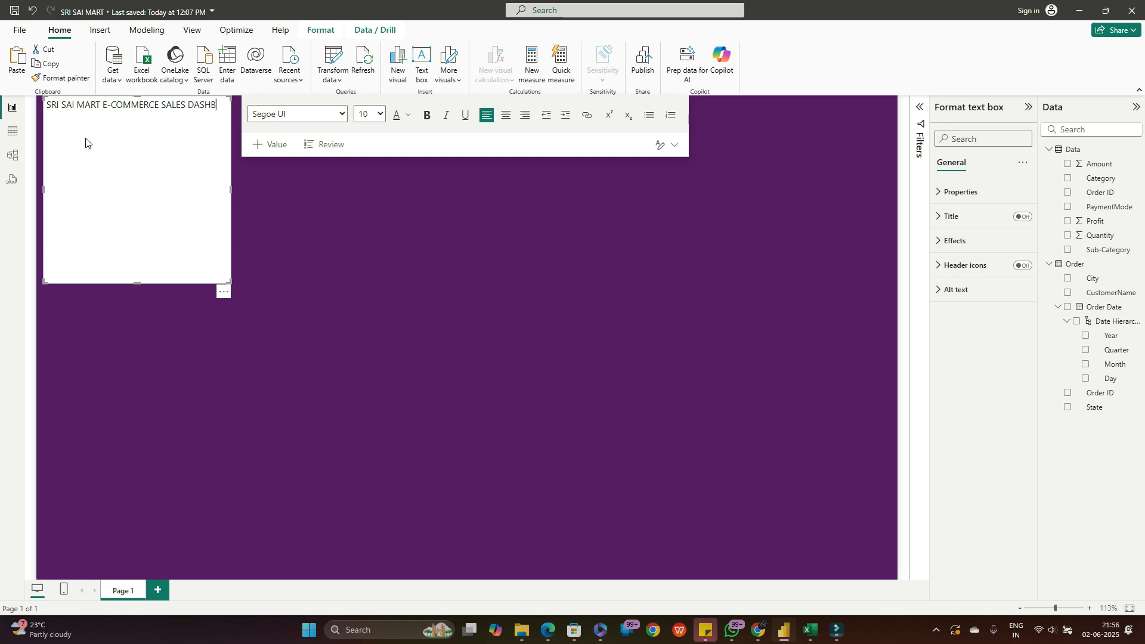
{"action": "type", "text": "ARD"}
{"action": "left_click", "coordinate": [93, 119]}
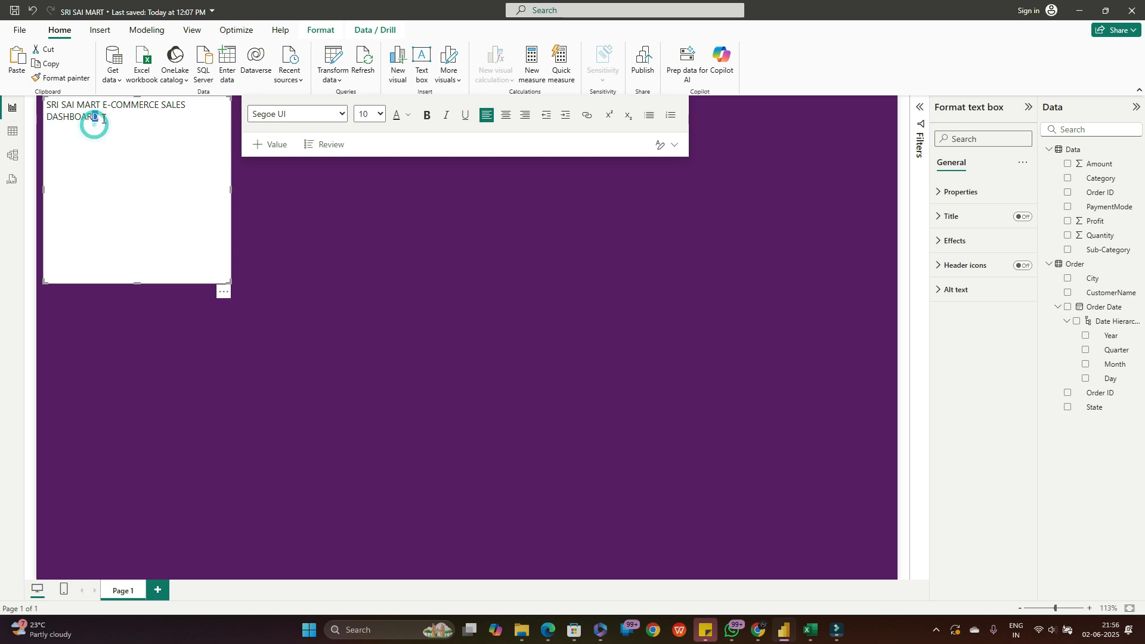
- Make the dashboard title bold, size 20 and centred, and resize its text box to fit a single line
{"action": "triple_click", "coordinate": [107, 115]}
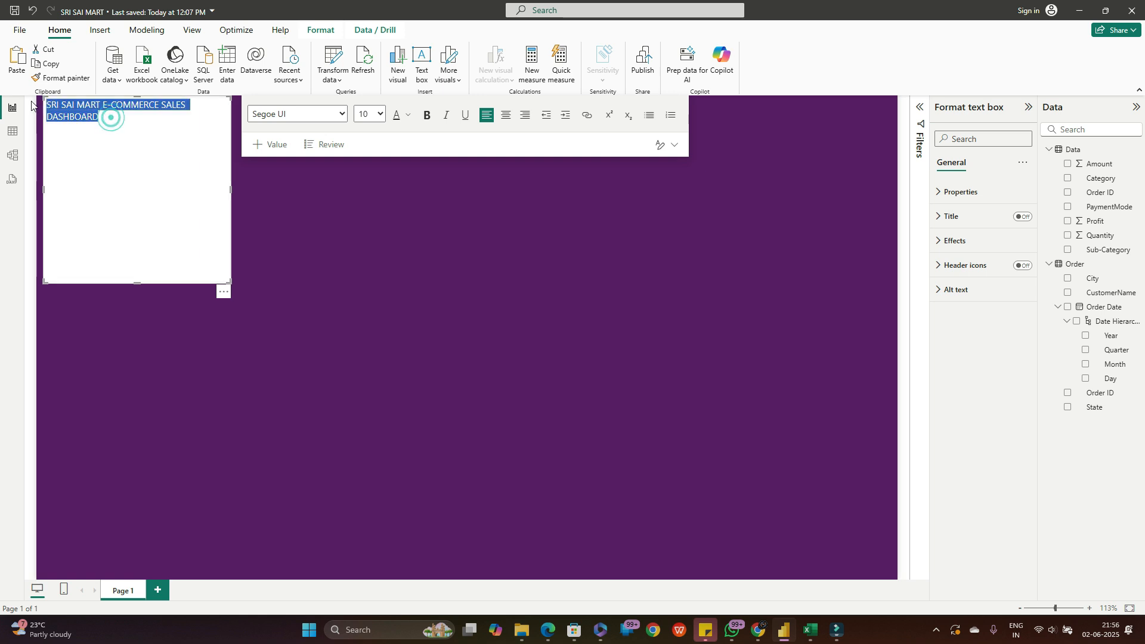
{"action": "left_click", "coordinate": [427, 123]}
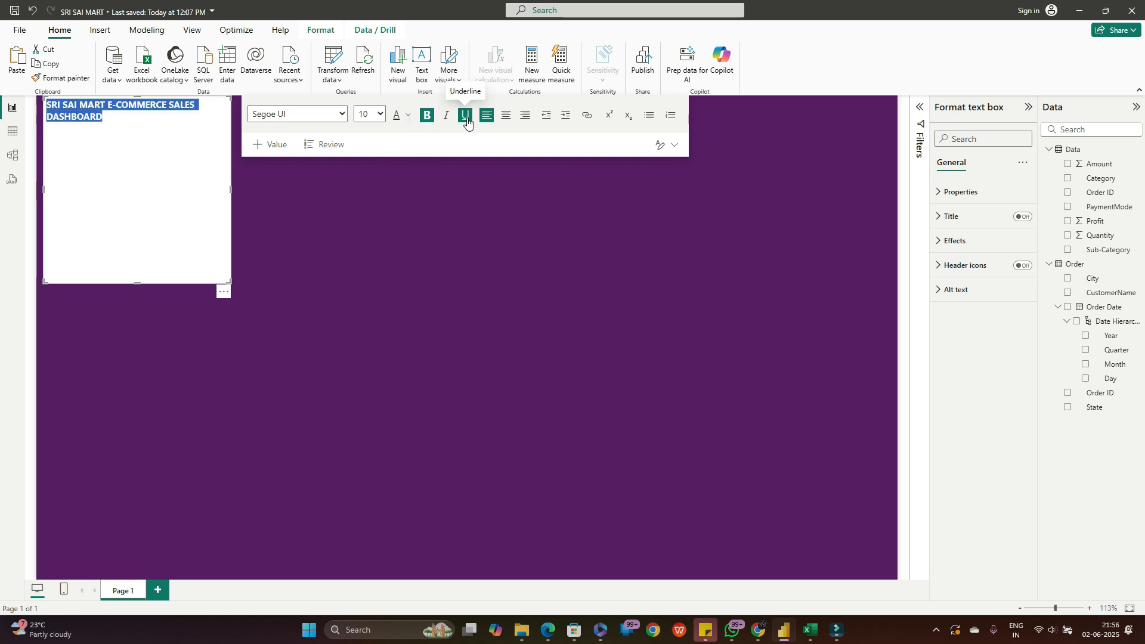
{"action": "left_click", "coordinate": [377, 114]}
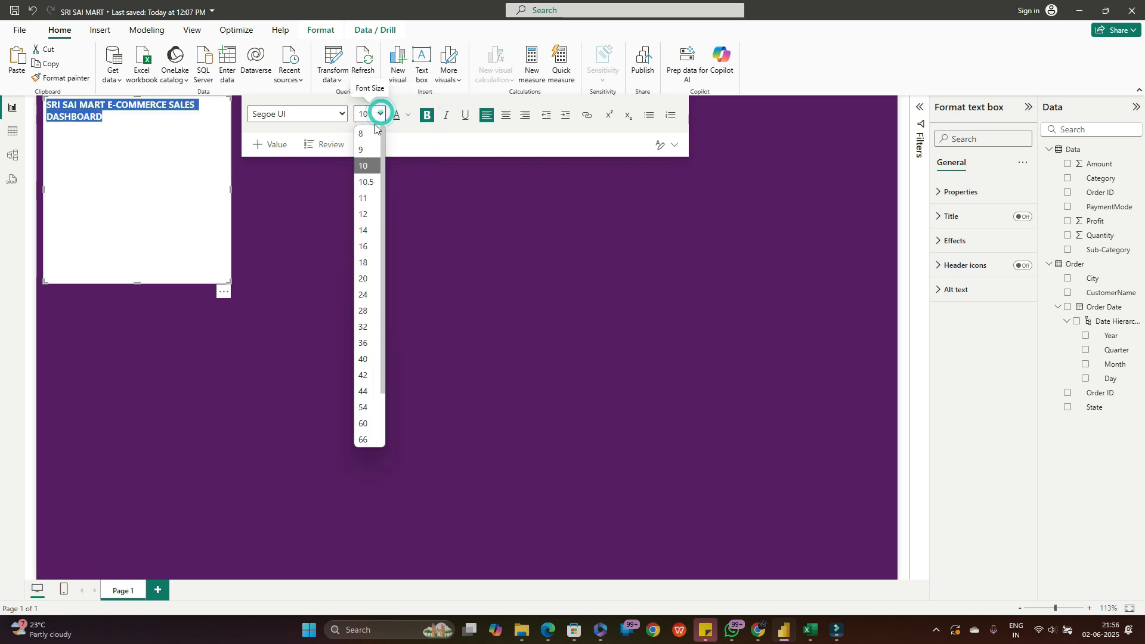
{"action": "left_click", "coordinate": [368, 279]}
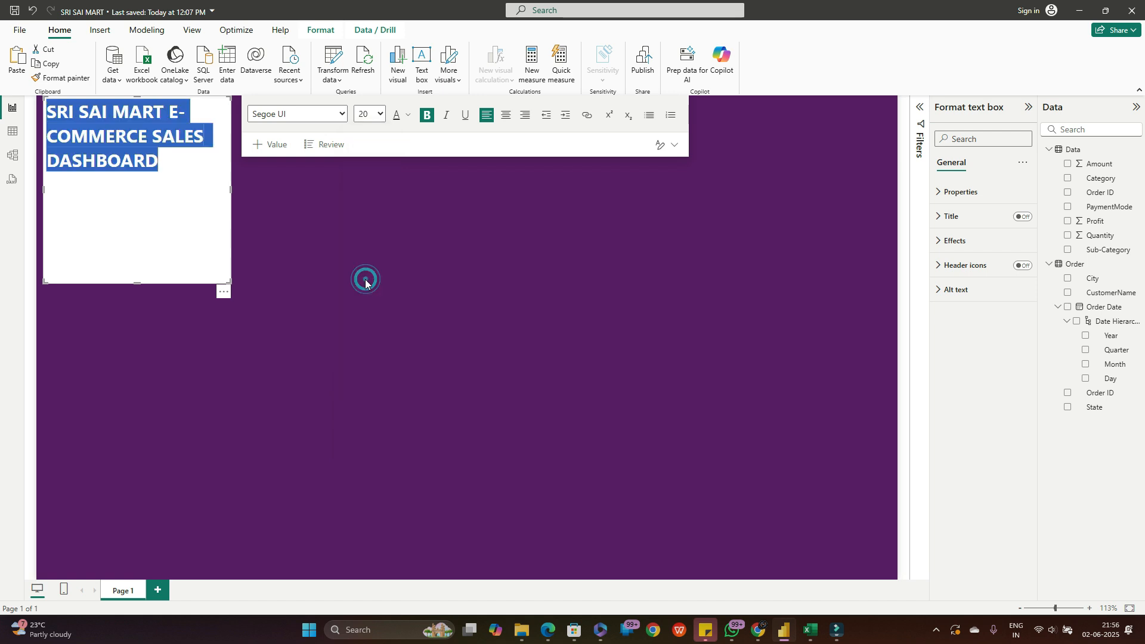
{"action": "left_click", "coordinate": [503, 118]}
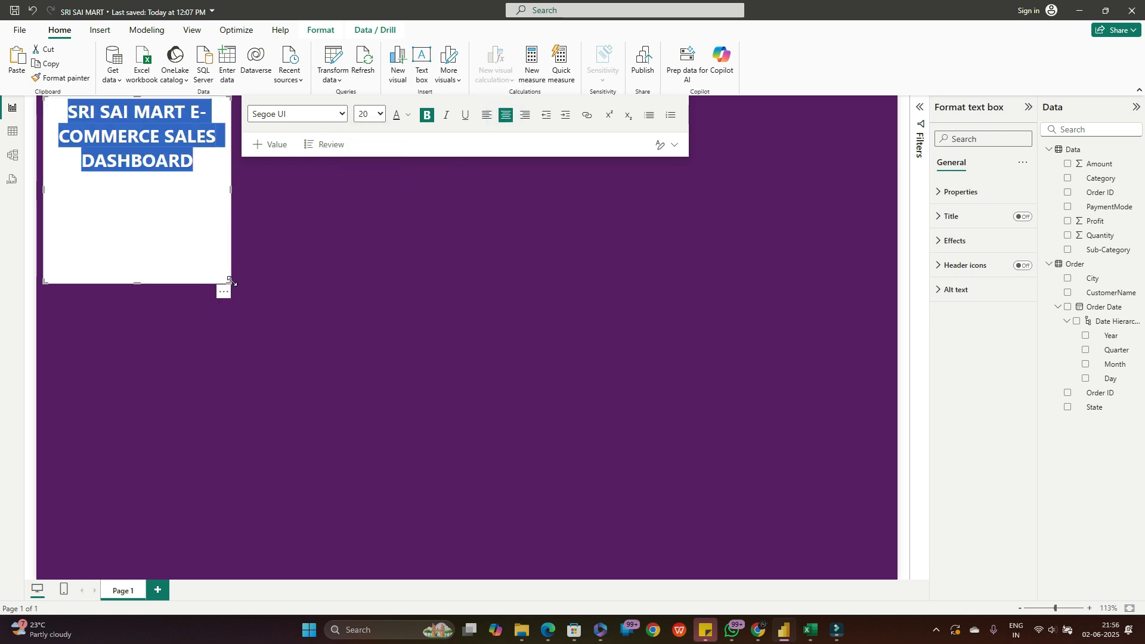
{"action": "left_click_drag", "start_coordinate": [230, 280], "coordinate": [471, 126]}
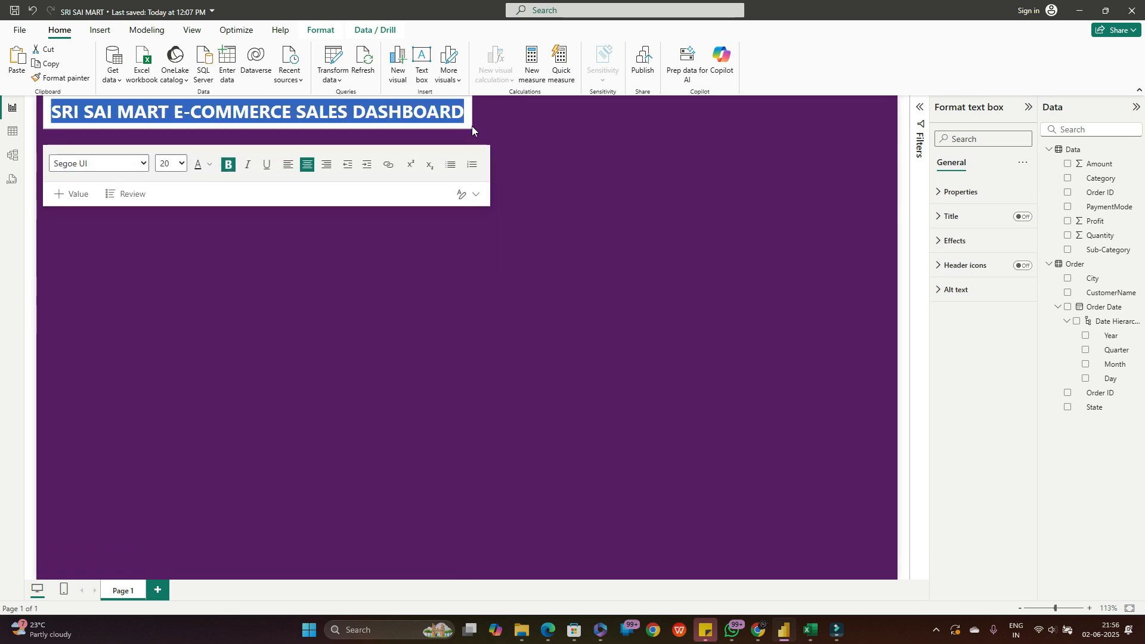
{"action": "left_click", "coordinate": [592, 162]}
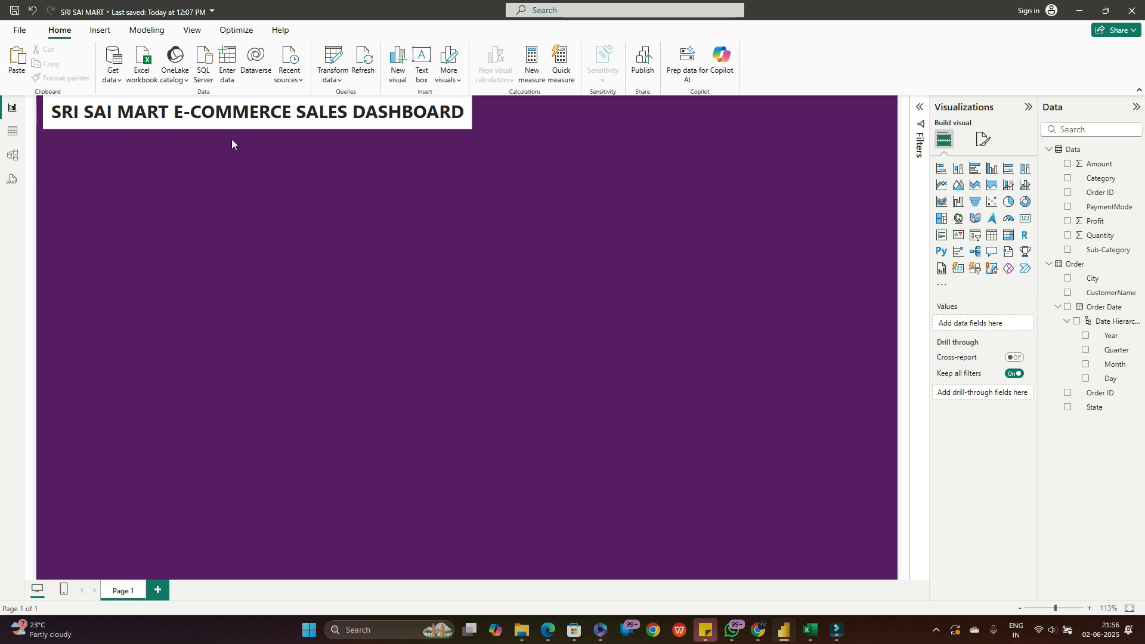
- Insert a rounded rectangle shape on the report page below the dashboard title
{"action": "left_click", "coordinate": [102, 31]}
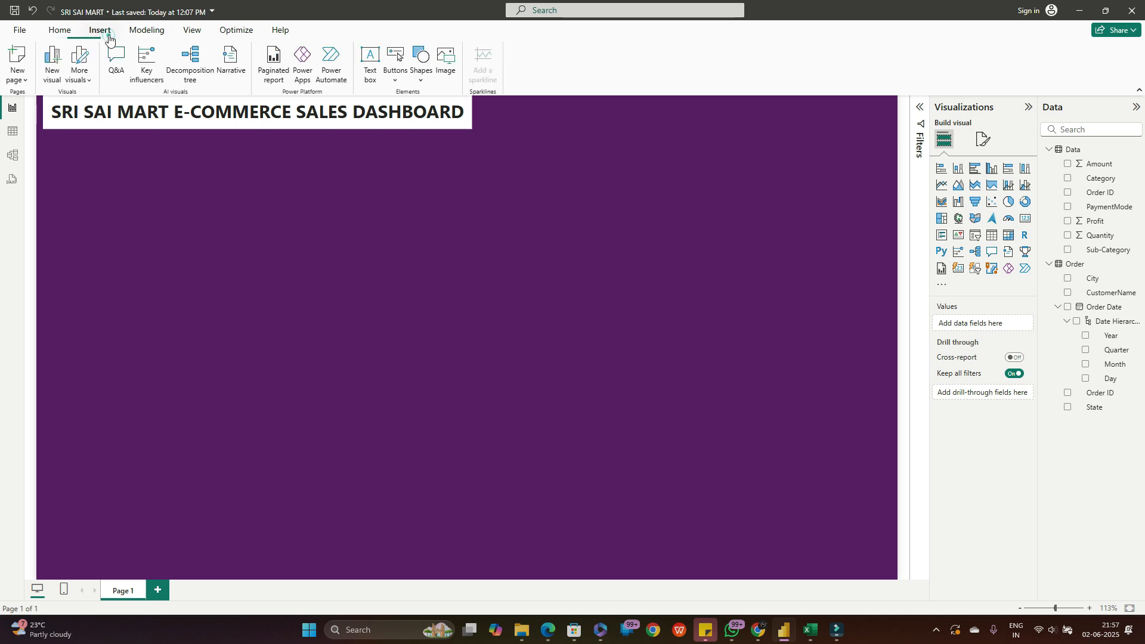
{"action": "left_click", "coordinate": [419, 80]}
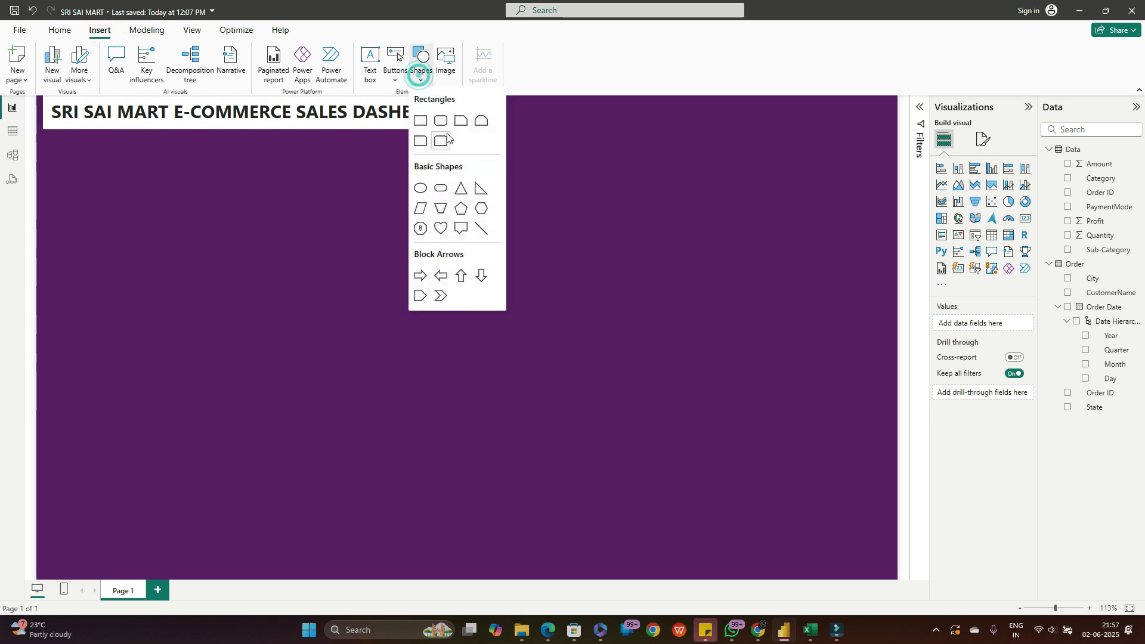
{"action": "left_click", "coordinate": [439, 121]}
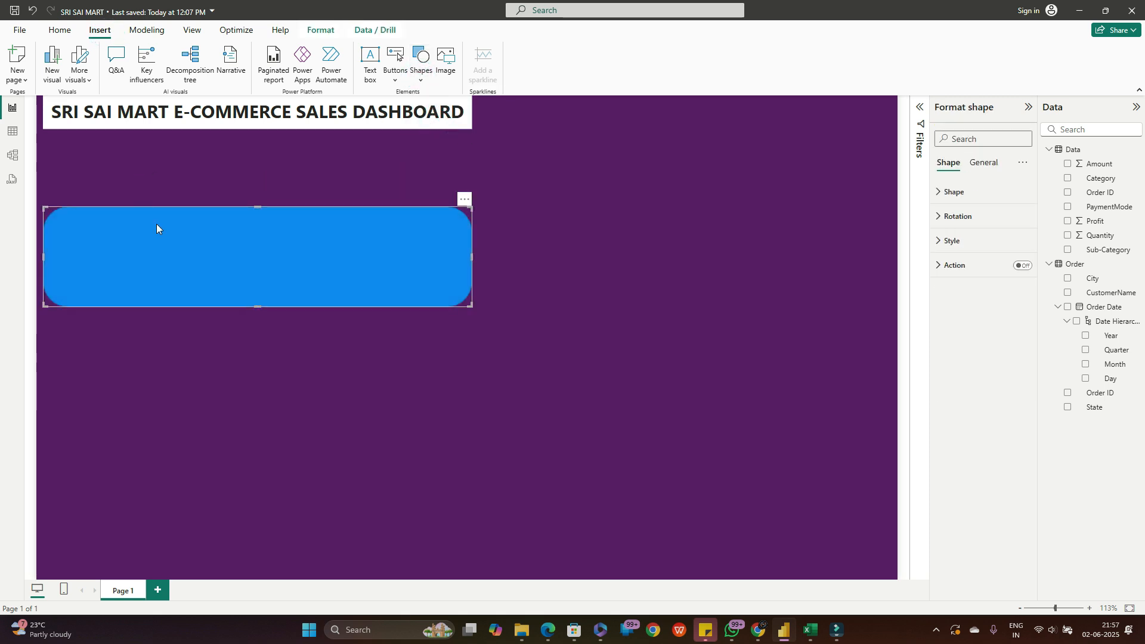
- Try to copy the dashboard title text into the blue rounded rectangle, allowing clipboard access
{"action": "left_click", "coordinate": [182, 112]}
{"action": "left_click", "coordinate": [85, 112]}
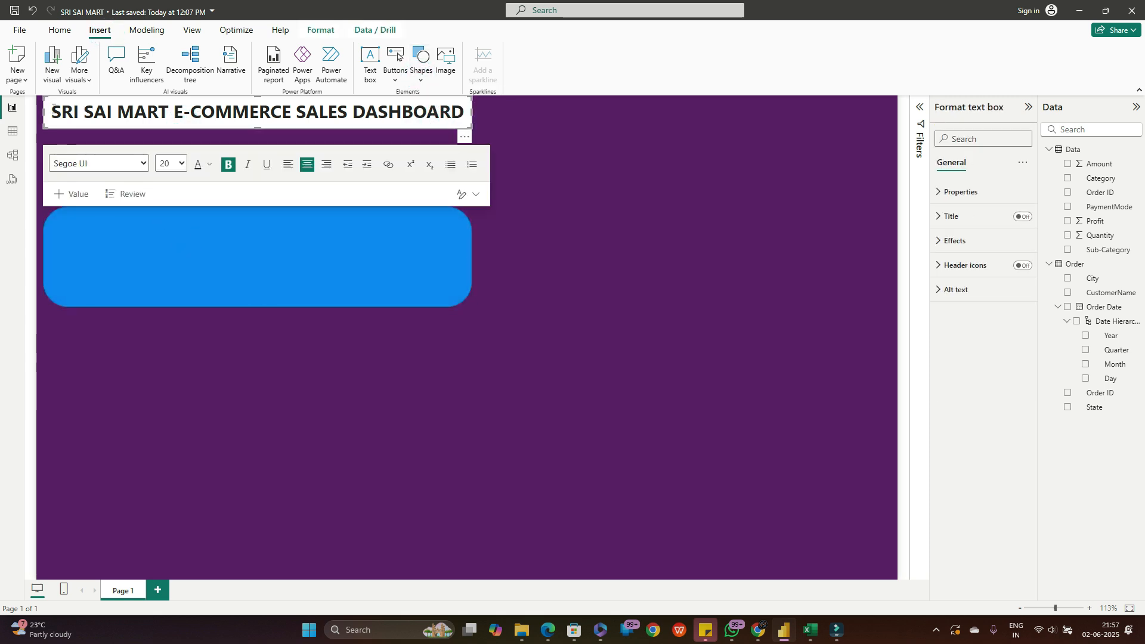
{"action": "left_click_drag", "start_coordinate": [54, 109], "coordinate": [463, 109]}
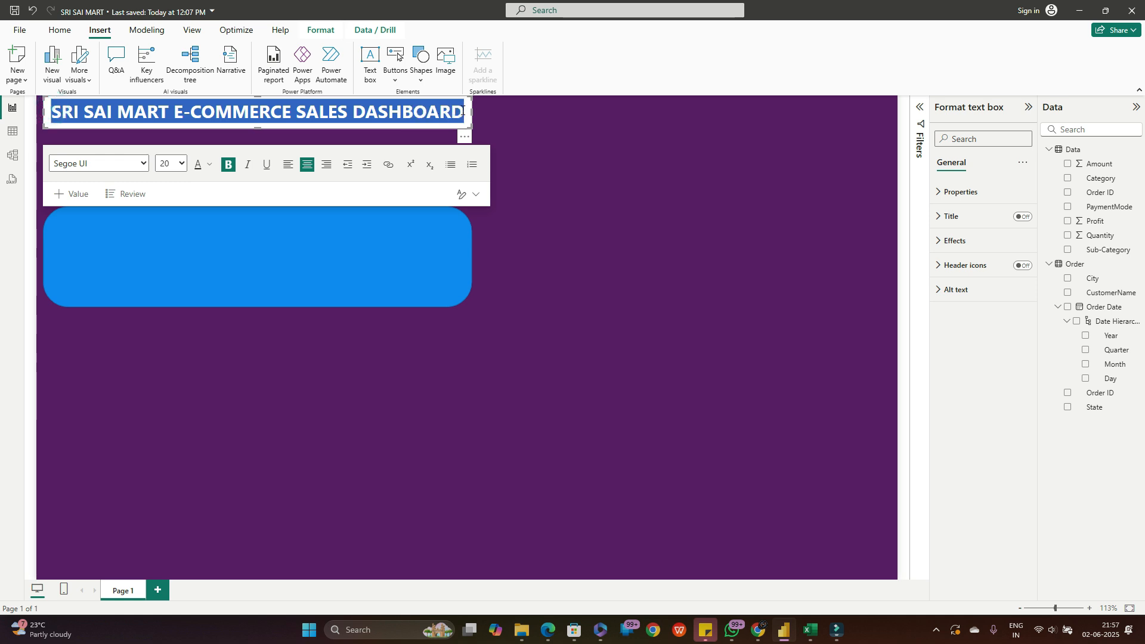
{"action": "left_click", "coordinate": [319, 248]}
{"action": "right_click", "coordinate": [248, 252]}
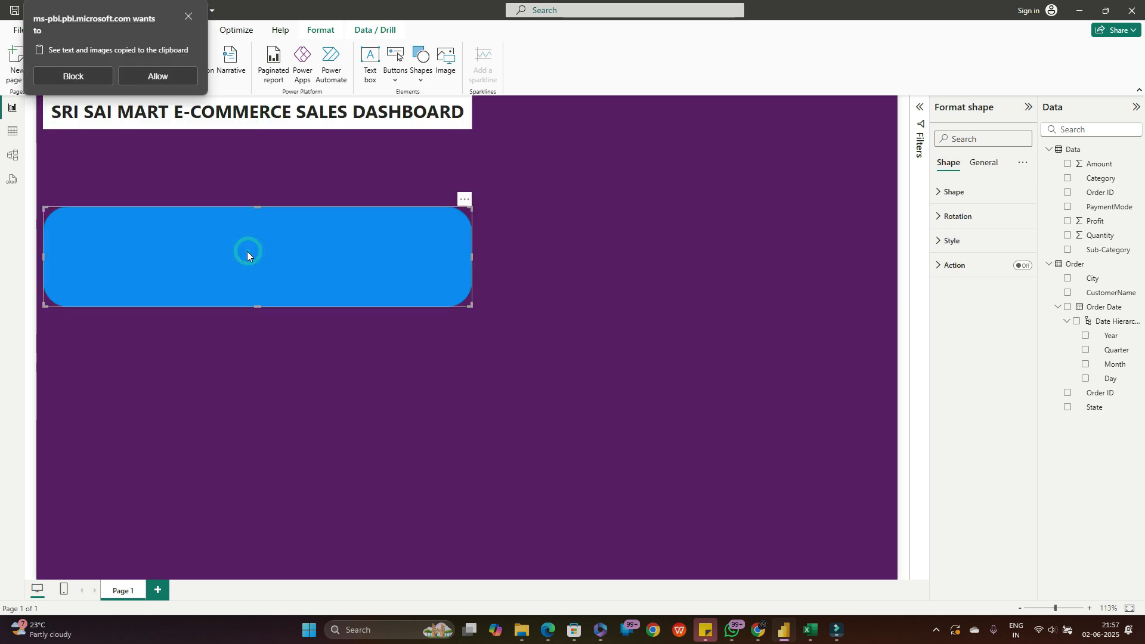
{"action": "left_click", "coordinate": [148, 77]}
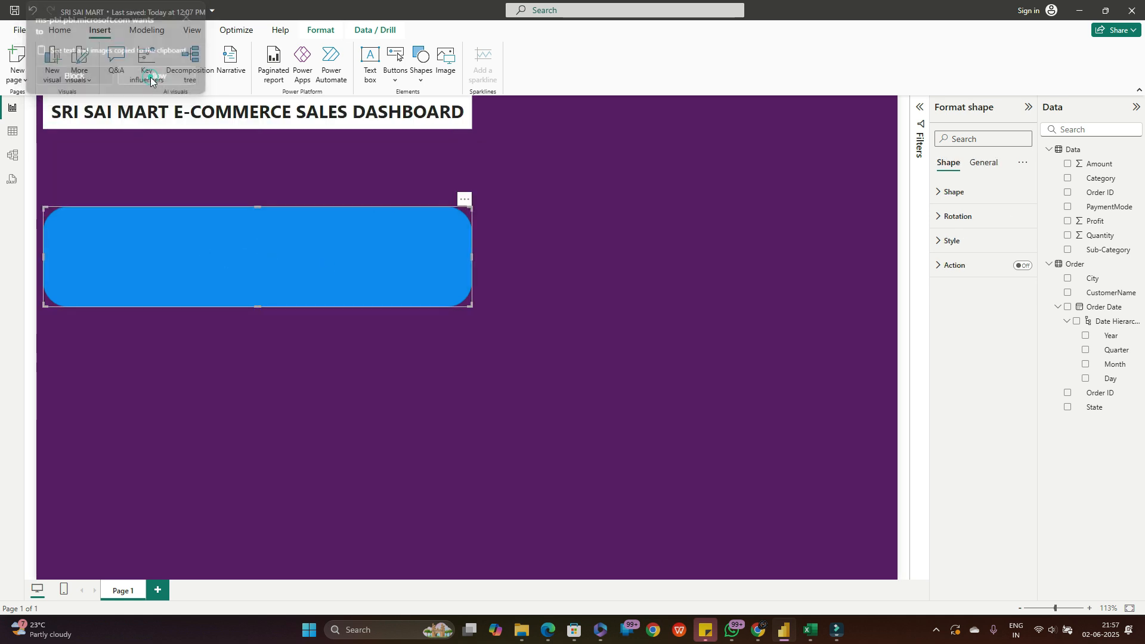
{"action": "left_click", "coordinate": [245, 266]}
{"action": "left_click", "coordinate": [229, 111]}
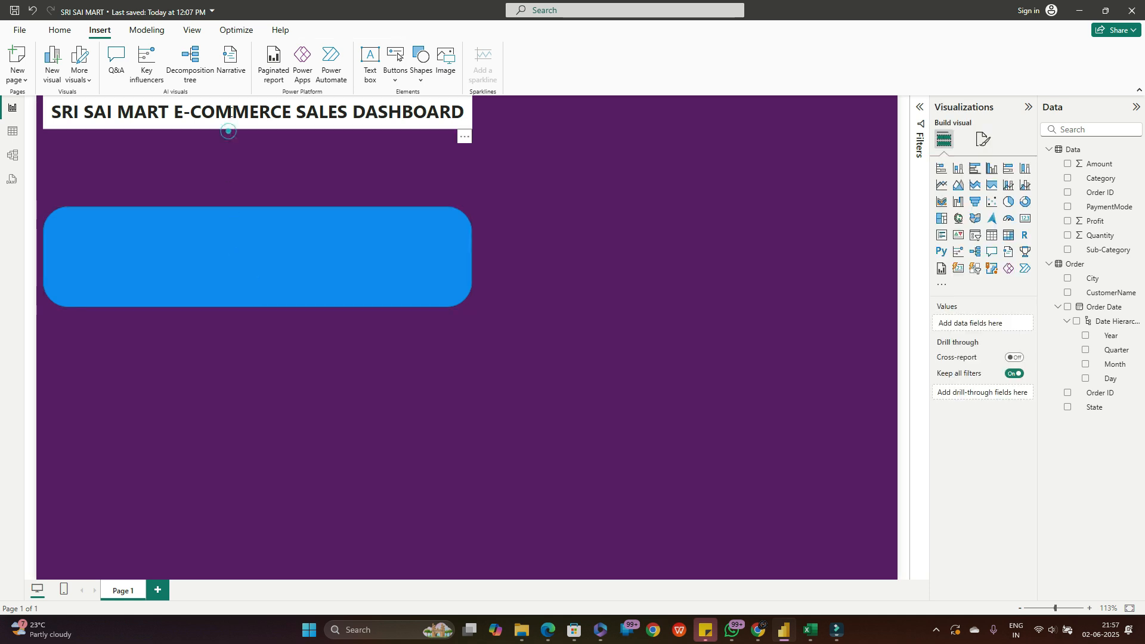
{"action": "left_click", "coordinate": [177, 235]}
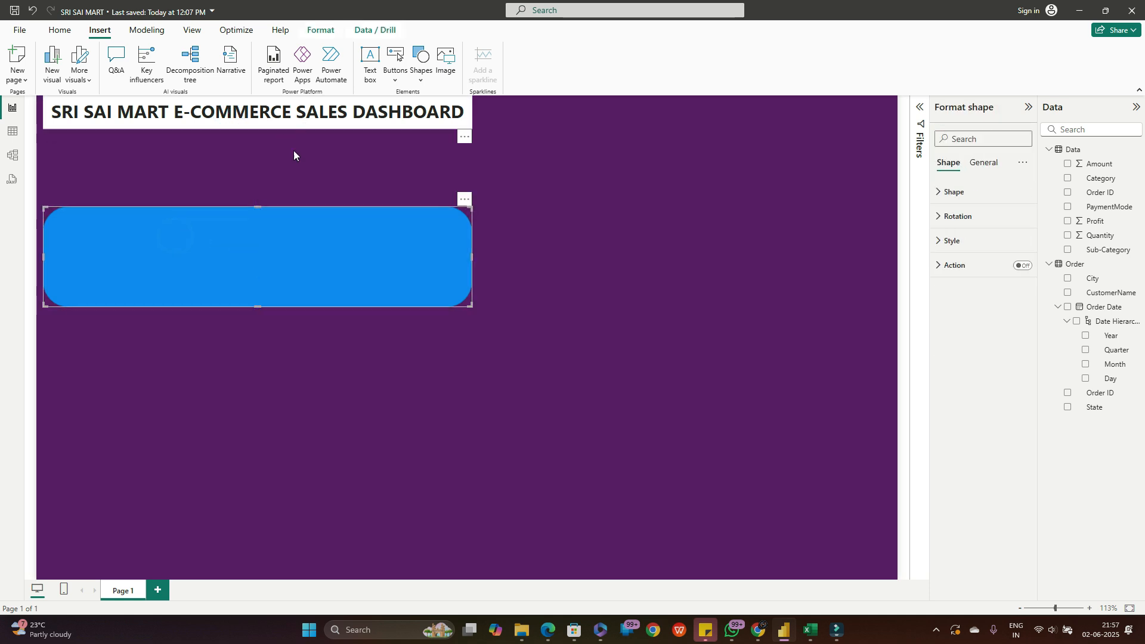
- Move the title text box down the page, then place the rounded rectangle at the page's upper-left corner and flatten it into a banner
{"action": "left_click", "coordinate": [207, 111]}
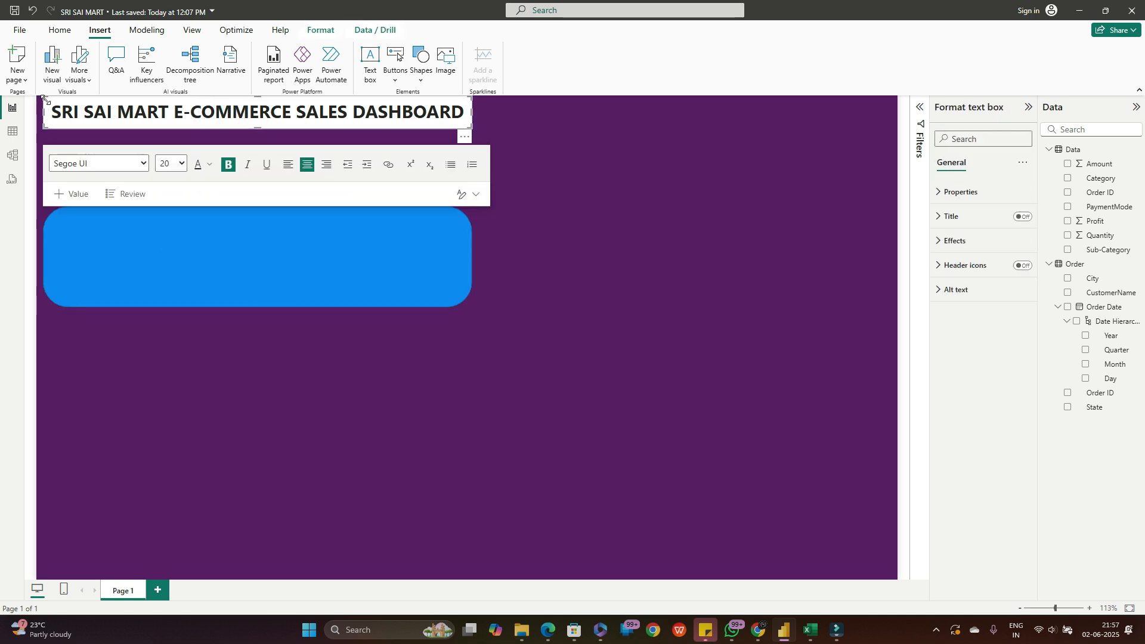
{"action": "left_click_drag", "start_coordinate": [46, 99], "coordinate": [62, 248]}
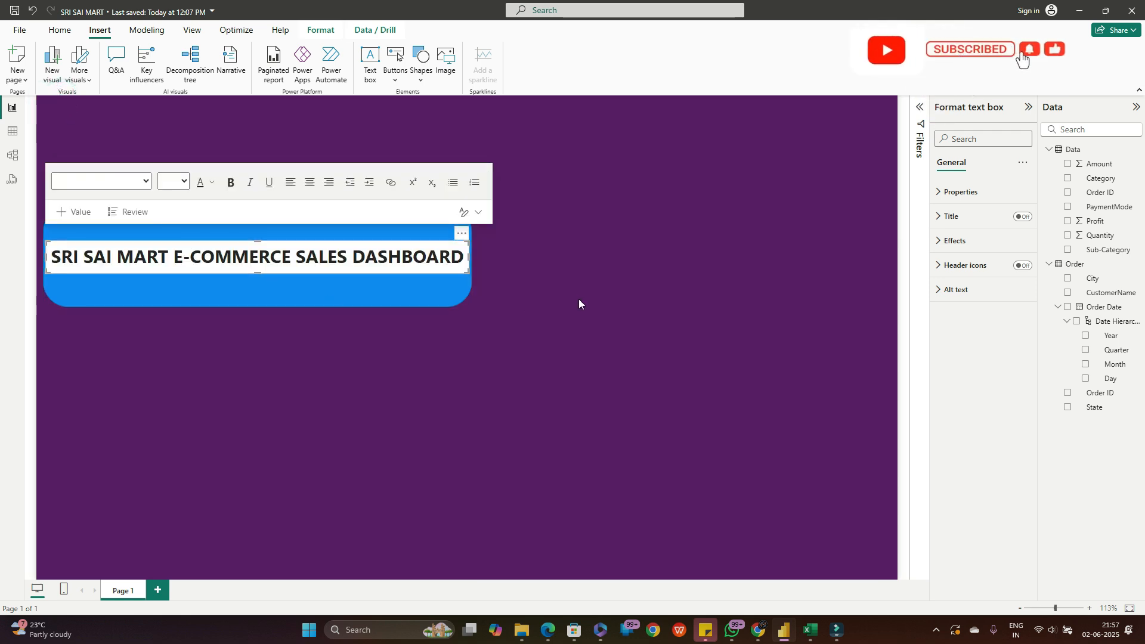
{"action": "left_click", "coordinate": [379, 289]}
{"action": "left_click_drag", "start_coordinate": [238, 226], "coordinate": [235, 117]}
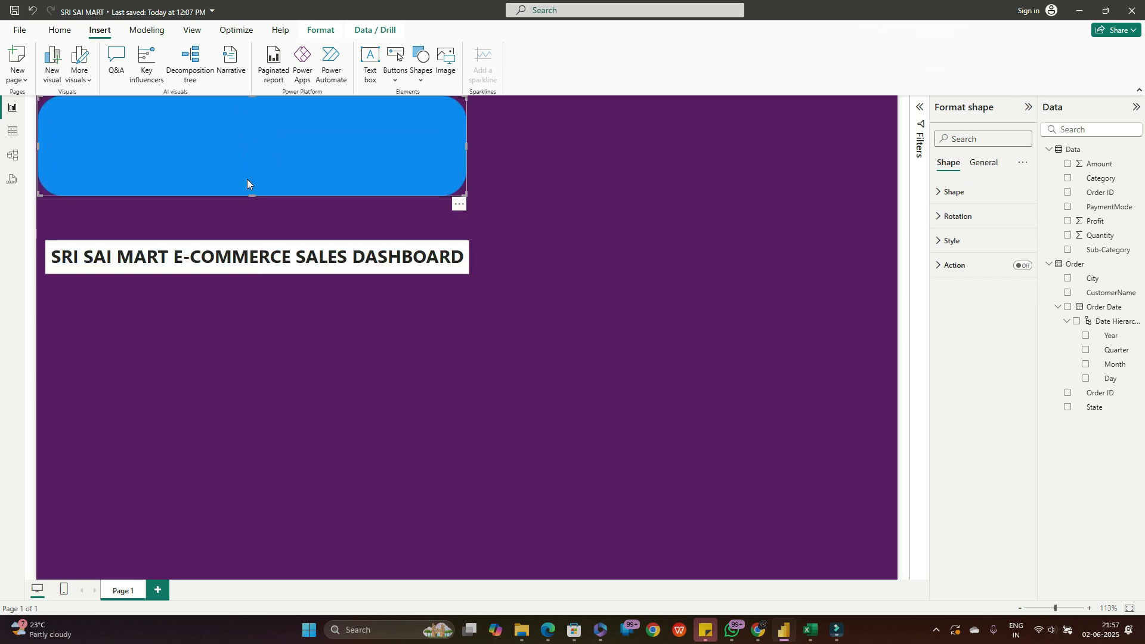
{"action": "left_click_drag", "start_coordinate": [250, 194], "coordinate": [249, 136]}
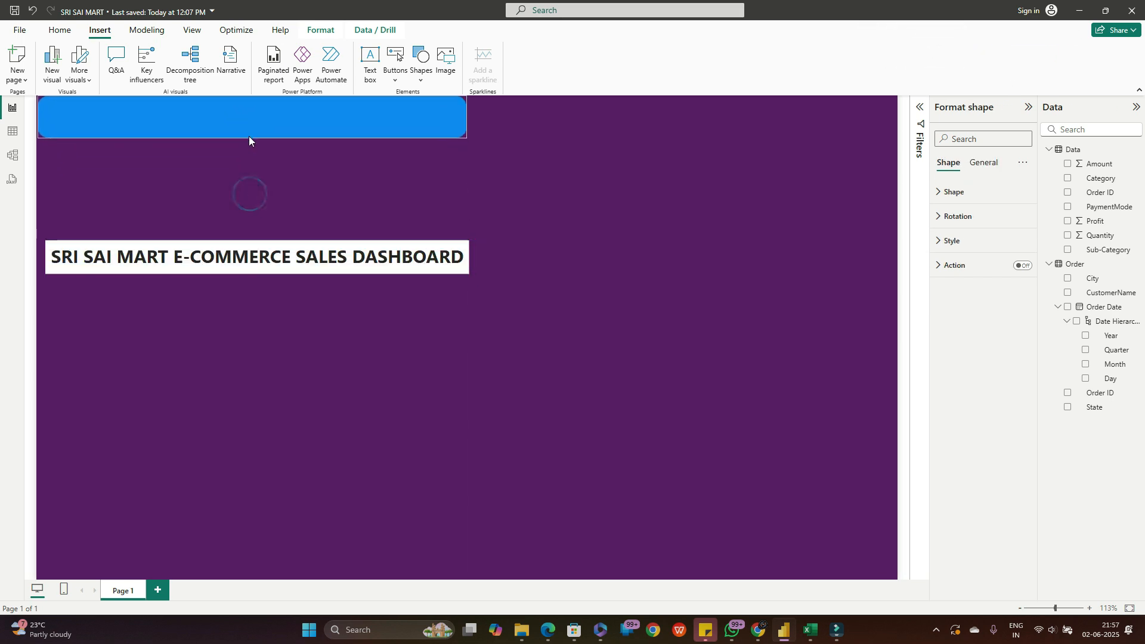
- Place the title text box over the blue banner, narrowing the box slightly and widening the banner beyond it
{"action": "left_click", "coordinate": [232, 251]}
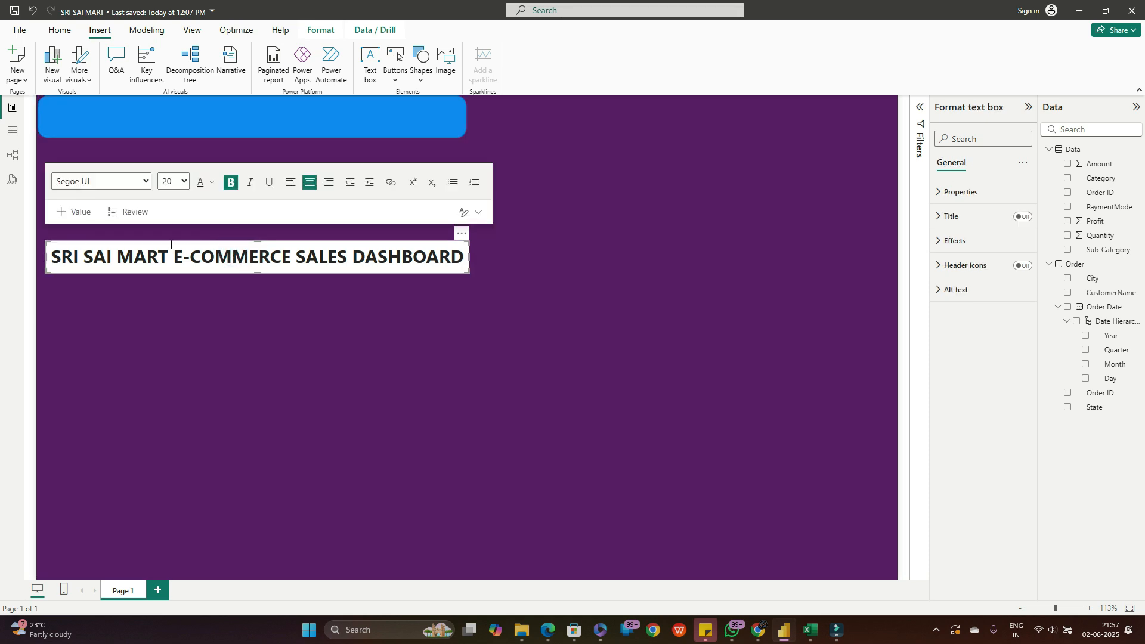
{"action": "left_click_drag", "start_coordinate": [59, 246], "coordinate": [56, 103]}
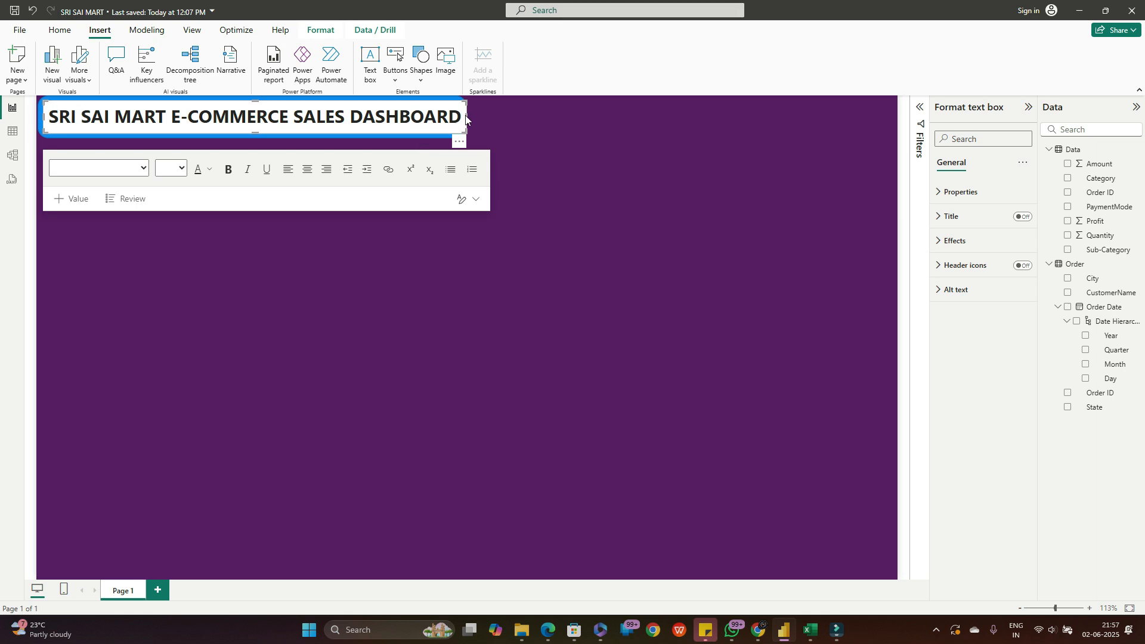
{"action": "left_click_drag", "start_coordinate": [466, 117], "coordinate": [460, 116]}
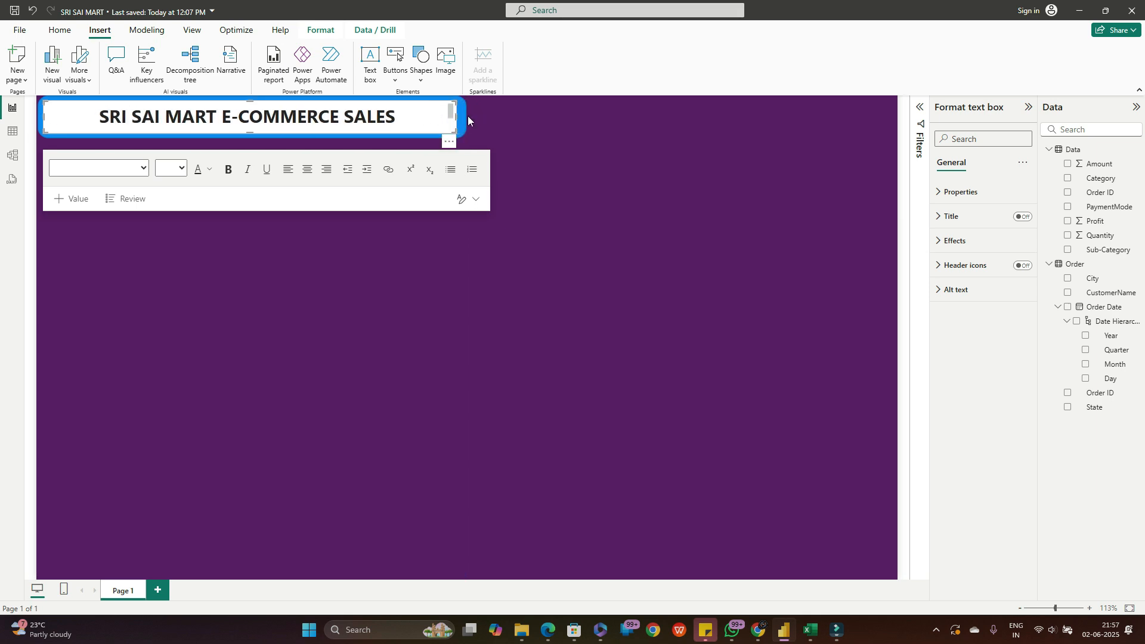
{"action": "left_click", "coordinate": [464, 118]}
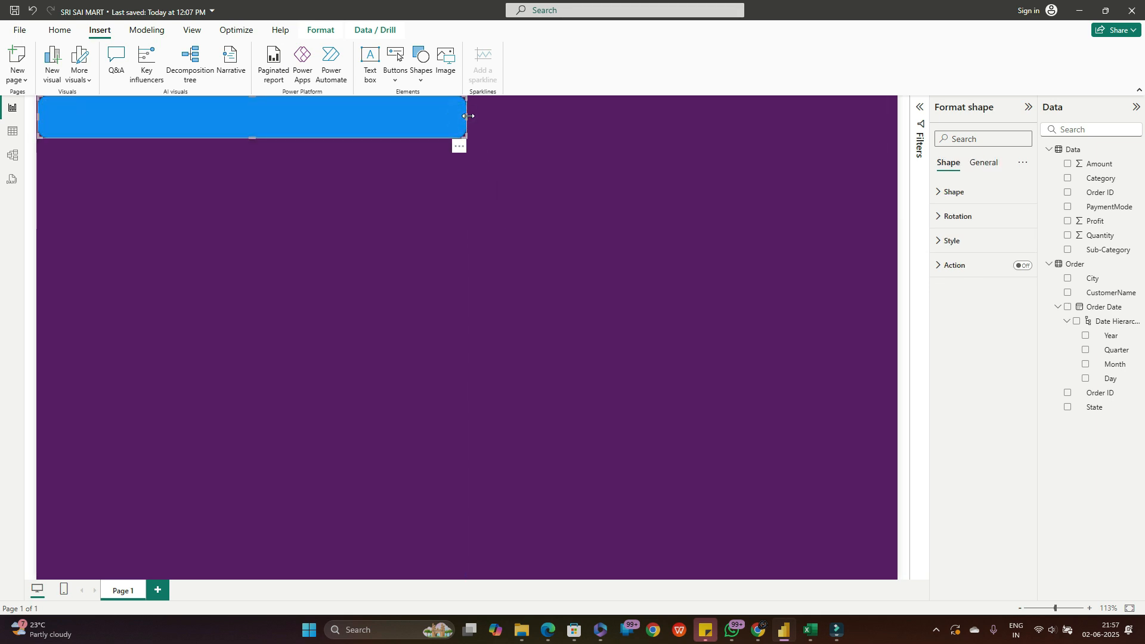
{"action": "left_click_drag", "start_coordinate": [468, 116], "coordinate": [496, 116]}
{"action": "left_click", "coordinate": [406, 174]}
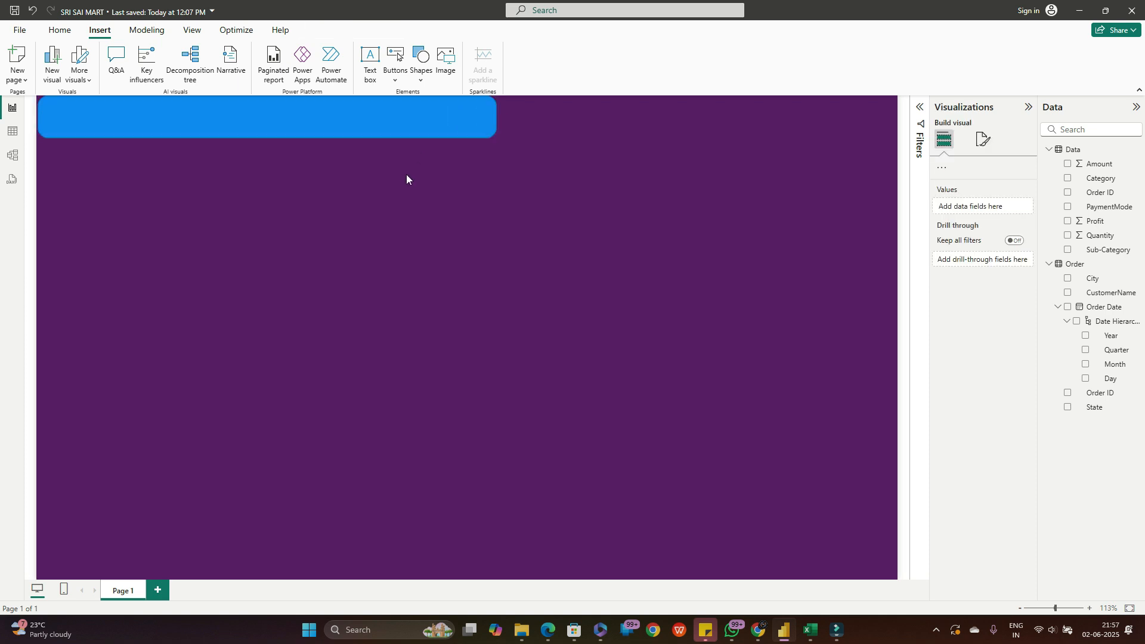
- Send the blue banner shape backward so it sits behind the title text box
{"action": "left_click", "coordinate": [343, 123]}
{"action": "right_click", "coordinate": [342, 123]}
{"action": "left_click", "coordinate": [279, 115]}
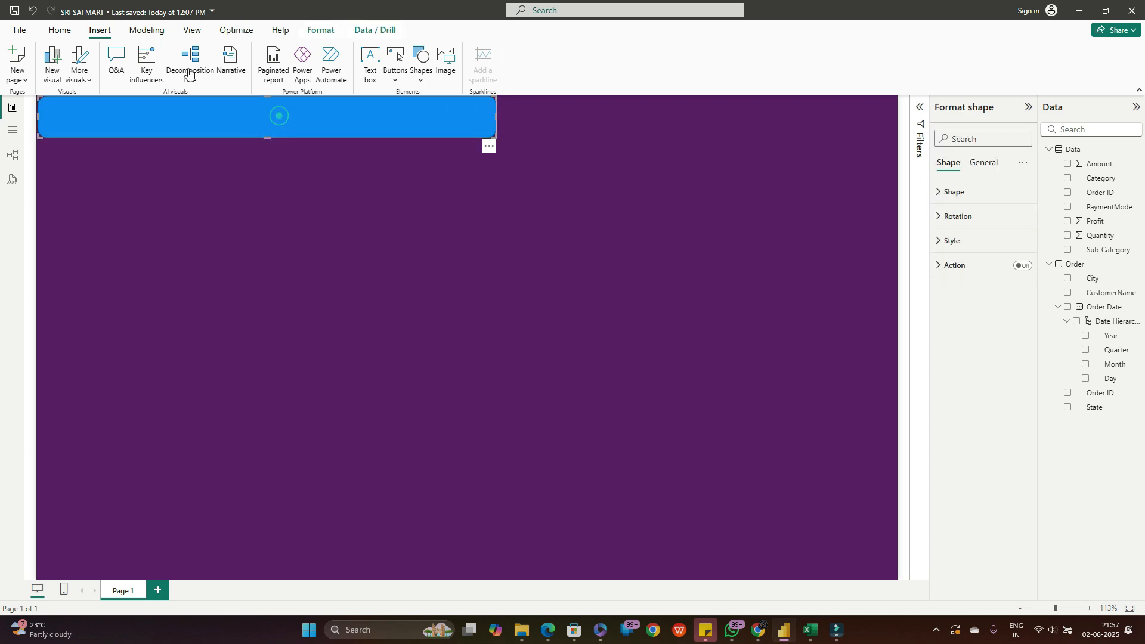
{"action": "left_click", "coordinate": [237, 31]}
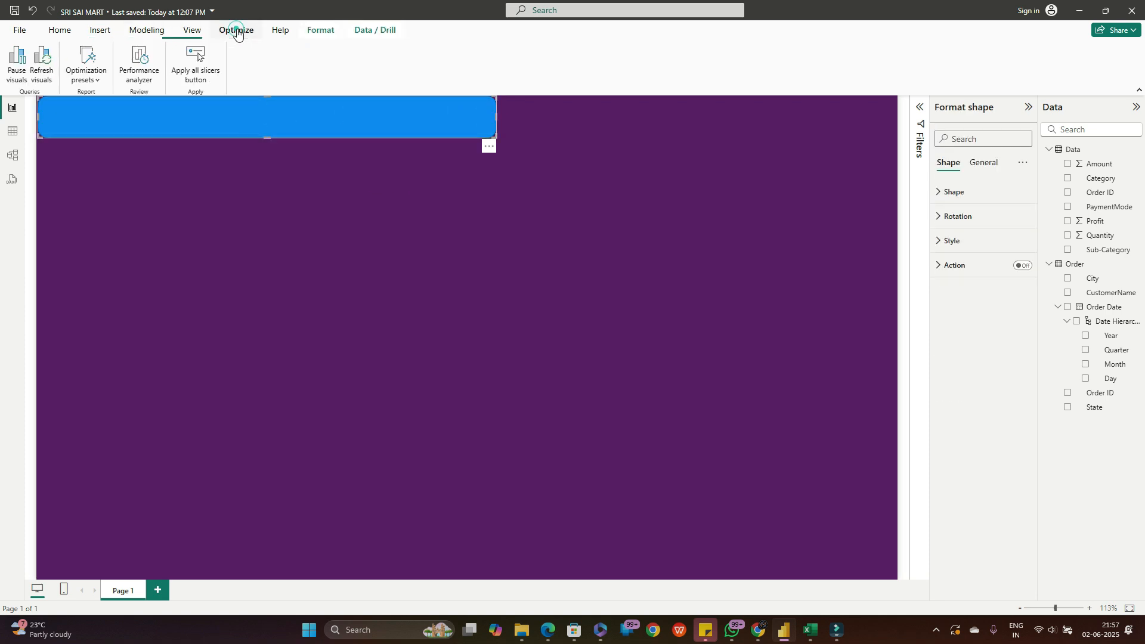
{"action": "left_click", "coordinate": [196, 34]}
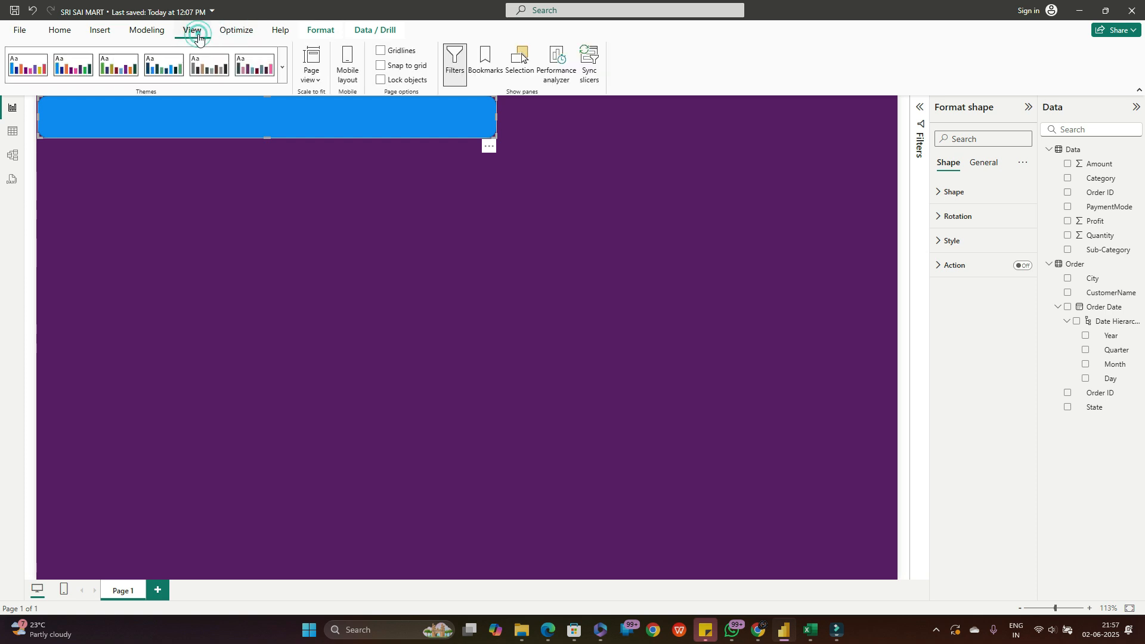
{"action": "left_click", "coordinate": [522, 71]}
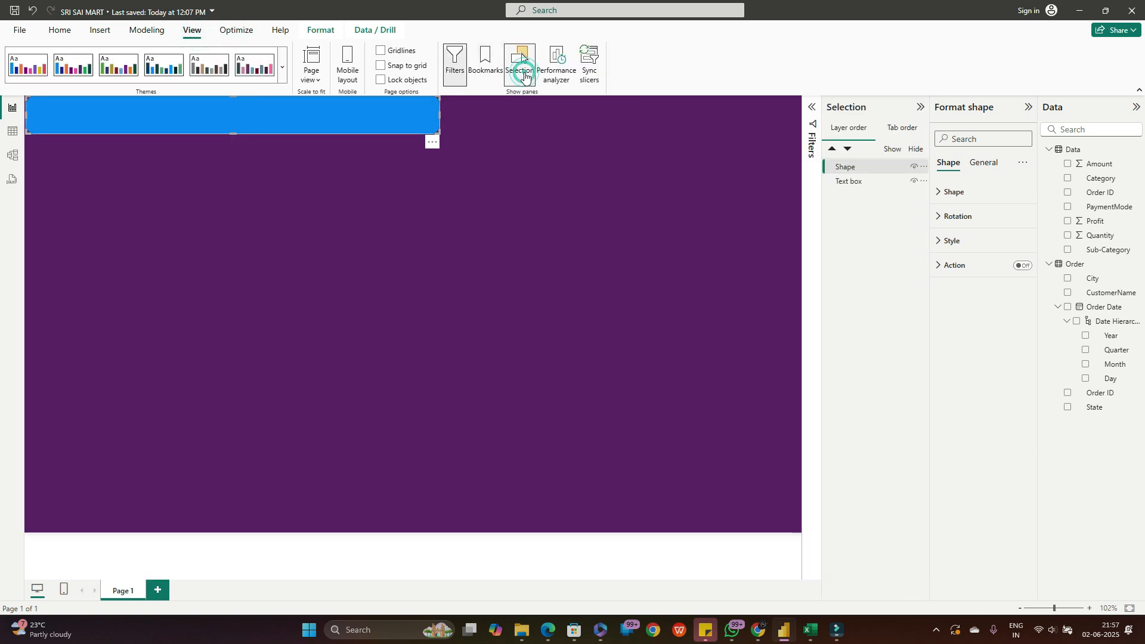
{"action": "left_click", "coordinate": [518, 75]}
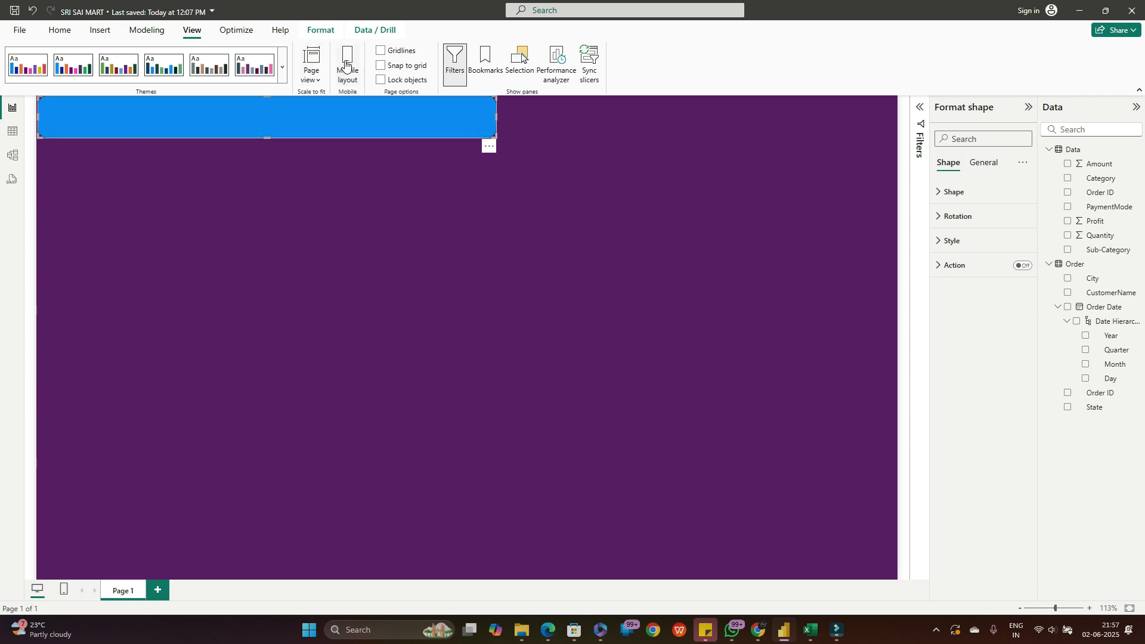
{"action": "left_click", "coordinate": [322, 31]}
{"action": "left_click", "coordinate": [203, 78]}
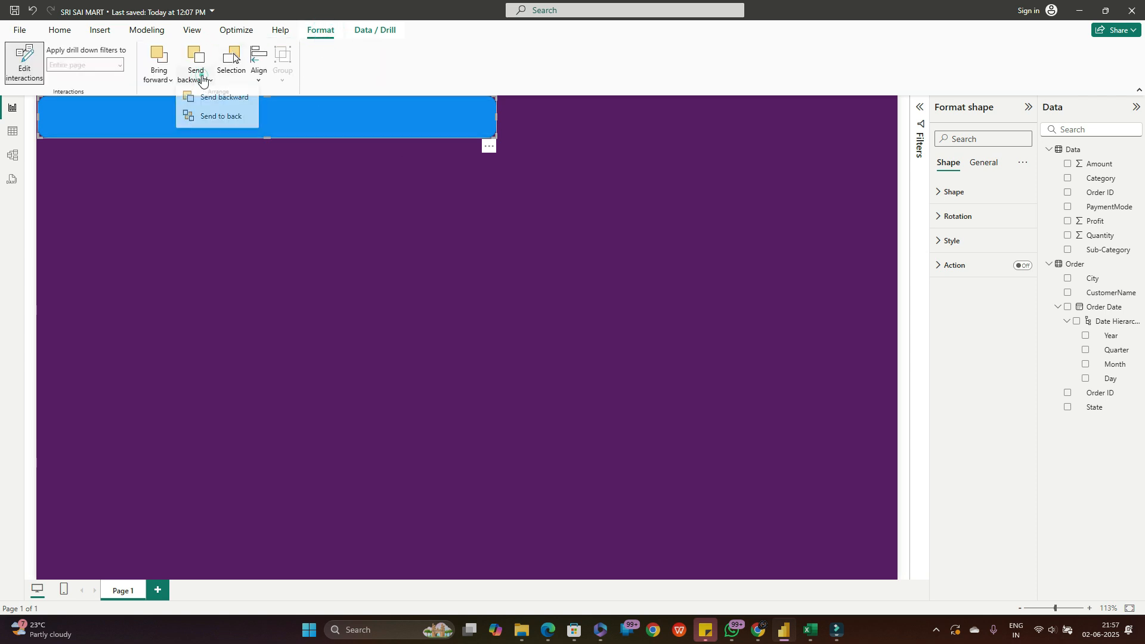
{"action": "left_click", "coordinate": [227, 100]}
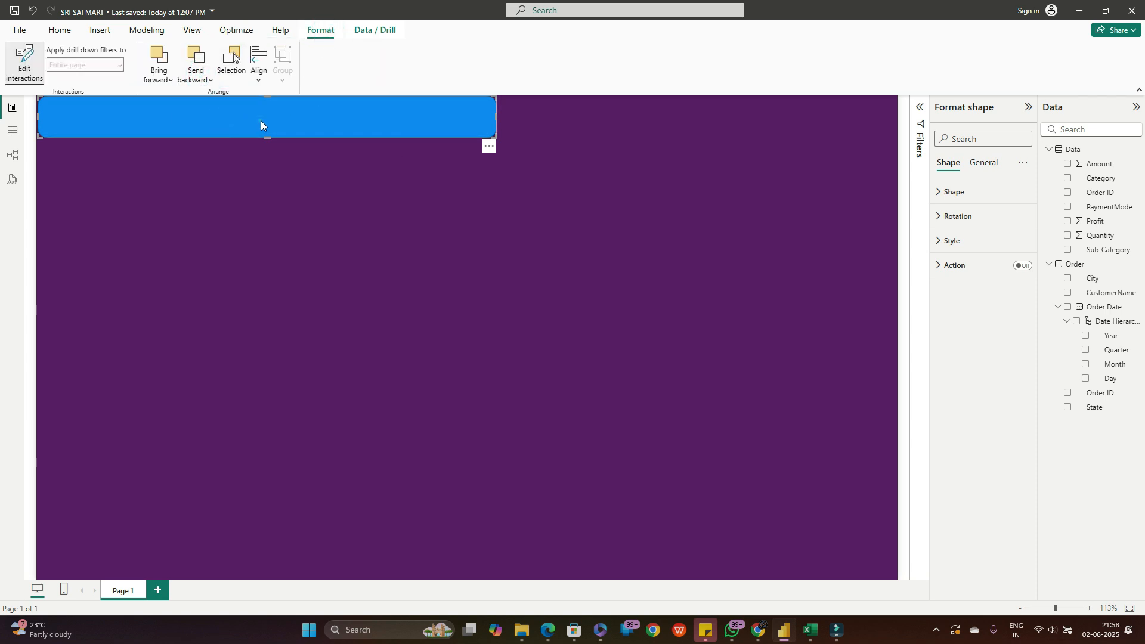
{"action": "left_click", "coordinate": [241, 170]}
- Turn off the title text box's background so the blue banner shows through behind the text
{"action": "left_click", "coordinate": [392, 124]}
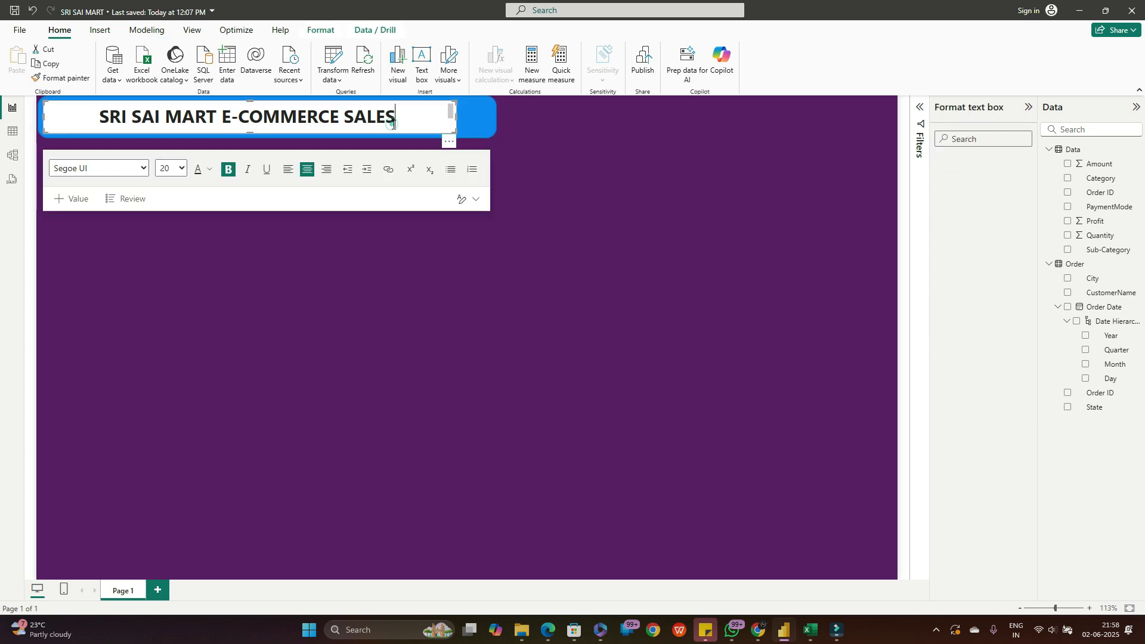
{"action": "key", "text": "Escape"}
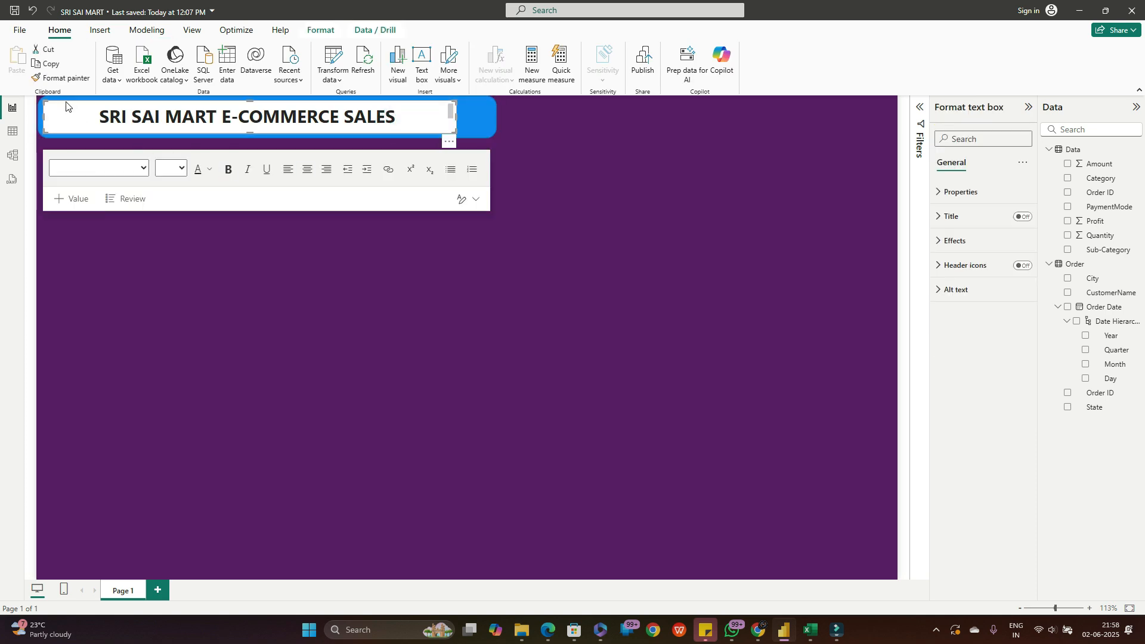
{"action": "left_click", "coordinate": [941, 217]}
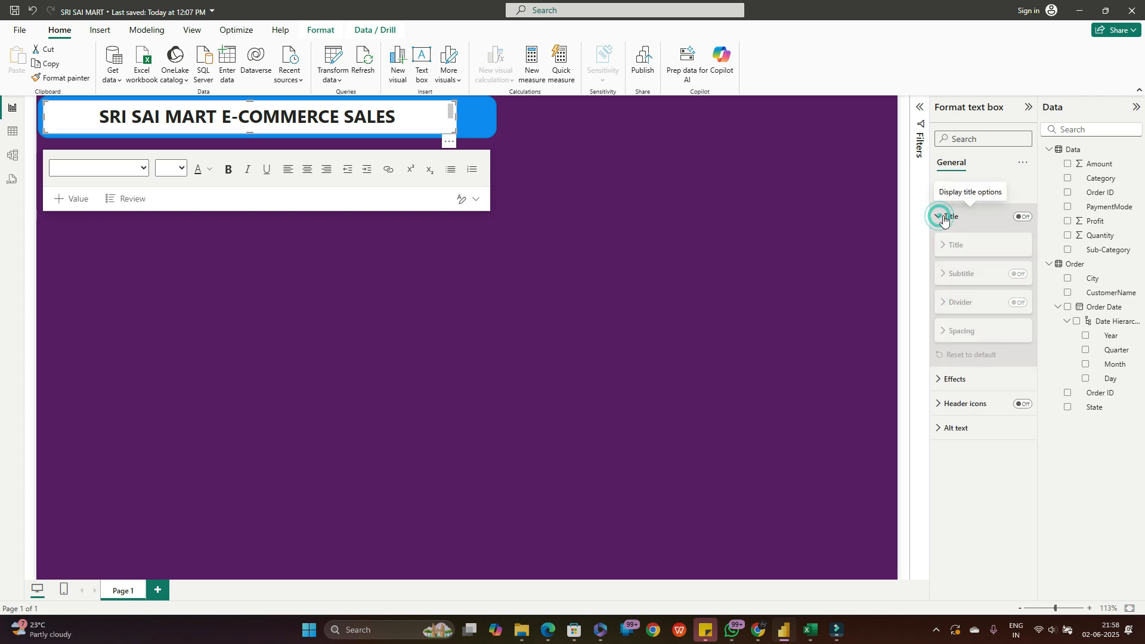
{"action": "left_click", "coordinate": [426, 120]}
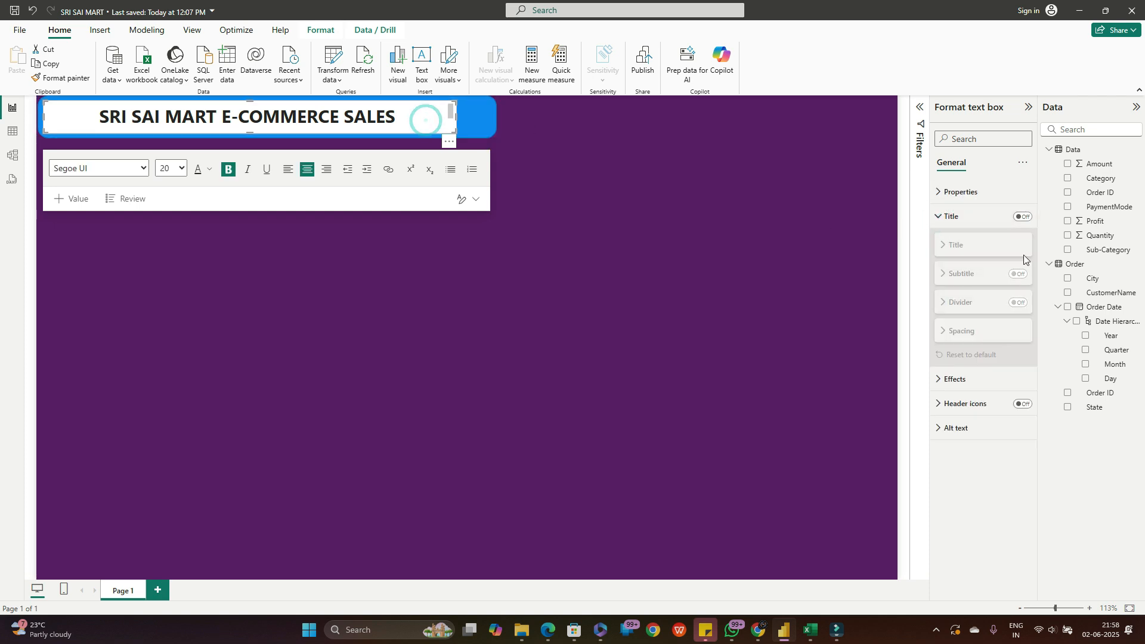
{"action": "left_click", "coordinate": [941, 191]}
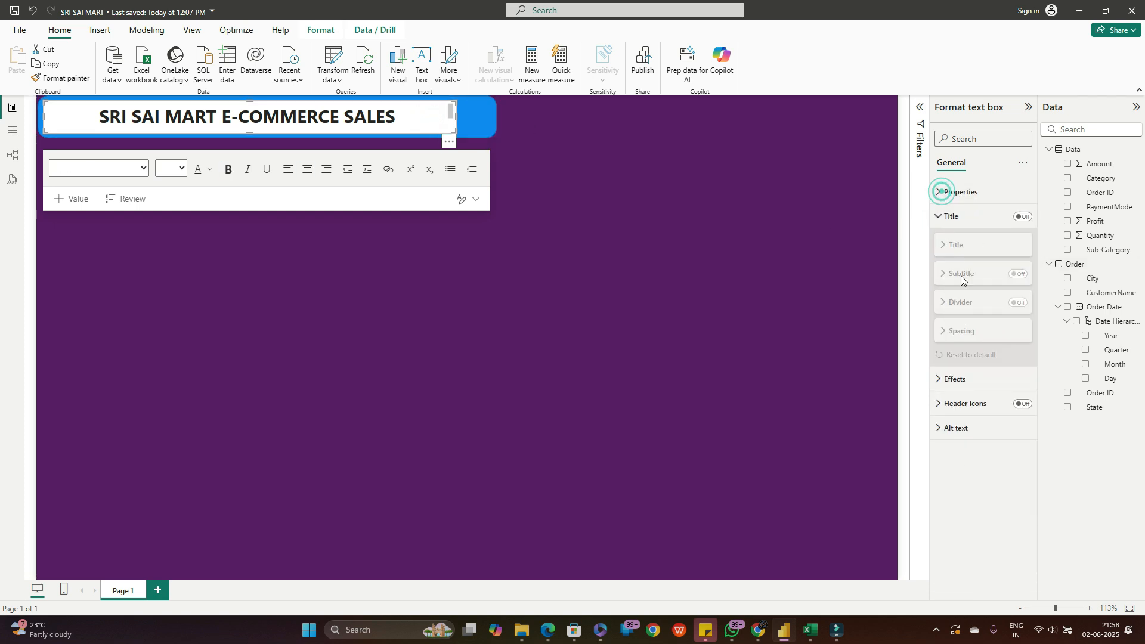
{"action": "left_click", "coordinate": [943, 380]}
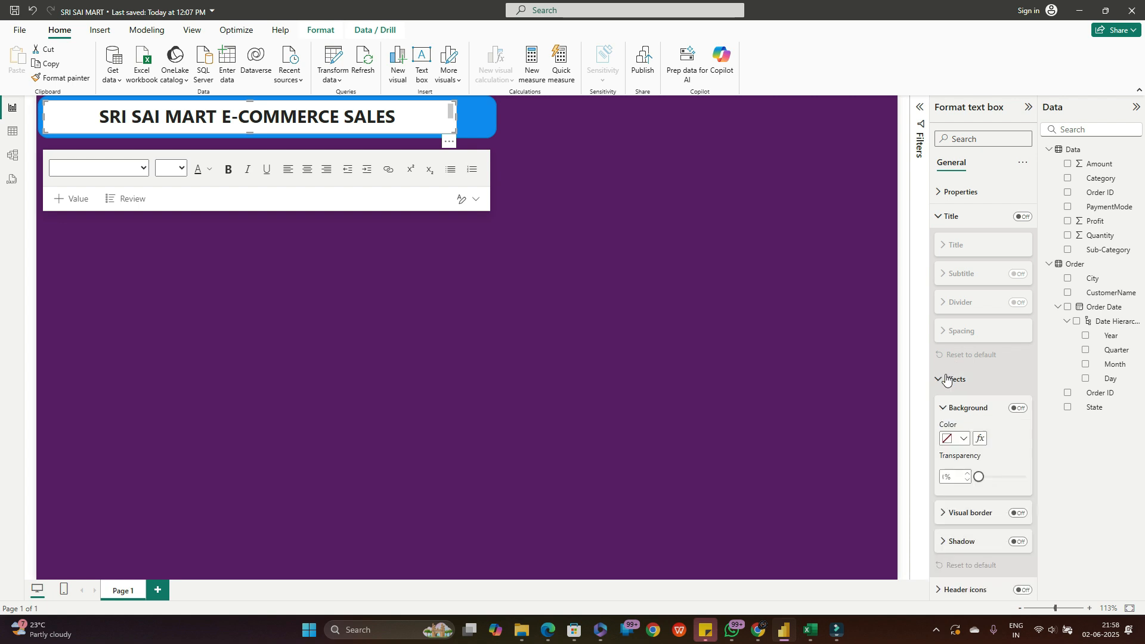
{"action": "left_click", "coordinate": [1018, 408]}
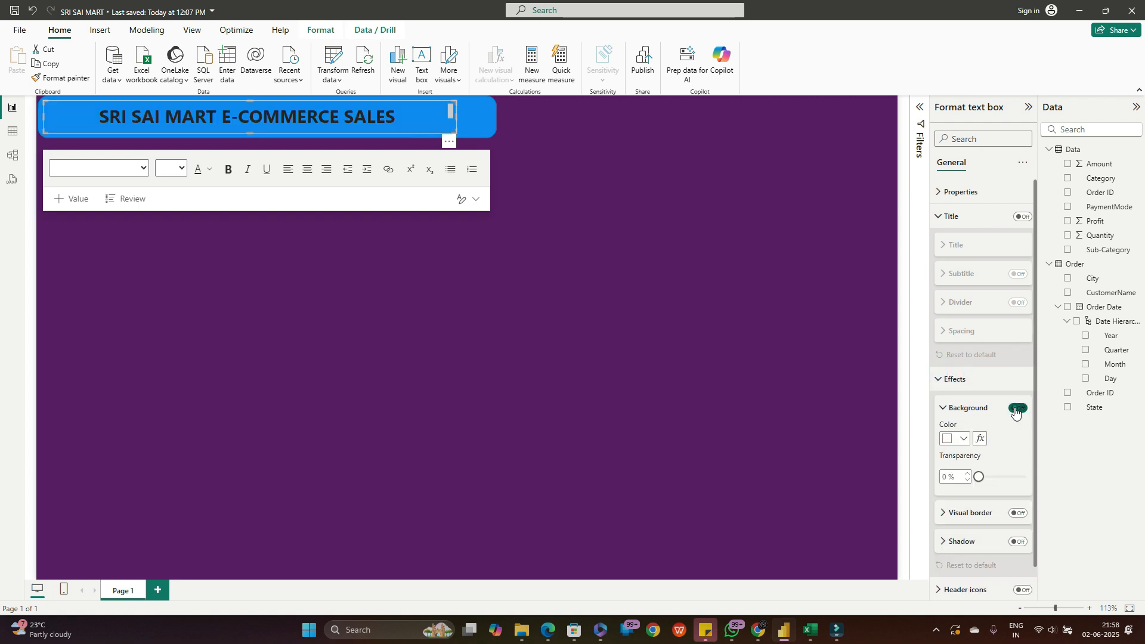
{"action": "left_click", "coordinate": [543, 179]}
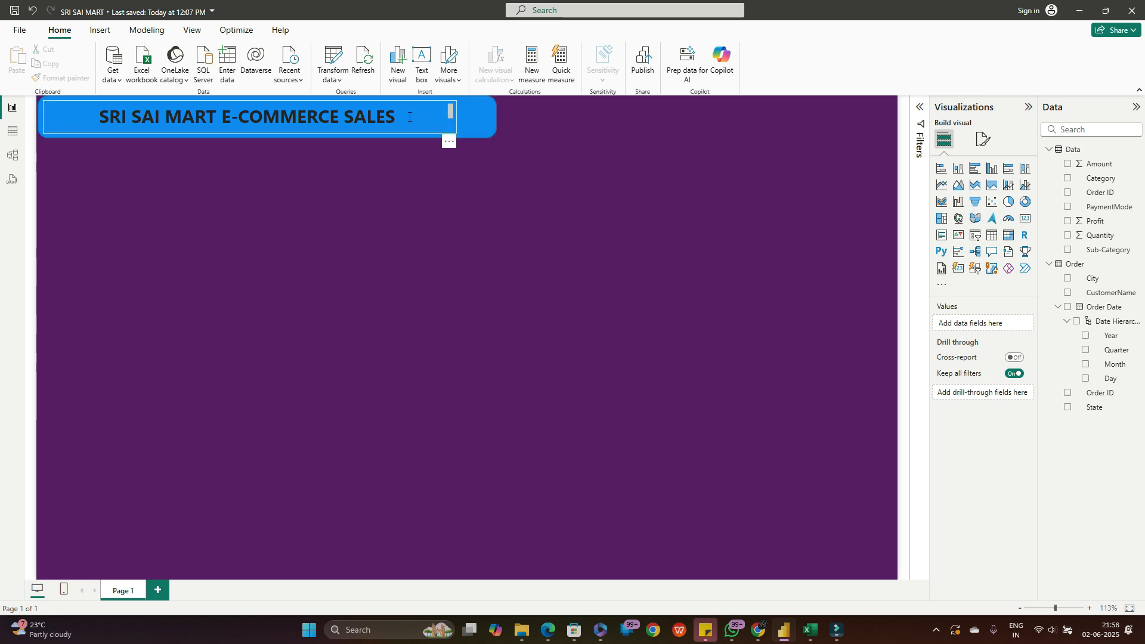
{"action": "left_click", "coordinate": [375, 117]}
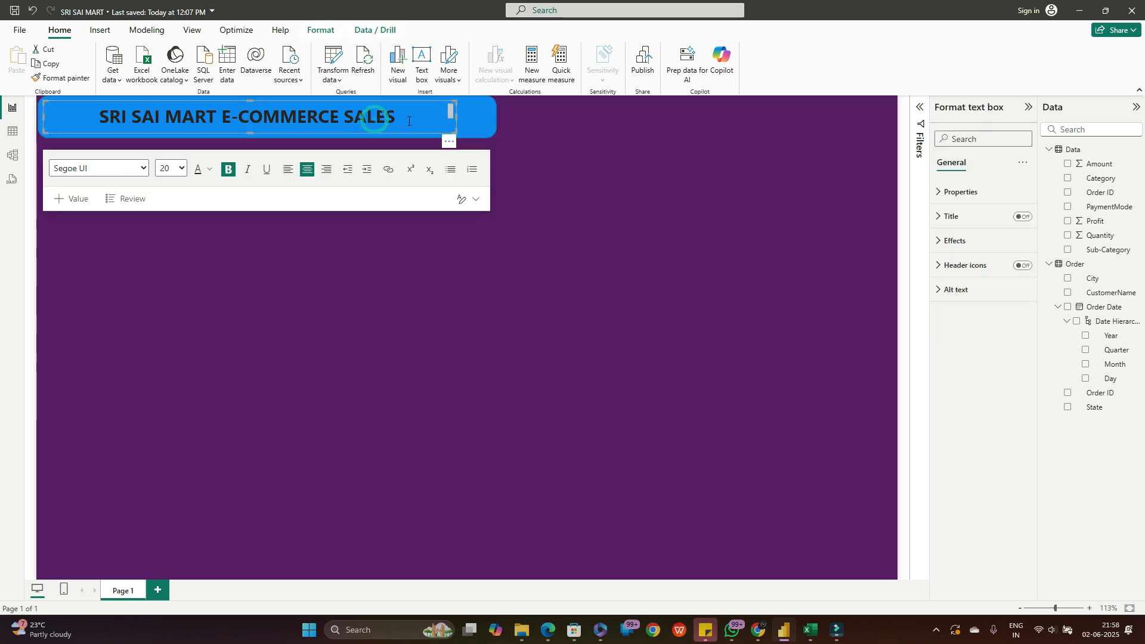
{"action": "left_click", "coordinate": [311, 171]}
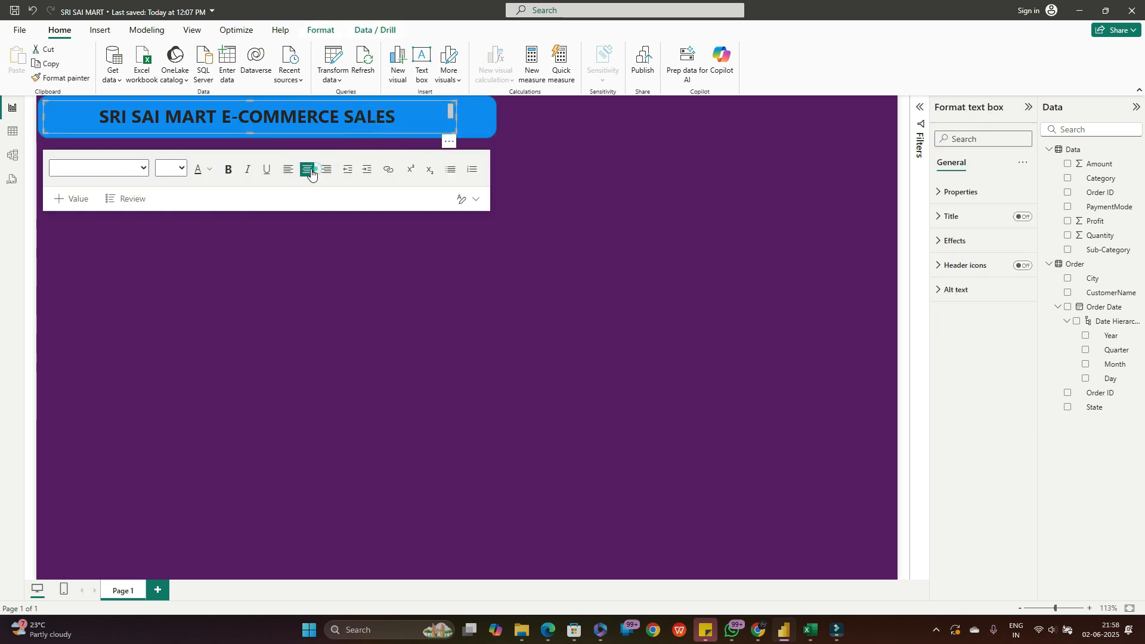
{"action": "left_click", "coordinate": [940, 240]}
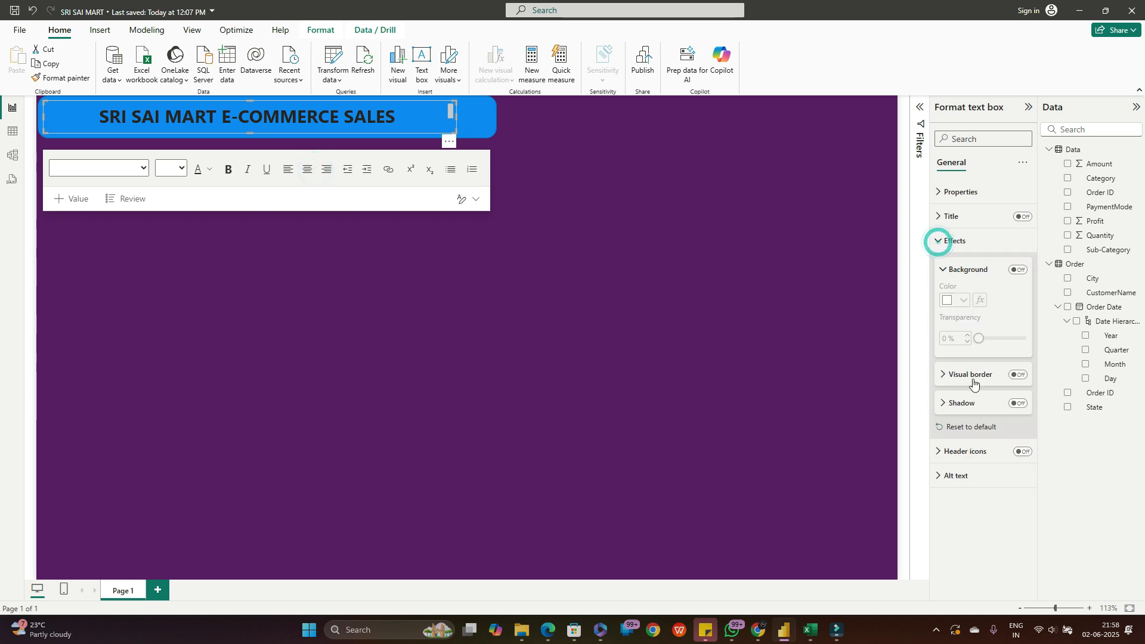
{"action": "left_click", "coordinate": [943, 373]}
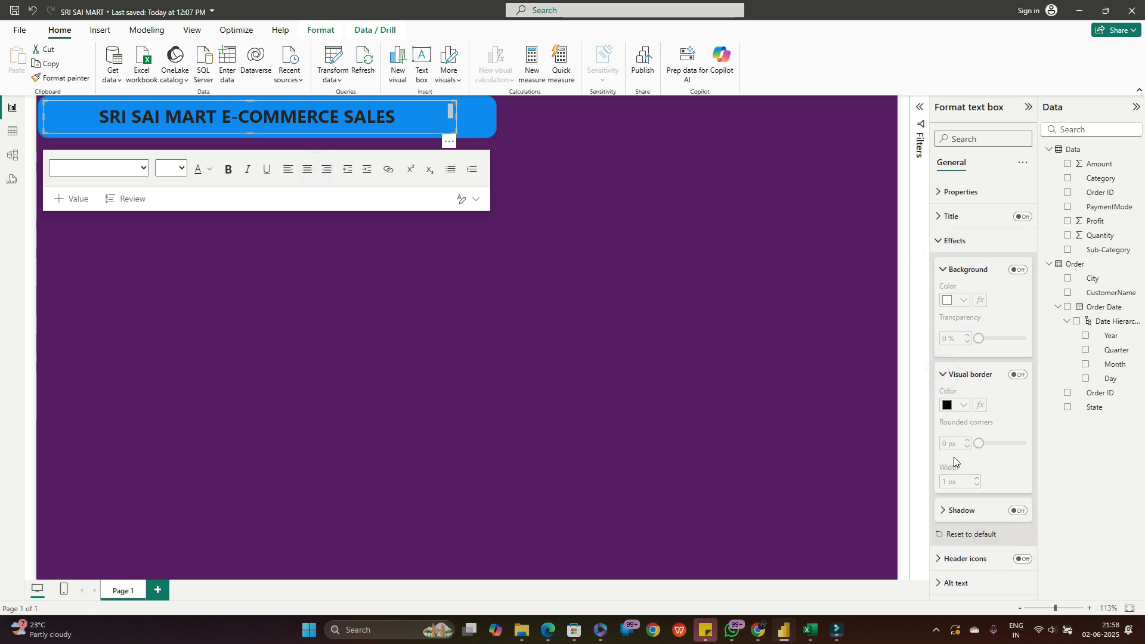
{"action": "left_click", "coordinate": [943, 377]}
{"action": "left_click", "coordinate": [947, 236]}
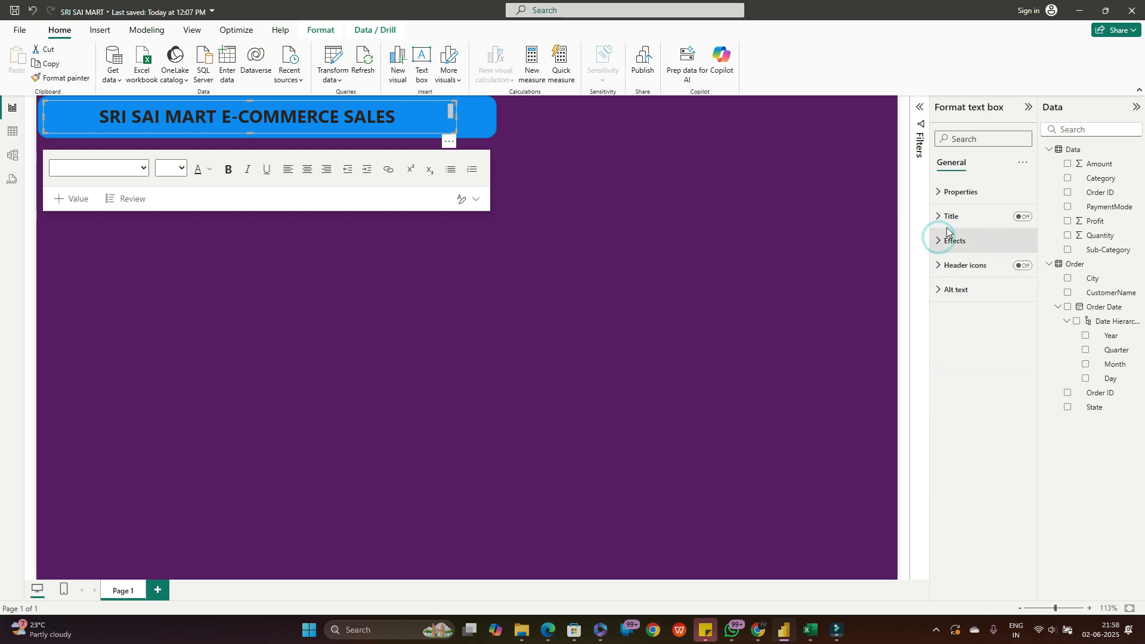
{"action": "left_click", "coordinate": [947, 217]}
{"action": "left_click", "coordinate": [943, 195]}
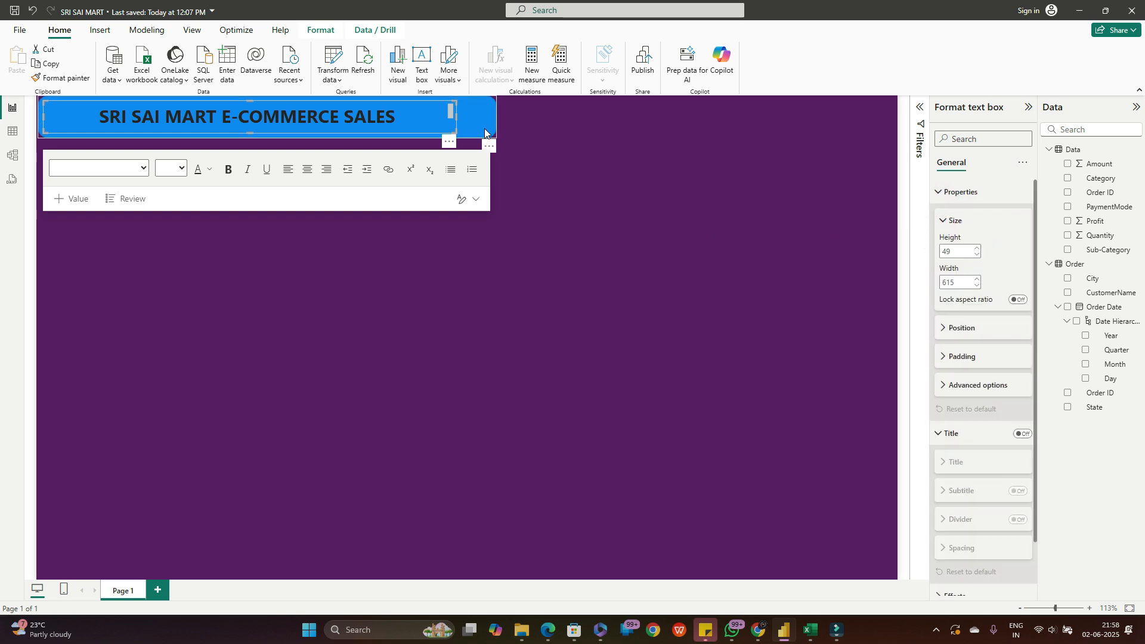
- Narrow the blue banner so its right edge sits close to the end of the title text box
{"action": "left_click", "coordinate": [485, 133]}
{"action": "left_click_drag", "start_coordinate": [495, 113], "coordinate": [449, 110]}
{"action": "left_click", "coordinate": [481, 166]}
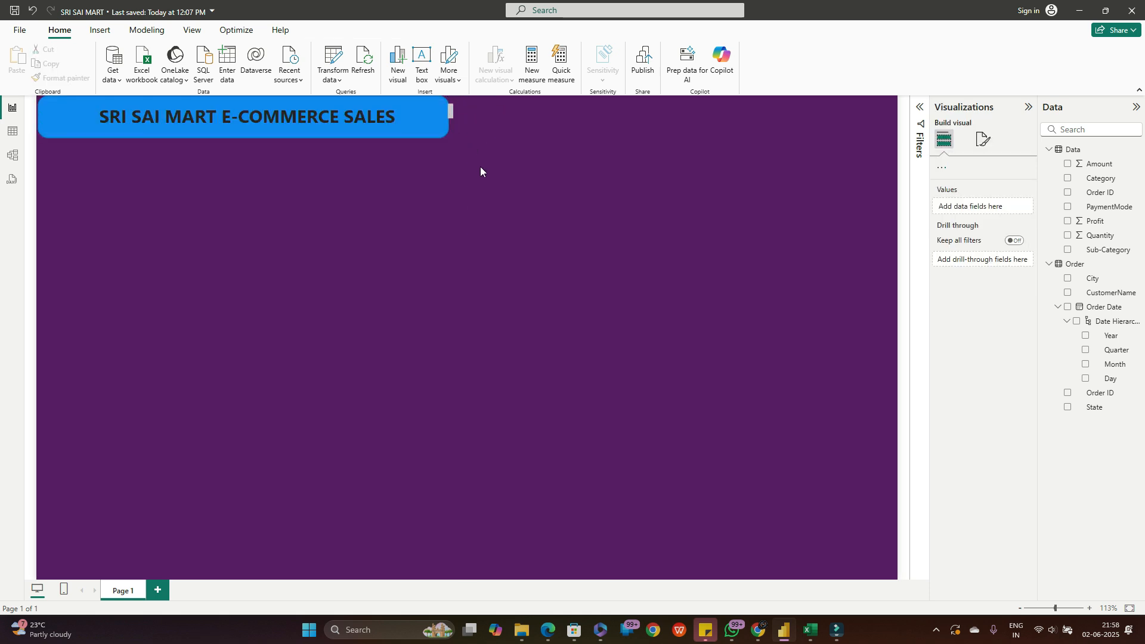
- Shrink the title text box around the words SRI SAI MART E-COMMERCE SALES and shorten the blue banner to the same right edge
{"action": "left_click", "coordinate": [288, 121]}
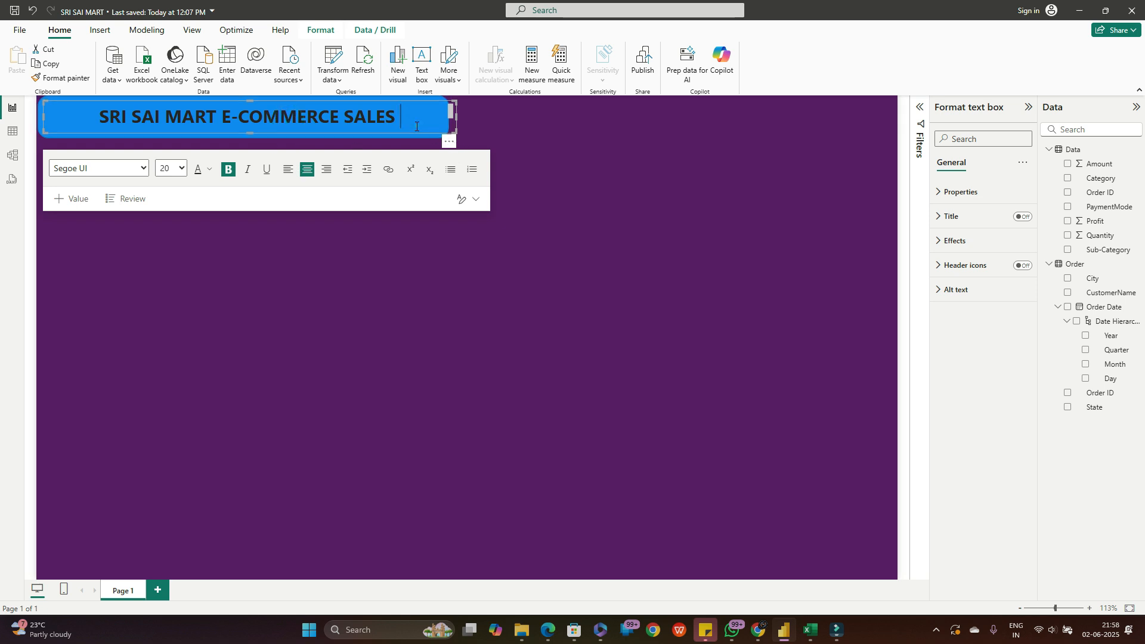
{"action": "left_click_drag", "start_coordinate": [45, 101], "coordinate": [117, 103]}
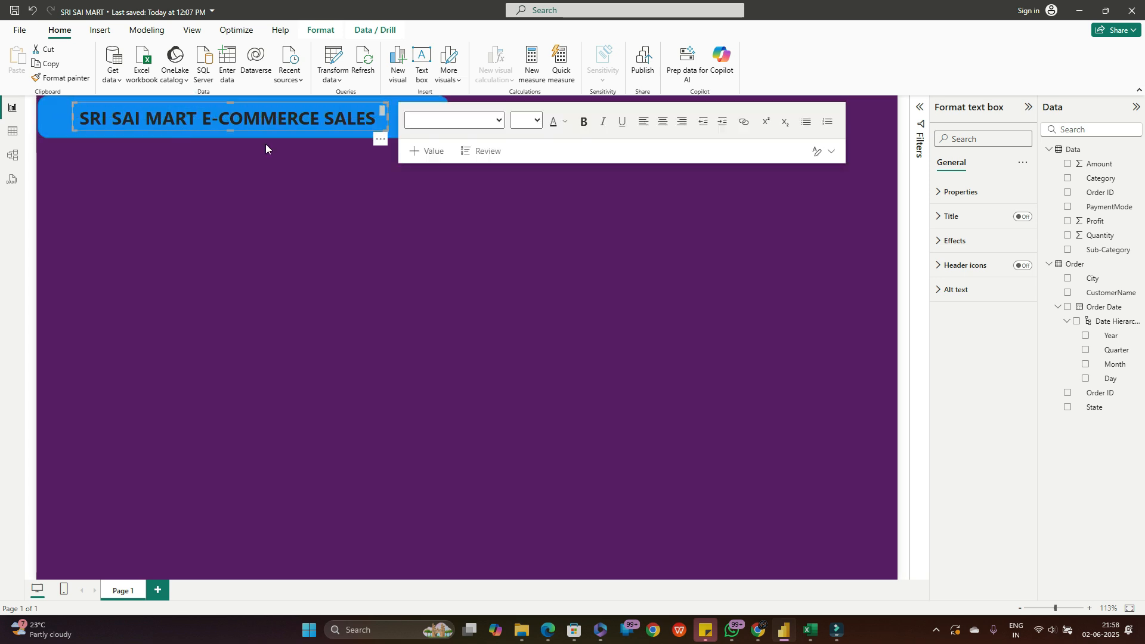
{"action": "left_click", "coordinate": [404, 231]}
{"action": "left_click", "coordinate": [435, 130]}
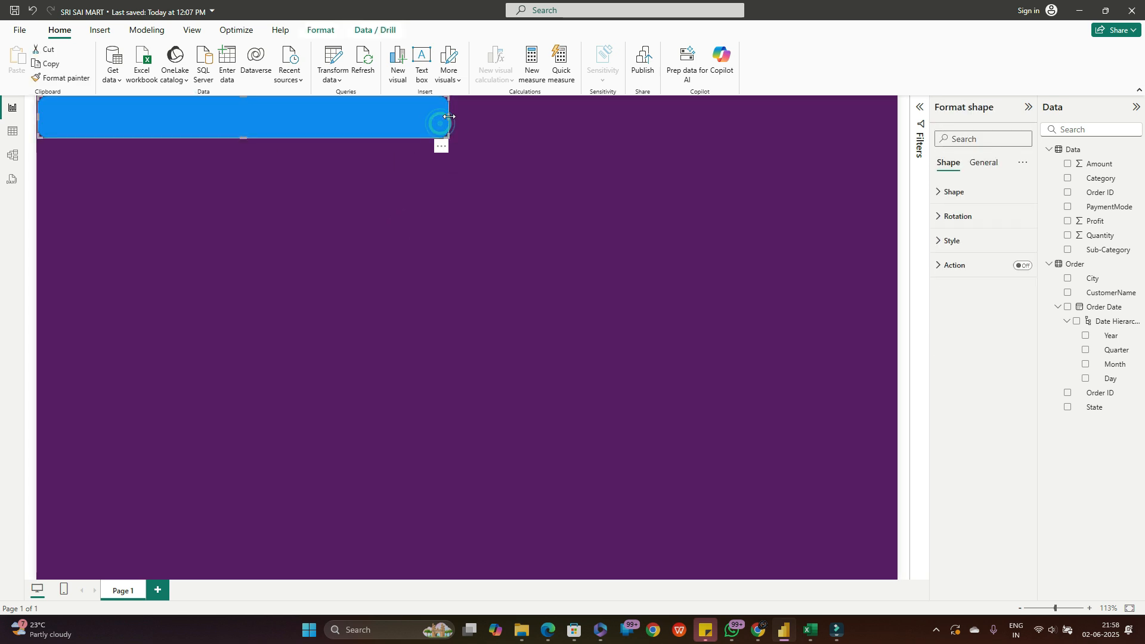
{"action": "left_click_drag", "start_coordinate": [448, 116], "coordinate": [391, 115]}
{"action": "left_click", "coordinate": [294, 238]}
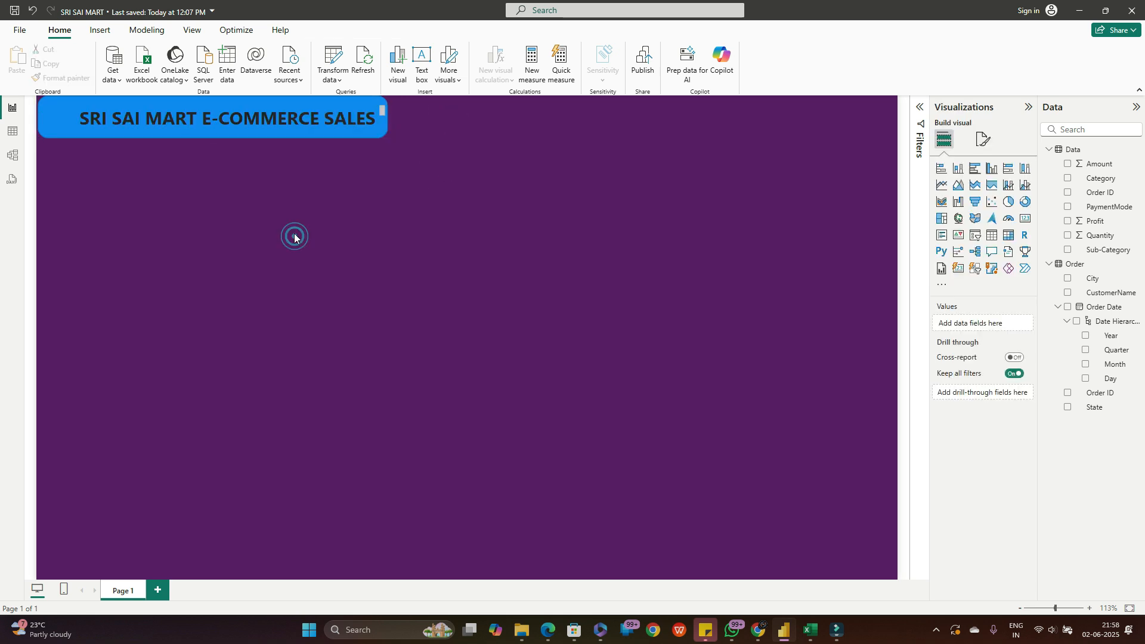
- Turn on the banner shape's background effect and set its color to the theme's bright blue
{"action": "left_click", "coordinate": [224, 102]}
{"action": "key", "text": "Delete"}
{"action": "left_click", "coordinate": [54, 113]}
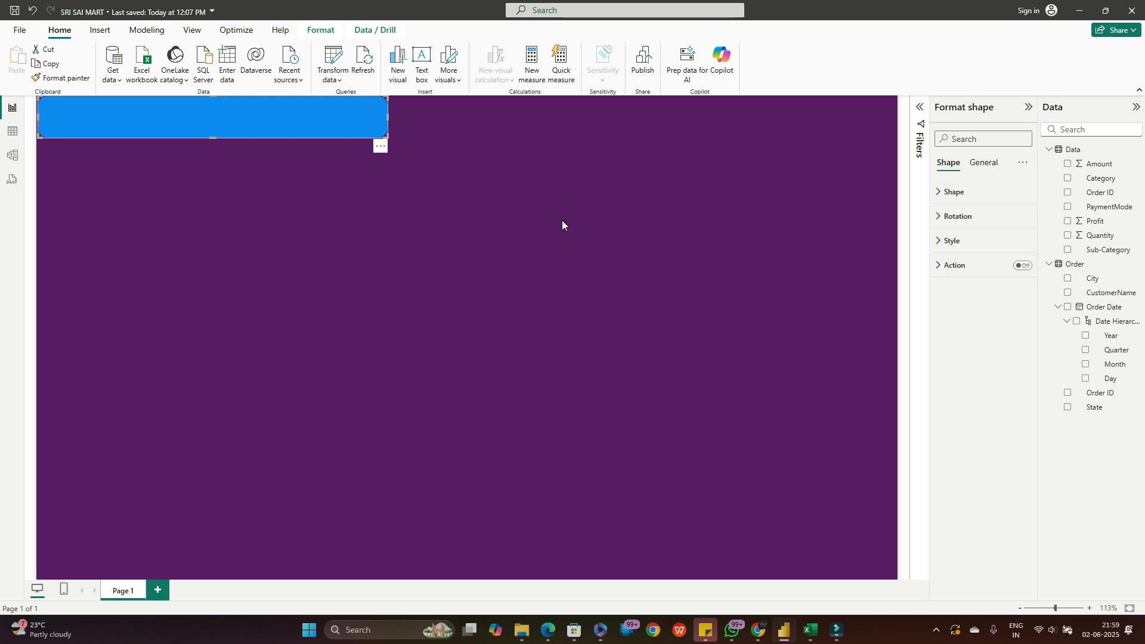
{"action": "left_click", "coordinate": [982, 163]}
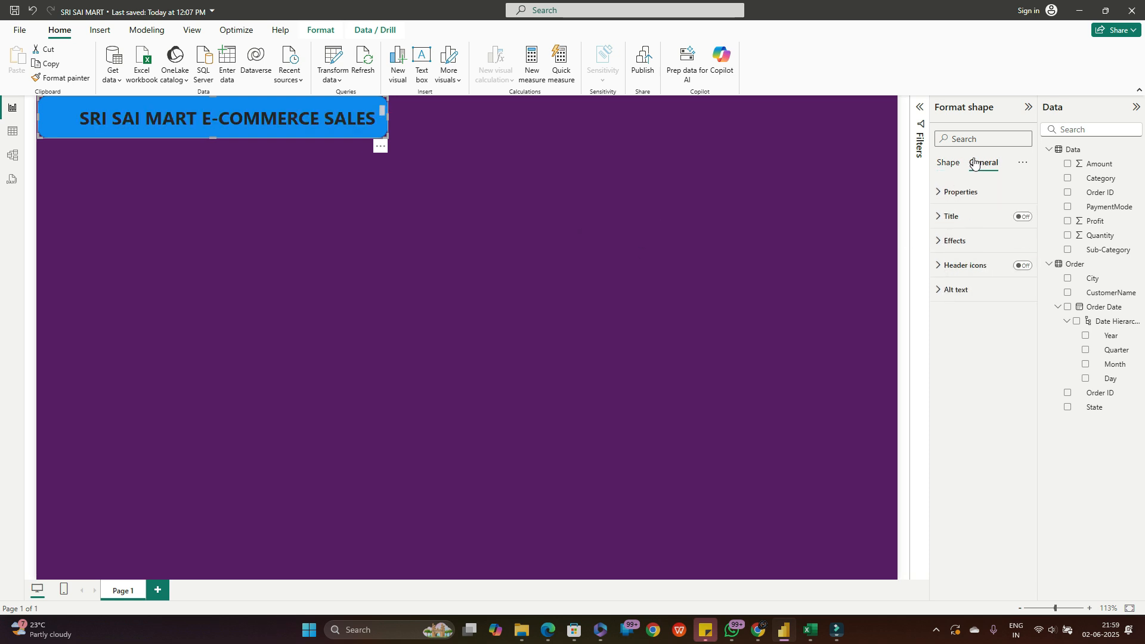
{"action": "left_click", "coordinate": [948, 241]}
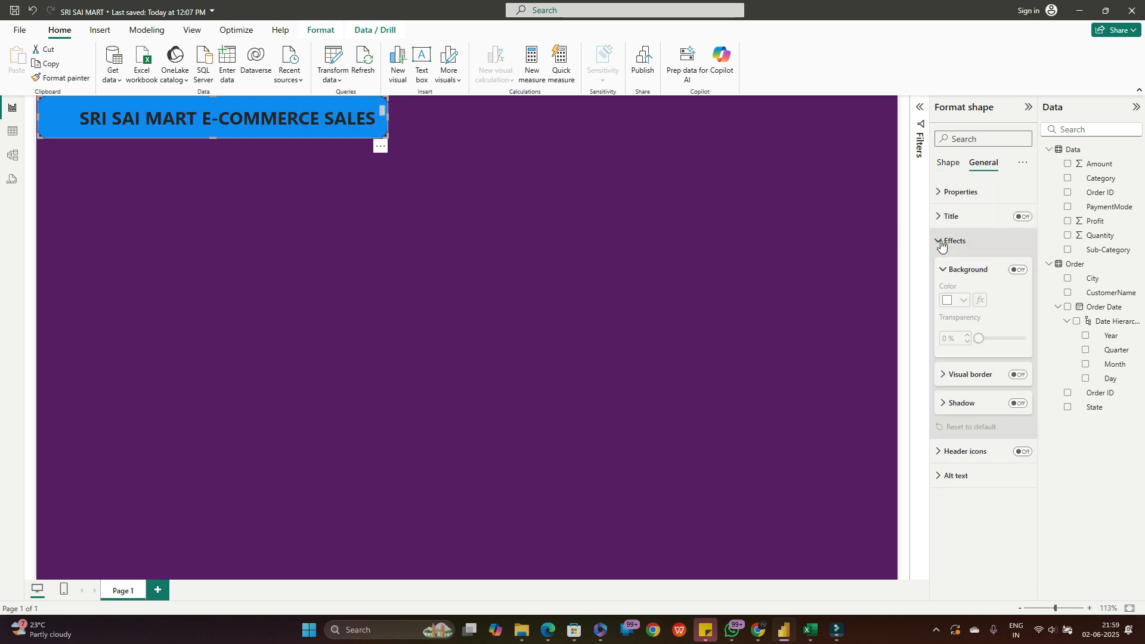
{"action": "left_click", "coordinate": [1019, 269]}
{"action": "left_click", "coordinate": [961, 301]}
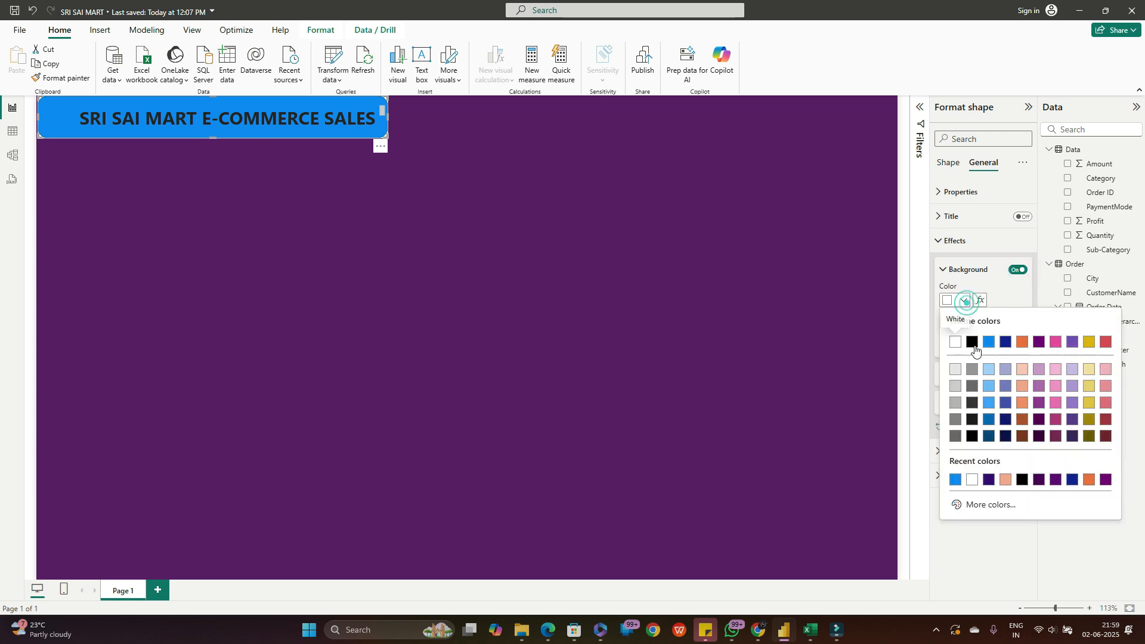
{"action": "left_click", "coordinate": [987, 349]}
{"action": "left_click", "coordinate": [242, 165]}
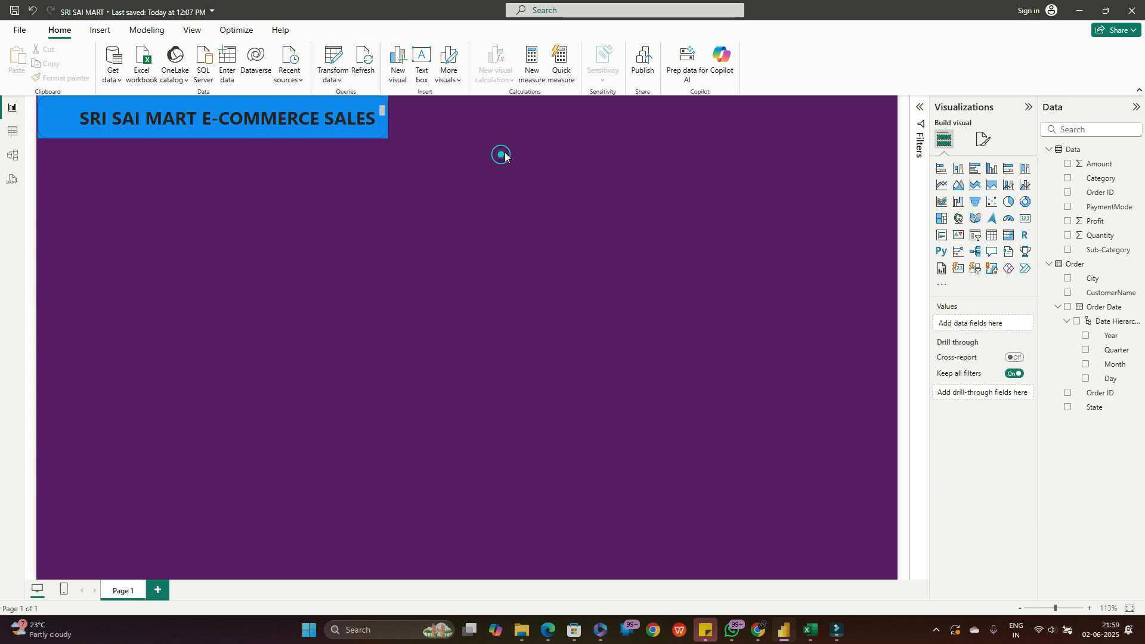
{"action": "left_click", "coordinate": [505, 198]}
- Delete the blue banner shape and extend the title text box a little to the left
{"action": "left_click", "coordinate": [56, 114]}
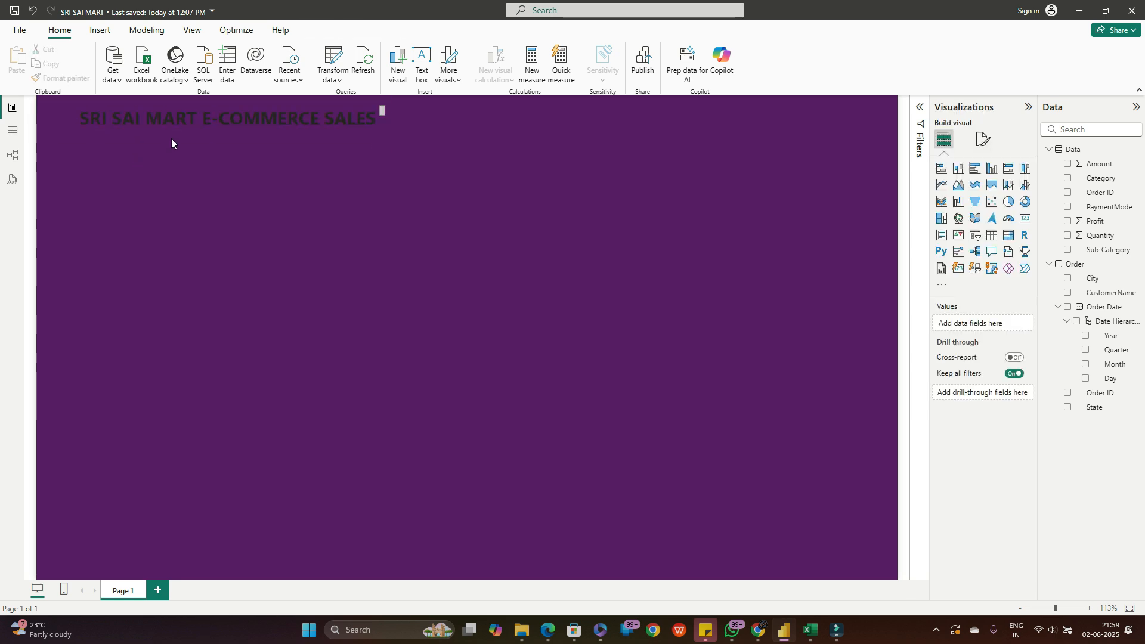
{"action": "left_click", "coordinate": [275, 115]}
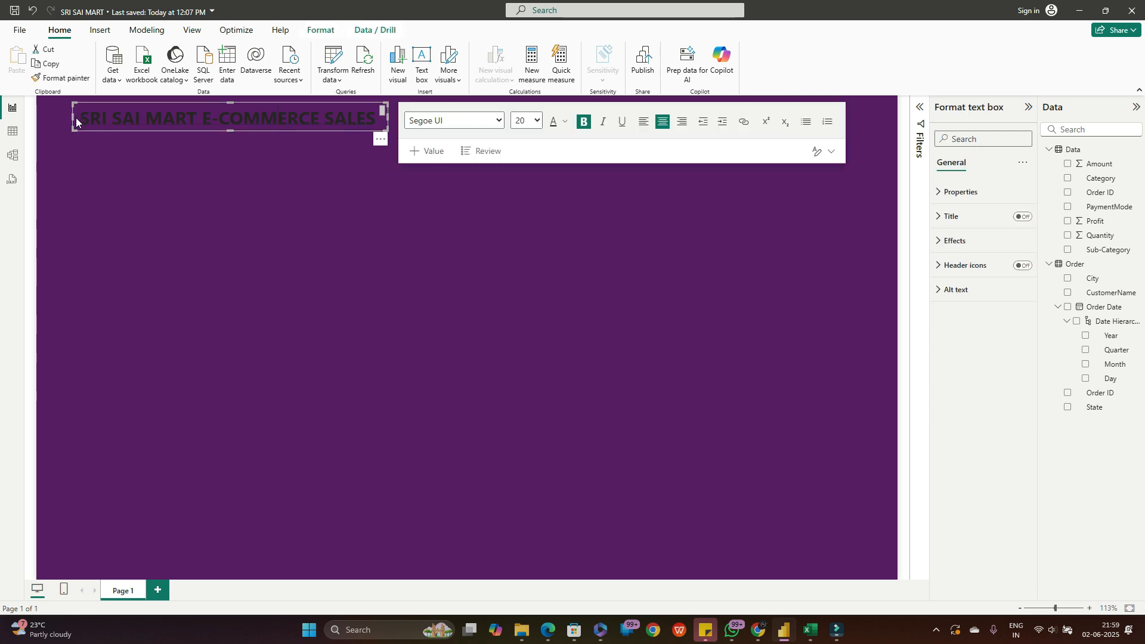
{"action": "left_click_drag", "start_coordinate": [73, 116], "coordinate": [46, 117]}
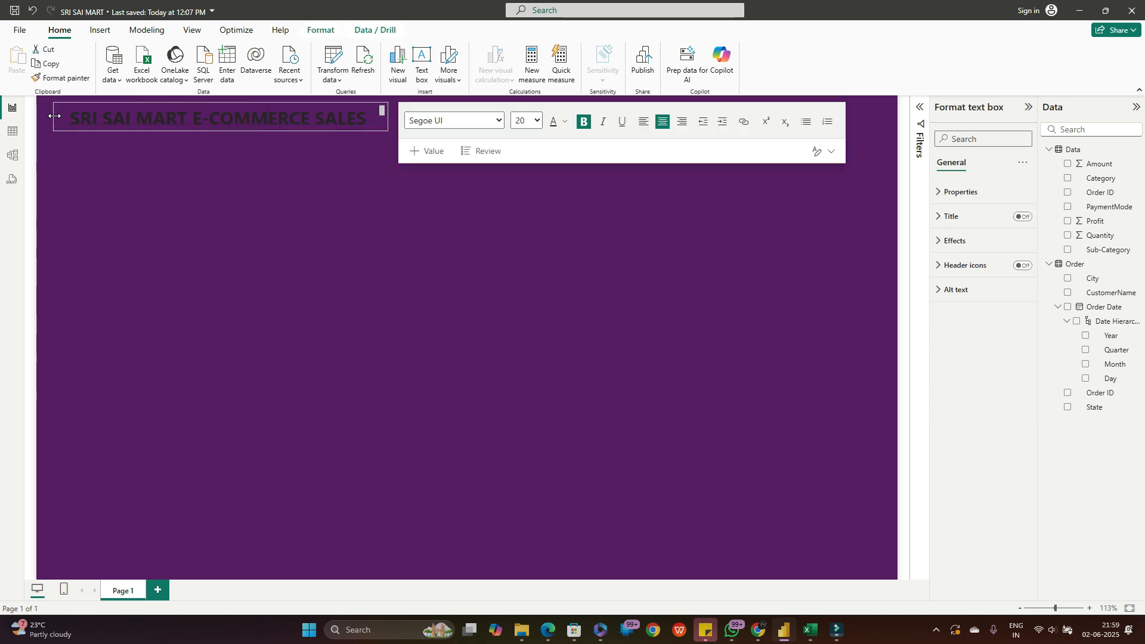
{"action": "left_click", "coordinate": [264, 172]}
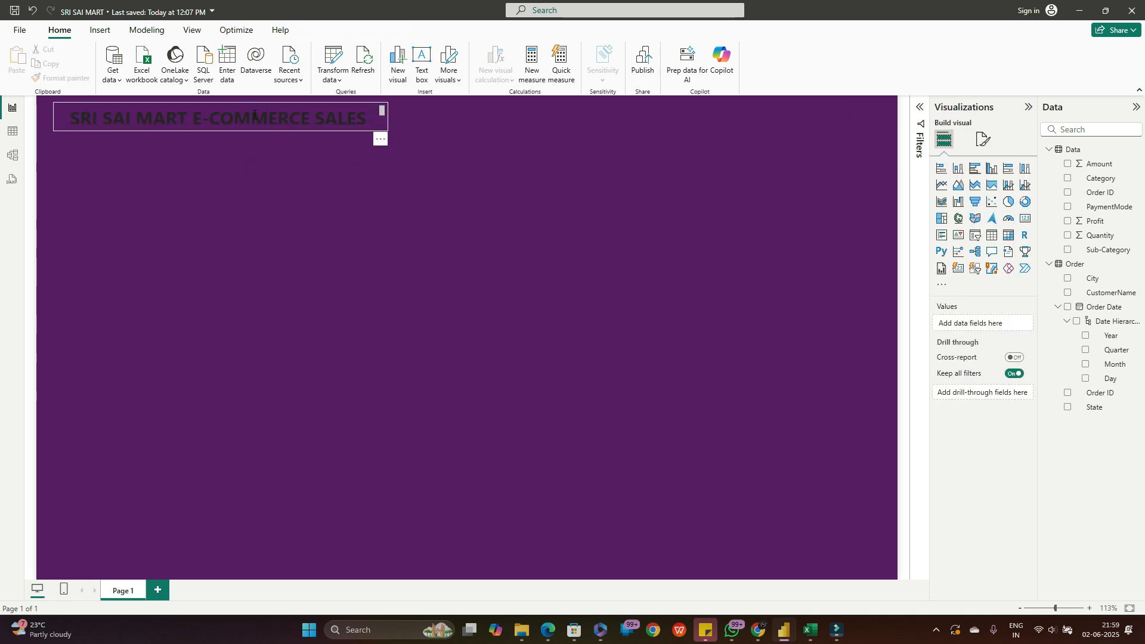
- Set the font color of all the title text to white
{"action": "left_click", "coordinate": [291, 129]}
{"action": "key", "text": "ctrl+a"}
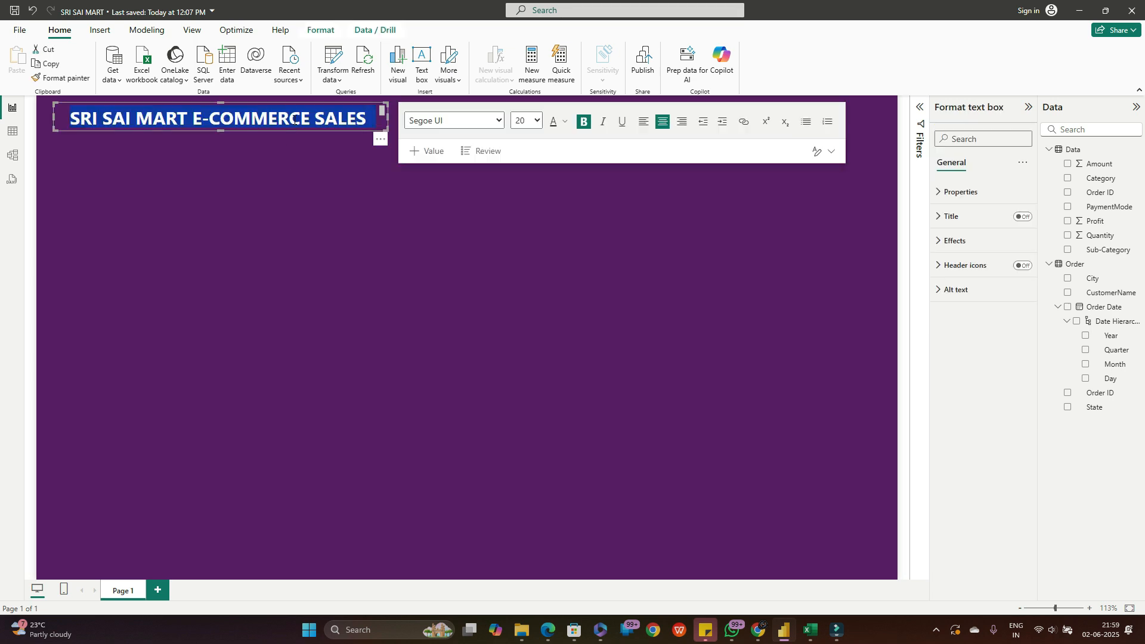
{"action": "left_click", "coordinate": [567, 123]}
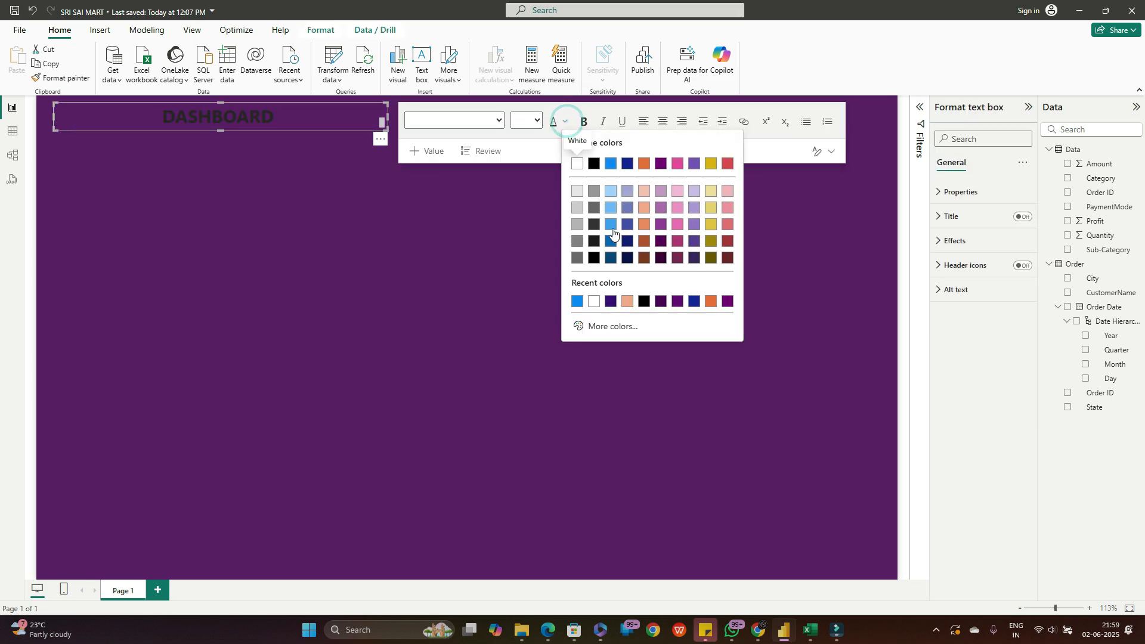
{"action": "left_click", "coordinate": [579, 161]}
{"action": "left_click", "coordinate": [356, 202]}
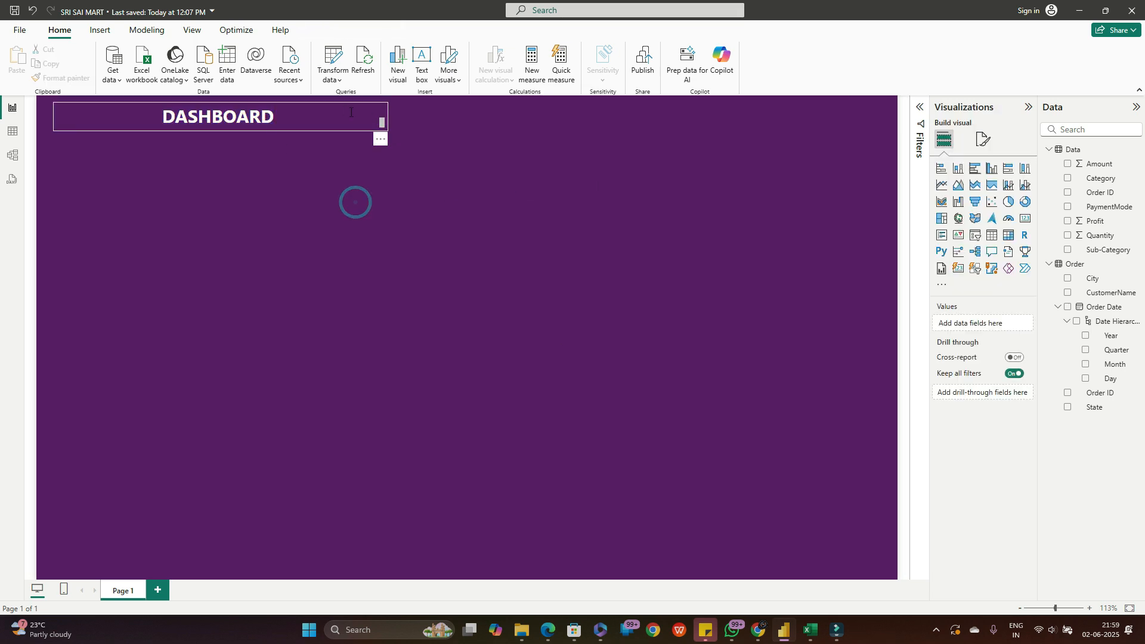
- Widen the title text box so SRI SAI MART E-COMMERCE SALES DASHBOARD fits on one line
{"action": "left_click", "coordinate": [333, 122]}
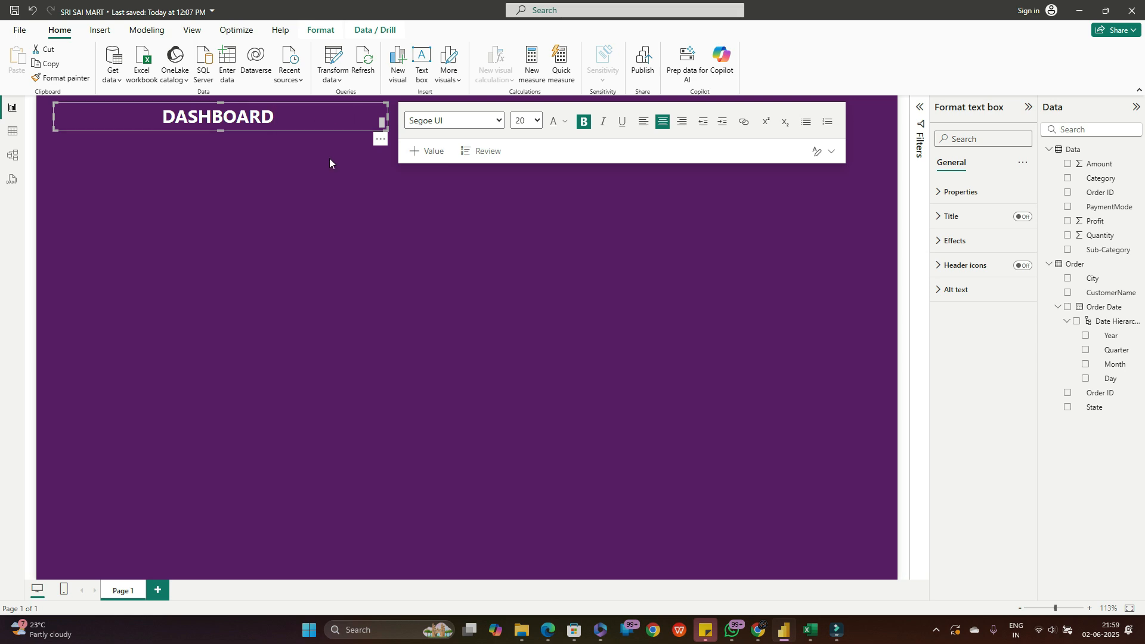
{"action": "left_click_drag", "start_coordinate": [390, 117], "coordinate": [489, 116]}
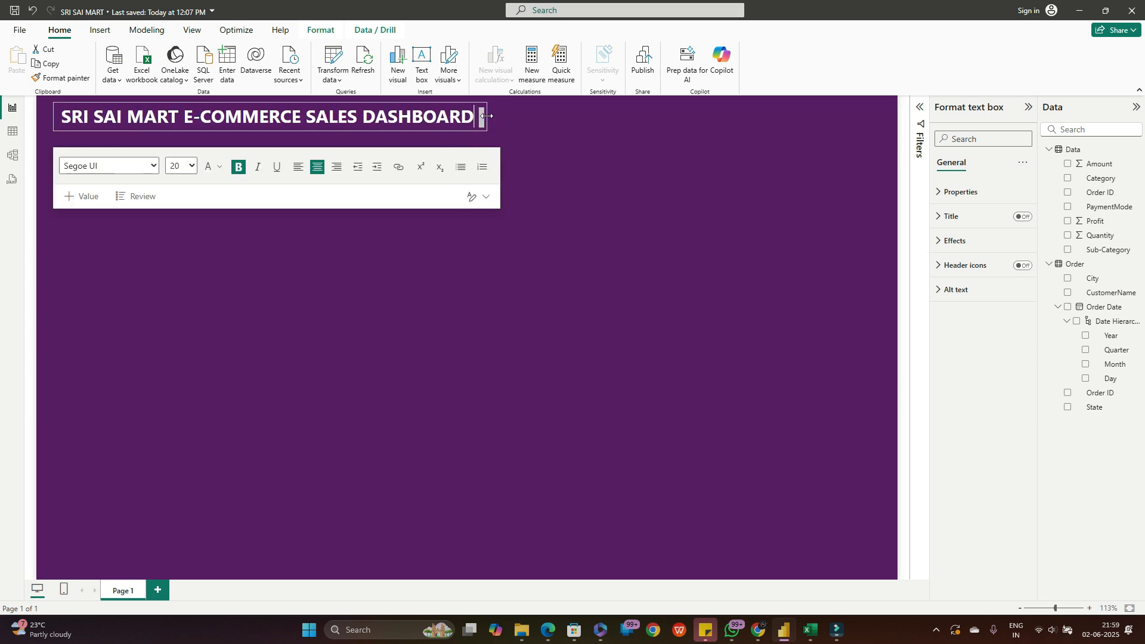
{"action": "left_click", "coordinate": [284, 259]}
- Move the title text box slightly closer to the left edge of the report page
{"action": "left_click", "coordinate": [233, 113]}
{"action": "left_click", "coordinate": [117, 106]}
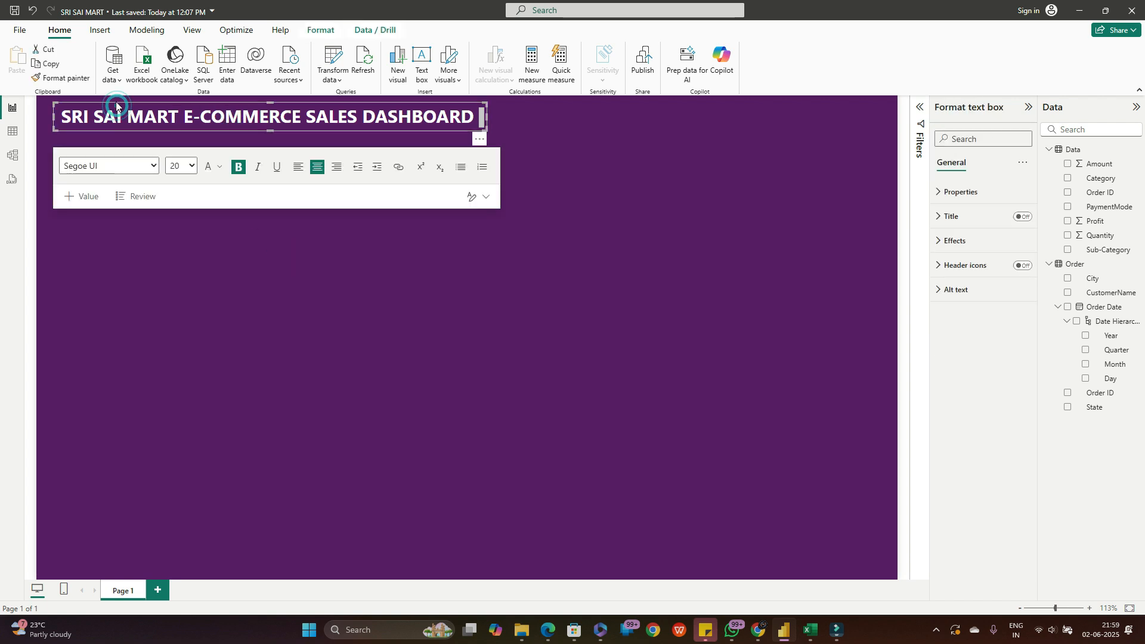
{"action": "left_click", "coordinate": [115, 100]}
{"action": "left_click", "coordinate": [109, 112]}
{"action": "left_click_drag", "start_coordinate": [61, 102], "coordinate": [57, 105]}
{"action": "left_click", "coordinate": [56, 102]}
{"action": "left_click", "coordinate": [343, 245]}
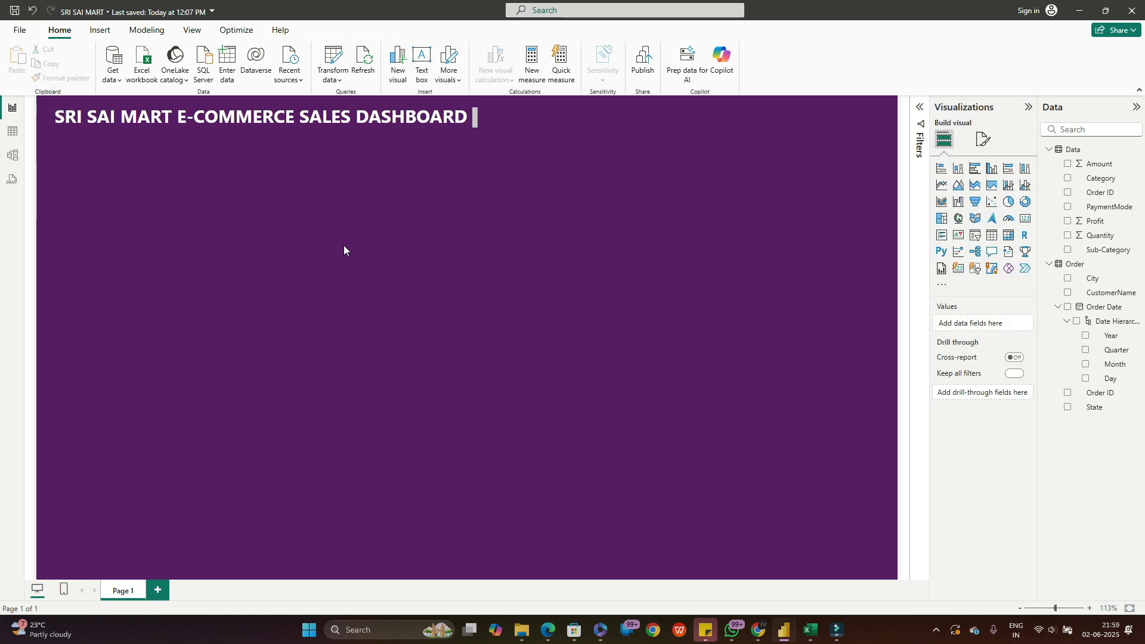
- Narrow the title text box slightly from its right side, keeping the title on one line
{"action": "left_click", "coordinate": [469, 209]}
{"action": "left_click", "coordinate": [477, 112]}
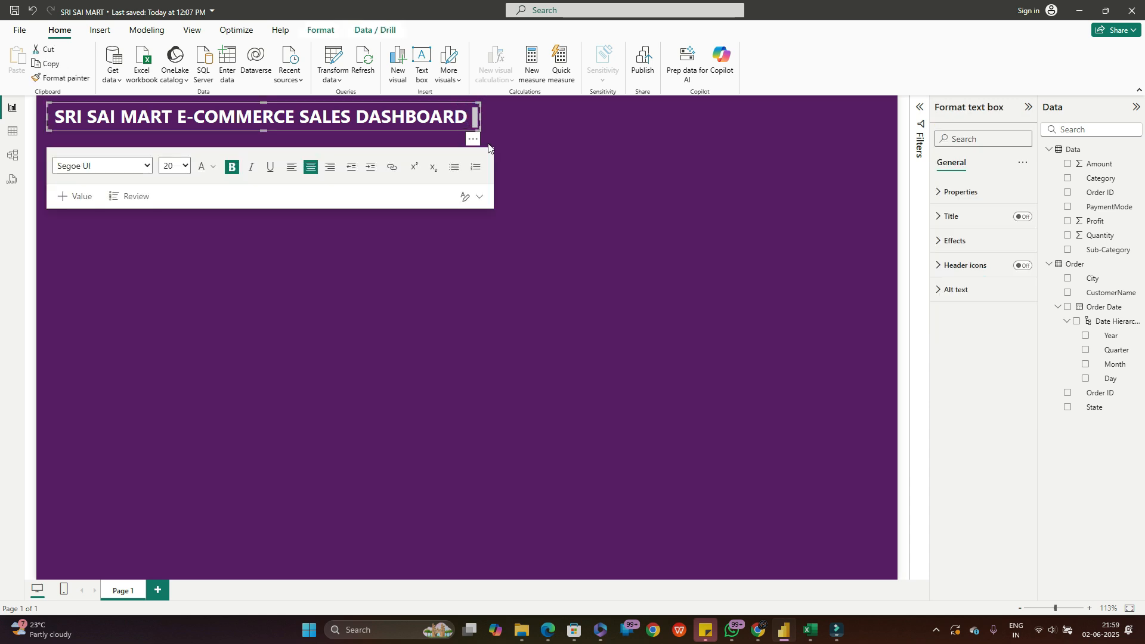
{"action": "left_click_drag", "start_coordinate": [480, 114], "coordinate": [471, 113]}
{"action": "left_click", "coordinate": [614, 207]}
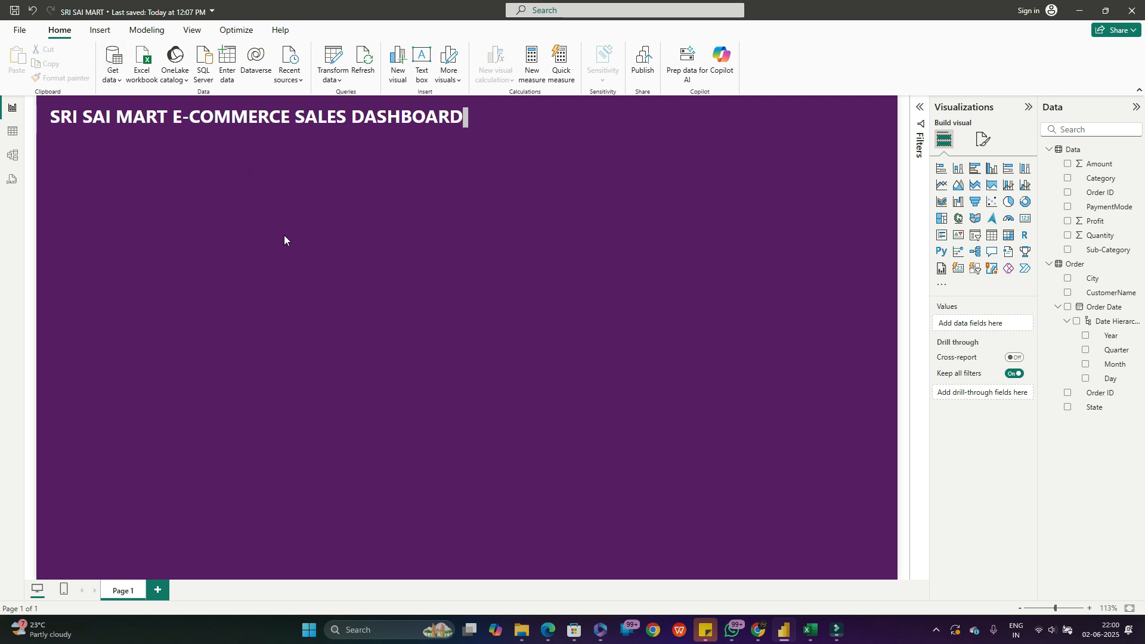
- Insert a card visual, shrink it to a small tile, and place it just below the start of the dashboard title
{"action": "left_click", "coordinate": [959, 270]}
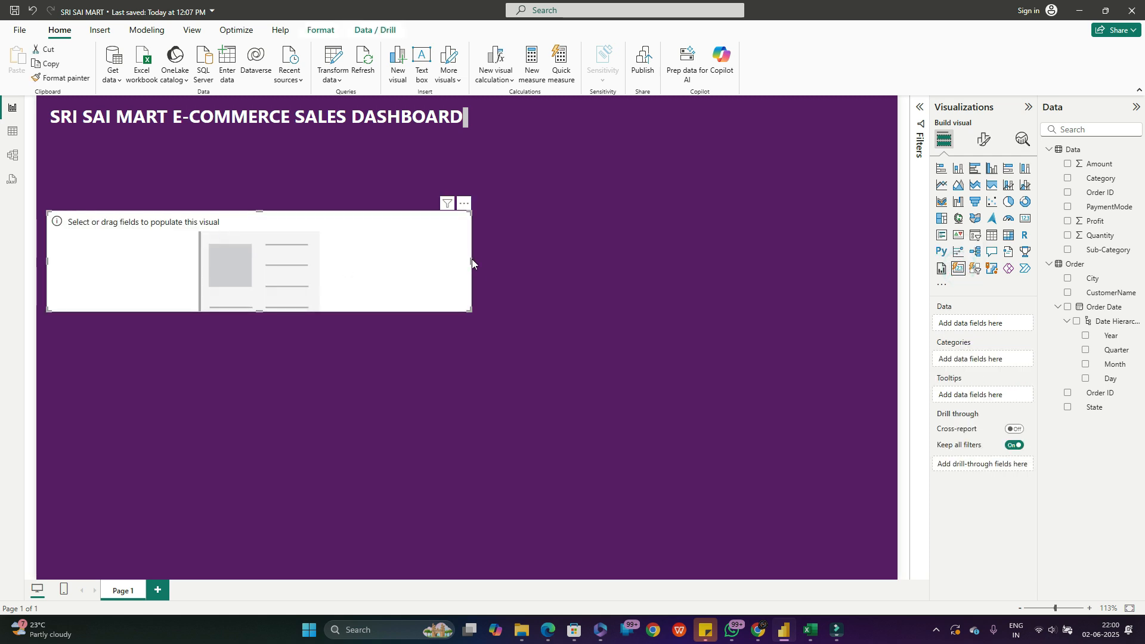
{"action": "left_click_drag", "start_coordinate": [471, 260], "coordinate": [183, 258]}
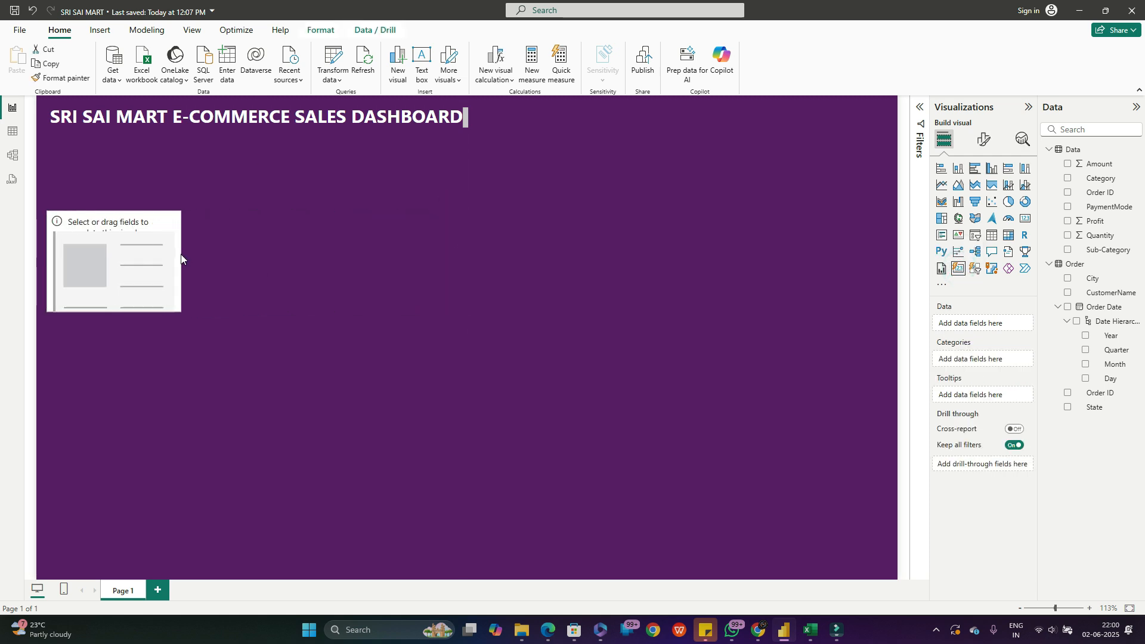
{"action": "left_click_drag", "start_coordinate": [120, 224], "coordinate": [116, 161]}
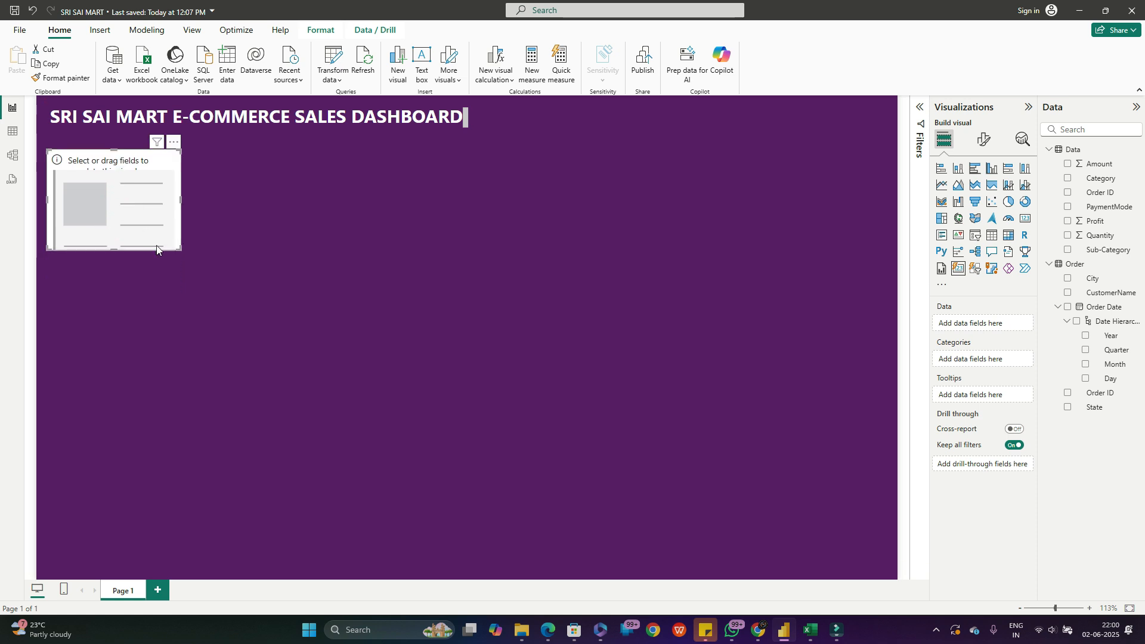
{"action": "left_click_drag", "start_coordinate": [181, 250], "coordinate": [146, 210]}
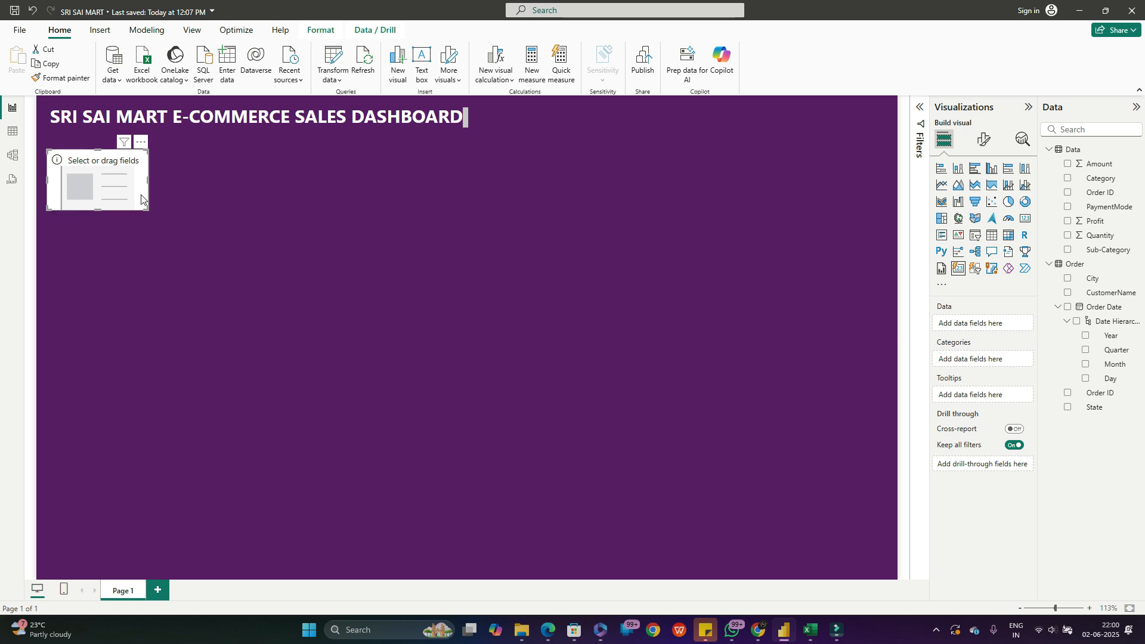
{"action": "left_click_drag", "start_coordinate": [149, 208], "coordinate": [146, 206]}
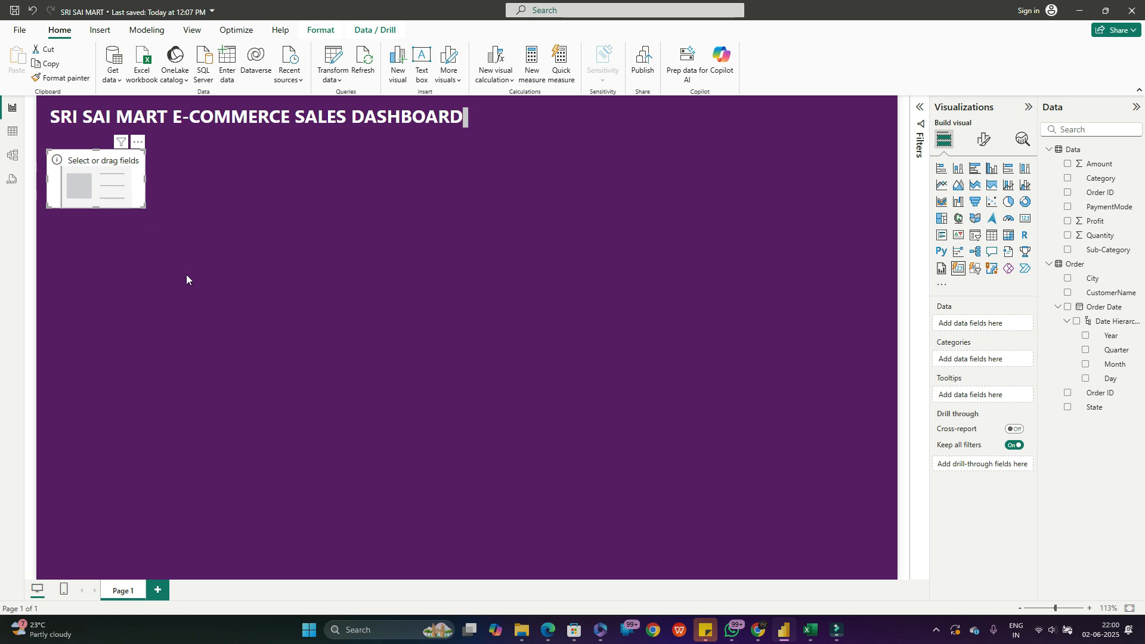
- Add the Amount field from the Data table to the card as its summed value
{"action": "left_click", "coordinate": [115, 195]}
{"action": "left_click", "coordinate": [1068, 164]}
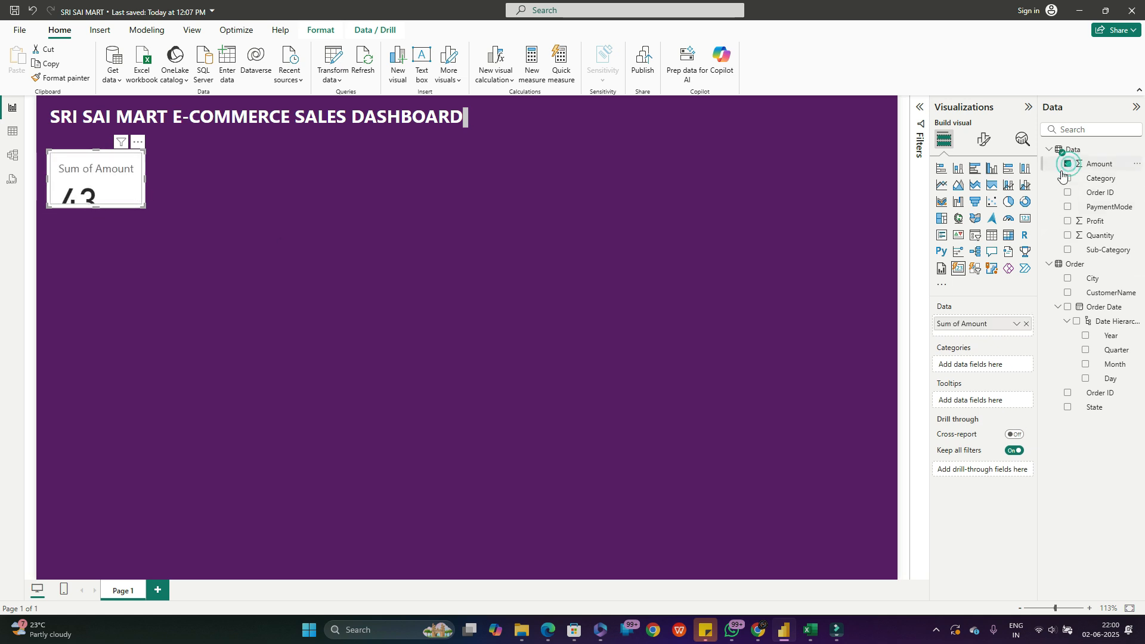
- Set the Amount card's callout value font size to 35 and resize the card to fit the full value
{"action": "left_click_drag", "start_coordinate": [143, 203], "coordinate": [158, 225]}
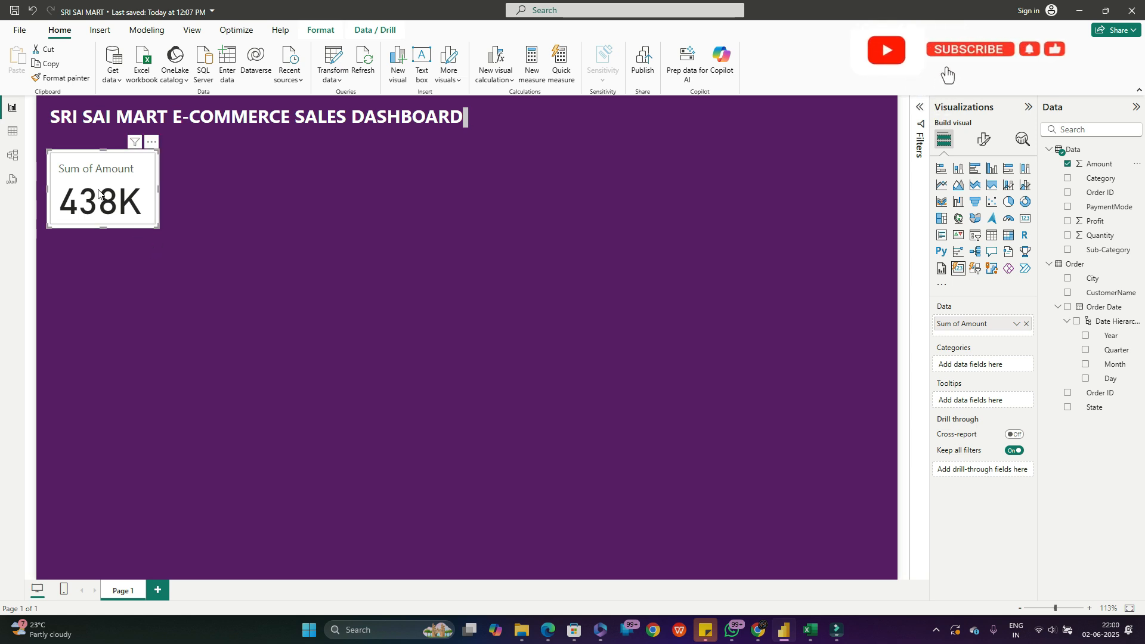
{"action": "left_click", "coordinate": [113, 180]}
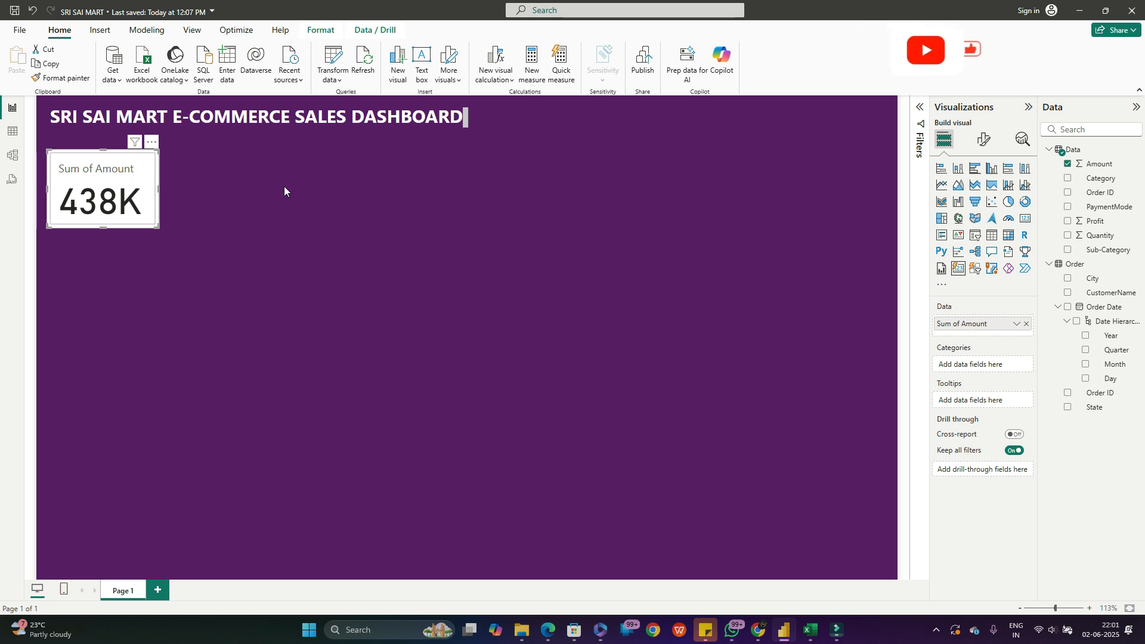
{"action": "left_click", "coordinate": [981, 141]}
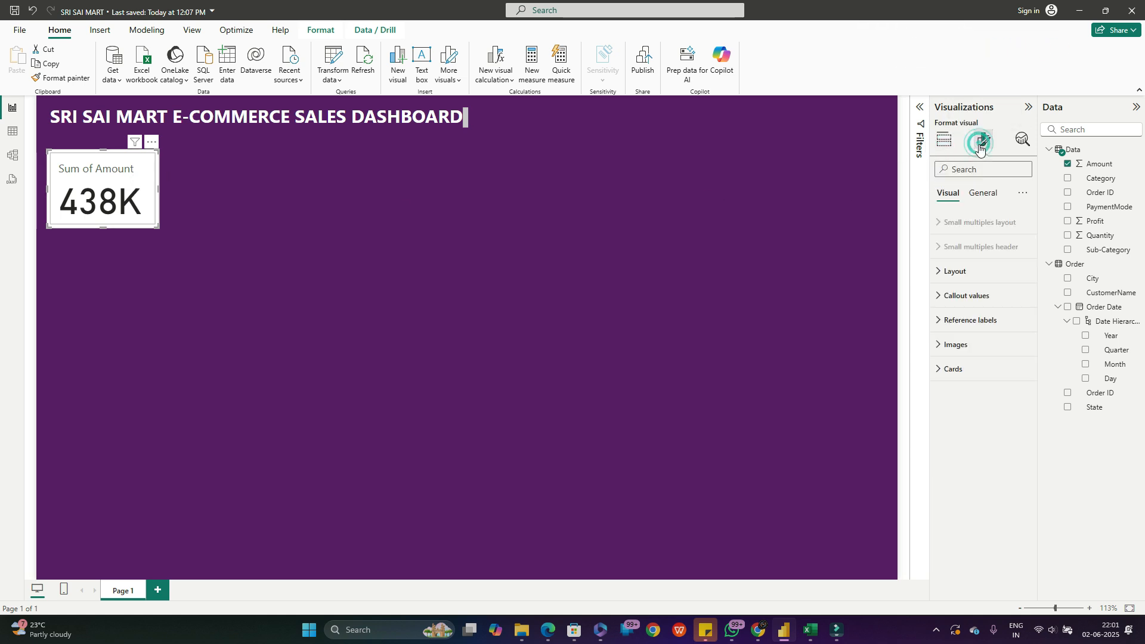
{"action": "left_click", "coordinate": [942, 297]}
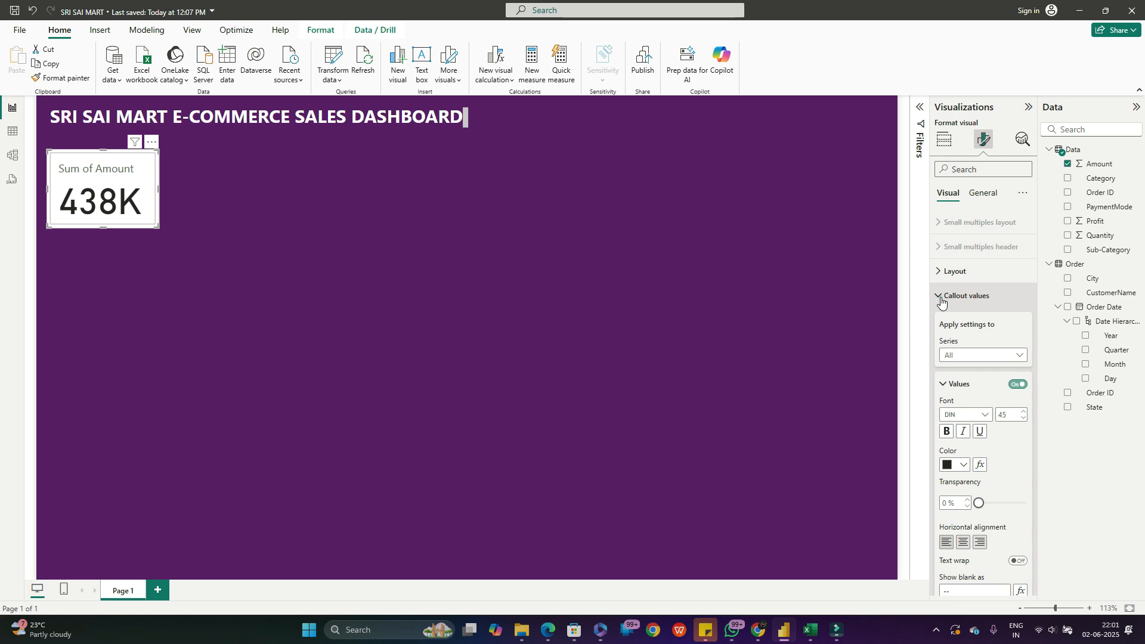
{"action": "left_click", "coordinate": [1012, 416]}
{"action": "type", "text": "35"}
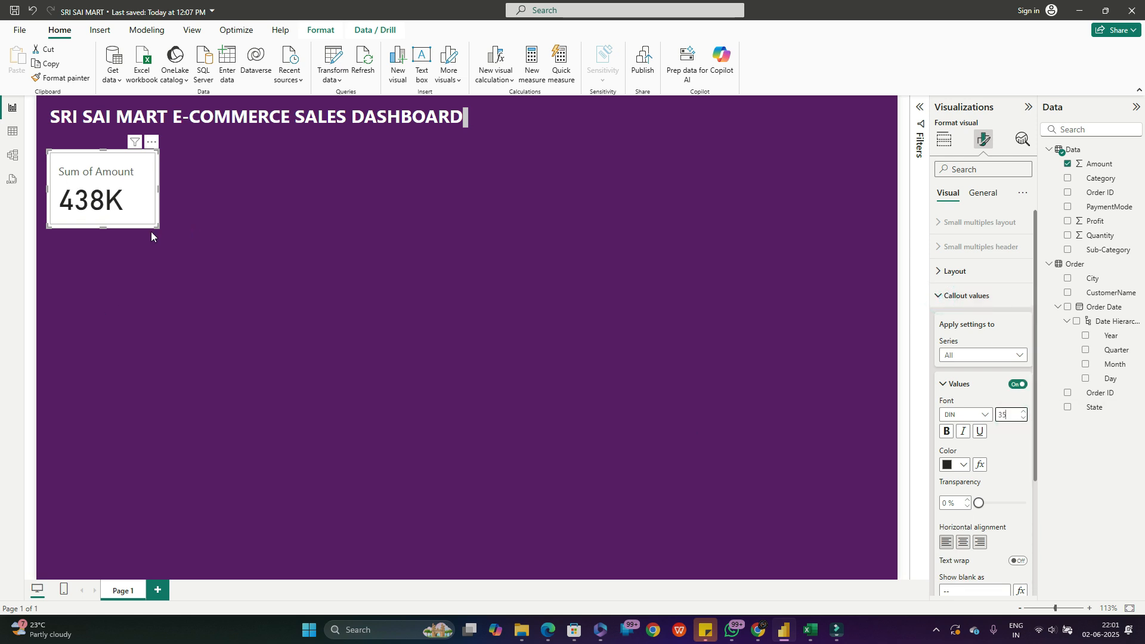
{"action": "mouse_move", "coordinate": [154, 223]}
{"action": "left_mouse_down"}
{"action": "mouse_move", "coordinate": [134, 213]}
{"action": "mouse_move", "coordinate": [152, 213]}
{"action": "left_mouse_up"}
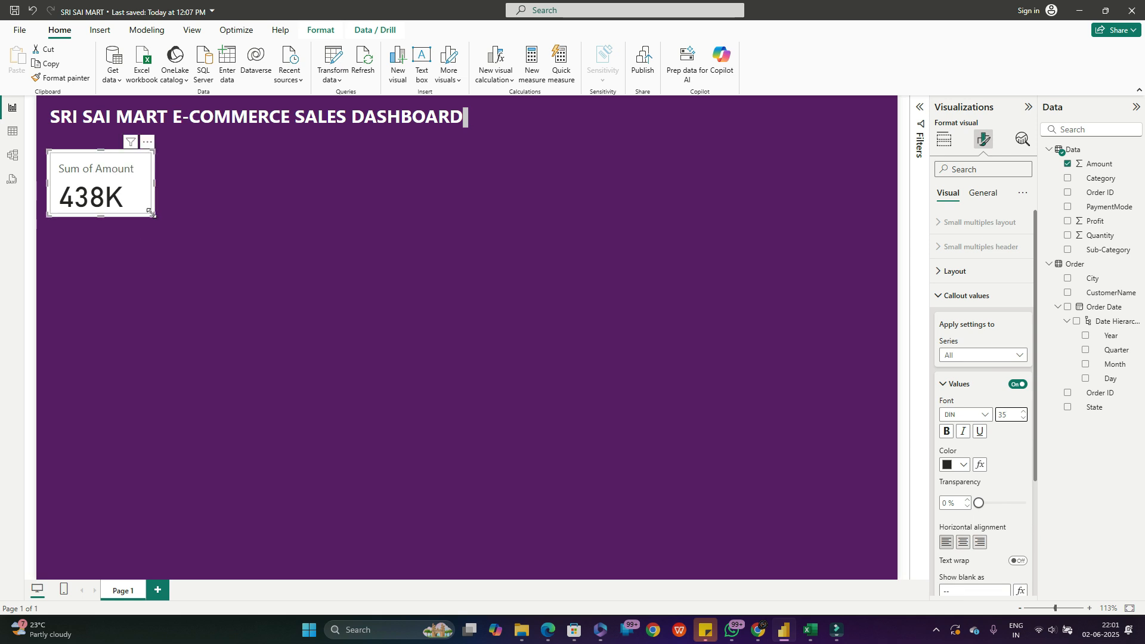
- Change the callout value font to Segoe UI Semibold after trying Segoe UI Bold
{"action": "scroll", "coordinate": [959, 405], "scroll_direction": "down", "scroll_amount": 2}
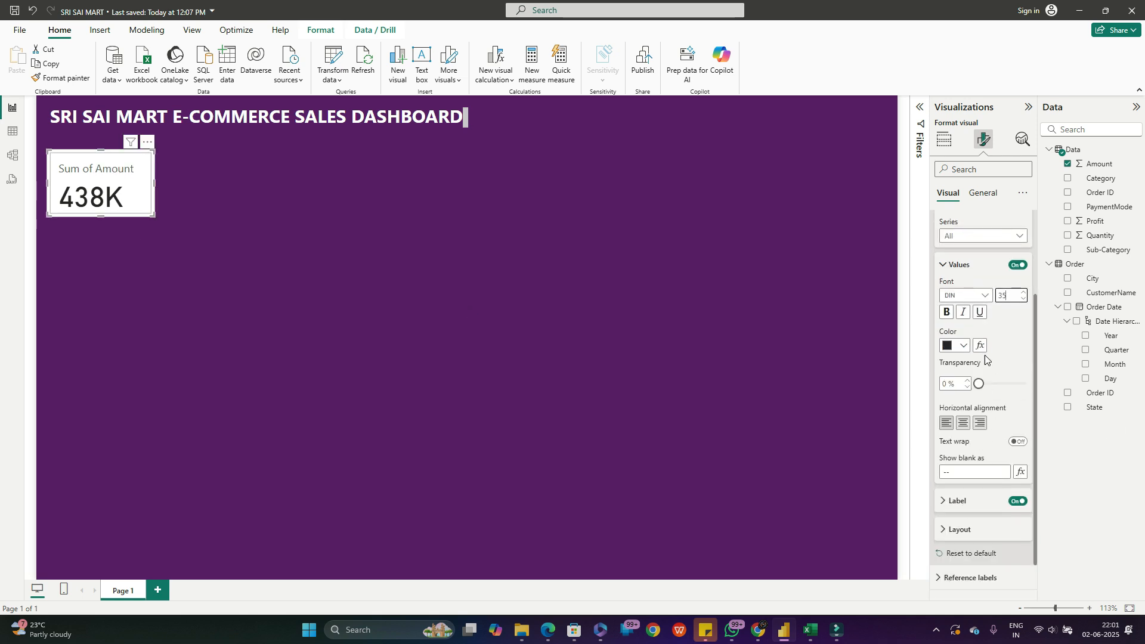
{"action": "left_click", "coordinate": [962, 295]}
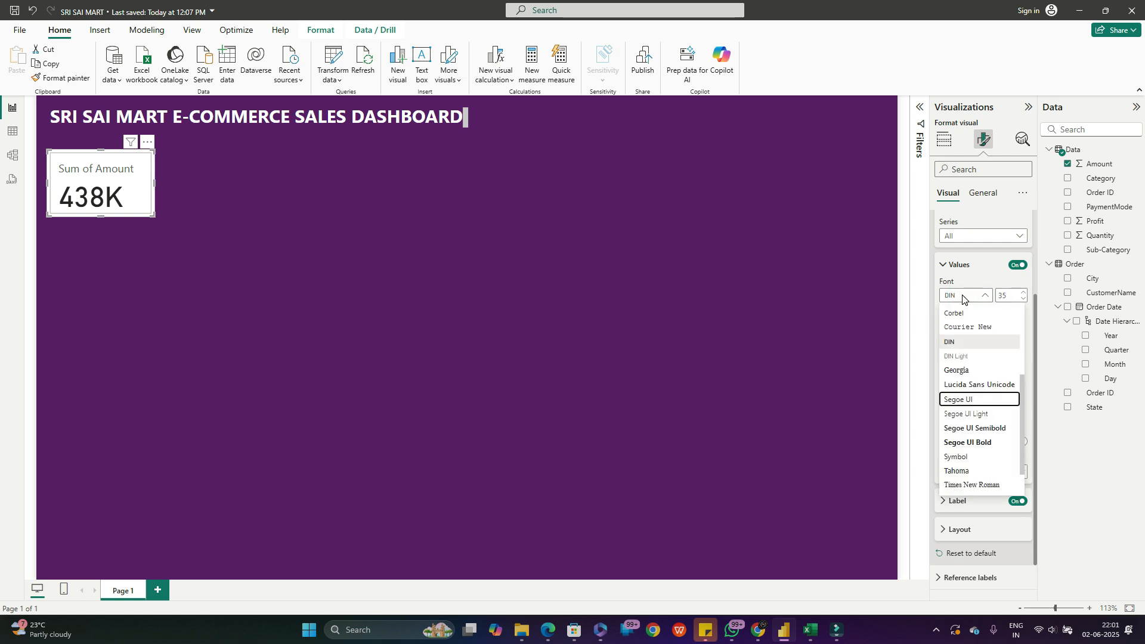
{"action": "left_click", "coordinate": [980, 443]}
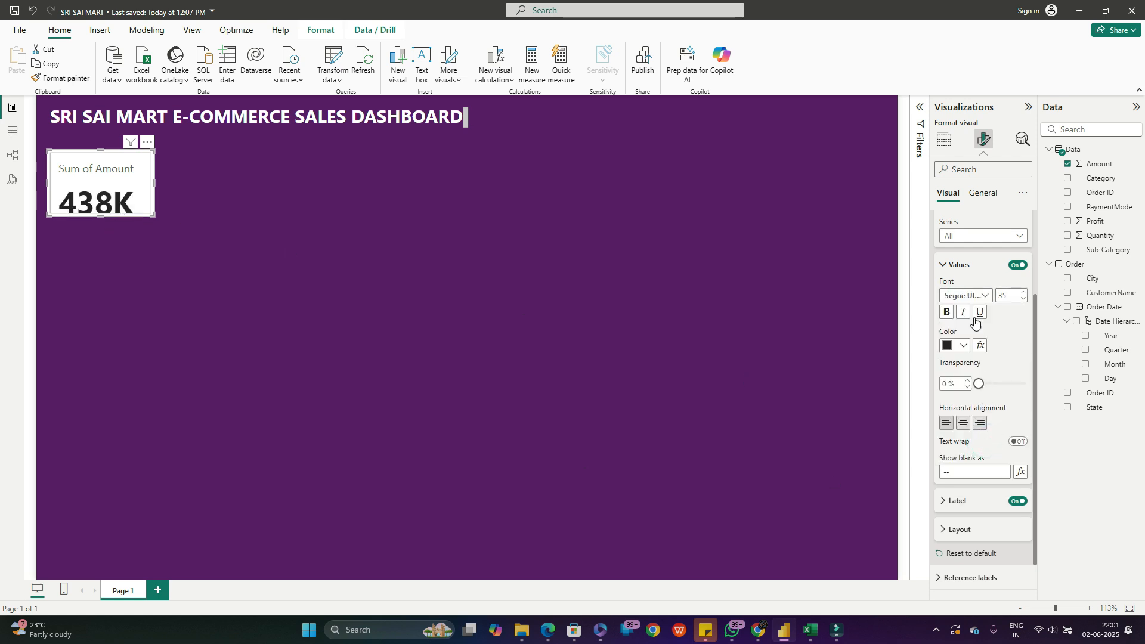
{"action": "left_click", "coordinate": [986, 294]}
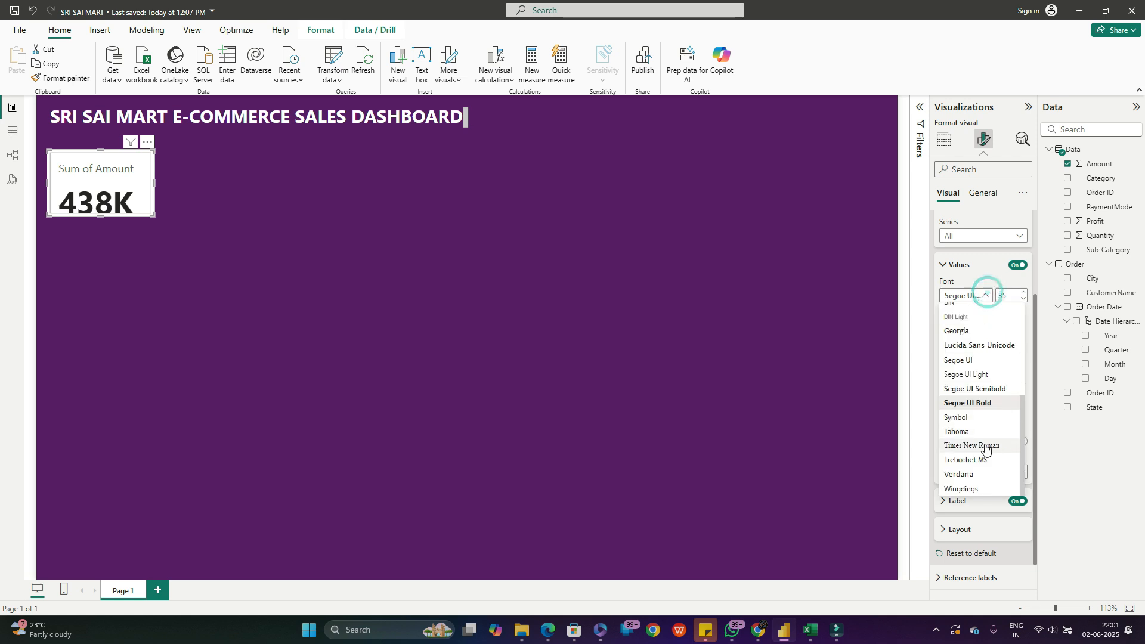
{"action": "left_click", "coordinate": [975, 389]}
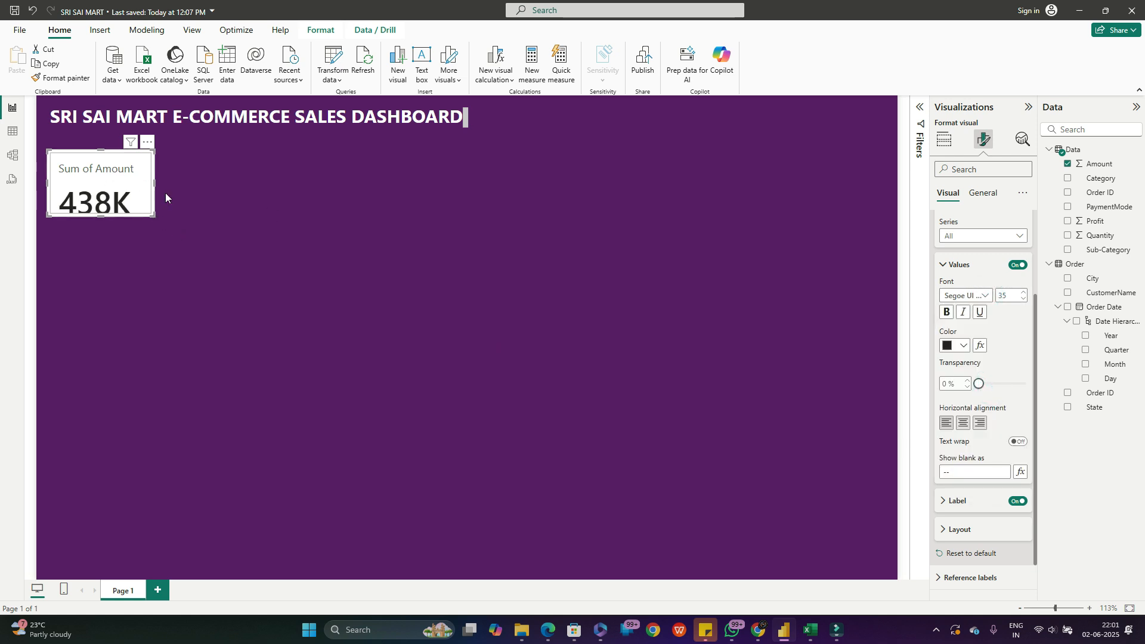
- Center the callout value horizontally and set its vertical alignment to Middle
{"action": "left_click", "coordinate": [963, 423]}
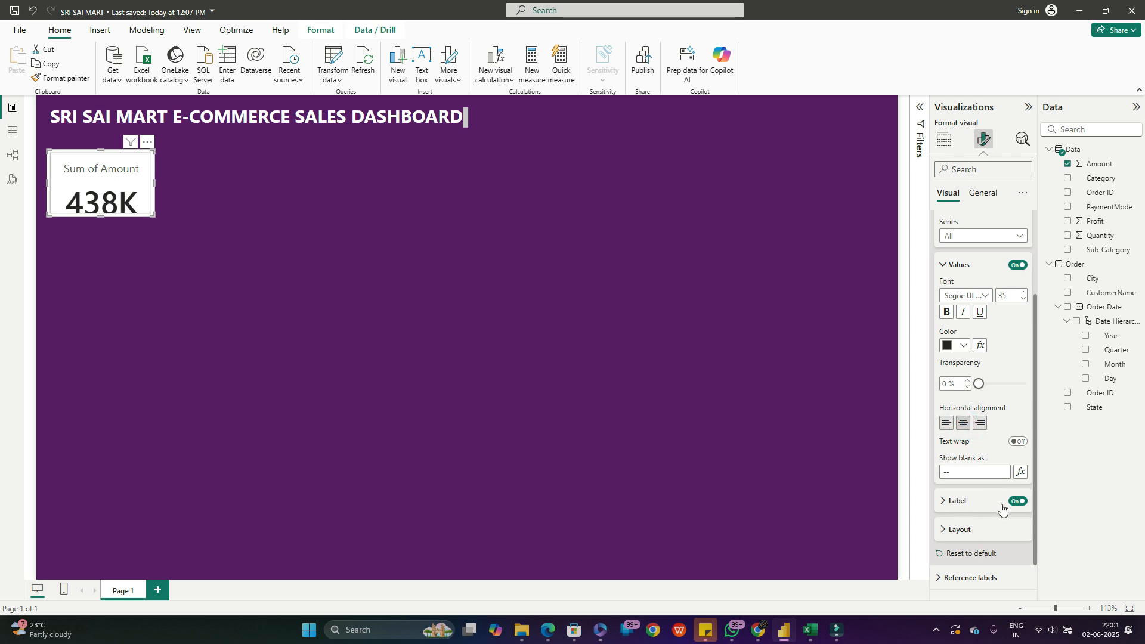
{"action": "scroll", "coordinate": [981, 503], "scroll_direction": "down", "scroll_amount": 1}
{"action": "left_click", "coordinate": [943, 487]}
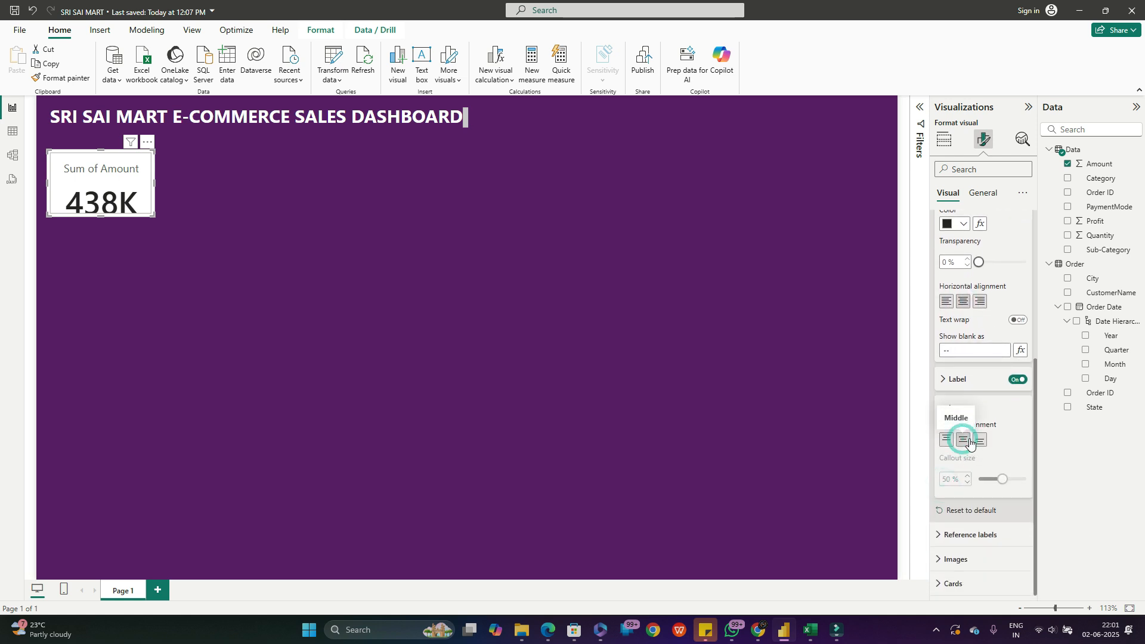
- Set the card's padding size to Narrow and its shape to Rounded Rectangle
{"action": "left_click", "coordinate": [941, 586]}
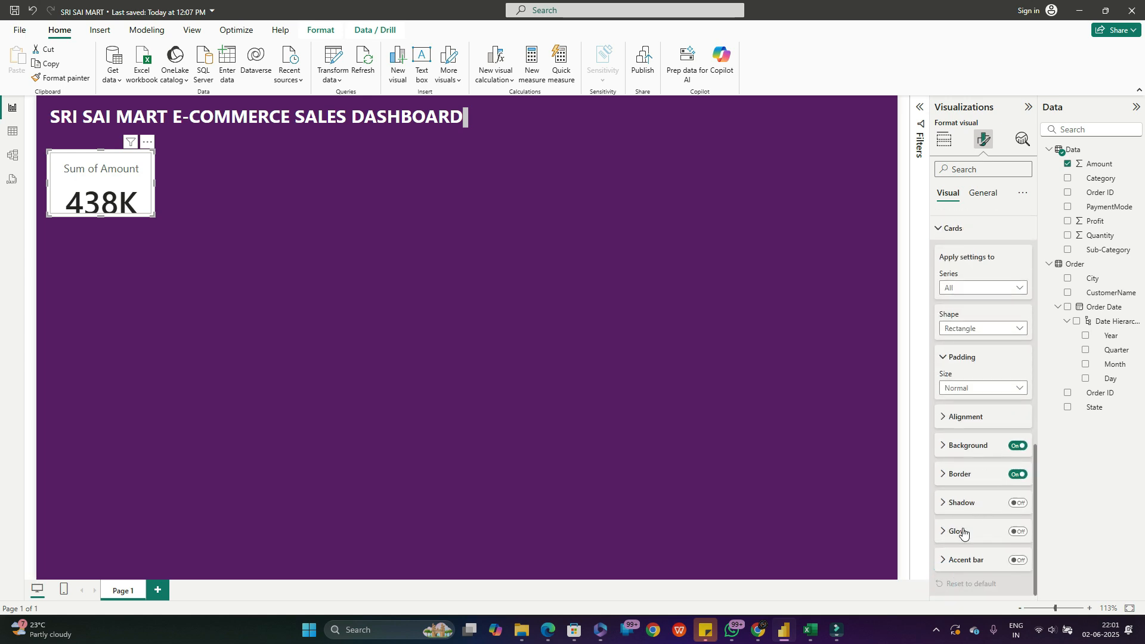
{"action": "left_click", "coordinate": [973, 389]}
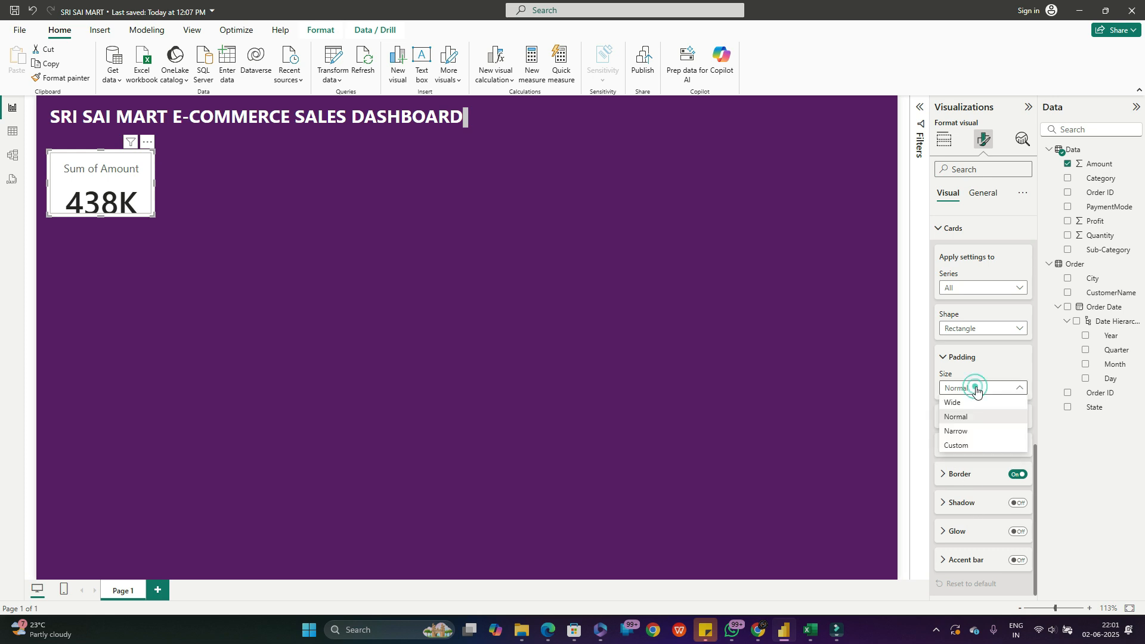
{"action": "left_click", "coordinate": [960, 431]}
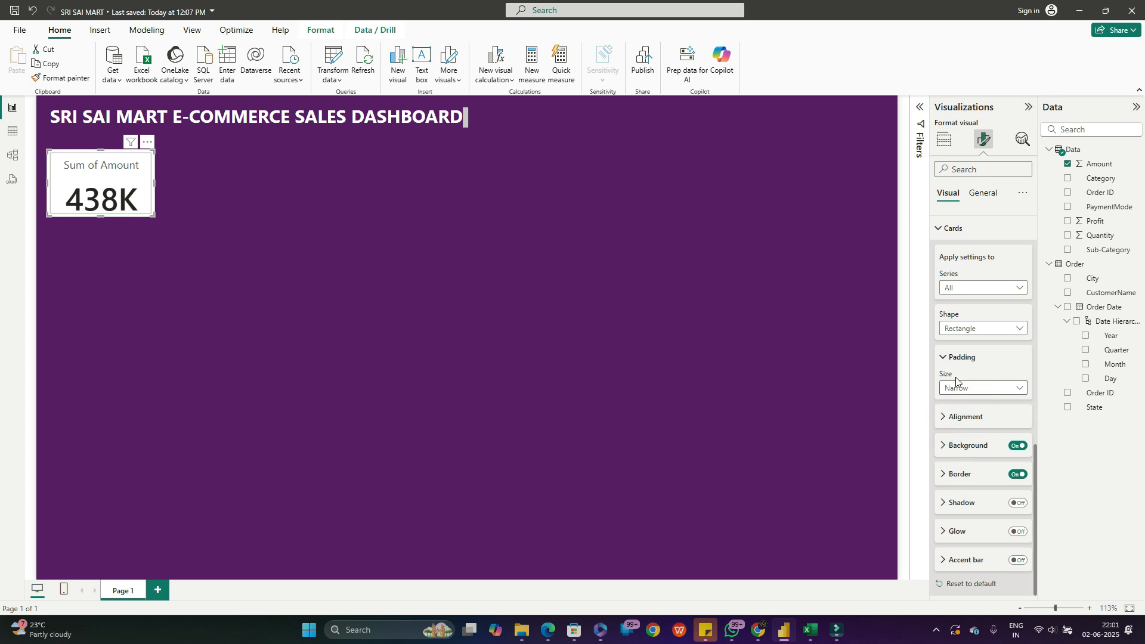
{"action": "left_click", "coordinate": [957, 331]}
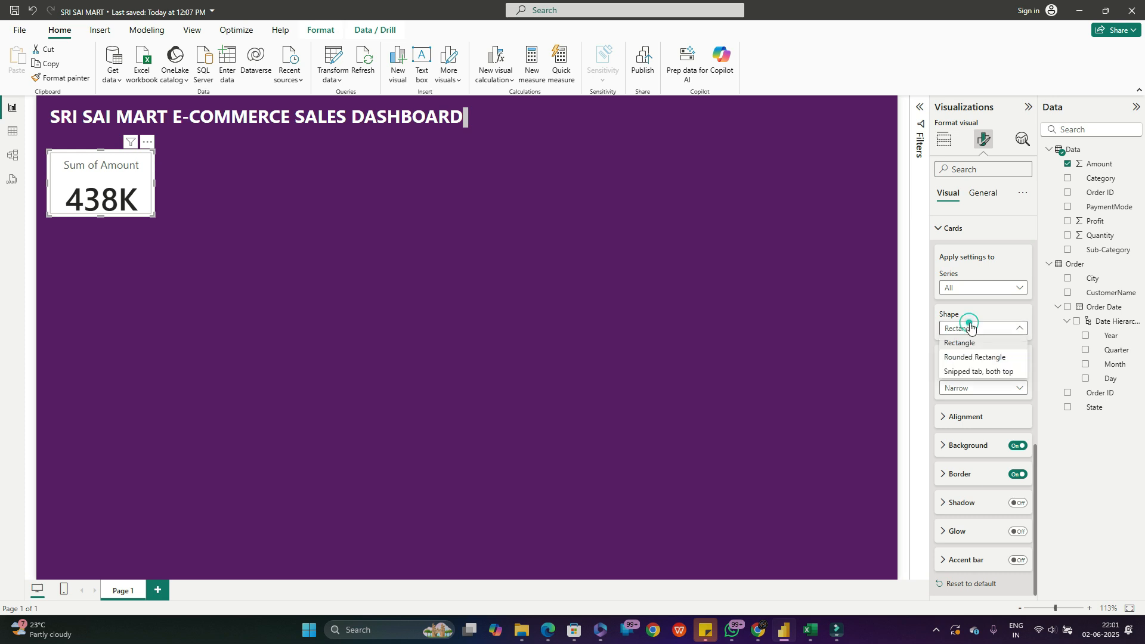
{"action": "left_click", "coordinate": [984, 358]}
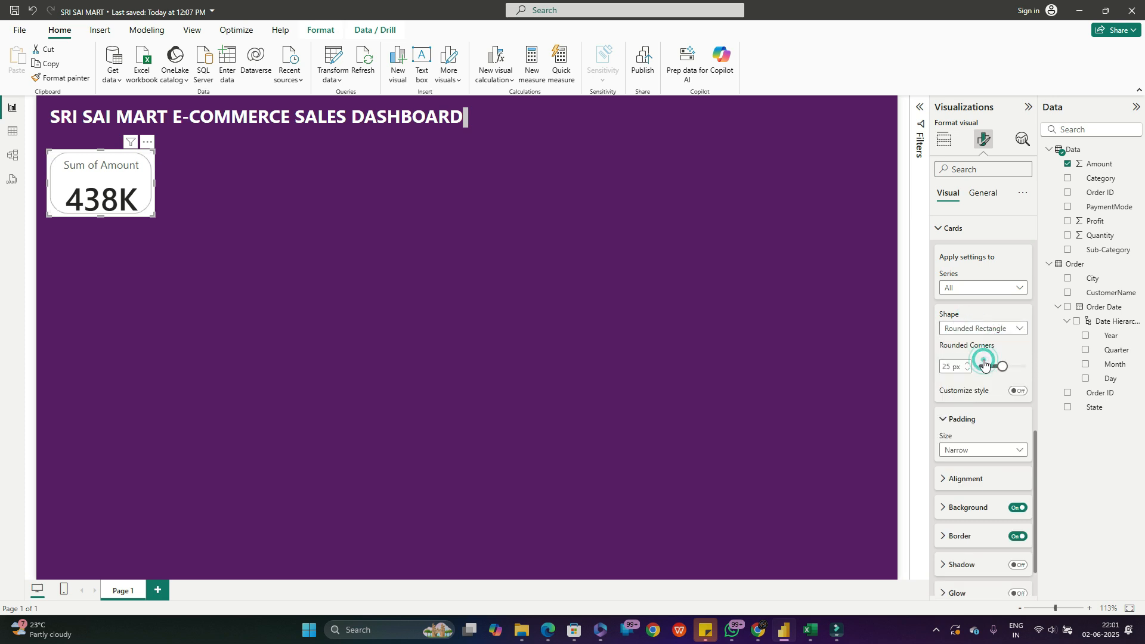
{"action": "left_click", "coordinate": [286, 266]}
- Try light blue and dark blue as the Amount card's background color, and settle on bright blue
{"action": "left_click", "coordinate": [127, 170]}
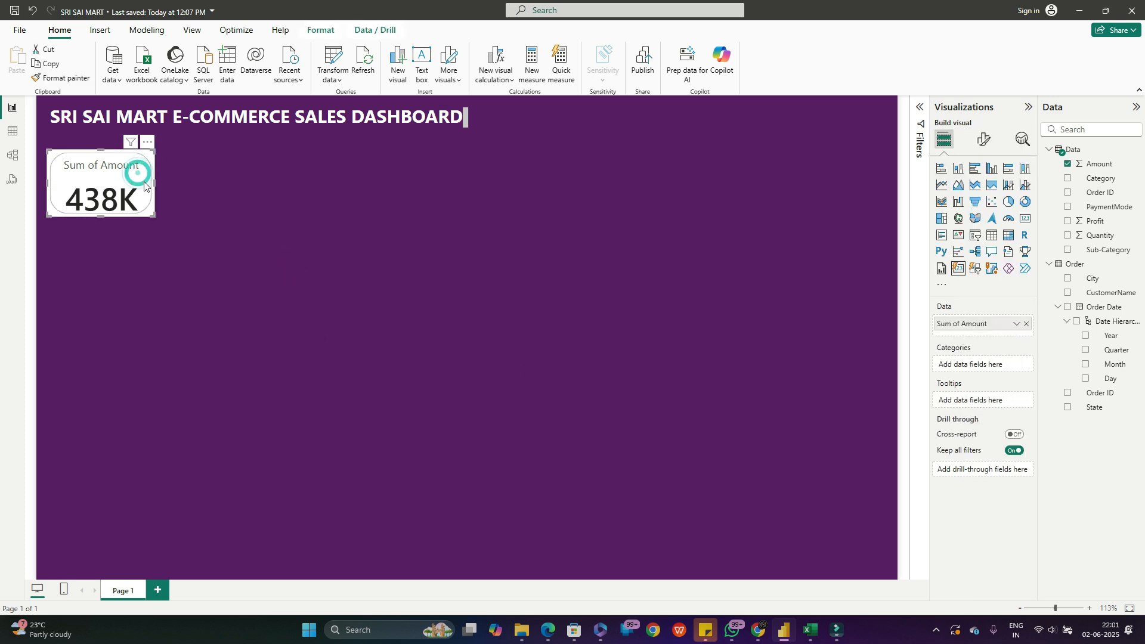
{"action": "left_click", "coordinate": [983, 140]}
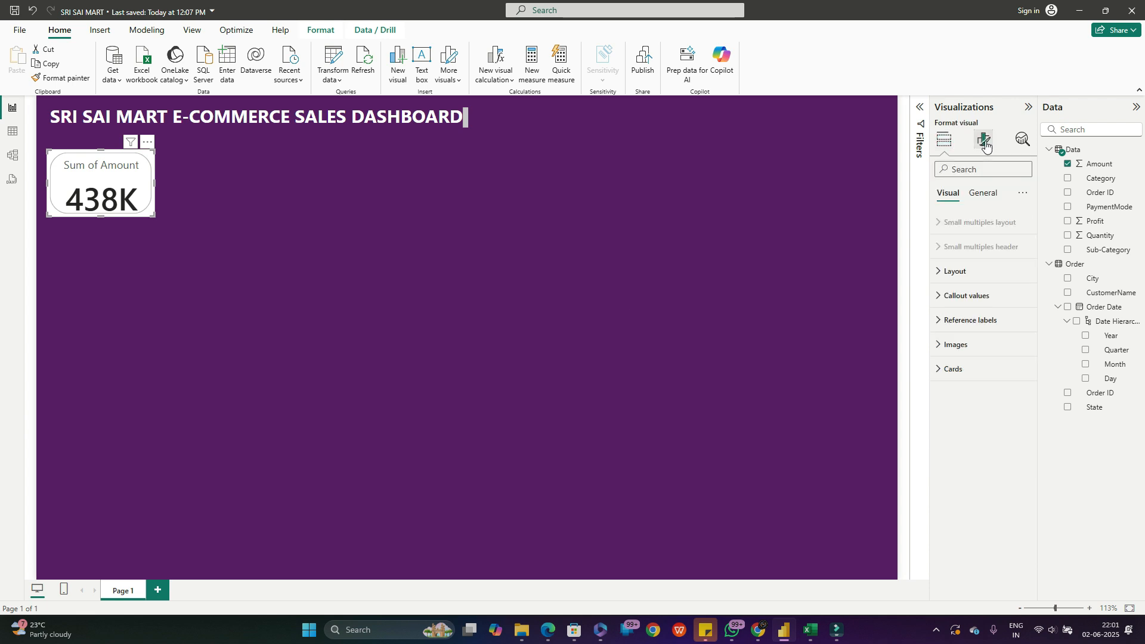
{"action": "left_click", "coordinate": [939, 371]}
{"action": "scroll", "coordinate": [940, 371], "scroll_direction": "down", "scroll_amount": 4}
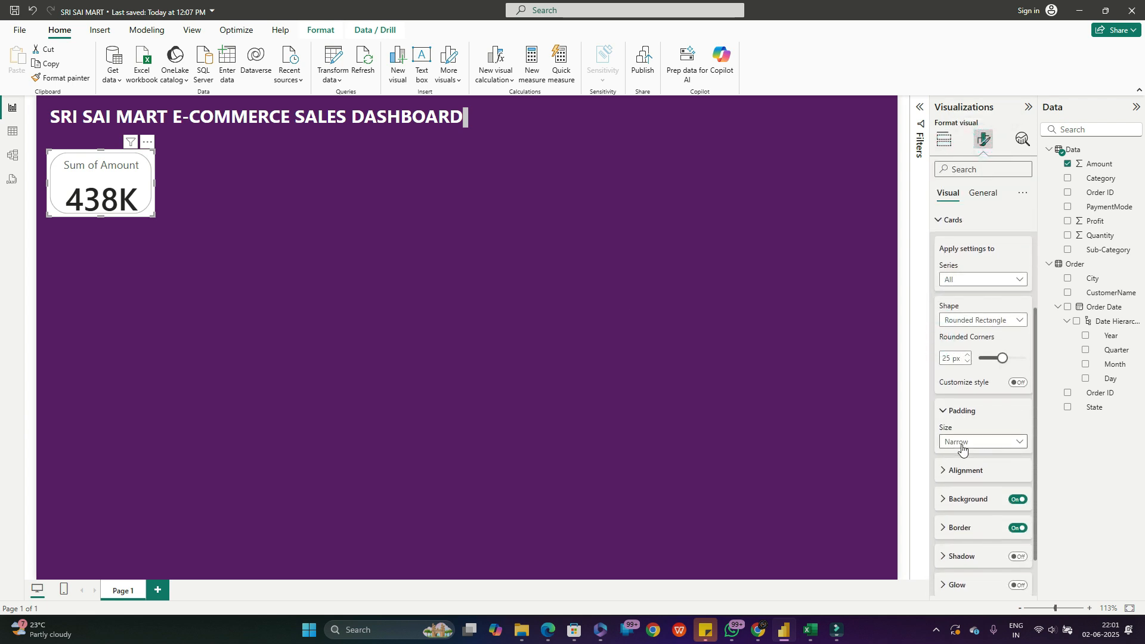
{"action": "left_click", "coordinate": [944, 446]}
{"action": "scroll", "coordinate": [948, 447], "scroll_direction": "down", "scroll_amount": 3}
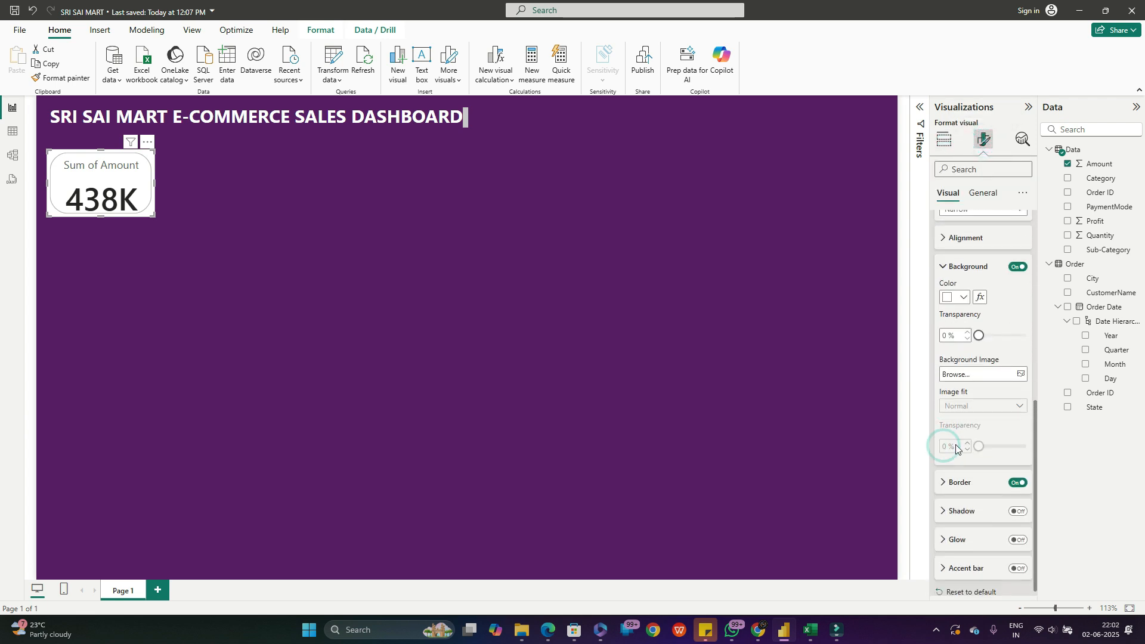
{"action": "left_click", "coordinate": [963, 296]}
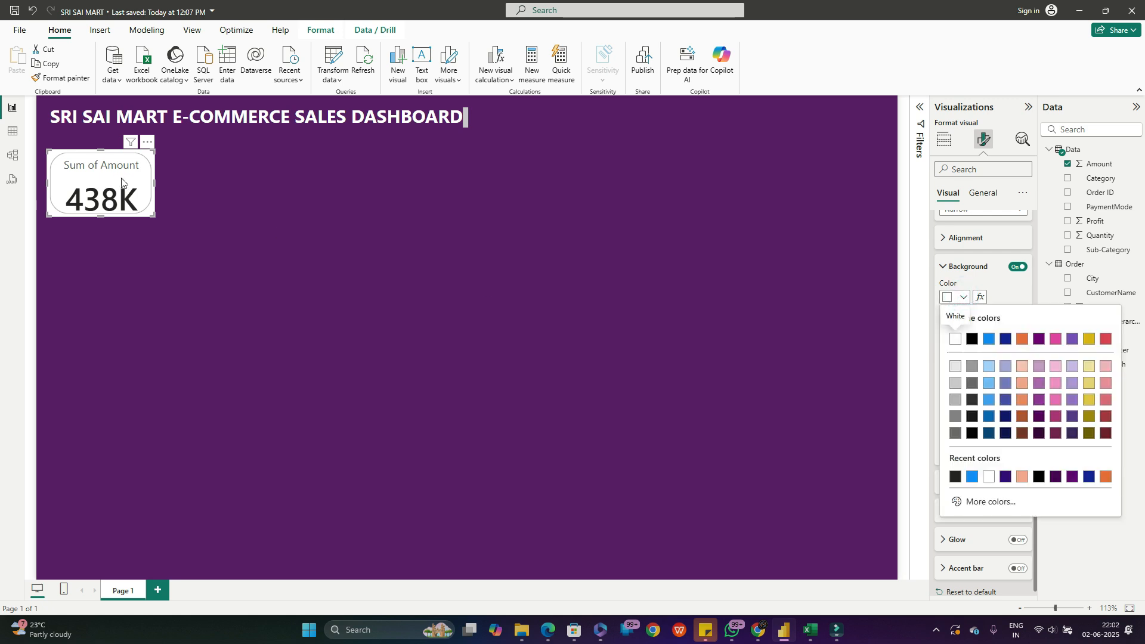
{"action": "left_click", "coordinate": [989, 367]}
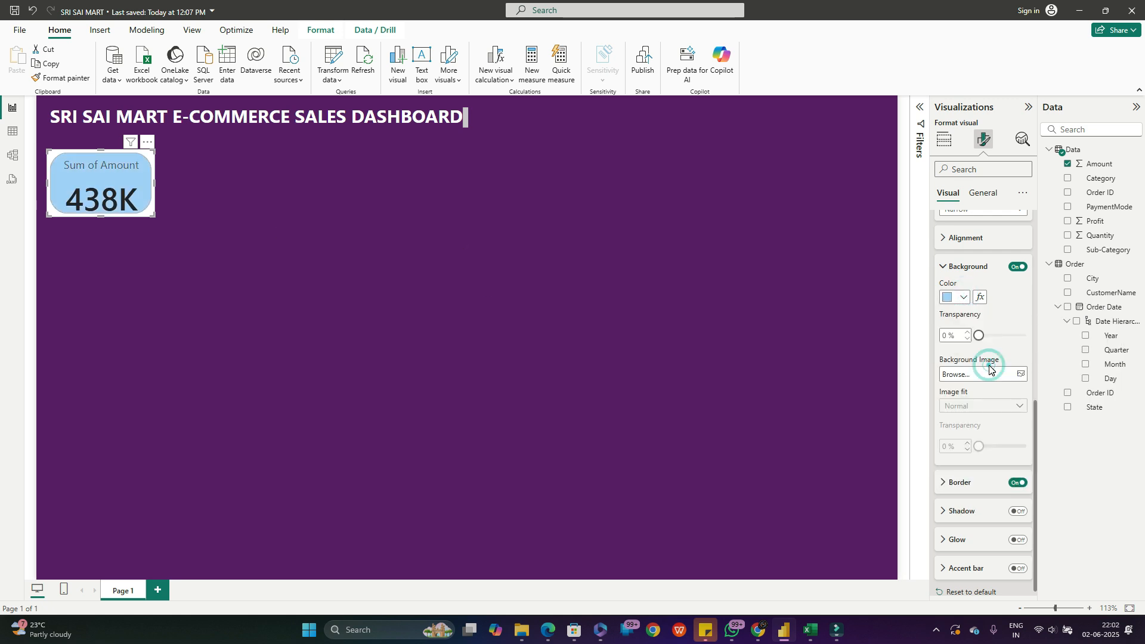
{"action": "left_click", "coordinate": [959, 297]}
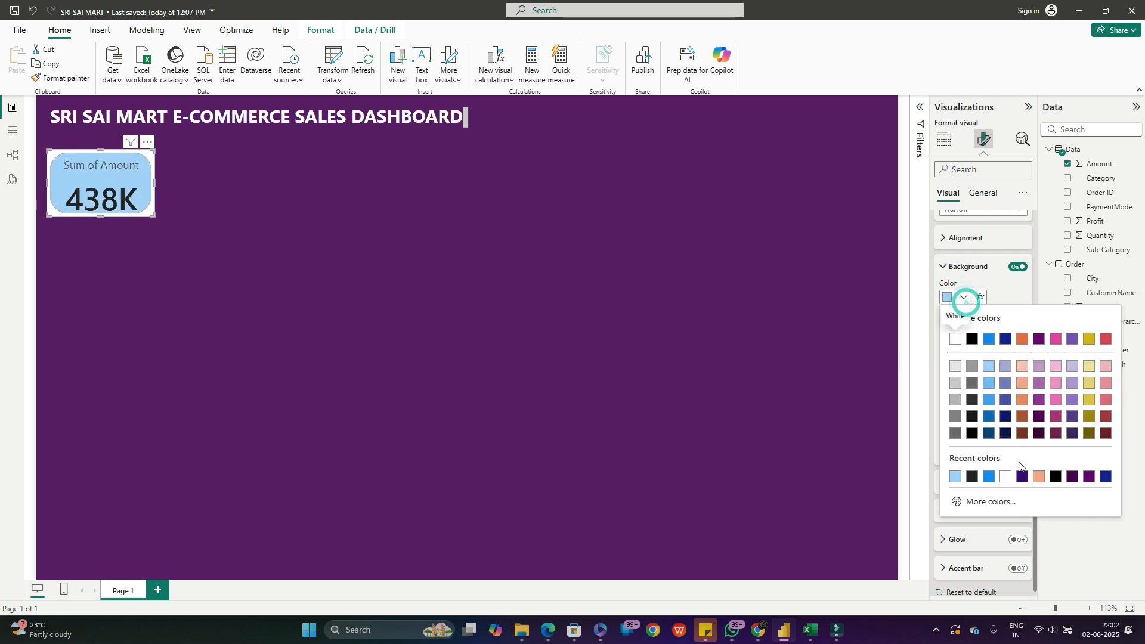
{"action": "left_click", "coordinate": [1105, 477]}
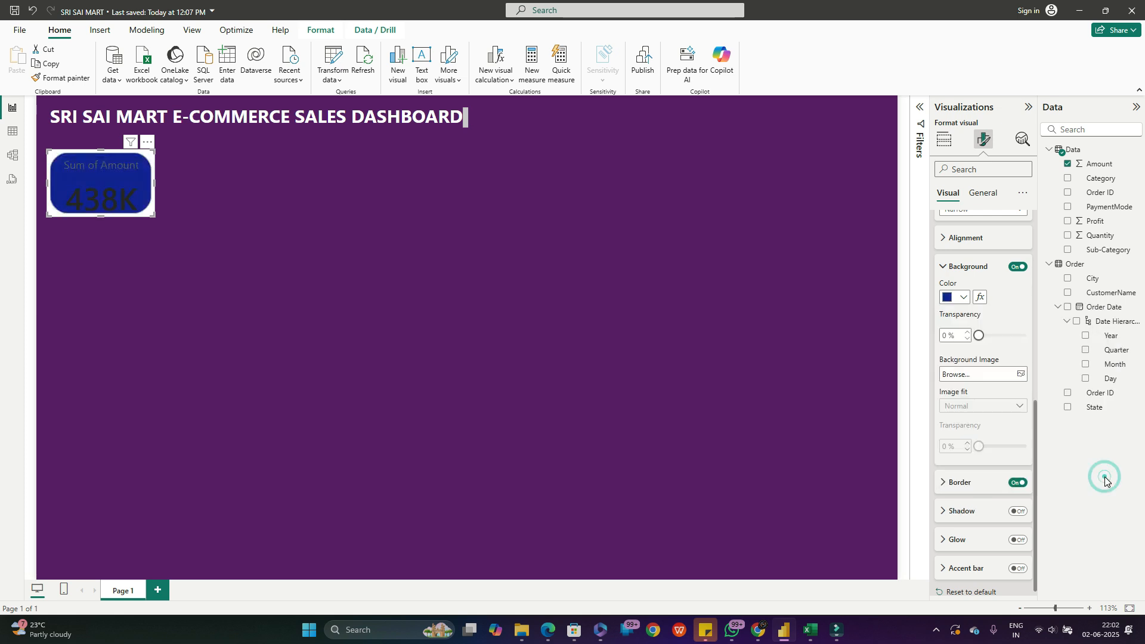
{"action": "left_click", "coordinate": [966, 297]}
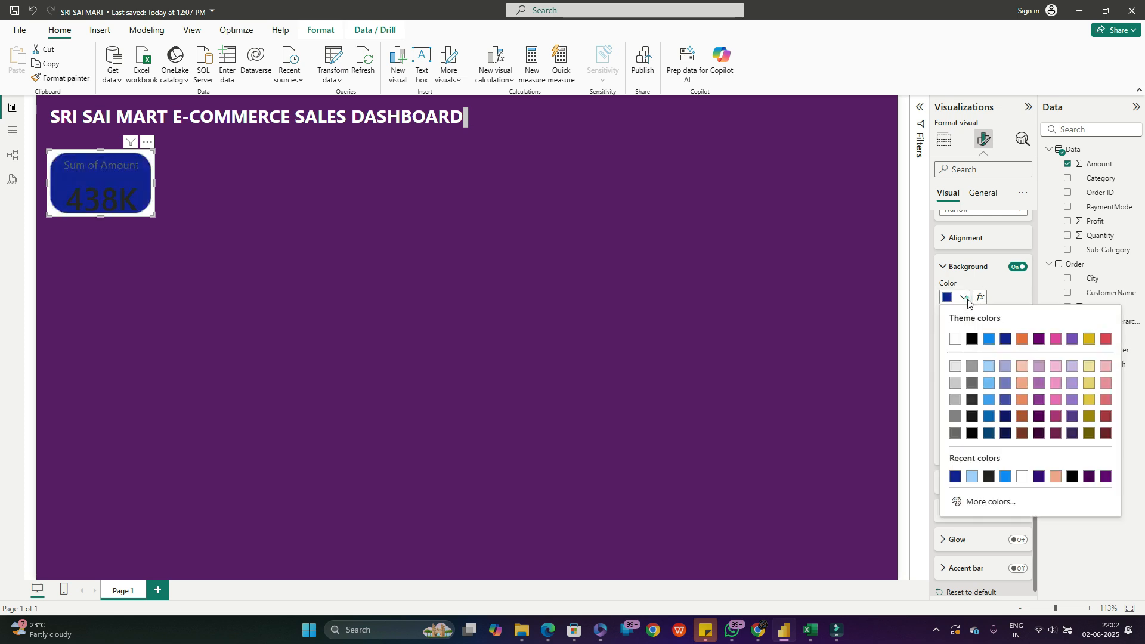
{"action": "left_click", "coordinate": [1008, 477]}
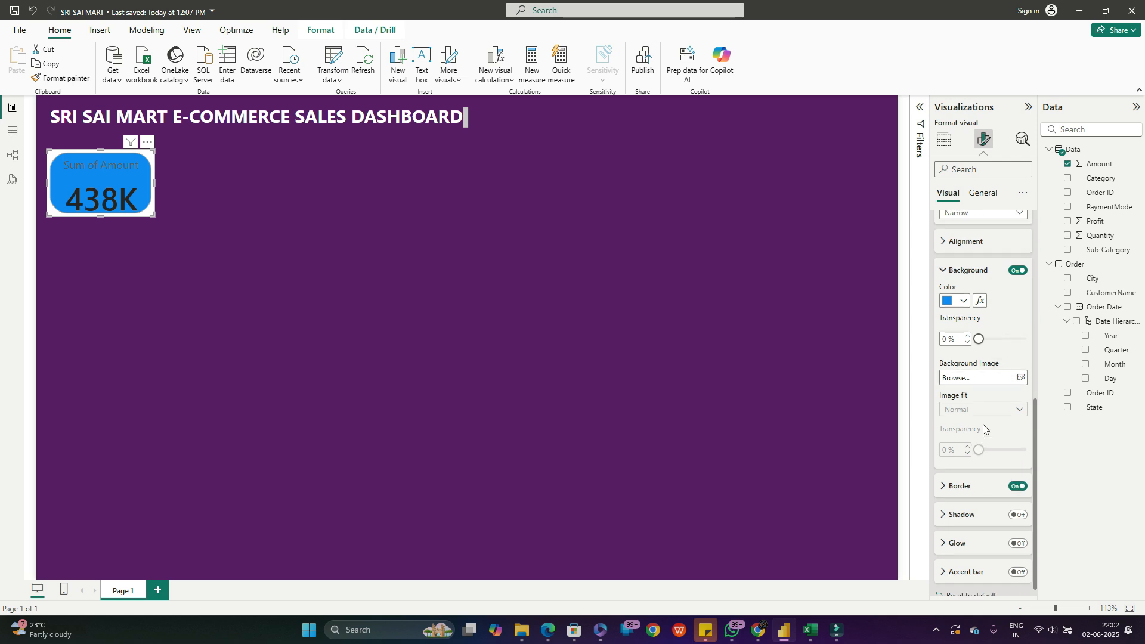
- Switch the card's padding size to Custom, with 4 px on every side
{"action": "scroll", "coordinate": [986, 370], "scroll_direction": "up", "scroll_amount": 3}
{"action": "left_click", "coordinate": [992, 329]}
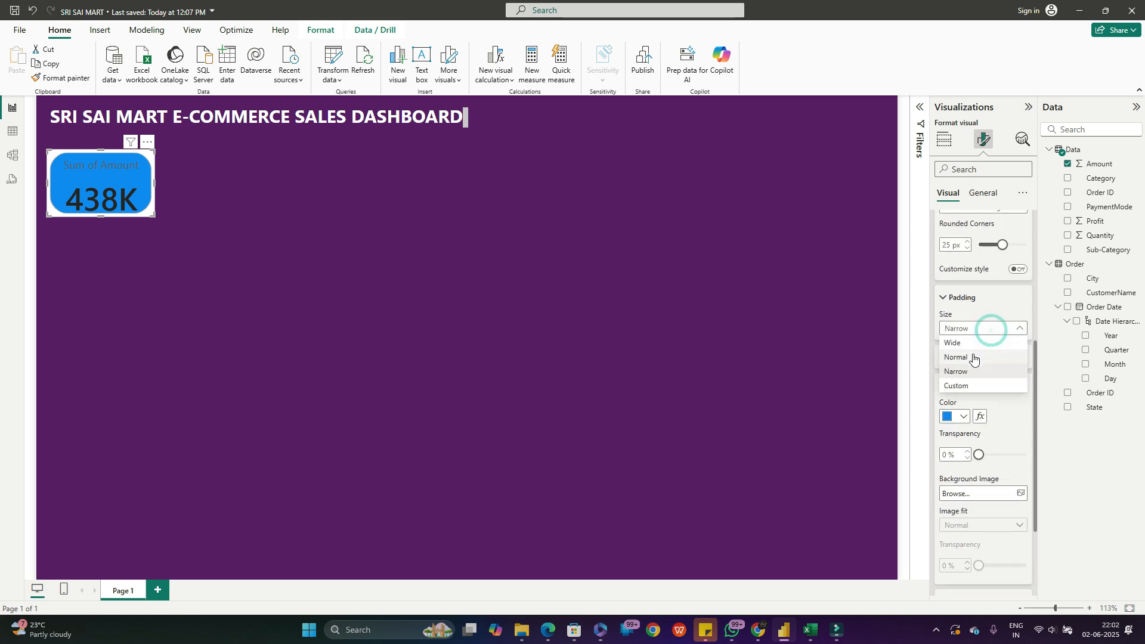
{"action": "left_click", "coordinate": [961, 386]}
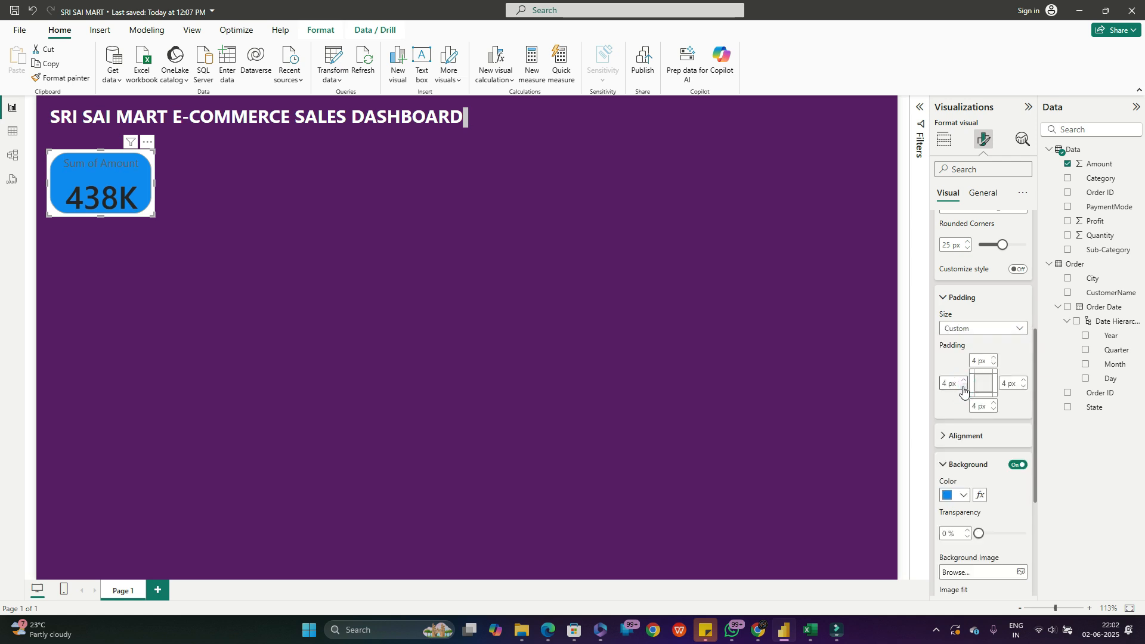
{"action": "left_click", "coordinate": [989, 335]}
{"action": "left_click", "coordinate": [989, 334]}
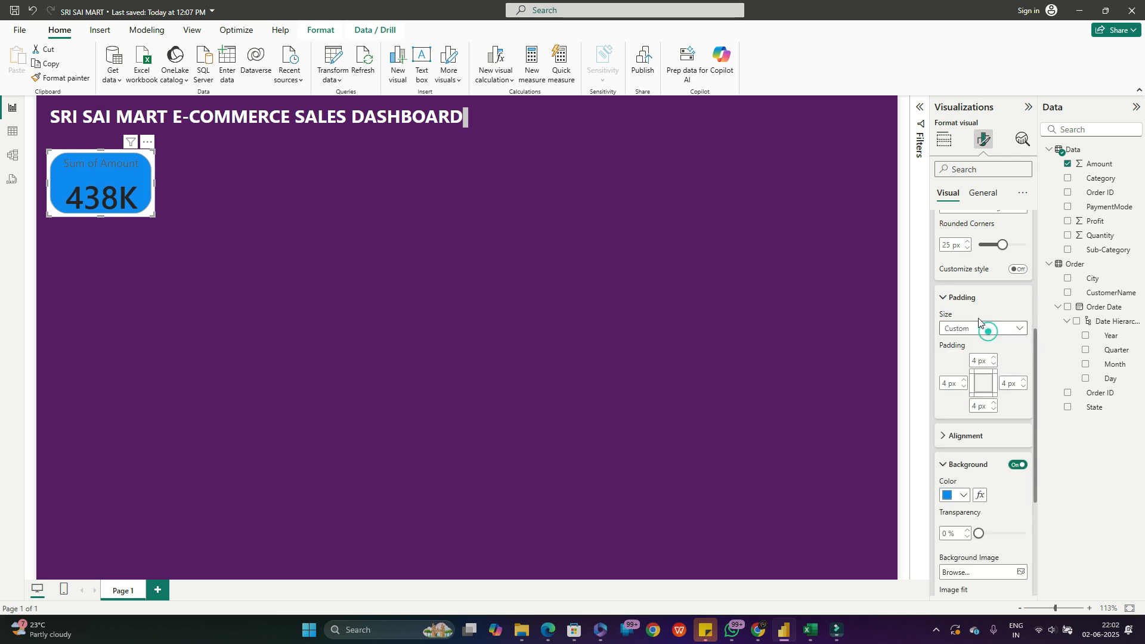
- Change the Amount card's shape back to Rectangle and deselect the card
{"action": "scroll", "coordinate": [989, 331], "scroll_direction": "up", "scroll_amount": 2}
{"action": "left_click", "coordinate": [989, 328]}
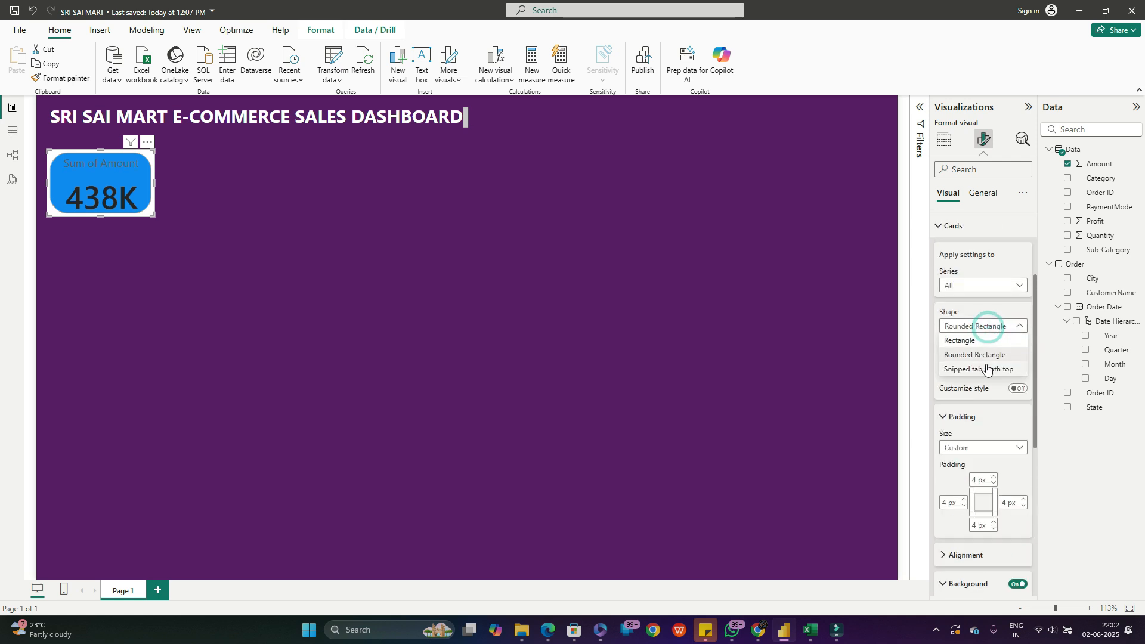
{"action": "left_click", "coordinate": [965, 340]}
{"action": "left_click", "coordinate": [266, 231]}
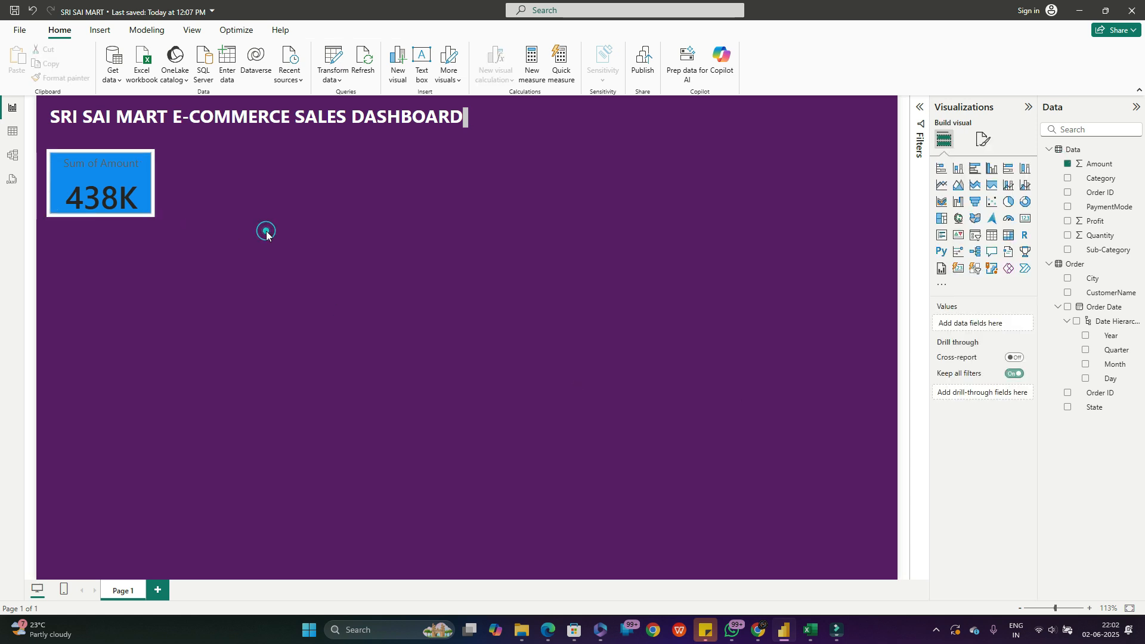
- Examine the Amount card's title, effects, data format and reference label formatting options
{"action": "left_click", "coordinate": [143, 200]}
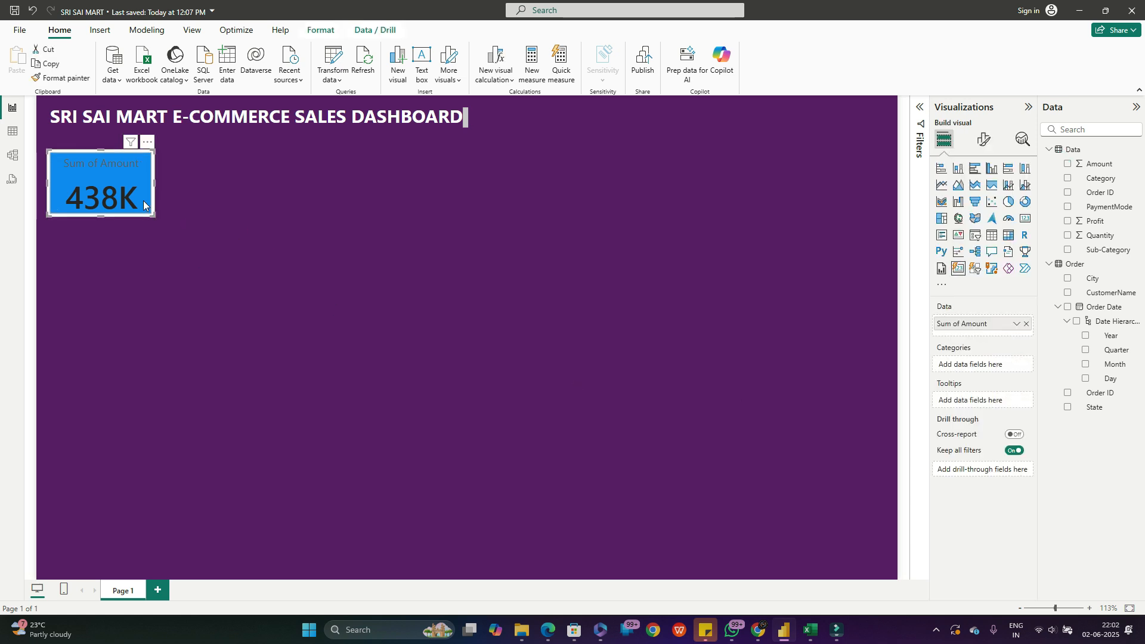
{"action": "left_click", "coordinate": [983, 139]}
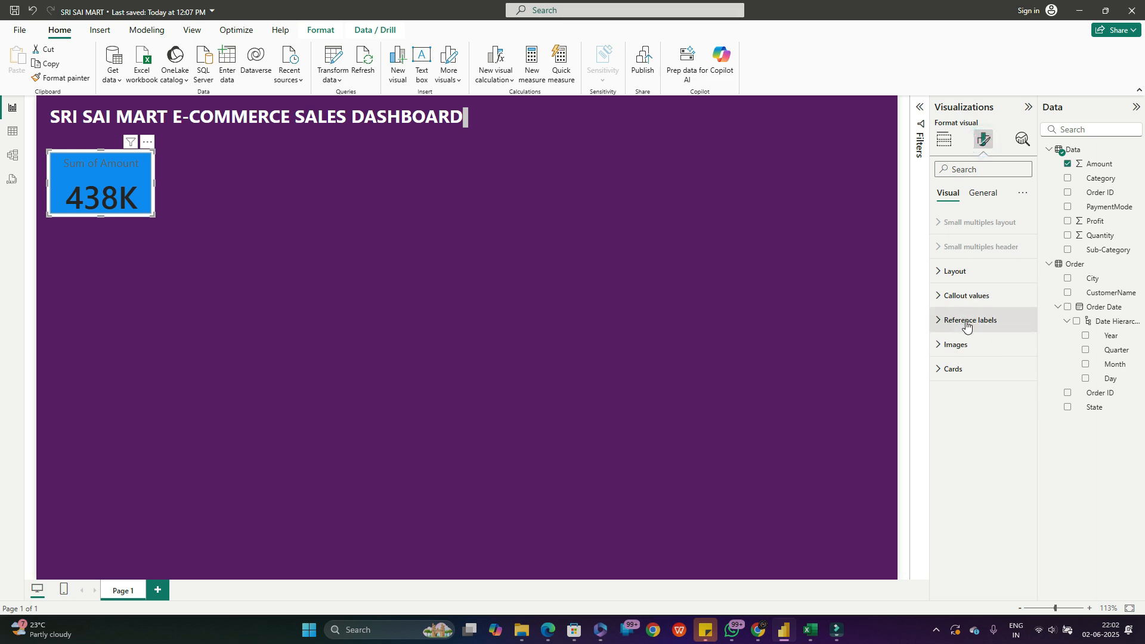
{"action": "left_click", "coordinate": [993, 195]}
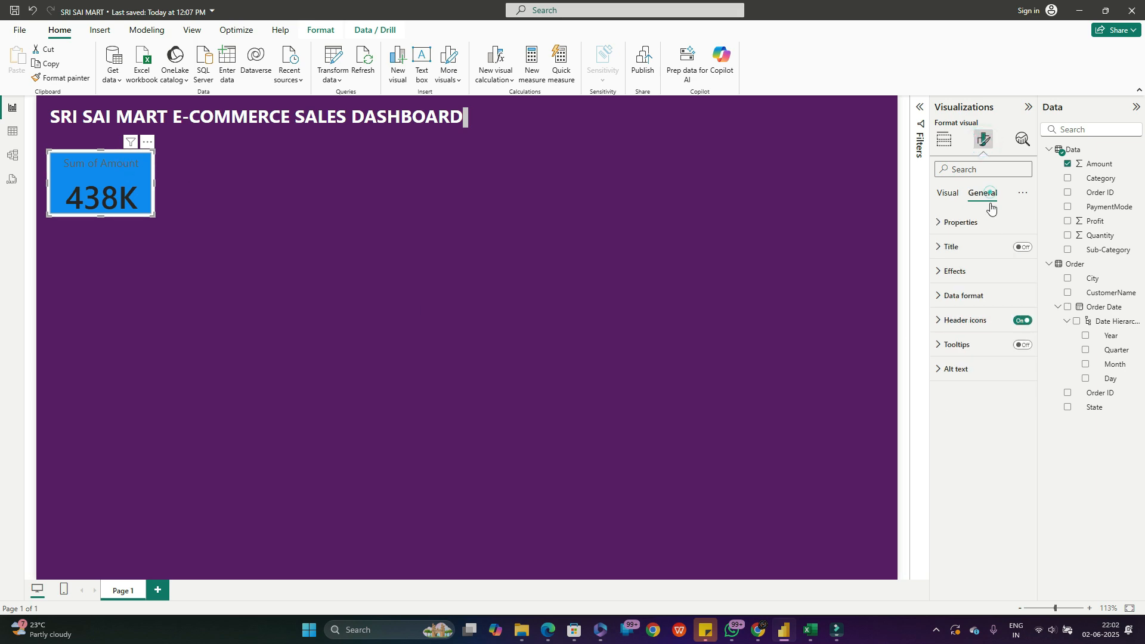
{"action": "left_click", "coordinate": [938, 248]}
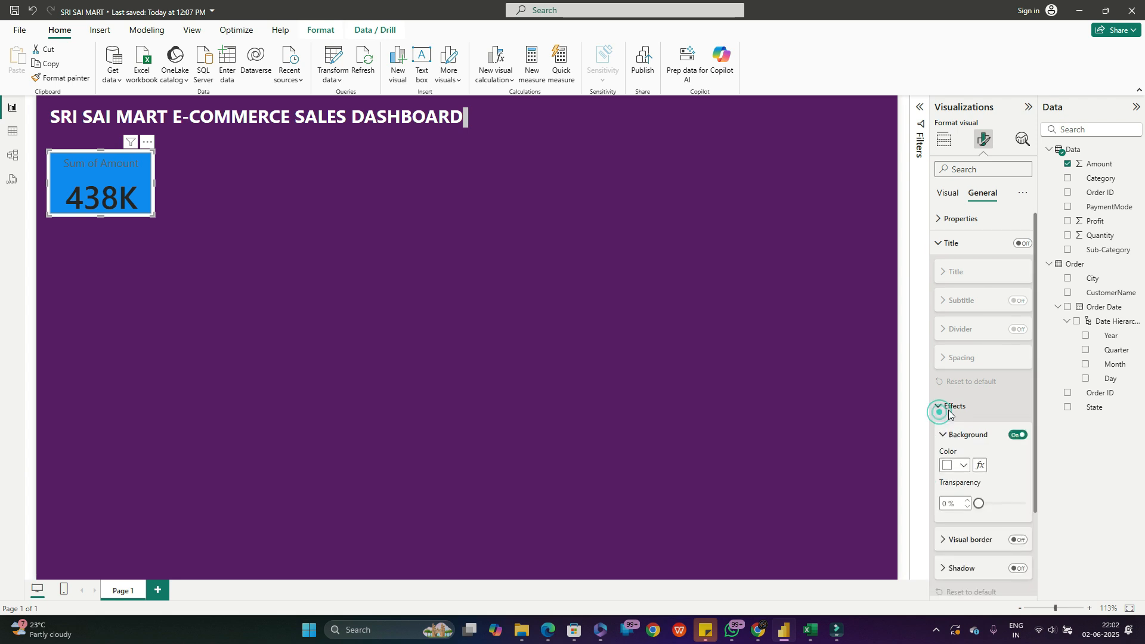
{"action": "scroll", "coordinate": [970, 412], "scroll_direction": "down", "scroll_amount": 2}
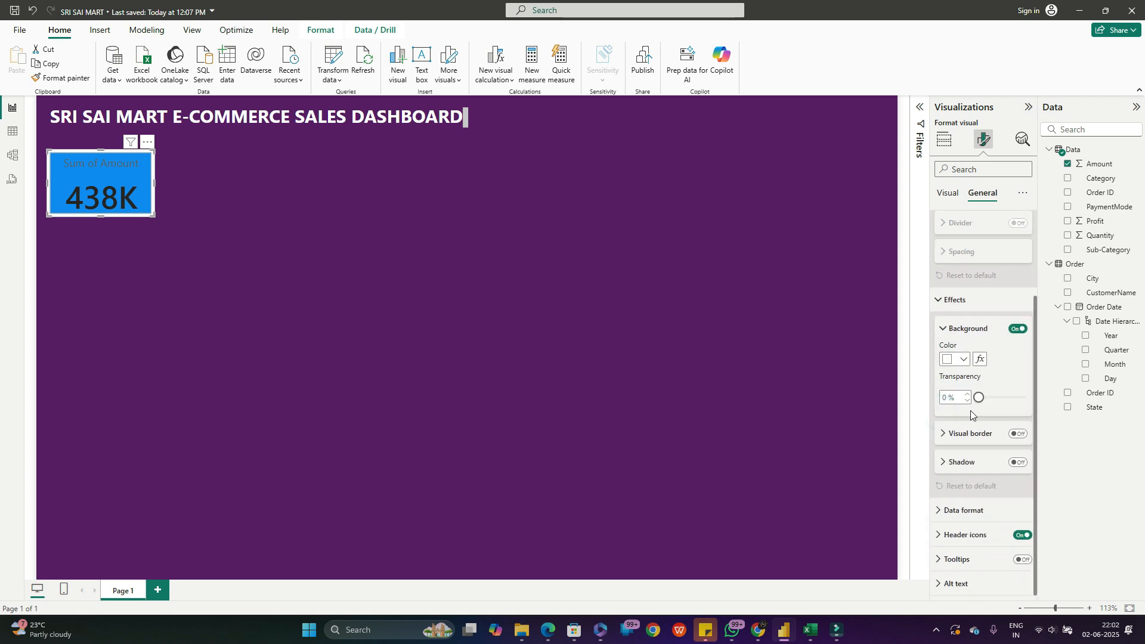
{"action": "left_click", "coordinate": [940, 511]}
{"action": "left_click", "coordinate": [1003, 435]}
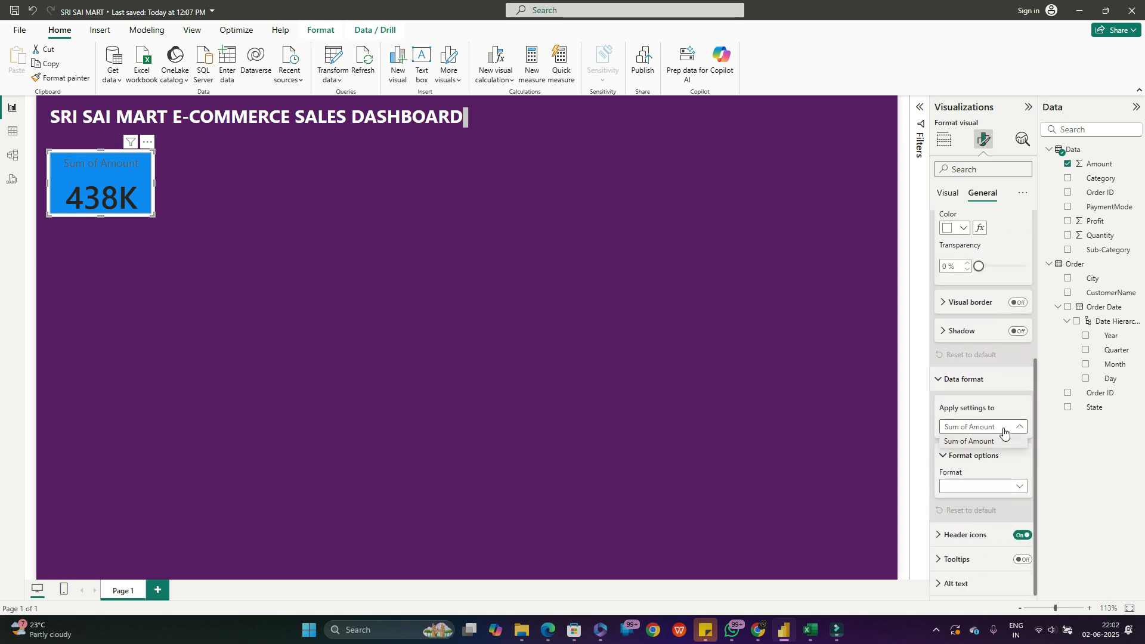
{"action": "left_click", "coordinate": [1003, 429]}
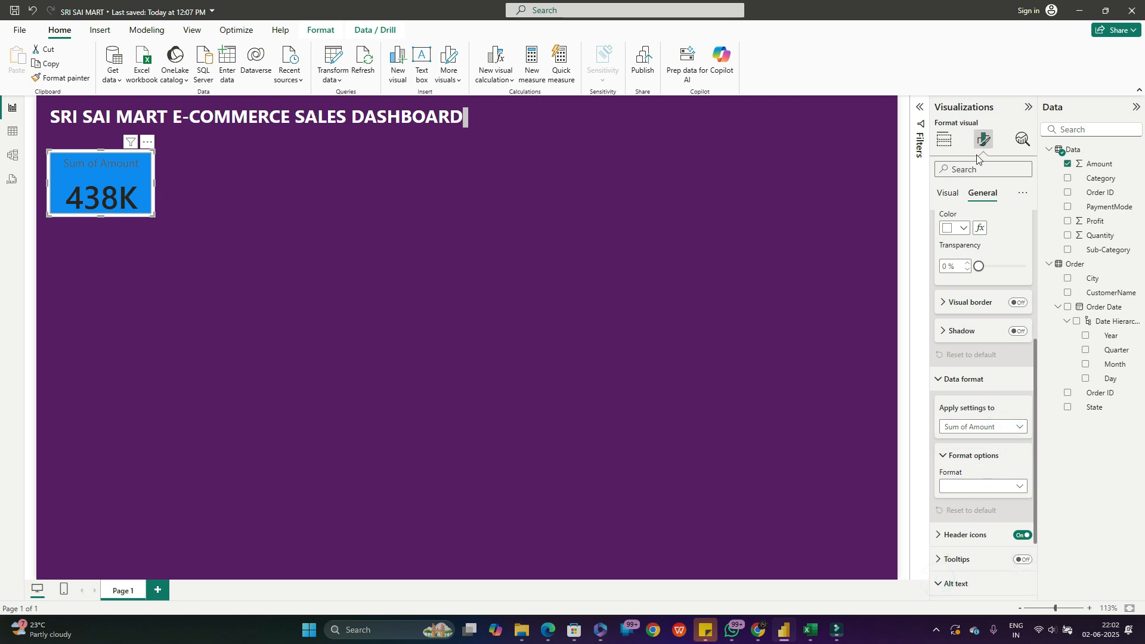
{"action": "left_click", "coordinate": [947, 191]}
{"action": "left_click", "coordinate": [939, 321]}
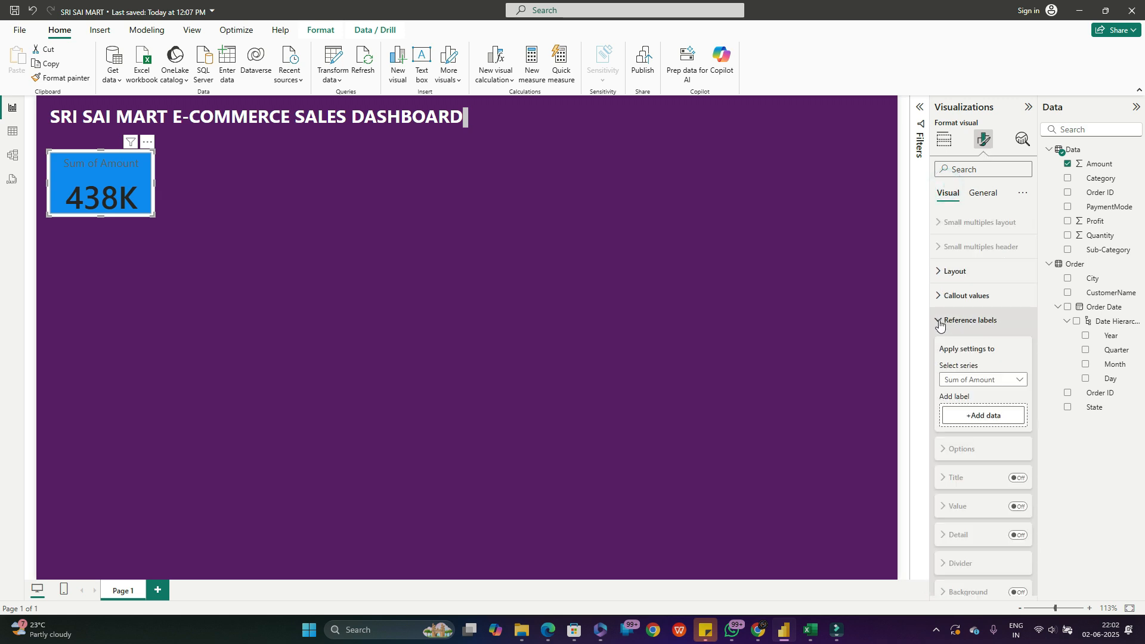
{"action": "scroll", "coordinate": [991, 411], "scroll_direction": "down", "scroll_amount": 3}
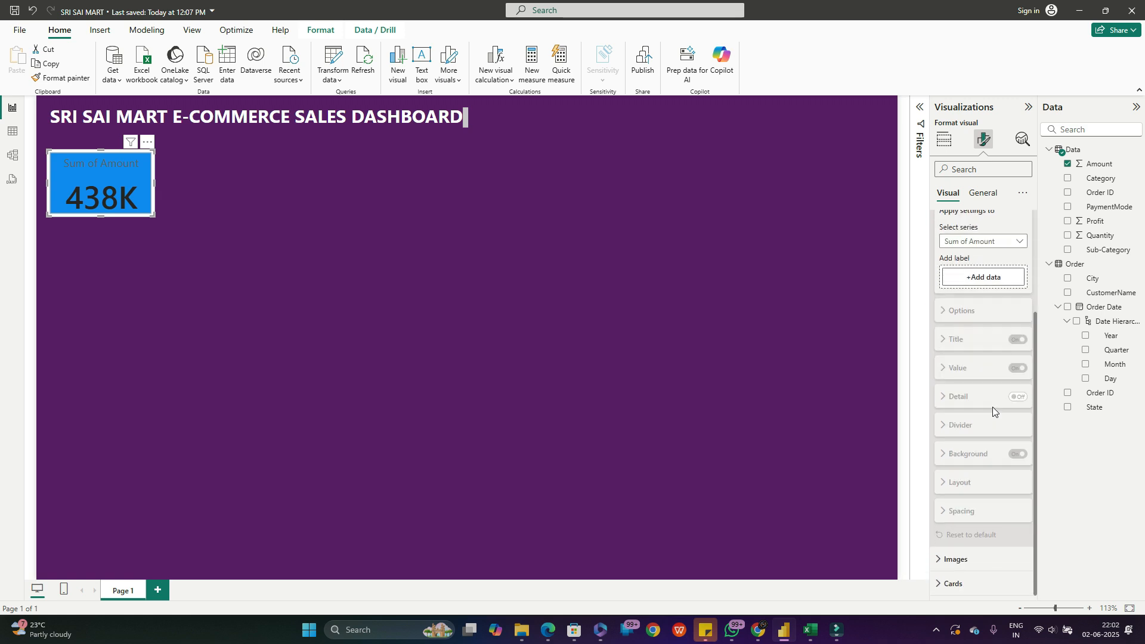
{"action": "scroll", "coordinate": [976, 338], "scroll_direction": "up", "scroll_amount": 3}
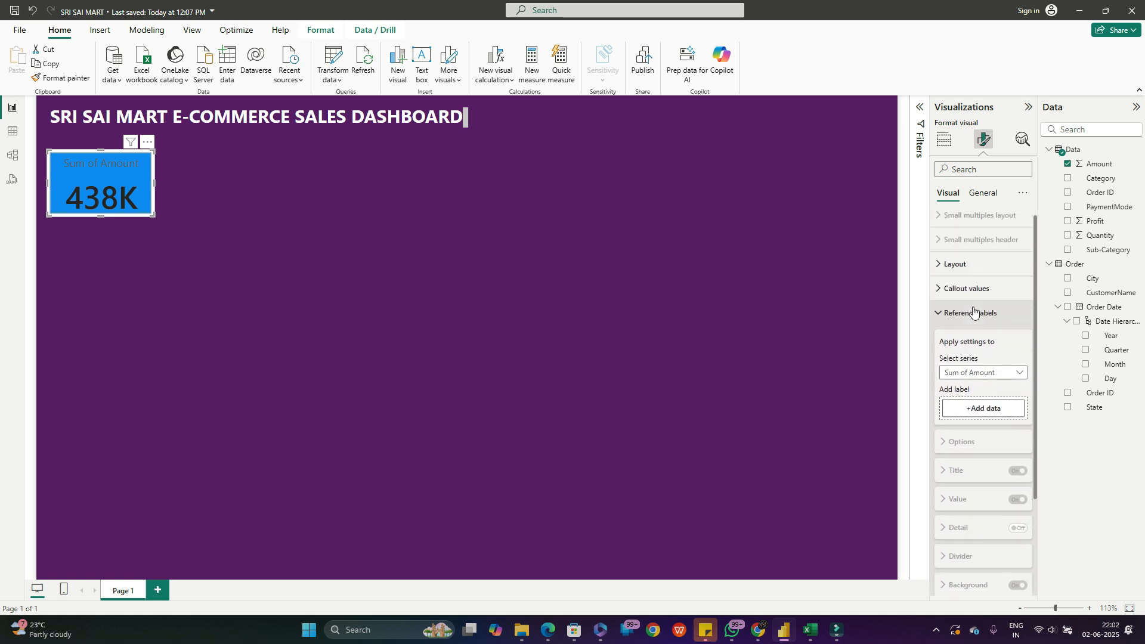
- Set the position of the Amount card's callout label to Below Value
{"action": "left_click", "coordinate": [940, 296]}
{"action": "scroll", "coordinate": [972, 326], "scroll_direction": "down", "scroll_amount": 2}
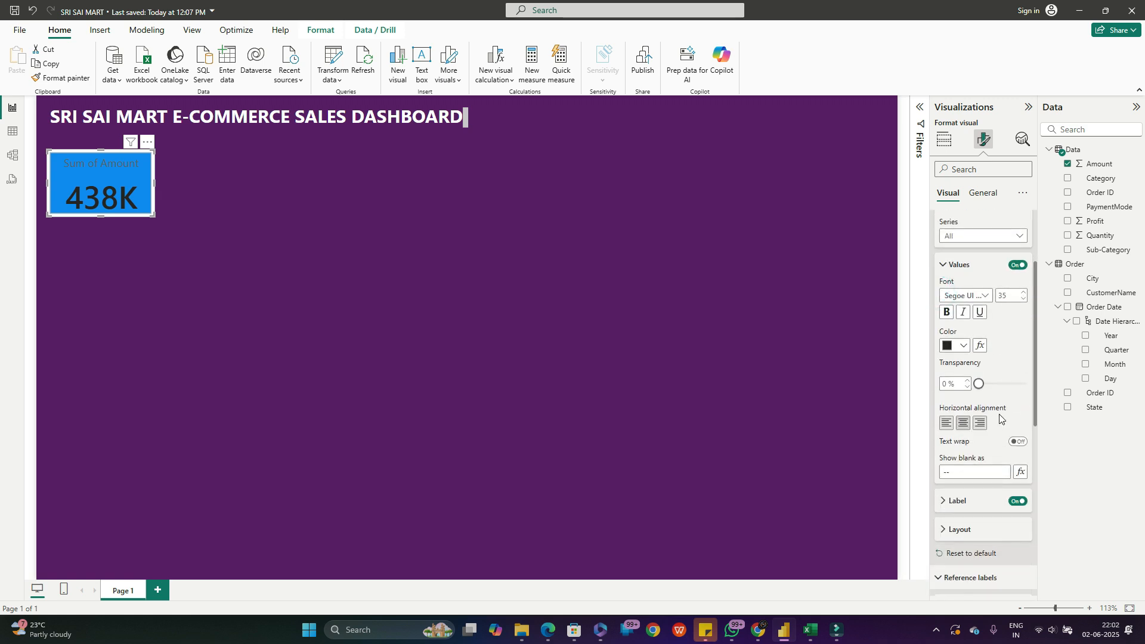
{"action": "scroll", "coordinate": [990, 433], "scroll_direction": "down", "scroll_amount": 3}
{"action": "left_click", "coordinate": [945, 324]}
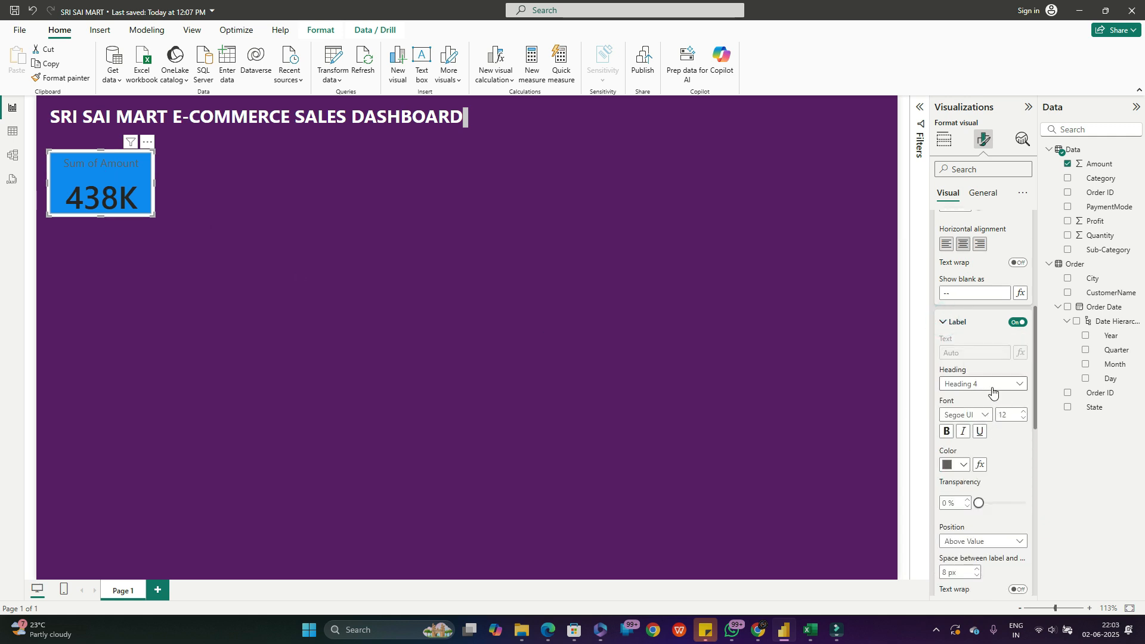
{"action": "scroll", "coordinate": [978, 461], "scroll_direction": "down", "scroll_amount": 1}
{"action": "scroll", "coordinate": [978, 461], "scroll_direction": "down", "scroll_amount": 2}
{"action": "left_click", "coordinate": [976, 423]}
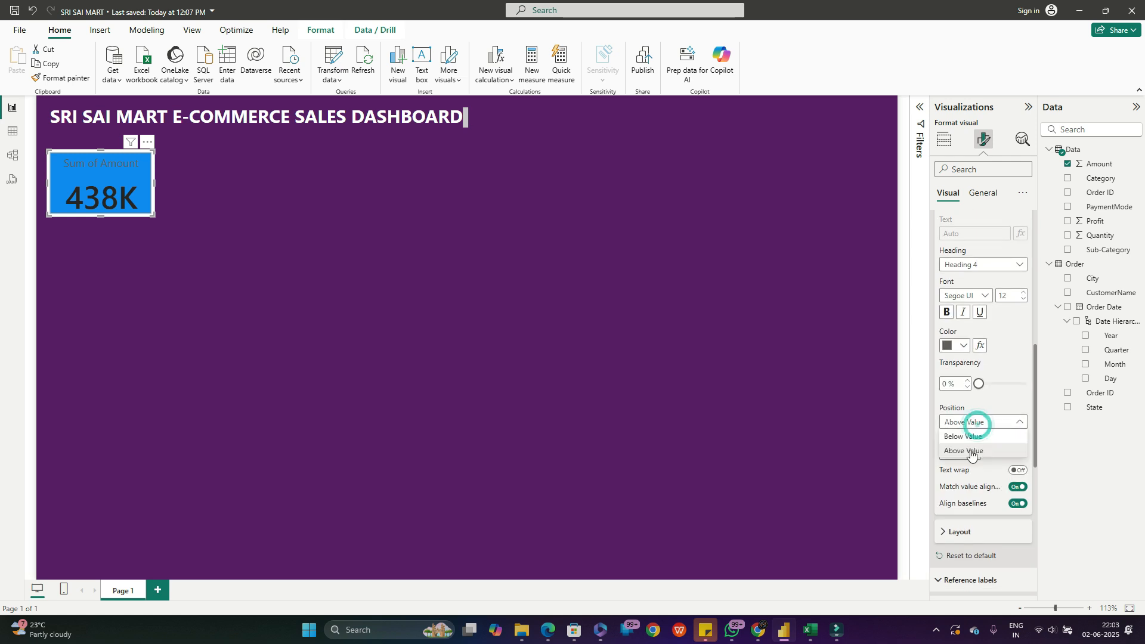
{"action": "left_click", "coordinate": [962, 437]}
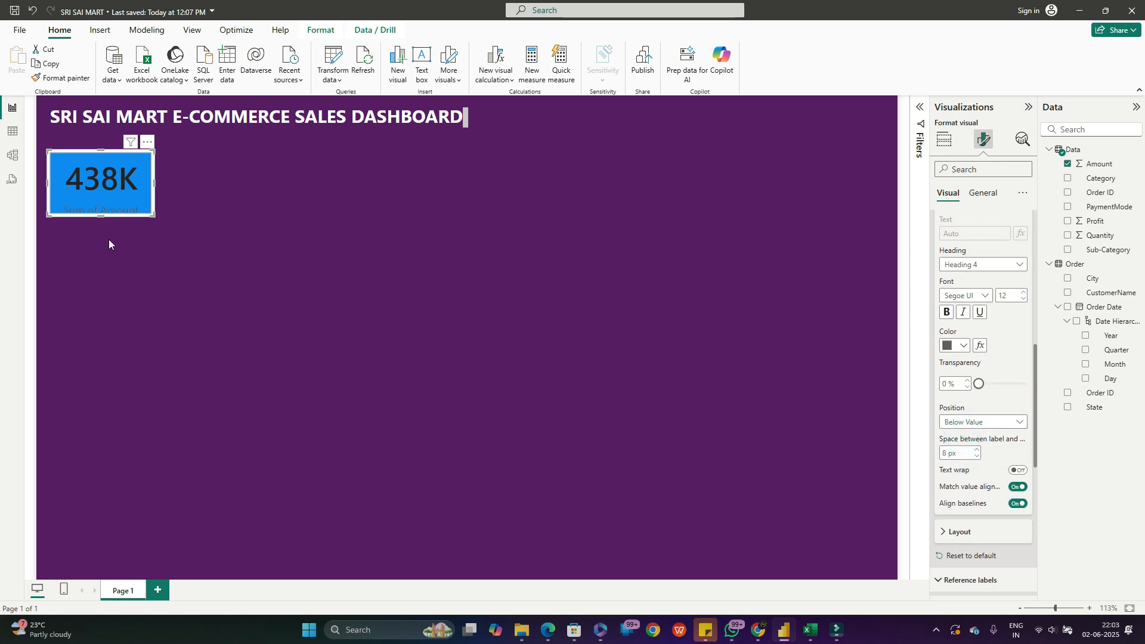
- Resize the Amount card to be slightly taller and narrower, and set the space between label and value to 2 px
{"action": "left_click_drag", "start_coordinate": [99, 222], "coordinate": [99, 224]}
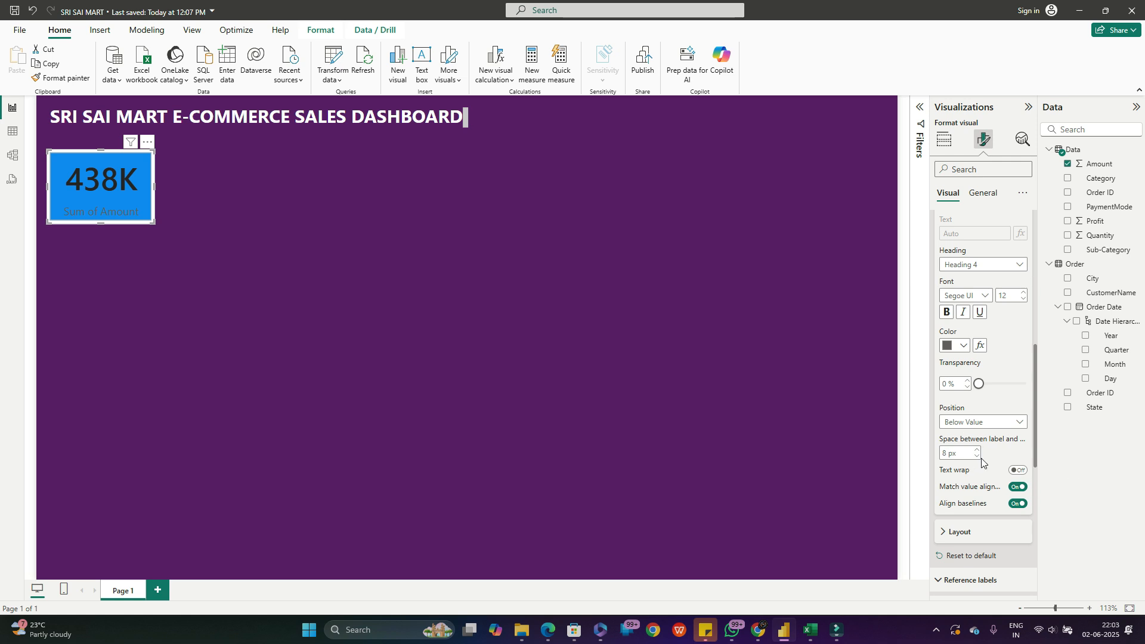
{"action": "left_click", "coordinate": [948, 453]}
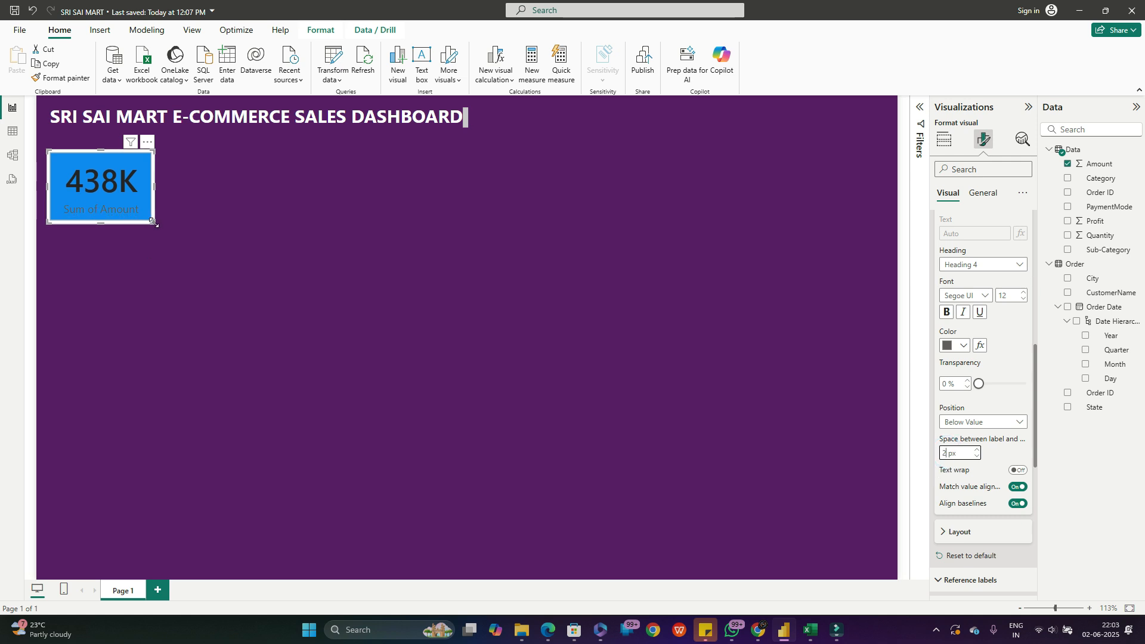
{"action": "left_click_drag", "start_coordinate": [153, 223], "coordinate": [145, 220]}
{"action": "left_click", "coordinate": [111, 188]}
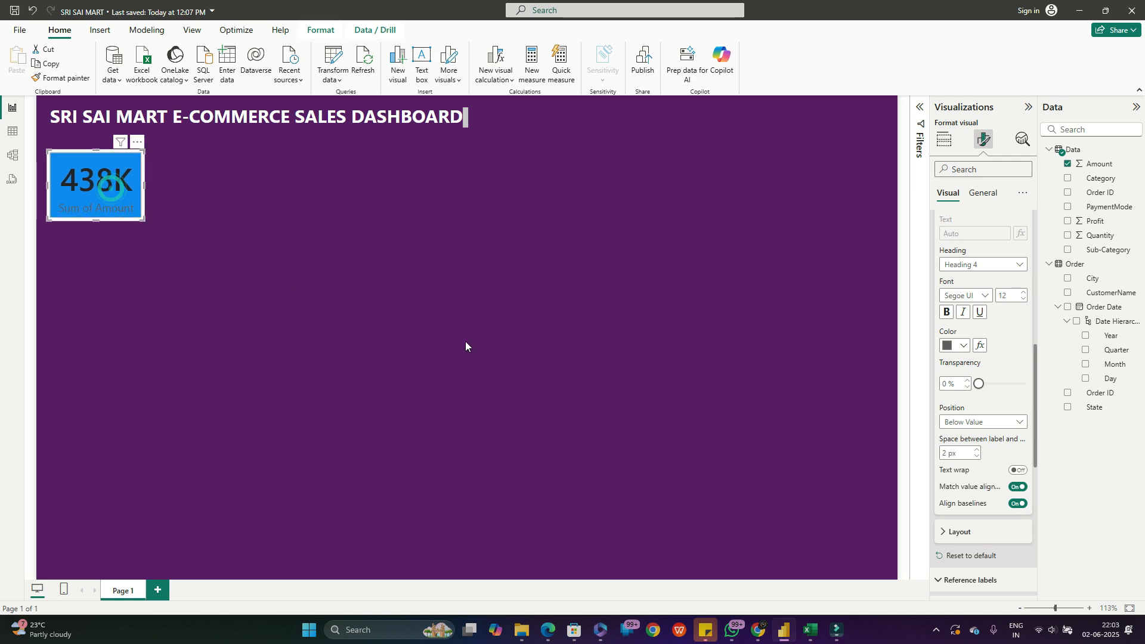
- Set the Amount card's label color to white and open the label's font choices
{"action": "left_click", "coordinate": [962, 346]}
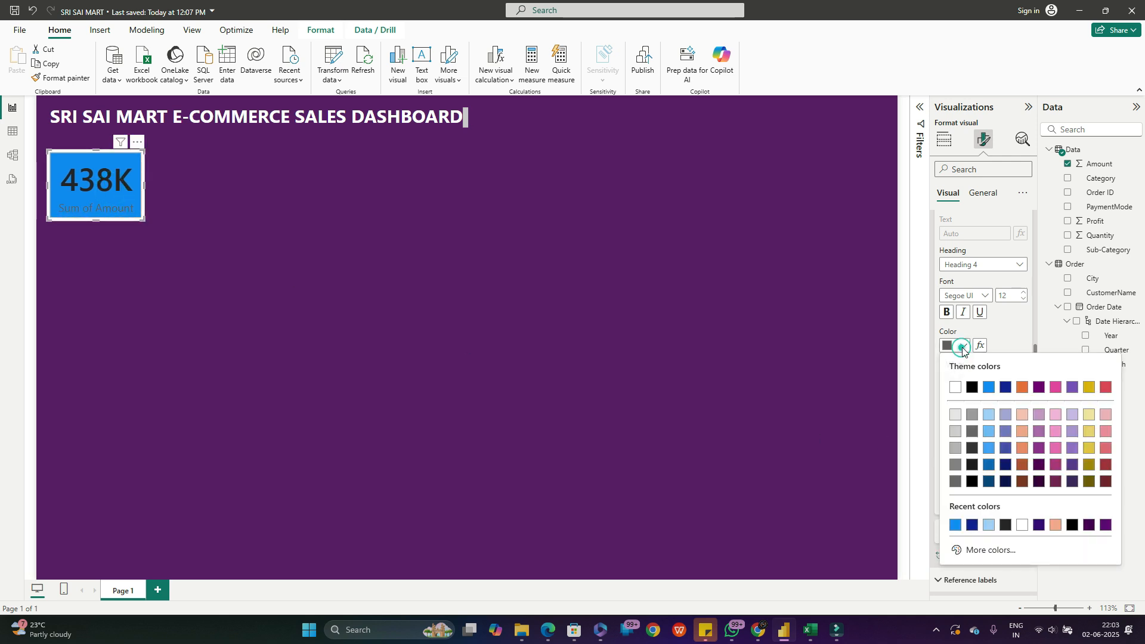
{"action": "left_click", "coordinate": [957, 388]}
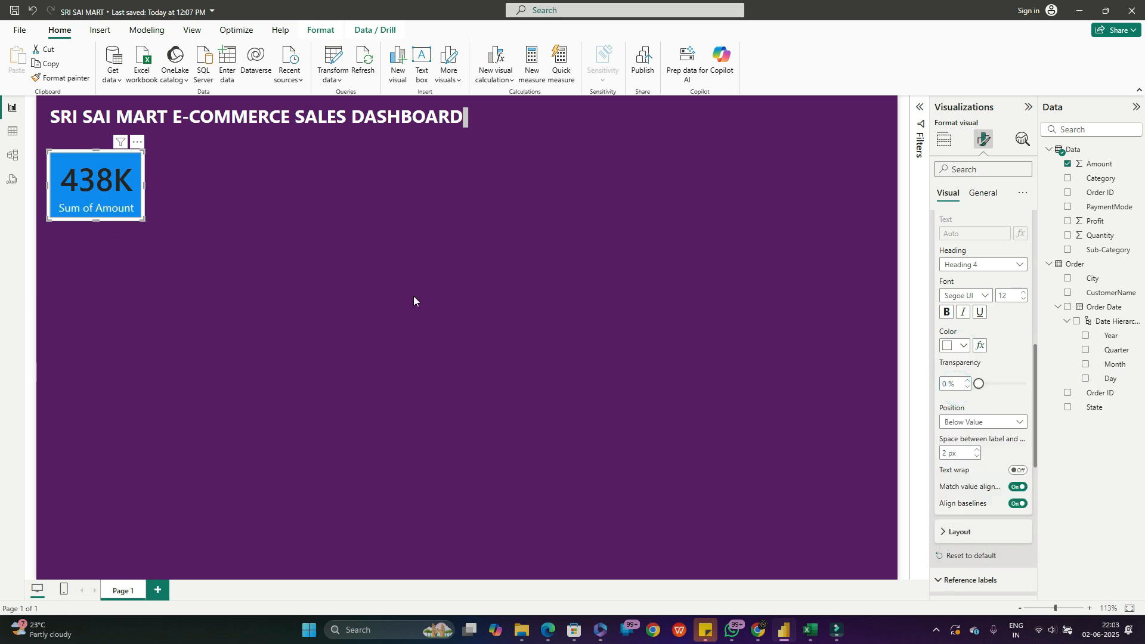
{"action": "left_click", "coordinate": [963, 296]}
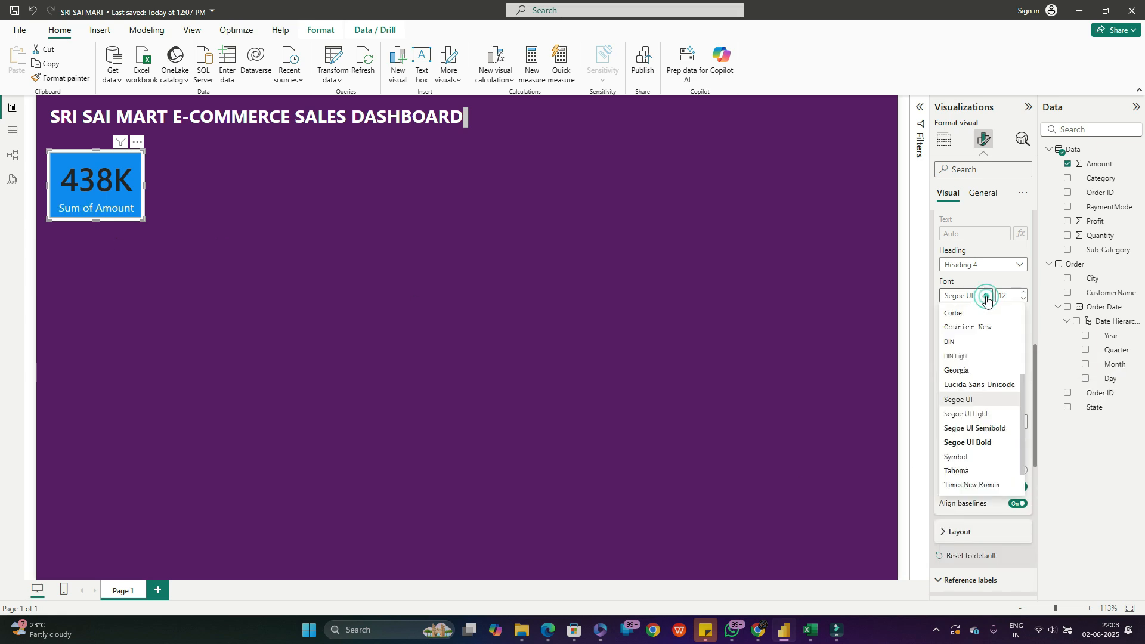
- Set the font of the Sum of Amount card's label to Segoe UI Bold
{"action": "left_click", "coordinate": [979, 442]}
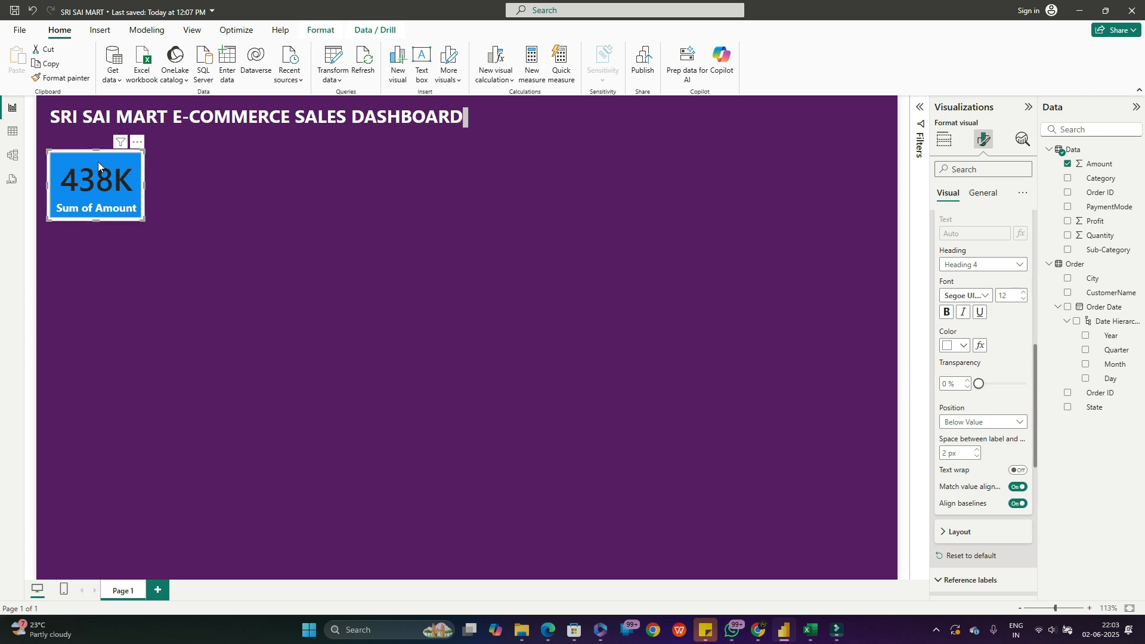
- Change the Sum of Amount visual's general background effect color to dark navy blue, #0B207D
{"action": "scroll", "coordinate": [989, 266], "scroll_direction": "up", "scroll_amount": 2}
{"action": "left_click", "coordinate": [979, 194]}
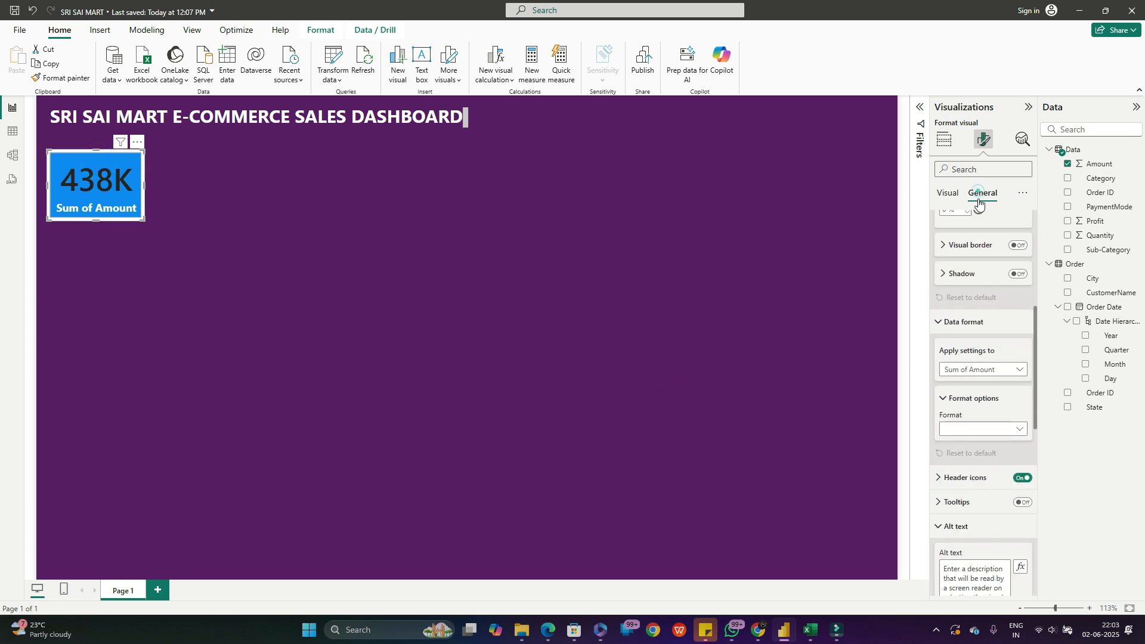
{"action": "left_click", "coordinate": [978, 320]}
{"action": "scroll", "coordinate": [981, 350], "scroll_direction": "up", "scroll_amount": 1}
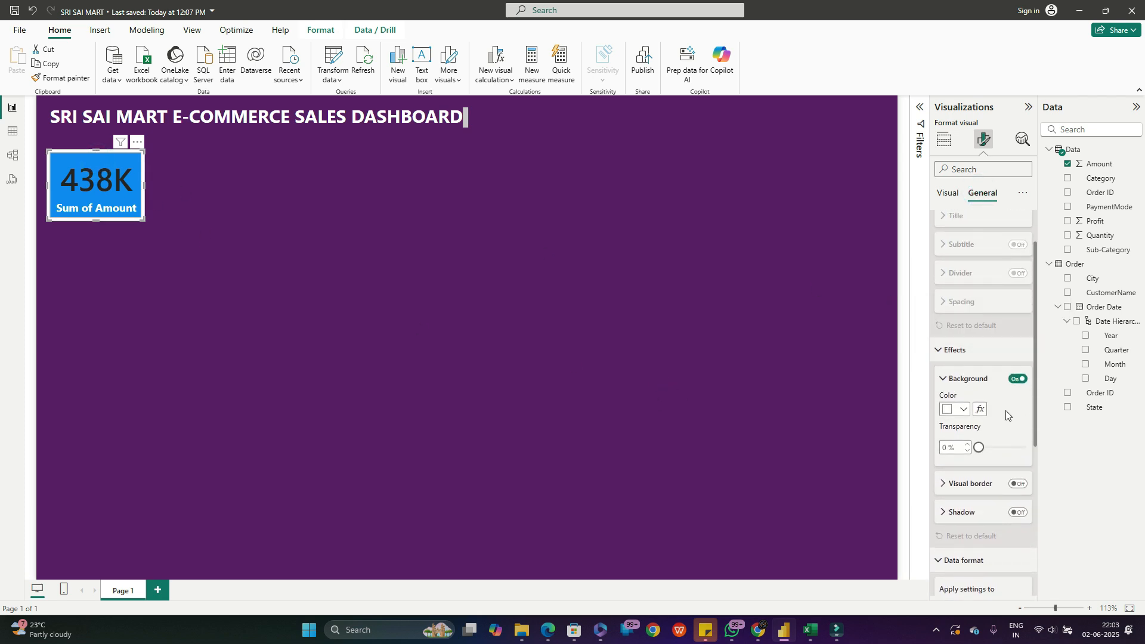
{"action": "left_click", "coordinate": [964, 411]}
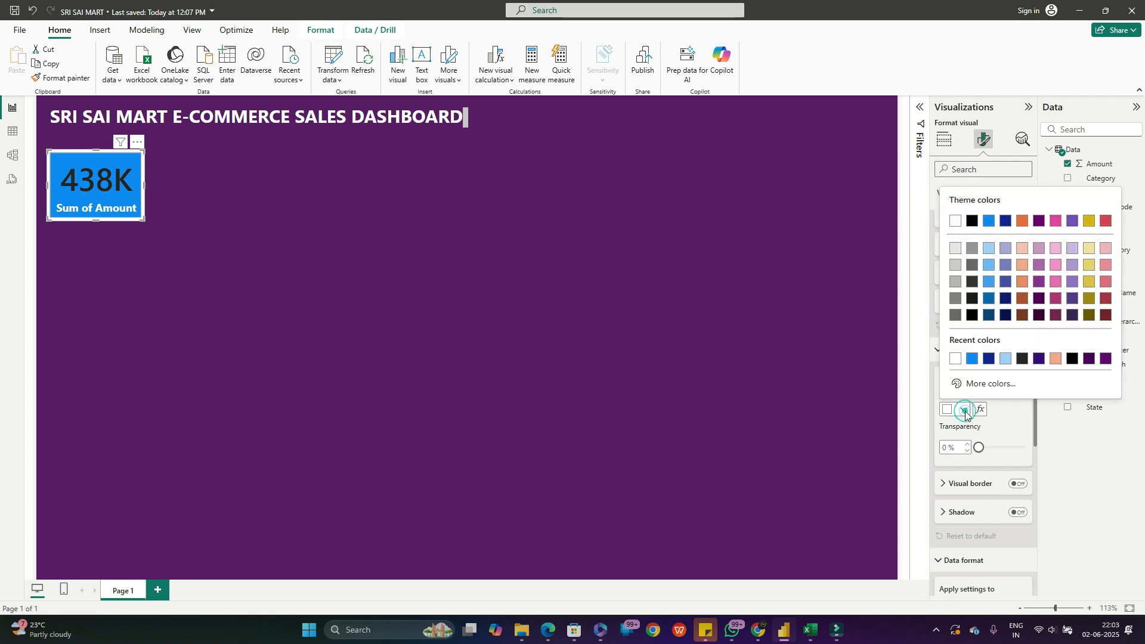
{"action": "left_click", "coordinate": [974, 385]}
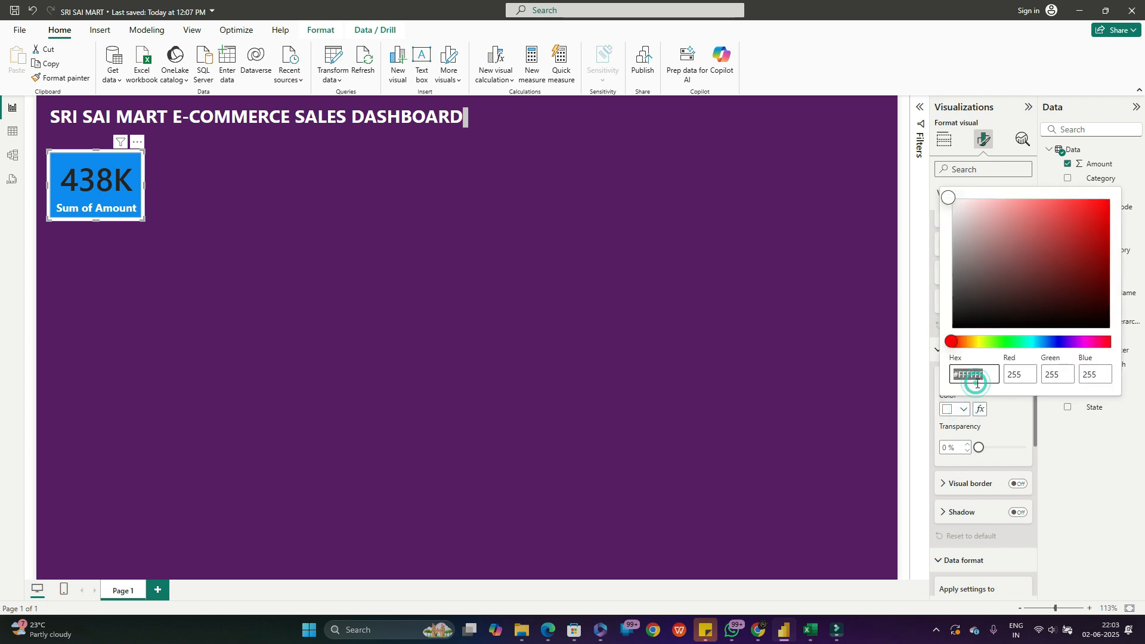
{"action": "left_click", "coordinate": [1053, 341]}
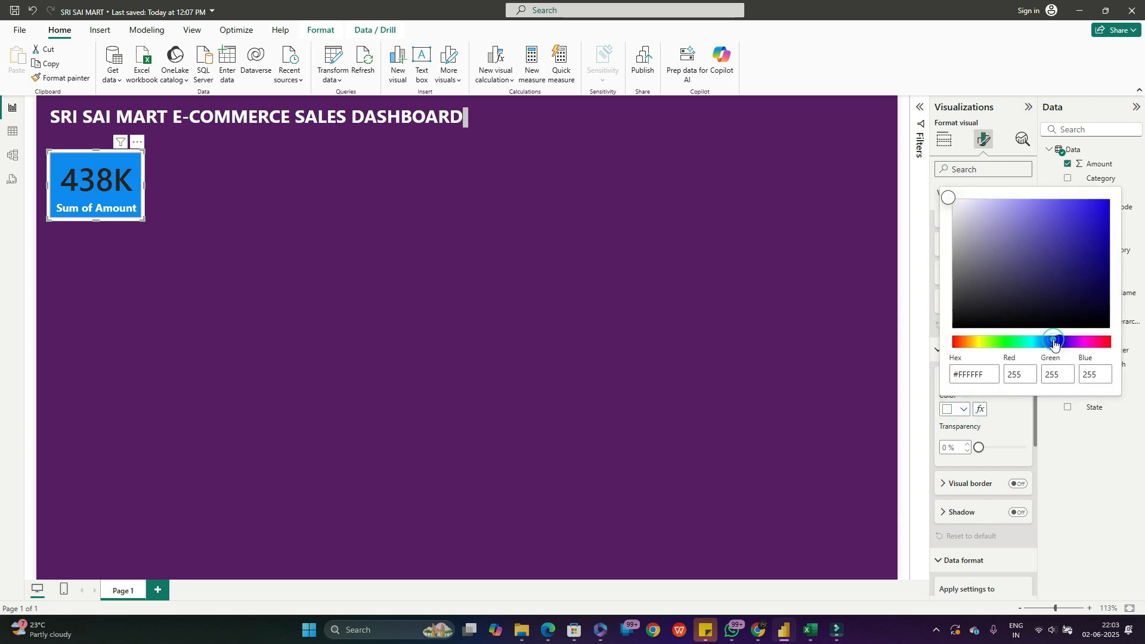
{"action": "left_click", "coordinate": [1077, 342]}
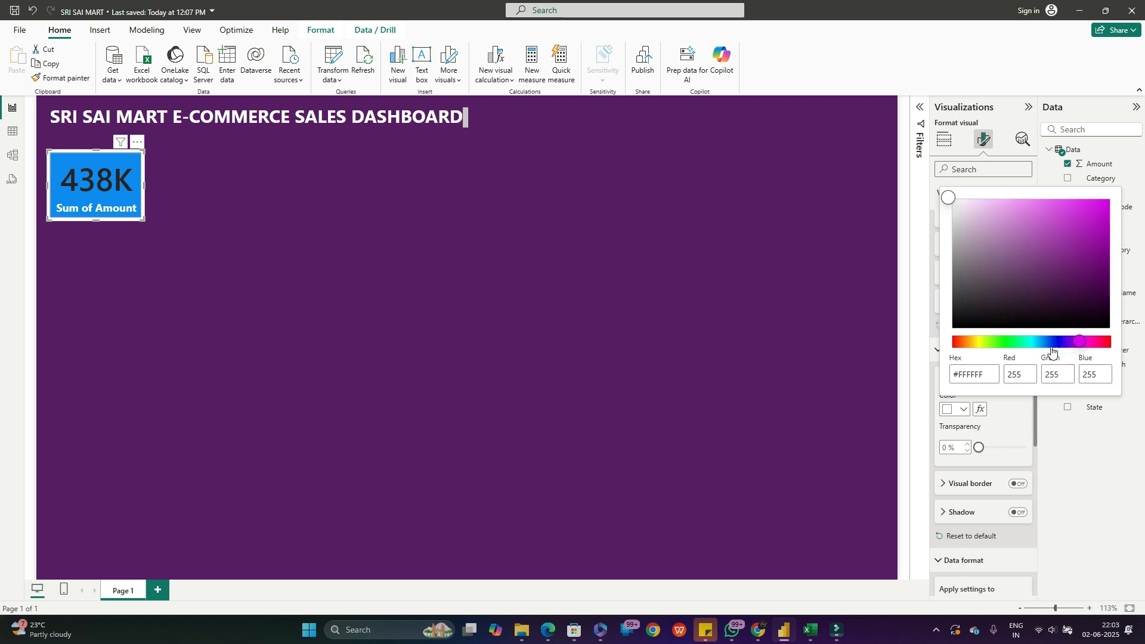
{"action": "left_click", "coordinate": [1054, 341]}
{"action": "left_click", "coordinate": [1091, 263]}
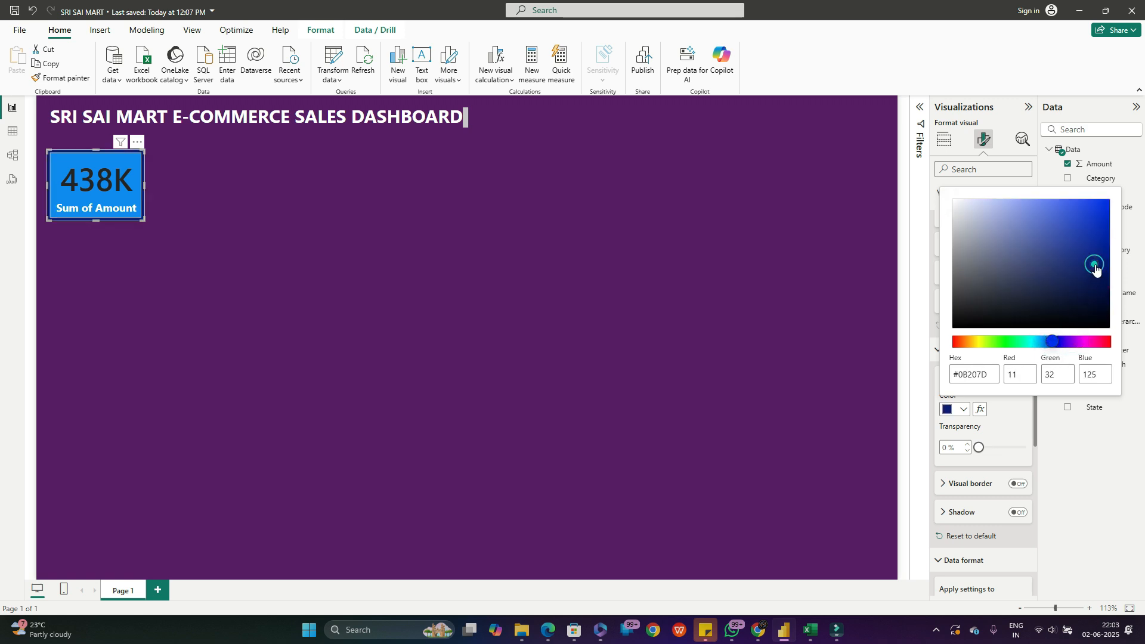
{"action": "left_click", "coordinate": [987, 451]}
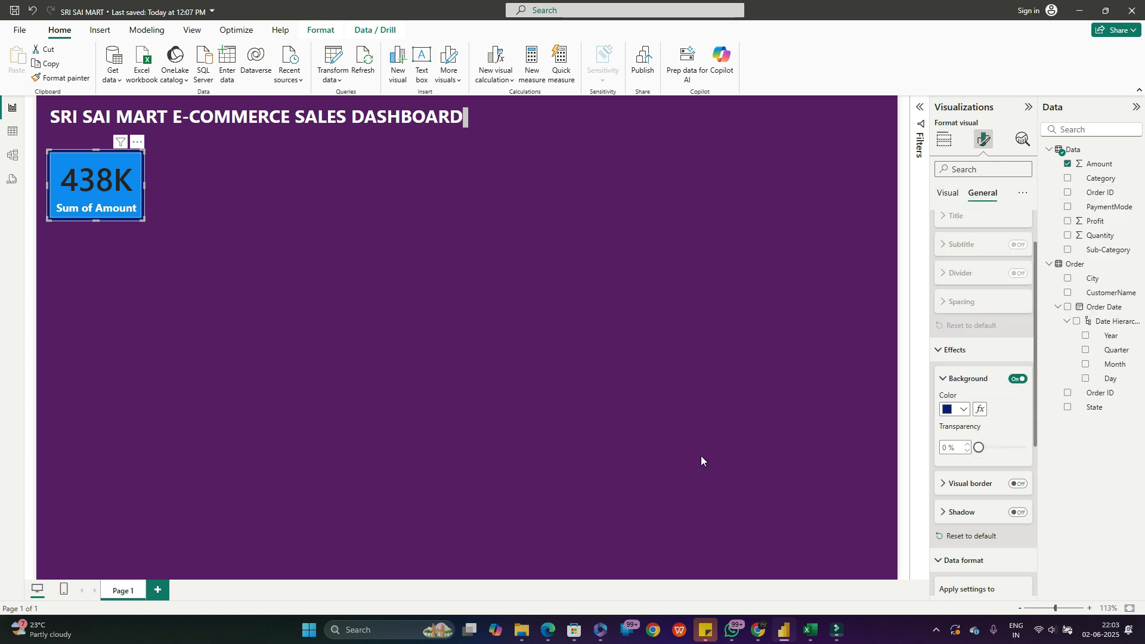
{"action": "left_click", "coordinate": [249, 266]}
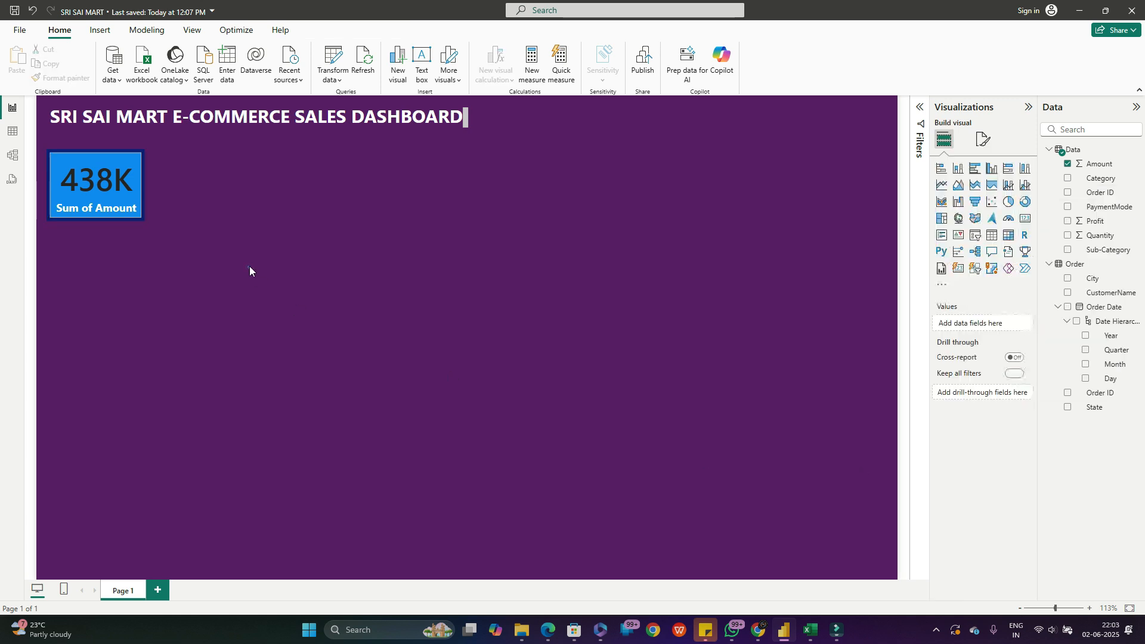
- Change the inner card background of the Sum of Amount visual to a custom dark blue, #144C7F
{"action": "left_click", "coordinate": [91, 187]}
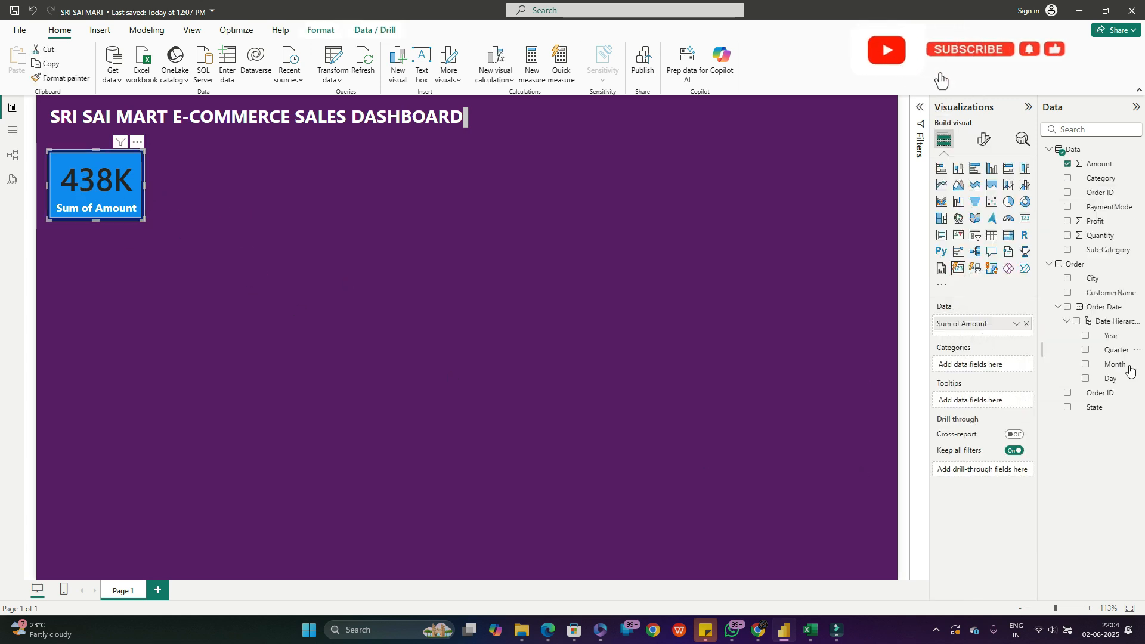
{"action": "left_click", "coordinate": [984, 138]}
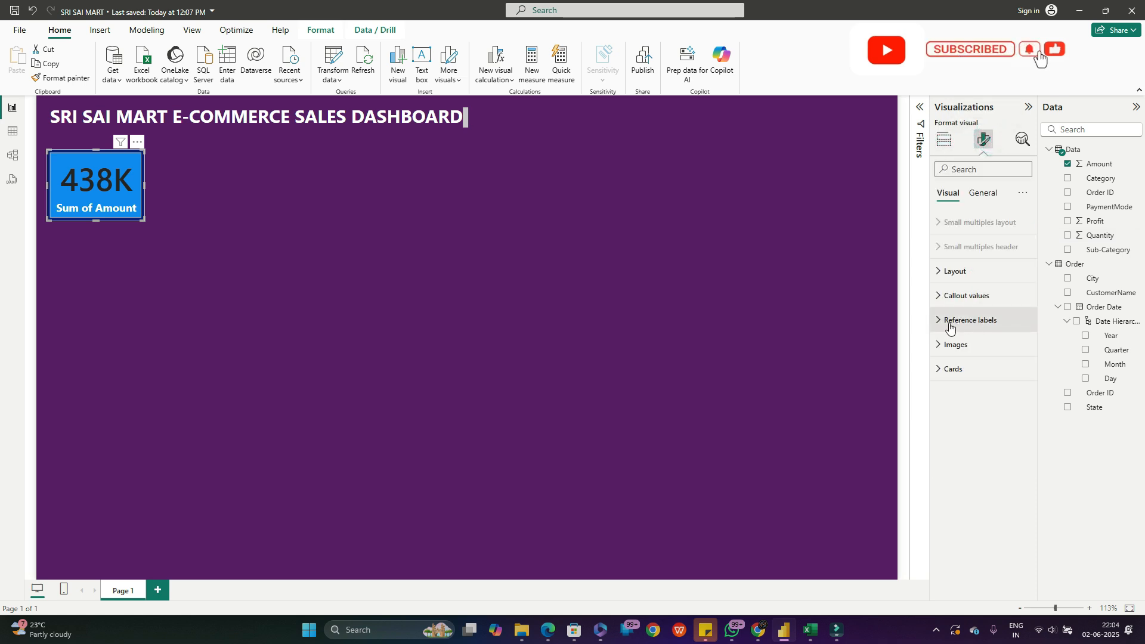
{"action": "left_click", "coordinate": [941, 368]}
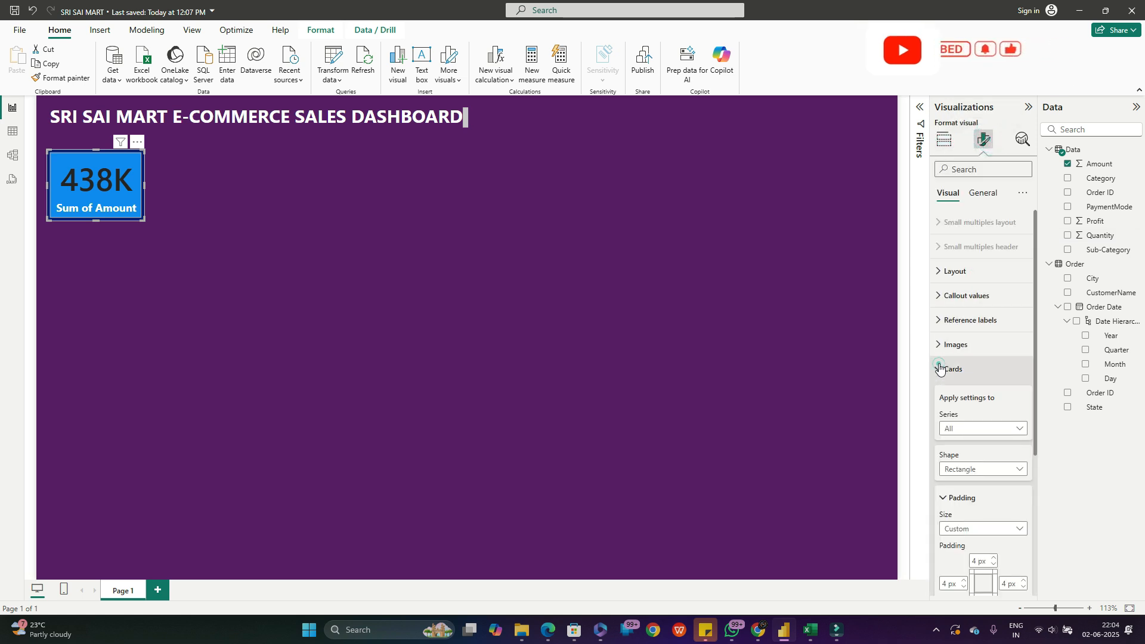
{"action": "scroll", "coordinate": [948, 376], "scroll_direction": "down", "scroll_amount": 5}
{"action": "left_click", "coordinate": [946, 444]}
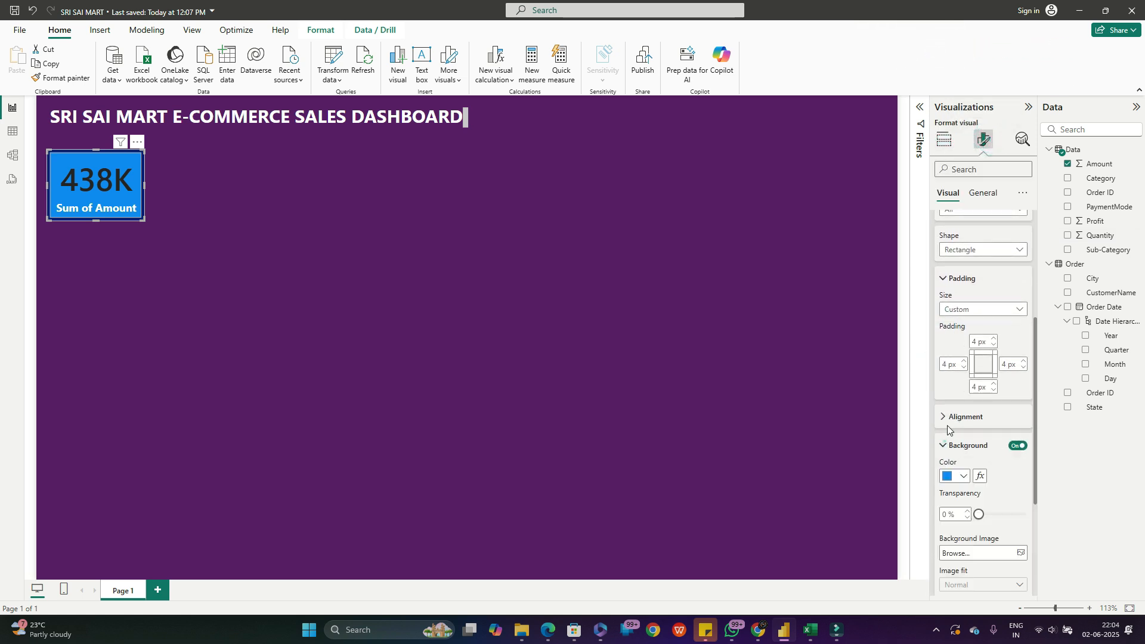
{"action": "scroll", "coordinate": [946, 443], "scroll_direction": "down", "scroll_amount": 3}
{"action": "left_click", "coordinate": [964, 297]}
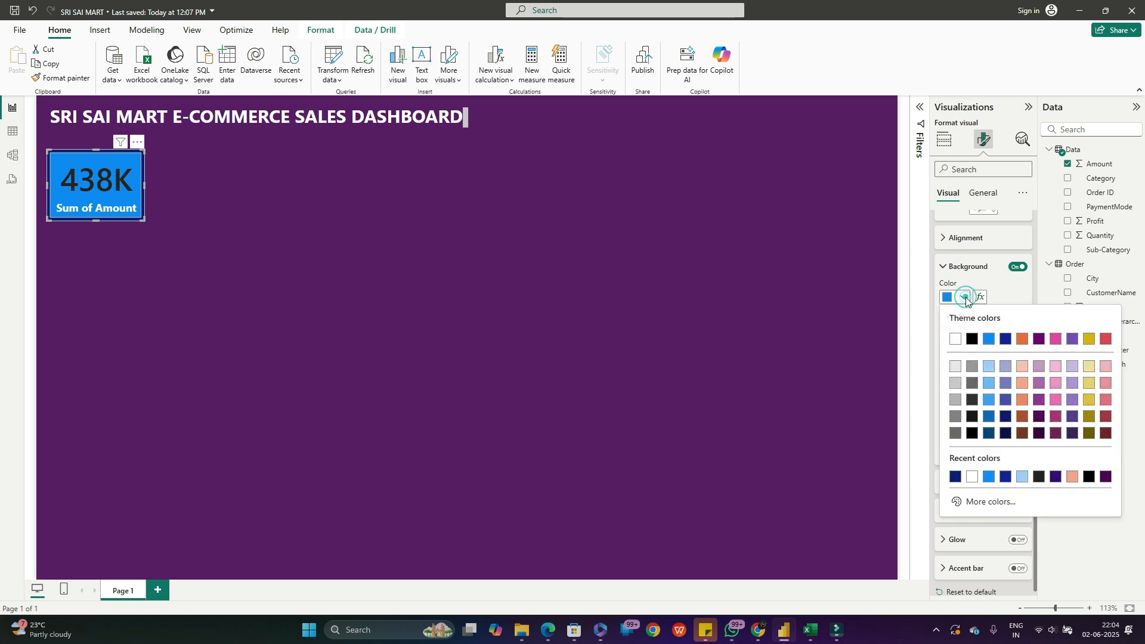
{"action": "left_click", "coordinate": [1004, 501]}
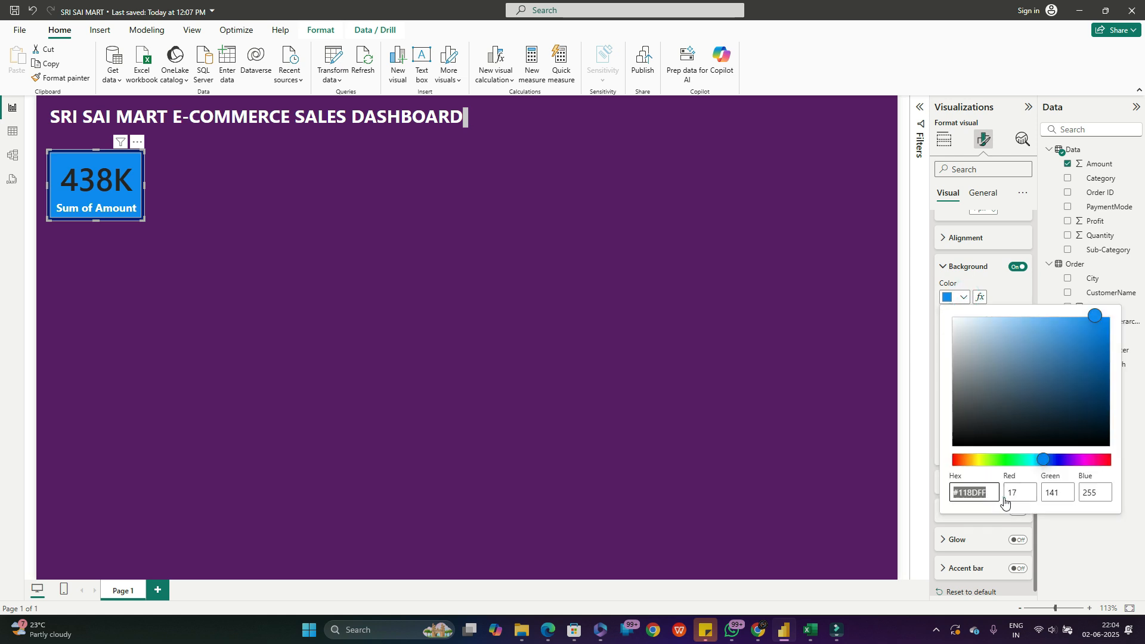
{"action": "left_click", "coordinate": [1082, 348]}
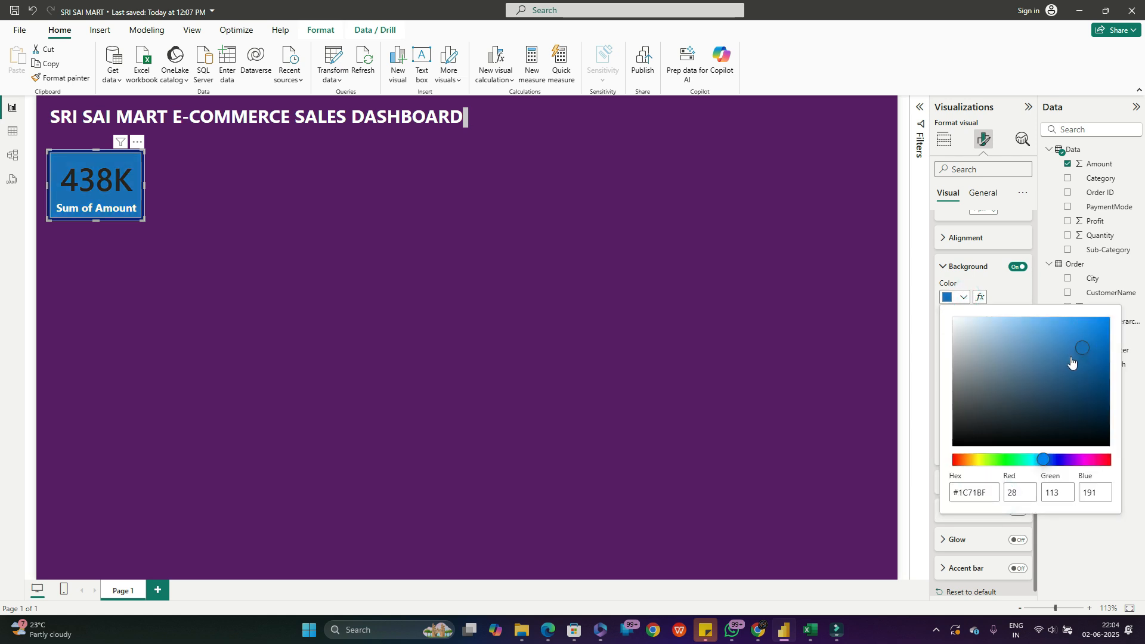
{"action": "left_click_drag", "start_coordinate": [1071, 362], "coordinate": [1042, 354]}
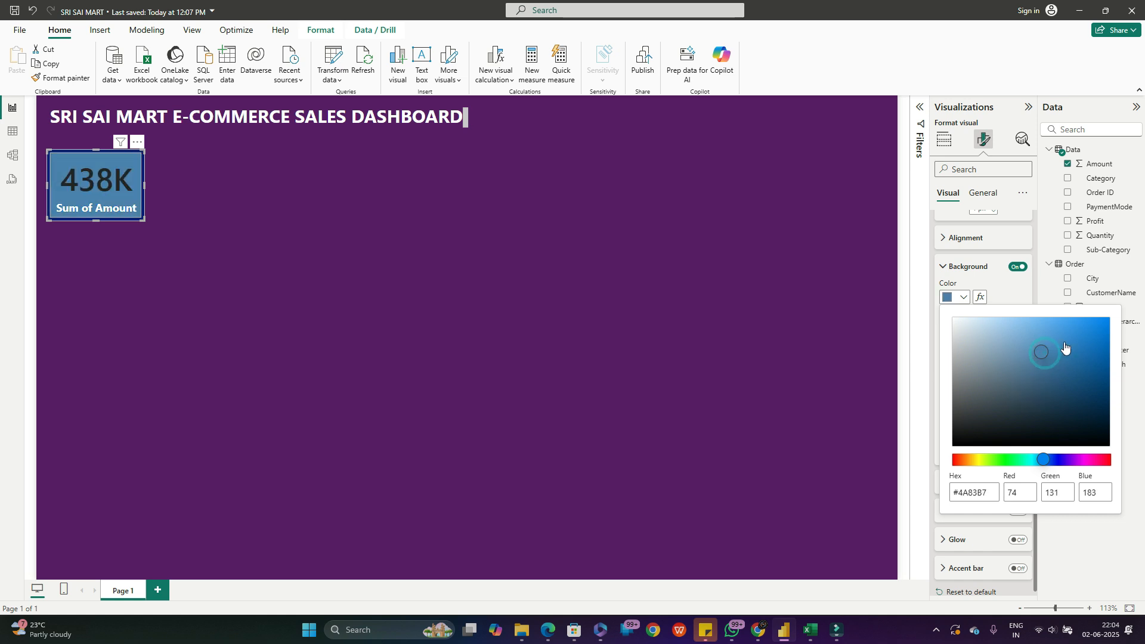
{"action": "left_click", "coordinate": [1081, 382]}
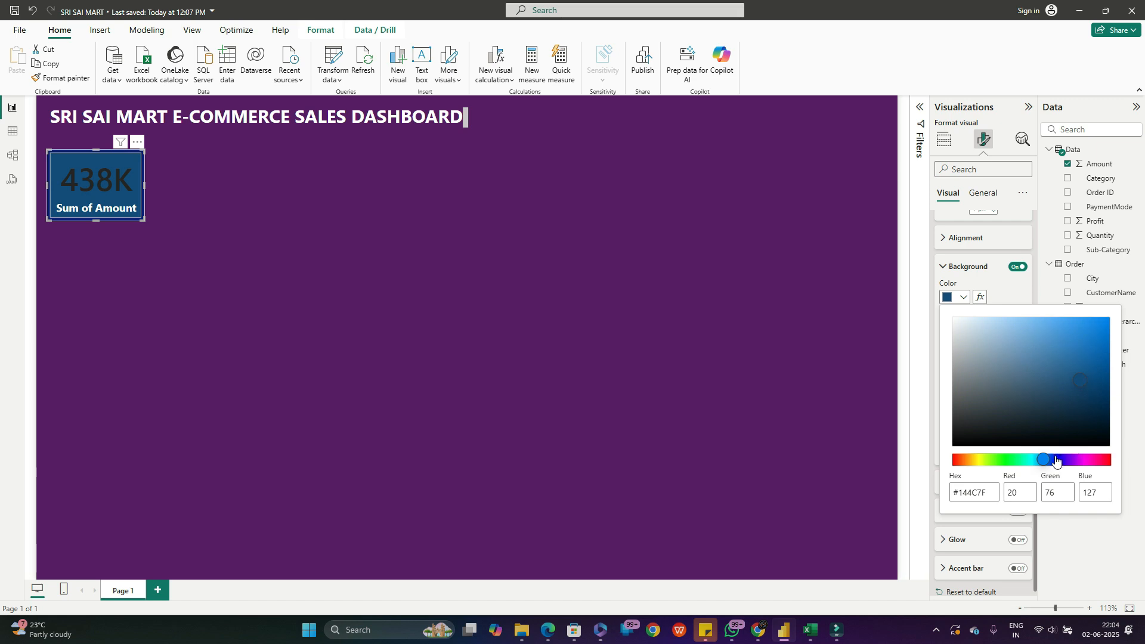
{"action": "left_click", "coordinate": [247, 233]}
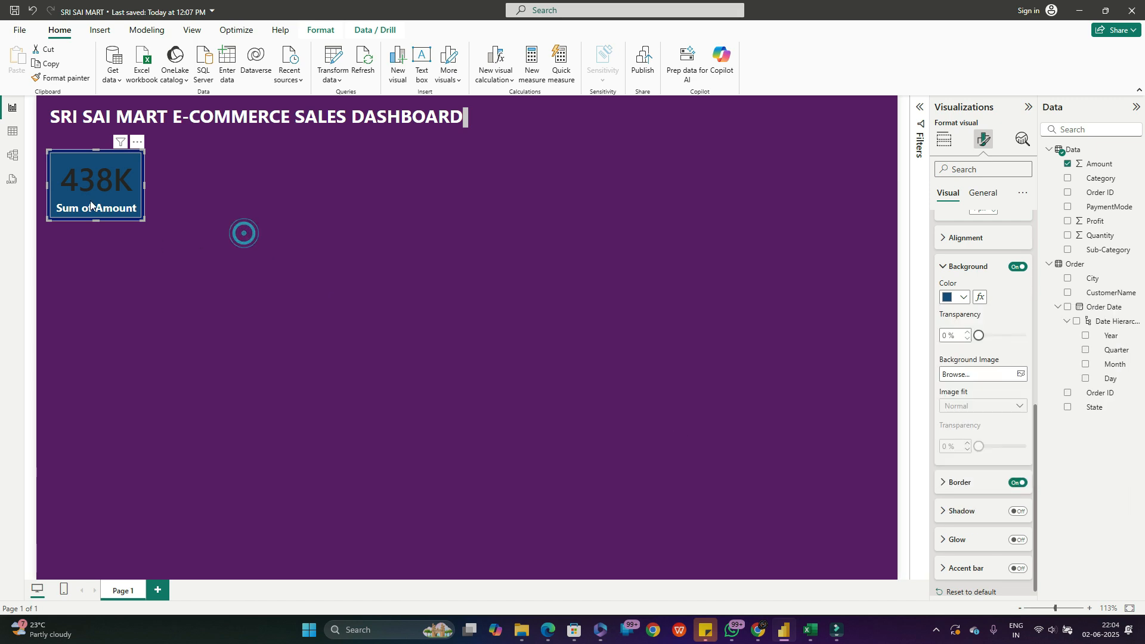
- Shrink the Sum of Amount card slightly and move it up and left, close beneath the dashboard title
{"action": "left_click", "coordinate": [90, 179]}
{"action": "left_click_drag", "start_coordinate": [142, 222], "coordinate": [140, 215]}
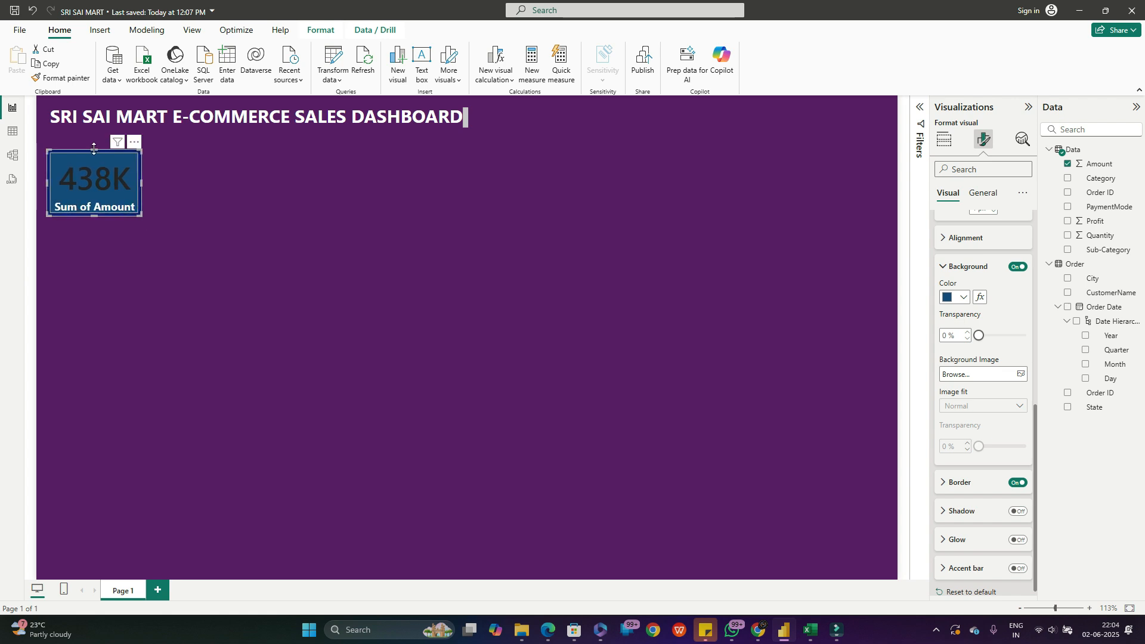
{"action": "left_click_drag", "start_coordinate": [94, 152], "coordinate": [95, 147]}
{"action": "left_click", "coordinate": [219, 211]}
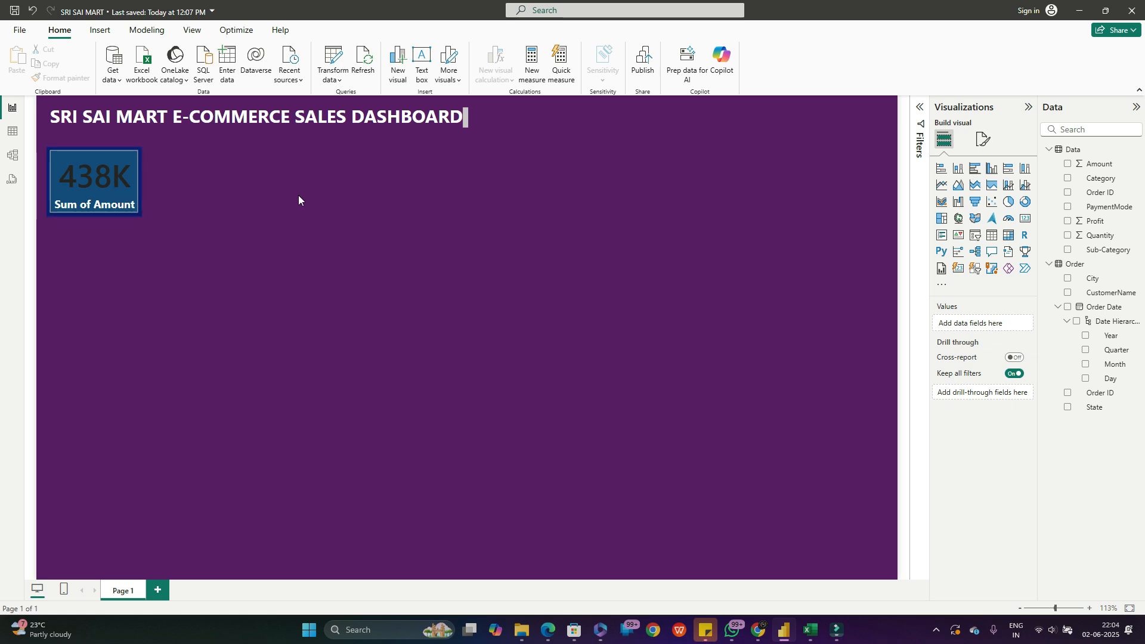
{"action": "left_click_drag", "start_coordinate": [103, 188], "coordinate": [97, 178]}
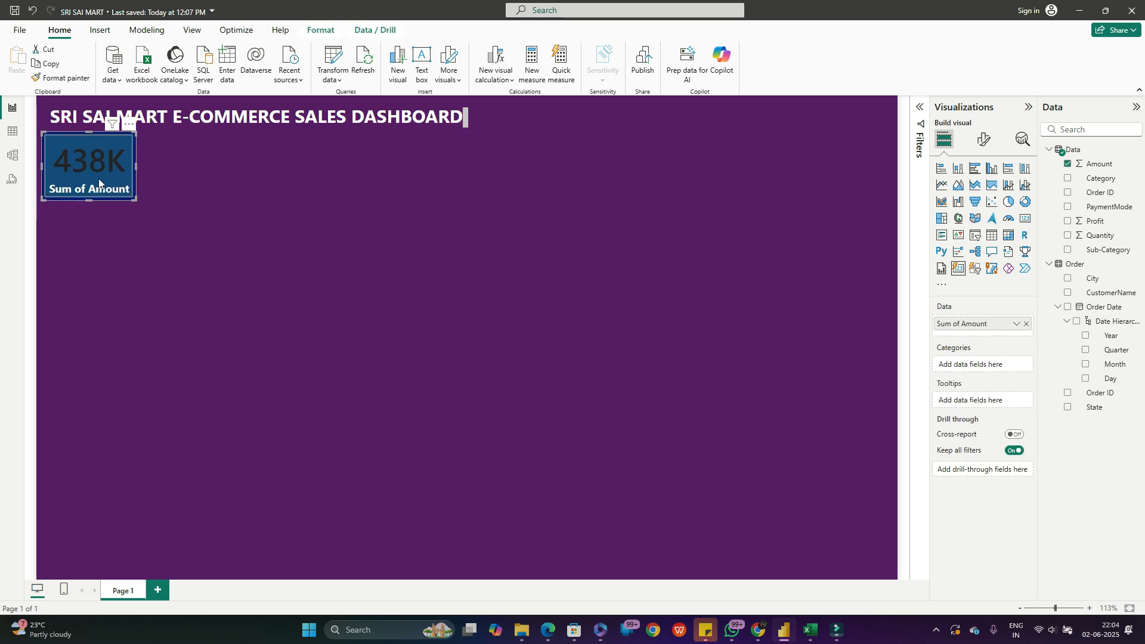
- Copy the Sum of Amount card and paste three duplicates onto the page
{"action": "key", "text": "ctrl+c"}
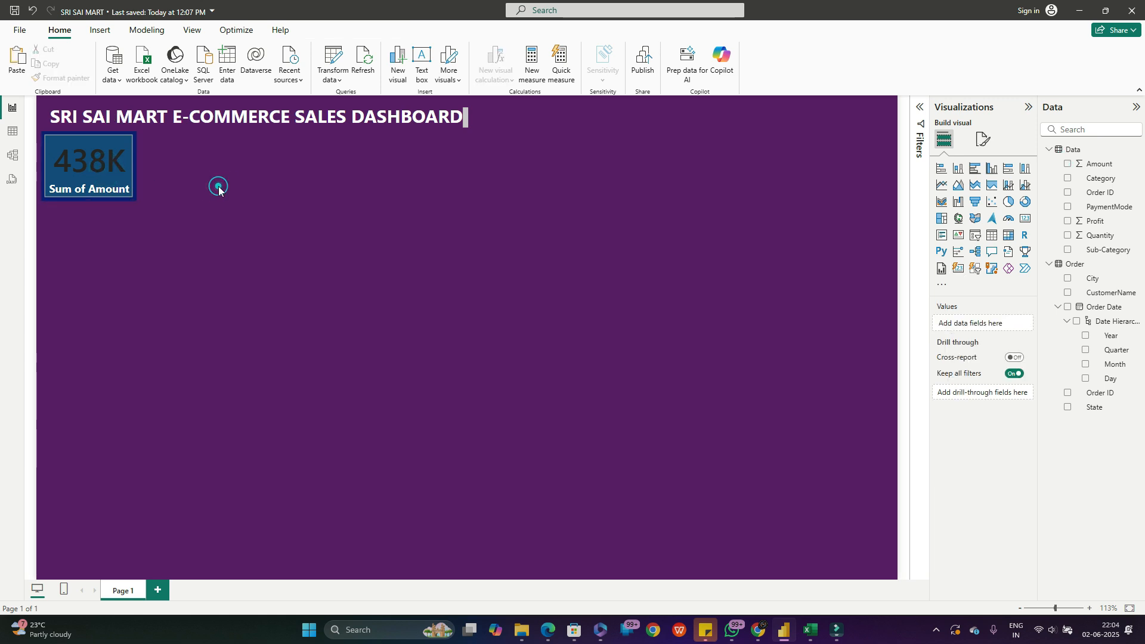
{"action": "key", "text": "ctrl+v"}
{"action": "key", "text": "ctrl+v"}
{"action": "key", "text": "ctrl+v"}
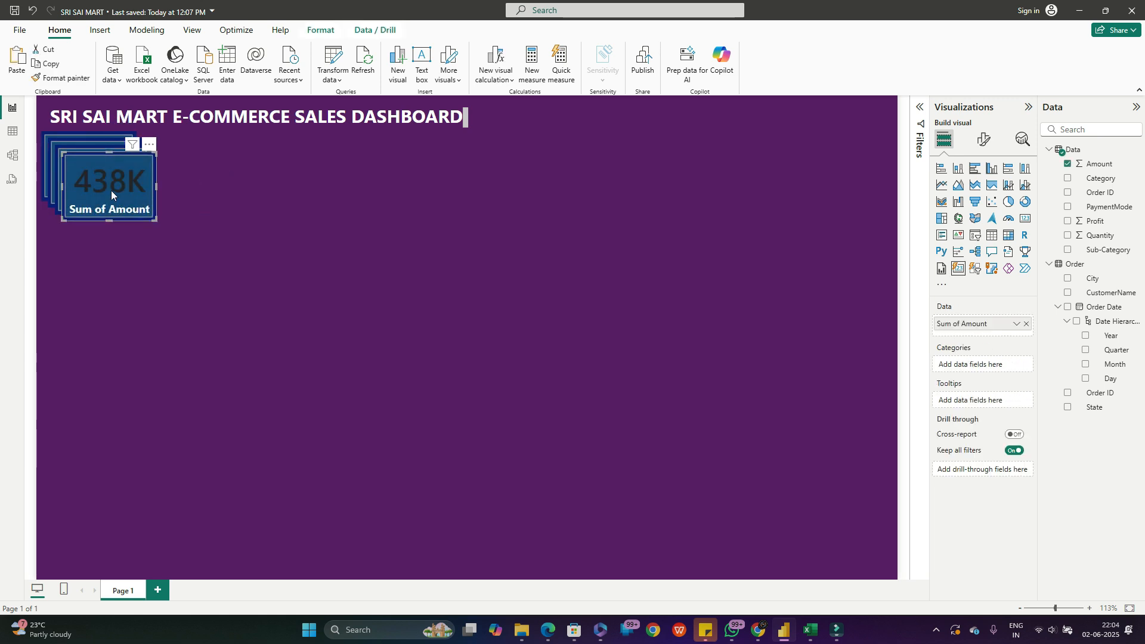
- Arrange the three card copies beside the original in one evenly spaced, aligned row beneath the title
{"action": "left_click_drag", "start_coordinate": [111, 191], "coordinate": [328, 177]}
{"action": "left_click_drag", "start_coordinate": [116, 187], "coordinate": [231, 181]}
{"action": "left_click_drag", "start_coordinate": [315, 173], "coordinate": [378, 174]}
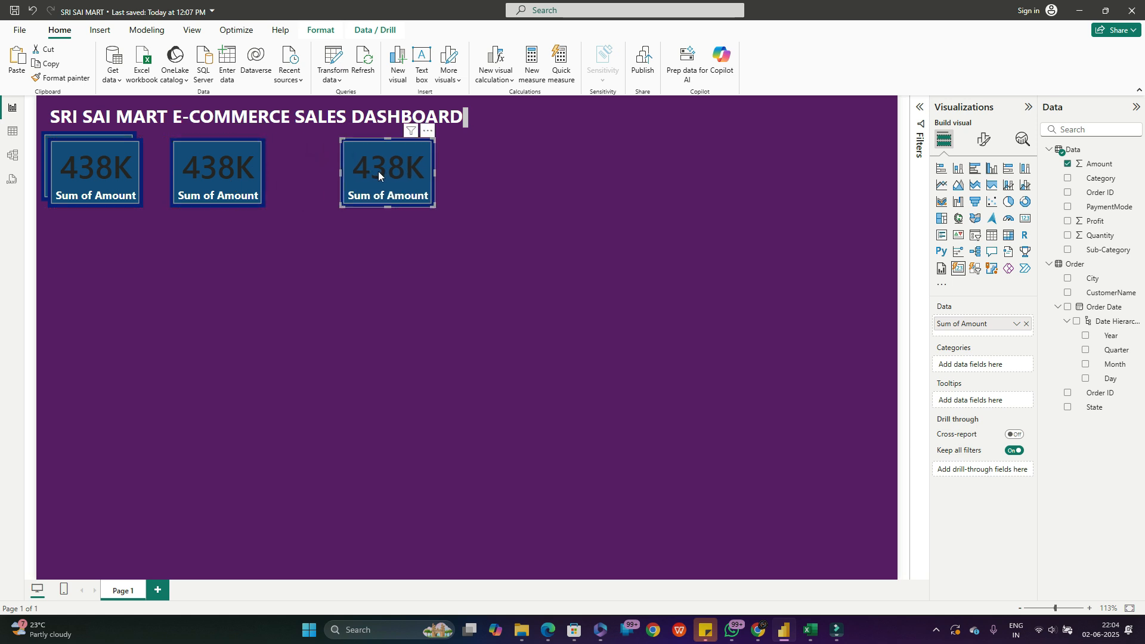
{"action": "left_click_drag", "start_coordinate": [219, 171], "coordinate": [285, 173]}
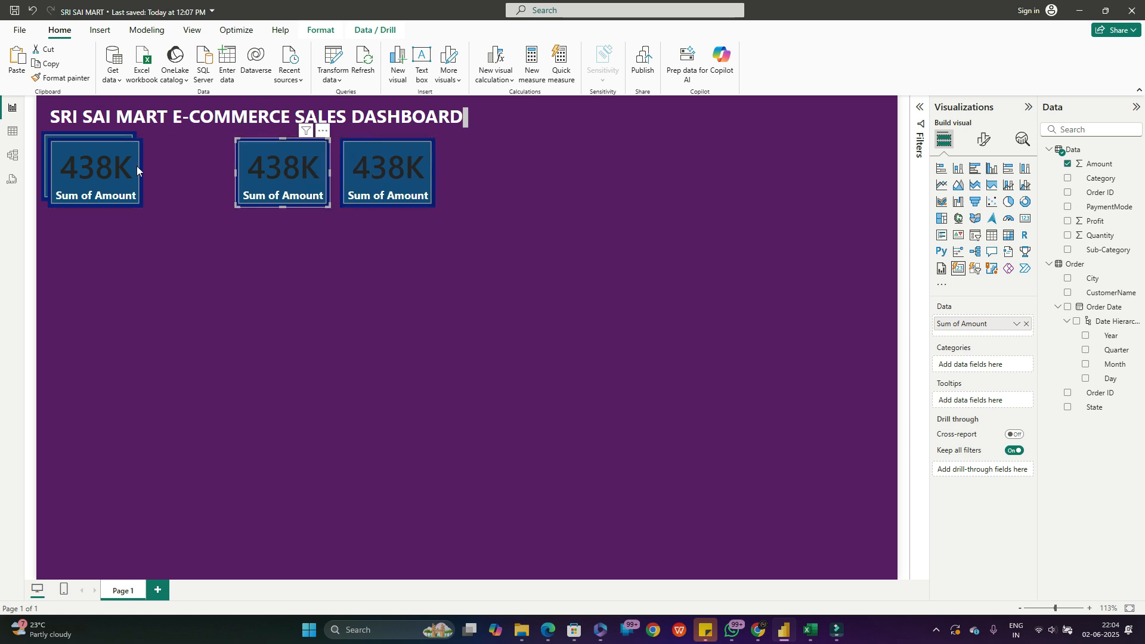
{"action": "left_click_drag", "start_coordinate": [116, 170], "coordinate": [201, 158]}
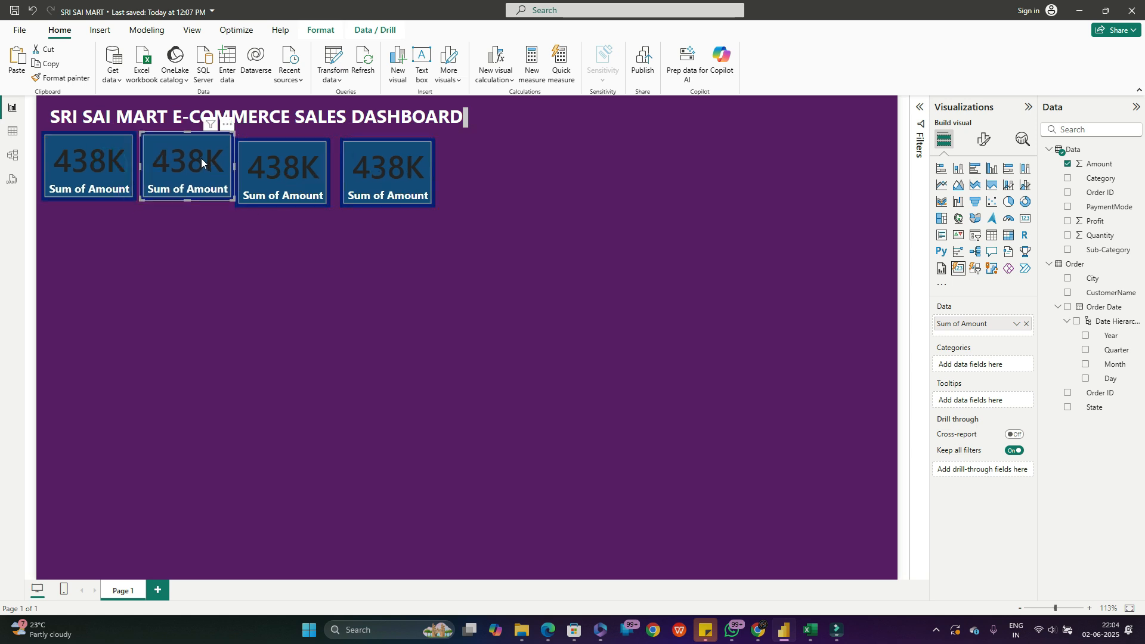
{"action": "left_click_drag", "start_coordinate": [279, 168], "coordinate": [281, 167]}
{"action": "left_click", "coordinate": [361, 177]}
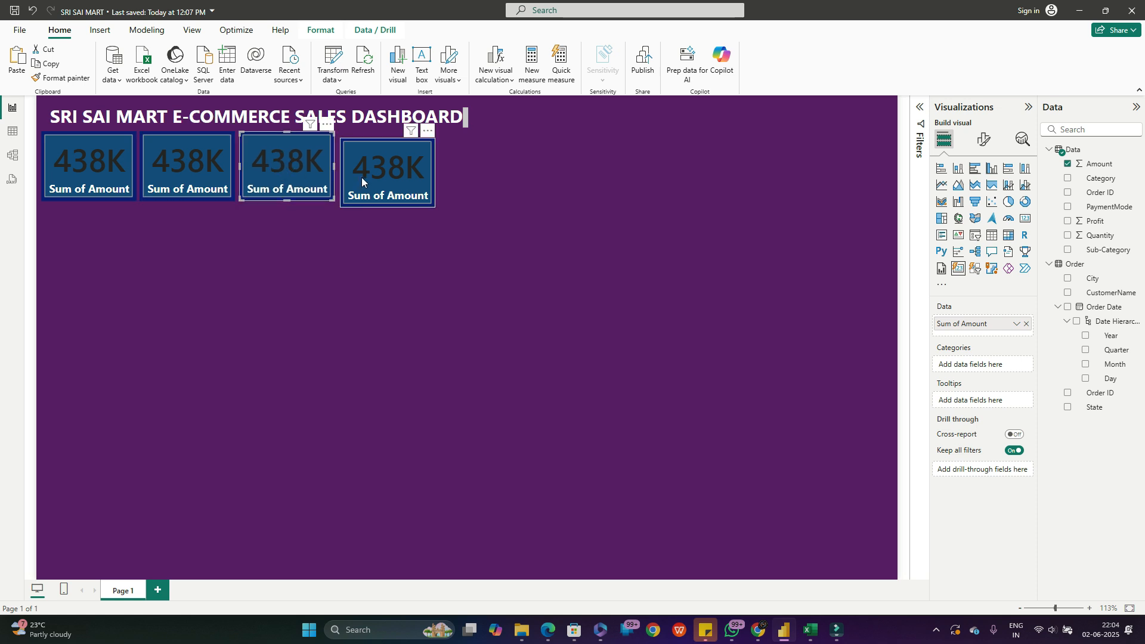
{"action": "left_click_drag", "start_coordinate": [362, 177], "coordinate": [360, 170]}
{"action": "left_click", "coordinate": [232, 253]}
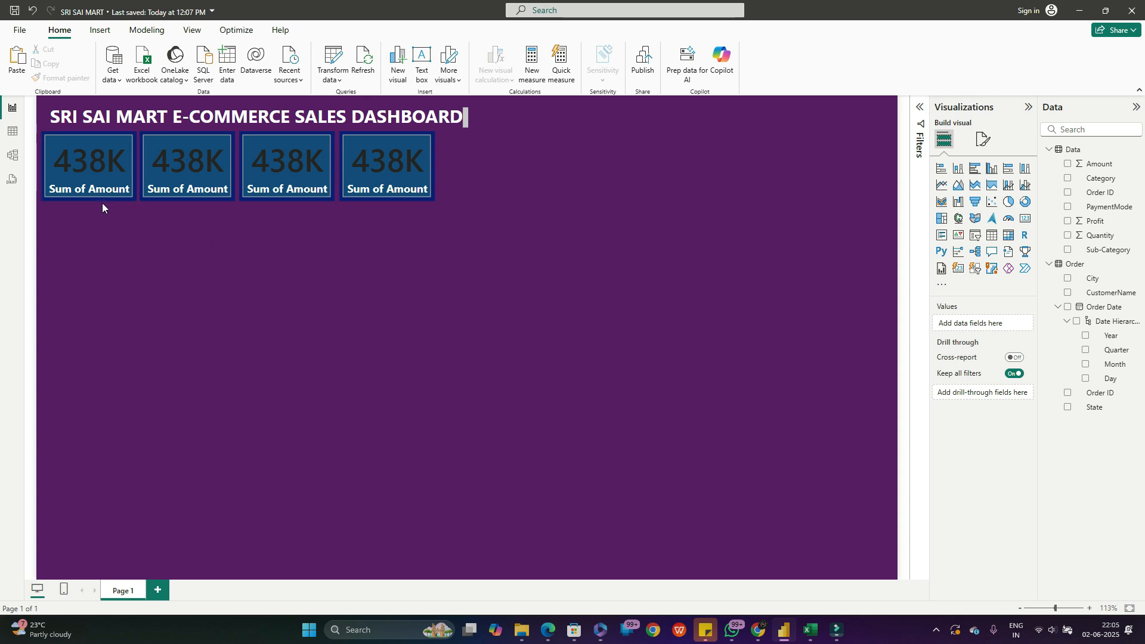
- Set the callout value font size of the first card in the row to 30
{"action": "left_click", "coordinate": [99, 167]}
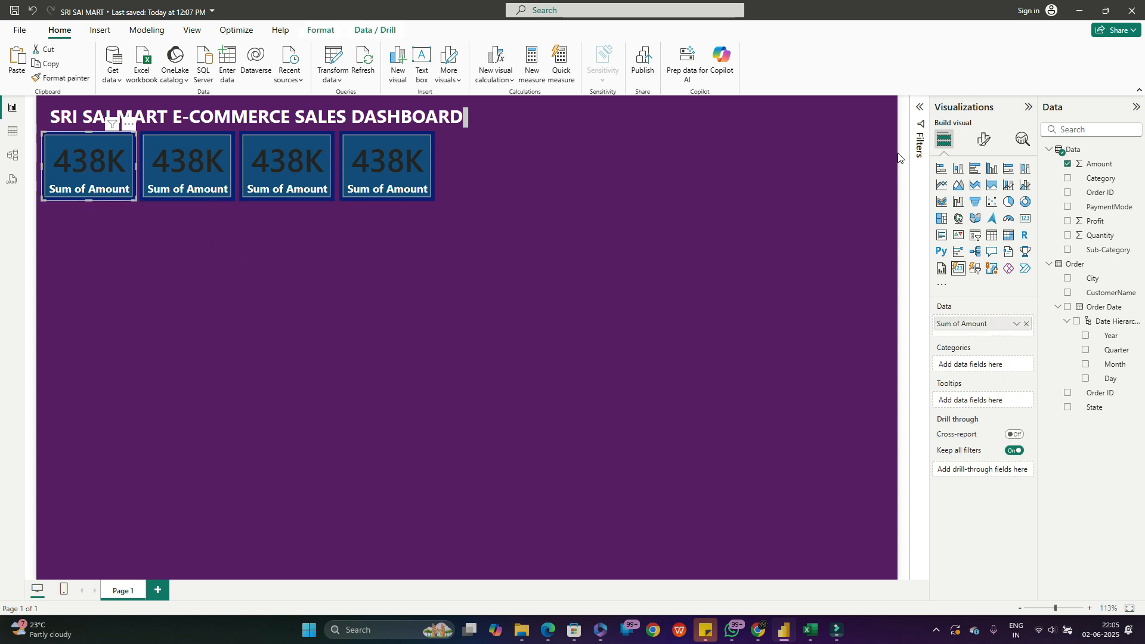
{"action": "left_click", "coordinate": [983, 139]}
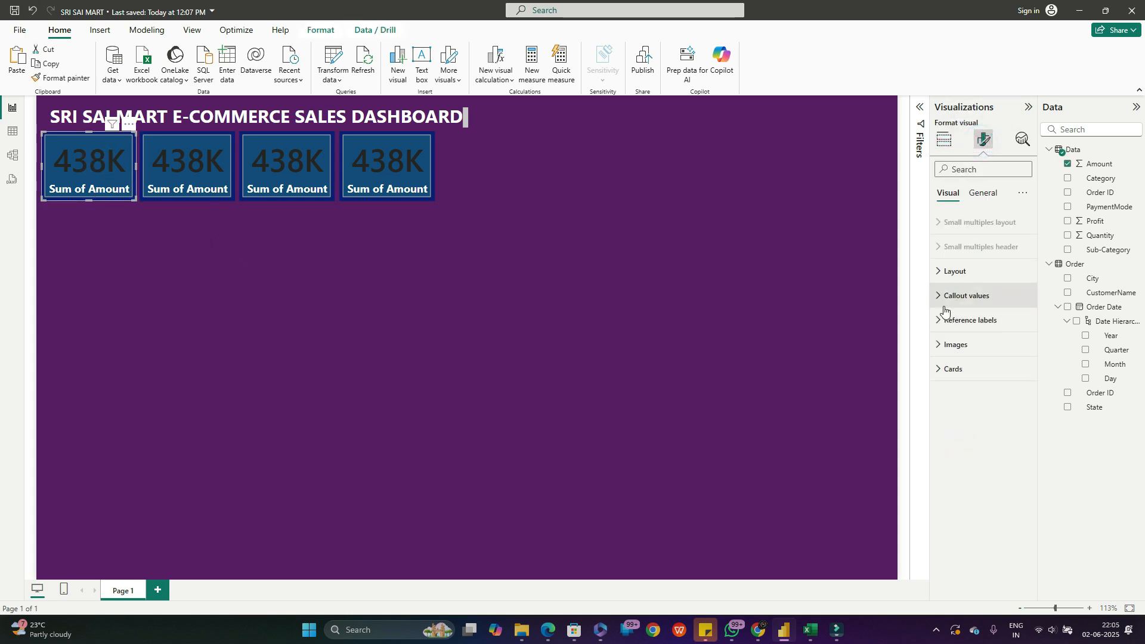
{"action": "left_click", "coordinate": [939, 297]}
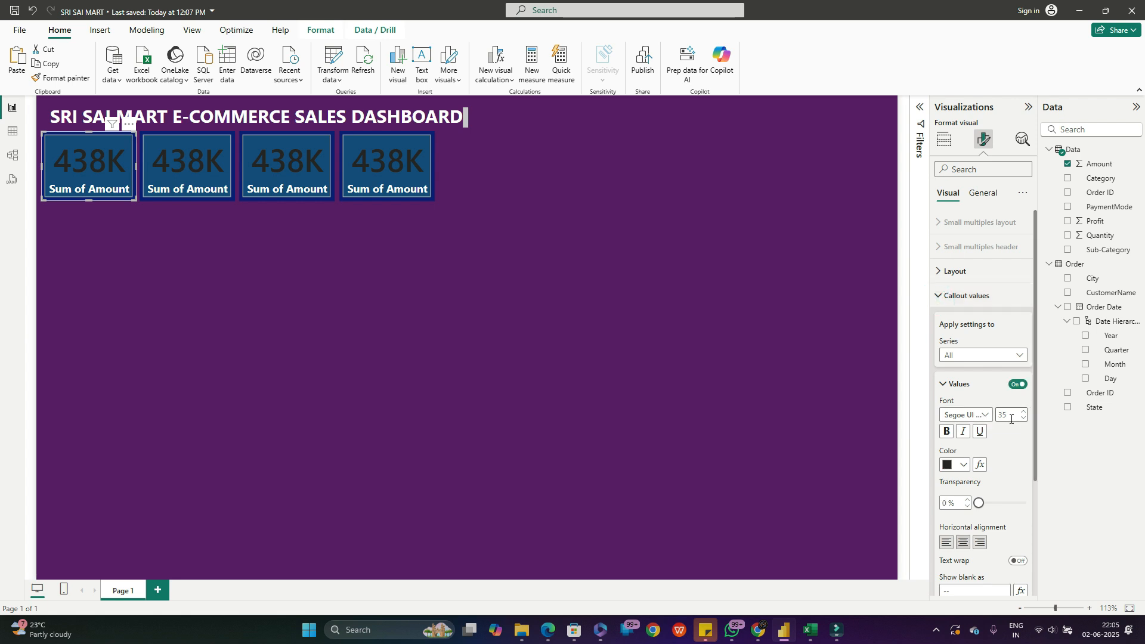
{"action": "type", "text": "30"}
{"action": "key", "text": "Return"}
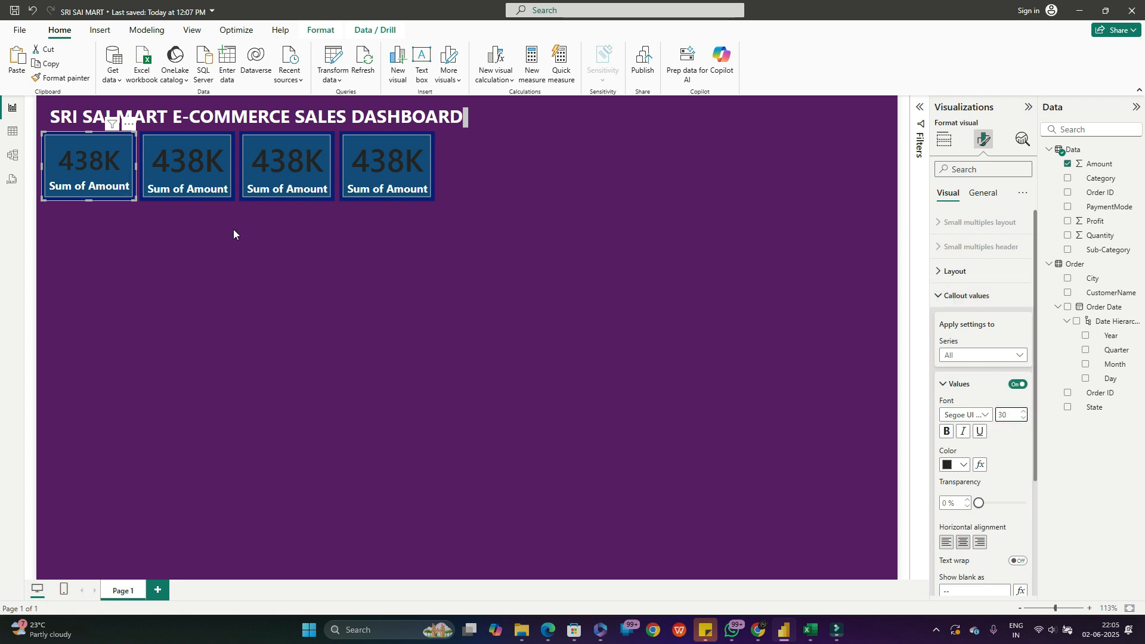
- Copy the first card's formatting onto the other three cards in the row with Format Painter
{"action": "left_click", "coordinate": [70, 79]}
{"action": "left_click", "coordinate": [167, 162]}
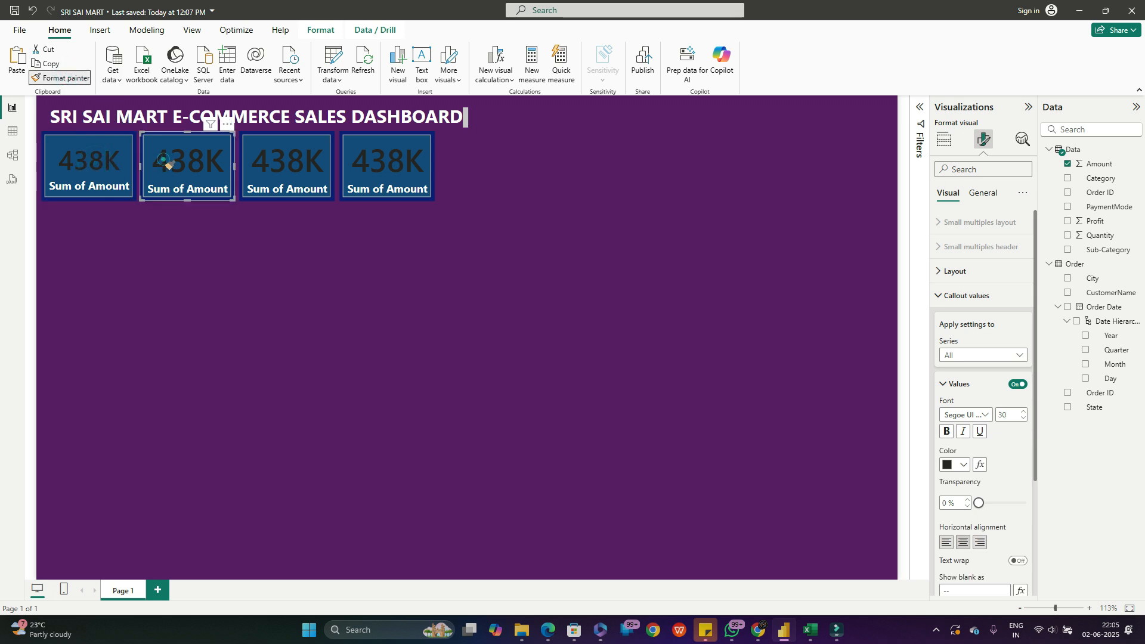
{"action": "left_click", "coordinate": [91, 161]}
{"action": "left_click", "coordinate": [70, 78]}
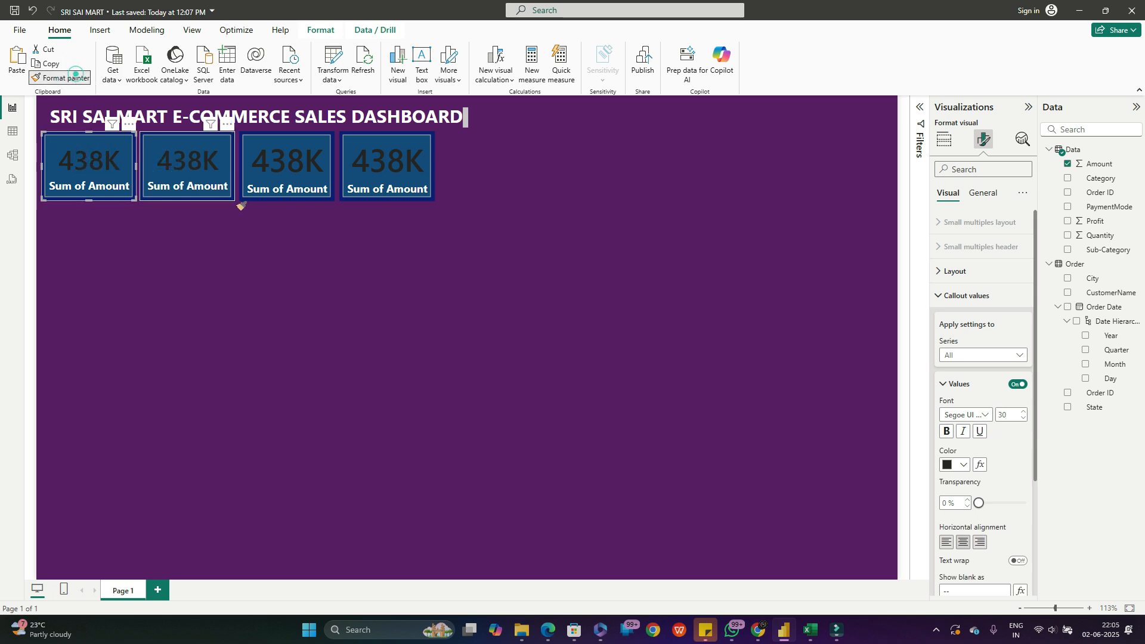
{"action": "left_click", "coordinate": [280, 182]}
{"action": "left_click", "coordinate": [78, 141]}
{"action": "left_click", "coordinate": [70, 78]}
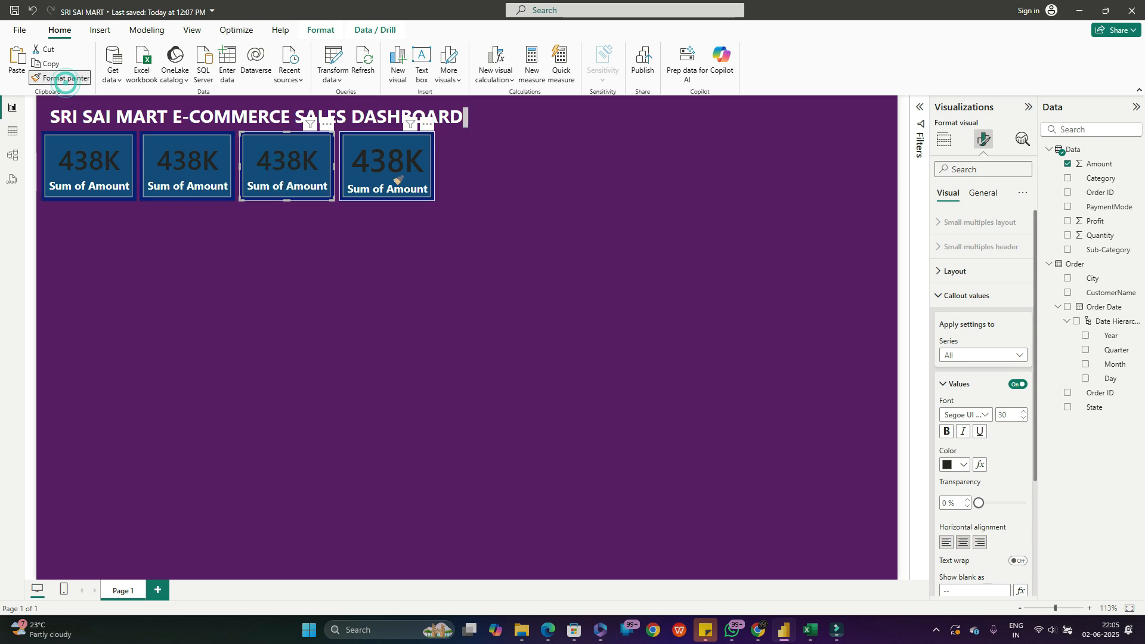
{"action": "left_click", "coordinate": [391, 176]}
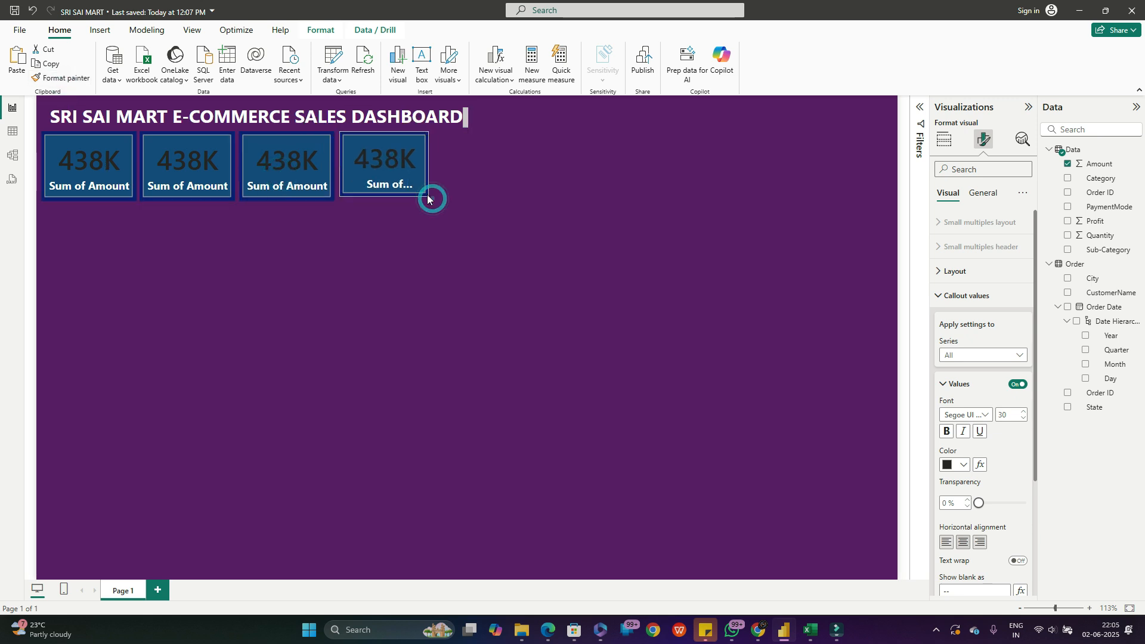
{"action": "left_click", "coordinate": [379, 249]}
- Set the first card's callout value color to a golden yellow from the theme colors
{"action": "left_click", "coordinate": [123, 162]}
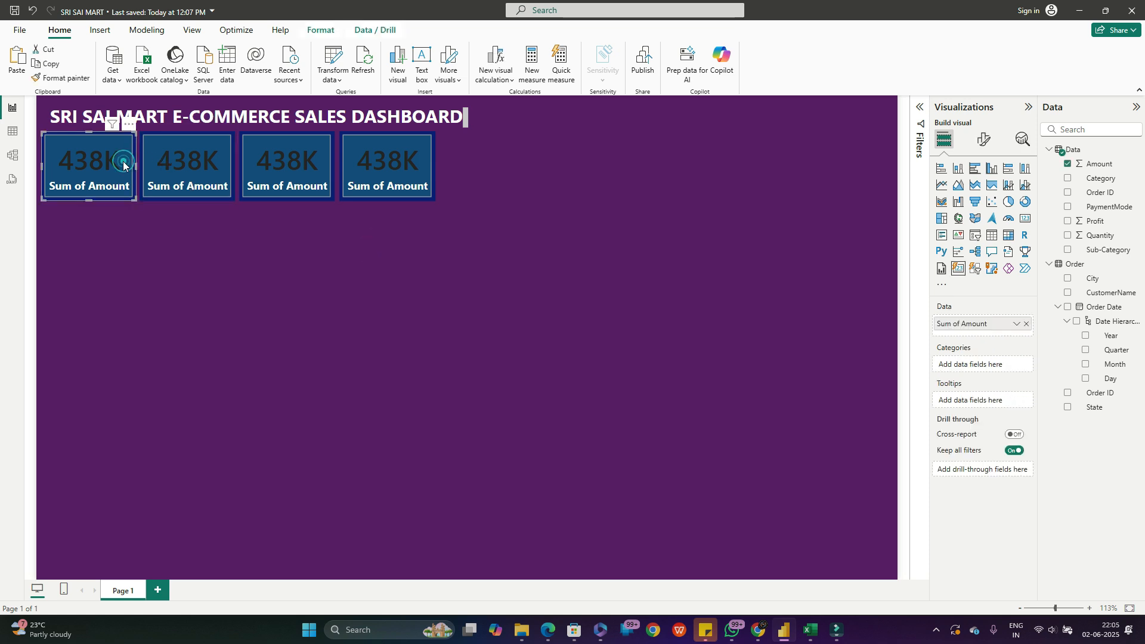
{"action": "left_click", "coordinate": [983, 139]}
{"action": "left_click", "coordinate": [939, 296]}
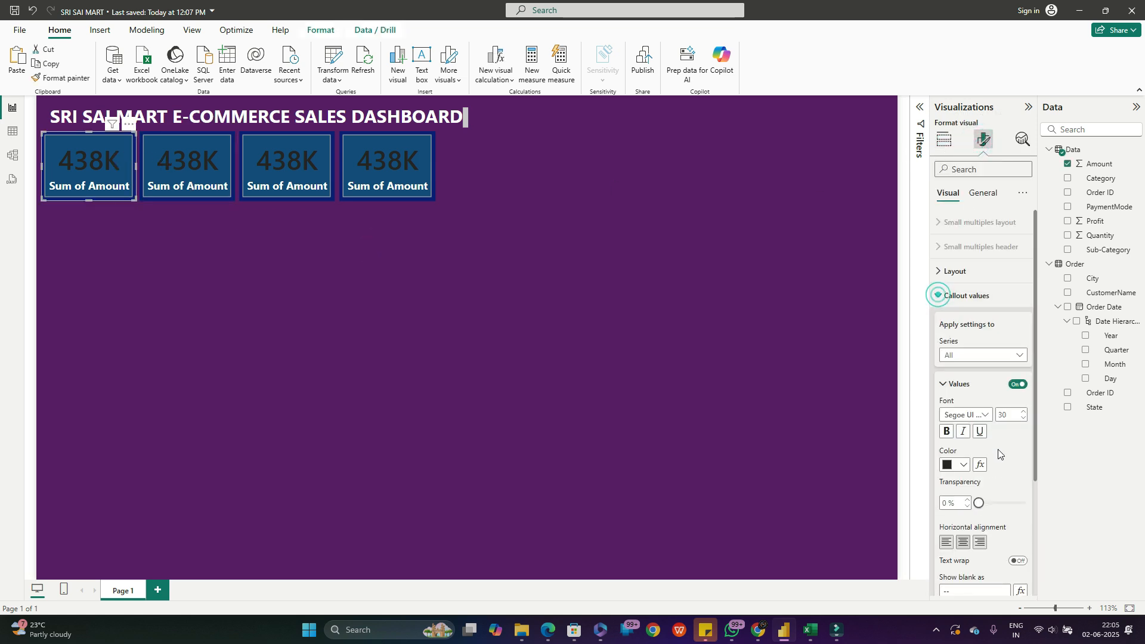
{"action": "left_click", "coordinate": [966, 464]}
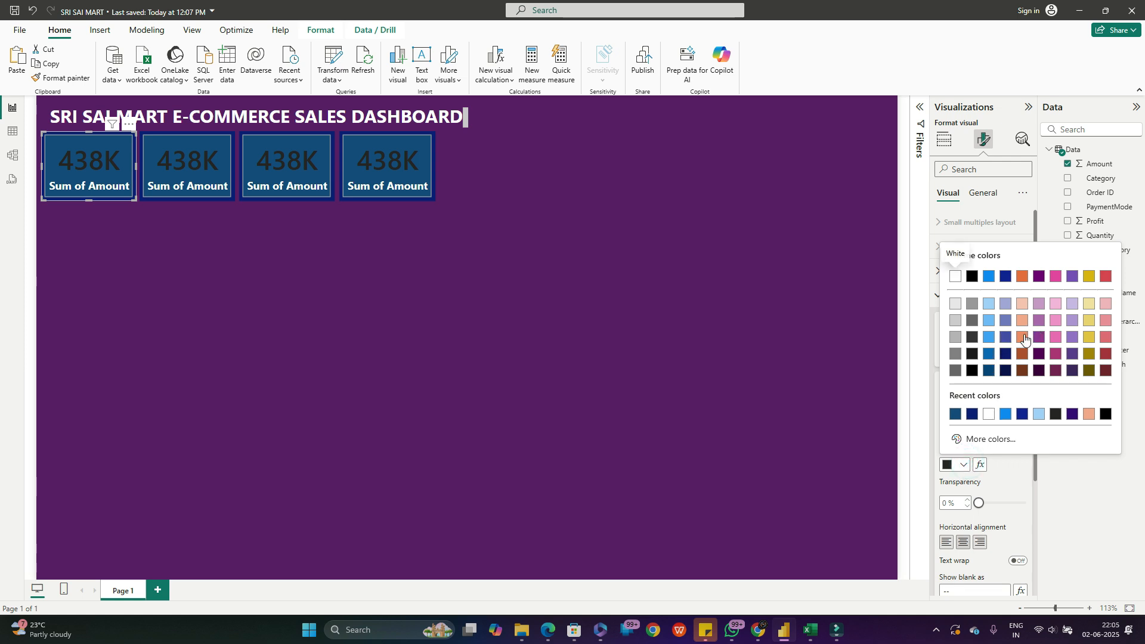
{"action": "left_click", "coordinate": [1023, 338]}
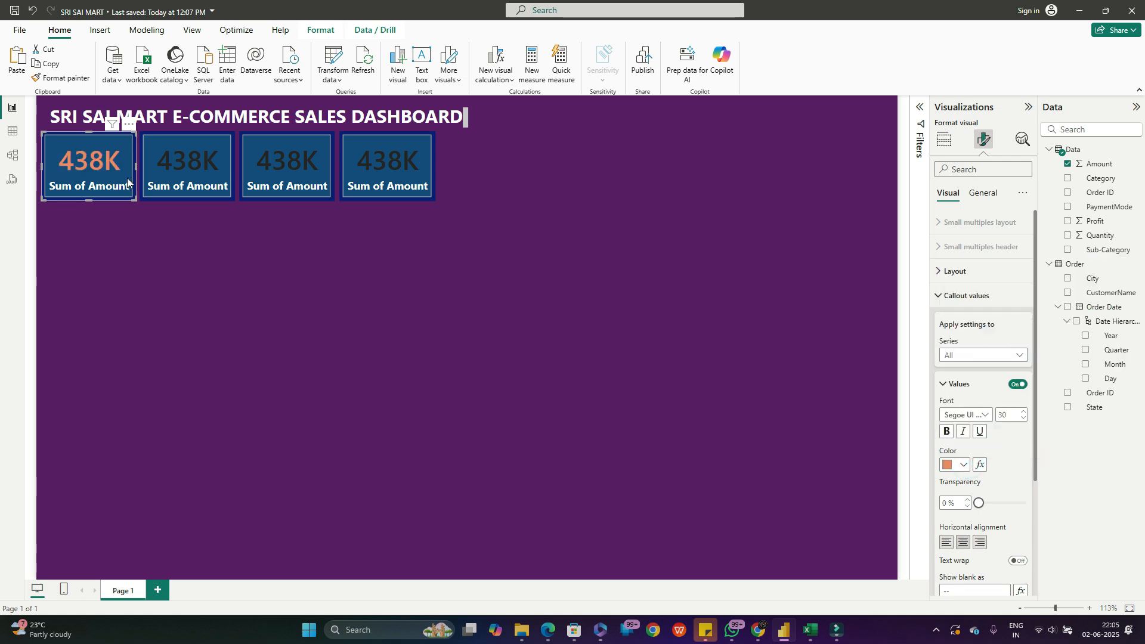
{"action": "left_click", "coordinate": [962, 471]}
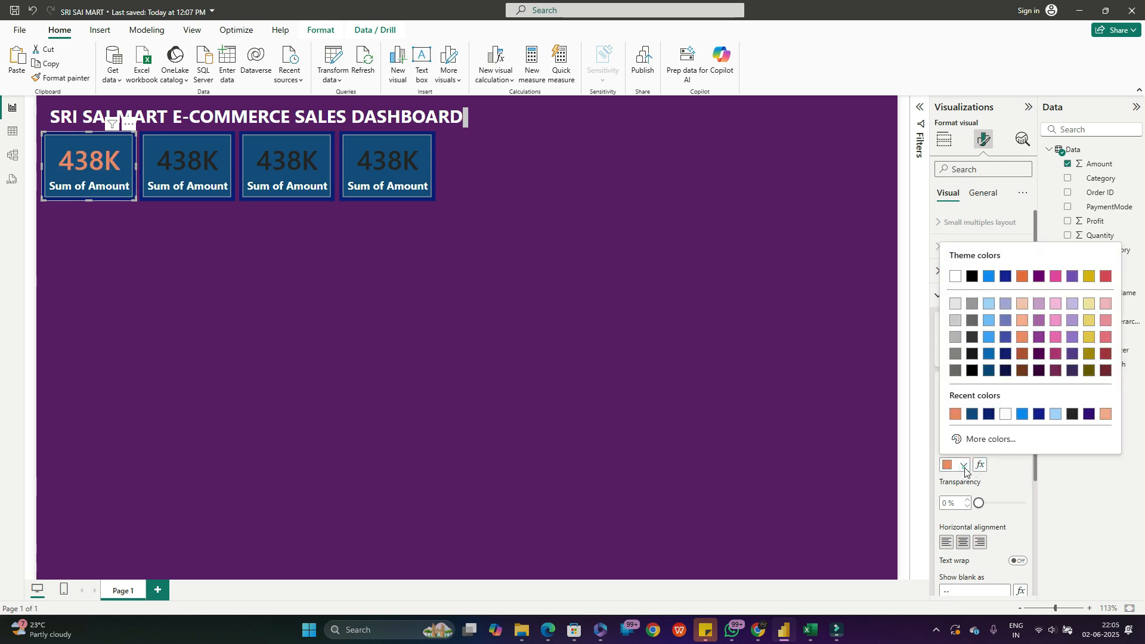
{"action": "left_click", "coordinate": [1088, 334]}
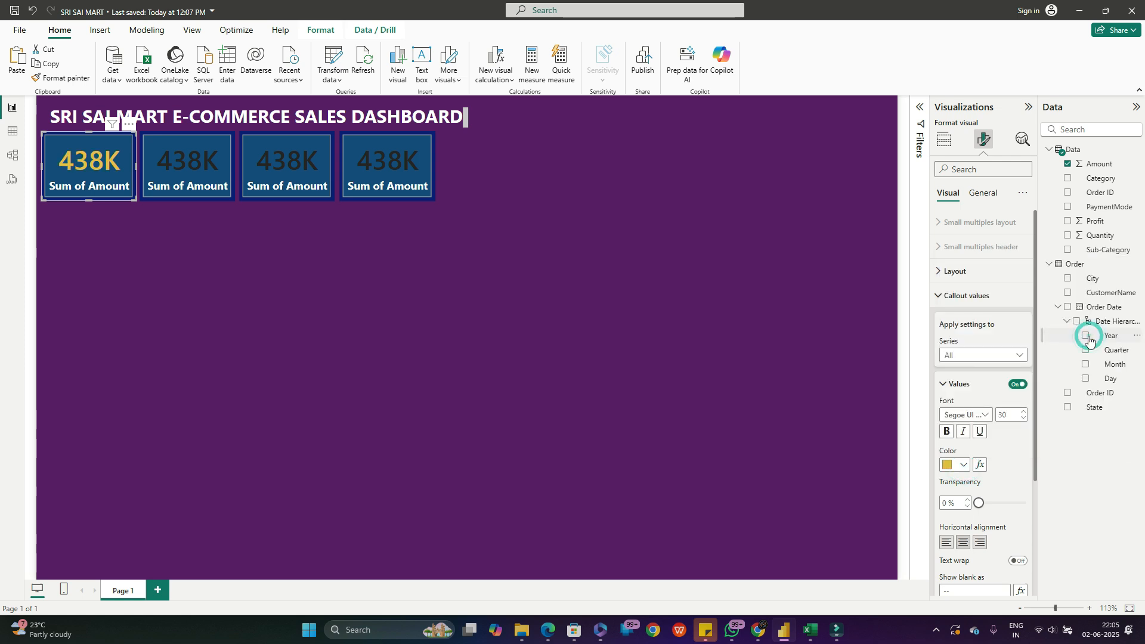
- Apply the yellow callout formatting to the remaining three cards with Format Painter
{"action": "left_click", "coordinate": [63, 76]}
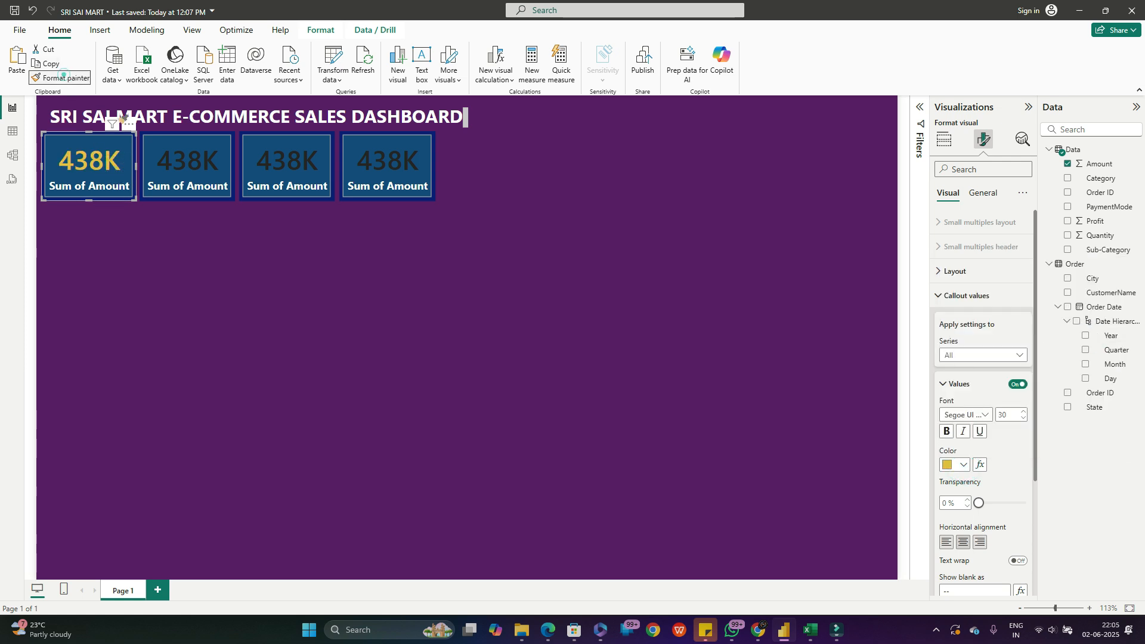
{"action": "left_click", "coordinate": [192, 159]}
{"action": "left_click", "coordinate": [71, 78]}
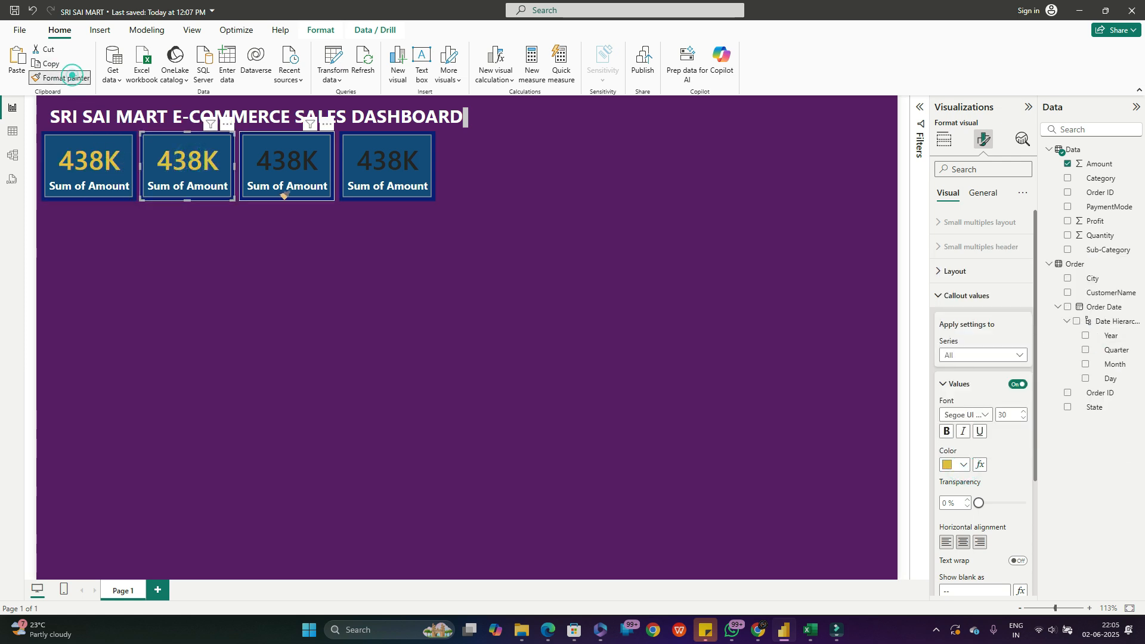
{"action": "left_click", "coordinate": [283, 190]}
{"action": "left_click", "coordinate": [69, 79]}
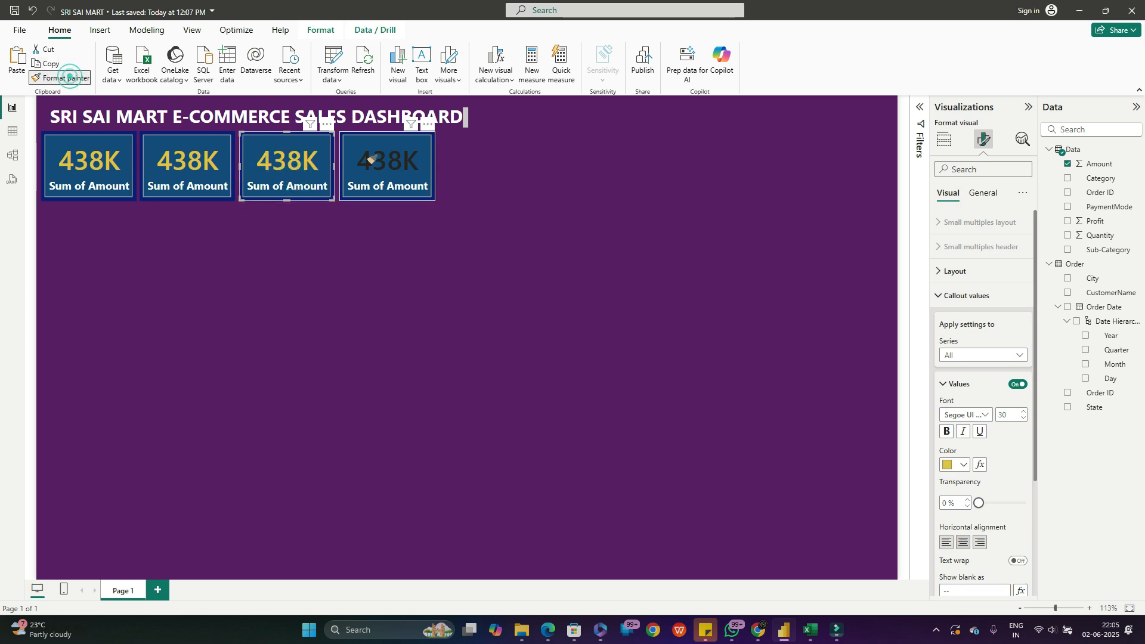
{"action": "left_click", "coordinate": [371, 159]}
{"action": "left_click", "coordinate": [307, 231]}
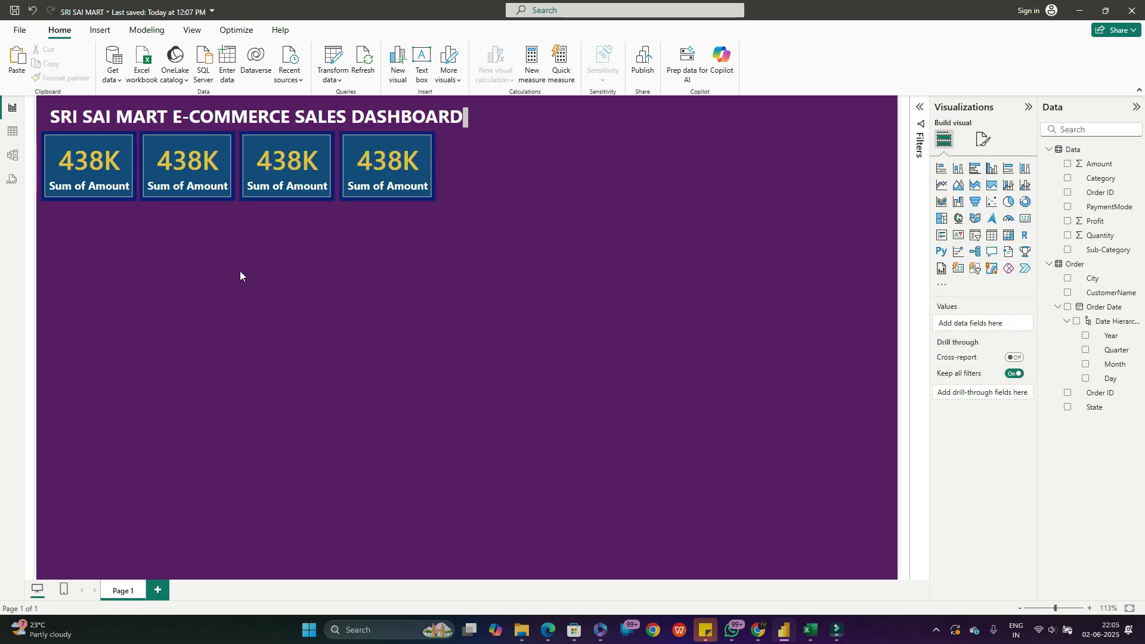
- Replace the Amount field in the second card with Quantity from the Data table
{"action": "left_click", "coordinate": [196, 173]}
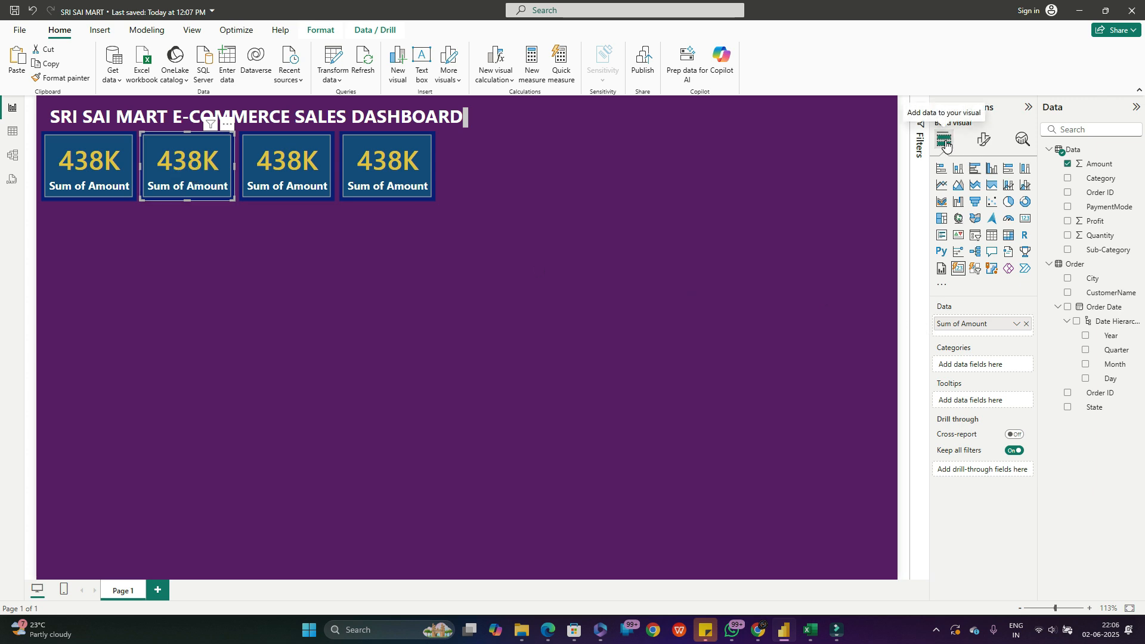
{"action": "left_click", "coordinate": [984, 142]}
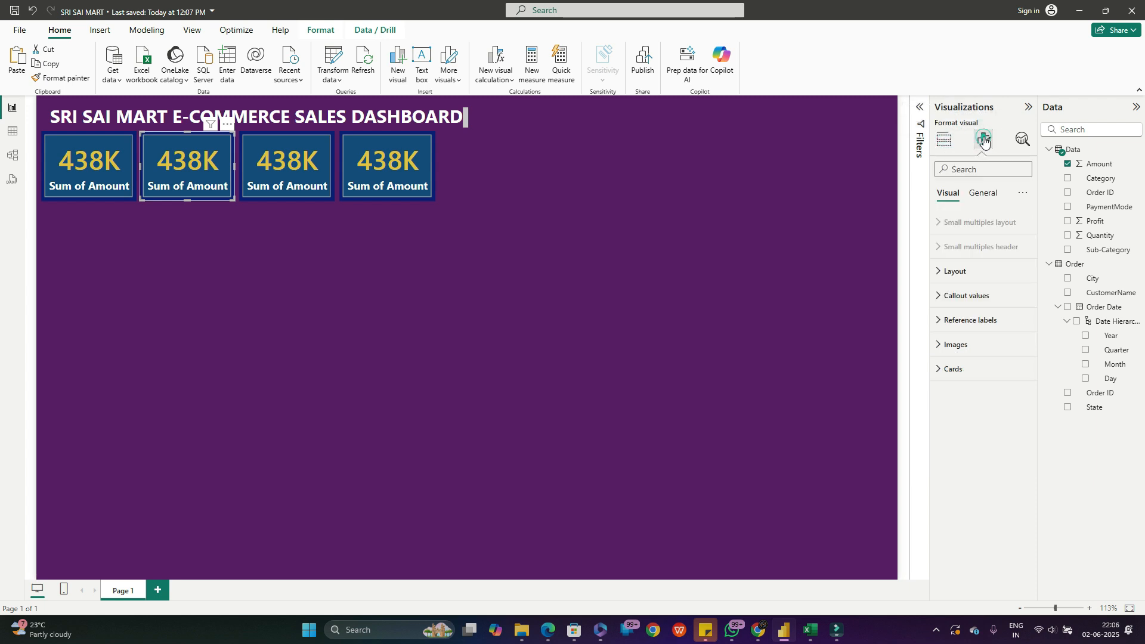
{"action": "left_click", "coordinate": [945, 142]}
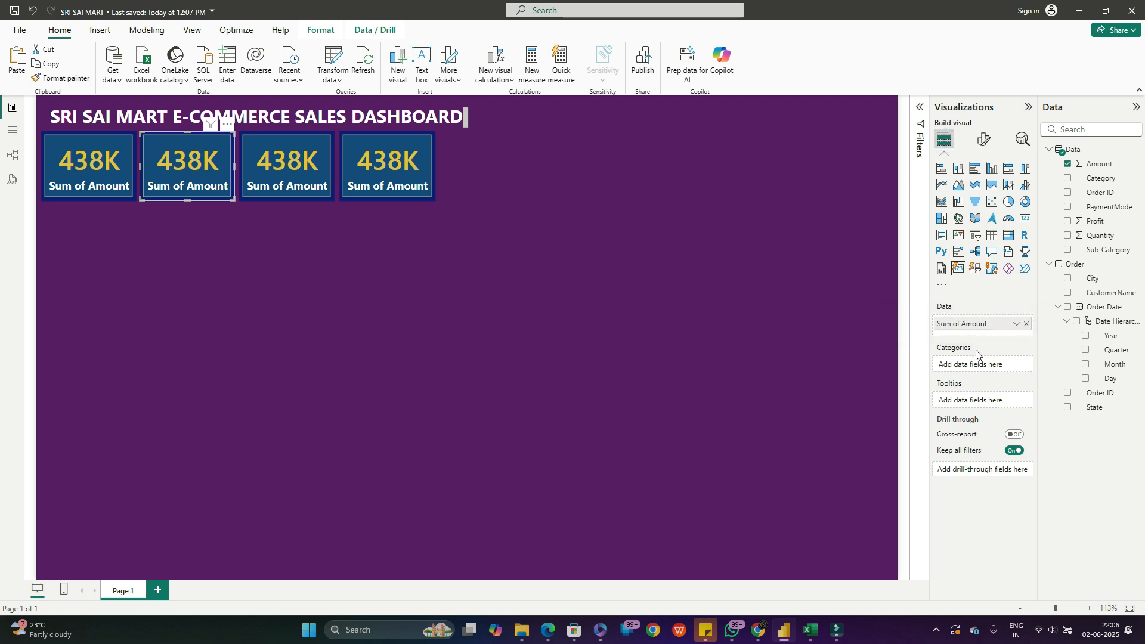
{"action": "left_click", "coordinate": [1026, 323]}
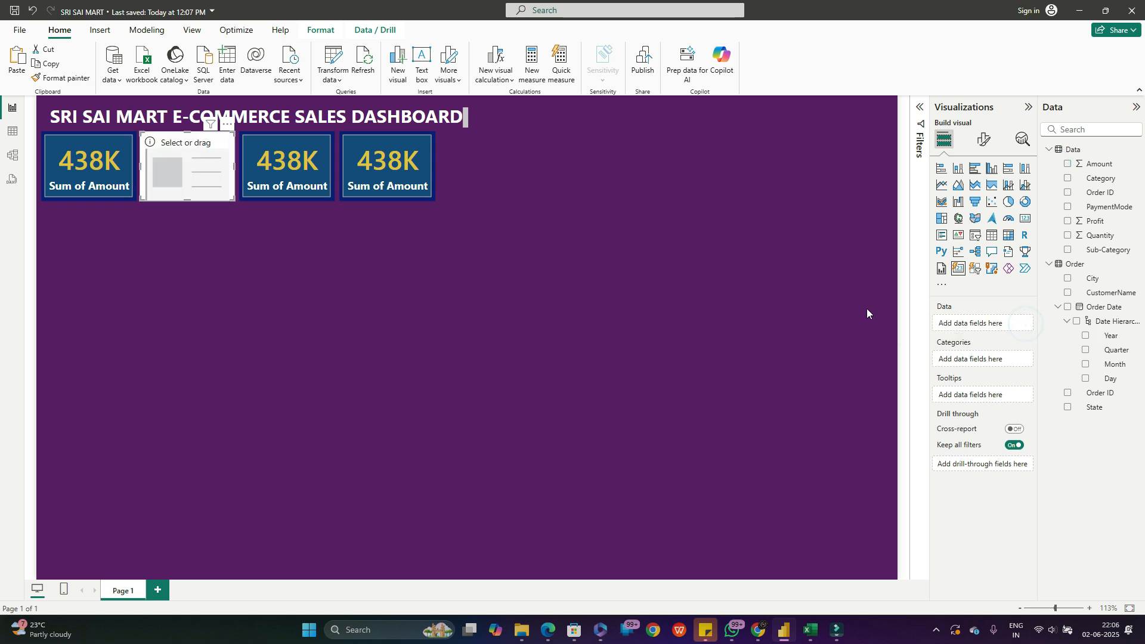
{"action": "left_click", "coordinate": [1067, 236]}
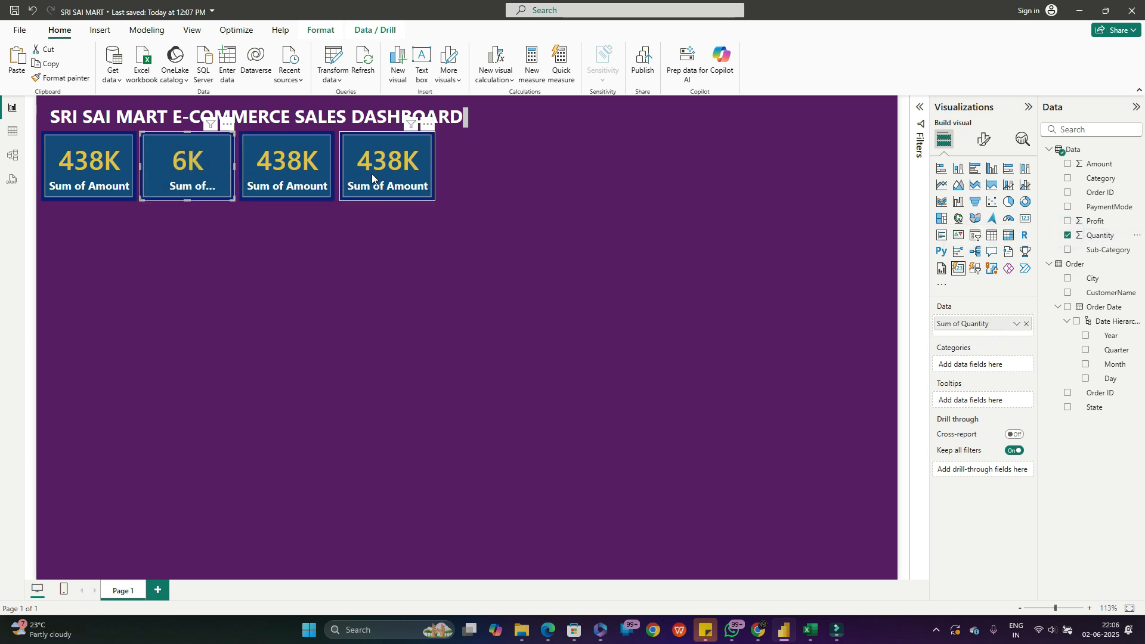
- Move the third and fourth cards to the right and widen the Quantity card to fit its label
{"action": "left_click_drag", "start_coordinate": [372, 177], "coordinate": [420, 170]}
{"action": "left_click_drag", "start_coordinate": [286, 171], "coordinate": [333, 170]}
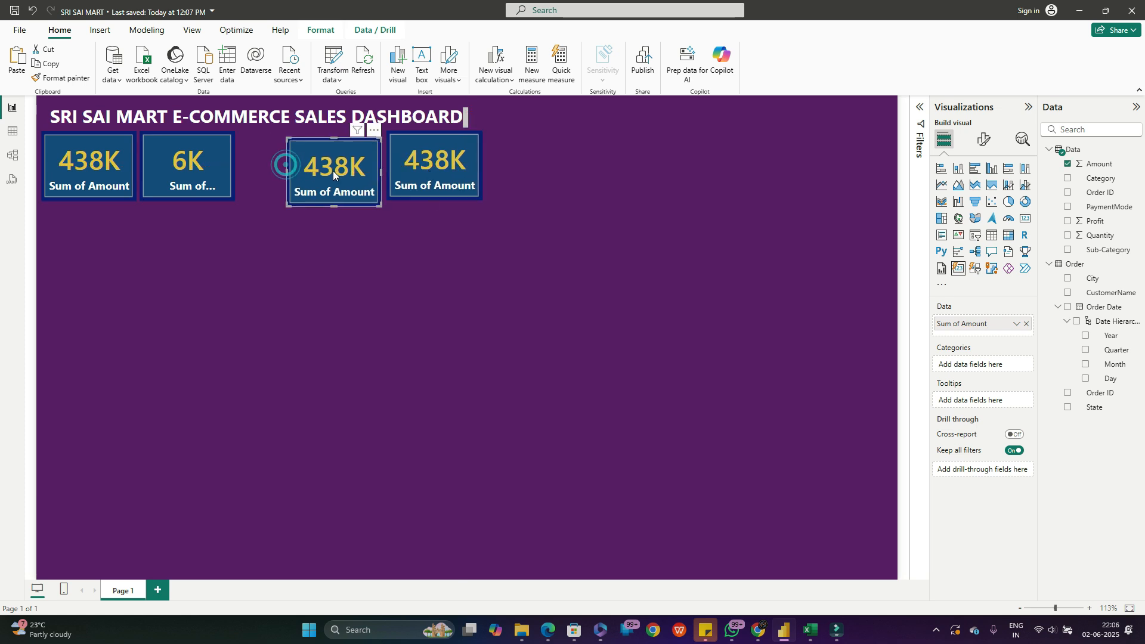
{"action": "left_click", "coordinate": [232, 168]}
{"action": "left_click_drag", "start_coordinate": [233, 168], "coordinate": [247, 172]}
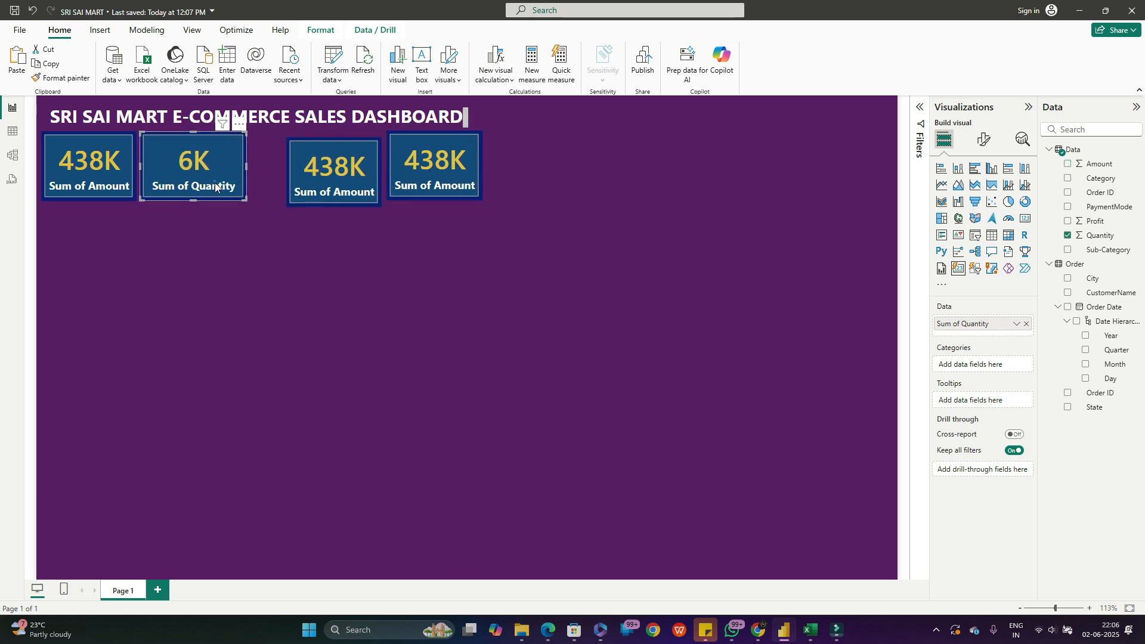
- Rename the second card's field for this visual to "Sum of Qty"
{"action": "right_click", "coordinate": [987, 325]}
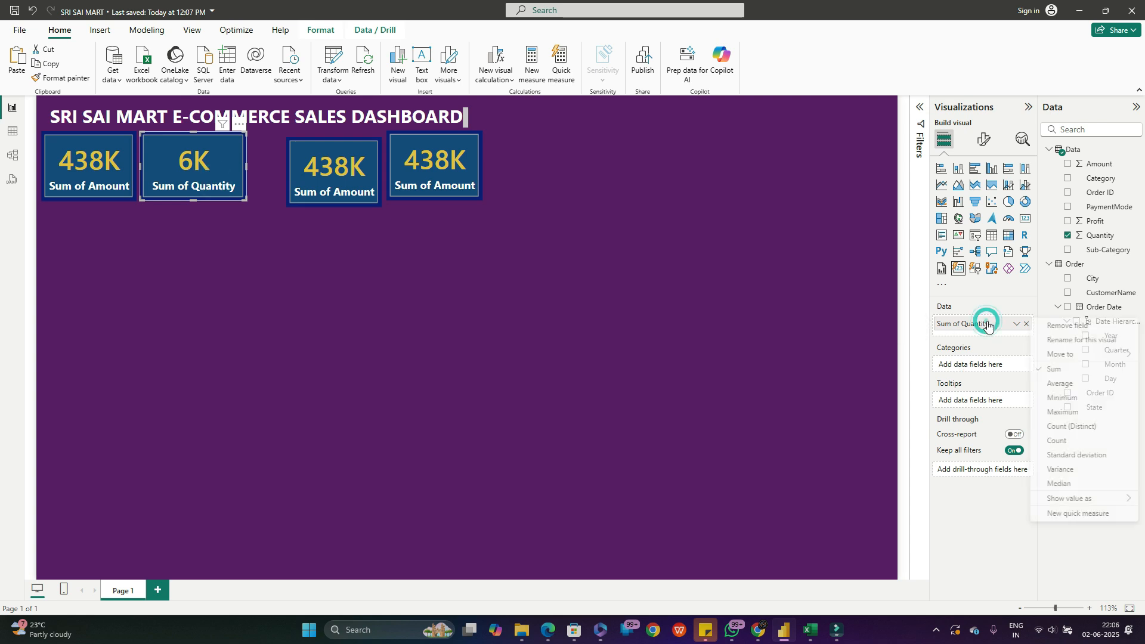
{"action": "left_click", "coordinate": [1076, 341]}
{"action": "left_click_drag", "start_coordinate": [991, 323], "coordinate": [968, 323]}
{"action": "type", "text": "t"}
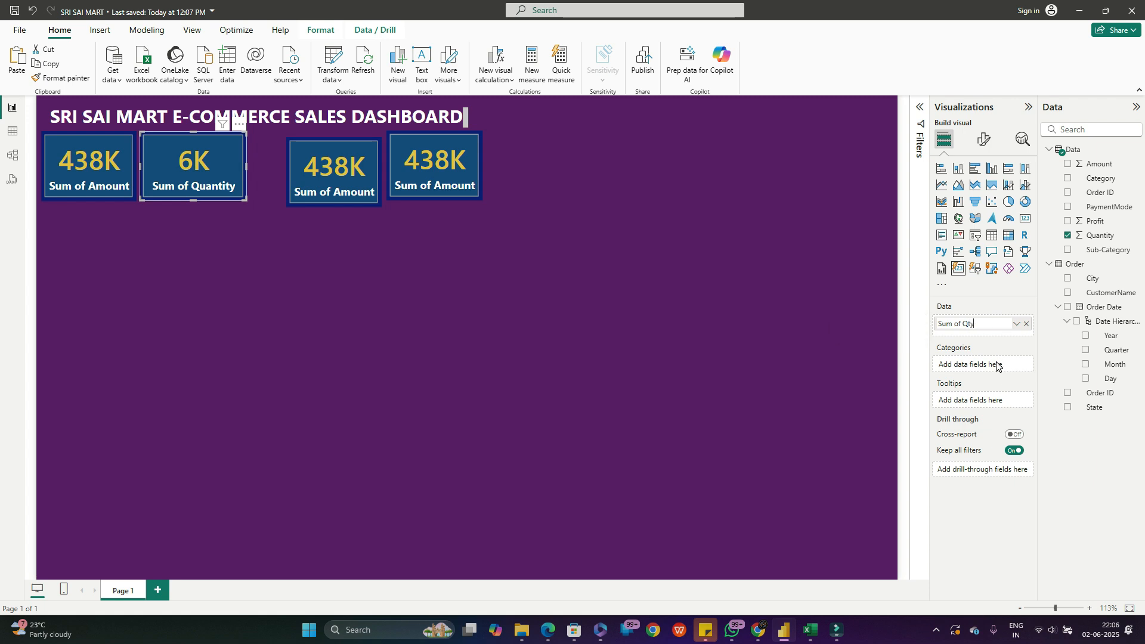
{"action": "key", "text": "Return"}
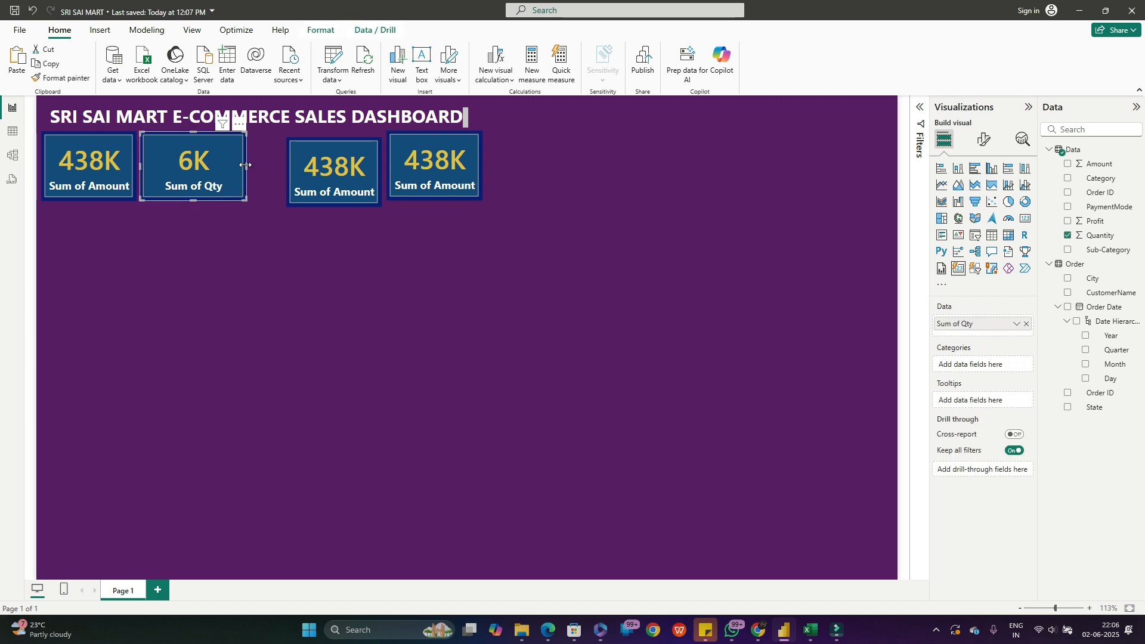
- Narrow the Sum of Qty card slightly and move the third and fourth cards back beside it in an aligned row
{"action": "left_click_drag", "start_coordinate": [245, 165], "coordinate": [240, 164]}
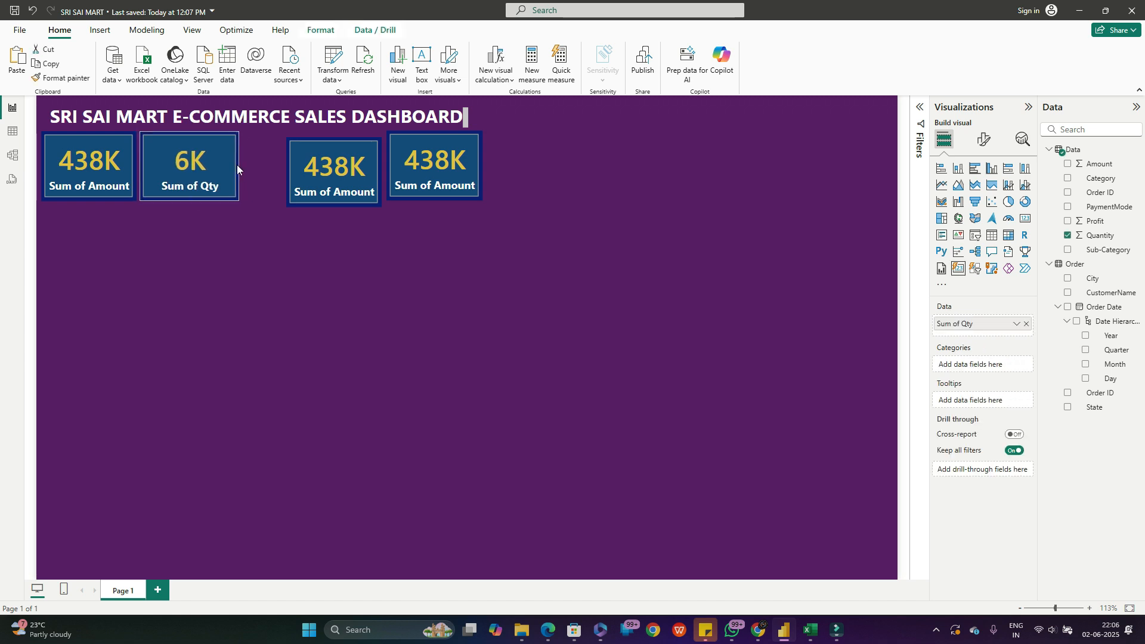
{"action": "left_click_drag", "start_coordinate": [313, 171], "coordinate": [282, 169]}
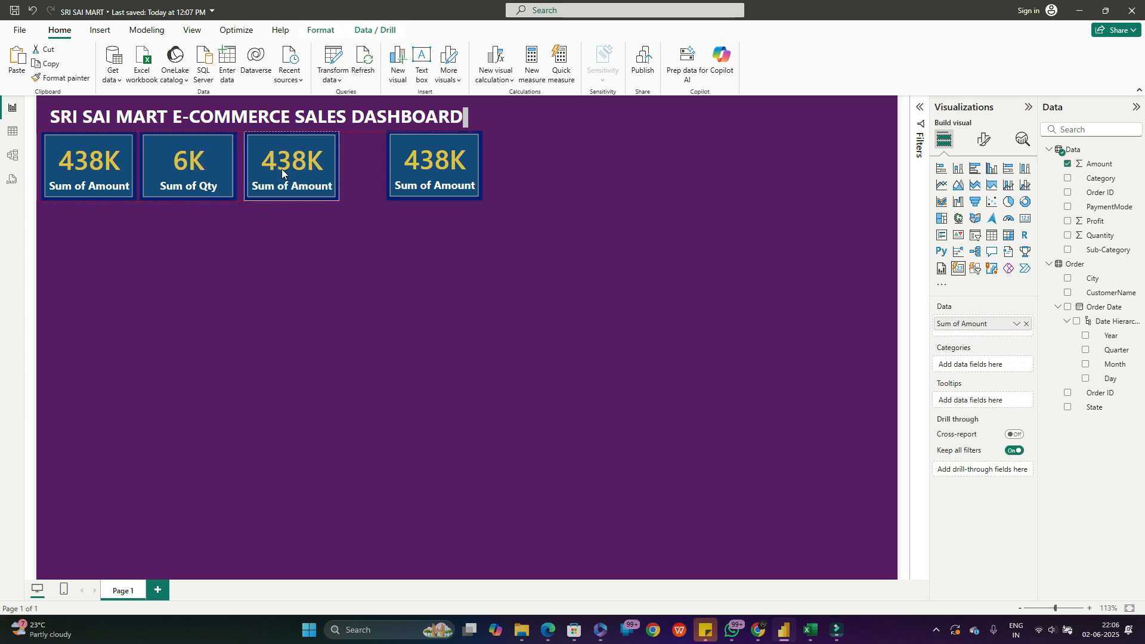
{"action": "left_click_drag", "start_coordinate": [417, 168], "coordinate": [383, 174]}
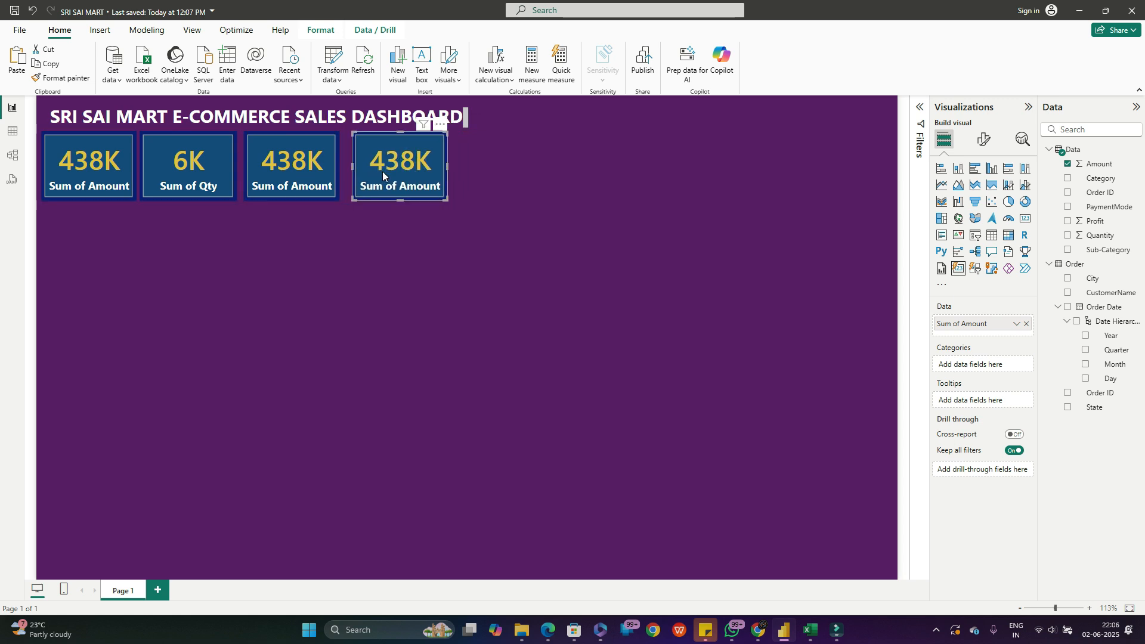
{"action": "left_click", "coordinate": [331, 237]}
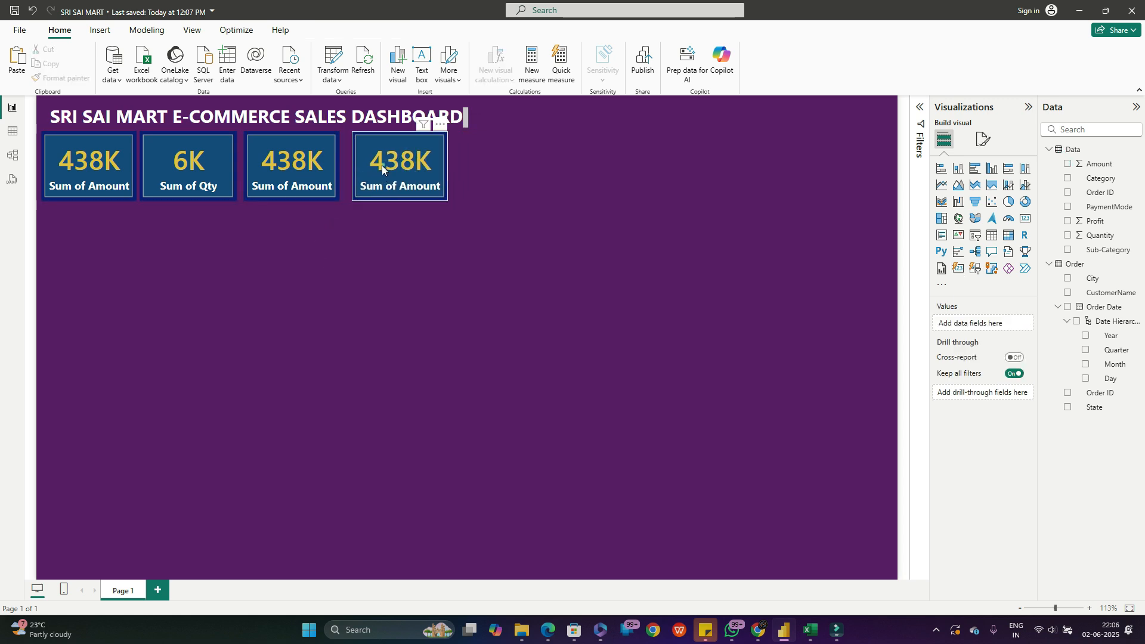
{"action": "left_click_drag", "start_coordinate": [381, 165], "coordinate": [381, 165]}
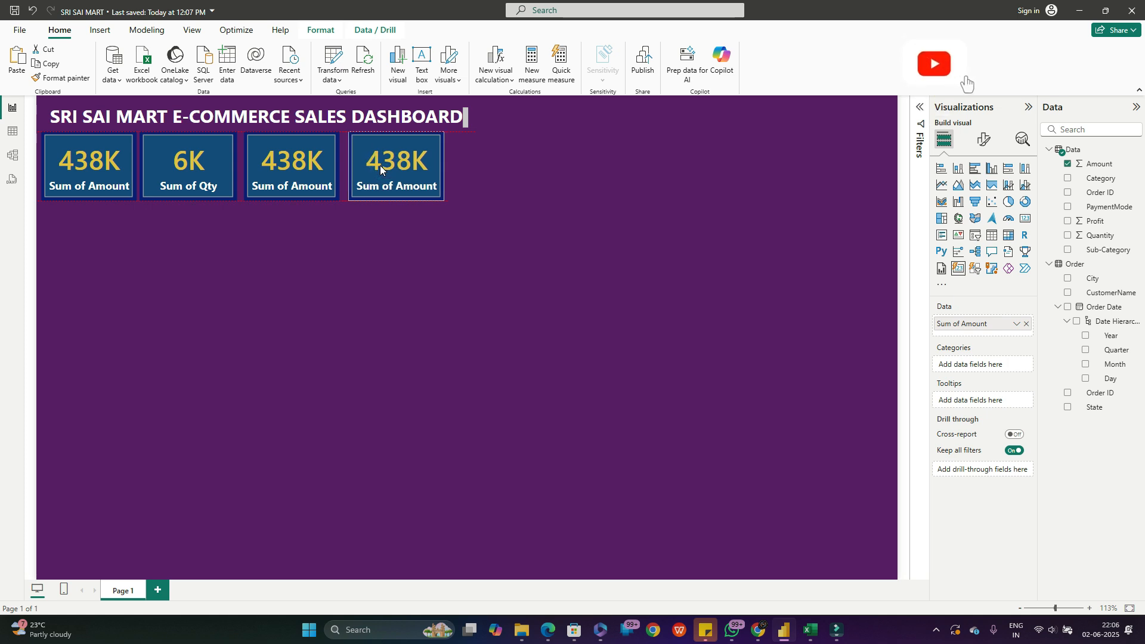
{"action": "left_click", "coordinate": [340, 250]}
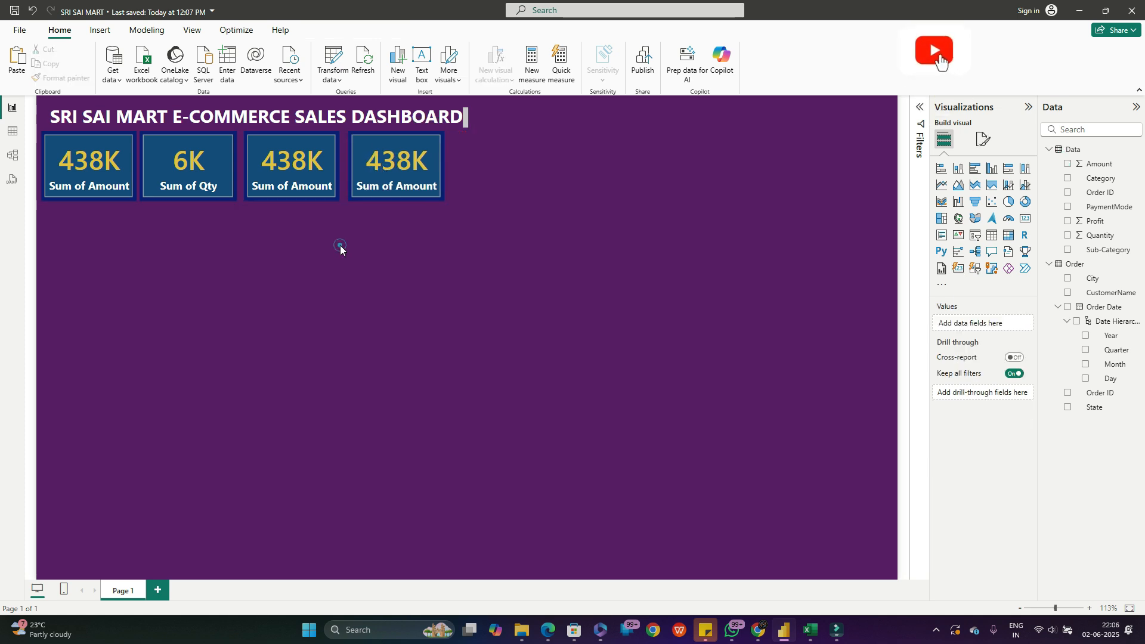
- Replace the Amount field in the third card with Profit from the Data table
{"action": "left_click", "coordinate": [275, 173]}
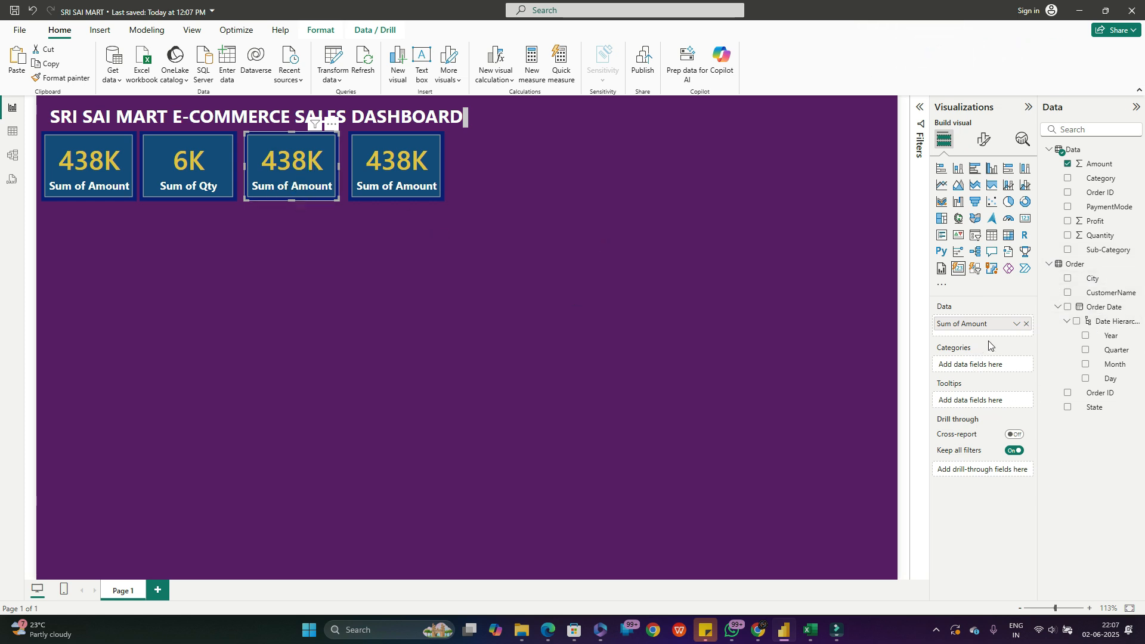
{"action": "left_click", "coordinate": [1026, 324]}
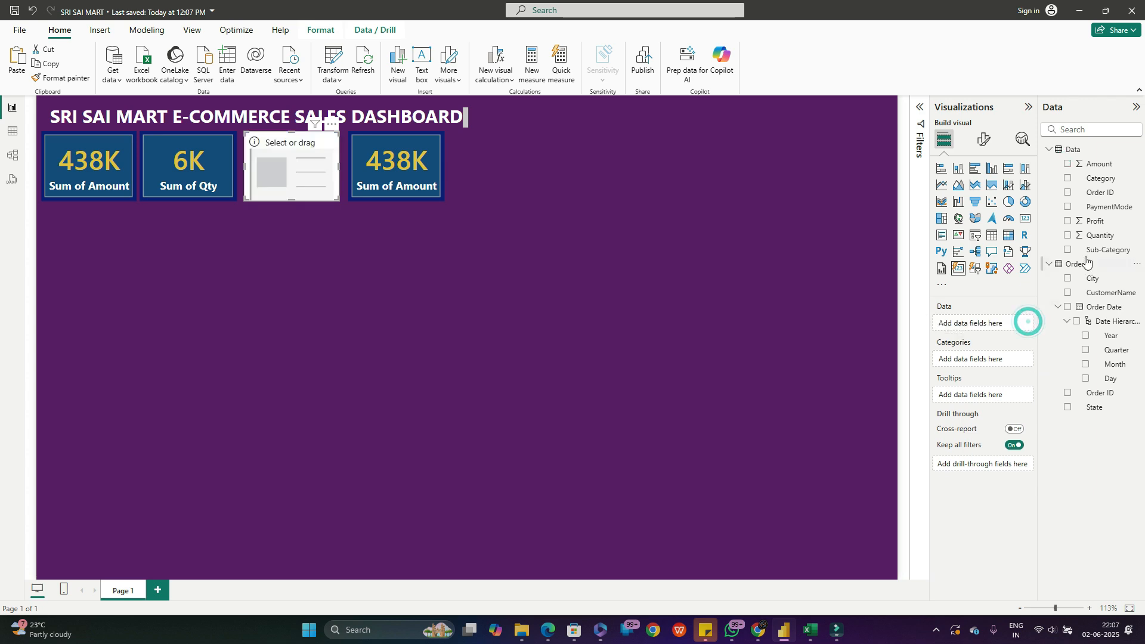
{"action": "left_click", "coordinate": [1068, 221]}
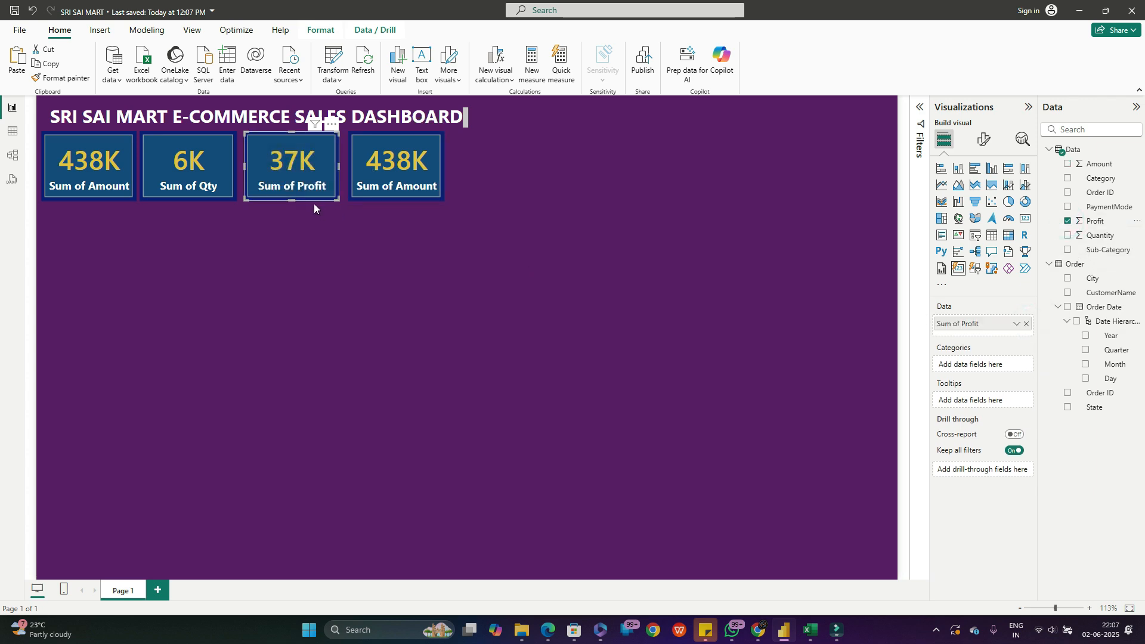
- Add a new calculated column to the Data table in Table view and name it AOV
{"action": "left_click", "coordinate": [413, 172]}
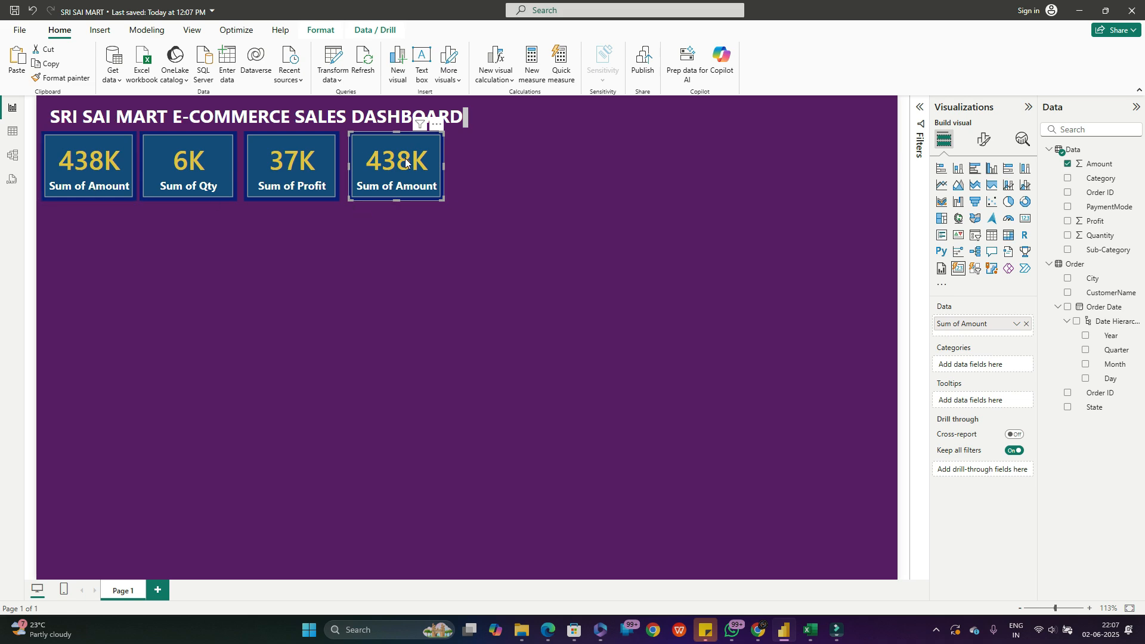
{"action": "left_click", "coordinate": [14, 133]}
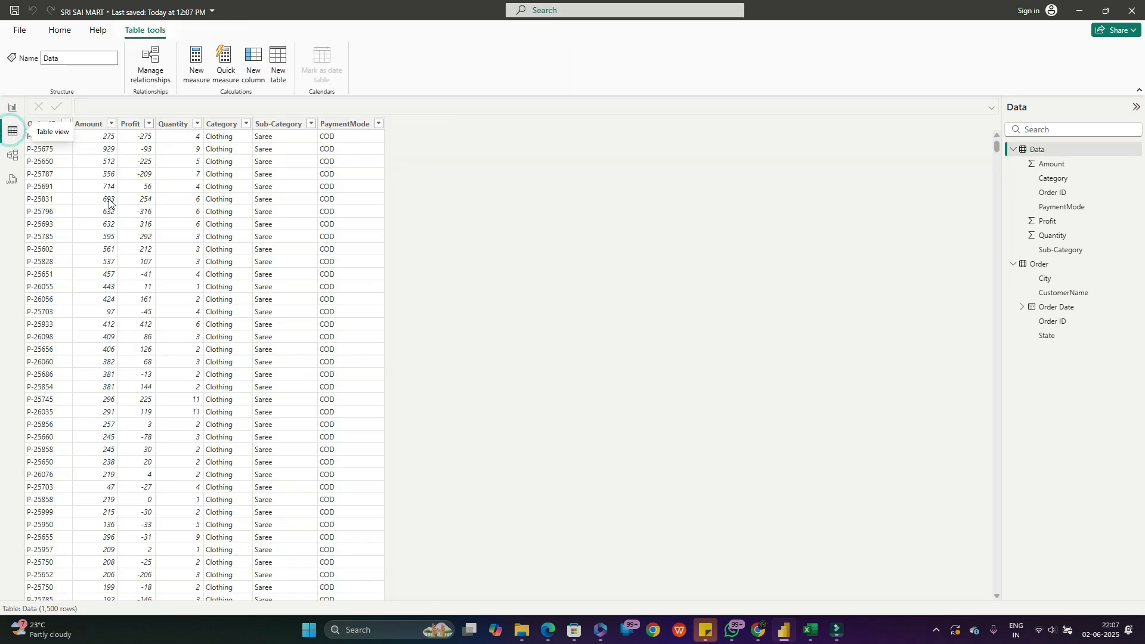
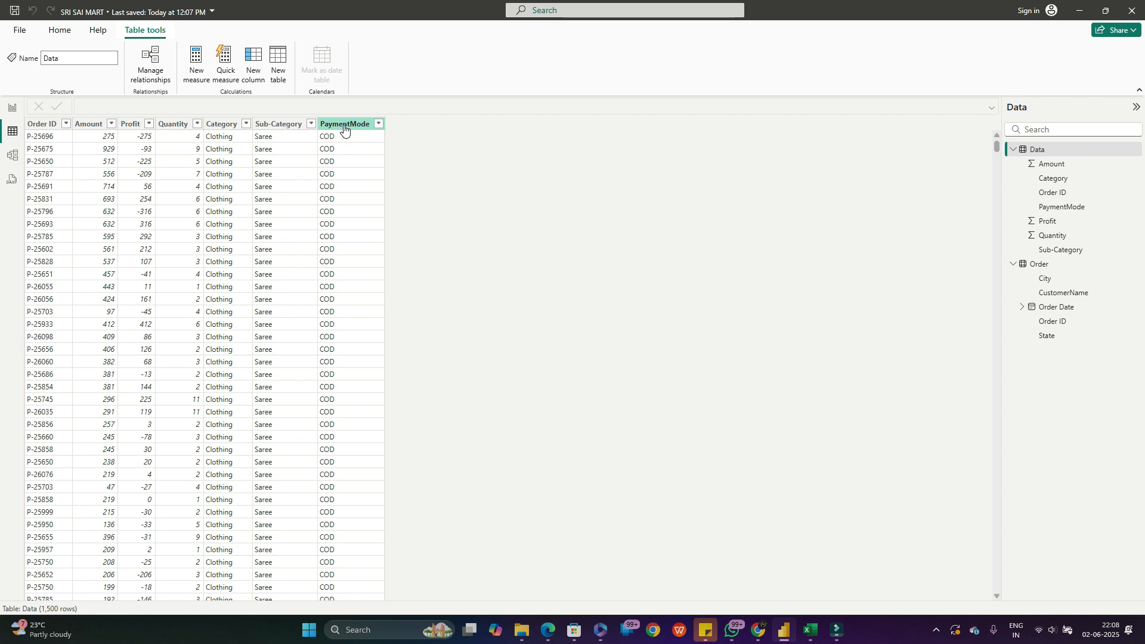
{"action": "left_click", "coordinate": [344, 124]}
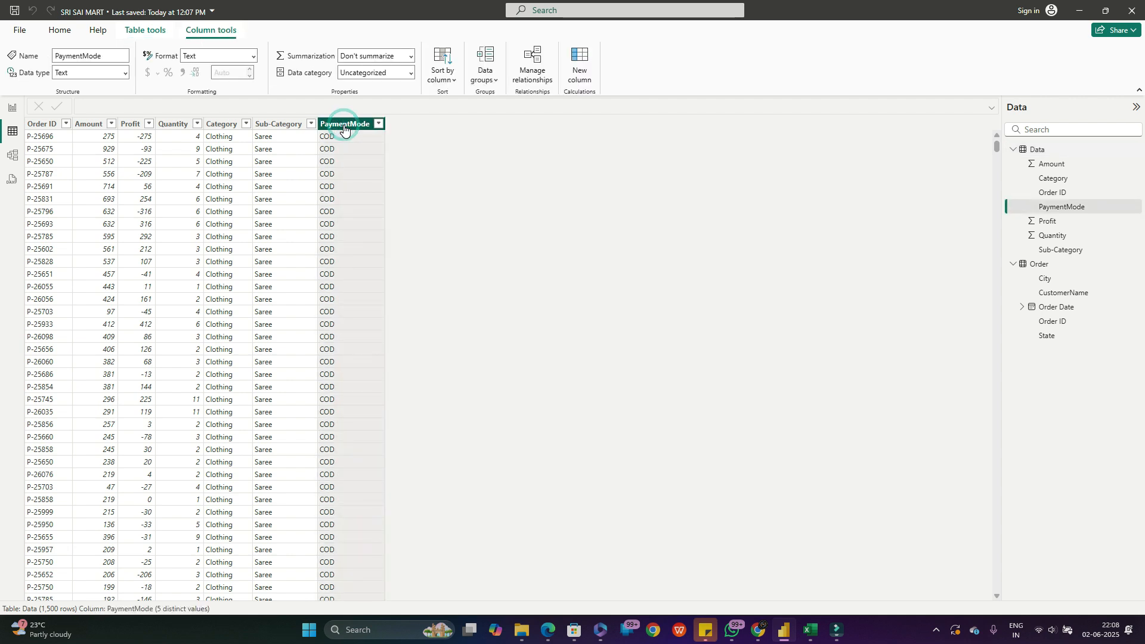
{"action": "left_click", "coordinate": [580, 71]}
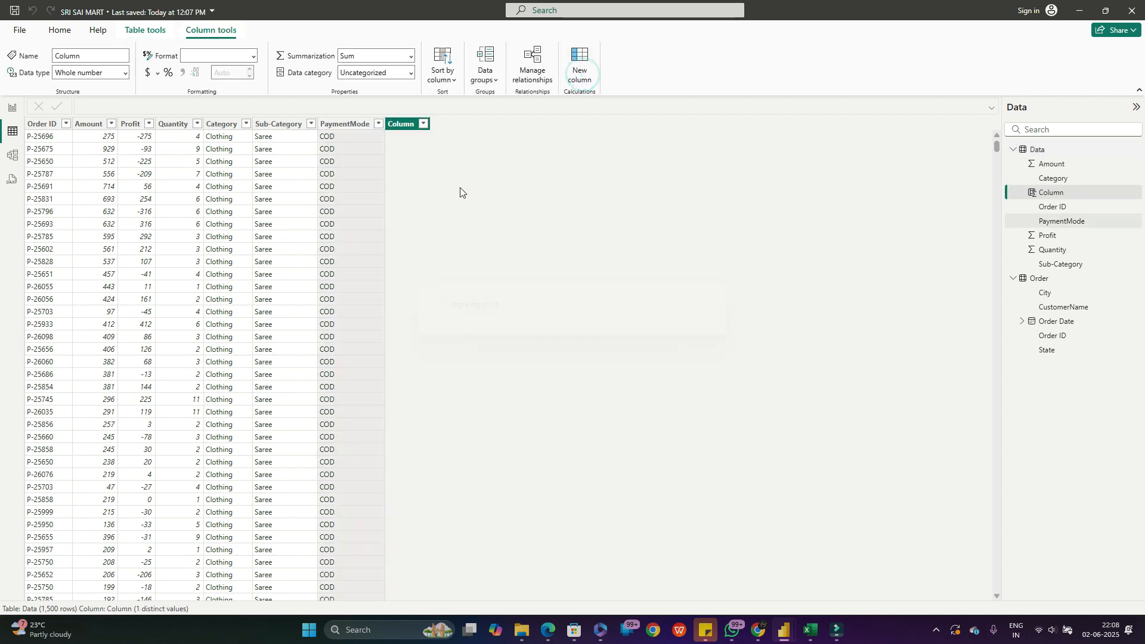
{"action": "left_click", "coordinate": [99, 105]}
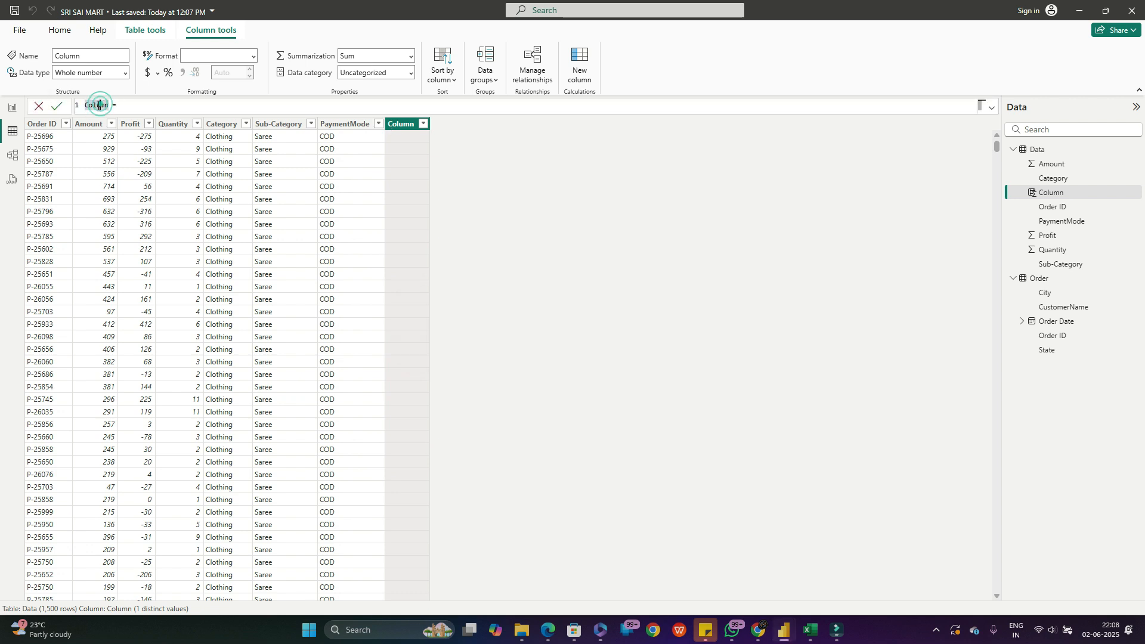
{"action": "double_click", "coordinate": [97, 105]}
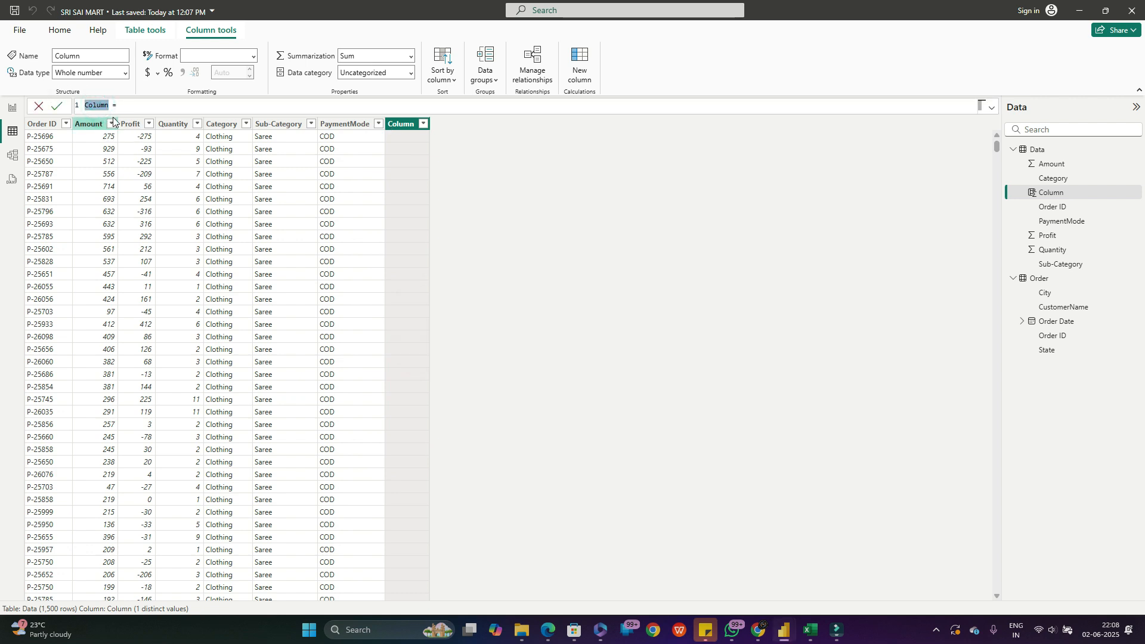
{"action": "type", "text": "AOV"}
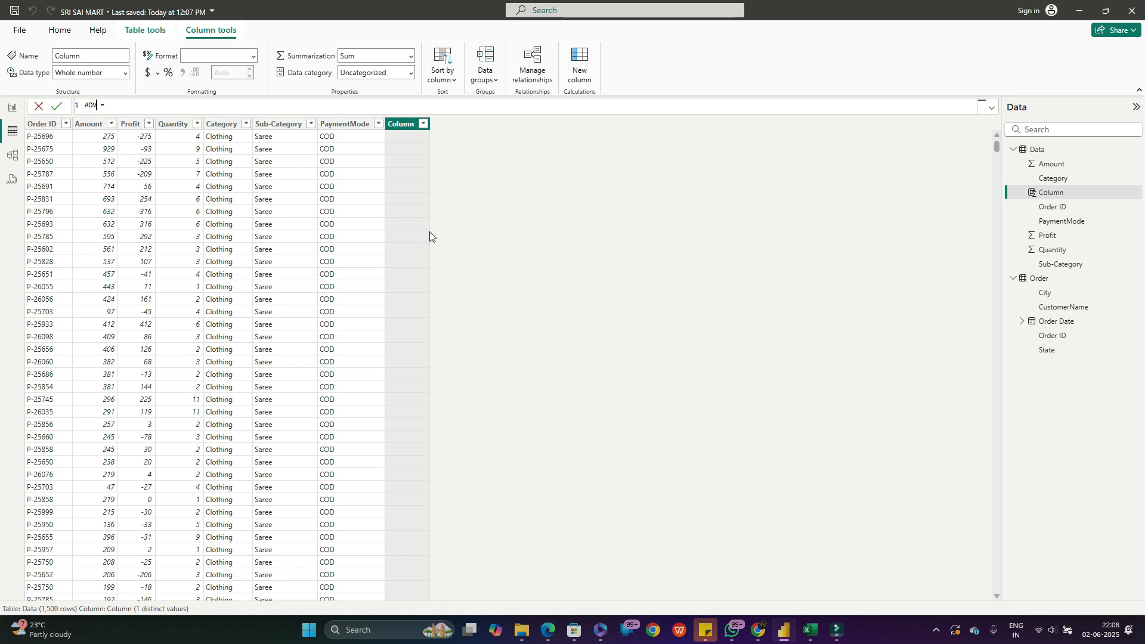
- Define the AOV column's formula as Data[Amount]/Data[Quantity]
{"action": "left_click", "coordinate": [118, 106]}
{"action": "type", "text": "AMOU"}
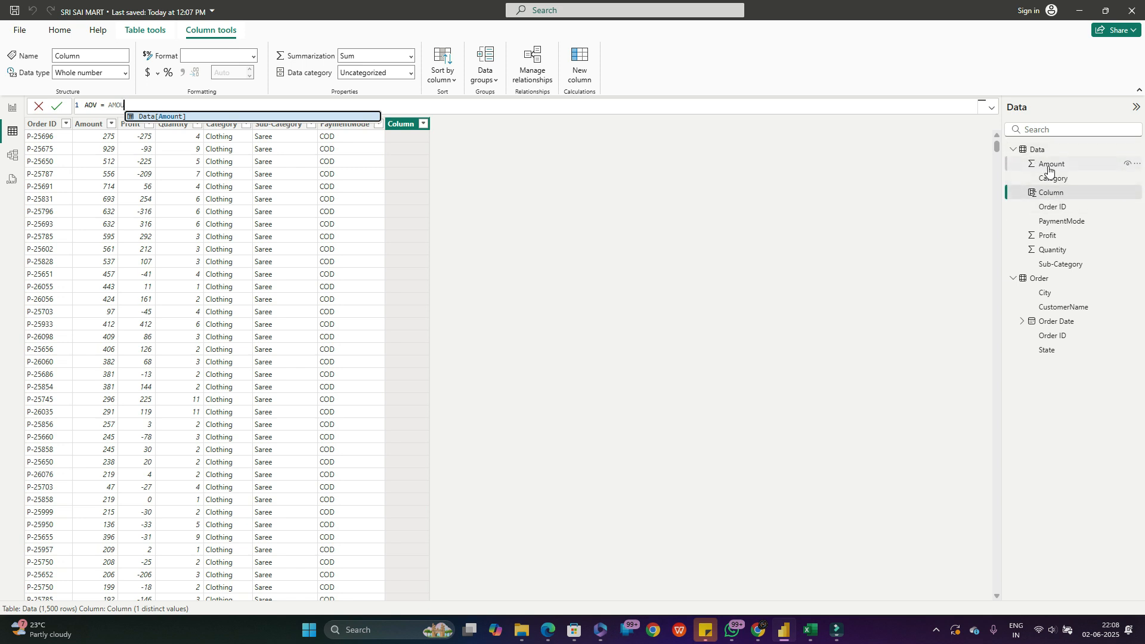
{"action": "left_click", "coordinate": [182, 116]}
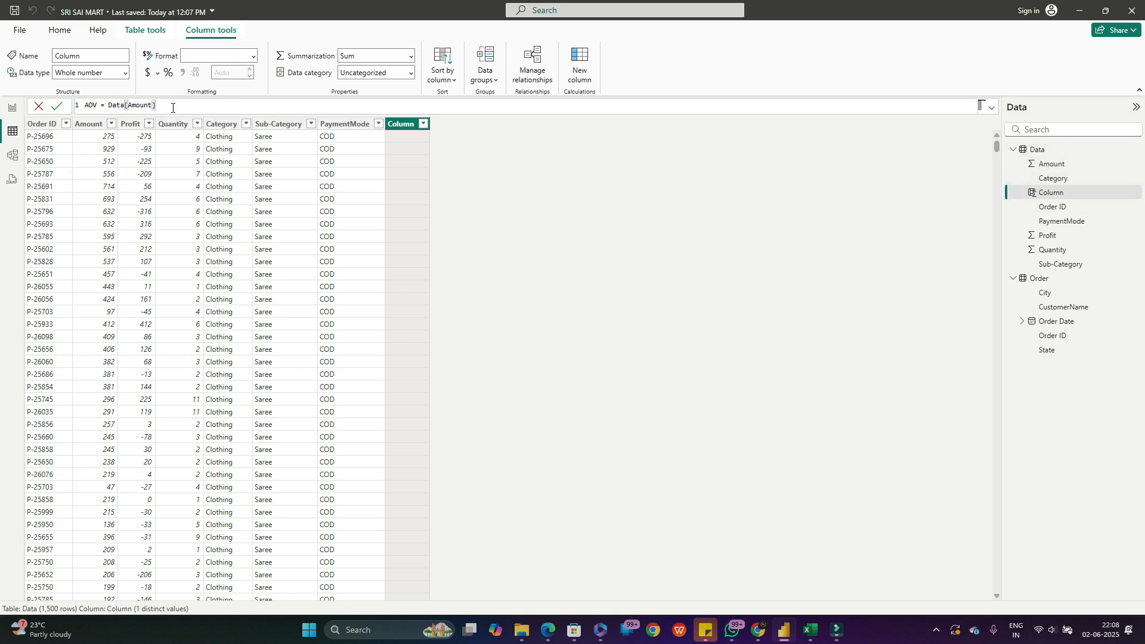
{"action": "type", "text": "/Q"}
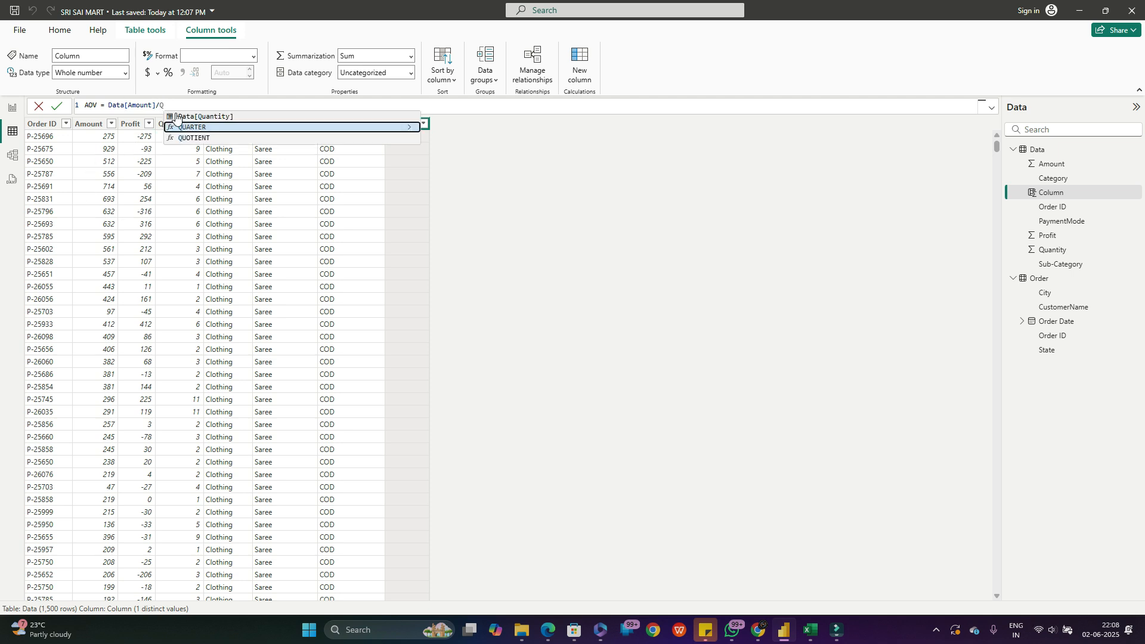
{"action": "left_click", "coordinate": [182, 117]}
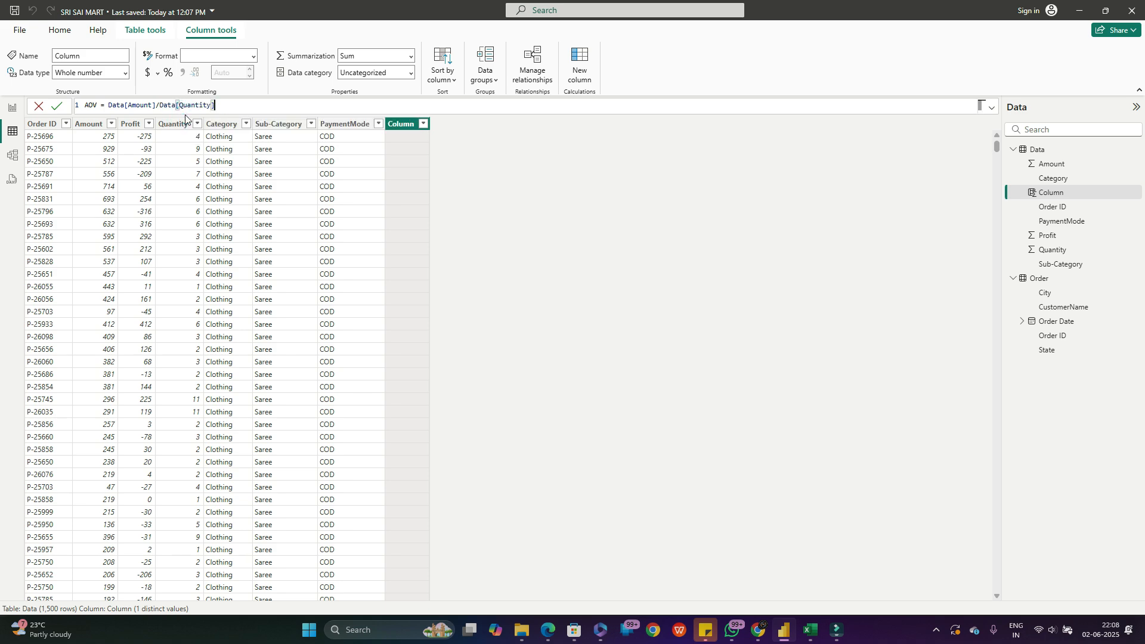
{"action": "key", "text": "Return"}
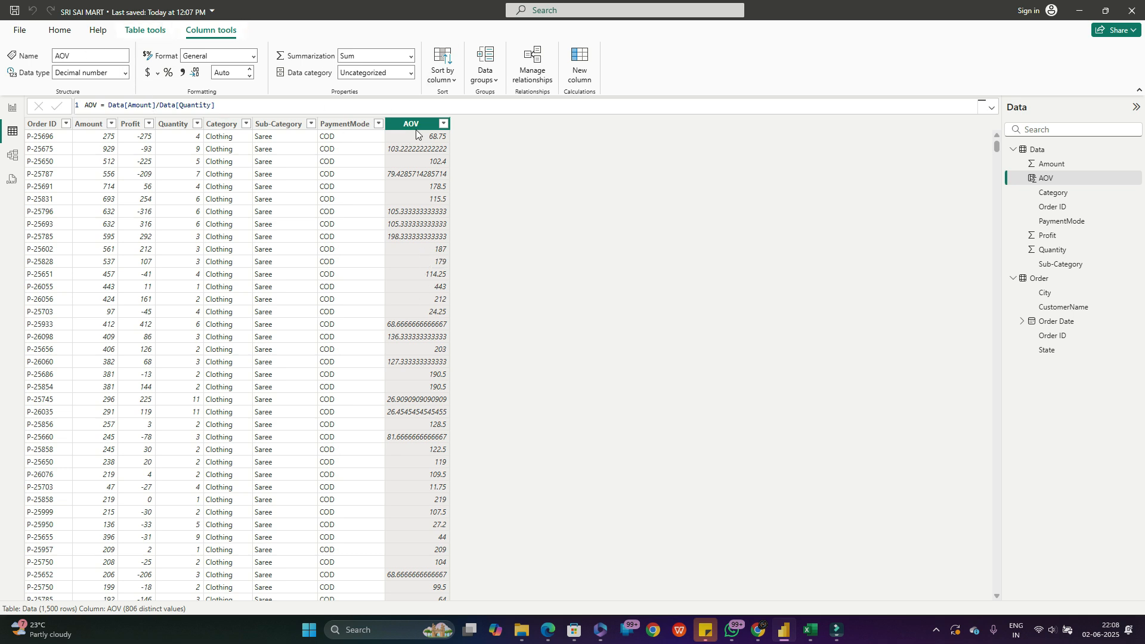
- Change the AOV column's data type to Whole number, accepting the data type change
{"action": "left_click", "coordinate": [125, 73]}
{"action": "left_click", "coordinate": [97, 90]}
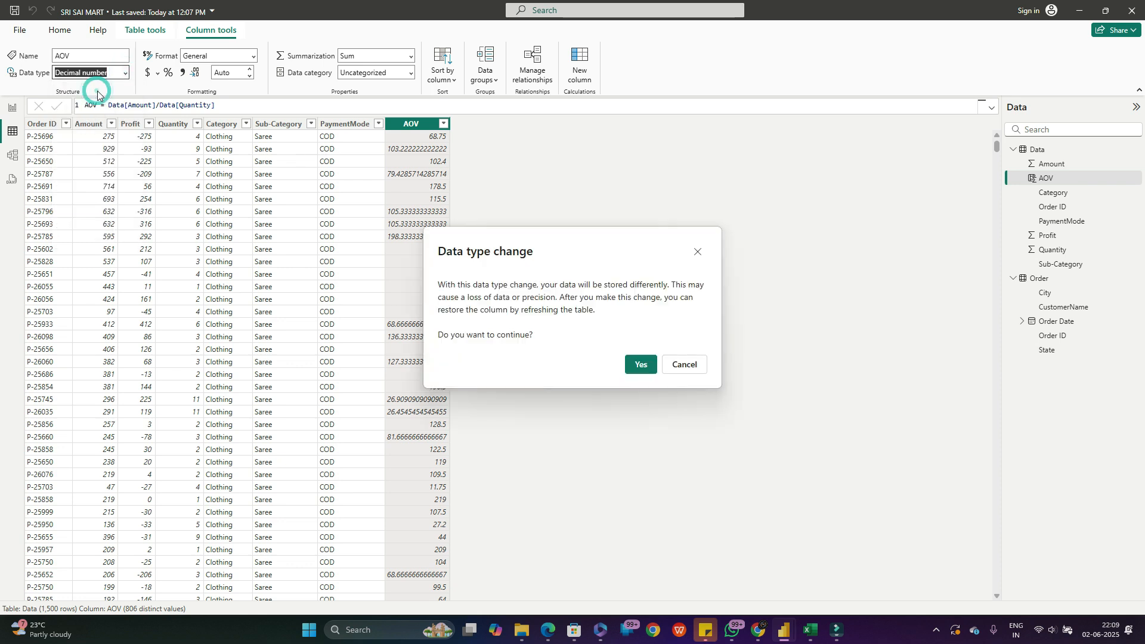
{"action": "left_click", "coordinate": [641, 365]}
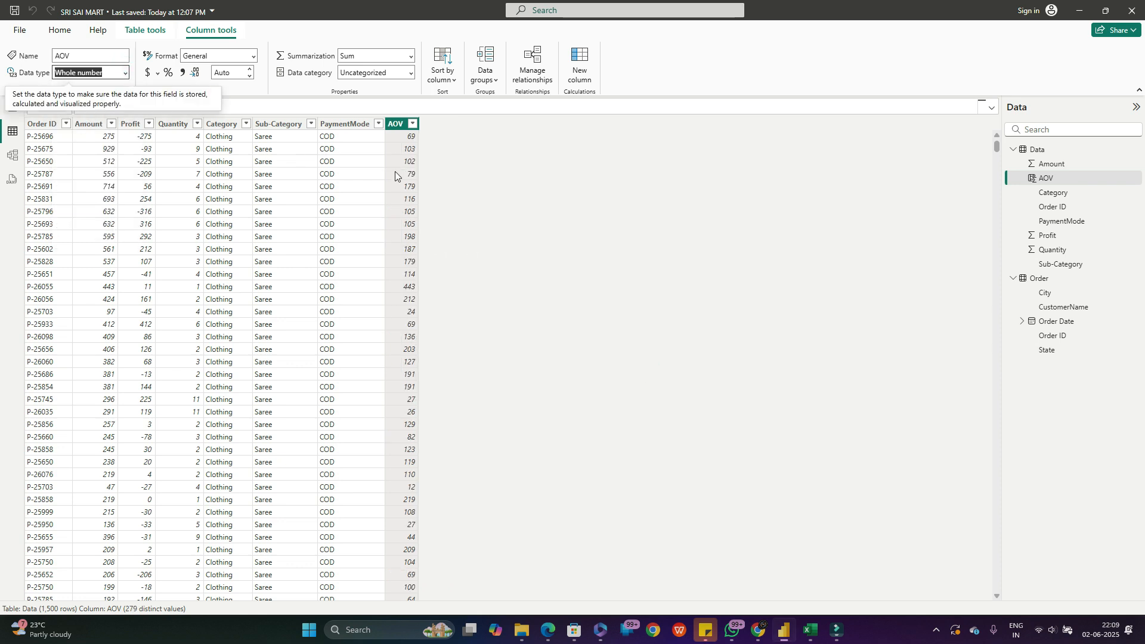
- Return to the report, replace the Amount field in the fourth card with AOV, and widen the card slightly
{"action": "left_click", "coordinate": [13, 133]}
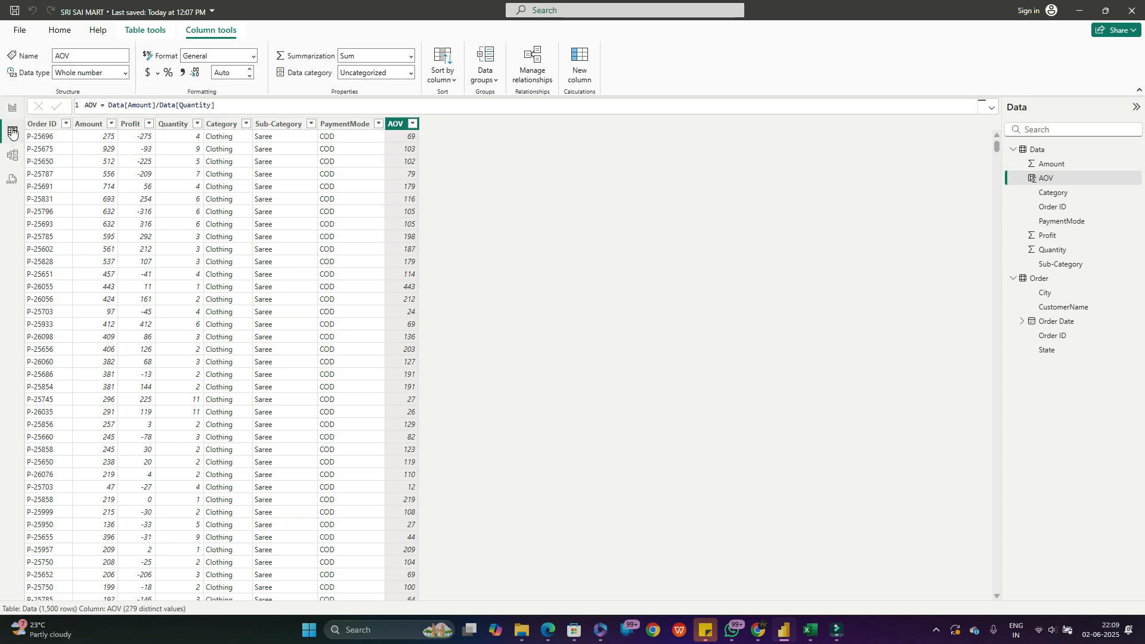
{"action": "left_click", "coordinate": [12, 107]}
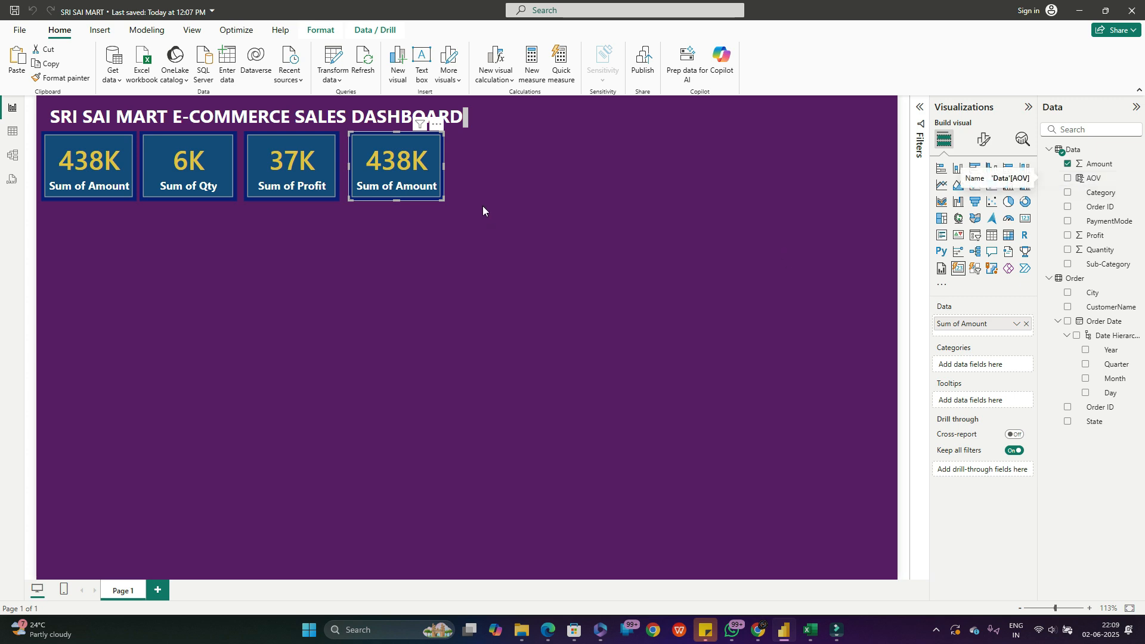
{"action": "left_click", "coordinate": [1025, 324]}
{"action": "left_click", "coordinate": [1067, 178]}
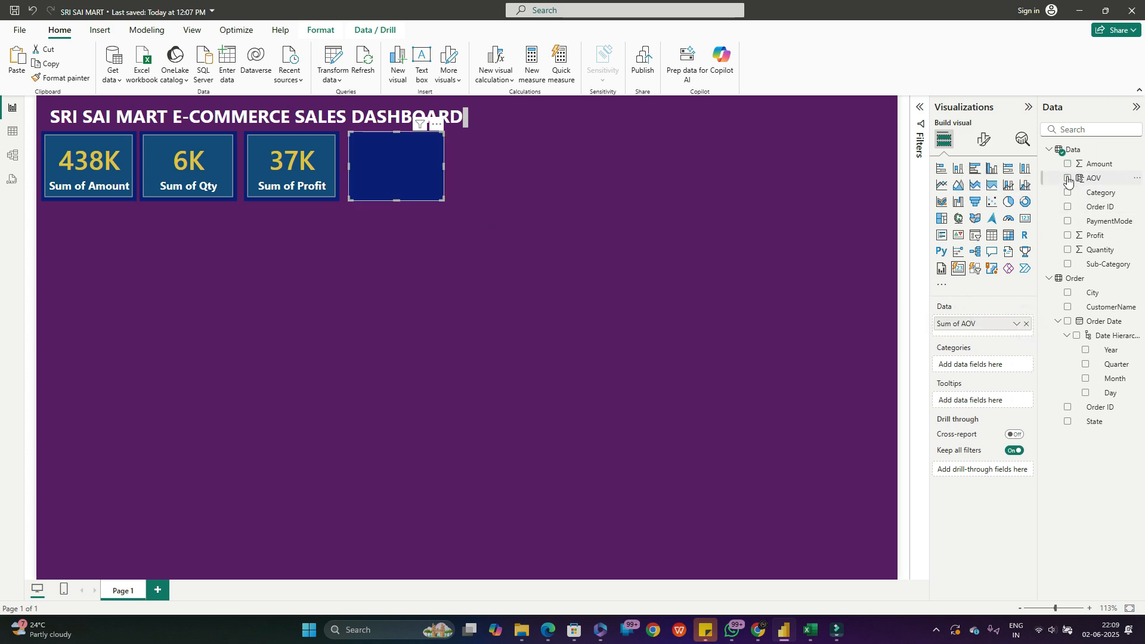
{"action": "mouse_move", "coordinate": [444, 166]}
{"action": "left_mouse_down"}
{"action": "mouse_move", "coordinate": [475, 166]}
{"action": "mouse_move", "coordinate": [462, 166]}
{"action": "left_mouse_up"}
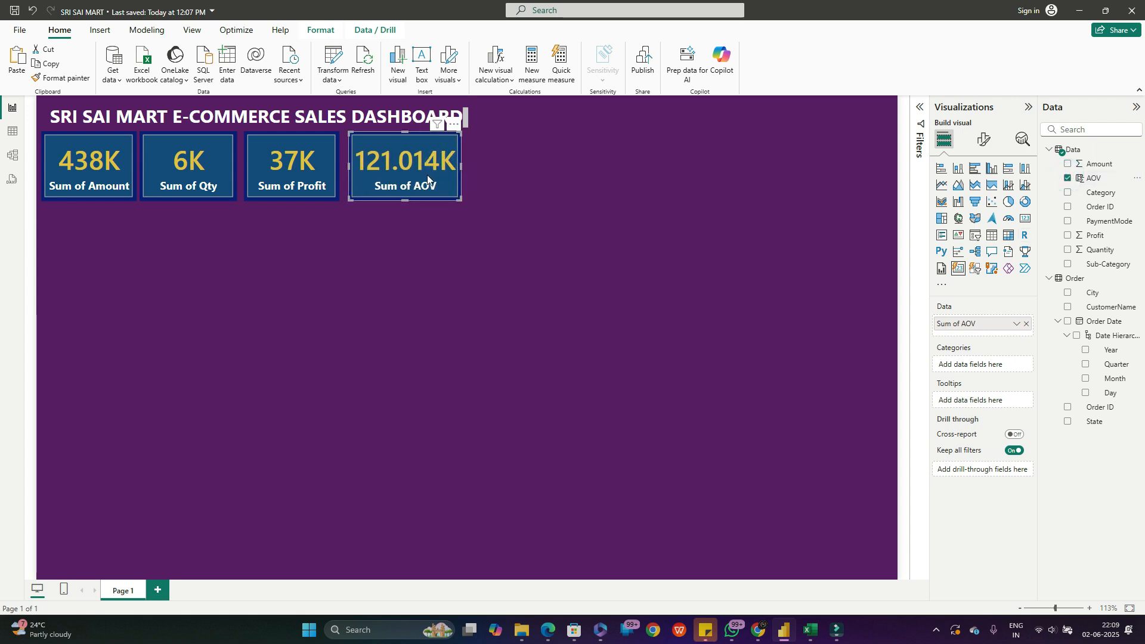
- Look through the Sum of AOV card's reference label and card formatting settings for a number format option
{"action": "left_click", "coordinate": [982, 140]}
{"action": "left_click", "coordinate": [942, 324]}
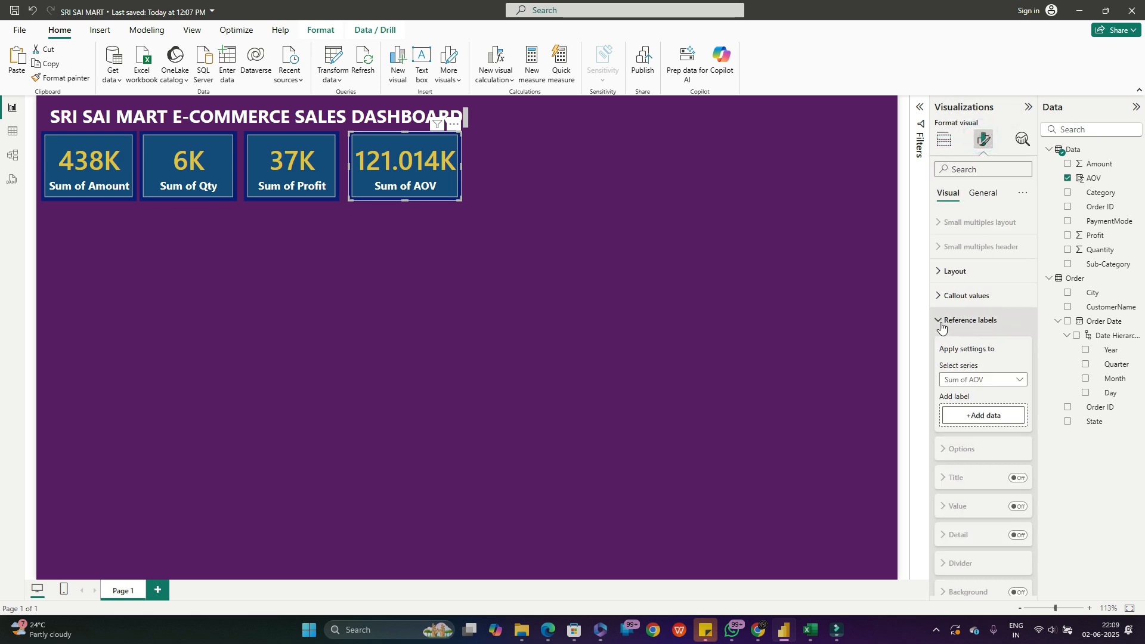
{"action": "scroll", "coordinate": [1004, 365], "scroll_direction": "down", "scroll_amount": 3}
{"action": "scroll", "coordinate": [967, 354], "scroll_direction": "up", "scroll_amount": 3}
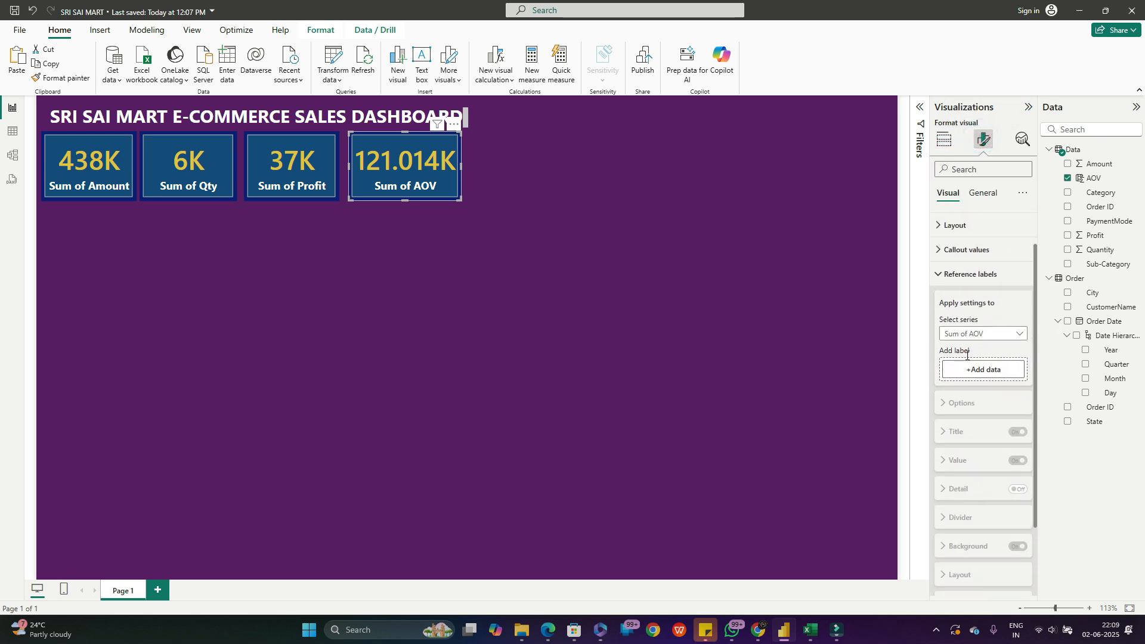
{"action": "left_click", "coordinate": [939, 322]}
{"action": "left_click", "coordinate": [939, 370]}
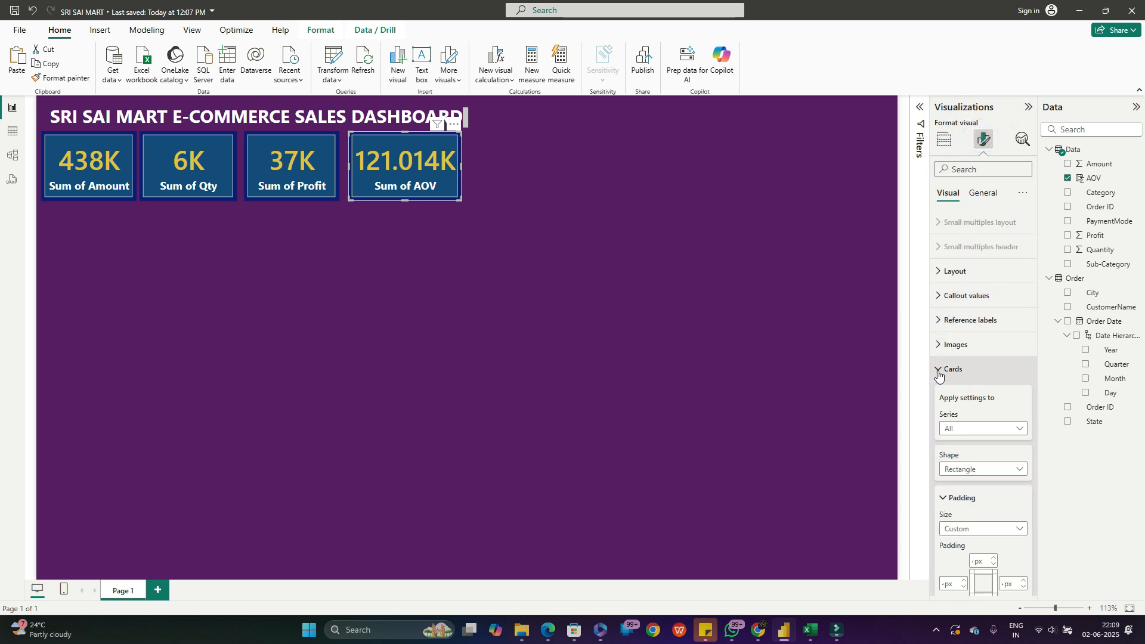
{"action": "scroll", "coordinate": [969, 399], "scroll_direction": "down", "scroll_amount": 3}
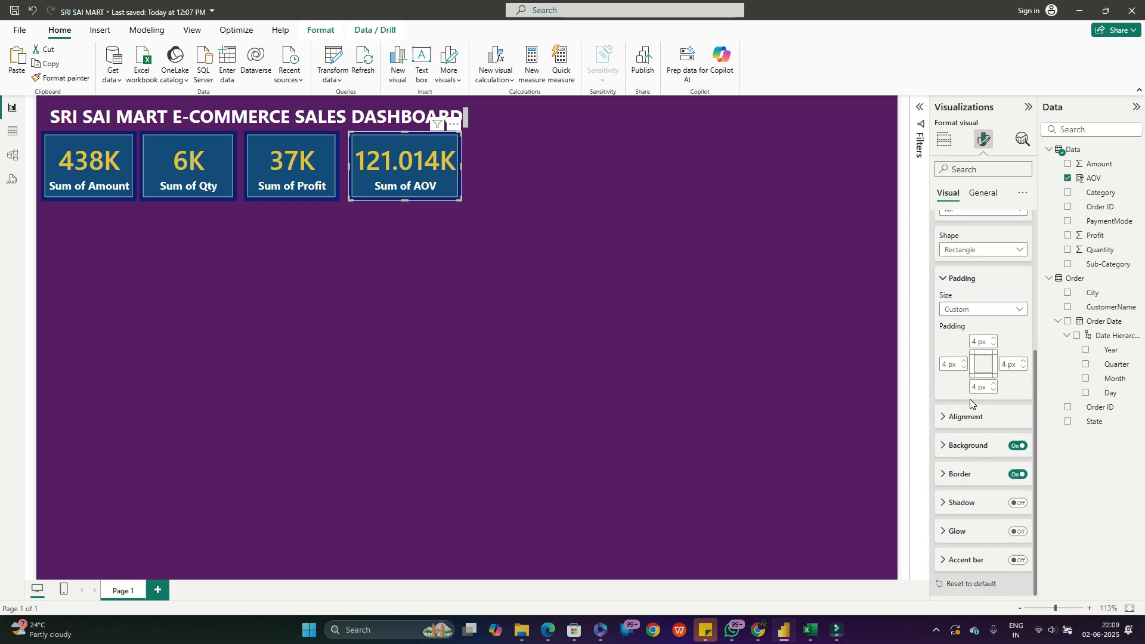
{"action": "scroll", "coordinate": [958, 383], "scroll_direction": "up", "scroll_amount": 2}
{"action": "scroll", "coordinate": [959, 383], "scroll_direction": "up", "scroll_amount": 3}
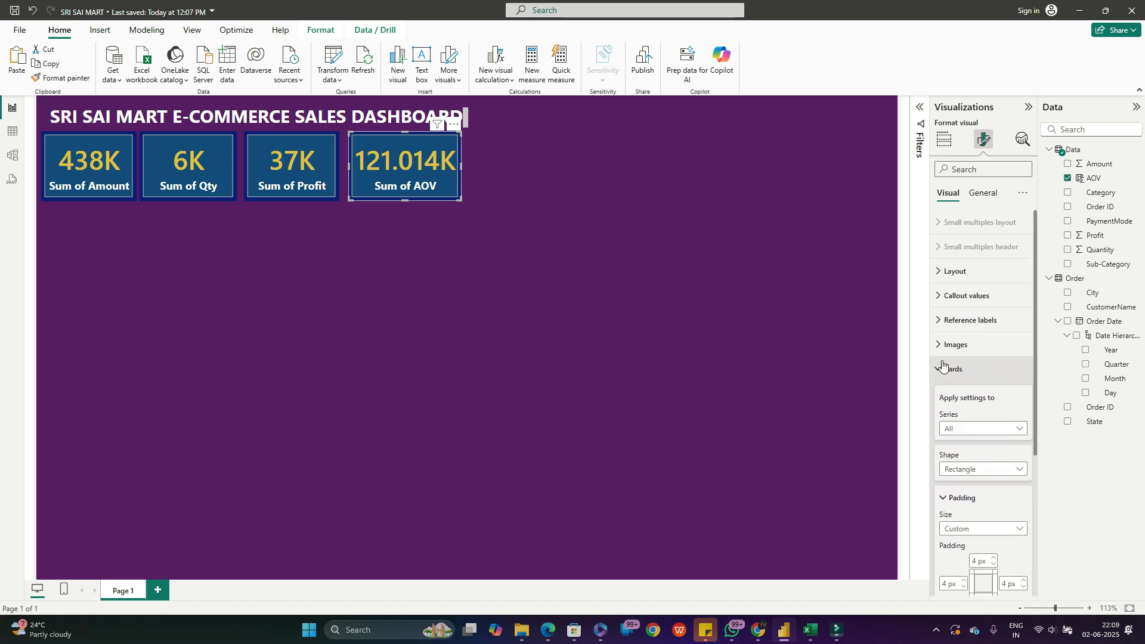
{"action": "left_click", "coordinate": [939, 368]}
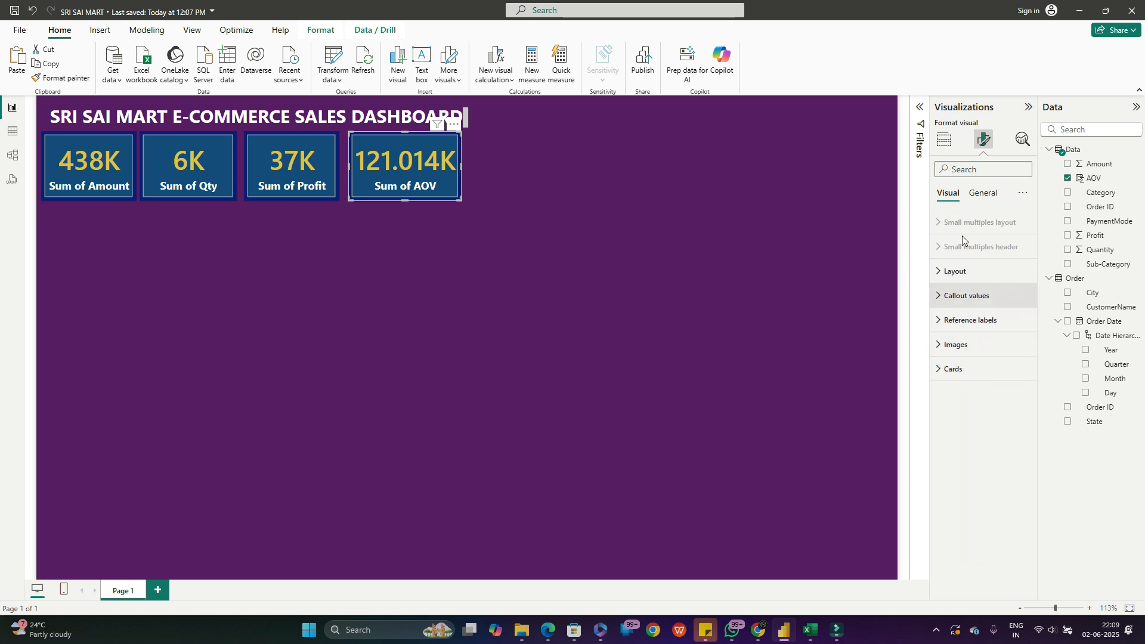
- Set the data format of Sum of AOV in the fourth card to Whole number
{"action": "left_click", "coordinate": [982, 192]}
{"action": "left_click", "coordinate": [939, 295]}
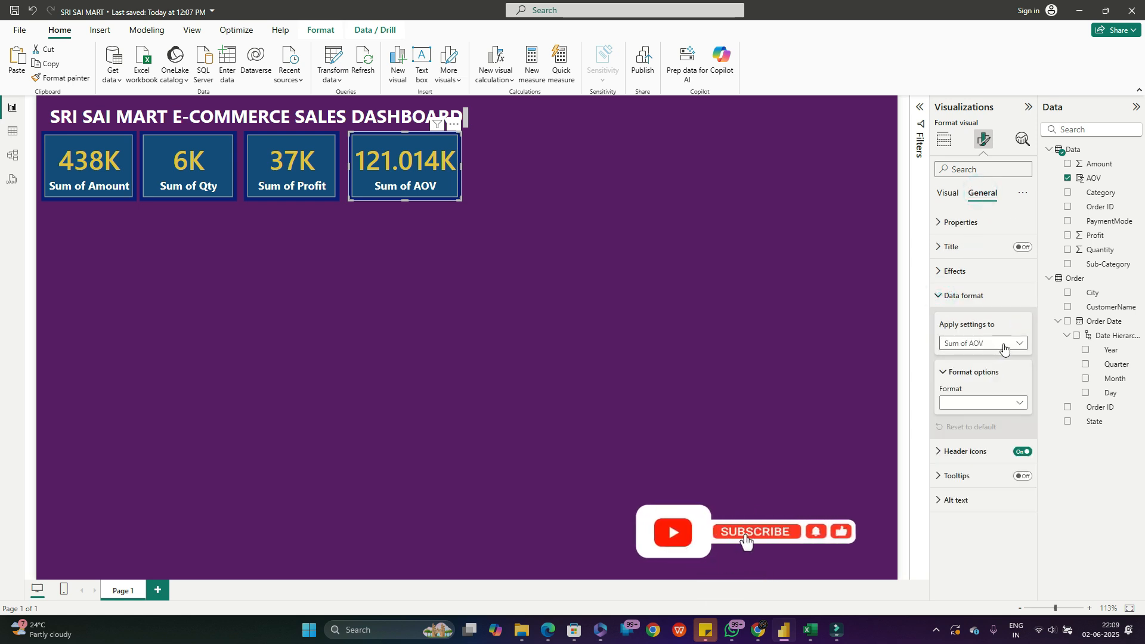
{"action": "left_click", "coordinate": [1007, 404]}
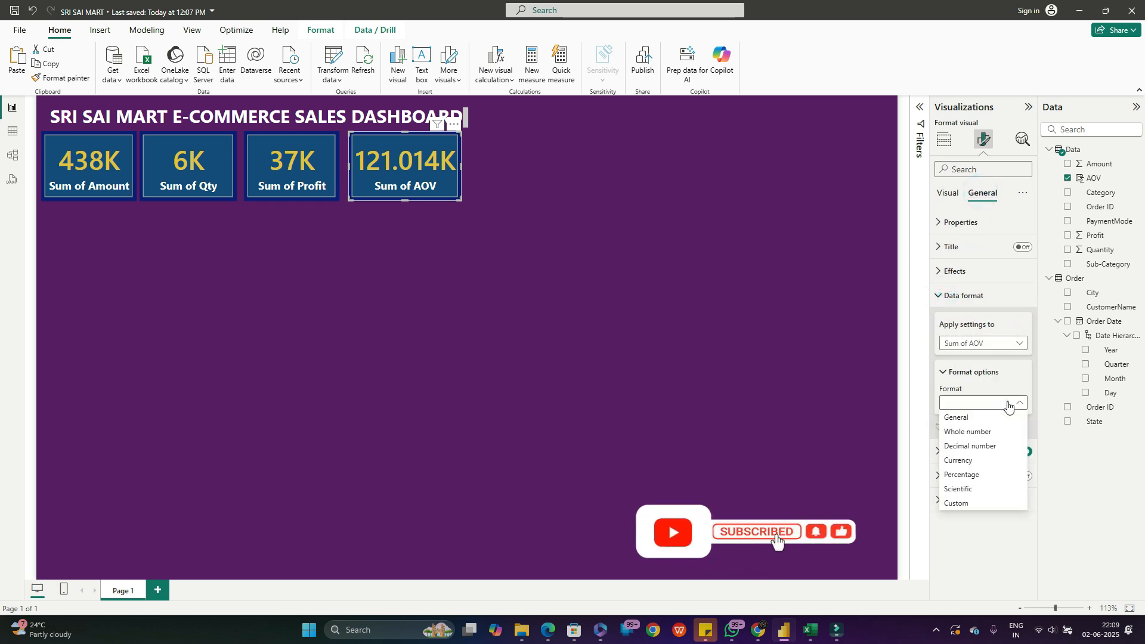
{"action": "left_click", "coordinate": [980, 431]}
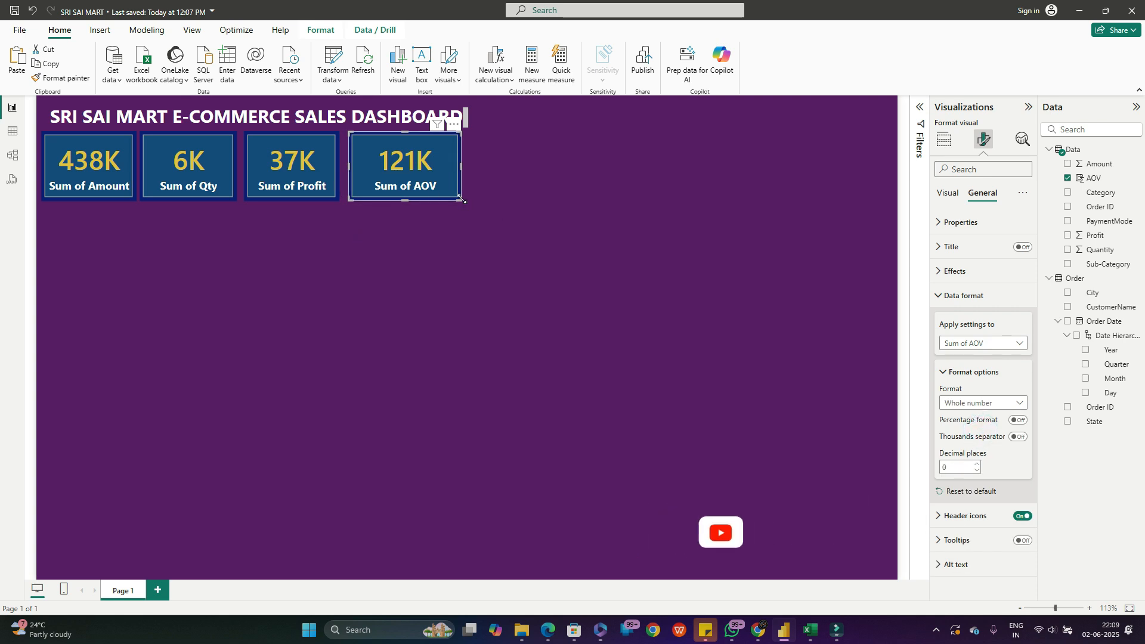
- Narrow the Sum of AOV and Sum of Profit cards and move the Sum of AOV card beside Sum of Profit
{"action": "left_click_drag", "start_coordinate": [460, 200], "coordinate": [440, 199]}
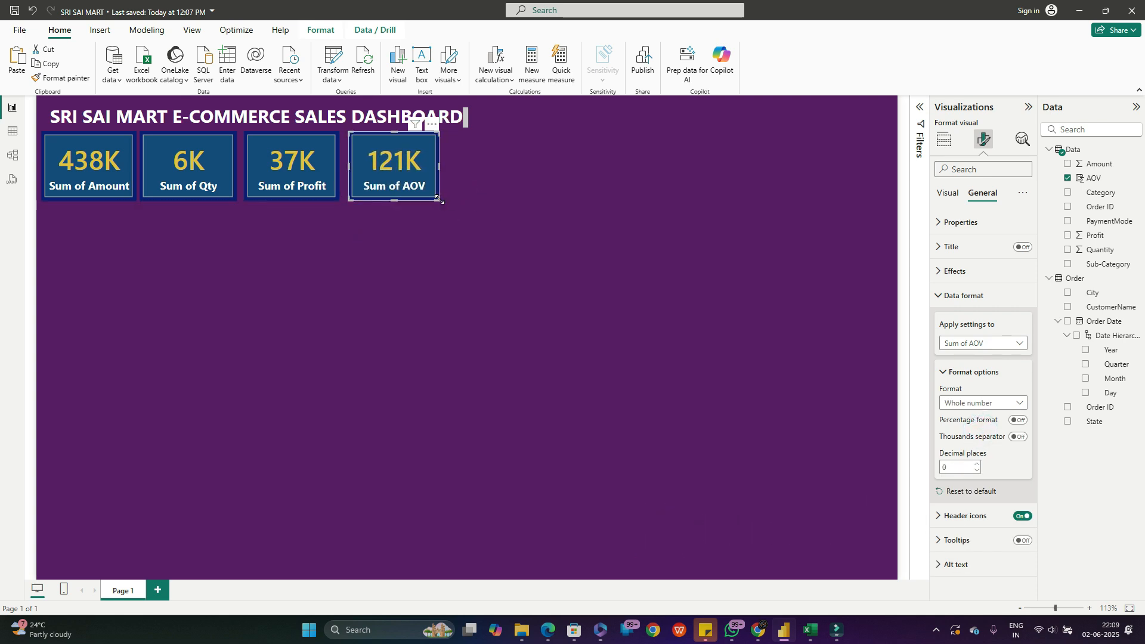
{"action": "left_click", "coordinate": [330, 169]}
{"action": "mouse_move", "coordinate": [335, 198]}
{"action": "left_mouse_down"}
{"action": "mouse_move", "coordinate": [323, 196]}
{"action": "mouse_move", "coordinate": [339, 179]}
{"action": "left_mouse_up"}
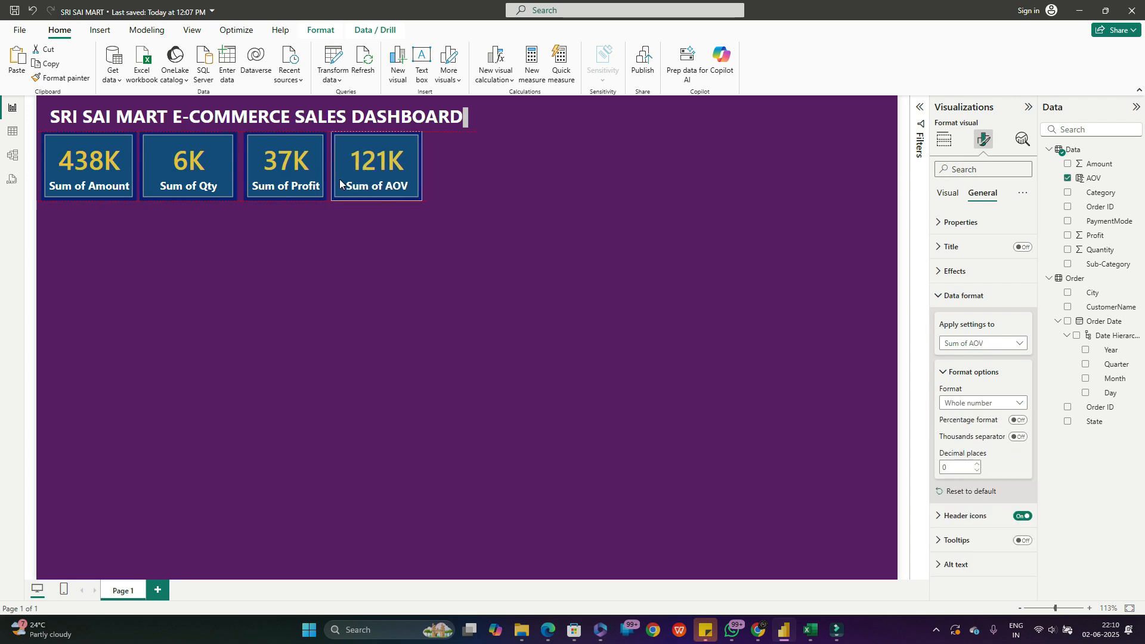
- Narrow the Sum of Qty card and close up the Sum of Profit and Sum of AOV cards into an evenly spaced row
{"action": "left_click", "coordinate": [220, 170]}
{"action": "left_click_drag", "start_coordinate": [231, 199], "coordinate": [250, 181]}
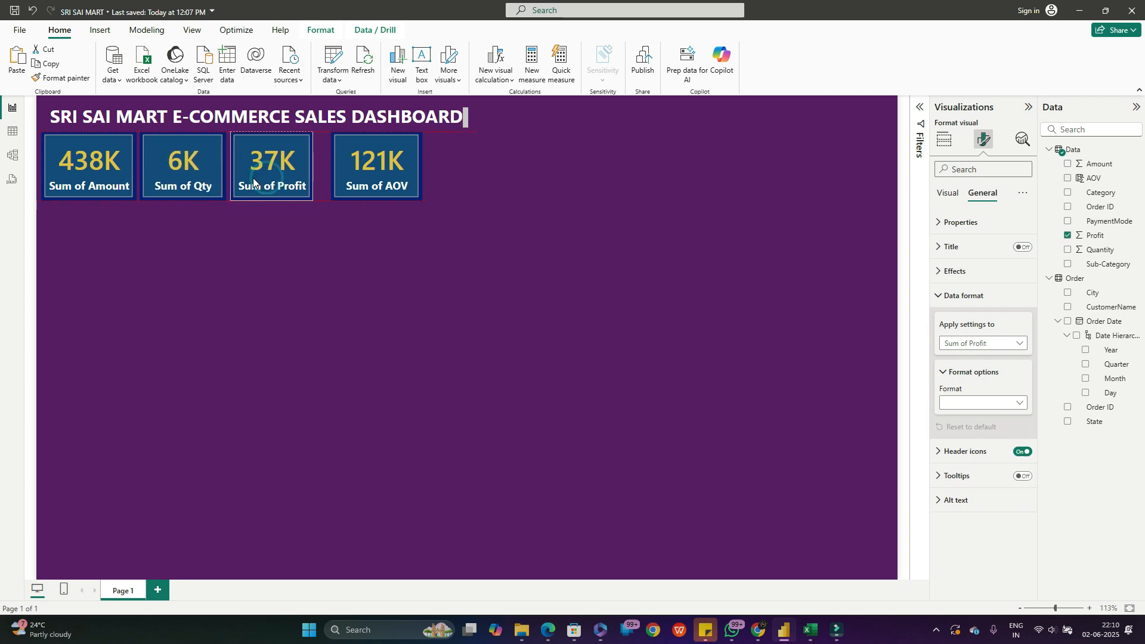
{"action": "left_click_drag", "start_coordinate": [315, 166], "coordinate": [335, 172]}
{"action": "left_click", "coordinate": [344, 170]}
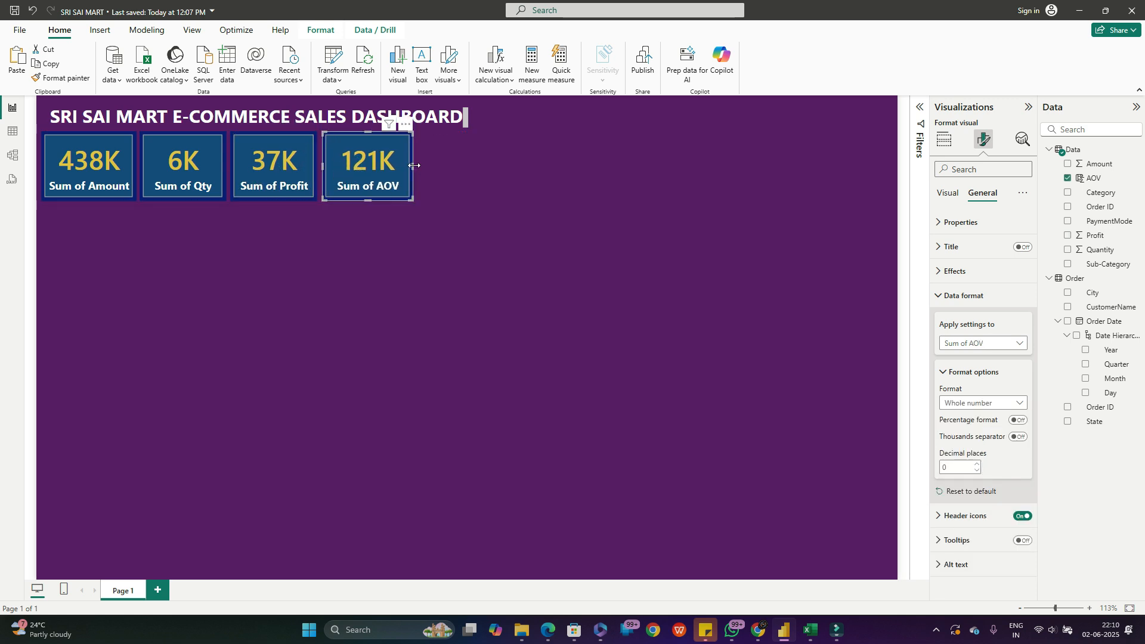
{"action": "left_click_drag", "start_coordinate": [414, 165], "coordinate": [417, 166]}
- Add an empty stacked column chart below the KPI cards and narrow it to about the combined width of three cards
{"action": "left_click", "coordinate": [375, 248]}
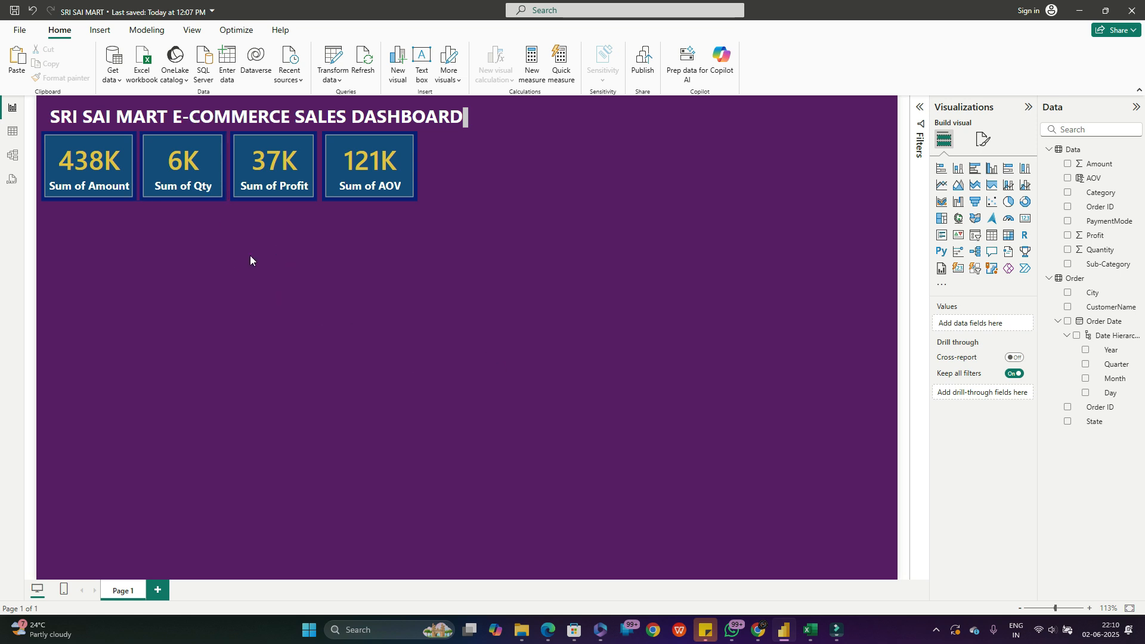
{"action": "left_click", "coordinate": [958, 171]}
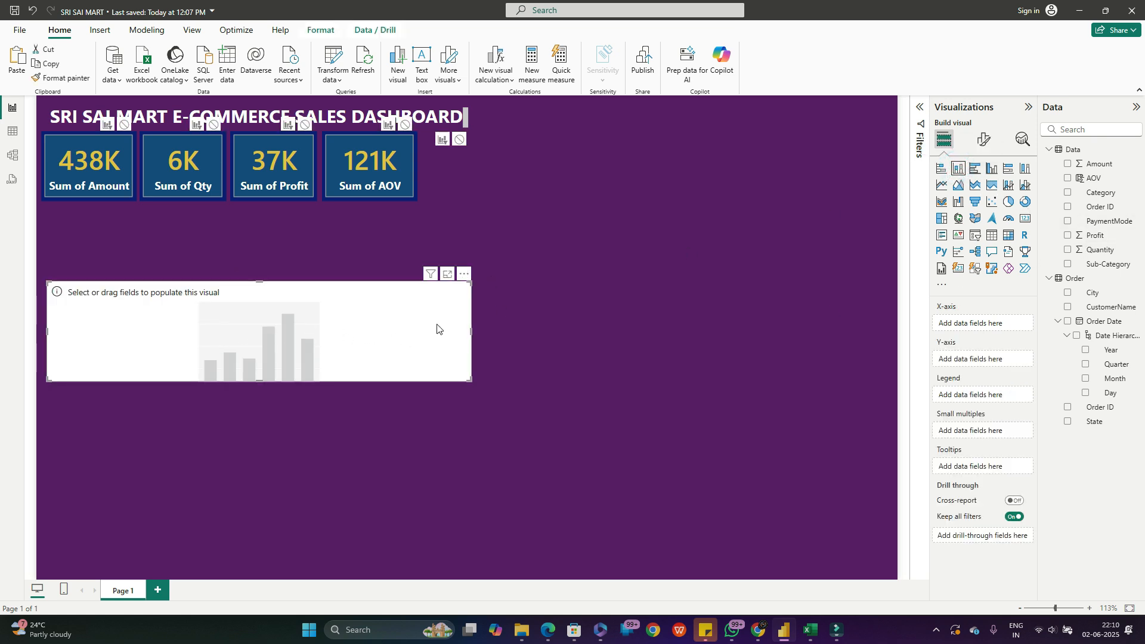
{"action": "left_click_drag", "start_coordinate": [471, 331], "coordinate": [313, 330]}
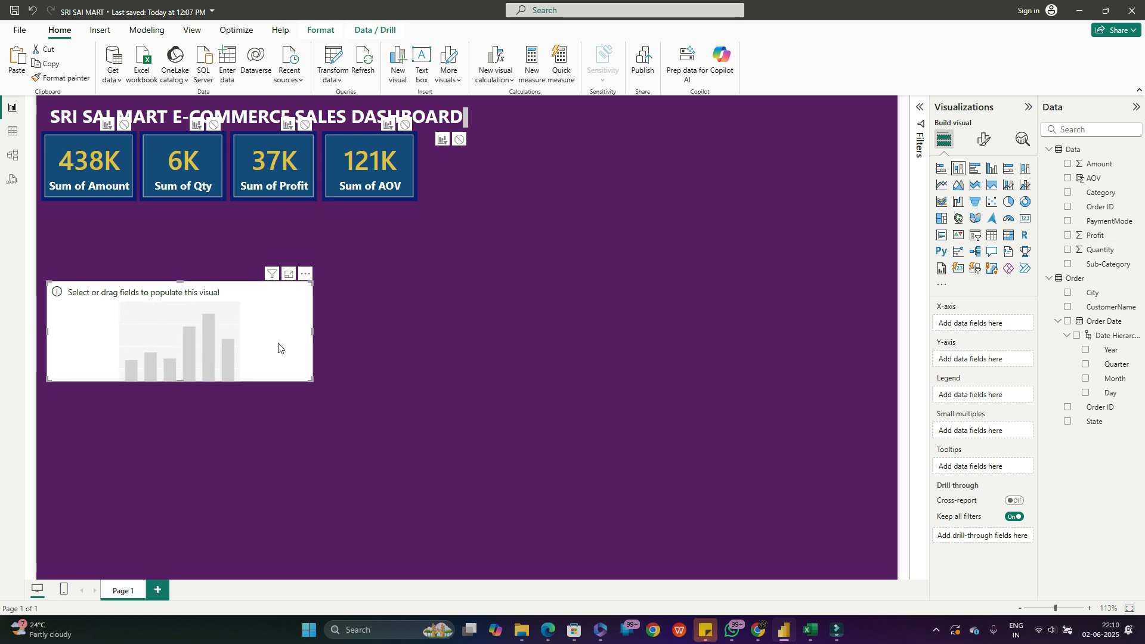
- Move the empty column chart up toward the KPI cards and plot Amount by the Month of Order Date
{"action": "left_click_drag", "start_coordinate": [278, 348], "coordinate": [276, 308]}
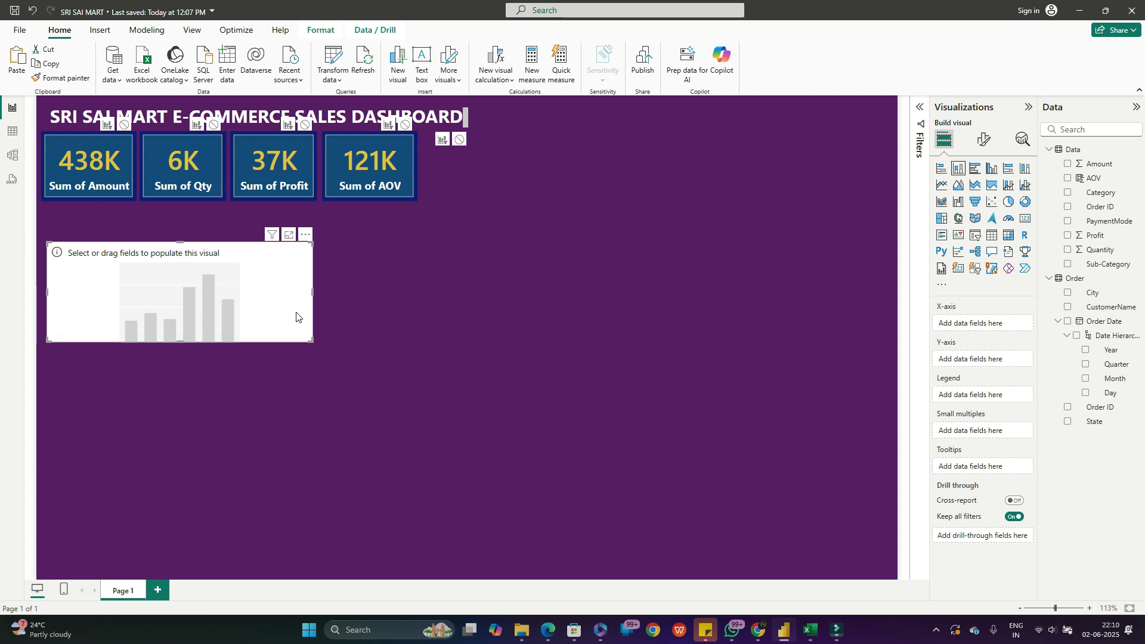
{"action": "left_click", "coordinate": [243, 307]}
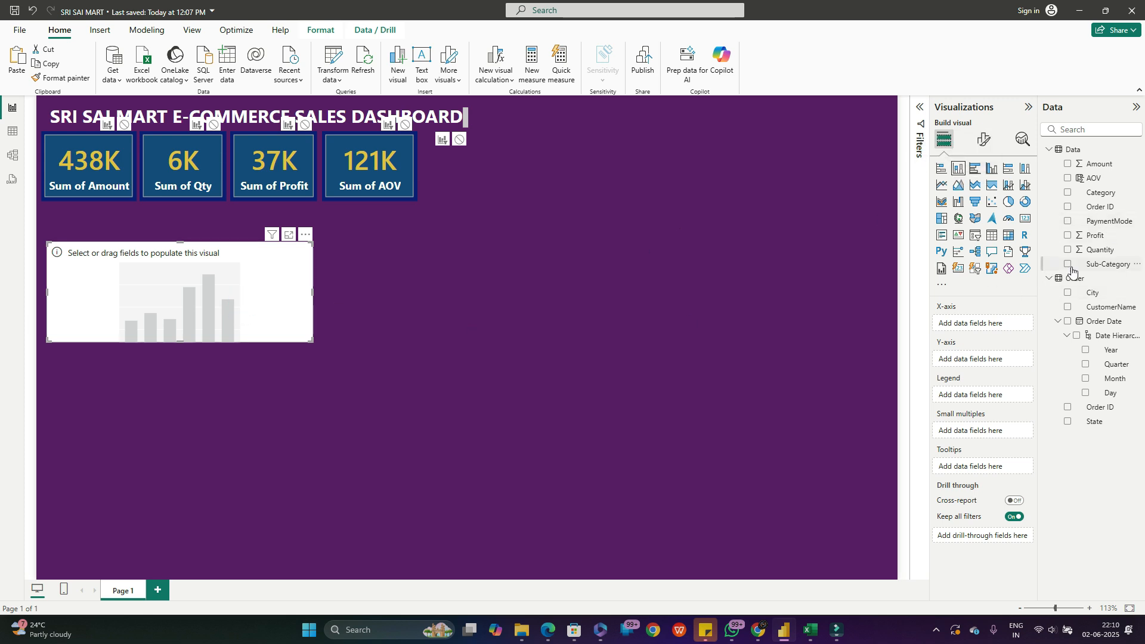
{"action": "left_click", "coordinate": [1084, 379]}
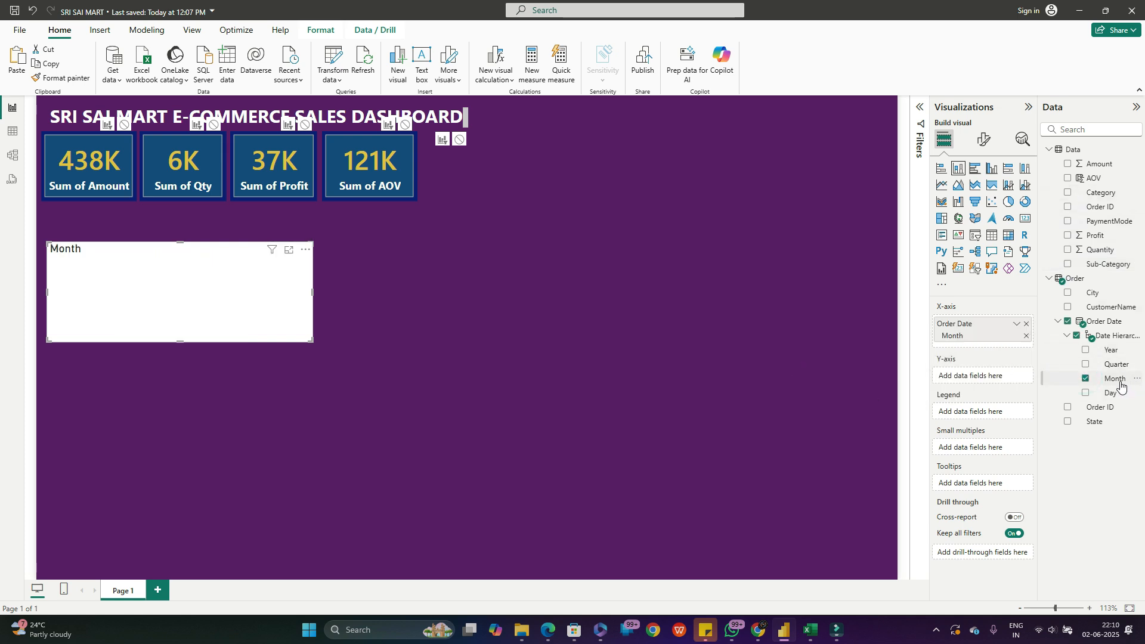
{"action": "left_click", "coordinate": [1067, 164]}
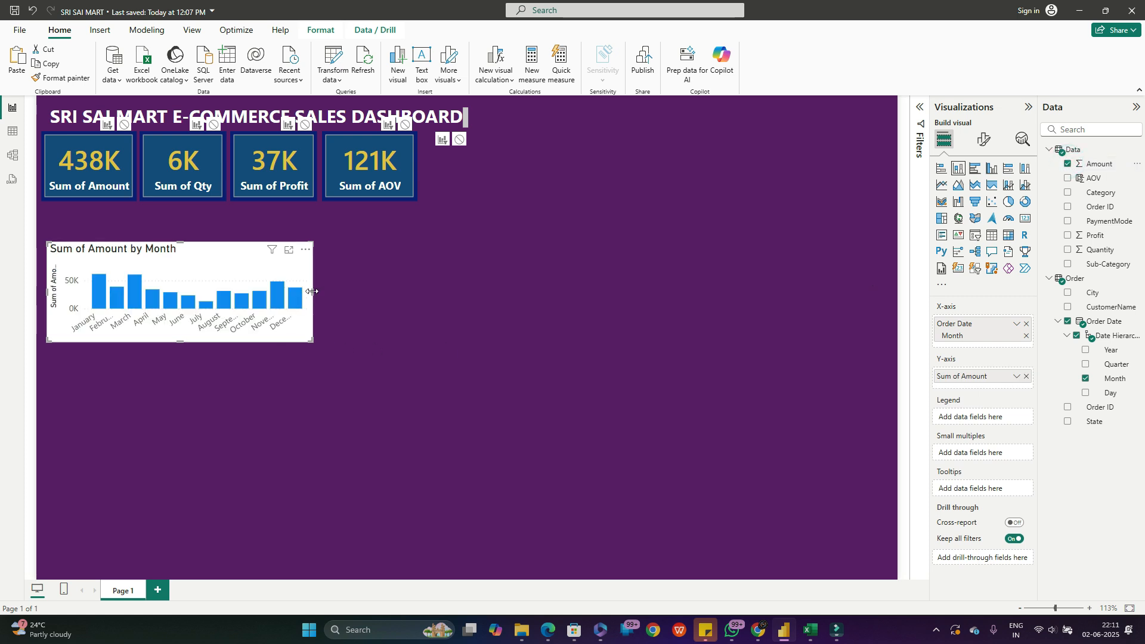
- Enlarge the monthly amount chart to span the width of the four KPI cards and extend its upper edge to just below them
{"action": "left_click_drag", "start_coordinate": [311, 291], "coordinate": [404, 291]}
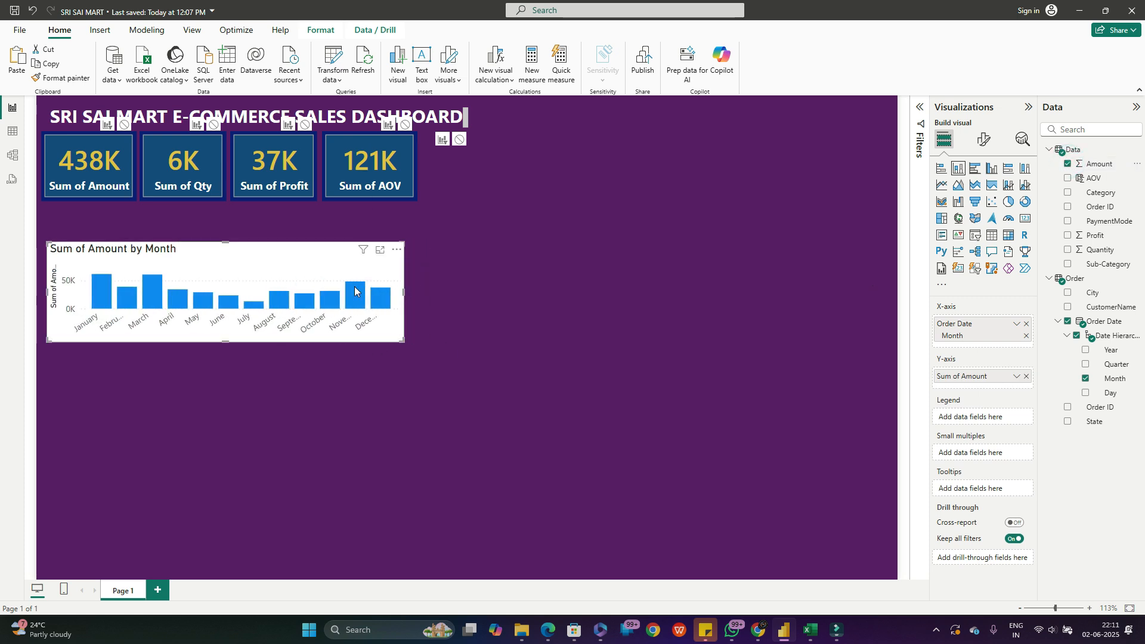
{"action": "left_click_drag", "start_coordinate": [225, 242], "coordinate": [261, 241]}
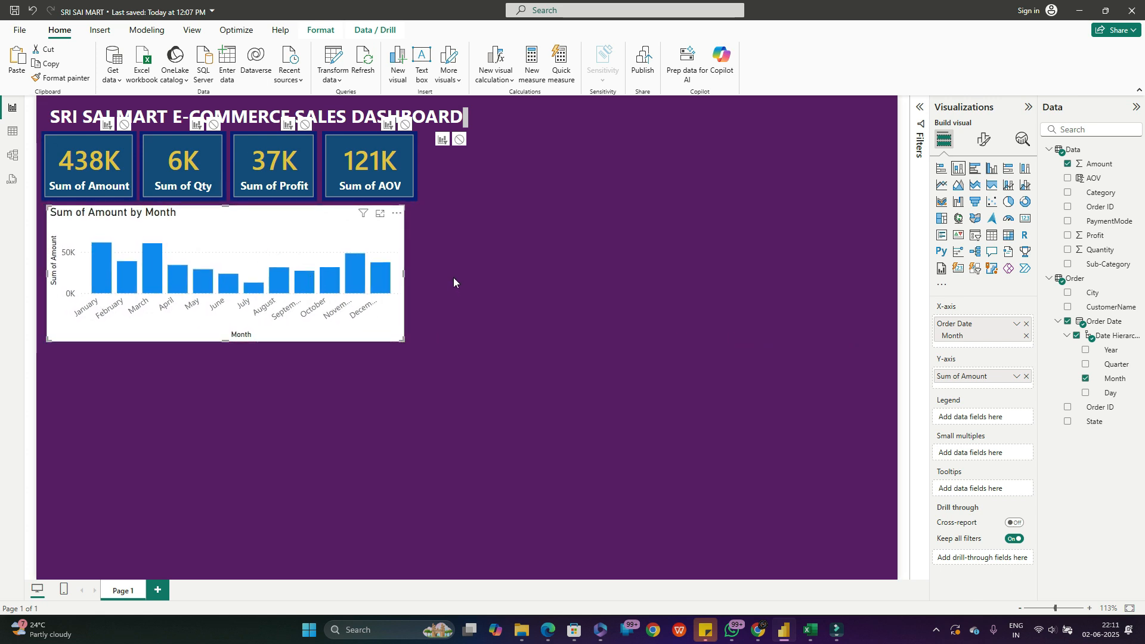
{"action": "left_click_drag", "start_coordinate": [405, 272], "coordinate": [412, 272]}
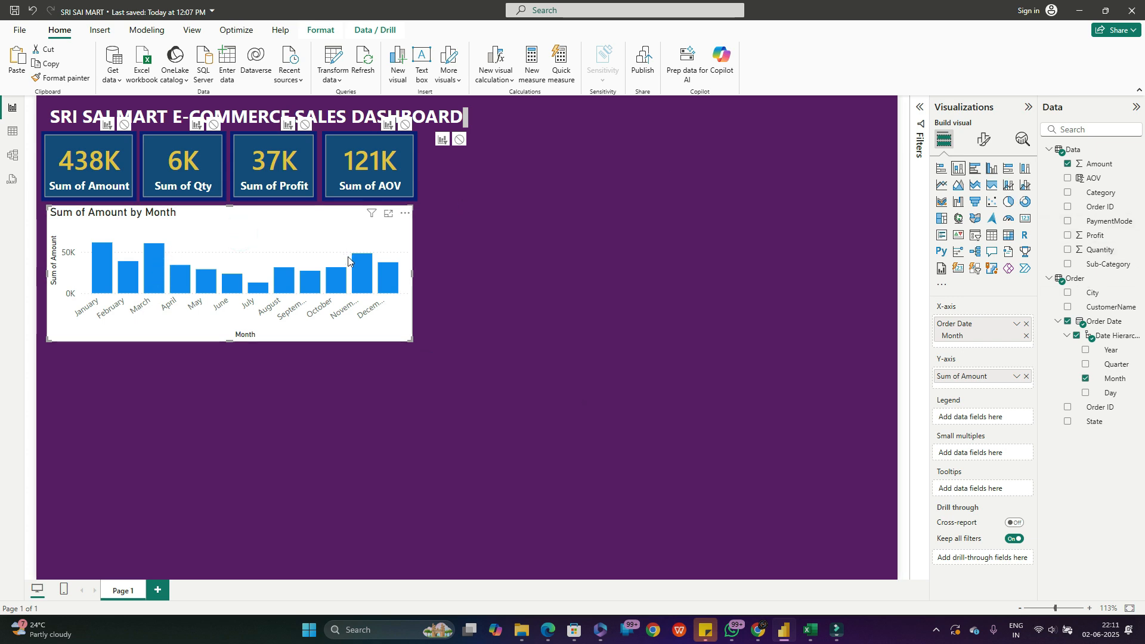
- Copy the Sum of Amount card's formatting onto the monthly chart with Format painter and align the chart with the card's left edge
{"action": "left_click", "coordinate": [102, 146]}
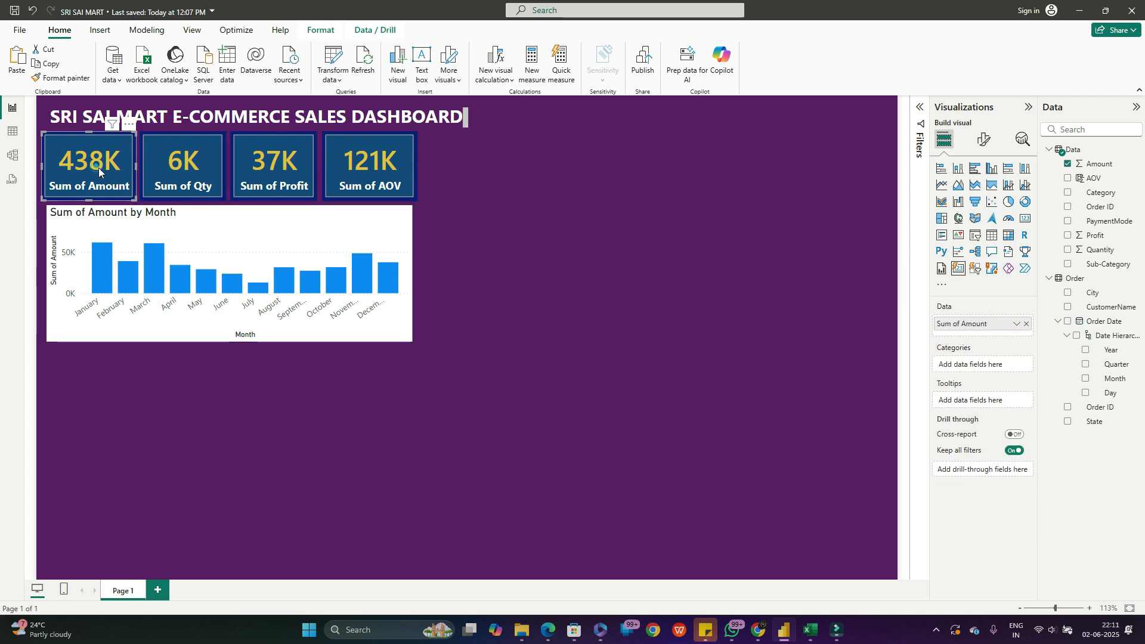
{"action": "left_click", "coordinate": [185, 231]}
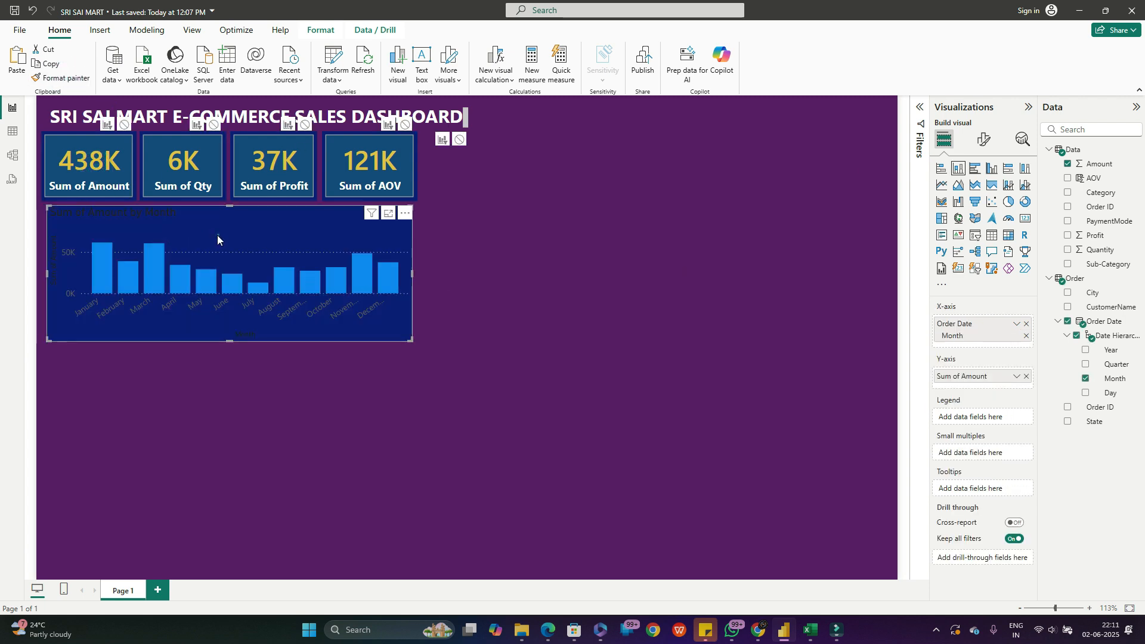
{"action": "left_click_drag", "start_coordinate": [217, 235], "coordinate": [215, 235]}
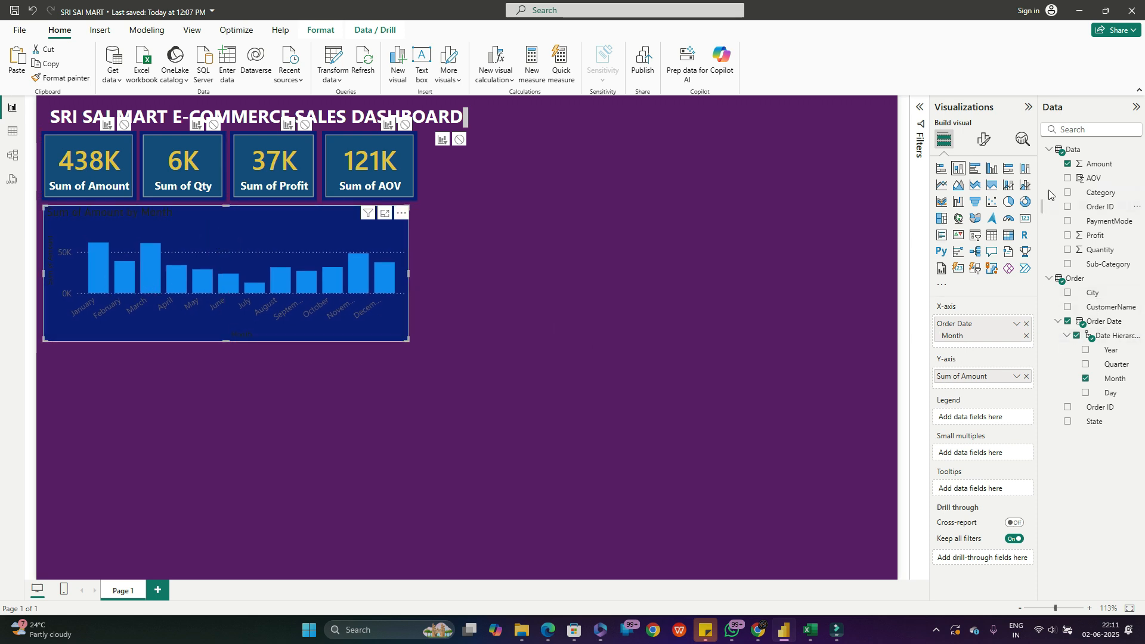
- Set the chart's X-axis value labels to white and turn off the X-axis title
{"action": "left_click", "coordinate": [984, 138]}
{"action": "left_click", "coordinate": [940, 224]}
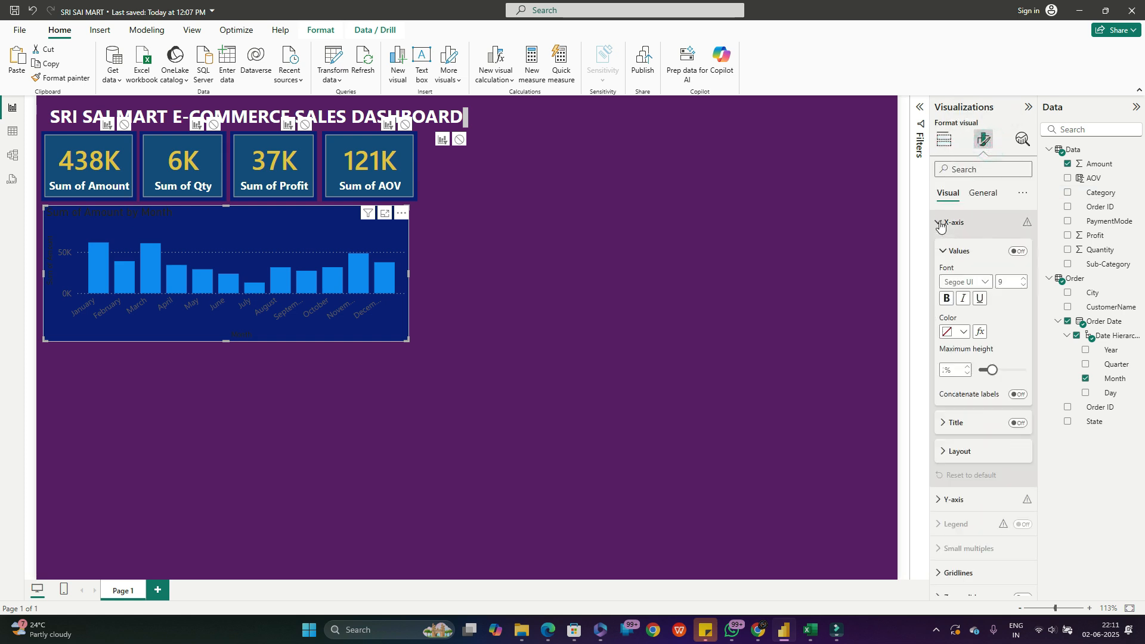
{"action": "left_click", "coordinate": [961, 332]}
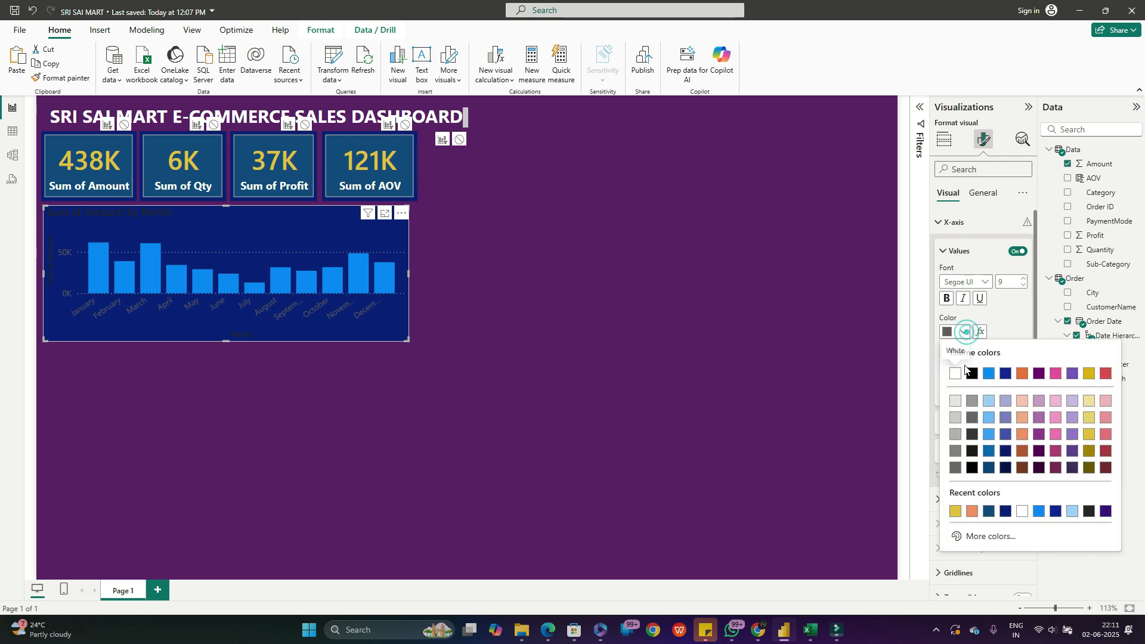
{"action": "left_click", "coordinate": [954, 374]}
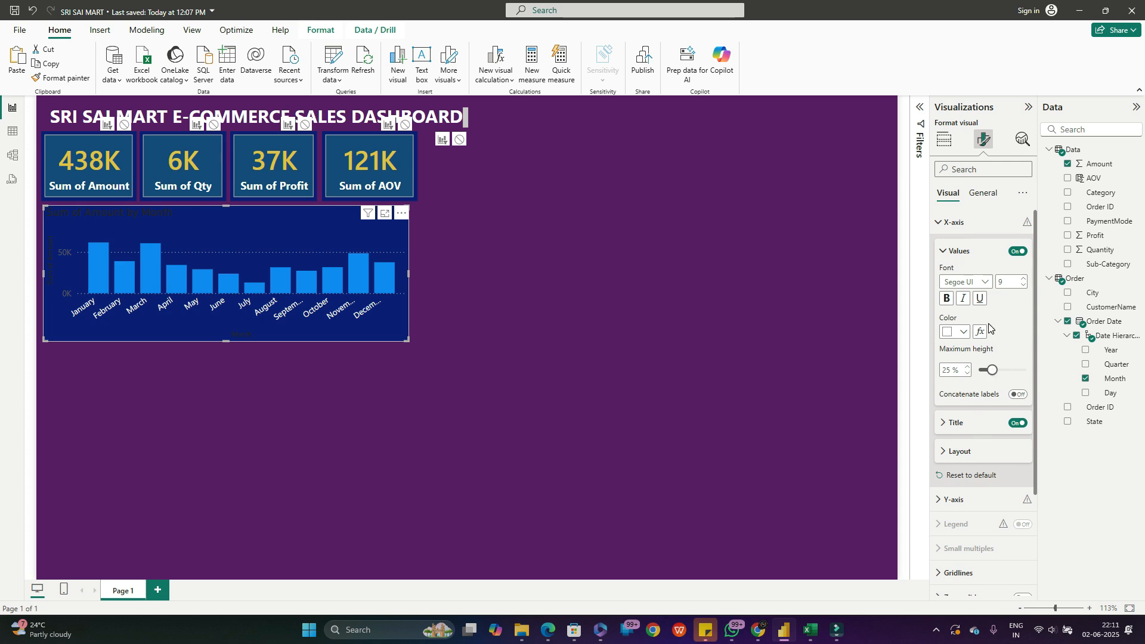
{"action": "left_click", "coordinate": [1017, 423]}
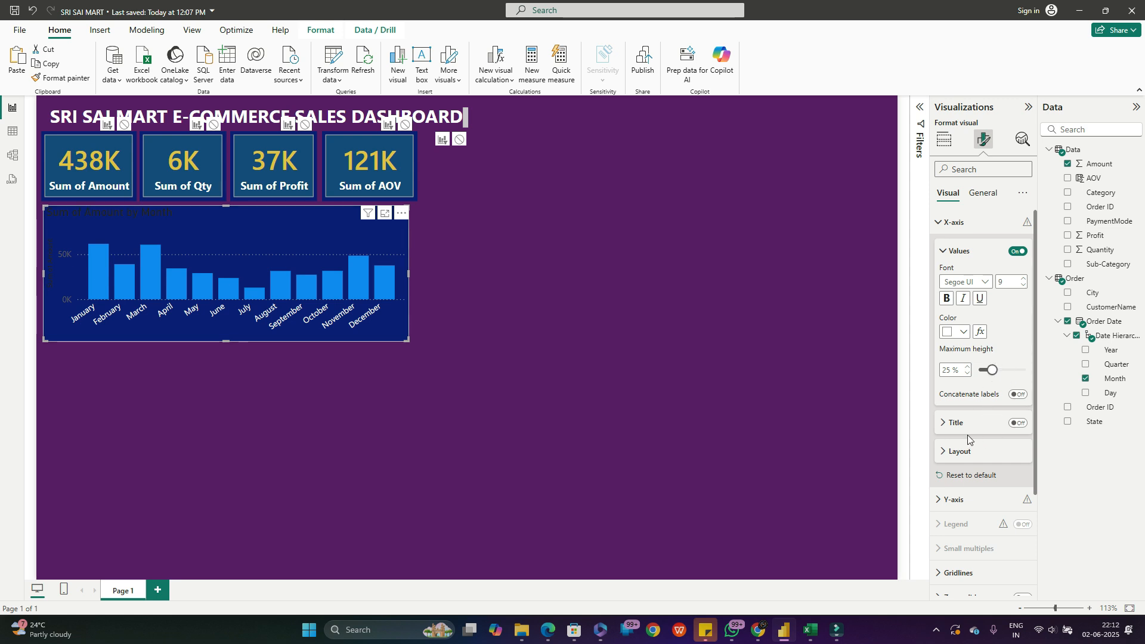
- Turn off the chart's Y-axis title and horizontal gridlines
{"action": "scroll", "coordinate": [971, 456], "scroll_direction": "down", "scroll_amount": 3}
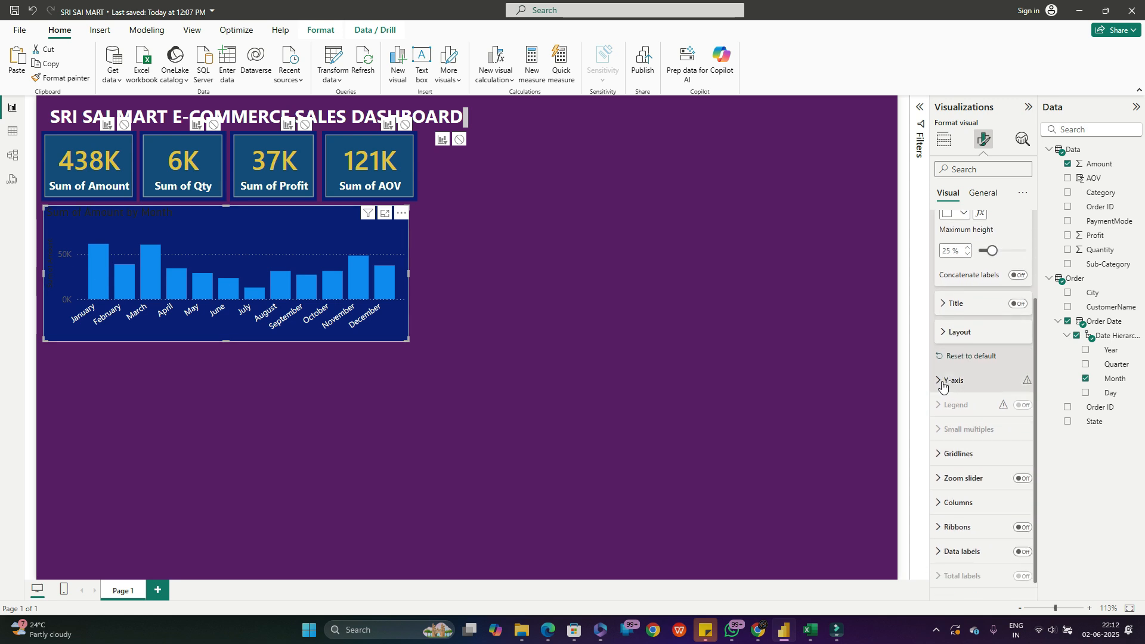
{"action": "left_click", "coordinate": [942, 381]}
{"action": "scroll", "coordinate": [1008, 438], "scroll_direction": "down", "scroll_amount": 3}
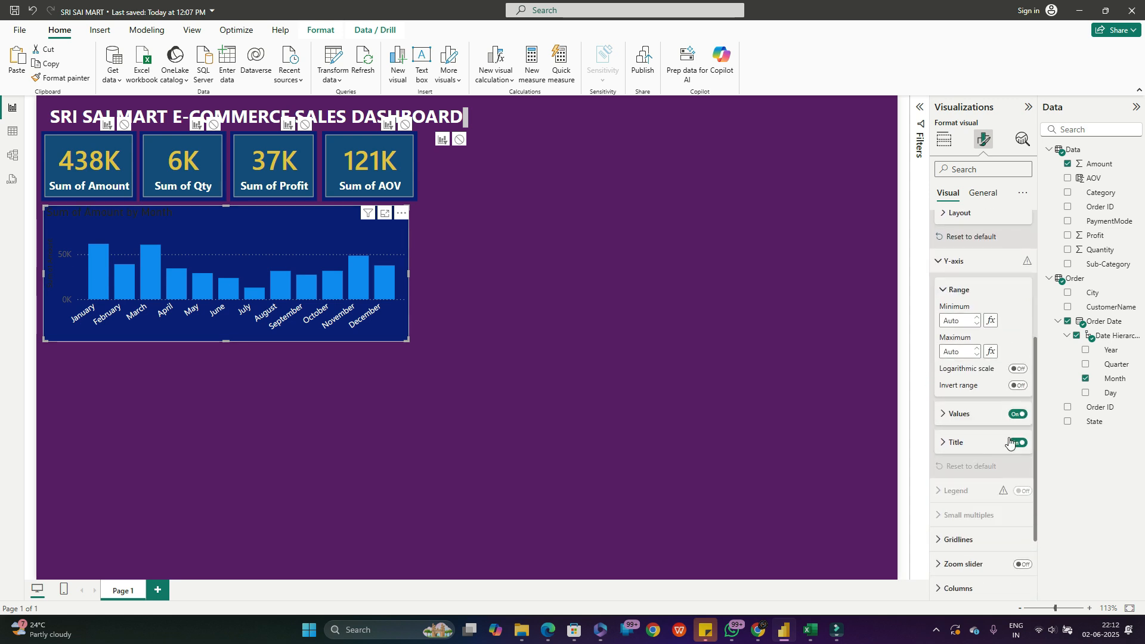
{"action": "left_click", "coordinate": [1017, 443]}
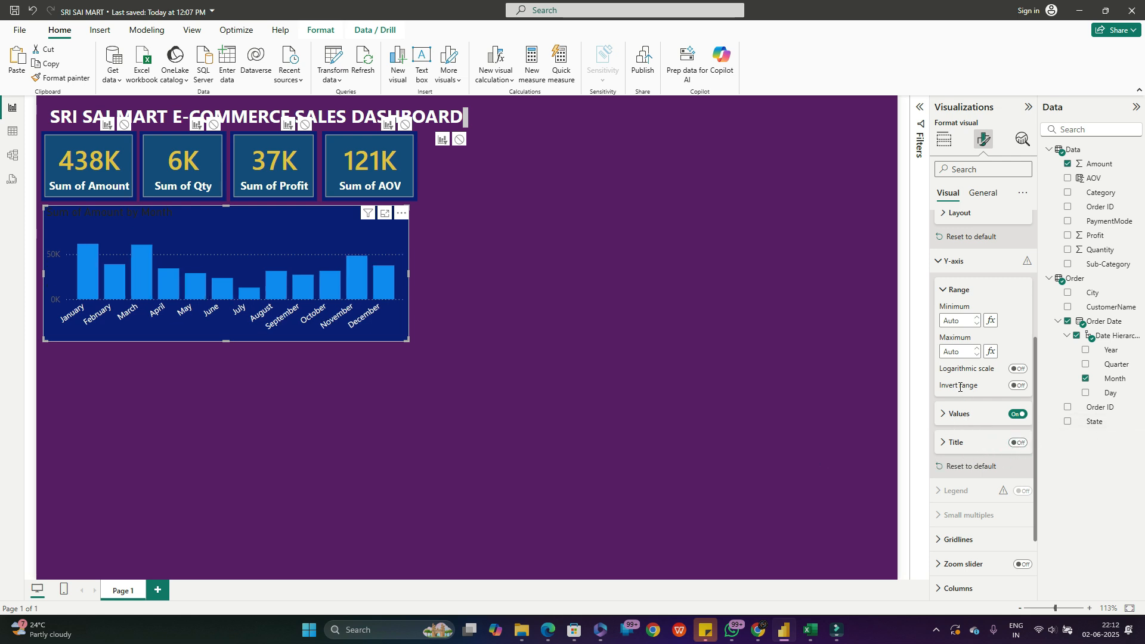
{"action": "left_click", "coordinate": [943, 539]}
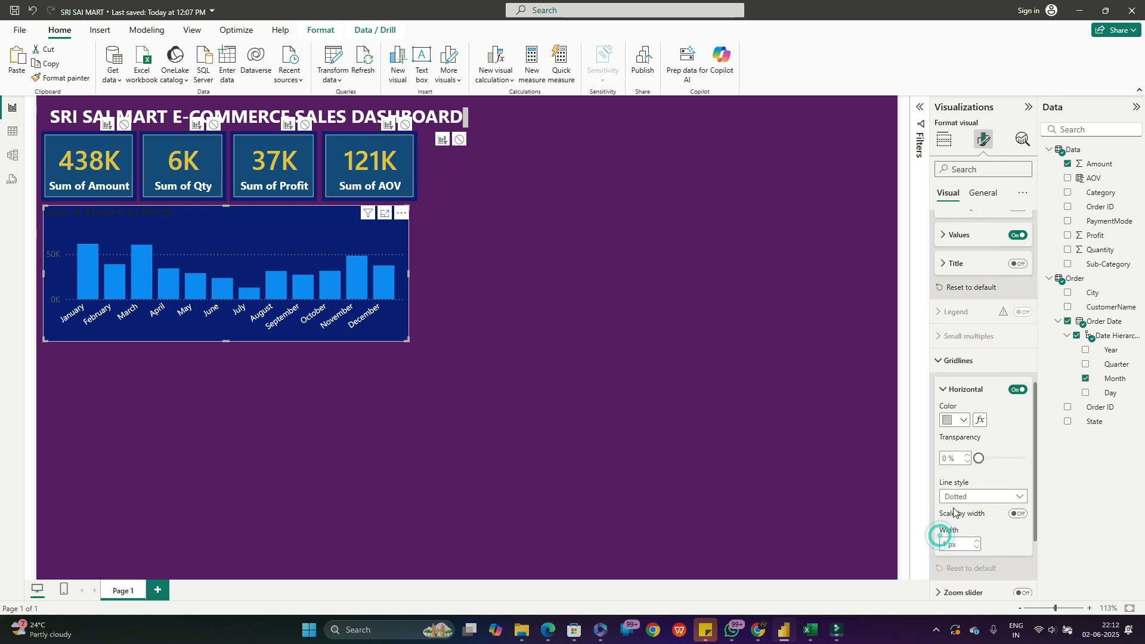
{"action": "left_click", "coordinate": [1016, 390]}
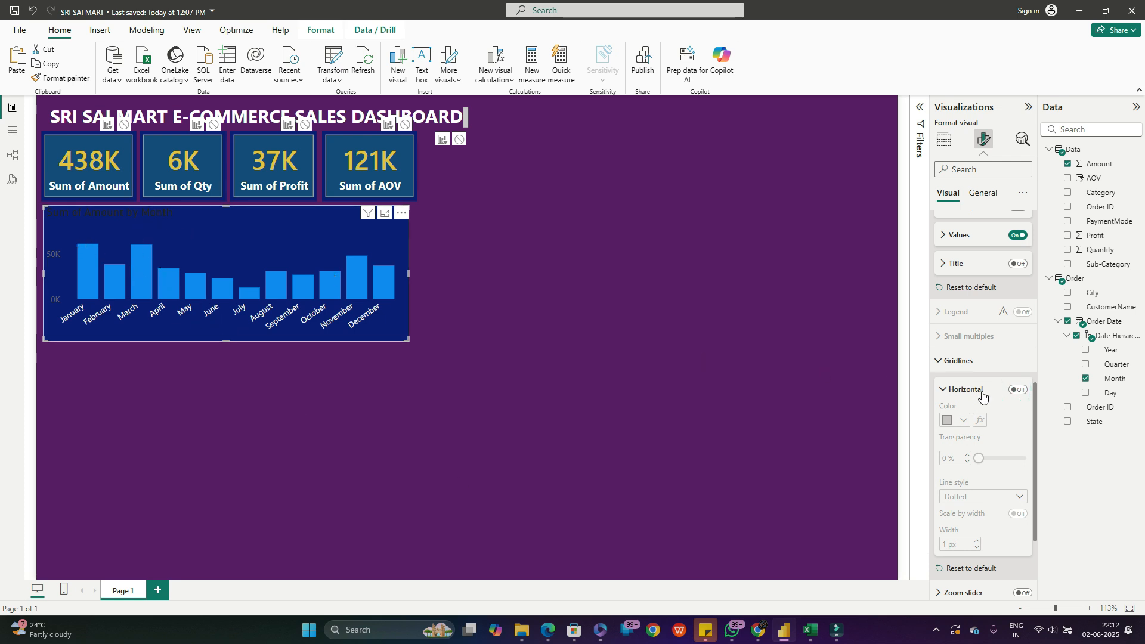
- Shorten the chart title to "Amount by Month", color it white and center it
{"action": "left_click", "coordinate": [983, 192]}
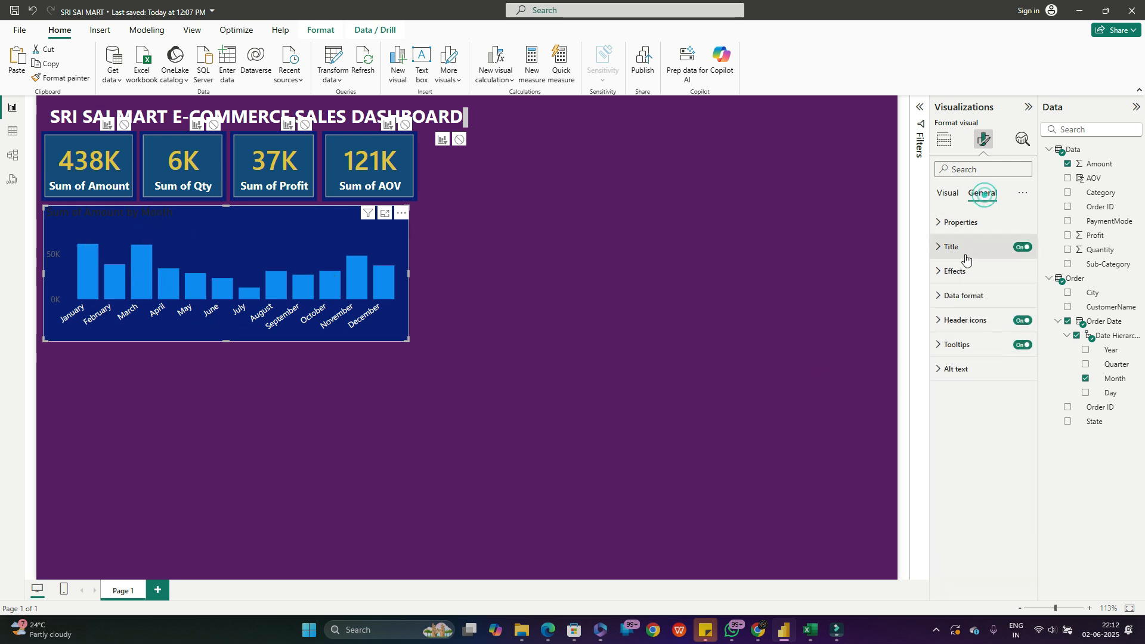
{"action": "left_click", "coordinate": [939, 247]}
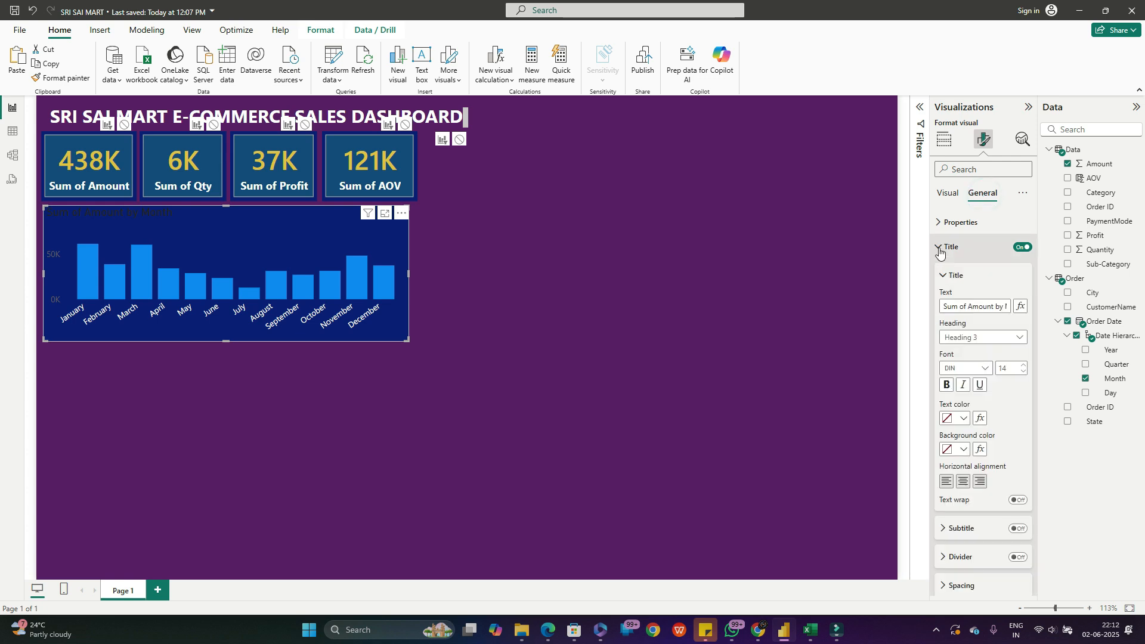
{"action": "left_click", "coordinate": [968, 305]}
{"action": "left_click_drag", "start_coordinate": [968, 305], "coordinate": [901, 305]}
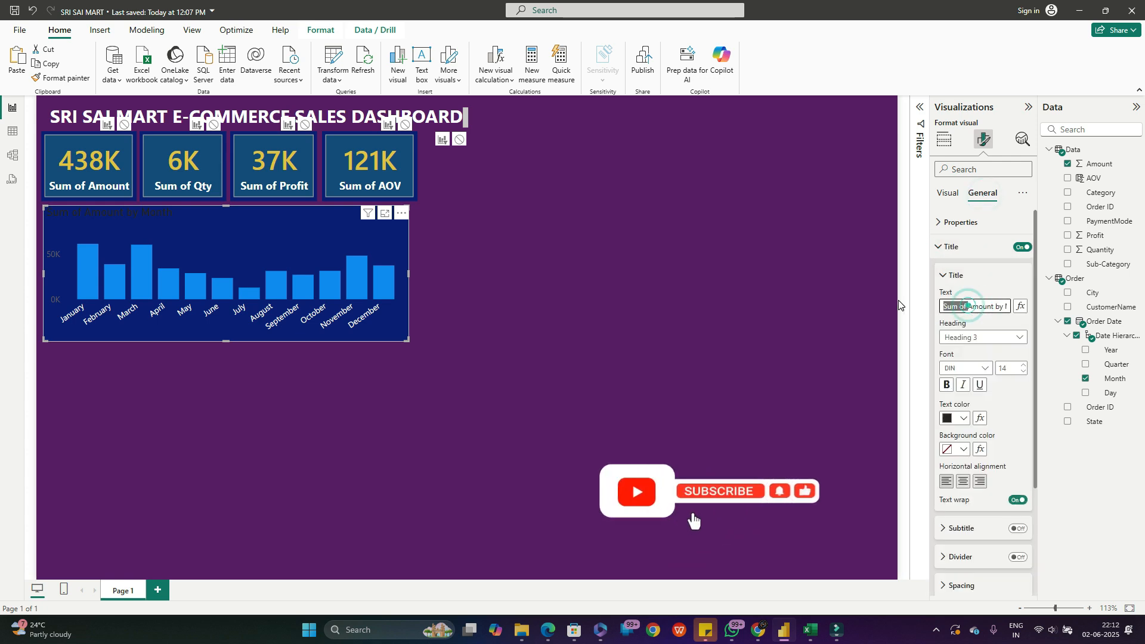
{"action": "key", "text": "BackSpace"}
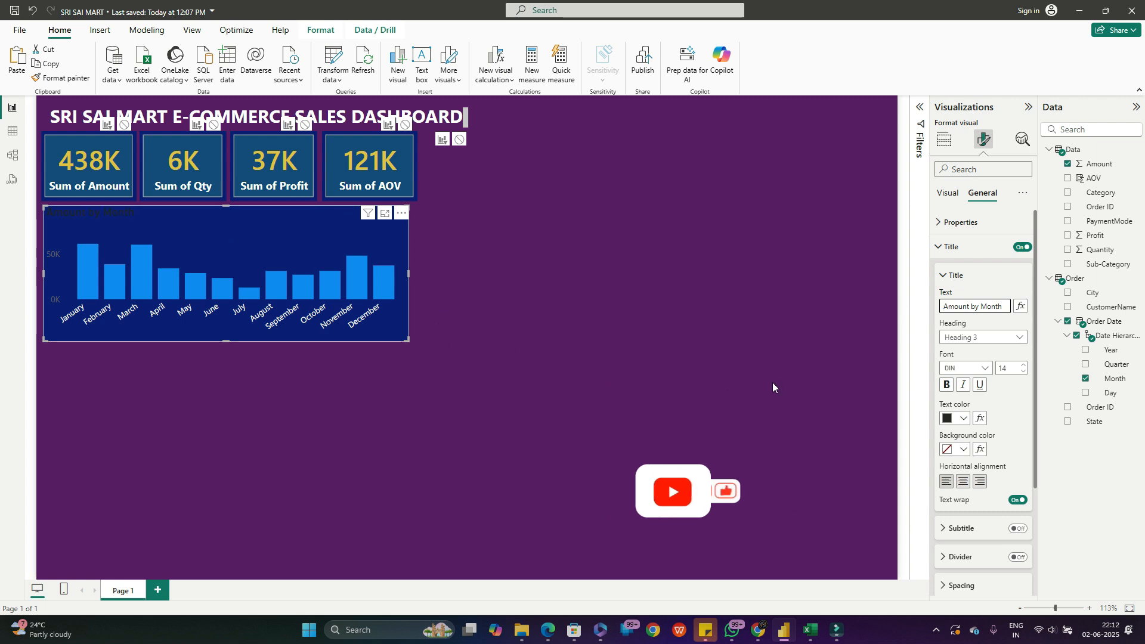
{"action": "left_click", "coordinate": [963, 419]}
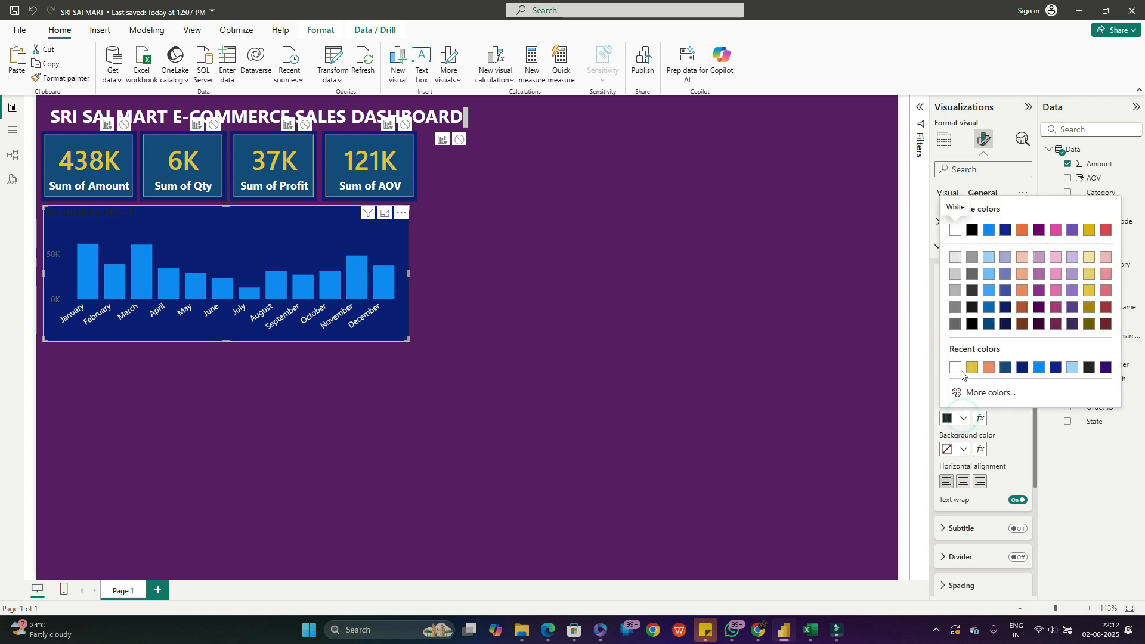
{"action": "left_click", "coordinate": [955, 230]}
{"action": "left_click", "coordinate": [957, 368]}
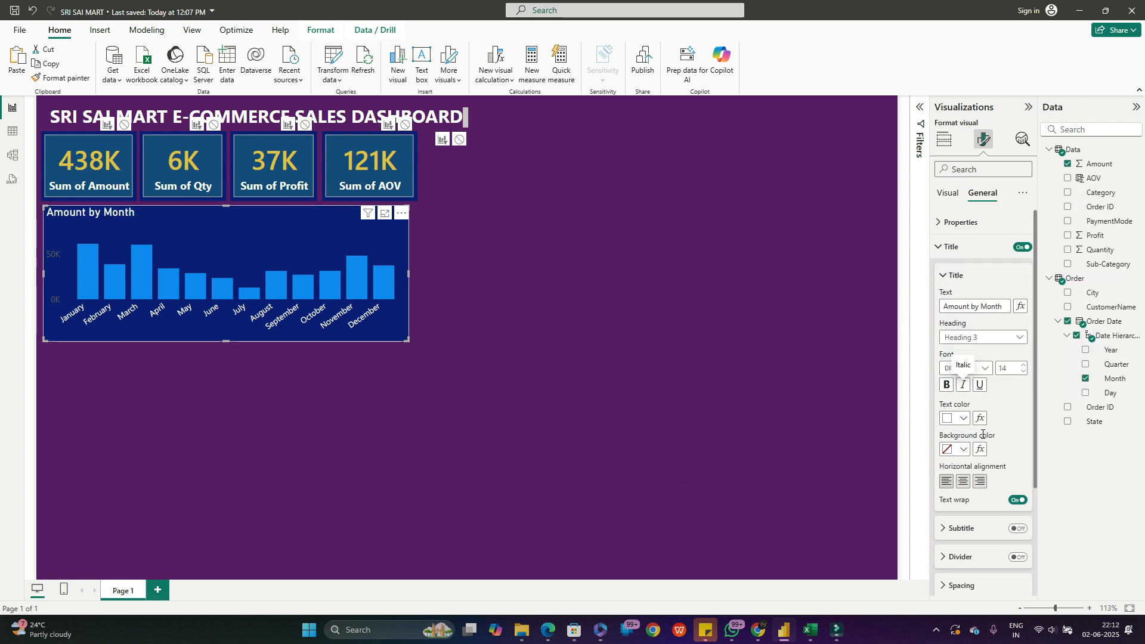
{"action": "left_click", "coordinate": [964, 482]}
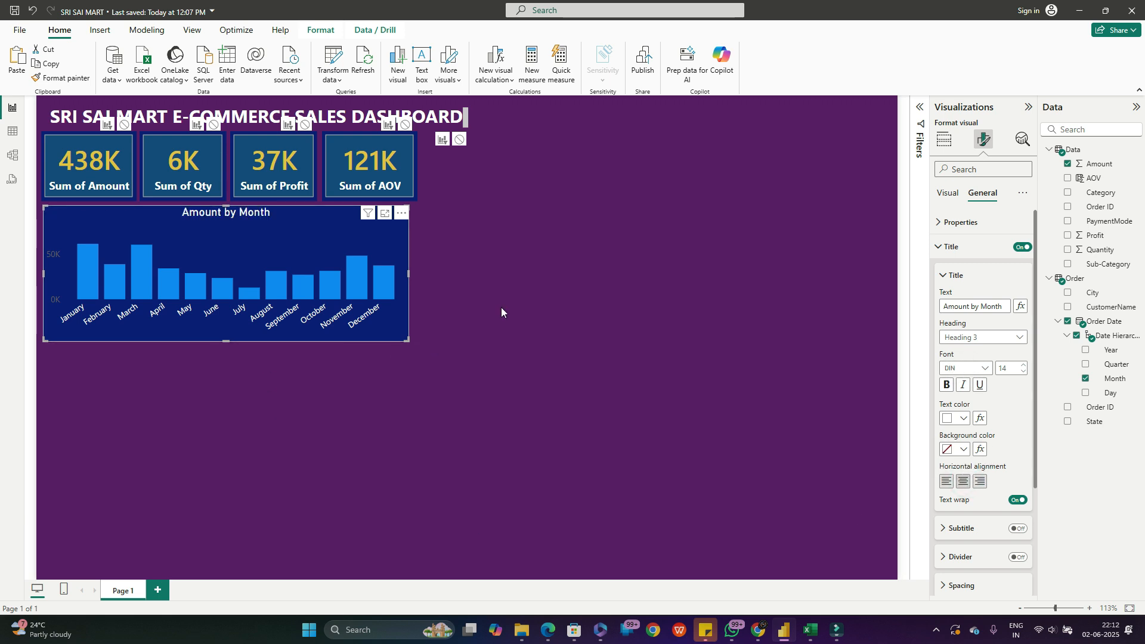
- Try blue shades for the chart background, settle on the darkest navy theme shade, and set its transparency to 19%
{"action": "left_click", "coordinate": [938, 246]}
{"action": "left_click", "coordinate": [938, 271]}
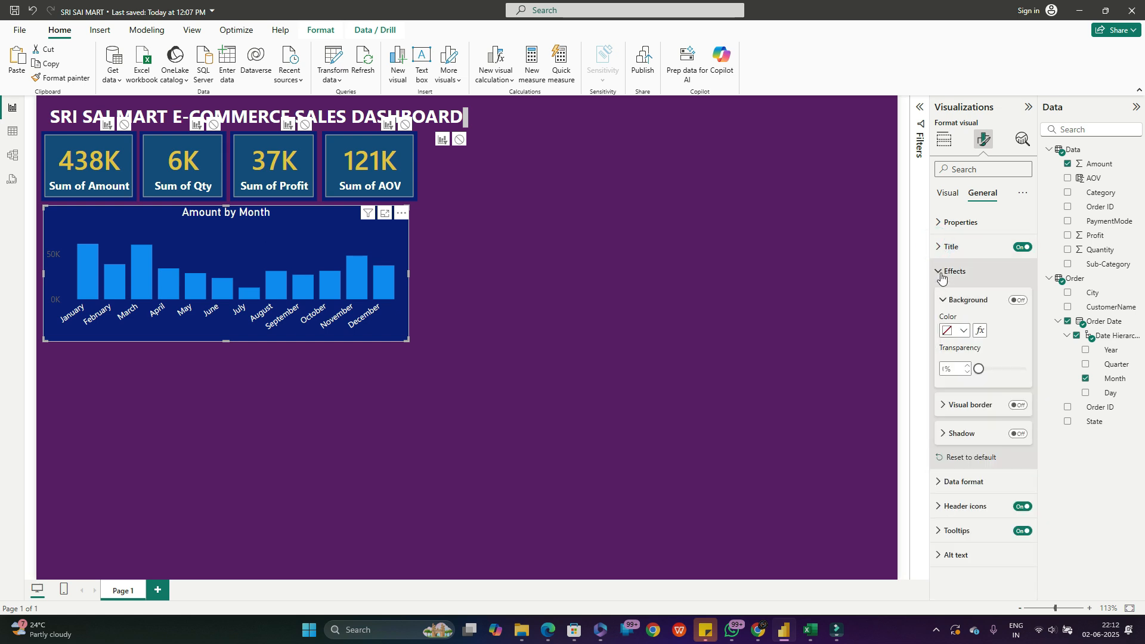
{"action": "left_click", "coordinate": [963, 332]}
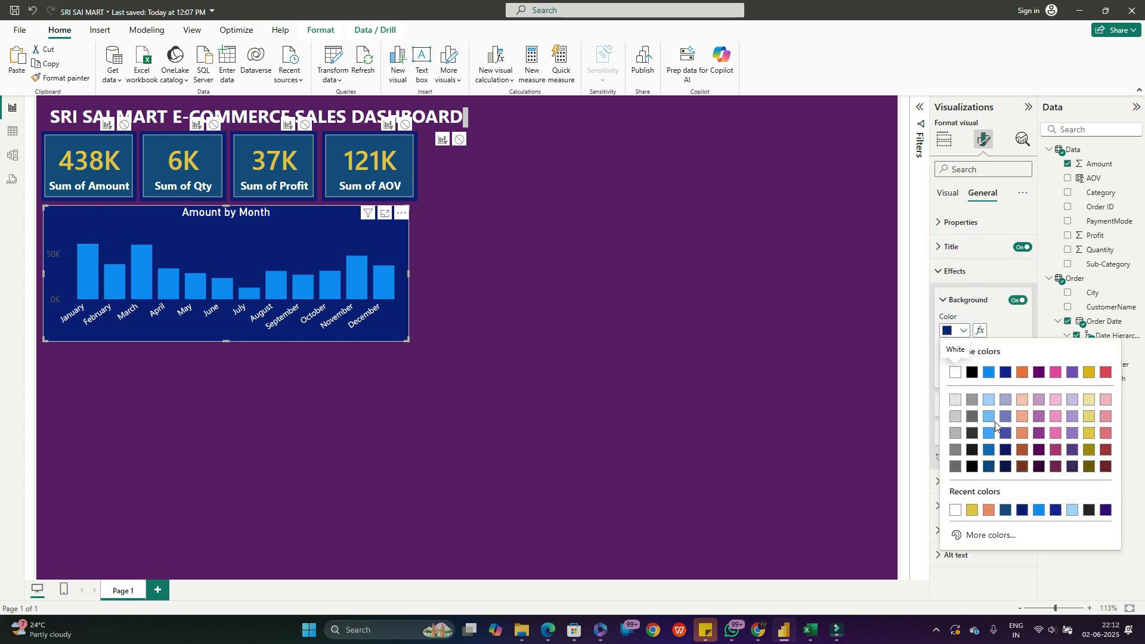
{"action": "left_click", "coordinate": [990, 433]}
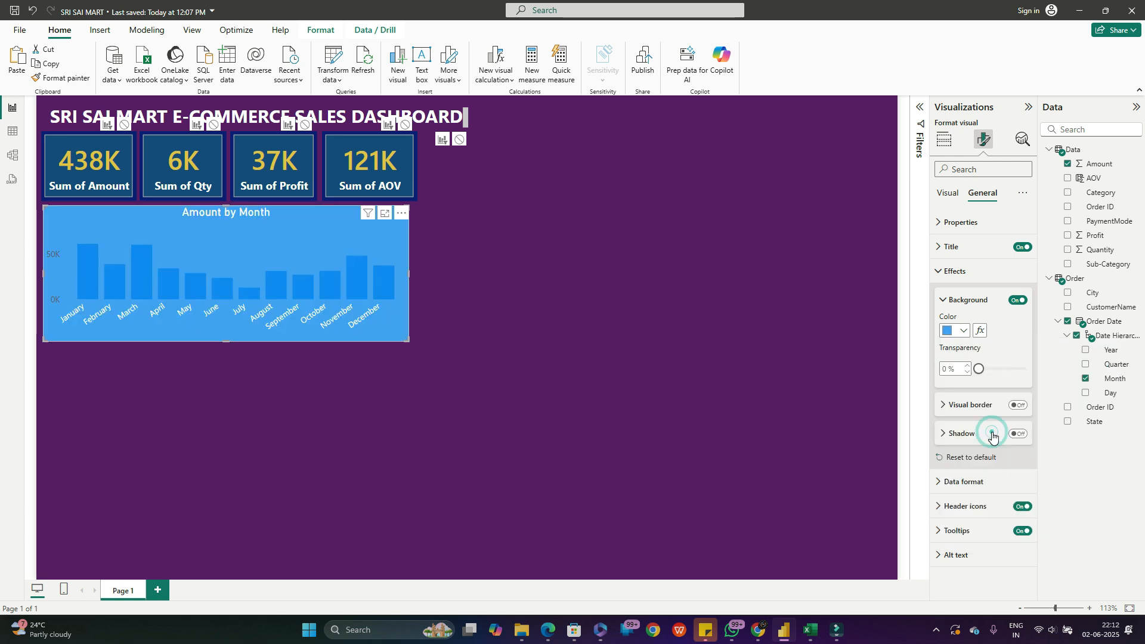
{"action": "left_click", "coordinate": [961, 332]}
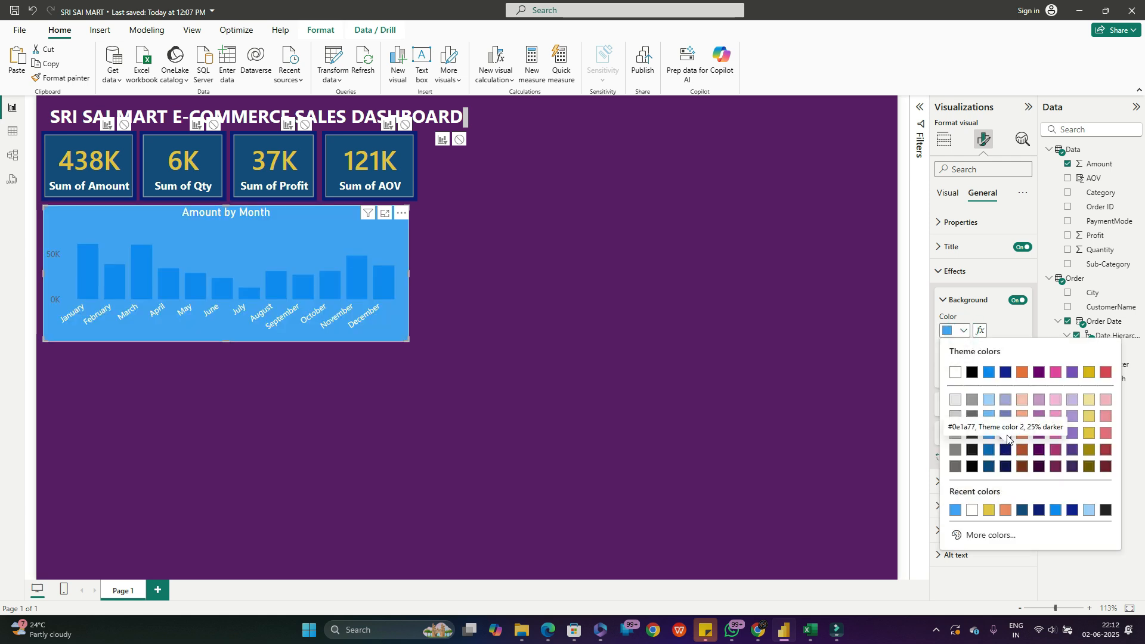
{"action": "left_click", "coordinate": [1006, 433]}
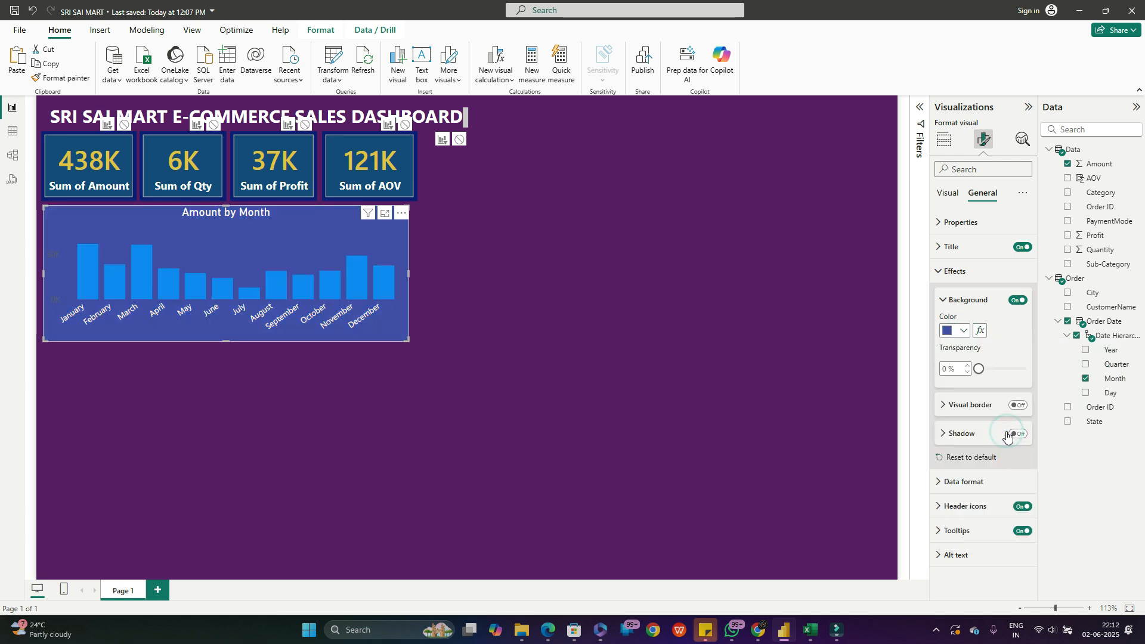
{"action": "left_click", "coordinate": [964, 331]}
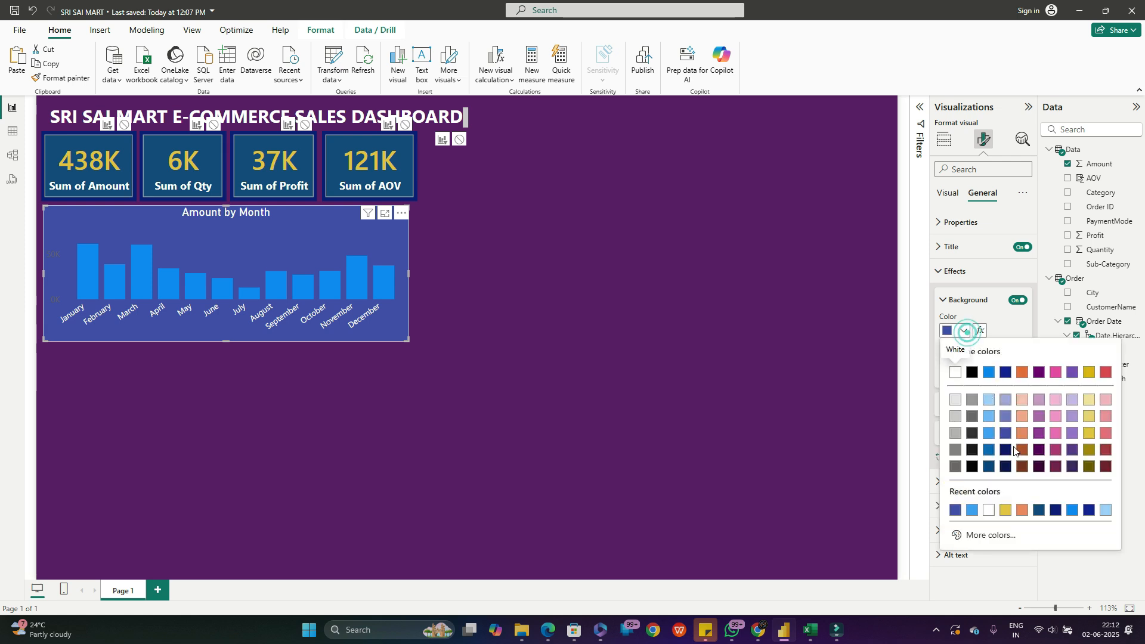
{"action": "left_click", "coordinate": [1007, 465]}
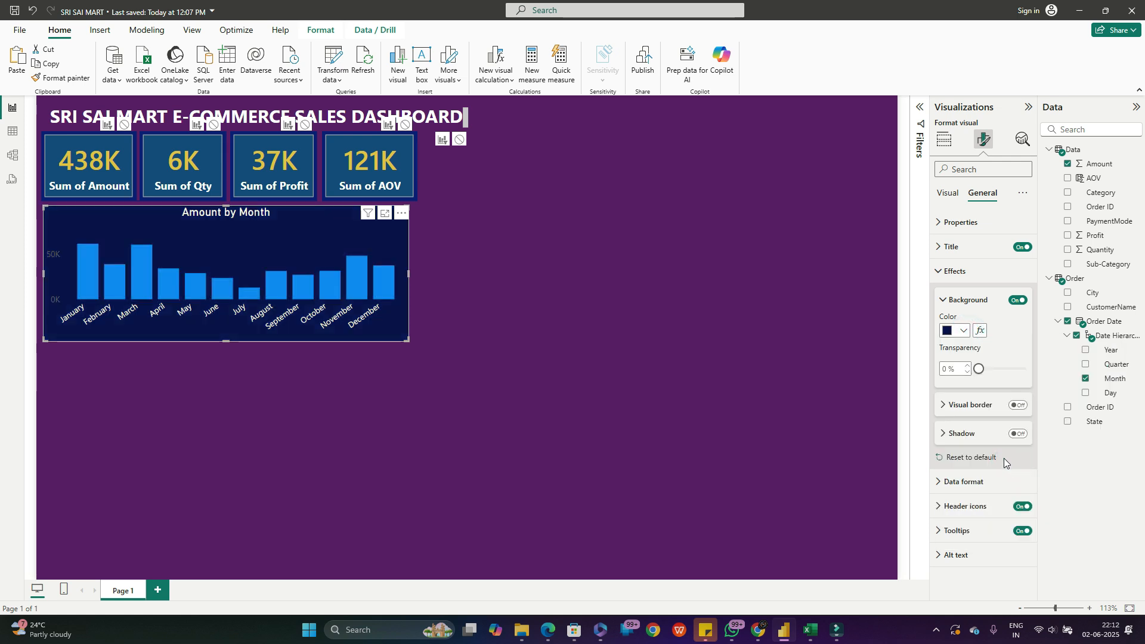
{"action": "left_click_drag", "start_coordinate": [980, 373], "coordinate": [988, 373]}
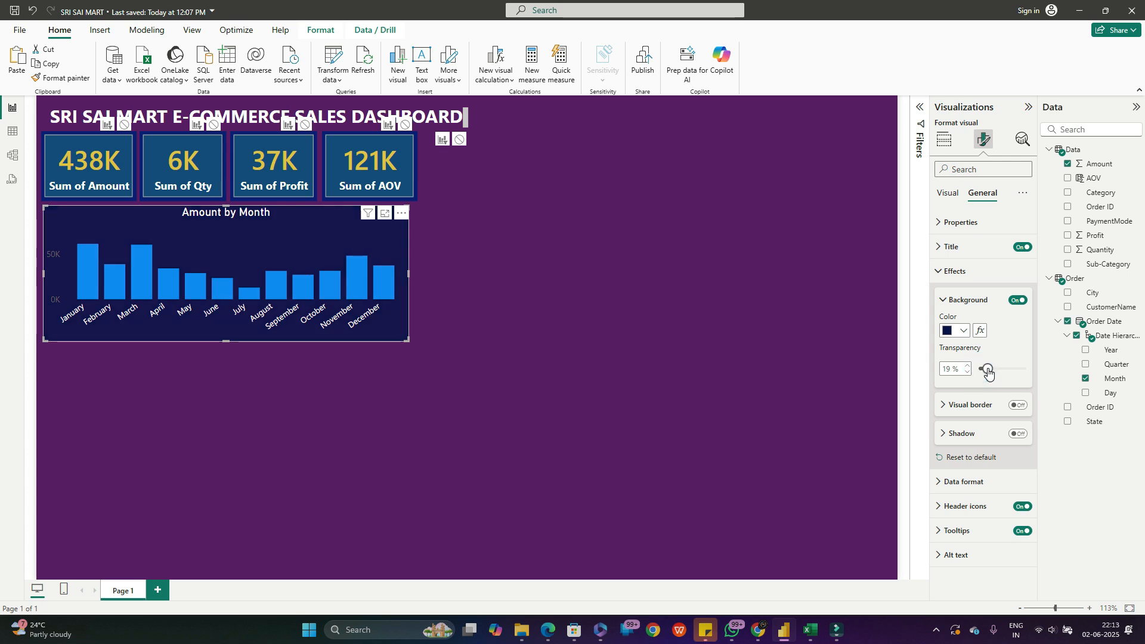
{"action": "left_click", "coordinate": [964, 331]}
{"action": "left_click", "coordinate": [980, 332]}
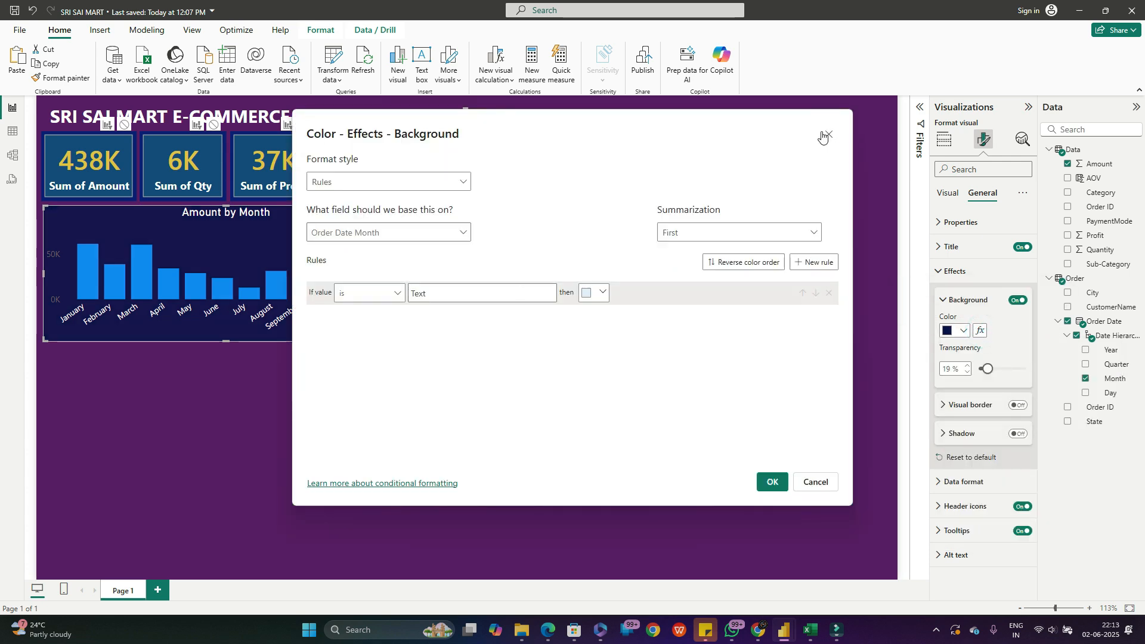
{"action": "left_click", "coordinate": [826, 135]}
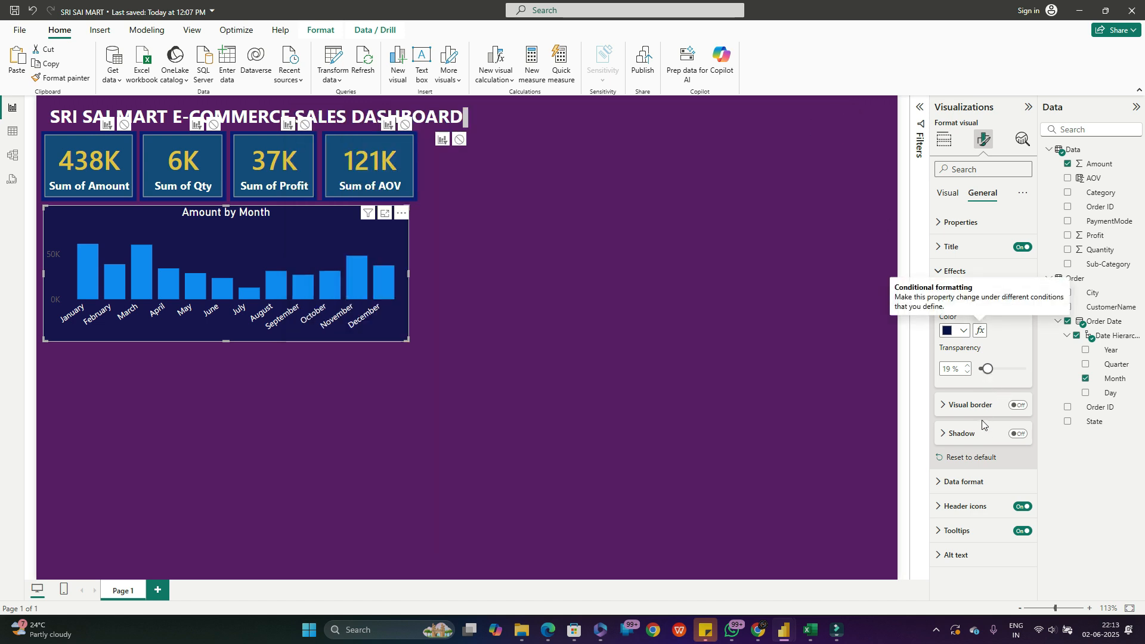
- Try several custom blue shades for the Amount by Month chart background and settle on the medium navy #293793
{"action": "left_click", "coordinate": [962, 331]}
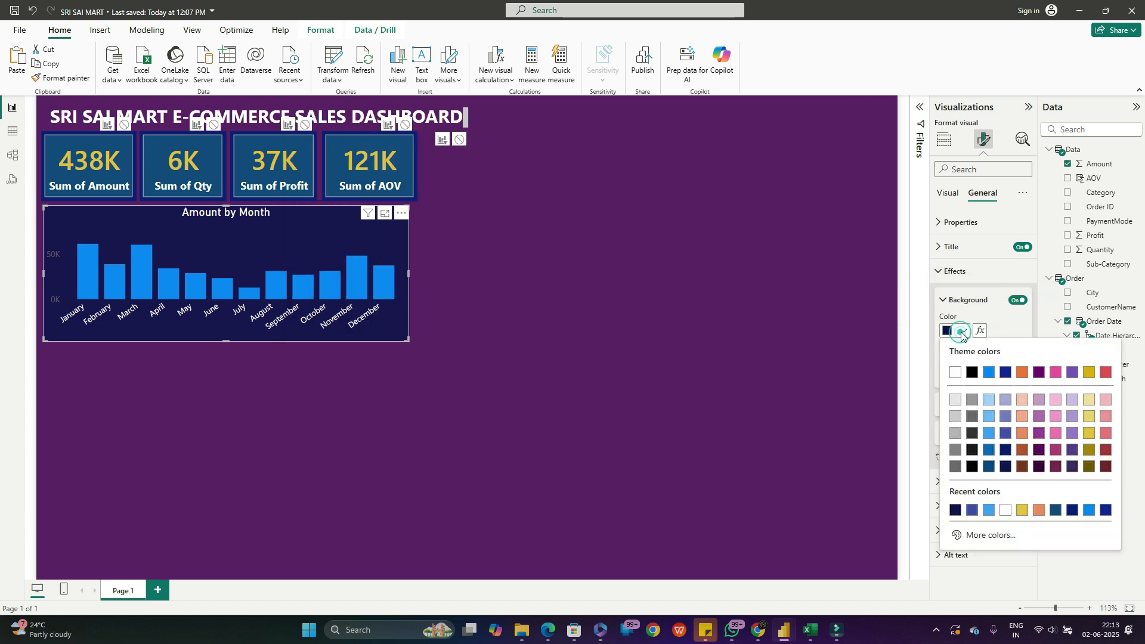
{"action": "left_click", "coordinate": [1002, 536]}
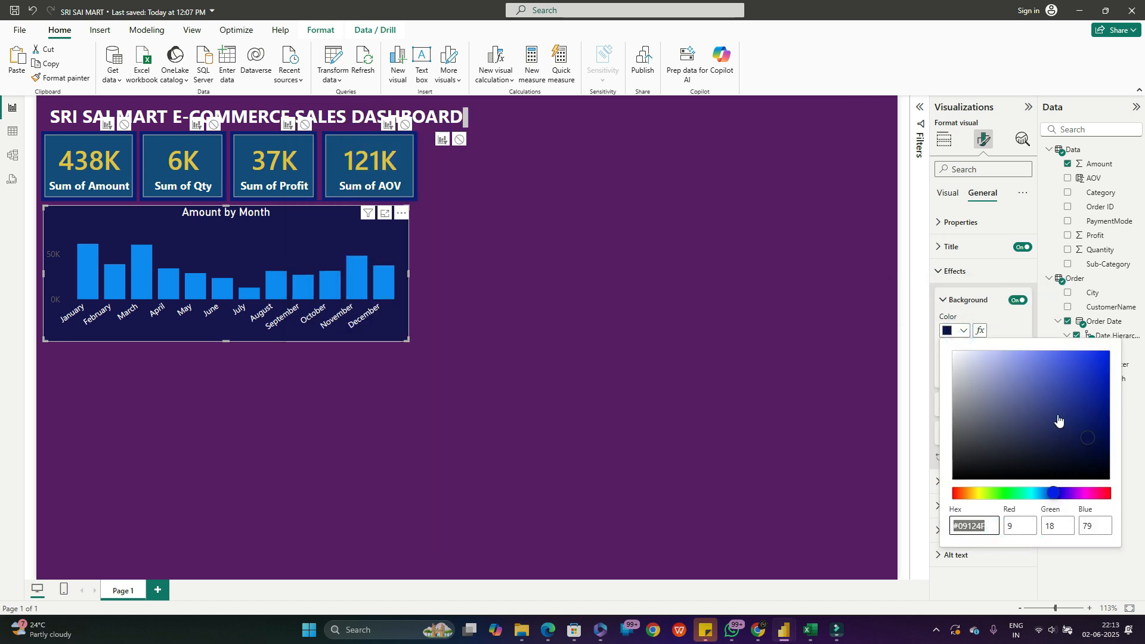
{"action": "left_click", "coordinate": [1059, 372]}
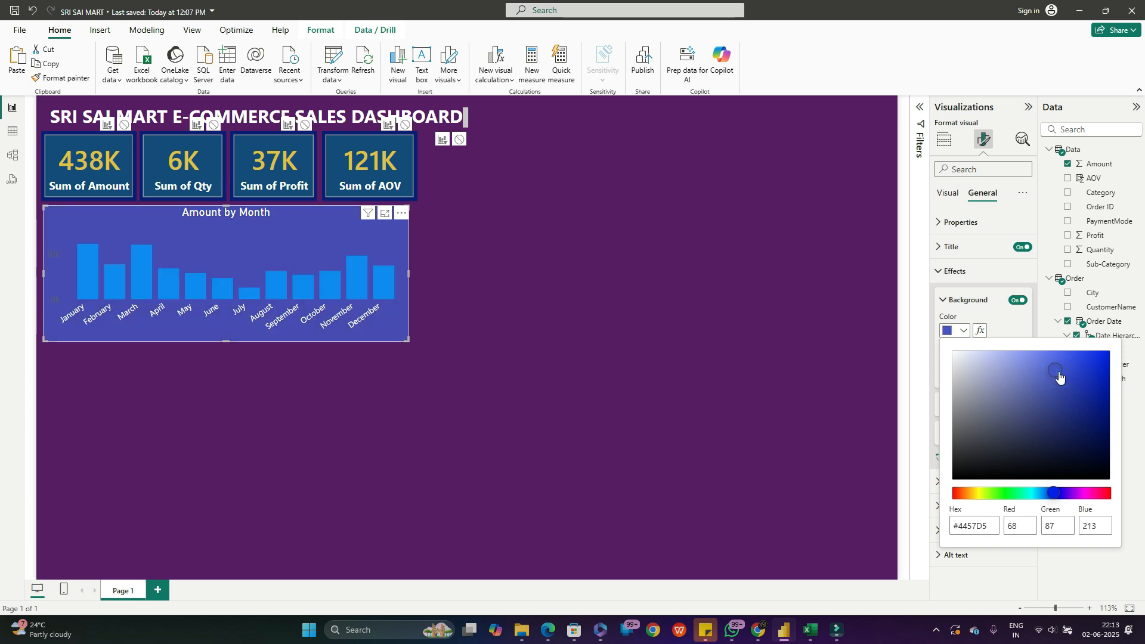
{"action": "left_click", "coordinate": [1091, 366]}
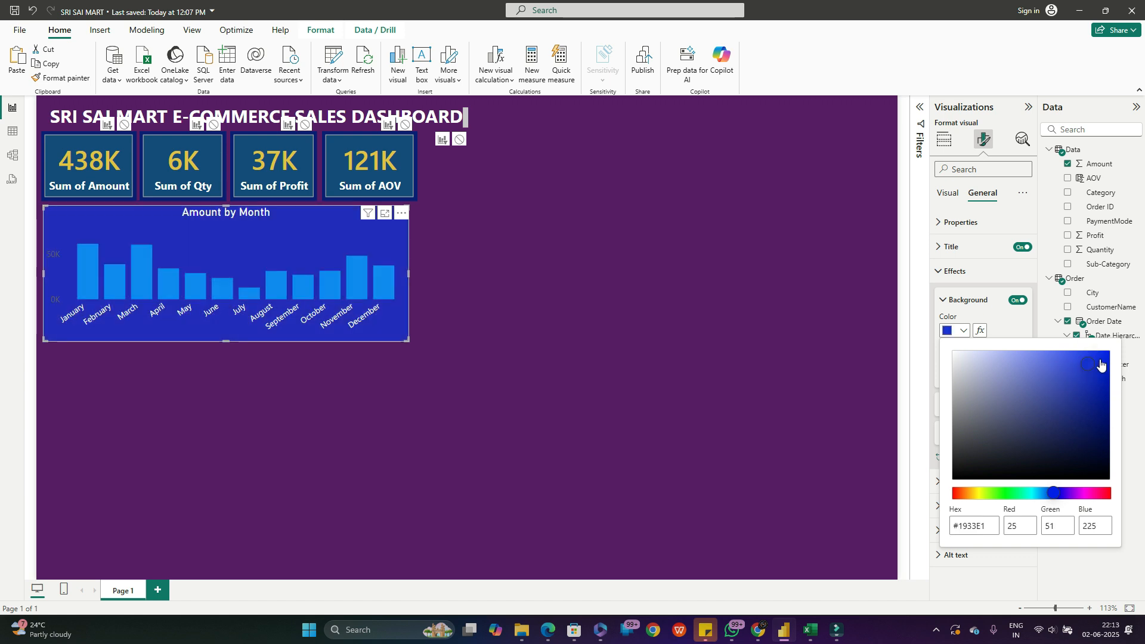
{"action": "left_click", "coordinate": [1097, 388]}
{"action": "left_click", "coordinate": [1093, 423]}
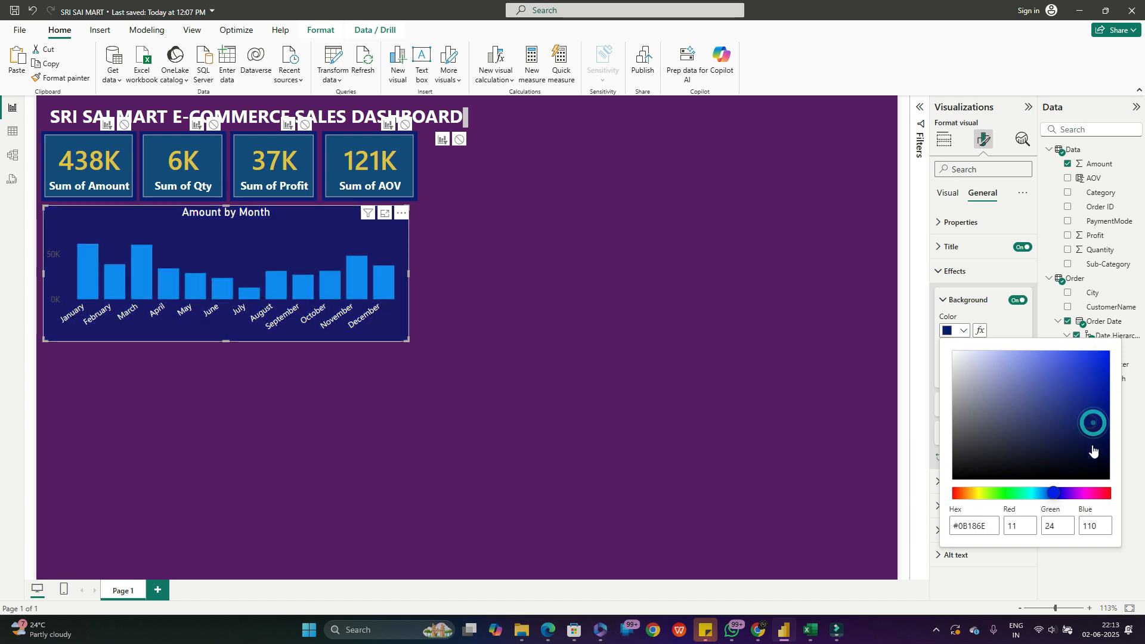
{"action": "left_click", "coordinate": [1097, 378]}
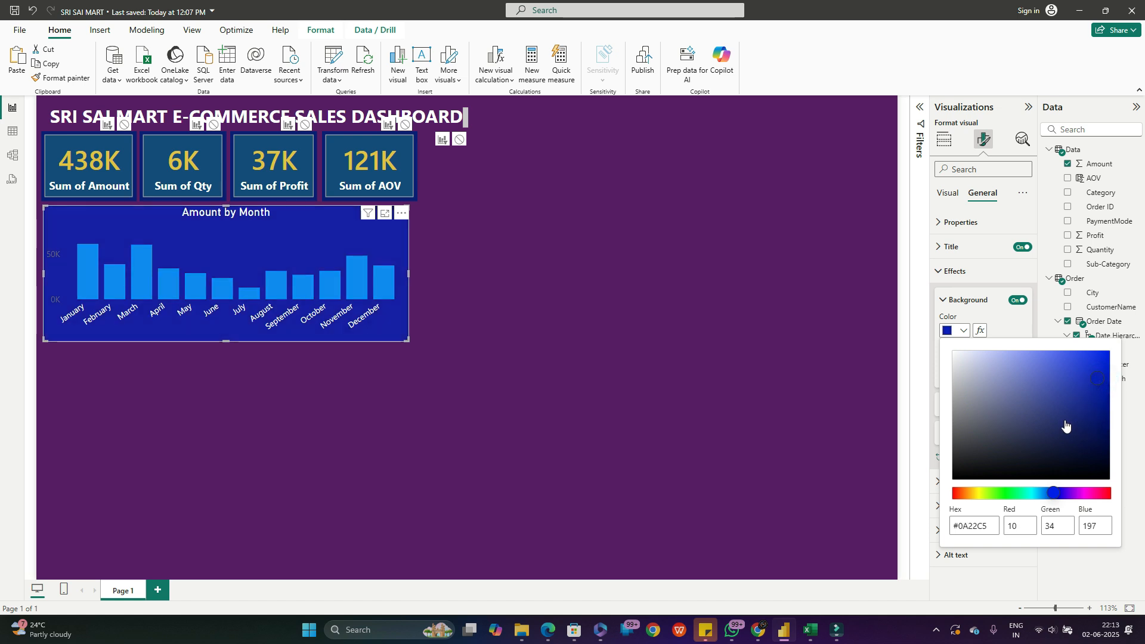
{"action": "left_click", "coordinate": [1076, 405]}
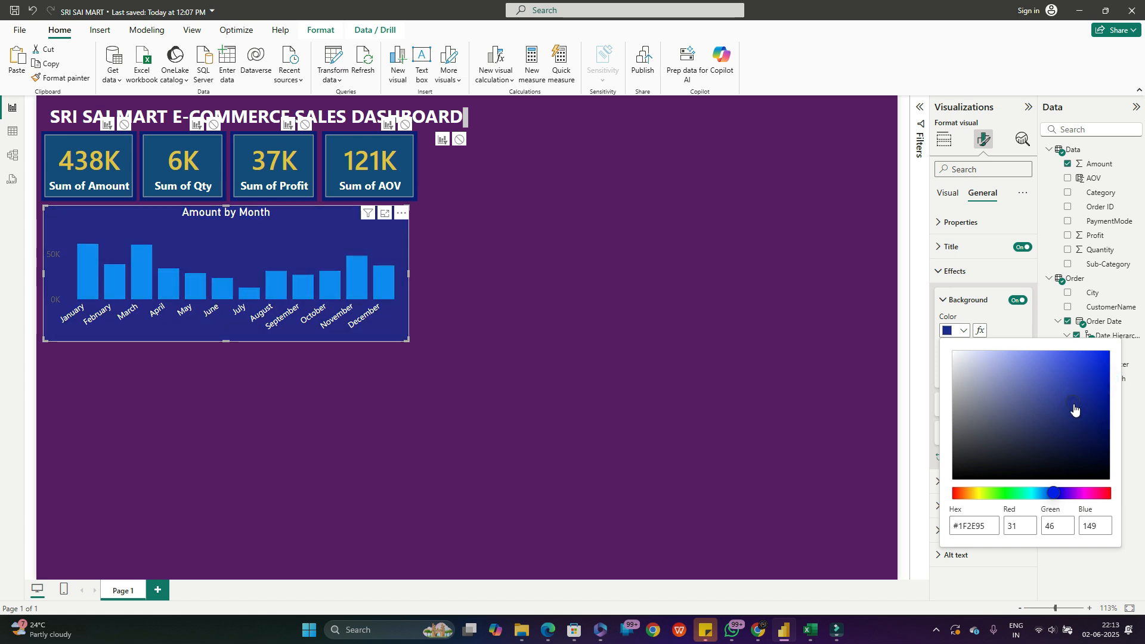
{"action": "left_click", "coordinate": [1056, 371]}
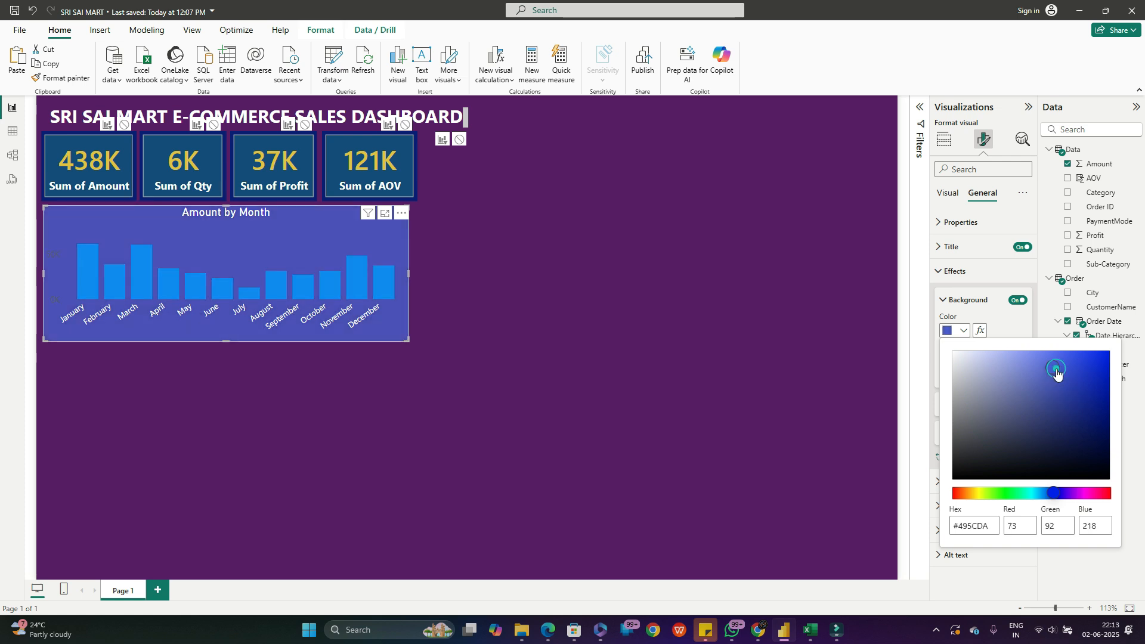
{"action": "left_click", "coordinate": [1057, 412]}
{"action": "left_click", "coordinate": [1064, 436]}
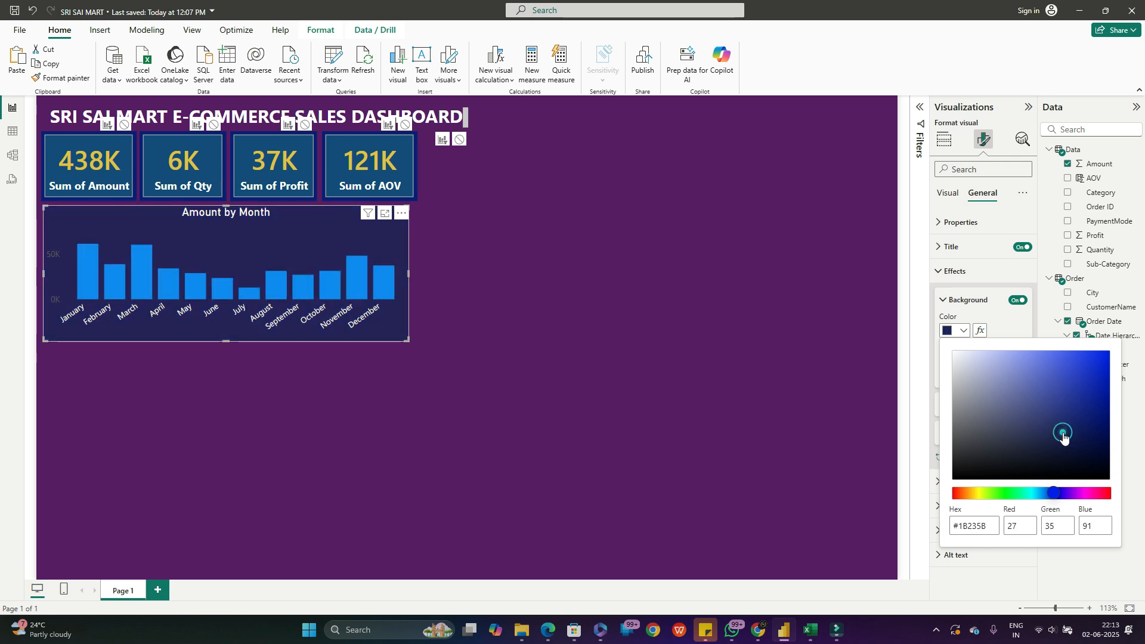
{"action": "left_click", "coordinate": [1065, 411]}
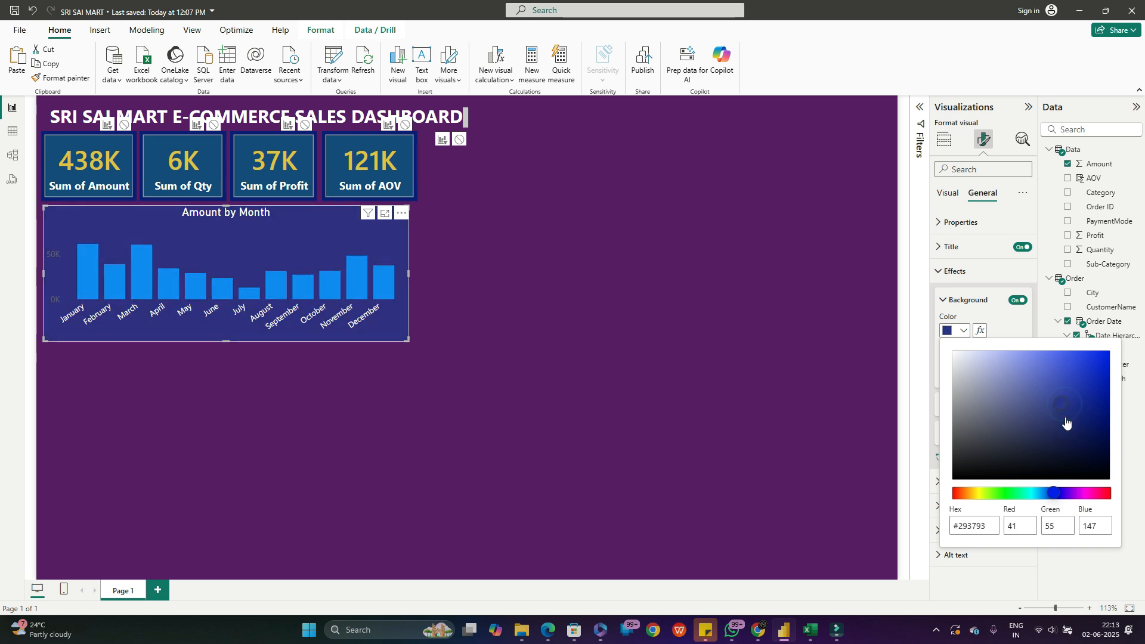
{"action": "left_click", "coordinate": [583, 387]}
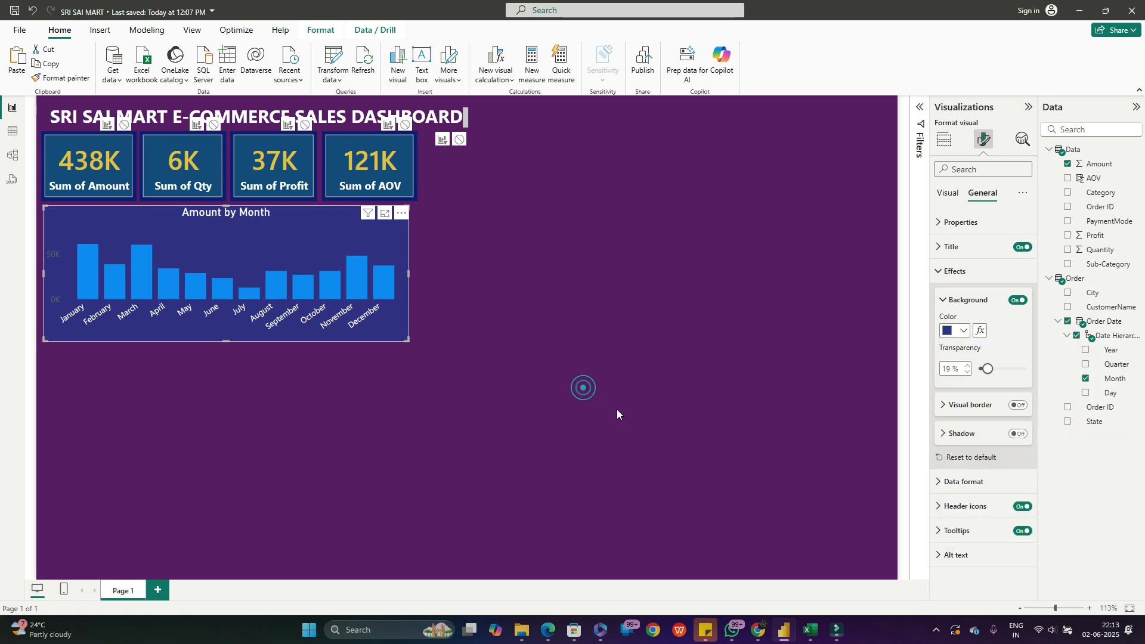
{"action": "left_click", "coordinate": [284, 241]}
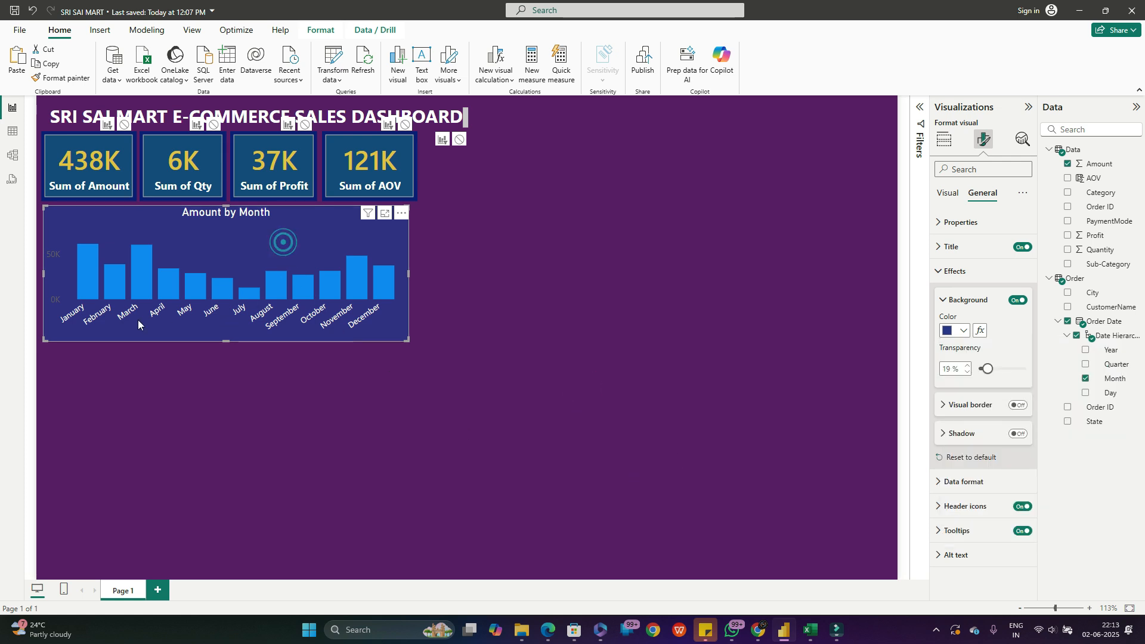
{"action": "left_click", "coordinate": [213, 242]}
{"action": "left_click", "coordinate": [306, 259]}
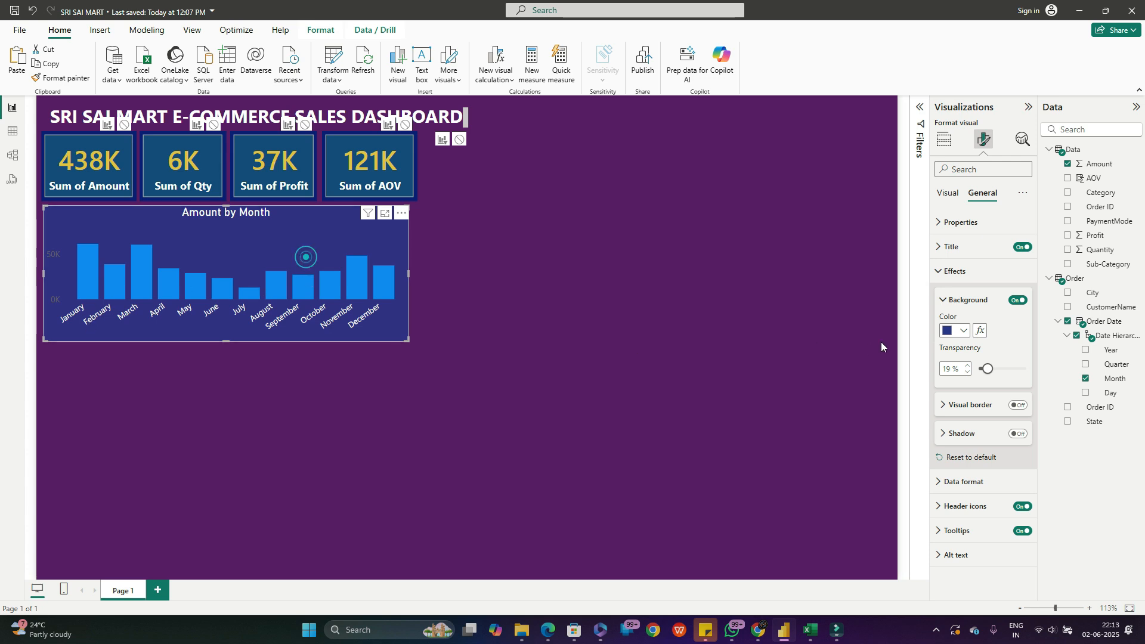
{"action": "left_click", "coordinate": [948, 194]}
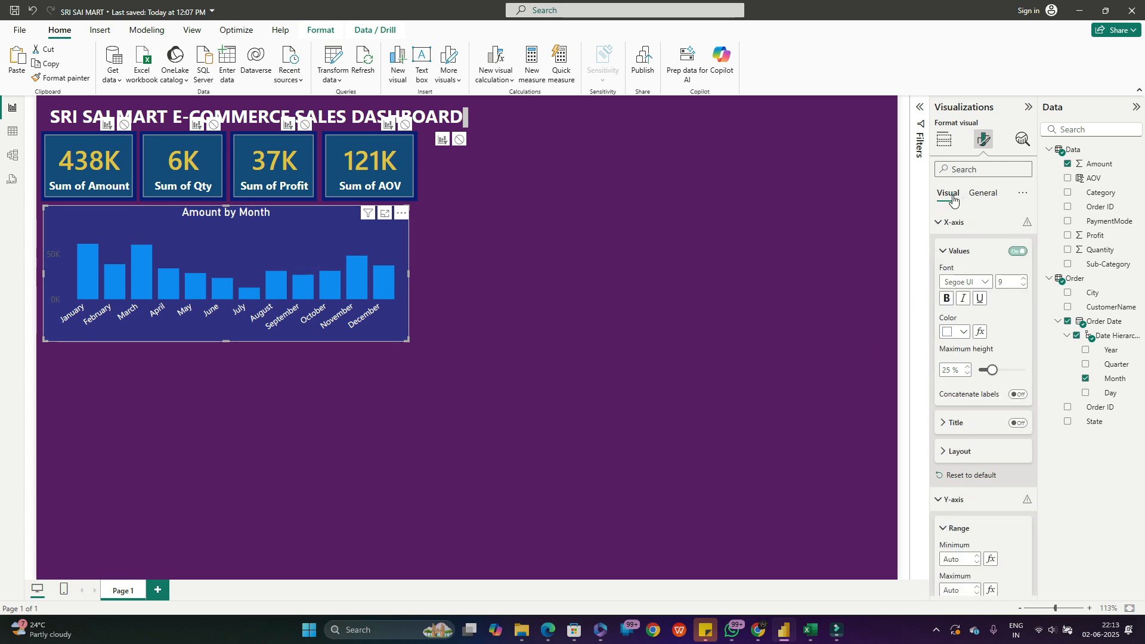
{"action": "left_click", "coordinate": [941, 222]}
{"action": "left_click", "coordinate": [939, 249]}
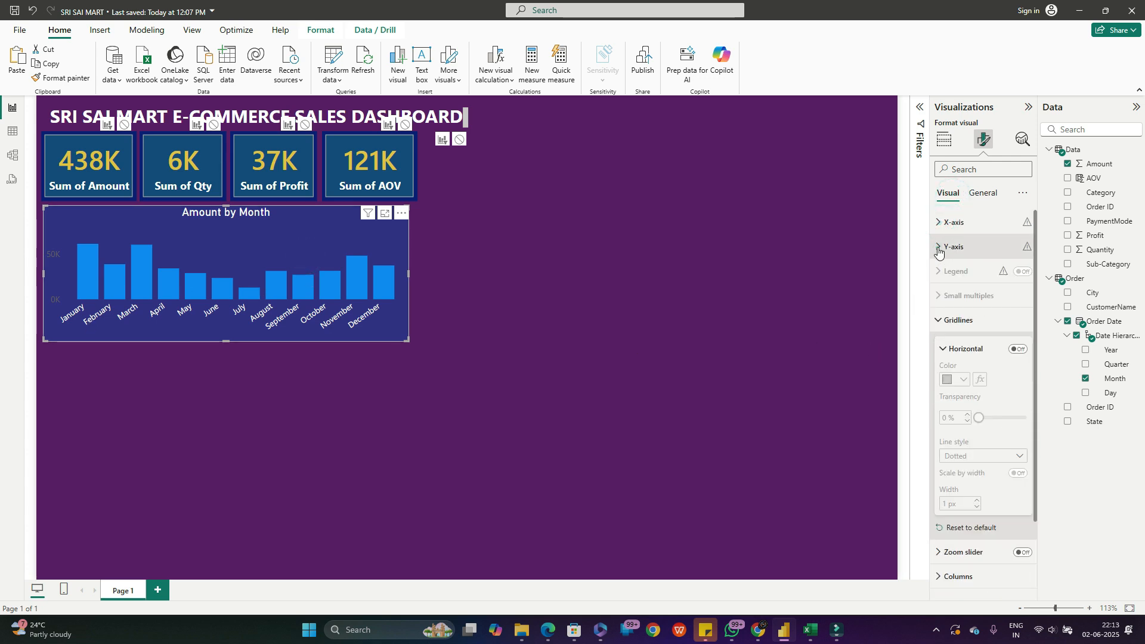
{"action": "left_click", "coordinate": [940, 322]}
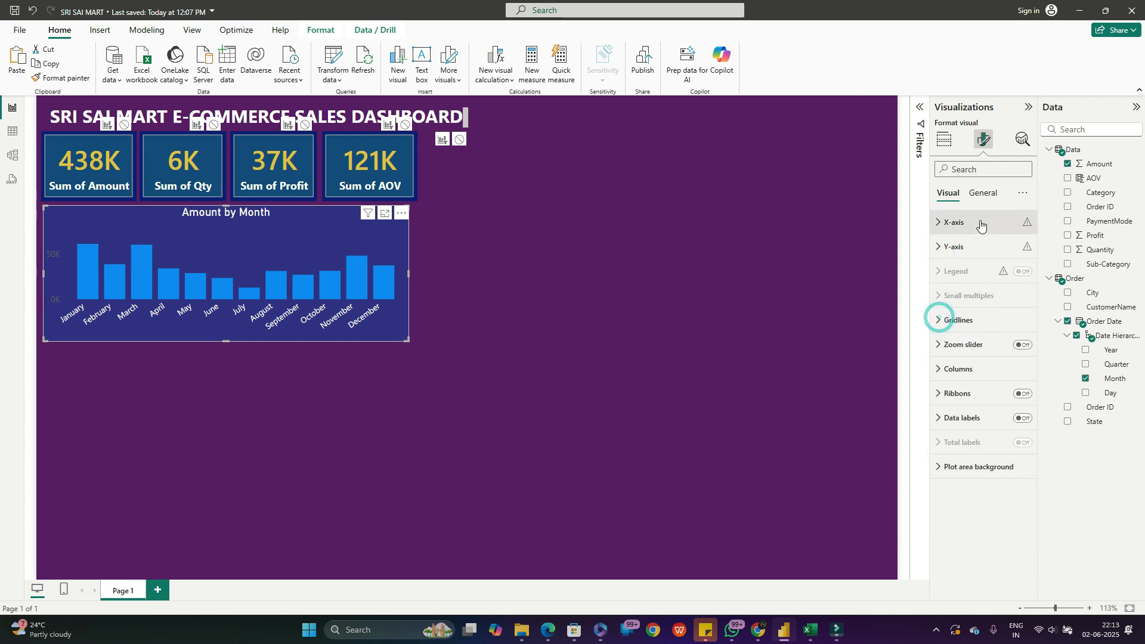
{"action": "left_click", "coordinate": [982, 193]}
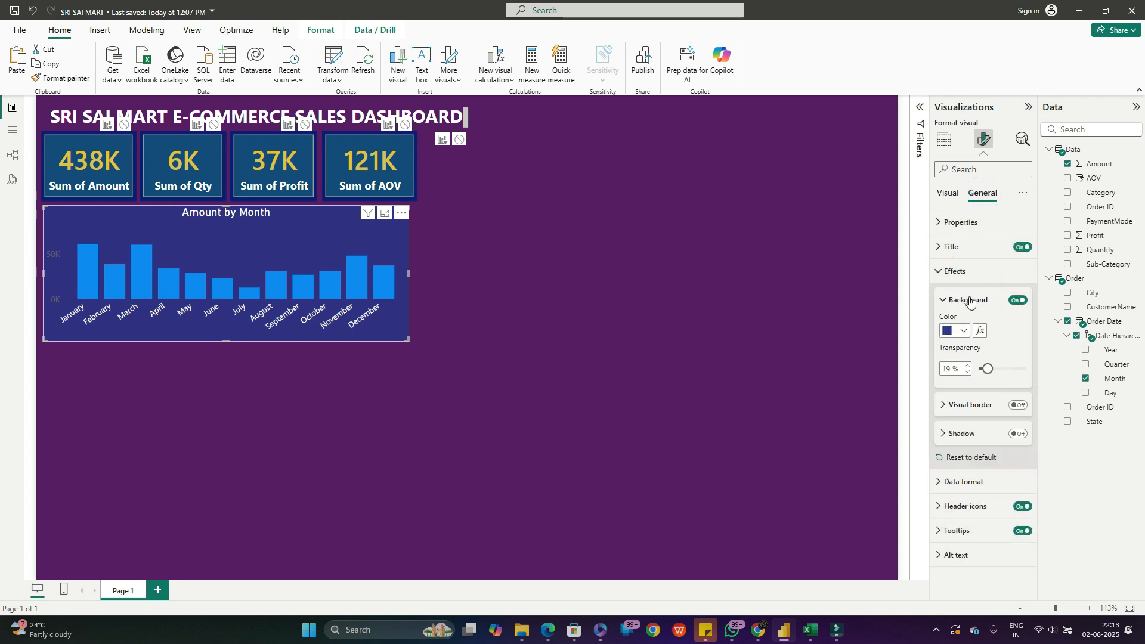
{"action": "left_click", "coordinate": [940, 272]}
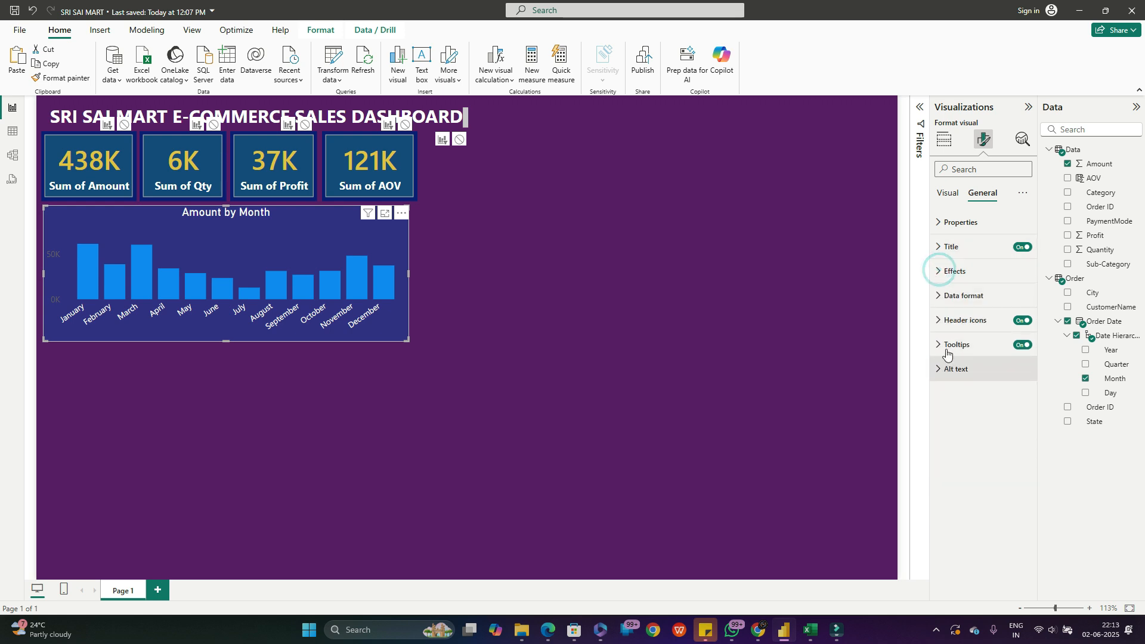
{"action": "left_click", "coordinate": [942, 297]}
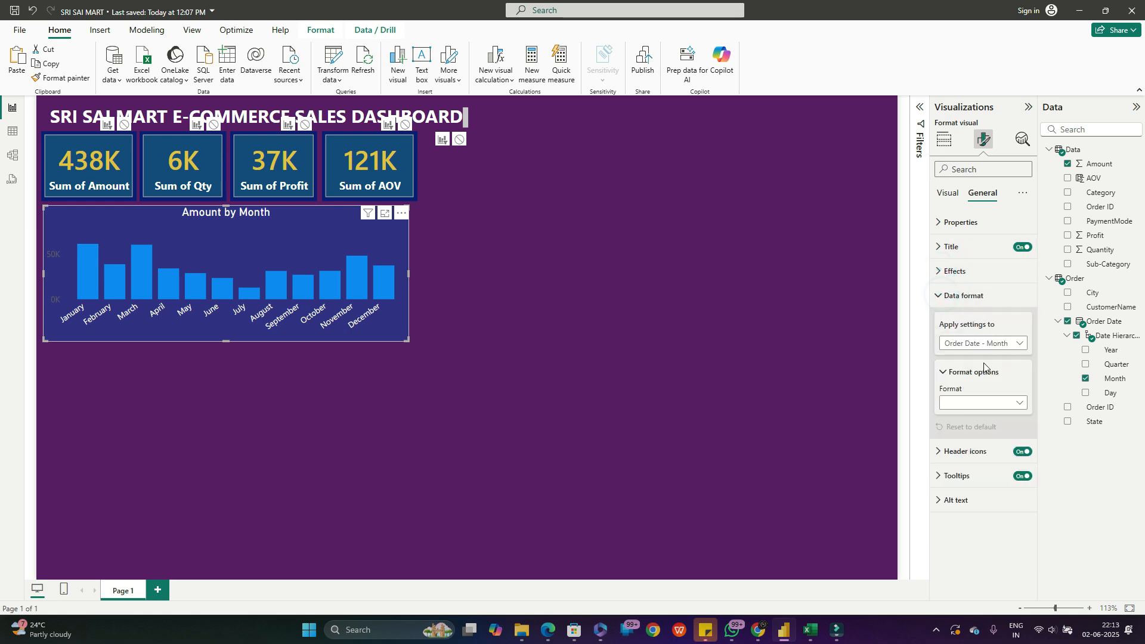
{"action": "left_click", "coordinate": [981, 403]}
{"action": "left_click", "coordinate": [980, 402]}
{"action": "left_click", "coordinate": [940, 451]}
{"action": "left_click", "coordinate": [938, 452]}
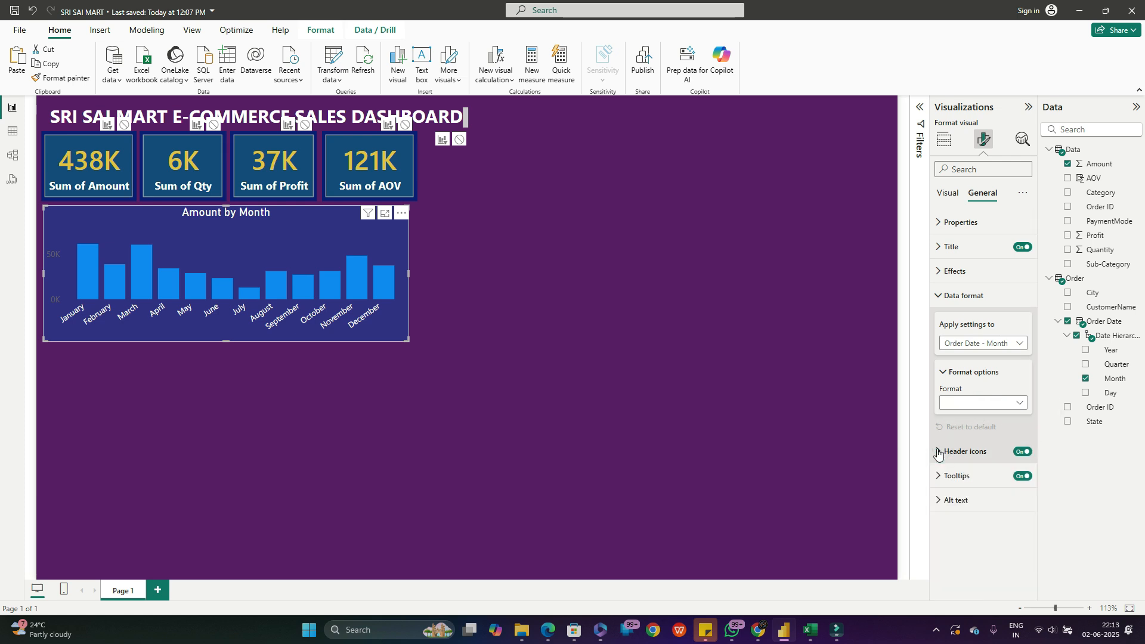
- Turn on data labels for the Amount by Month columns
{"action": "left_click", "coordinate": [945, 194]}
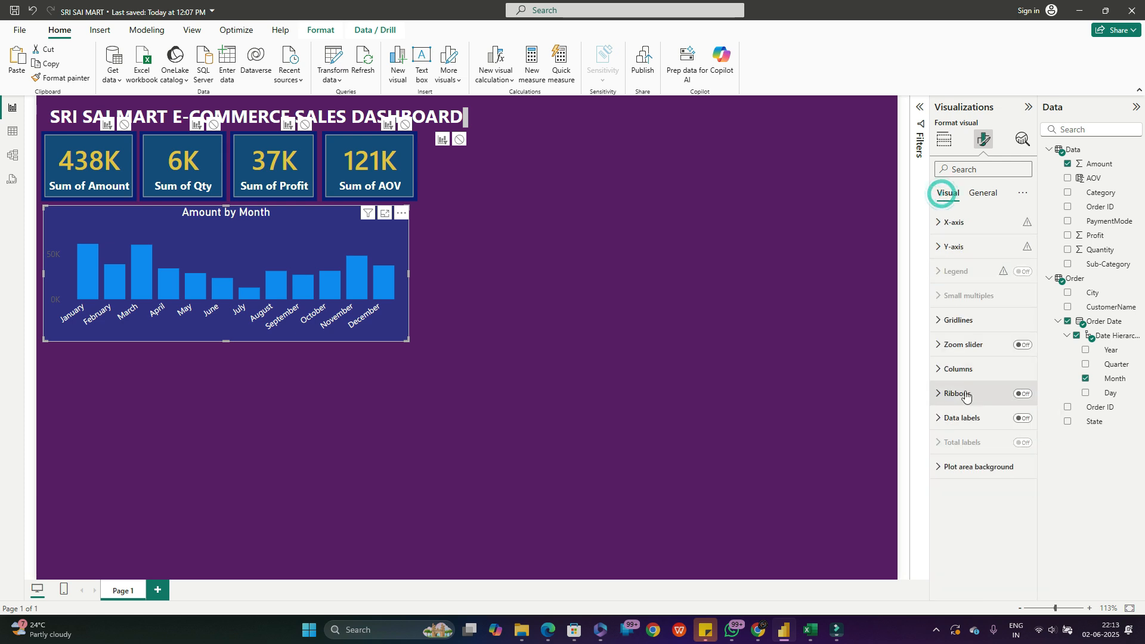
{"action": "left_click", "coordinate": [943, 417]}
{"action": "left_click", "coordinate": [1022, 418]}
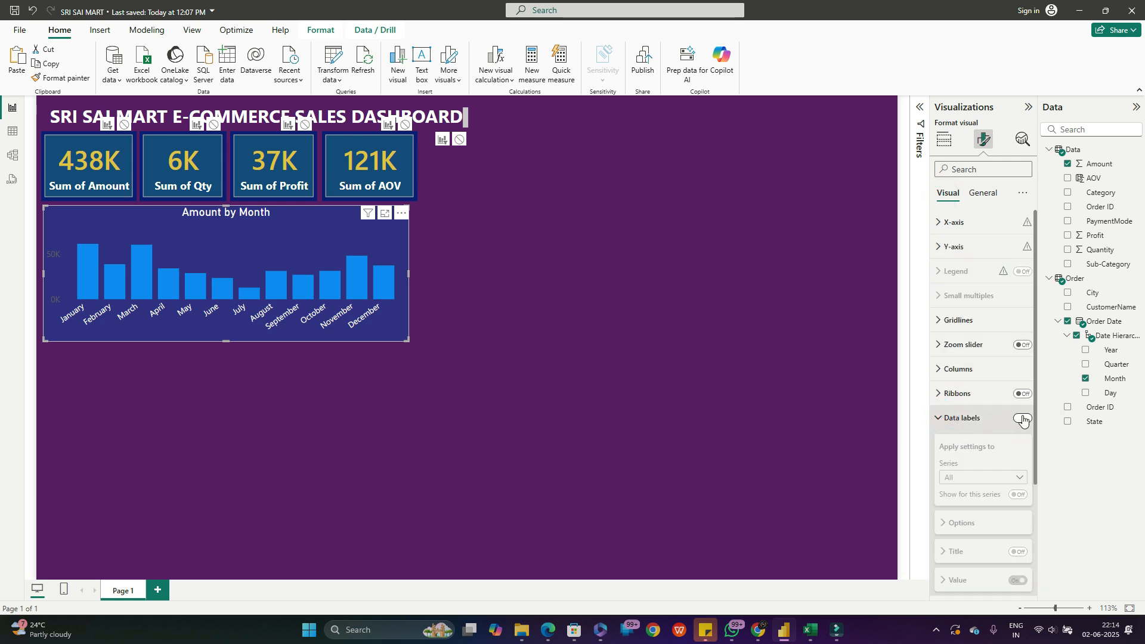
- Try the Outside end position for the data labels, then settle on Inside center
{"action": "scroll", "coordinate": [984, 468], "scroll_direction": "down", "scroll_amount": 5}
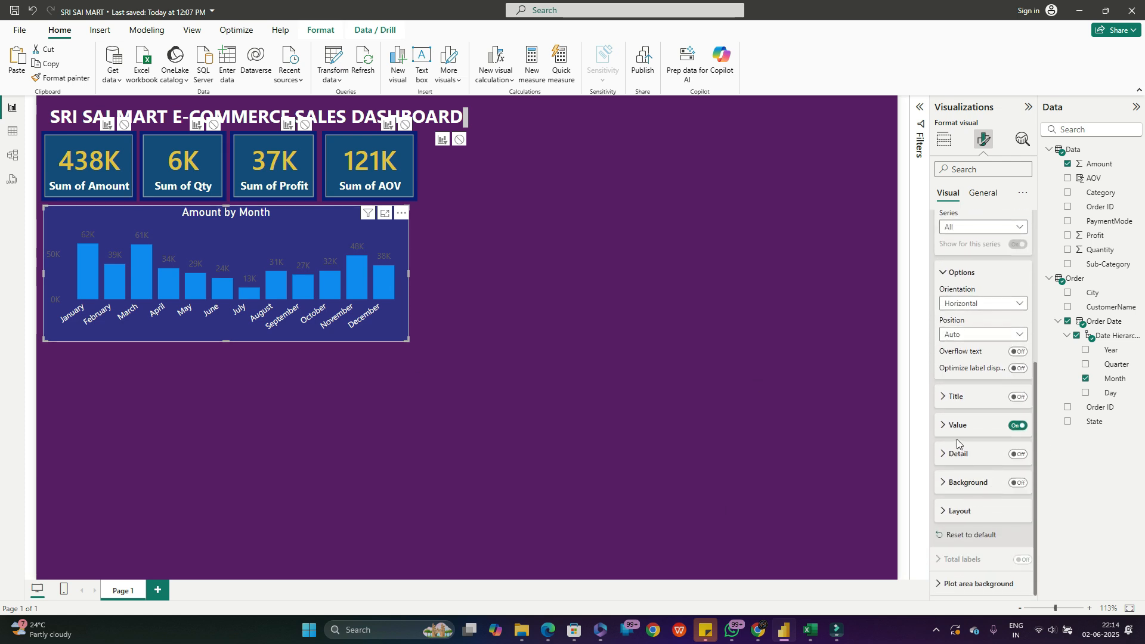
{"action": "left_click", "coordinate": [975, 334]}
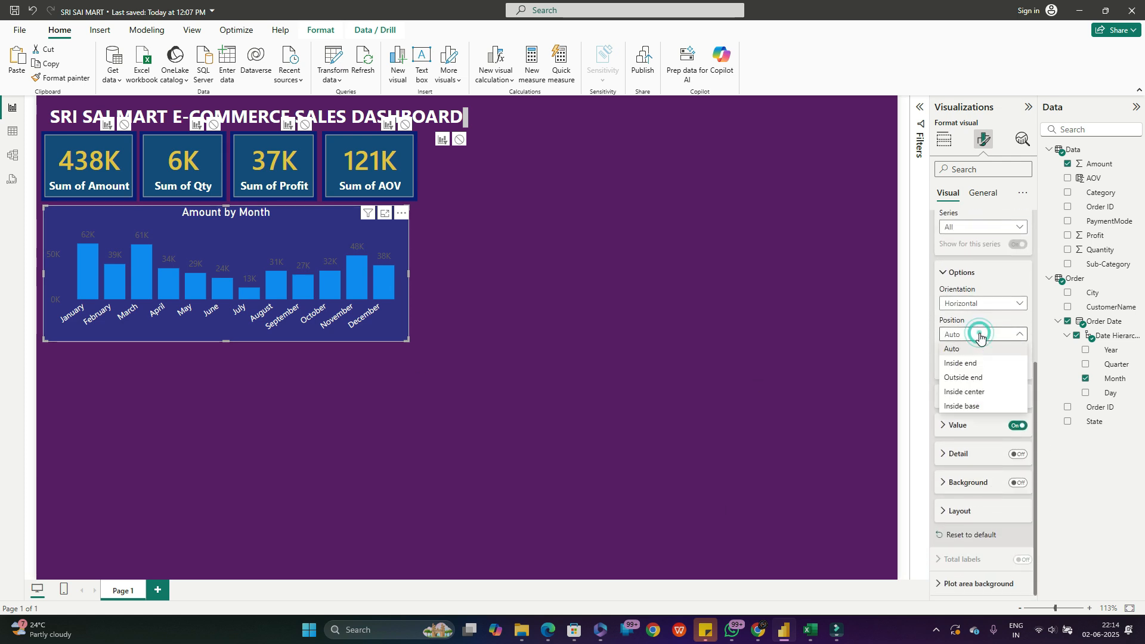
{"action": "left_click", "coordinate": [967, 378]}
{"action": "left_click", "coordinate": [968, 351]}
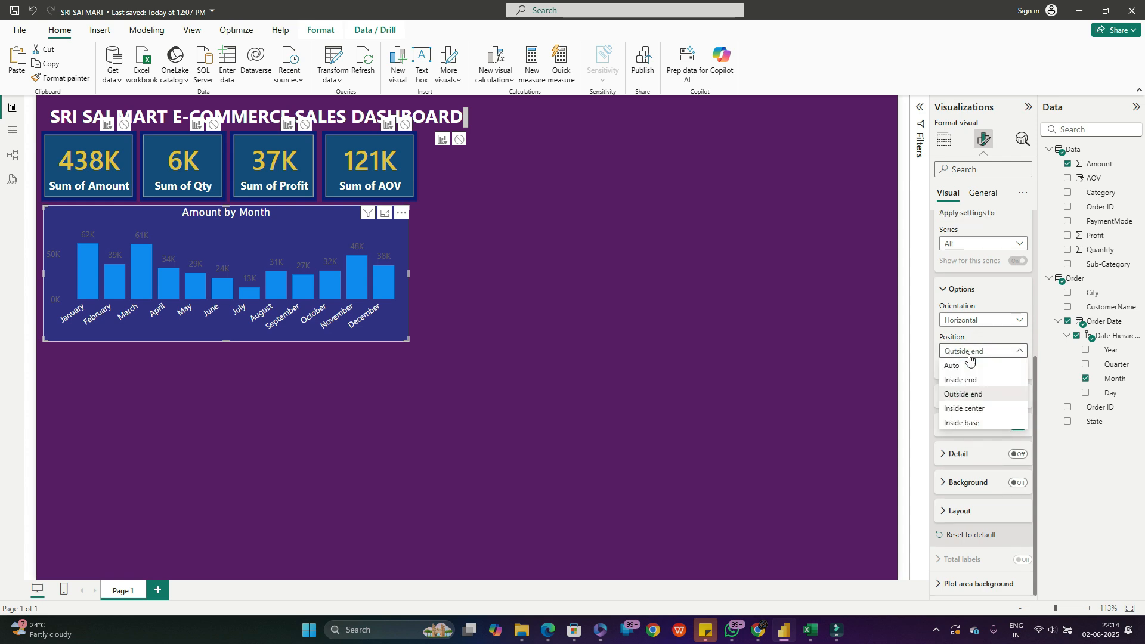
{"action": "left_click", "coordinate": [965, 409]}
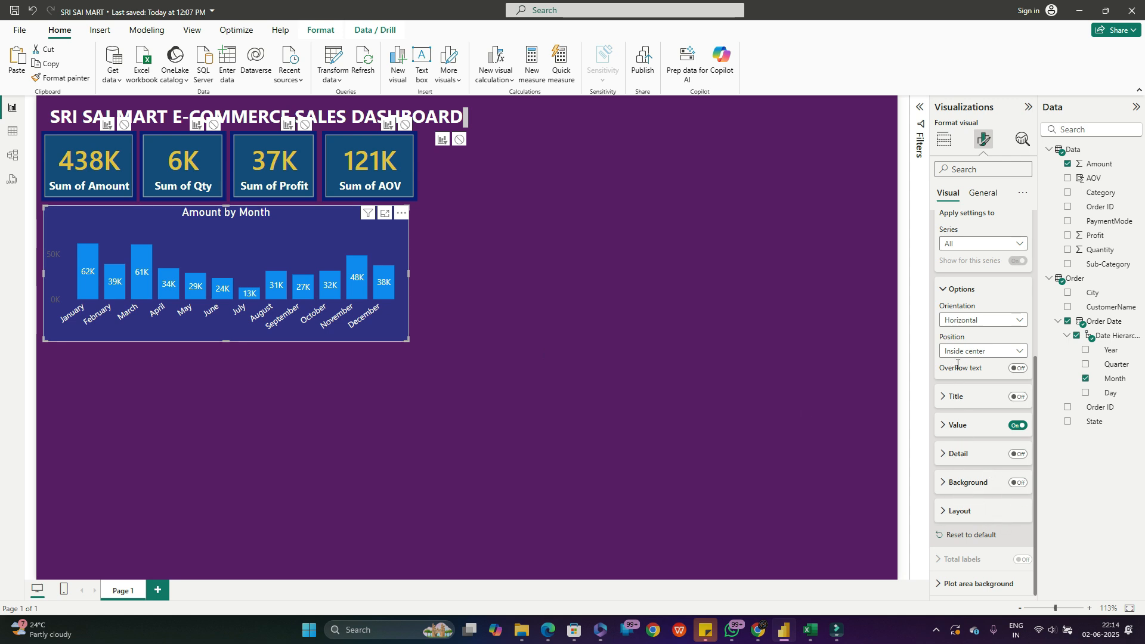
- Try vertical orientation for the data labels and set it back to Horizontal
{"action": "left_click", "coordinate": [984, 320]}
{"action": "left_click", "coordinate": [964, 334]}
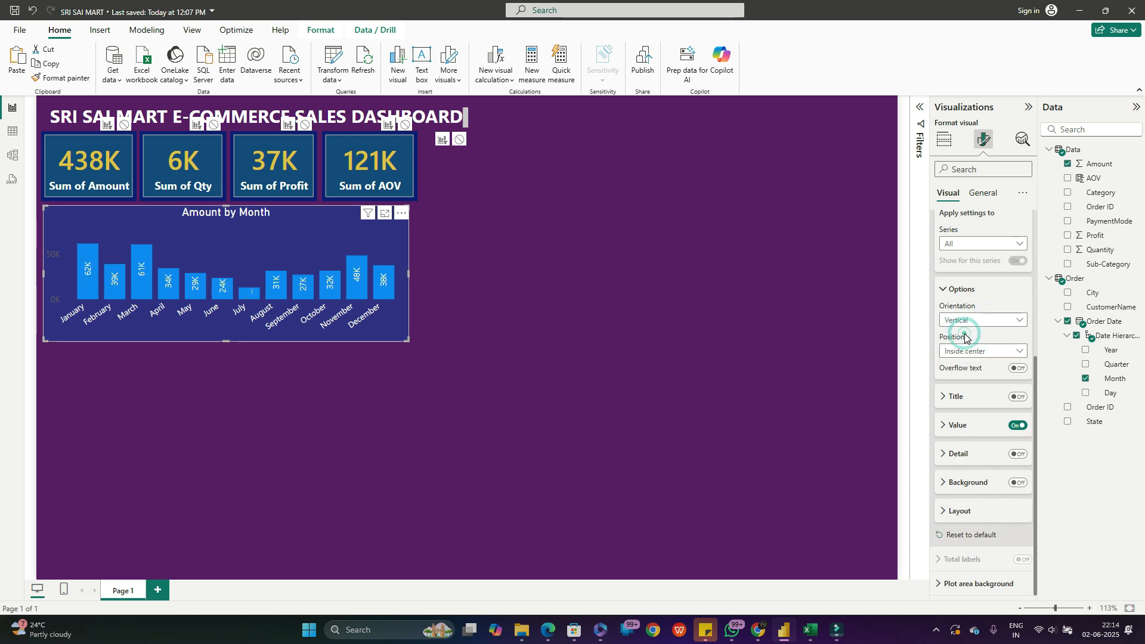
{"action": "left_click", "coordinate": [968, 326]}
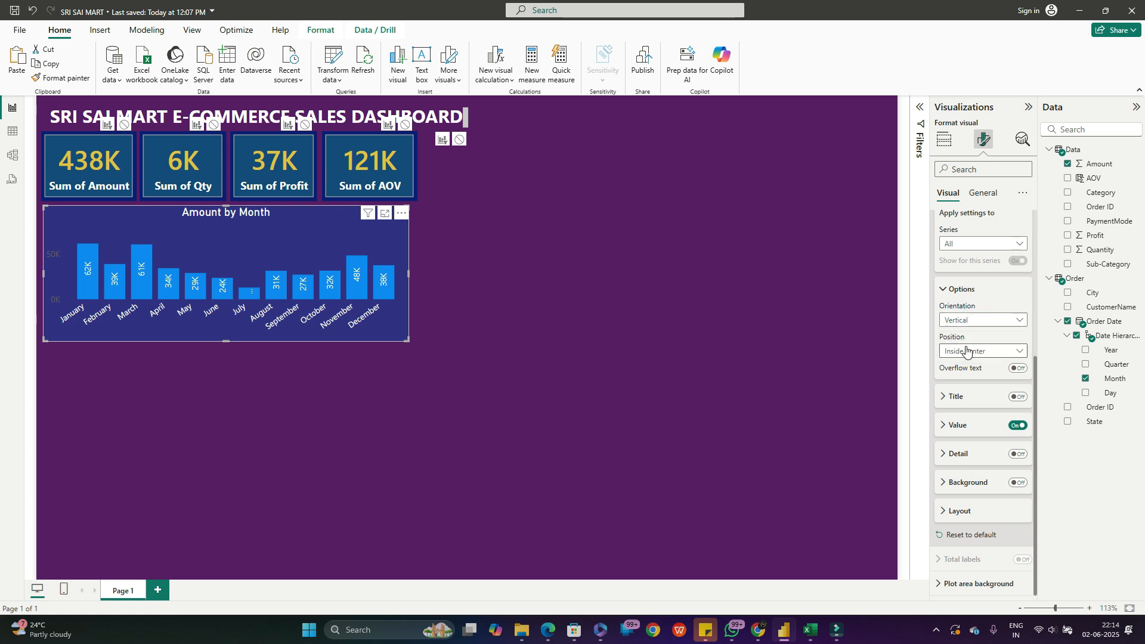
{"action": "left_click", "coordinate": [964, 346]}
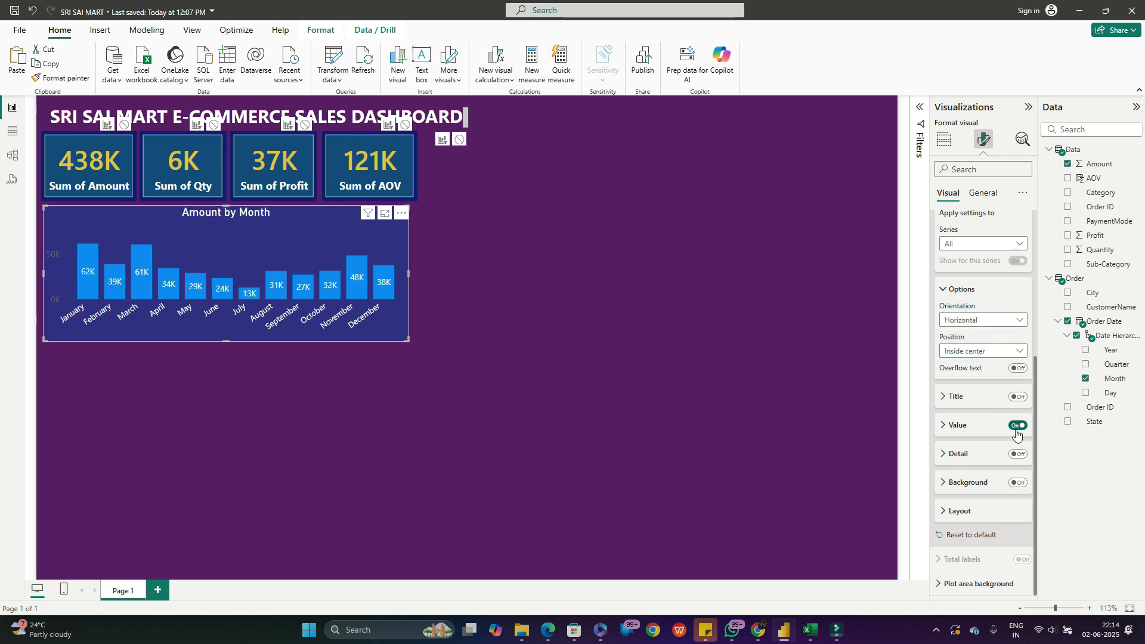
{"action": "left_click", "coordinate": [953, 480]}
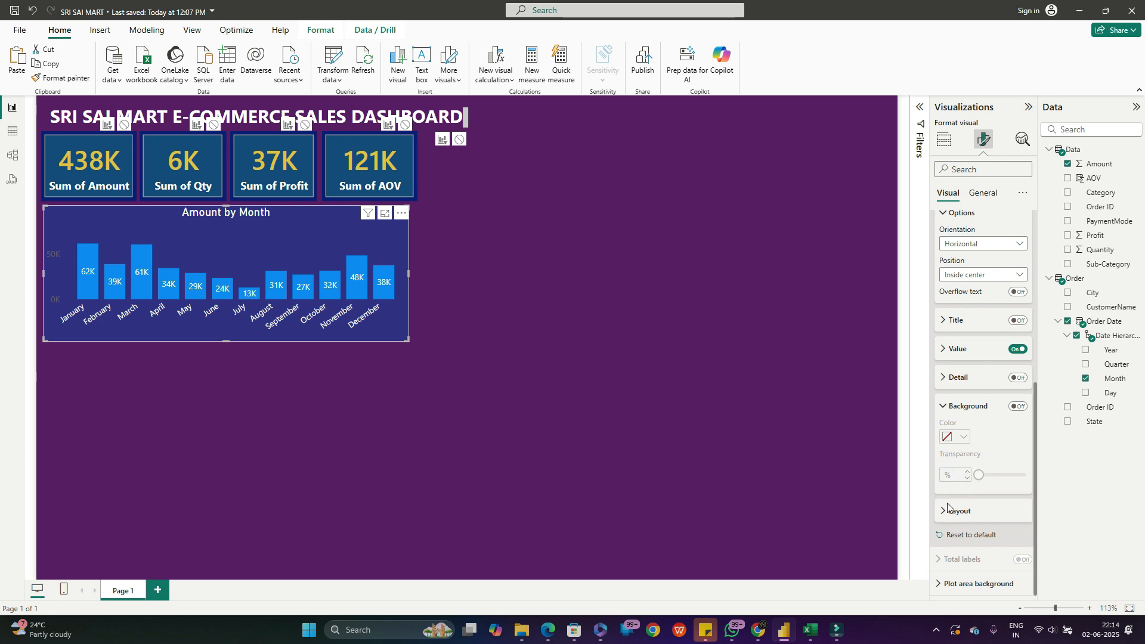
{"action": "left_click", "coordinate": [945, 512]}
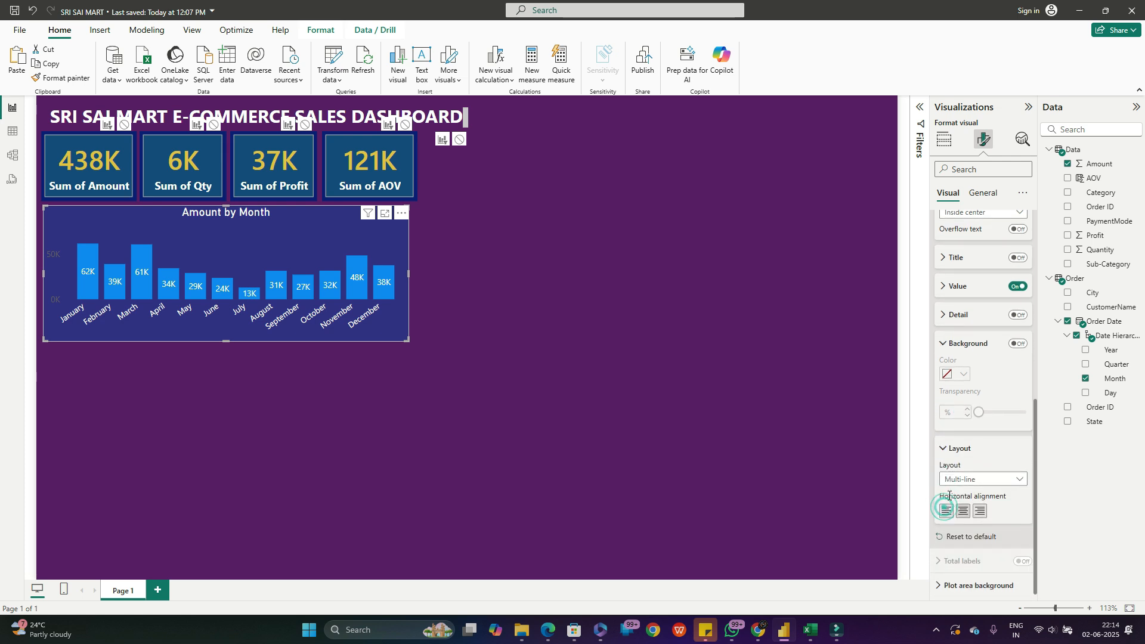
{"action": "left_click", "coordinate": [981, 478]}
{"action": "left_click", "coordinate": [969, 493]}
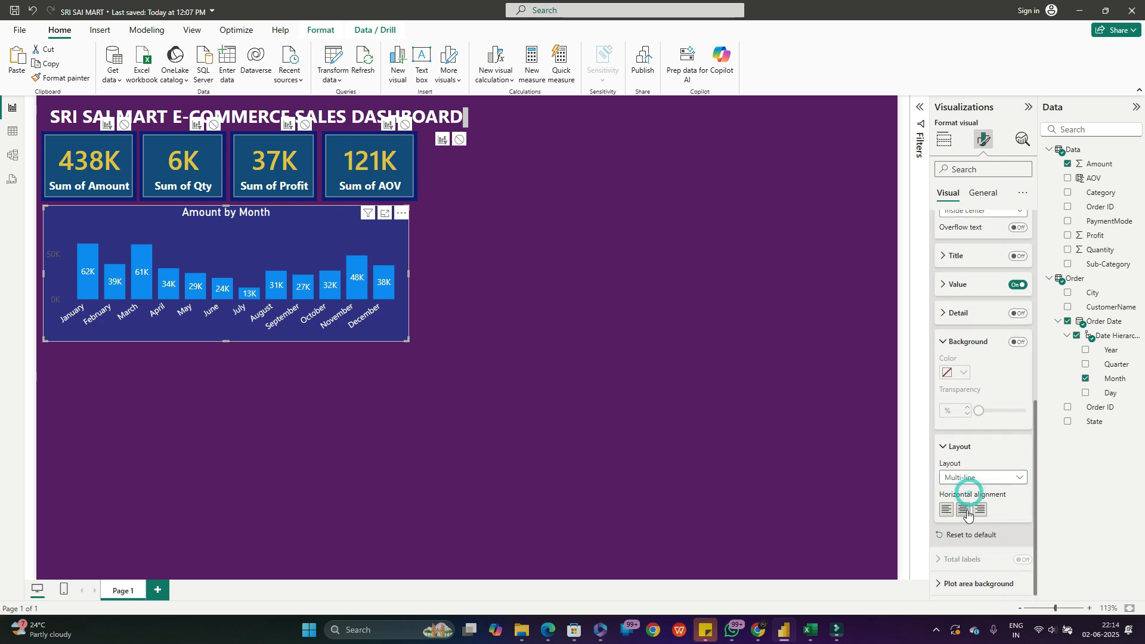
{"action": "left_click", "coordinate": [946, 343]}
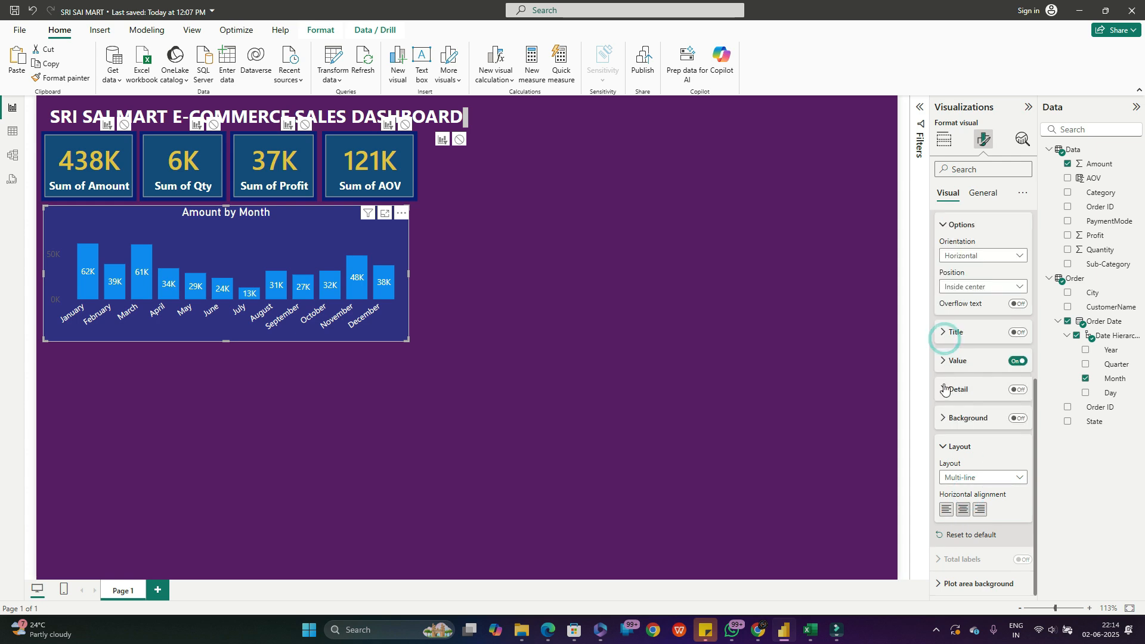
- Try turning on the data label title for the Amount by Month columns, and turn it back off
{"action": "left_click", "coordinate": [944, 338]}
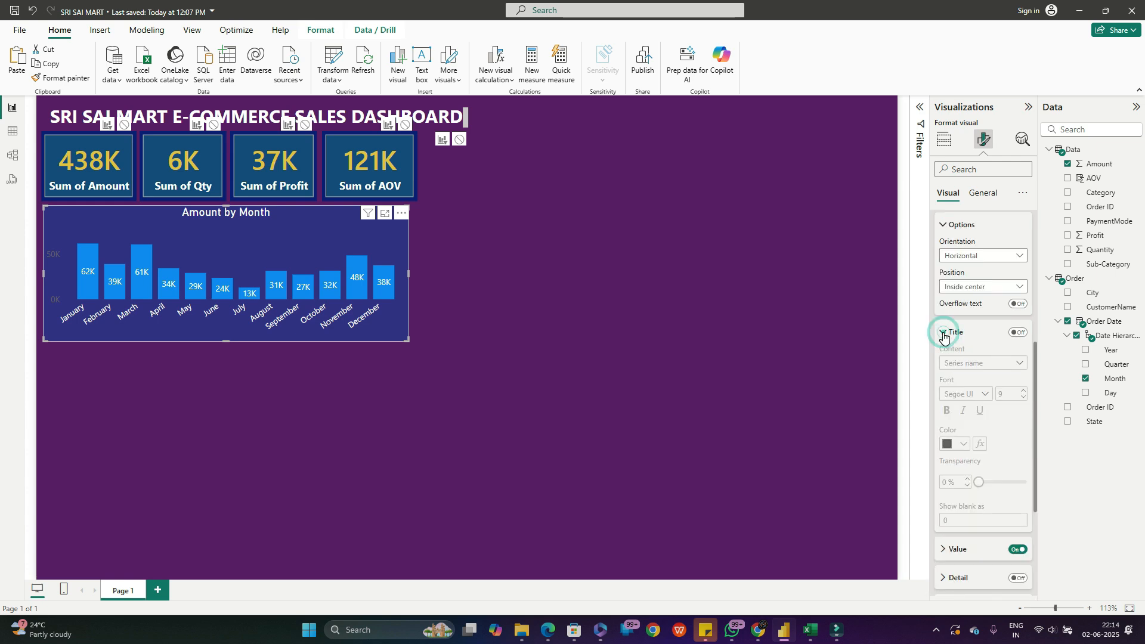
{"action": "left_click", "coordinate": [1016, 333]}
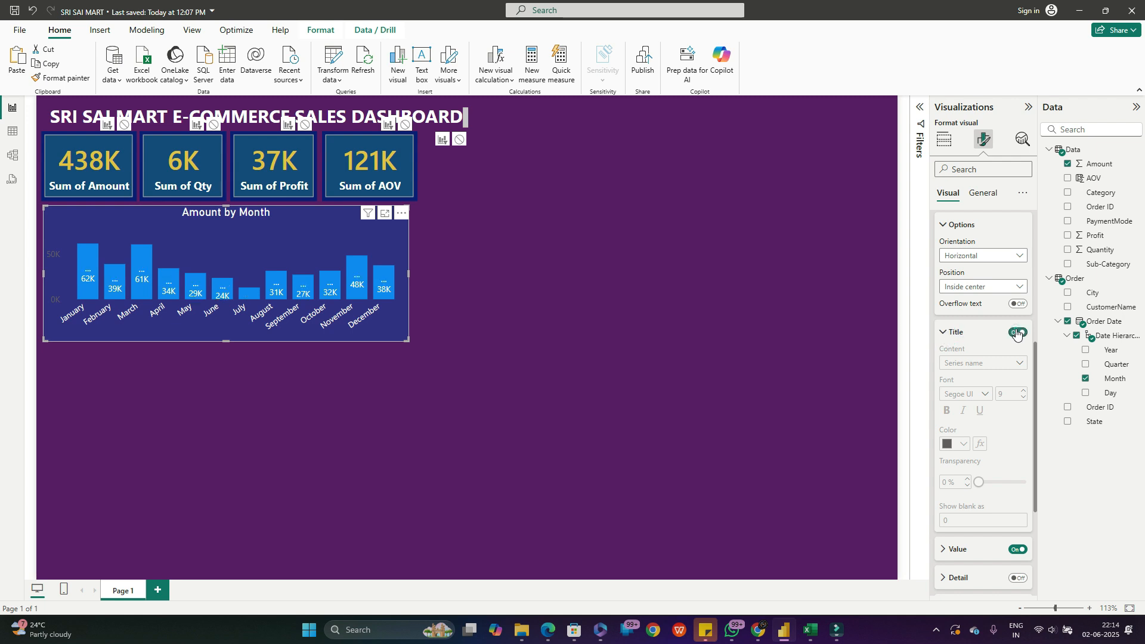
{"action": "left_click", "coordinate": [1013, 333]}
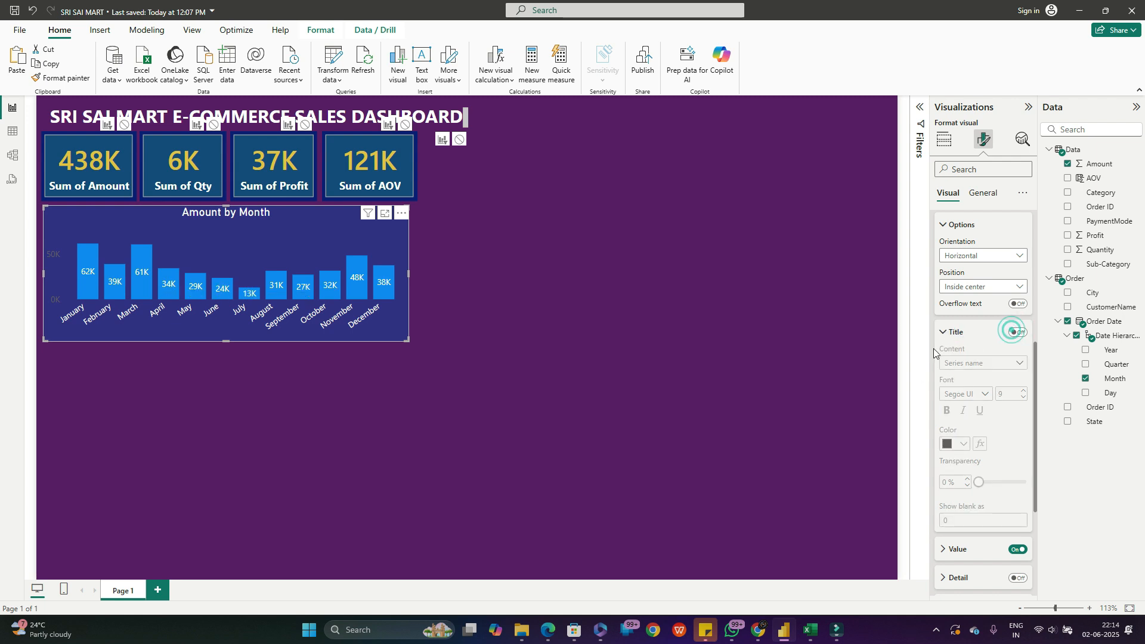
{"action": "left_click", "coordinate": [941, 333]}
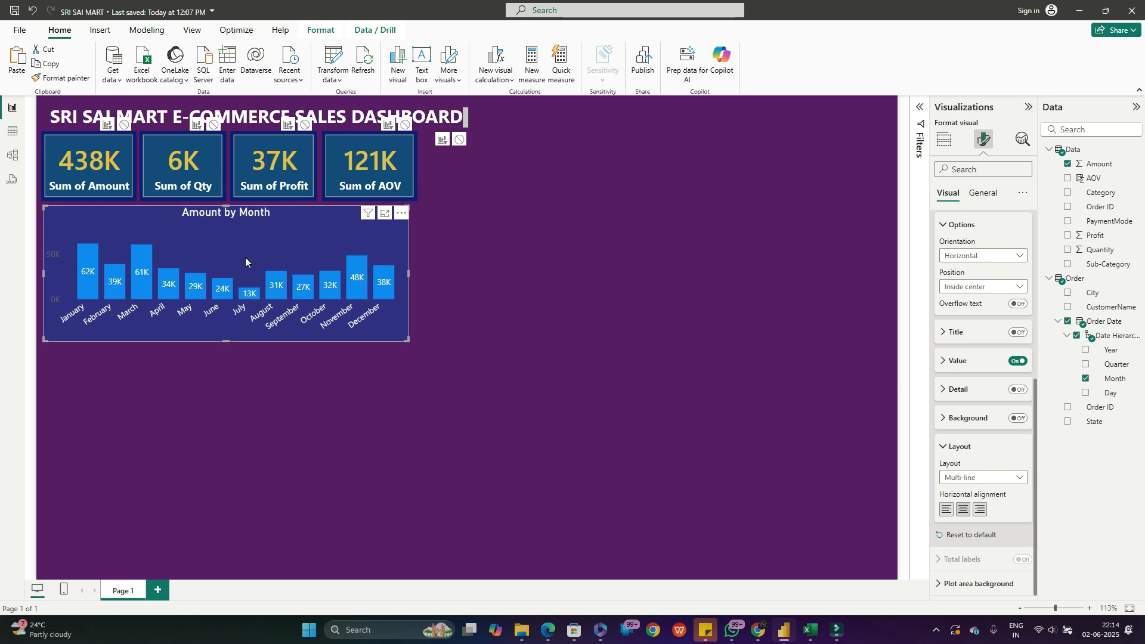
{"action": "left_click", "coordinate": [944, 227]}
{"action": "left_click", "coordinate": [944, 449]}
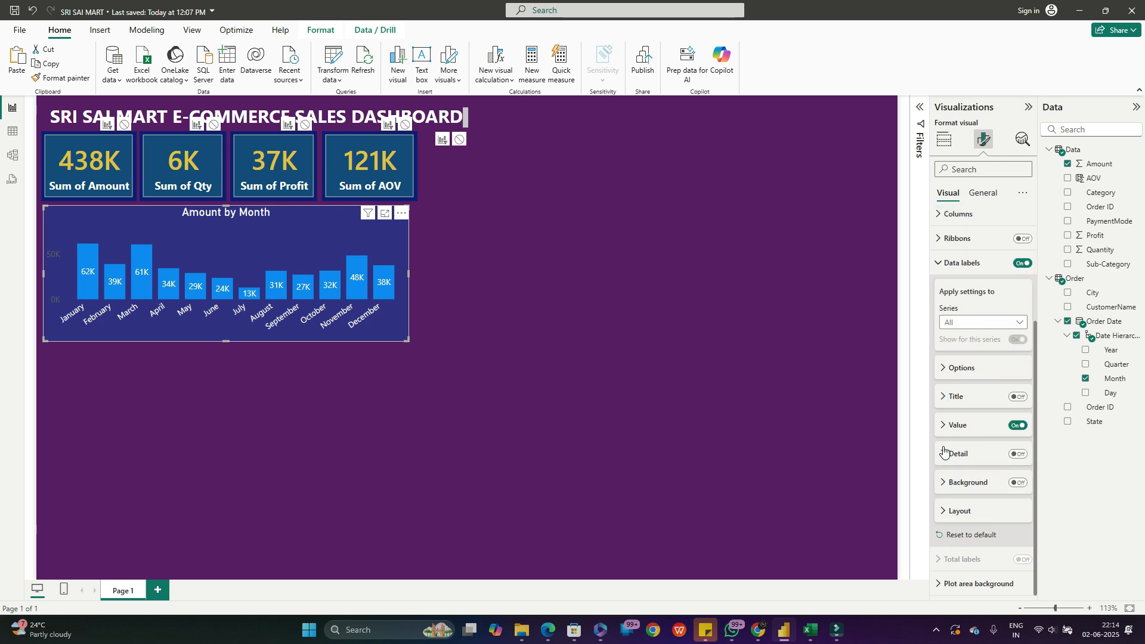
{"action": "left_click", "coordinate": [944, 513]}
{"action": "left_click", "coordinate": [944, 513]}
{"action": "scroll", "coordinate": [961, 443], "scroll_direction": "up", "scroll_amount": 1}
{"action": "scroll", "coordinate": [960, 443], "scroll_direction": "up", "scroll_amount": 2}
{"action": "left_click", "coordinate": [937, 382]}
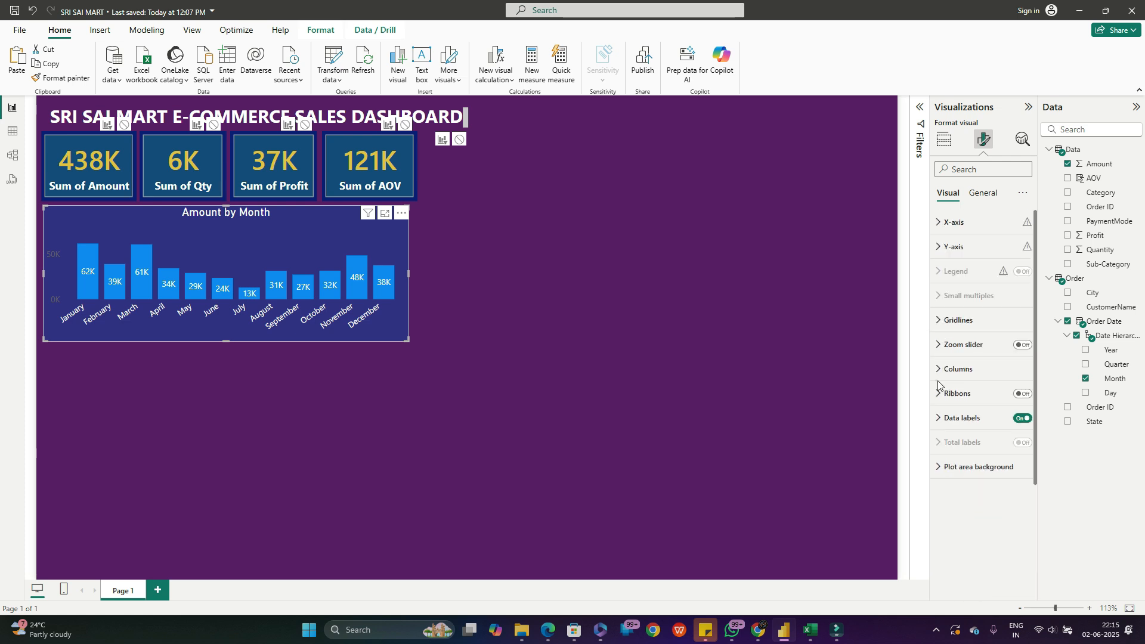
{"action": "left_click", "coordinate": [331, 258]}
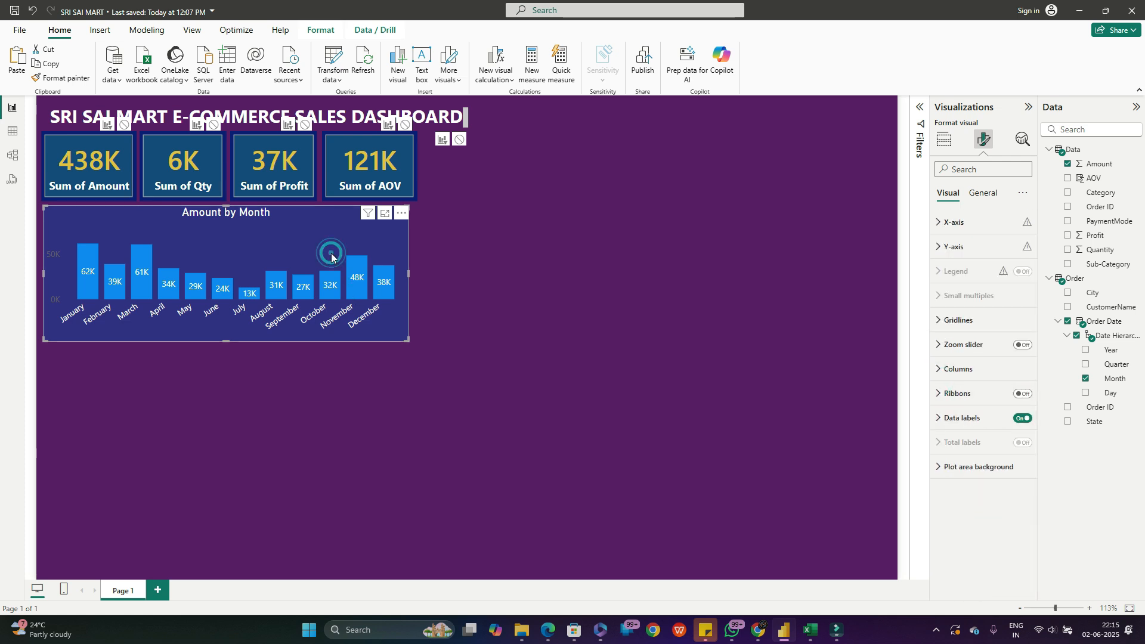
- Try white for the Amount by Month columns, and change them to a light orange shade
{"action": "left_click", "coordinate": [937, 369]}
{"action": "left_click", "coordinate": [957, 489]}
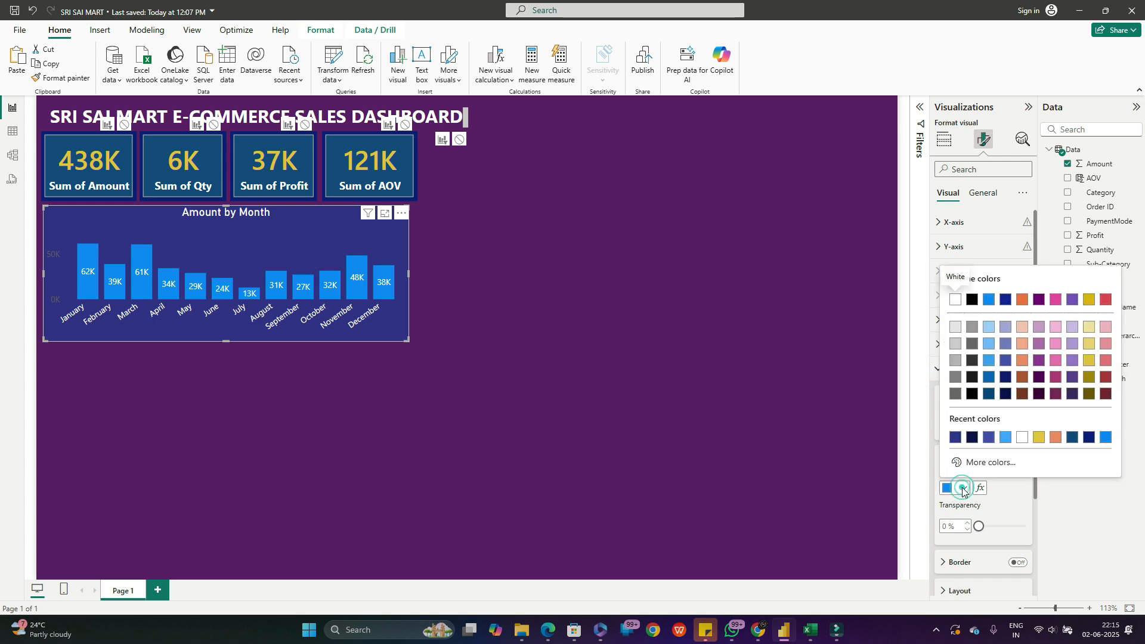
{"action": "left_click", "coordinate": [1021, 439]}
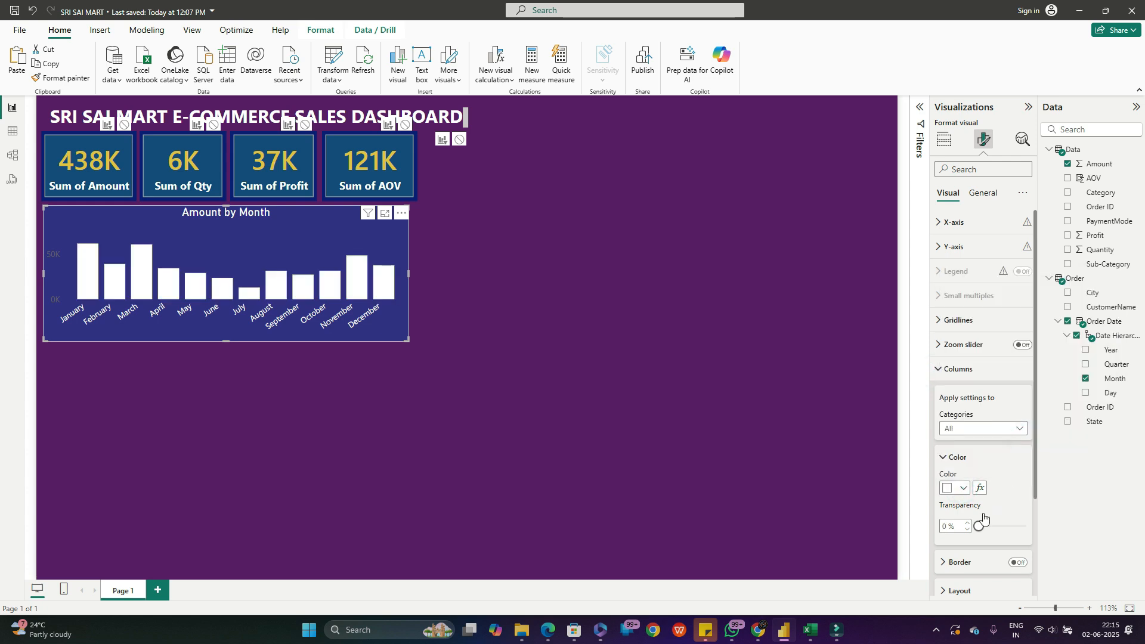
{"action": "left_click", "coordinate": [961, 488]}
{"action": "left_click", "coordinate": [1019, 365]}
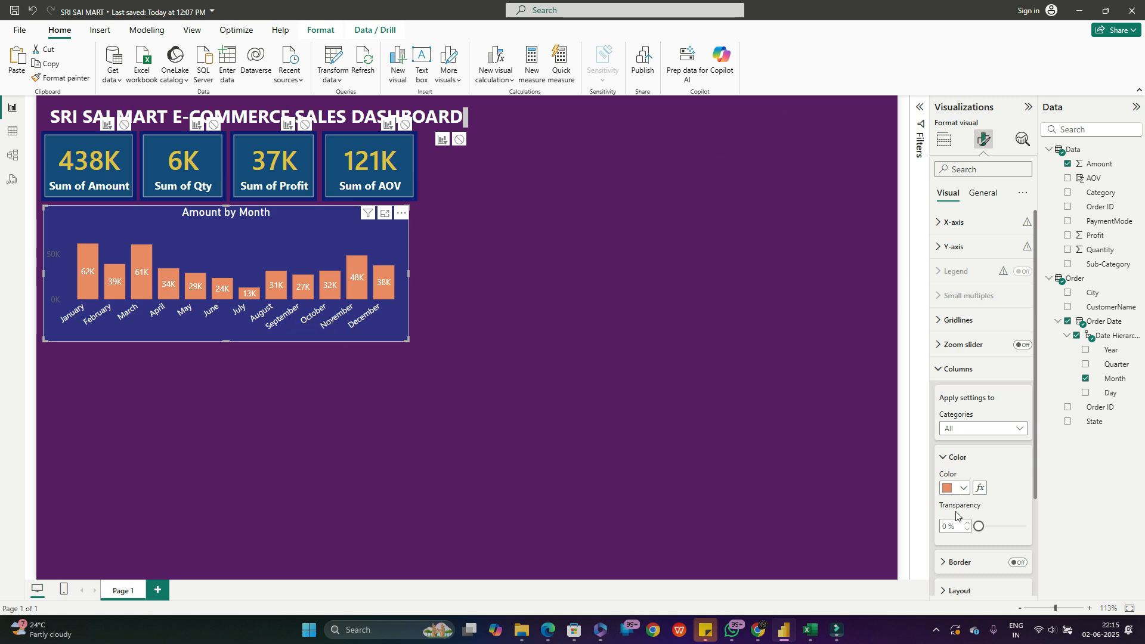
- Open conditional formatting for the column color, try the Gradient style and set it back to Rules
{"action": "left_click", "coordinate": [980, 488]}
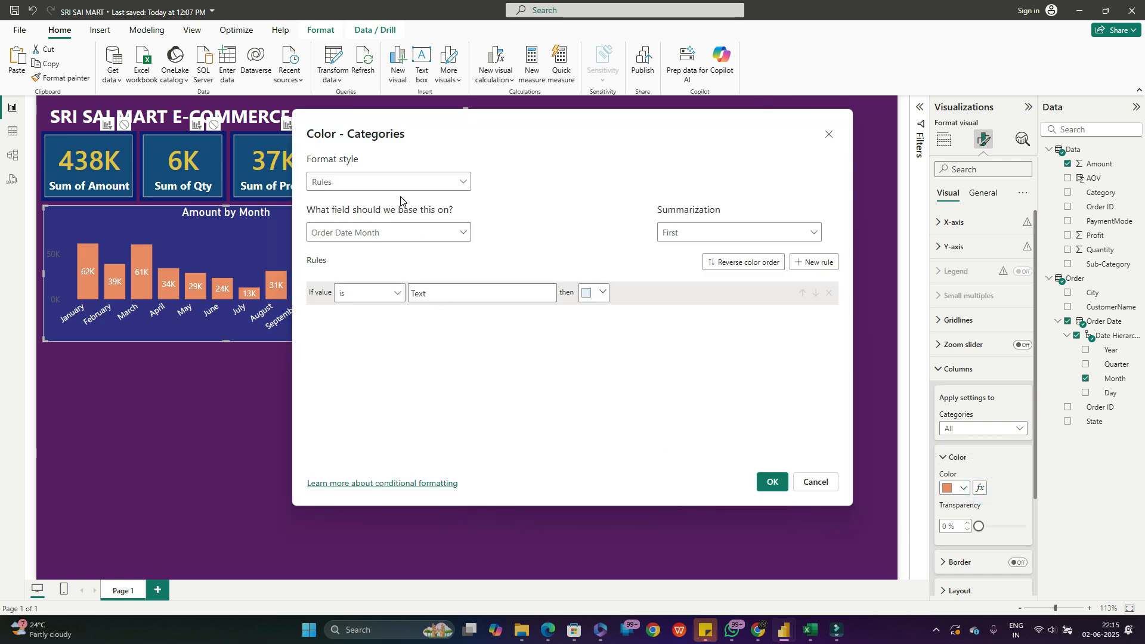
{"action": "left_click", "coordinate": [423, 185]}
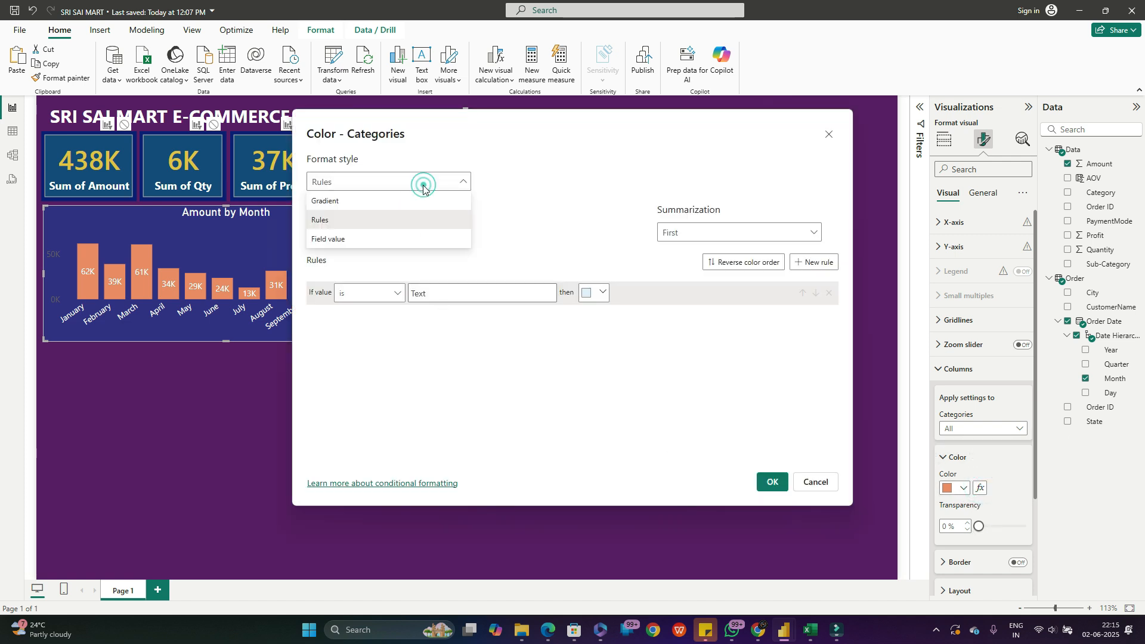
{"action": "left_click", "coordinate": [350, 203]}
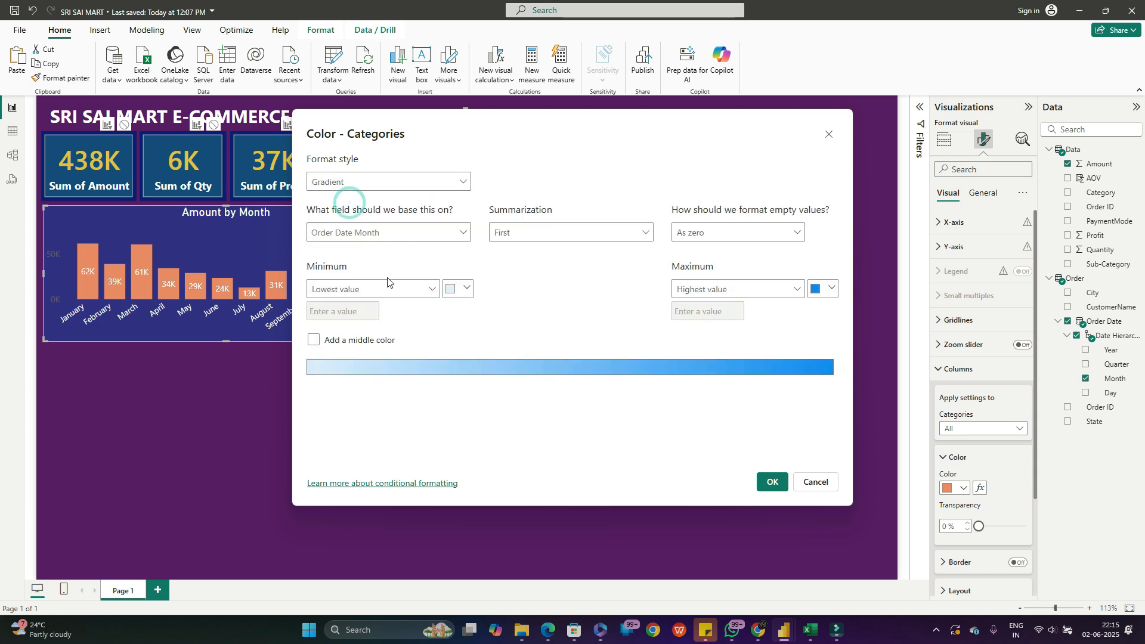
{"action": "left_click", "coordinate": [417, 184]}
{"action": "left_click", "coordinate": [341, 220]}
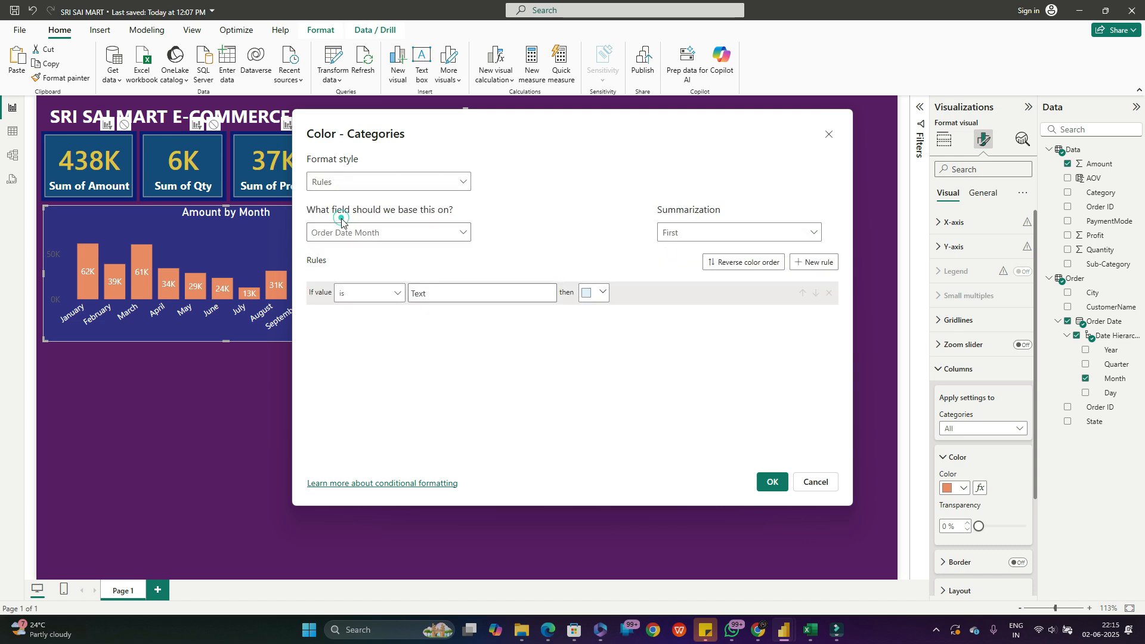
- Base the column color rules on the sum of Amount and give the first rule a bright blue color
{"action": "left_click", "coordinate": [381, 234]}
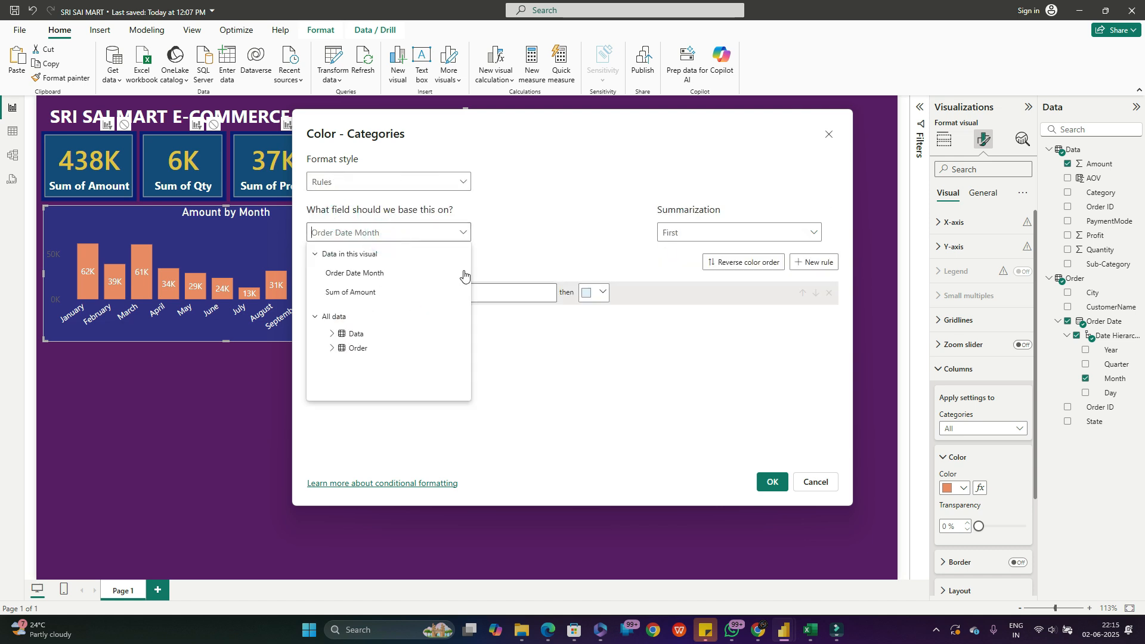
{"action": "left_click", "coordinate": [549, 235]}
{"action": "left_click", "coordinate": [711, 239]}
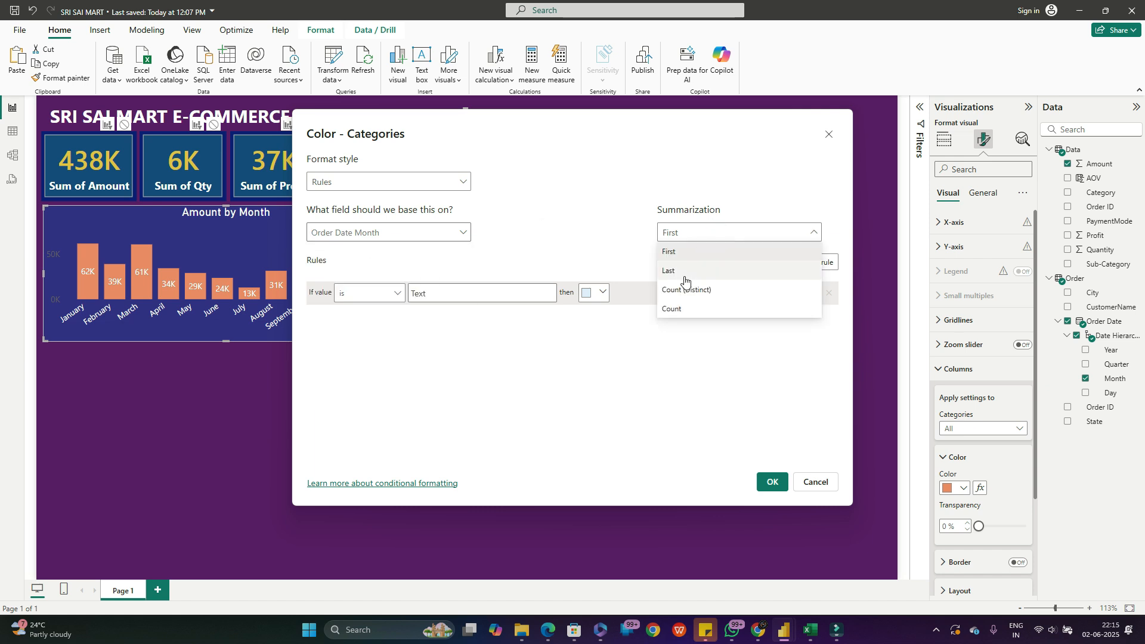
{"action": "left_click", "coordinate": [612, 236]}
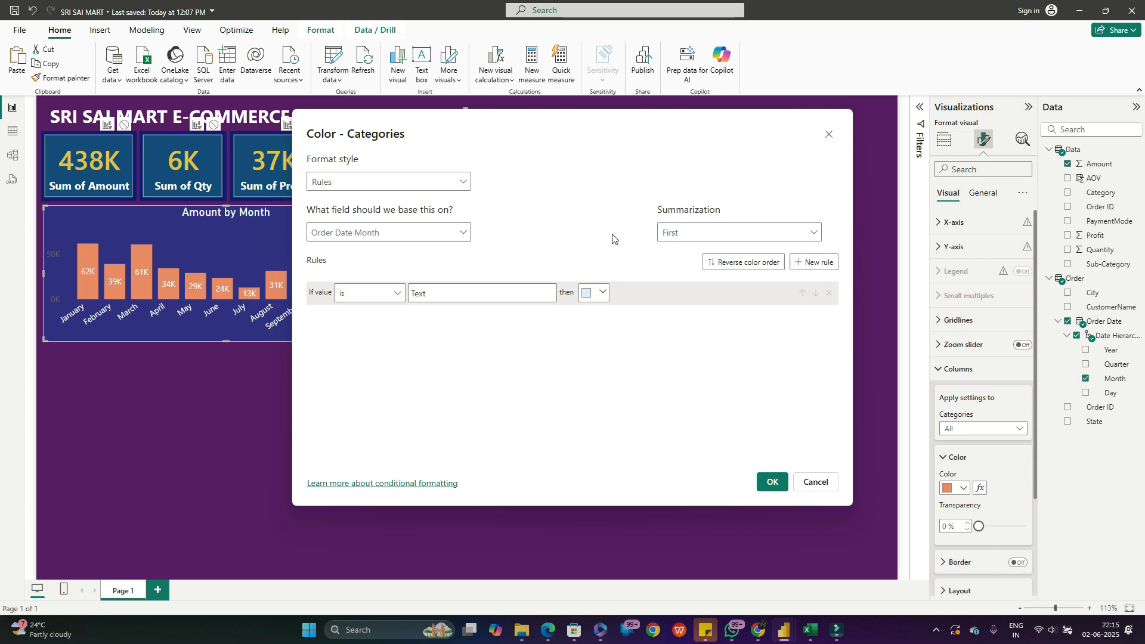
{"action": "left_click", "coordinate": [396, 231]}
{"action": "left_click", "coordinate": [332, 334]}
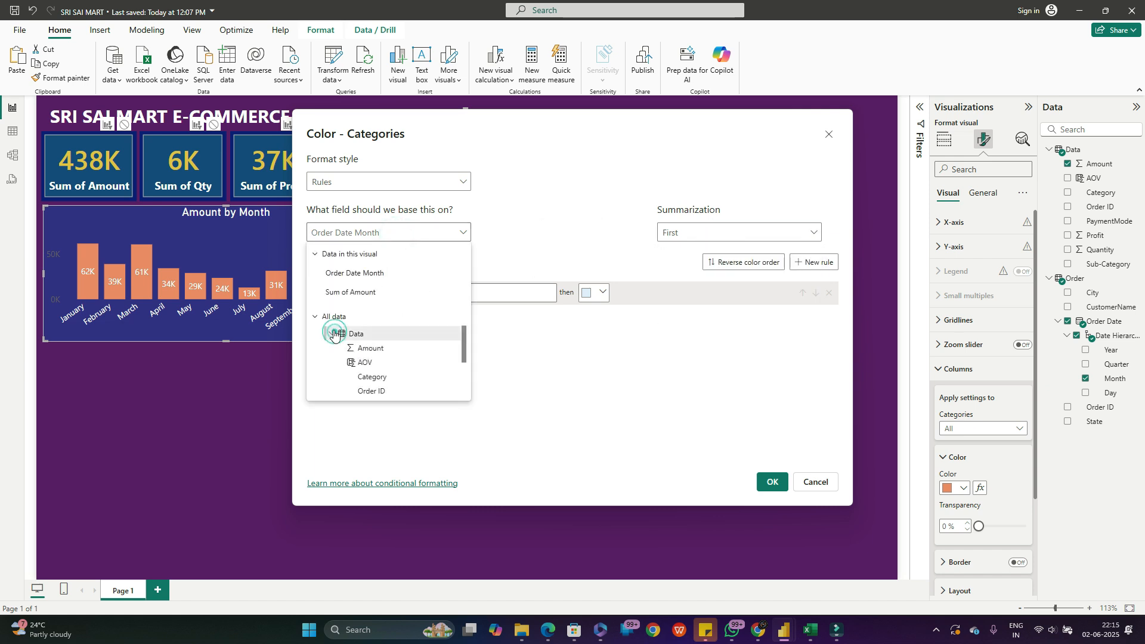
{"action": "left_click", "coordinate": [361, 349]}
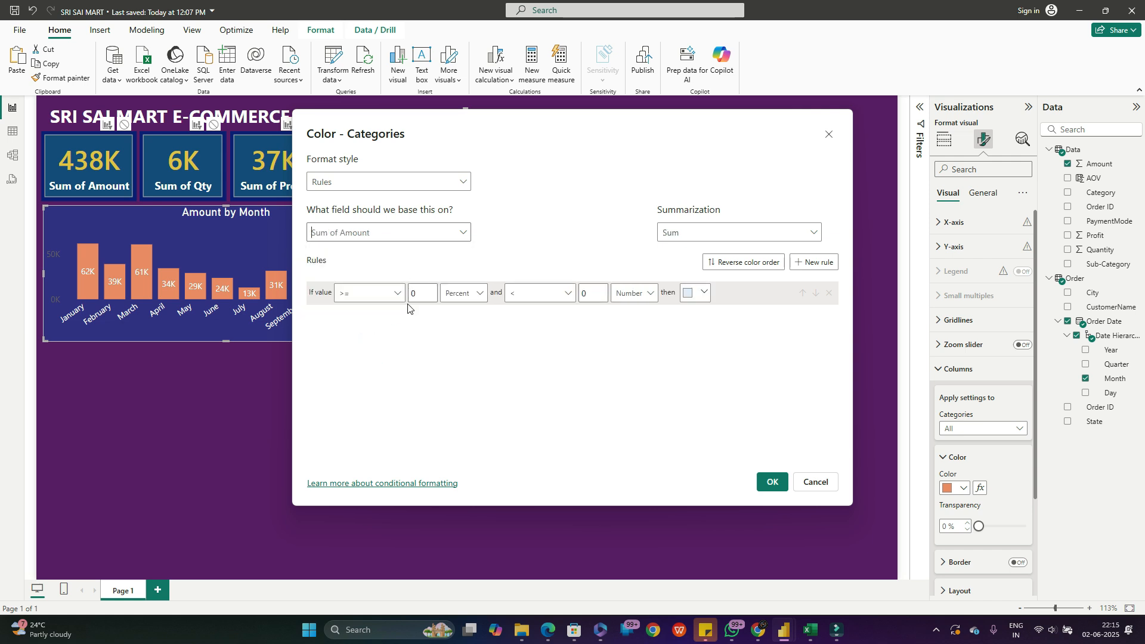
{"action": "left_click", "coordinate": [697, 299]}
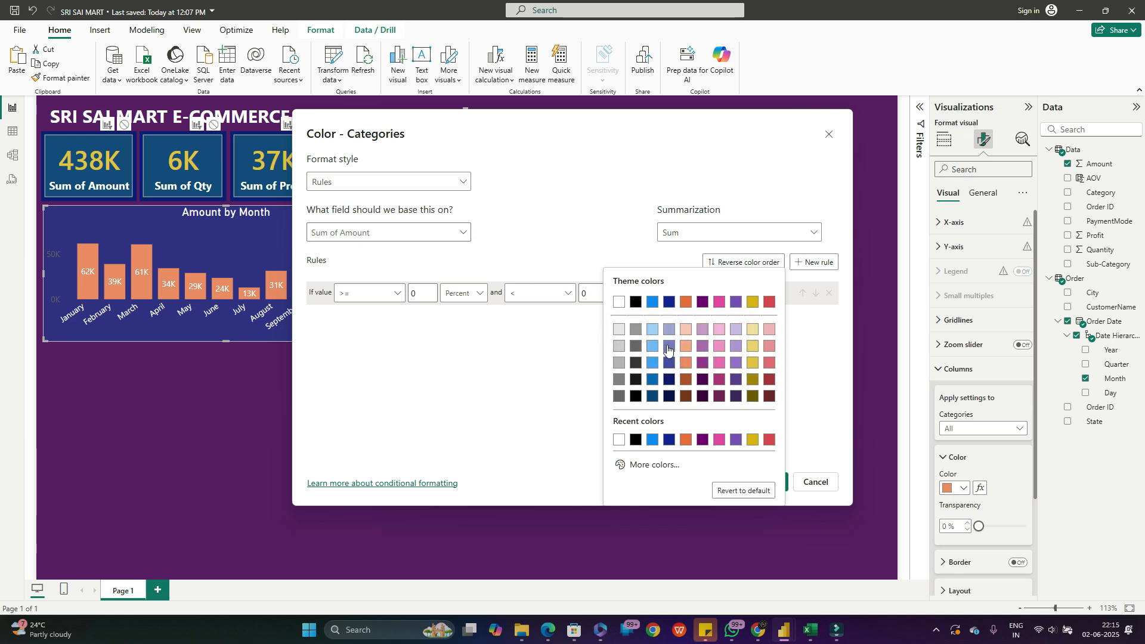
{"action": "left_click", "coordinate": [652, 301]}
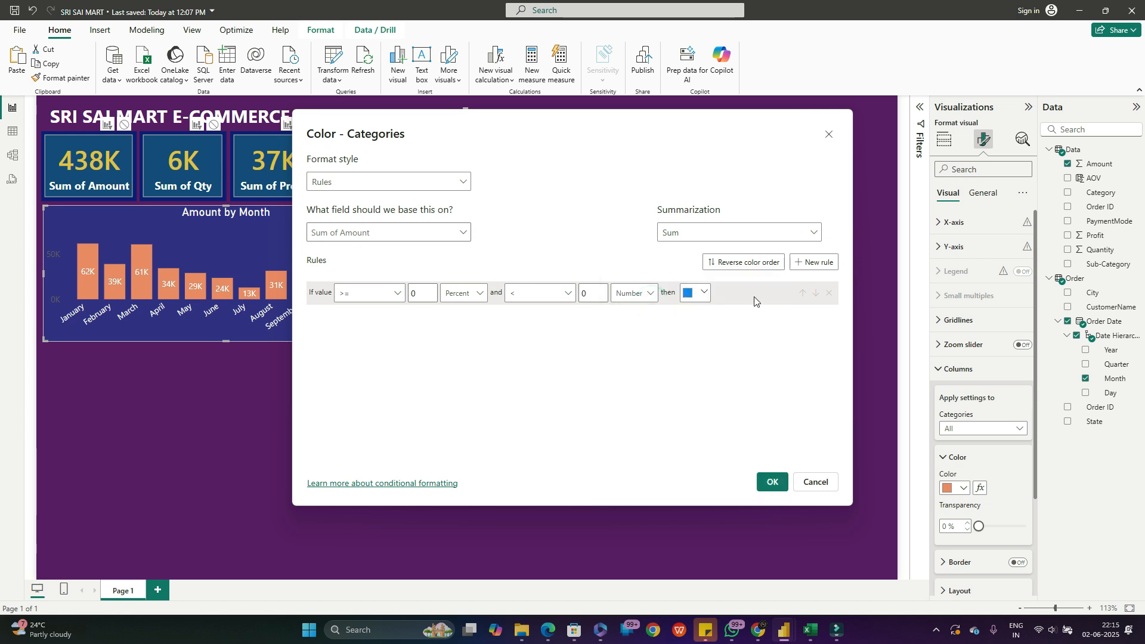
- Add a second color rule using > 0 percent and < 0 number with a yellow shade, and apply the conditional formatting
{"action": "left_click", "coordinate": [814, 262]}
{"action": "left_click", "coordinate": [394, 318]}
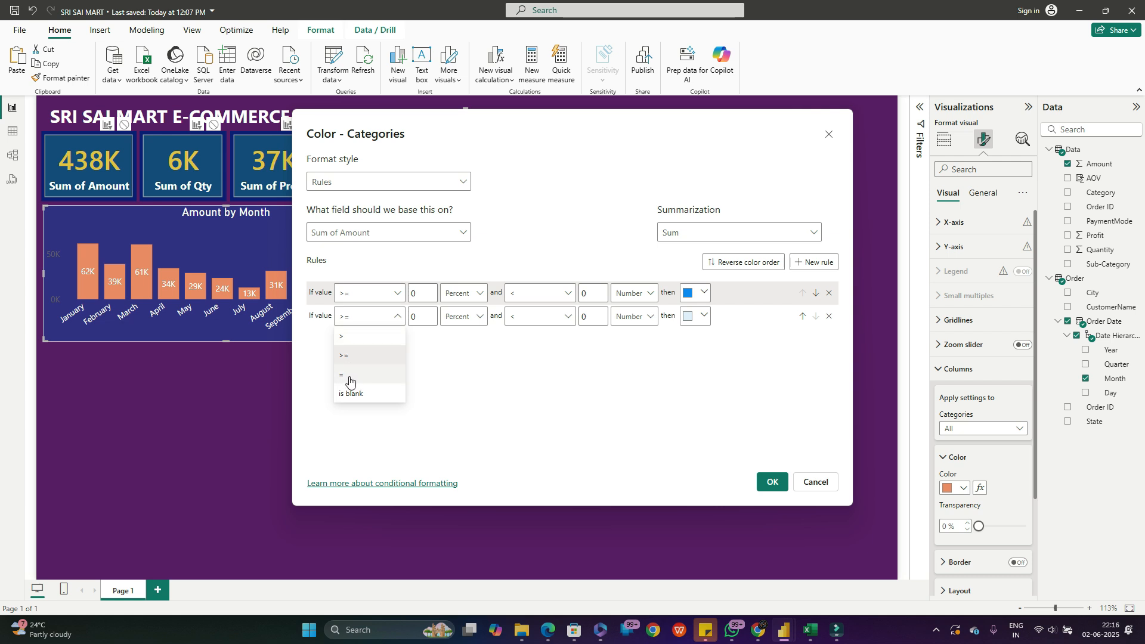
{"action": "left_click", "coordinate": [349, 338]}
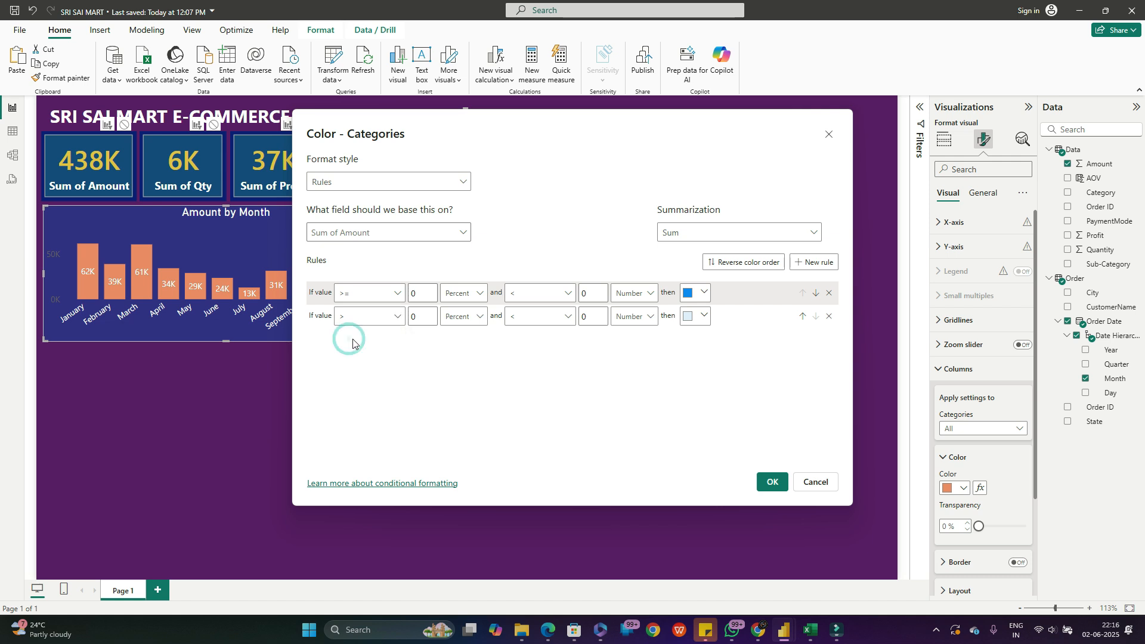
{"action": "left_click", "coordinate": [558, 323]}
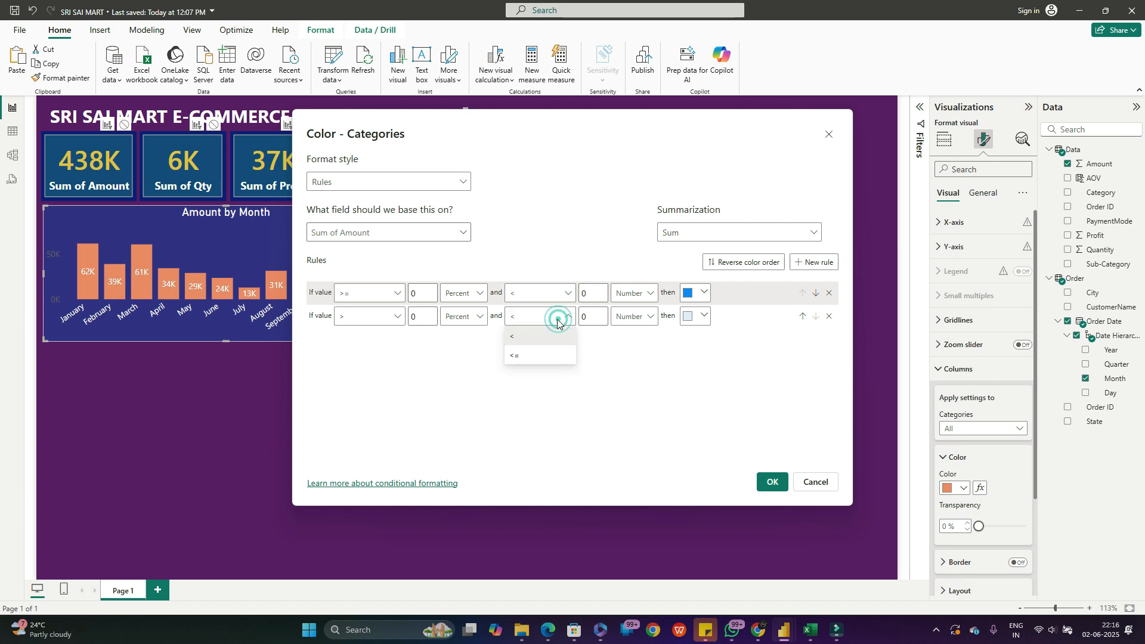
{"action": "left_click", "coordinate": [523, 340]}
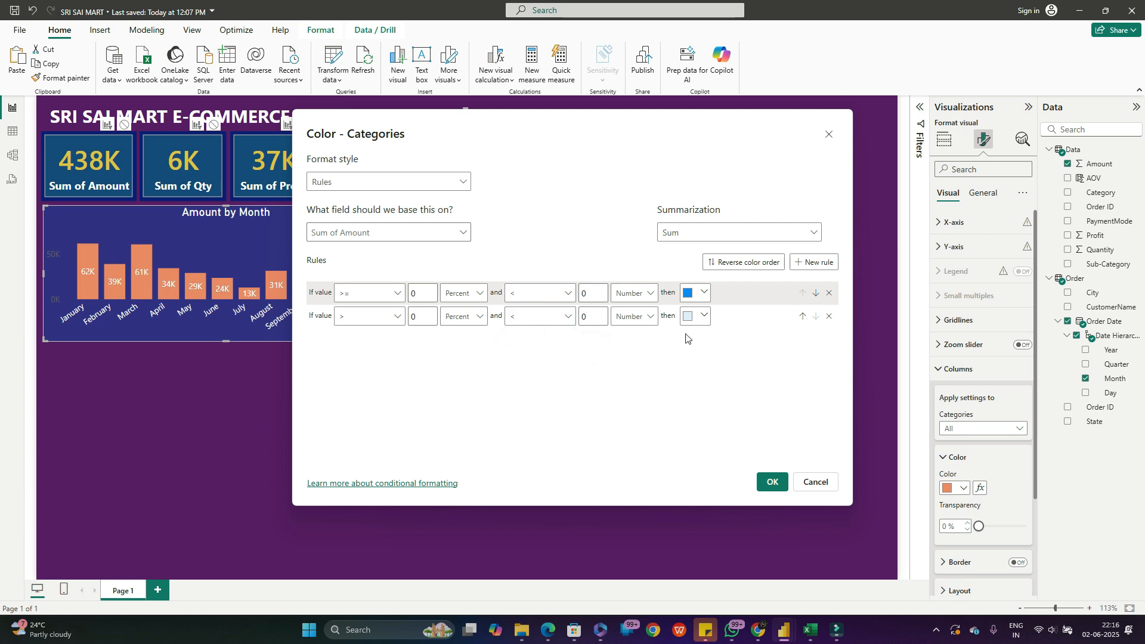
{"action": "left_click", "coordinate": [701, 320]}
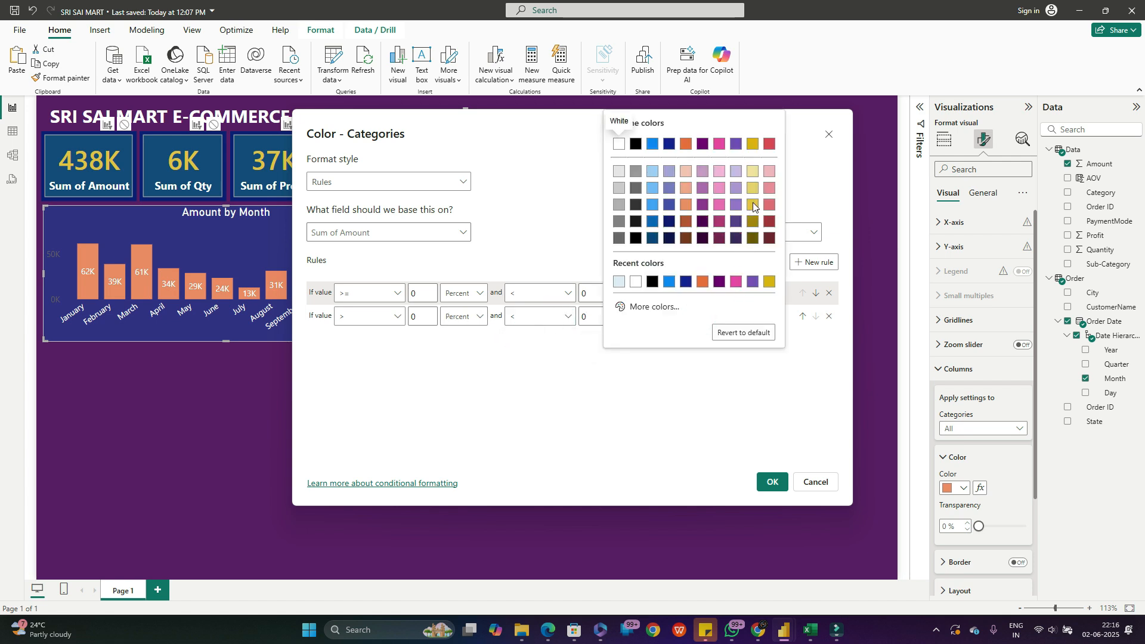
{"action": "left_click", "coordinate": [752, 204]}
{"action": "left_click", "coordinate": [771, 481]}
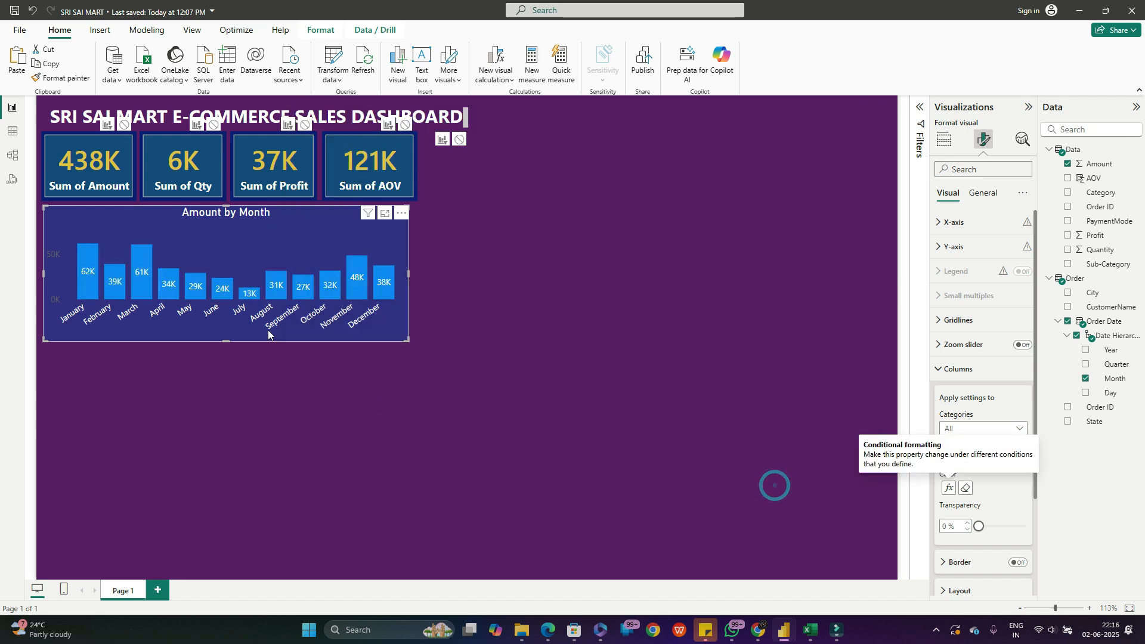
- Cross-filter the report by December from the Amount by Month chart and clear the selection
{"action": "left_click", "coordinate": [308, 363]}
{"action": "left_click", "coordinate": [365, 327]}
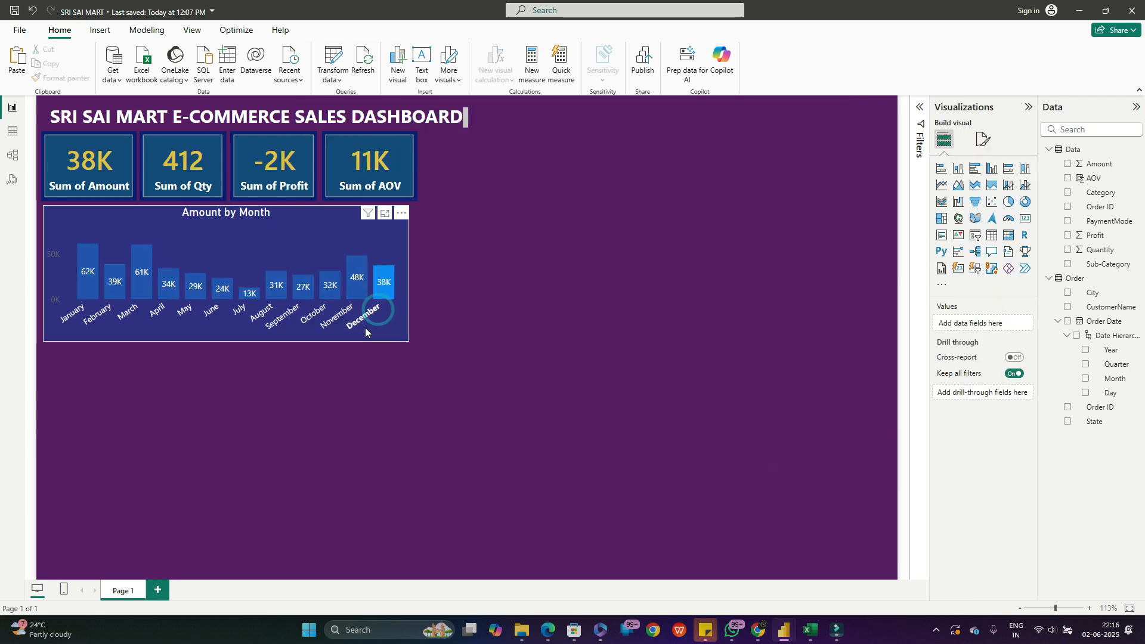
{"action": "left_click", "coordinate": [488, 332]}
- Set the Y-axis value color of the Amount by Month chart to light gray
{"action": "left_click", "coordinate": [387, 325]}
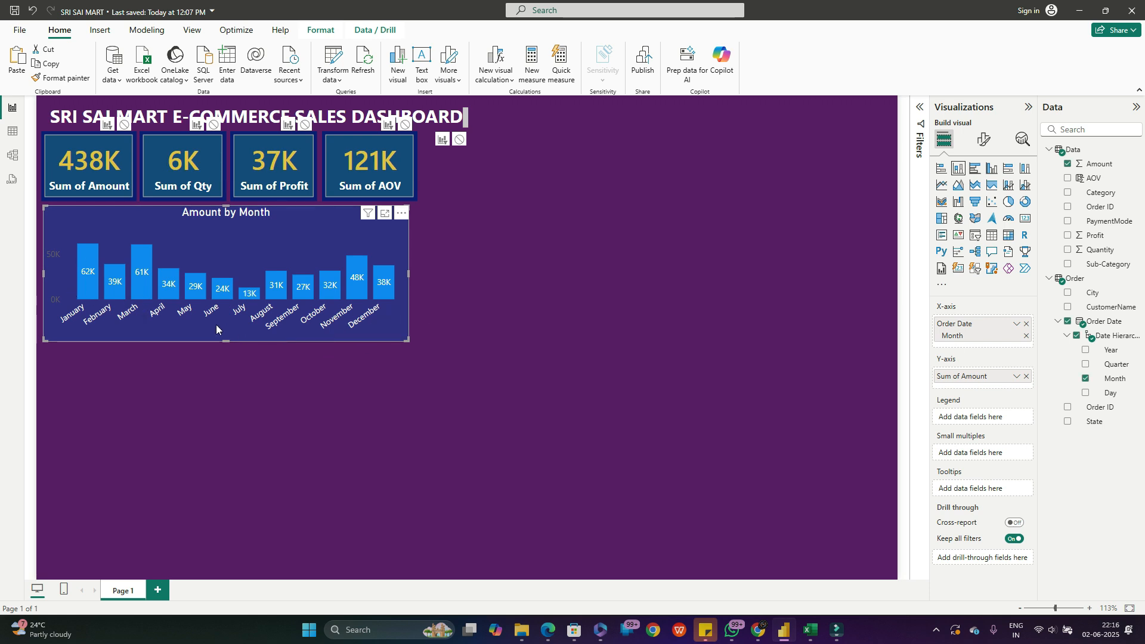
{"action": "left_click", "coordinate": [985, 139]}
{"action": "left_click", "coordinate": [949, 247]}
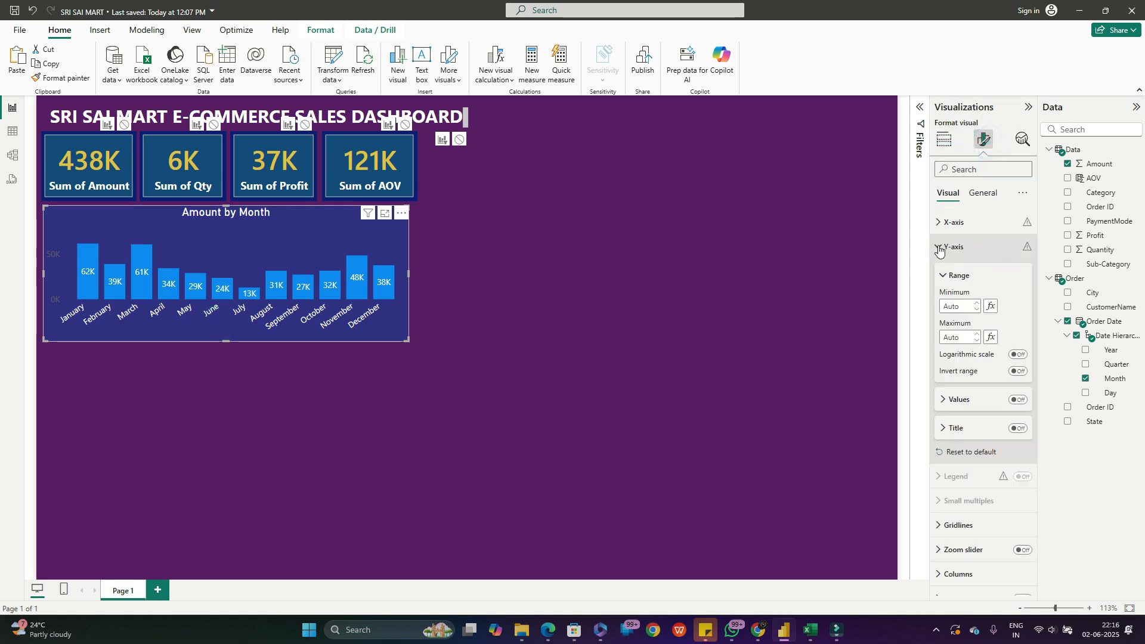
{"action": "left_click", "coordinate": [950, 399]}
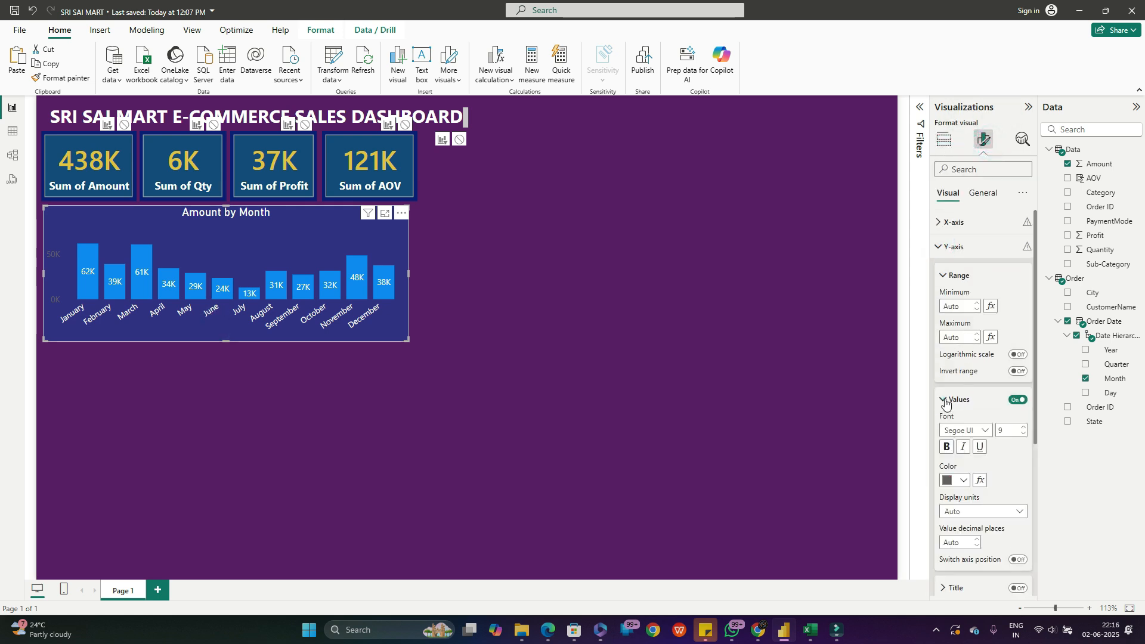
{"action": "scroll", "coordinate": [942, 391], "scroll_direction": "down", "scroll_amount": 1}
{"action": "left_click", "coordinate": [964, 420]}
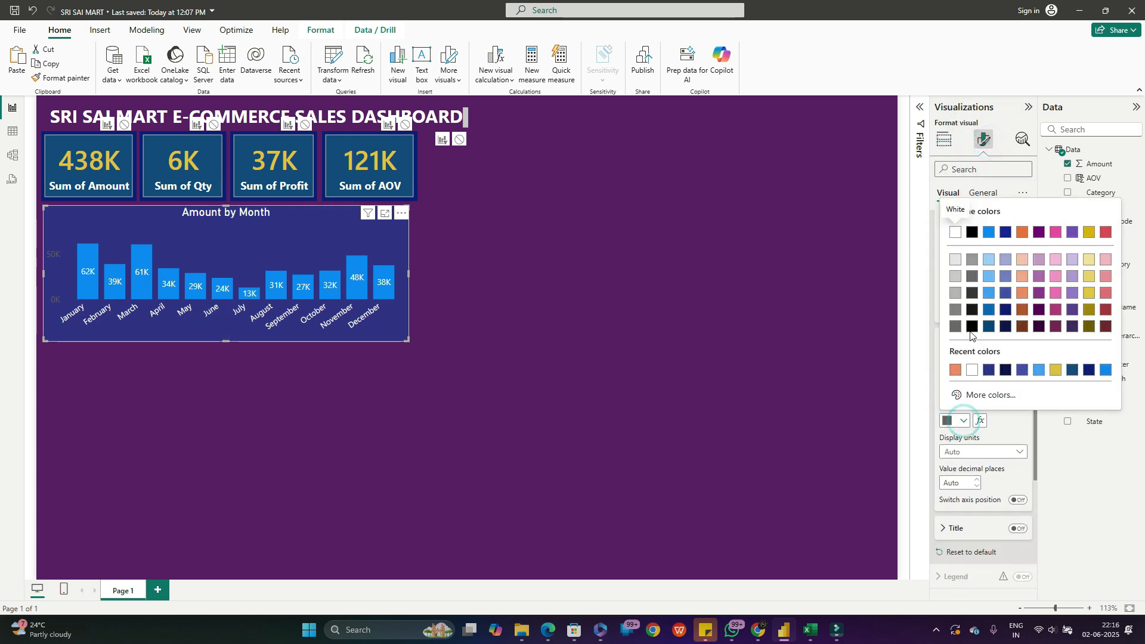
{"action": "left_click", "coordinate": [955, 259]}
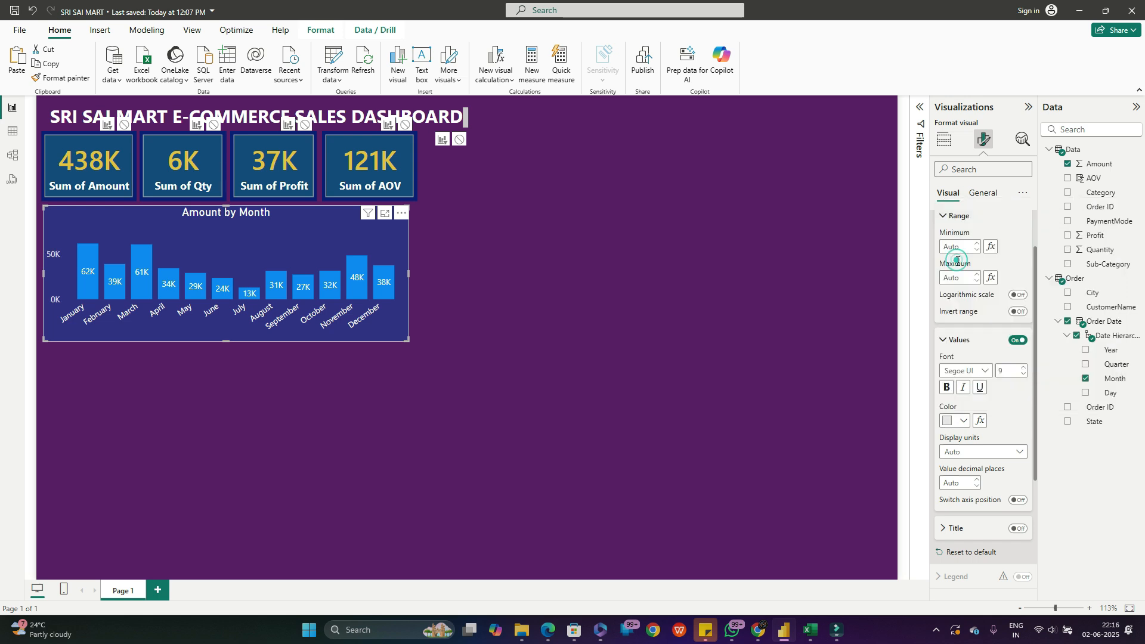
{"action": "left_click", "coordinate": [214, 364]}
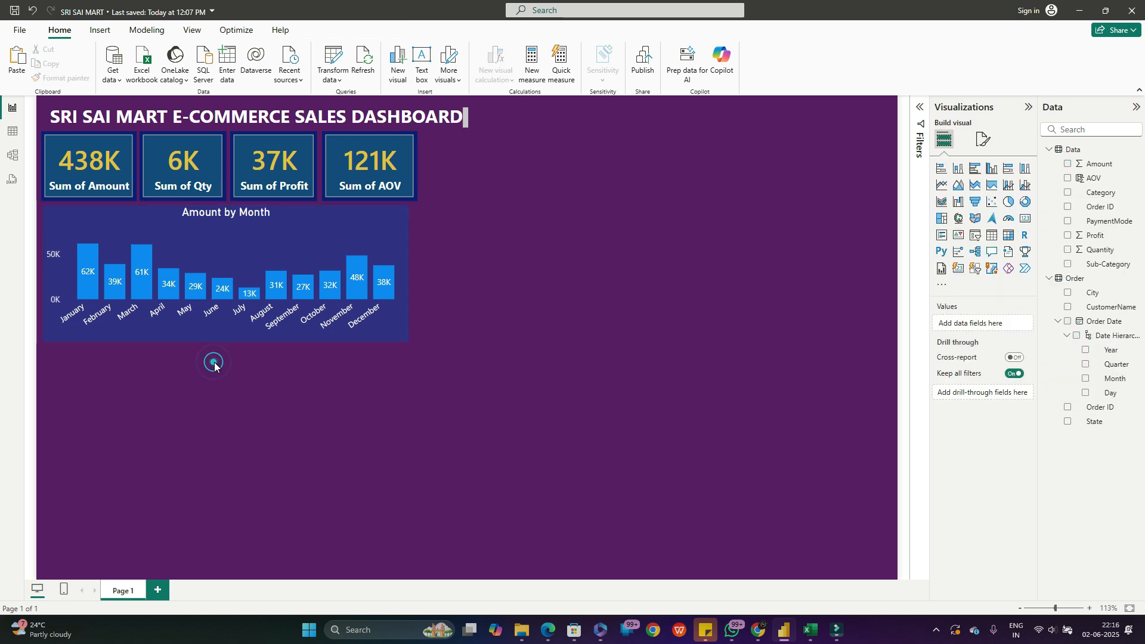
{"action": "left_click", "coordinate": [268, 240]}
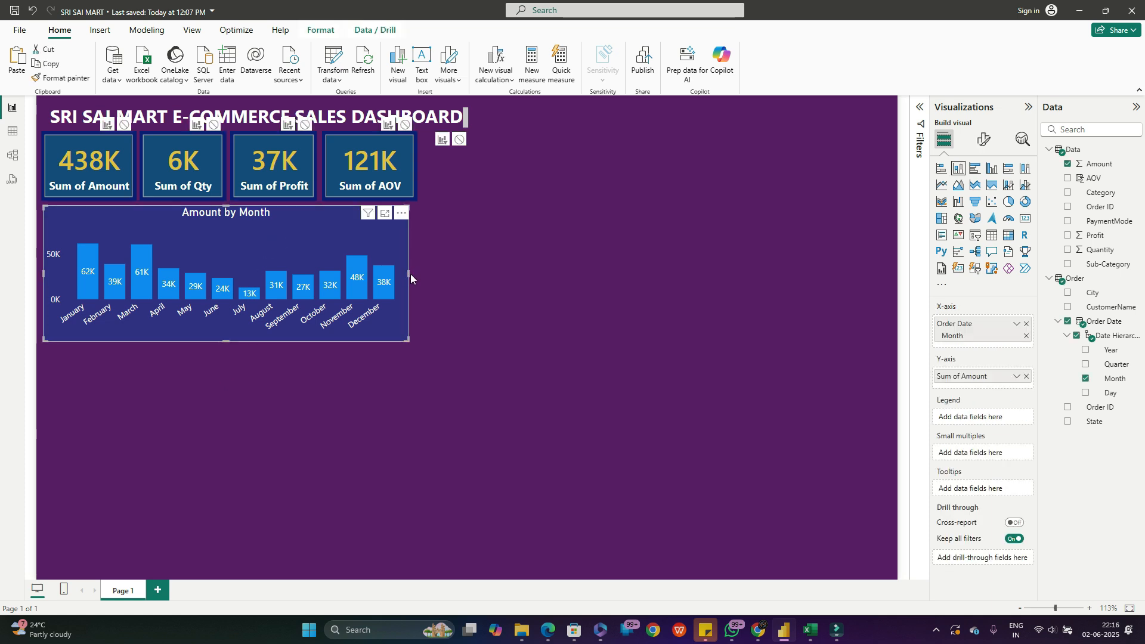
- Widen the Amount by Month chart to the edge of the KPI card row and test cross-filtering by August, clearing it again
{"action": "left_click_drag", "start_coordinate": [410, 274], "coordinate": [416, 273]}
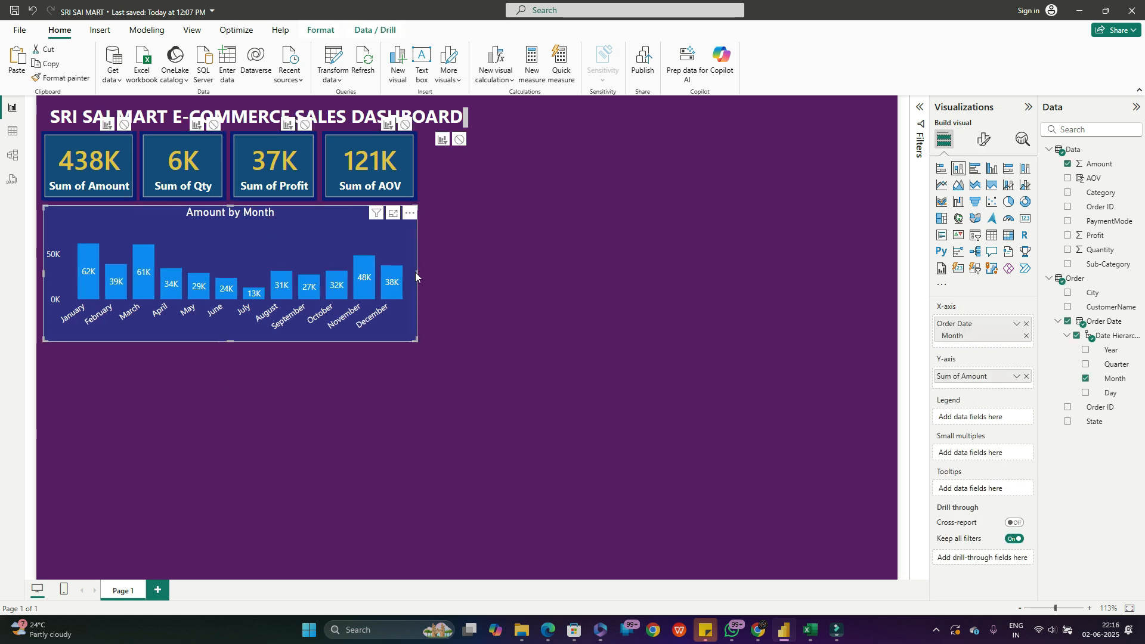
{"action": "left_click", "coordinate": [282, 290]}
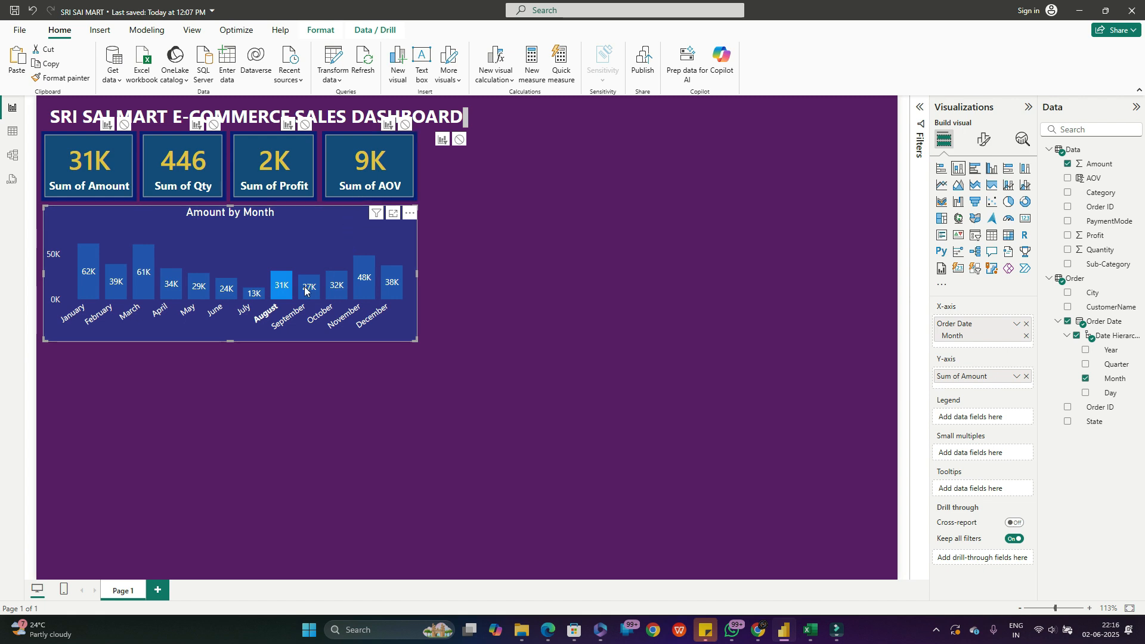
{"action": "left_click", "coordinate": [280, 289]}
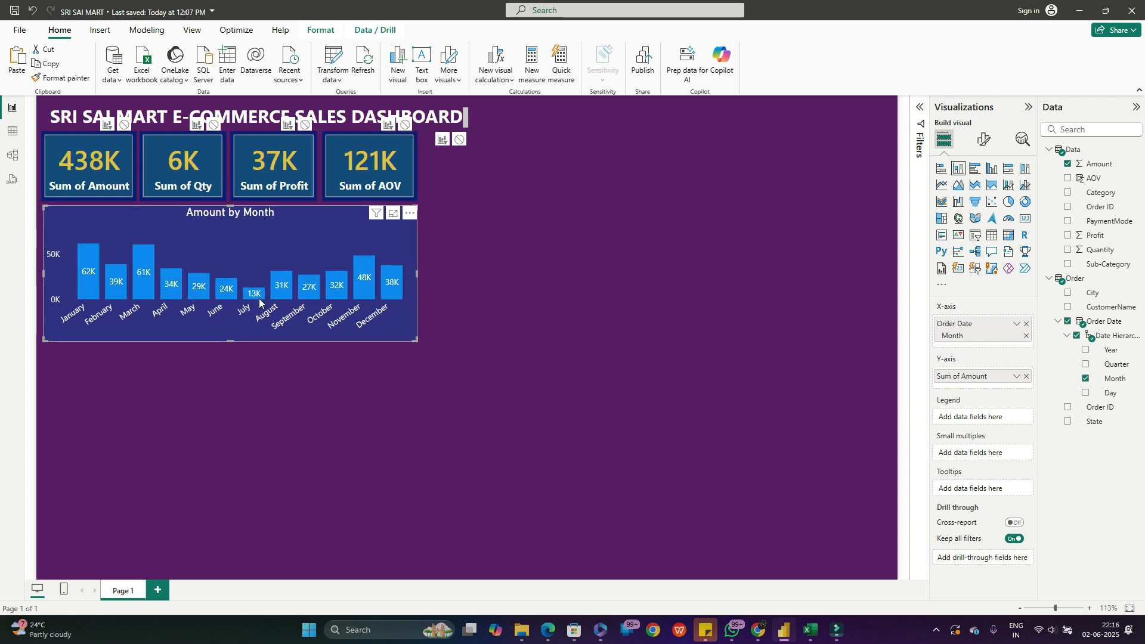
{"action": "left_click", "coordinate": [308, 241]}
{"action": "left_click", "coordinate": [274, 255]}
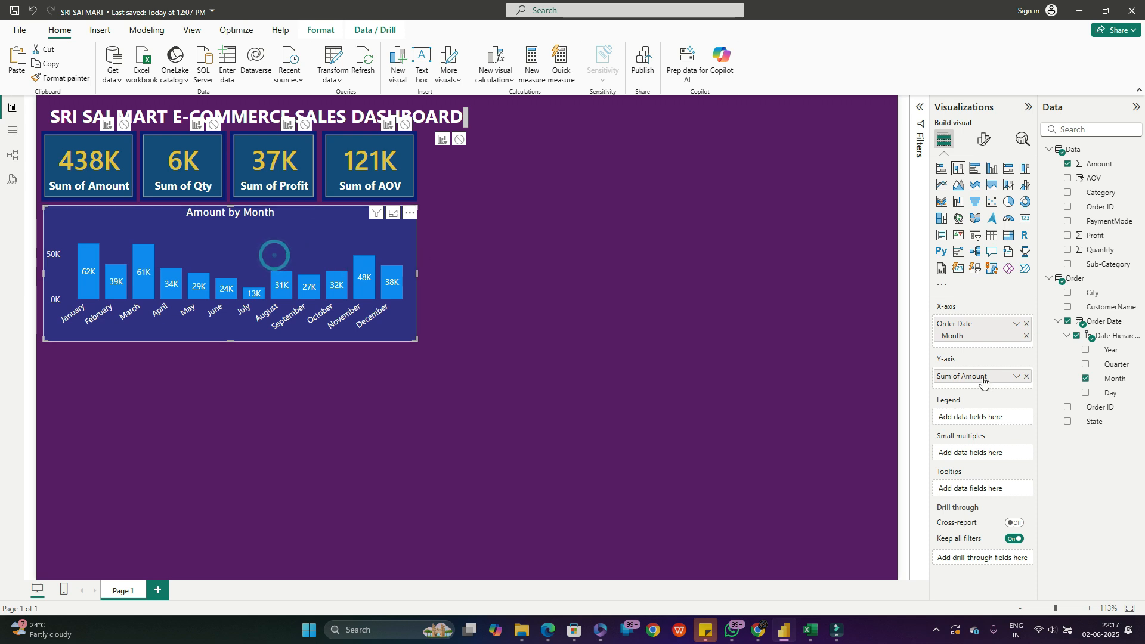
- Delete the yellow rule from the Amount by Month columns' conditional color and switch the format style to Gradient
{"action": "left_click", "coordinate": [985, 141]}
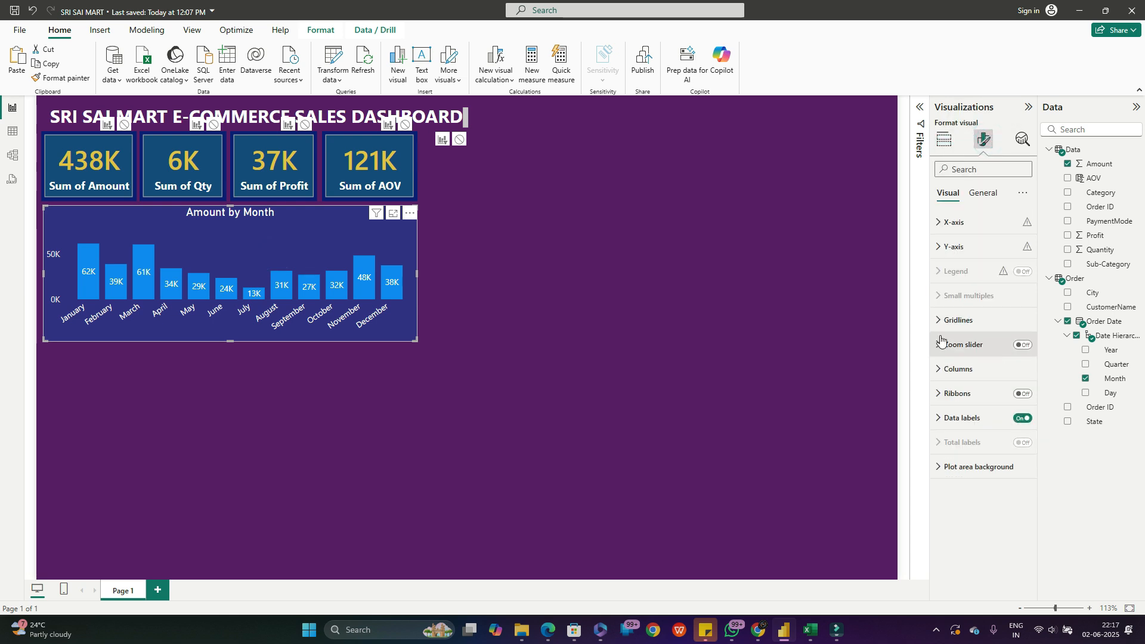
{"action": "left_click", "coordinate": [945, 367]}
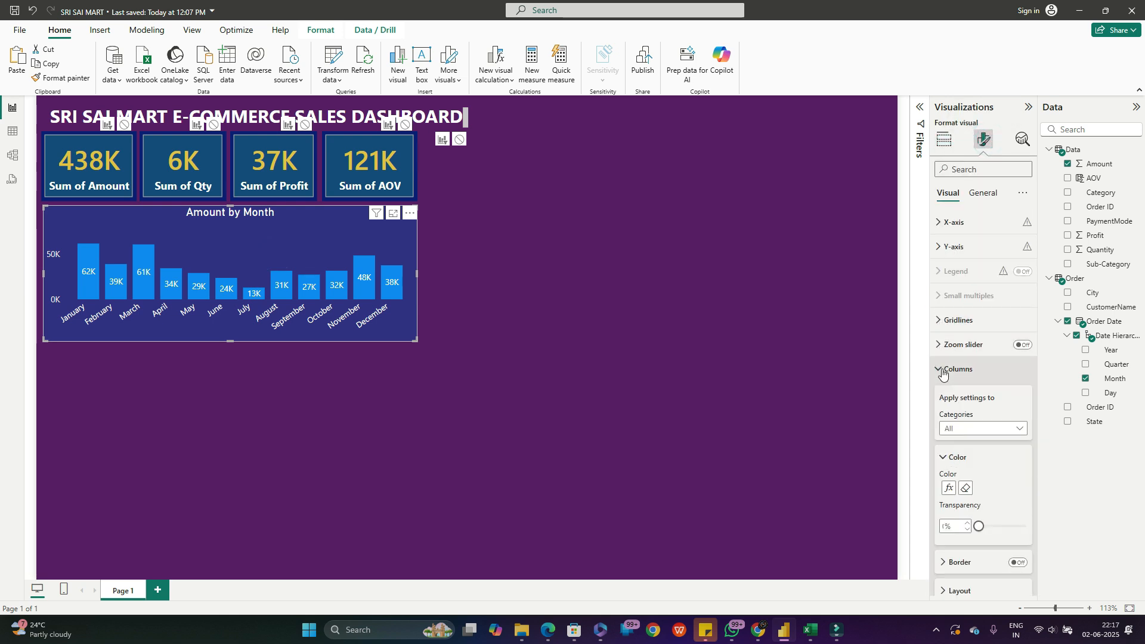
{"action": "scroll", "coordinate": [954, 382], "scroll_direction": "down", "scroll_amount": 3}
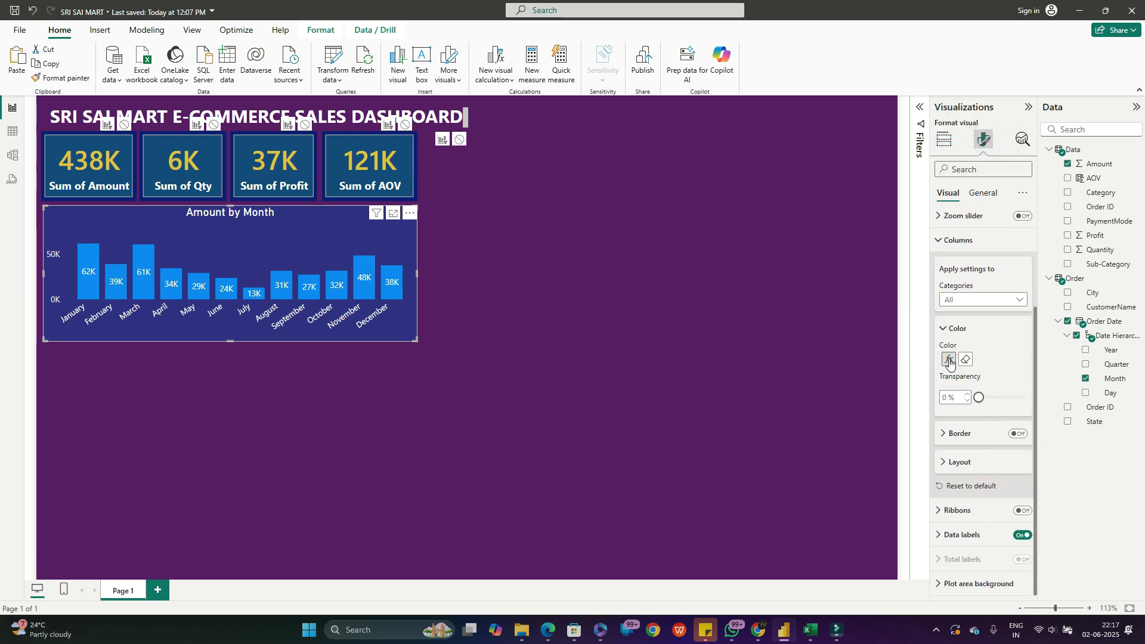
{"action": "left_click", "coordinate": [949, 360]}
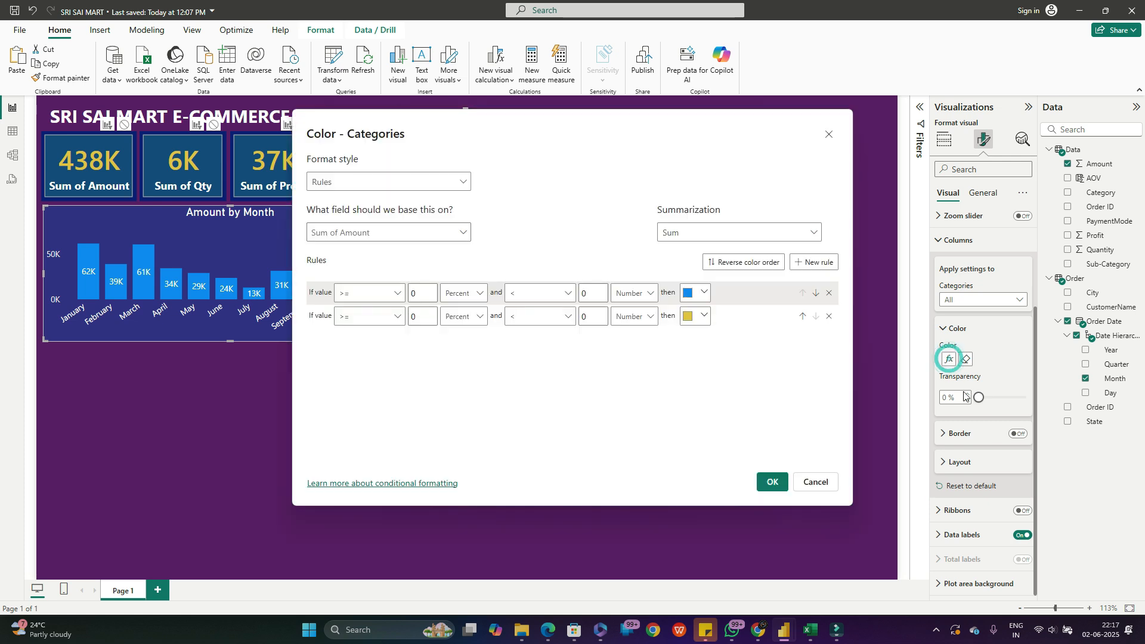
{"action": "left_click", "coordinate": [828, 316]}
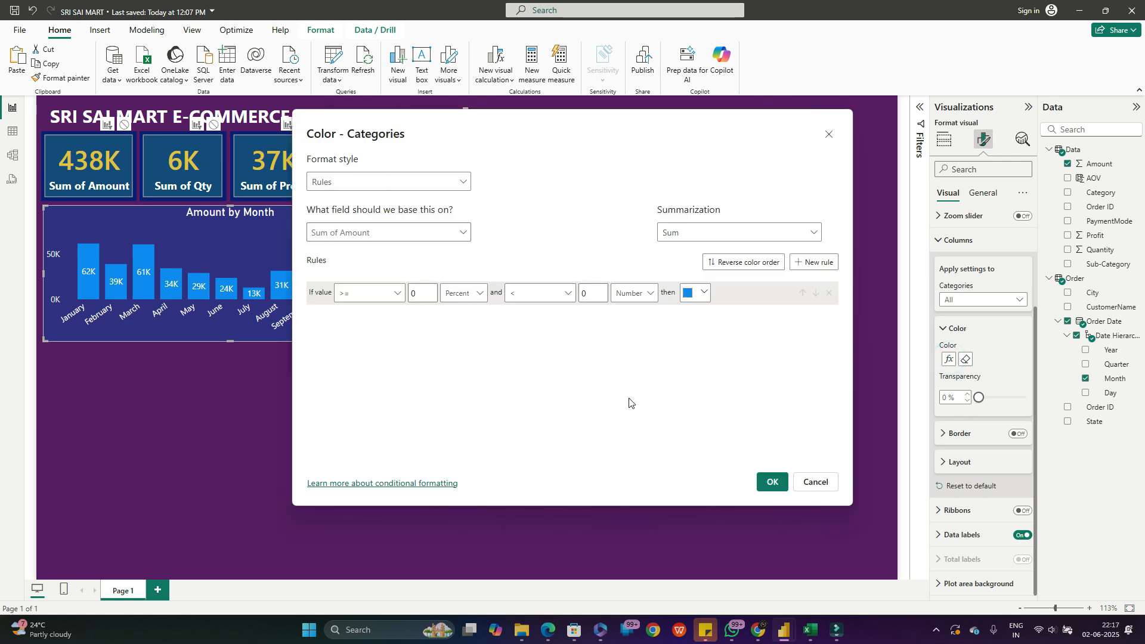
{"action": "left_click", "coordinate": [429, 182]}
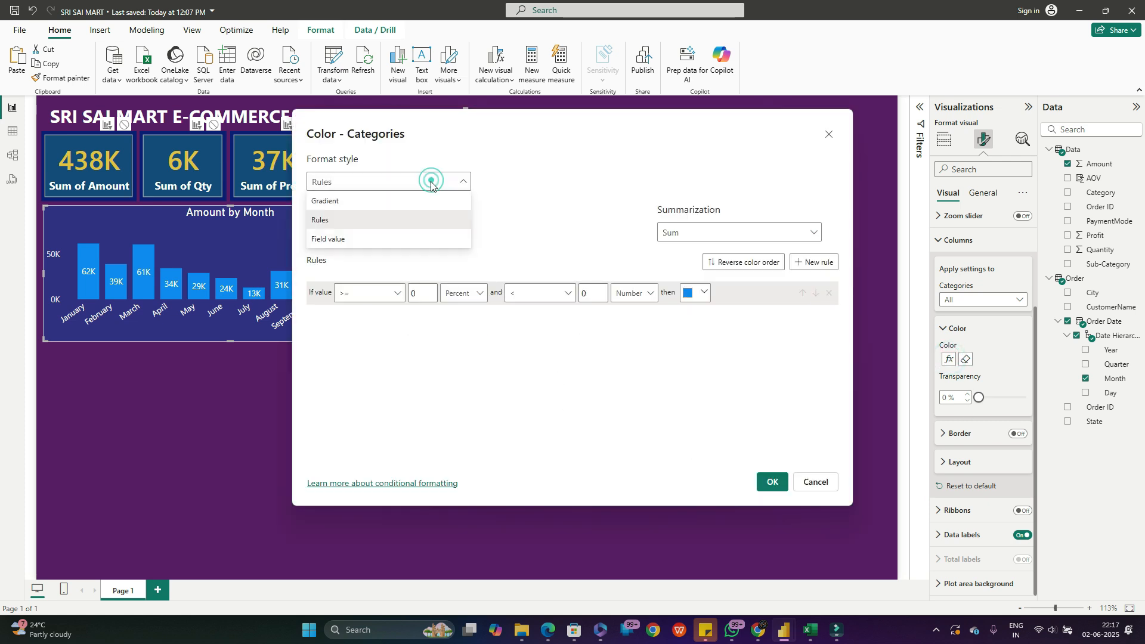
{"action": "left_click", "coordinate": [341, 200]}
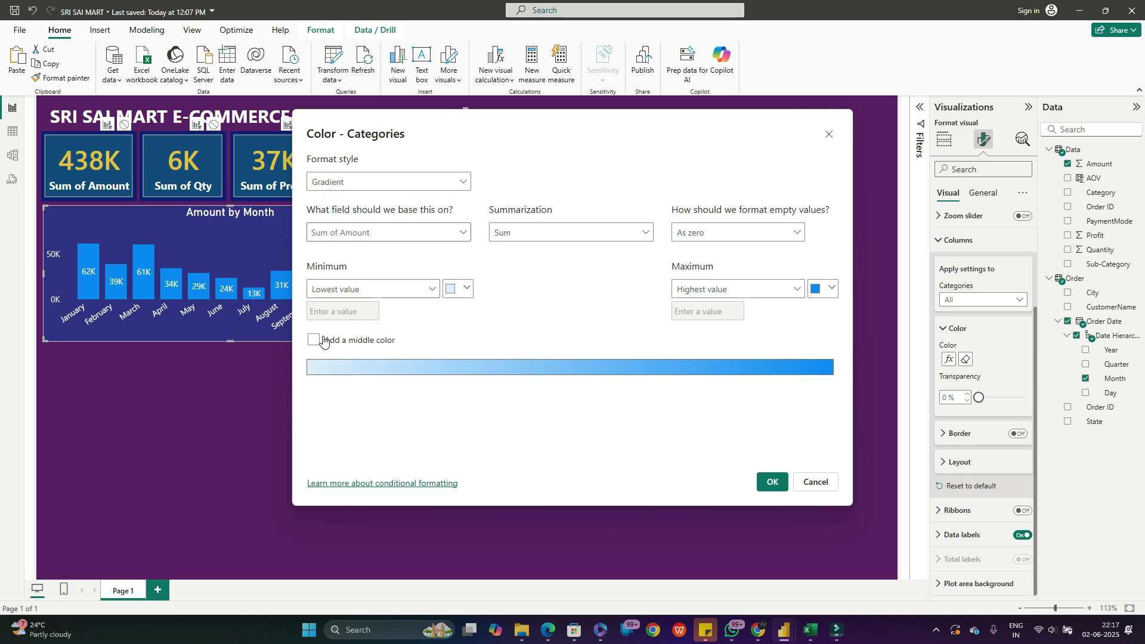
{"action": "left_click", "coordinate": [437, 289]}
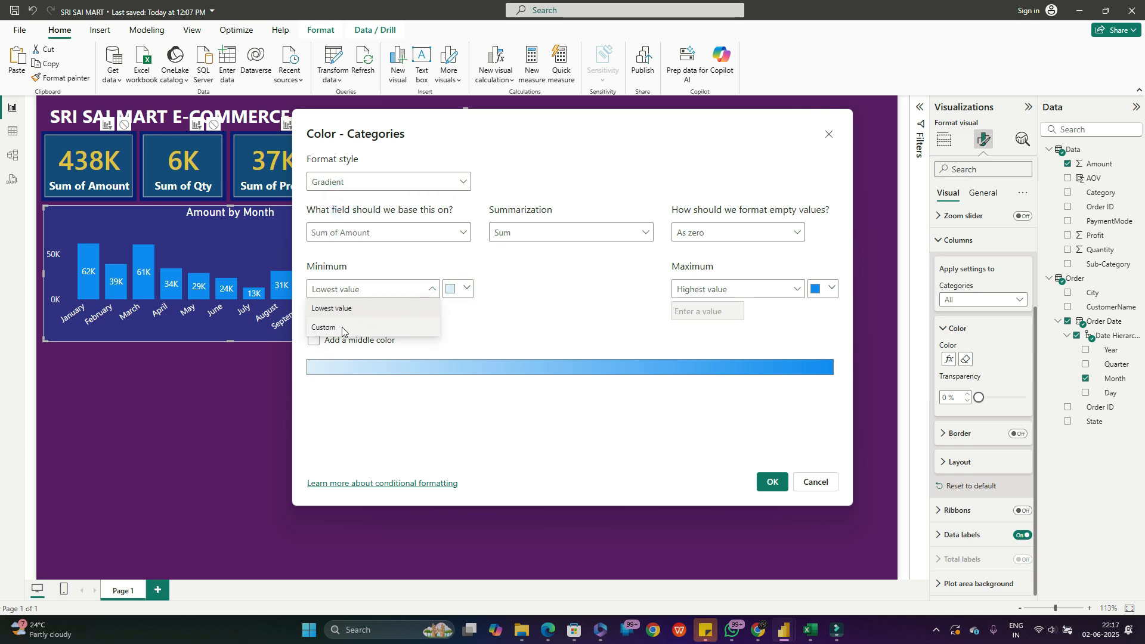
{"action": "left_click", "coordinate": [342, 326]}
{"action": "left_click", "coordinate": [365, 289]}
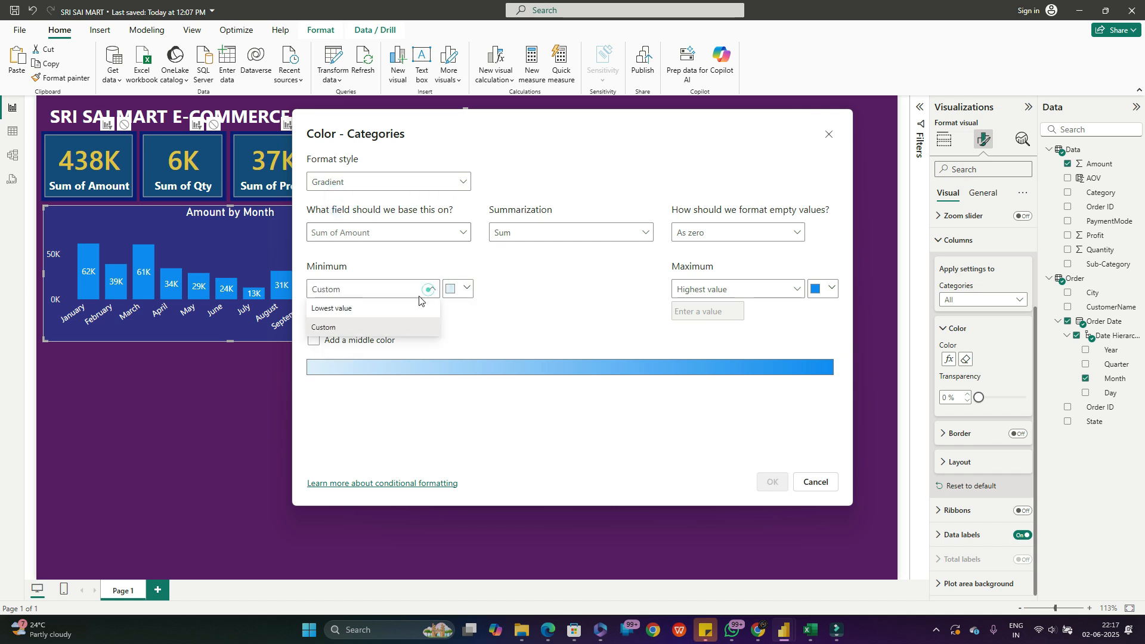
{"action": "left_click", "coordinate": [356, 312]}
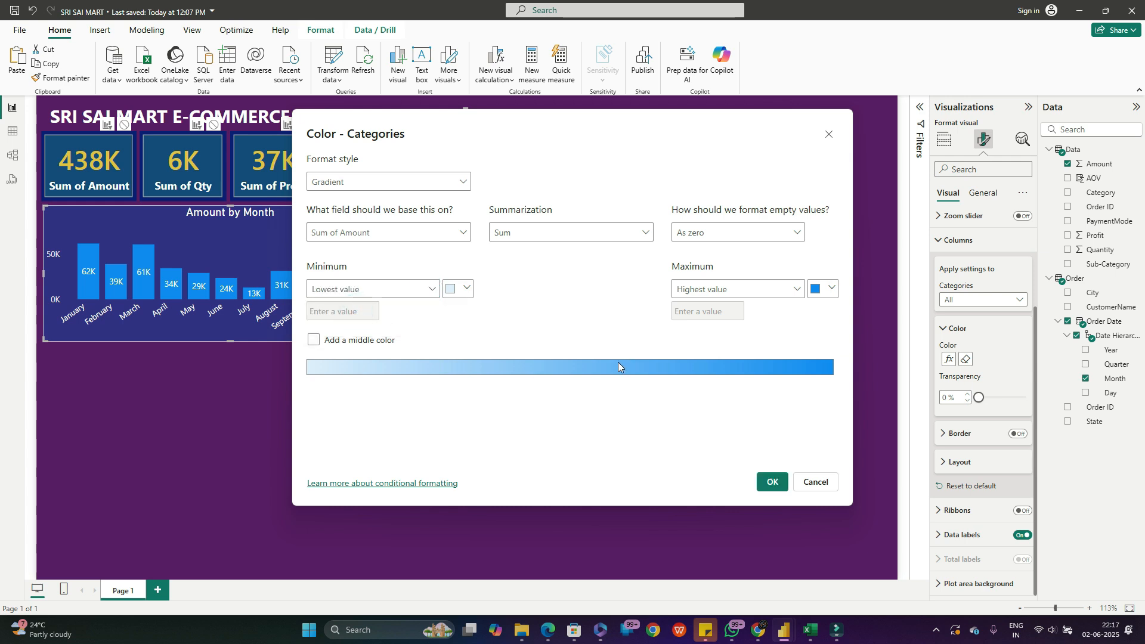
- Apply the light-to-bright blue gradient, from lowest to highest value, to the Amount by Month columns
{"action": "left_click", "coordinate": [771, 482]}
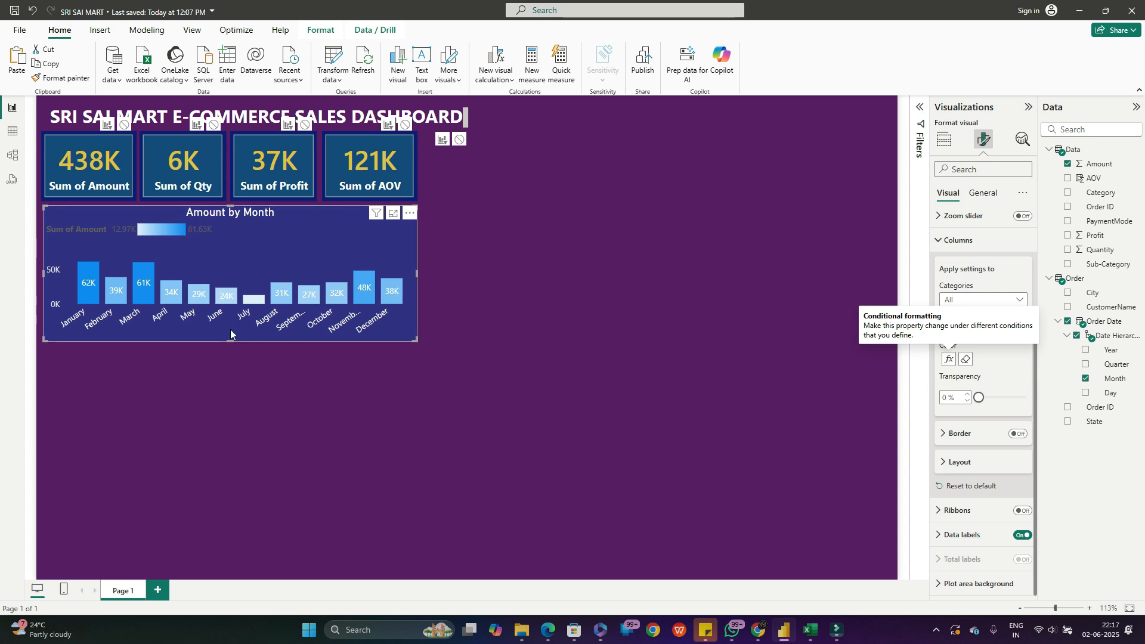
{"action": "mouse_move", "coordinate": [183, 295]}
{"action": "left_click", "coordinate": [354, 239]}
{"action": "left_click", "coordinate": [564, 325]}
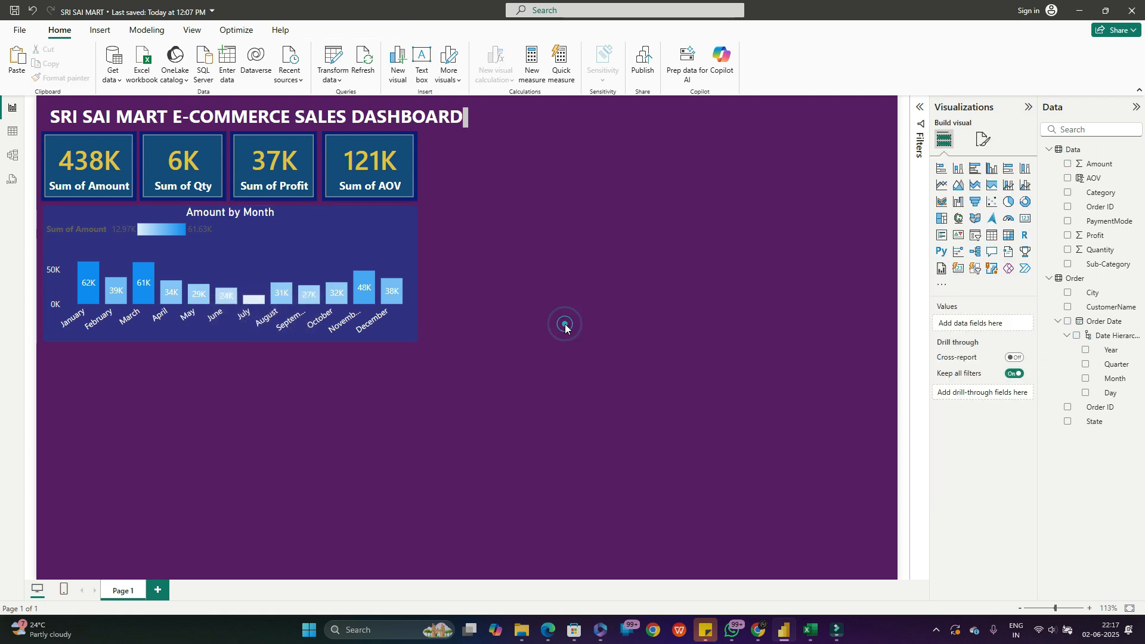
- Change the column gradient's minimum color to light yellow, keeping blue as the maximum, and apply it
{"action": "left_click", "coordinate": [317, 248]}
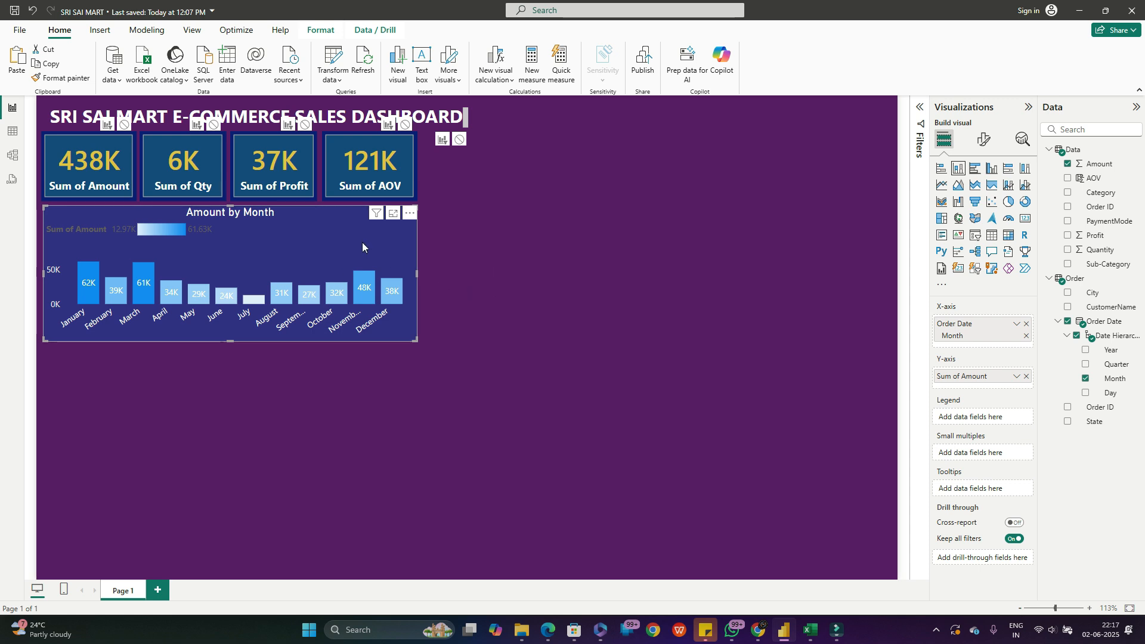
{"action": "left_click", "coordinate": [983, 139]}
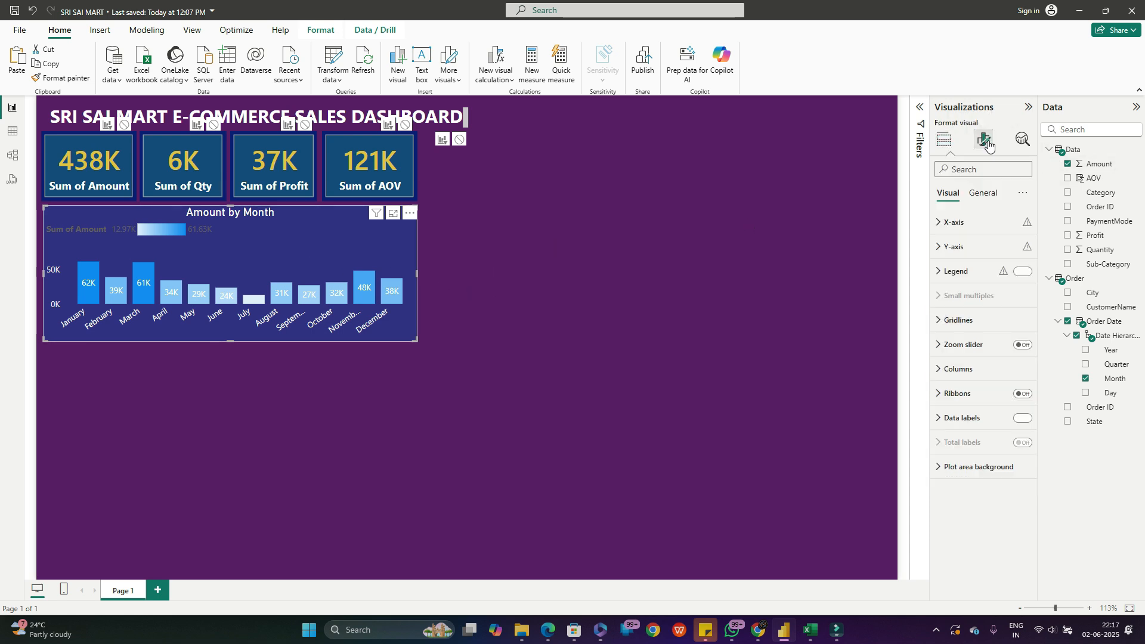
{"action": "left_click", "coordinate": [939, 370]}
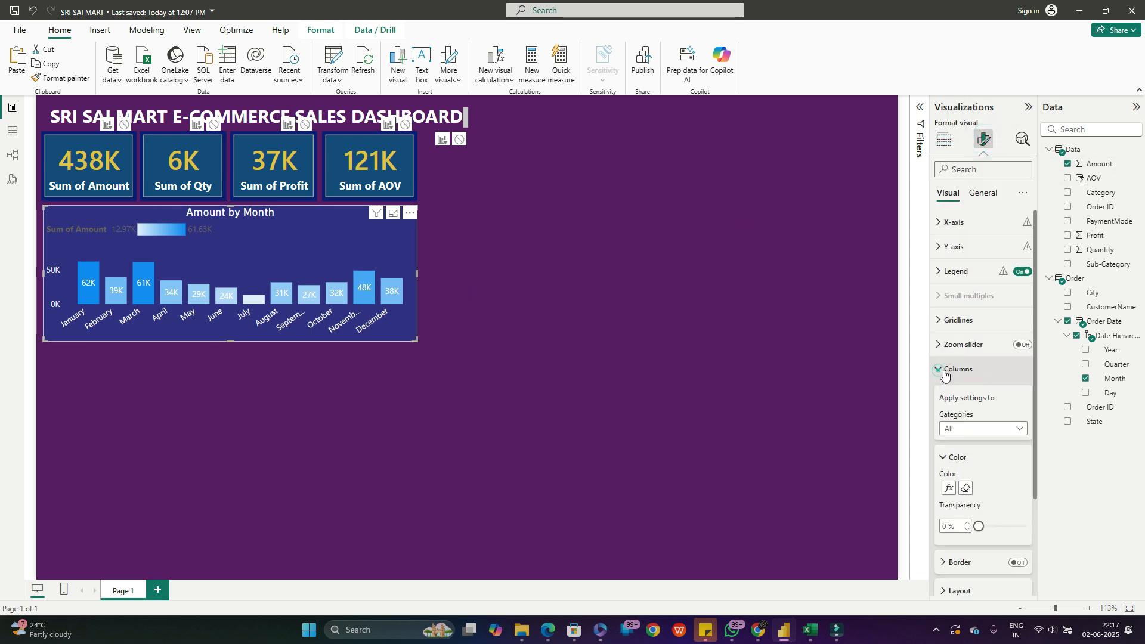
{"action": "left_click", "coordinate": [948, 487]}
{"action": "left_click", "coordinate": [467, 293]}
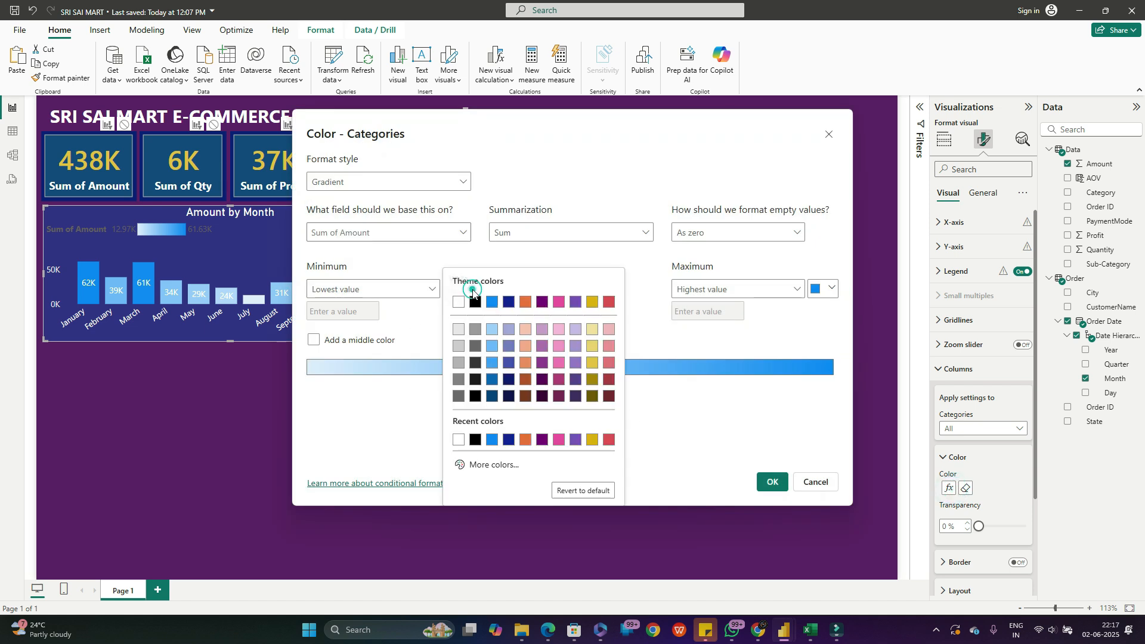
{"action": "left_click", "coordinate": [529, 346]}
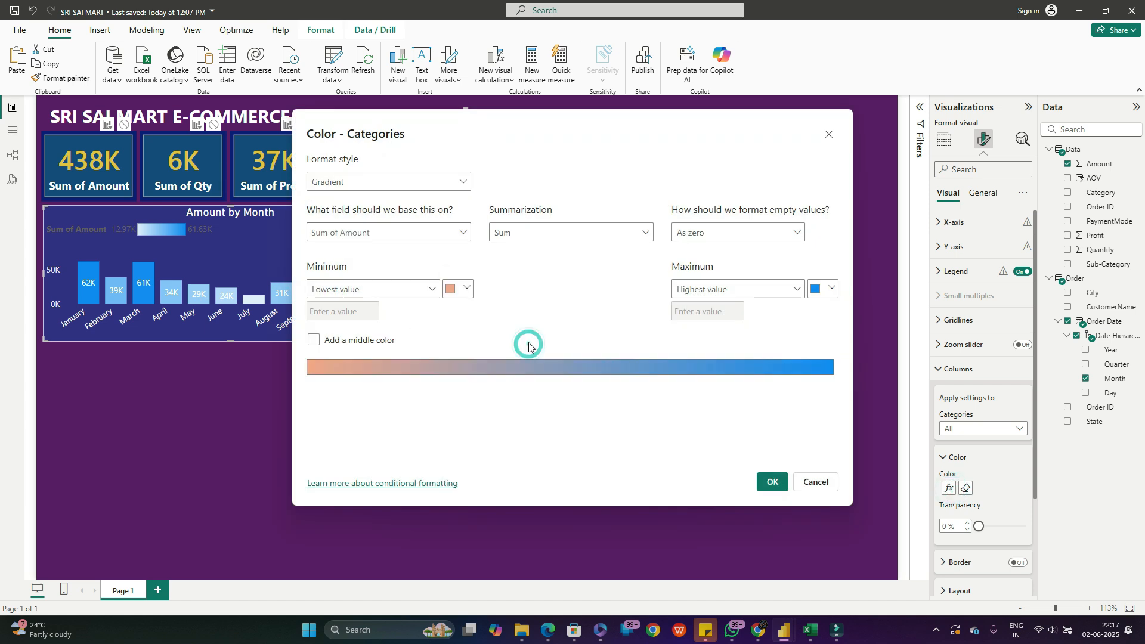
{"action": "left_click", "coordinate": [467, 289]}
{"action": "left_click", "coordinate": [590, 345]}
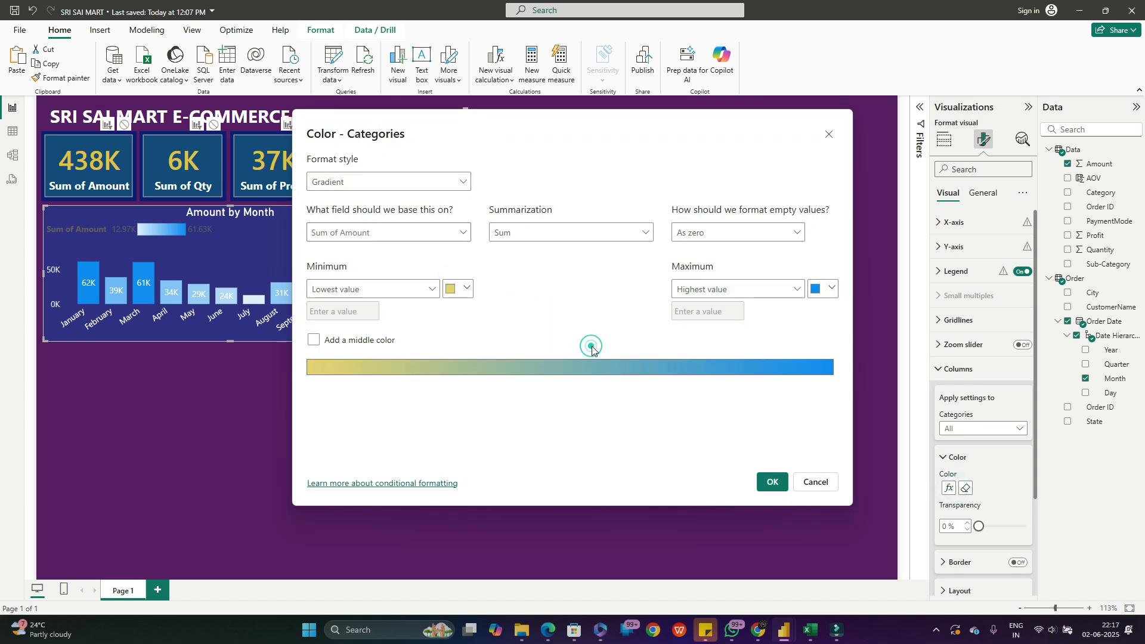
{"action": "left_click", "coordinate": [512, 368]}
{"action": "left_click", "coordinate": [770, 481]}
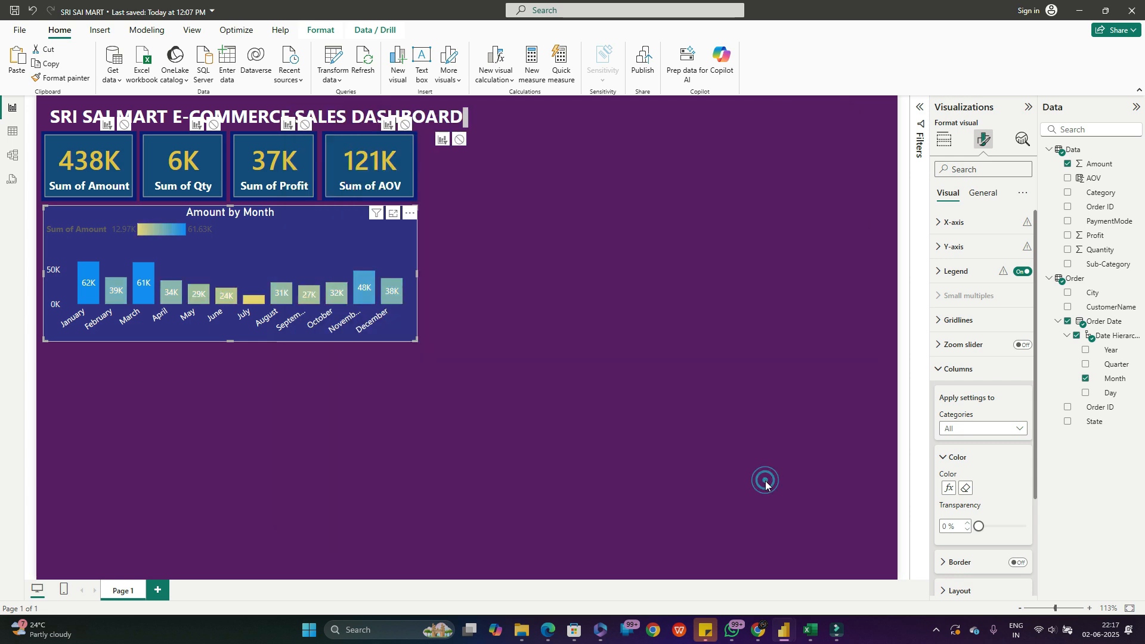
{"action": "left_click", "coordinate": [348, 395]}
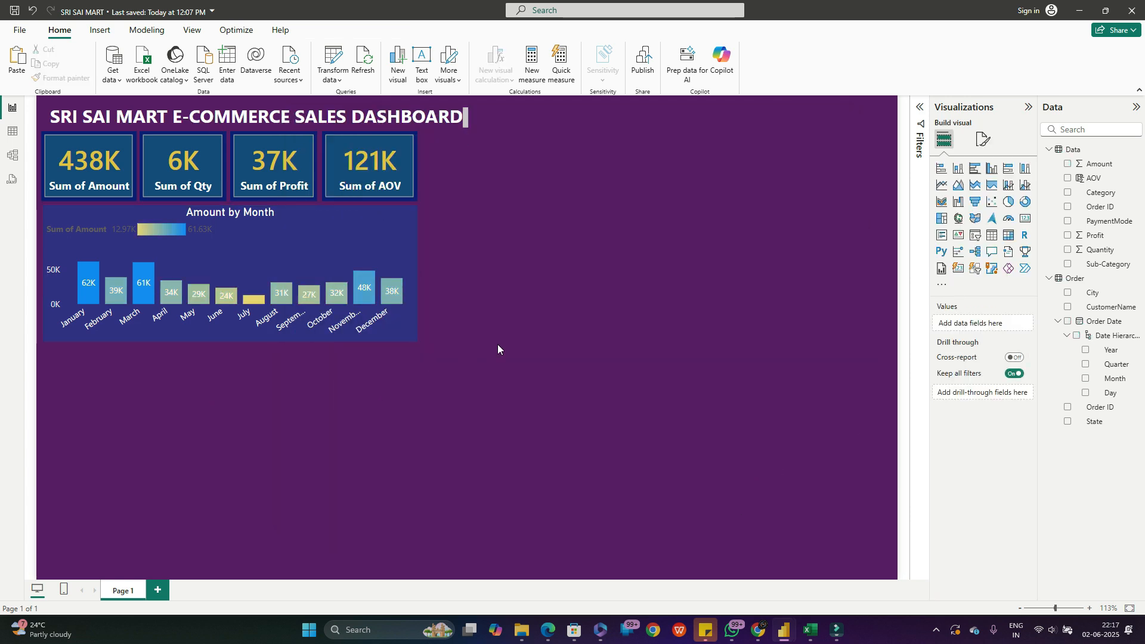
{"action": "left_click", "coordinate": [406, 231]}
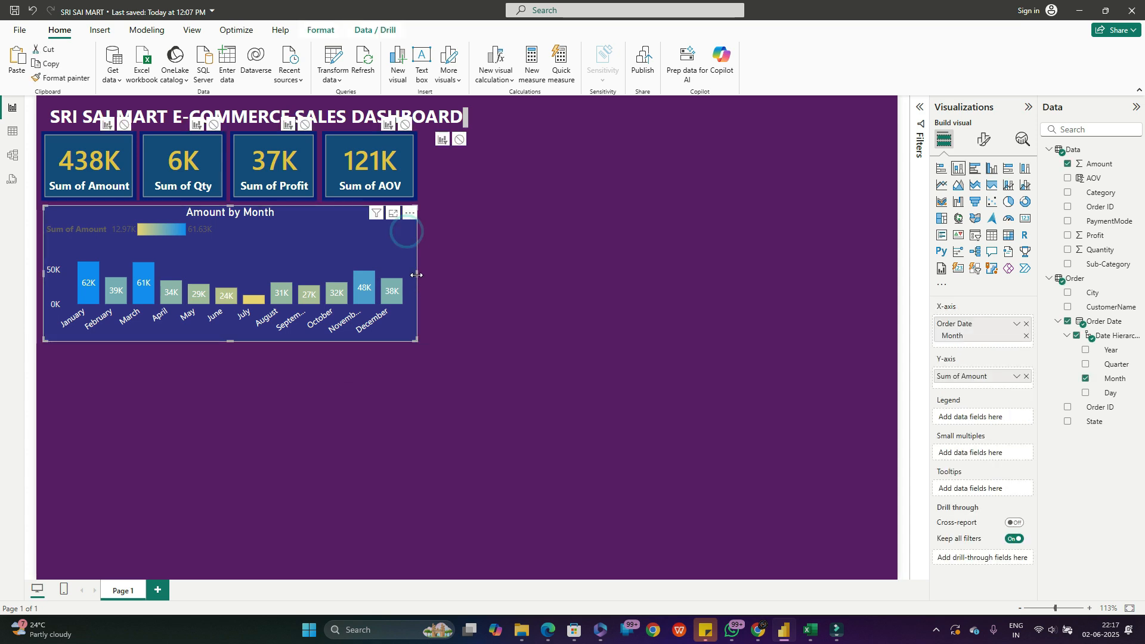
{"action": "left_click", "coordinate": [415, 276]}
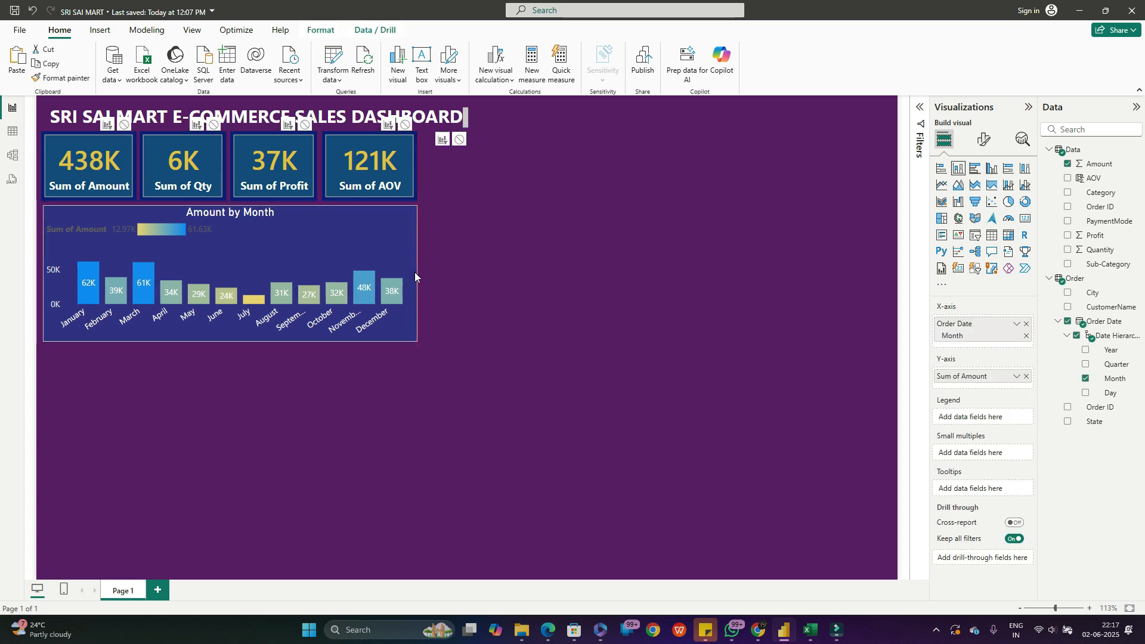
{"action": "left_click", "coordinate": [502, 261]}
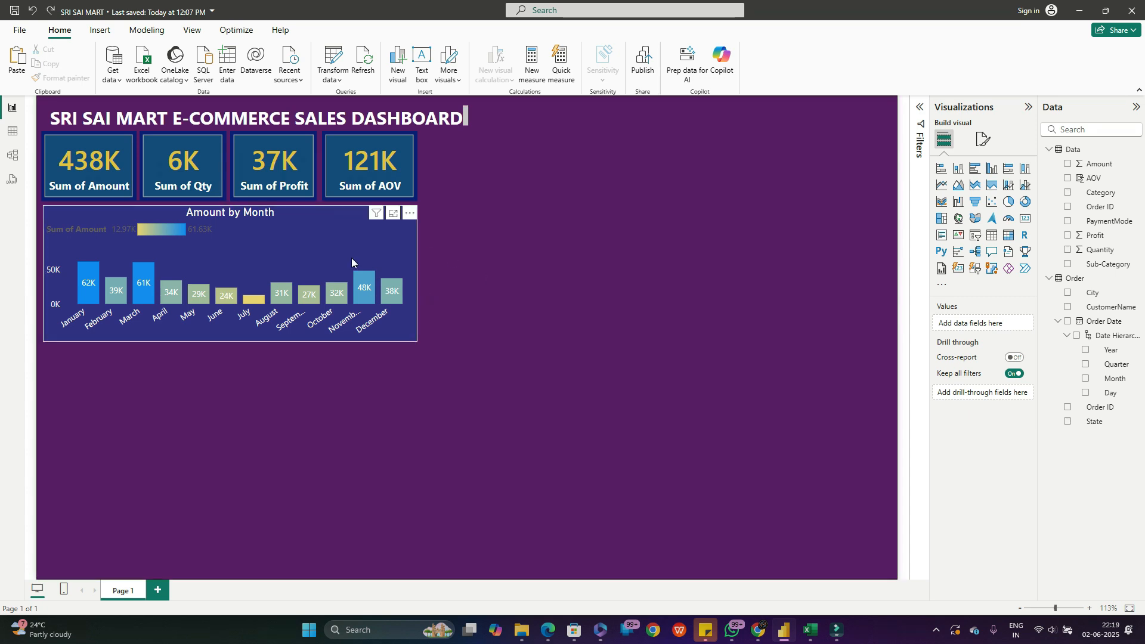
- Turn on the visual border of the Amount by Month chart and set its rounded corners to 14 px
{"action": "left_click", "coordinate": [251, 251]}
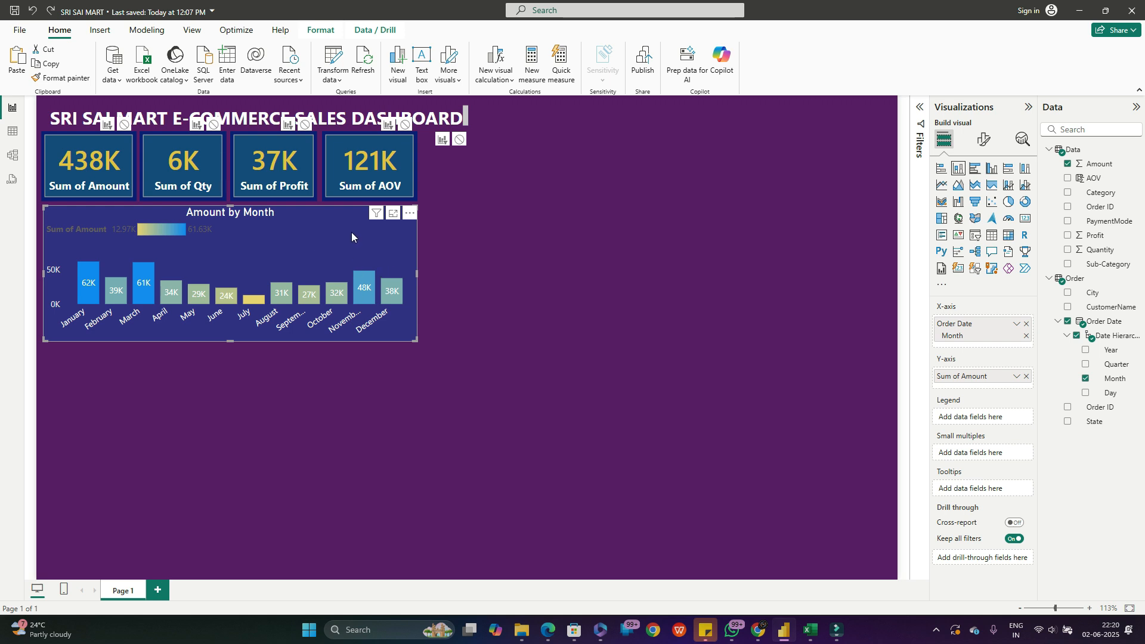
{"action": "left_click", "coordinate": [983, 144]}
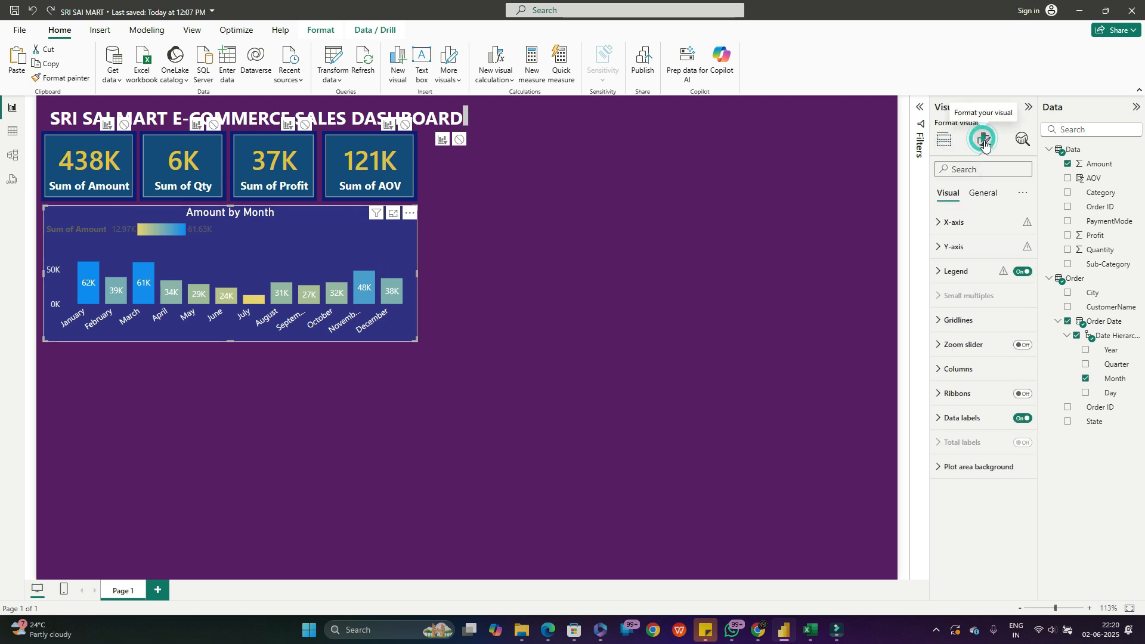
{"action": "left_click", "coordinate": [984, 192]}
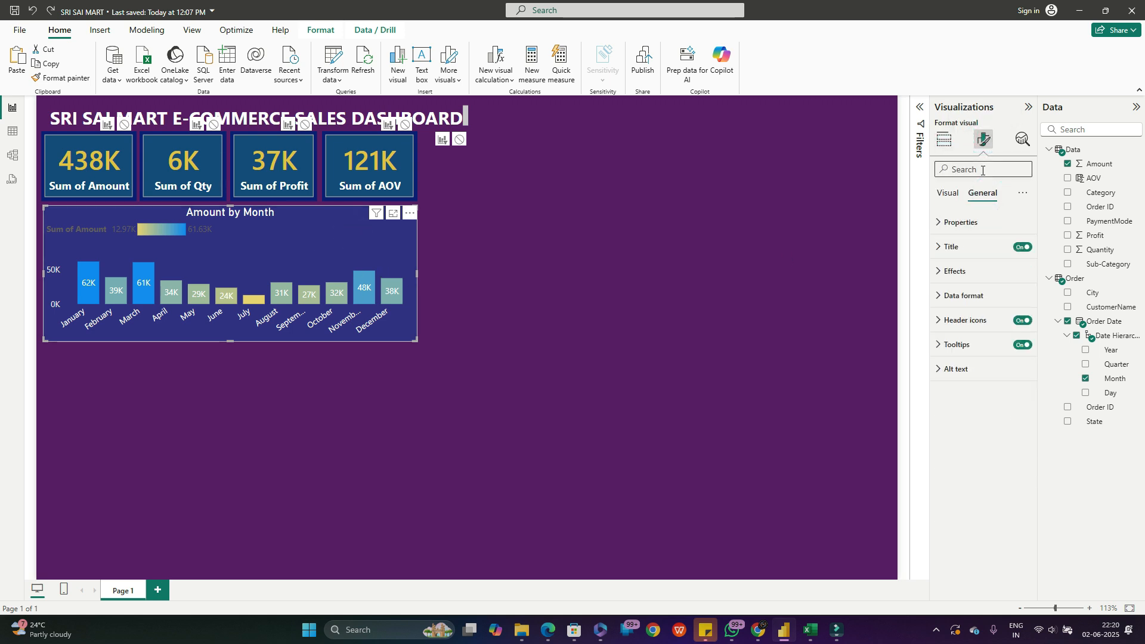
{"action": "left_click", "coordinate": [982, 170]}
{"action": "type", "text": "BORD"}
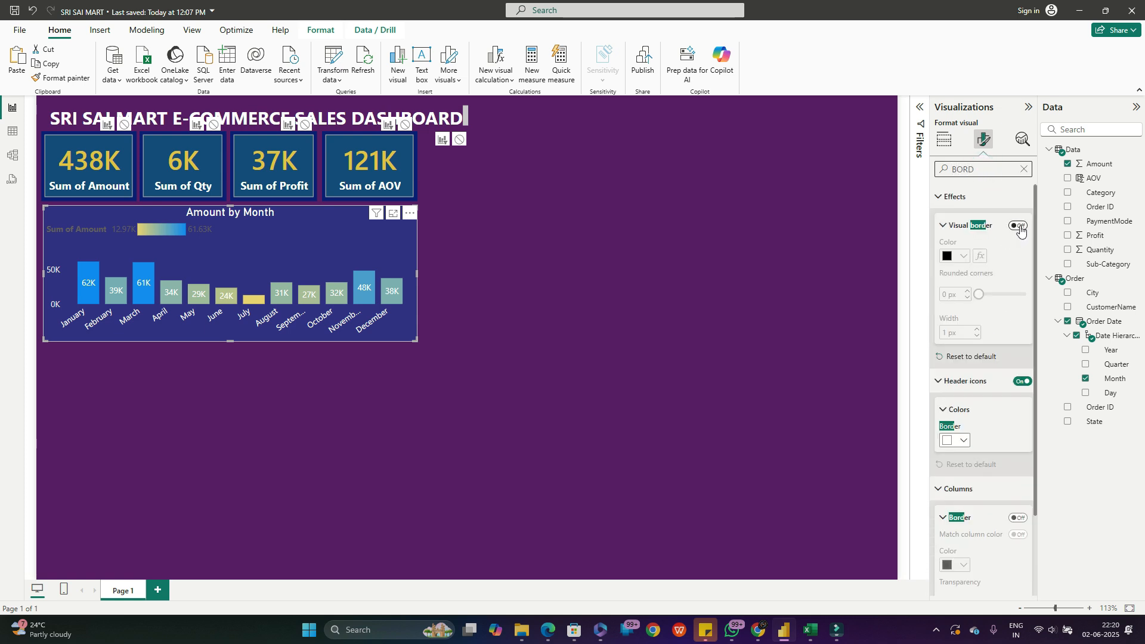
{"action": "left_click", "coordinate": [1017, 226]}
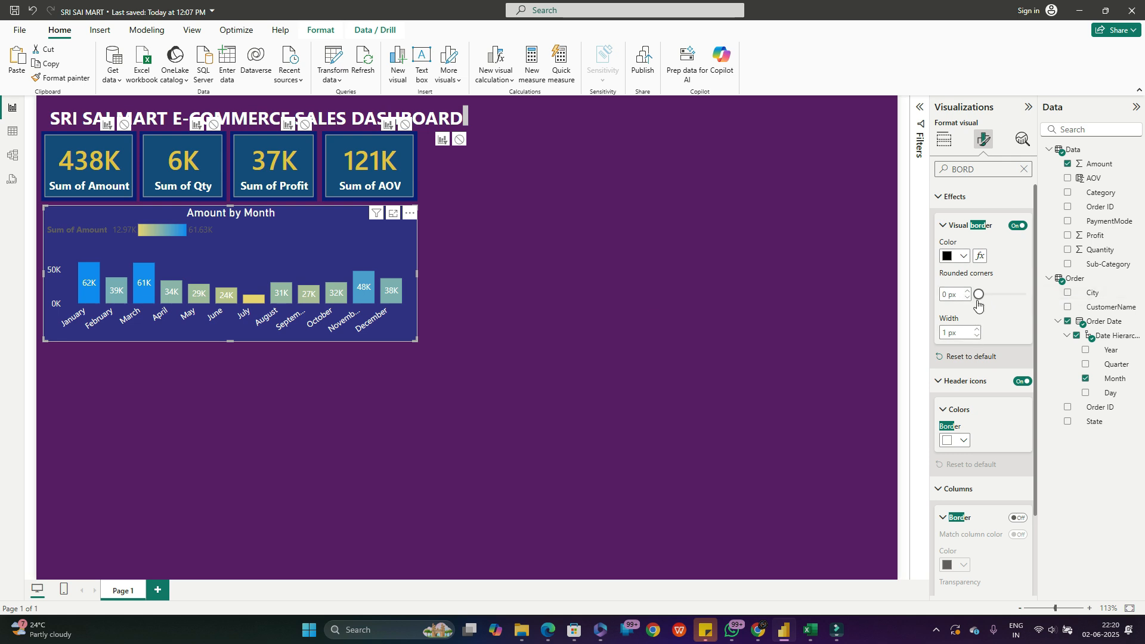
{"action": "left_click_drag", "start_coordinate": [982, 294], "coordinate": [1001, 294]}
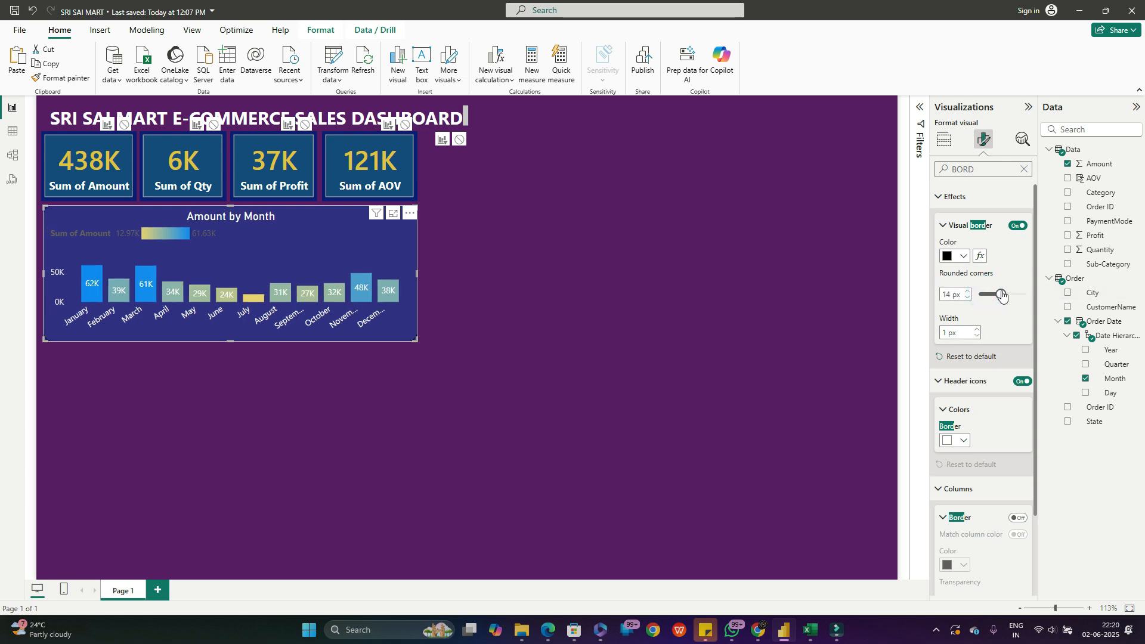
{"action": "left_click", "coordinate": [599, 337]}
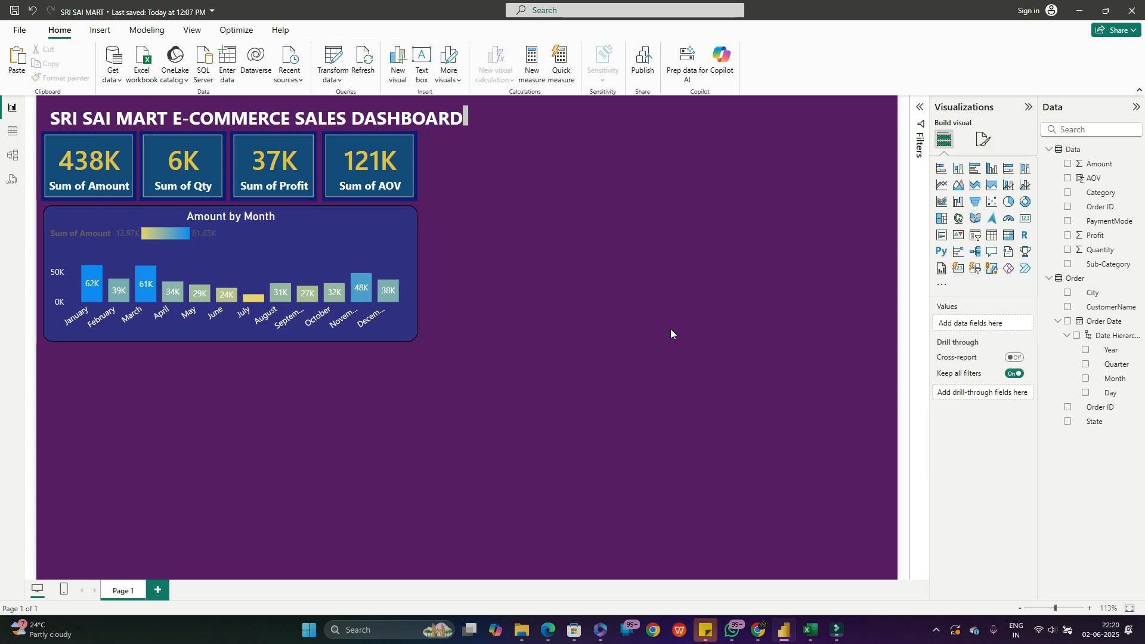
{"action": "left_click", "coordinate": [381, 253]}
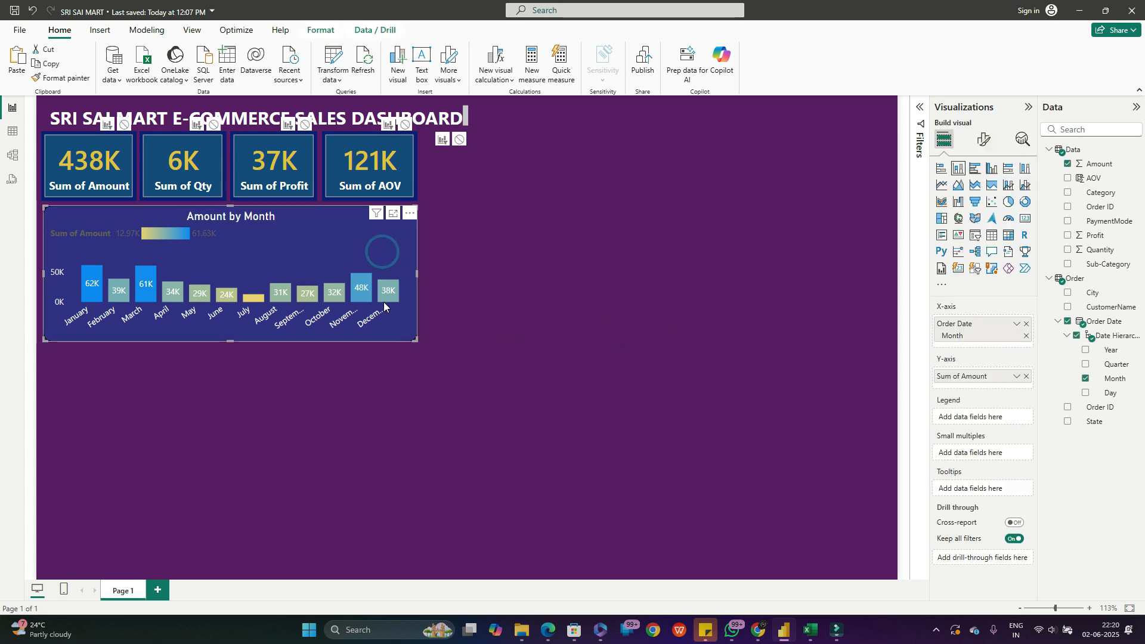
- Set the Sum of Amount card's small multiples border line style to Dashed and turn on the card's layout border
{"action": "left_click", "coordinate": [53, 140]}
{"action": "left_click", "coordinate": [620, 207]}
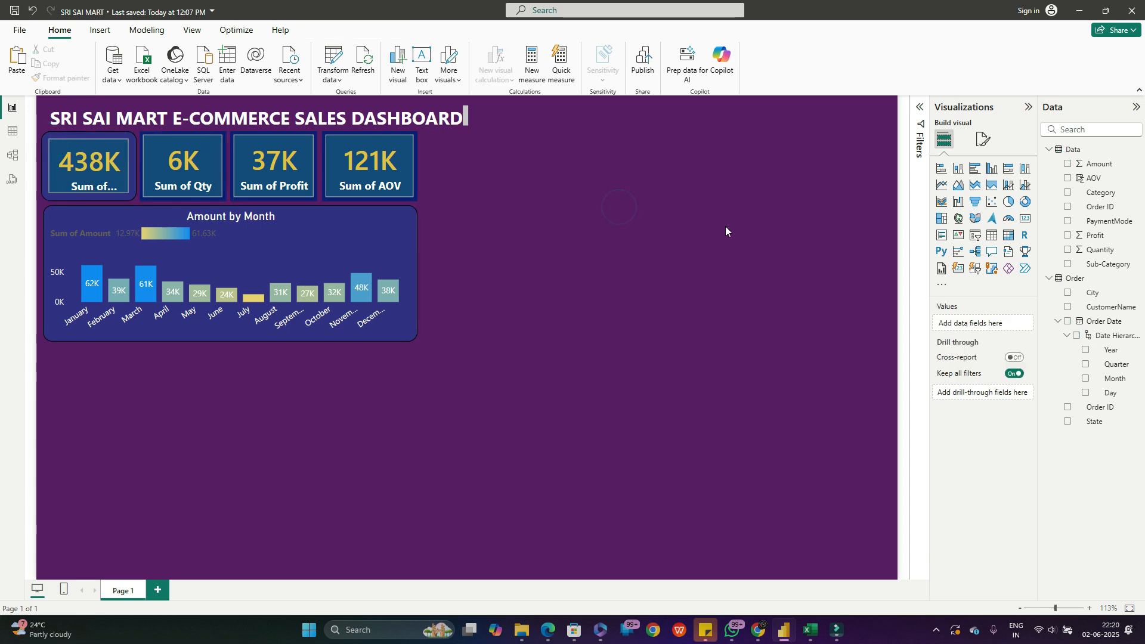
{"action": "left_click", "coordinate": [95, 148]}
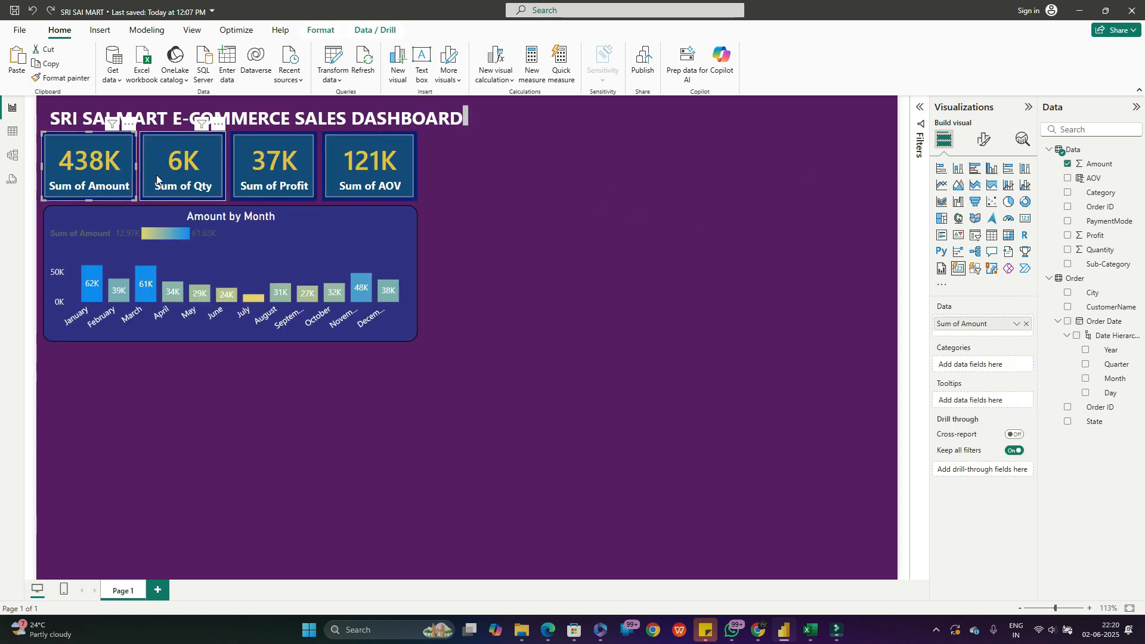
{"action": "left_click", "coordinate": [985, 149]}
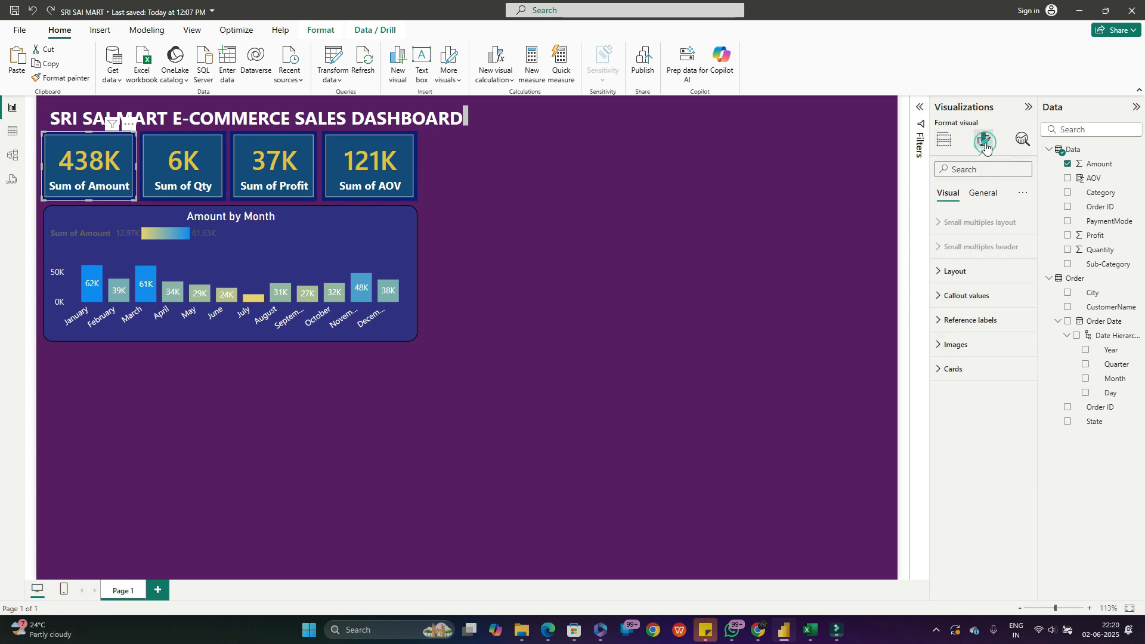
{"action": "left_click", "coordinate": [985, 197]}
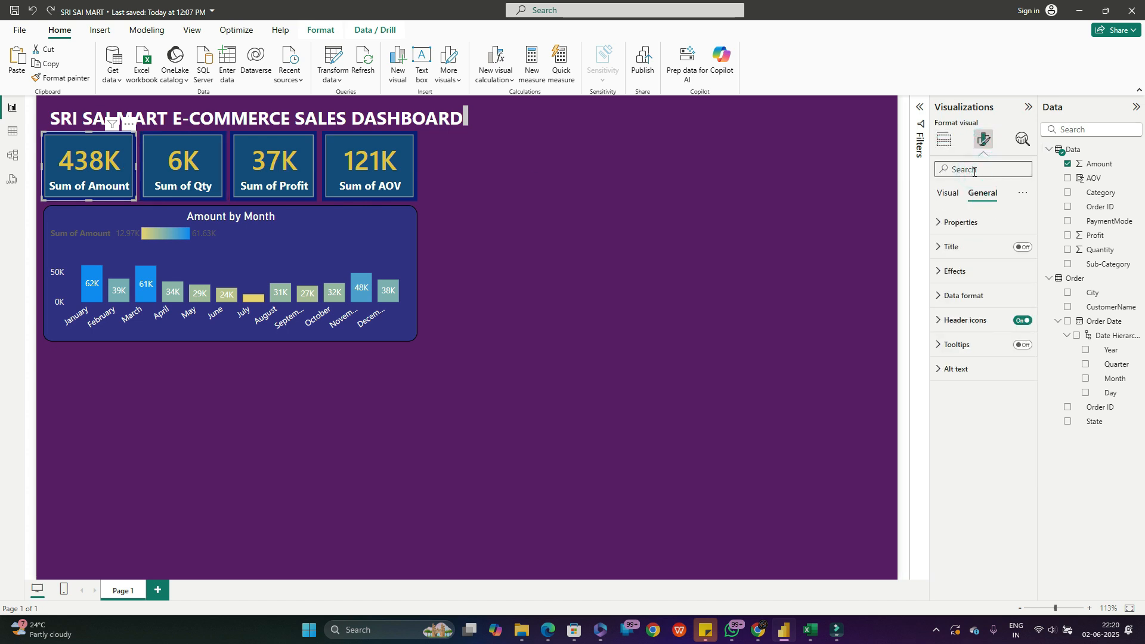
{"action": "left_click", "coordinate": [973, 172]}
{"action": "type", "text": "BOR"}
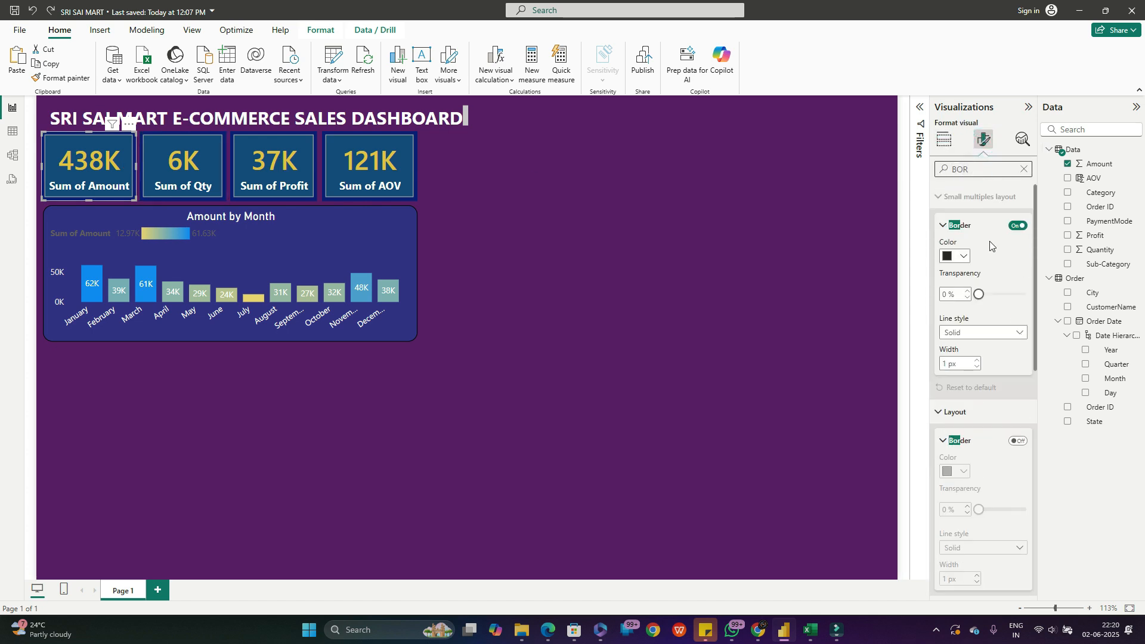
{"action": "left_click", "coordinate": [992, 332]}
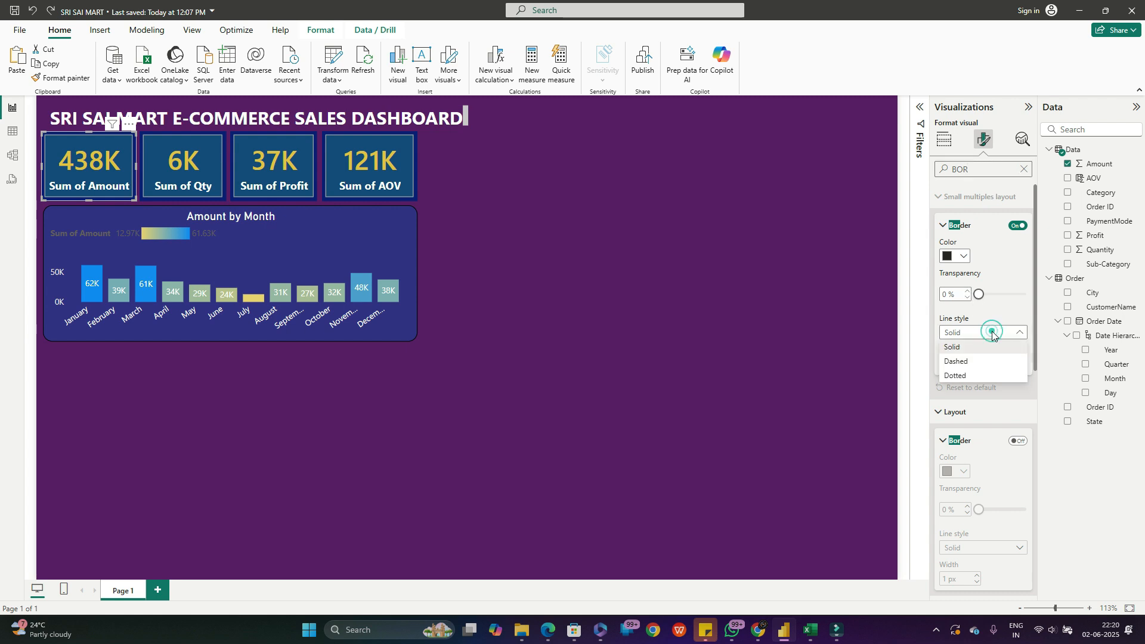
{"action": "left_click", "coordinate": [973, 372]}
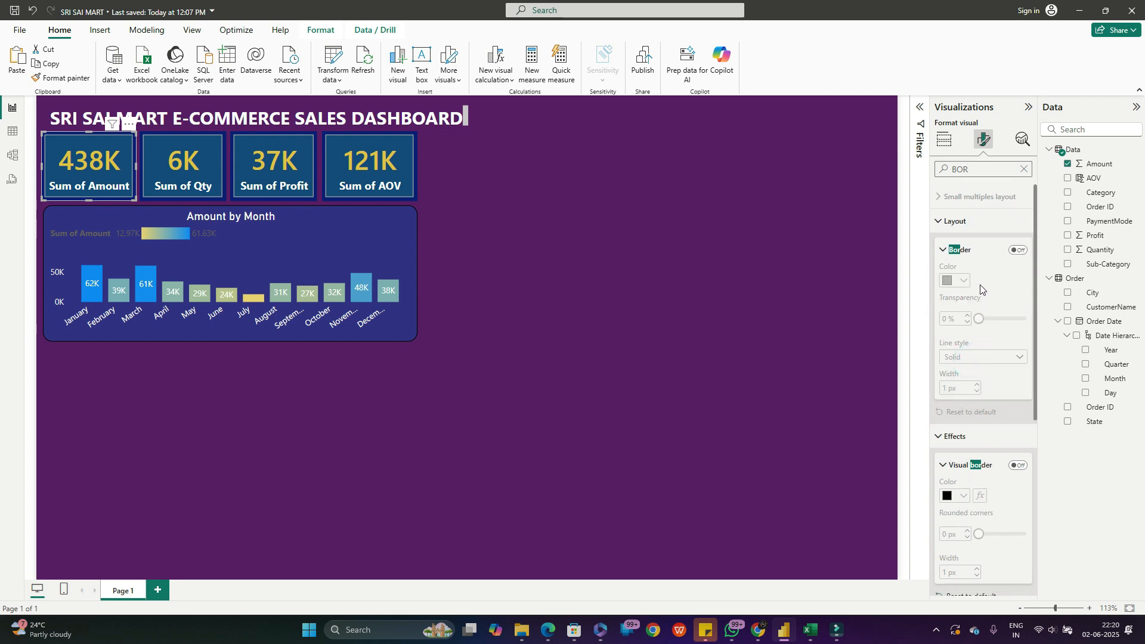
{"action": "left_click", "coordinate": [960, 249]}
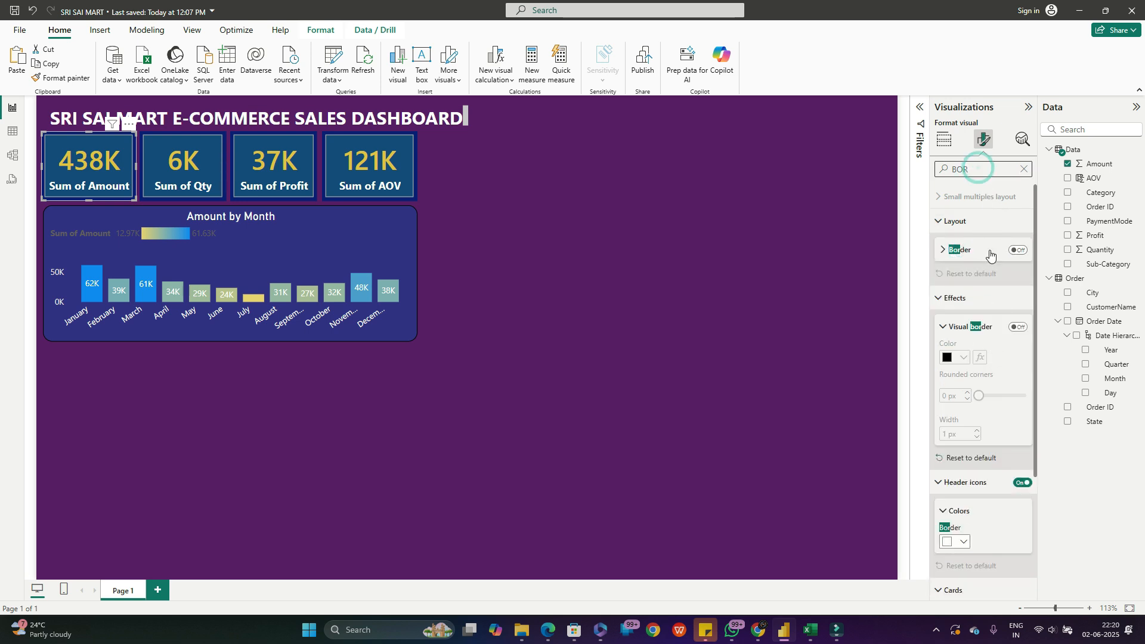
{"action": "left_click", "coordinate": [1019, 250]}
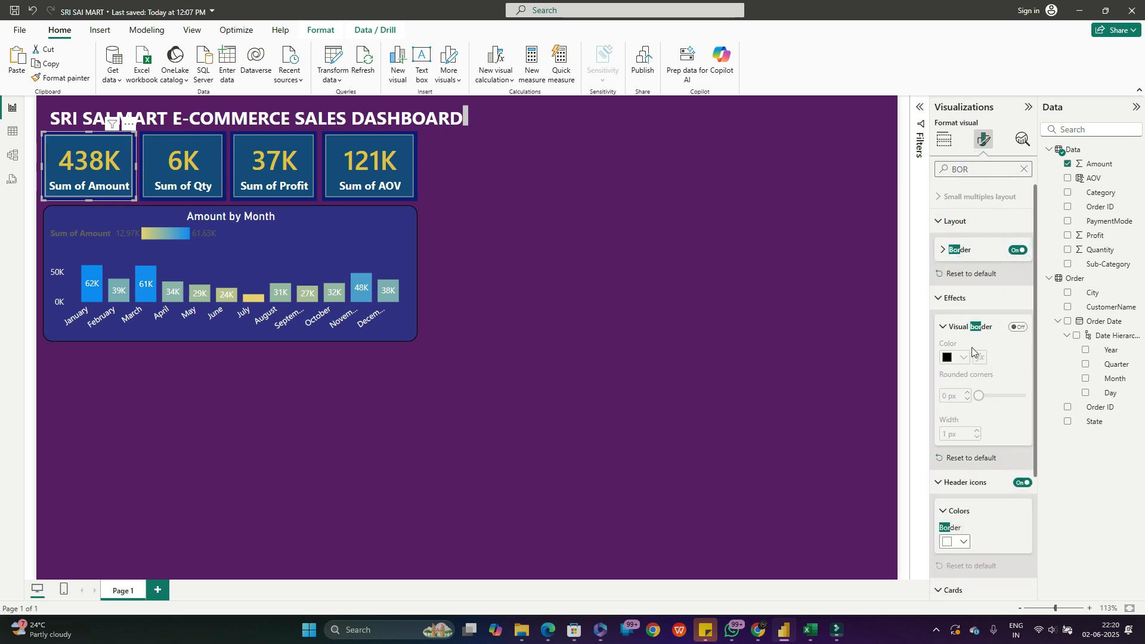
{"action": "left_click", "coordinate": [519, 253]}
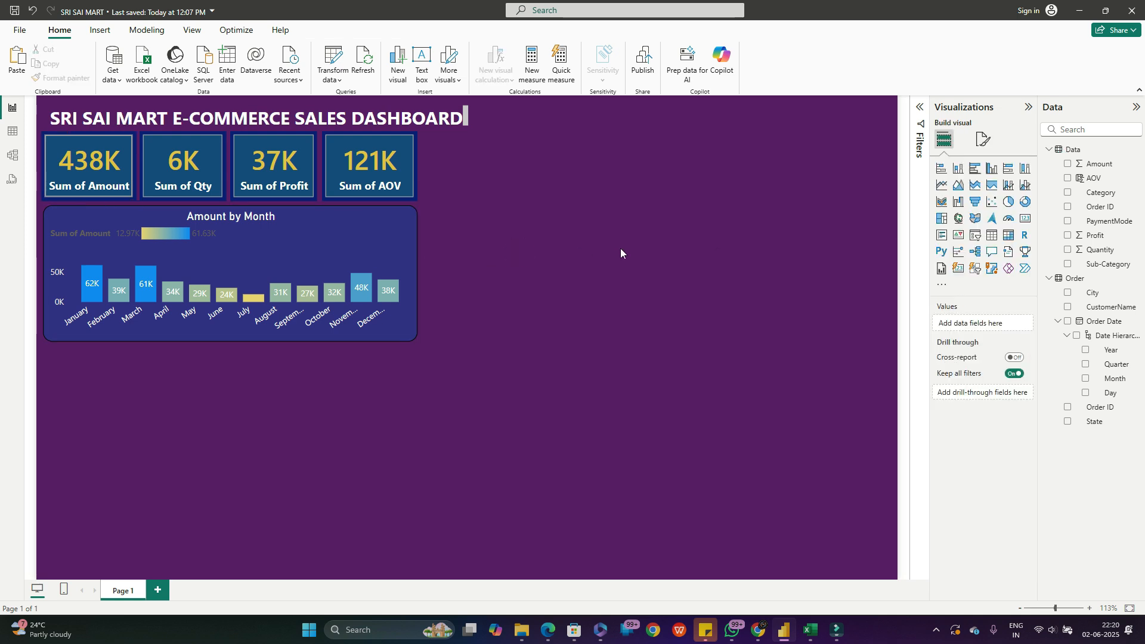
- Return the Sum of Amount card's small multiples border line style to Solid and set its layout border transparency to 21%
{"action": "left_click", "coordinate": [70, 163]}
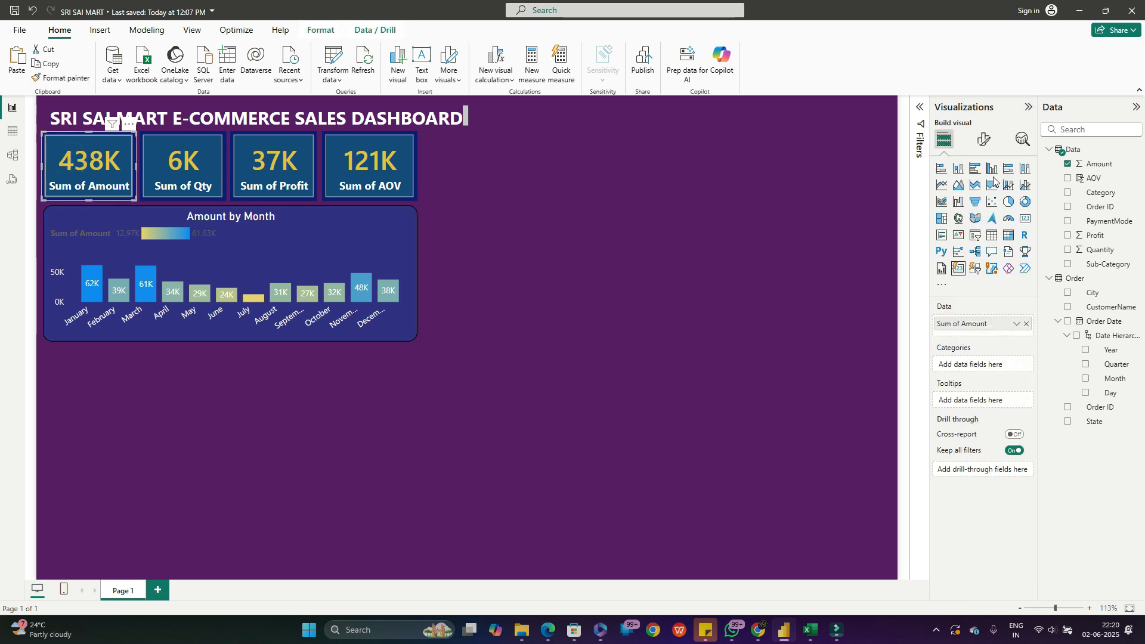
{"action": "left_click", "coordinate": [984, 139]}
{"action": "left_click", "coordinate": [981, 192]}
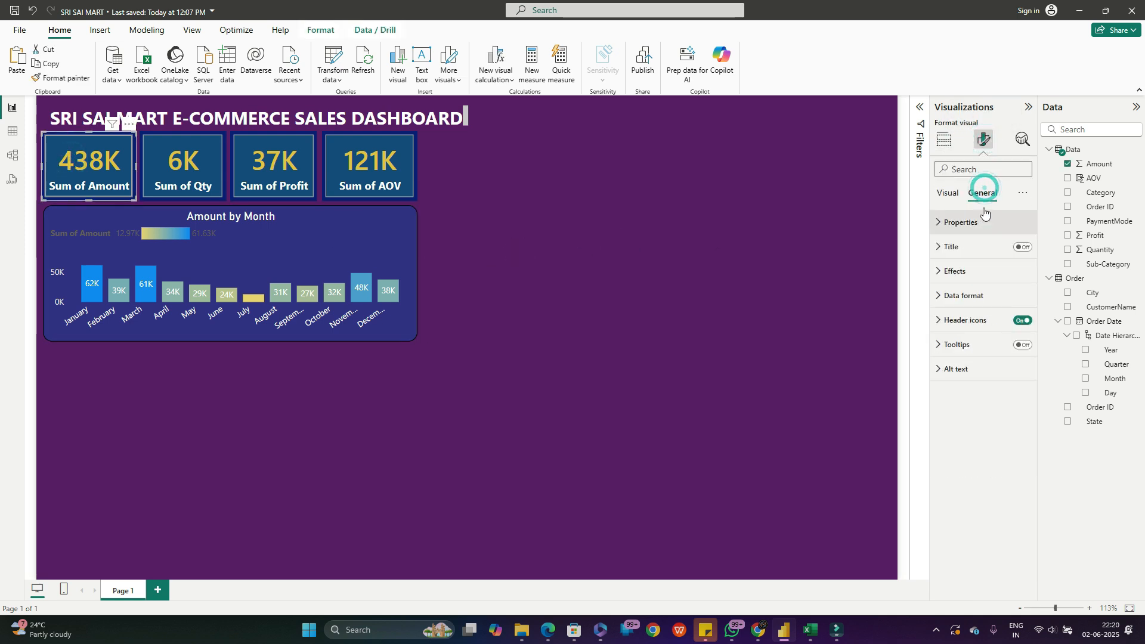
{"action": "type", "text": "BOR"}
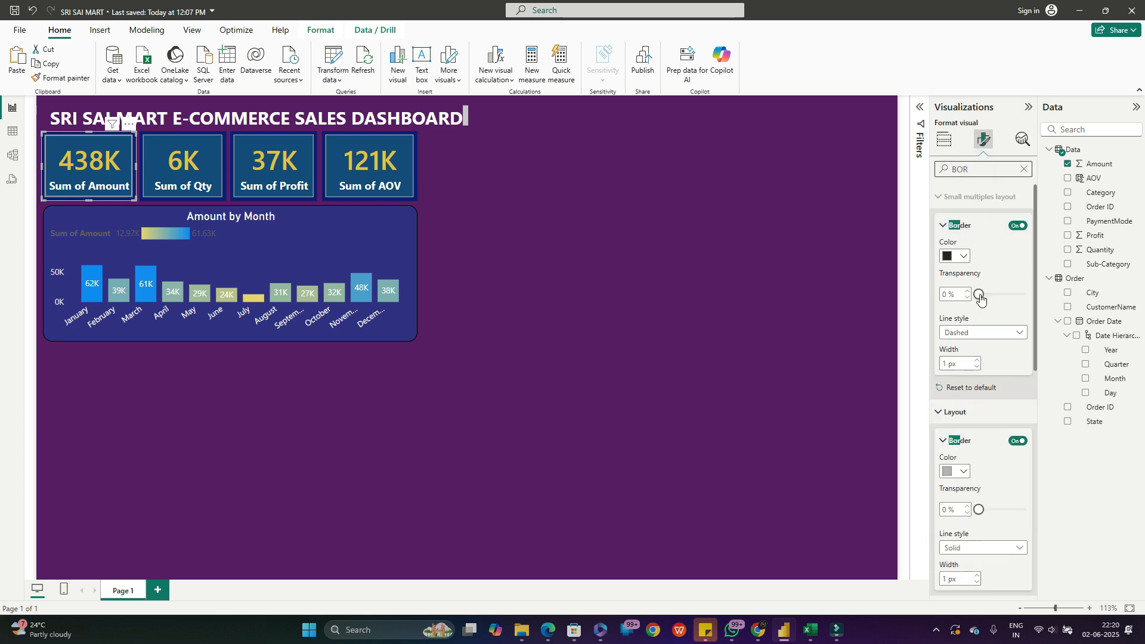
{"action": "left_click", "coordinate": [979, 332]}
{"action": "left_click", "coordinate": [967, 344]}
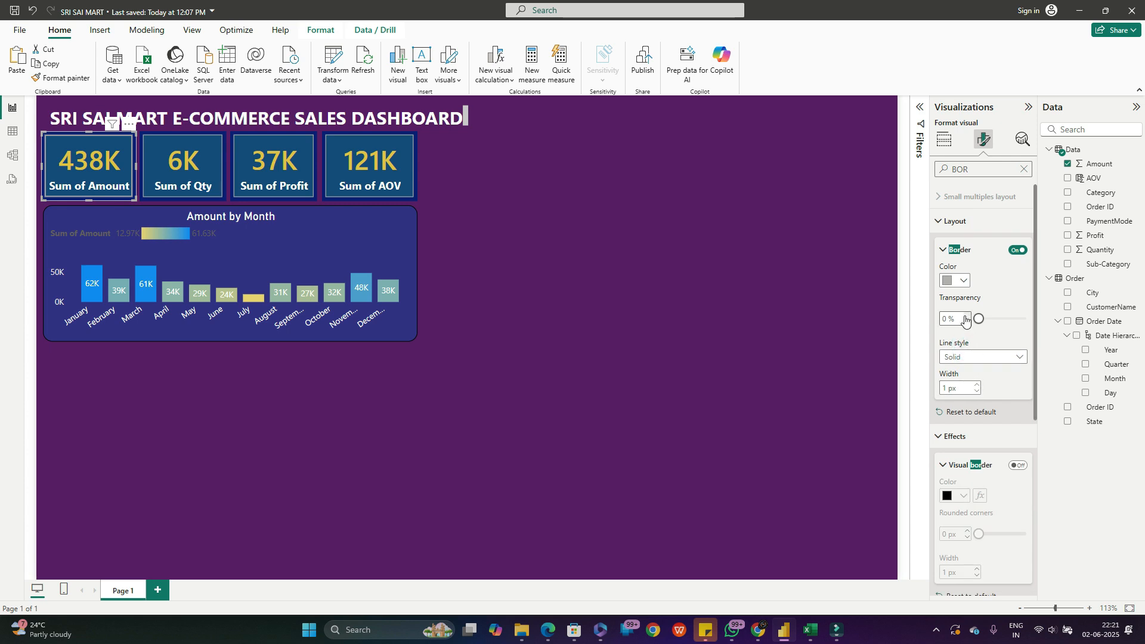
{"action": "left_click_drag", "start_coordinate": [981, 322], "coordinate": [989, 321]}
{"action": "left_click", "coordinate": [586, 261]}
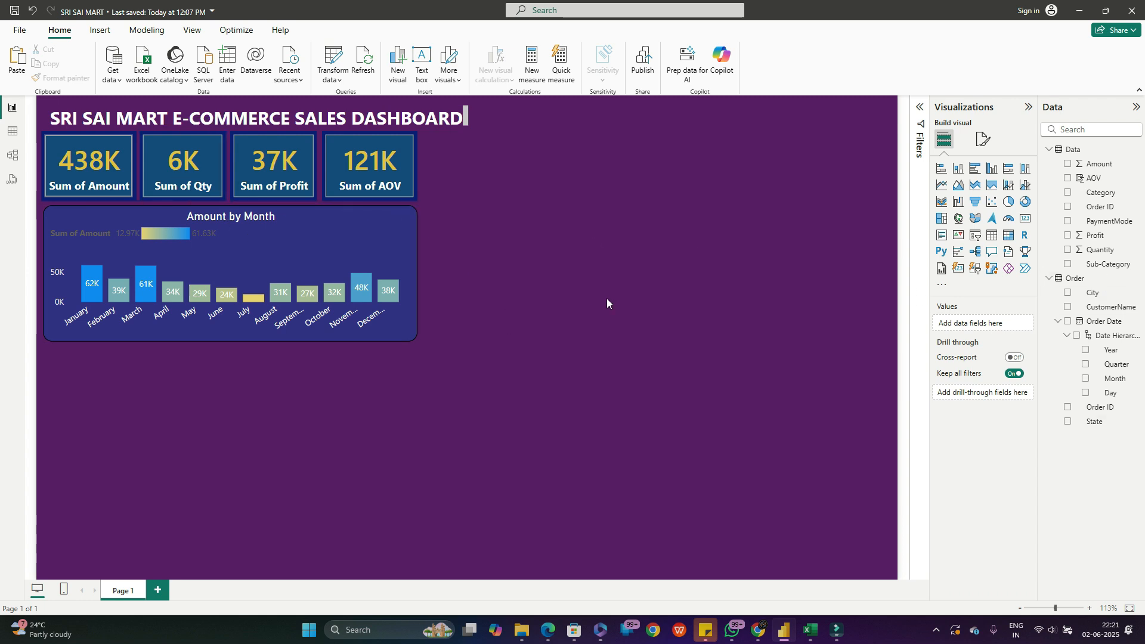
- Change the color of the Sum of Amount card's small multiples border to the light gray shade just below white
{"action": "left_click", "coordinate": [100, 159]}
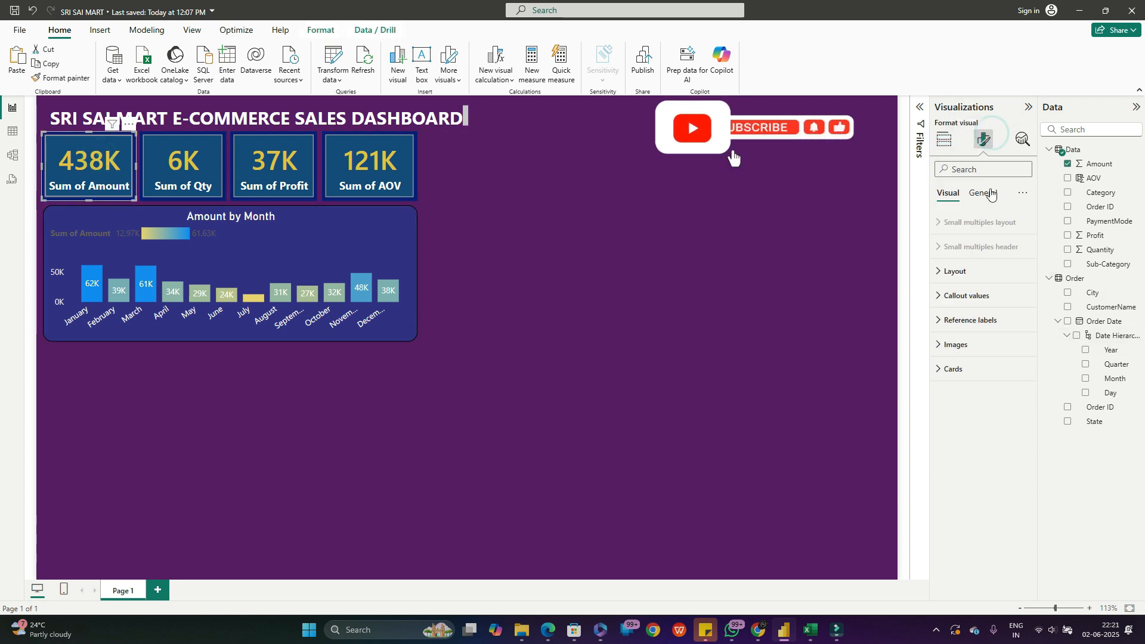
{"action": "left_click", "coordinate": [994, 197]}
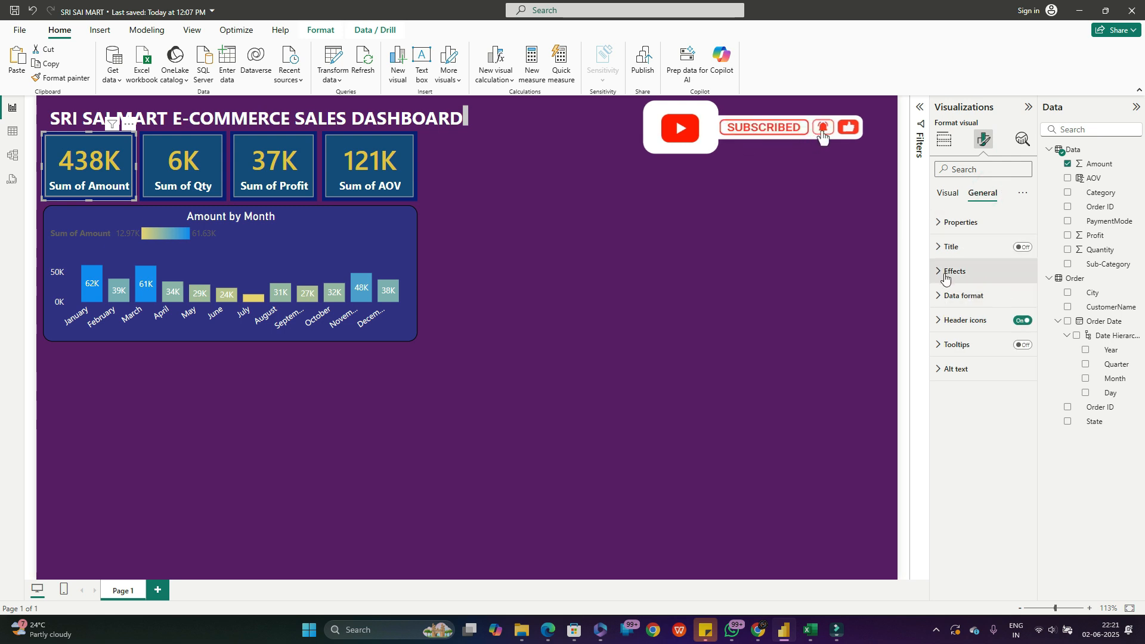
{"action": "left_click", "coordinate": [967, 170]}
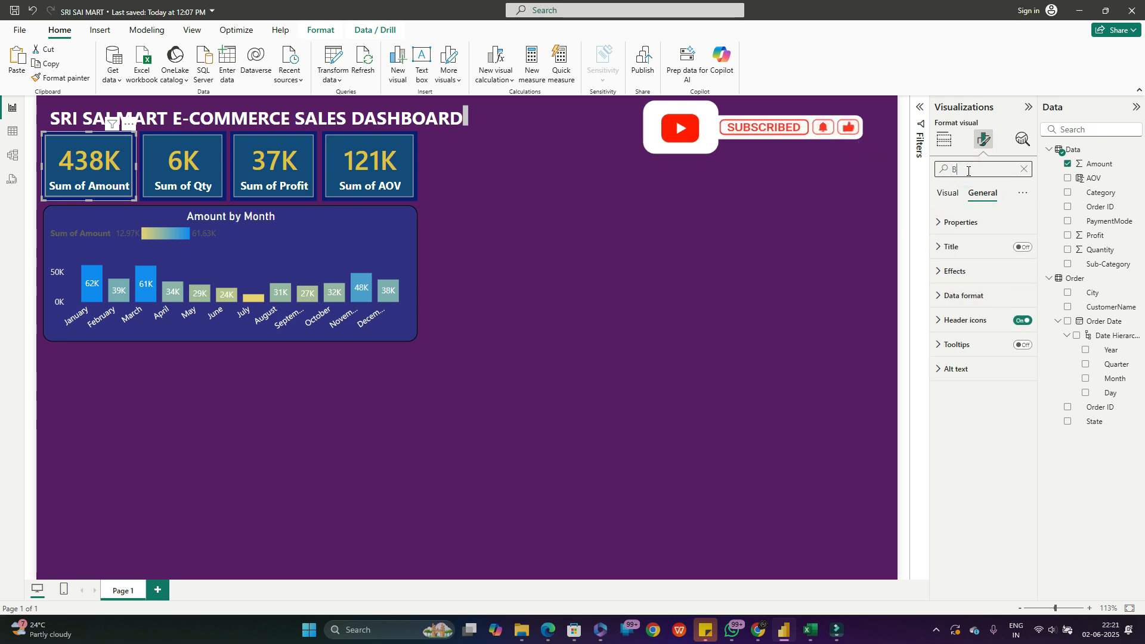
{"action": "type", "text": "BORD"}
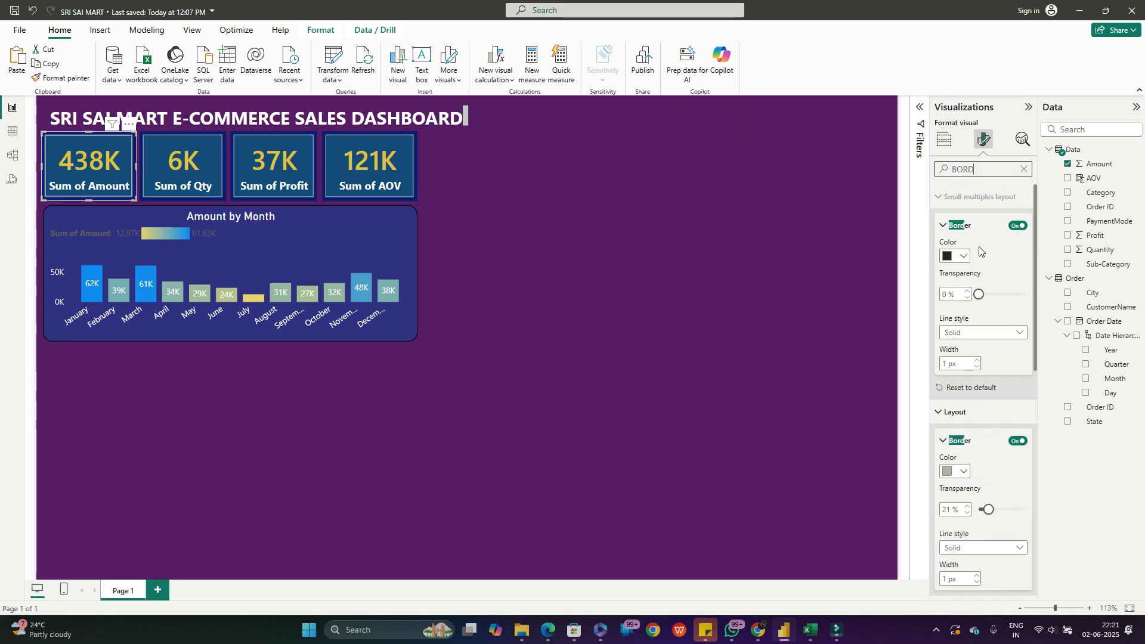
{"action": "left_click", "coordinate": [958, 256]}
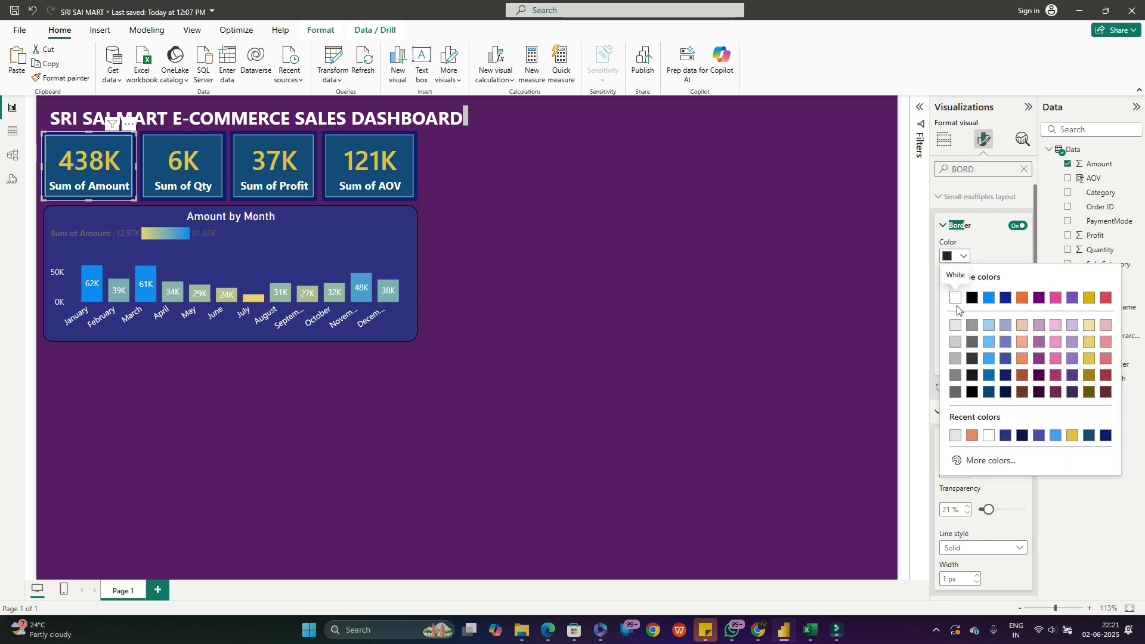
{"action": "left_click", "coordinate": [955, 325]}
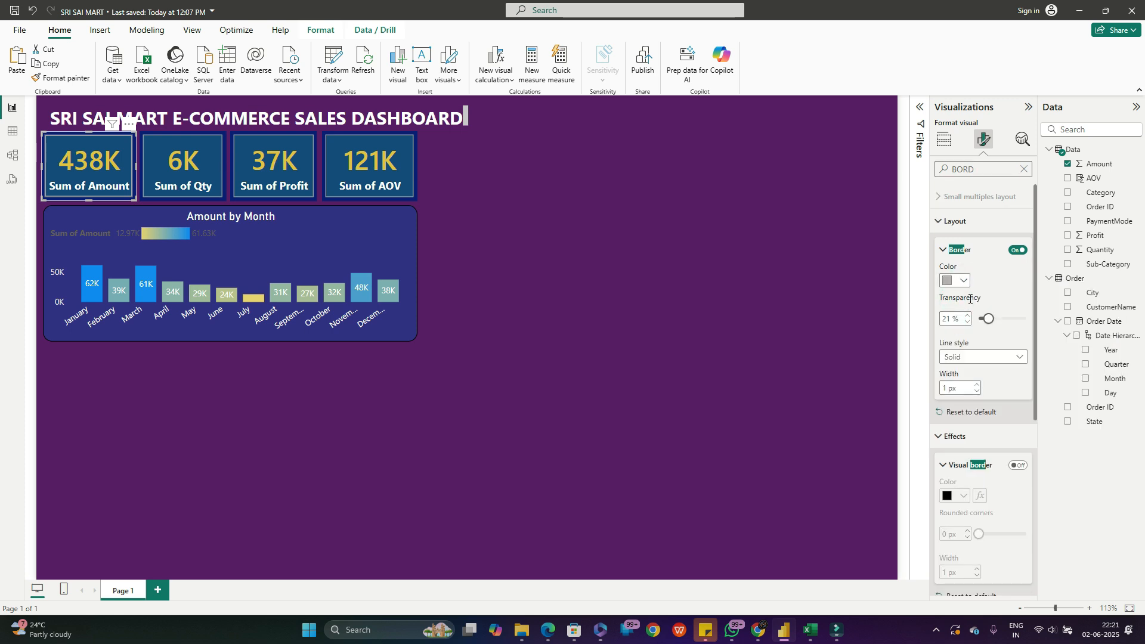
- Set the Sum of Amount card's layout border transparency to 16% and its width to 0 px
{"action": "left_click", "coordinate": [985, 321]}
{"action": "left_click_drag", "start_coordinate": [985, 321], "coordinate": [987, 322]}
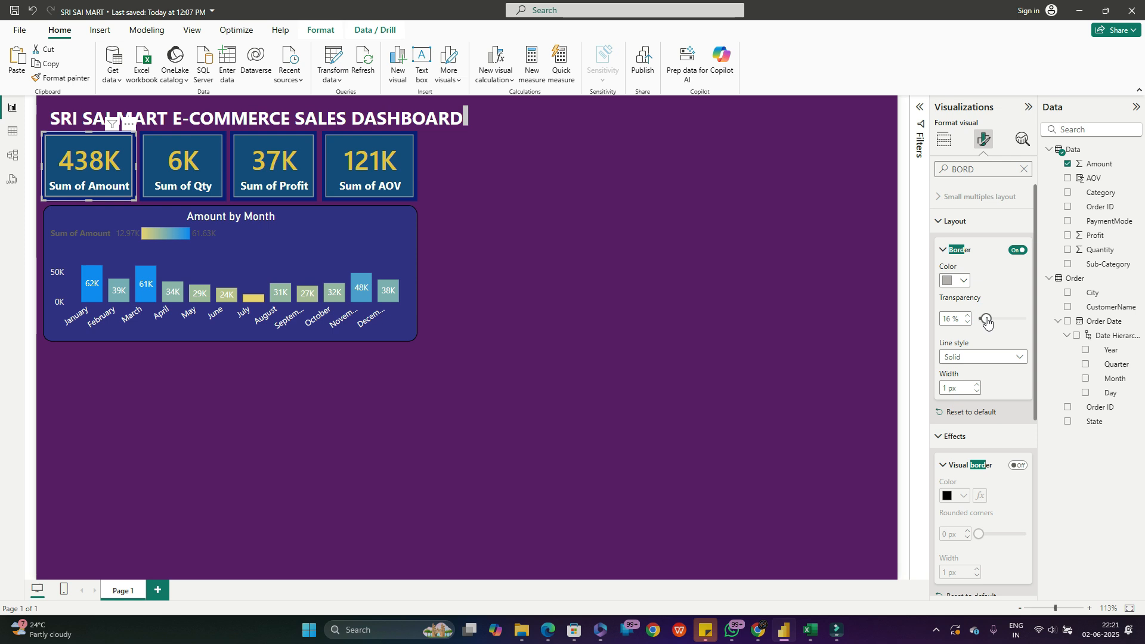
{"action": "left_click", "coordinate": [976, 391]}
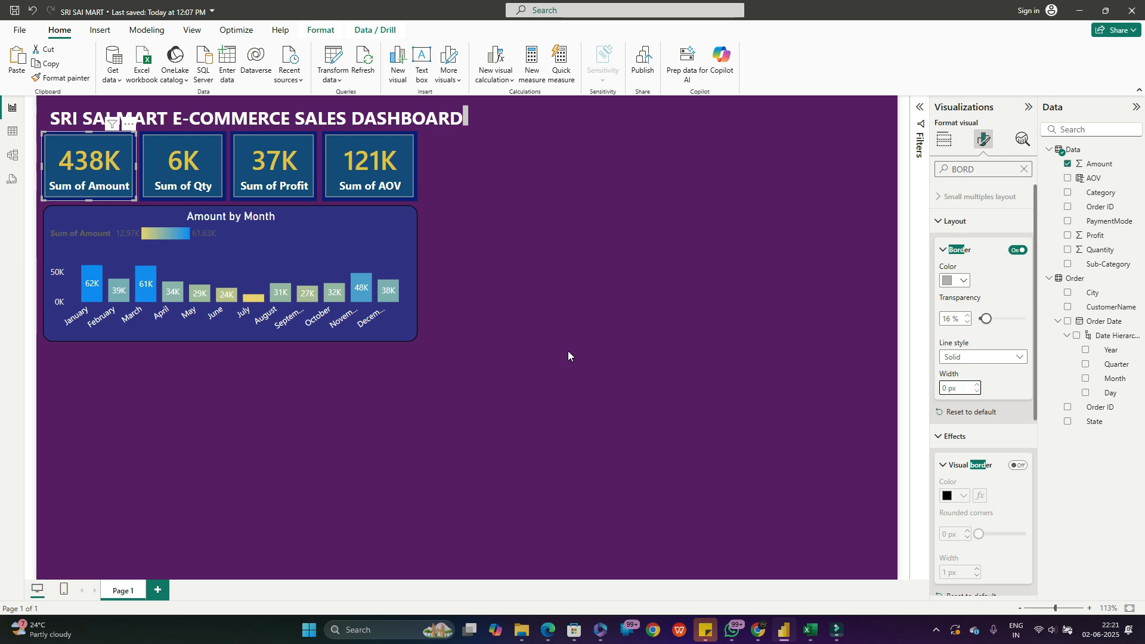
{"action": "left_click", "coordinate": [545, 303]}
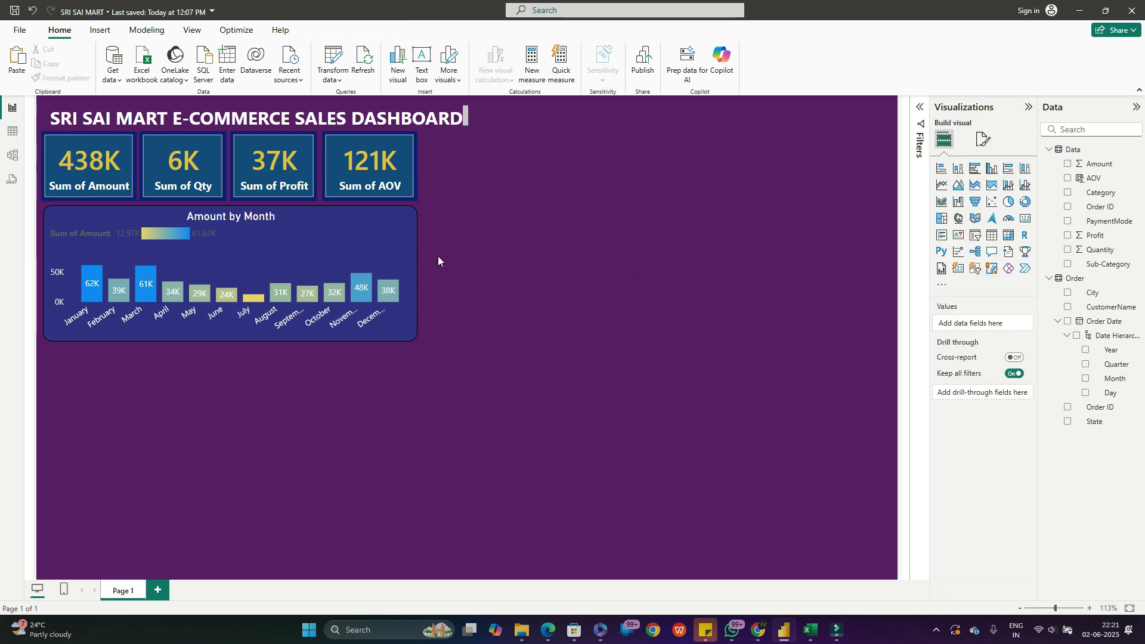
{"action": "left_click", "coordinate": [393, 238]}
{"action": "left_click", "coordinate": [586, 305]}
{"action": "left_click", "coordinate": [325, 241]}
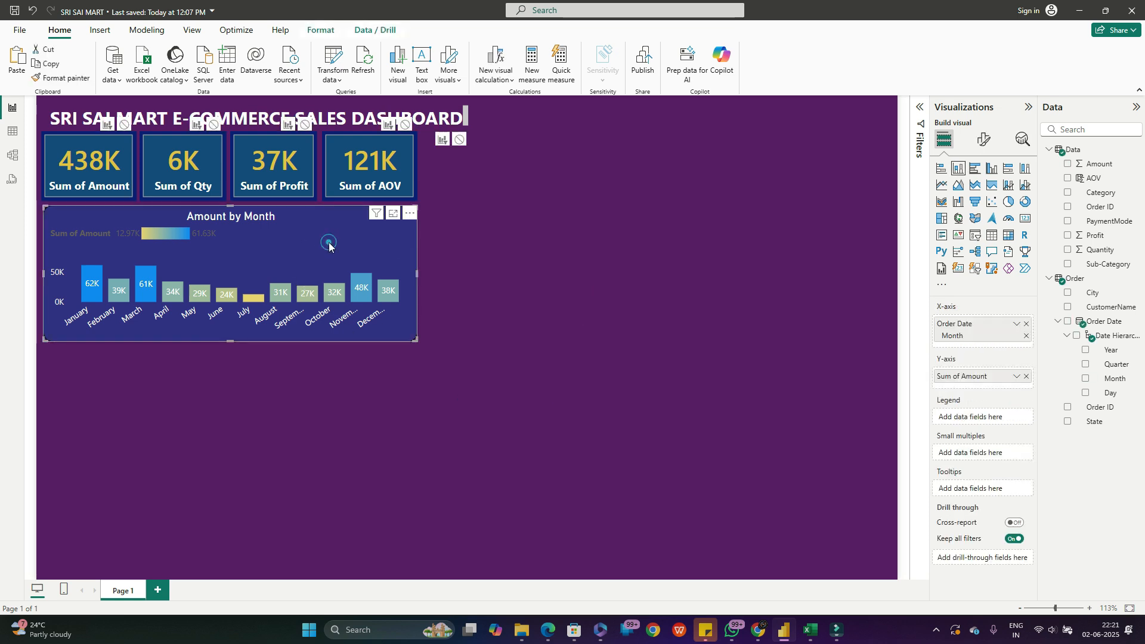
{"action": "left_click", "coordinate": [362, 385]}
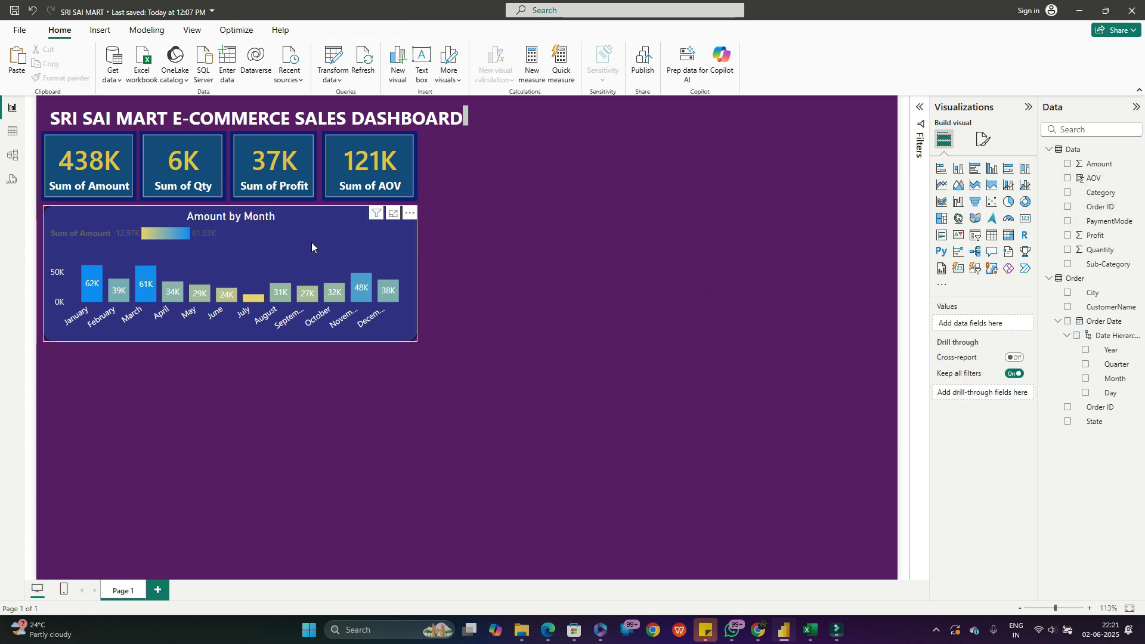
- Duplicate the Amount by Month chart and place the copy below the original, near the lower edge of the report page
{"action": "left_click", "coordinate": [311, 242]}
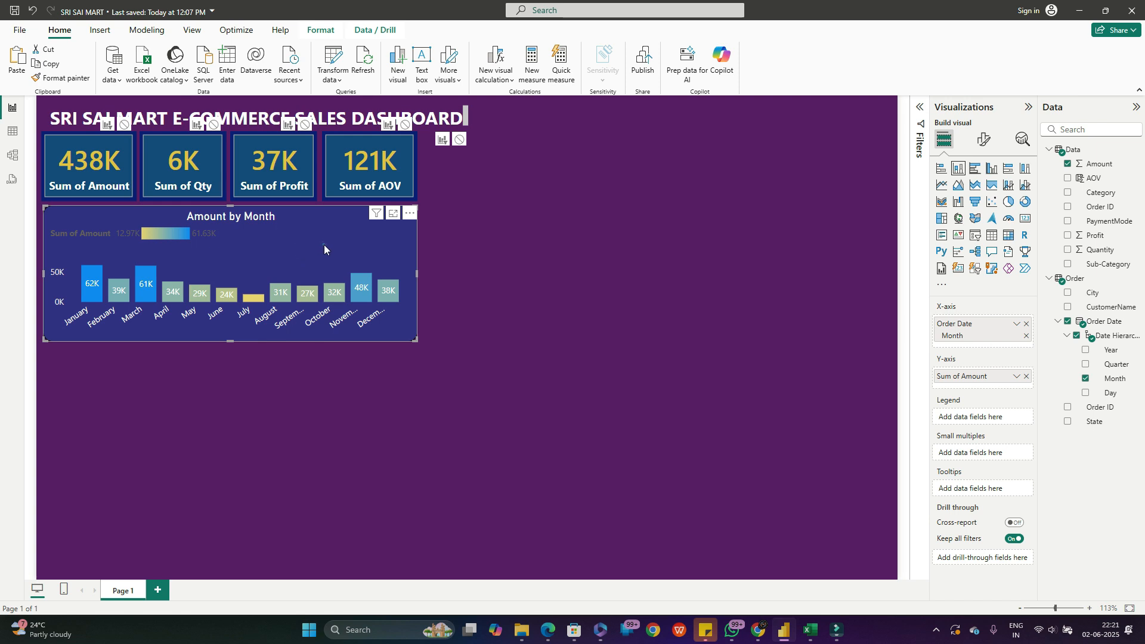
{"action": "left_click", "coordinate": [324, 245]}
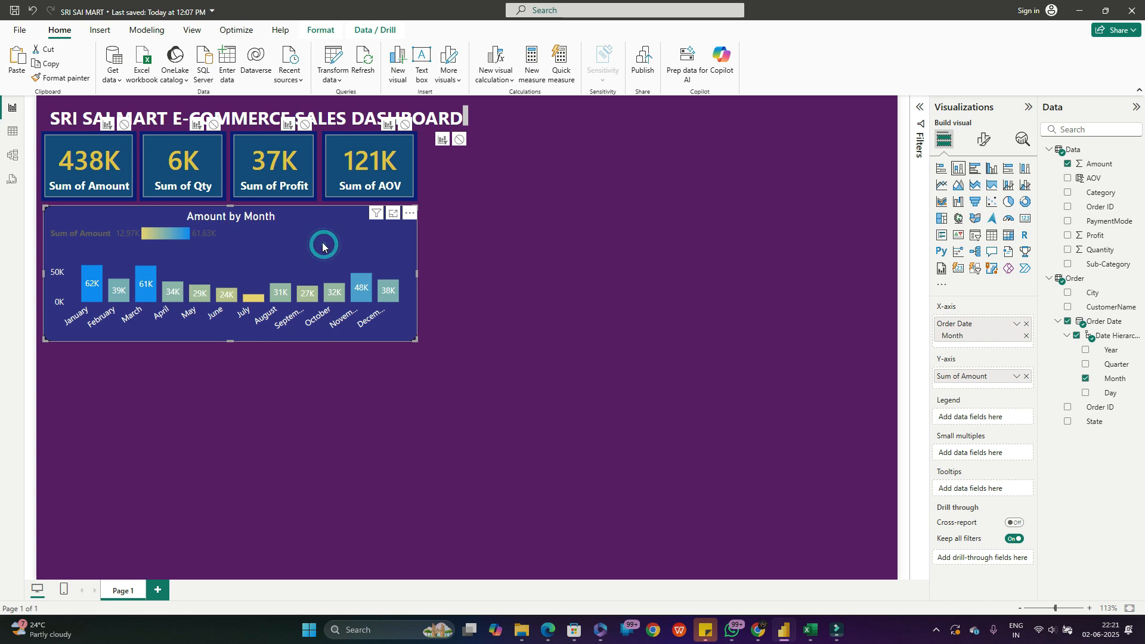
{"action": "left_click", "coordinate": [221, 383]}
{"action": "key", "text": "ctrl+v"}
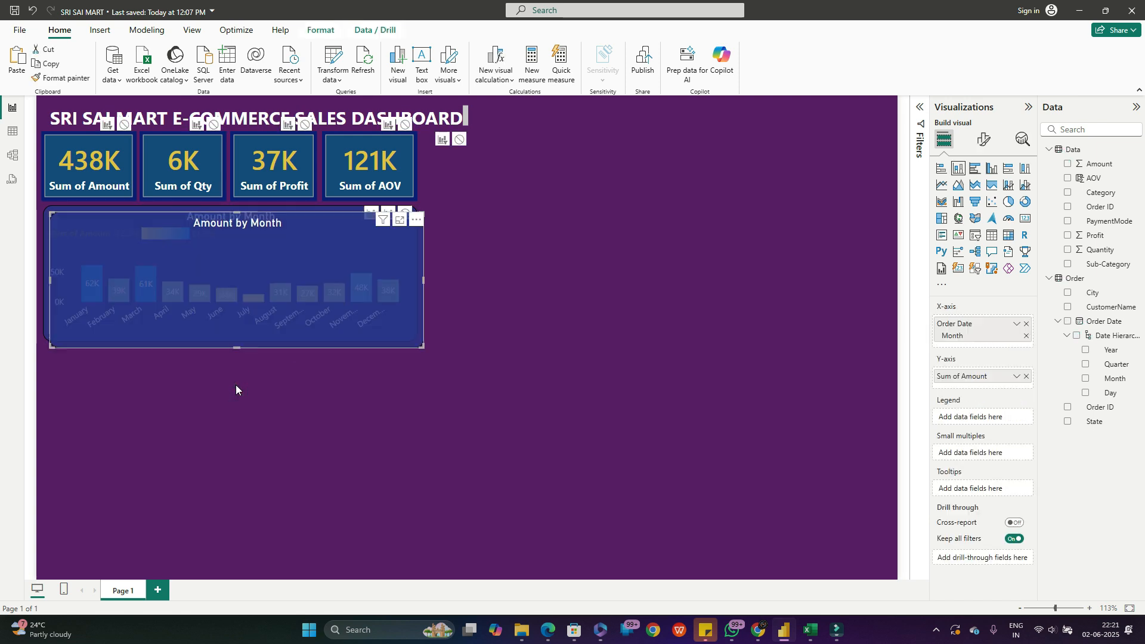
{"action": "left_click_drag", "start_coordinate": [258, 251], "coordinate": [249, 472]}
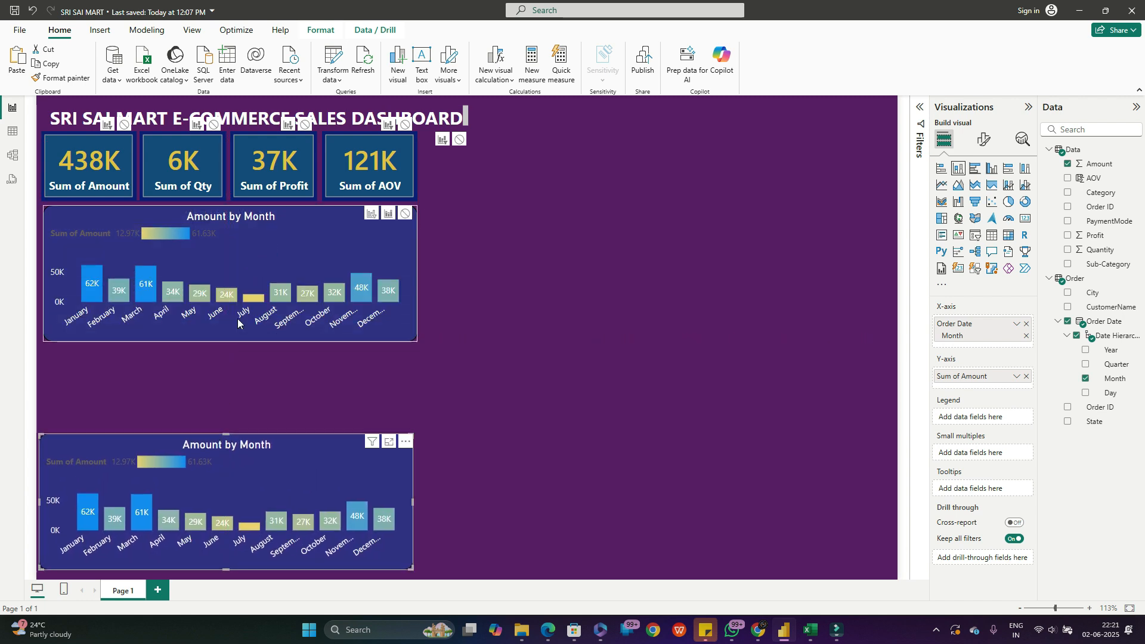
- Stretch the original Amount by Month chart downward and its copy upward to narrow the gap between them
{"action": "left_click", "coordinate": [230, 331]}
{"action": "left_click_drag", "start_coordinate": [229, 343], "coordinate": [231, 369]}
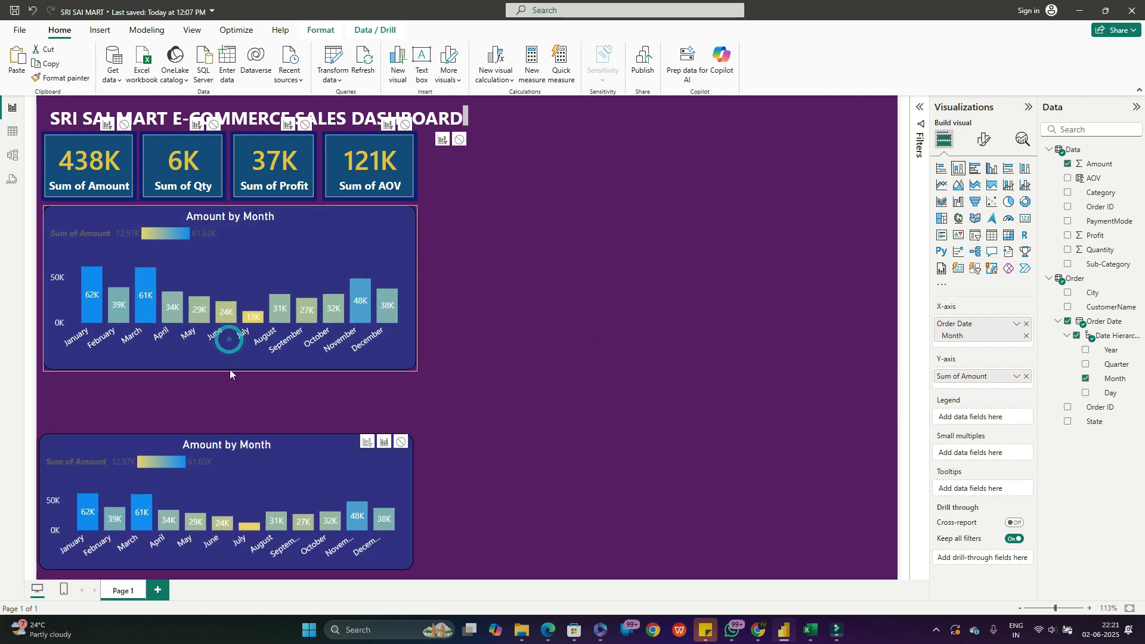
{"action": "left_click", "coordinate": [226, 431]}
{"action": "left_click", "coordinate": [225, 435]}
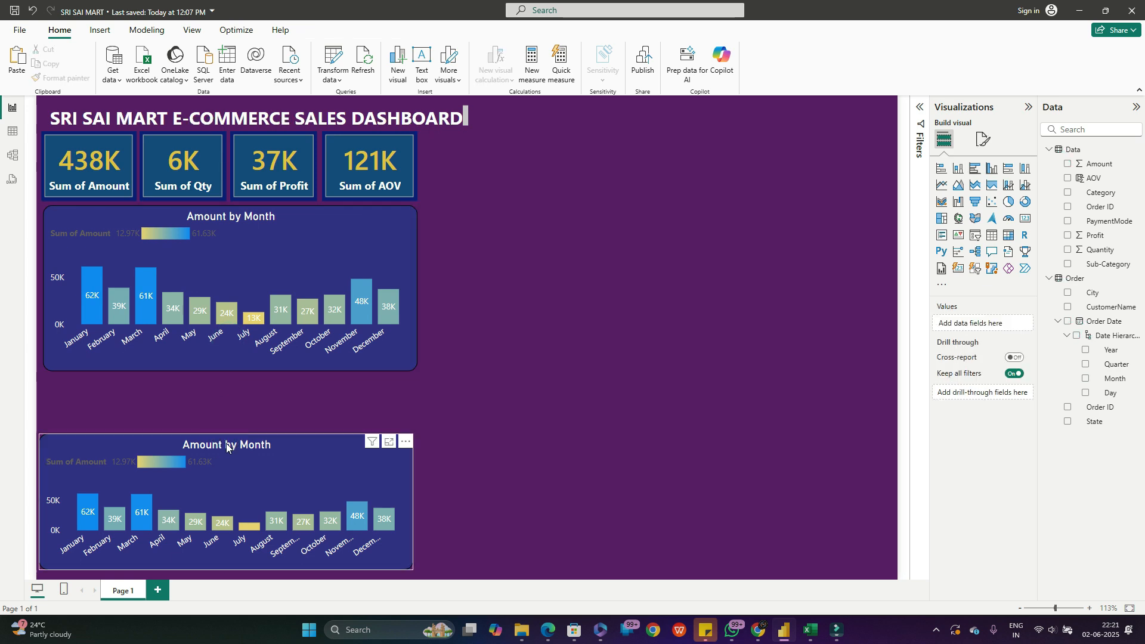
{"action": "left_click_drag", "start_coordinate": [227, 436], "coordinate": [240, 396]}
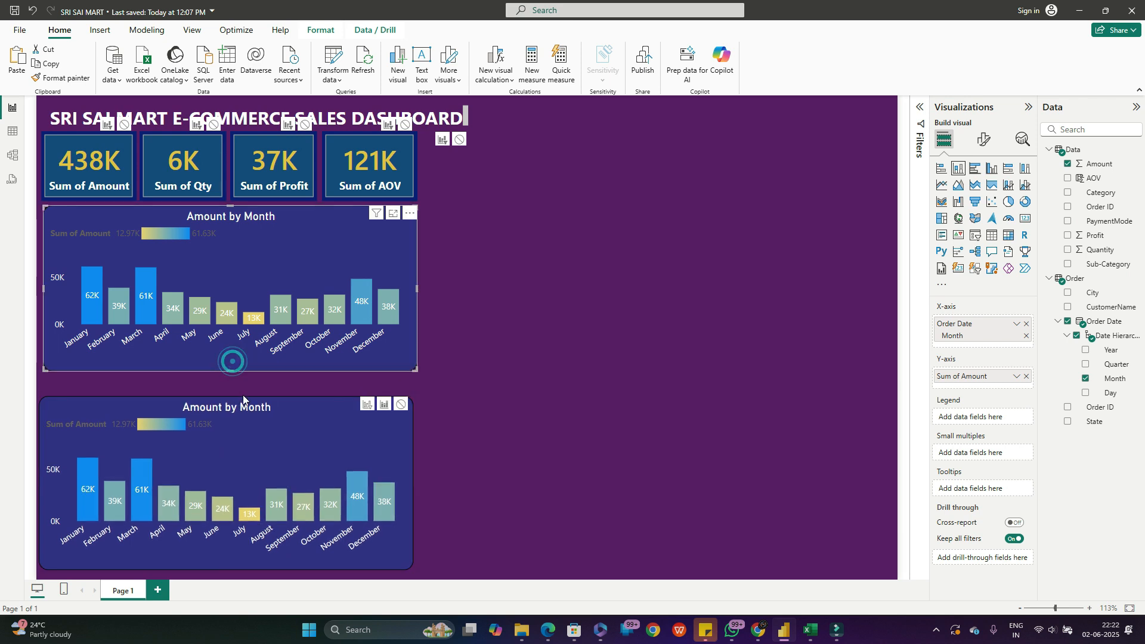
- Delete the copied Amount by Month chart and extend the lower edge of the remaining one slightly downward
{"action": "key", "text": "Delete"}
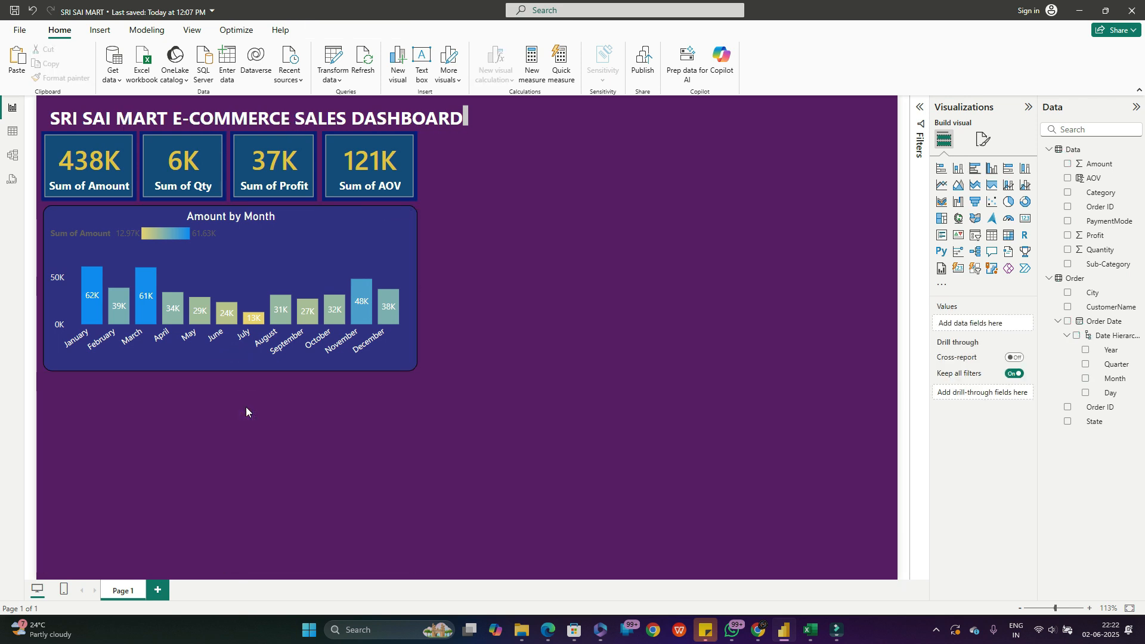
{"action": "left_click", "coordinate": [231, 373]}
{"action": "left_click_drag", "start_coordinate": [230, 374], "coordinate": [230, 385]}
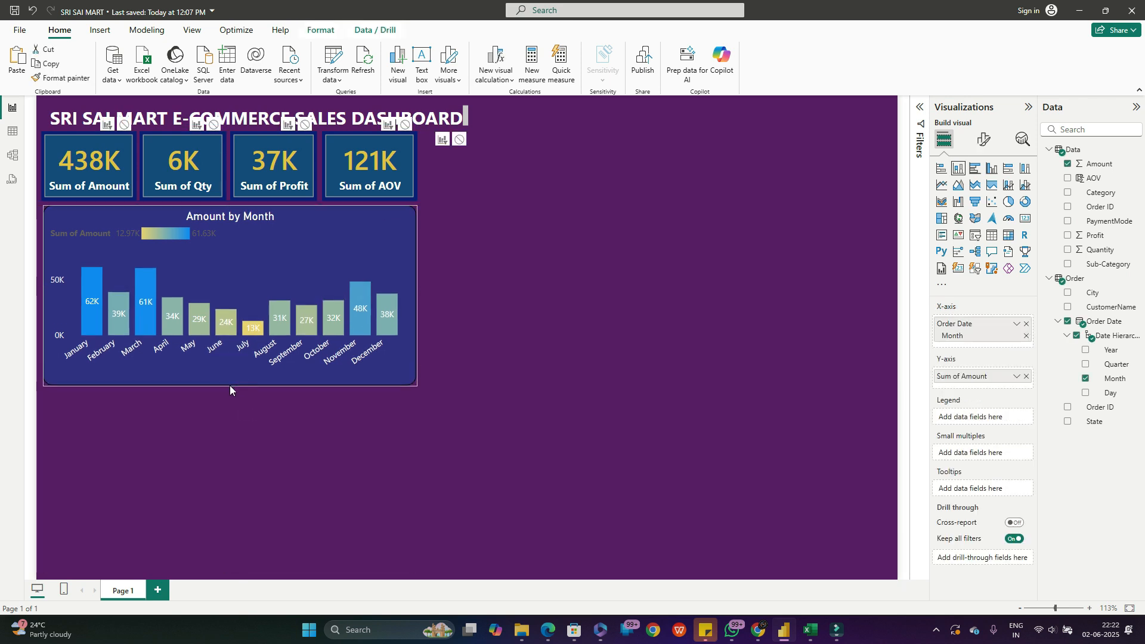
- Place a copy of the Amount by Month chart directly below the original and replace its Y-axis field with Profit
{"action": "left_click", "coordinate": [247, 431]}
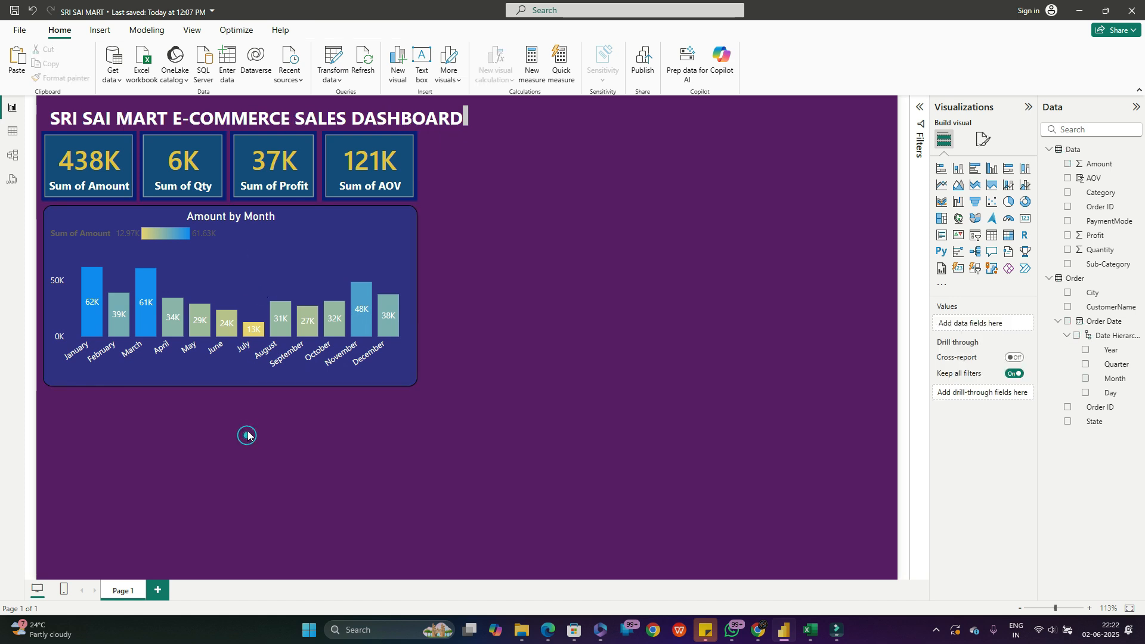
{"action": "key", "text": "ctrl+v"}
{"action": "left_click_drag", "start_coordinate": [260, 265], "coordinate": [250, 446]}
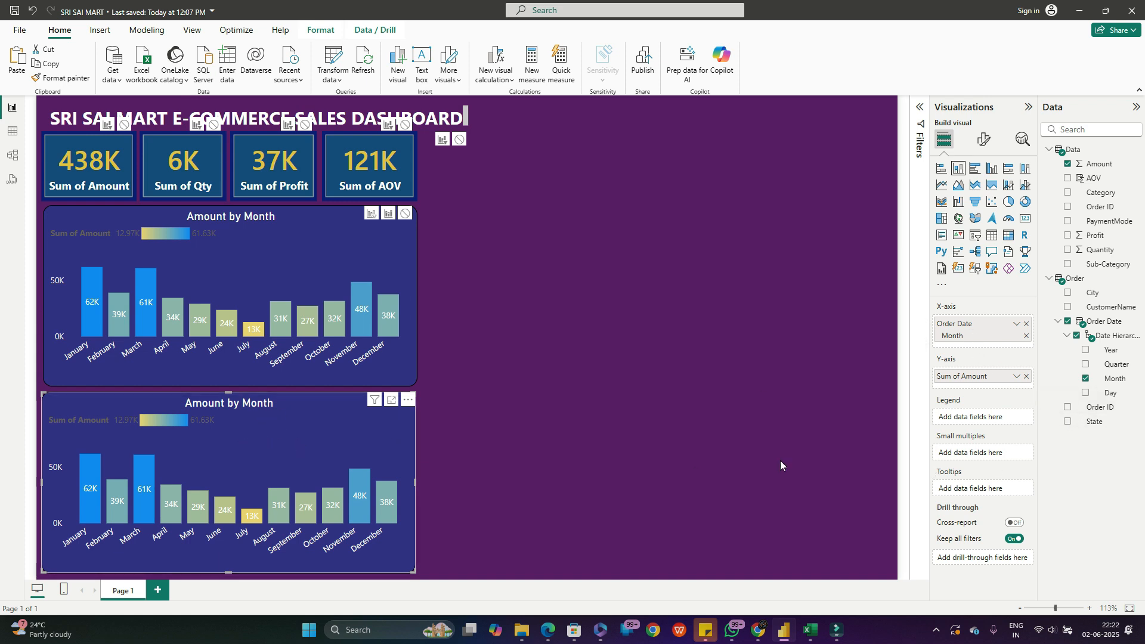
{"action": "left_click", "coordinate": [1026, 377]}
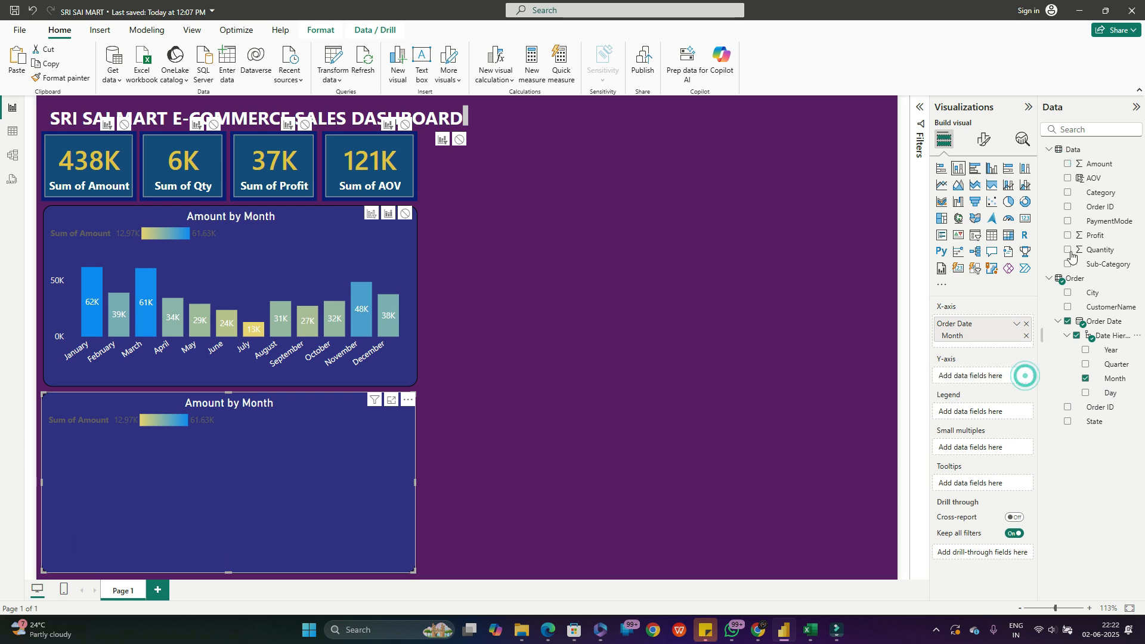
{"action": "left_click", "coordinate": [1067, 235]}
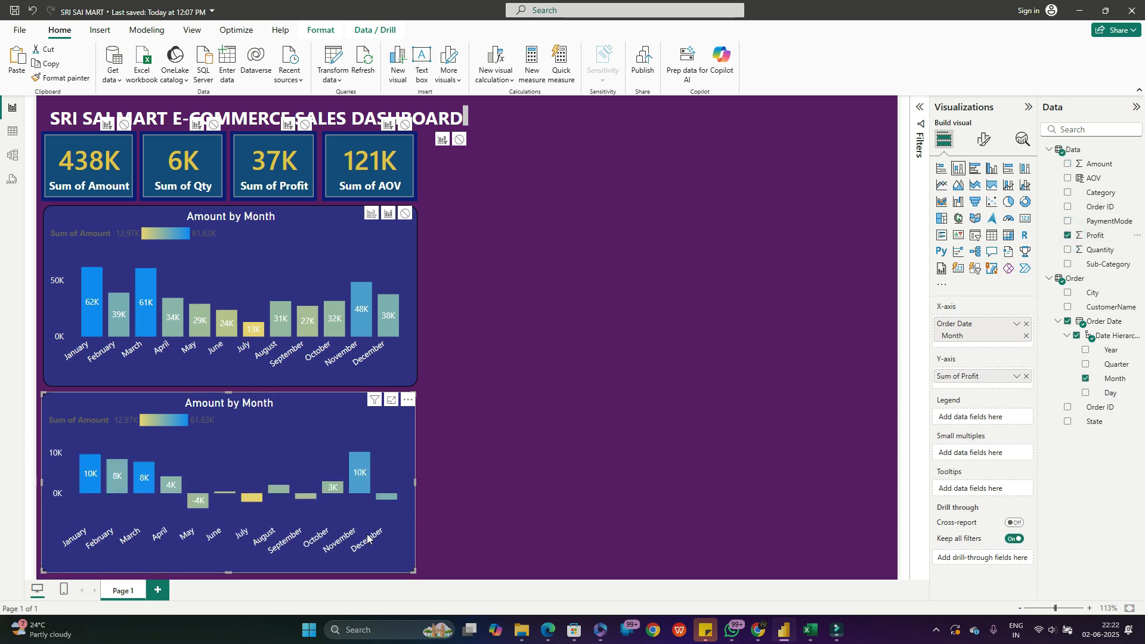
{"action": "left_click", "coordinate": [524, 429]}
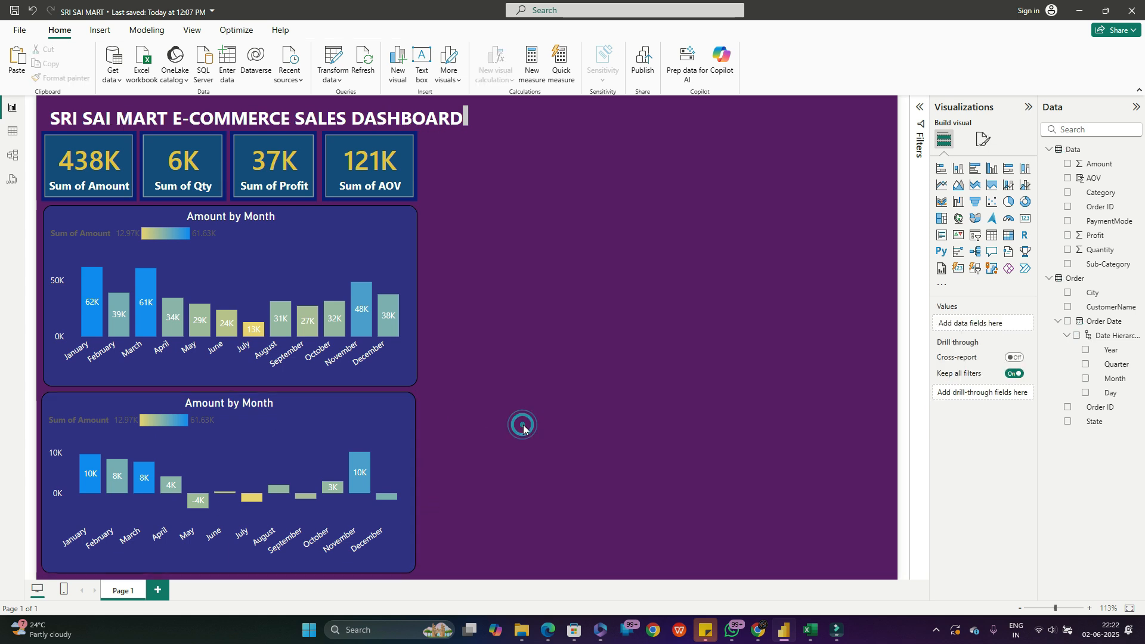
- Change the copied chart's title text to "Profit by Month"
{"action": "left_click", "coordinate": [273, 423]}
{"action": "left_click", "coordinate": [984, 141]}
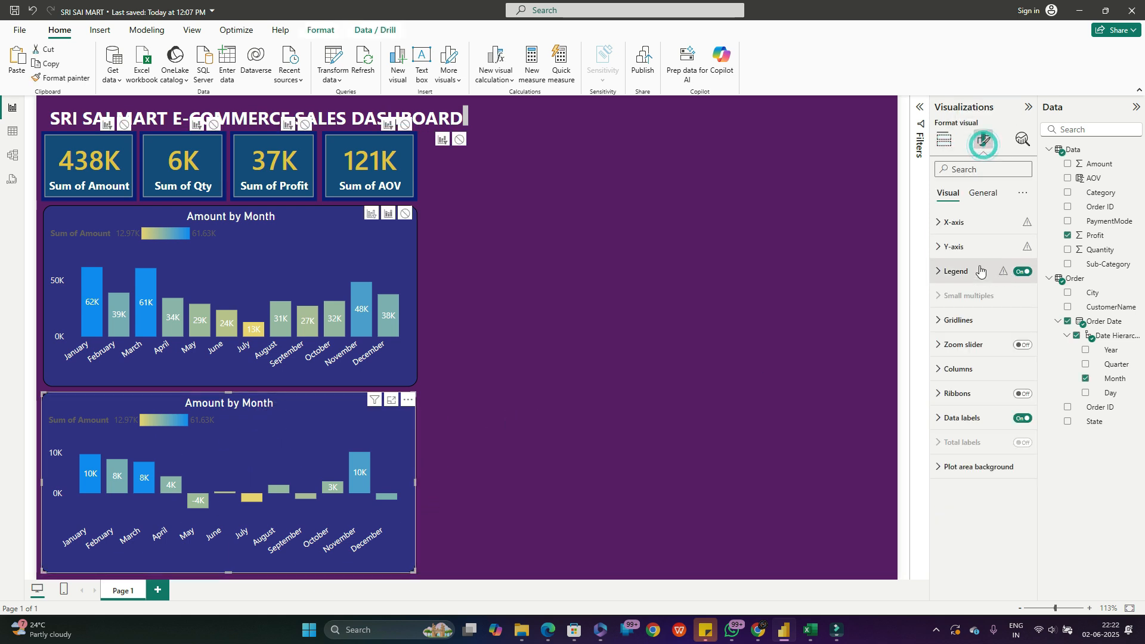
{"action": "left_click", "coordinate": [982, 192]}
{"action": "left_click", "coordinate": [942, 246]}
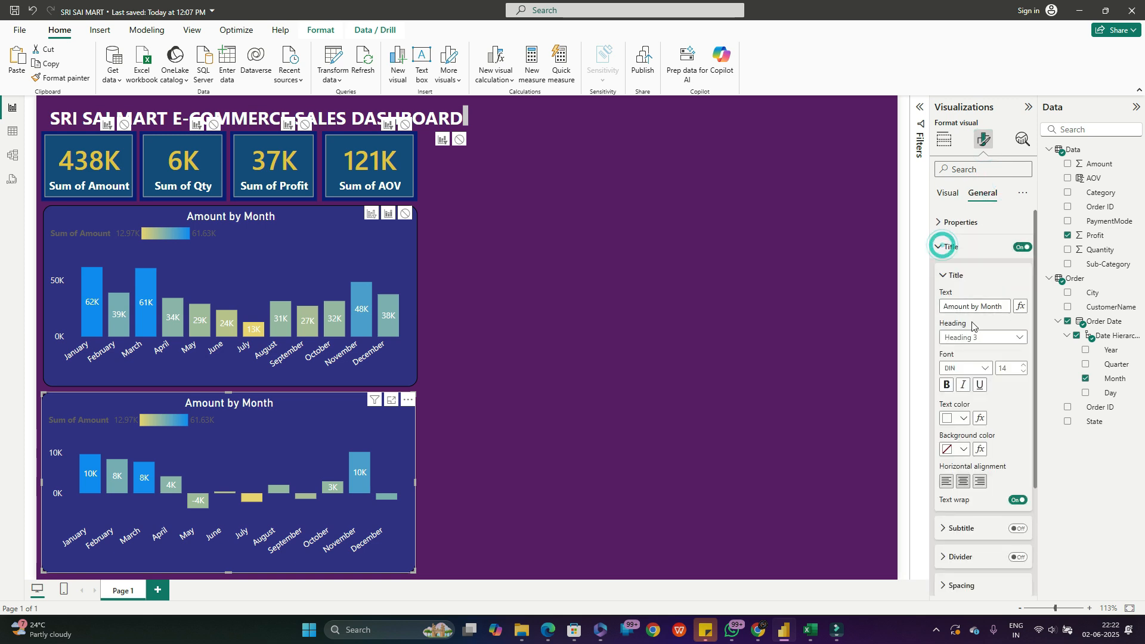
{"action": "left_click", "coordinate": [979, 306]}
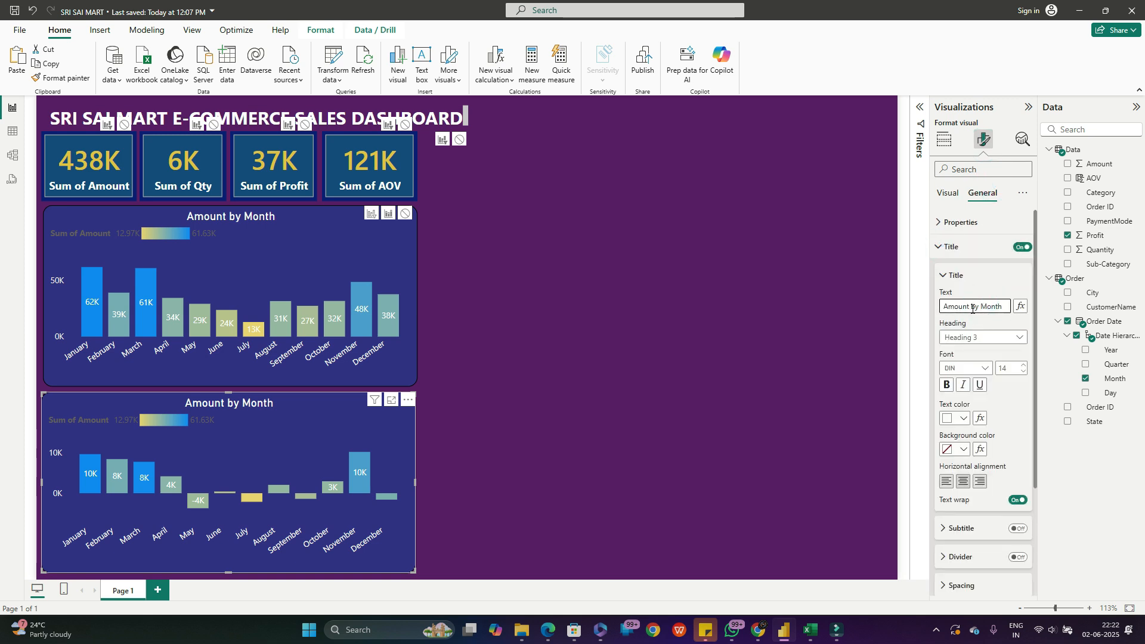
{"action": "left_click_drag", "start_coordinate": [972, 308], "coordinate": [943, 307]}
{"action": "type", "text": "Profit"}
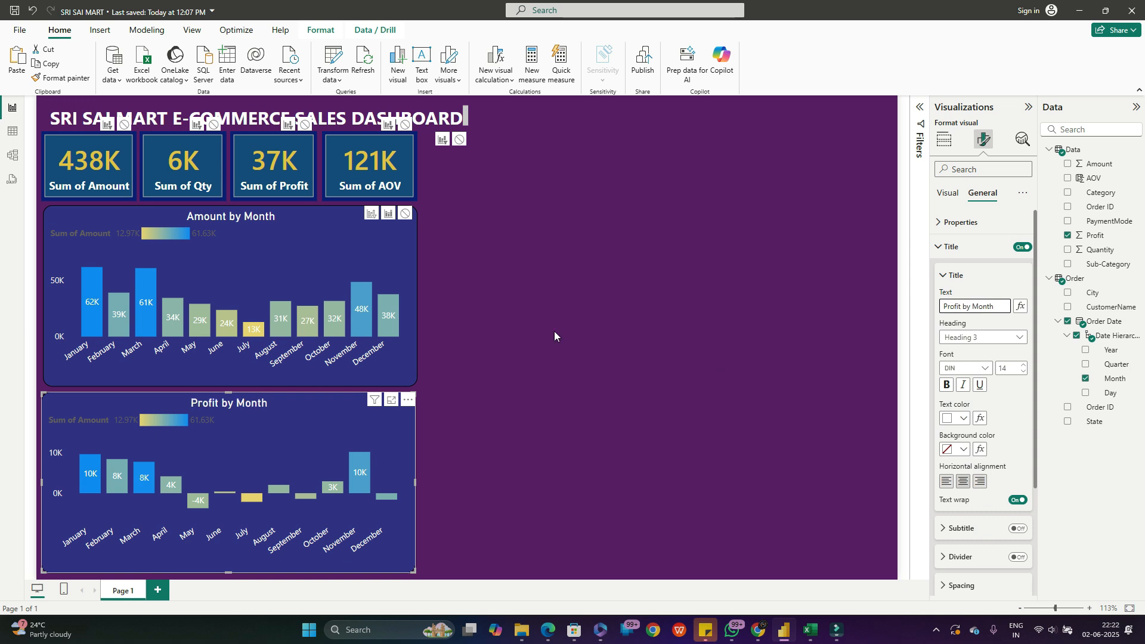
{"action": "left_click", "coordinate": [555, 332]}
{"action": "left_click", "coordinate": [547, 393]}
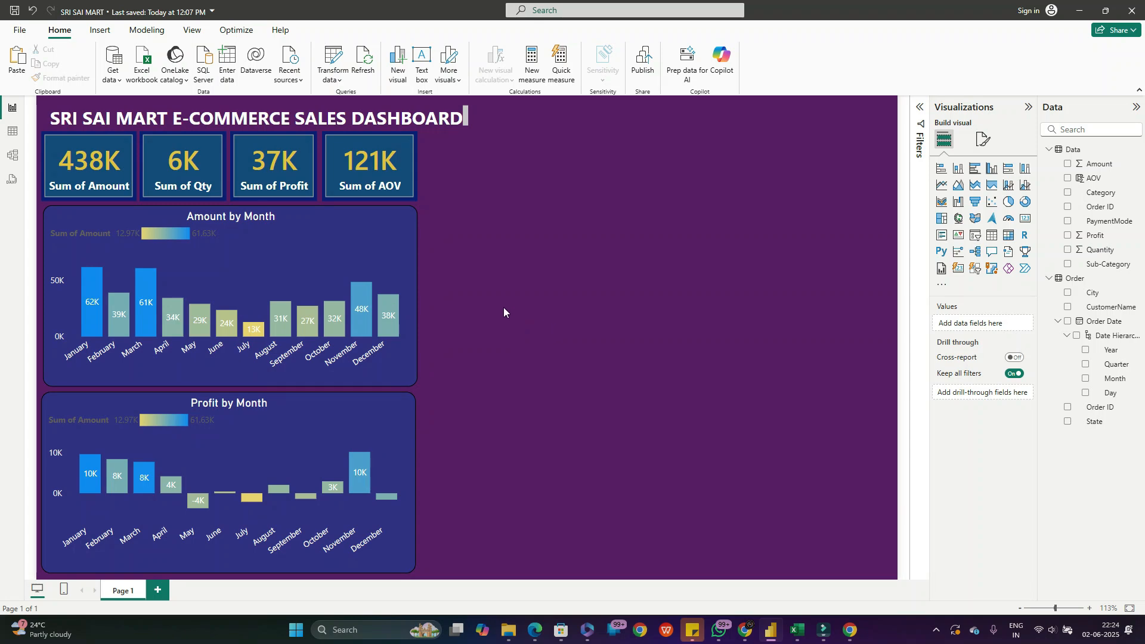
- Add a clustered bar chart of Profit by Sub-Category beside Profit by Month and narrow it from its outer edge
{"action": "left_click", "coordinate": [974, 173]}
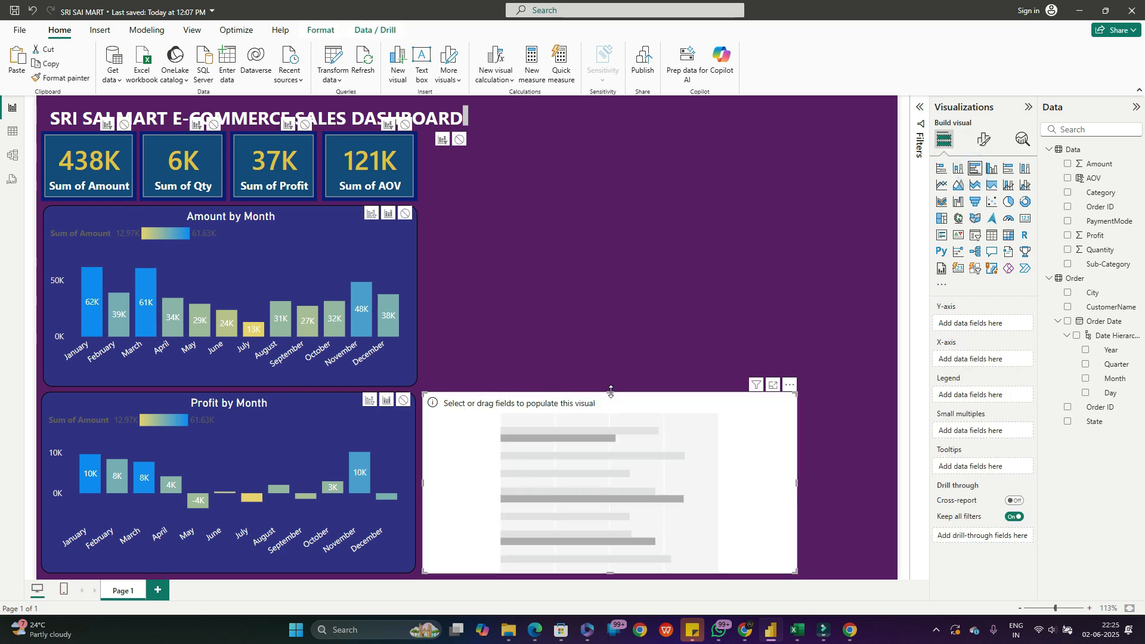
{"action": "left_click", "coordinate": [1067, 264]}
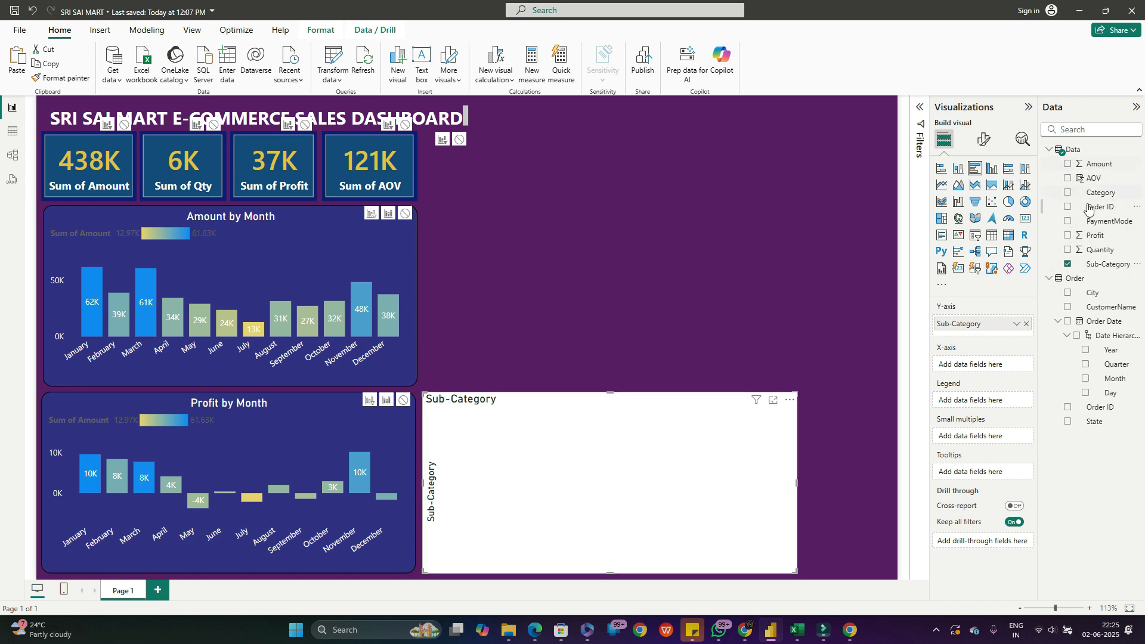
{"action": "left_click", "coordinate": [1068, 237]}
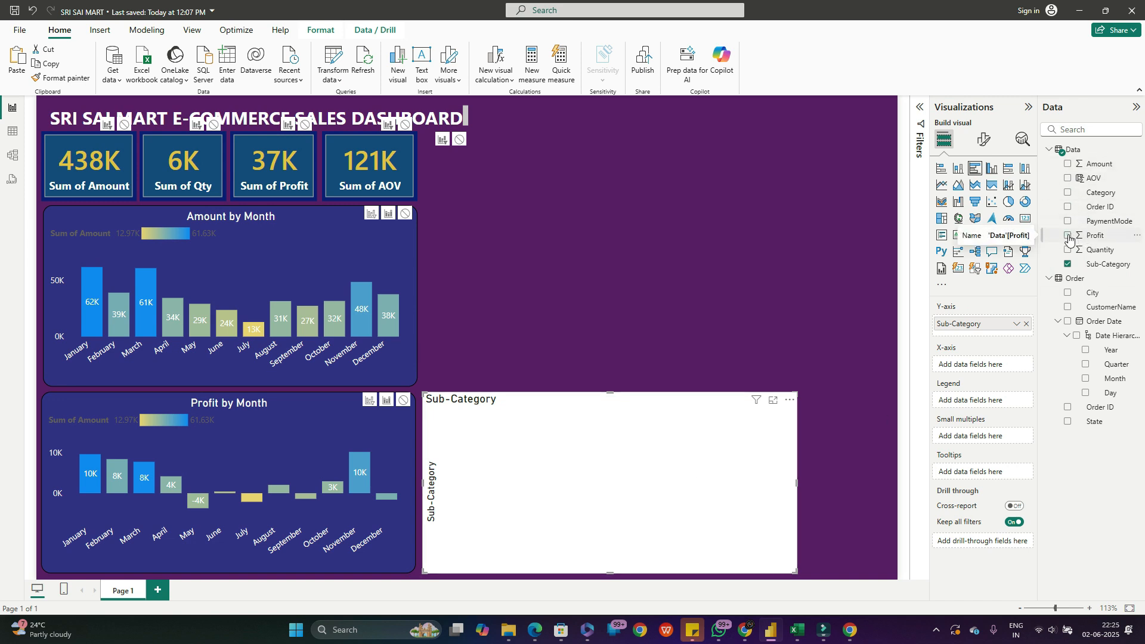
{"action": "scroll", "coordinate": [774, 457], "scroll_direction": "down", "scroll_amount": 4}
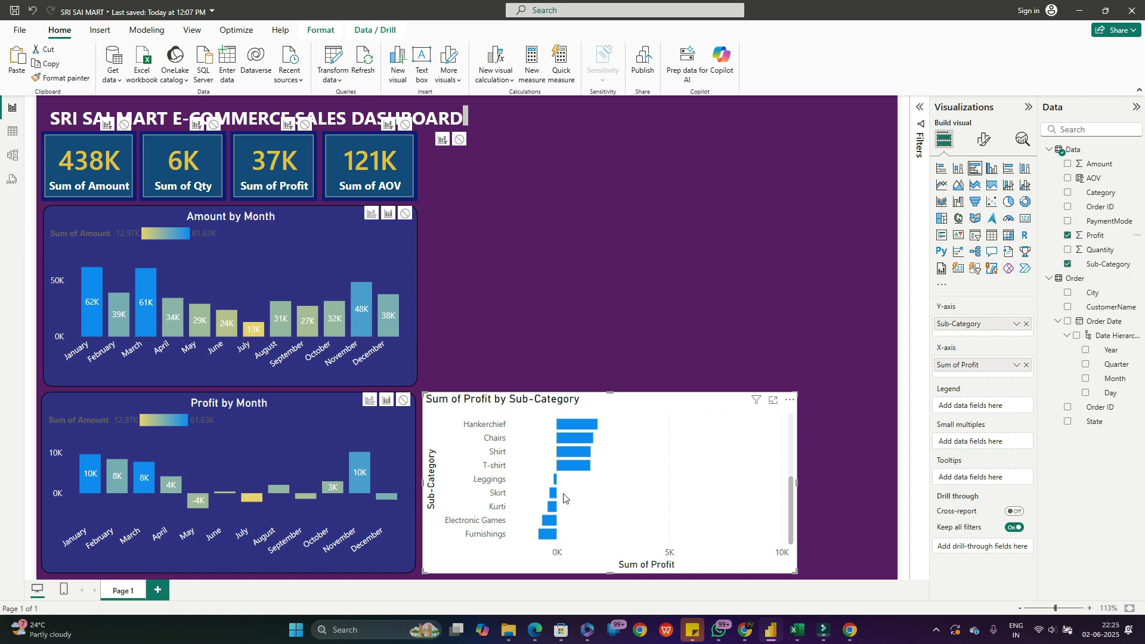
{"action": "scroll", "coordinate": [570, 493], "scroll_direction": "up", "scroll_amount": 4}
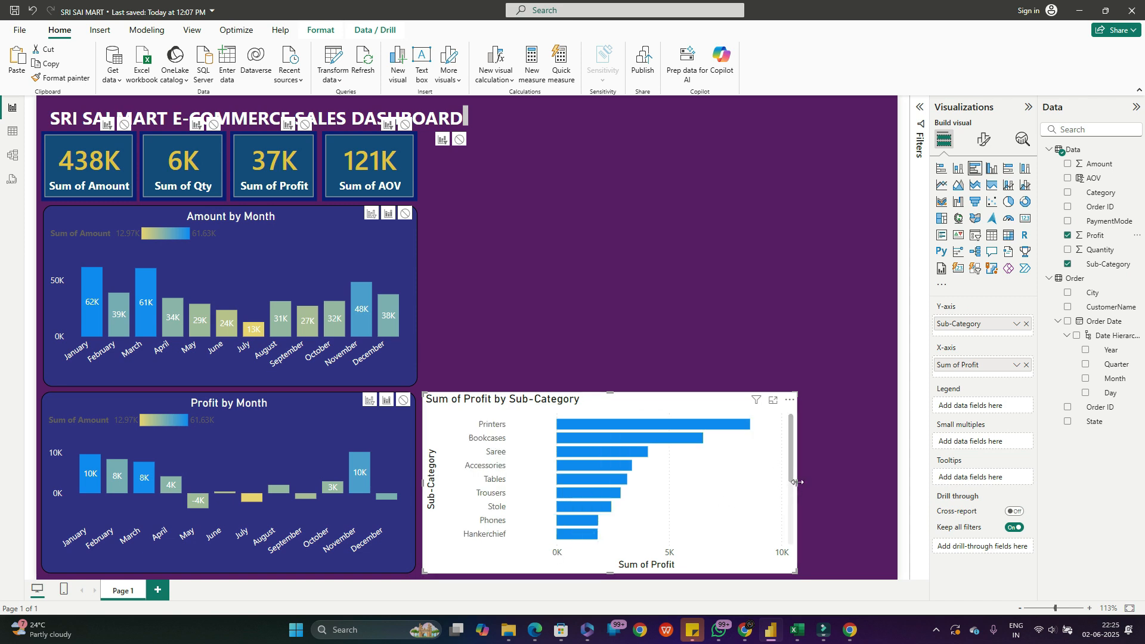
{"action": "left_click_drag", "start_coordinate": [797, 484], "coordinate": [707, 484]}
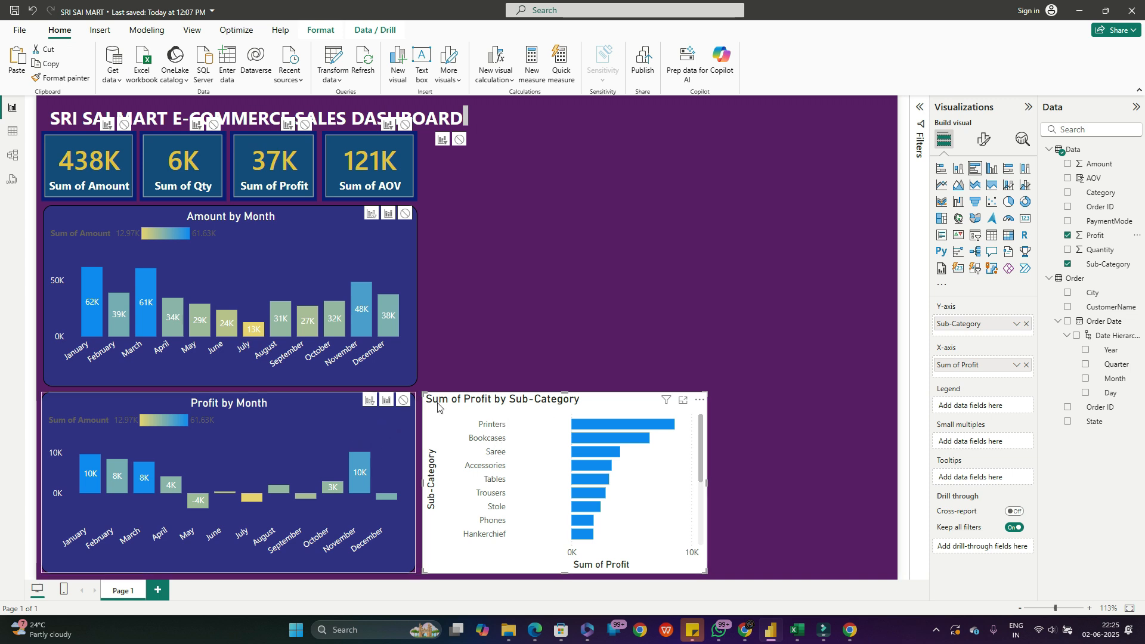
{"action": "left_click", "coordinate": [501, 356]}
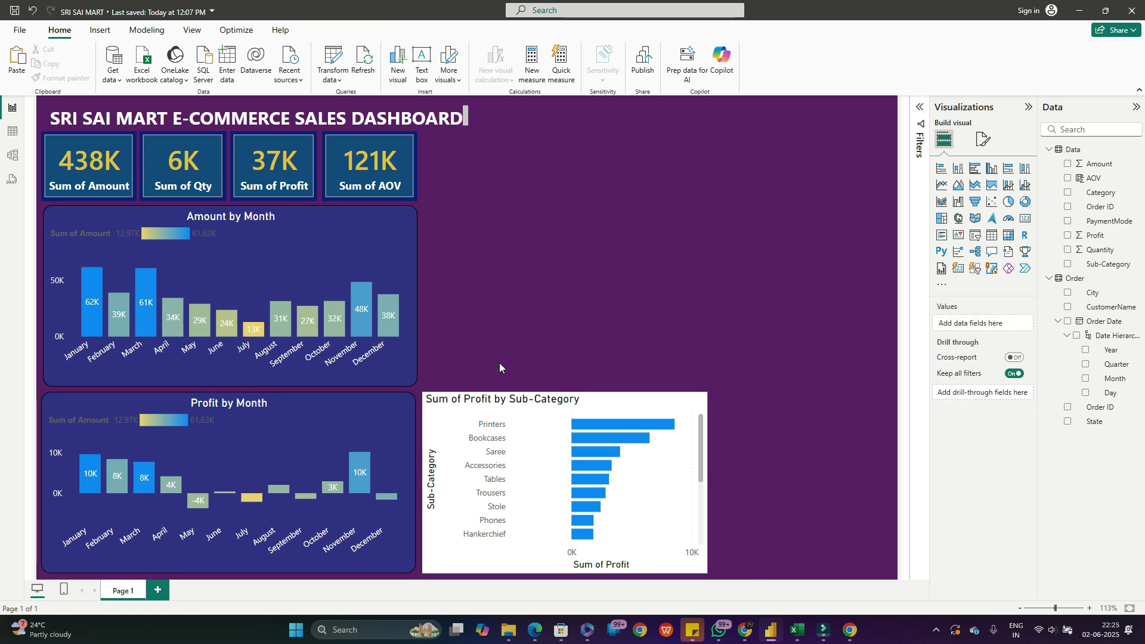
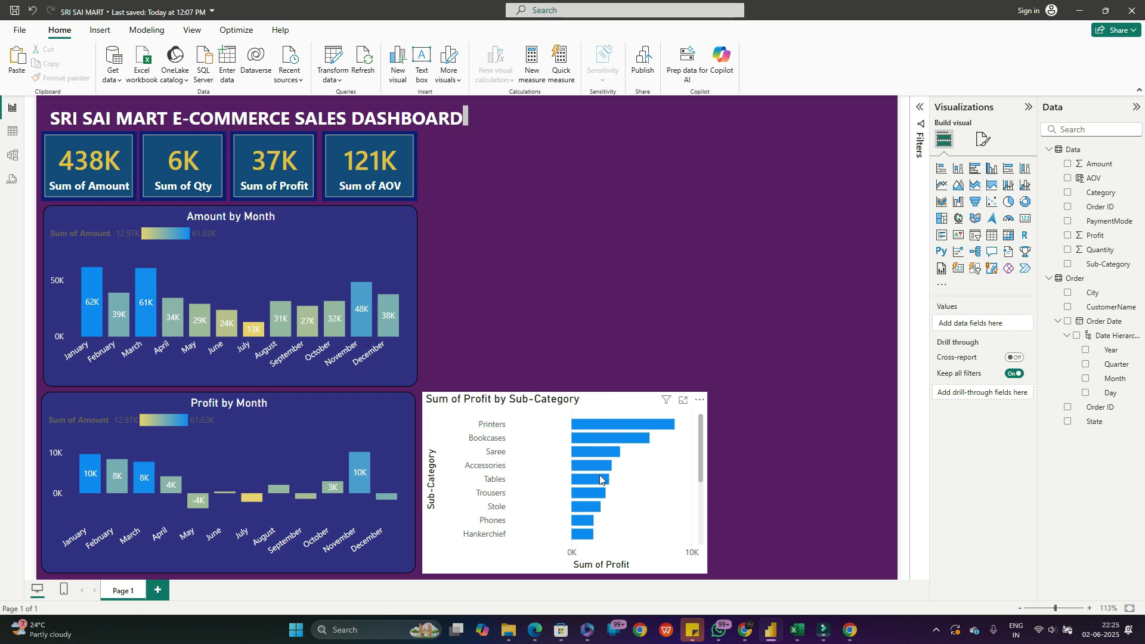
{"action": "mouse_move", "coordinate": [704, 463]}
{"action": "left_mouse_down"}
{"action": "mouse_move", "coordinate": [699, 536]}
{"action": "mouse_move", "coordinate": [705, 452]}
{"action": "left_mouse_up"}
- Filter the Sum of Profit by Sub-Category chart to the Top 5 sub-categories by Sum of Profit and apply the filter
{"action": "left_click", "coordinate": [537, 455]}
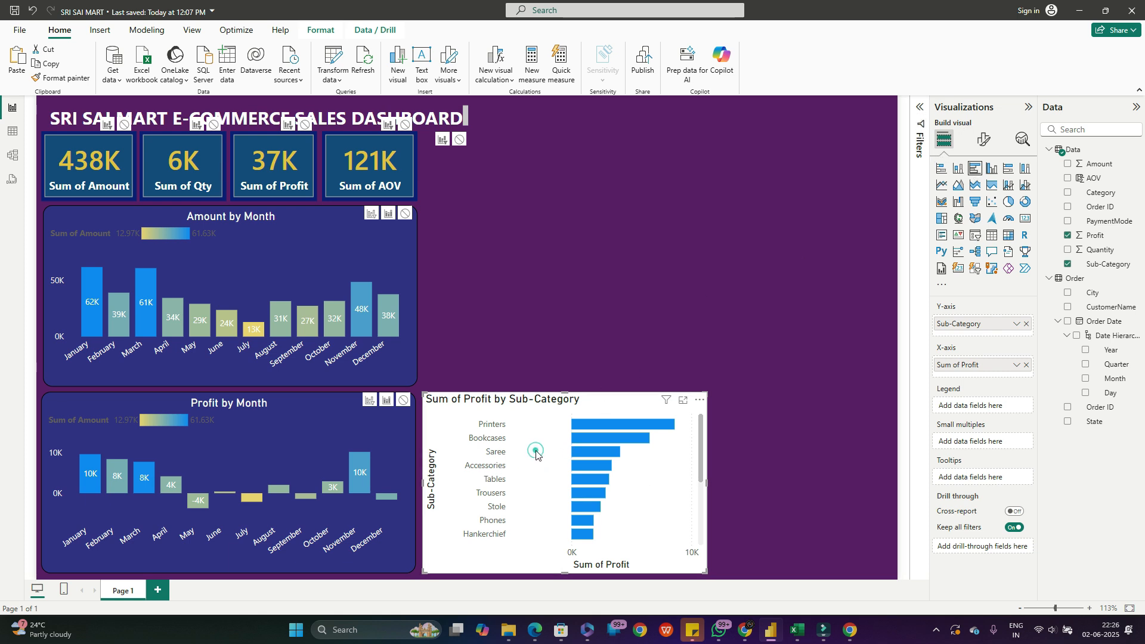
{"action": "left_click", "coordinate": [920, 107]}
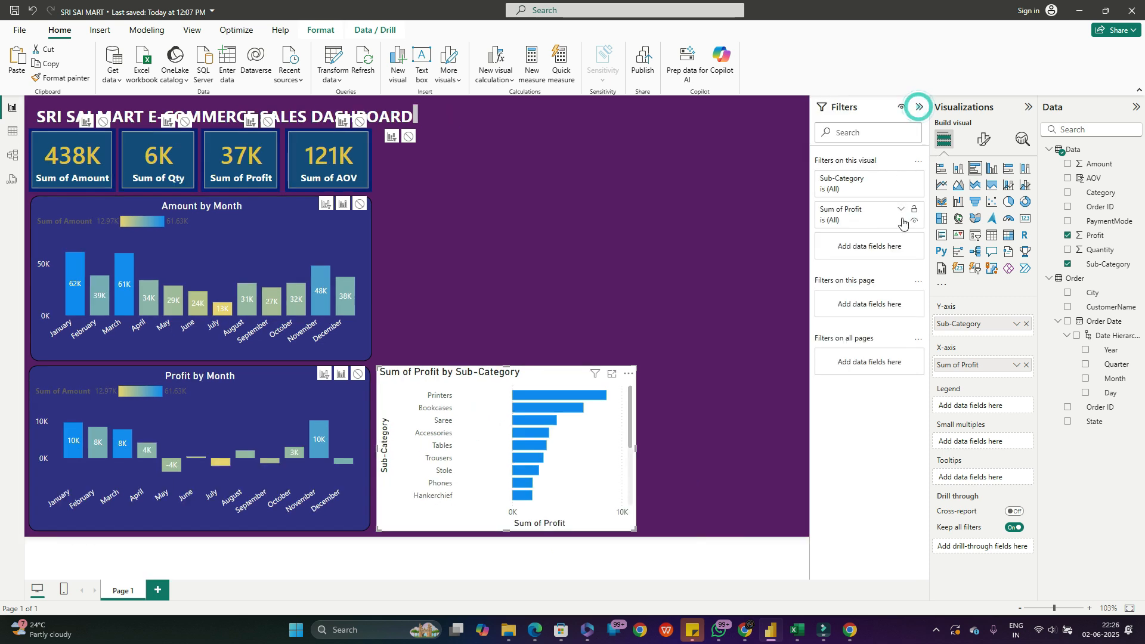
{"action": "left_click", "coordinate": [866, 189]}
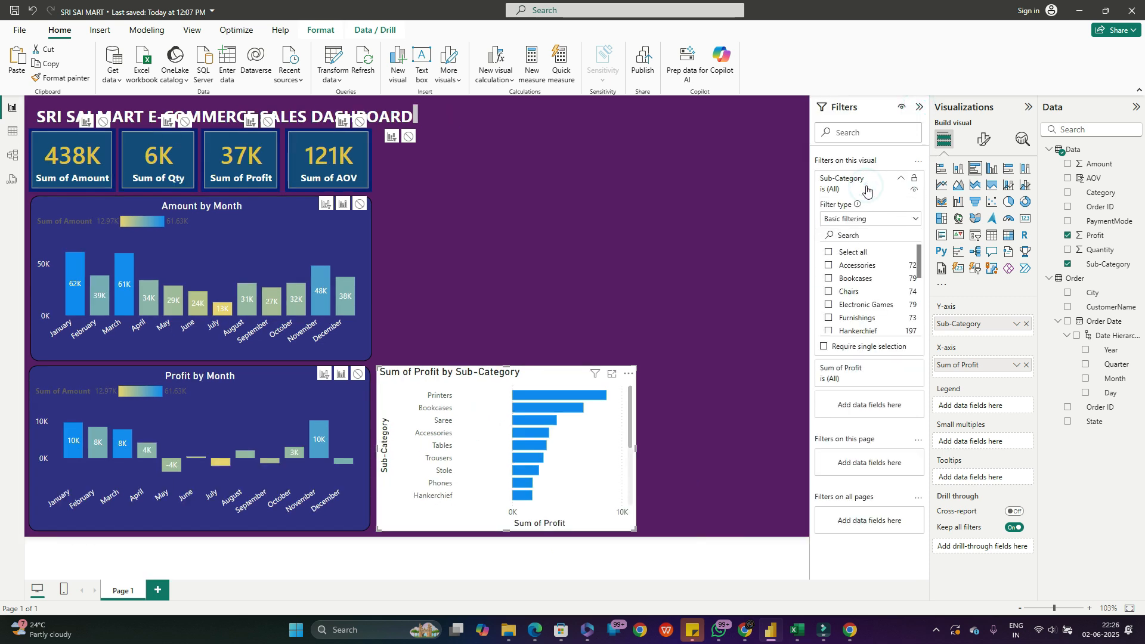
{"action": "left_click", "coordinate": [906, 220]}
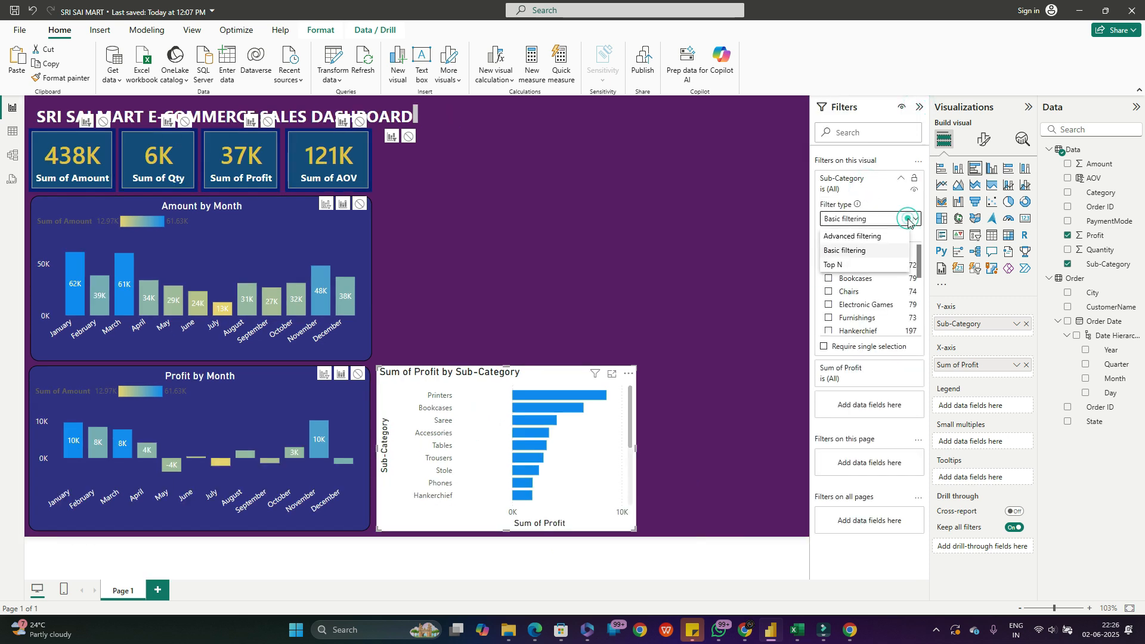
{"action": "left_click", "coordinate": [835, 264]}
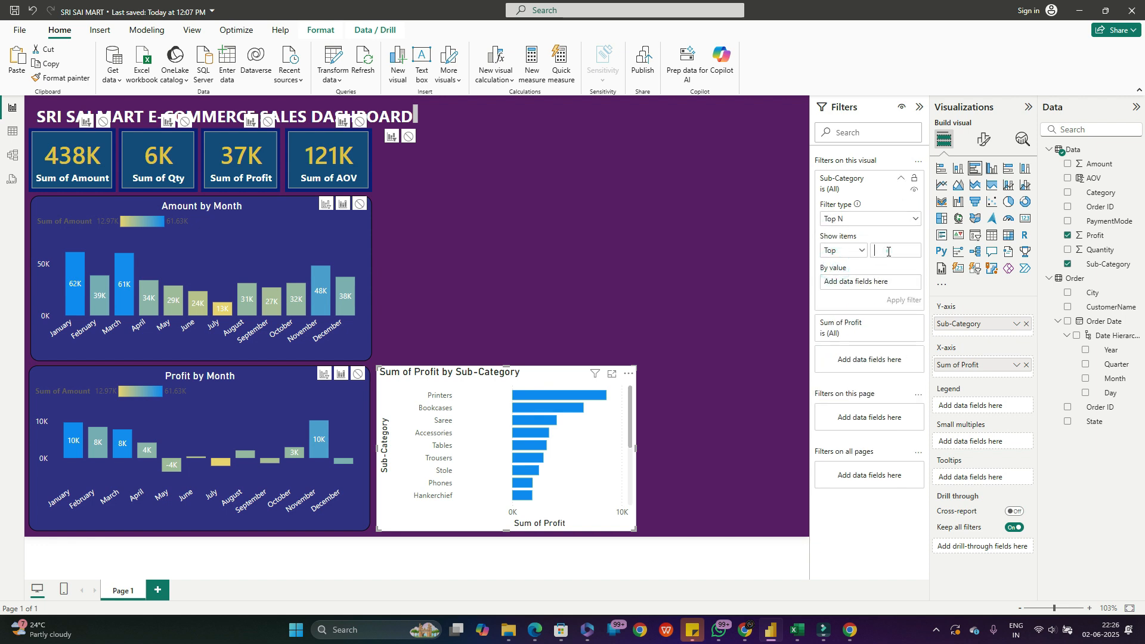
{"action": "left_click", "coordinate": [887, 250]}
{"action": "left_click_drag", "start_coordinate": [1086, 238], "coordinate": [878, 284]}
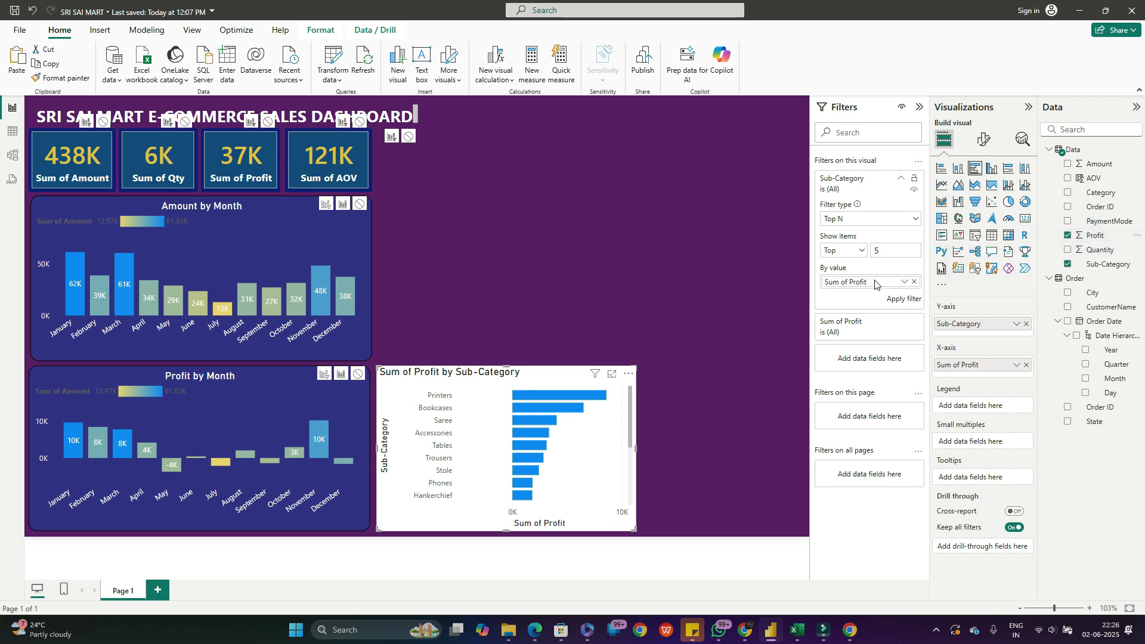
{"action": "left_click", "coordinate": [902, 299]}
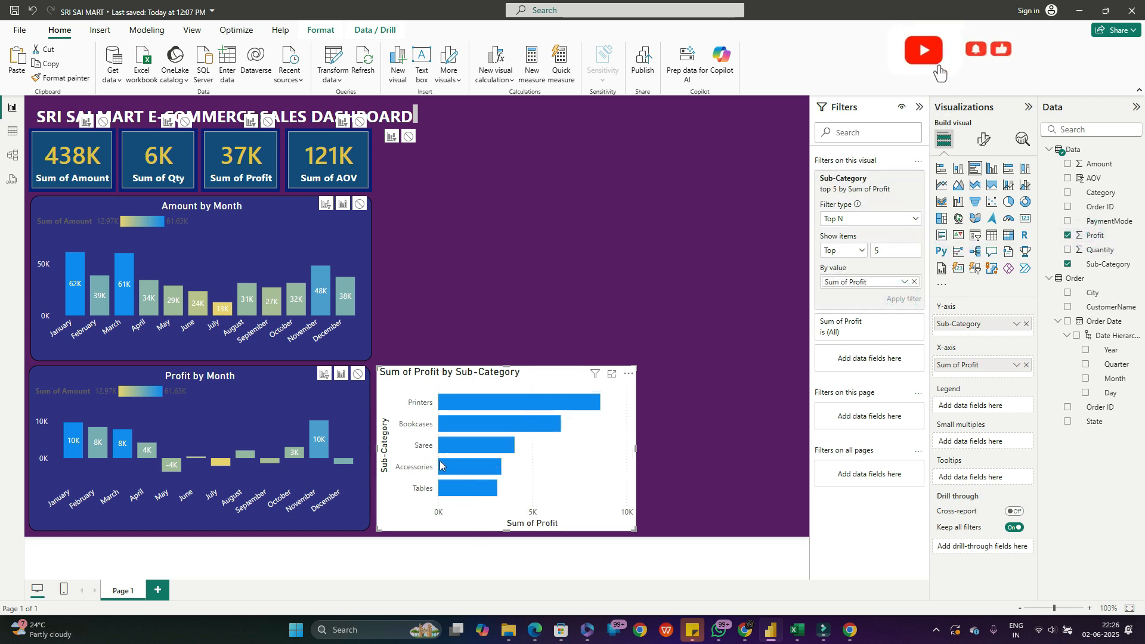
- Copy the Amount by Month chart's formatting onto the Sum of Profit by Sub-Category chart with Format painter
{"action": "mouse_move", "coordinate": [487, 496]}
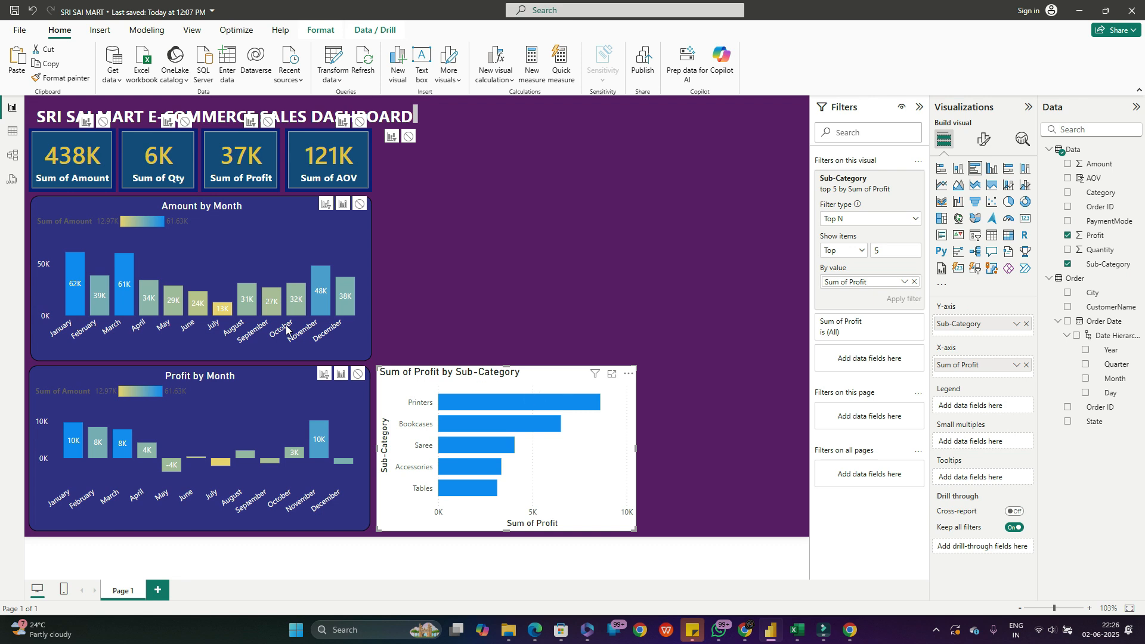
{"action": "left_click", "coordinate": [245, 237]}
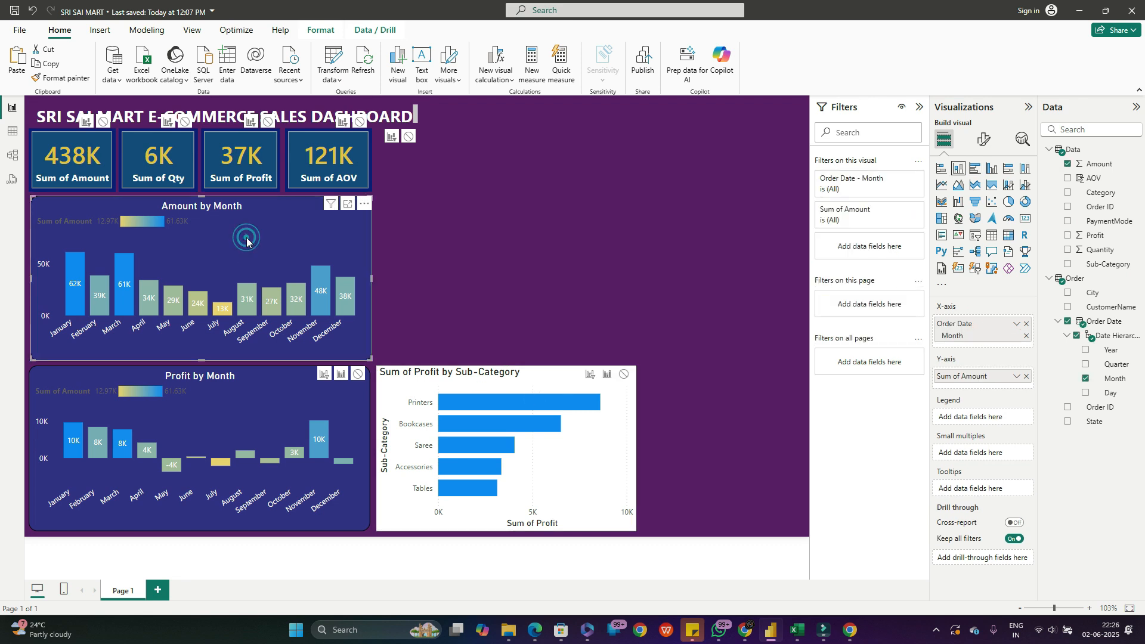
{"action": "left_click", "coordinate": [66, 79]}
{"action": "left_click", "coordinate": [411, 383]}
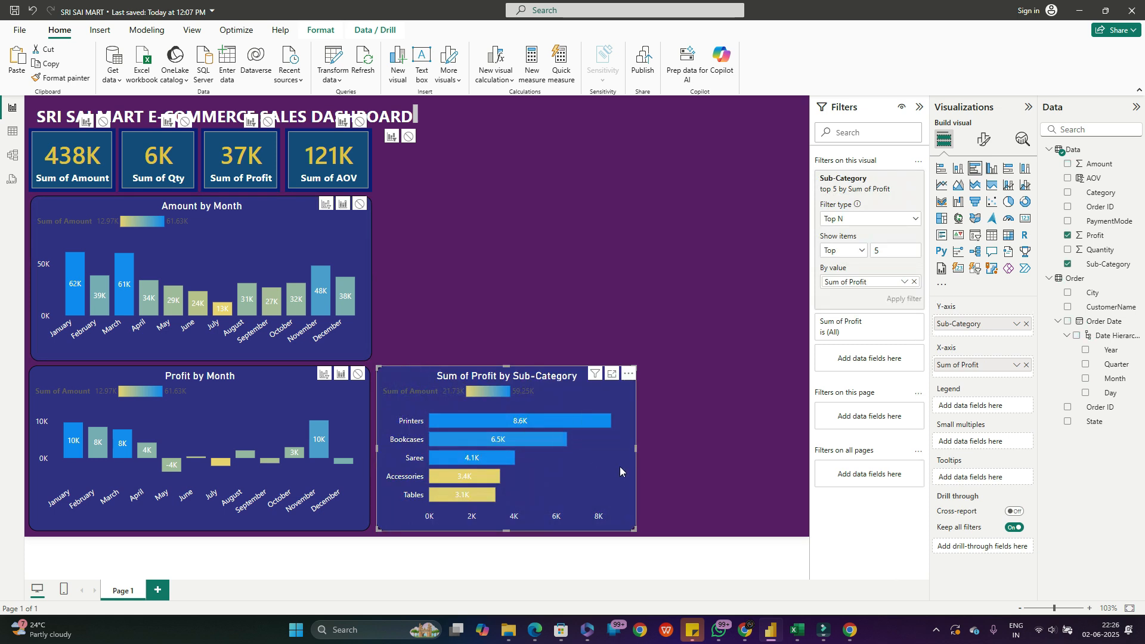
- Narrow both monthly charts to a matching width and move the Sum of Profit by Sub-Category chart beside Amount by Month
{"action": "left_click", "coordinate": [304, 229]}
{"action": "left_click_drag", "start_coordinate": [371, 277], "coordinate": [294, 276]}
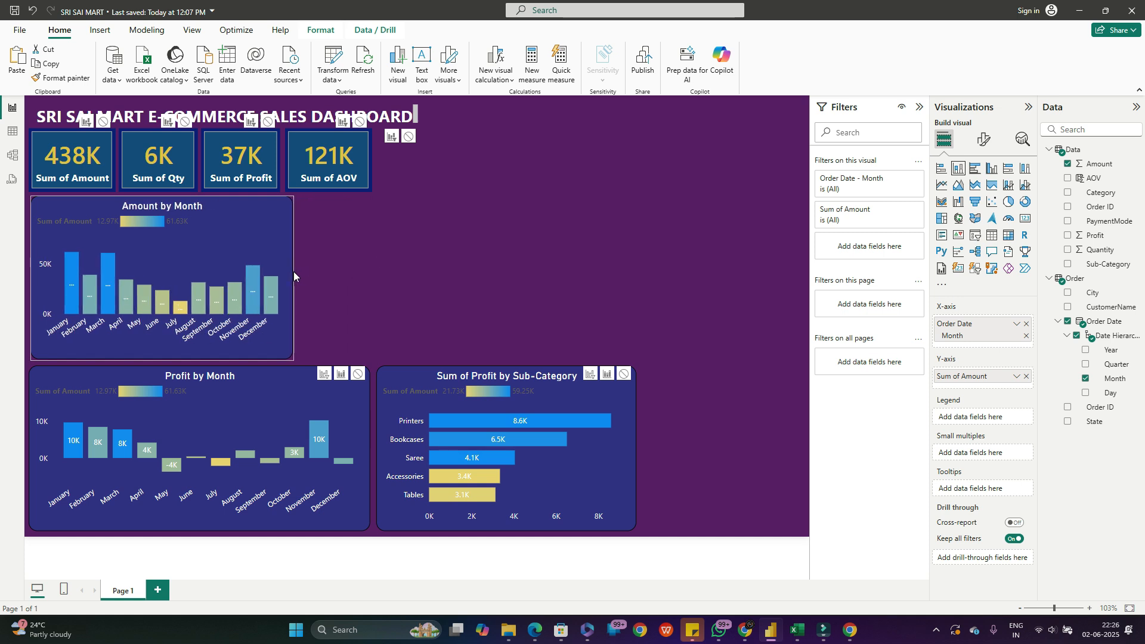
{"action": "left_click", "coordinate": [323, 394]}
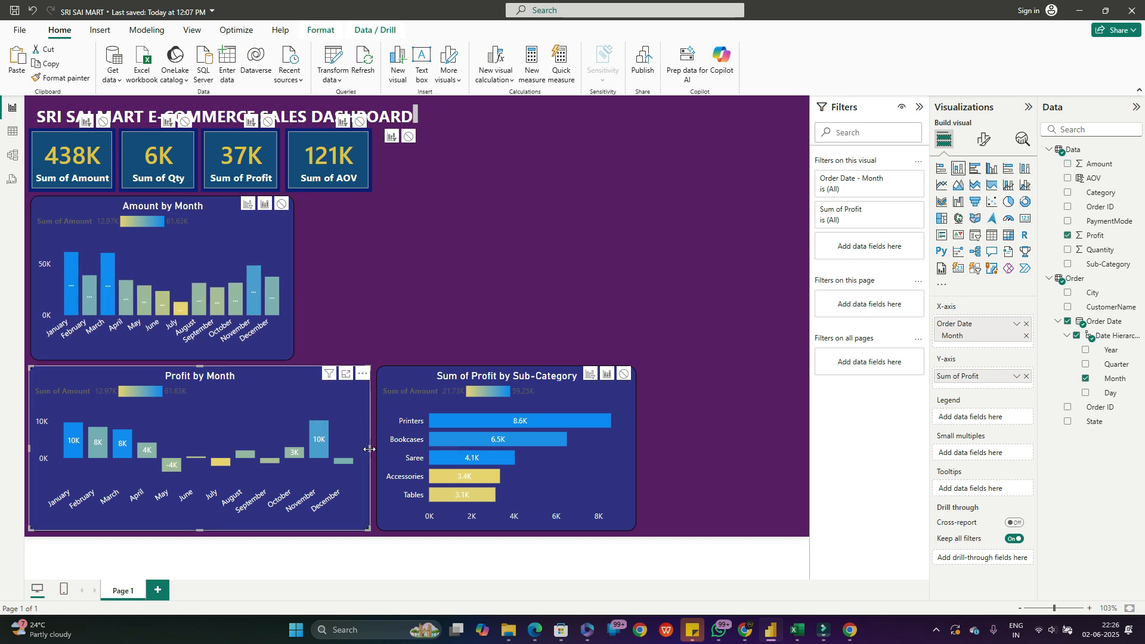
{"action": "left_click_drag", "start_coordinate": [368, 440], "coordinate": [296, 438]}
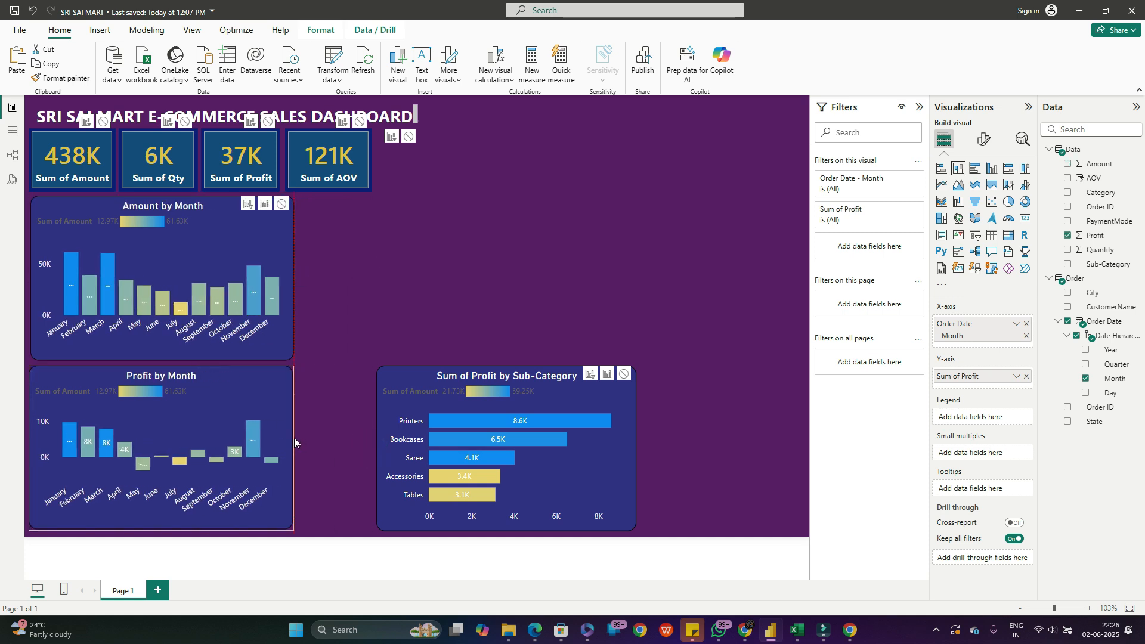
{"action": "left_click_drag", "start_coordinate": [511, 393], "coordinate": [434, 224]}
{"action": "left_click", "coordinate": [493, 389]}
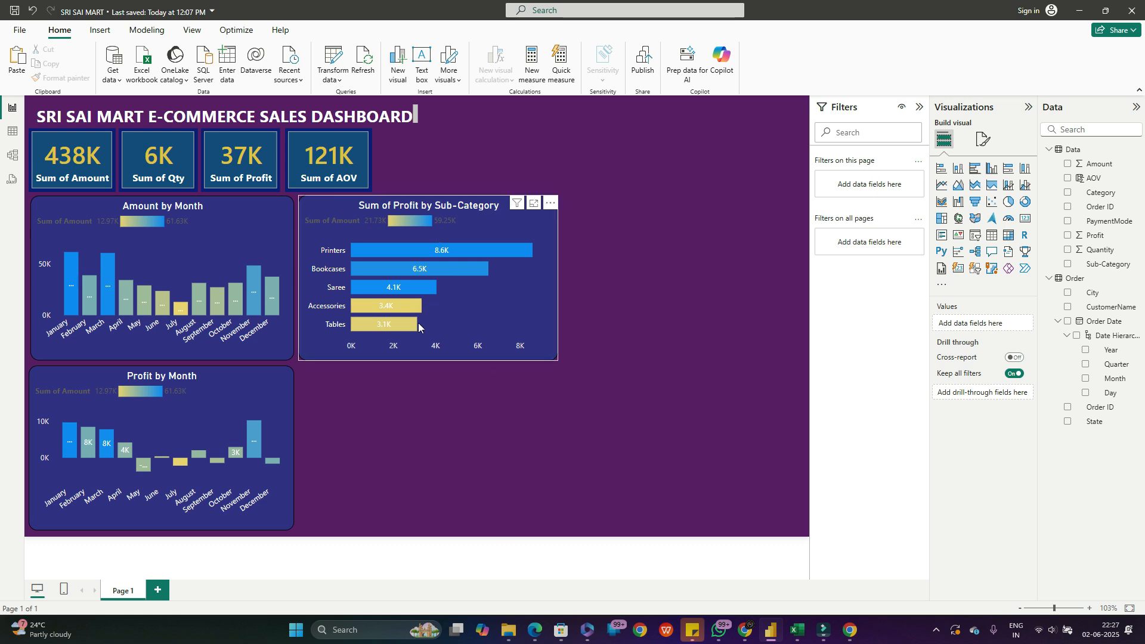
- Collapse the Filters pane and fine-tune the size of the Sum of Profit by Sub-Category chart
{"action": "left_click", "coordinate": [358, 231]}
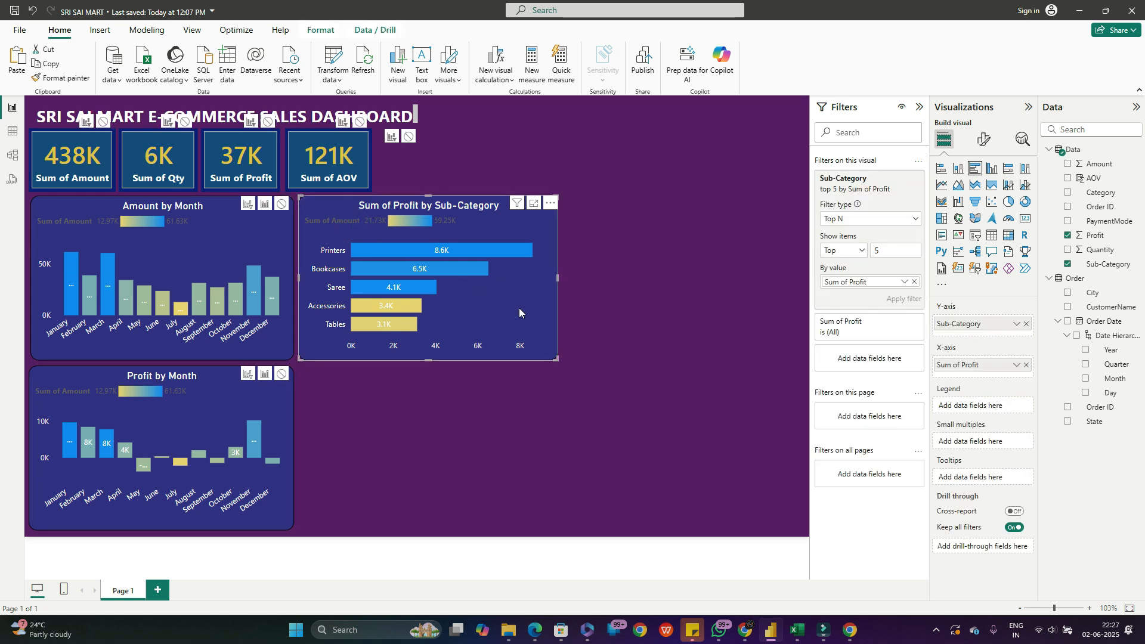
{"action": "left_click", "coordinate": [918, 108]}
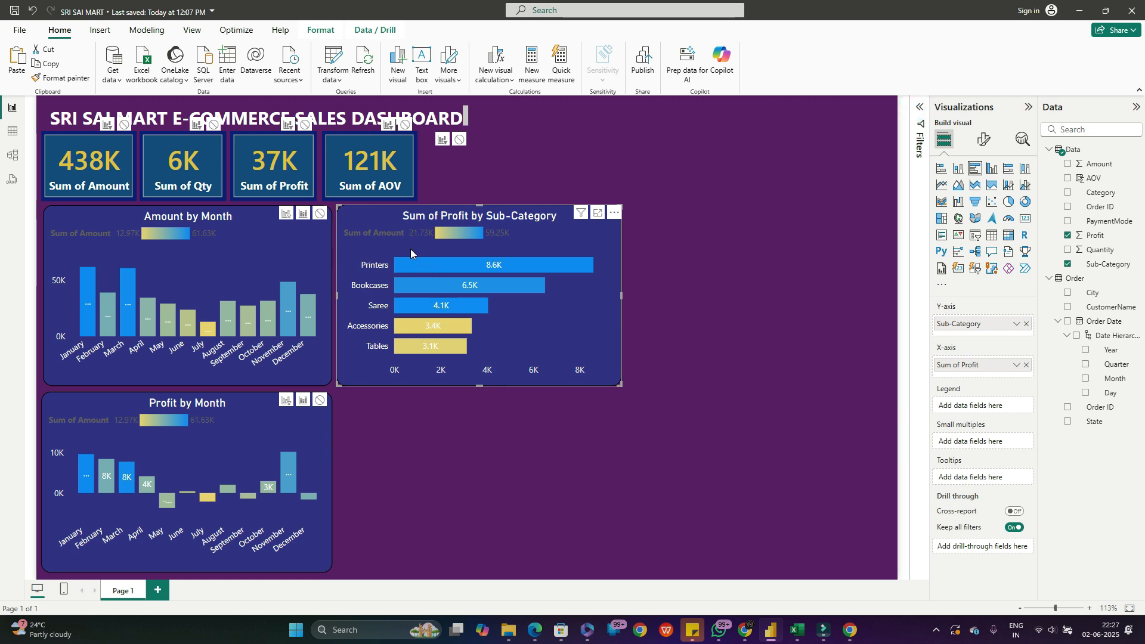
{"action": "left_click", "coordinate": [985, 141]}
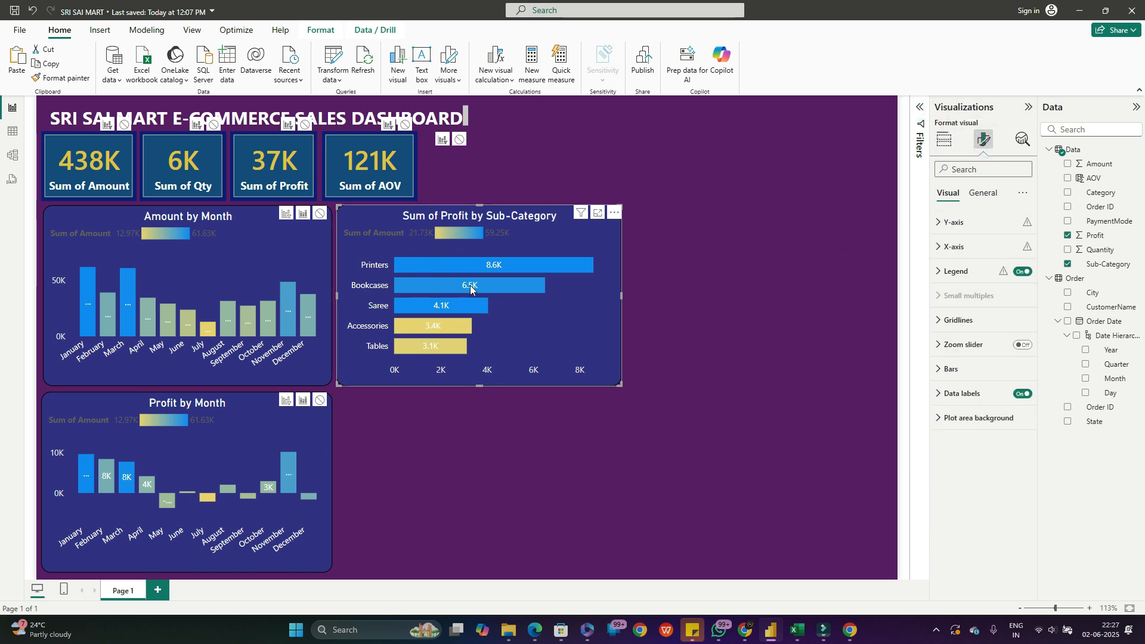
{"action": "left_click", "coordinate": [463, 425]}
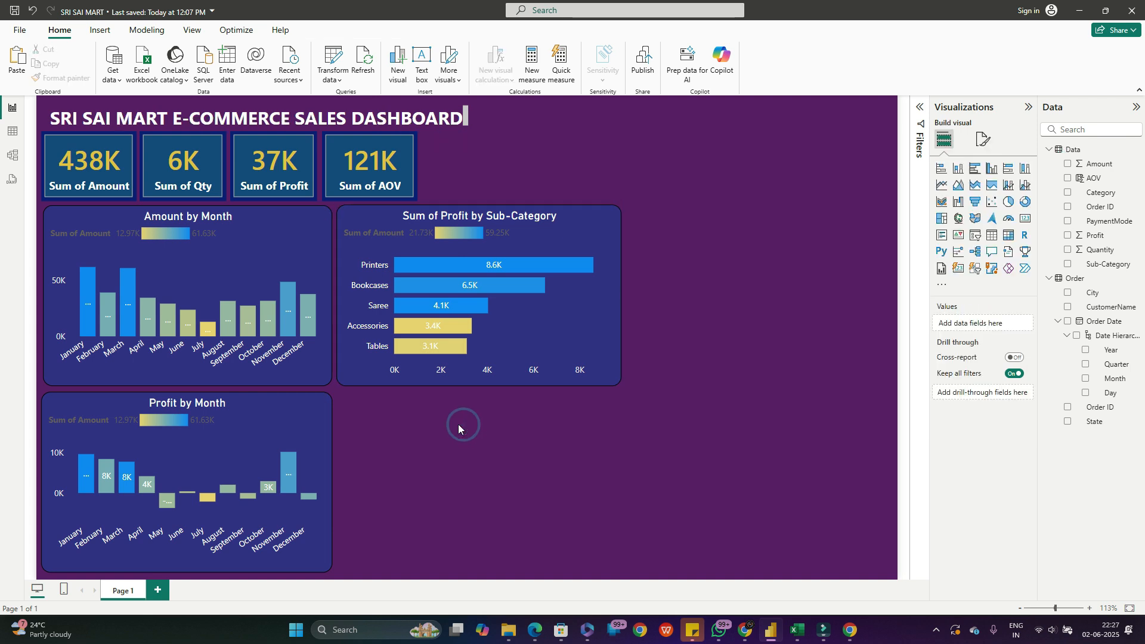
{"action": "left_click", "coordinate": [470, 380]}
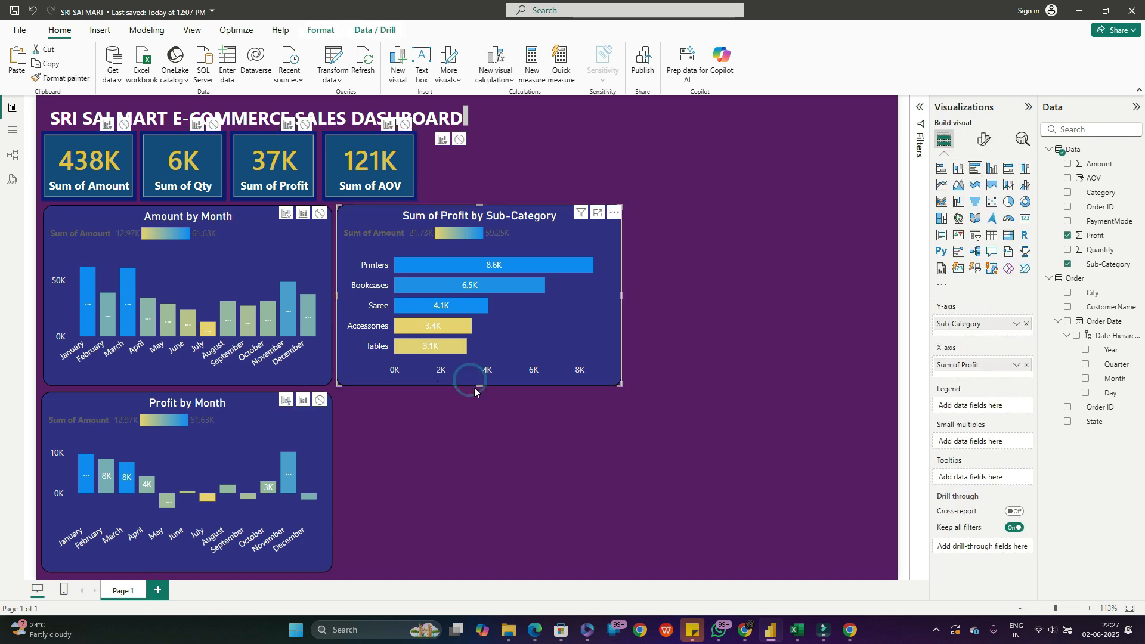
{"action": "left_click_drag", "start_coordinate": [479, 386], "coordinate": [477, 386]}
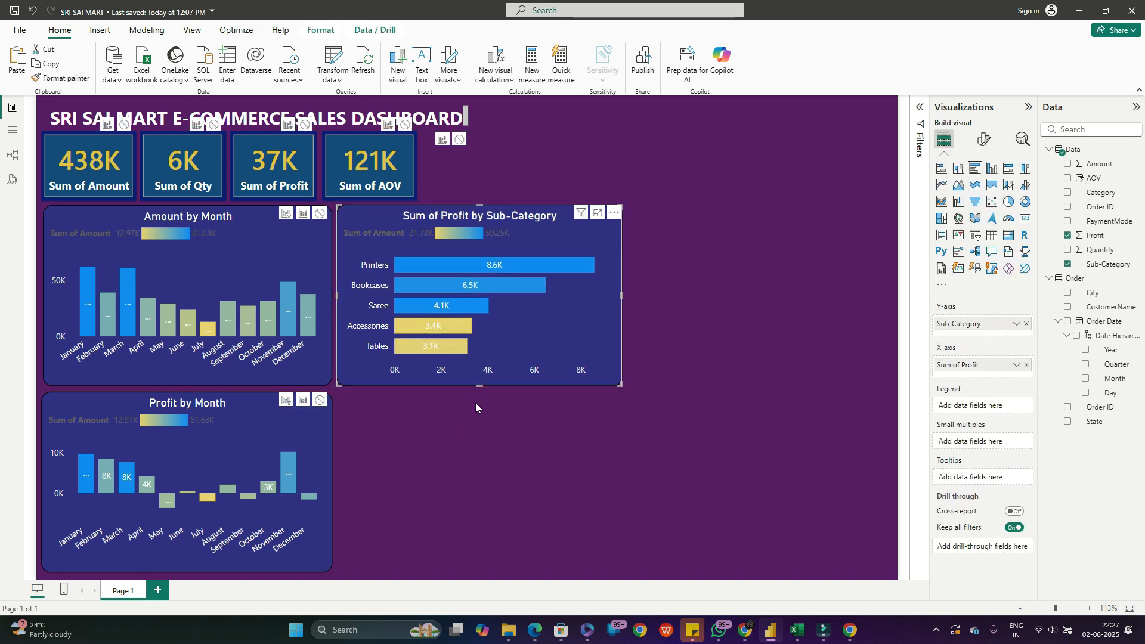
{"action": "left_click", "coordinate": [472, 424]}
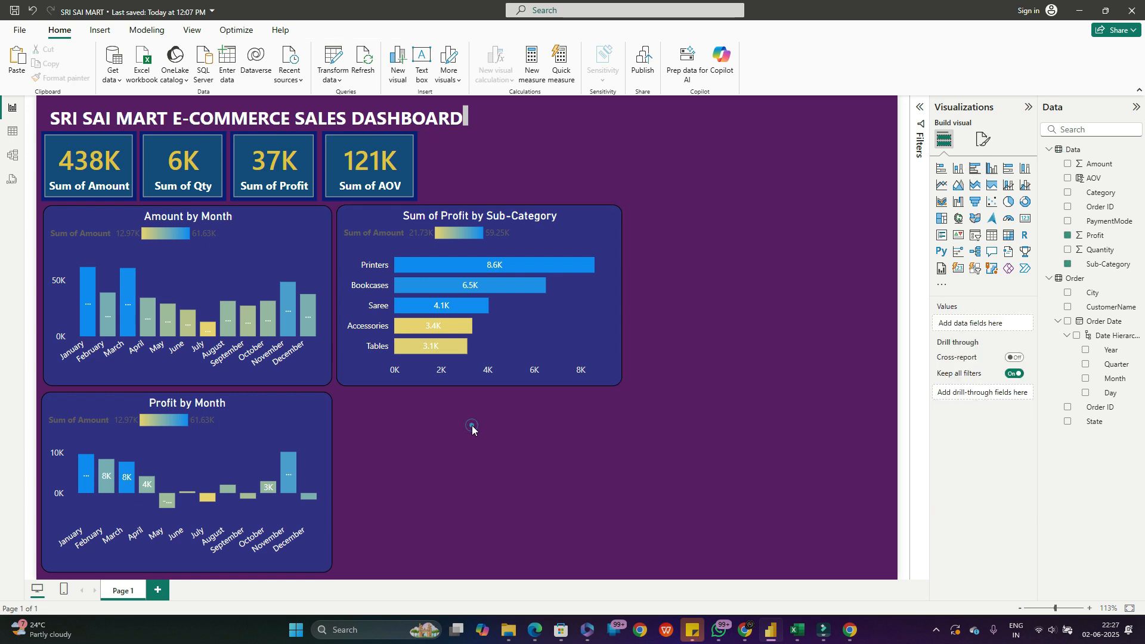
- Shorten the Sum of Profit by Sub-Category chart's title to Profit by Sub-Category
{"action": "left_click", "coordinate": [524, 239]}
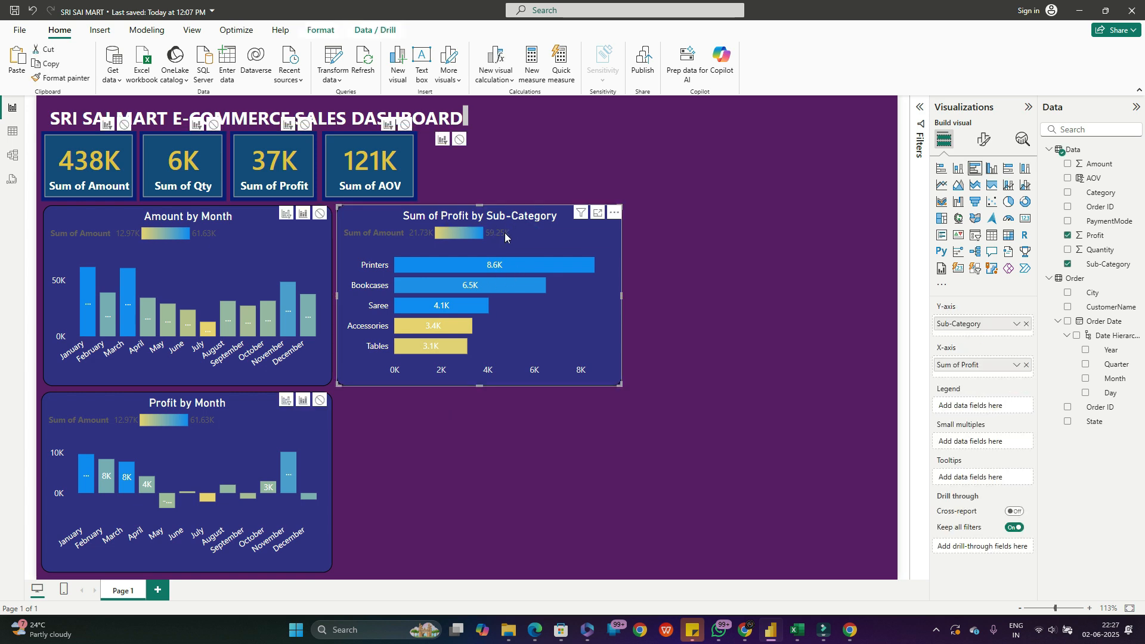
{"action": "left_click", "coordinate": [984, 138]}
{"action": "left_click", "coordinate": [982, 193]}
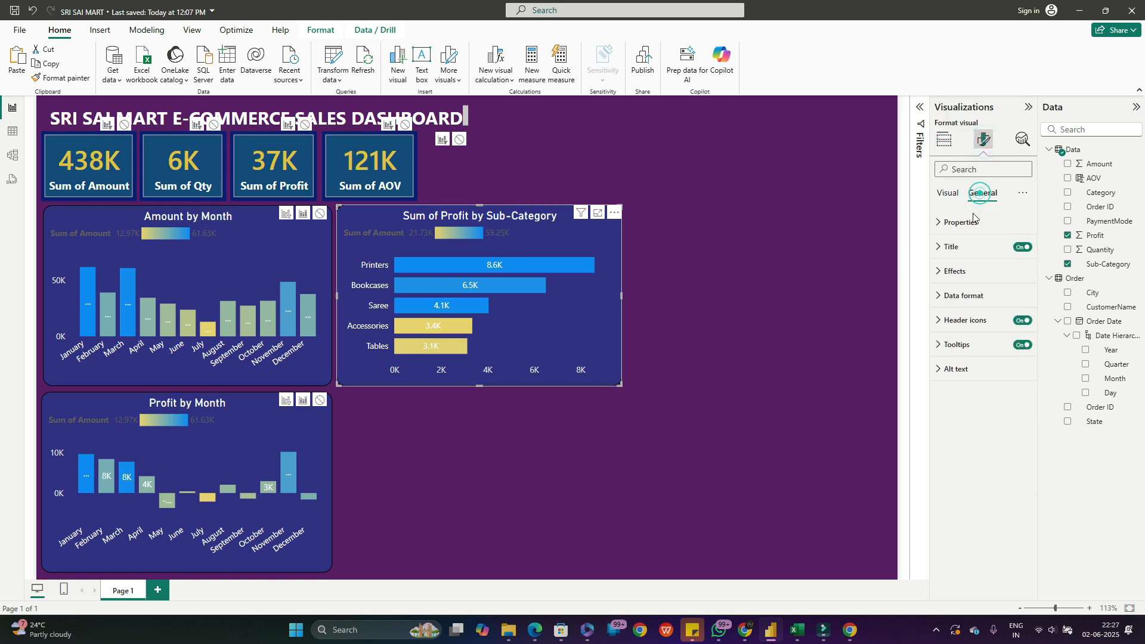
{"action": "left_click", "coordinate": [948, 247]}
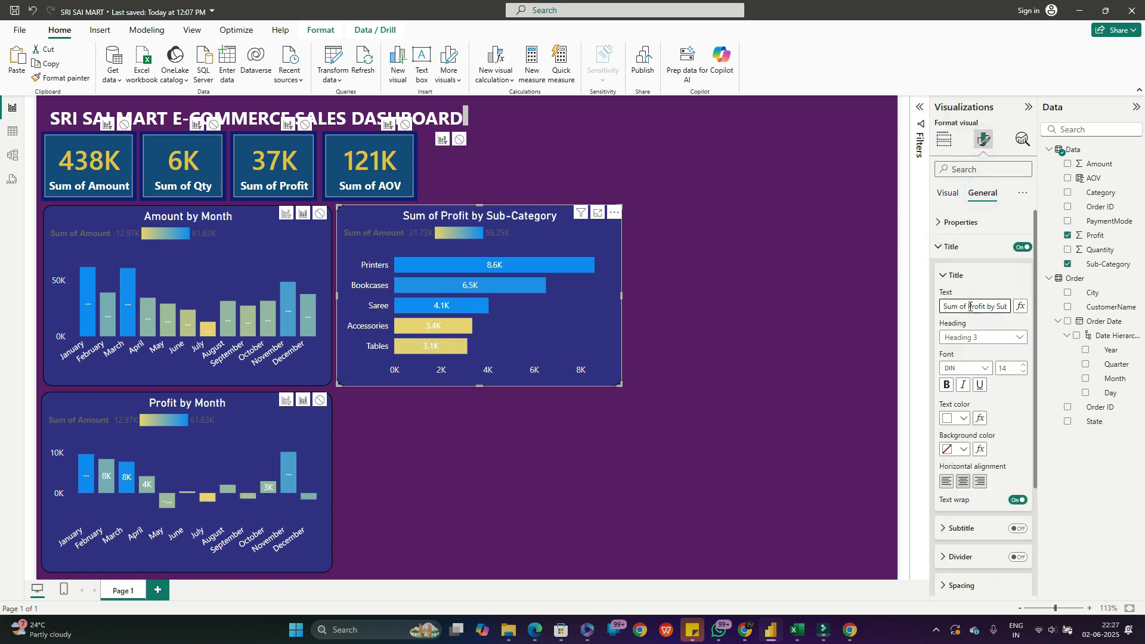
{"action": "left_click_drag", "start_coordinate": [968, 306], "coordinate": [941, 306]}
{"action": "key", "text": "BackSpace"}
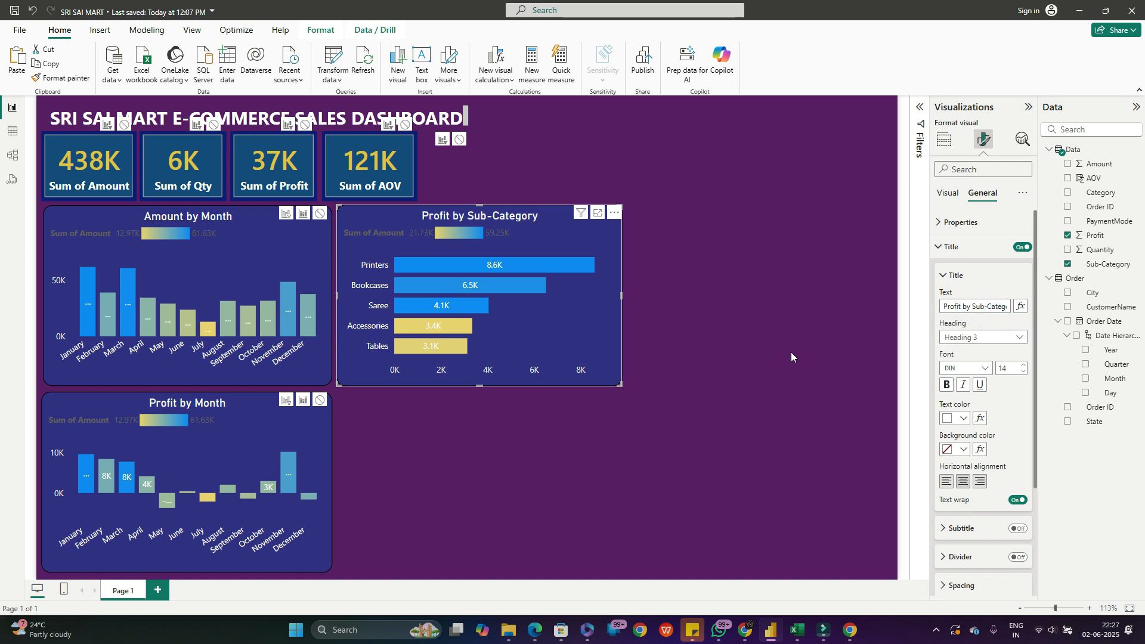
{"action": "left_click", "coordinate": [687, 287]}
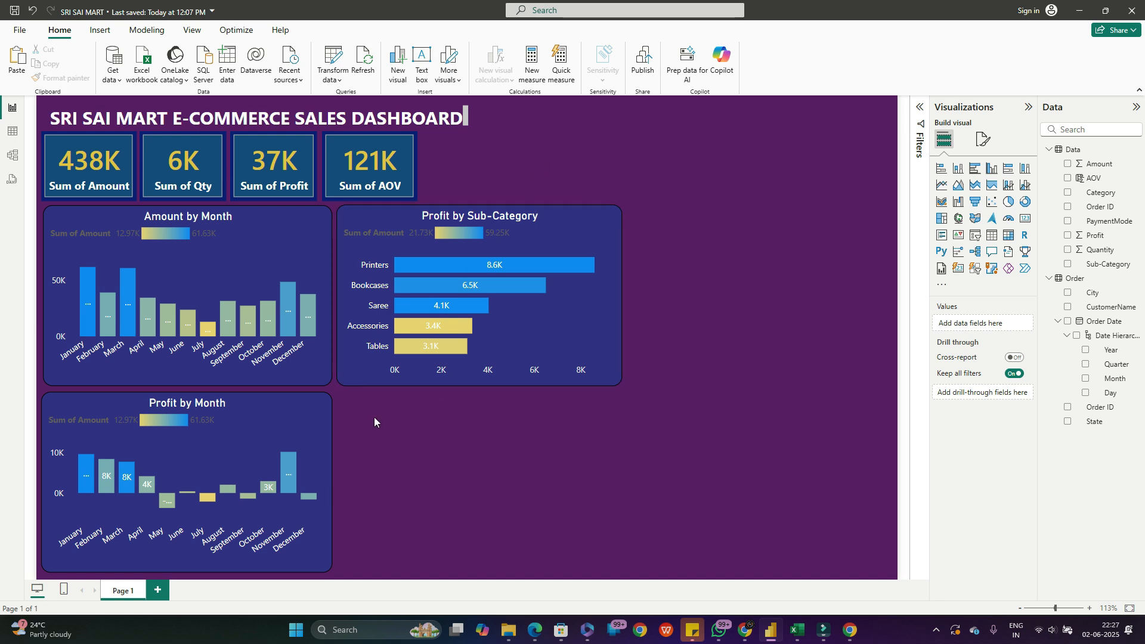
- Cross-filter the dashboard by the Bookcases, Printers and Tables bars in turn and clear the selection
{"action": "left_click", "coordinate": [461, 284]}
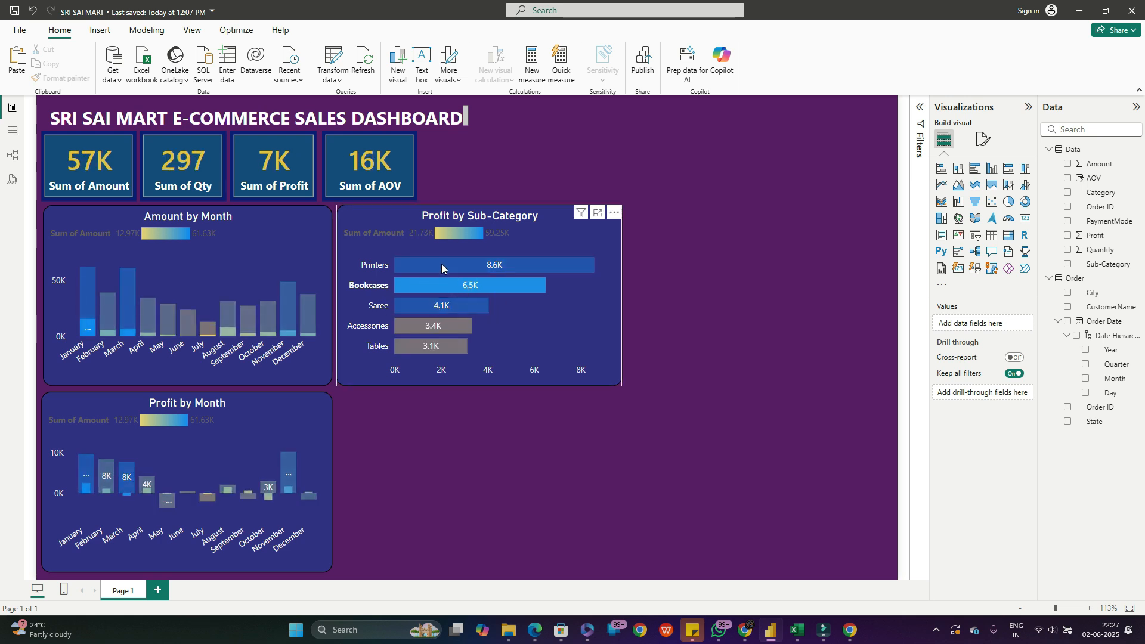
{"action": "left_click", "coordinate": [441, 266]}
{"action": "left_click", "coordinate": [433, 346]}
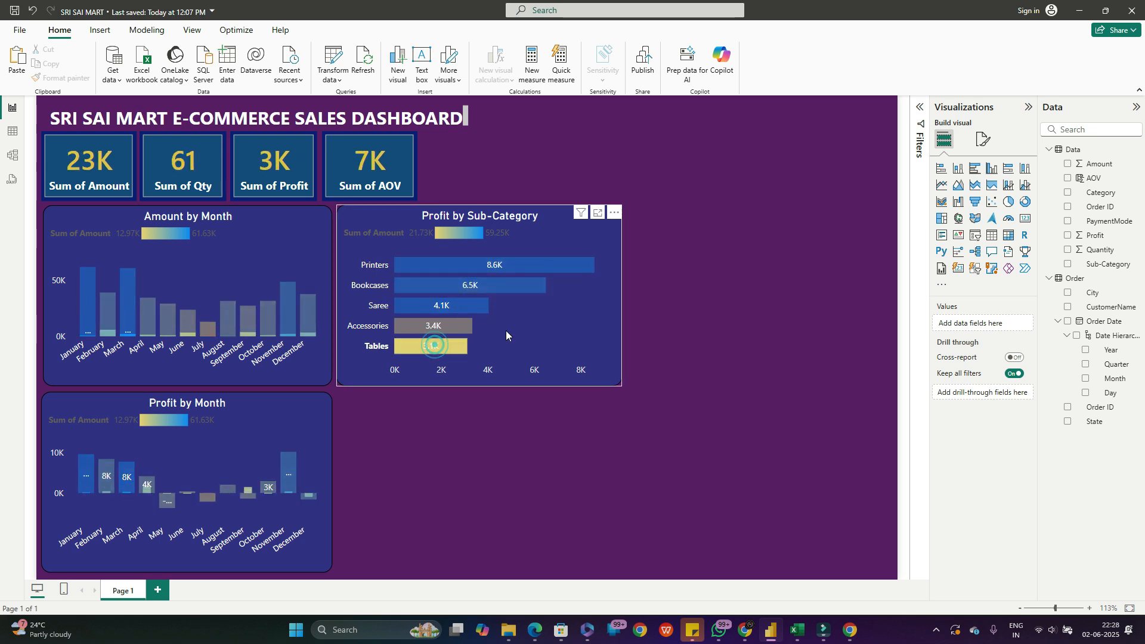
{"action": "left_click", "coordinate": [553, 327]}
{"action": "left_click", "coordinate": [461, 447]}
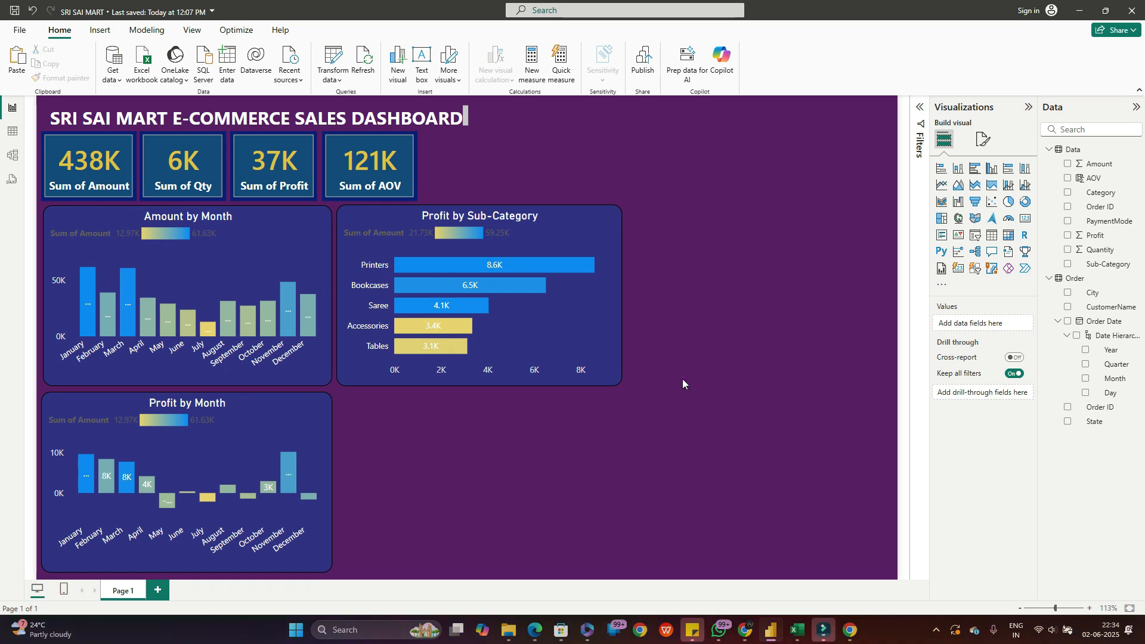
- Add a donut chart of Quantity by Category below Profit by Sub-Category, enlarged to fill the space beside Profit by Month
{"action": "left_click", "coordinate": [1027, 206]}
{"action": "left_click_drag", "start_coordinate": [695, 120], "coordinate": [671, 304]}
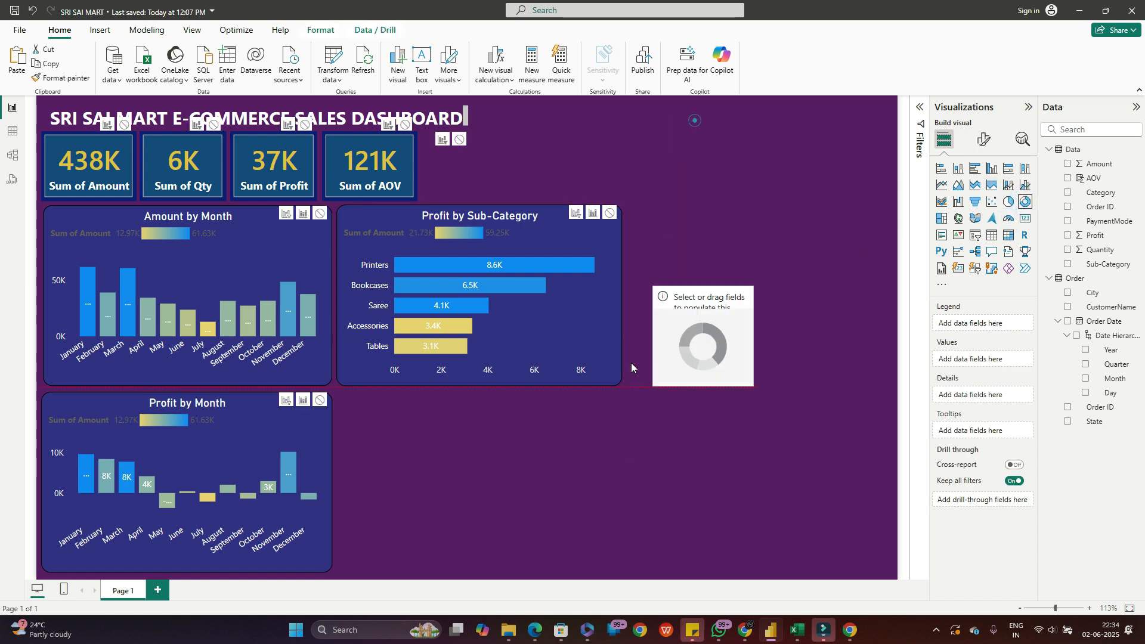
{"action": "left_click_drag", "start_coordinate": [630, 363], "coordinate": [366, 403]}
{"action": "left_click_drag", "start_coordinate": [442, 493], "coordinate": [614, 567]}
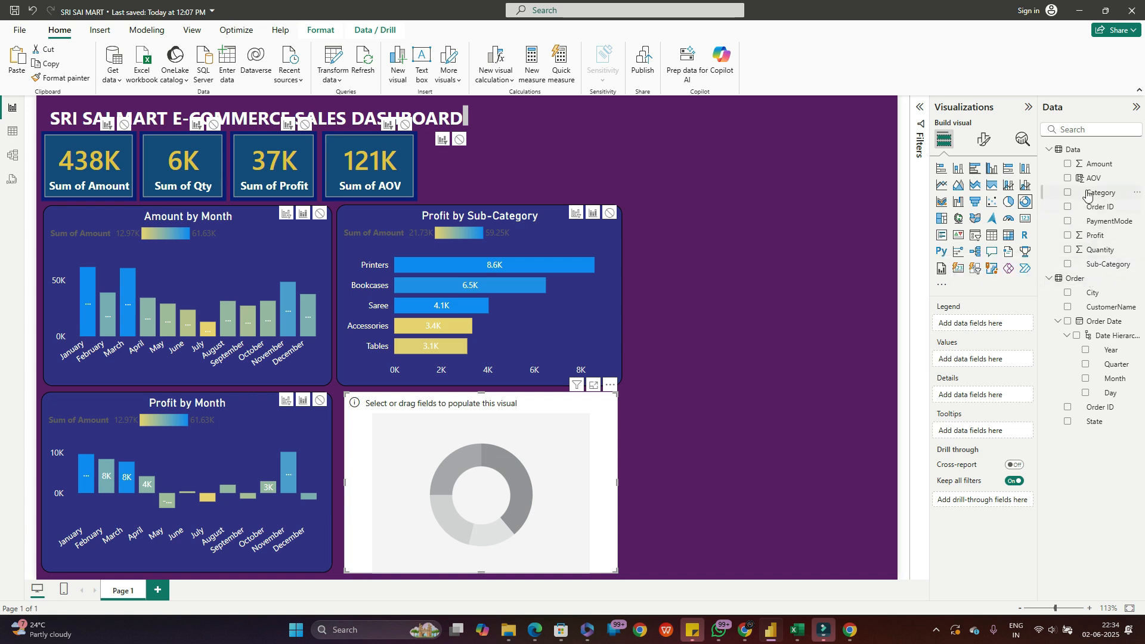
{"action": "left_click", "coordinate": [1067, 193]}
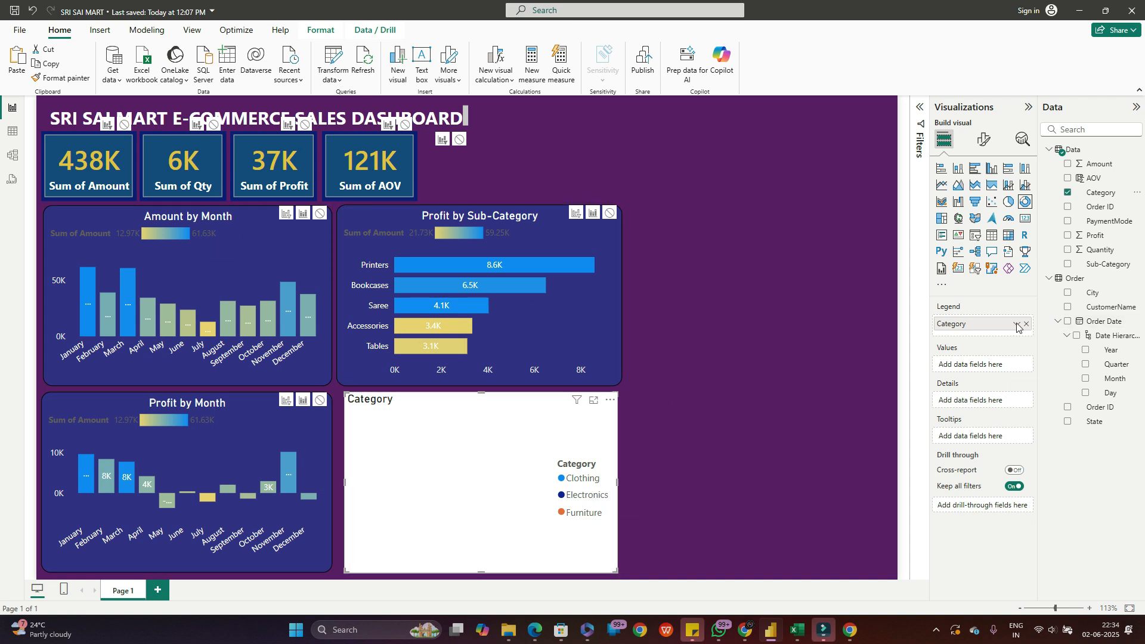
{"action": "left_click", "coordinate": [1068, 250]}
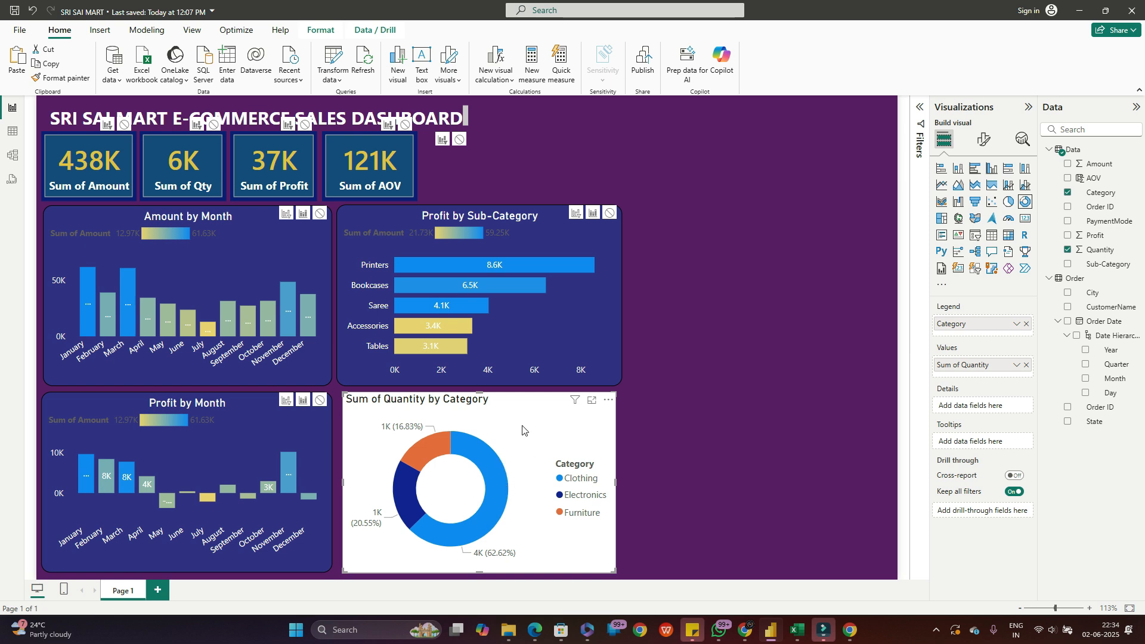
- Copy the Profit by Sub-Category chart's formatting onto the donut chart with Format painter and align the donut's inner edge with the chart above
{"action": "left_click", "coordinate": [555, 332]}
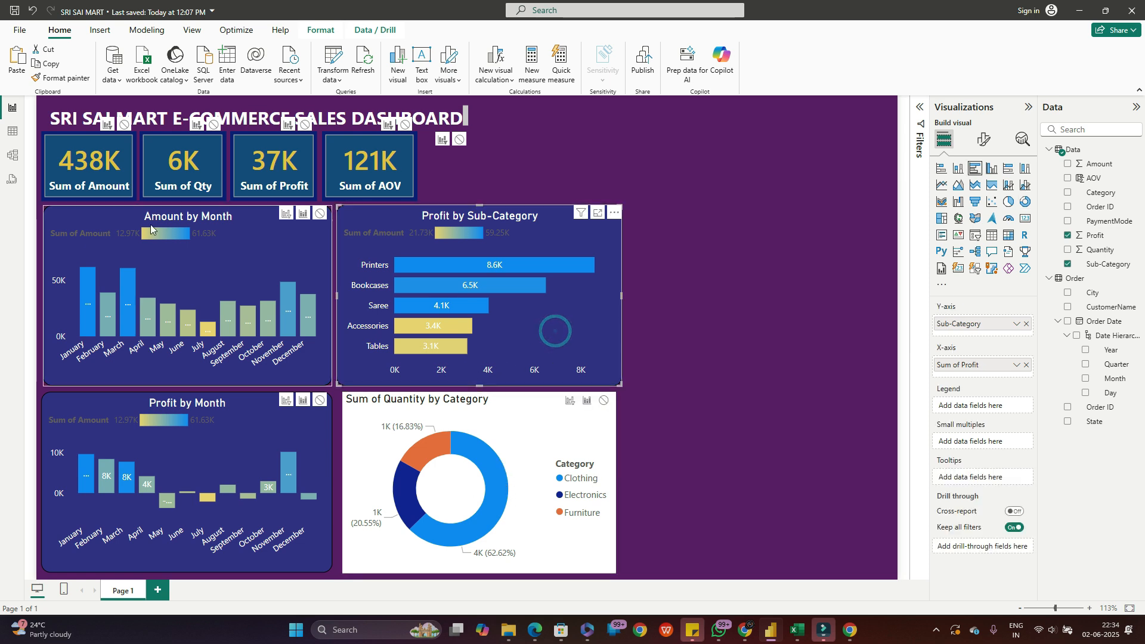
{"action": "left_click", "coordinate": [66, 78]}
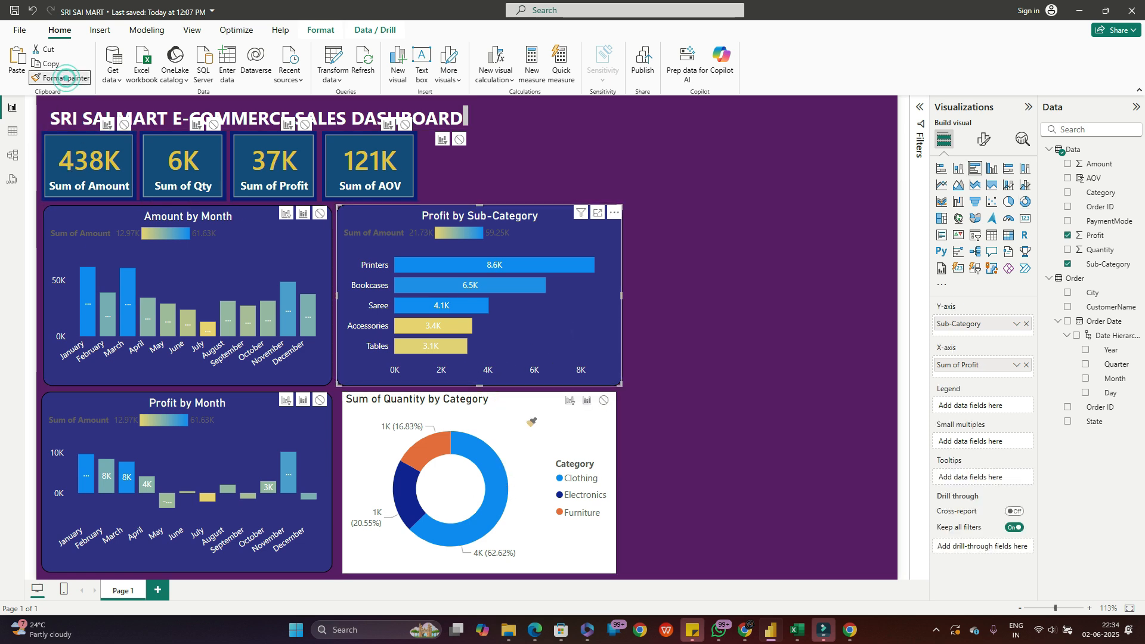
{"action": "left_click", "coordinate": [530, 429]}
{"action": "left_click_drag", "start_coordinate": [532, 443], "coordinate": [527, 443]}
{"action": "left_click", "coordinate": [719, 482]}
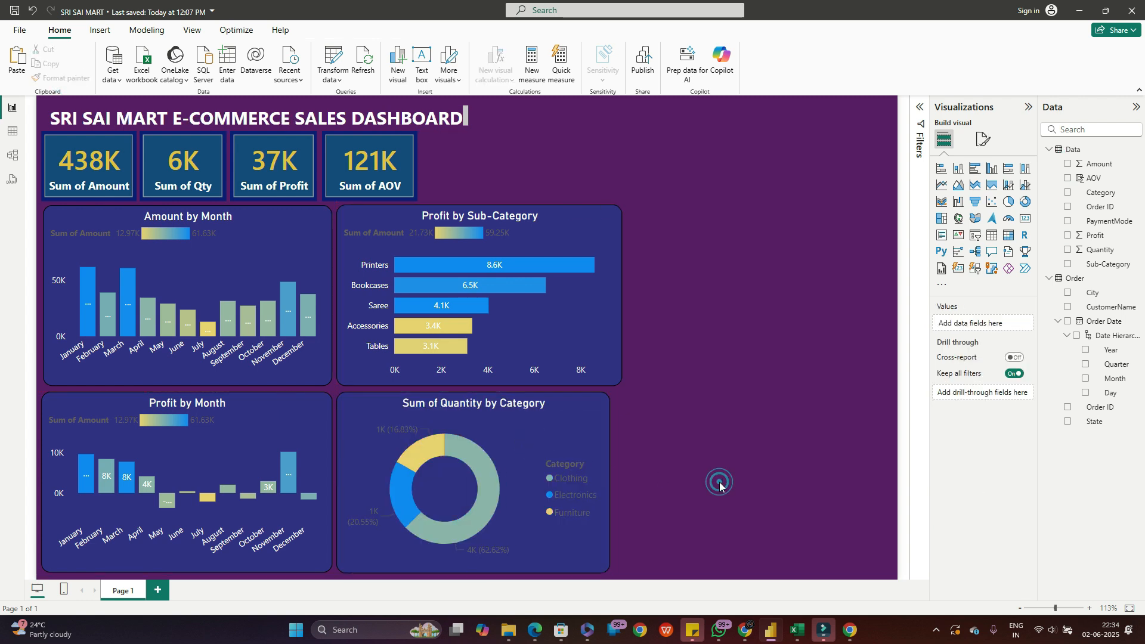
- Widen the Sum of Quantity by Category donut chart to match the Profit by Sub-Category chart above it
{"action": "left_click", "coordinate": [573, 435]}
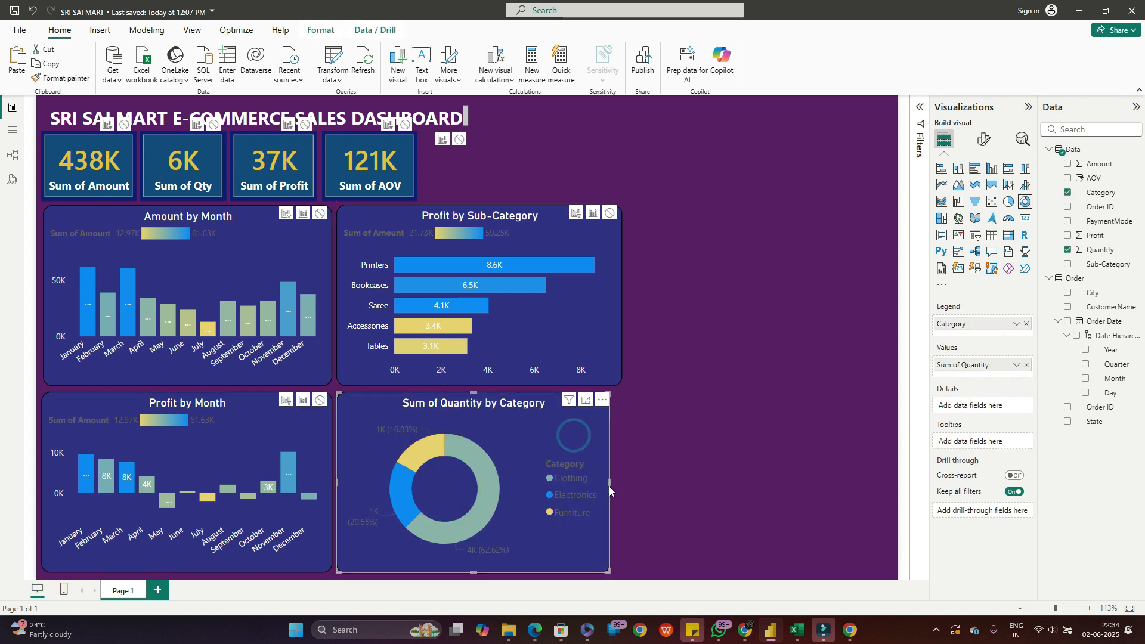
{"action": "left_click_drag", "start_coordinate": [610, 482], "coordinate": [620, 478]}
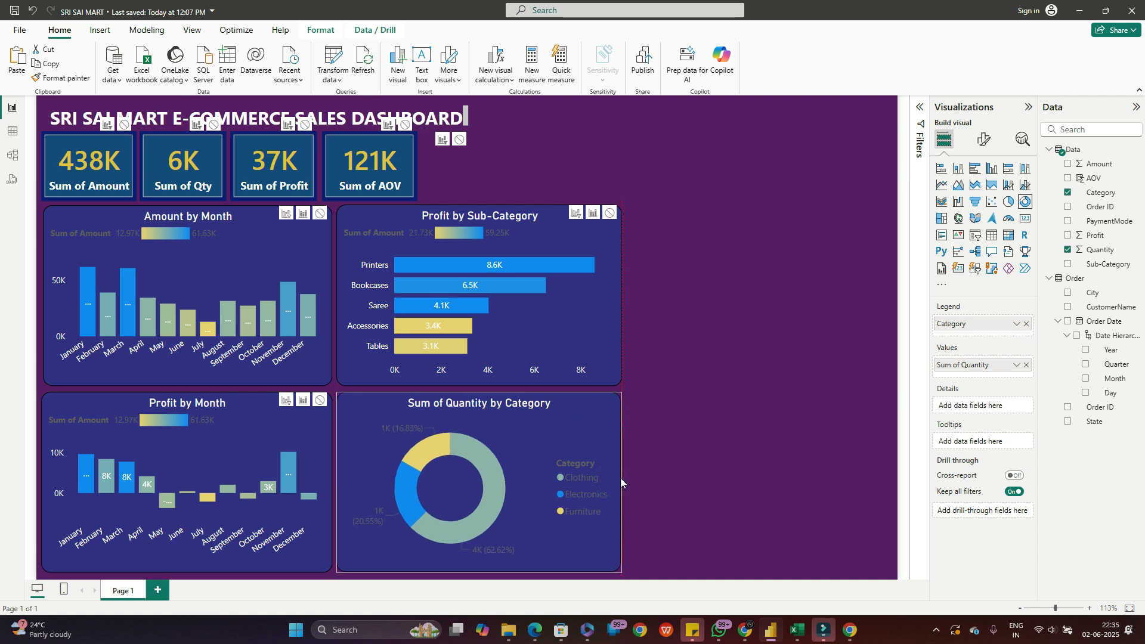
{"action": "left_click", "coordinate": [705, 434]}
{"action": "left_click", "coordinate": [357, 415]}
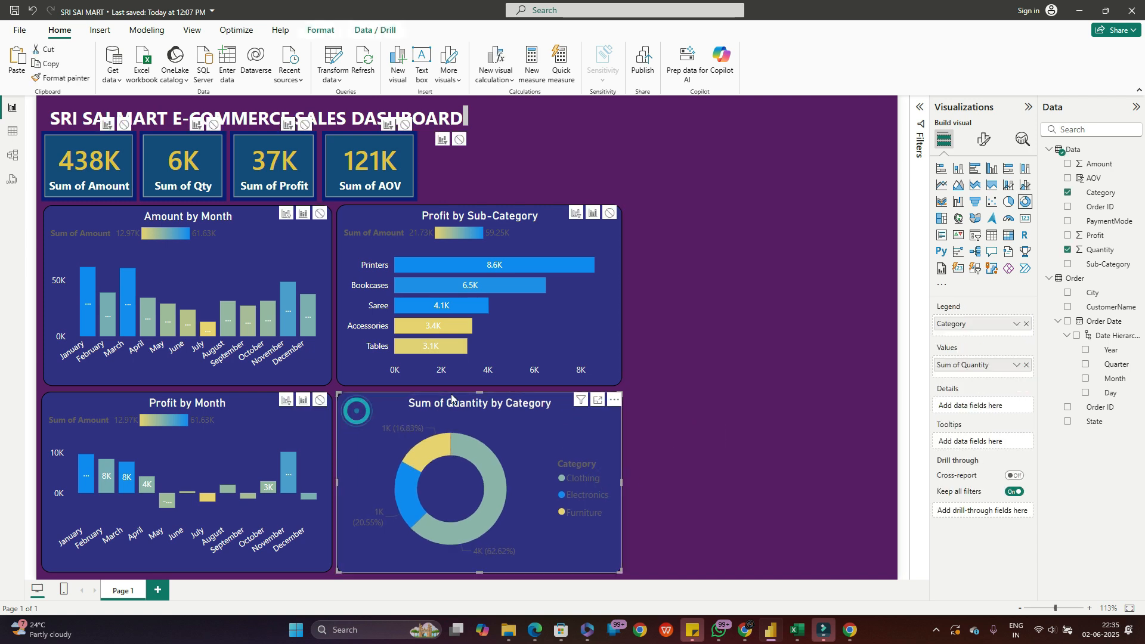
{"action": "left_click_drag", "start_coordinate": [479, 391], "coordinate": [478, 391]}
{"action": "left_click", "coordinate": [760, 451]}
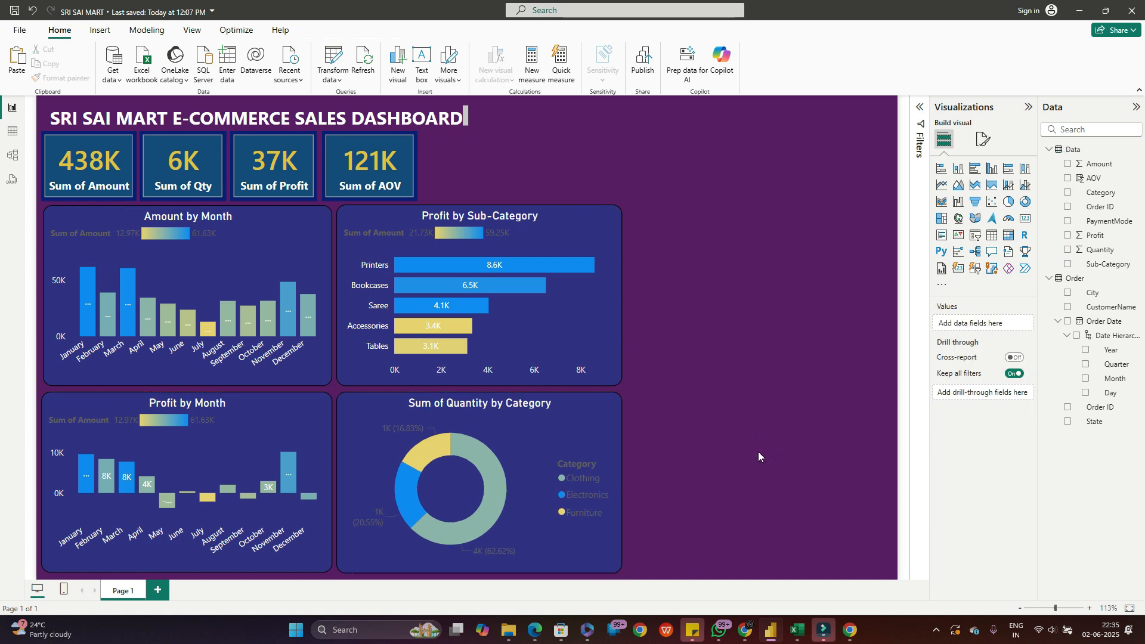
- Shorten the donut chart's title to Quantity by Category
{"action": "left_click", "coordinate": [517, 435]}
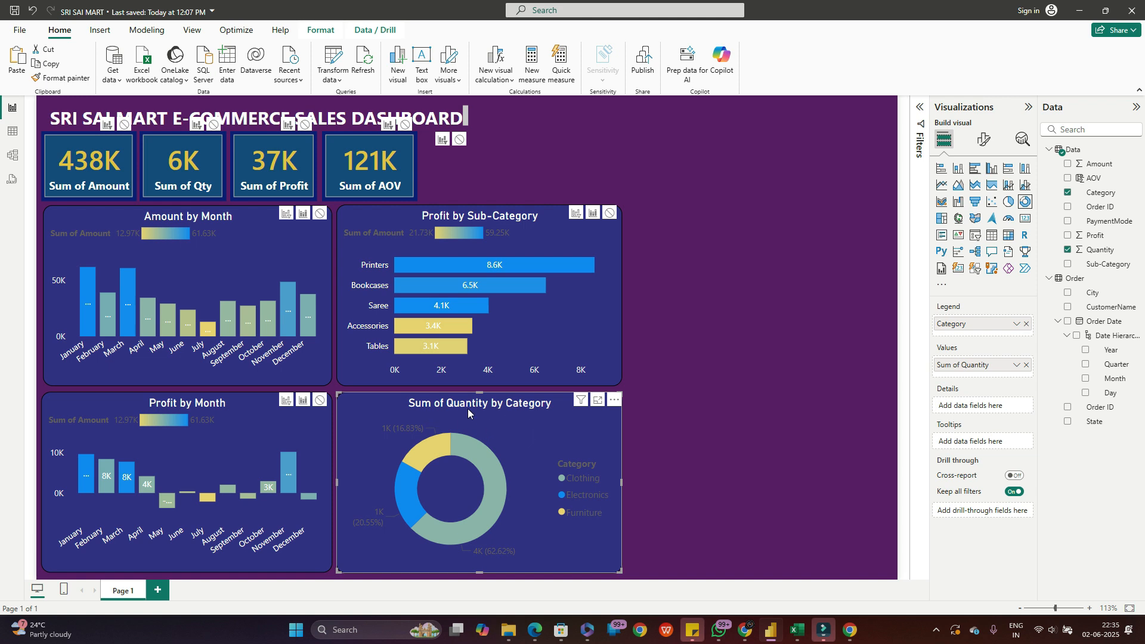
{"action": "left_click", "coordinate": [520, 431]}
{"action": "left_click", "coordinate": [983, 138]}
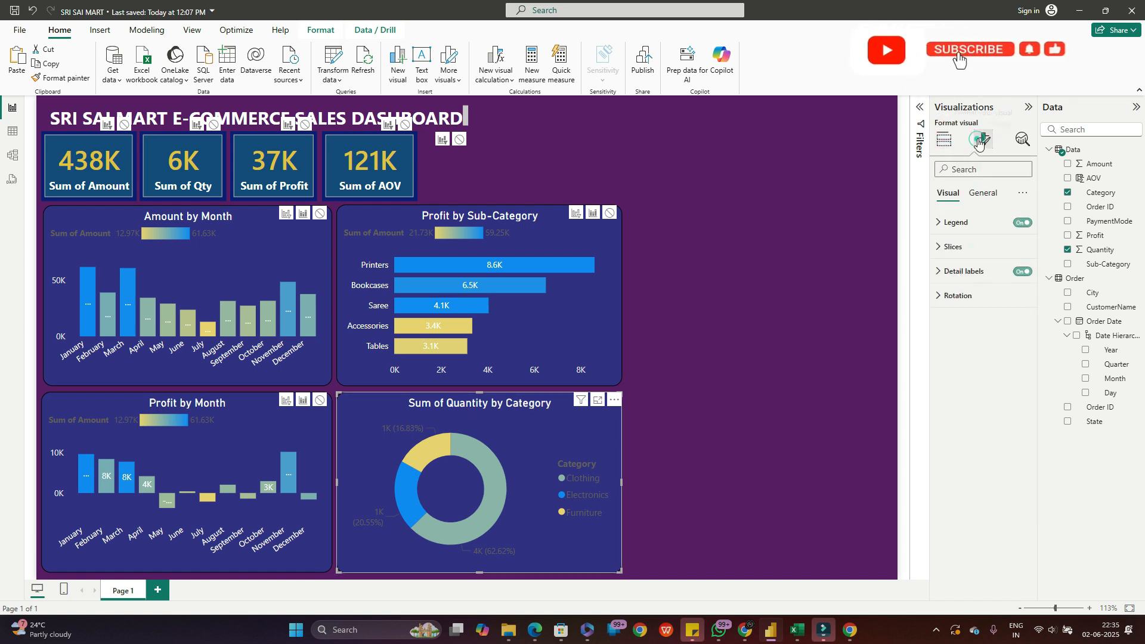
{"action": "left_click", "coordinate": [981, 194]}
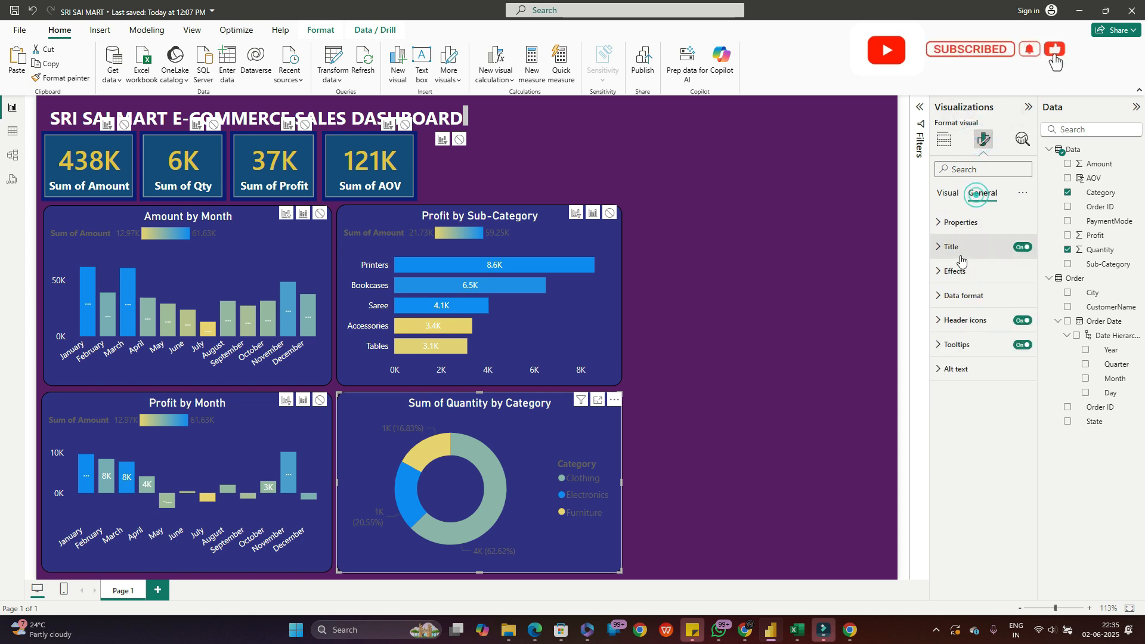
{"action": "left_click", "coordinate": [948, 246]}
{"action": "left_click", "coordinate": [969, 306]}
{"action": "left_click_drag", "start_coordinate": [970, 306], "coordinate": [883, 302]}
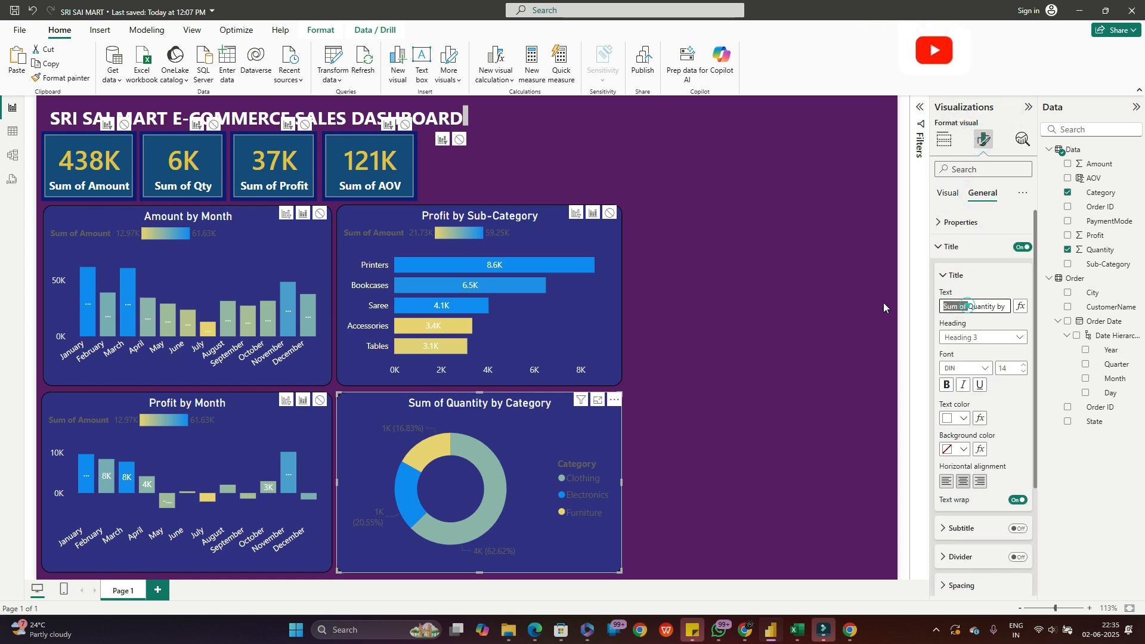
{"action": "key", "text": "BackSpace"}
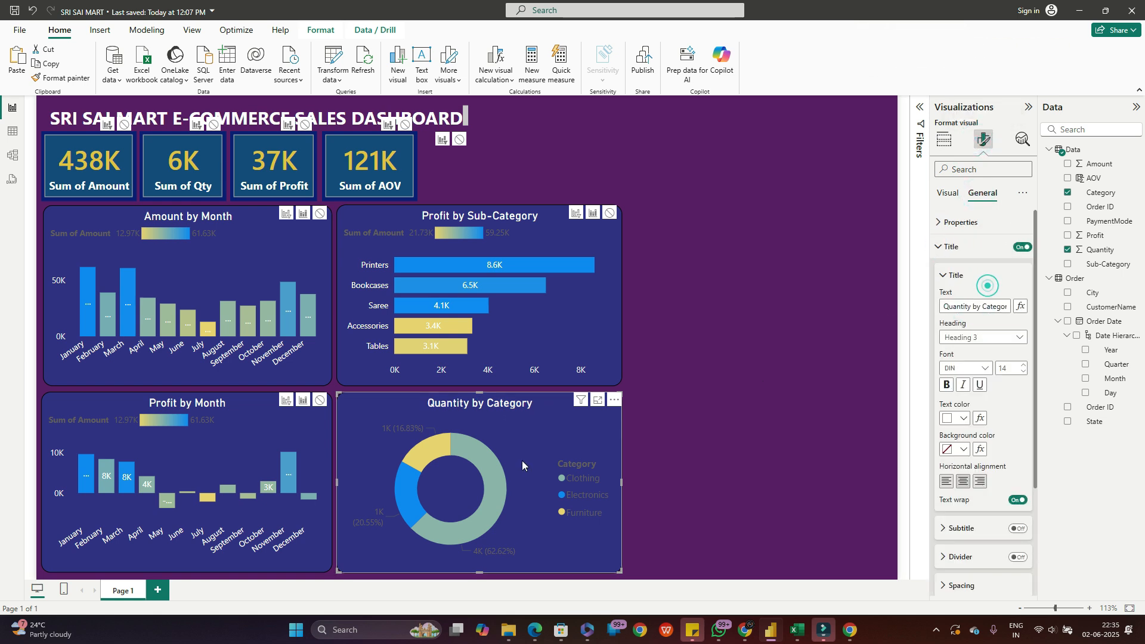
{"action": "left_click", "coordinate": [515, 436]}
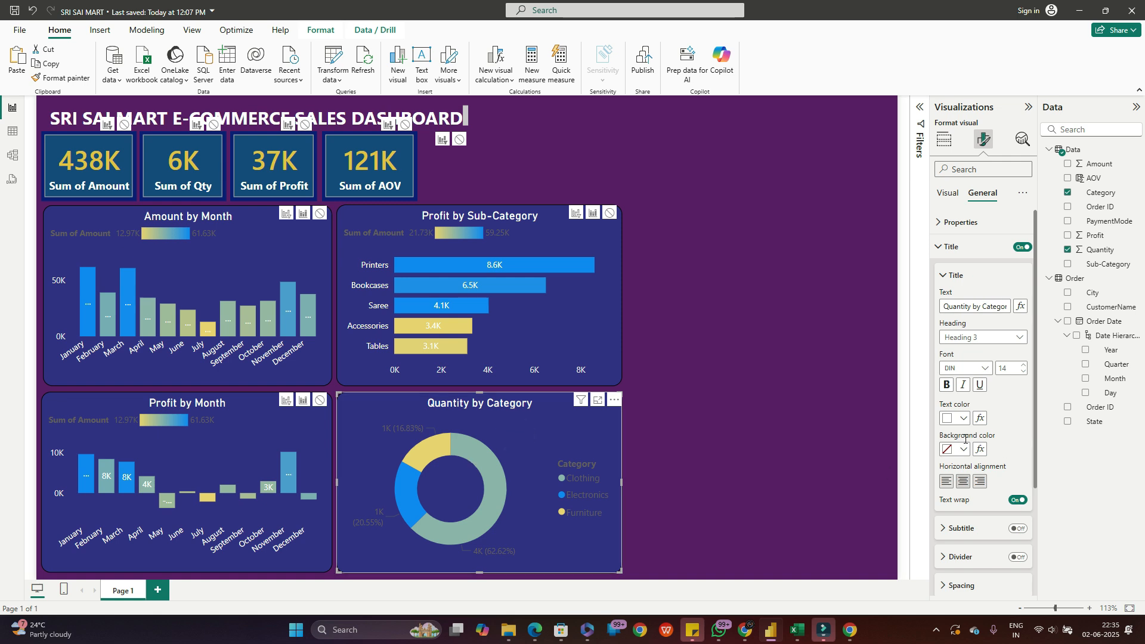
{"action": "scroll", "coordinate": [1003, 412], "scroll_direction": "down", "scroll_amount": 3}
{"action": "scroll", "coordinate": [1003, 436], "scroll_direction": "down", "scroll_amount": 1}
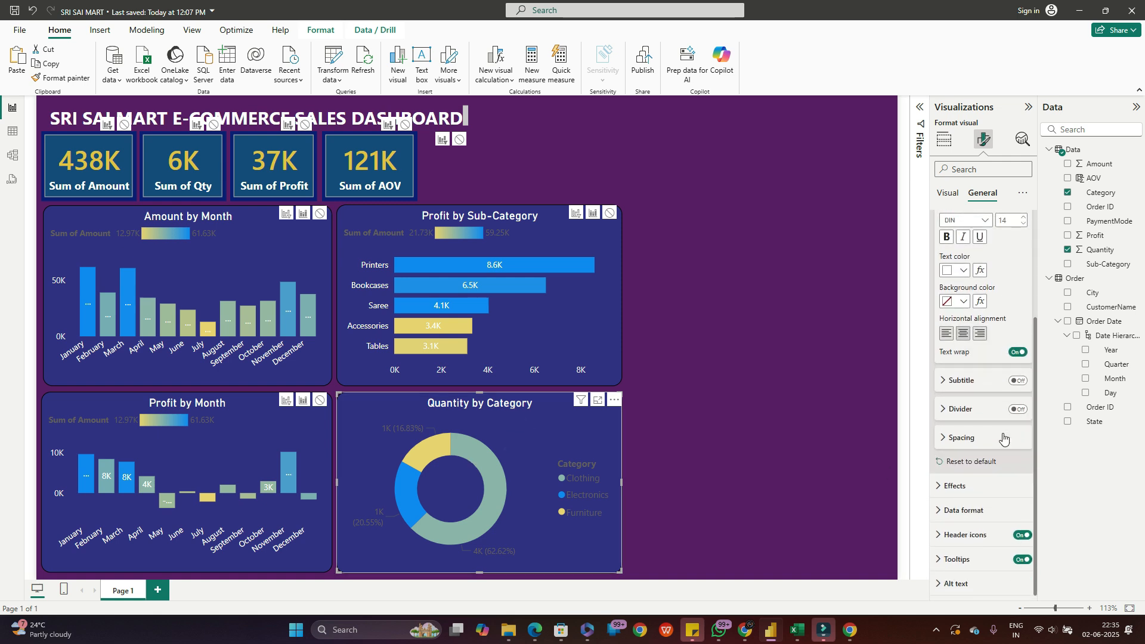
{"action": "scroll", "coordinate": [1001, 432], "scroll_direction": "up", "scroll_amount": 4}
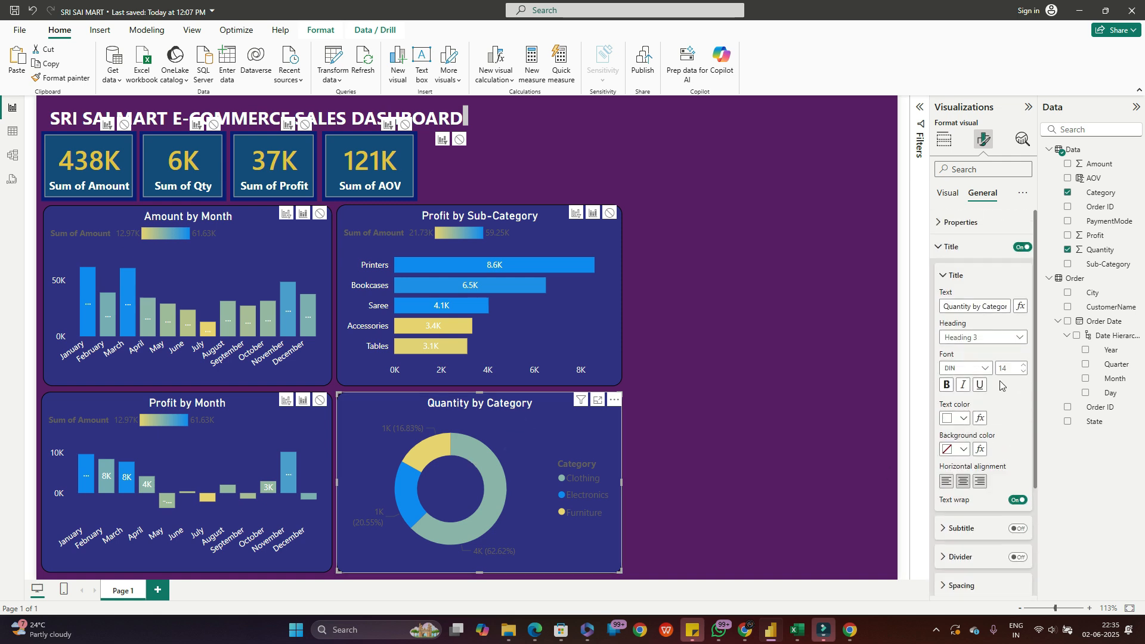
{"action": "left_click", "coordinate": [940, 246]}
{"action": "left_click", "coordinate": [940, 296]}
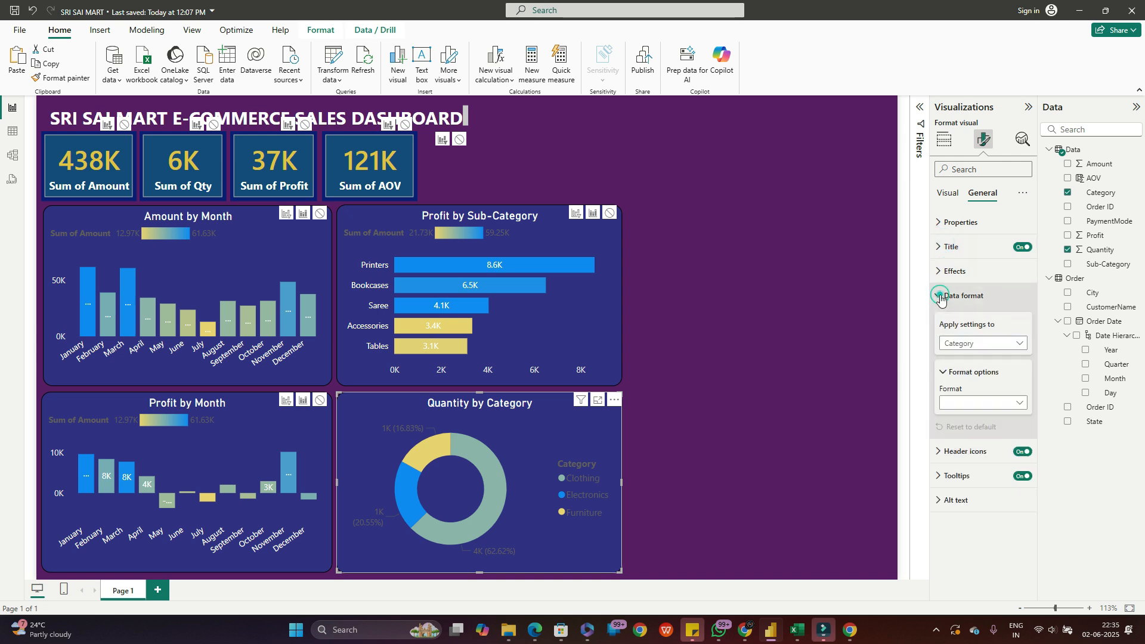
{"action": "left_click", "coordinate": [967, 347]}
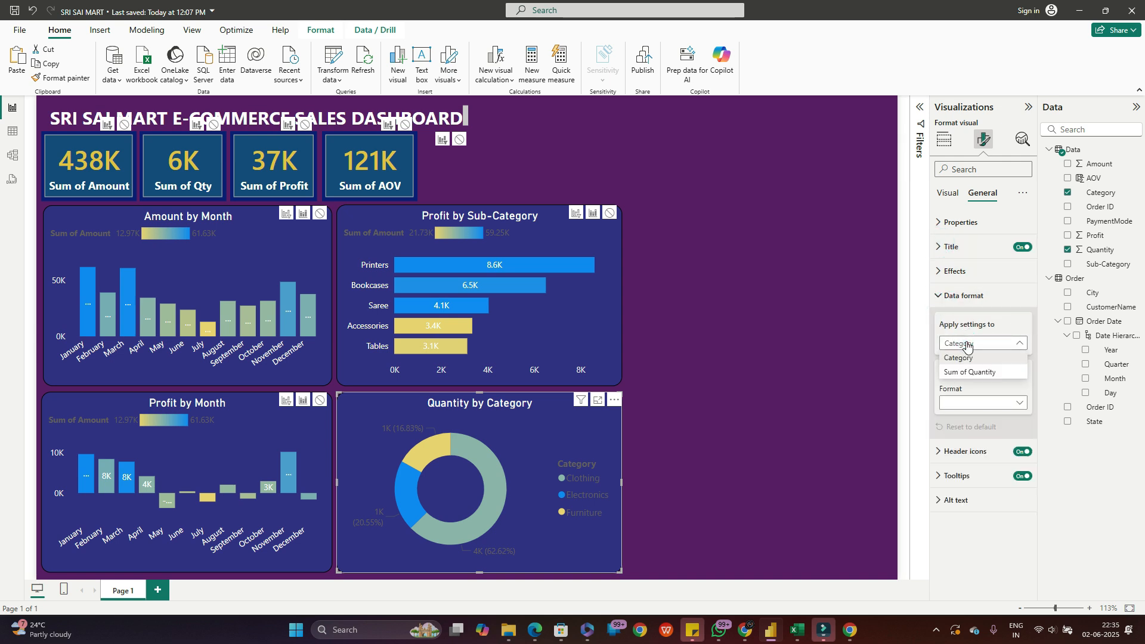
{"action": "left_click", "coordinate": [966, 343]}
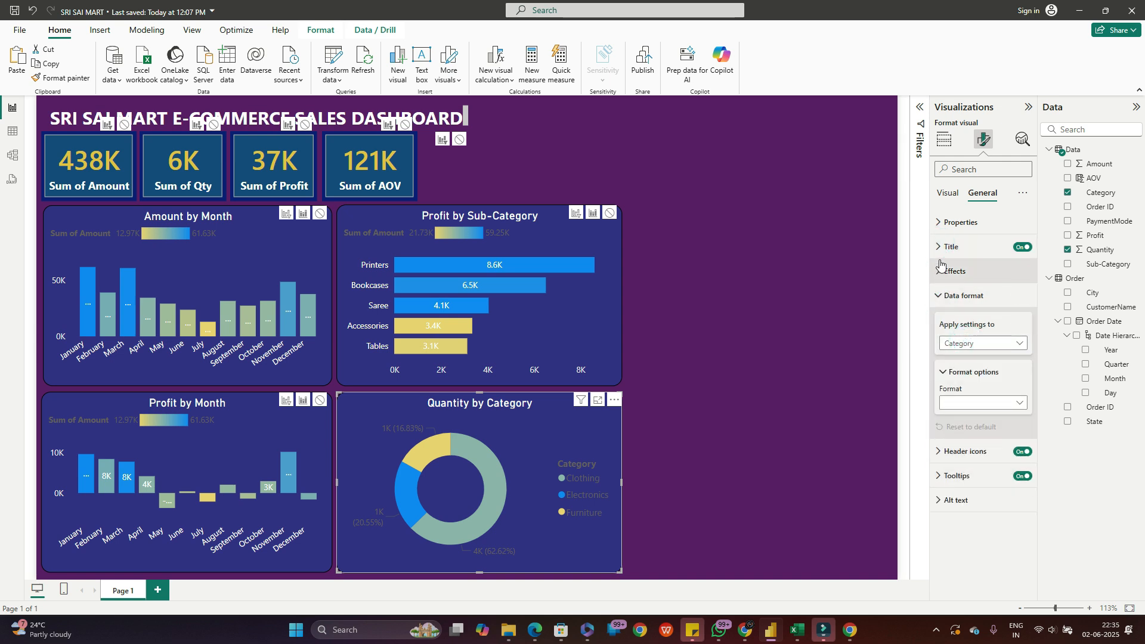
- Try the donut chart's detail labels at the Inside position, and set their position to Prefer outside
{"action": "left_click", "coordinate": [948, 193]}
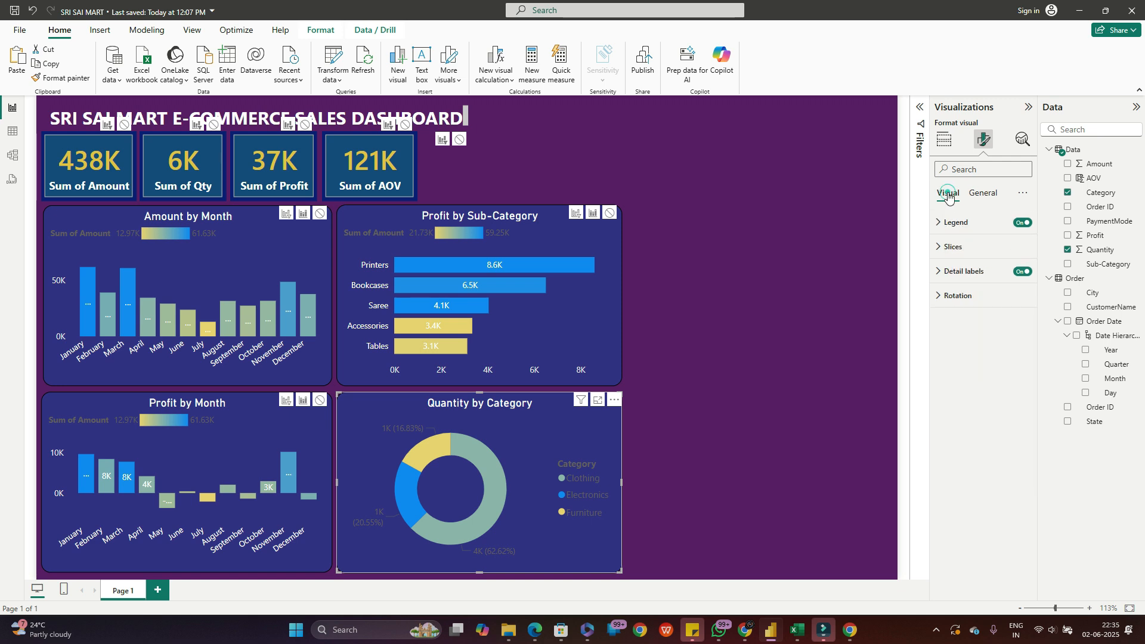
{"action": "left_click", "coordinate": [943, 271]}
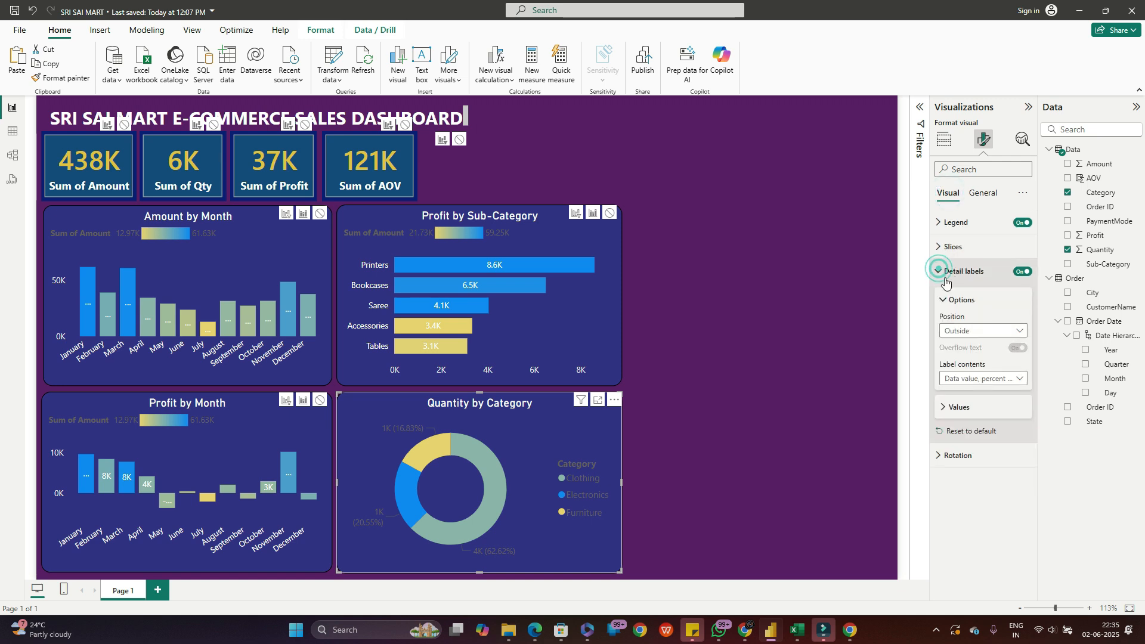
{"action": "left_click", "coordinate": [970, 331]}
{"action": "left_click", "coordinate": [965, 359]}
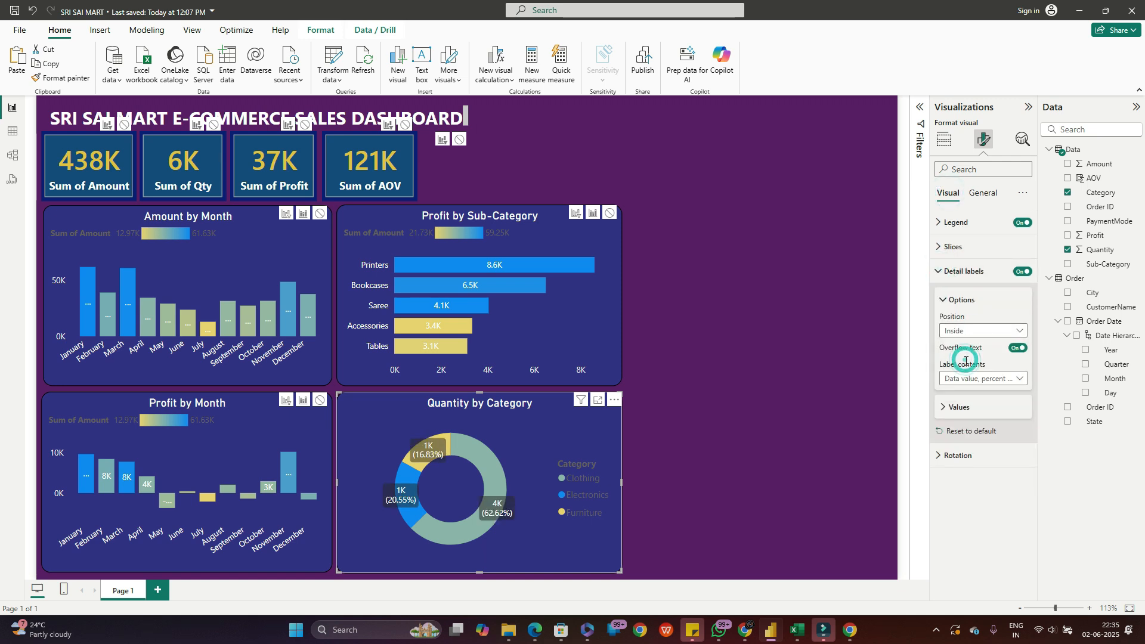
{"action": "left_click", "coordinate": [970, 332]}
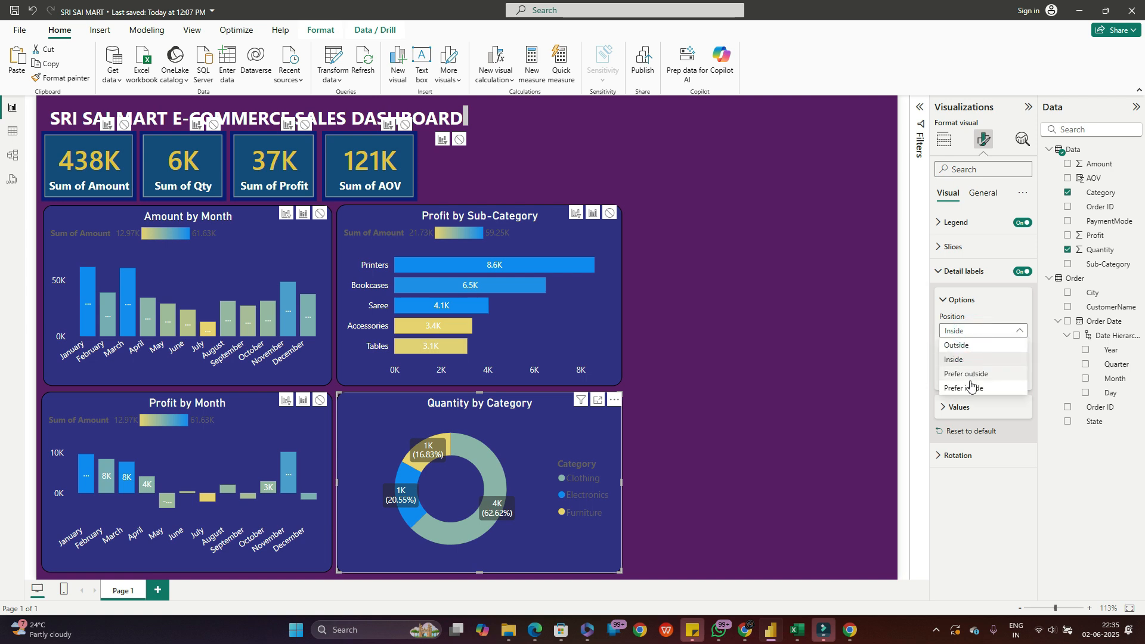
{"action": "left_click", "coordinate": [974, 380]}
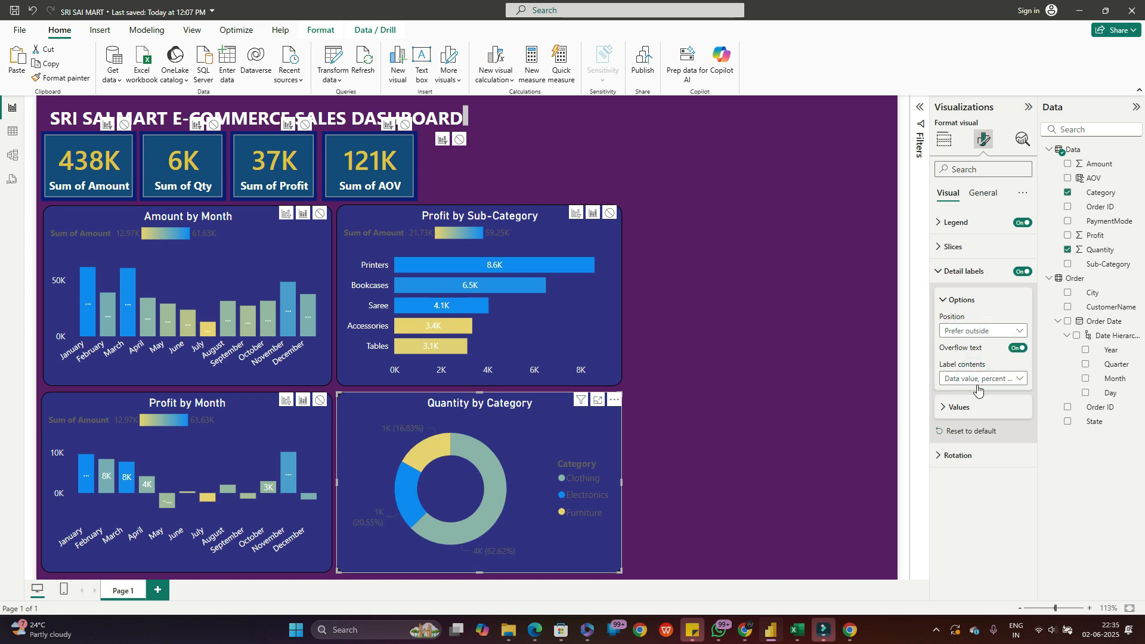
- Try different label contents for the donut's detail labels, including all detail labels, and settle on Category, percent of total
{"action": "left_click", "coordinate": [1014, 378]}
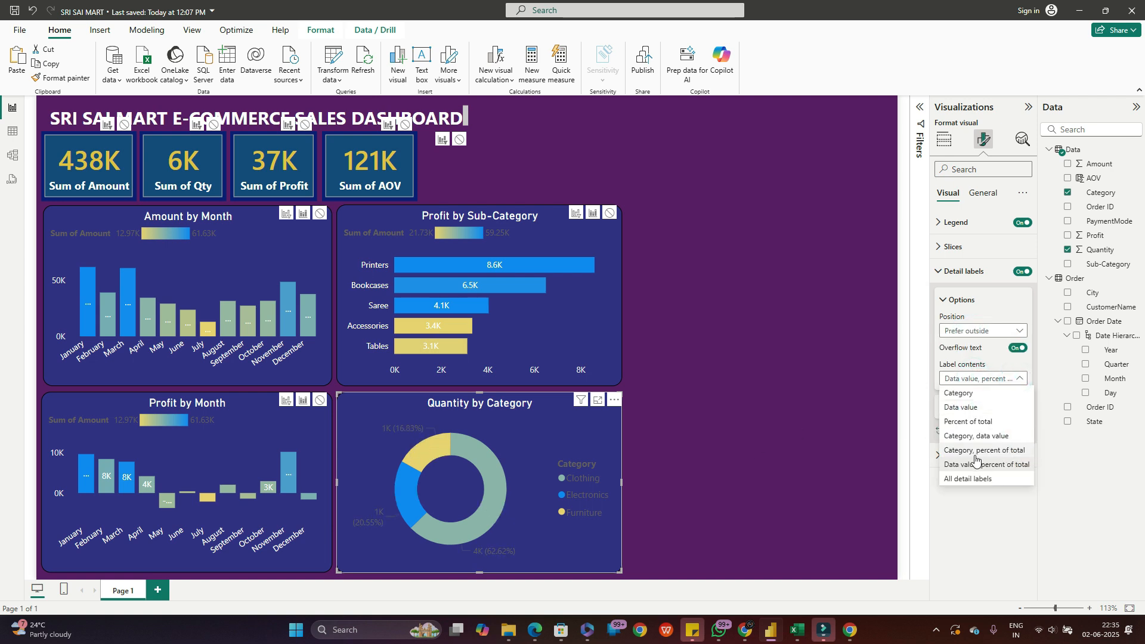
{"action": "left_click", "coordinate": [993, 451]}
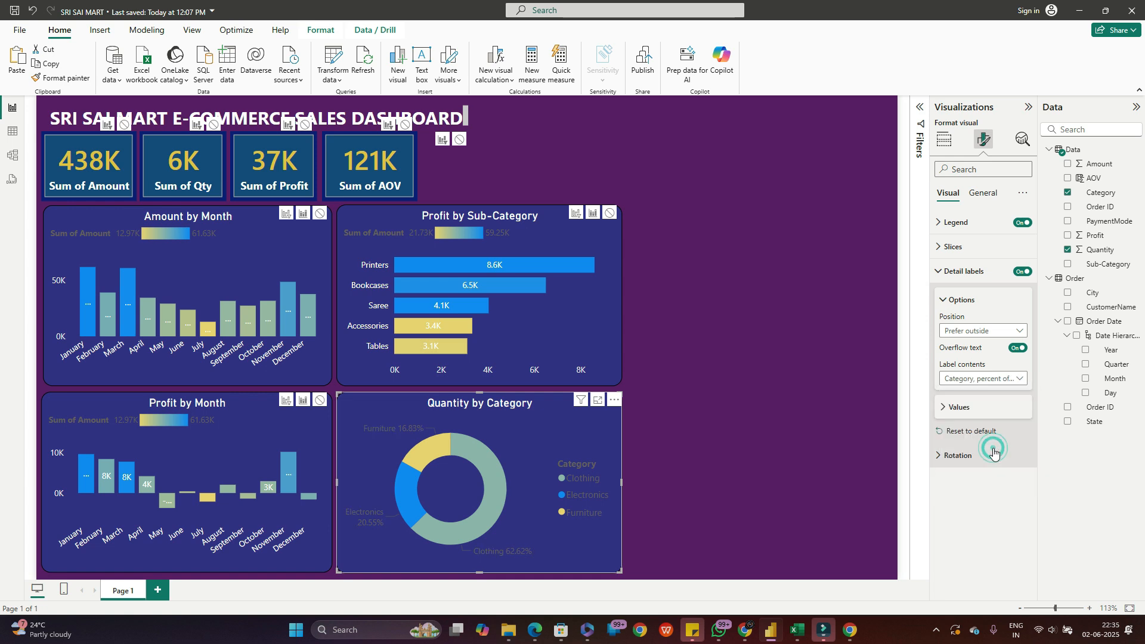
{"action": "left_click", "coordinate": [988, 382]}
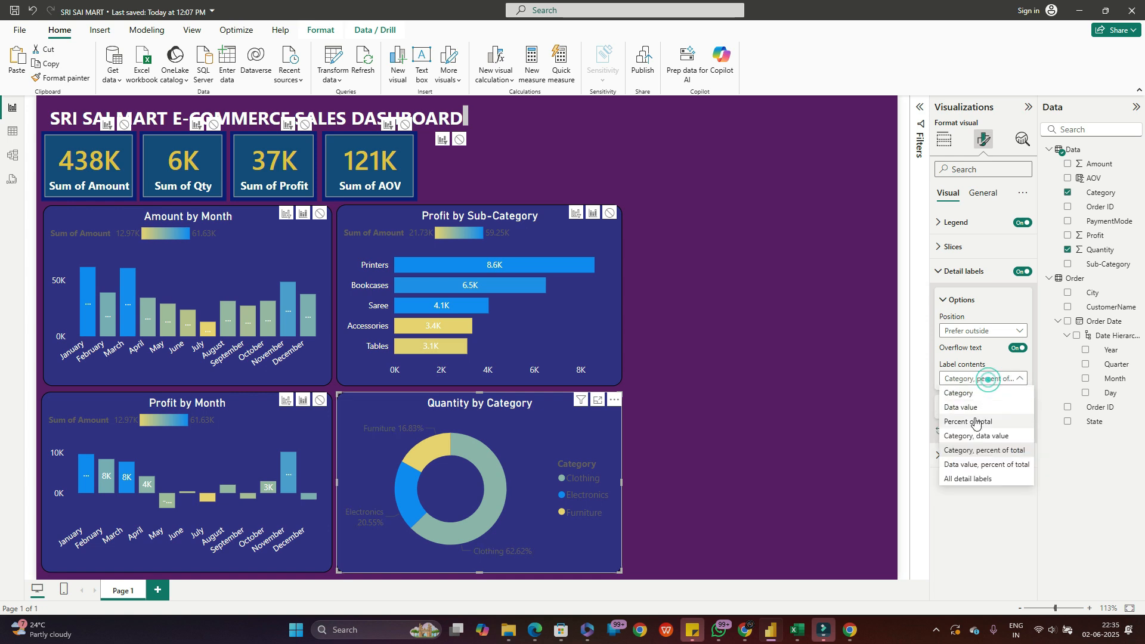
{"action": "left_click", "coordinate": [985, 441]}
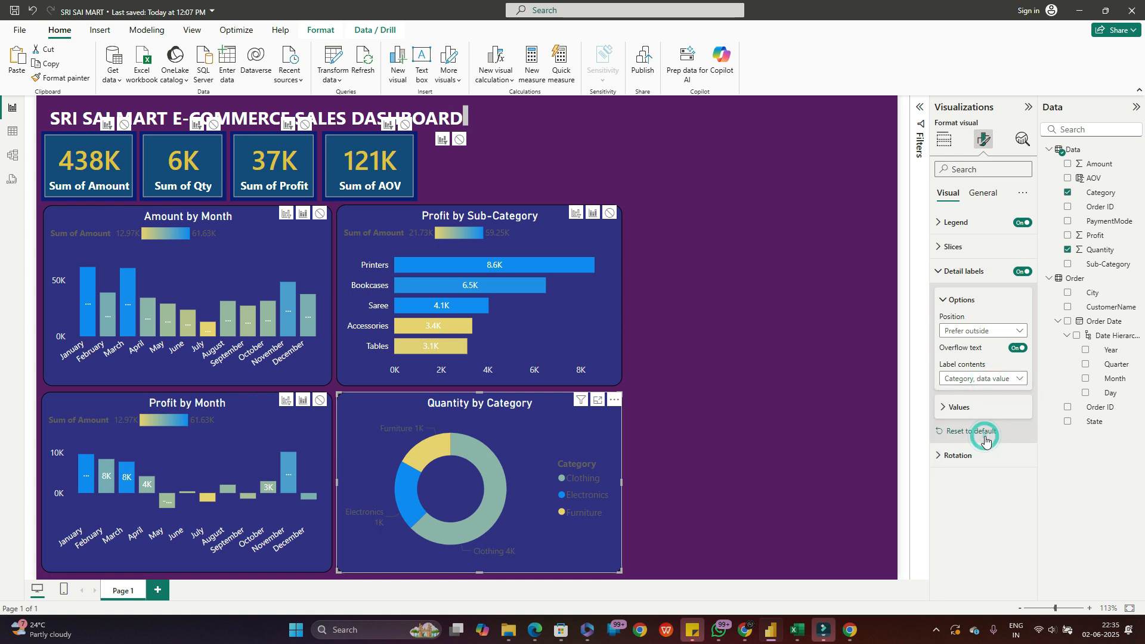
{"action": "left_click", "coordinate": [987, 379]}
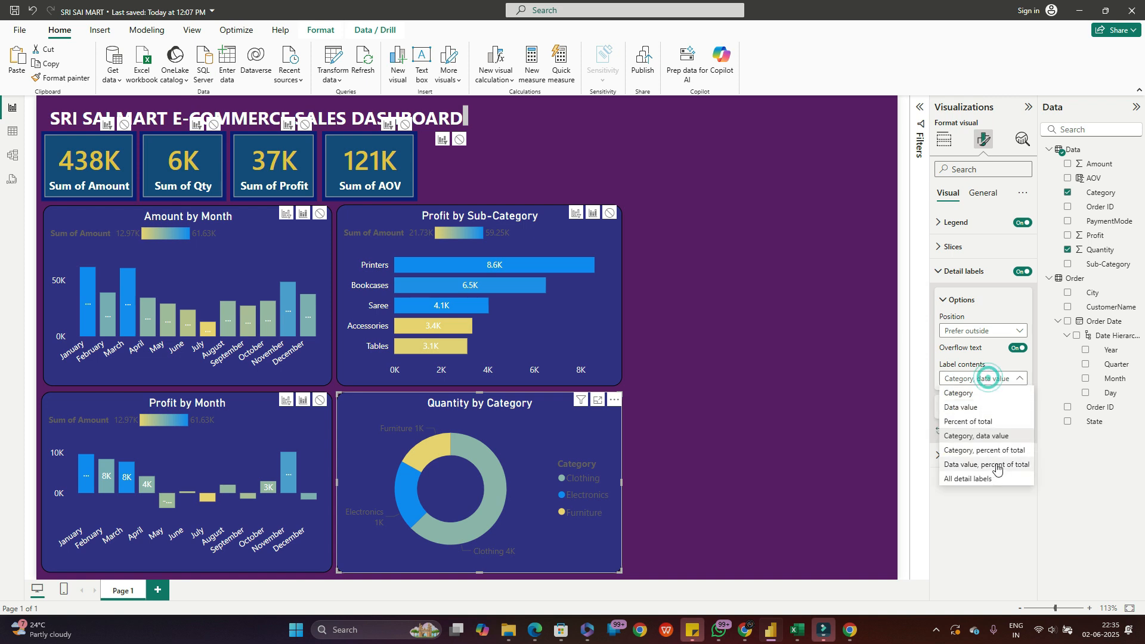
{"action": "left_click", "coordinate": [978, 480]}
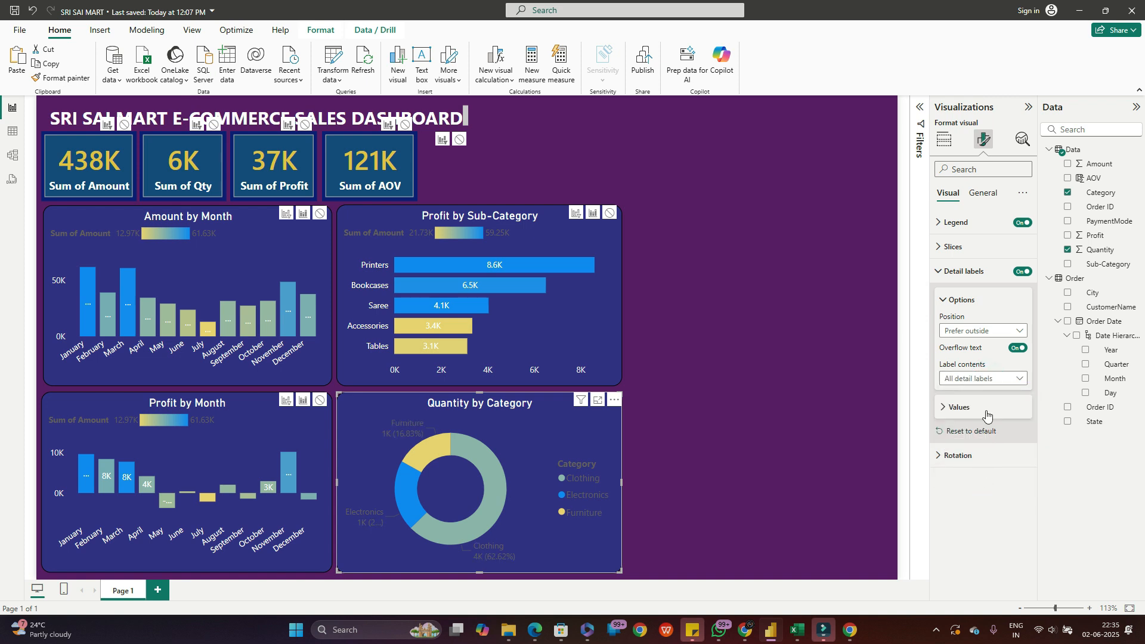
{"action": "left_click", "coordinate": [1001, 380]}
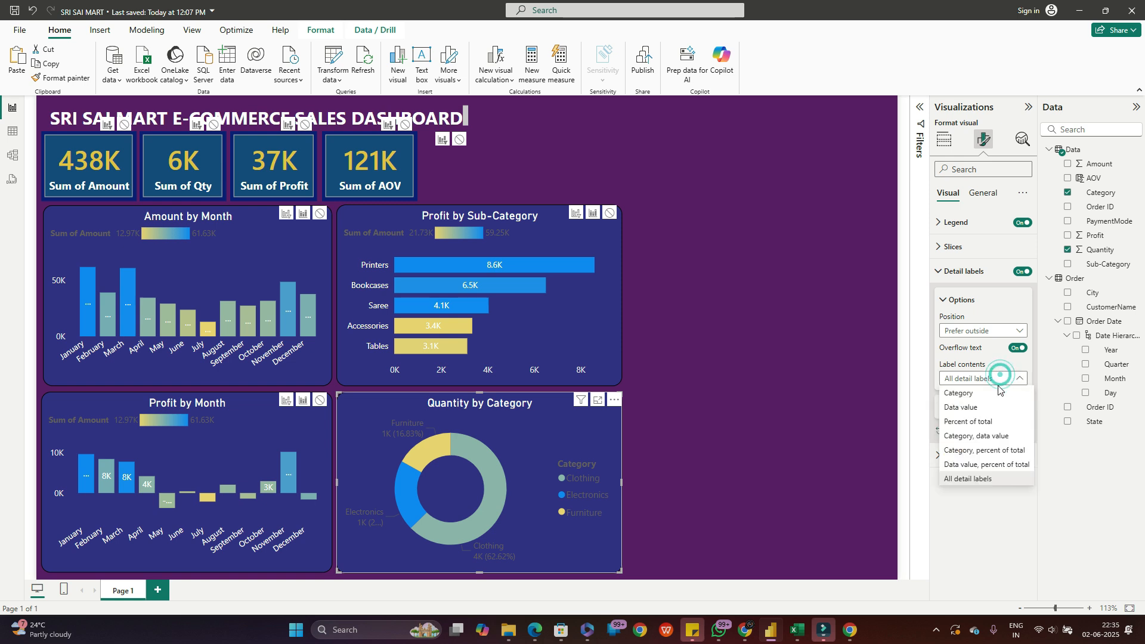
{"action": "left_click", "coordinate": [985, 452]}
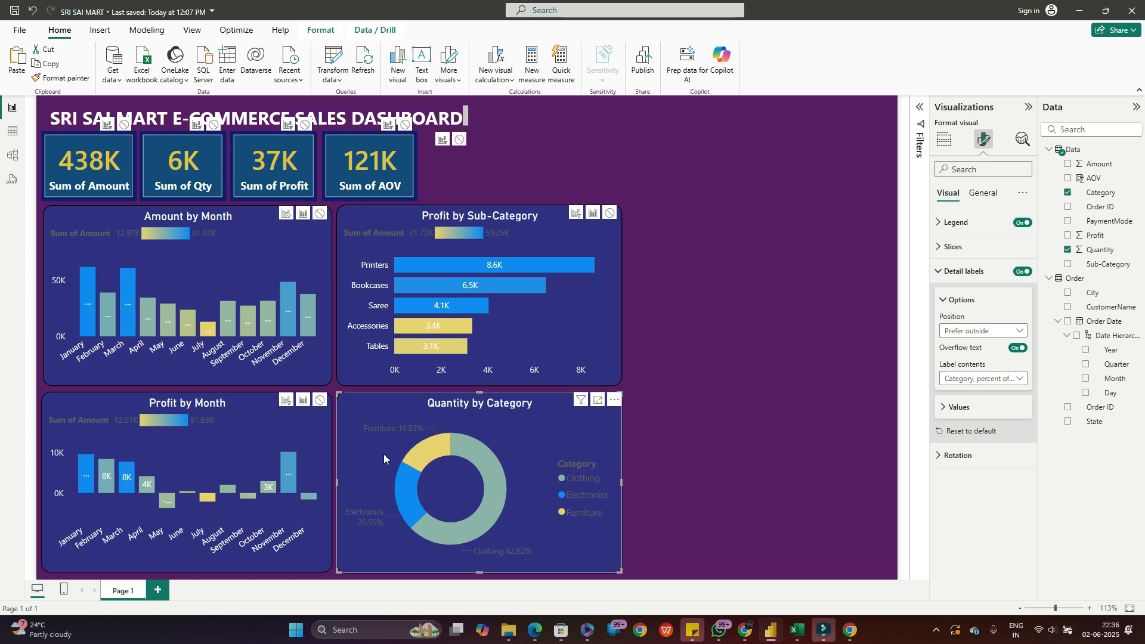
- Try blue and yellow for the donut's detail label text, and settle on light peach
{"action": "left_click", "coordinate": [943, 412]}
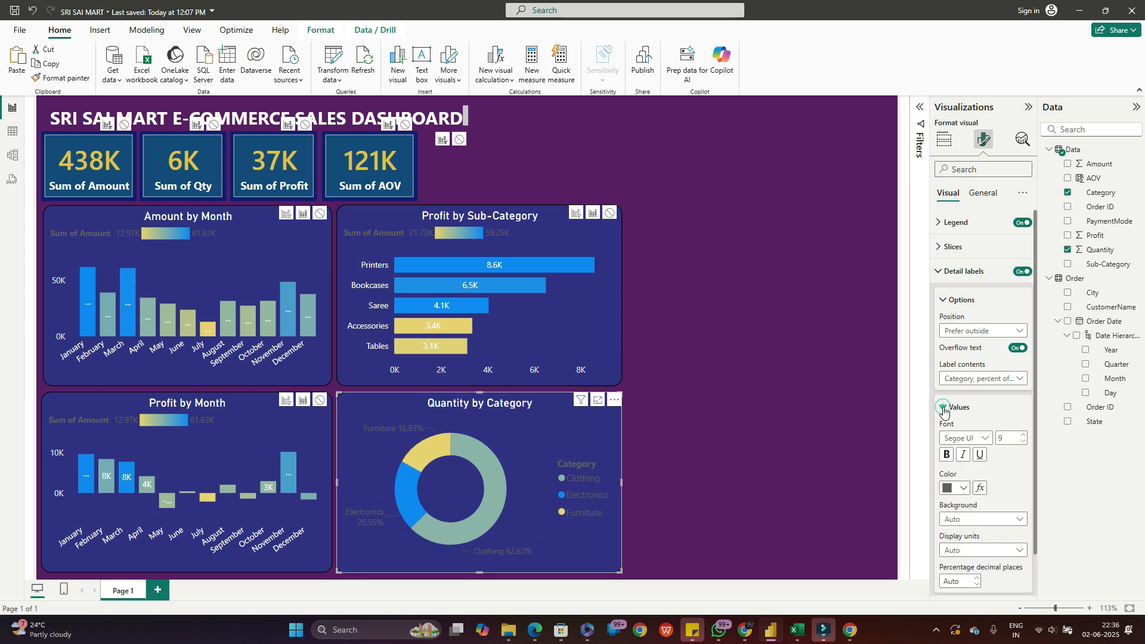
{"action": "left_click", "coordinate": [961, 488]}
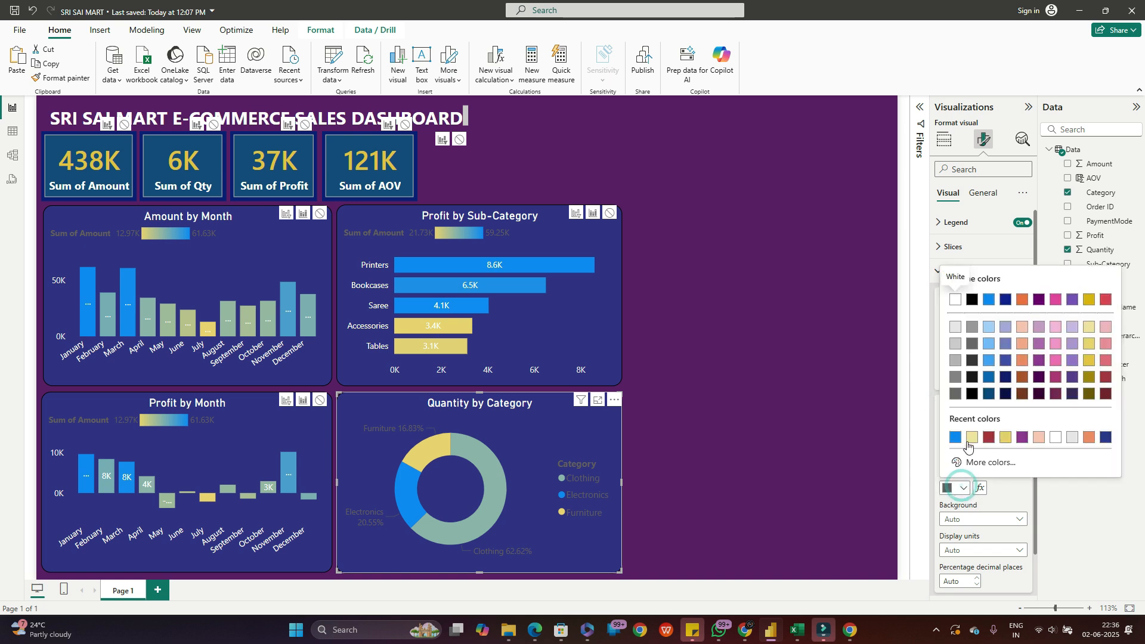
{"action": "left_click", "coordinate": [955, 437]}
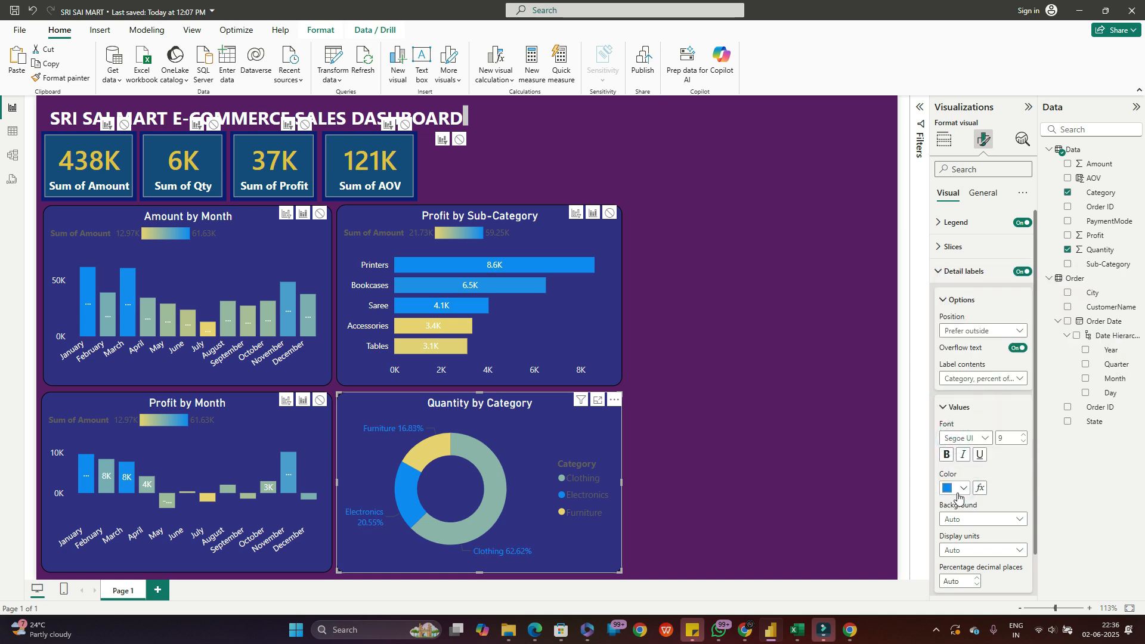
{"action": "left_click", "coordinate": [967, 489]}
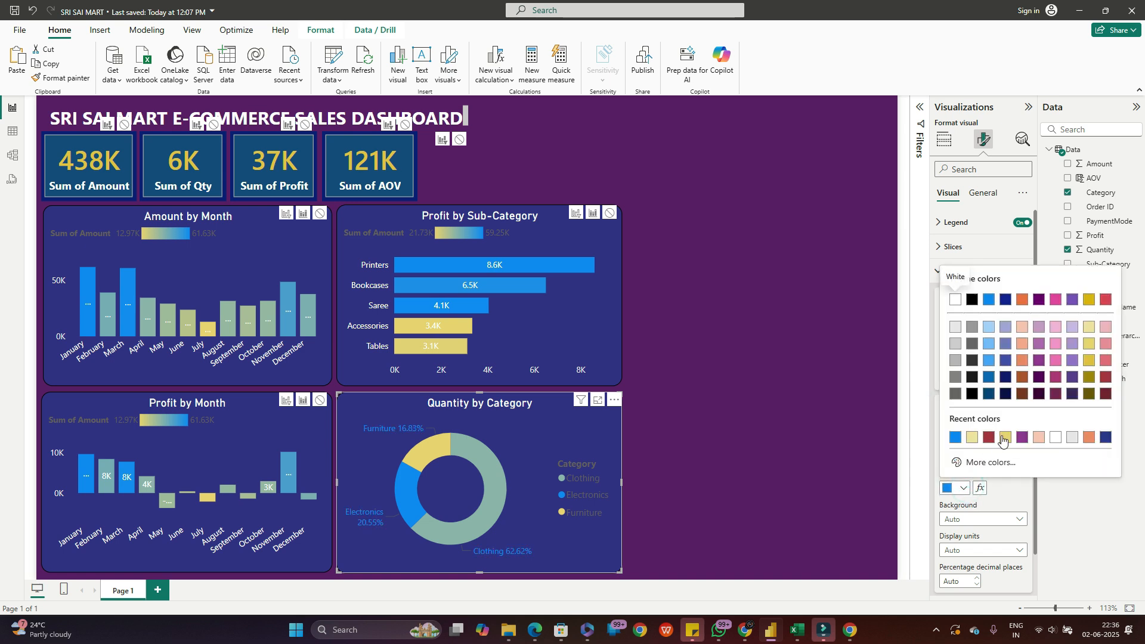
{"action": "left_click", "coordinate": [1003, 437]}
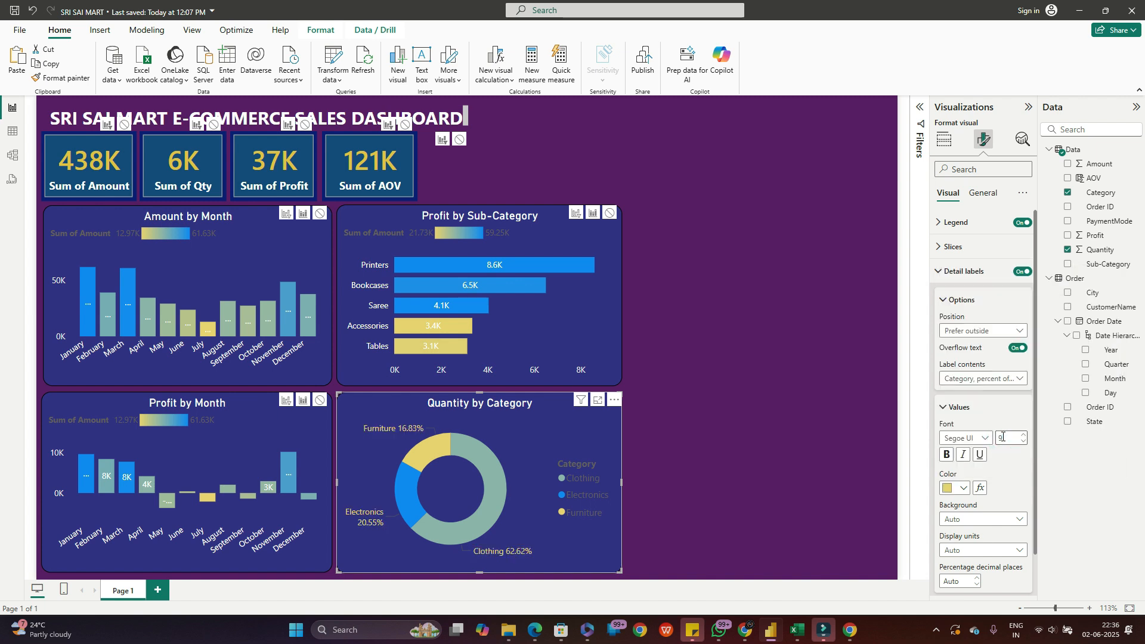
{"action": "left_click", "coordinate": [967, 489]}
{"action": "left_click", "coordinate": [1040, 437]}
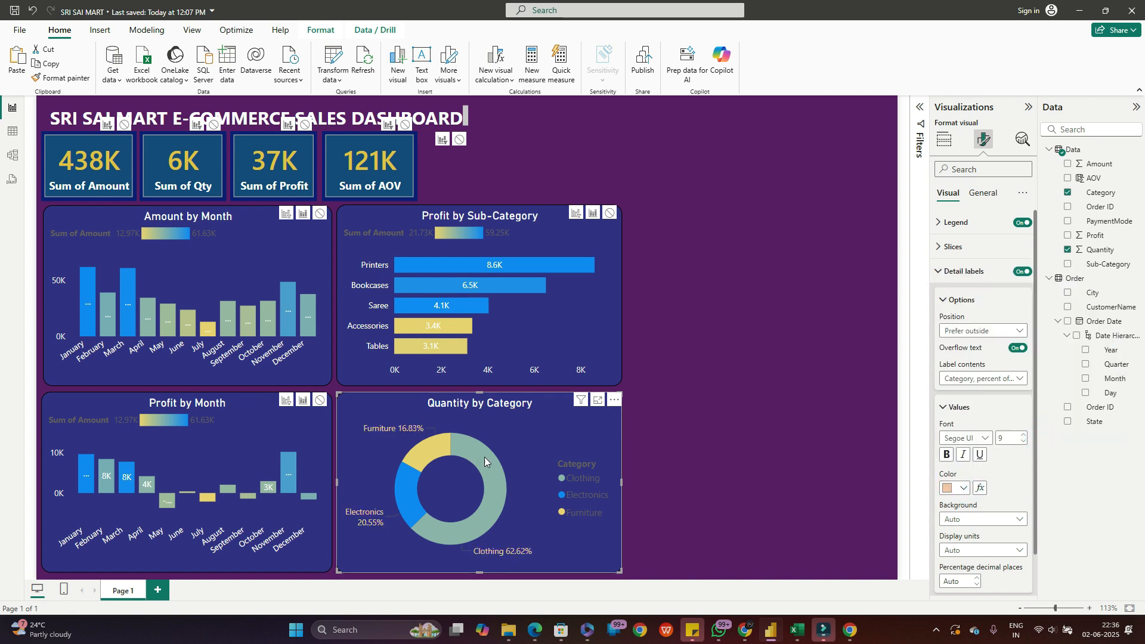
{"action": "scroll", "coordinate": [1003, 479], "scroll_direction": "down", "scroll_amount": 2}
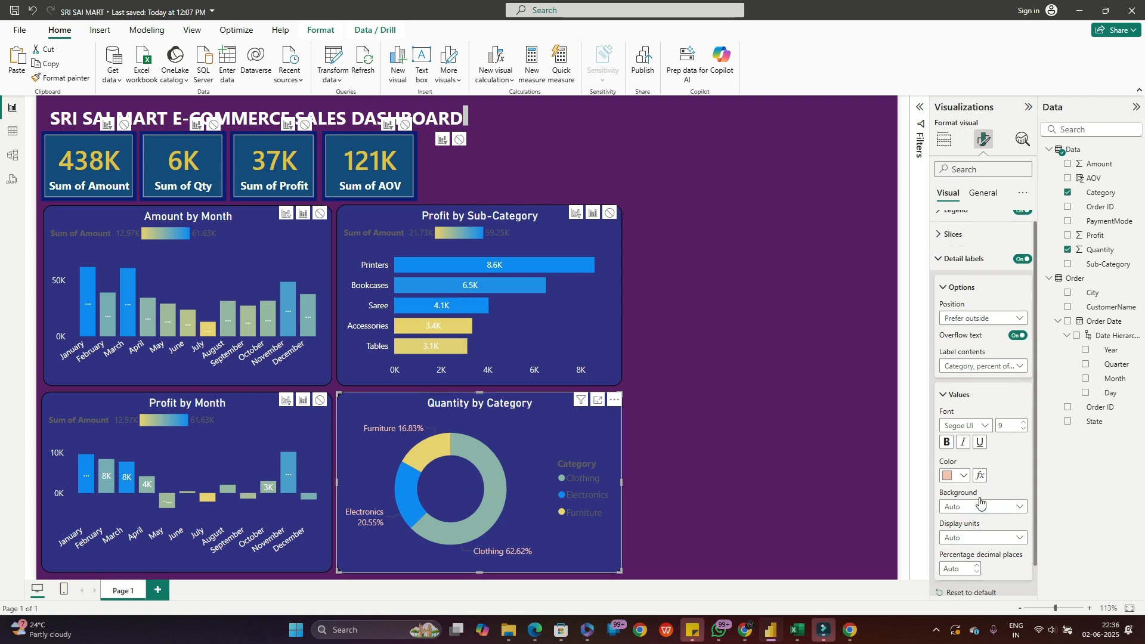
{"action": "left_click", "coordinate": [1004, 477]}
{"action": "left_click", "coordinate": [1002, 475]}
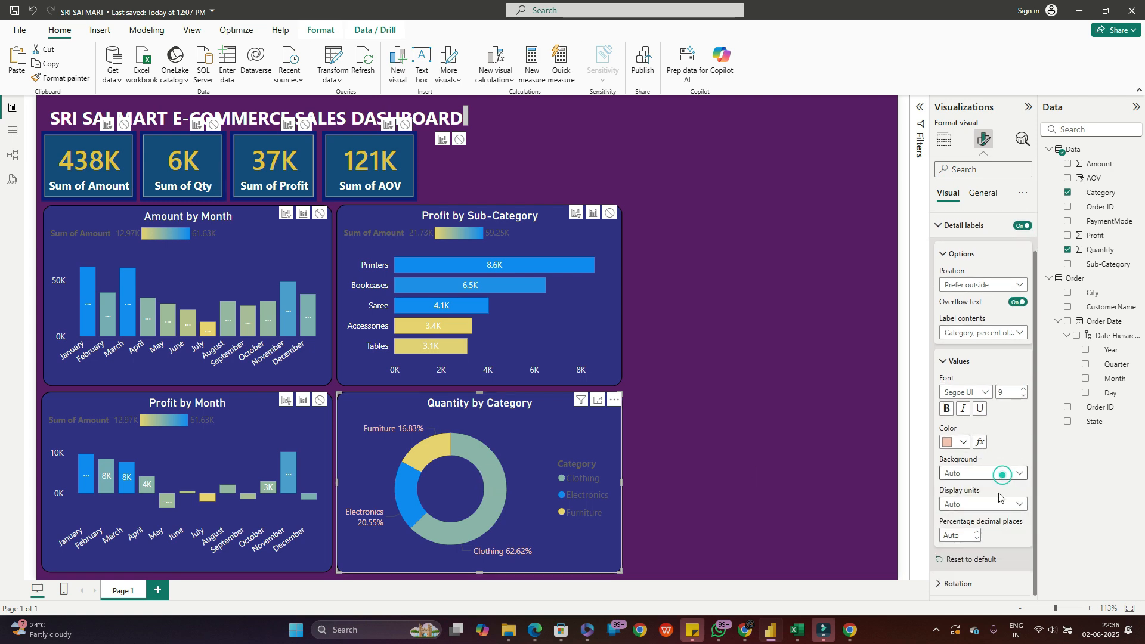
{"action": "left_click", "coordinate": [991, 504]}
{"action": "left_click", "coordinate": [991, 502]}
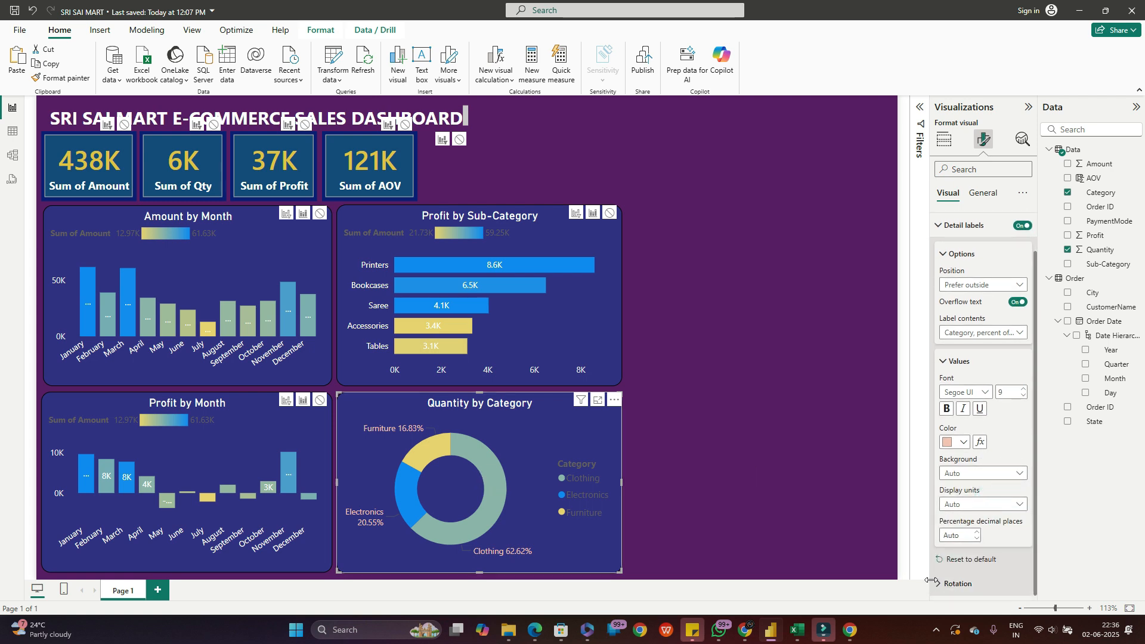
{"action": "scroll", "coordinate": [981, 433], "scroll_direction": "up", "scroll_amount": 2}
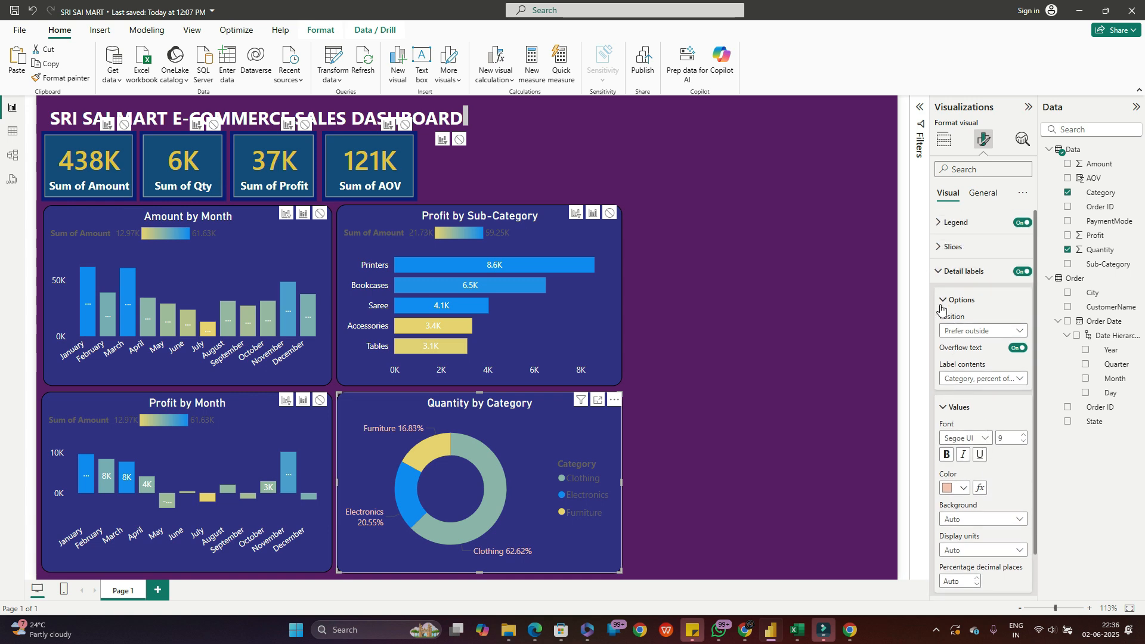
- Cross-highlight the dashboard by the donut's Clothing slice, and clear the selection
{"action": "left_click", "coordinate": [494, 471]}
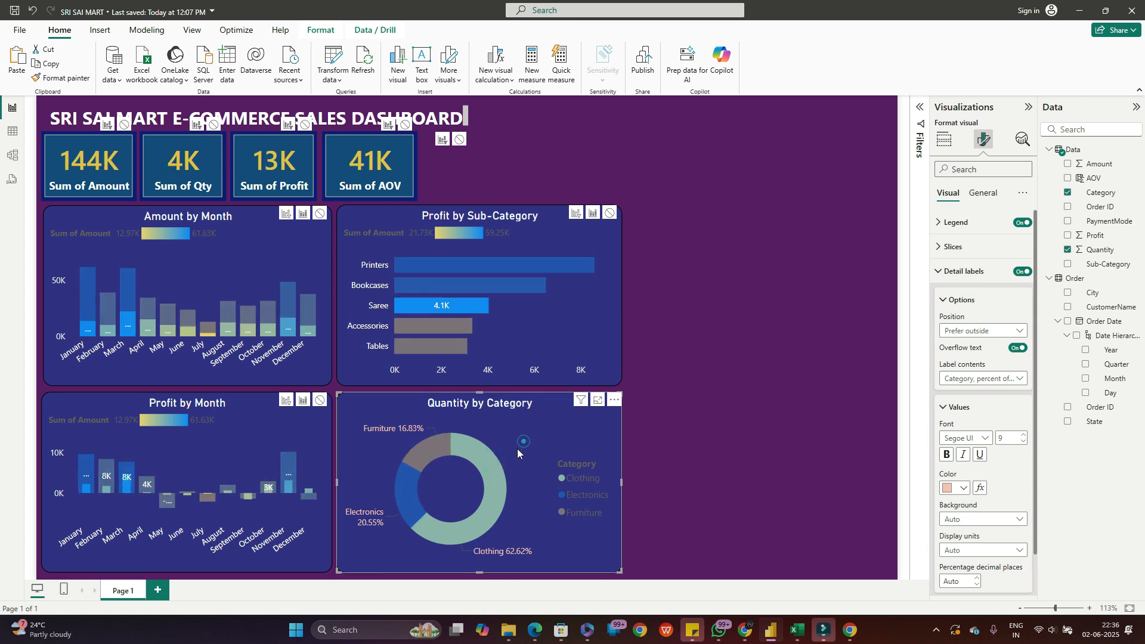
{"action": "left_click", "coordinate": [517, 449]}
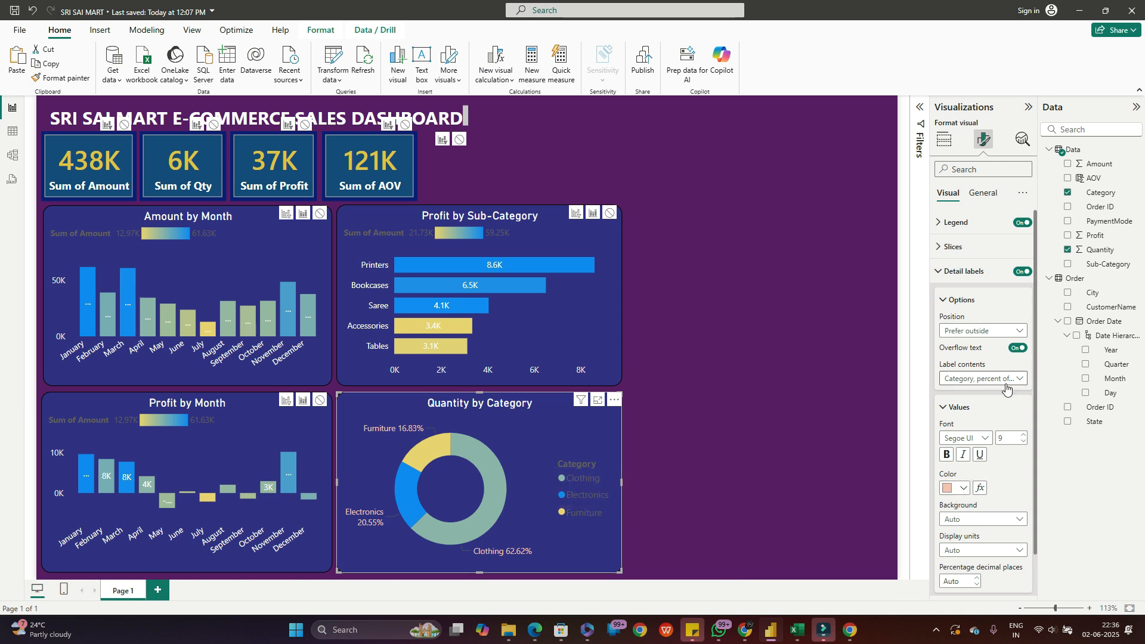
- Try light peach for the donut's Clothing slice, and settle on orange
{"action": "left_click", "coordinate": [940, 268]}
{"action": "left_click", "coordinate": [952, 247]}
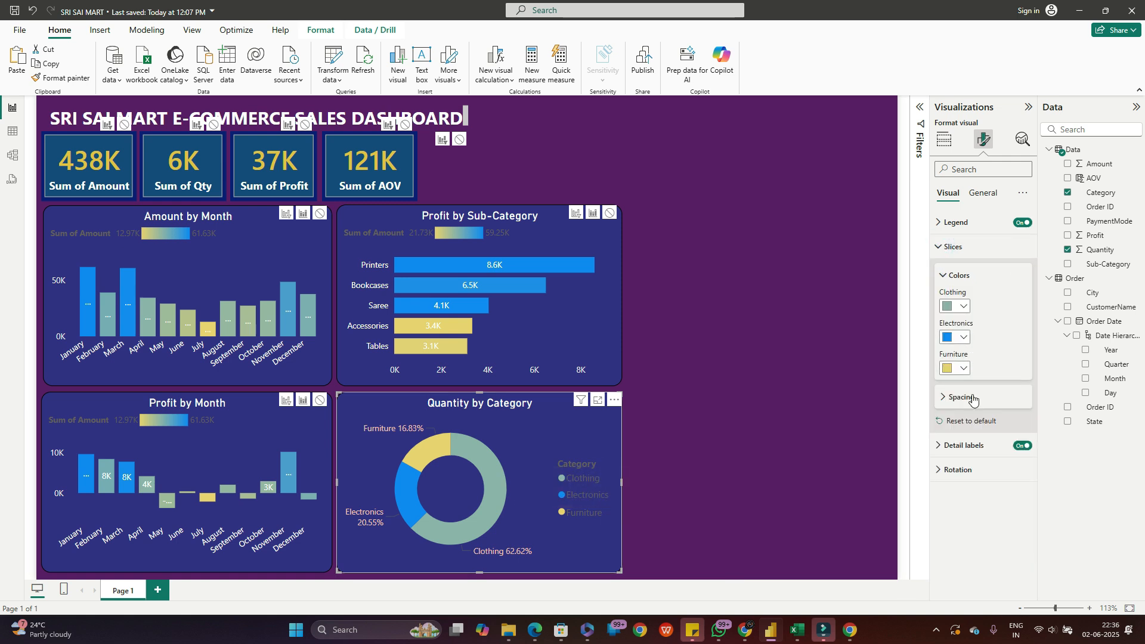
{"action": "left_click", "coordinate": [965, 313]}
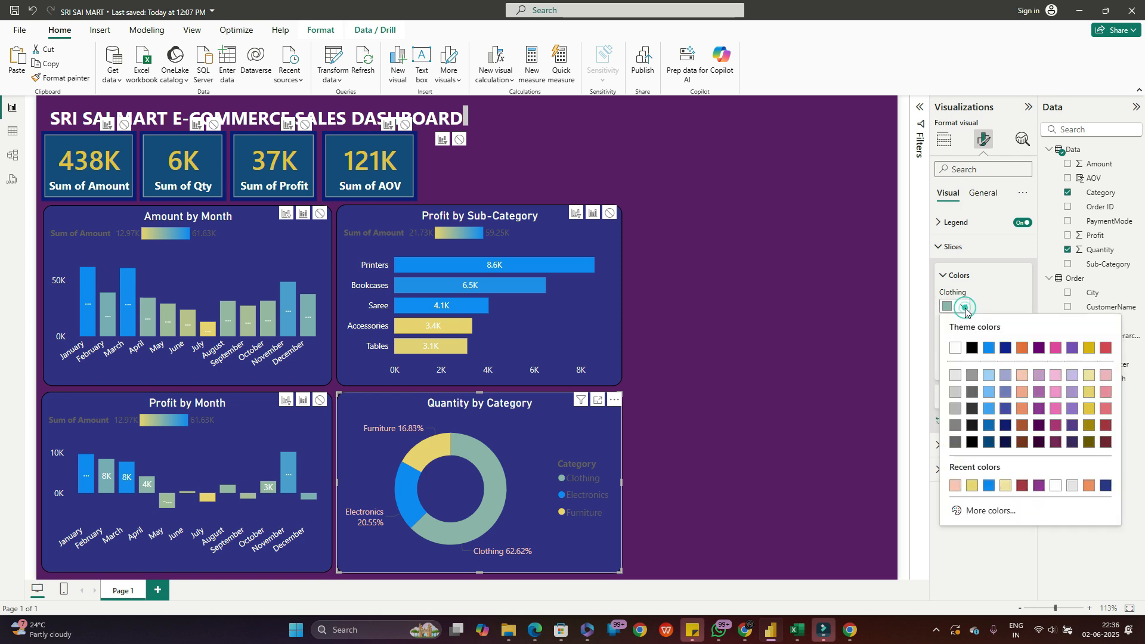
{"action": "left_click", "coordinate": [1023, 380]}
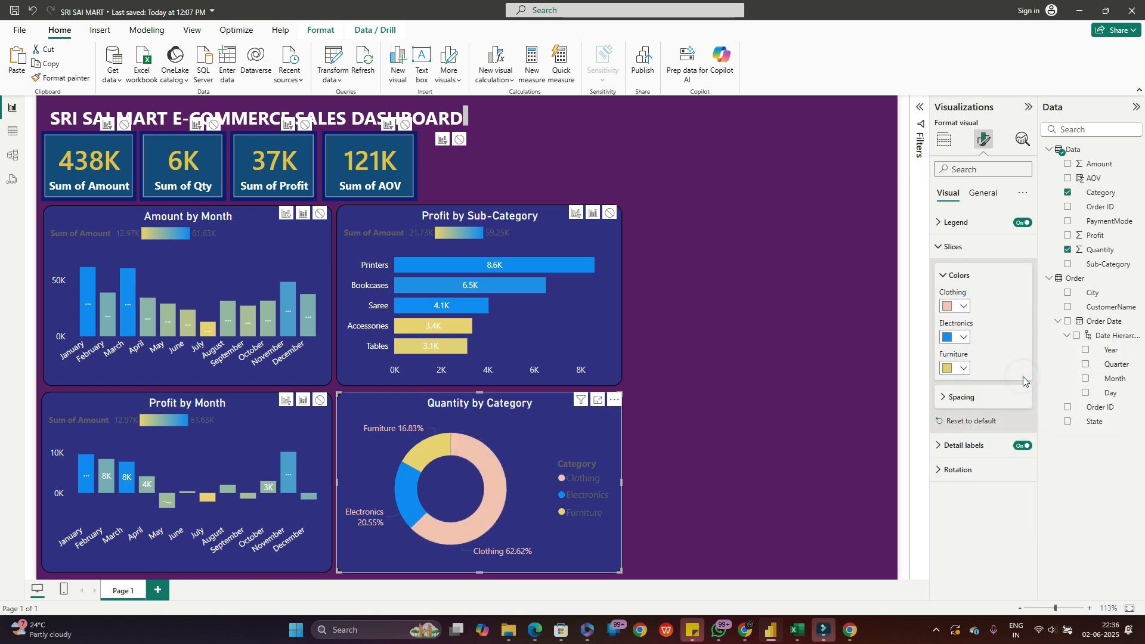
{"action": "left_click", "coordinate": [964, 307]}
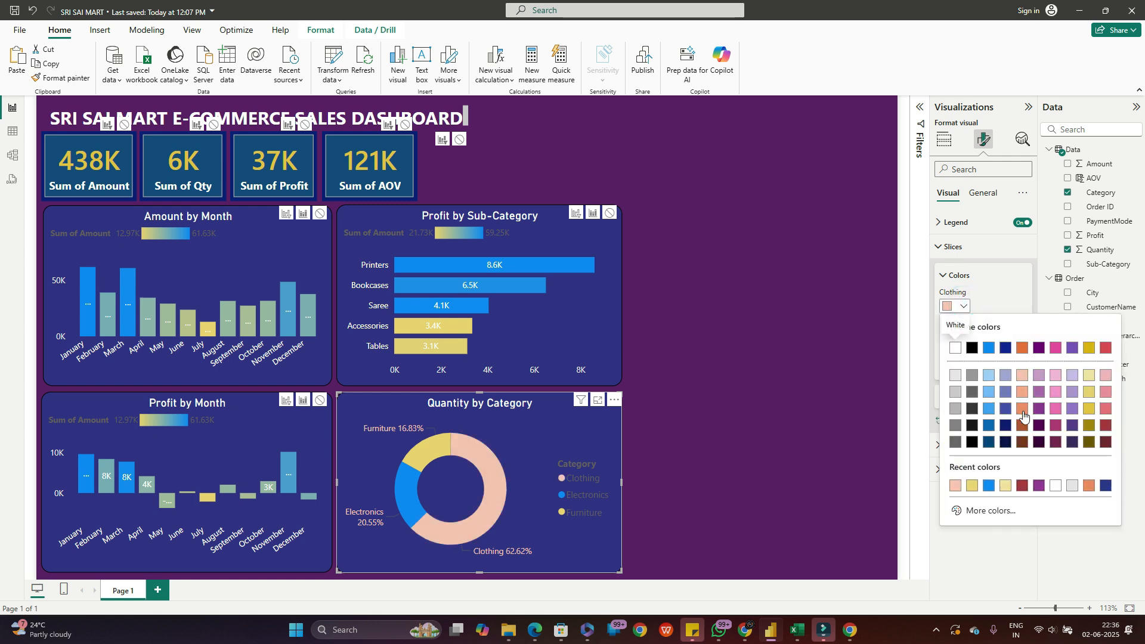
{"action": "left_click", "coordinate": [1021, 411]}
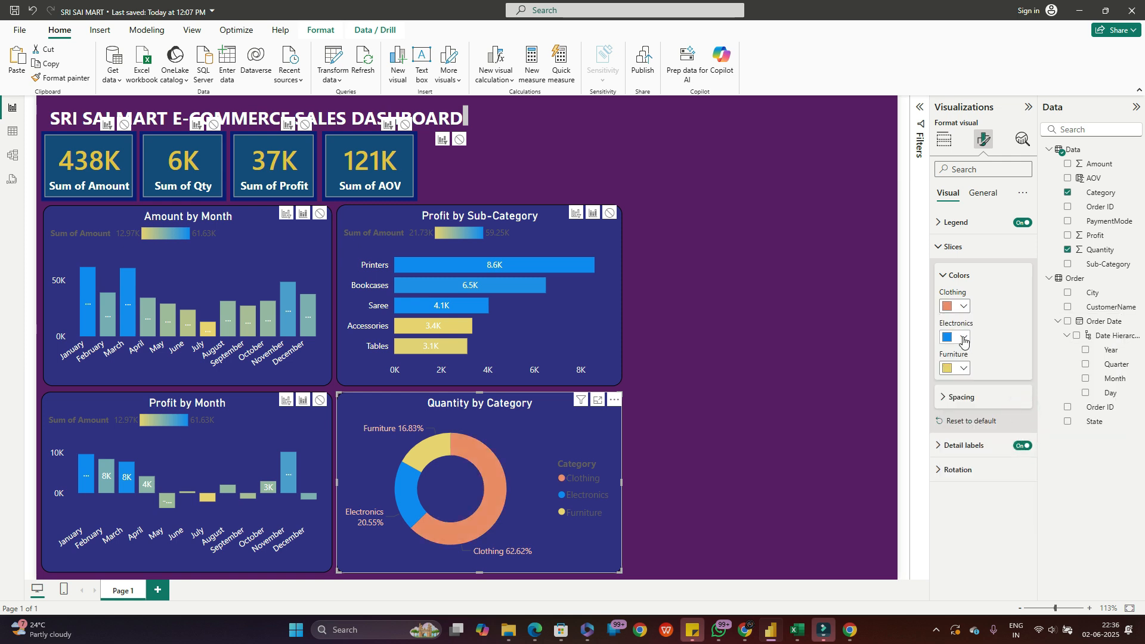
- Try dark red for the donut's Furniture slice, and set it back to light yellow
{"action": "left_click", "coordinate": [962, 368]}
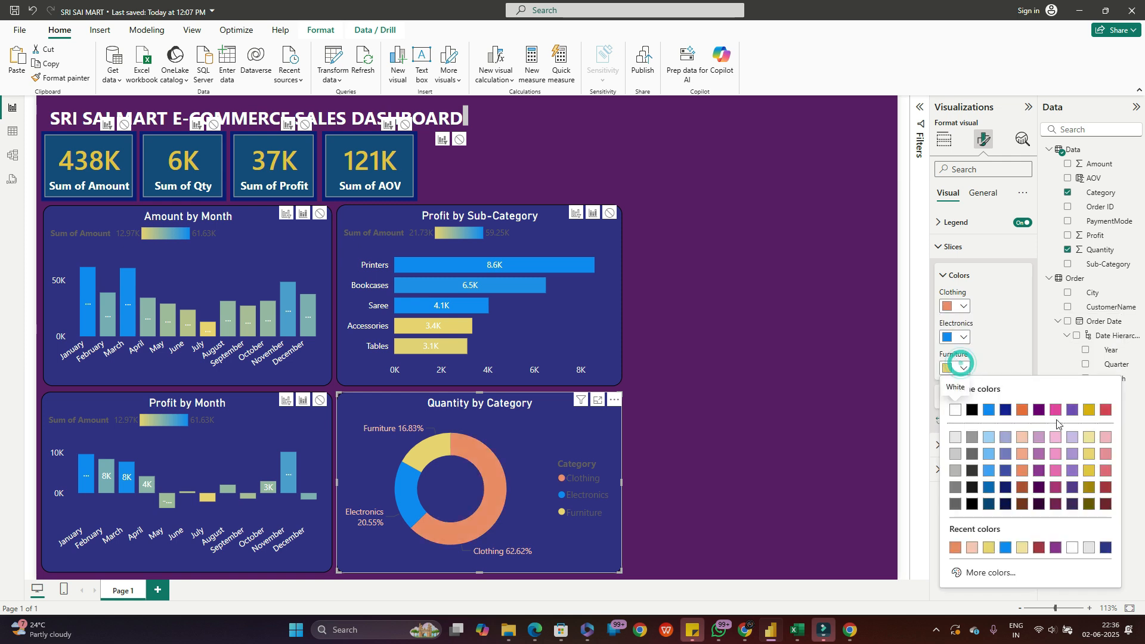
{"action": "left_click", "coordinate": [1086, 455]}
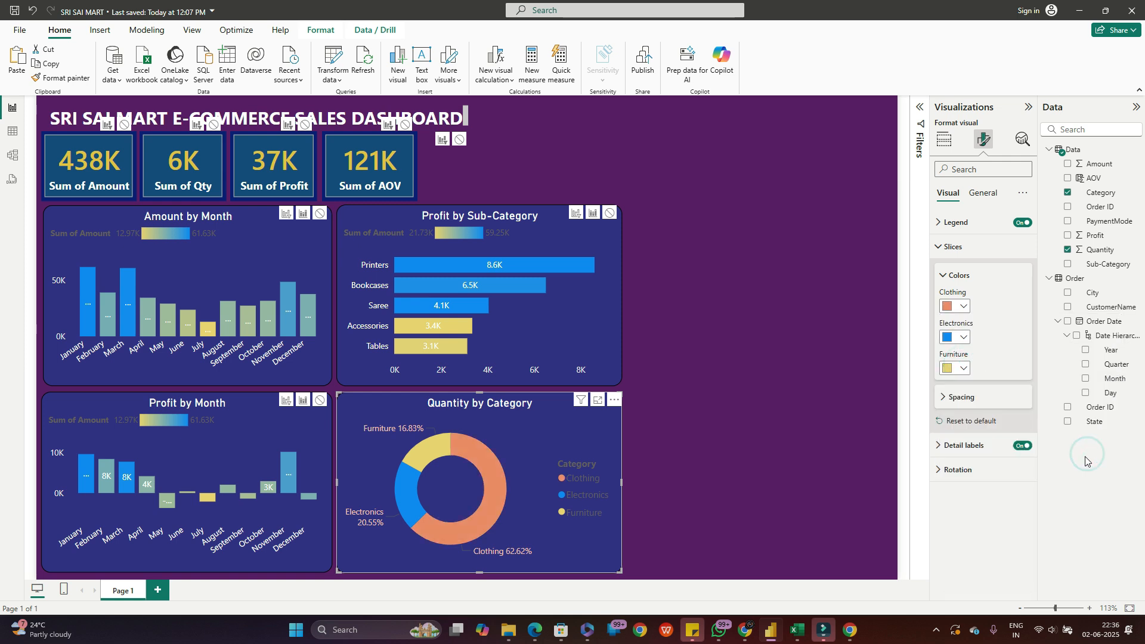
{"action": "left_click", "coordinate": [964, 368]}
{"action": "left_click", "coordinate": [1106, 489]}
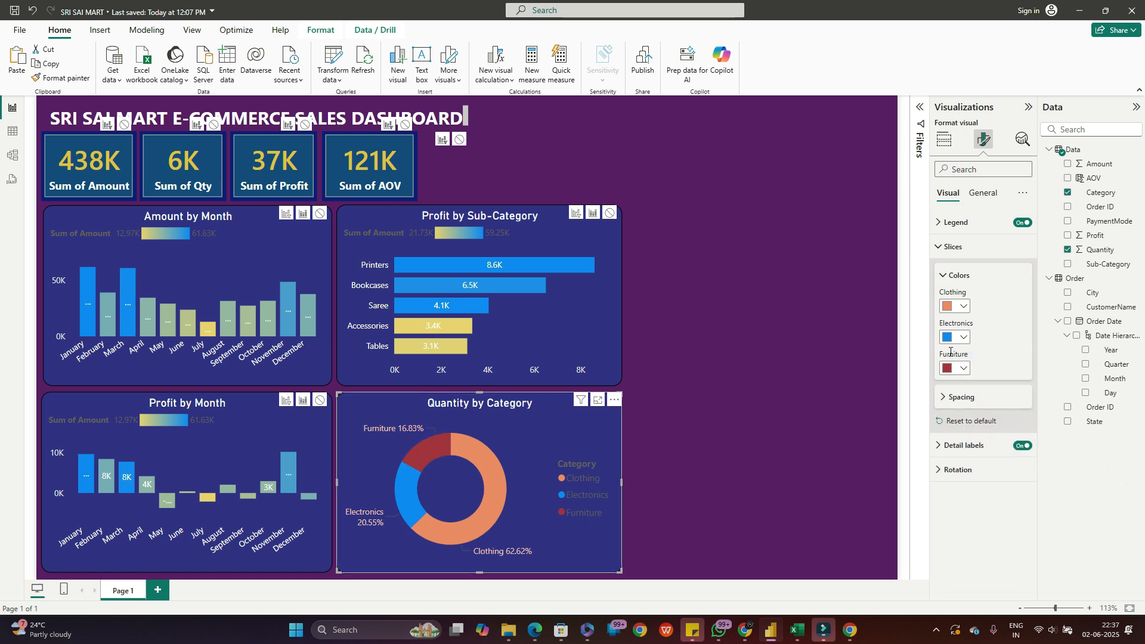
{"action": "left_click", "coordinate": [965, 368]}
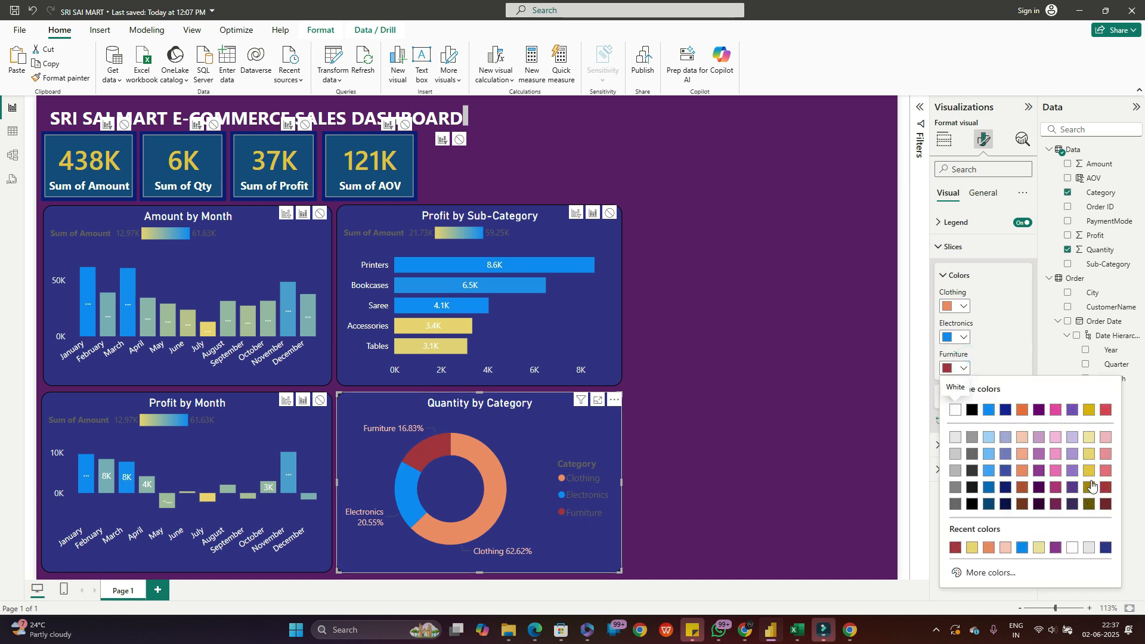
{"action": "left_click", "coordinate": [1090, 455]}
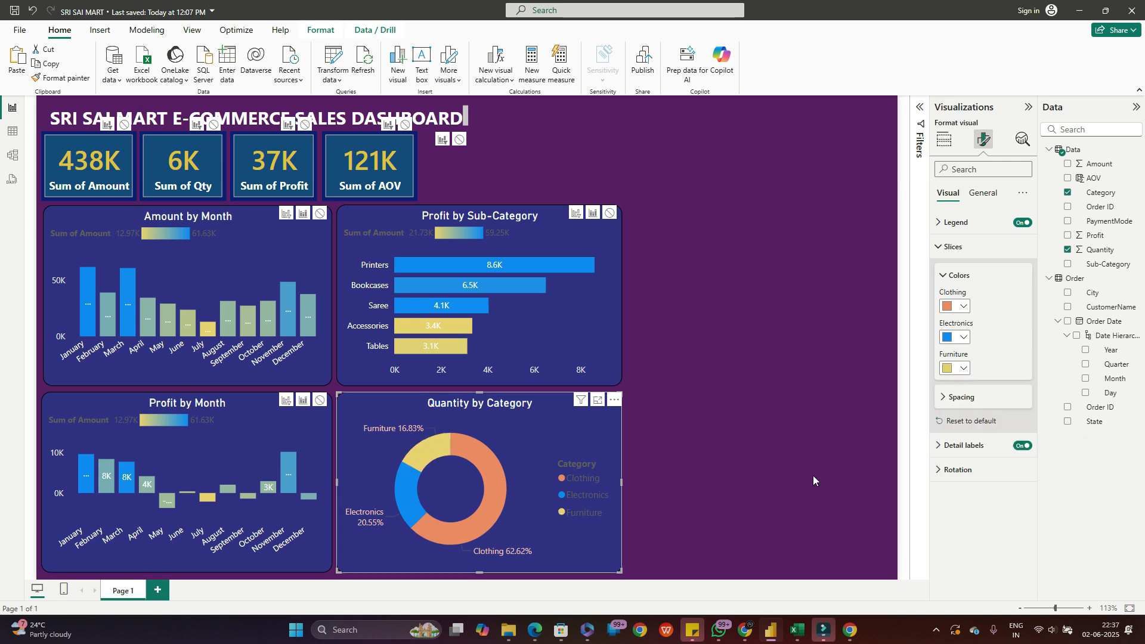
{"action": "left_click", "coordinate": [944, 470]}
{"action": "left_click", "coordinate": [944, 470]}
{"action": "left_click", "coordinate": [943, 447]}
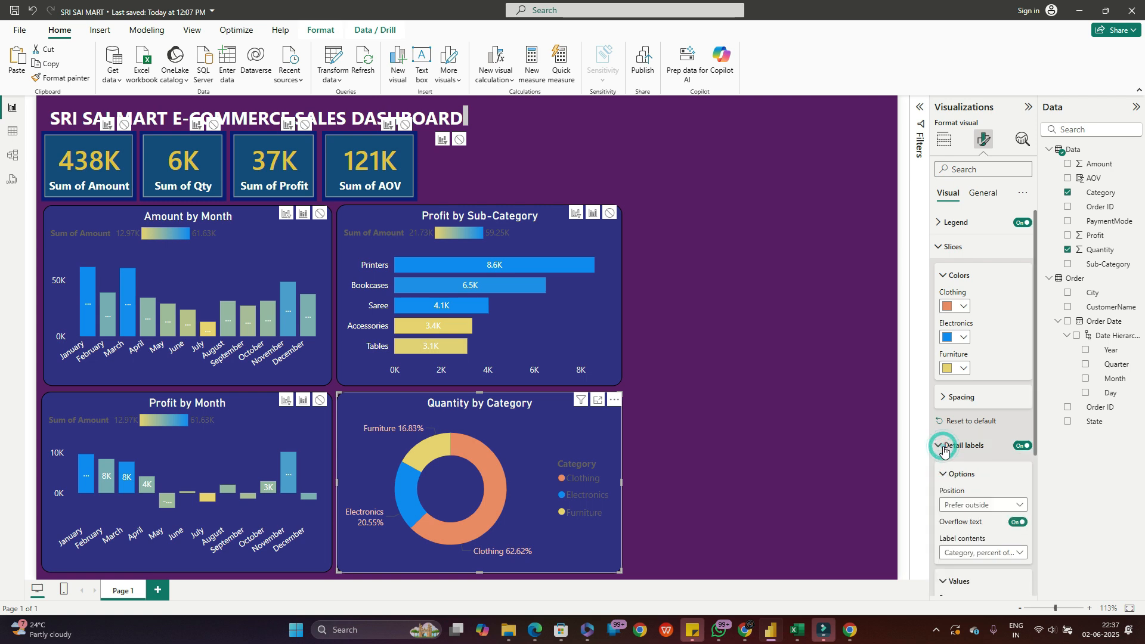
{"action": "scroll", "coordinate": [987, 525], "scroll_direction": "down", "scroll_amount": 5}
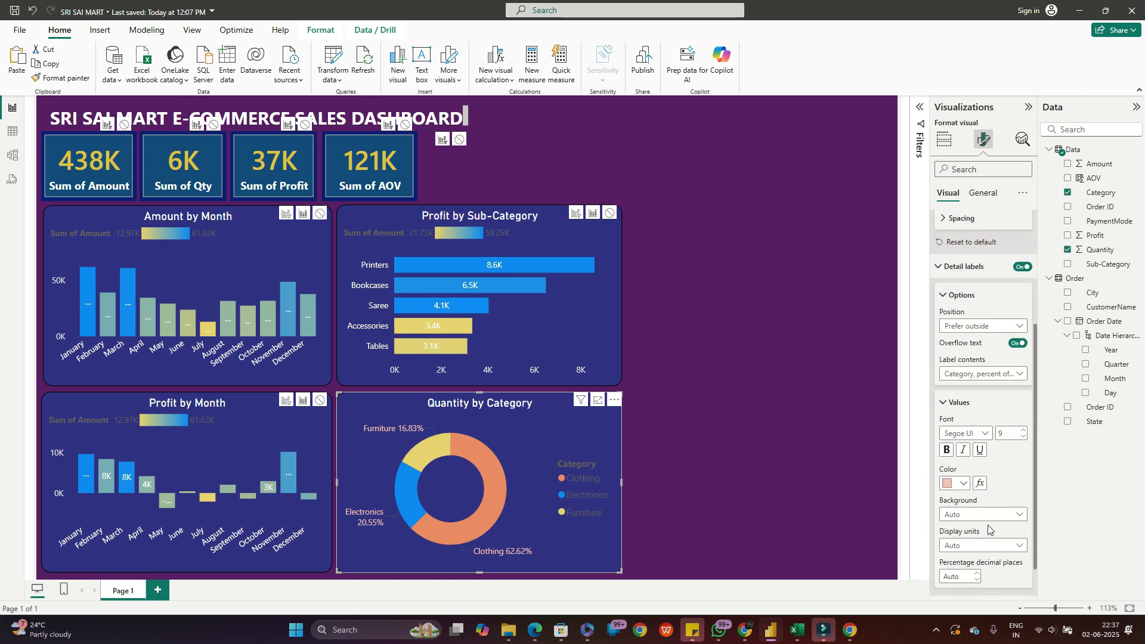
{"action": "scroll", "coordinate": [987, 518], "scroll_direction": "up", "scroll_amount": 5}
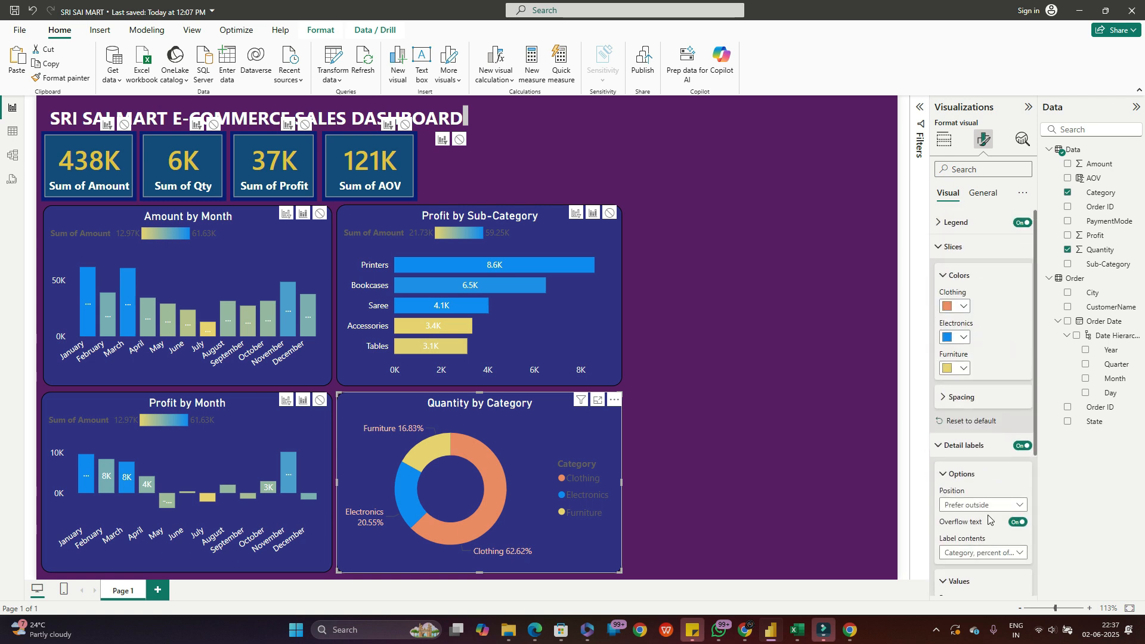
- Find the slice spacing settings of the Quantity by Category donut chart and set its inner radius to 70%
{"action": "left_click", "coordinate": [939, 246]}
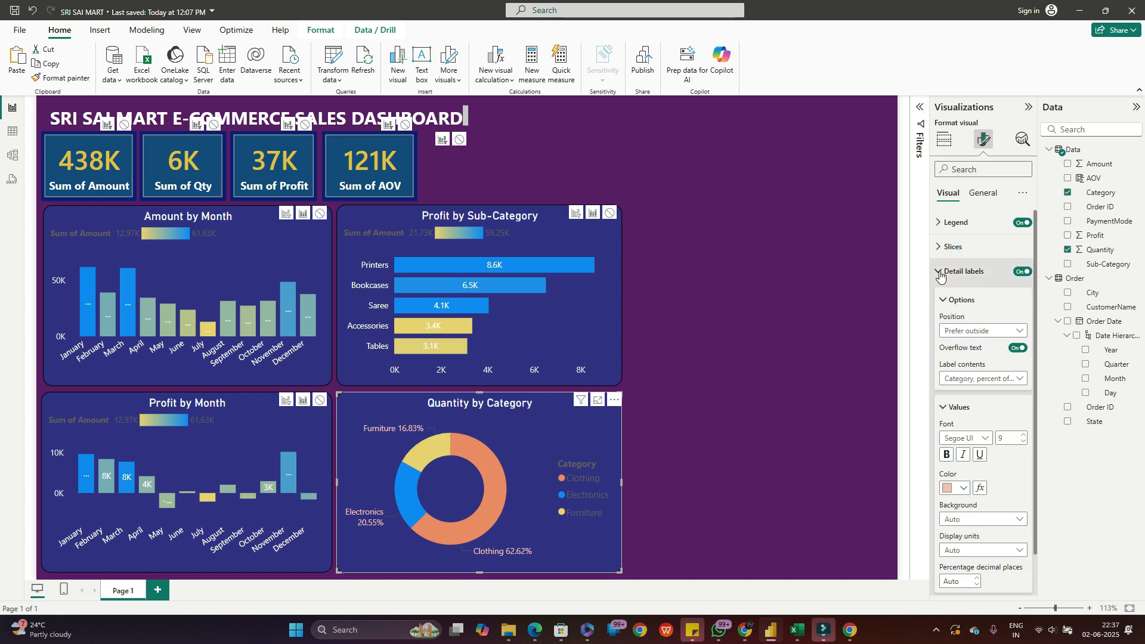
{"action": "left_click", "coordinate": [940, 274]}
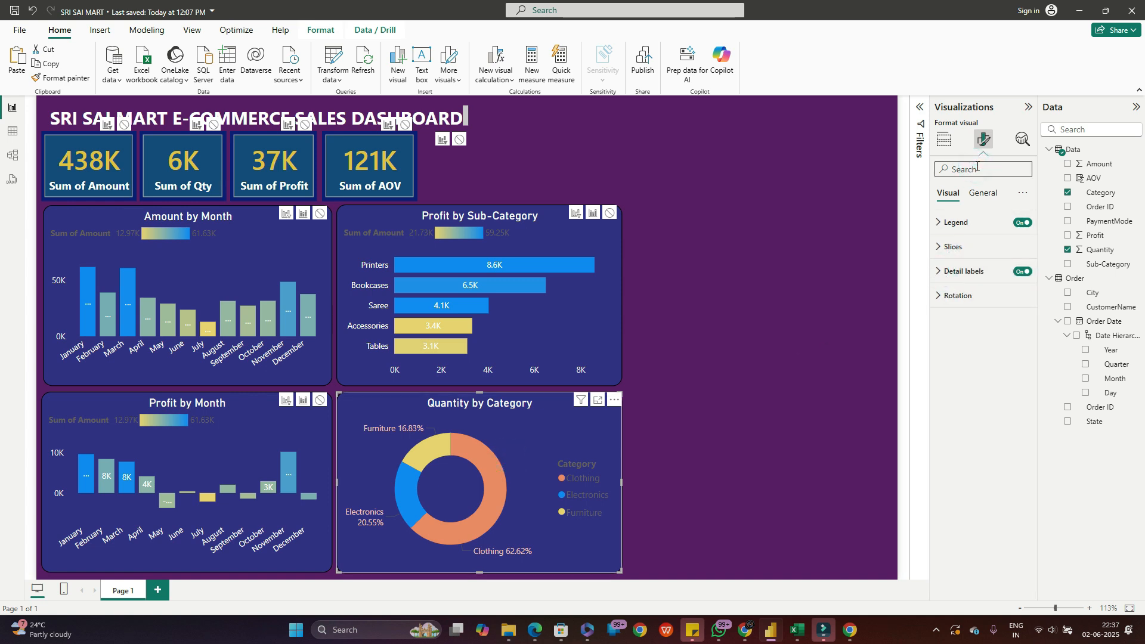
{"action": "type", "text": "pa"}
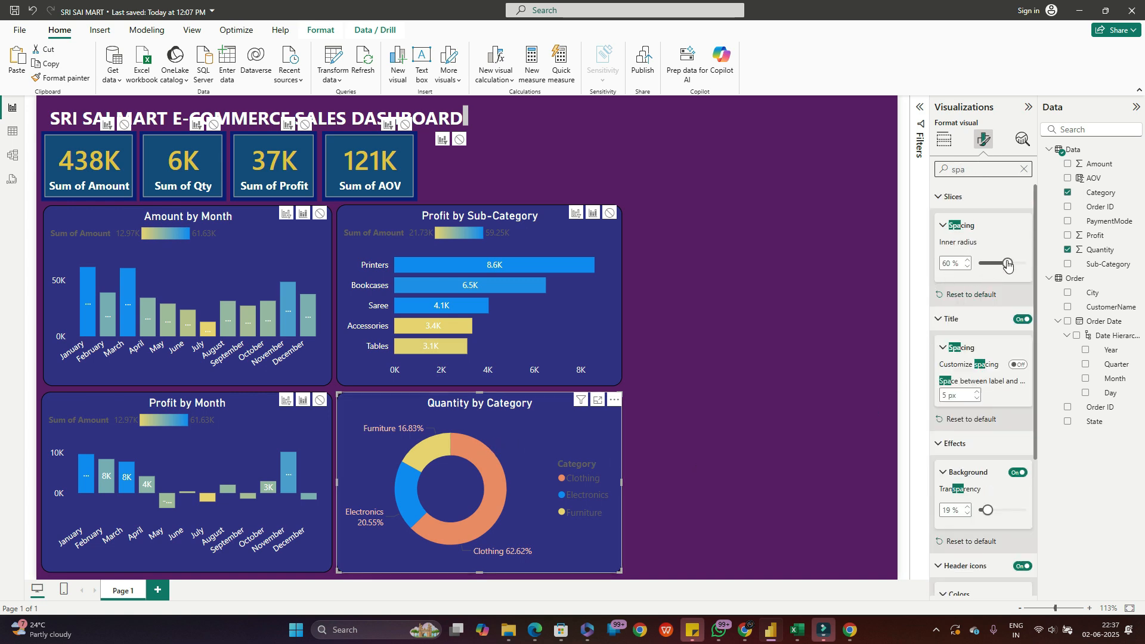
{"action": "mouse_move", "coordinate": [1007, 265]}
{"action": "left_mouse_down"}
{"action": "mouse_move", "coordinate": [997, 264]}
{"action": "mouse_move", "coordinate": [1012, 264]}
{"action": "left_mouse_up"}
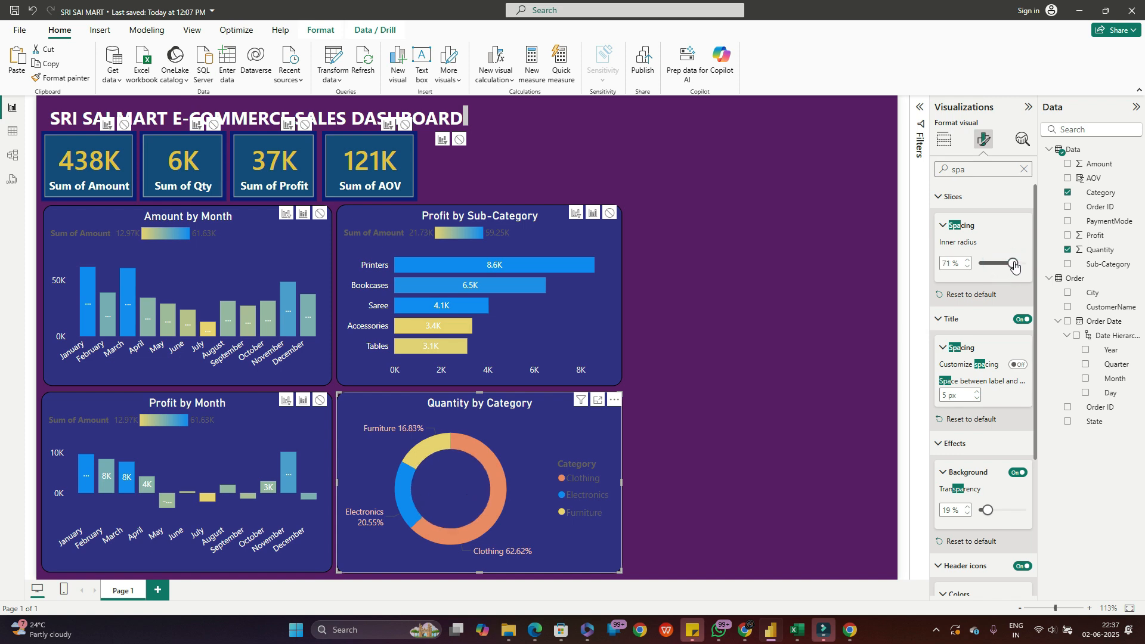
{"action": "left_click", "coordinate": [968, 268]}
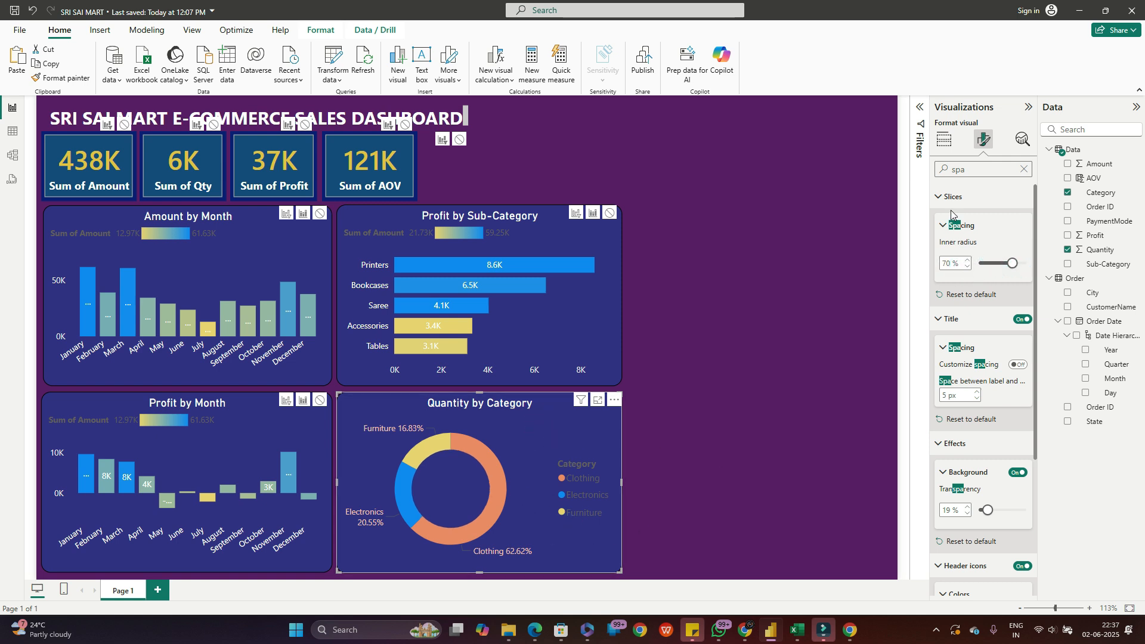
{"action": "left_click", "coordinate": [1024, 172]}
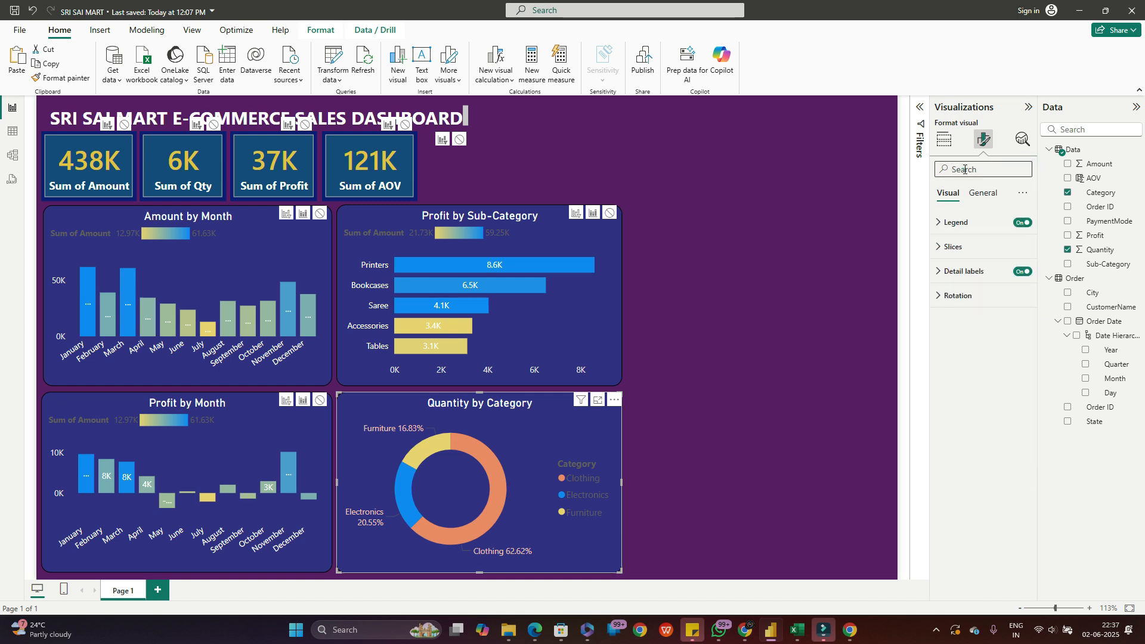
- Examine the donut chart's label, data format and detail label settings, including label contents and percentage decimal places
{"action": "left_click", "coordinate": [964, 169]}
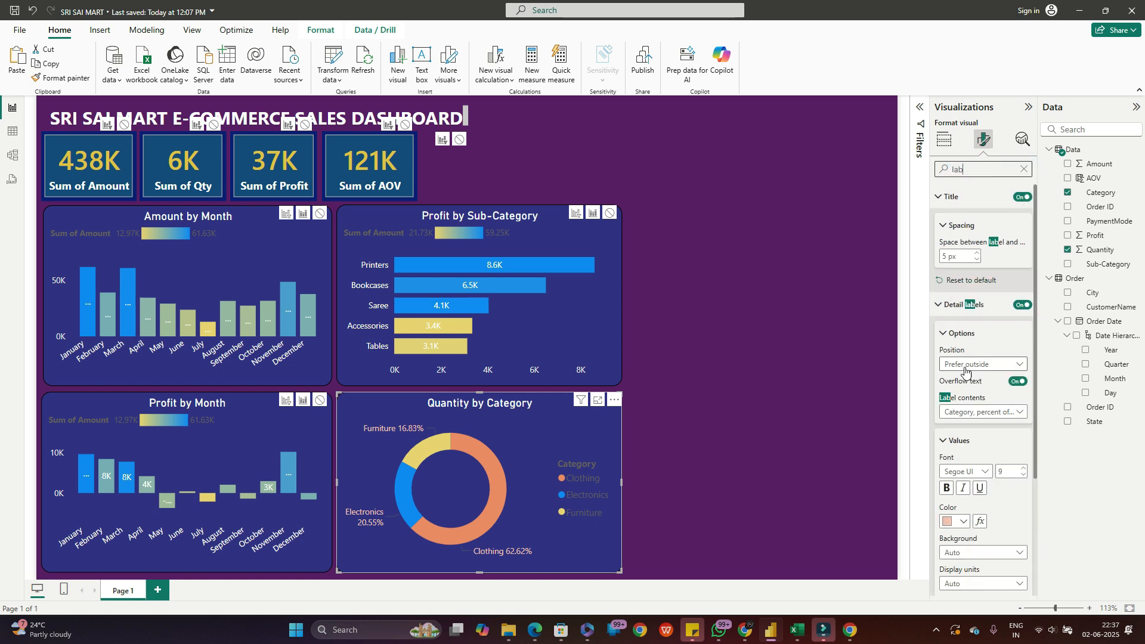
{"action": "scroll", "coordinate": [985, 489], "scroll_direction": "down", "scroll_amount": 5}
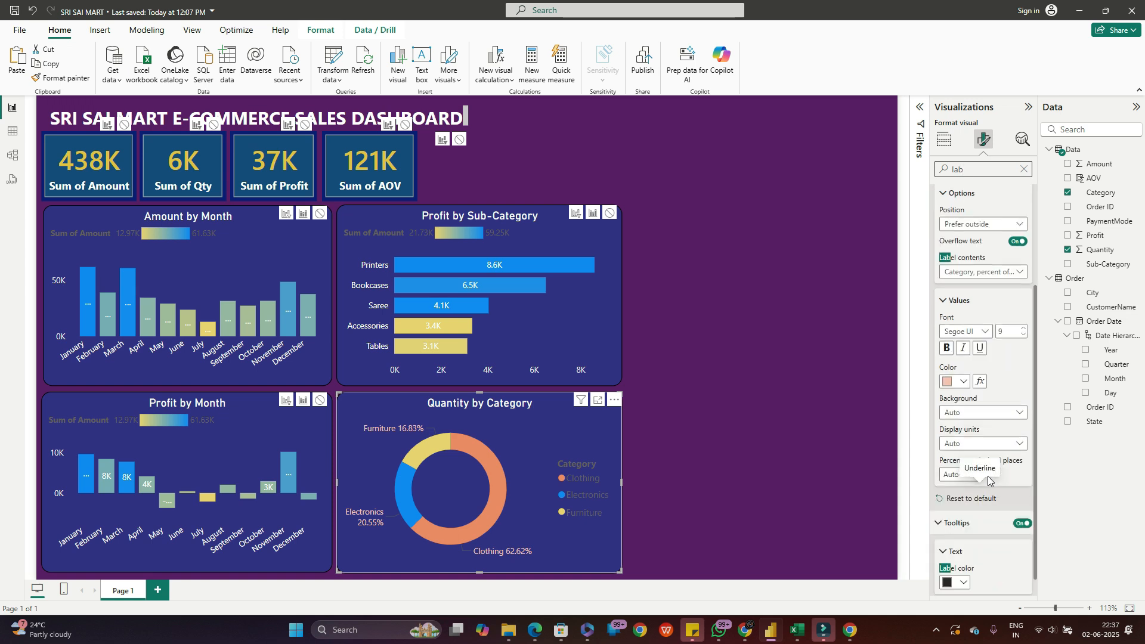
{"action": "scroll", "coordinate": [1011, 481], "scroll_direction": "up", "scroll_amount": 5}
{"action": "left_click", "coordinate": [1024, 169]}
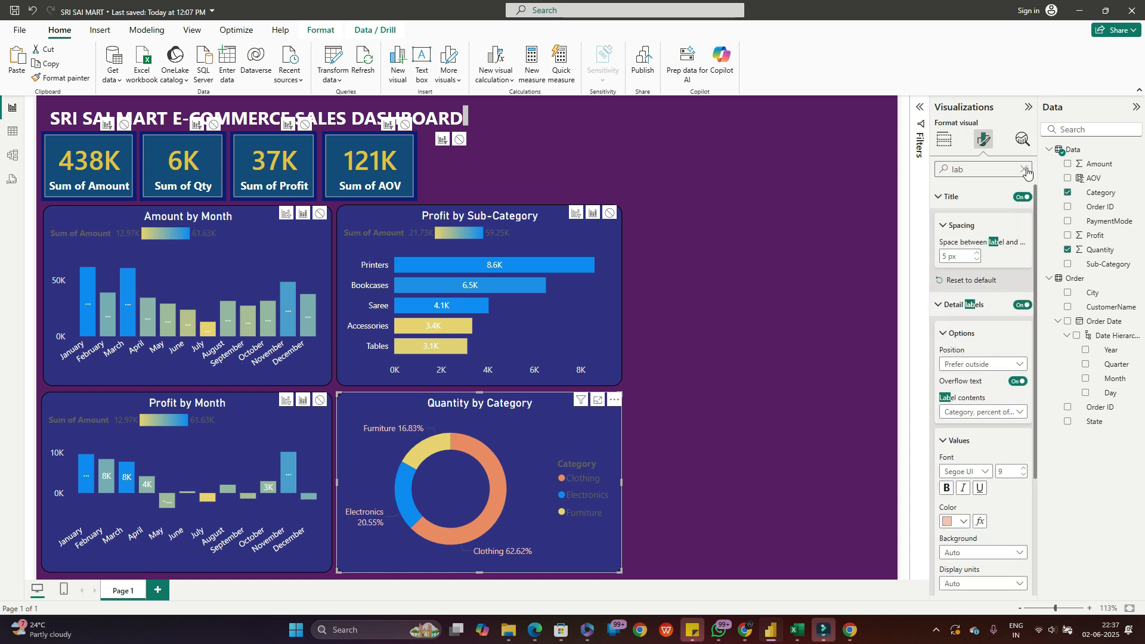
{"action": "left_click", "coordinate": [983, 194]}
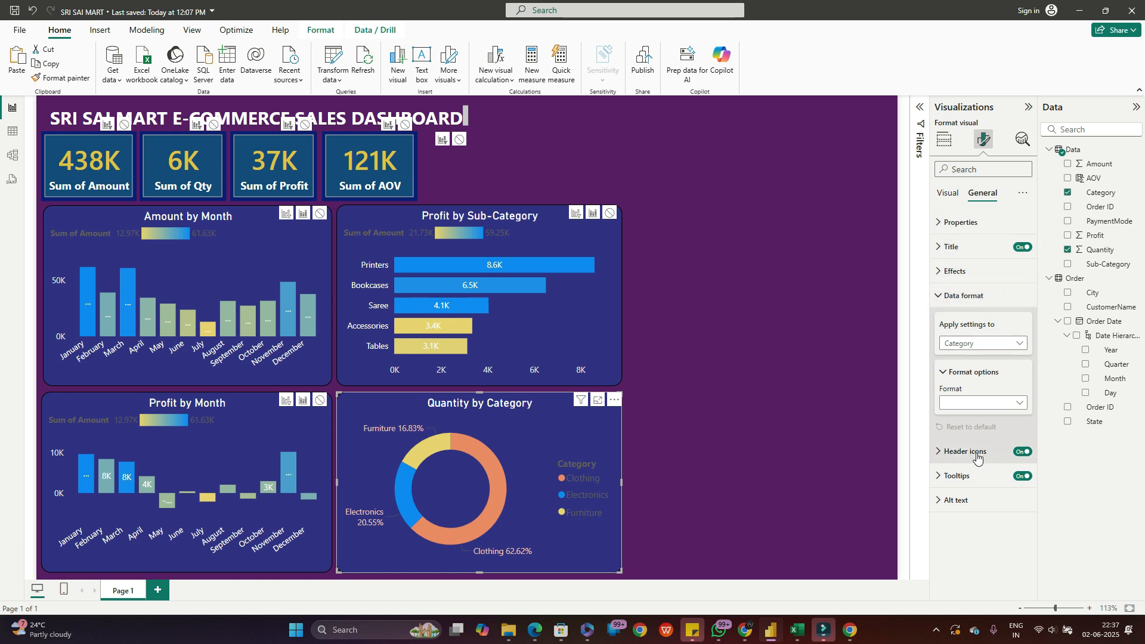
{"action": "left_click", "coordinate": [979, 403]}
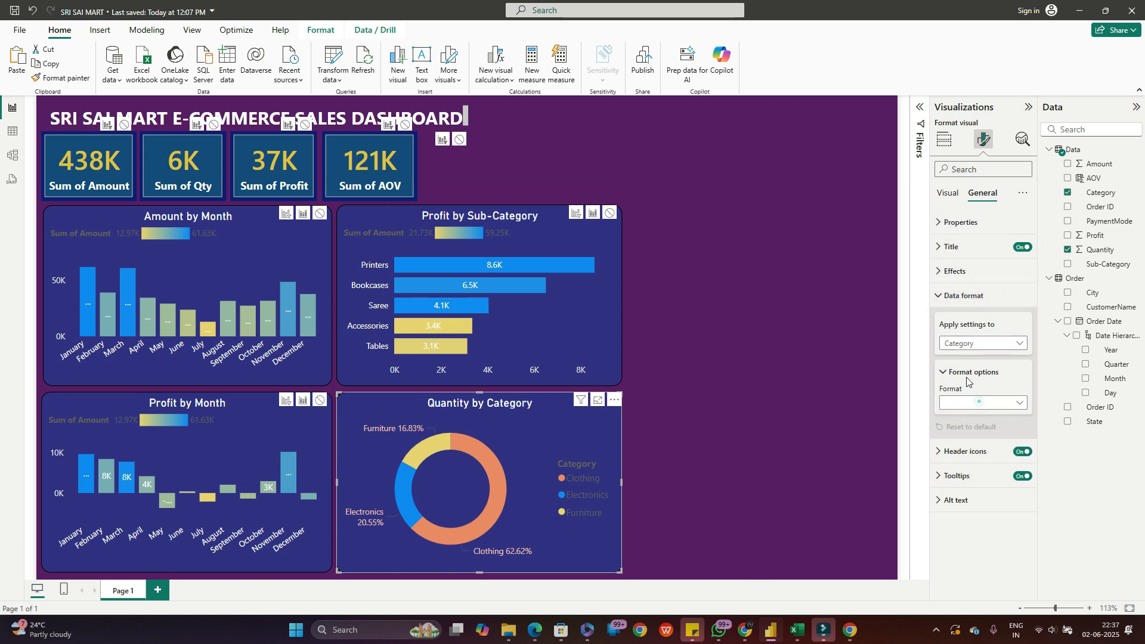
{"action": "left_click", "coordinate": [939, 296]}
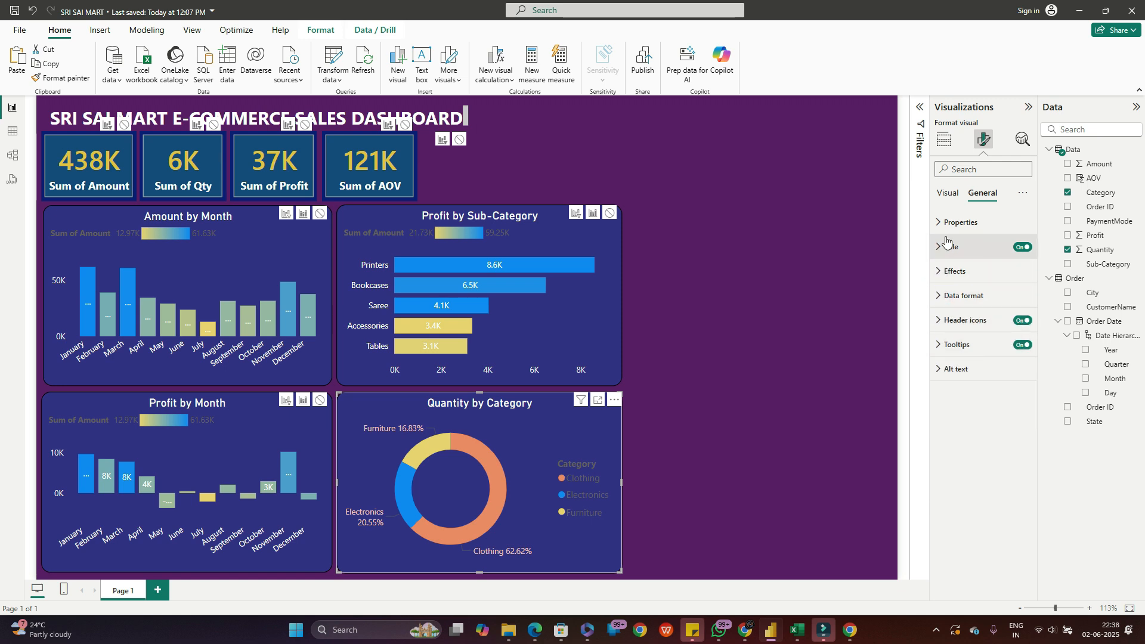
{"action": "left_click", "coordinate": [947, 193]}
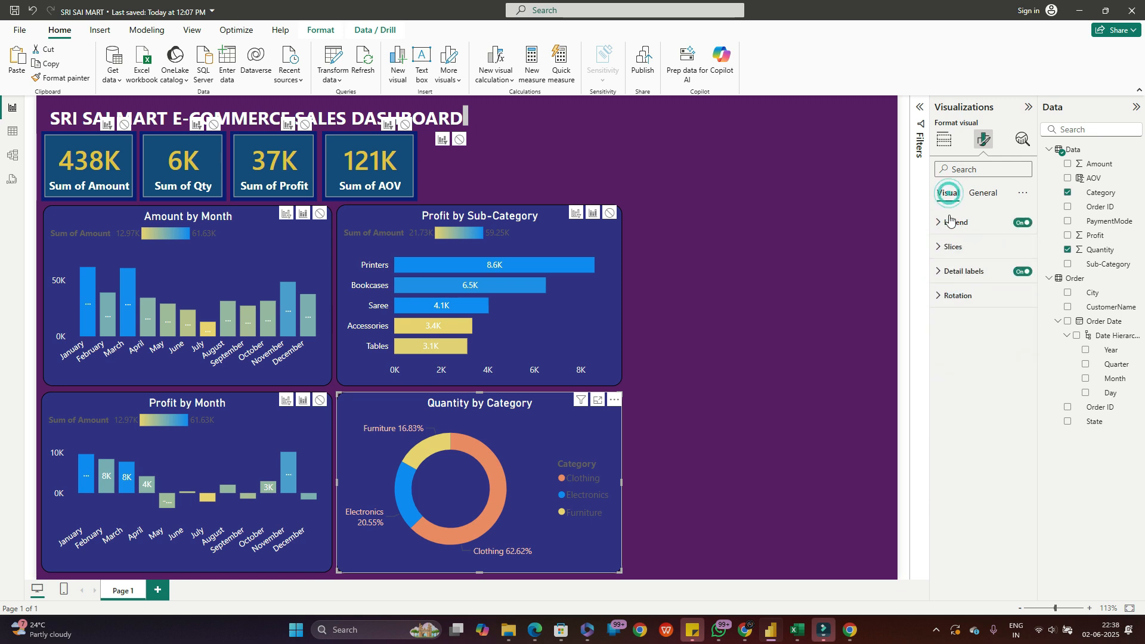
{"action": "left_click", "coordinate": [945, 275]}
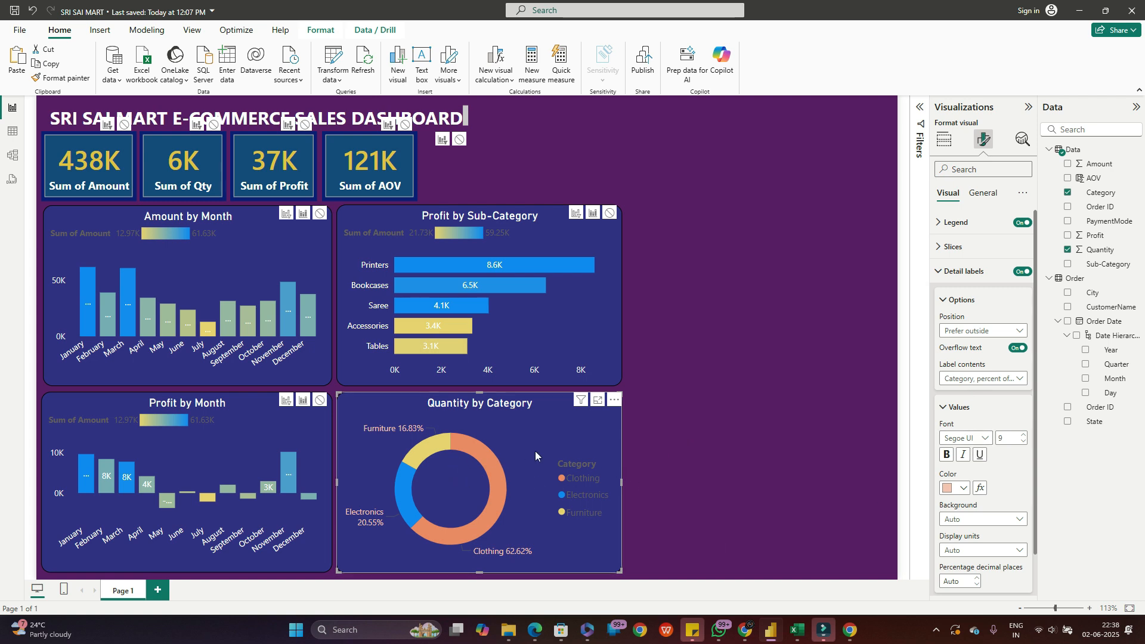
{"action": "scroll", "coordinate": [992, 475], "scroll_direction": "down", "scroll_amount": 2}
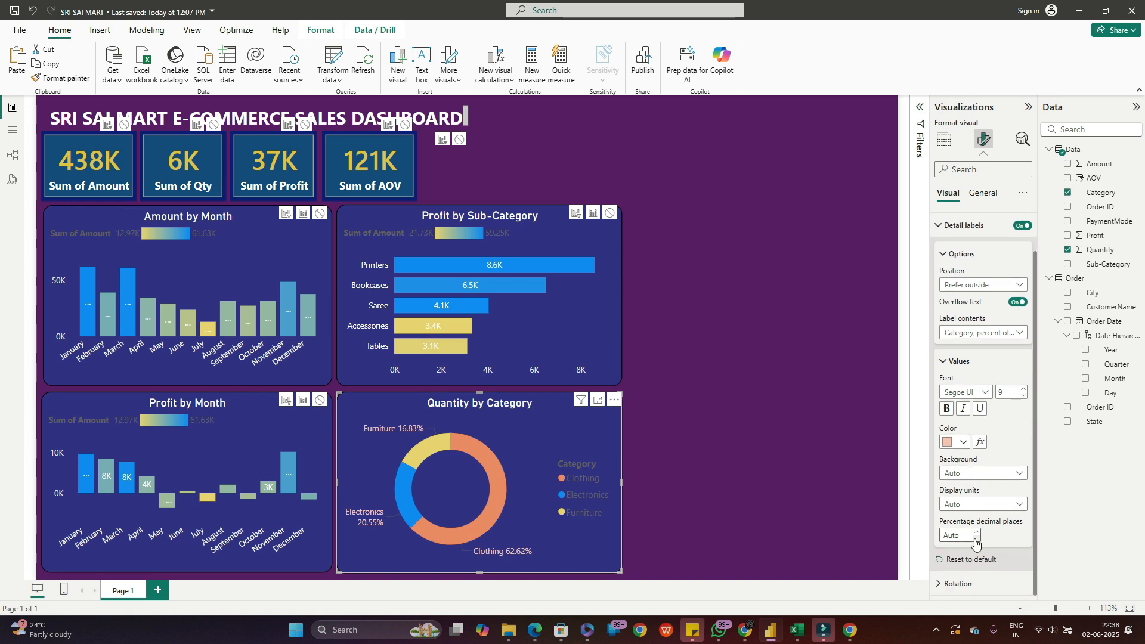
{"action": "left_click", "coordinate": [719, 489]}
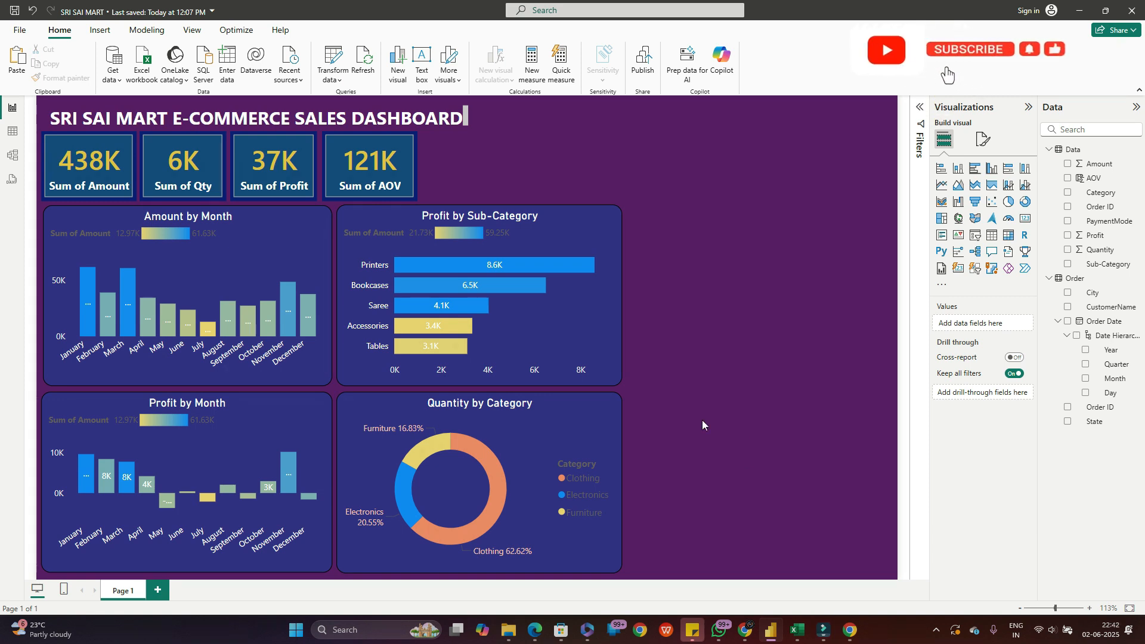
- Duplicate the Quantity by Category donut chart and replace the copy's Category legend with PaymentMode
{"action": "left_click", "coordinate": [570, 428]}
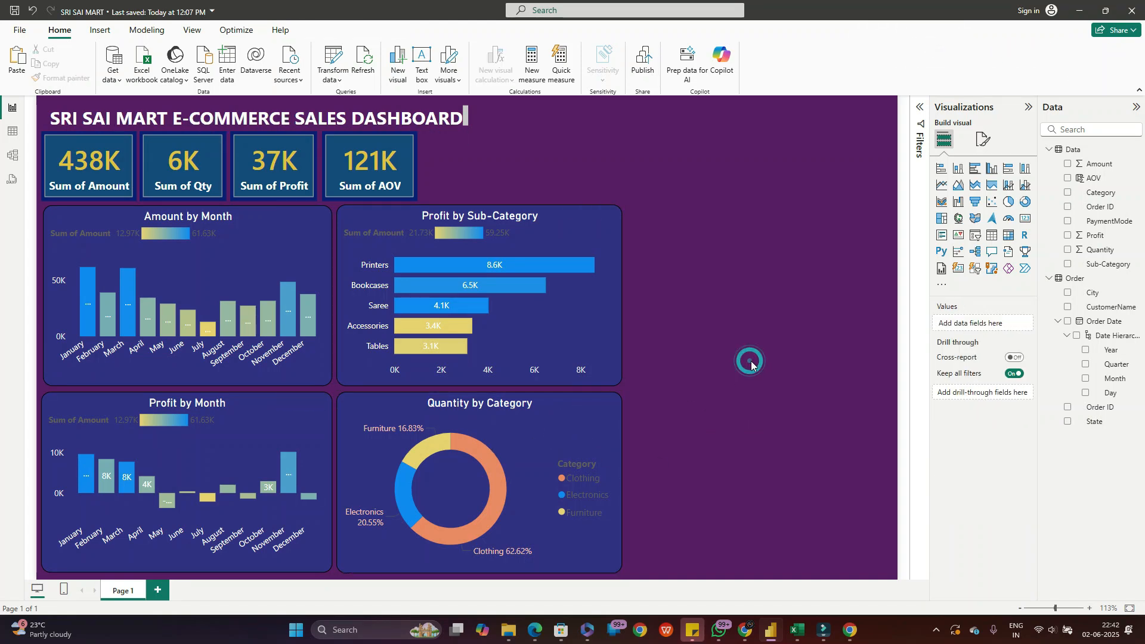
{"action": "left_click_drag", "start_coordinate": [582, 436], "coordinate": [758, 324]}
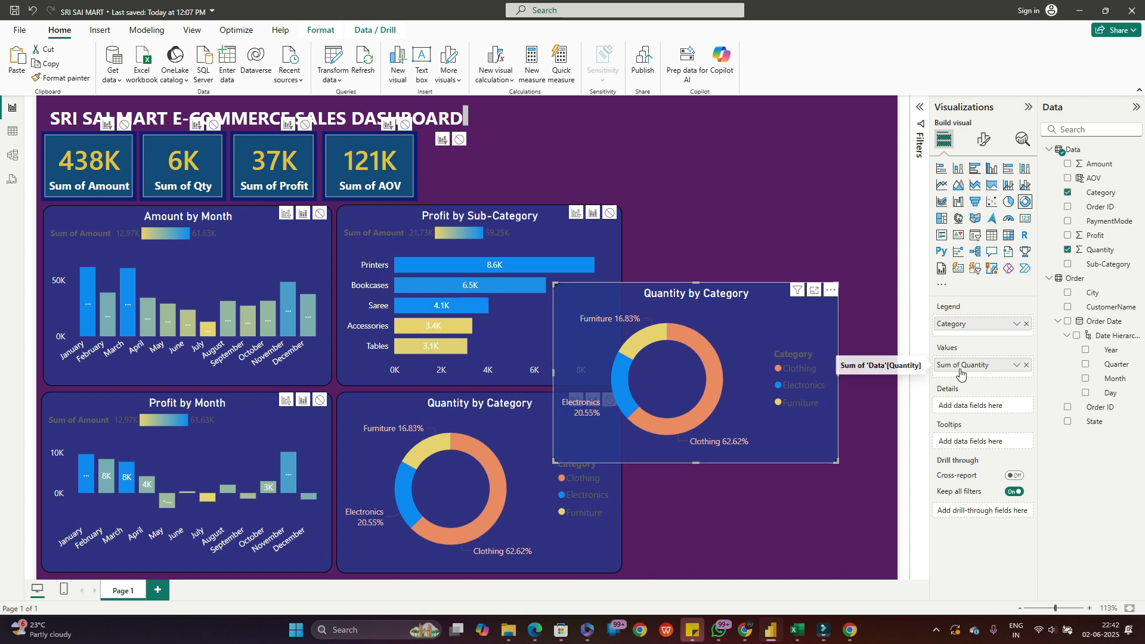
{"action": "left_click", "coordinate": [1026, 325]}
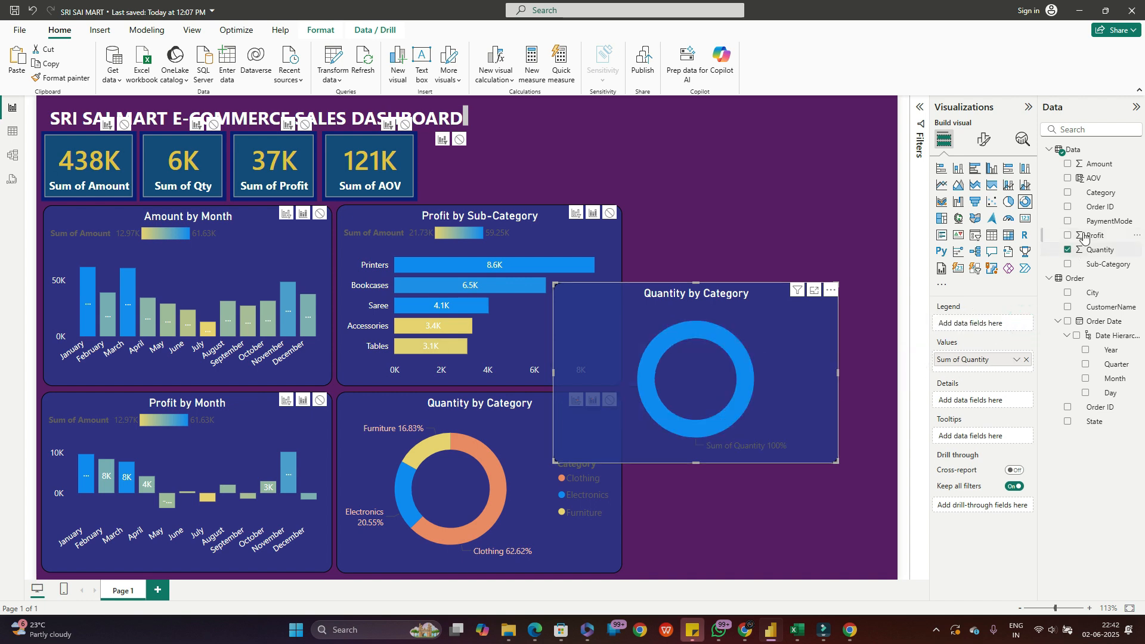
{"action": "left_click", "coordinate": [1067, 222]}
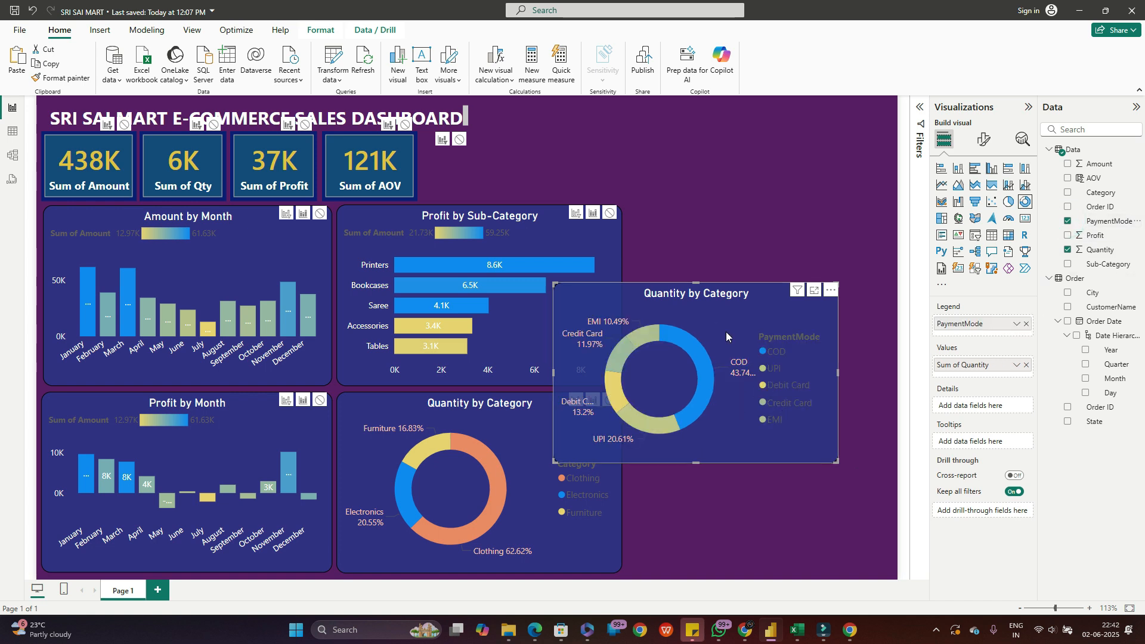
- Move and resize the PaymentMode donut to fill the empty space beside the original donut, aligned with its height
{"action": "left_click_drag", "start_coordinate": [735, 316], "coordinate": [781, 420]}
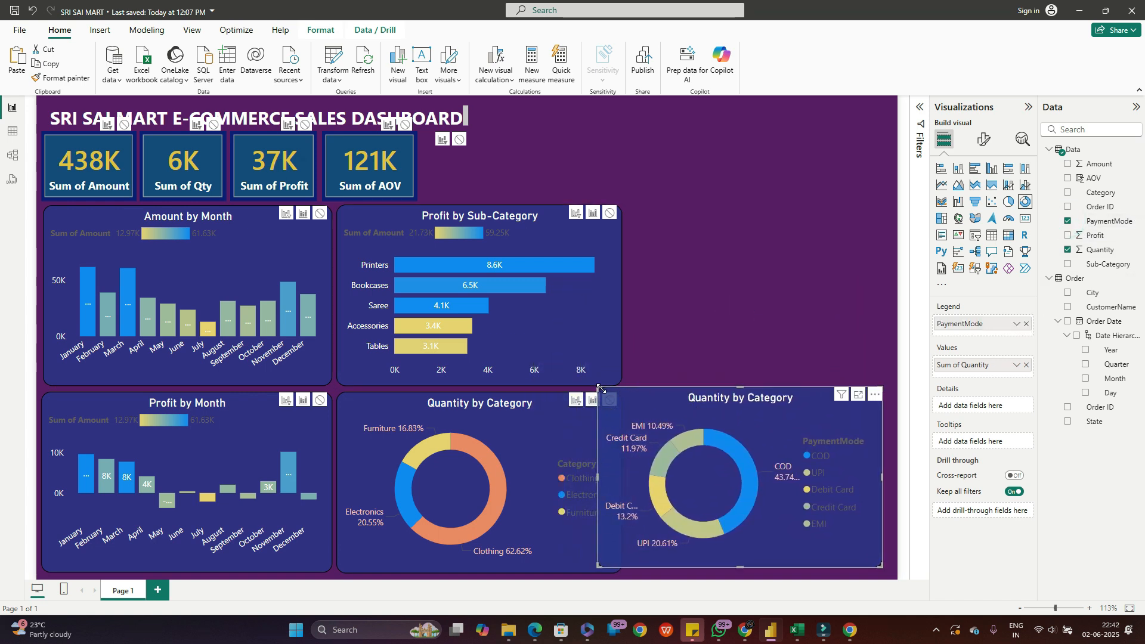
{"action": "left_click_drag", "start_coordinate": [599, 388], "coordinate": [631, 394]}
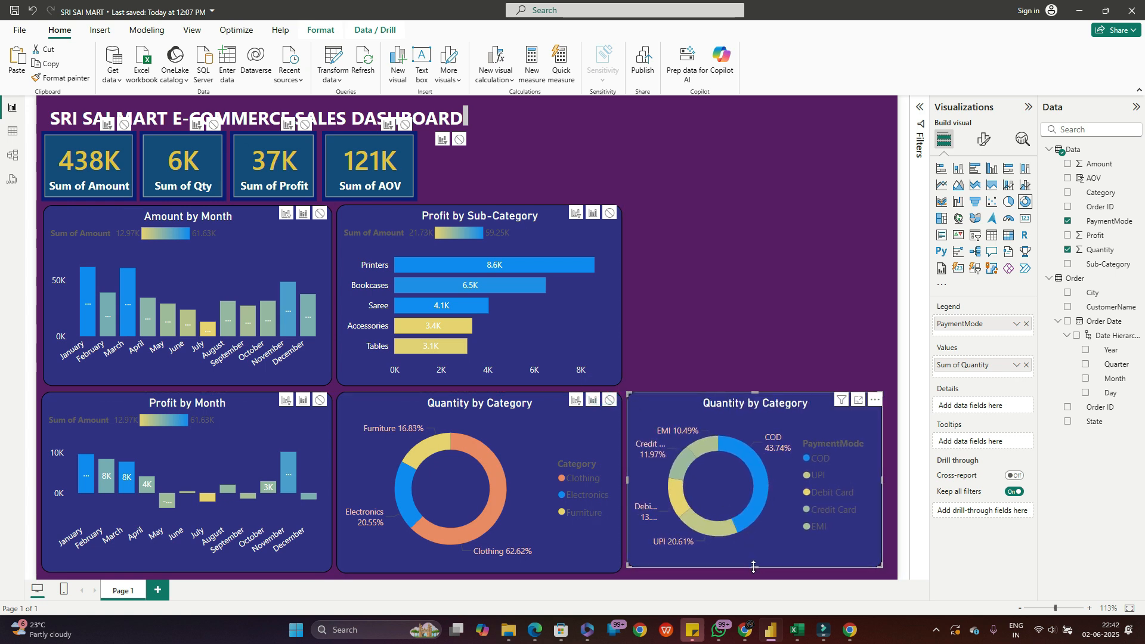
{"action": "left_click_drag", "start_coordinate": [753, 567], "coordinate": [753, 572]}
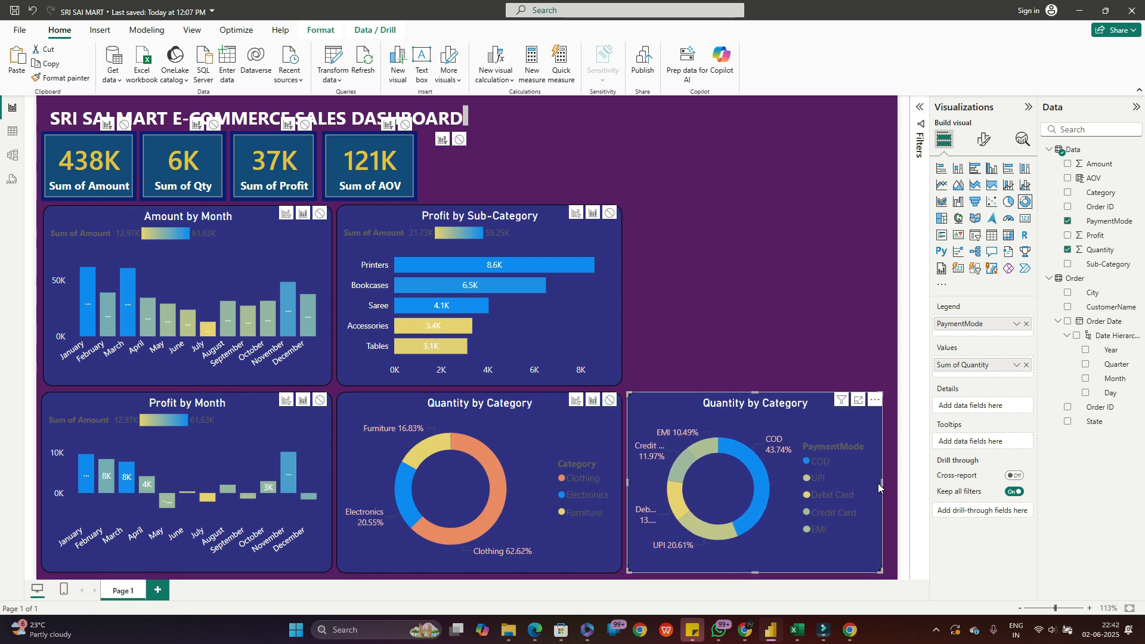
{"action": "left_click_drag", "start_coordinate": [880, 482], "coordinate": [889, 480]}
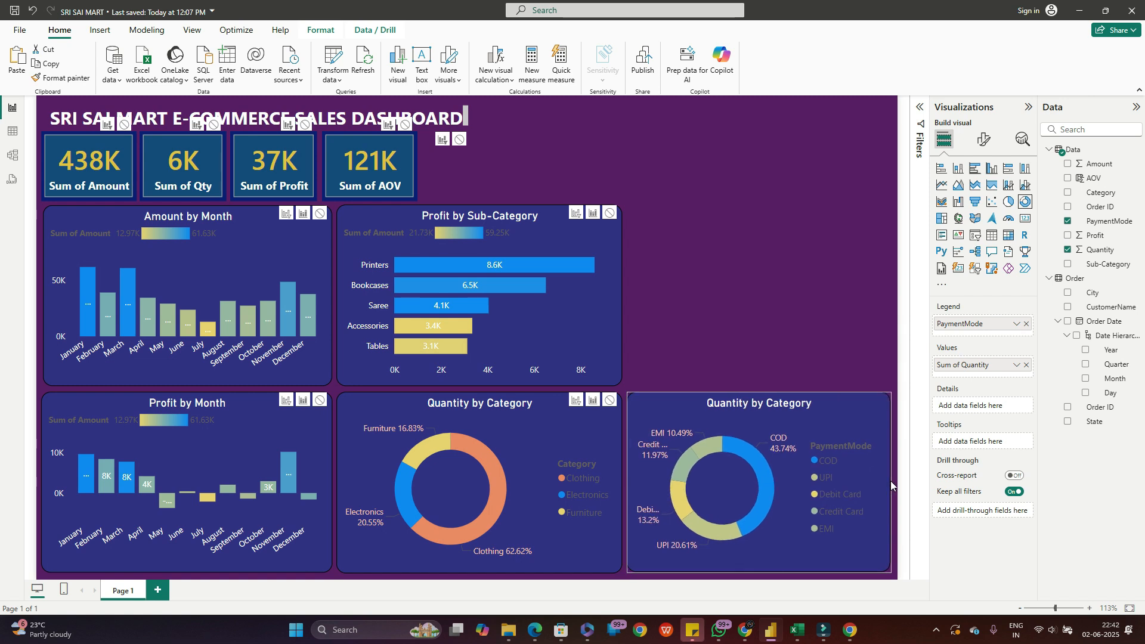
{"action": "left_click", "coordinate": [766, 335]}
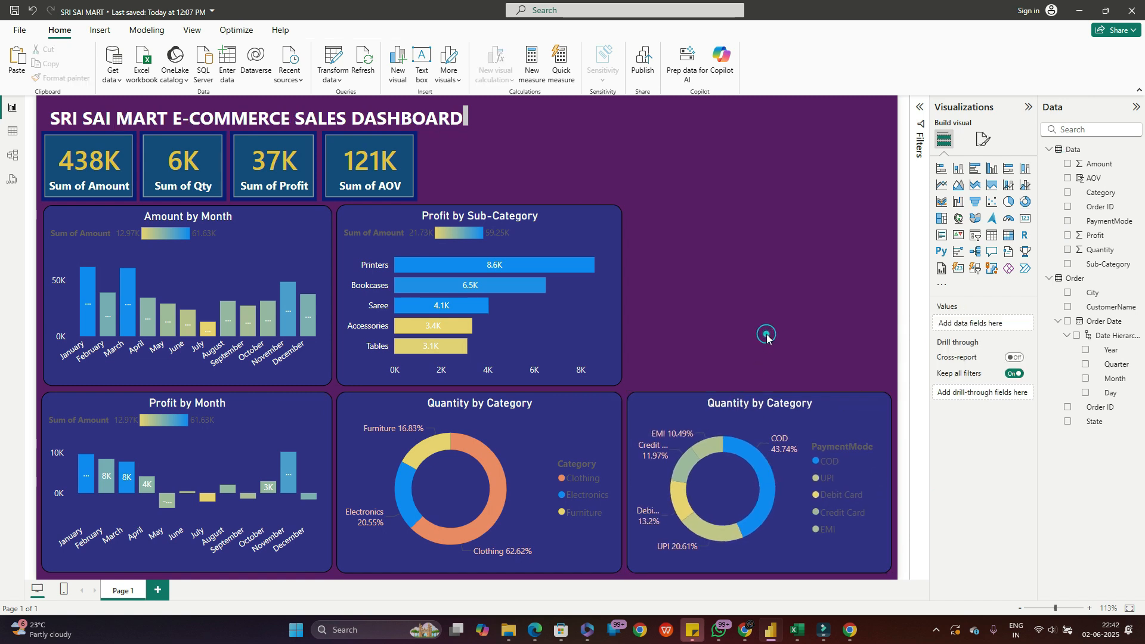
- Bring up the spacing format settings for the PaymentMode donut chart
{"action": "left_click", "coordinate": [736, 500]}
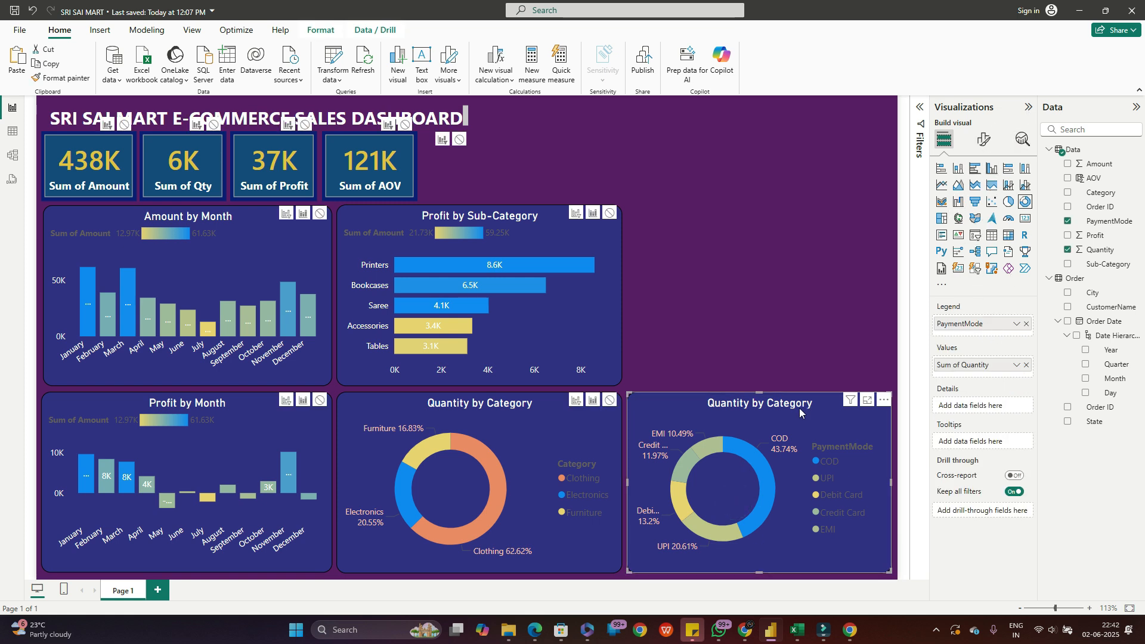
{"action": "left_click", "coordinate": [984, 139]}
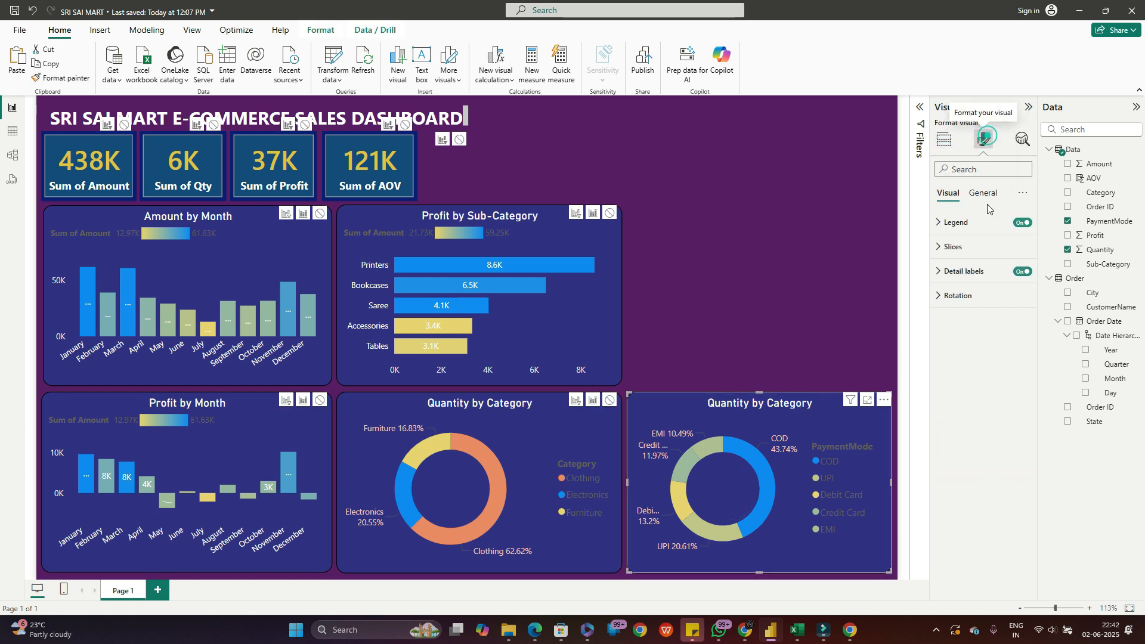
{"action": "left_click", "coordinate": [988, 170]}
{"action": "type", "text": "spac"}
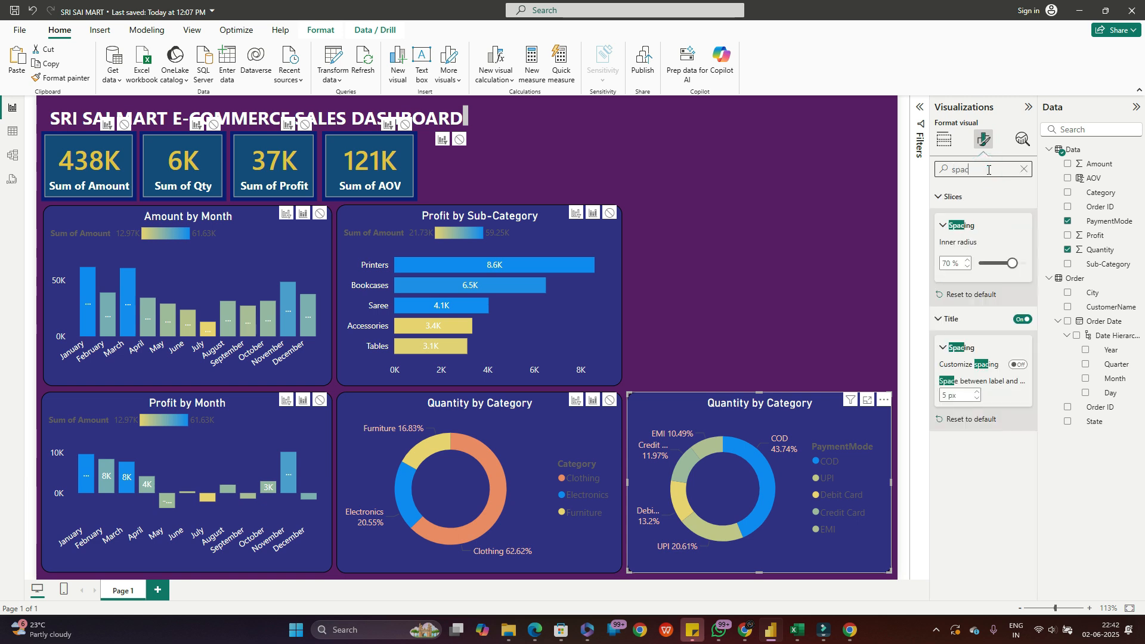
{"action": "left_click", "coordinate": [1000, 265]}
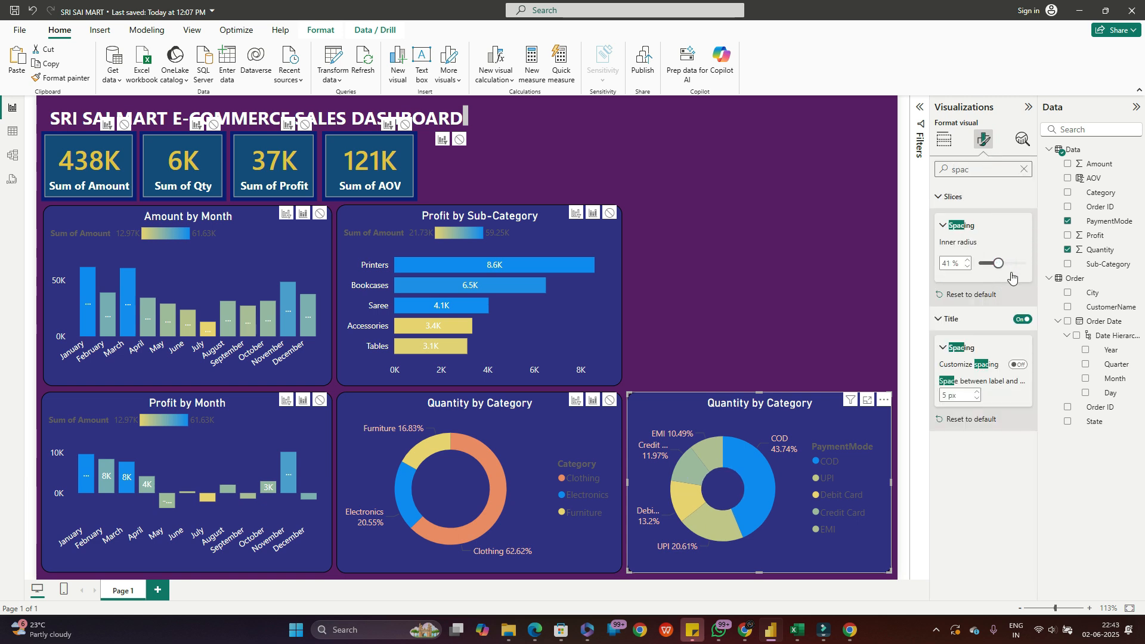
{"action": "left_click", "coordinate": [970, 261]}
{"action": "left_click", "coordinate": [970, 261]}
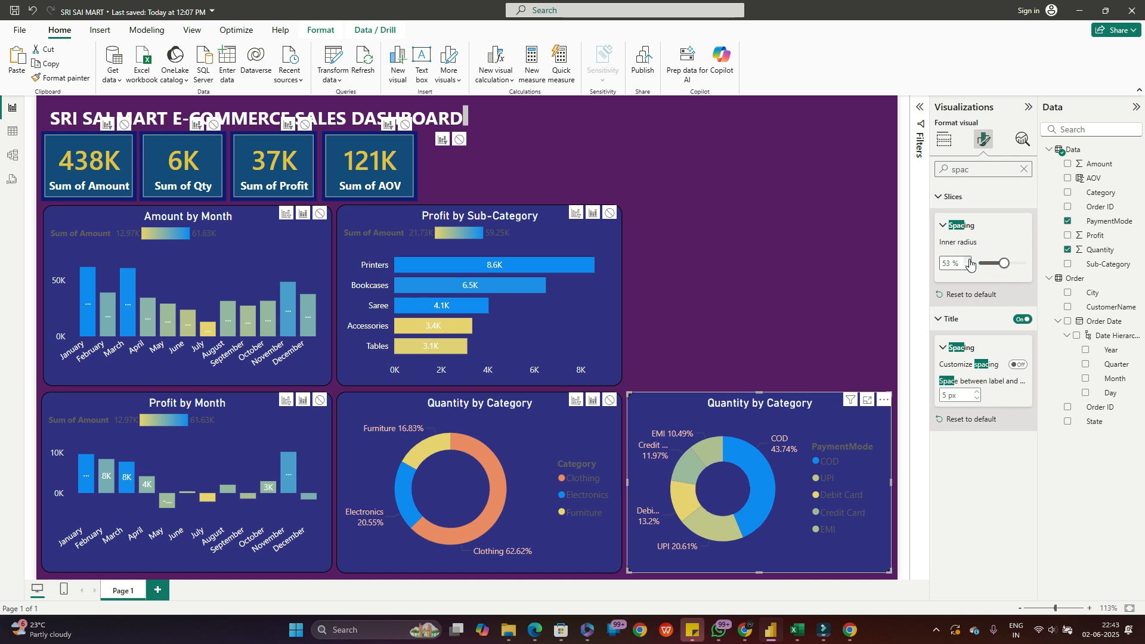
{"action": "left_click", "coordinate": [970, 261]}
{"action": "left_click", "coordinate": [970, 261]}
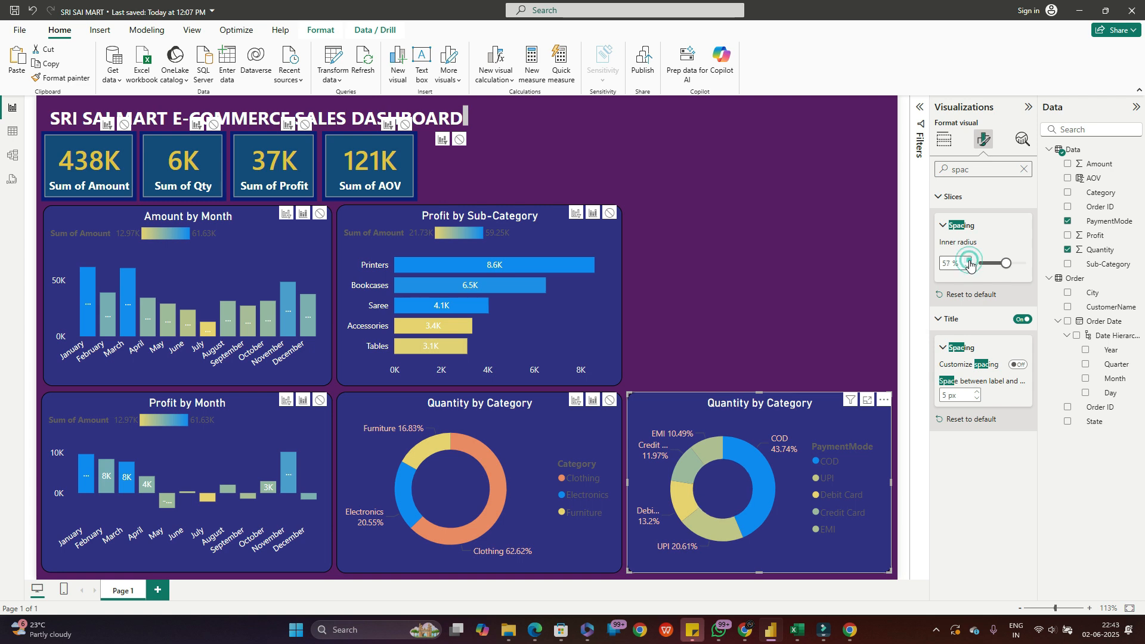
{"action": "left_click", "coordinate": [970, 262]}
{"action": "left_click", "coordinate": [971, 261]}
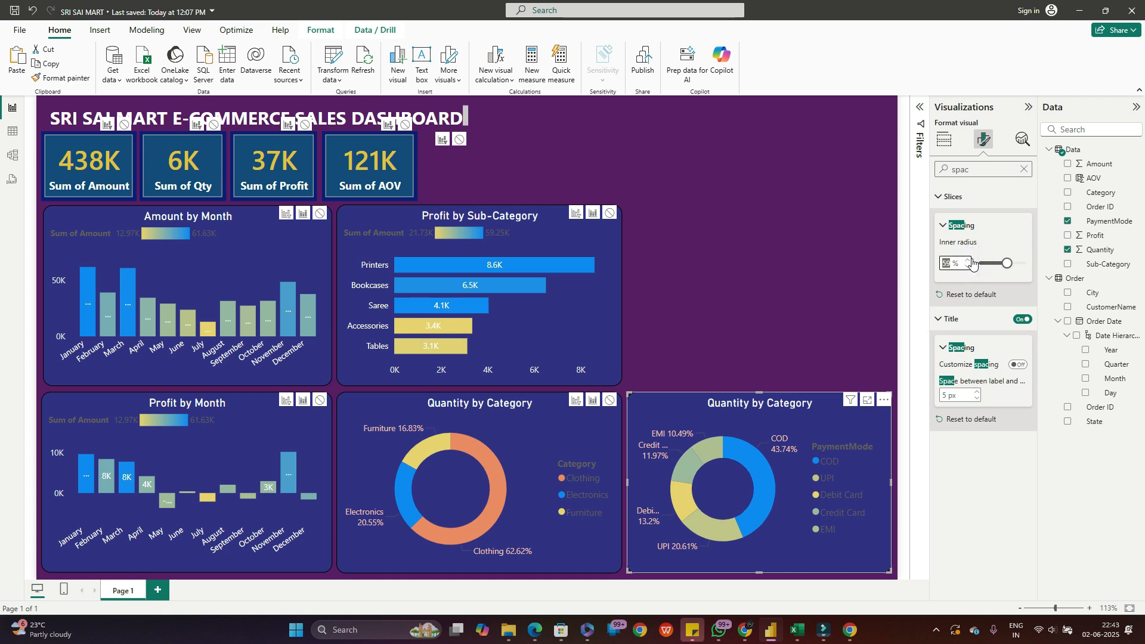
{"action": "left_click", "coordinate": [974, 258]}
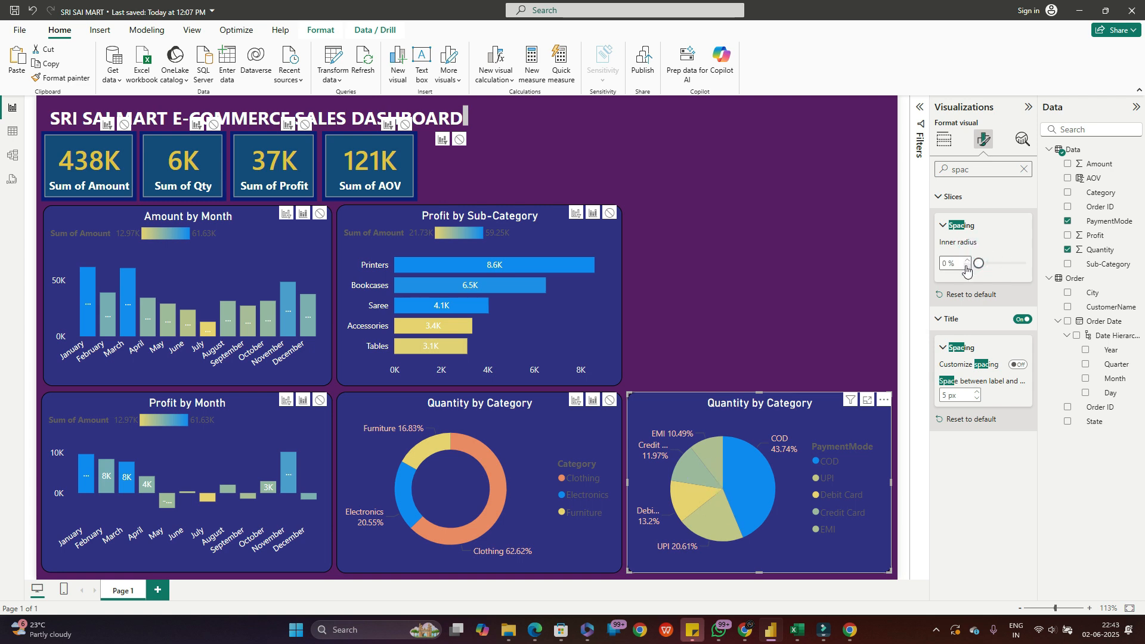
- Set the PaymentMode donut's inner radius to 60% and deselect the chart
{"action": "double_click", "coordinate": [946, 261]}
{"action": "type", "text": "60"}
{"action": "left_click", "coordinate": [762, 332]}
{"action": "left_click", "coordinate": [779, 457]}
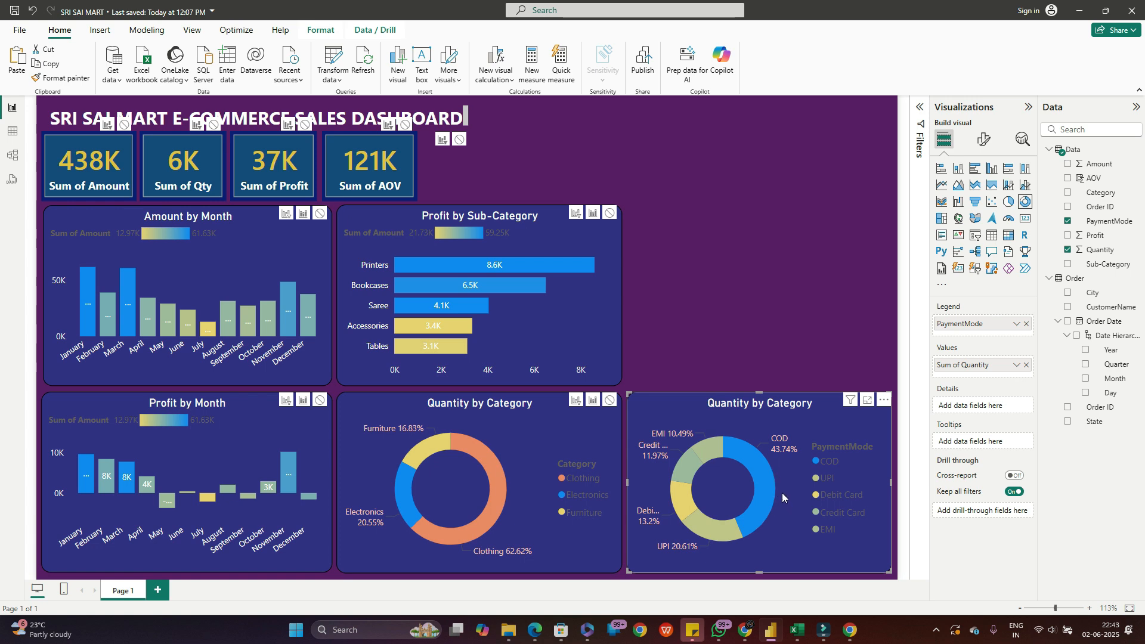
{"action": "left_click", "coordinate": [761, 360]}
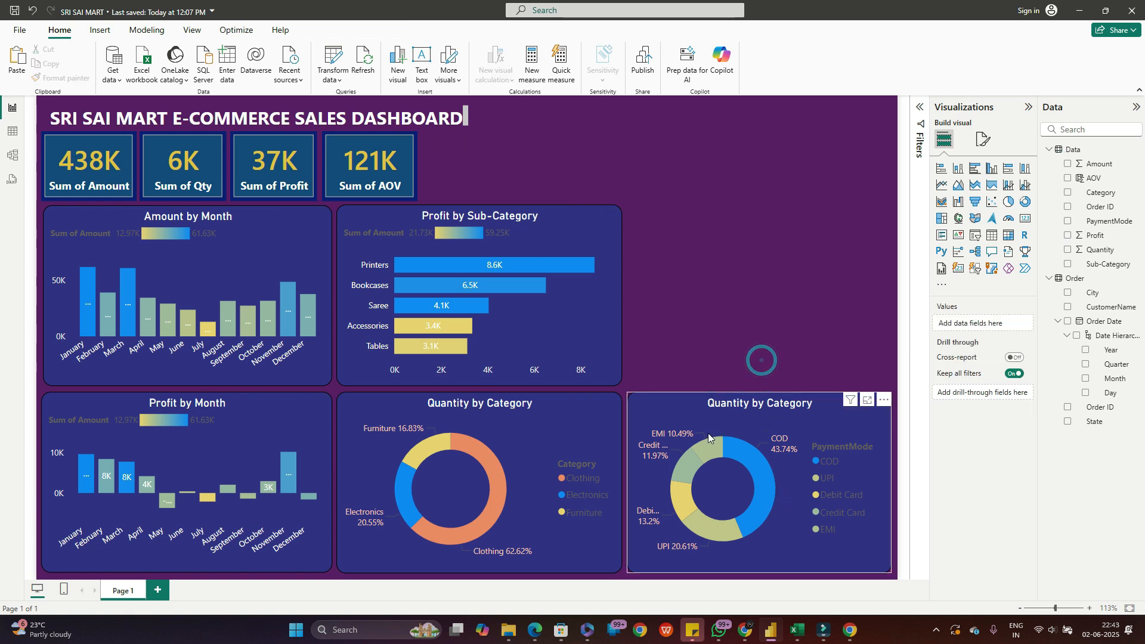
- Change the PaymentMode donut chart's title text to "Quantity Payment mode" and deselect the chart
{"action": "left_click", "coordinate": [762, 318]}
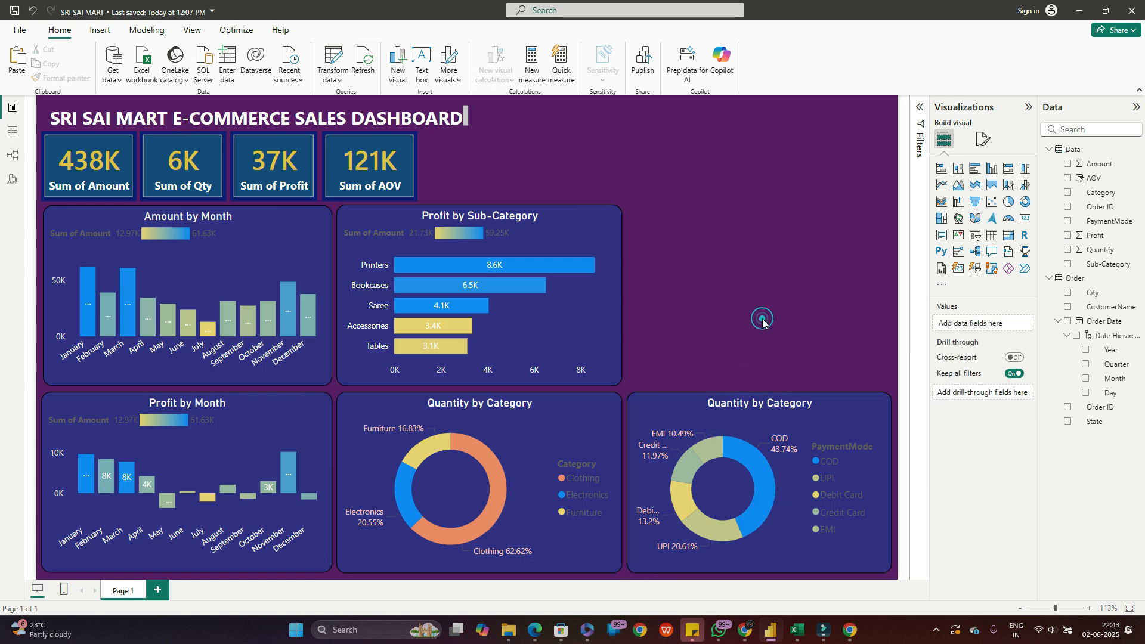
{"action": "left_click", "coordinate": [769, 408]}
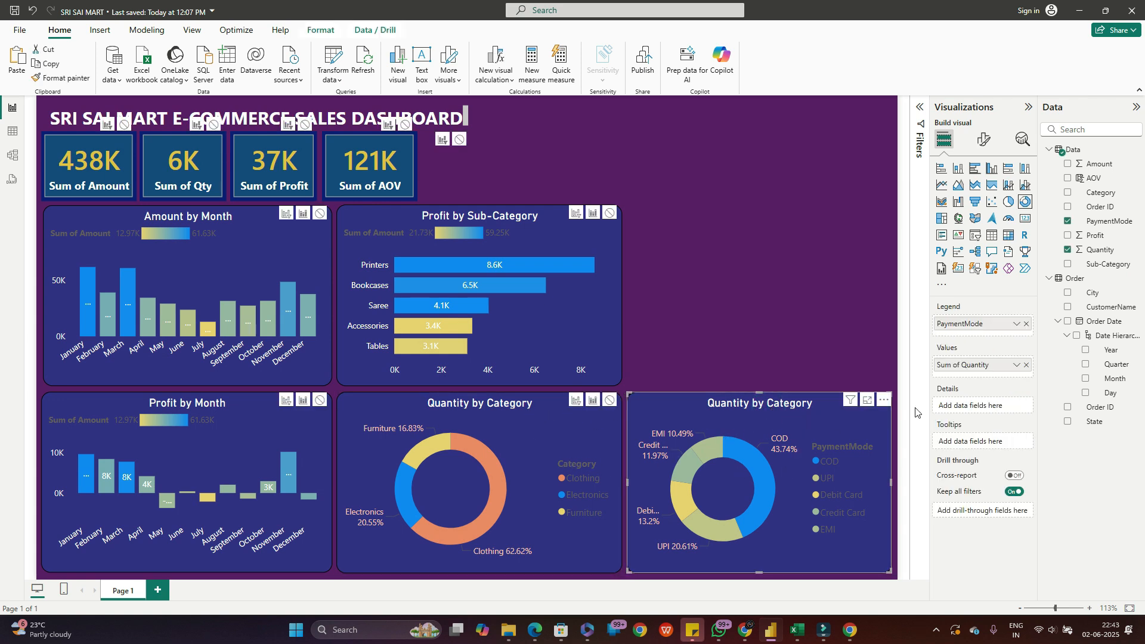
{"action": "left_click", "coordinate": [982, 138]}
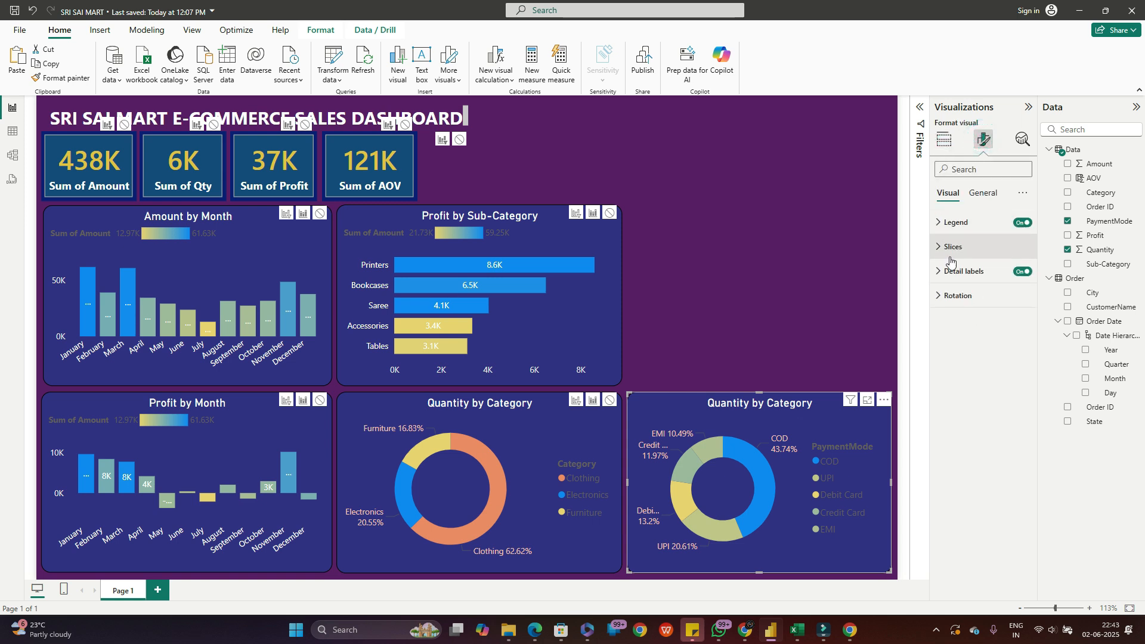
{"action": "left_click", "coordinate": [981, 194]}
{"action": "left_click", "coordinate": [940, 247]}
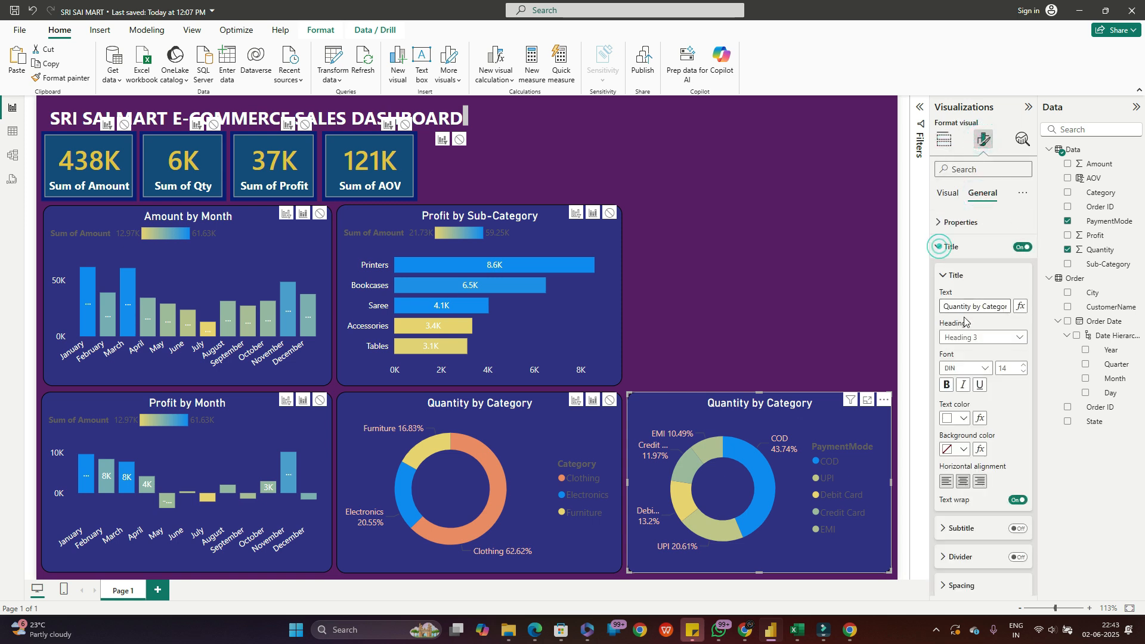
{"action": "left_click", "coordinate": [975, 305]}
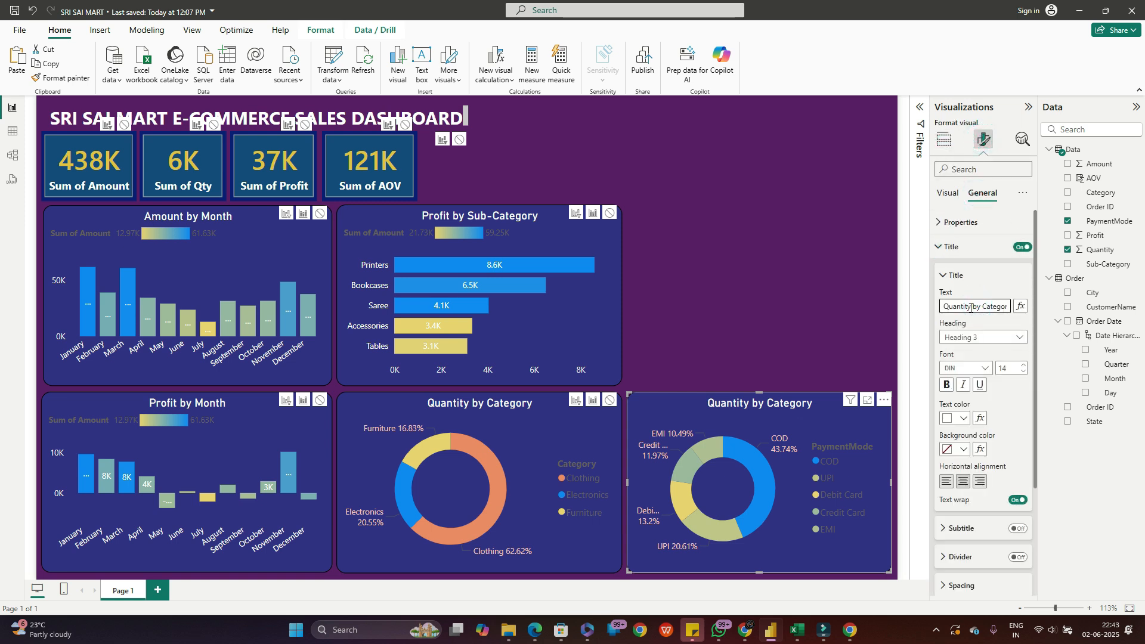
{"action": "left_click_drag", "start_coordinate": [970, 308], "coordinate": [1010, 306]}
{"action": "type", "text": "pay"}
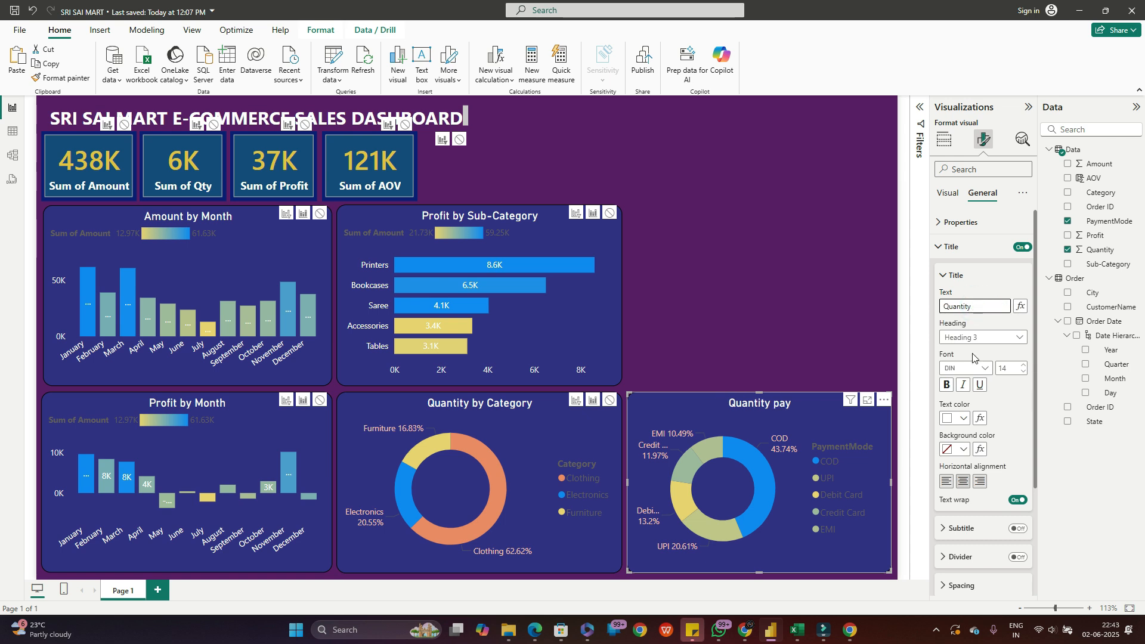
{"action": "key", "text": "BackSpace"}
{"action": "type", "text": "Payment mode"}
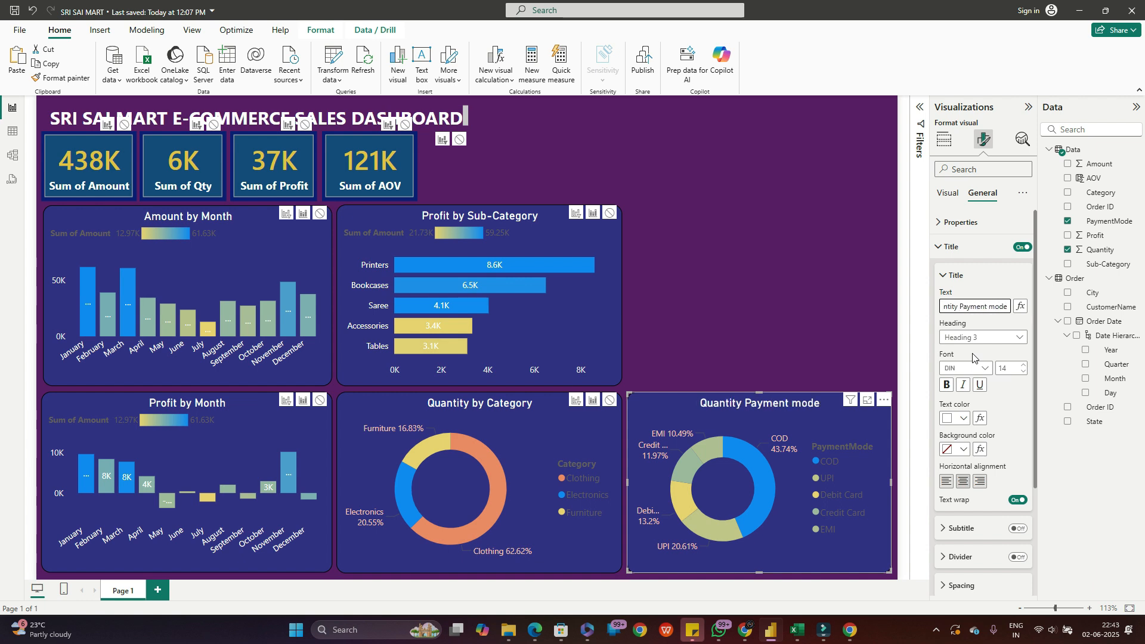
{"action": "left_click", "coordinate": [804, 348]}
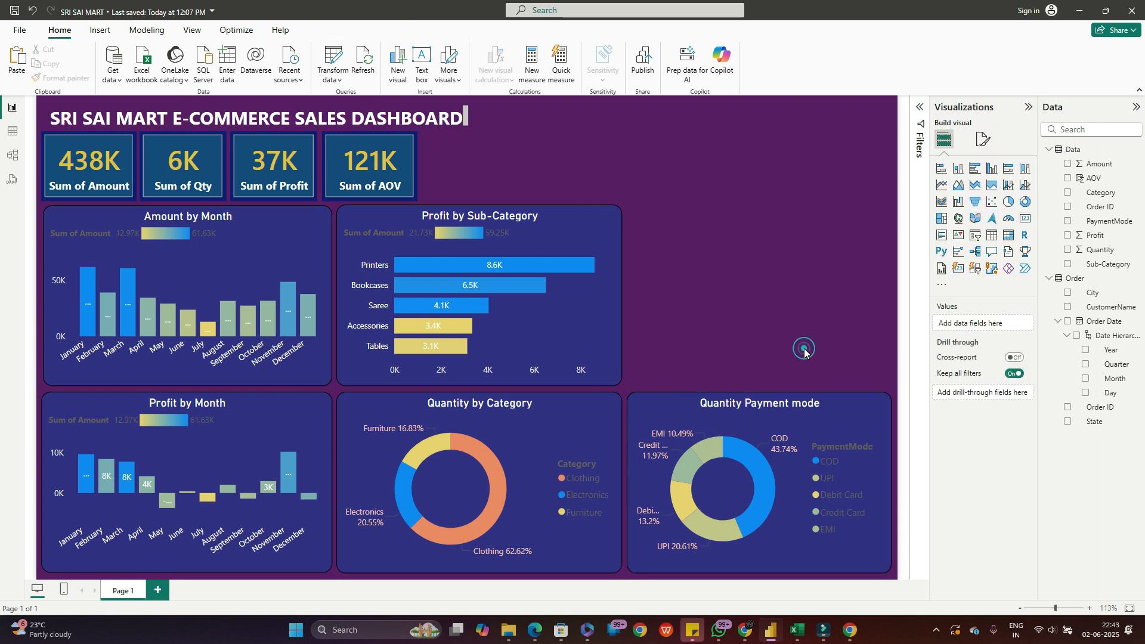
- Try switching off the detail labels of the Quantity Payment mode donut, and switch them back on
{"action": "left_click", "coordinate": [818, 432]}
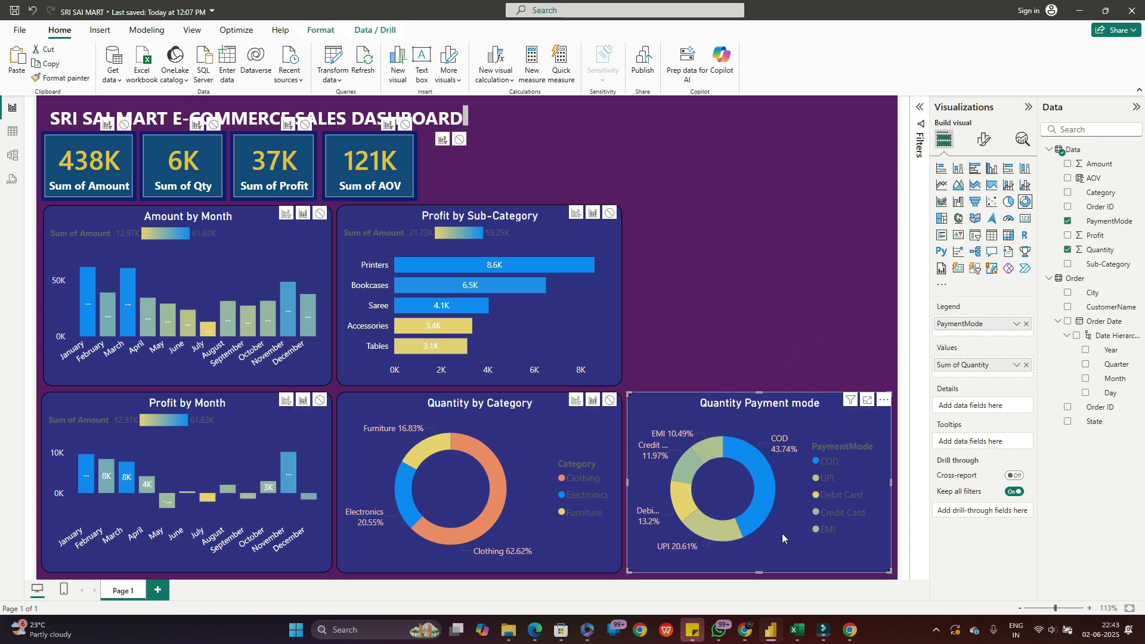
{"action": "left_click", "coordinate": [984, 139]}
{"action": "left_click", "coordinate": [982, 193]}
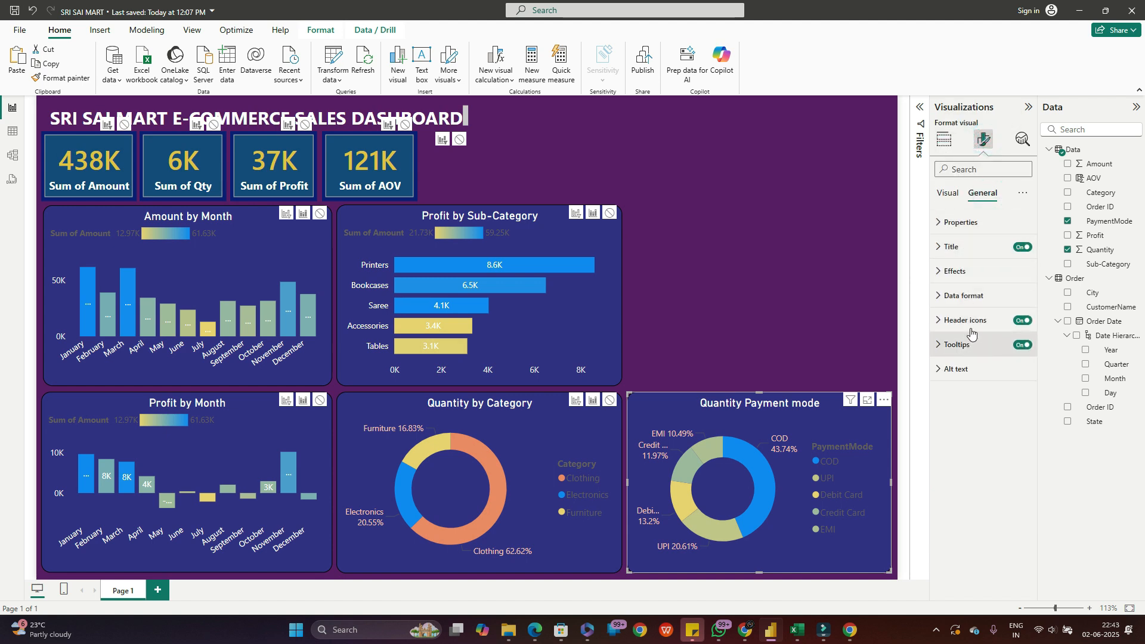
{"action": "left_click", "coordinate": [947, 193]}
{"action": "left_click", "coordinate": [961, 271]}
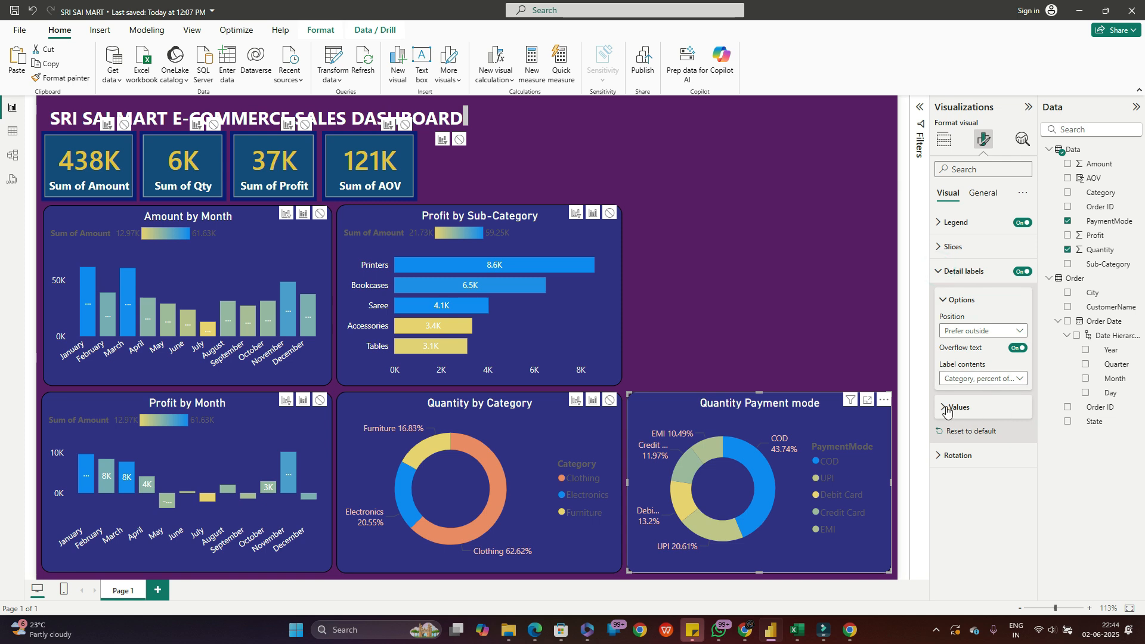
{"action": "left_click", "coordinate": [945, 249]}
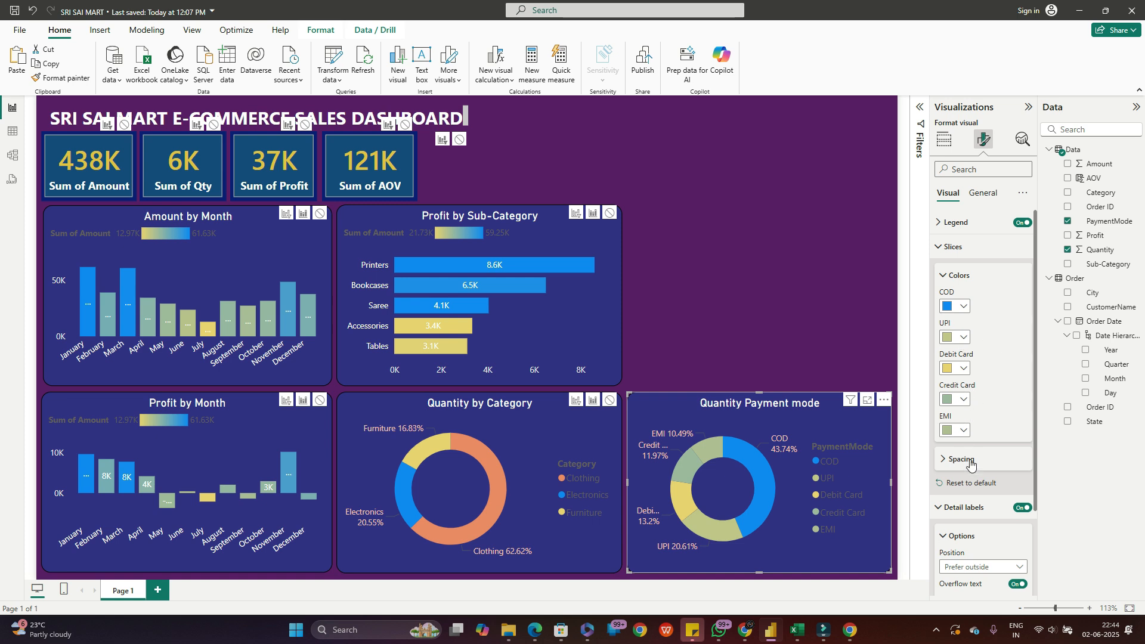
{"action": "scroll", "coordinate": [984, 485], "scroll_direction": "down", "scroll_amount": 2}
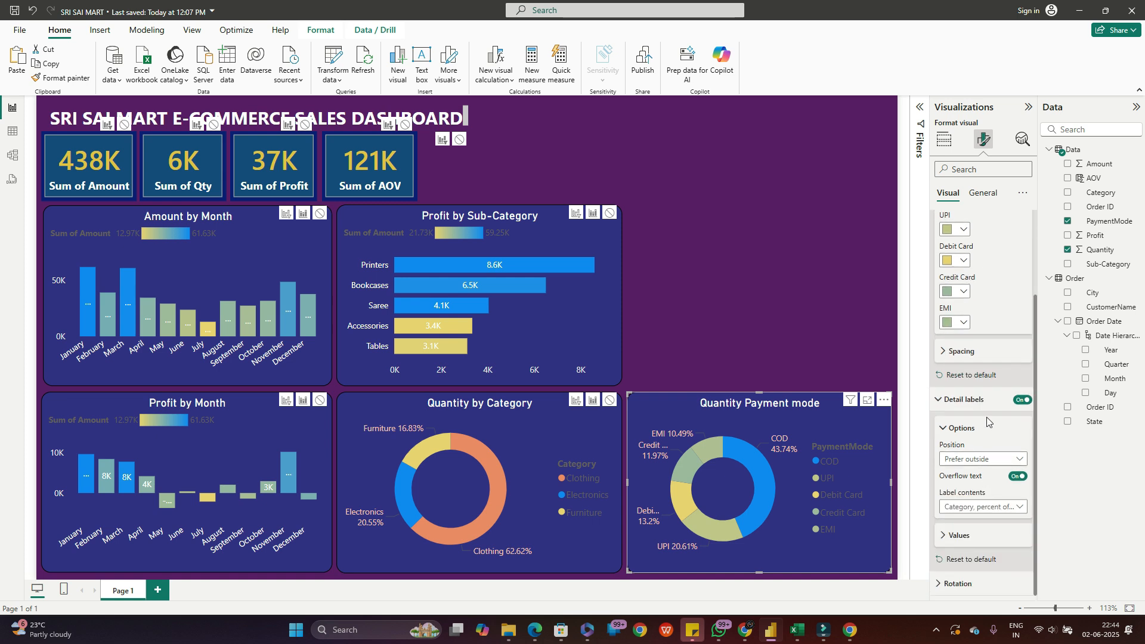
{"action": "left_click", "coordinate": [1019, 400]}
{"action": "scroll", "coordinate": [979, 387], "scroll_direction": "up", "scroll_amount": 1}
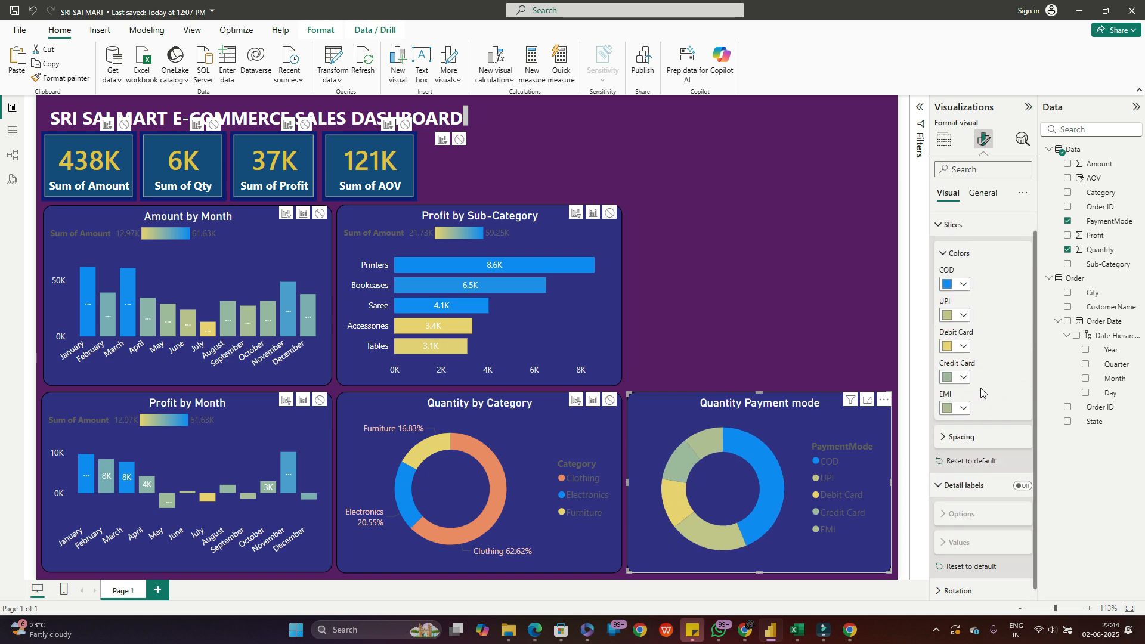
{"action": "scroll", "coordinate": [986, 394], "scroll_direction": "down", "scroll_amount": 1}
{"action": "left_click", "coordinate": [1022, 478]}
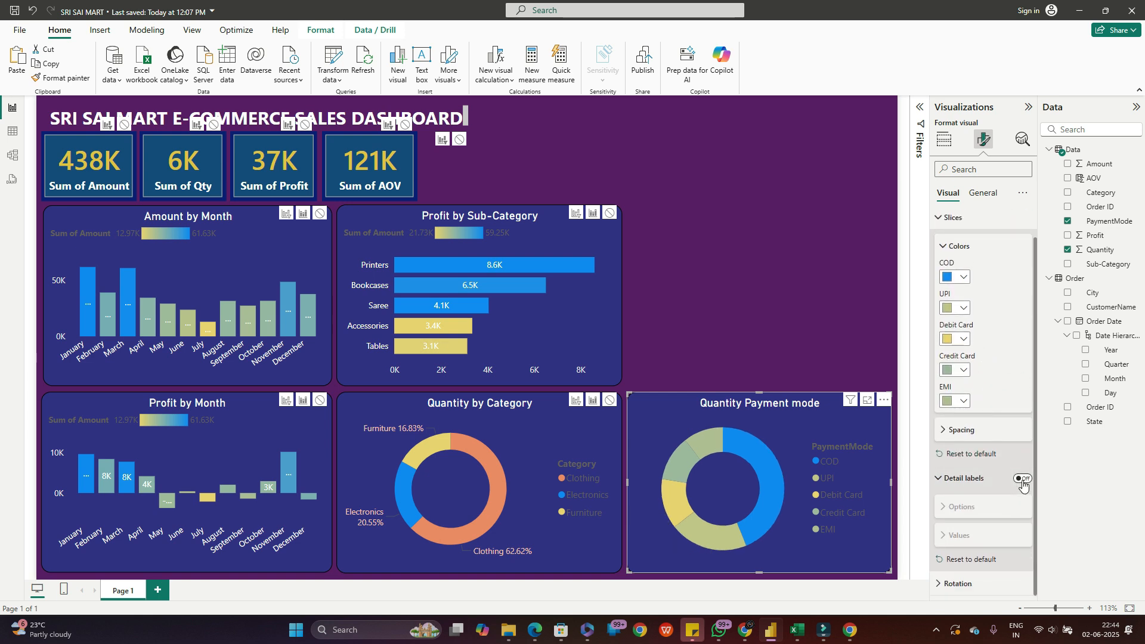
{"action": "scroll", "coordinate": [1021, 477], "scroll_direction": "down", "scroll_amount": 3}
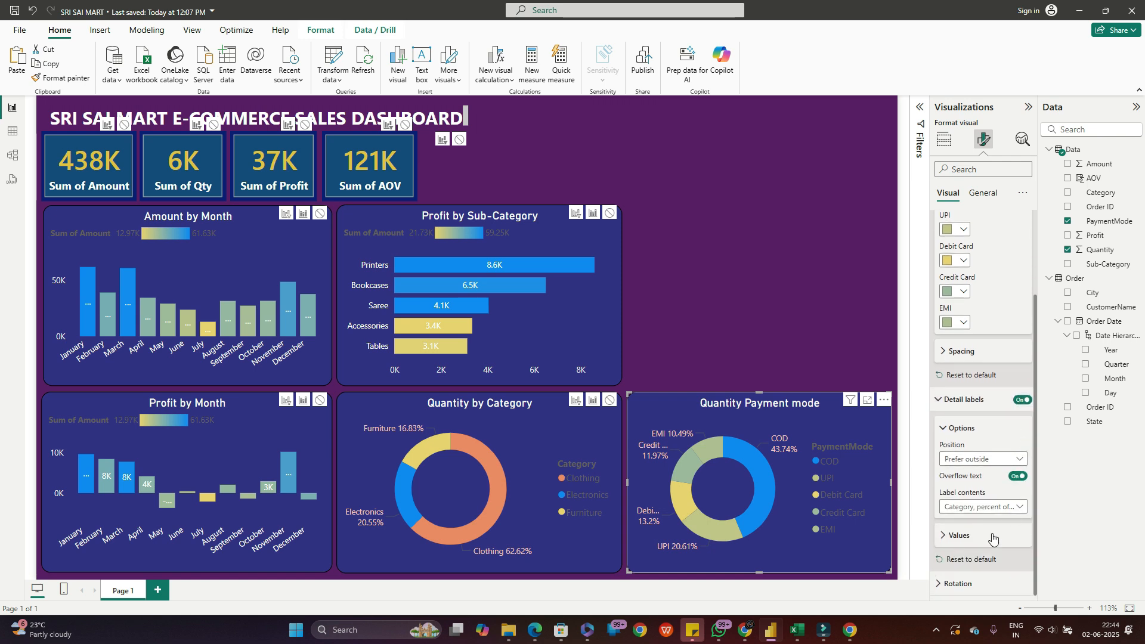
- Examine the display units and background options for the detail label values of the Quantity Payment mode donut
{"action": "left_click", "coordinate": [944, 535]}
{"action": "scroll", "coordinate": [954, 518], "scroll_direction": "down", "scroll_amount": 5}
{"action": "scroll", "coordinate": [959, 510], "scroll_direction": "down", "scroll_amount": 2}
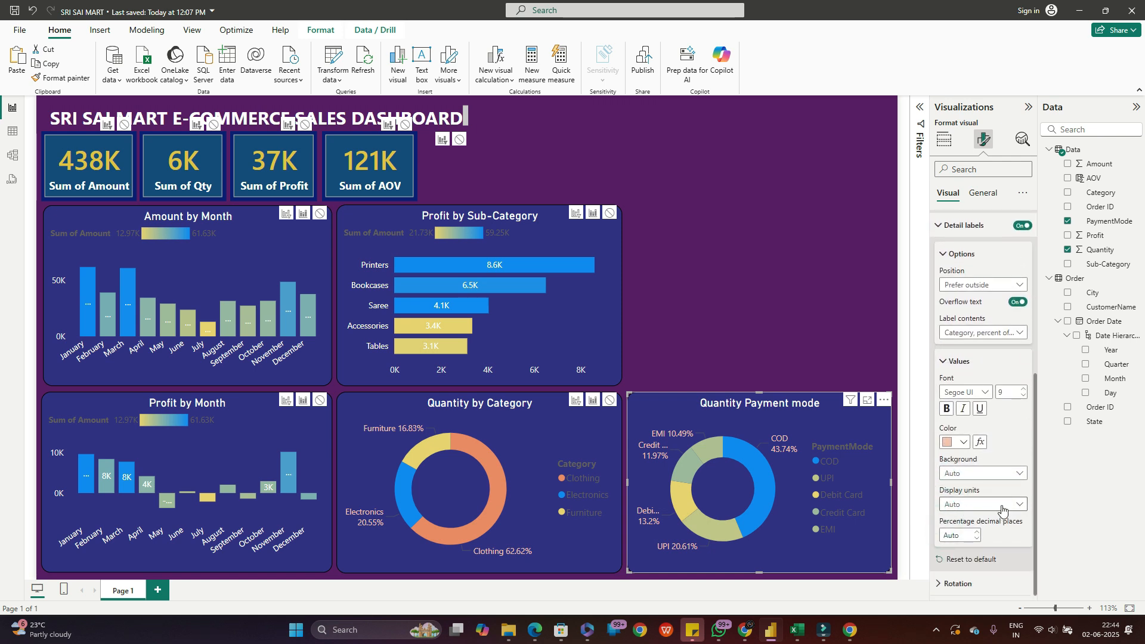
{"action": "left_click", "coordinate": [1002, 506]}
{"action": "left_click", "coordinate": [999, 504]}
{"action": "left_click", "coordinate": [982, 475]}
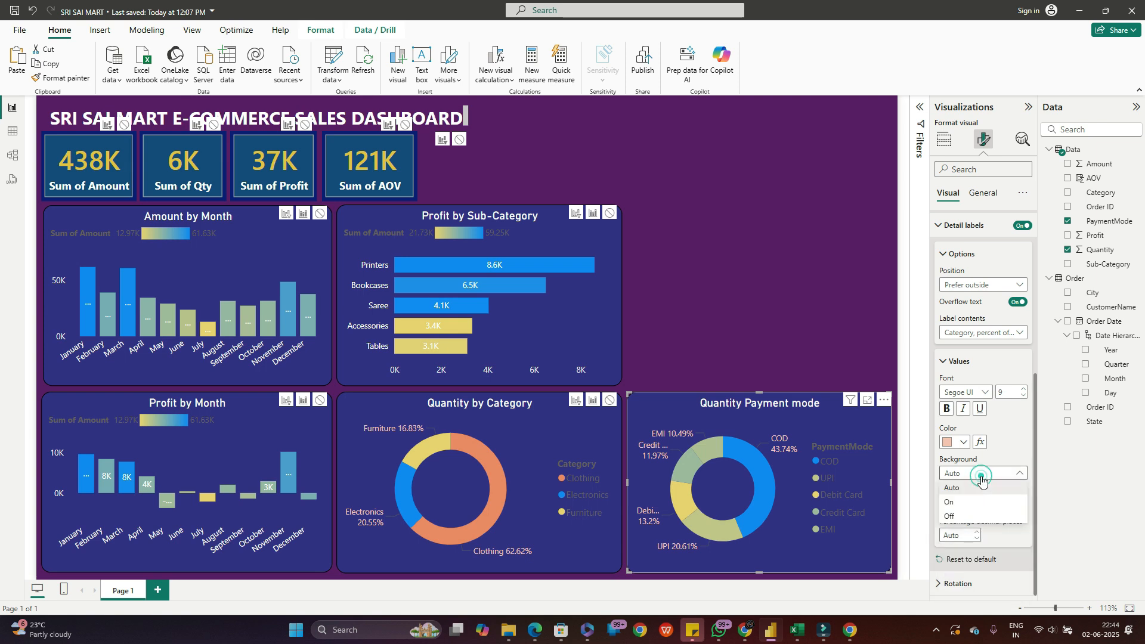
{"action": "left_click", "coordinate": [982, 475]}
{"action": "left_click", "coordinate": [746, 305]}
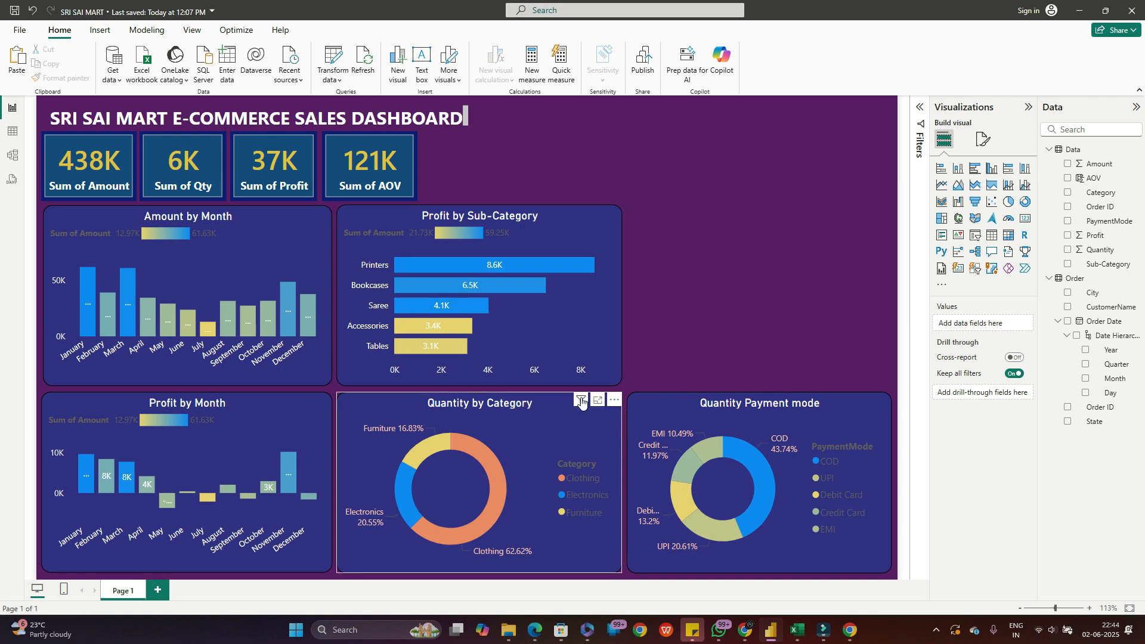
- Add an empty slicer, reduce its height and place it beside the Sum of AOV card
{"action": "mouse_move", "coordinate": [581, 402]}
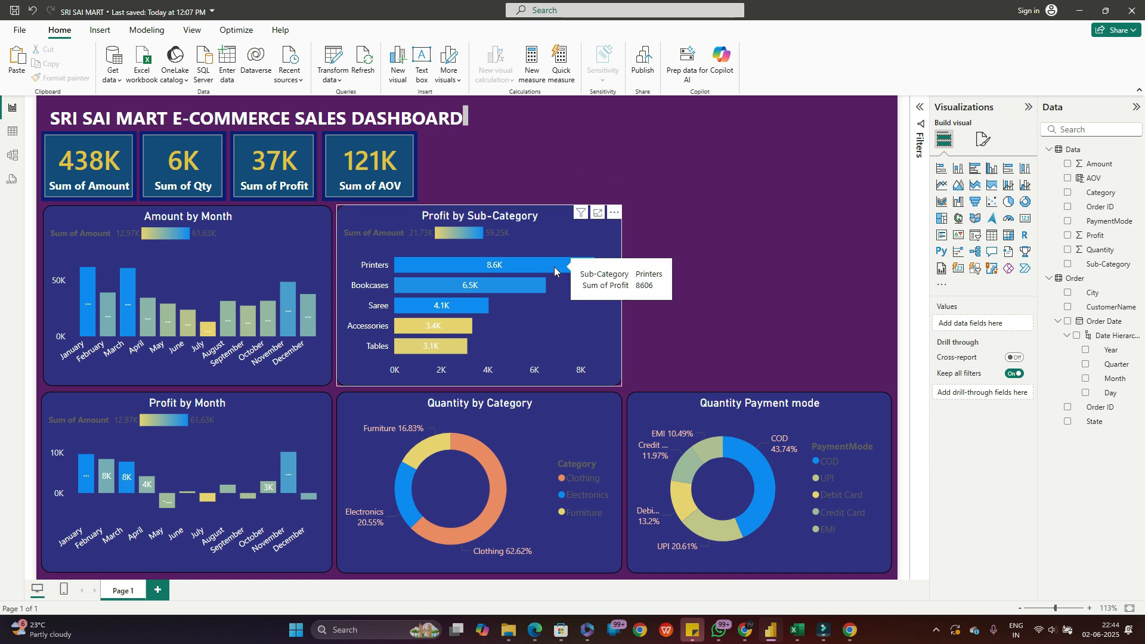
{"action": "mouse_move", "coordinate": [451, 320]}
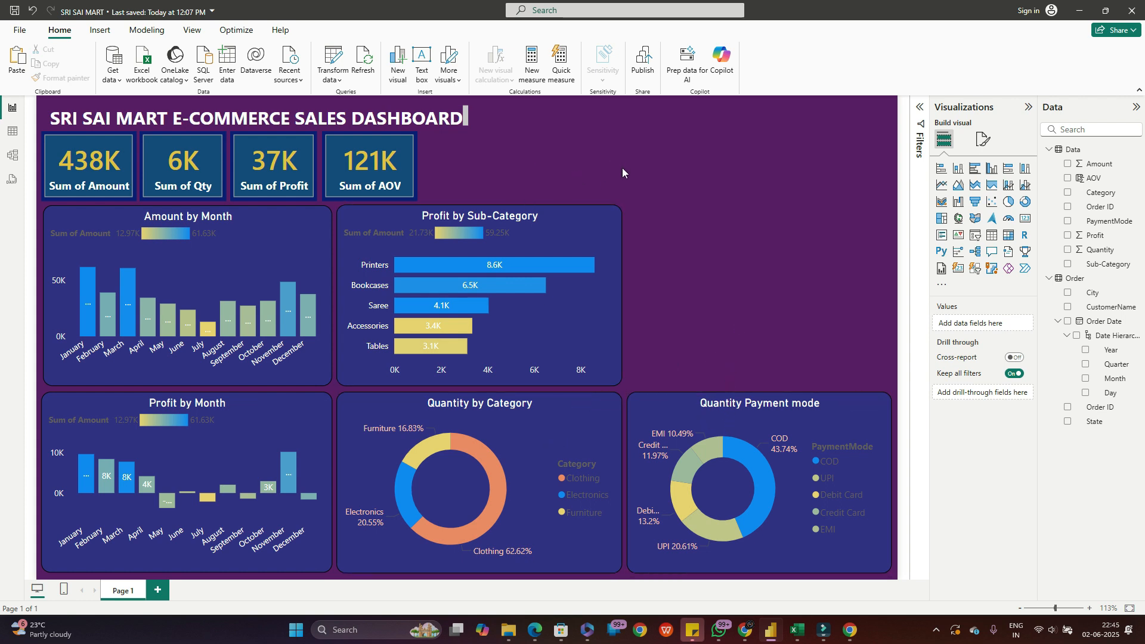
{"action": "left_click", "coordinate": [975, 236]}
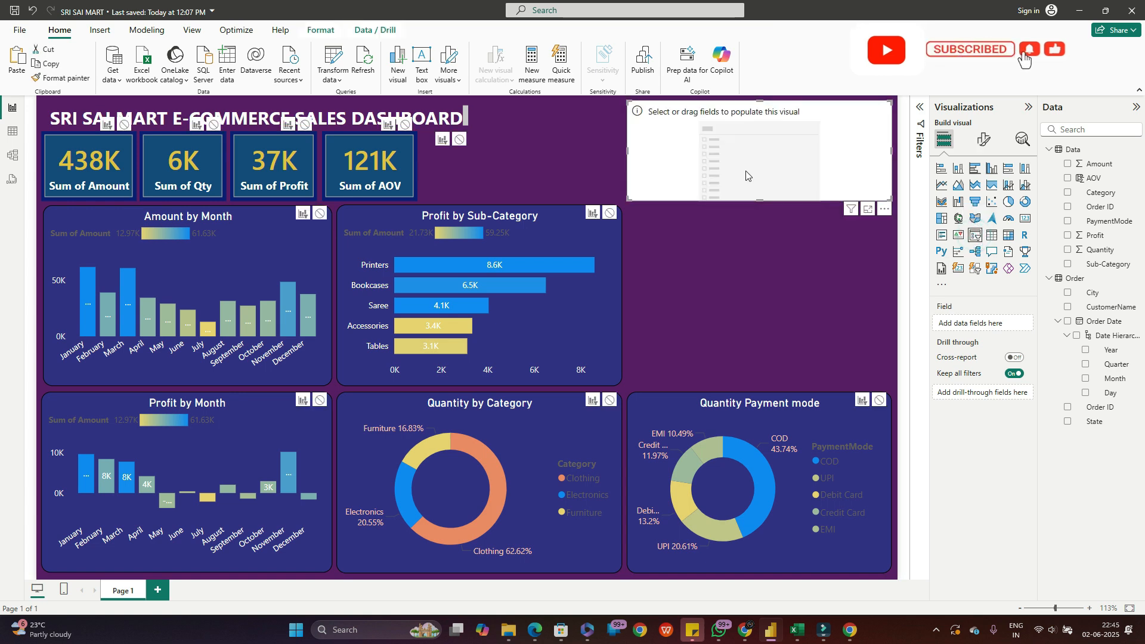
{"action": "left_click_drag", "start_coordinate": [676, 139], "coordinate": [536, 138]}
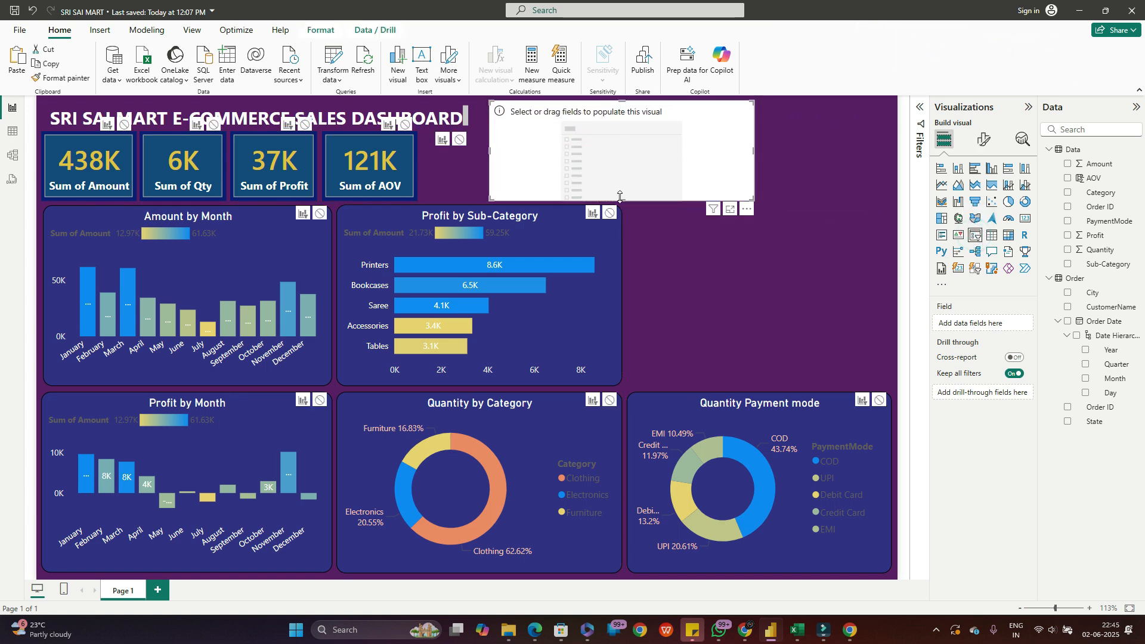
{"action": "left_click_drag", "start_coordinate": [621, 201], "coordinate": [626, 160]}
{"action": "left_click", "coordinate": [813, 210]}
{"action": "left_click", "coordinate": [760, 219]}
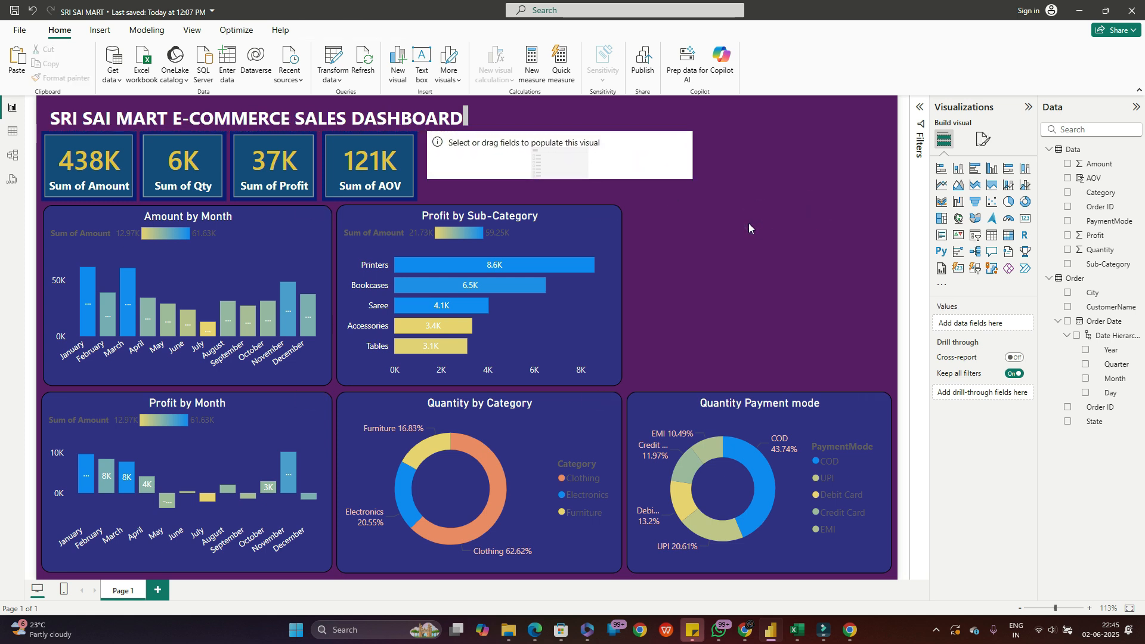
- Populate the empty slicer with Quarter from the Order Date hierarchy, and test it by selecting and clearing Qtr 1
{"action": "left_click", "coordinate": [629, 159]}
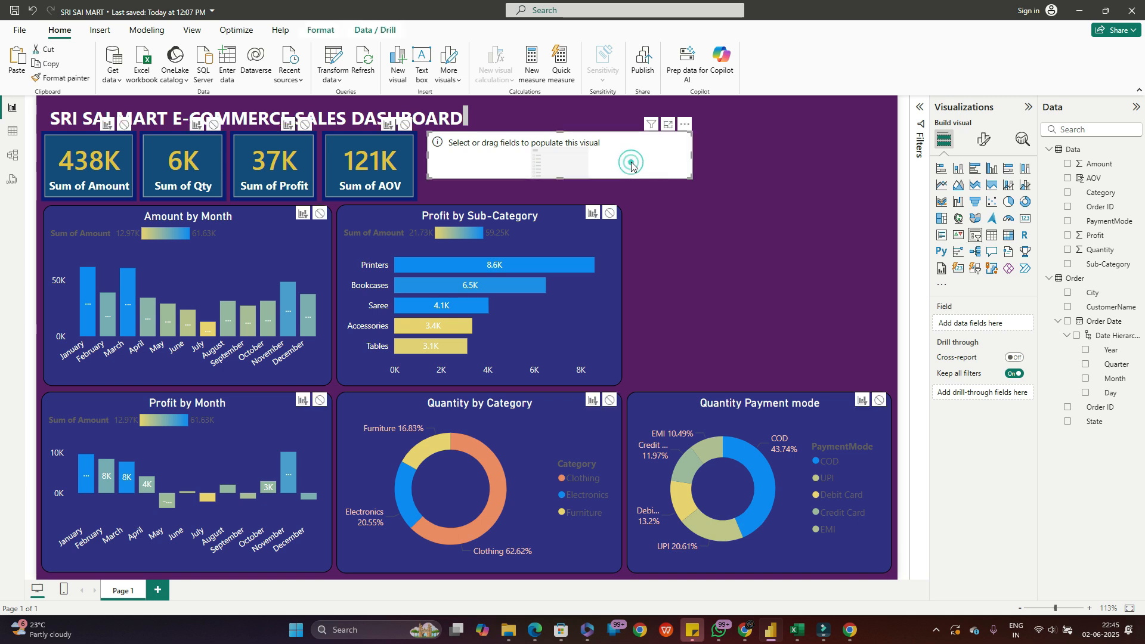
{"action": "left_click", "coordinate": [1085, 364]}
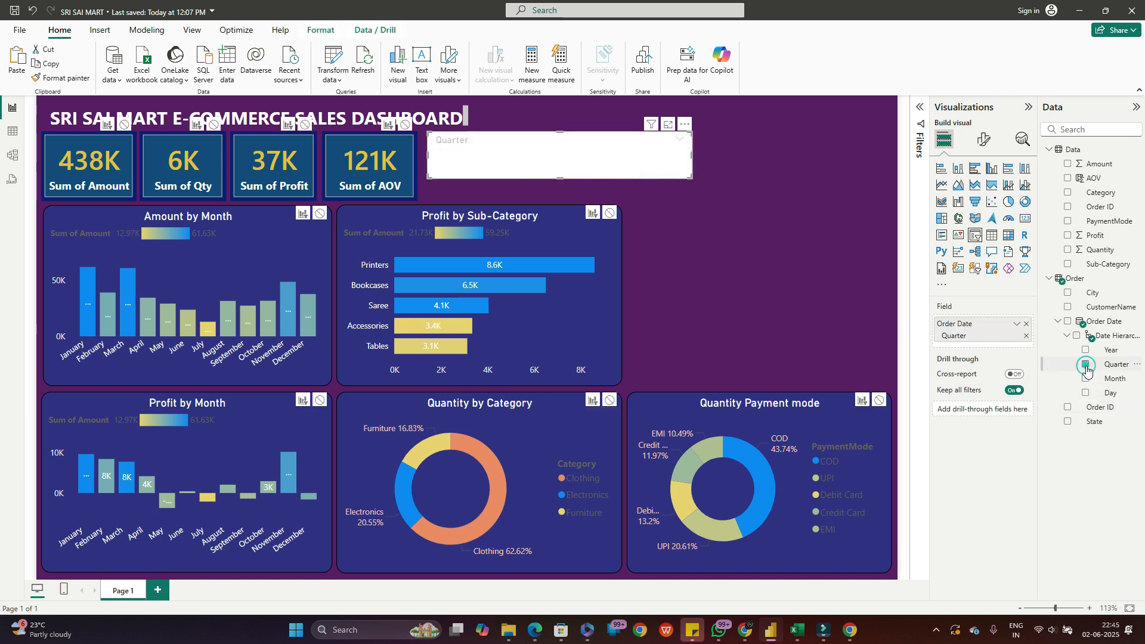
{"action": "left_click", "coordinate": [580, 160]}
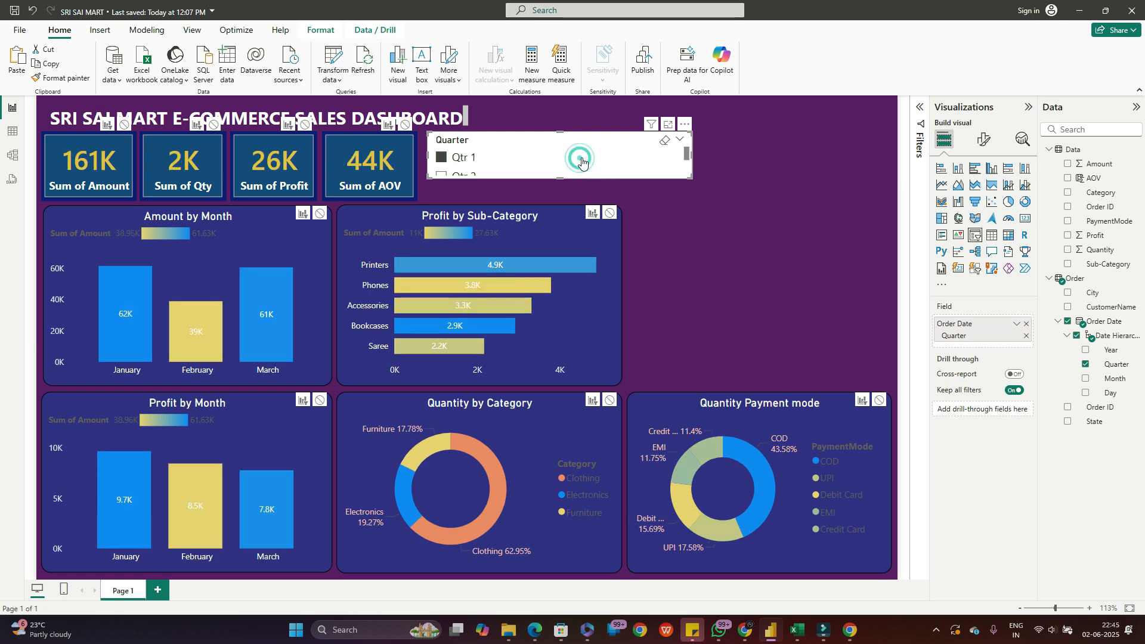
{"action": "left_click", "coordinate": [441, 158]}
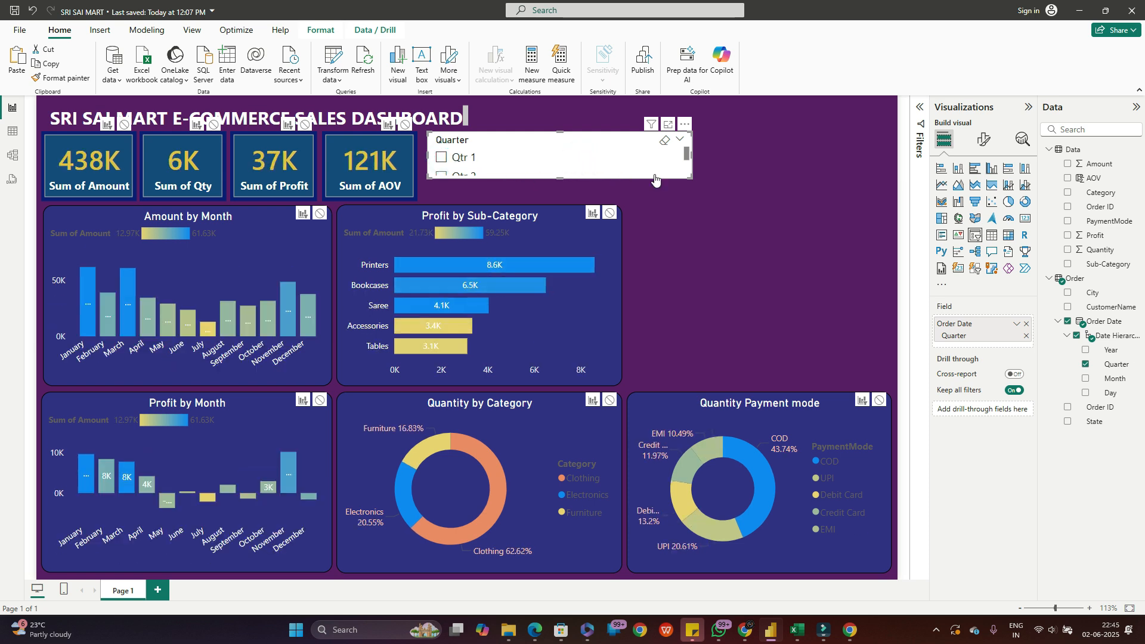
- Set the Quarter slicer's style to Tile
{"action": "left_click", "coordinate": [984, 139]}
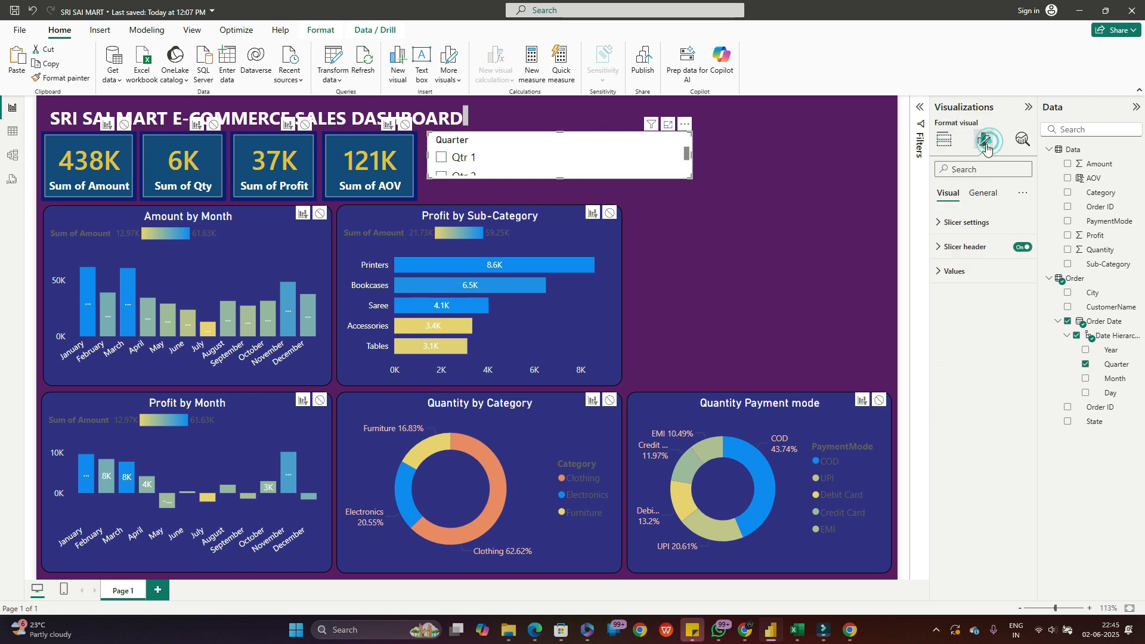
{"action": "left_click", "coordinate": [943, 224]}
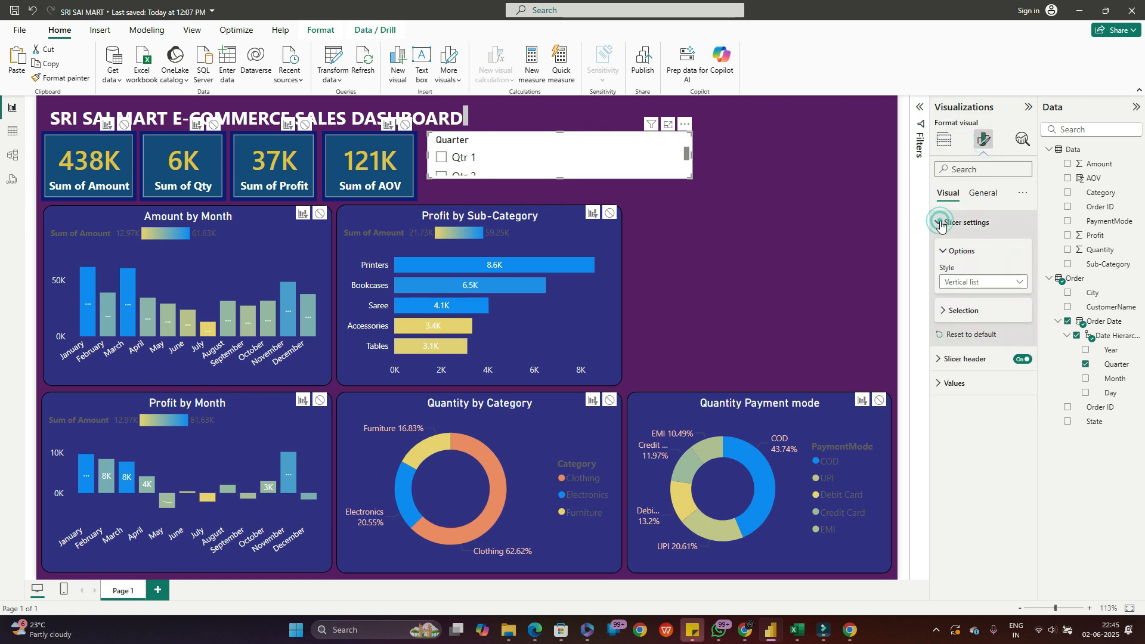
{"action": "left_click", "coordinate": [989, 282]}
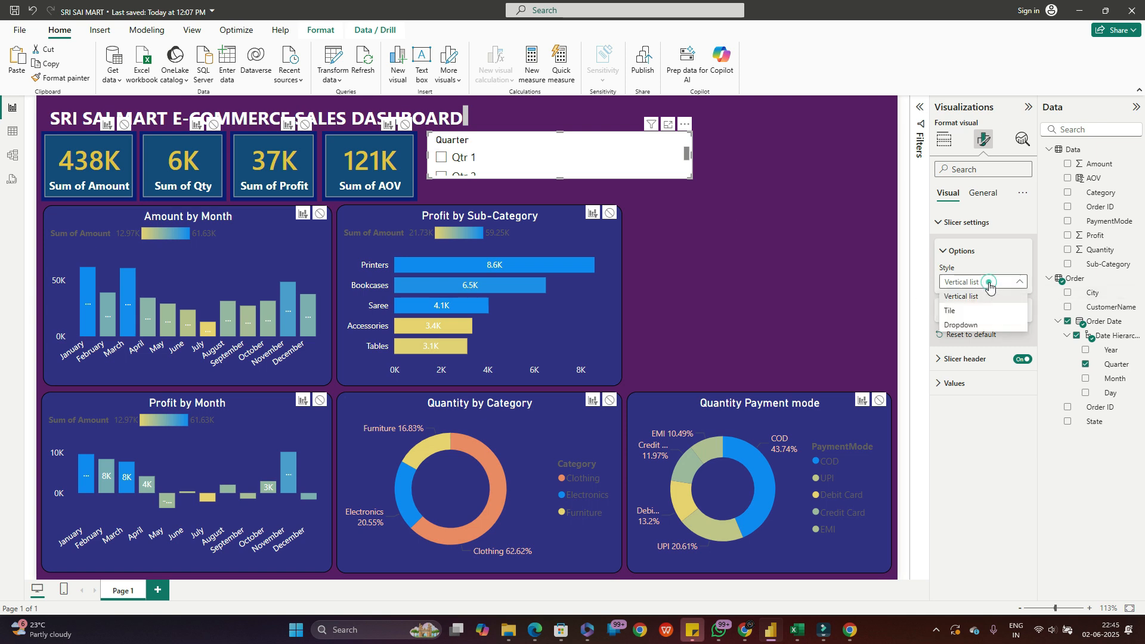
{"action": "left_click", "coordinate": [954, 311]}
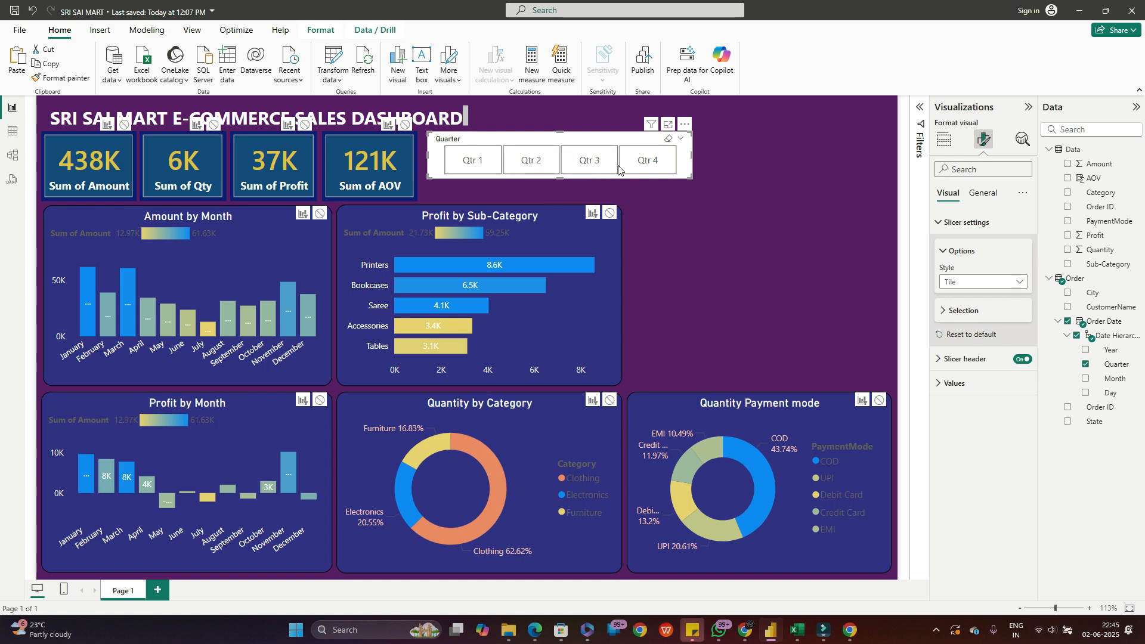
- Test the Quarter slicer by filtering the dashboard to Qtr 1, Qtr 2, Qtr 3 and Qtr 4 in turn
{"action": "left_click", "coordinate": [482, 165]}
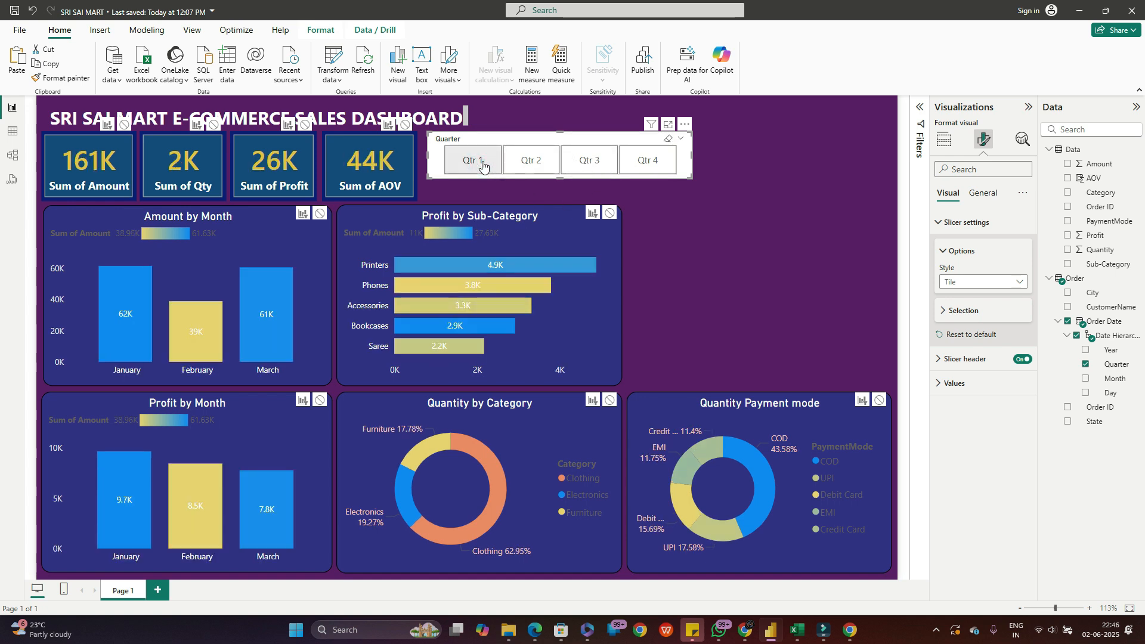
{"action": "left_click", "coordinate": [527, 160]}
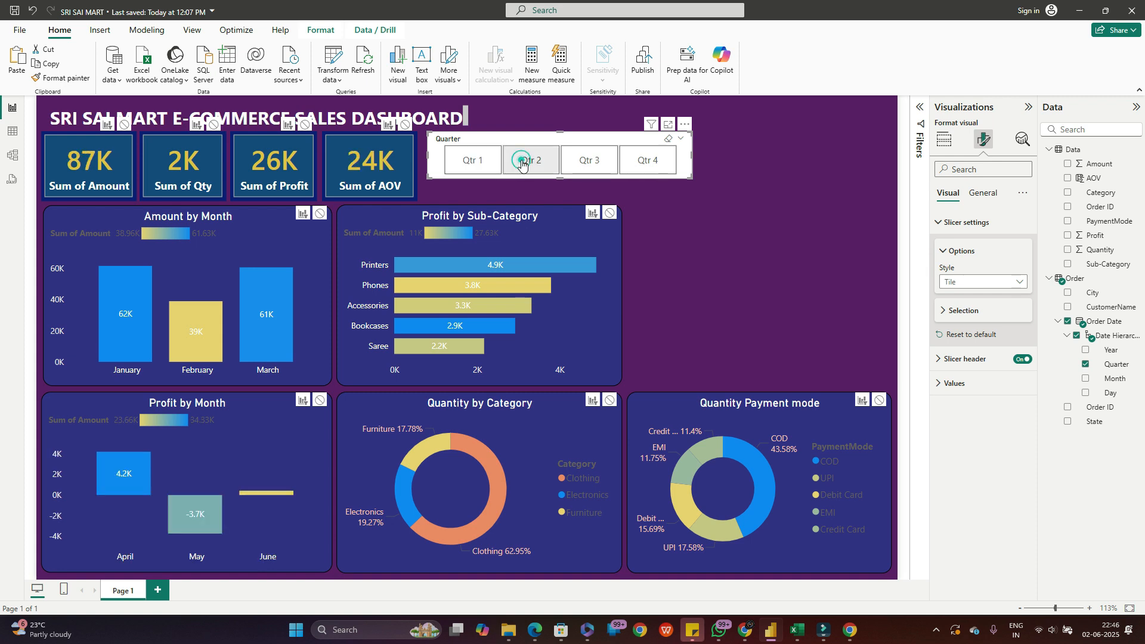
{"action": "left_click", "coordinate": [589, 161]}
{"action": "left_click", "coordinate": [647, 160]}
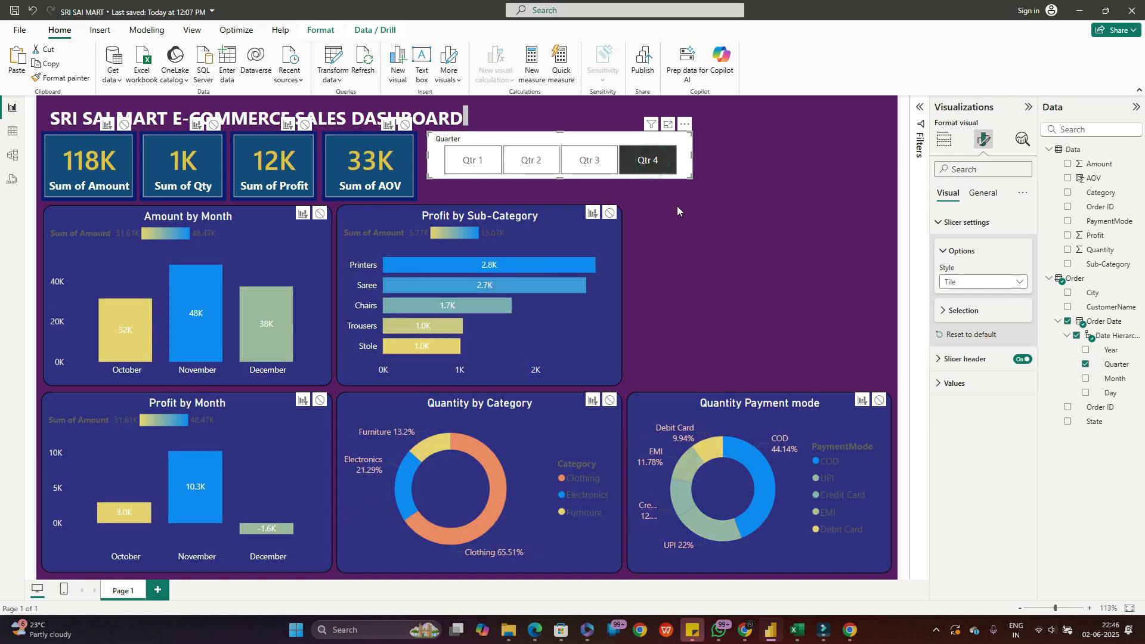
- Clear the Qtr 4 filter and increase the Quarter slicer's height to roughly match the cards beside it
{"action": "left_click", "coordinate": [653, 159]}
{"action": "left_click", "coordinate": [676, 215]}
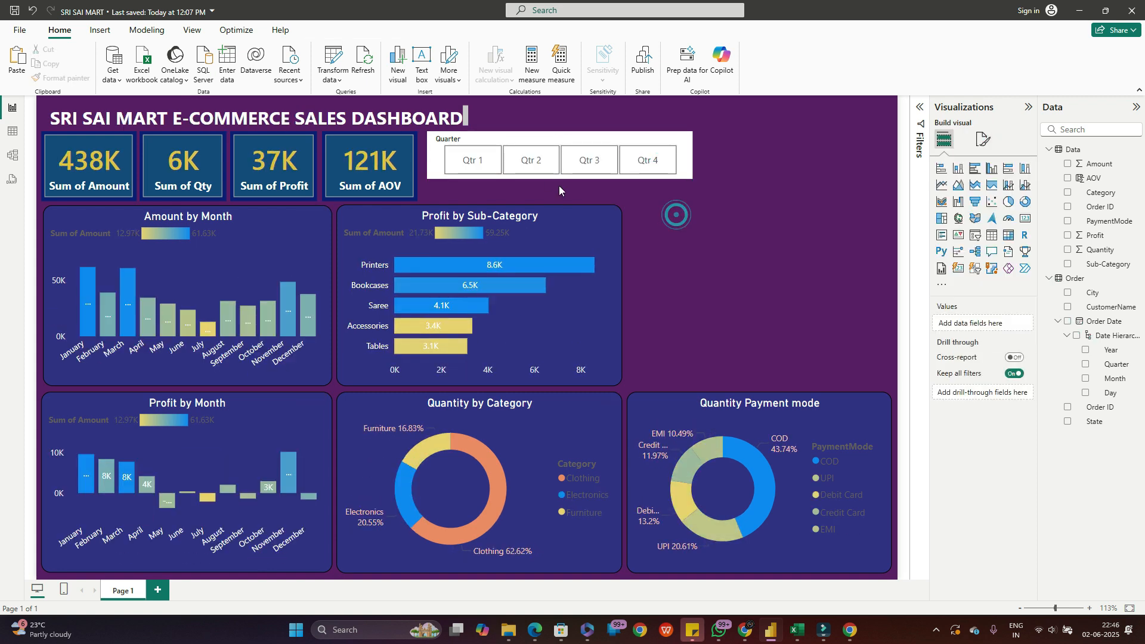
{"action": "left_click", "coordinate": [497, 140]}
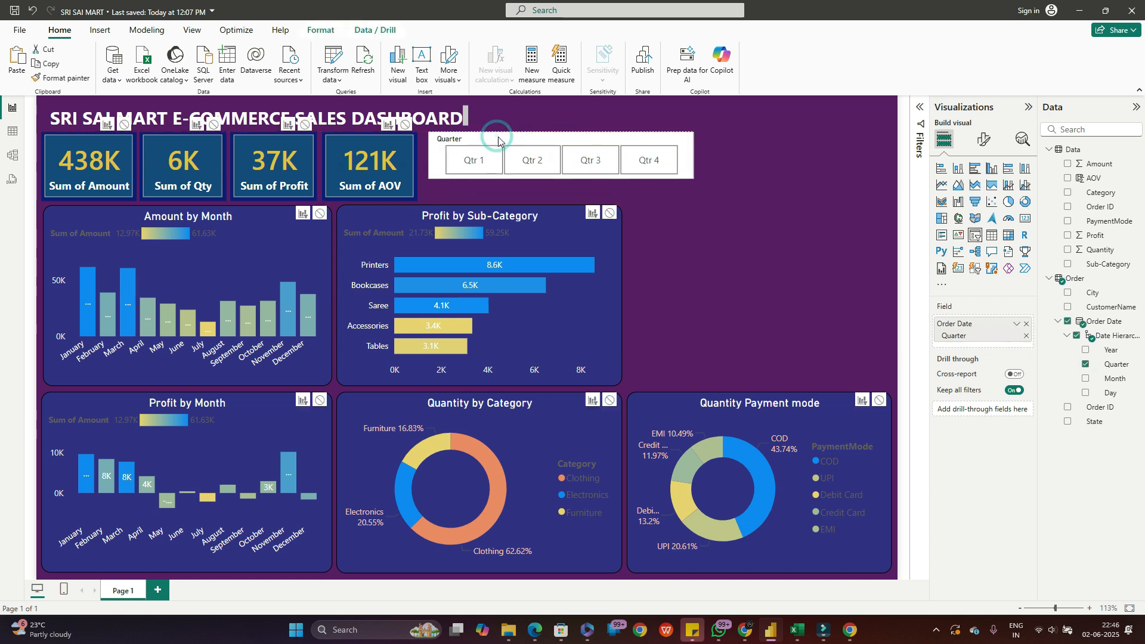
{"action": "left_click_drag", "start_coordinate": [498, 140], "coordinate": [496, 142]}
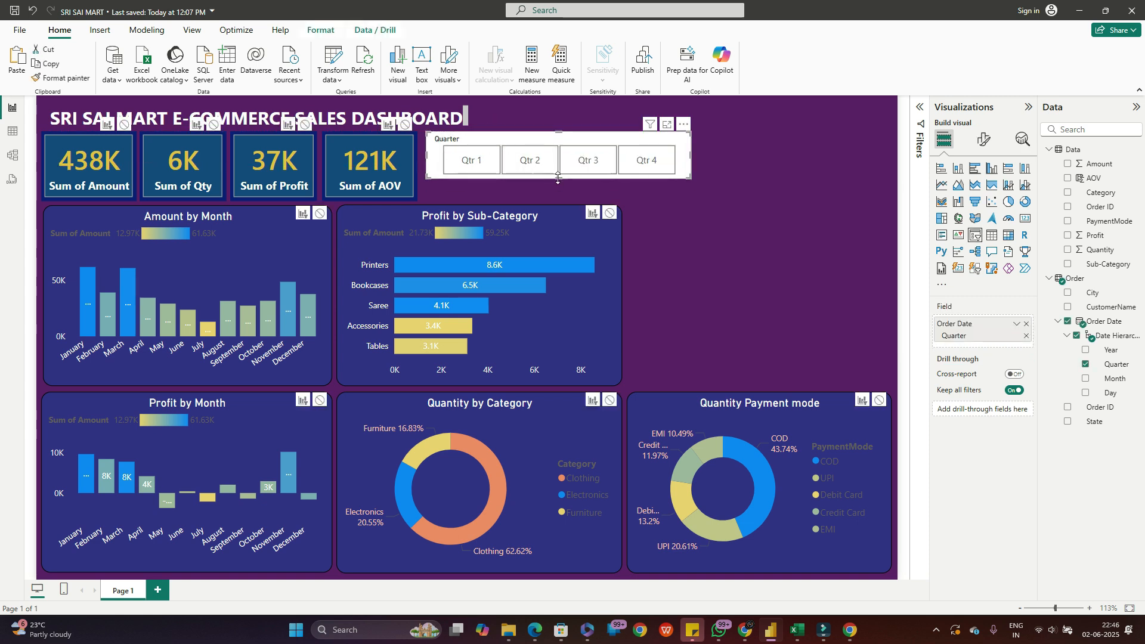
{"action": "left_click_drag", "start_coordinate": [558, 178], "coordinate": [546, 197]}
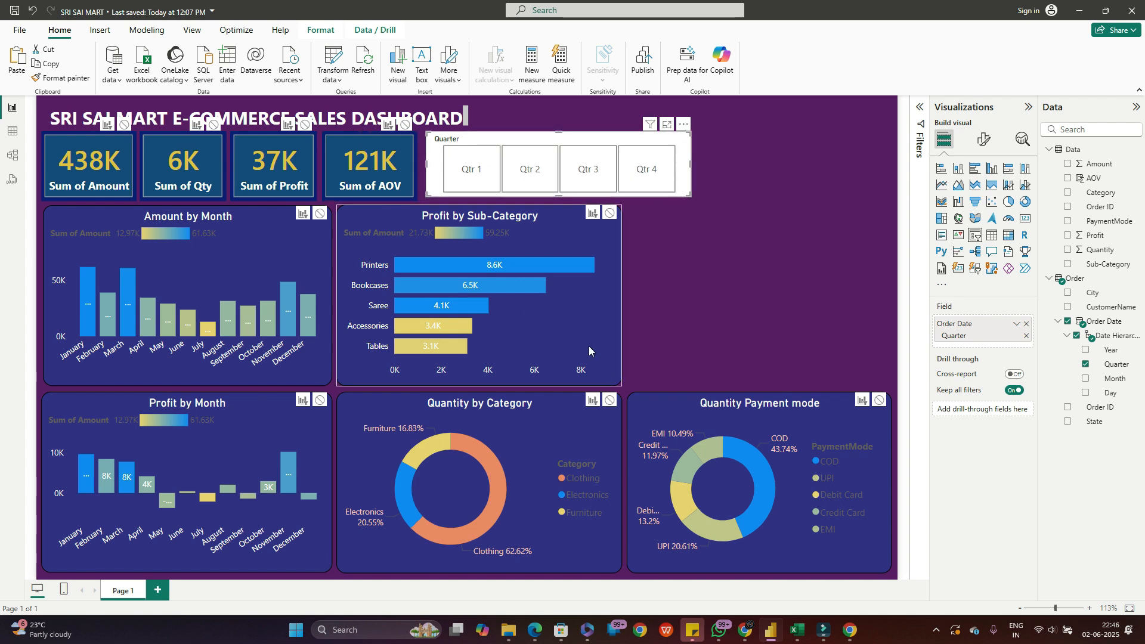
- Copy the formatting of the Quantity Payment mode donut onto the Quarter slicer with Format painter
{"action": "left_click", "coordinate": [675, 408]}
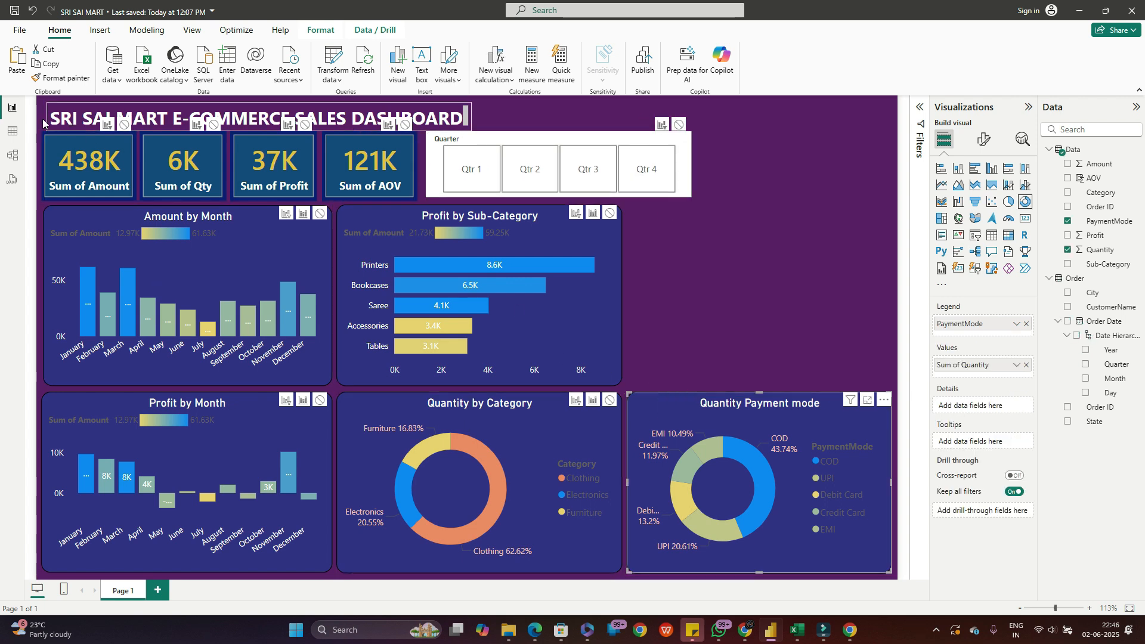
{"action": "left_click", "coordinate": [512, 146]}
{"action": "left_click", "coordinate": [761, 213]}
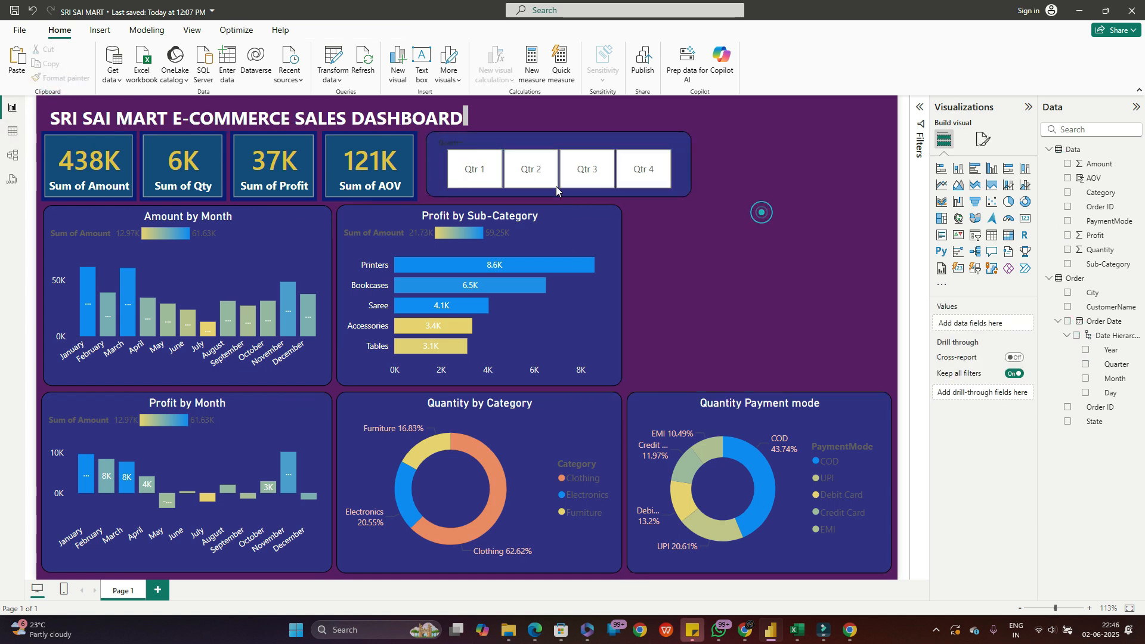
- Set the Quarter slicer's header font color to white and its font size to 15
{"action": "left_click", "coordinate": [475, 142]}
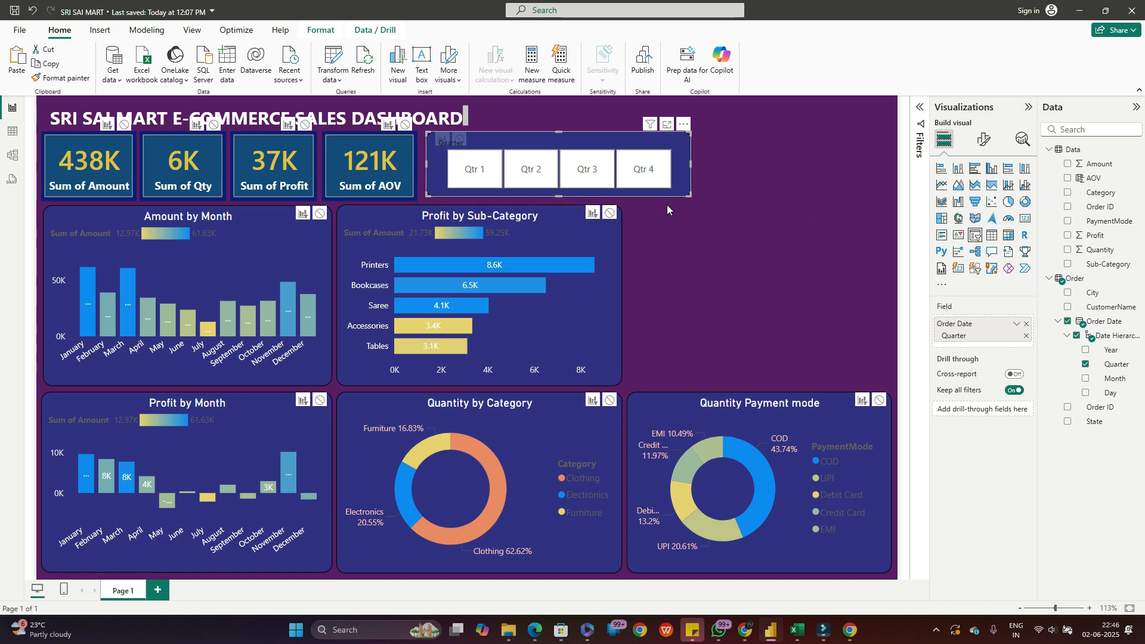
{"action": "left_click", "coordinate": [984, 139]}
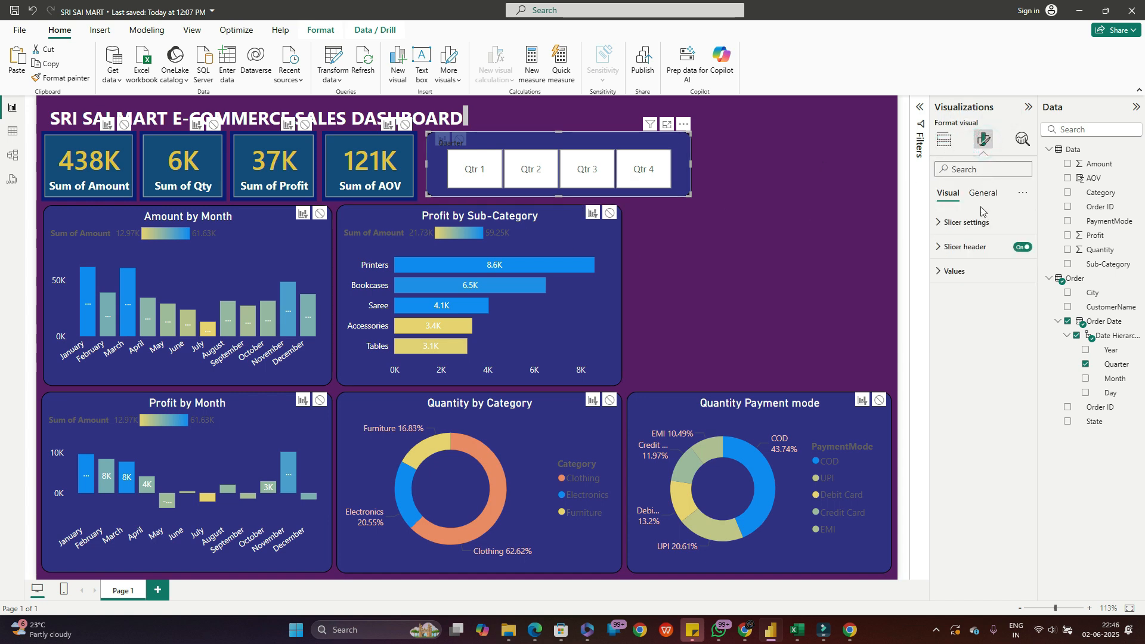
{"action": "left_click", "coordinate": [945, 223]}
{"action": "left_click", "coordinate": [967, 282]}
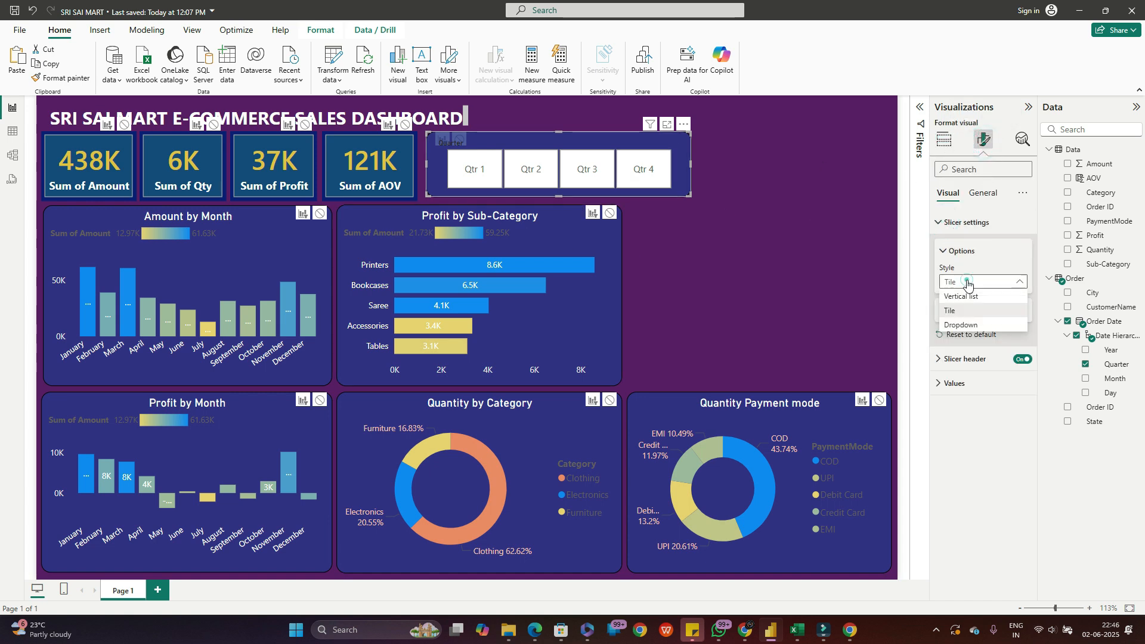
{"action": "left_click", "coordinate": [967, 282]}
{"action": "left_click", "coordinate": [971, 311]}
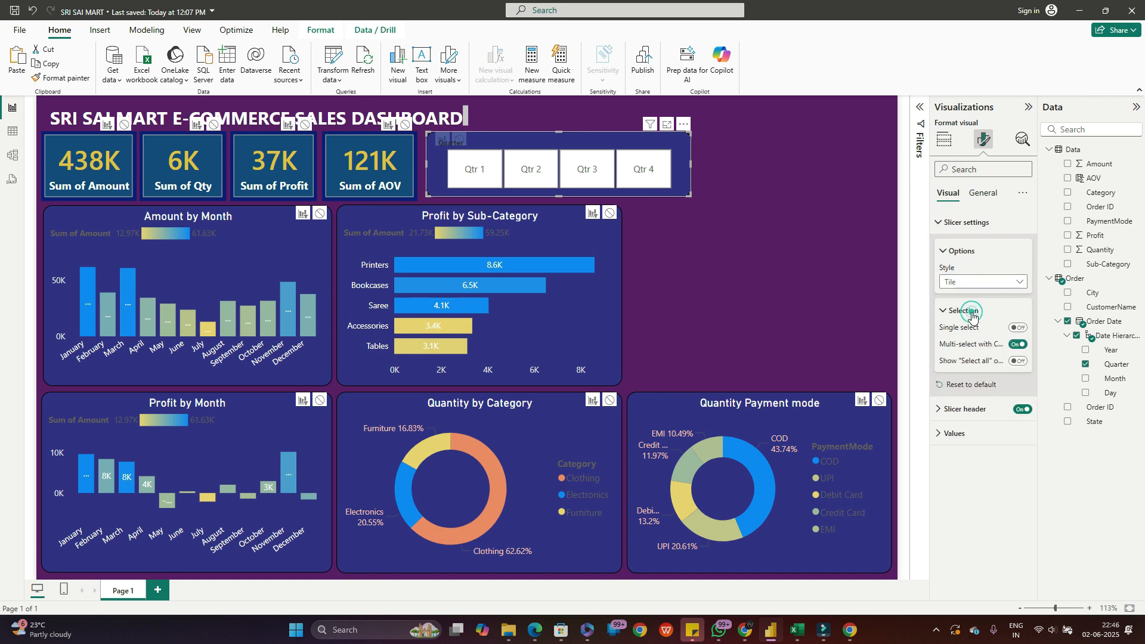
{"action": "left_click", "coordinate": [966, 311]}
{"action": "left_click", "coordinate": [942, 360]}
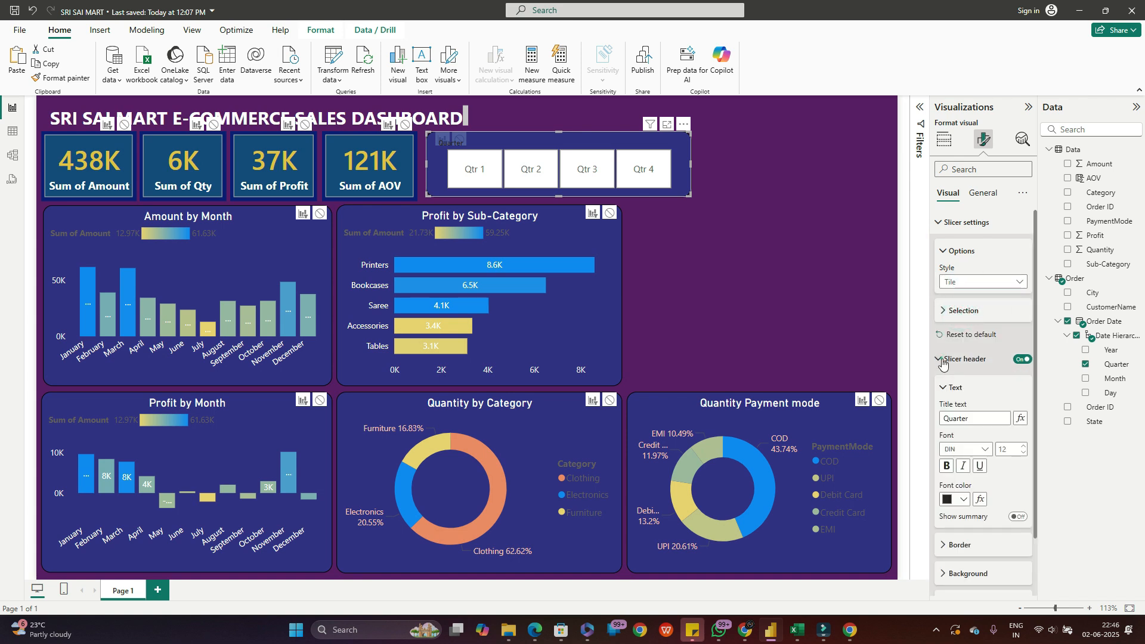
{"action": "left_click", "coordinate": [961, 500]}
{"action": "left_click", "coordinate": [956, 313]}
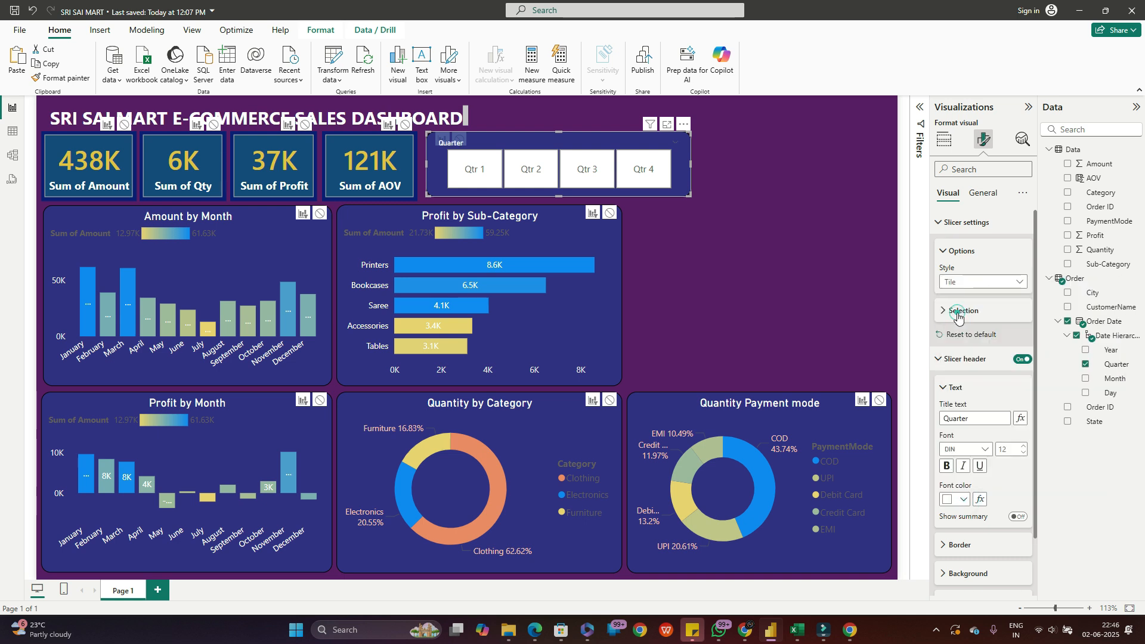
{"action": "scroll", "coordinate": [971, 493], "scroll_direction": "down", "scroll_amount": 2}
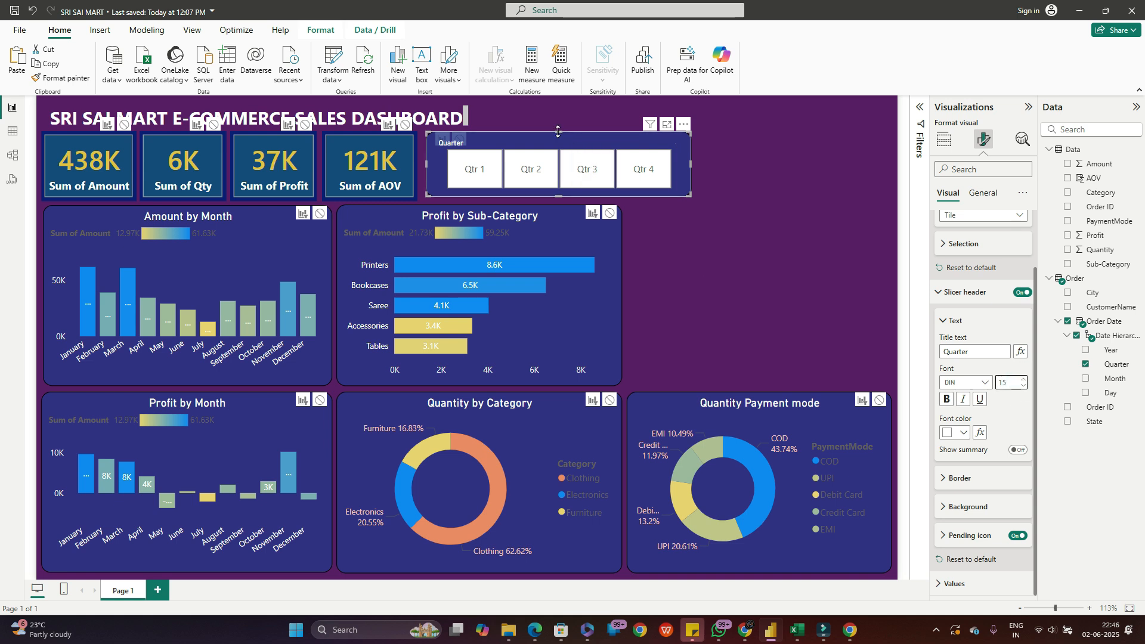
{"action": "left_click_drag", "start_coordinate": [557, 132], "coordinate": [558, 131]}
{"action": "left_click", "coordinate": [771, 256]}
- Set the font color of the Quarter slicer's values to gold, after trying white and dark blue
{"action": "left_click", "coordinate": [528, 140]}
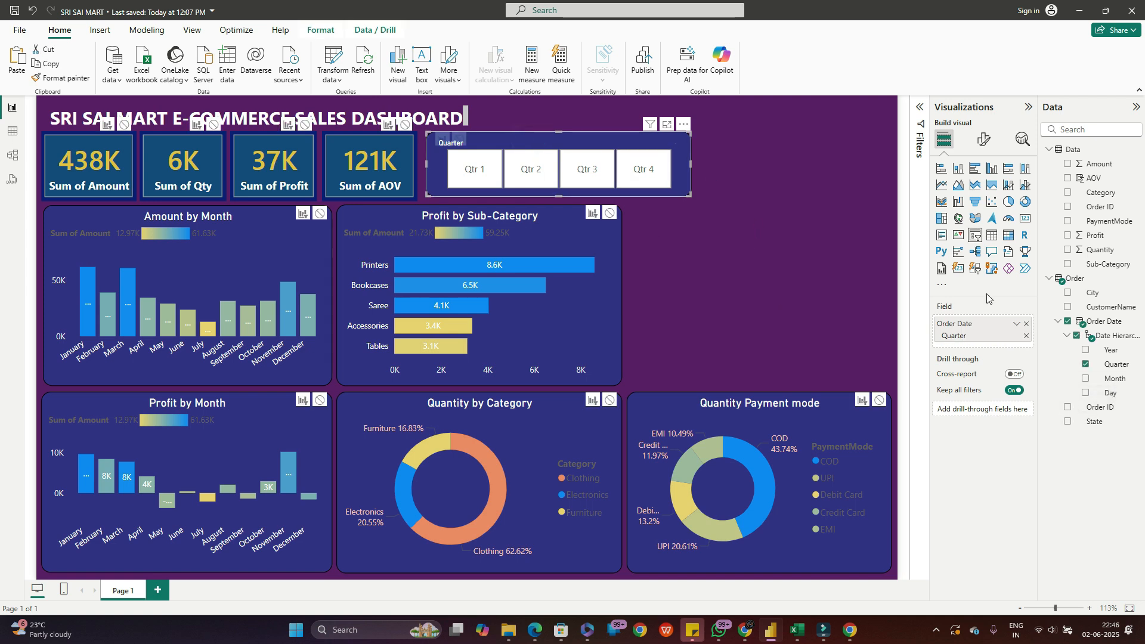
{"action": "left_click", "coordinate": [983, 139]}
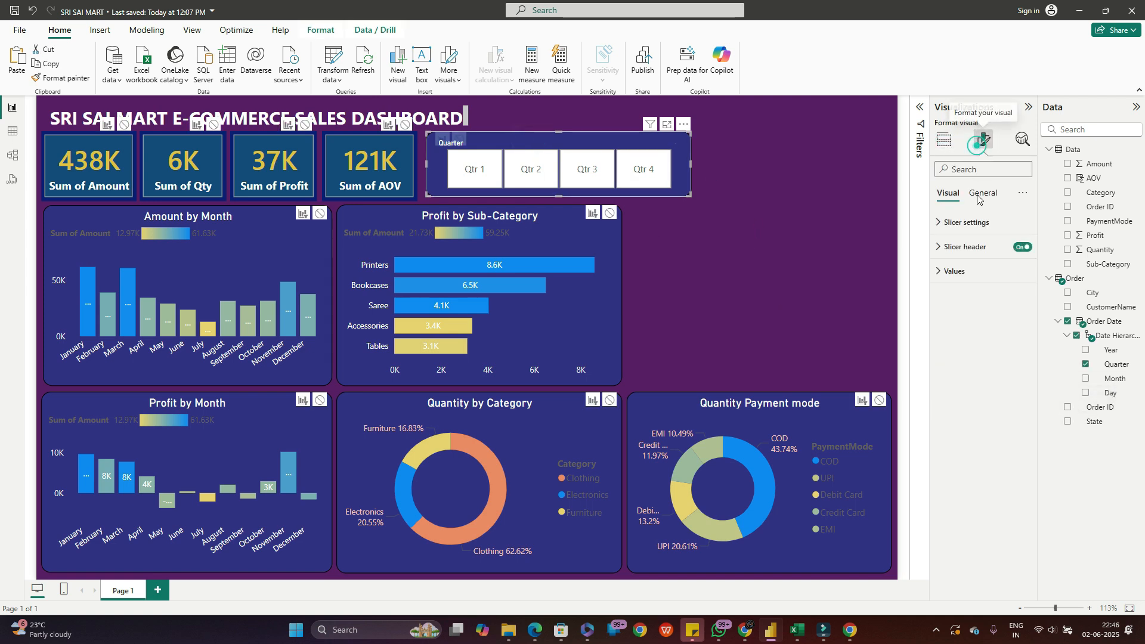
{"action": "left_click", "coordinate": [942, 272]}
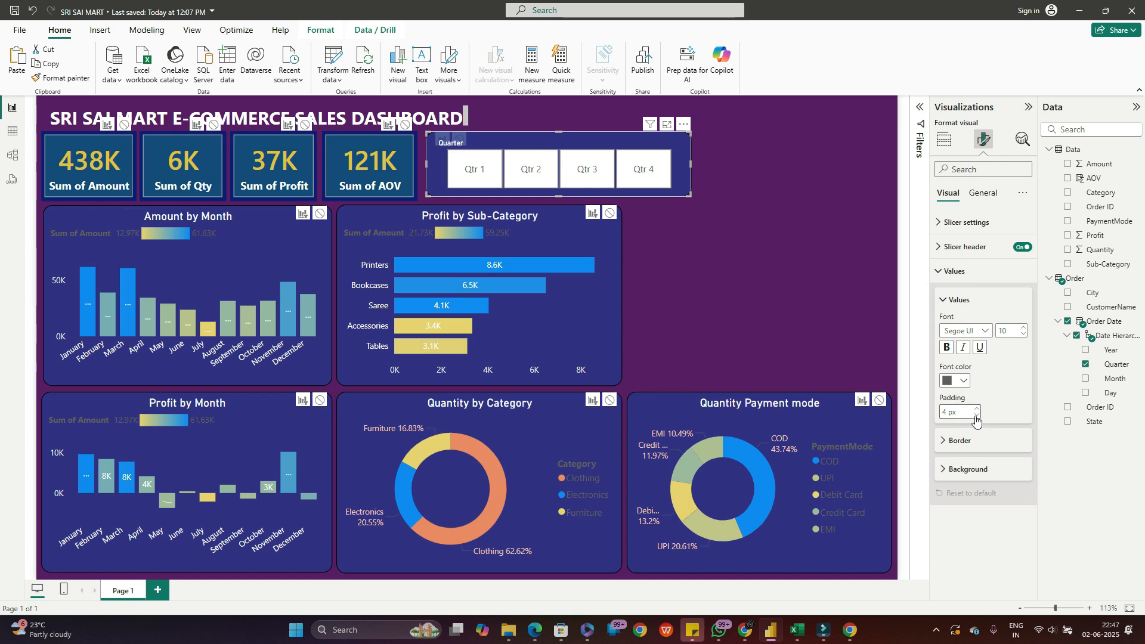
{"action": "left_click", "coordinate": [964, 382]}
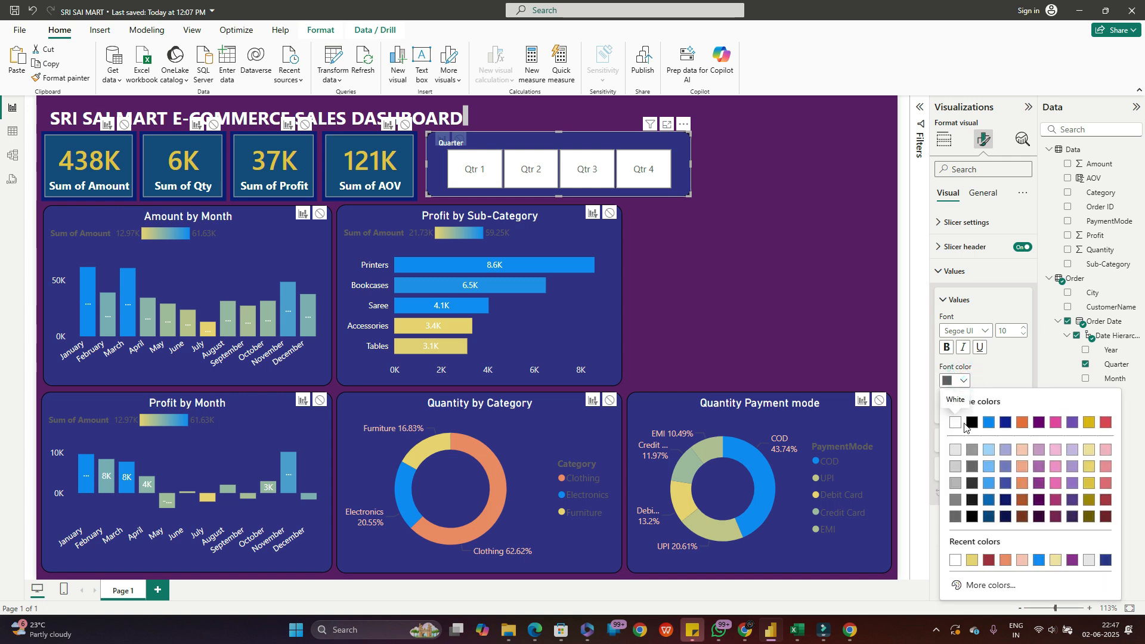
{"action": "left_click", "coordinate": [957, 421]}
{"action": "left_click", "coordinate": [964, 380]}
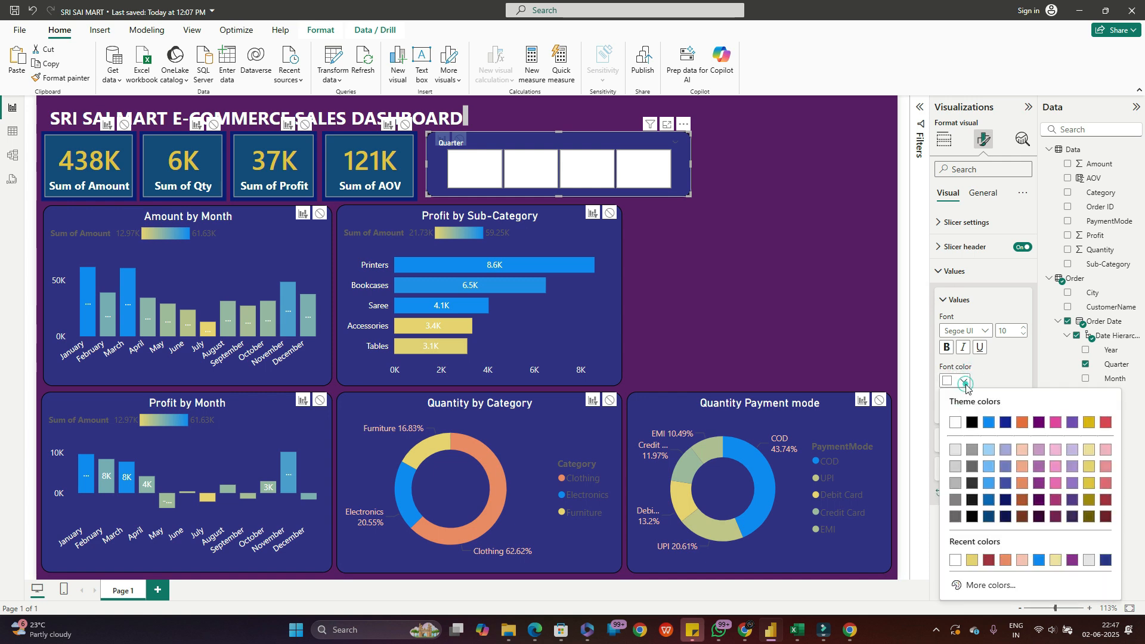
{"action": "left_click", "coordinate": [1004, 423]}
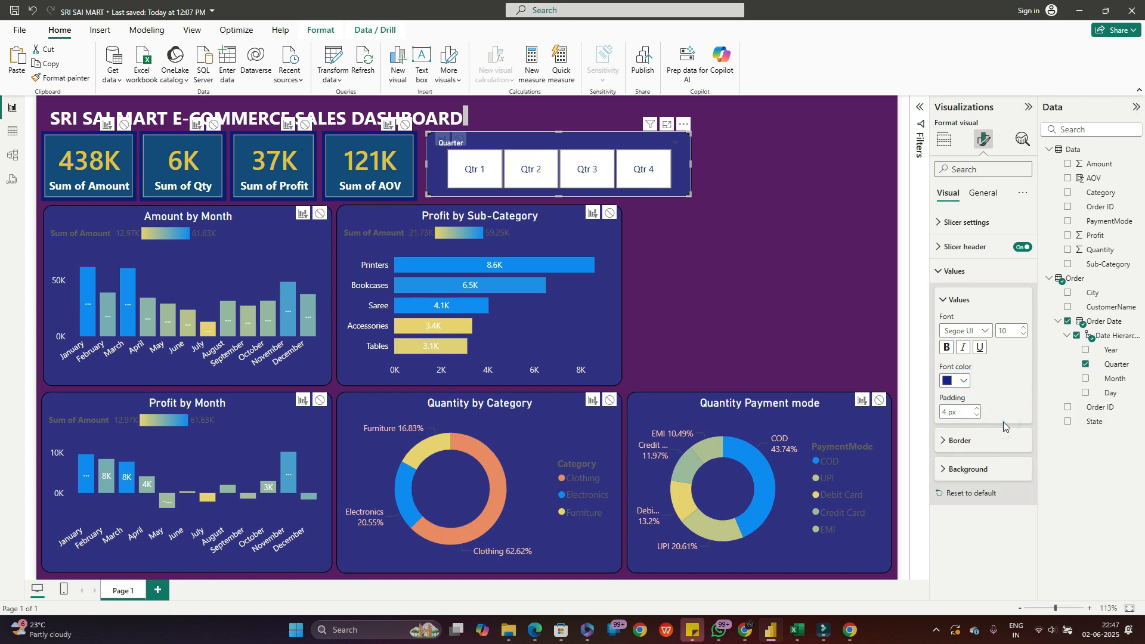
{"action": "left_click", "coordinate": [964, 381]}
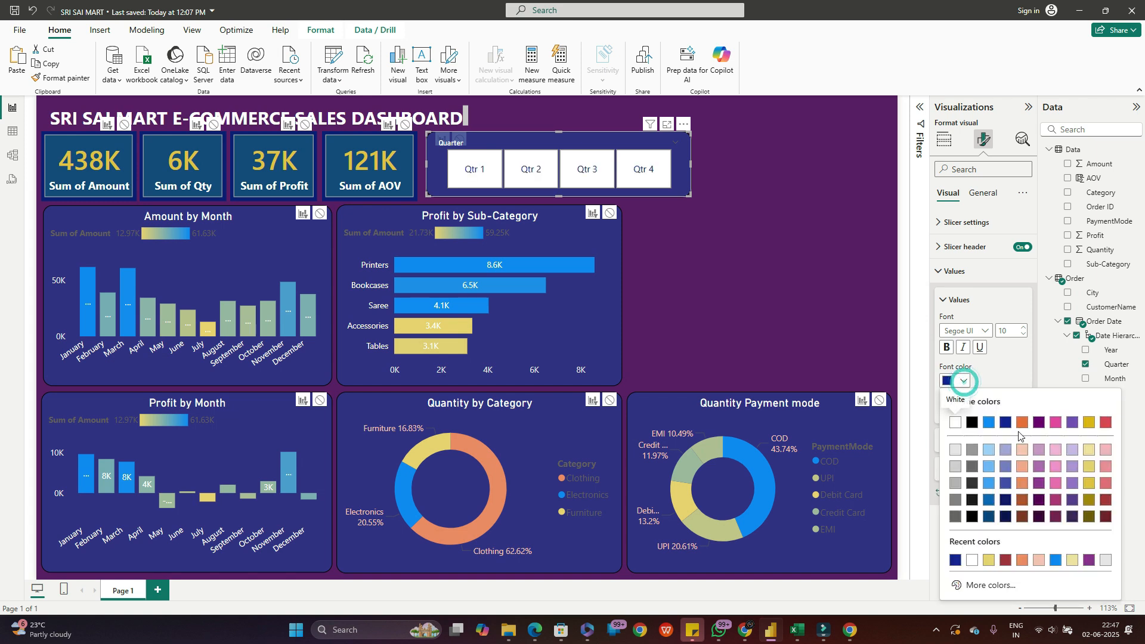
{"action": "left_click", "coordinate": [1089, 423]}
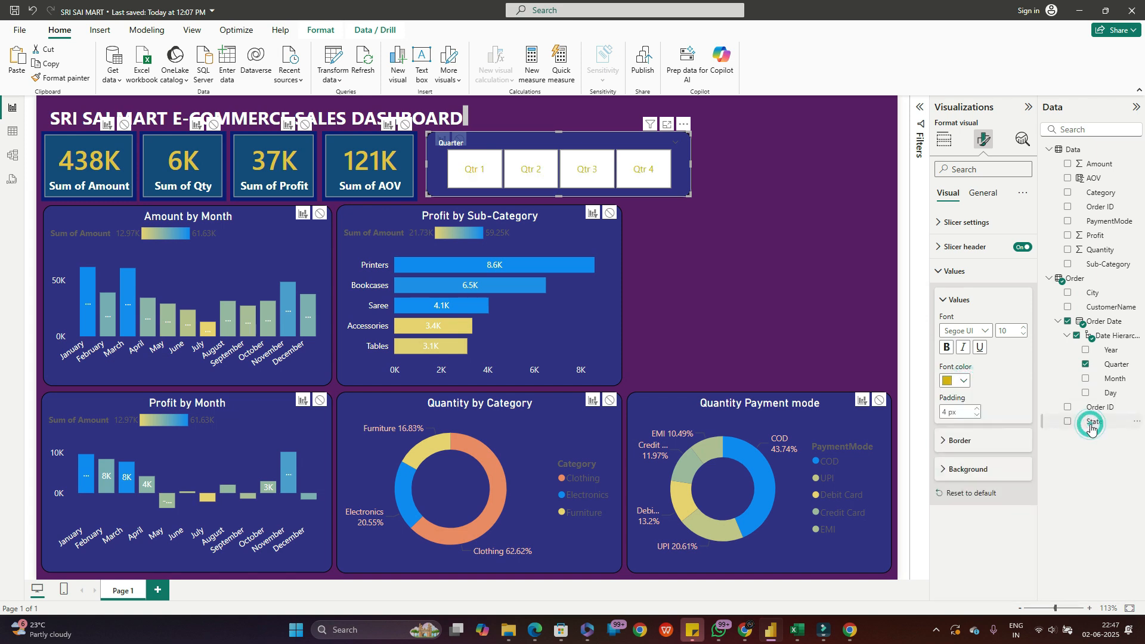
- Try dark brown, muted blue and light purple as the background color of the Quarter slicer's values
{"action": "left_click", "coordinate": [944, 471]}
{"action": "left_click", "coordinate": [957, 501]}
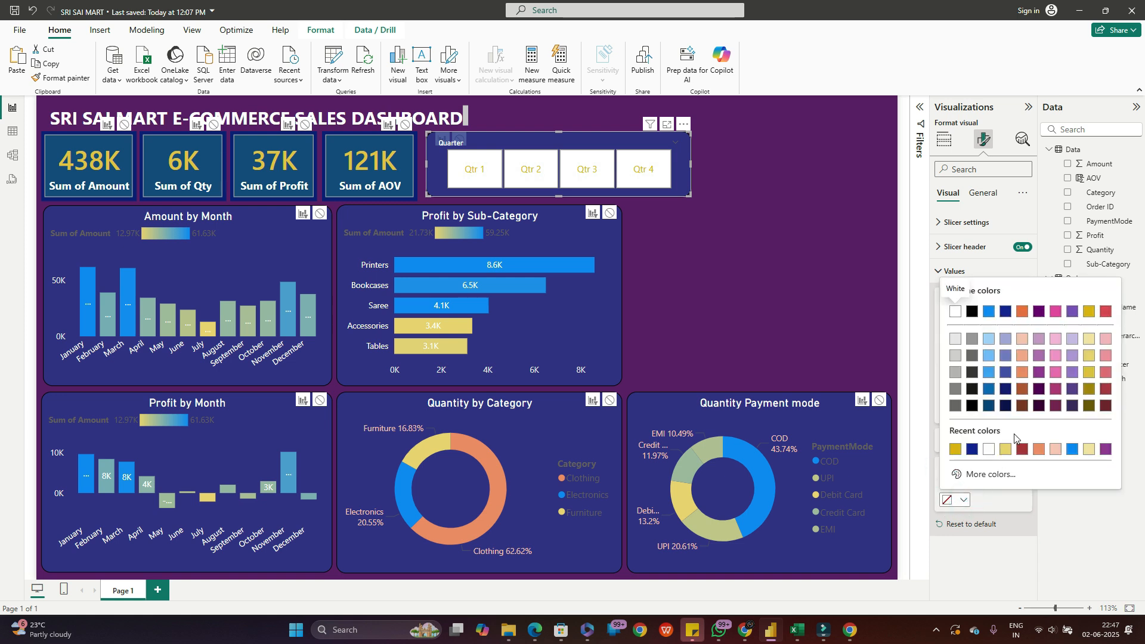
{"action": "left_click", "coordinate": [1021, 406]}
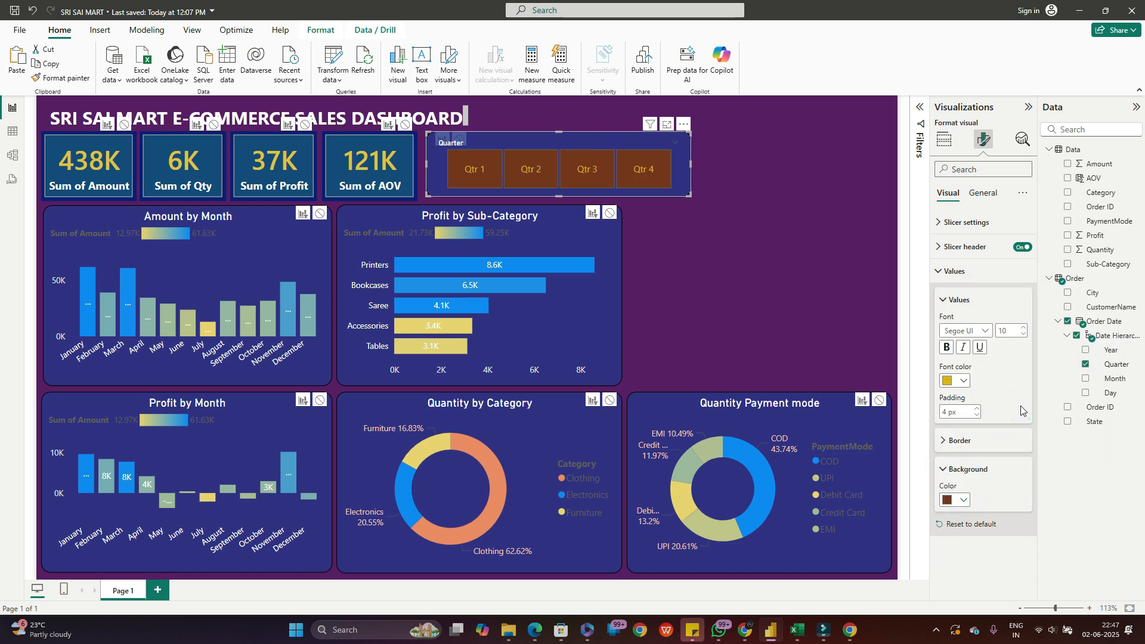
{"action": "left_click", "coordinate": [964, 499]}
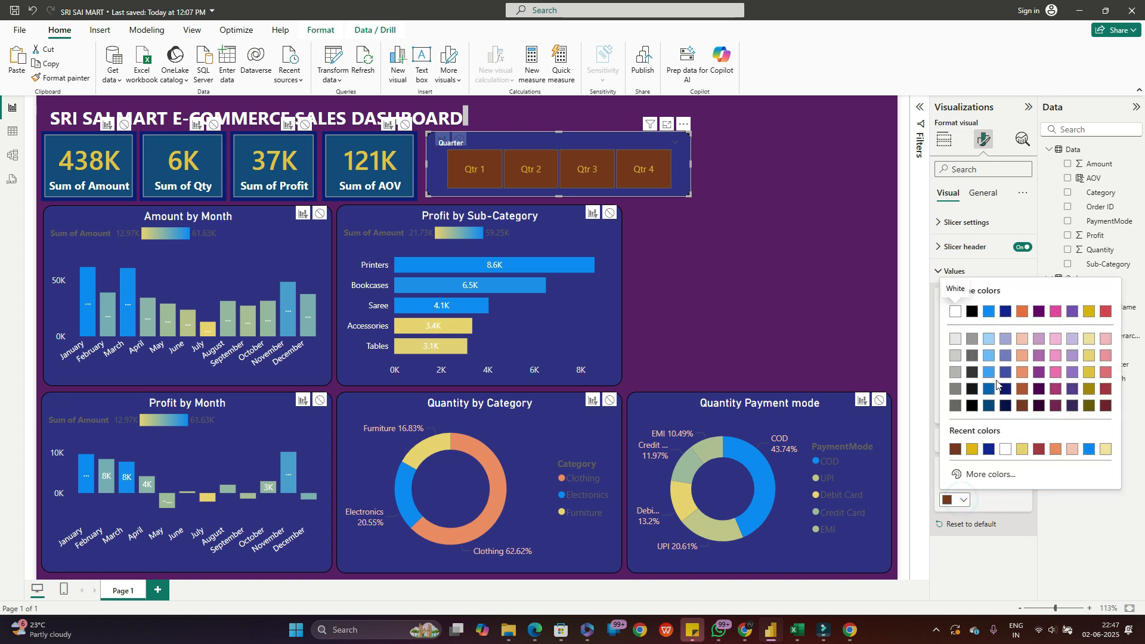
{"action": "left_click", "coordinate": [1006, 356]}
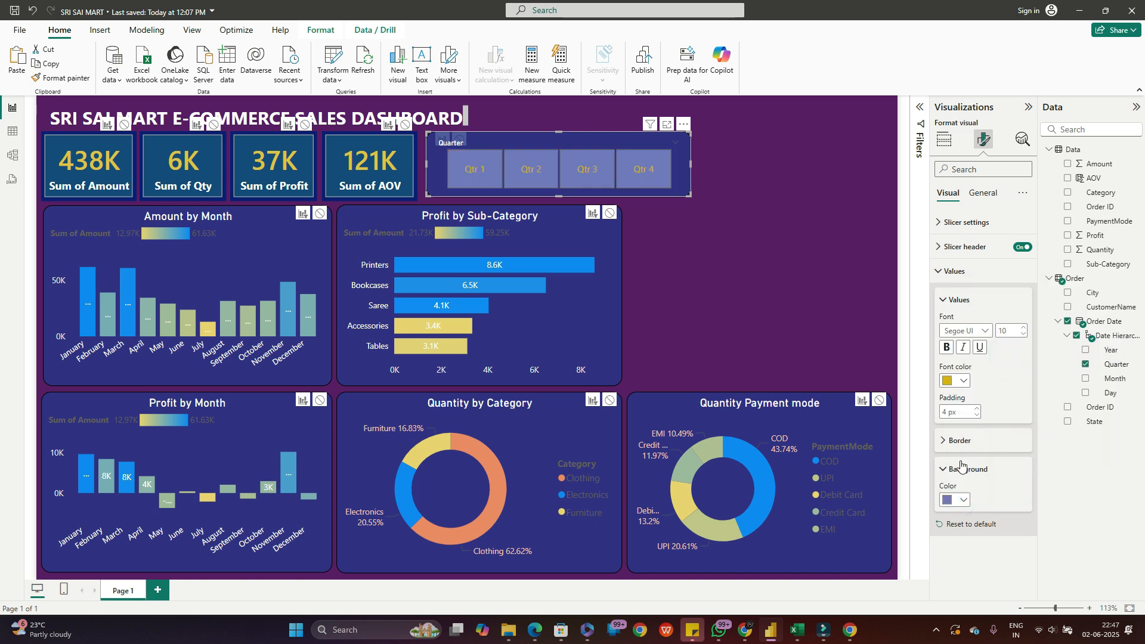
{"action": "left_click", "coordinate": [963, 503]}
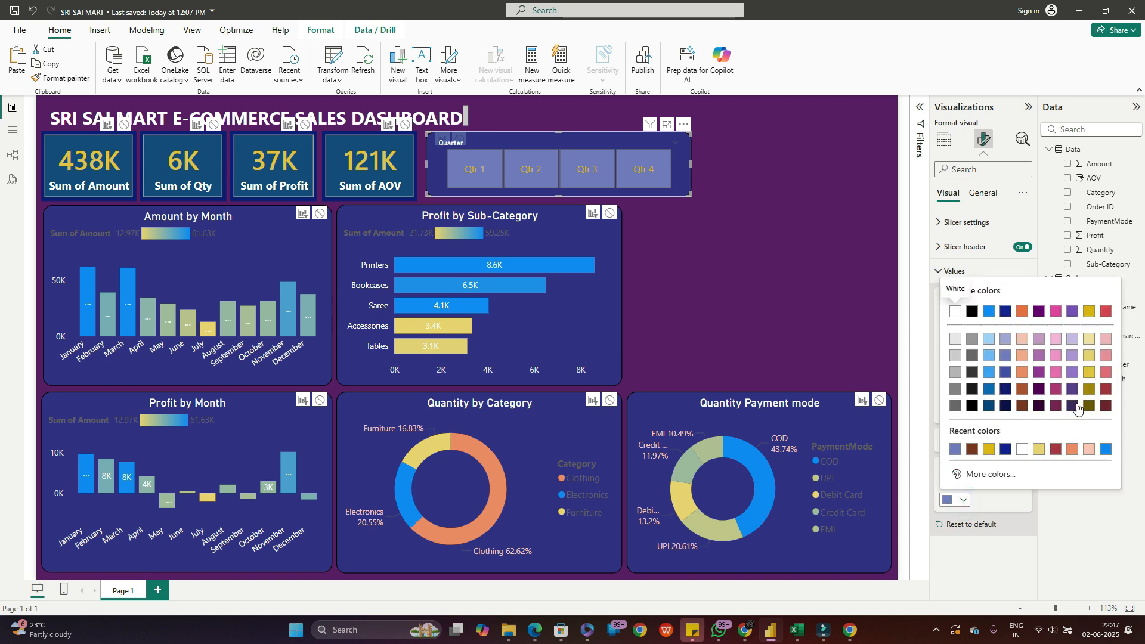
{"action": "left_click", "coordinate": [1071, 373]}
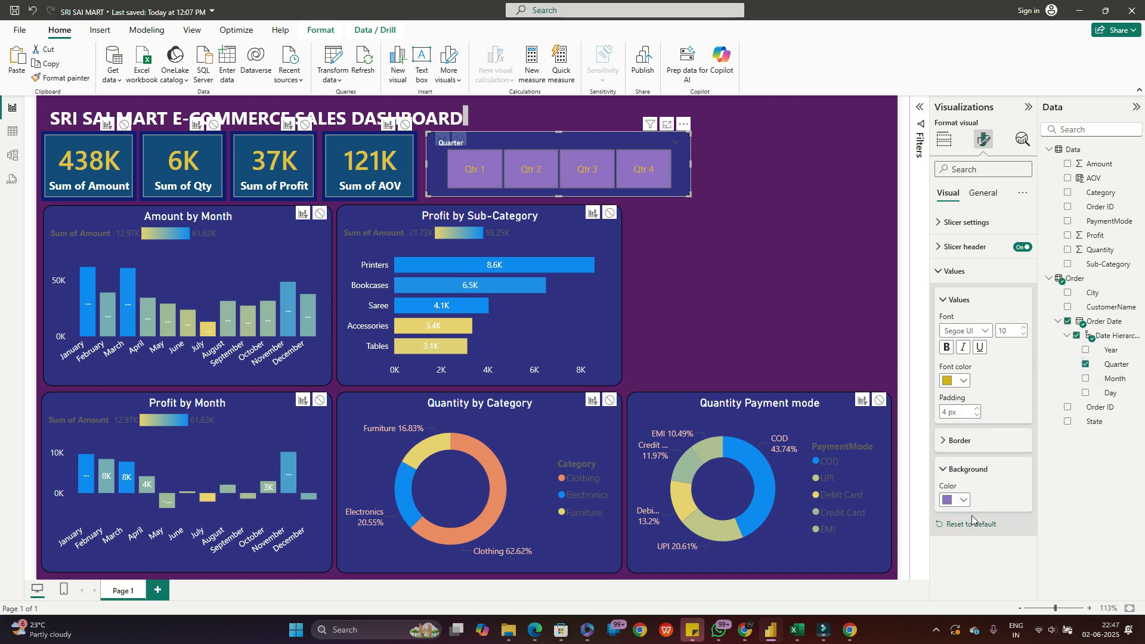
- Set the background of the Quarter slicer's values to the custom purple #5C42A5, after trying other shades
{"action": "left_click", "coordinate": [965, 502]}
{"action": "left_click", "coordinate": [980, 475]}
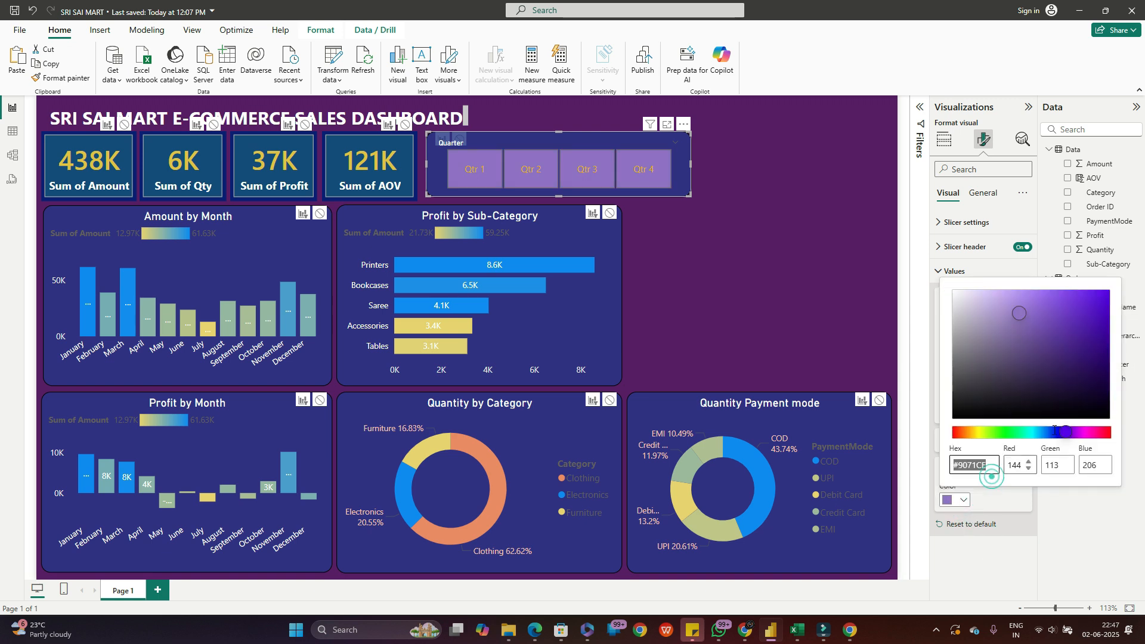
{"action": "left_click", "coordinate": [1069, 340]}
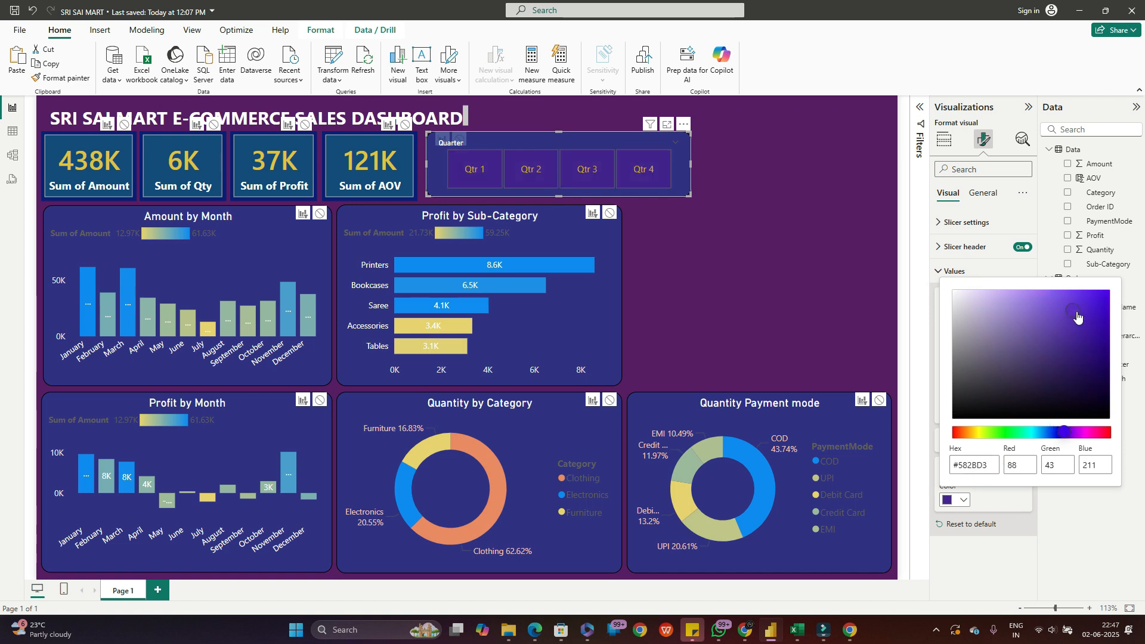
{"action": "left_click", "coordinate": [1081, 355]}
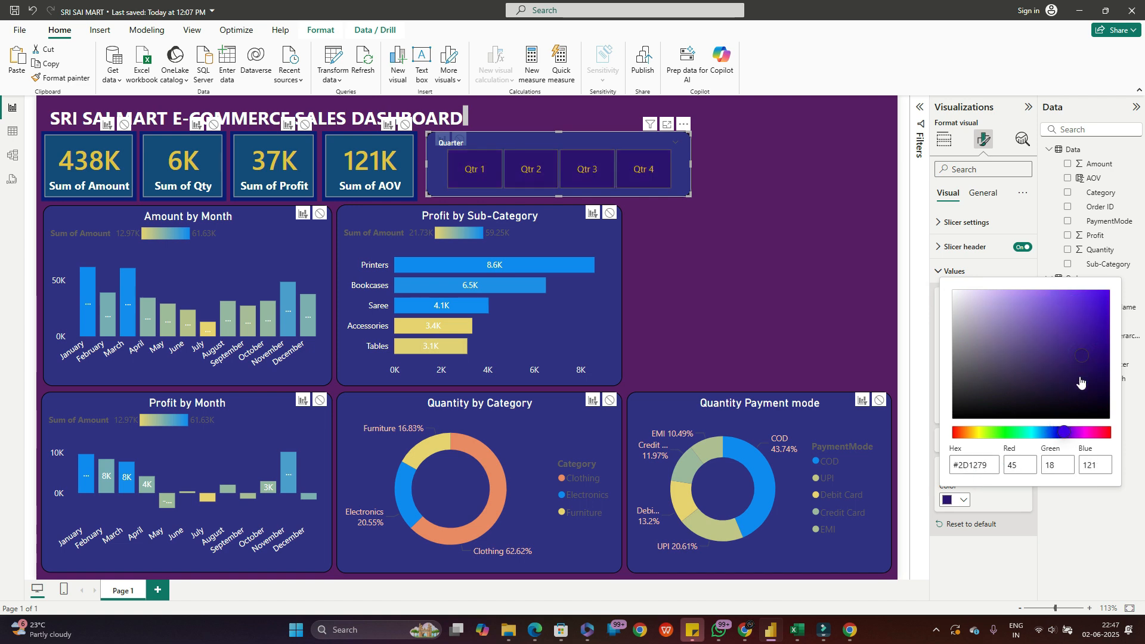
{"action": "left_click", "coordinate": [1056, 349]}
{"action": "left_click", "coordinate": [1061, 321]}
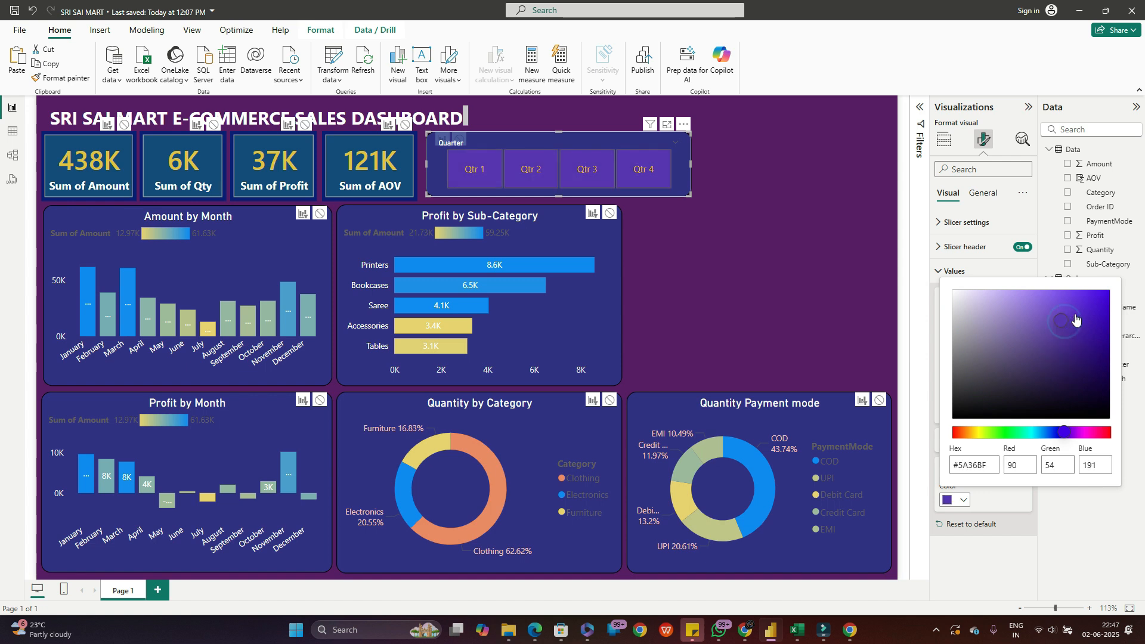
{"action": "left_click", "coordinate": [1072, 356]}
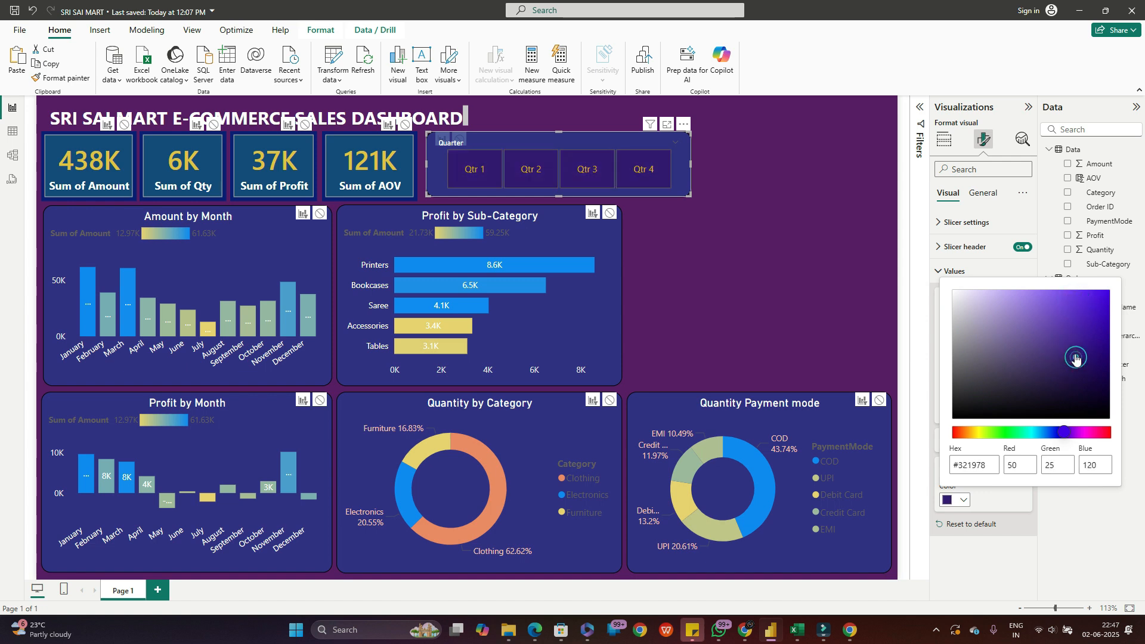
{"action": "left_click", "coordinate": [1043, 334]}
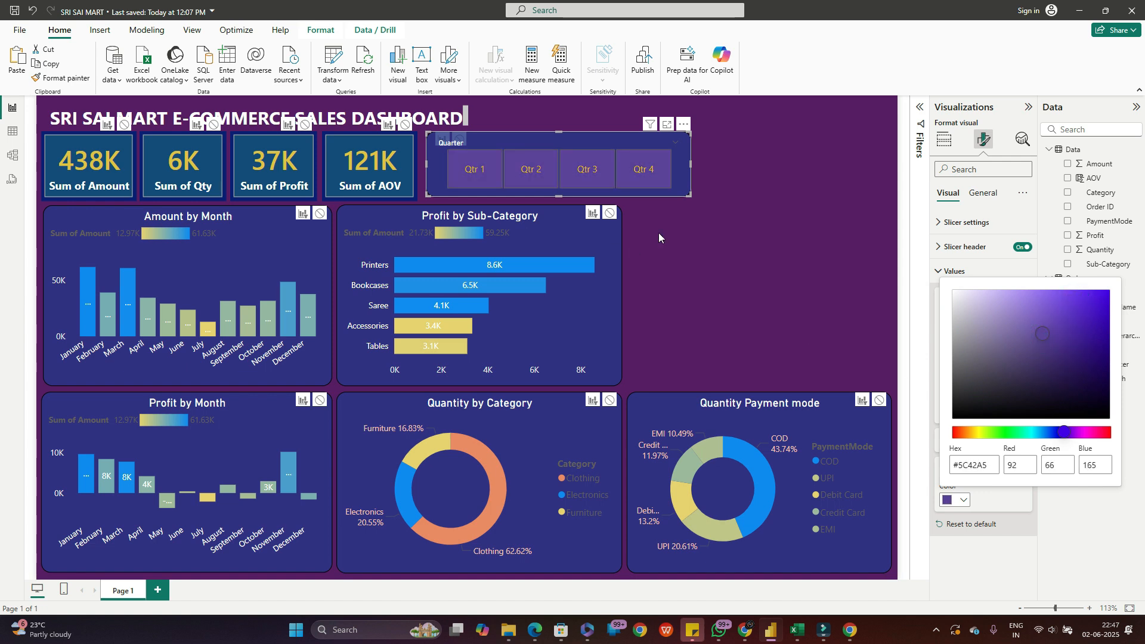
{"action": "left_click", "coordinate": [715, 244]}
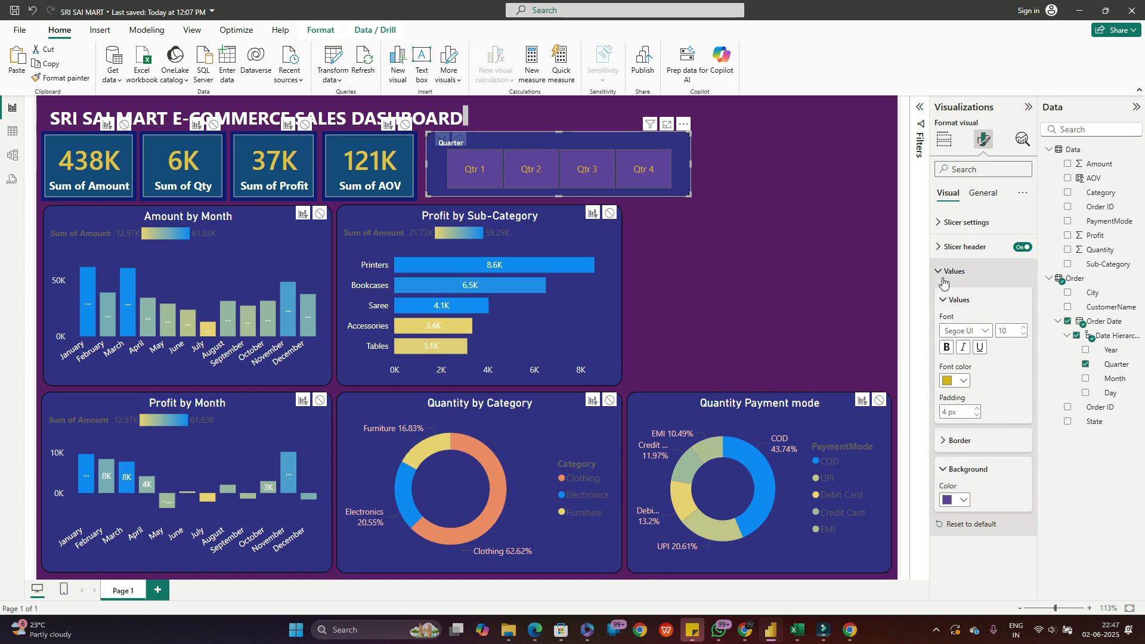
- Set the Quarter slicer's header font size to 20 and turn its slicer header off
{"action": "left_click", "coordinate": [984, 193]}
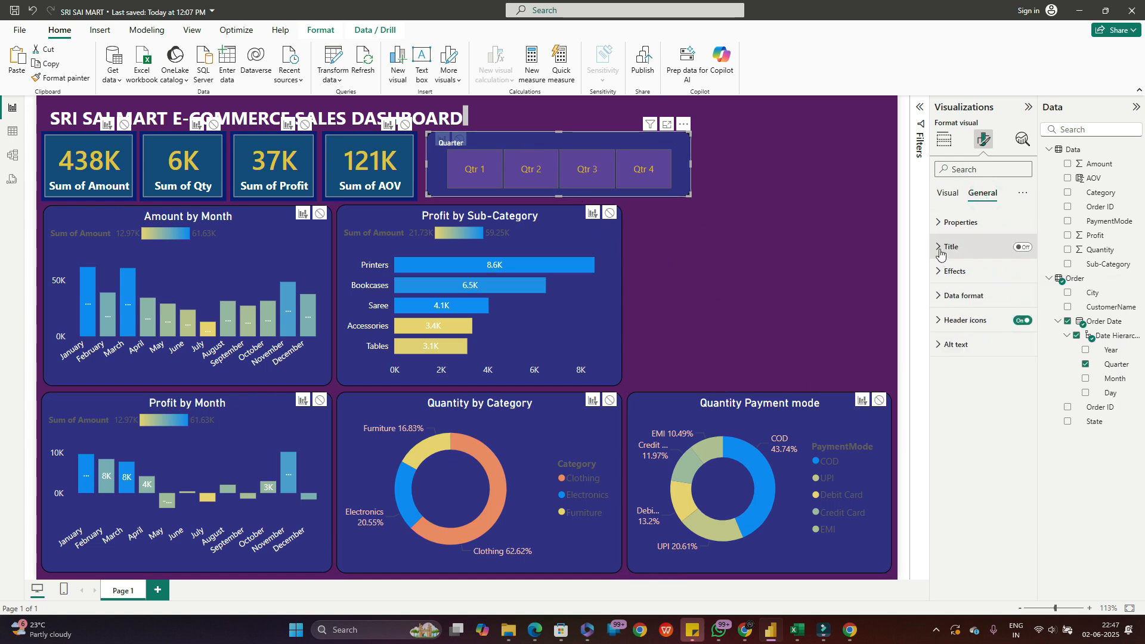
{"action": "left_click", "coordinate": [940, 247]}
{"action": "left_click", "coordinate": [945, 247]}
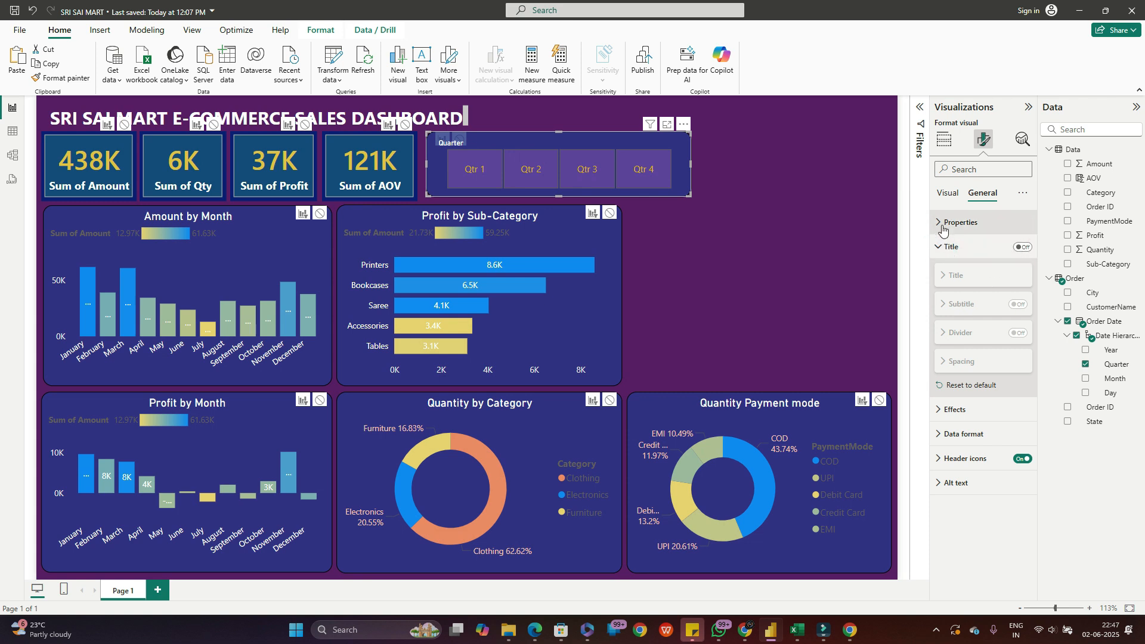
{"action": "left_click", "coordinate": [948, 193]}
{"action": "left_click", "coordinate": [941, 301]}
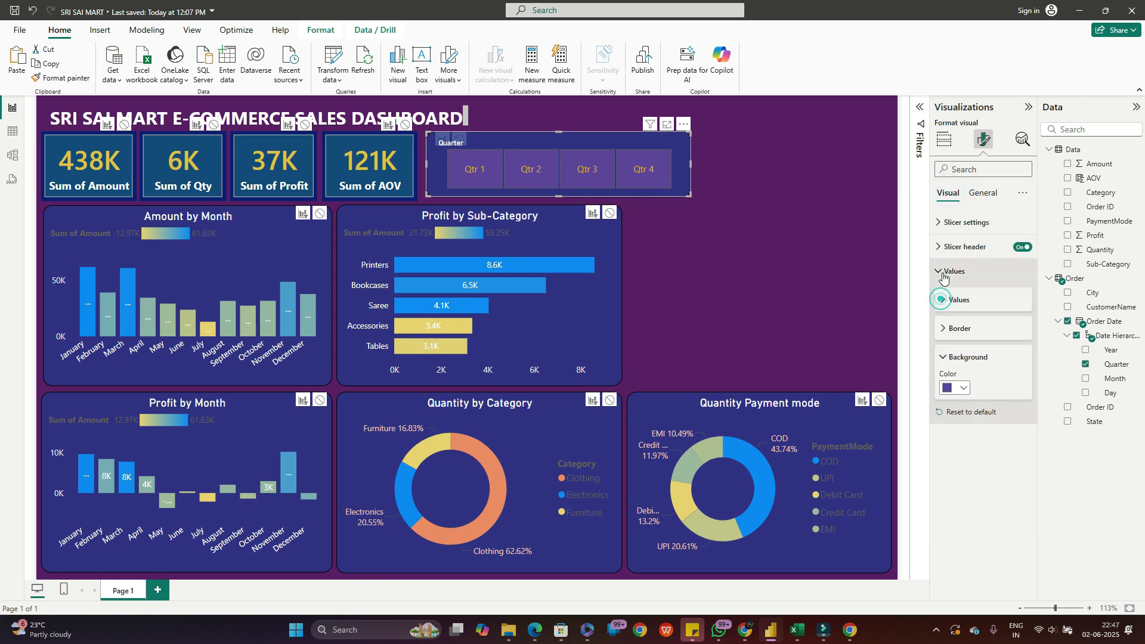
{"action": "left_click", "coordinate": [943, 251]}
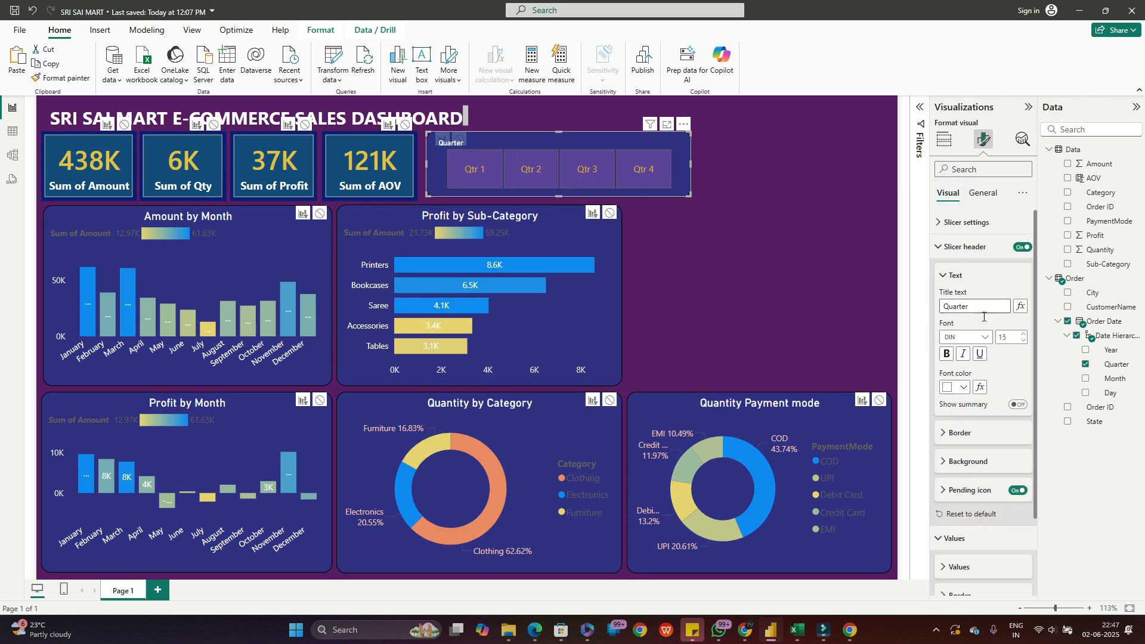
{"action": "left_click", "coordinate": [965, 390]}
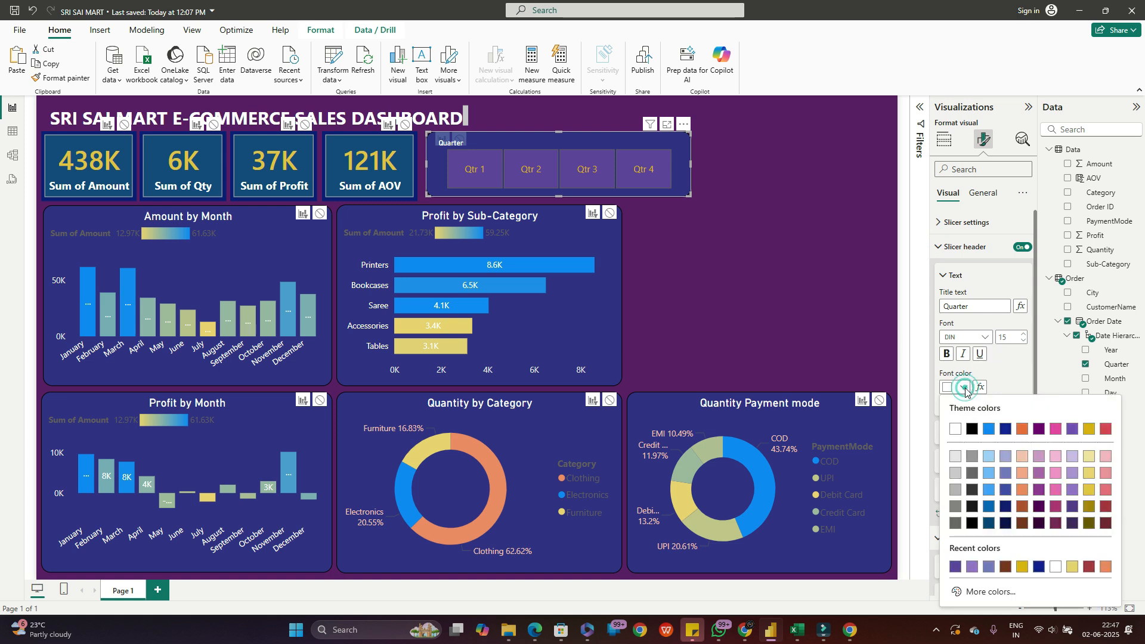
{"action": "left_click", "coordinate": [1013, 352]}
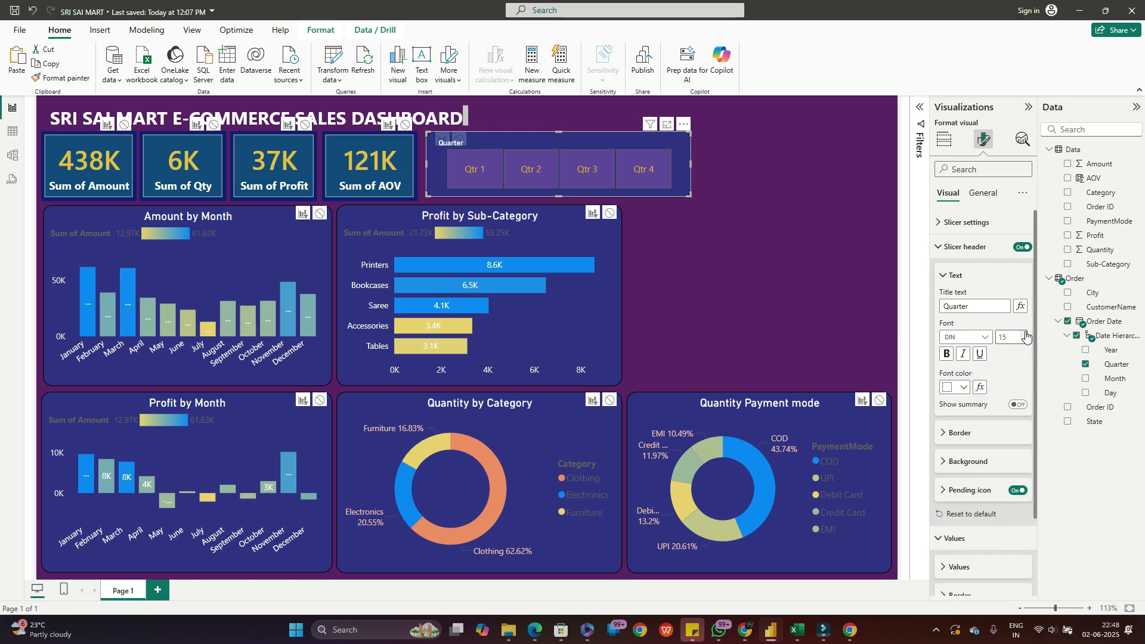
{"action": "left_click", "coordinate": [1024, 333]}
{"action": "left_click", "coordinate": [1019, 248]}
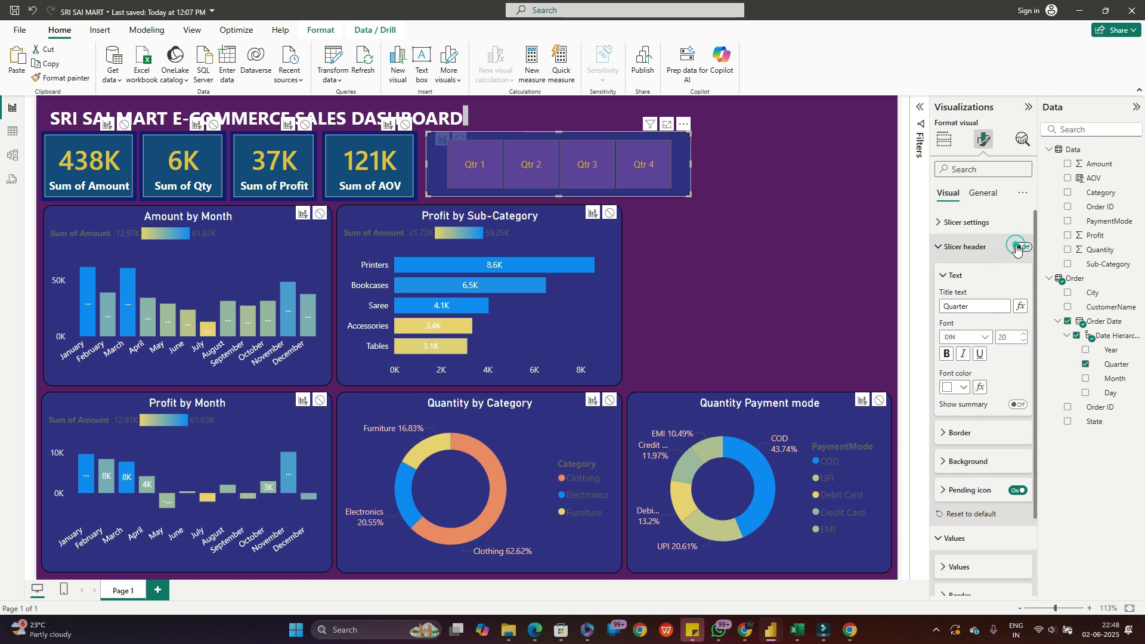
{"action": "left_click", "coordinate": [823, 248]}
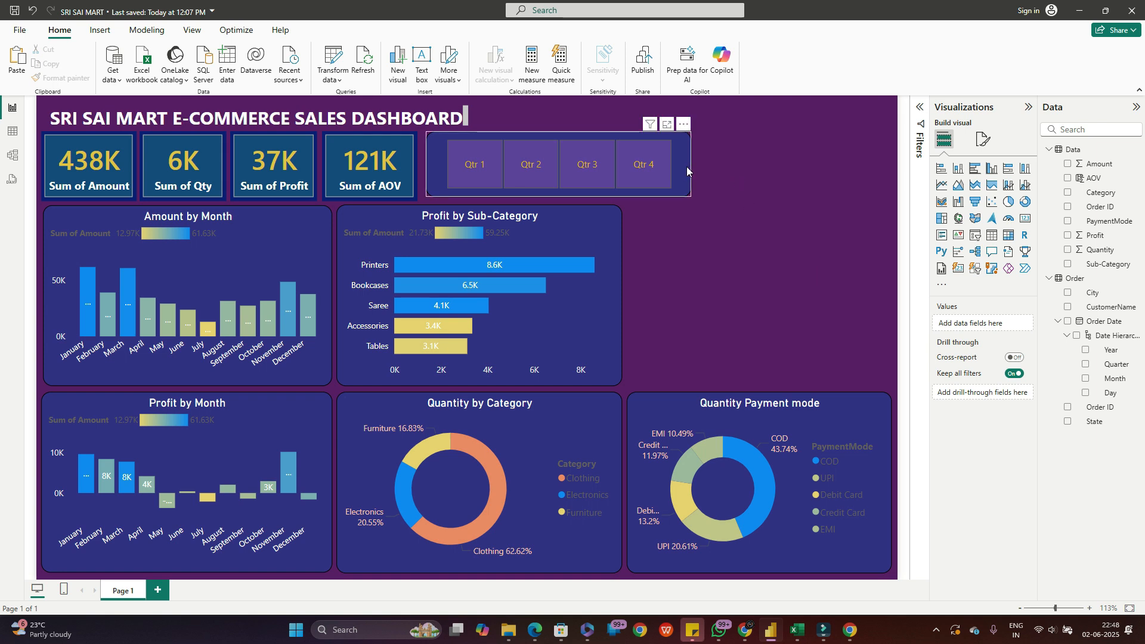
- Test the Quarter slicer by filtering the dashboard to Qtr 1 and clearing that selection
{"action": "left_click", "coordinate": [467, 169]}
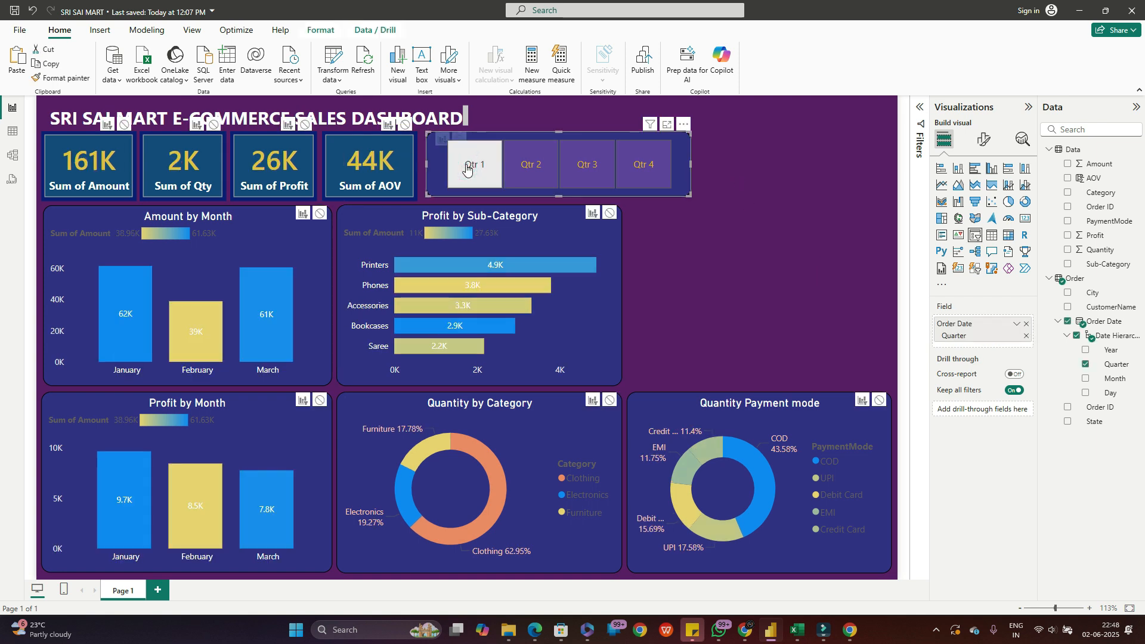
{"action": "left_click", "coordinate": [471, 169]}
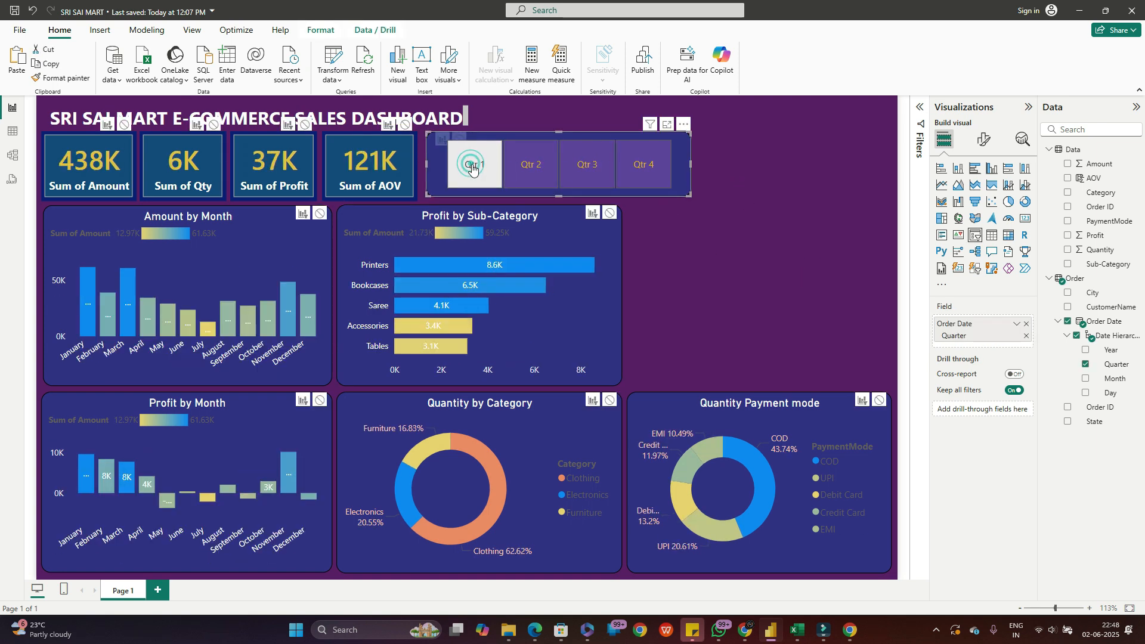
{"action": "left_click", "coordinate": [793, 242]}
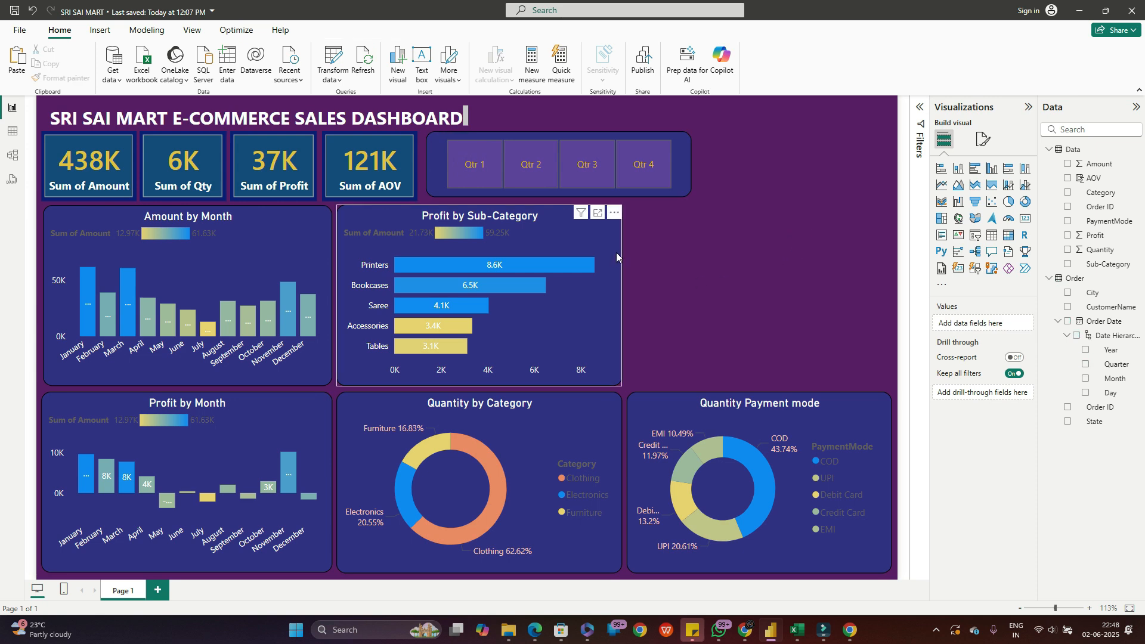
- Make the Quarter slicer slightly taller so it lines up with the KPI cards
{"action": "left_click_drag", "start_coordinate": [687, 198], "coordinate": [689, 199]}
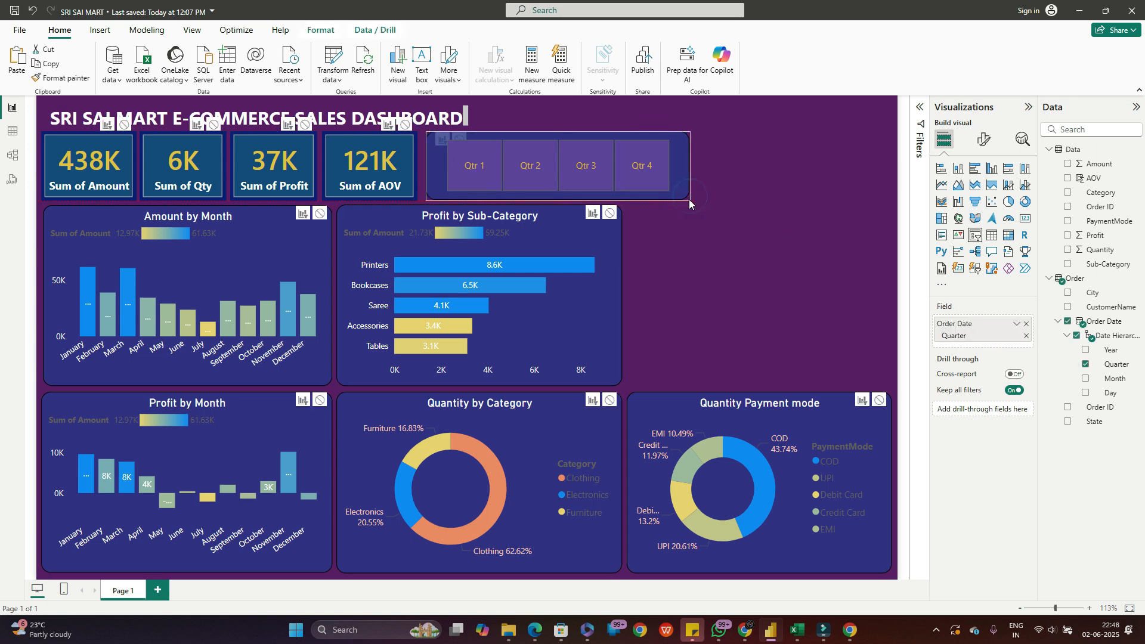
{"action": "left_click", "coordinate": [779, 210]}
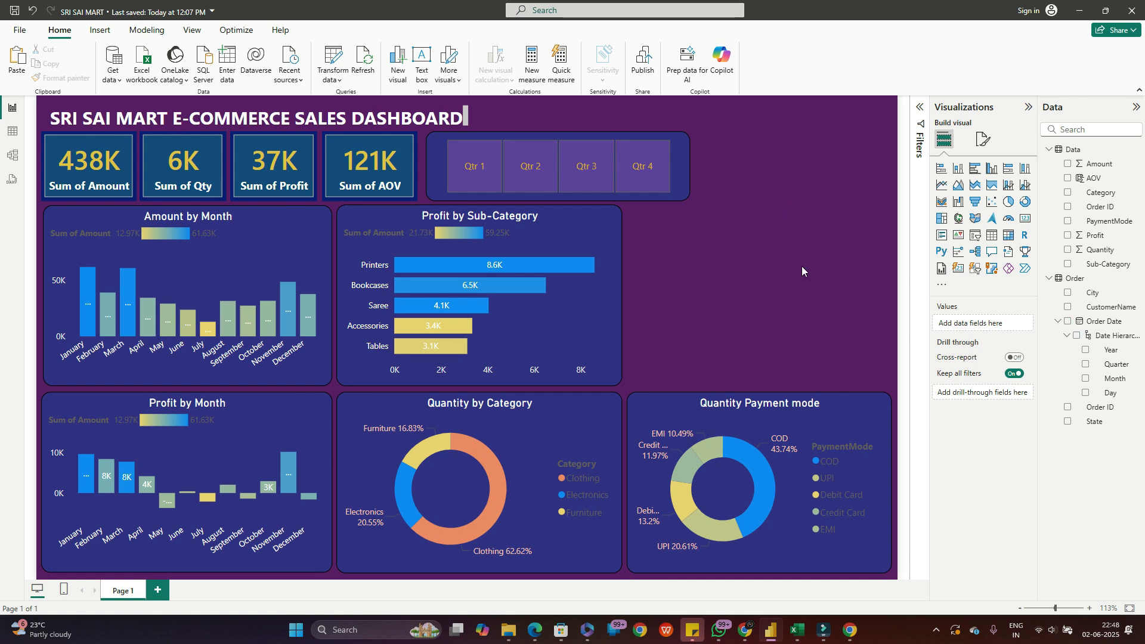
{"action": "left_click", "coordinate": [750, 241]}
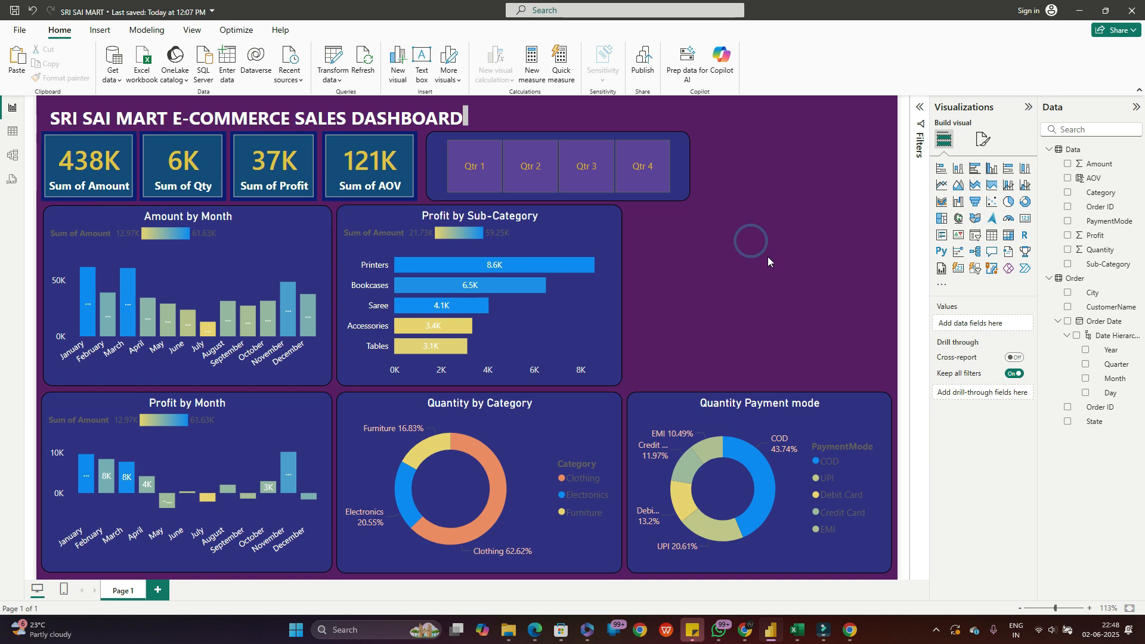
- Insert a new slicer, shrink it and place it in the empty area beside the Quarter slicer
{"action": "left_click", "coordinate": [975, 235]}
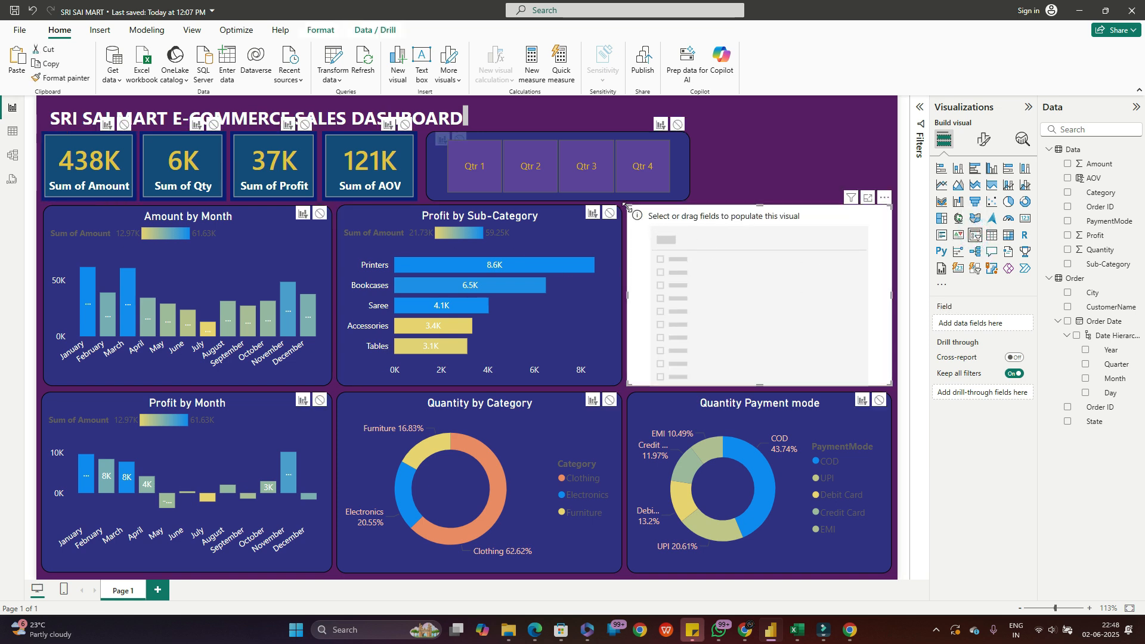
{"action": "left_click_drag", "start_coordinate": [629, 207], "coordinate": [780, 156]}
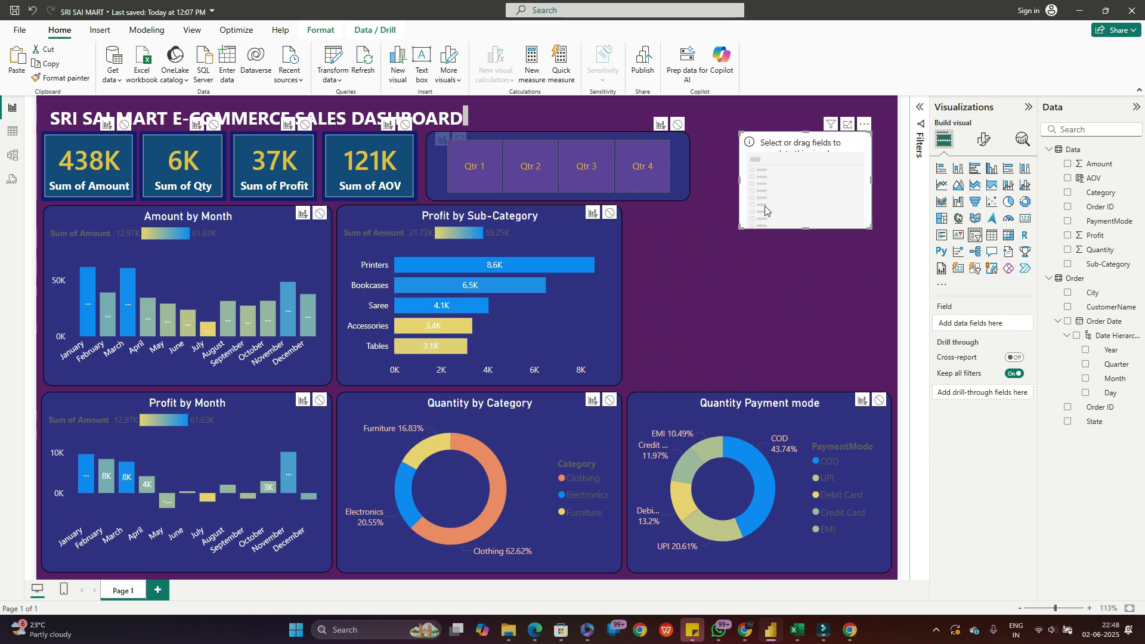
{"action": "left_click", "coordinate": [740, 267]}
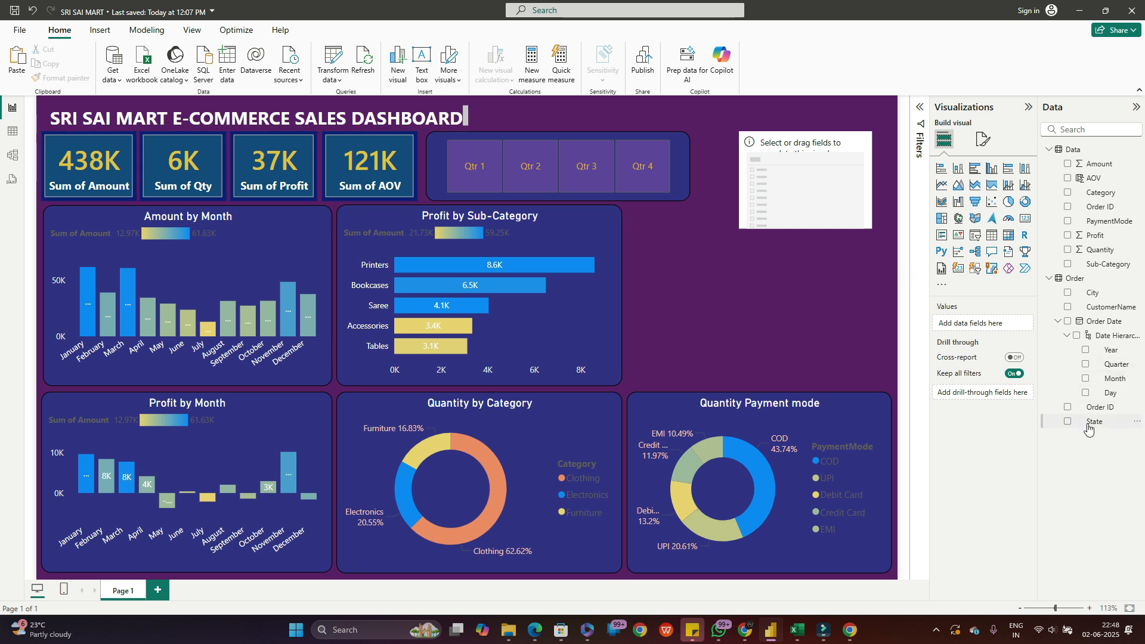
- Remove the State map created by mistake and assign the State field to the new slicer
{"action": "left_click", "coordinate": [1068, 422]}
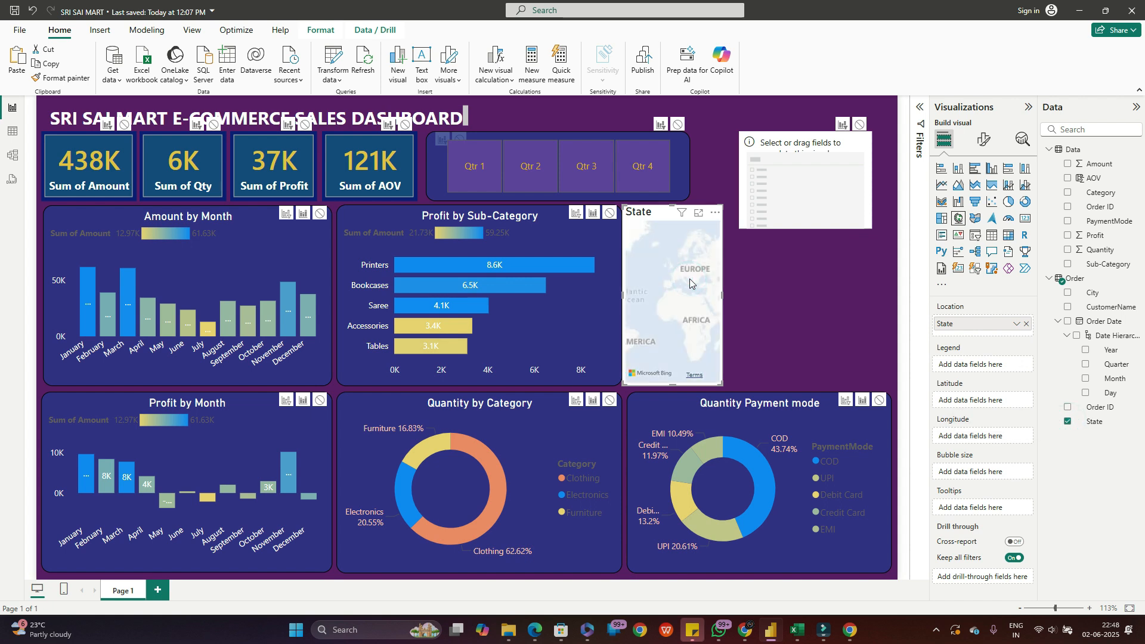
{"action": "key", "text": "Delete"}
{"action": "left_click", "coordinate": [796, 209]}
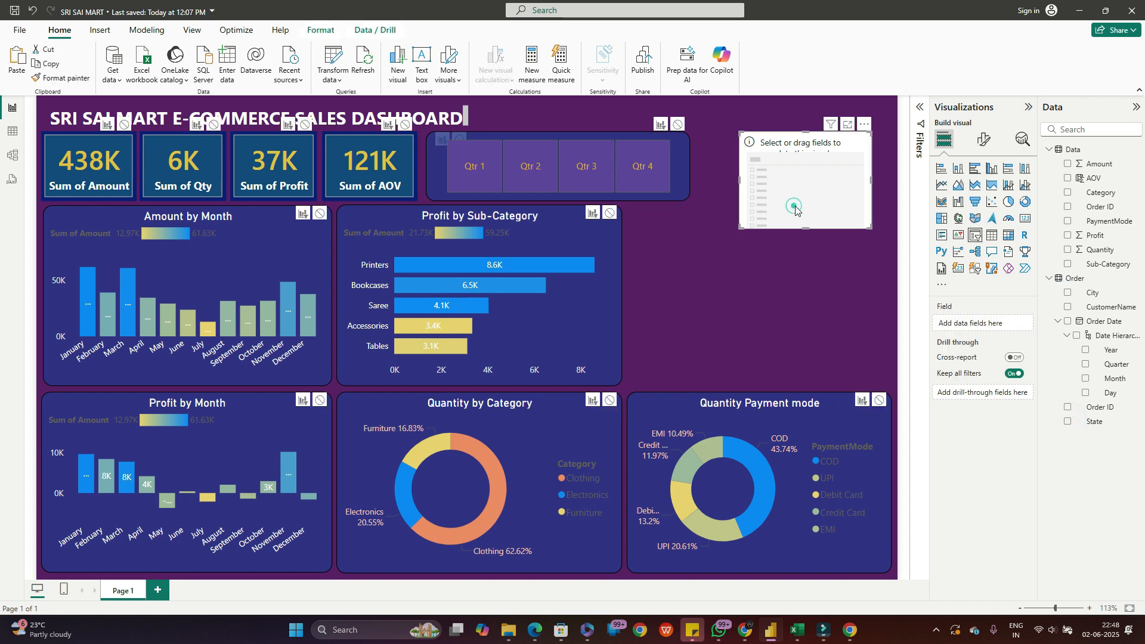
{"action": "left_click", "coordinate": [1067, 422]}
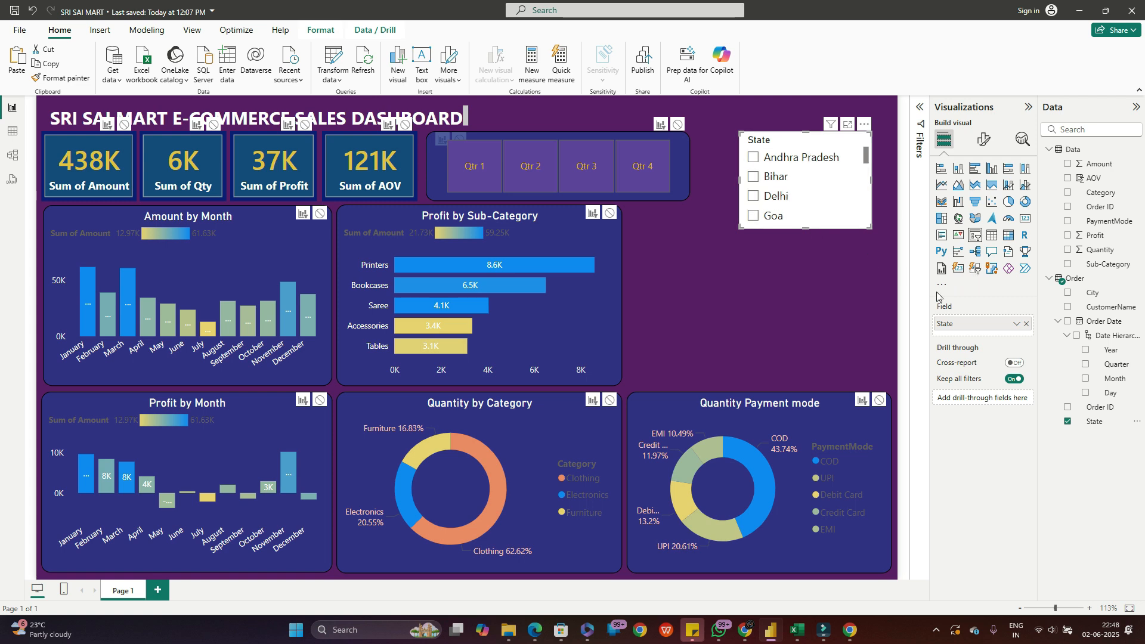
- Set the State slicer's style to Dropdown after trying the Tile style
{"action": "left_click", "coordinate": [984, 139]}
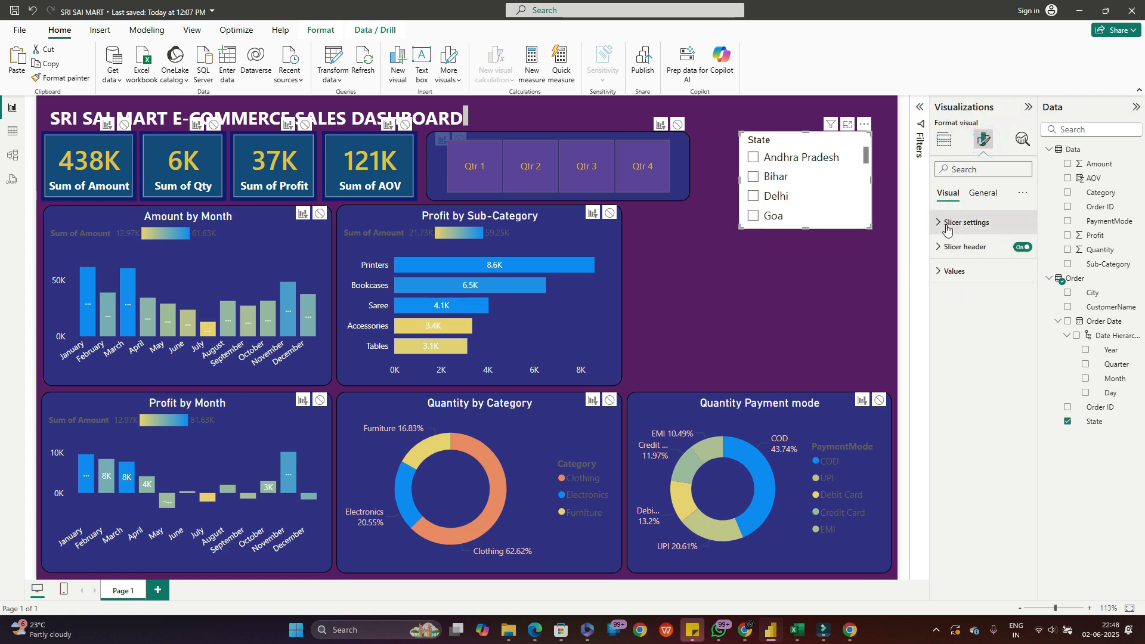
{"action": "left_click", "coordinate": [943, 222]}
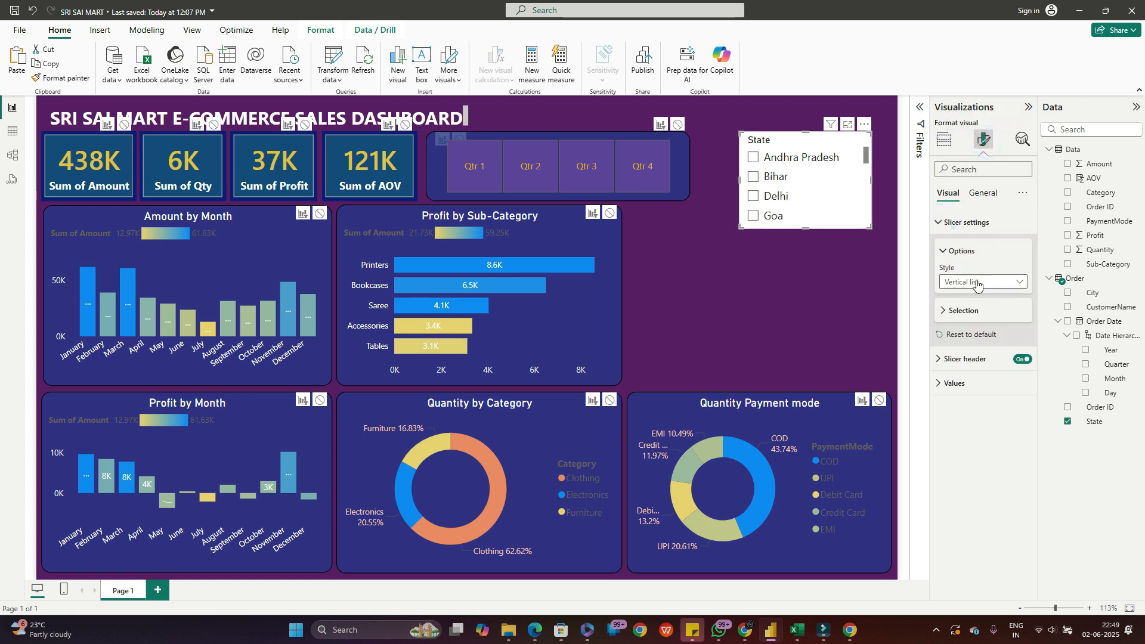
{"action": "left_click", "coordinate": [976, 282]}
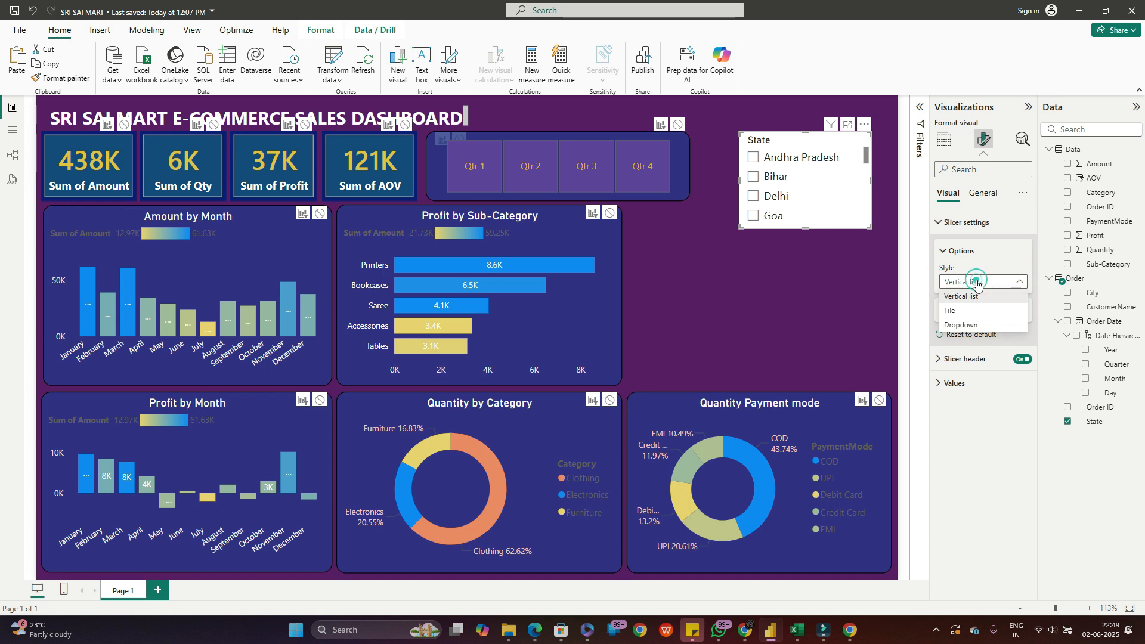
{"action": "left_click", "coordinate": [970, 311]}
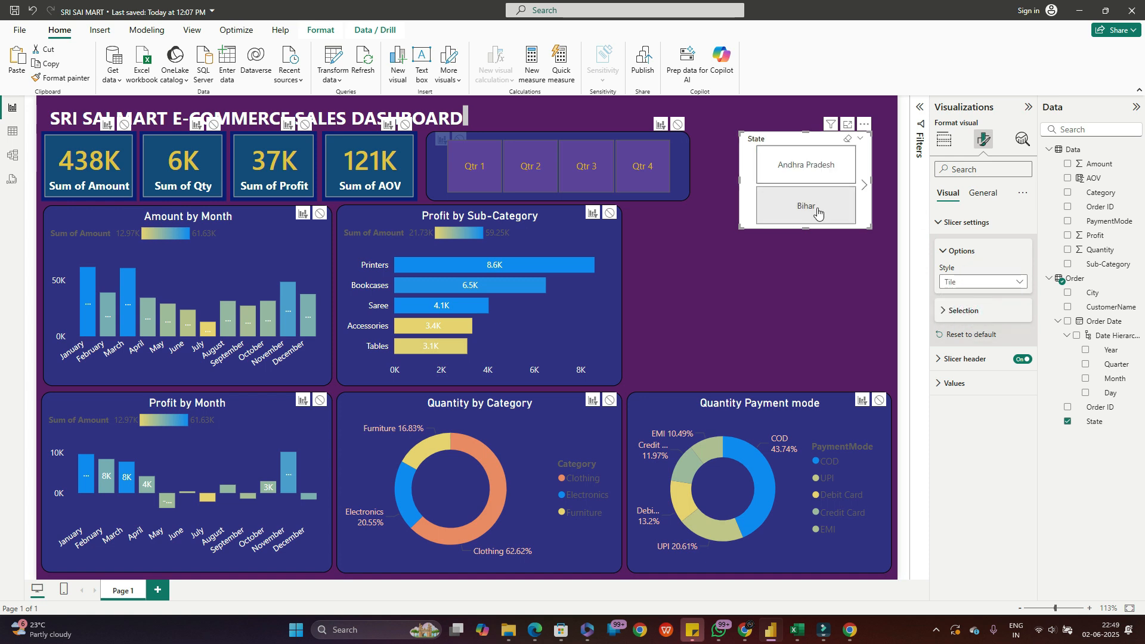
{"action": "left_click", "coordinate": [982, 281]}
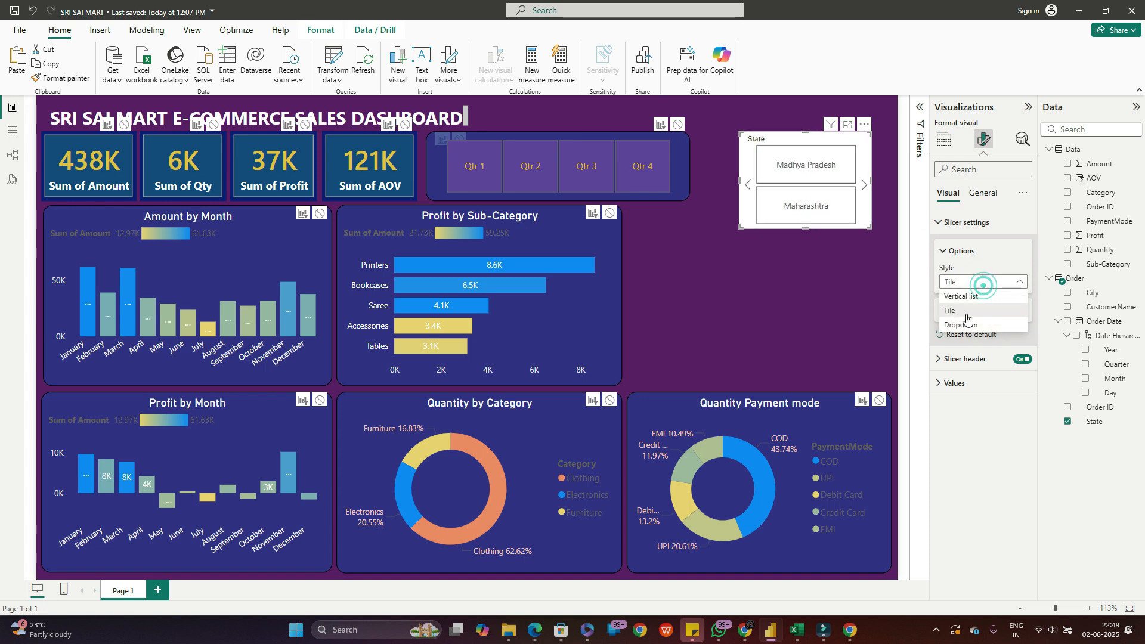
{"action": "left_click", "coordinate": [963, 325]}
- Test the State dropdown by filtering the dashboard to Delhi and clearing that selection
{"action": "left_click", "coordinate": [856, 160]}
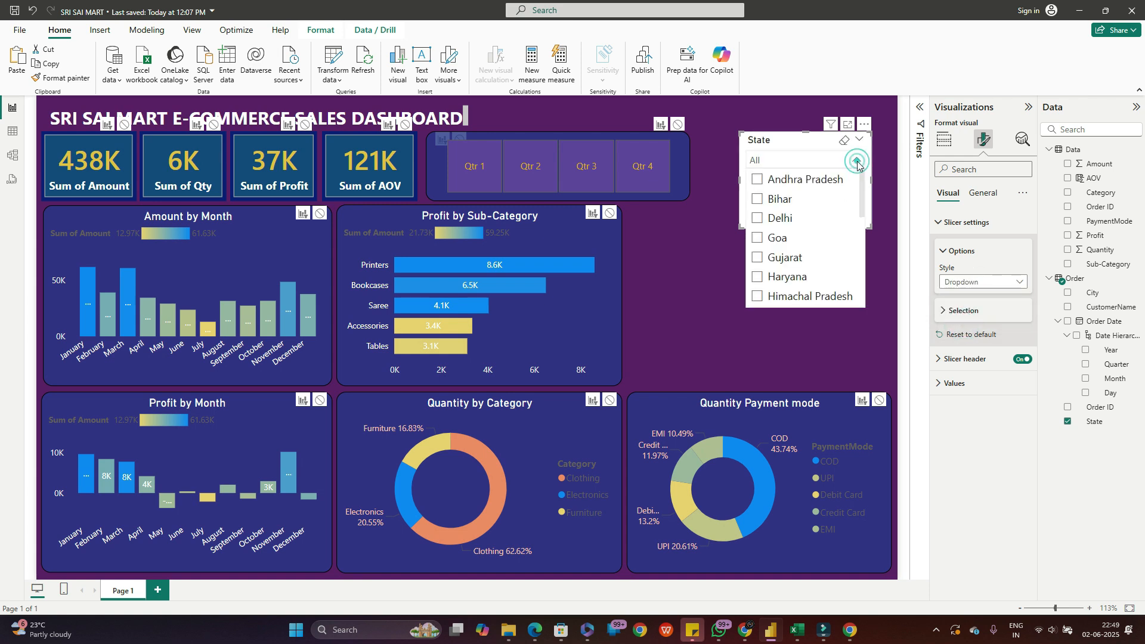
{"action": "left_click", "coordinate": [757, 219]}
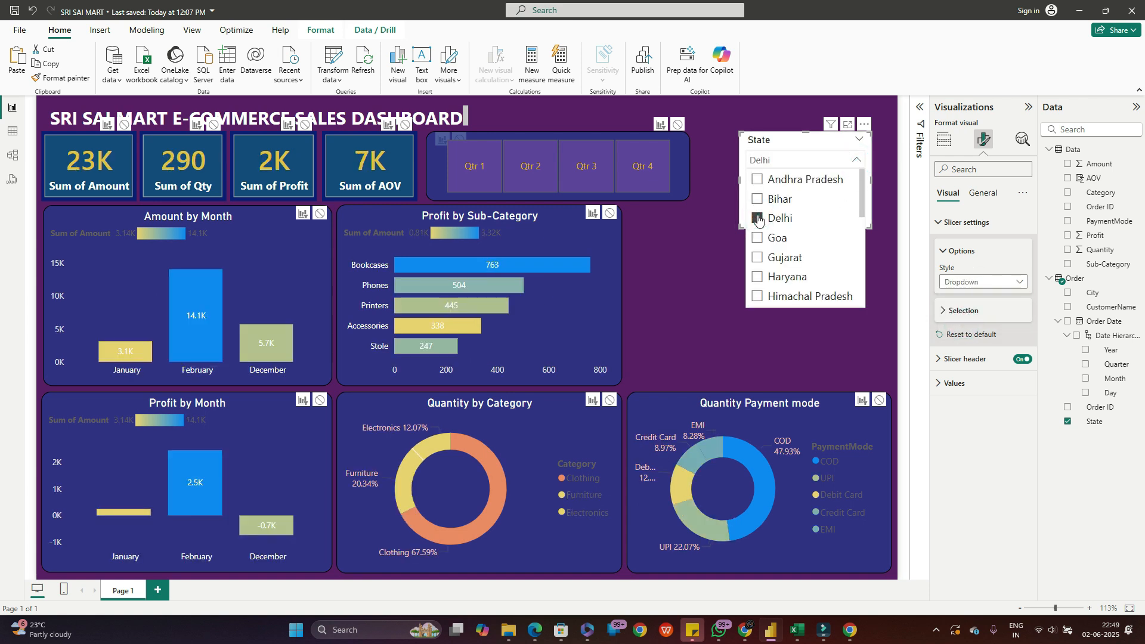
{"action": "left_click", "coordinate": [757, 218]}
{"action": "left_click", "coordinate": [709, 247]}
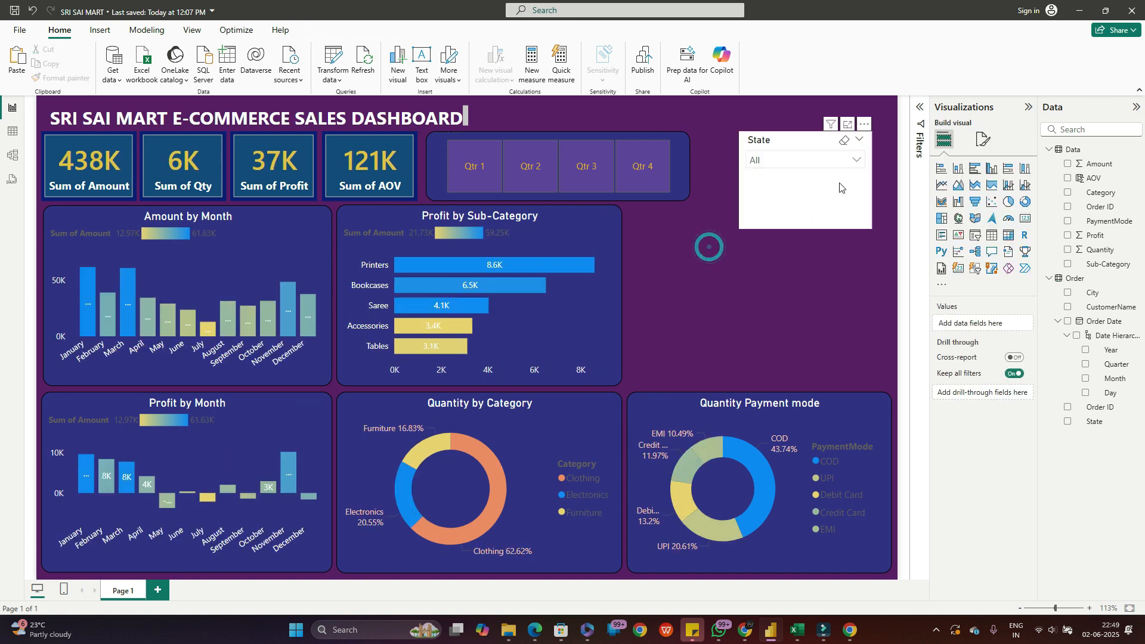
- Reduce the State slicer's height and move it closer to the Quarter slicer
{"action": "left_click", "coordinate": [810, 223]}
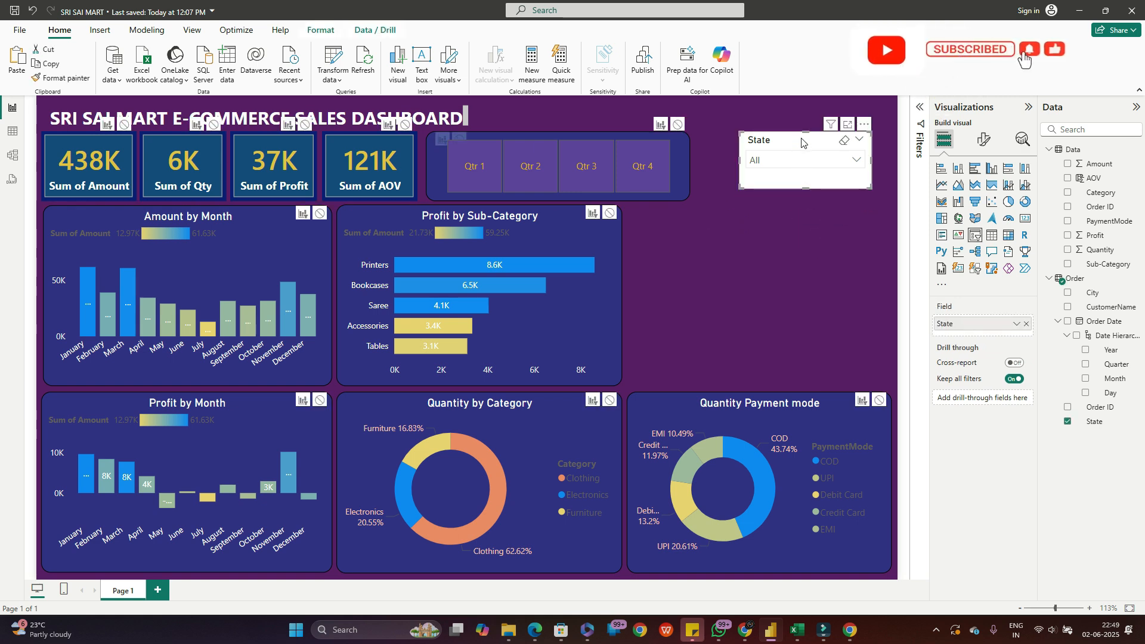
{"action": "left_click_drag", "start_coordinate": [802, 142], "coordinate": [760, 143]}
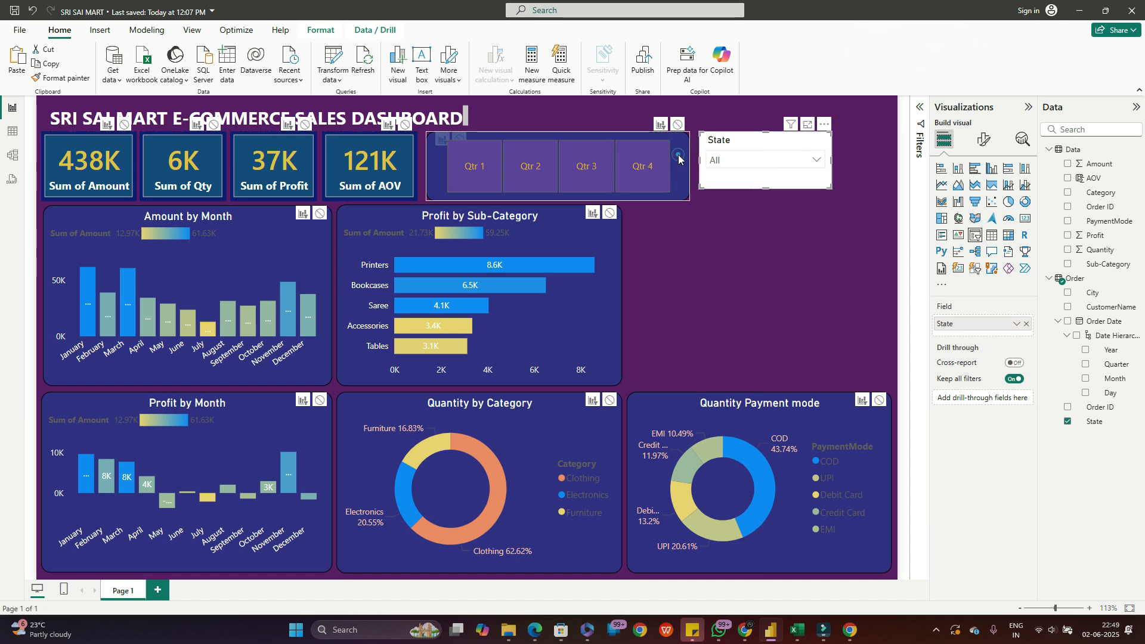
- Copy the Quarter slicer's formatting onto the State slicer with the Format painter
{"action": "left_click", "coordinate": [678, 155]}
{"action": "left_click", "coordinate": [57, 77]}
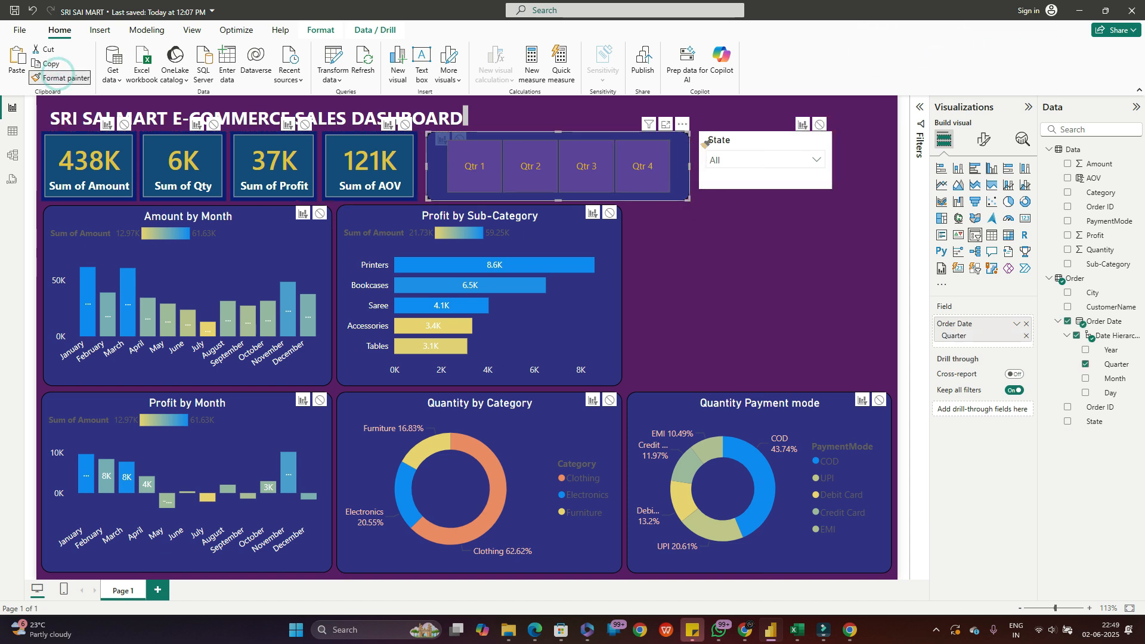
{"action": "left_click", "coordinate": [737, 138]}
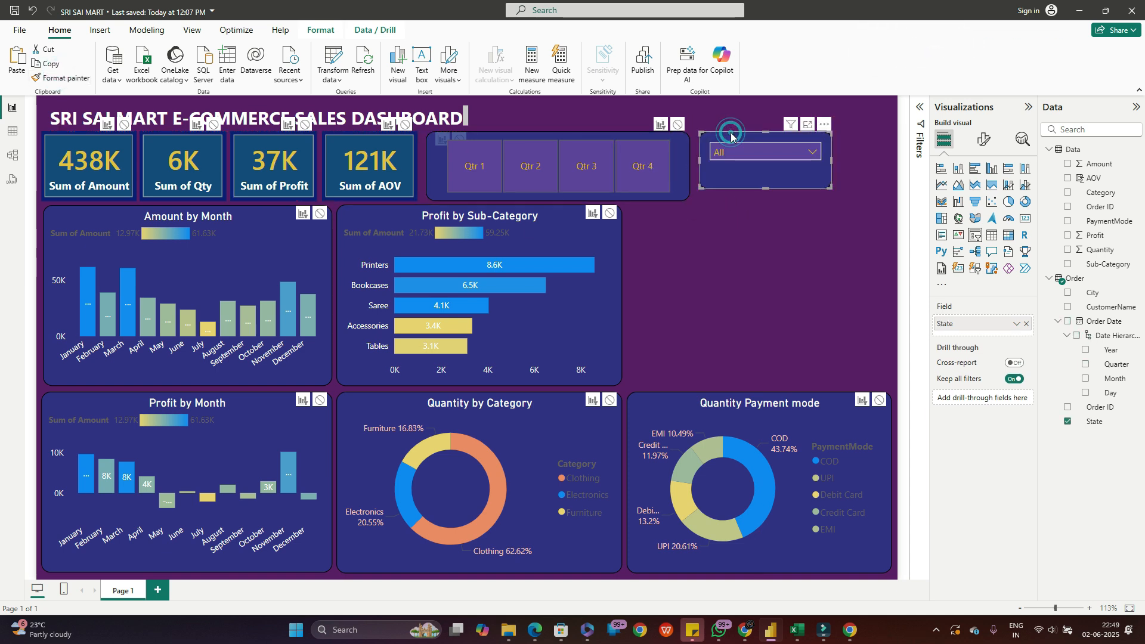
- Widen the State slicer to align with the edge of the Quantity Payment mode chart and shorten it to fit its dropdown
{"action": "left_click", "coordinate": [829, 160]}
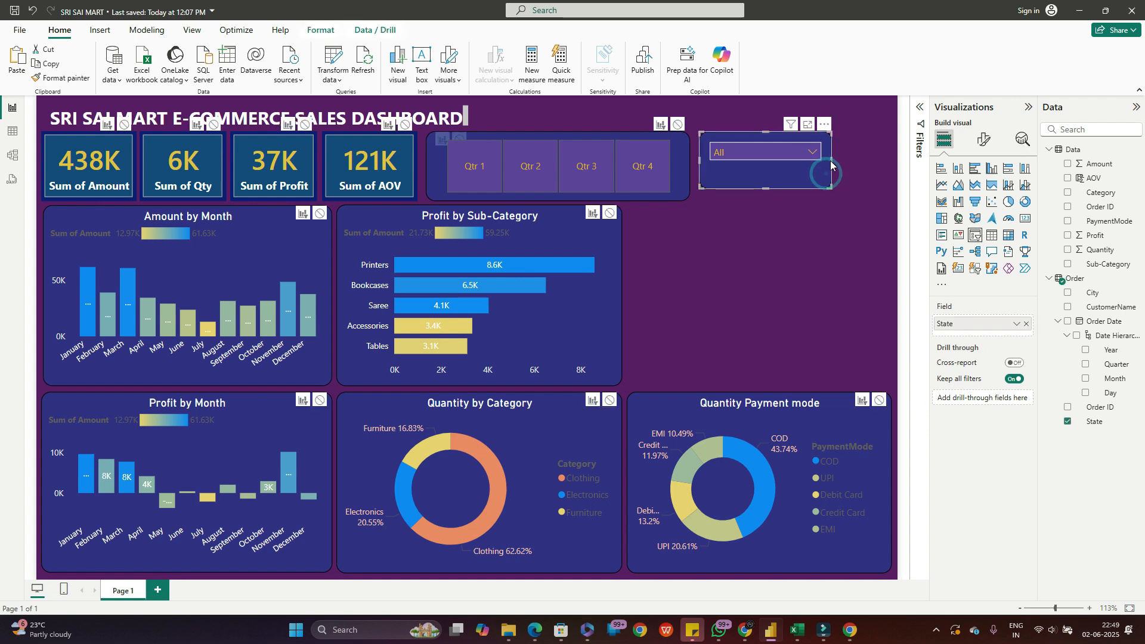
{"action": "left_click_drag", "start_coordinate": [831, 160], "coordinate": [889, 161]}
{"action": "mouse_move", "coordinate": [796, 188]}
{"action": "left_mouse_down"}
{"action": "mouse_move", "coordinate": [796, 199]}
{"action": "mouse_move", "coordinate": [795, 169]}
{"action": "left_mouse_up"}
{"action": "left_click", "coordinate": [782, 234]}
{"action": "left_click", "coordinate": [790, 190]}
{"action": "left_click", "coordinate": [792, 218]}
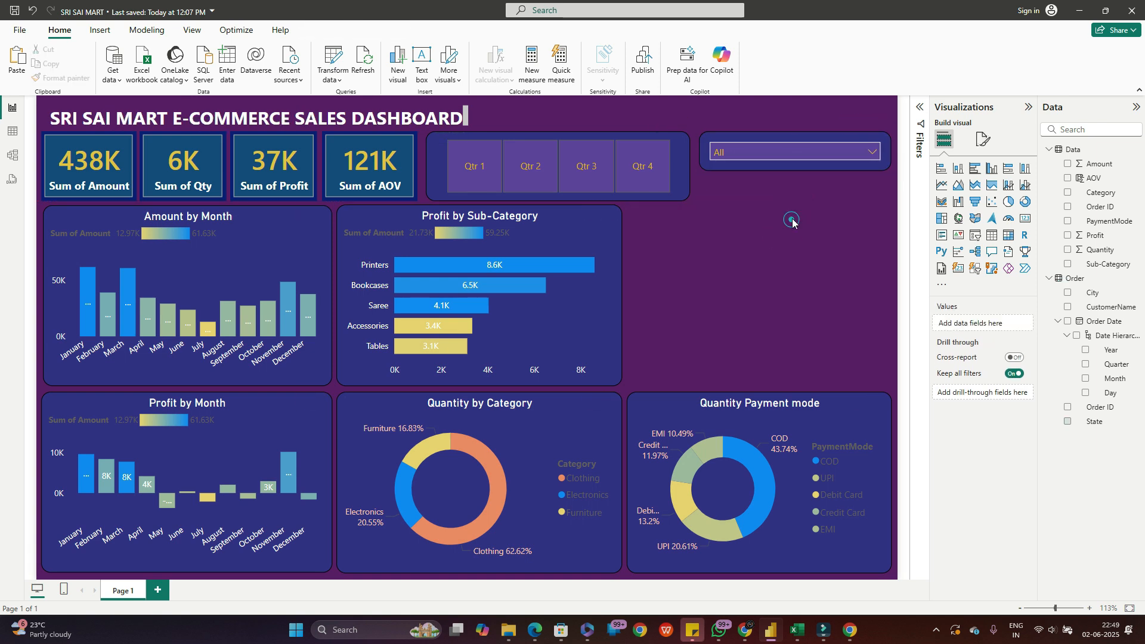
{"action": "left_click", "coordinate": [871, 152]}
{"action": "left_click", "coordinate": [696, 216]}
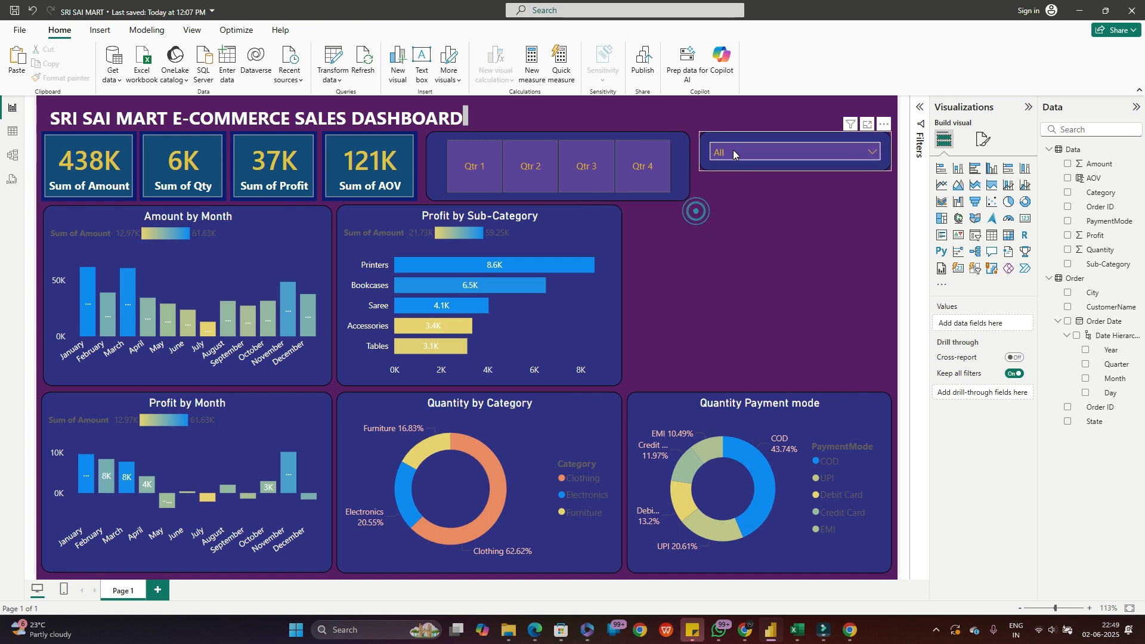
- Check the State slicer by expanding its dropdown and browsing the list of states
{"action": "left_click", "coordinate": [734, 143]}
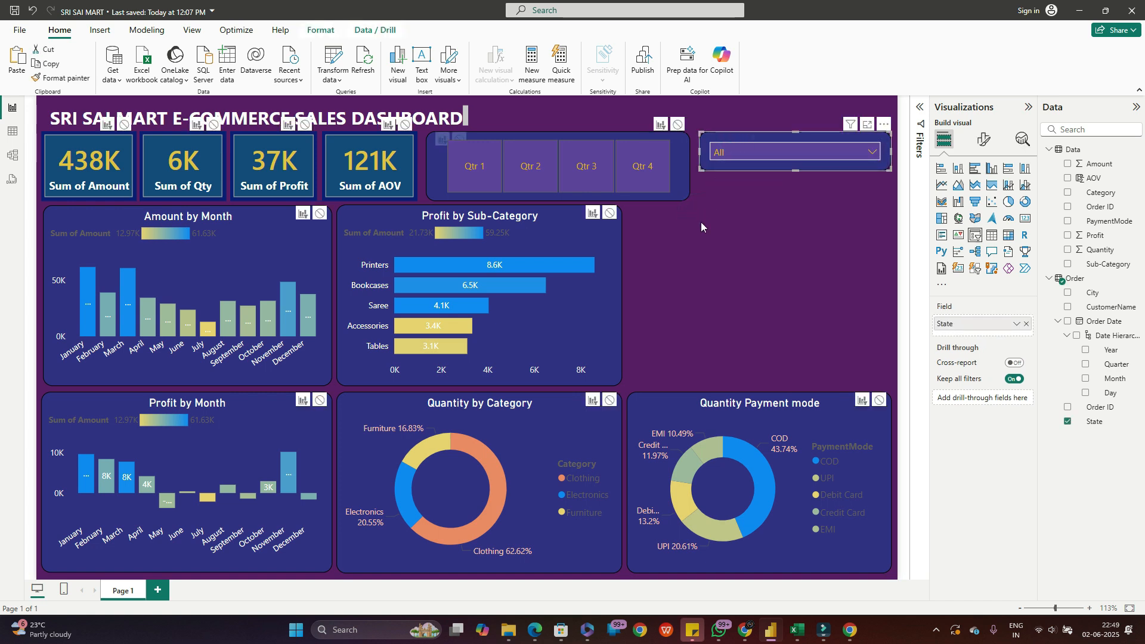
{"action": "left_click", "coordinate": [729, 239]}
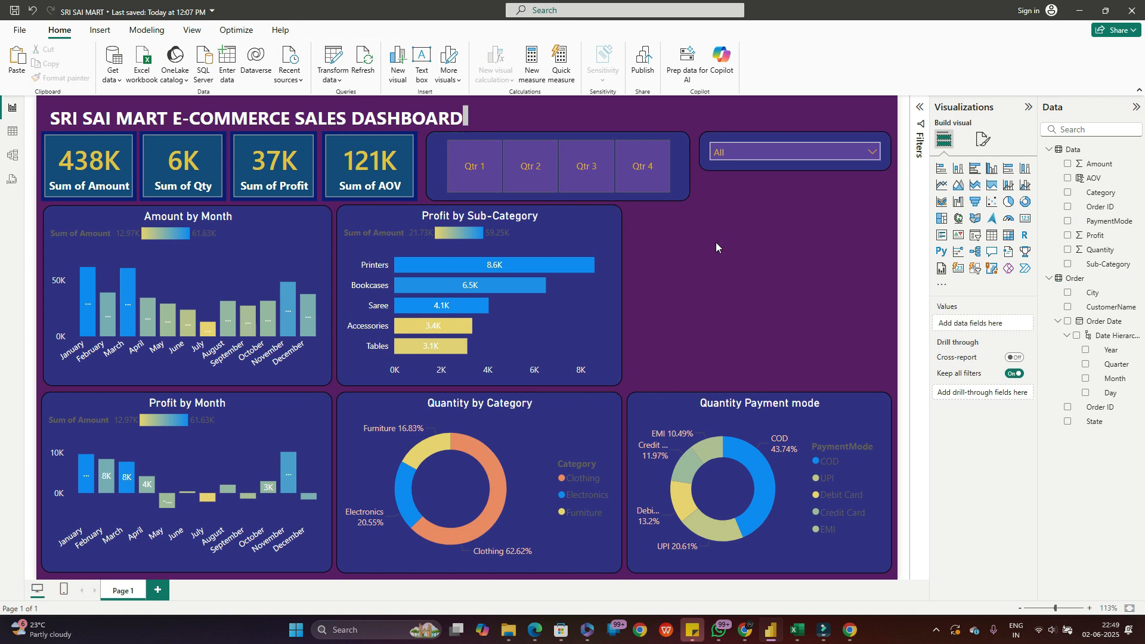
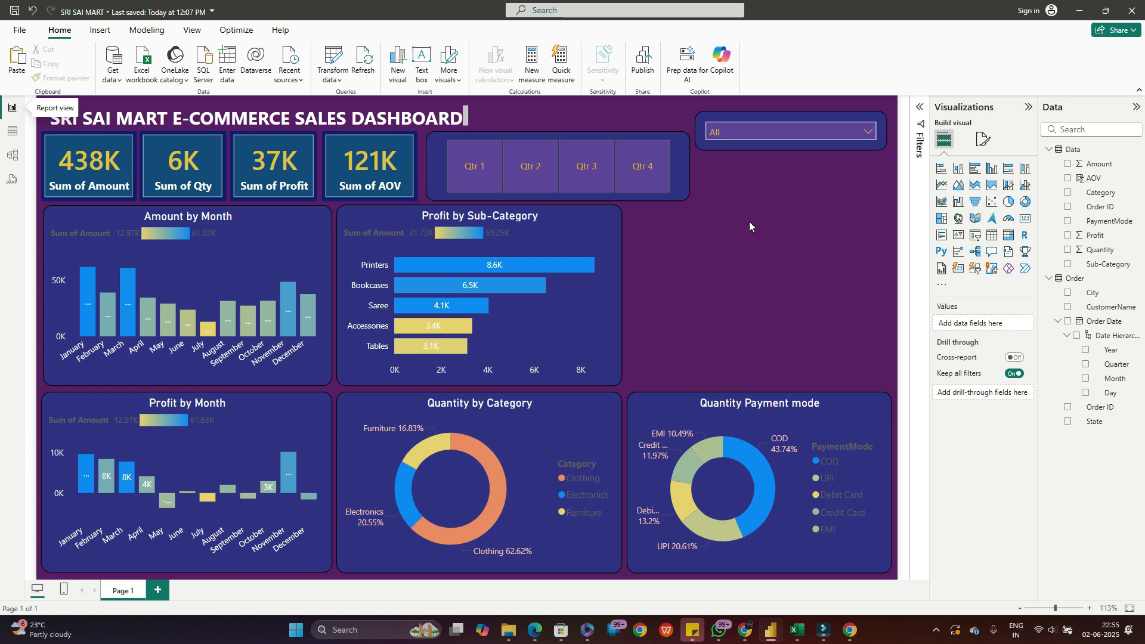
{"action": "left_click", "coordinate": [788, 131]}
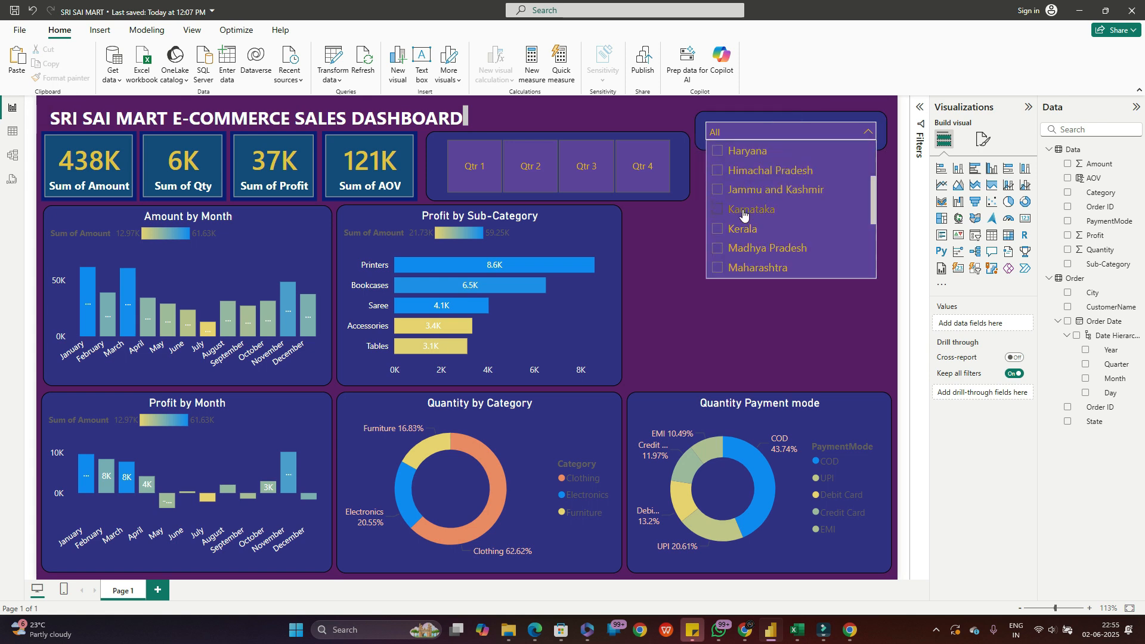
{"action": "scroll", "coordinate": [772, 223], "scroll_direction": "down", "scroll_amount": 3}
{"action": "left_click", "coordinate": [758, 297]}
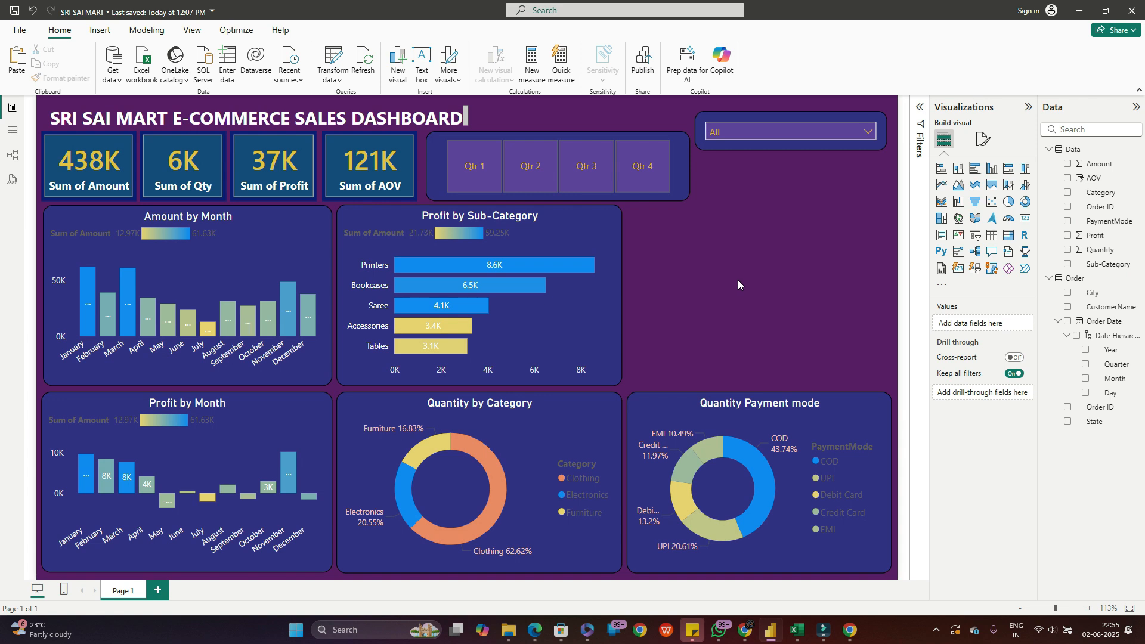
- Add a treemap of Profit by State in the empty space above the Quantity Payment mode chart, widened to that chart's edge
{"action": "left_click", "coordinate": [941, 218]}
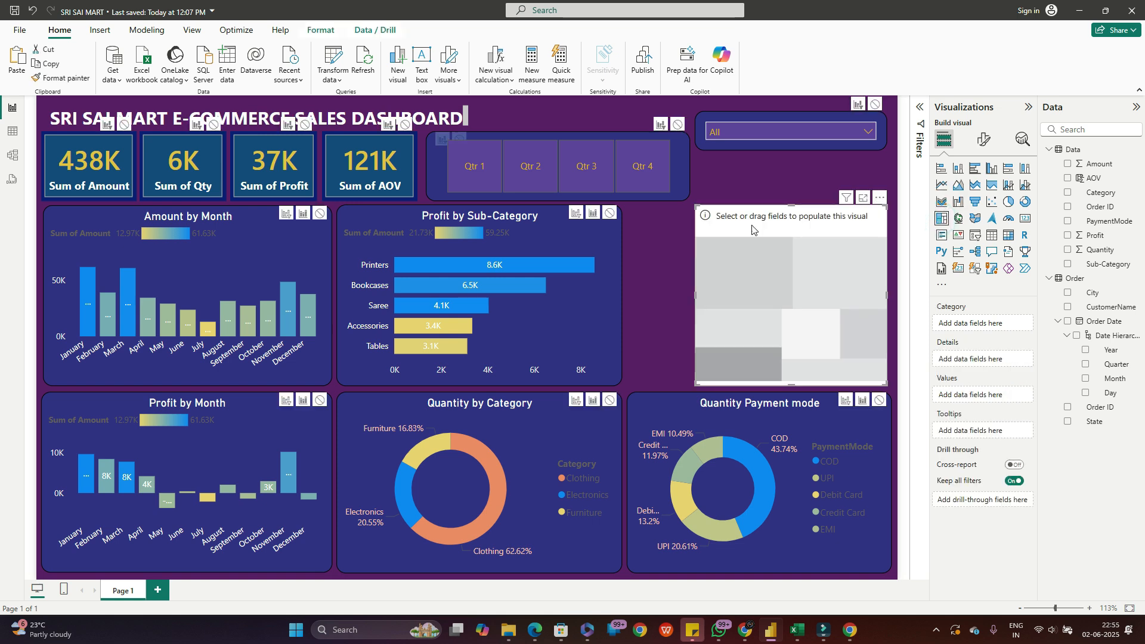
{"action": "left_click_drag", "start_coordinate": [694, 206], "coordinate": [627, 207]}
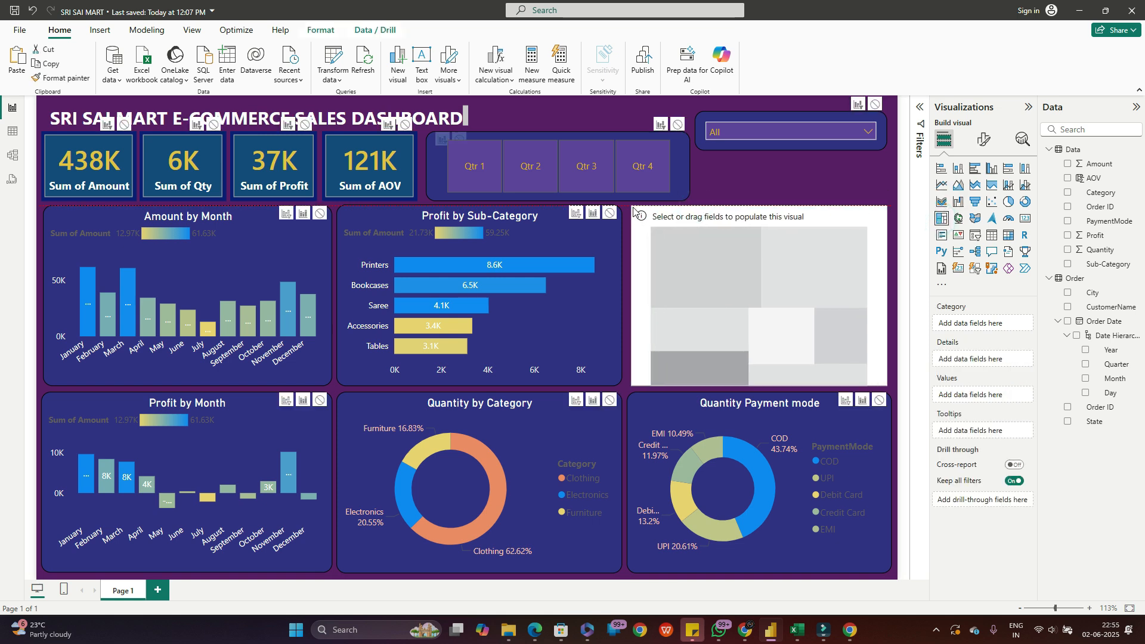
{"action": "left_click", "coordinate": [775, 280]}
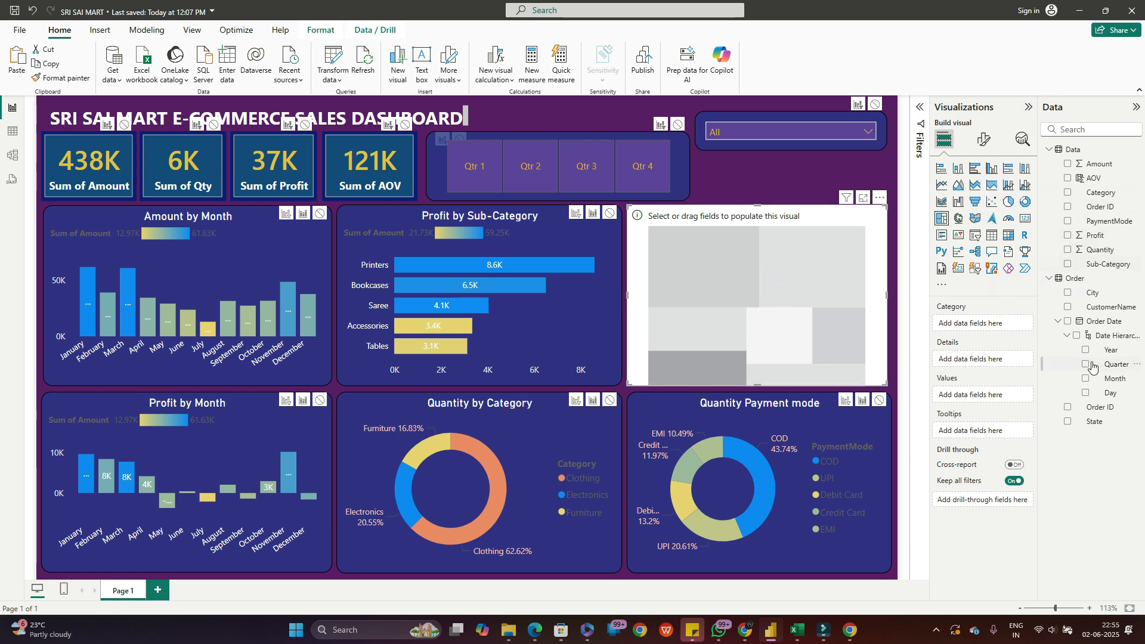
{"action": "left_click", "coordinate": [1068, 422]}
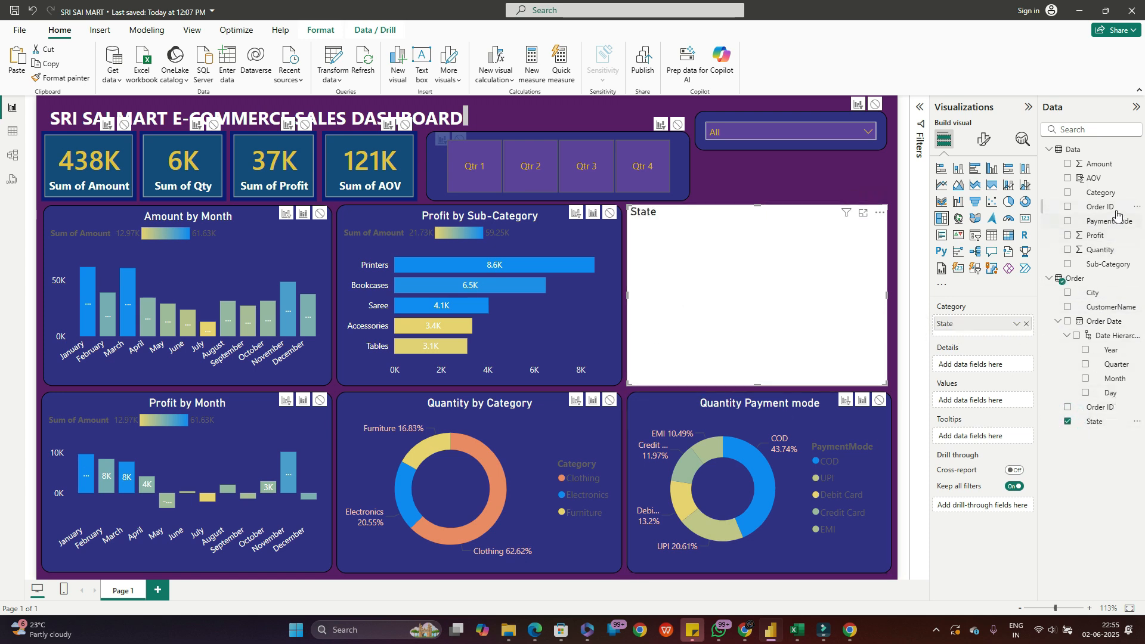
{"action": "left_click", "coordinate": [1068, 236]}
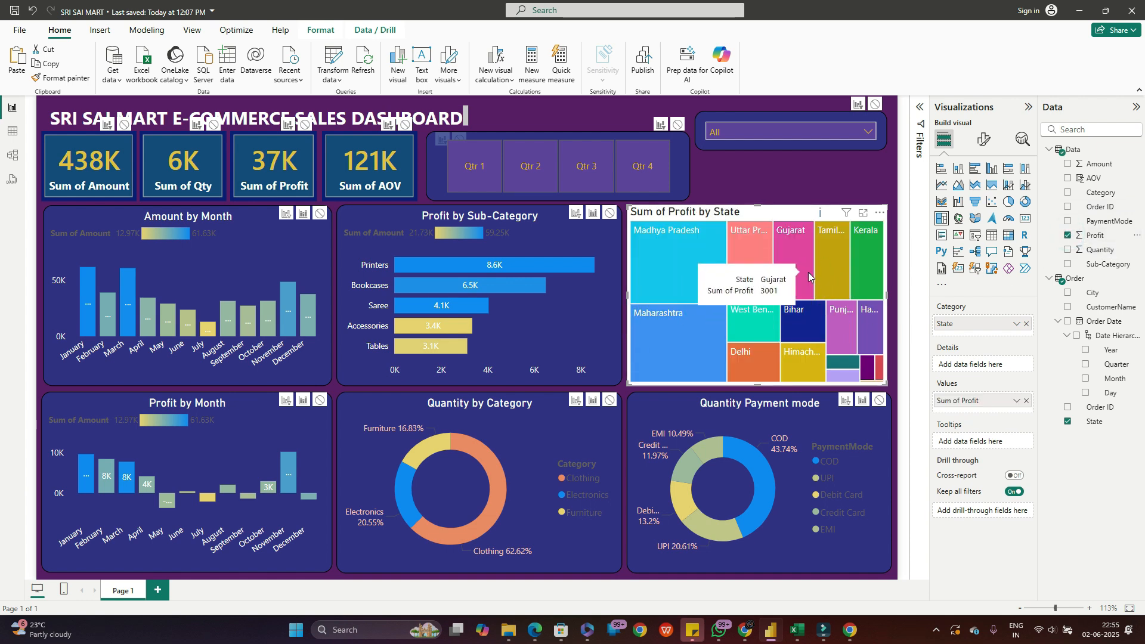
- Filter the treemap's State field to the Top 5 items by Sum of Profit using Top N filtering
{"action": "left_click", "coordinate": [918, 160]}
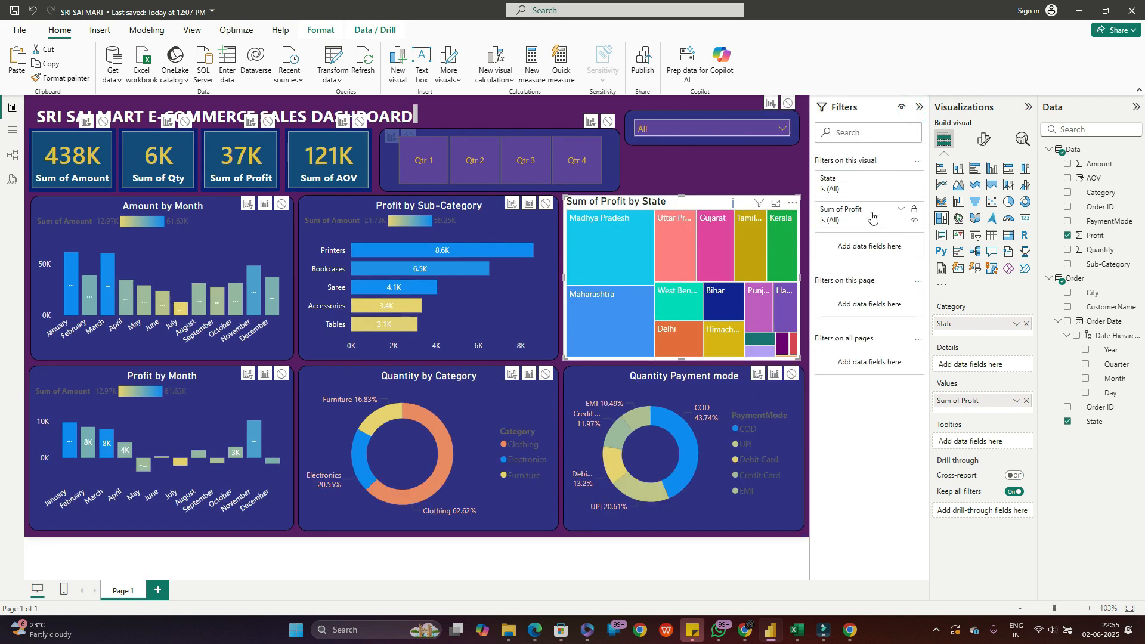
{"action": "left_click", "coordinate": [901, 190]}
{"action": "left_click", "coordinate": [906, 219]}
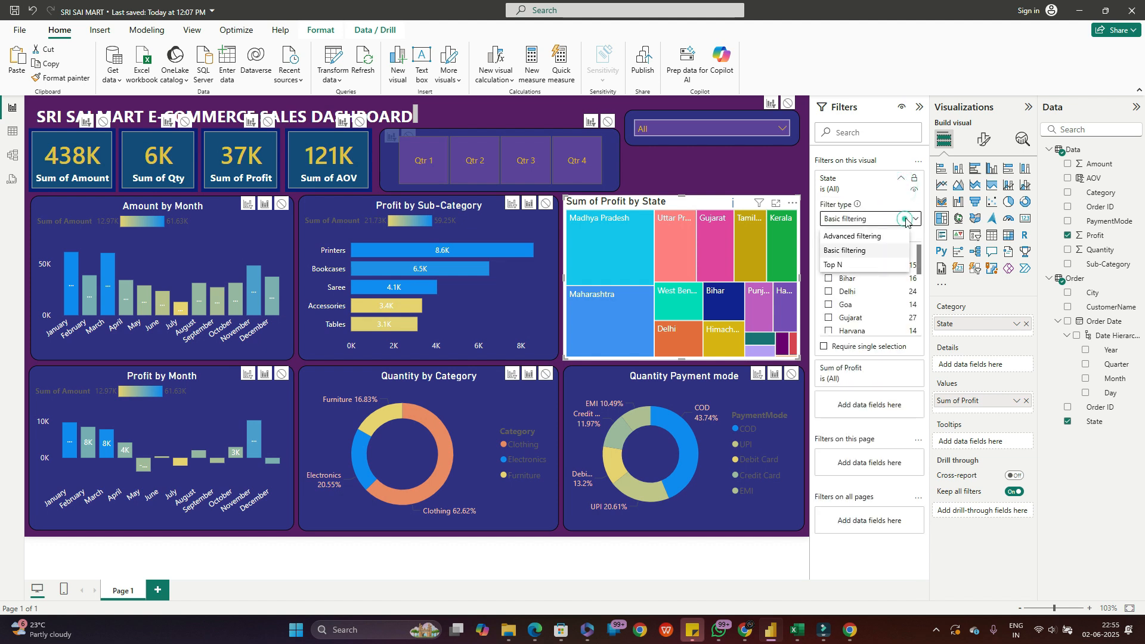
{"action": "left_click", "coordinate": [847, 265]}
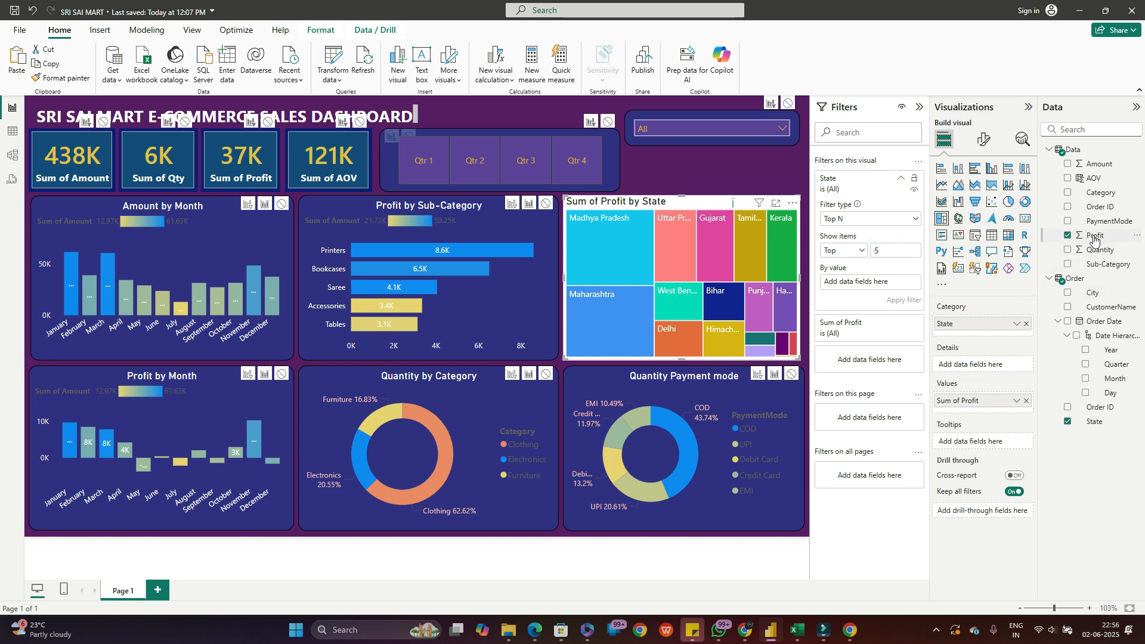
{"action": "left_click_drag", "start_coordinate": [1095, 235], "coordinate": [906, 279]}
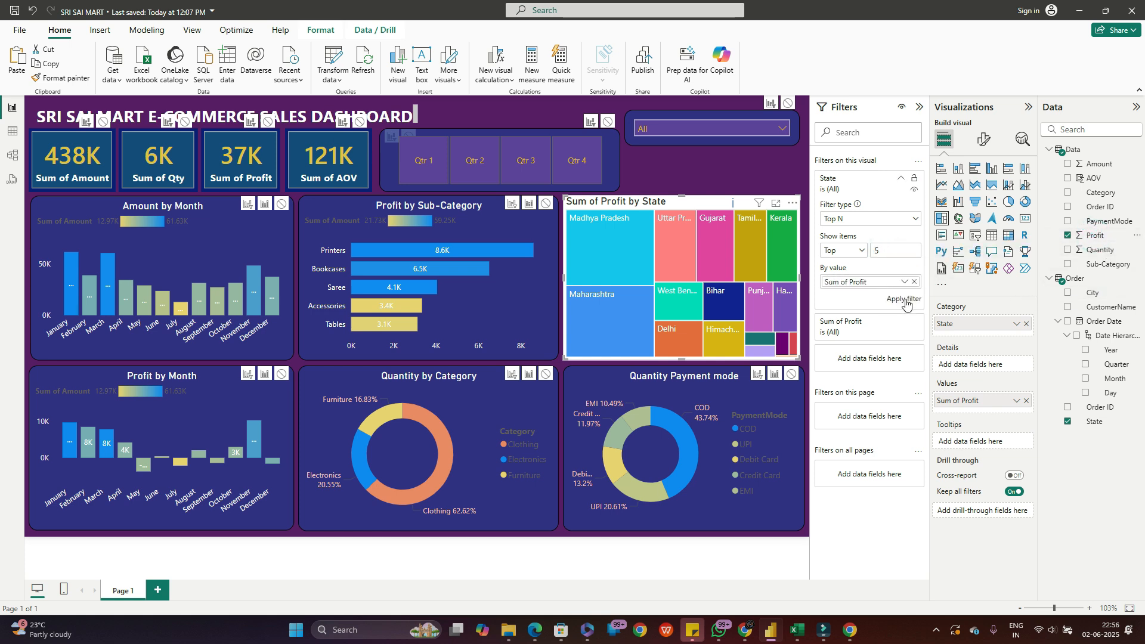
{"action": "left_click", "coordinate": [905, 300]}
- Inspect the treemap's state tooltips and test cross-filtering the dashboard by Madhya Pradesh, clearing the selection again
{"action": "mouse_move", "coordinate": [735, 295]}
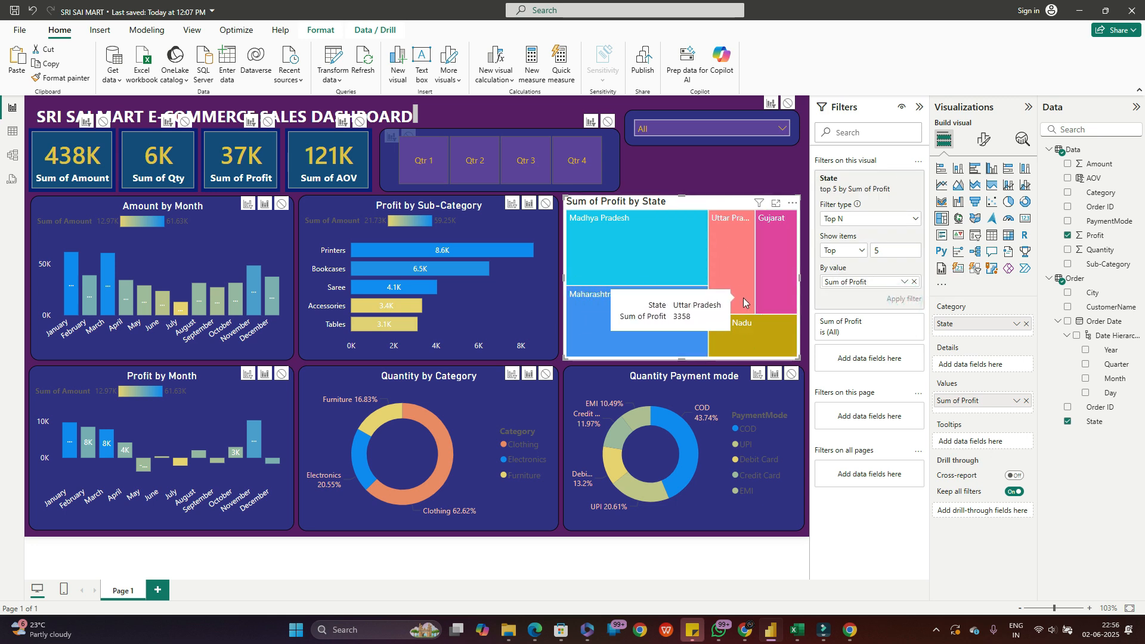
{"action": "mouse_move", "coordinate": [781, 345]}
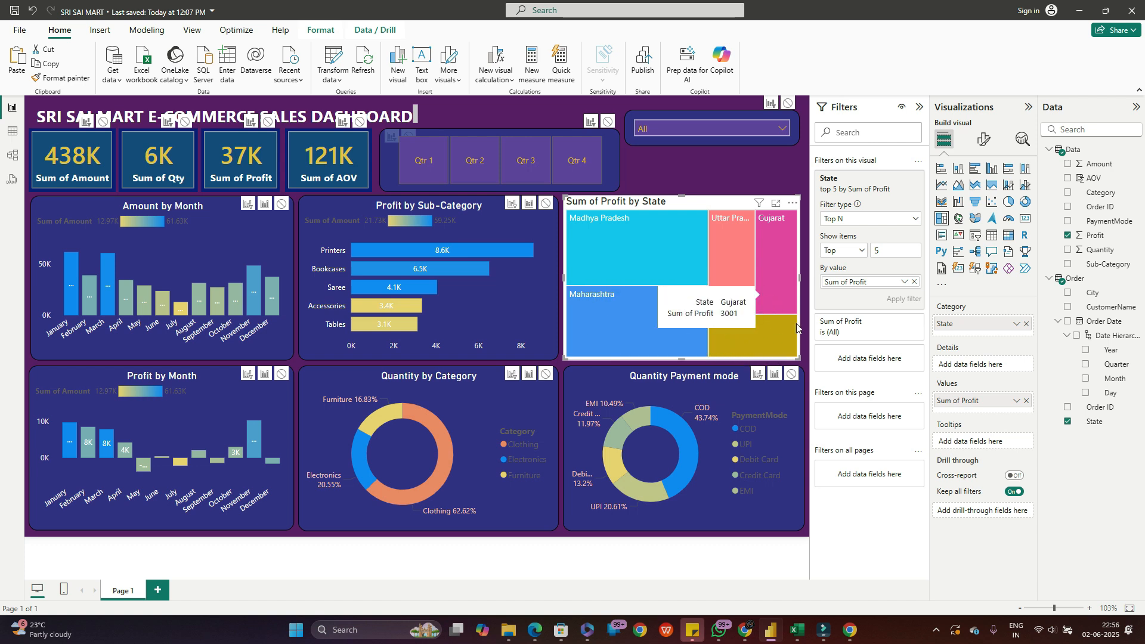
{"action": "left_click", "coordinate": [659, 241]}
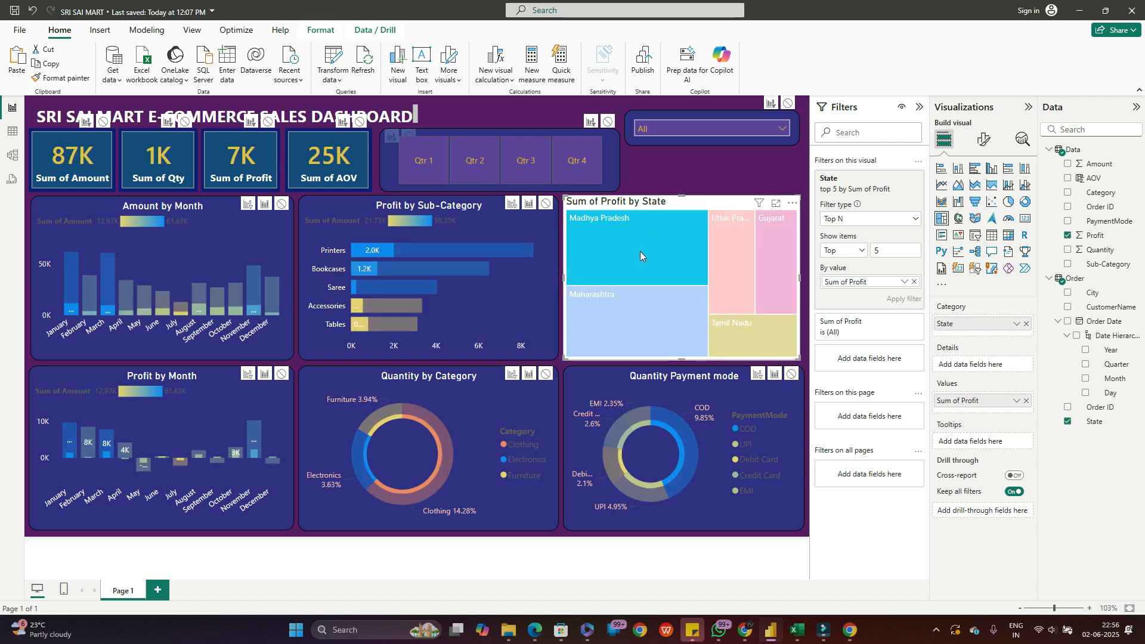
{"action": "left_click", "coordinate": [656, 249]}
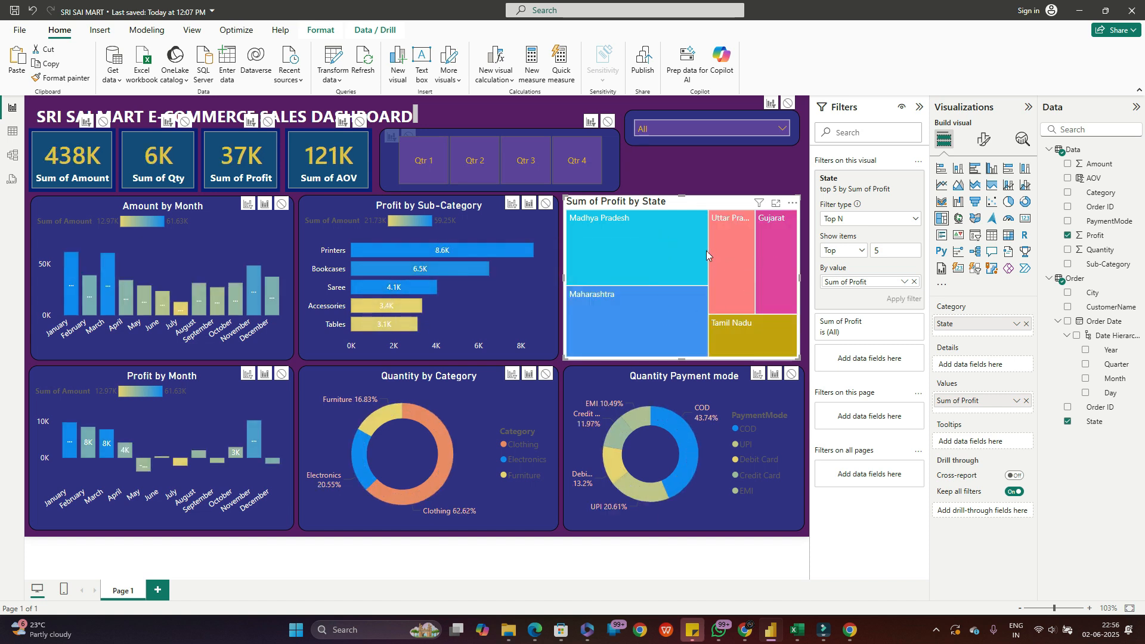
{"action": "left_click", "coordinate": [665, 256]}
{"action": "left_click", "coordinate": [637, 236]}
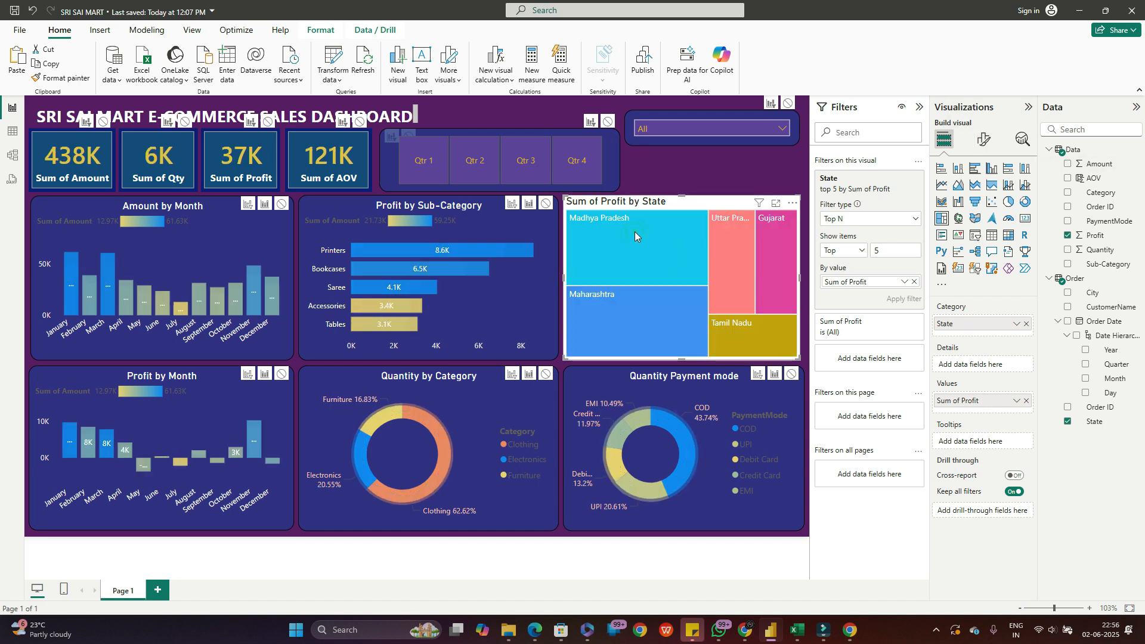
- Change the treemap's title to "TOP 5 Profit by States" and center it
{"action": "left_click", "coordinate": [981, 146]}
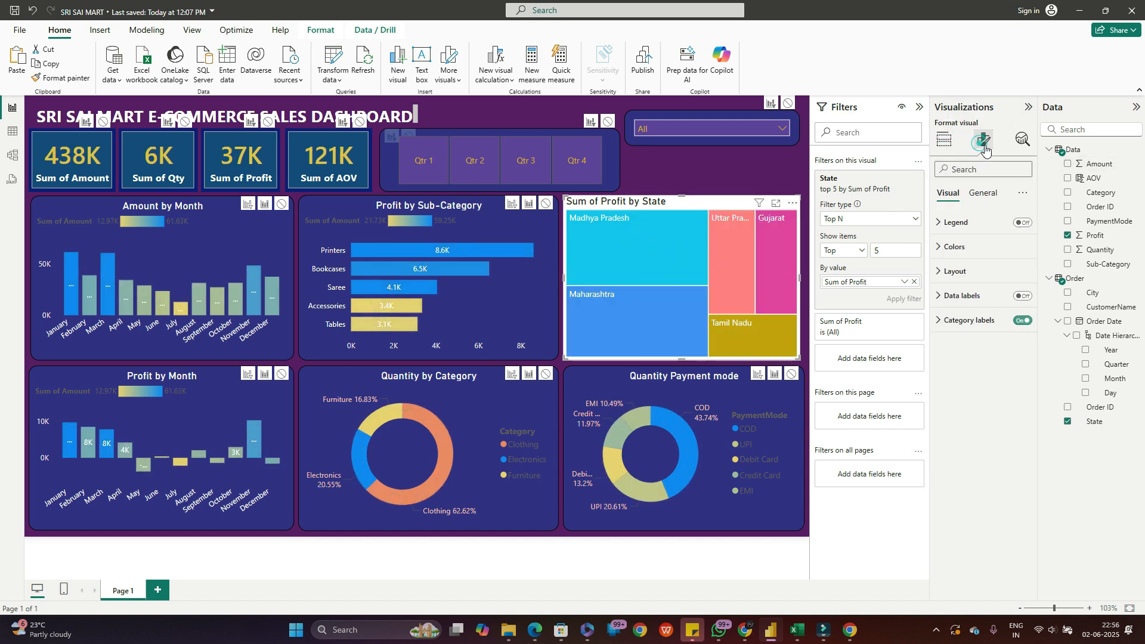
{"action": "left_click", "coordinate": [983, 193]}
{"action": "left_click", "coordinate": [951, 247]}
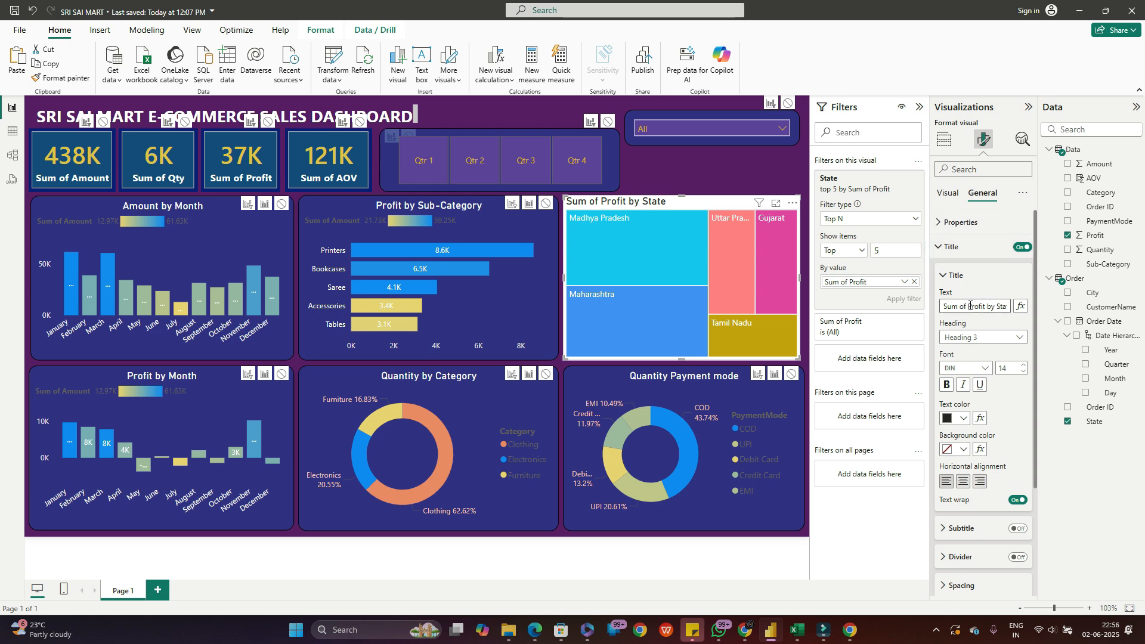
{"action": "left_click_drag", "start_coordinate": [970, 305], "coordinate": [908, 310]}
{"action": "type", "text": "TOP "}
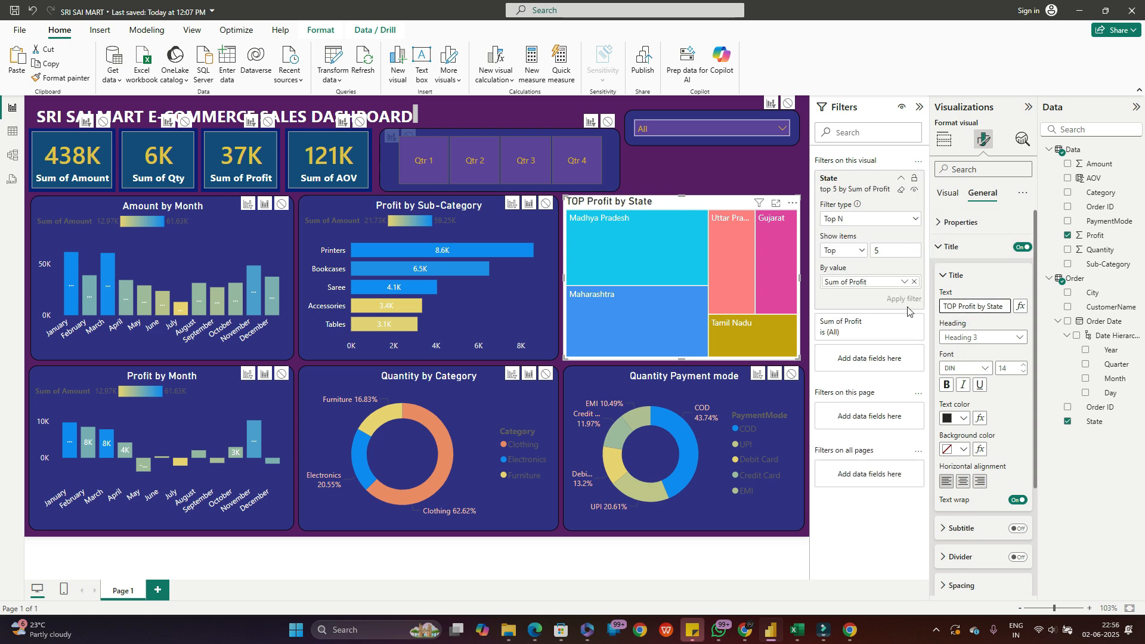
{"action": "type", "text": "5"}
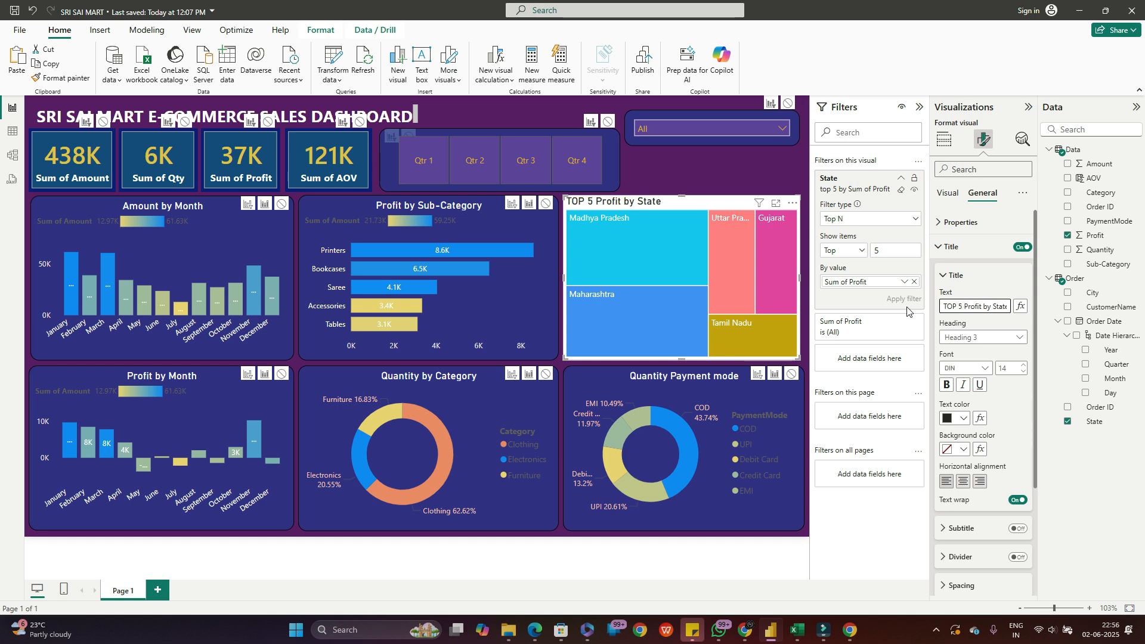
{"action": "left_click", "coordinate": [1008, 307]}
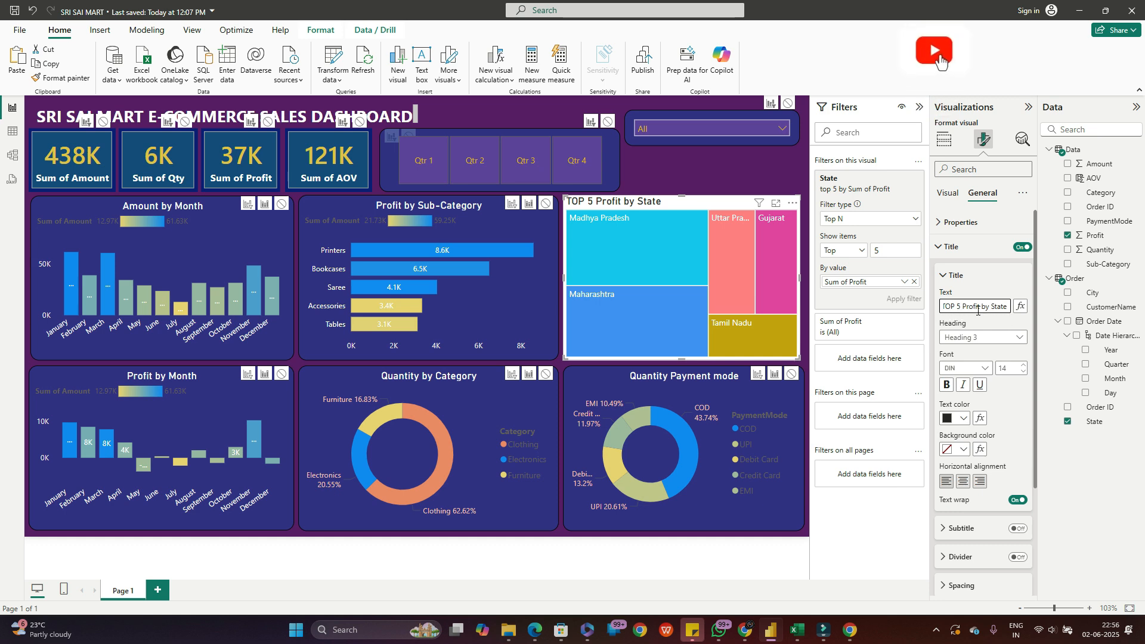
{"action": "type", "text": "S"}
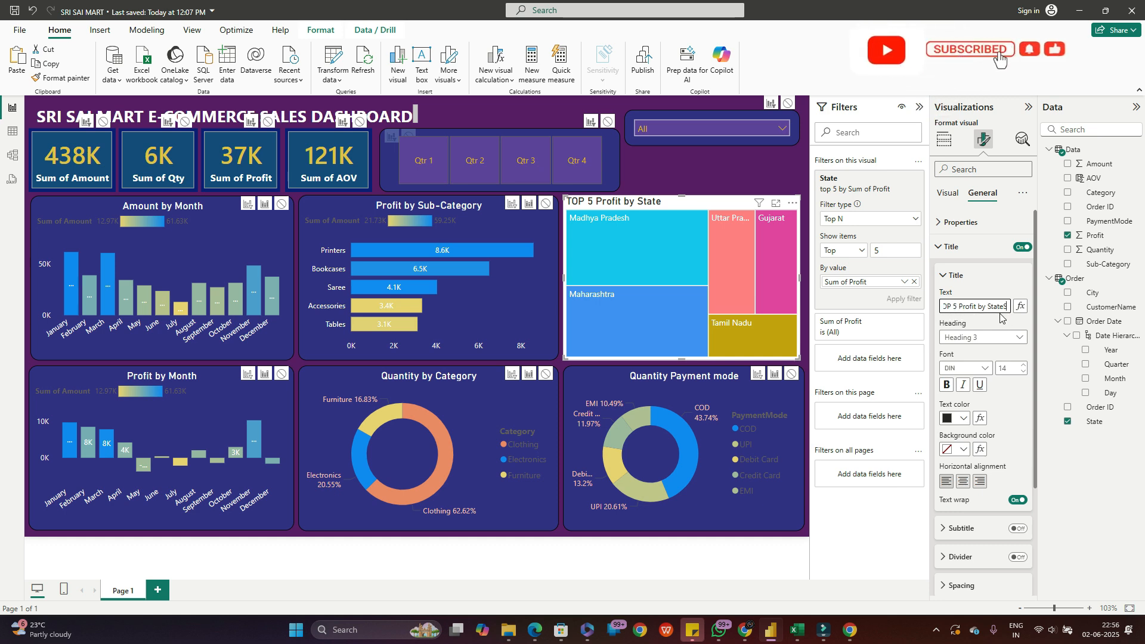
{"action": "key", "text": "BackSpace"}
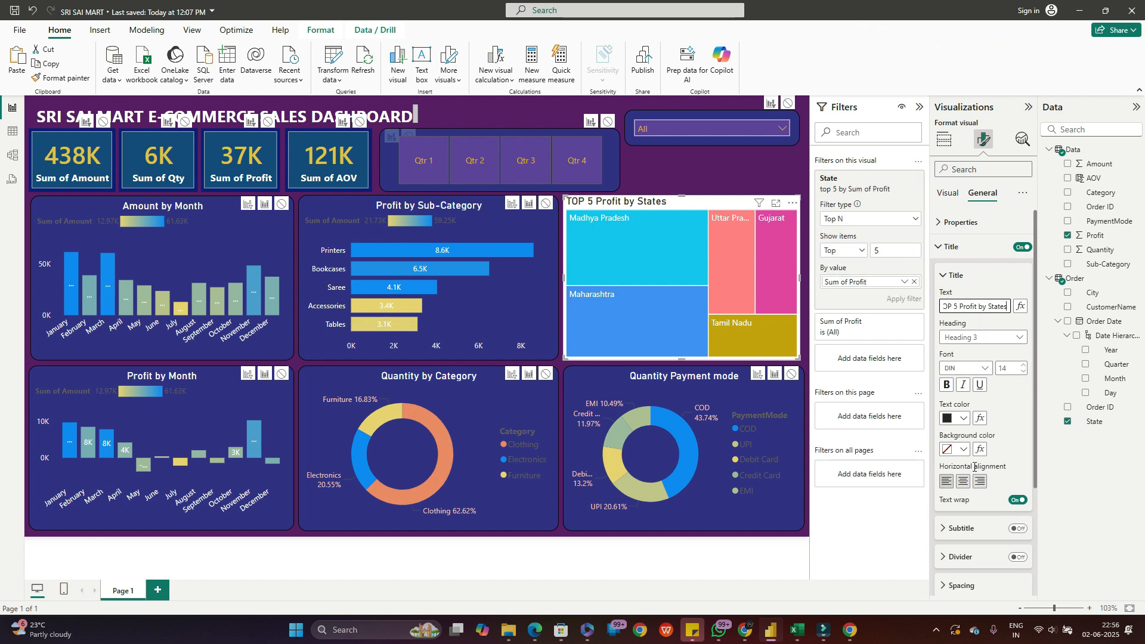
{"action": "left_click", "coordinate": [963, 481]}
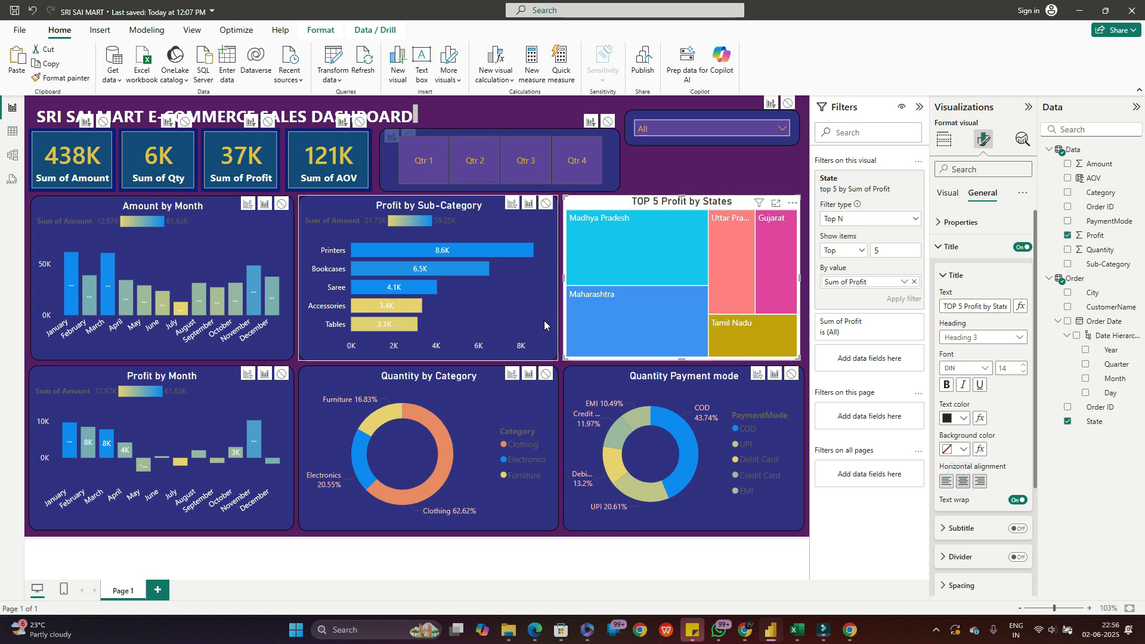
- Copy the Profit by Sub-Category chart's formatting onto the treemap with the Format painter
{"action": "left_click", "coordinate": [521, 309]}
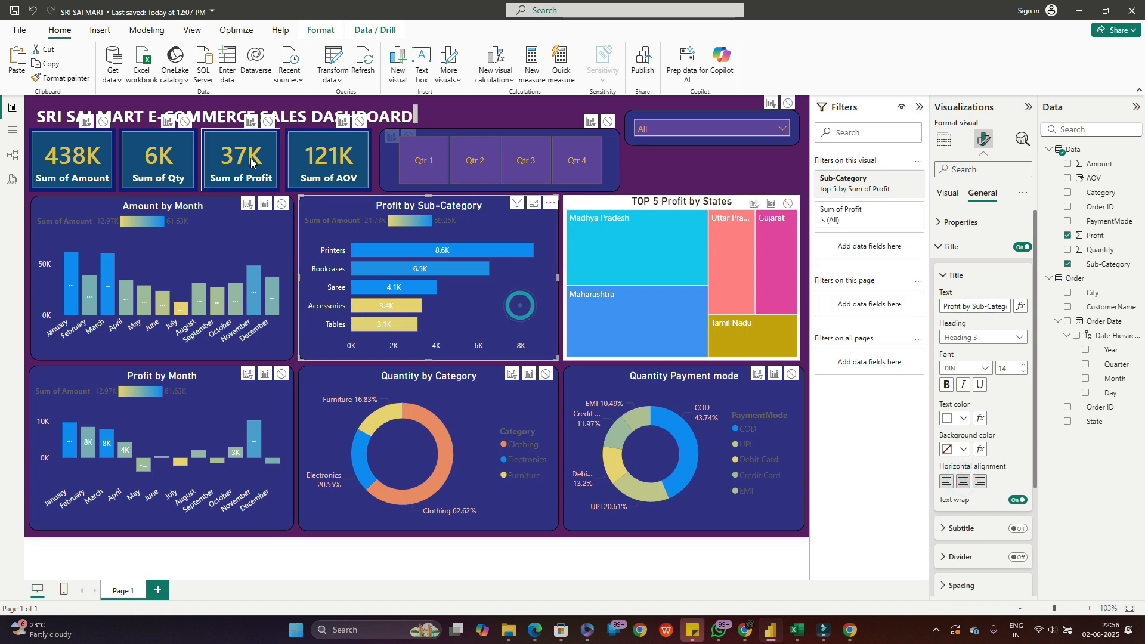
{"action": "left_click", "coordinate": [60, 78]}
{"action": "left_click", "coordinate": [625, 257]}
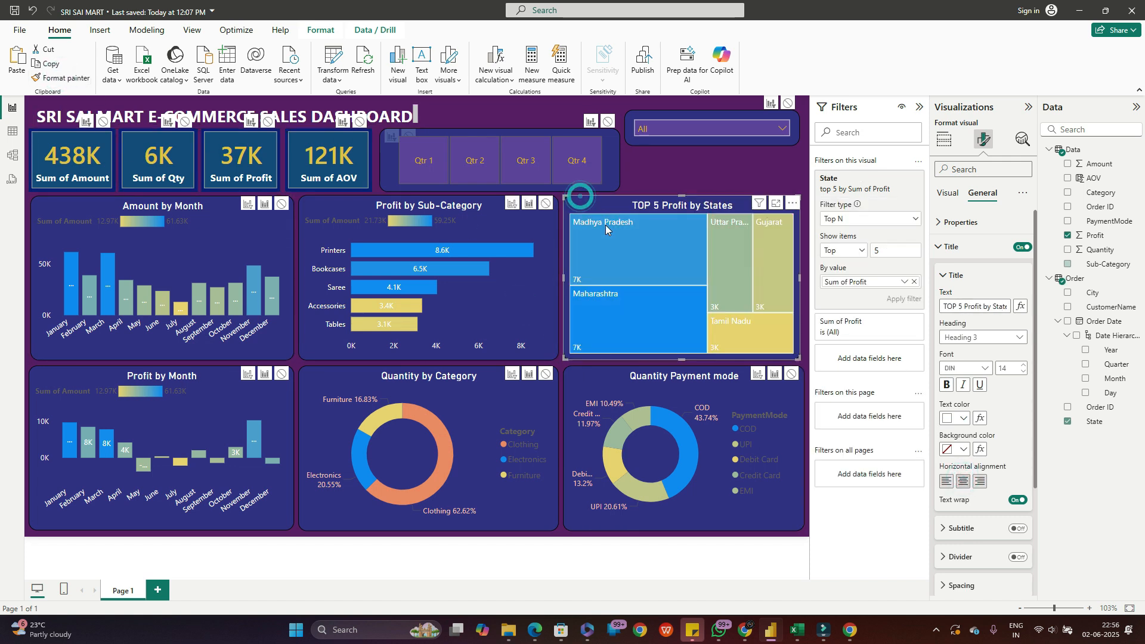
{"action": "left_click", "coordinate": [698, 167]}
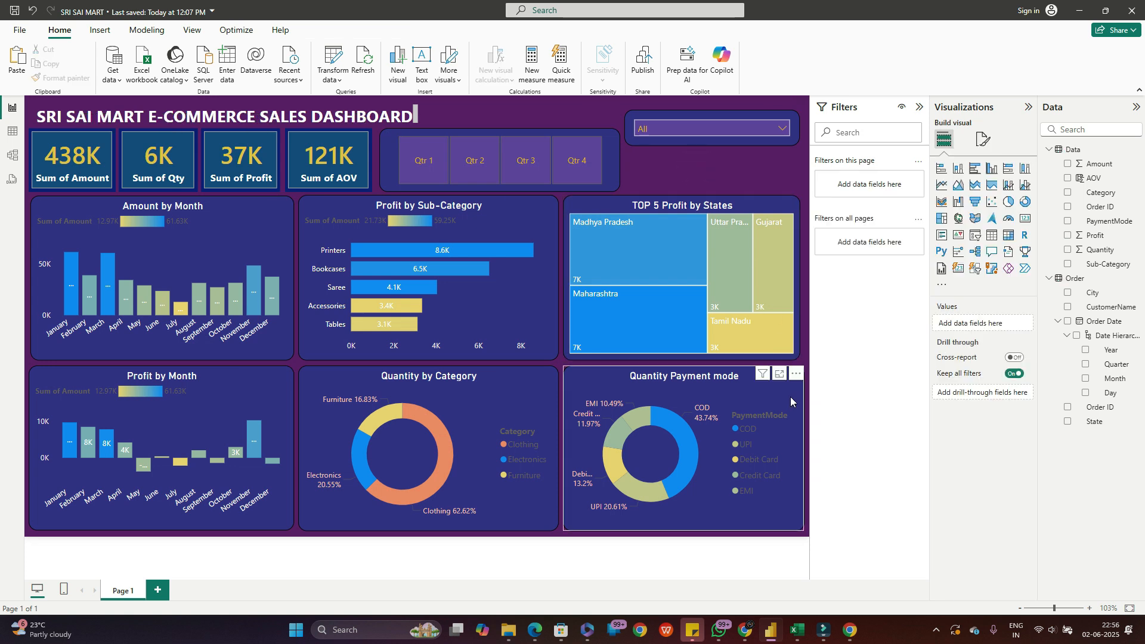
- Set the treemap's Madhya Pradesh color to light blue #70bbff (Theme color 1, 40% lighter)
{"action": "left_click", "coordinate": [982, 139]}
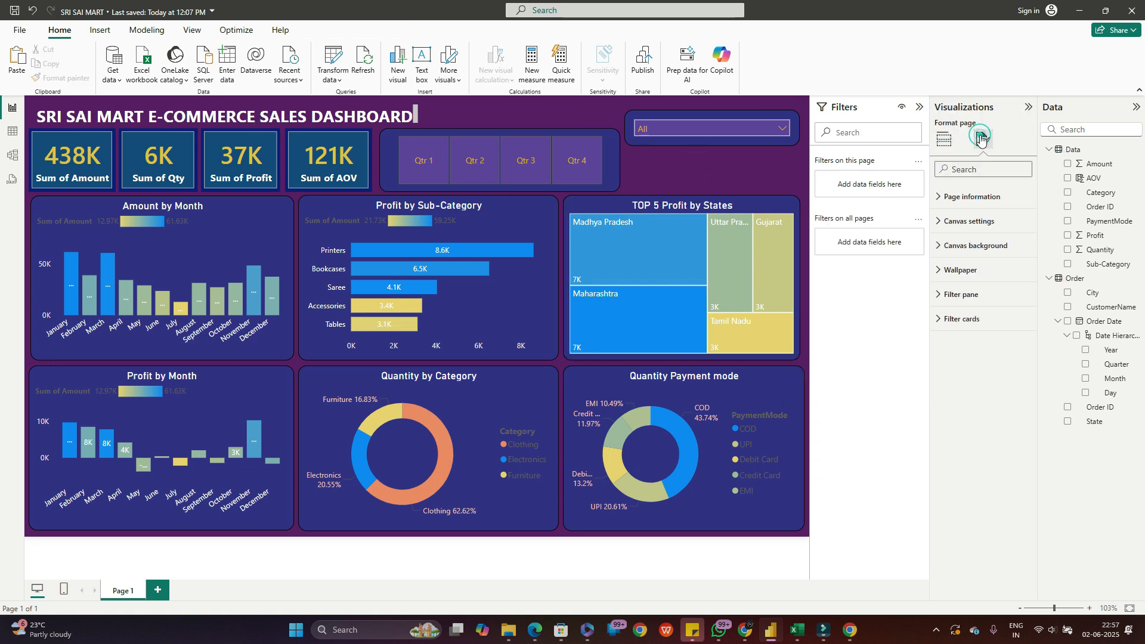
{"action": "left_click", "coordinate": [614, 232]}
{"action": "left_click", "coordinate": [615, 232]}
{"action": "left_click", "coordinate": [606, 201]}
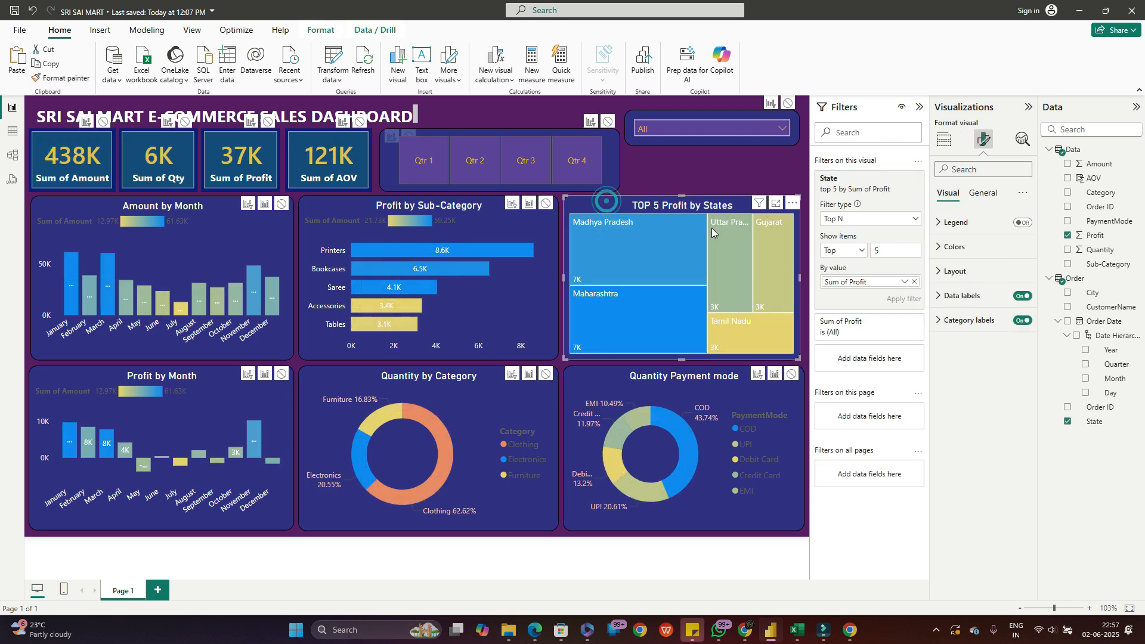
{"action": "left_click", "coordinate": [954, 246]}
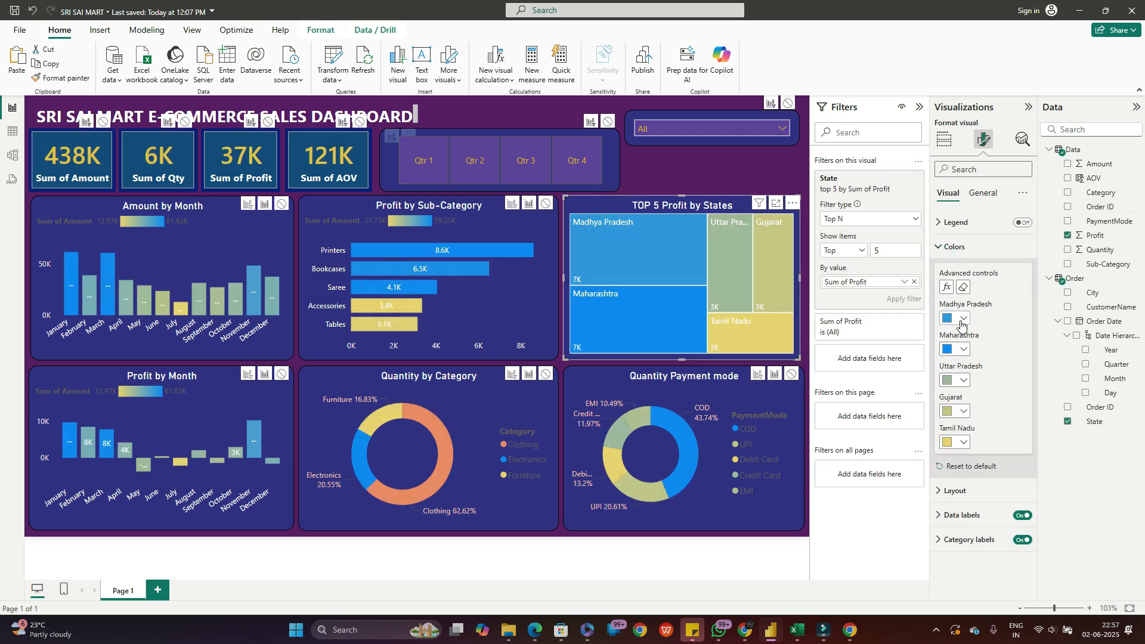
{"action": "left_click", "coordinate": [961, 319]}
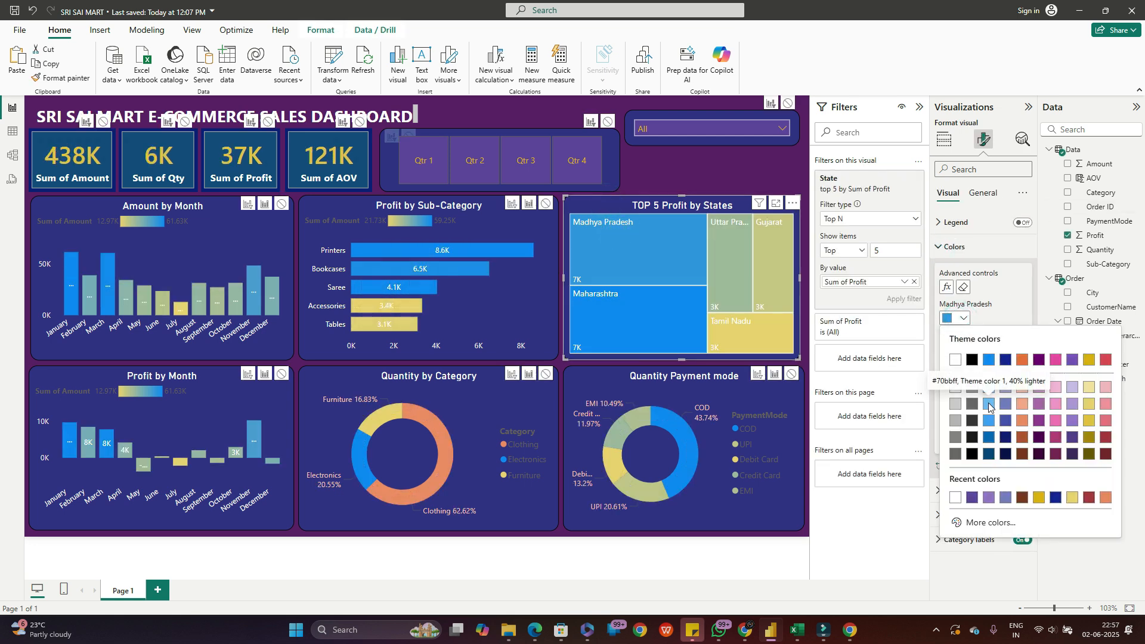
{"action": "left_click", "coordinate": [988, 403]}
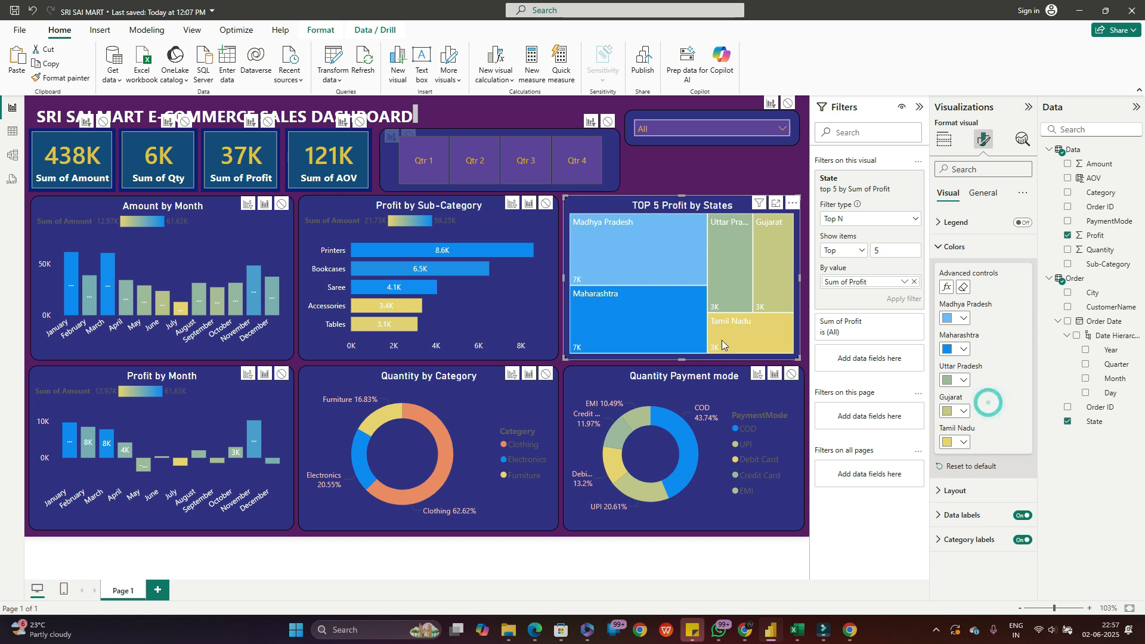
- Set the treemap's Tamil Nadu and Uttar Pradesh colors to gold
{"action": "left_click", "coordinate": [782, 263]}
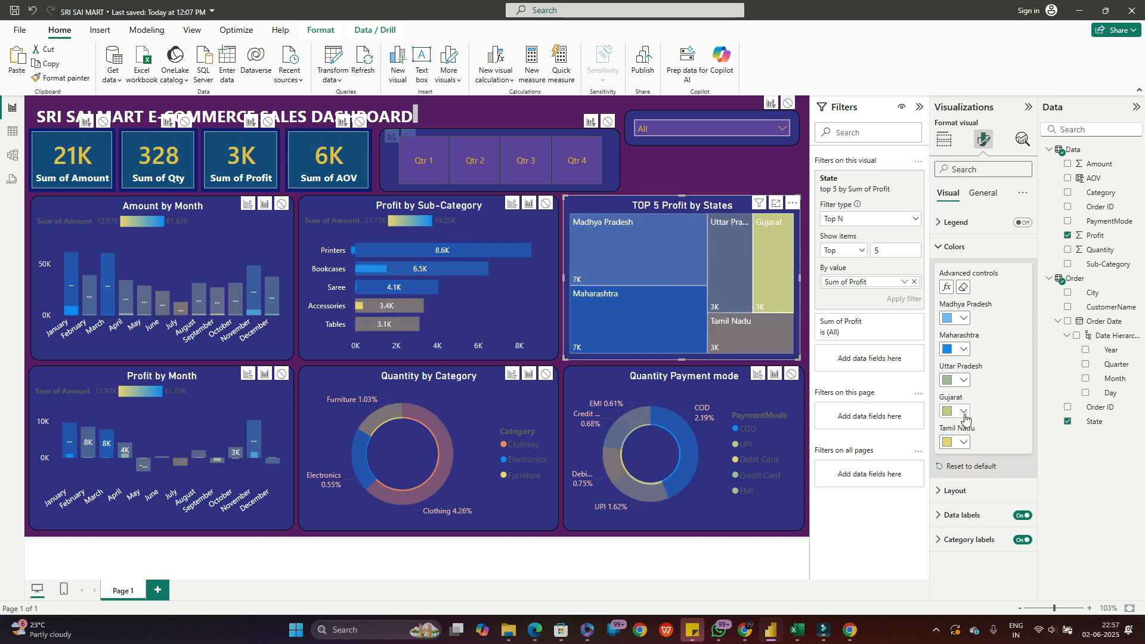
{"action": "left_click", "coordinate": [964, 443]}
{"action": "left_click", "coordinate": [1088, 314]}
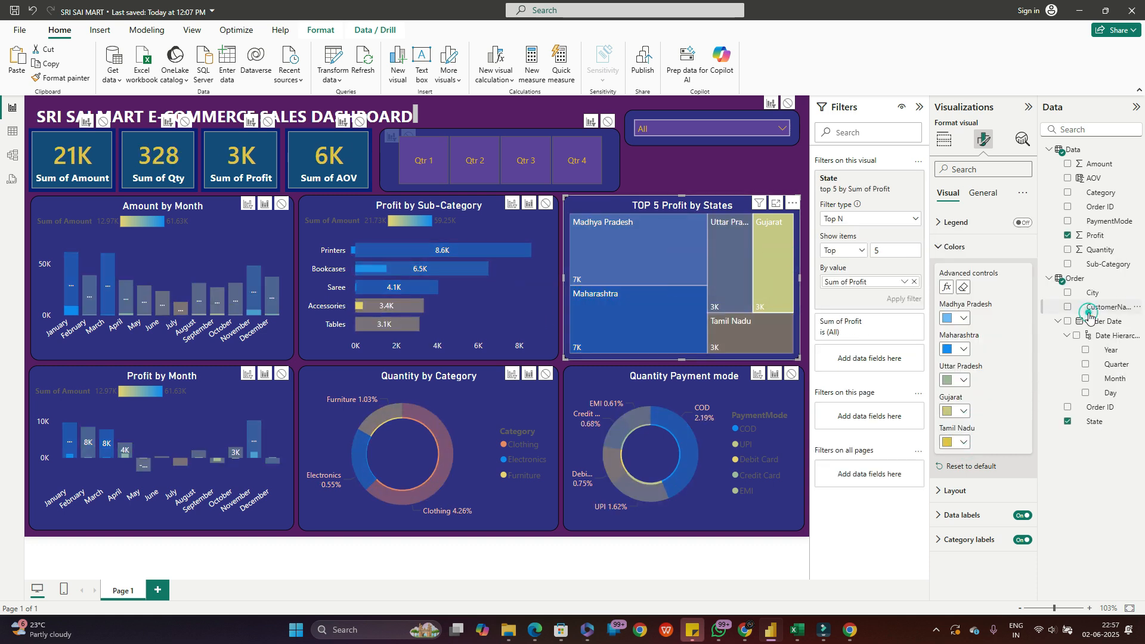
{"action": "left_click", "coordinate": [736, 281]}
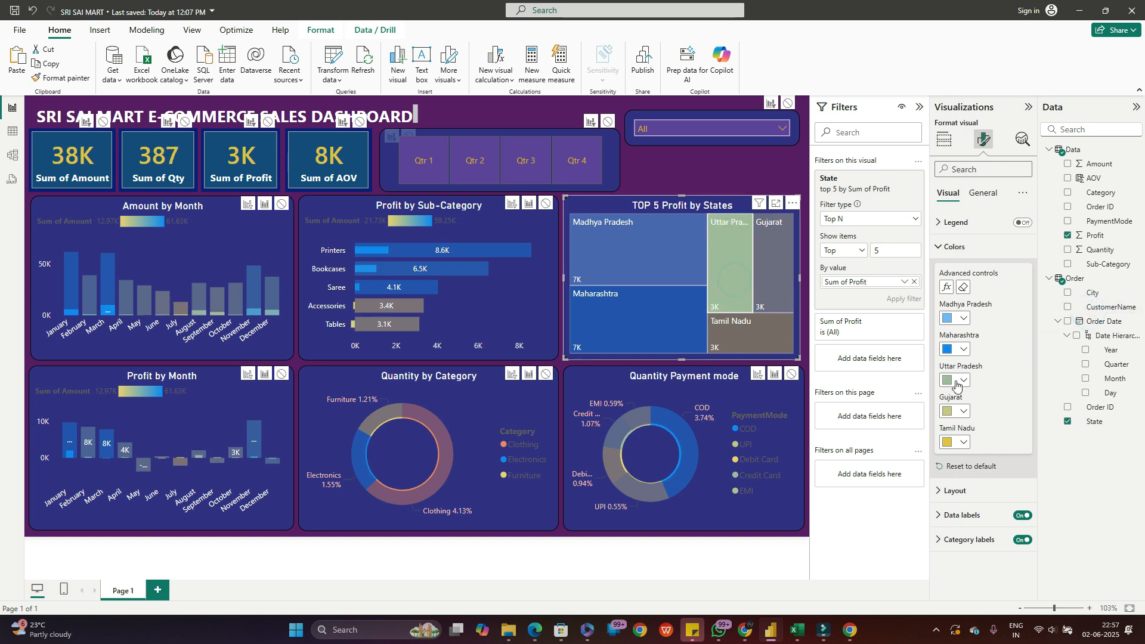
{"action": "left_click", "coordinate": [964, 411]}
{"action": "left_click", "coordinate": [1015, 414]}
{"action": "left_click", "coordinate": [963, 380]}
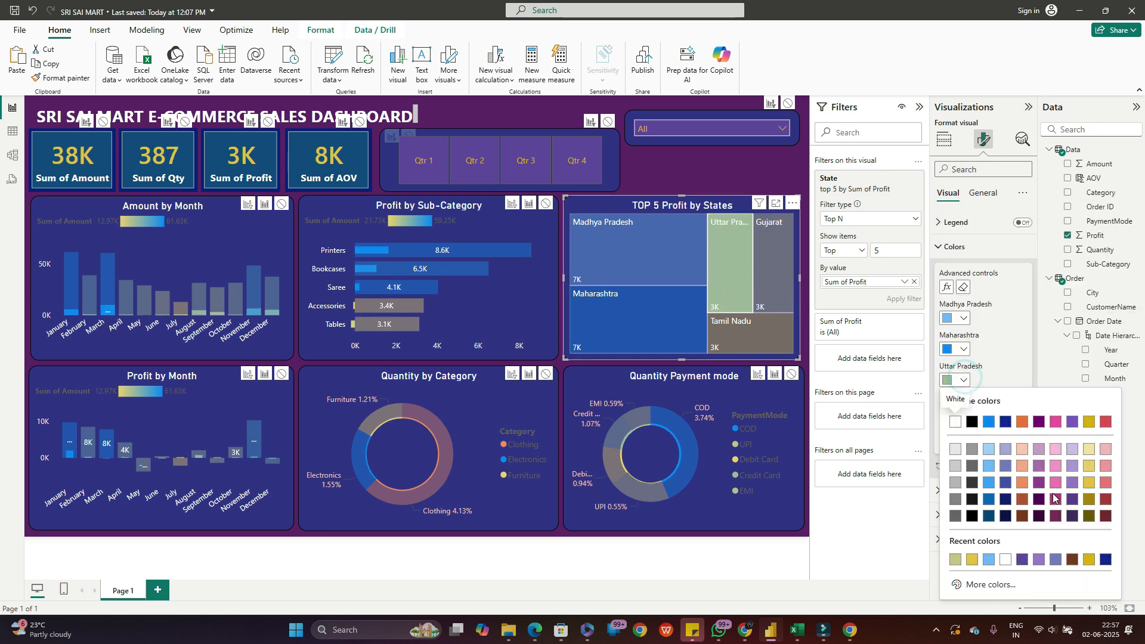
{"action": "left_click", "coordinate": [1088, 483]}
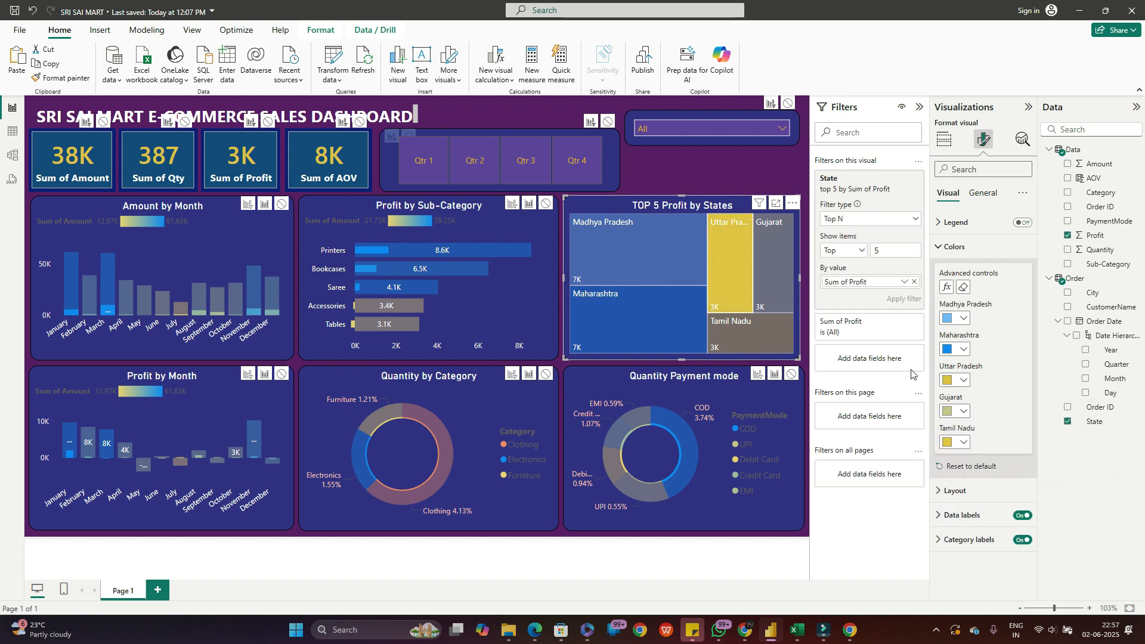
- Set the treemap's Maharashtra color to dark purple and deselect the visual
{"action": "left_click", "coordinate": [962, 350]}
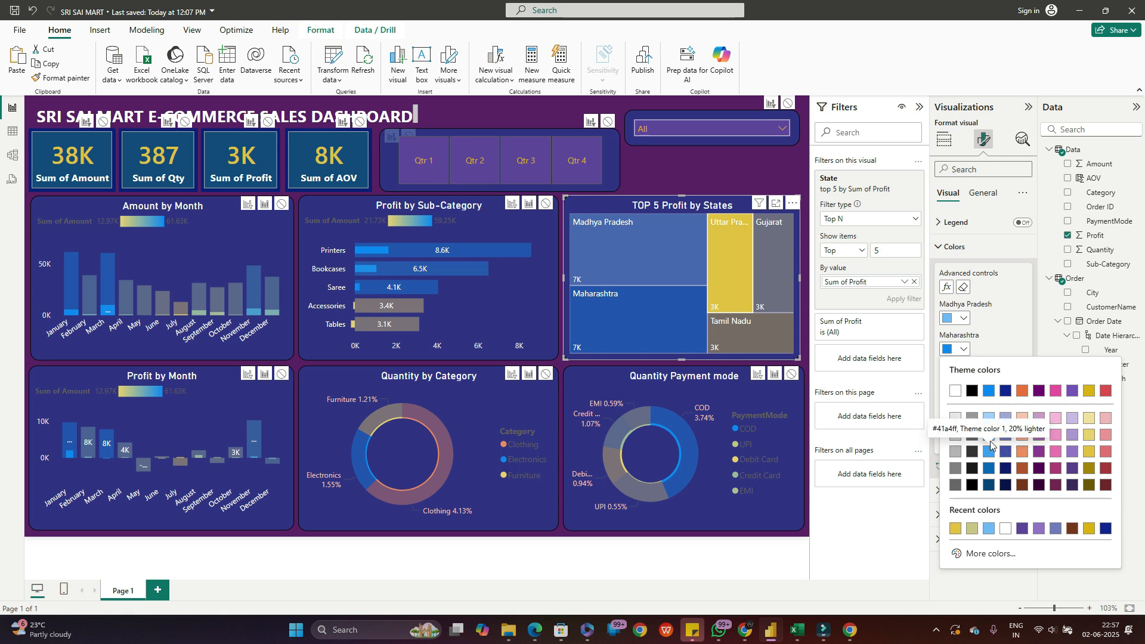
{"action": "left_click", "coordinate": [972, 469]}
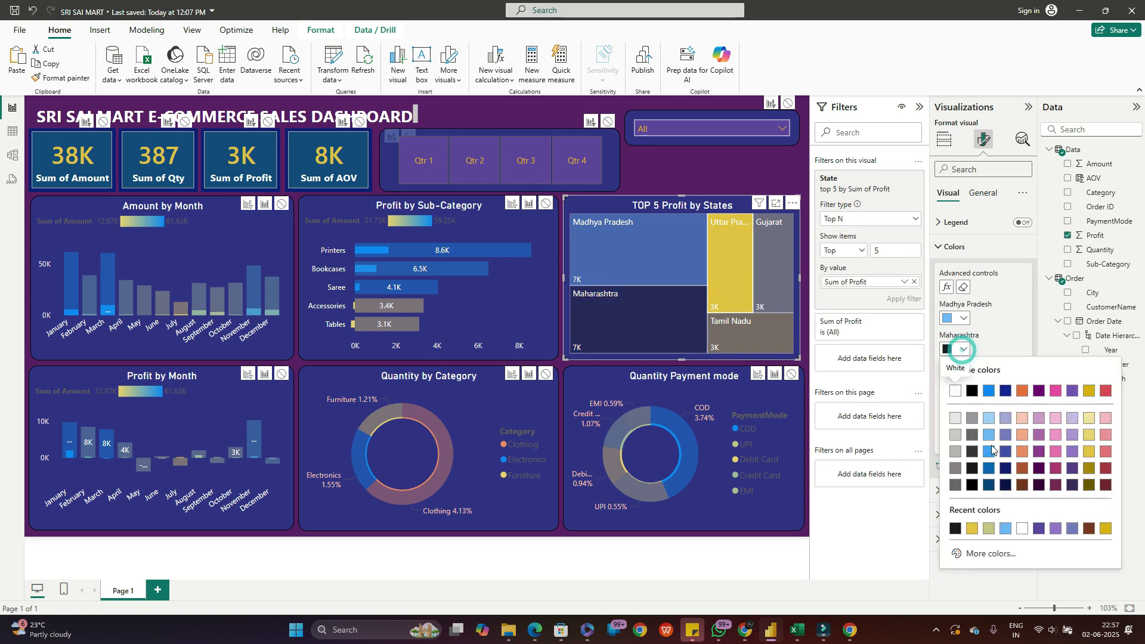
{"action": "left_click", "coordinate": [1038, 468]}
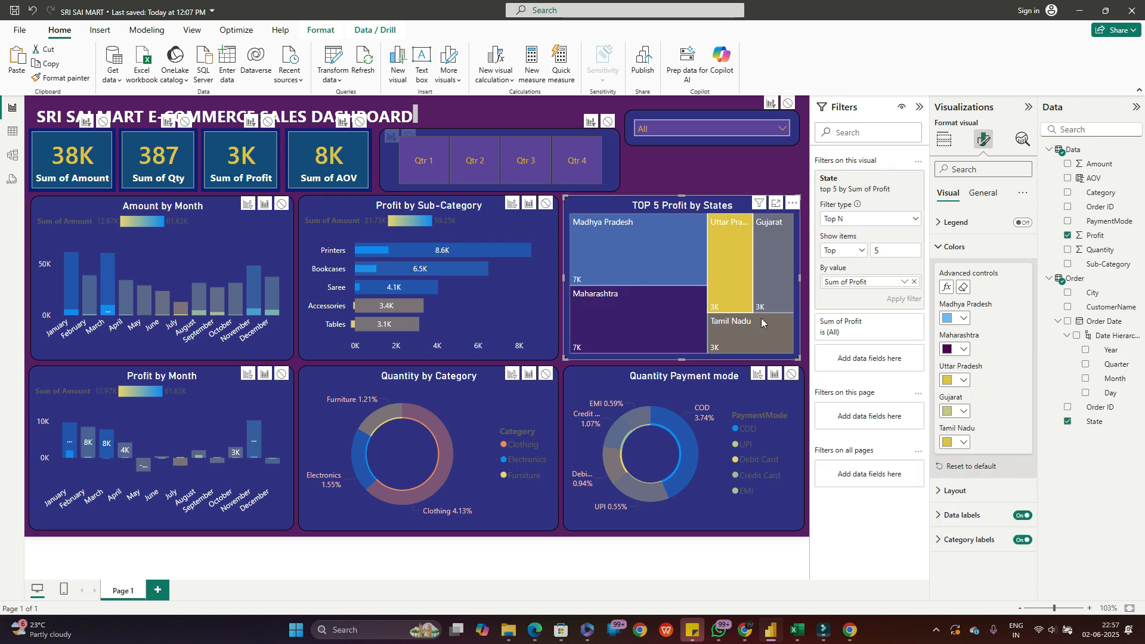
{"action": "left_click", "coordinate": [724, 171]}
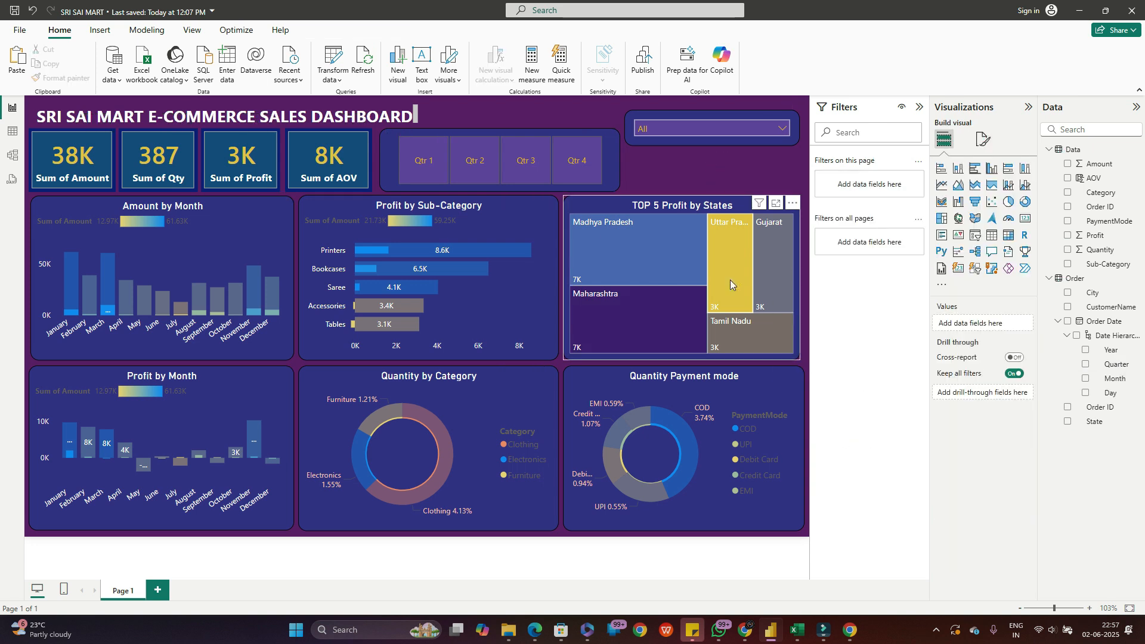
{"action": "left_click", "coordinate": [710, 183]}
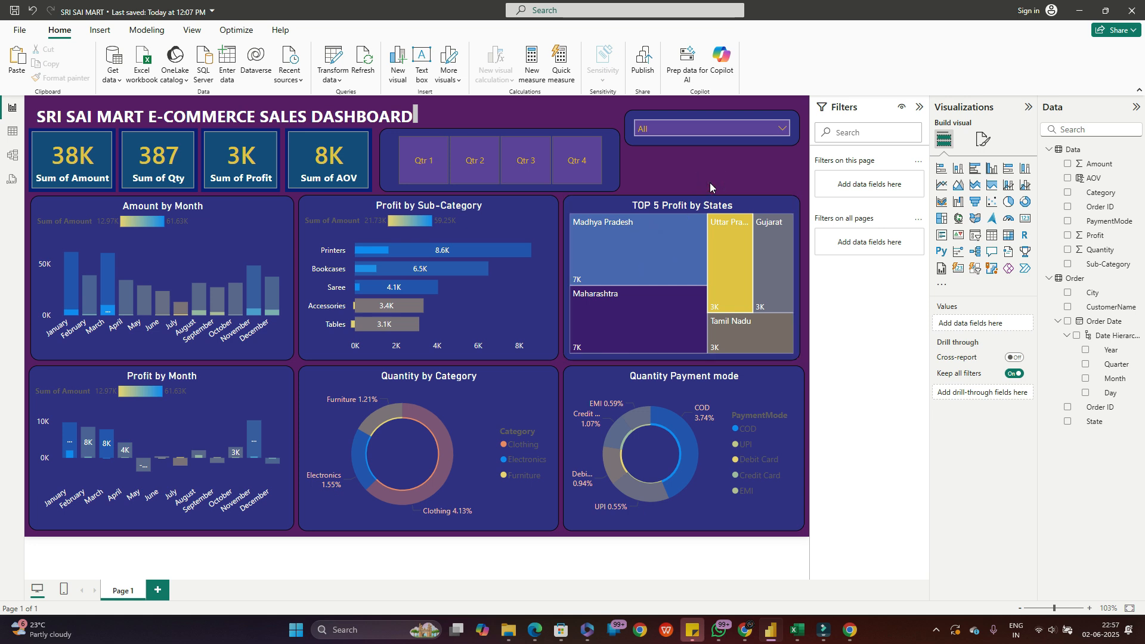
- Narrow the Quarter slicer slightly by pulling in its outer edge and deselect it
{"action": "left_click", "coordinate": [616, 166]}
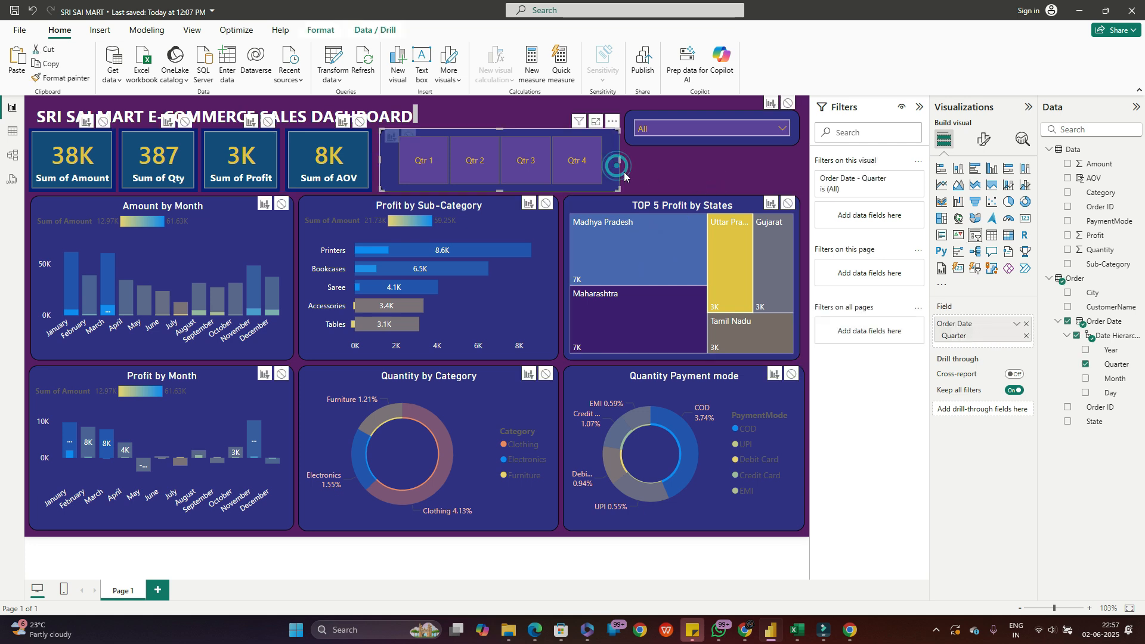
{"action": "mouse_move", "coordinate": [619, 163]}
{"action": "left_mouse_down"}
{"action": "mouse_move", "coordinate": [592, 158]}
{"action": "mouse_move", "coordinate": [615, 159]}
{"action": "left_mouse_up"}
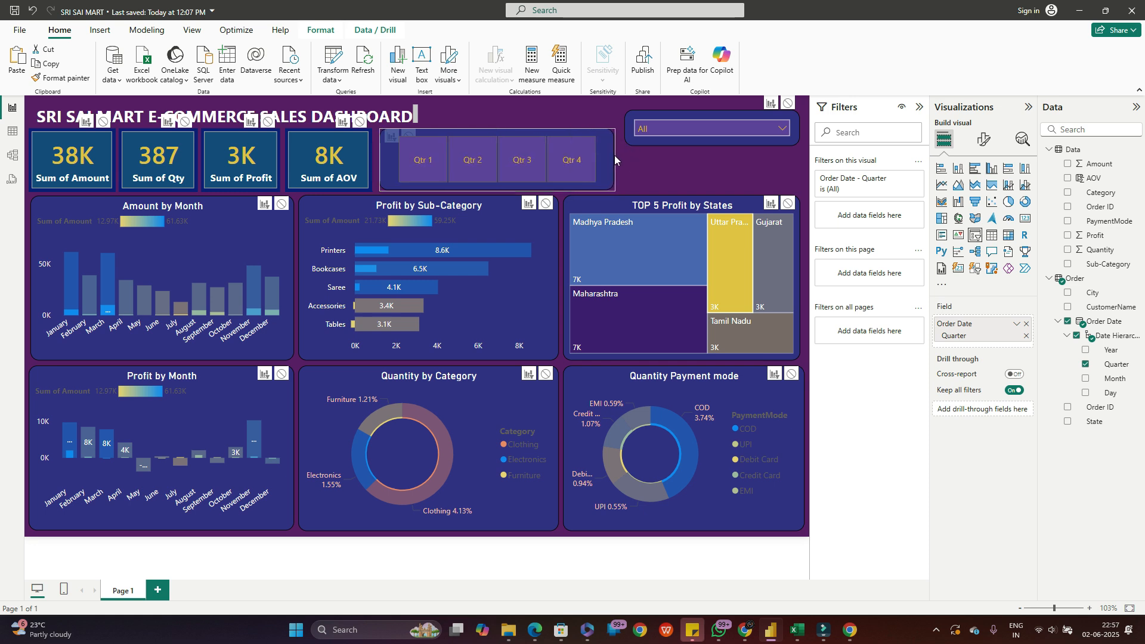
{"action": "left_click", "coordinate": [655, 152]}
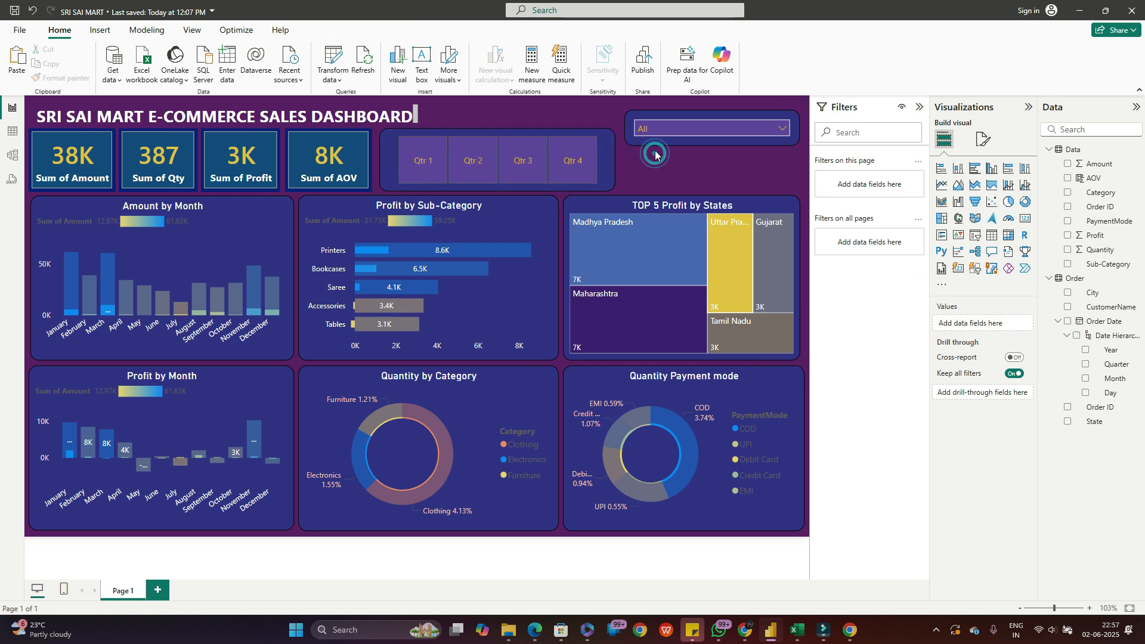
- Duplicate the State slicer and place the copy directly beneath the original, aligned with it
{"action": "left_click", "coordinate": [656, 117]}
{"action": "left_click_drag", "start_coordinate": [656, 114], "coordinate": [662, 119]}
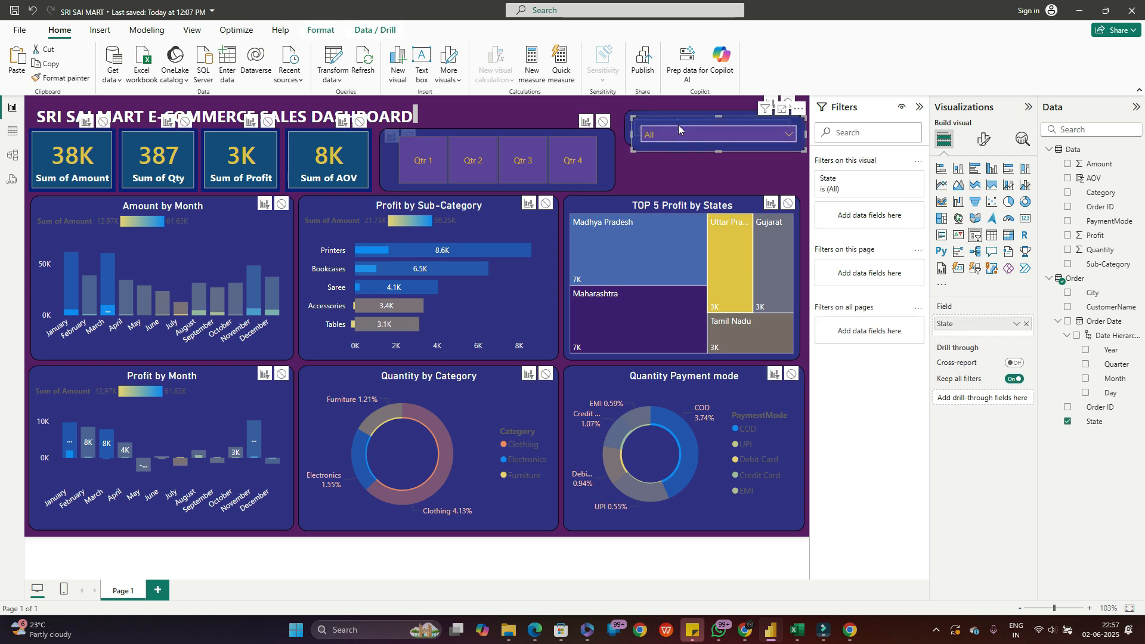
{"action": "left_click_drag", "start_coordinate": [678, 120], "coordinate": [672, 156]}
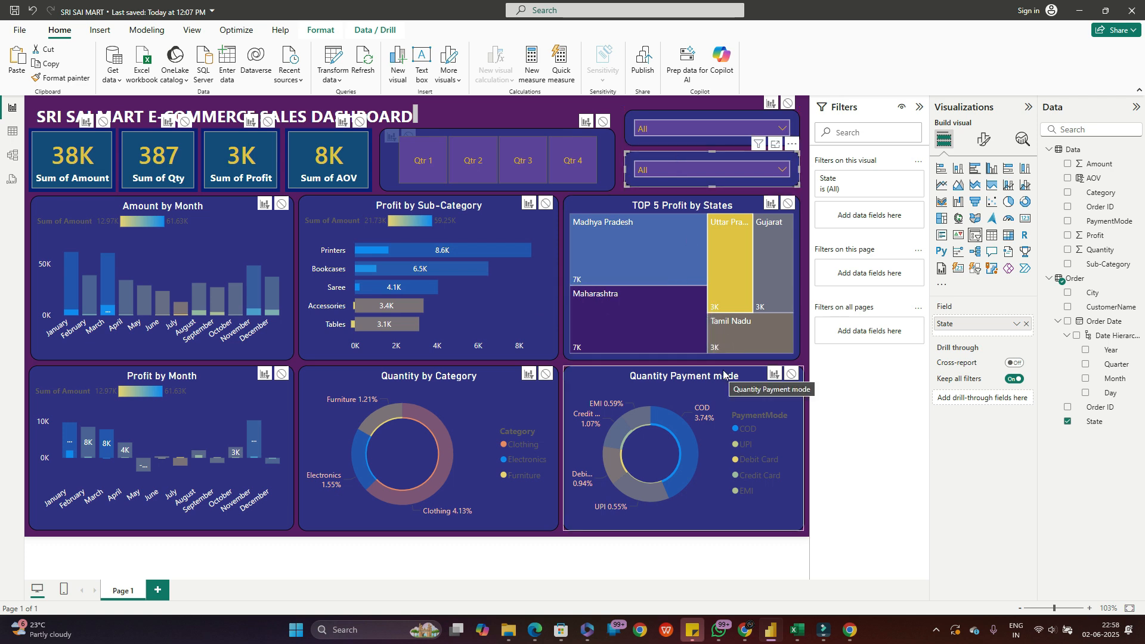
- Replace the State field of the duplicated slicer with the City field from the Order table
{"action": "left_click", "coordinate": [775, 173]}
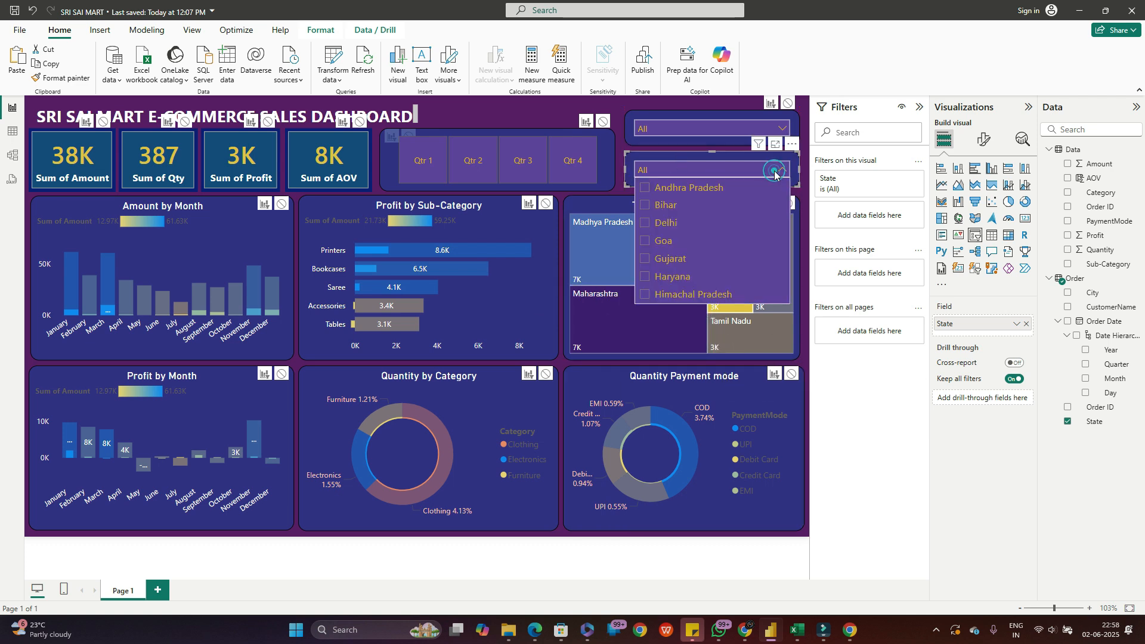
{"action": "left_click", "coordinate": [775, 173]}
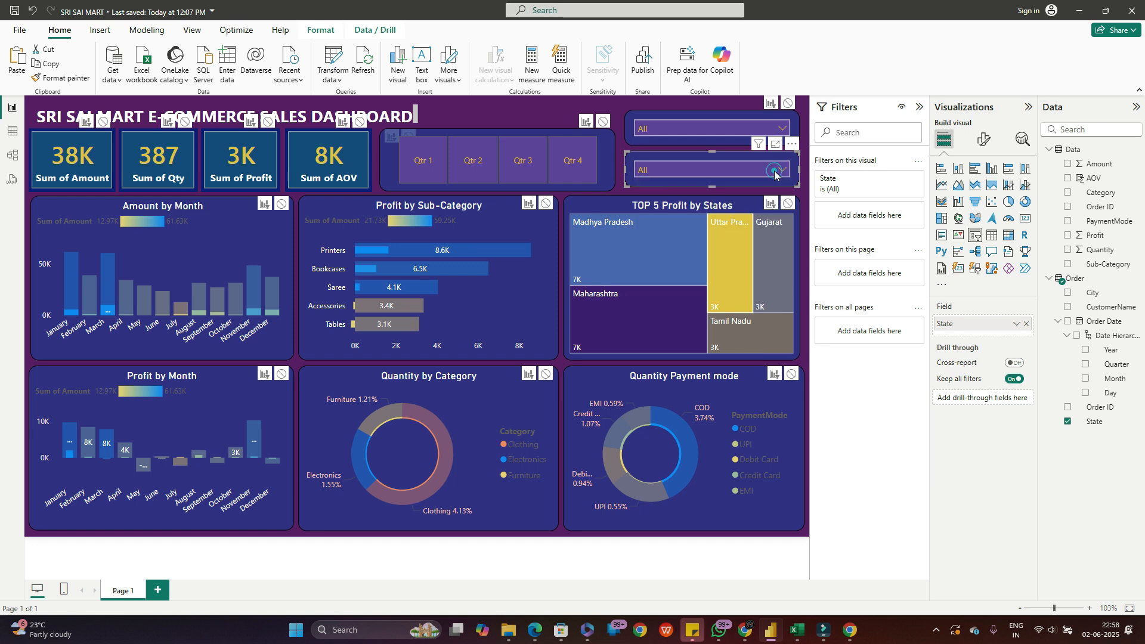
{"action": "left_click", "coordinate": [1026, 324]}
{"action": "left_click", "coordinate": [1068, 293]}
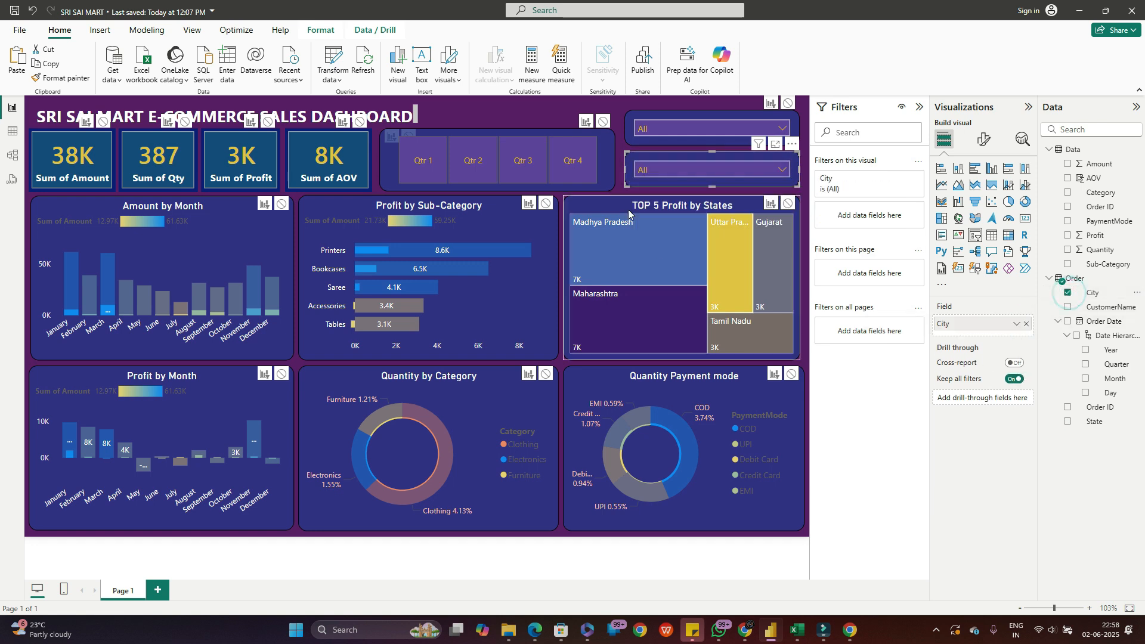
- Test the City slicer by filtering the dashboard to Bangalore, and clear the selection again
{"action": "left_click", "coordinate": [780, 173]}
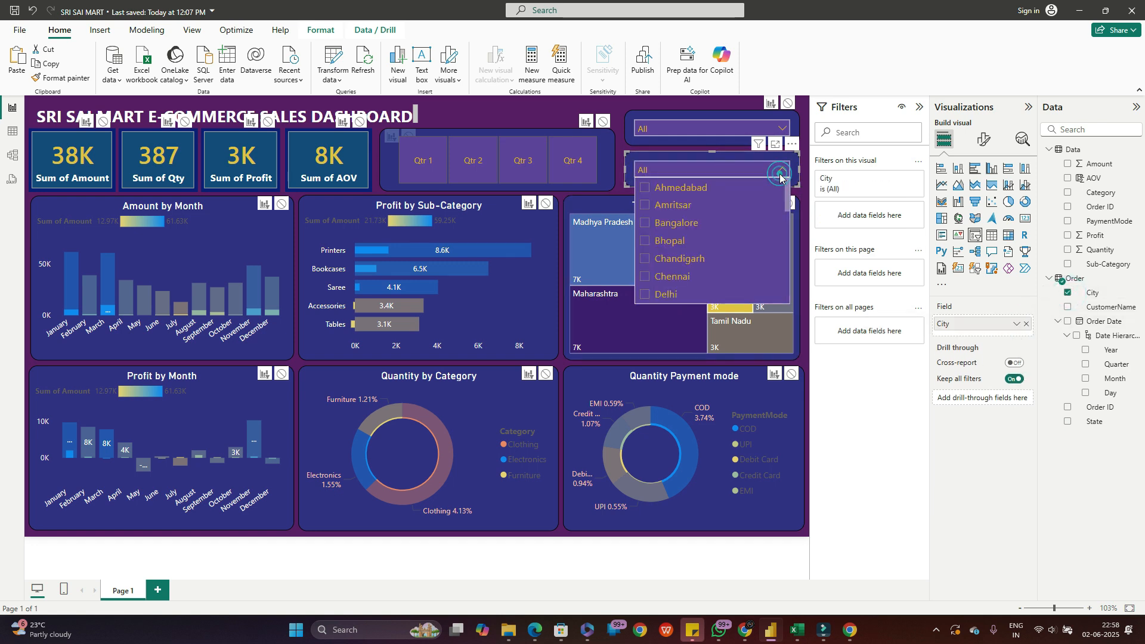
{"action": "left_click", "coordinate": [648, 224]}
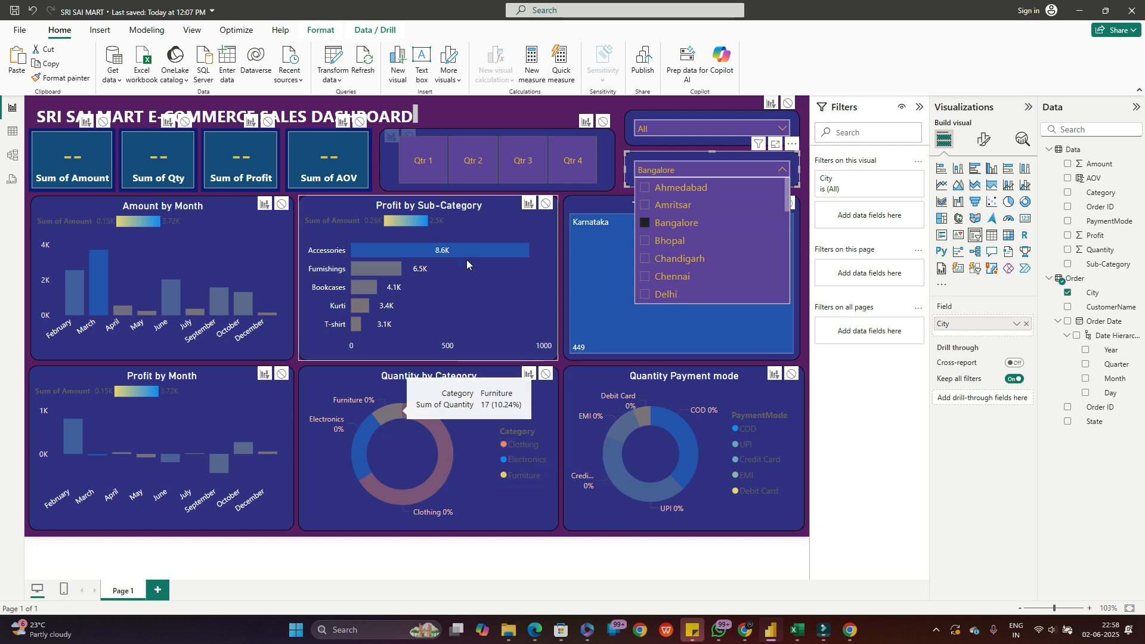
{"action": "left_click", "coordinate": [645, 223]}
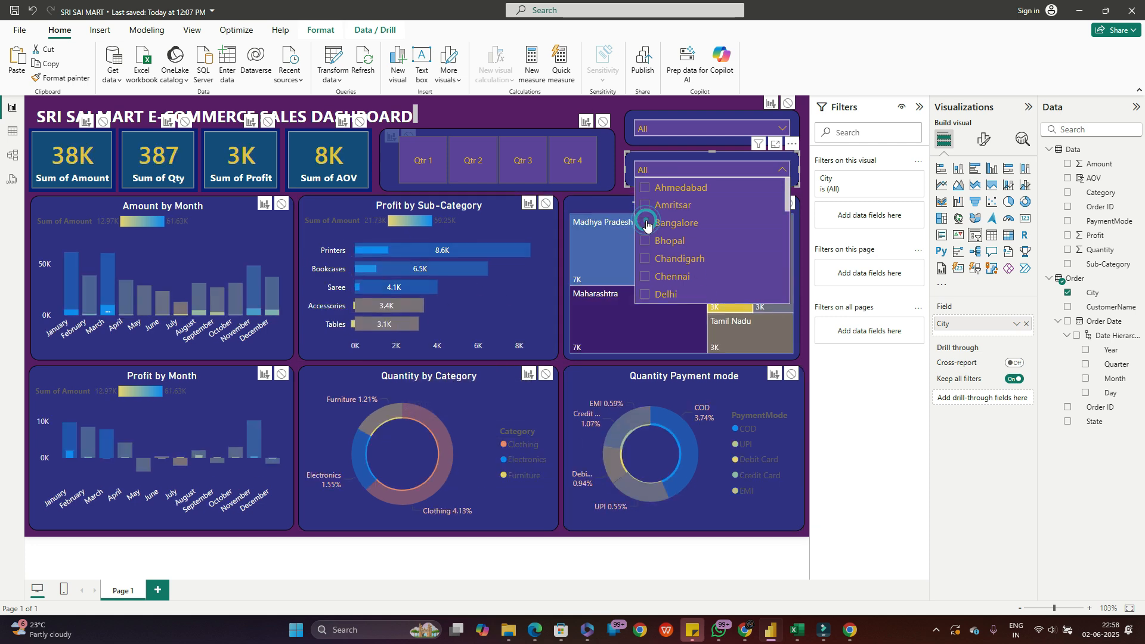
{"action": "left_click", "coordinate": [620, 141]}
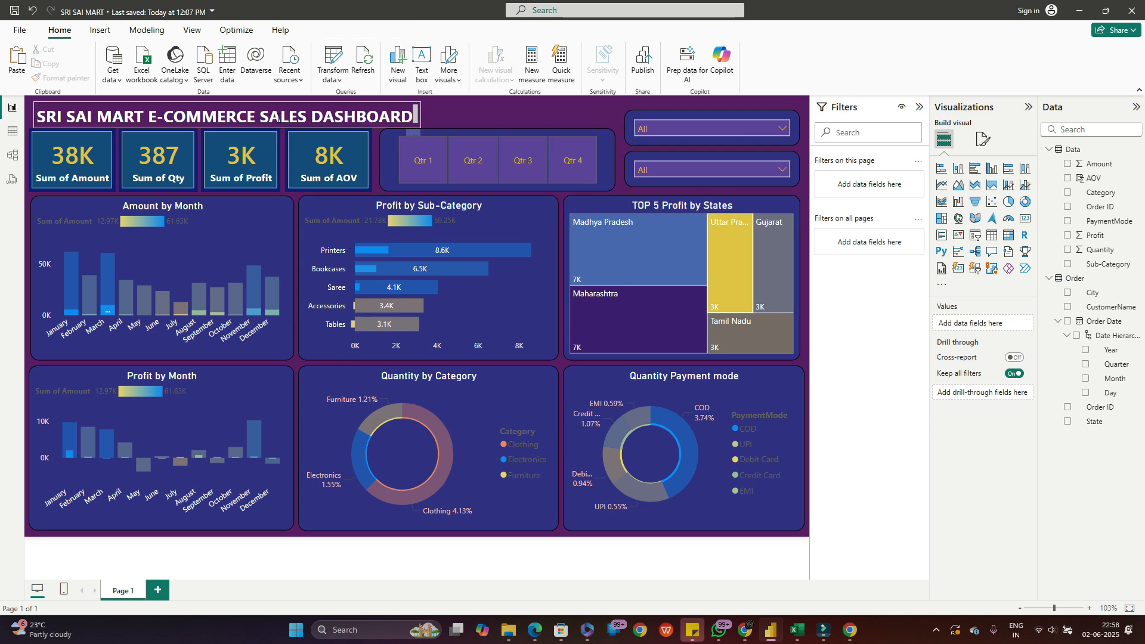
- Move the dashboard title to the middle of the space beside the slicers and underline its bold text
{"action": "left_click", "coordinate": [246, 107]}
{"action": "left_click_drag", "start_coordinate": [247, 107], "coordinate": [416, 104]}
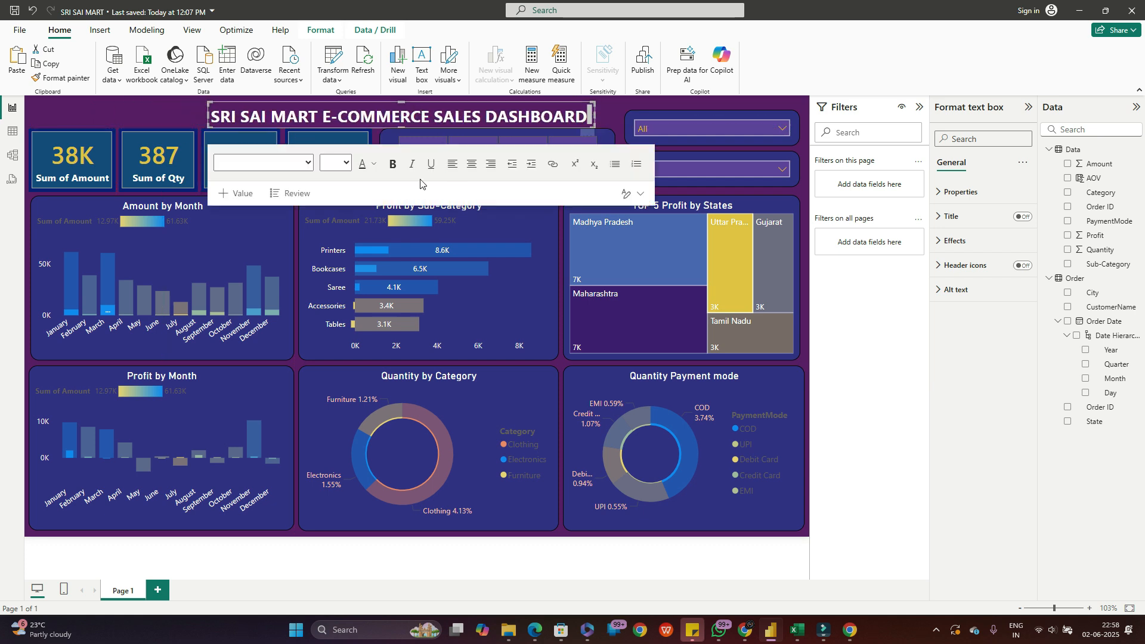
{"action": "left_click", "coordinate": [393, 167]}
{"action": "left_click", "coordinate": [393, 167]}
{"action": "key", "text": "ctrl+a"}
{"action": "left_click", "coordinate": [413, 170]}
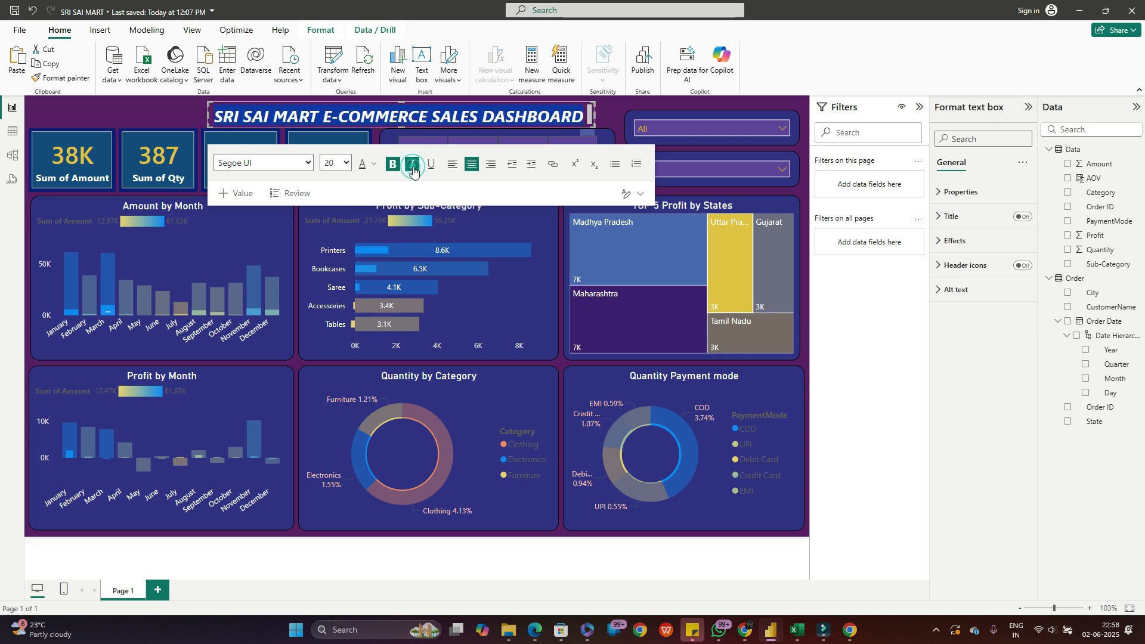
{"action": "left_click", "coordinate": [413, 170]}
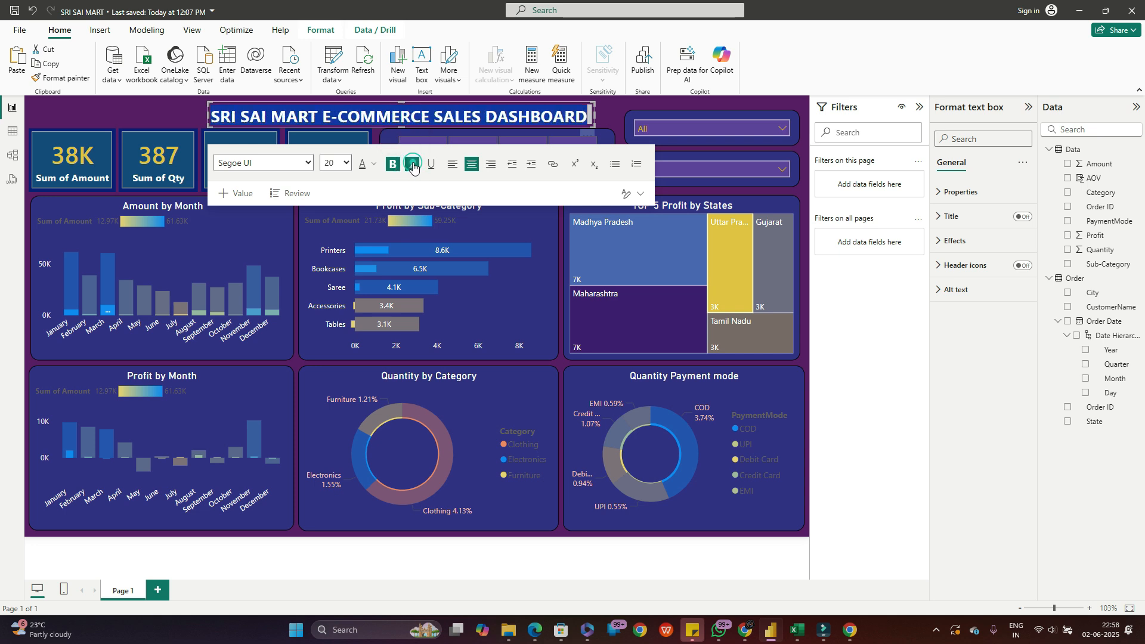
{"action": "left_click", "coordinate": [437, 170]}
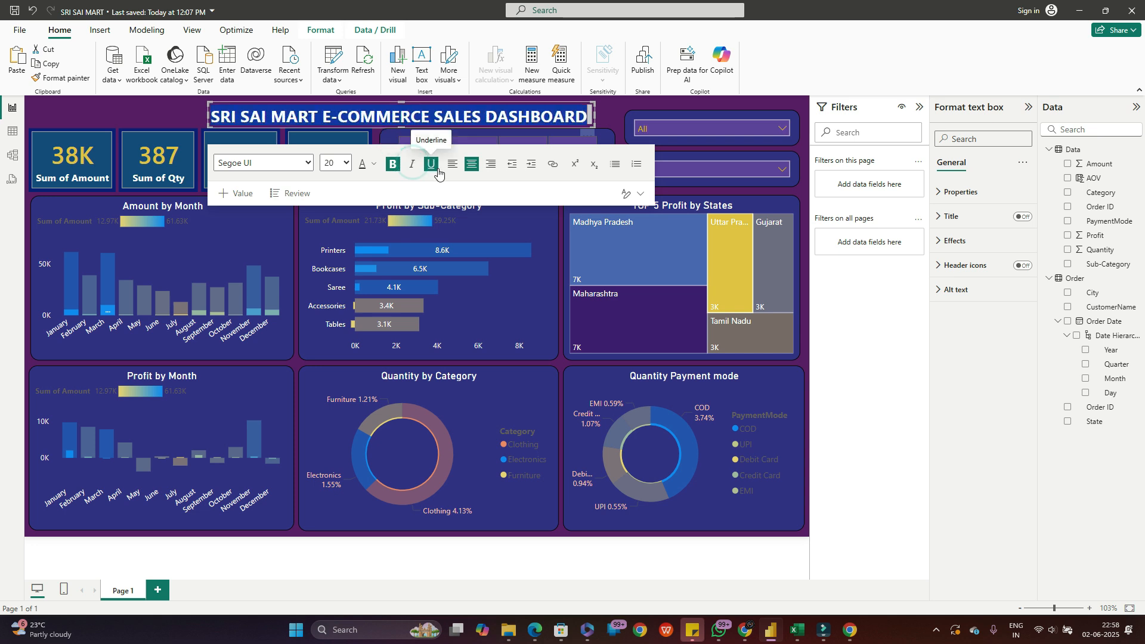
{"action": "left_click", "coordinate": [182, 113]}
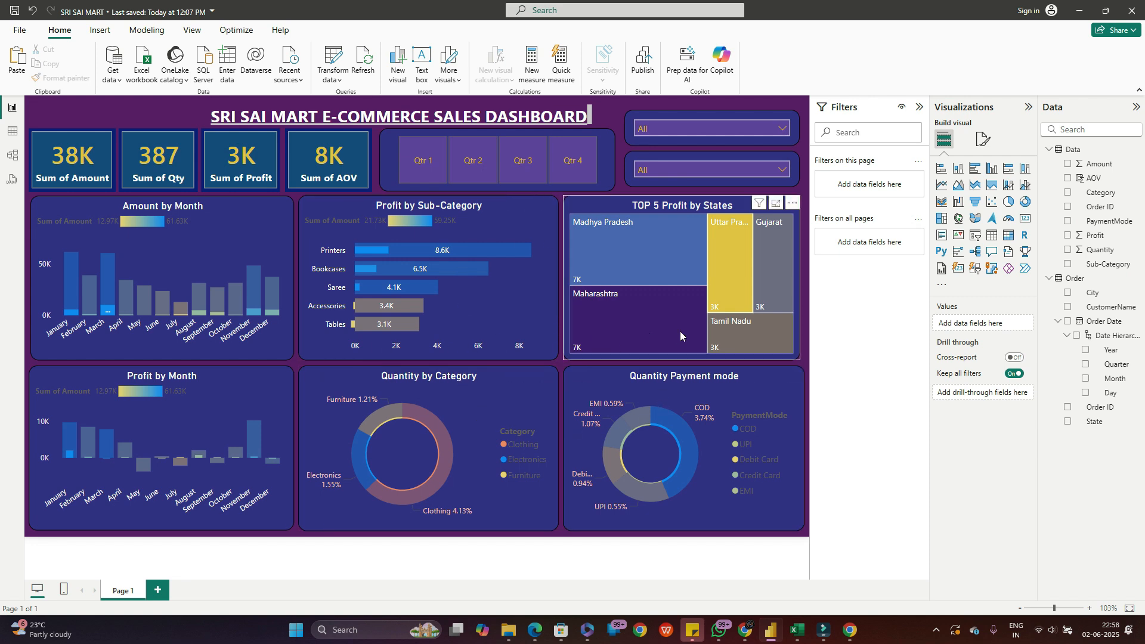
- Test cross-filtering the dashboard from the treemap with Madhya Pradesh, Maharashtra, Uttar Pradesh and Tamil Nadu, and select the neighbouring charts
{"action": "left_click", "coordinate": [664, 262]}
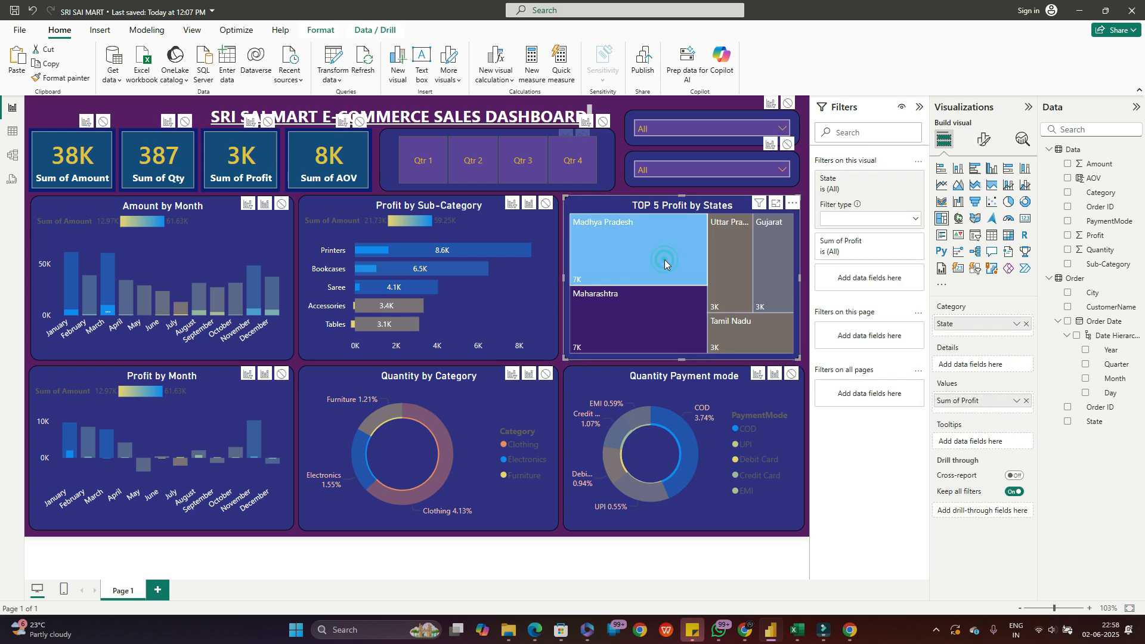
{"action": "left_click", "coordinate": [645, 322]}
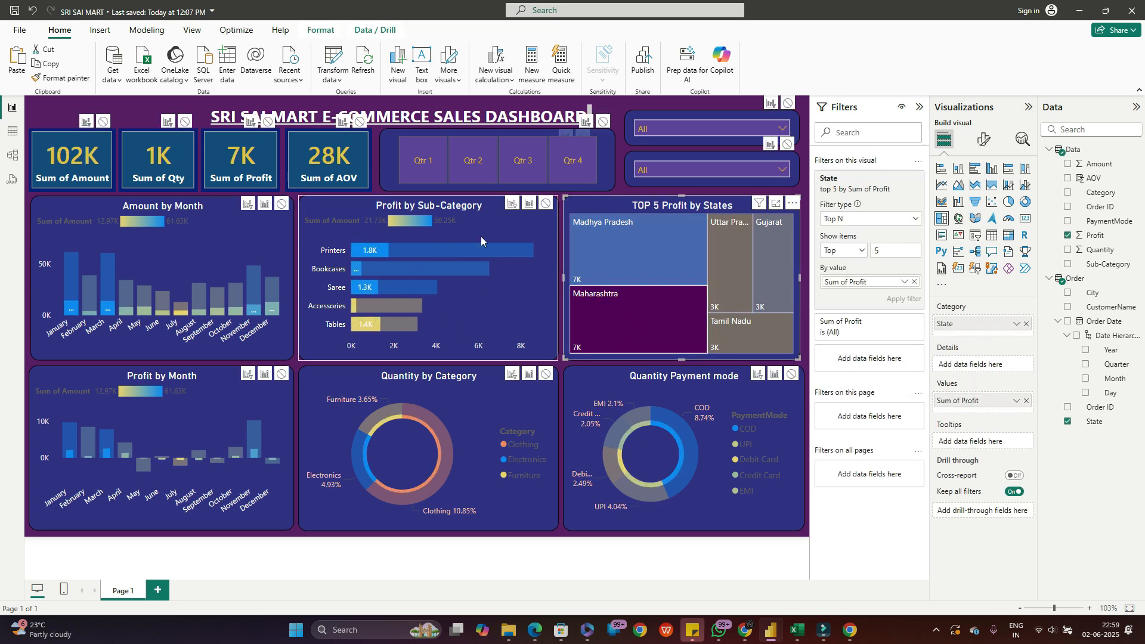
{"action": "left_click", "coordinate": [620, 189]}
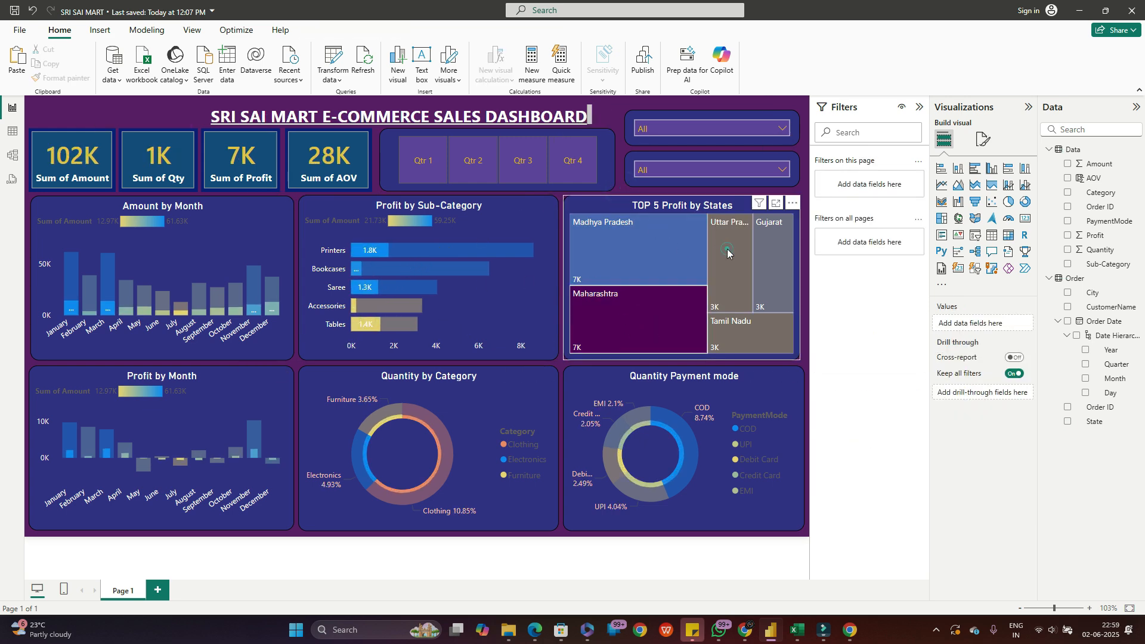
{"action": "left_click", "coordinate": [728, 251]}
{"action": "left_click", "coordinate": [744, 329]}
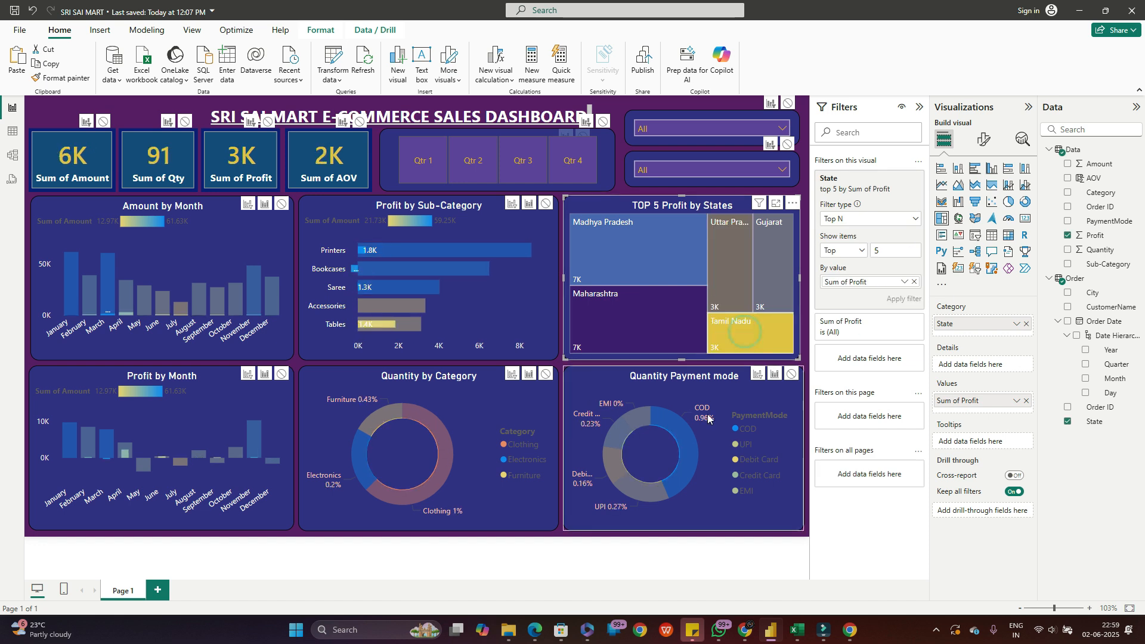
{"action": "left_click", "coordinate": [678, 410]}
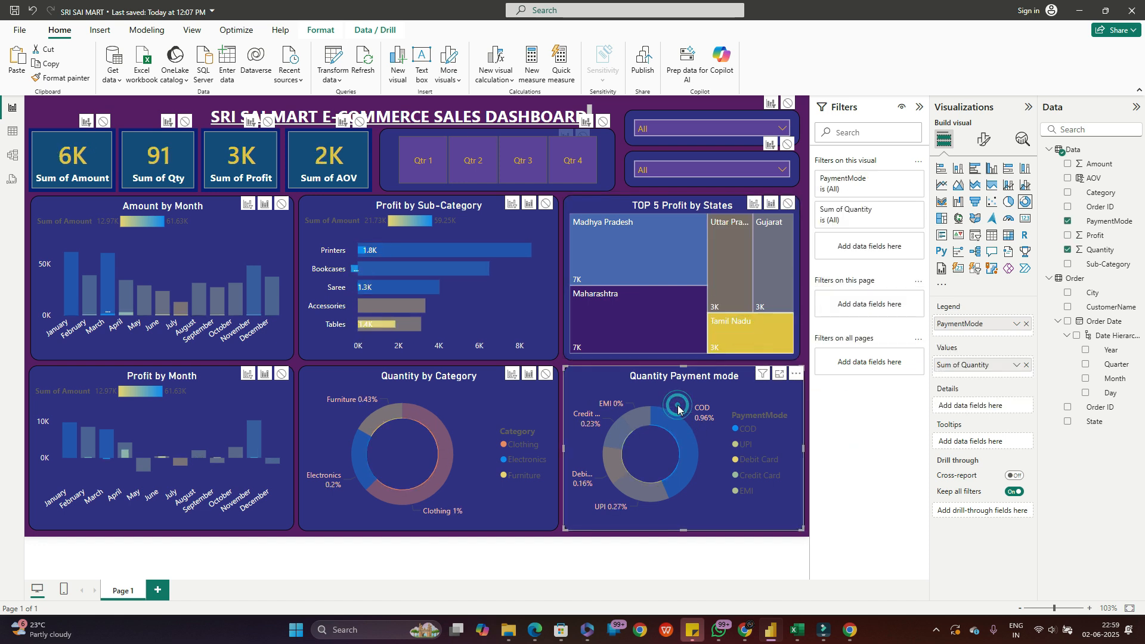
{"action": "left_click", "coordinate": [480, 405]}
{"action": "left_click", "coordinate": [503, 292]}
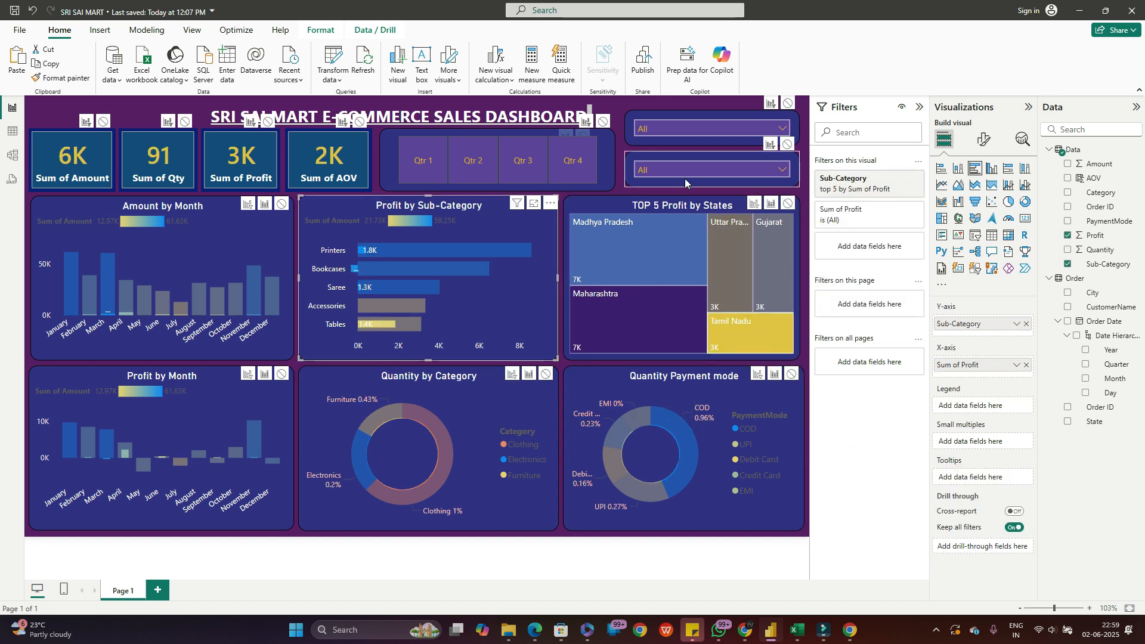
- Test the Quarter slicer with Qtr 4, clear it, and cross-filter the dashboard by Madhya Pradesh in the treemap
{"action": "left_click", "coordinate": [573, 160]}
{"action": "left_click", "coordinate": [572, 160]}
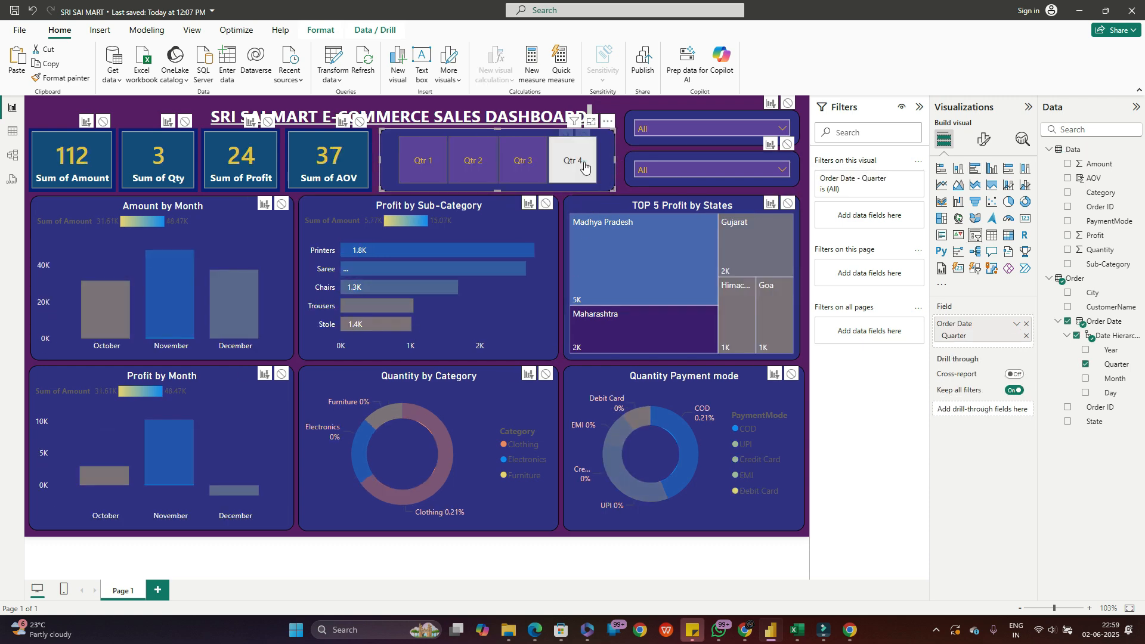
{"action": "left_click", "coordinate": [620, 256]}
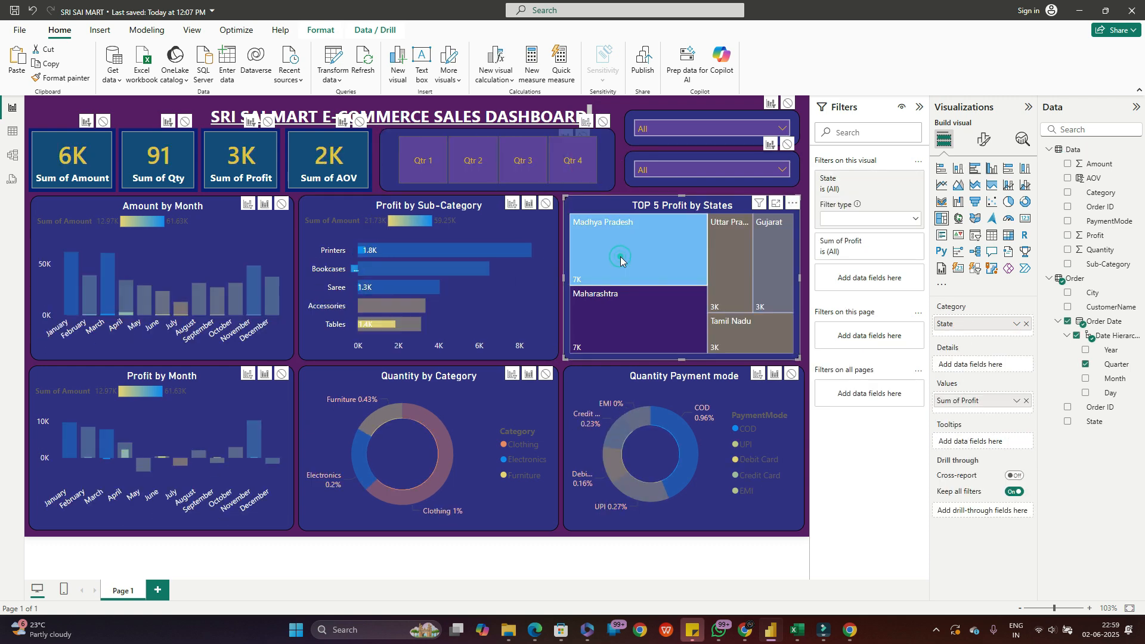
- Test cross-filtering the dashboard from the treemap with Uttar Pradesh, Gujarat, Tamil Nadu and Maharashtra, selecting the Amount by Month and Quantity by Category charts in between
{"action": "left_click", "coordinate": [722, 266]}
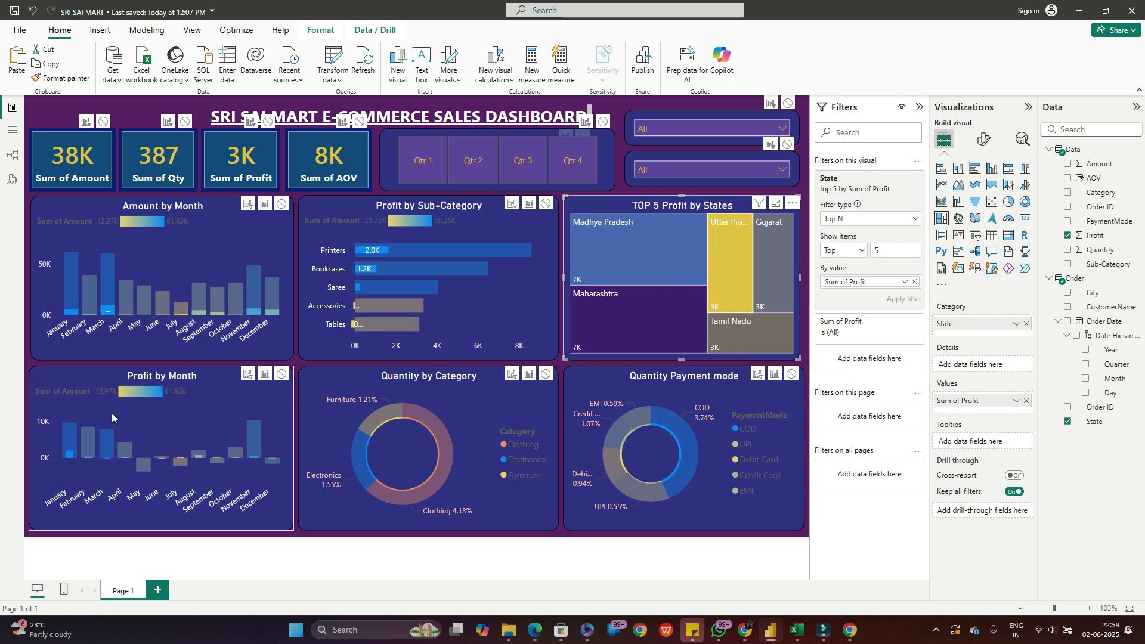
{"action": "left_click", "coordinate": [206, 255]}
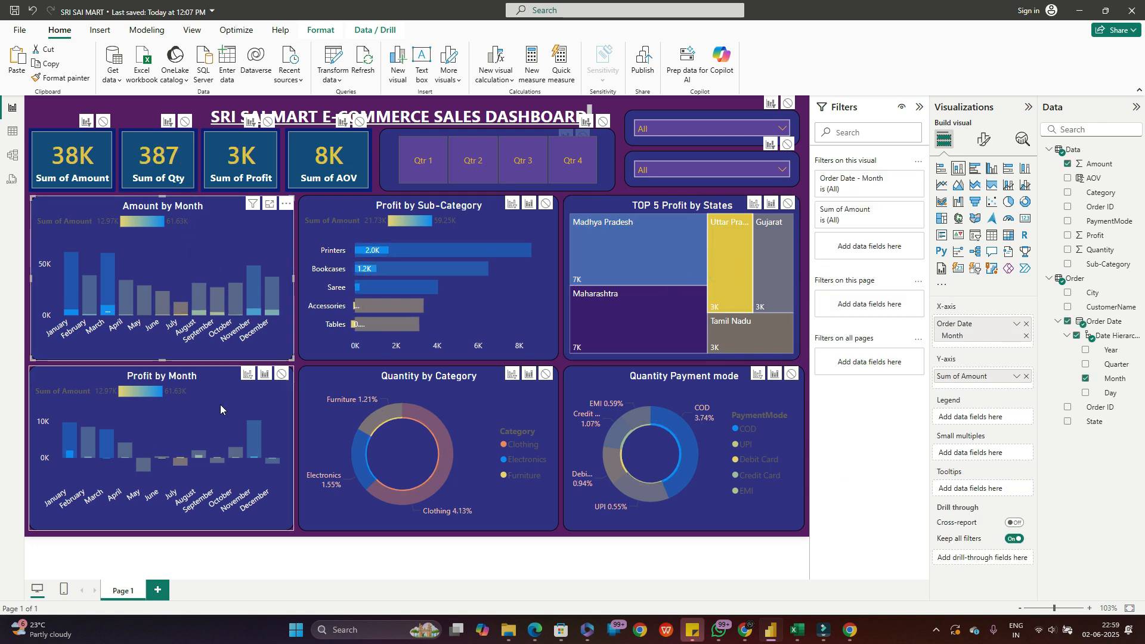
{"action": "left_click", "coordinate": [474, 398]}
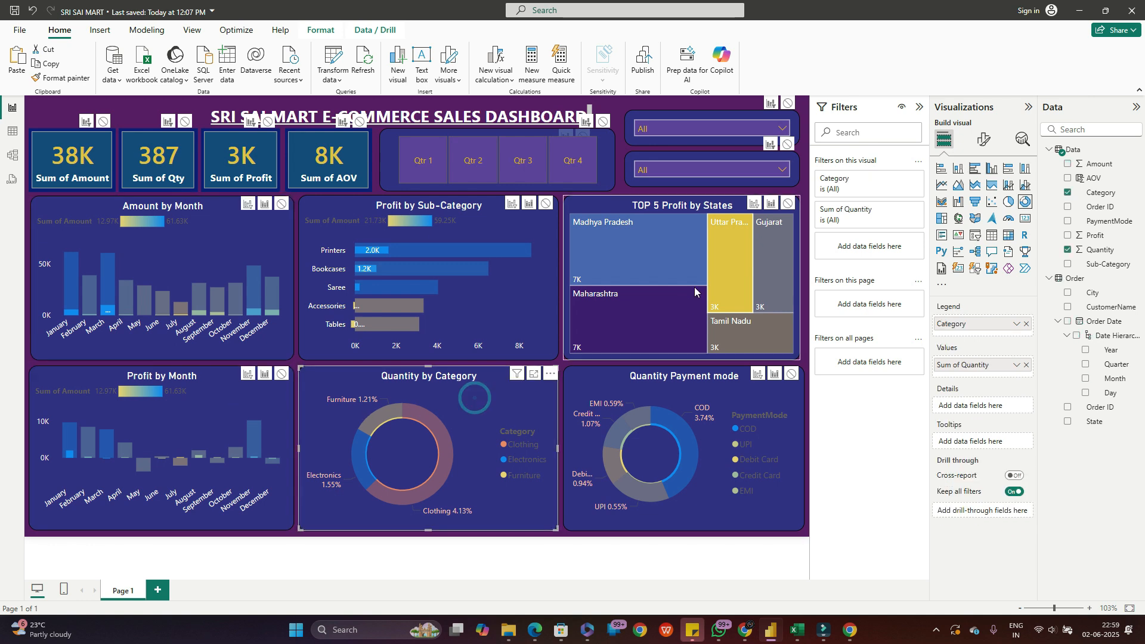
{"action": "left_click", "coordinate": [770, 266]}
{"action": "left_click", "coordinate": [742, 335]}
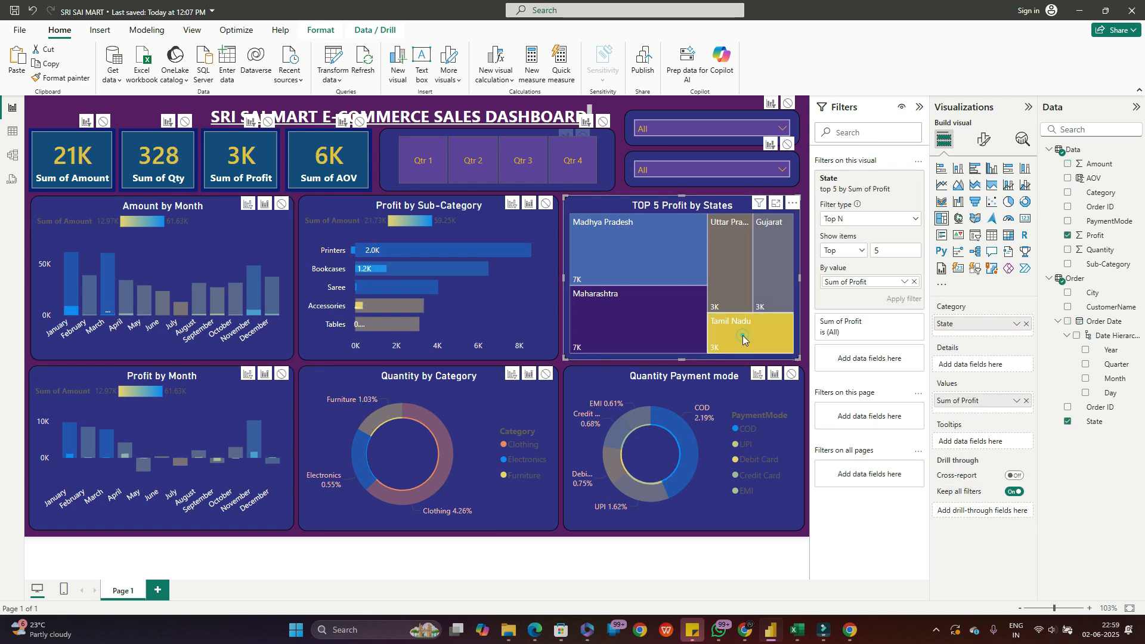
{"action": "left_click", "coordinate": [646, 326]}
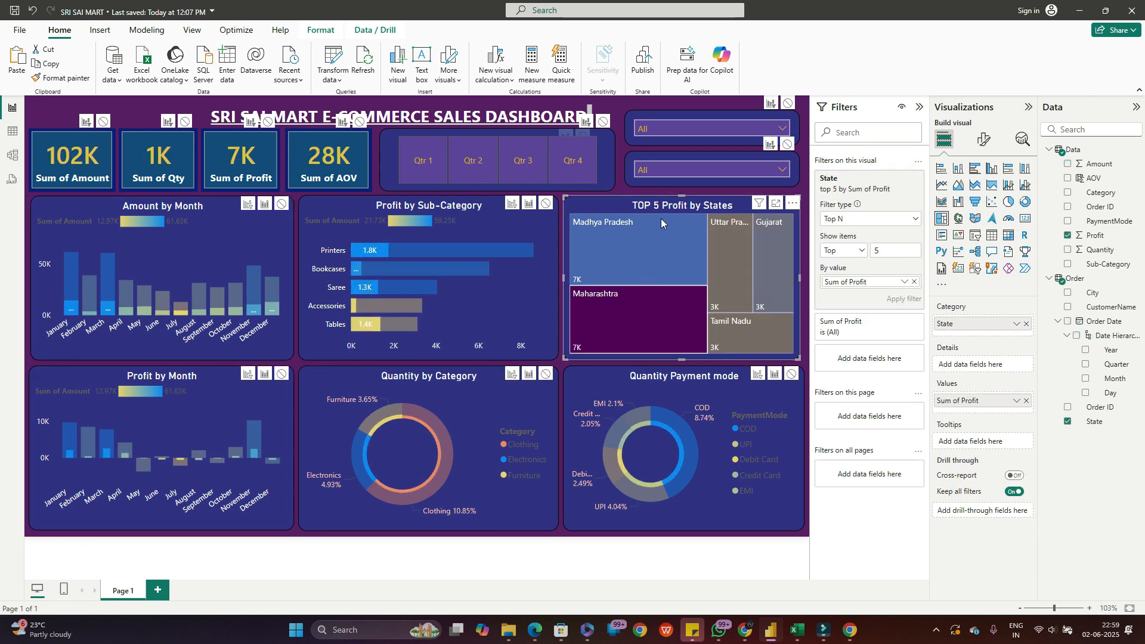
- Look into the City slicer's list, and test the Quarter slicer with Qtr 1 and clear it again
{"action": "left_click", "coordinate": [692, 174]}
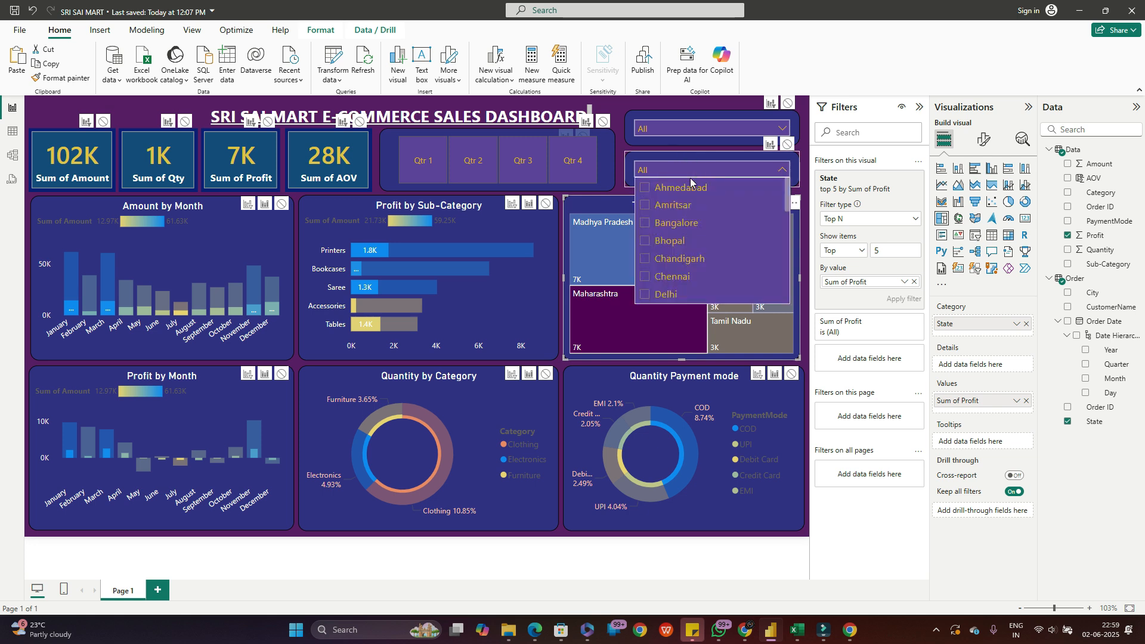
{"action": "left_click", "coordinate": [622, 186]}
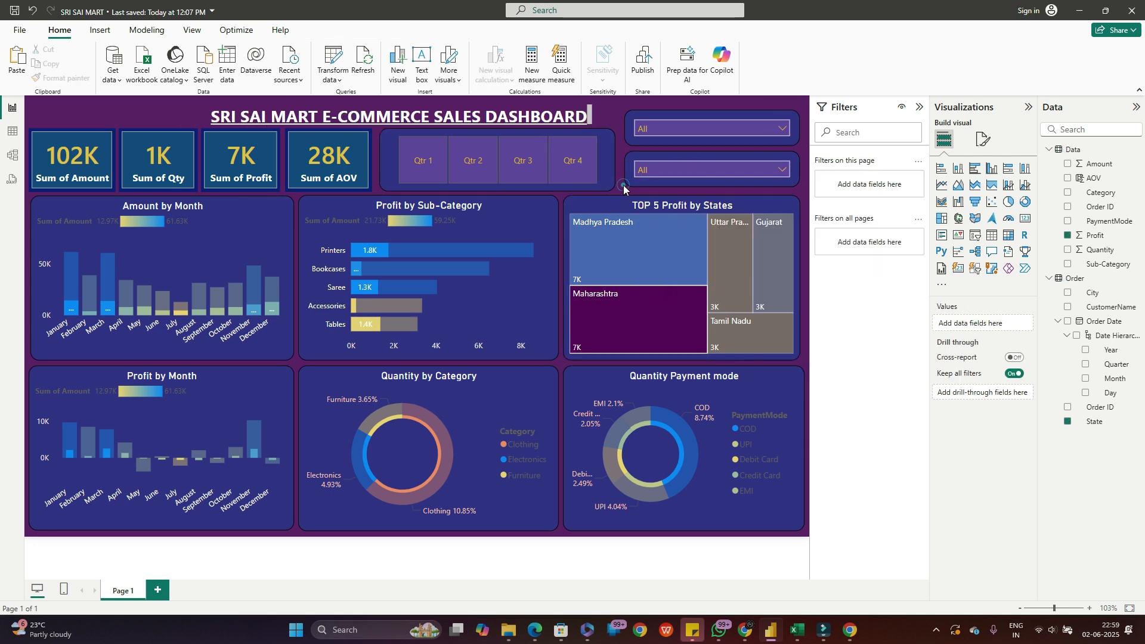
{"action": "left_click", "coordinate": [423, 161]}
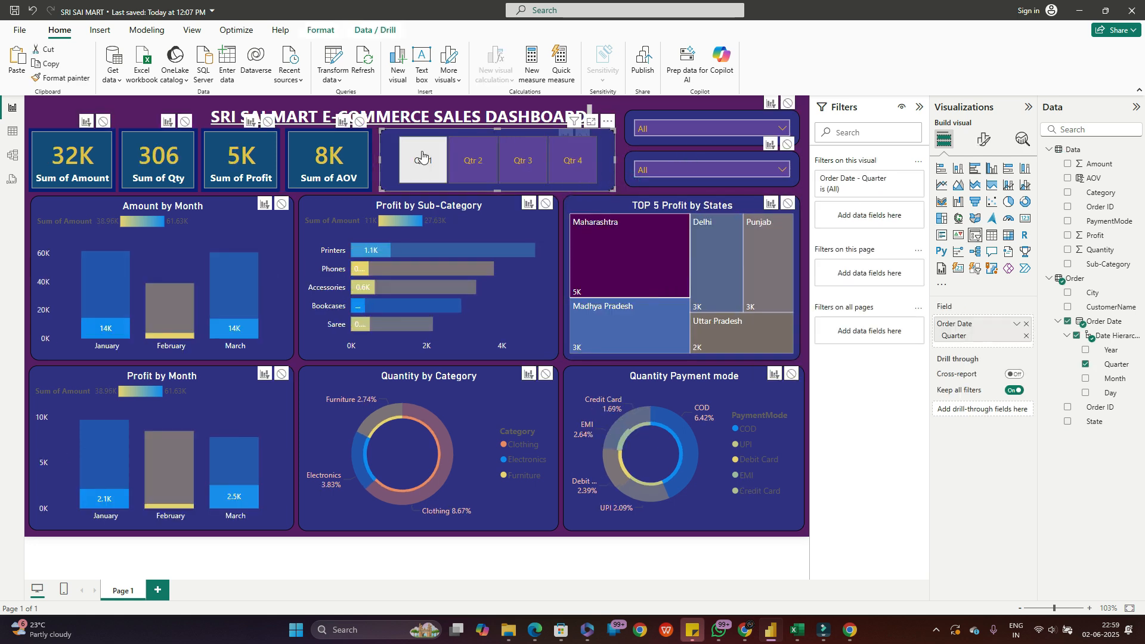
{"action": "left_click", "coordinate": [422, 157]}
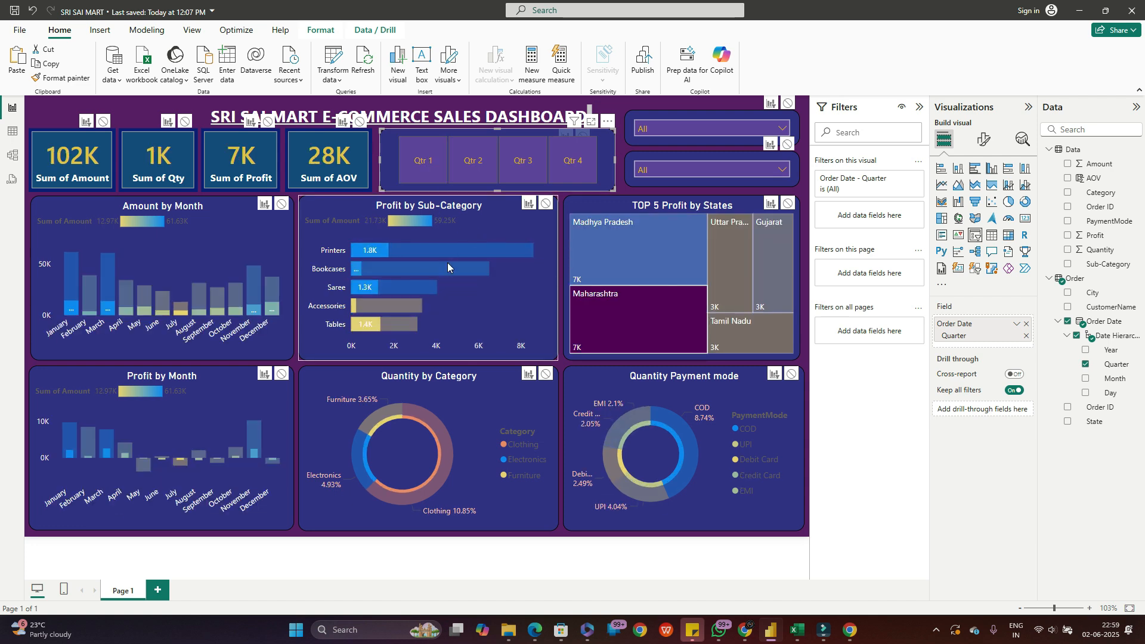
- Cross-filter the dashboard from the Profit by Sub-Category chart with Tables, Accessories, Saree, Bookcases and Printers in turn
{"action": "left_click", "coordinate": [396, 325]}
{"action": "left_click", "coordinate": [388, 305]}
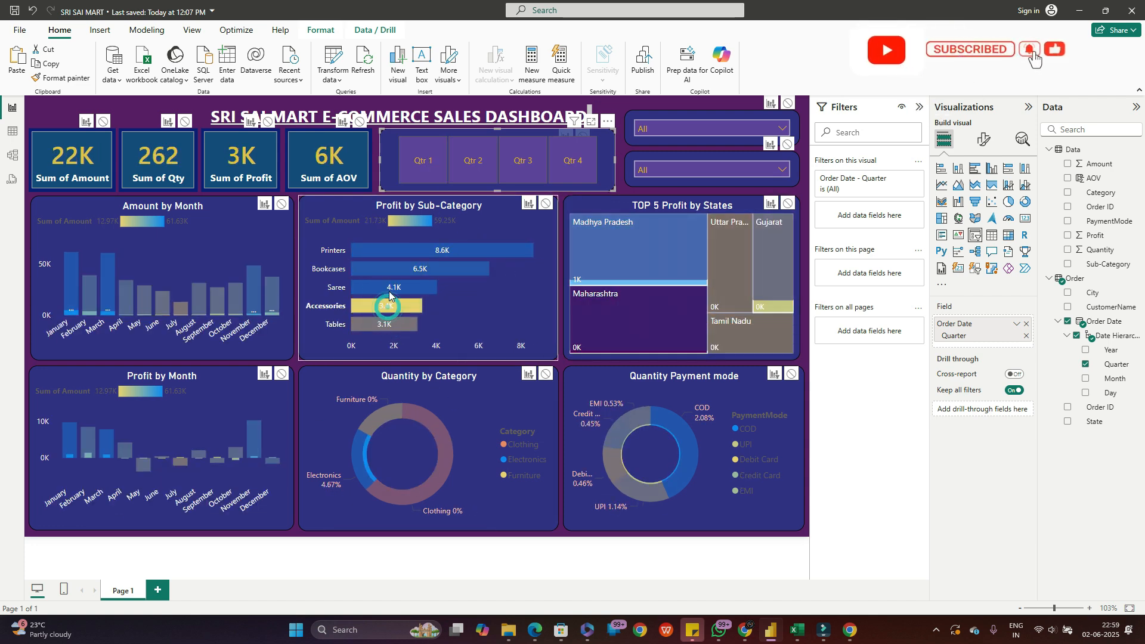
{"action": "left_click", "coordinate": [389, 288]}
{"action": "left_click", "coordinate": [386, 269]}
{"action": "left_click", "coordinate": [384, 245]}
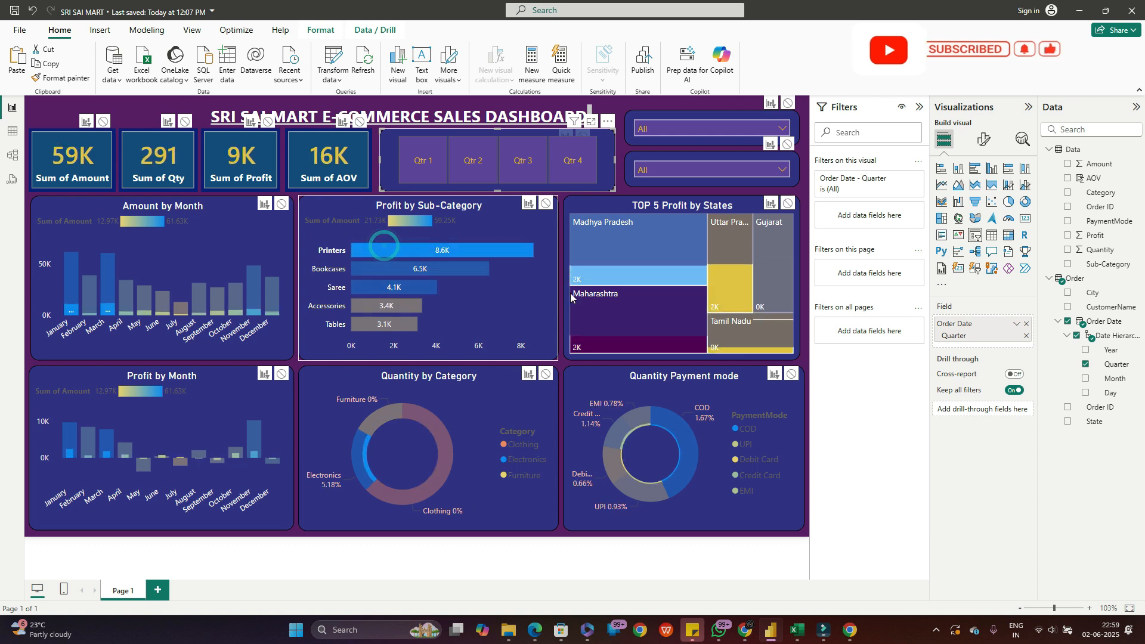
- Cross-filter the dashboard by Madhya Pradesh and Maharashtra in the treemap, and clear the selection
{"action": "left_click", "coordinate": [628, 246]}
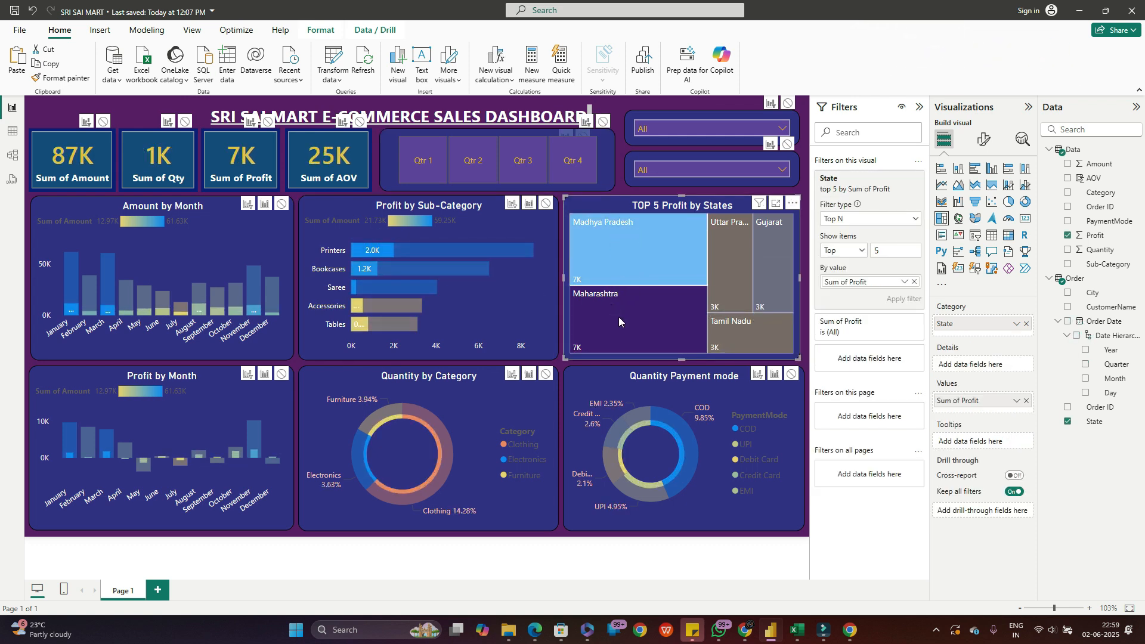
{"action": "left_click", "coordinate": [628, 330]}
{"action": "left_click", "coordinate": [670, 319]}
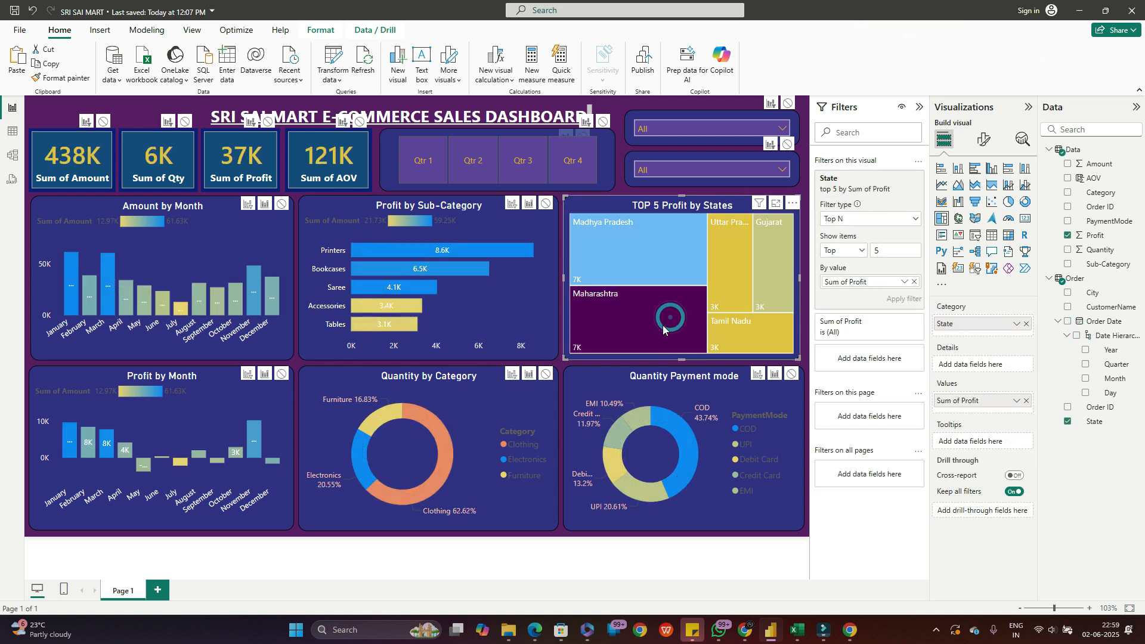
{"action": "mouse_move", "coordinate": [653, 333]}
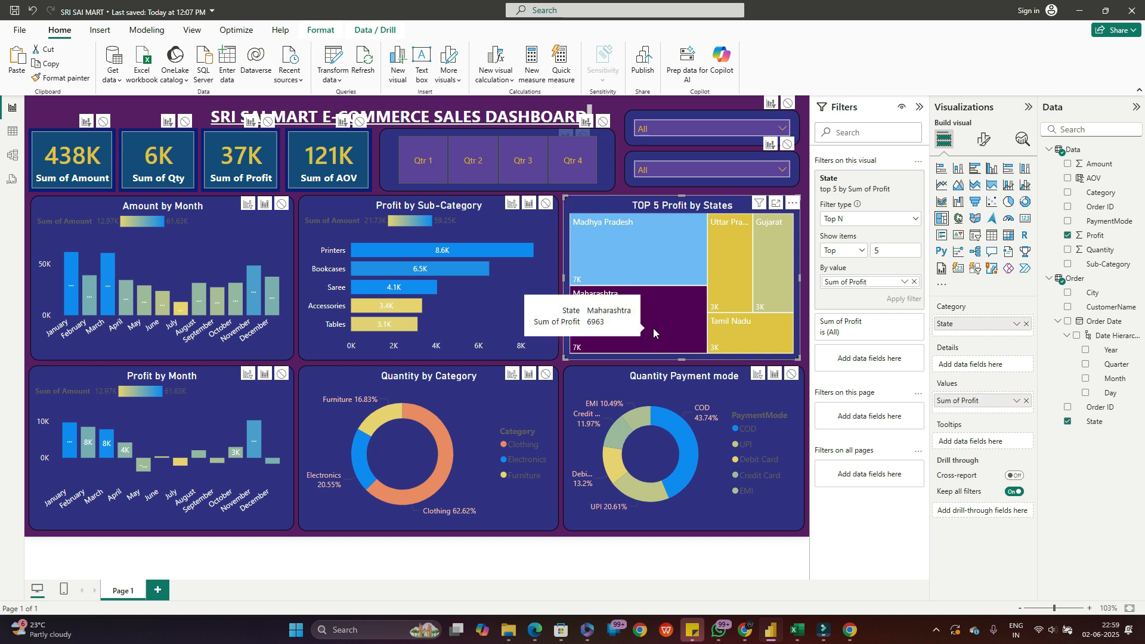
- Recolour the Tamil Nadu tile of the top 5 states treemap with the custom light green #C1E659
{"action": "left_click", "coordinate": [768, 344]}
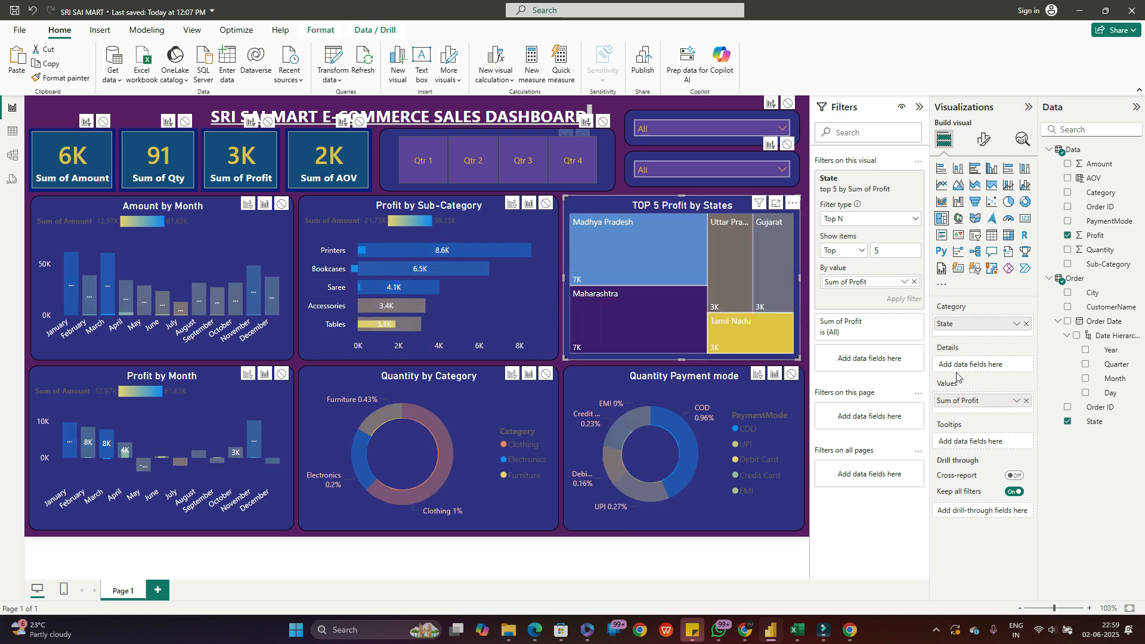
{"action": "left_click", "coordinate": [984, 139]}
{"action": "left_click", "coordinate": [939, 246]}
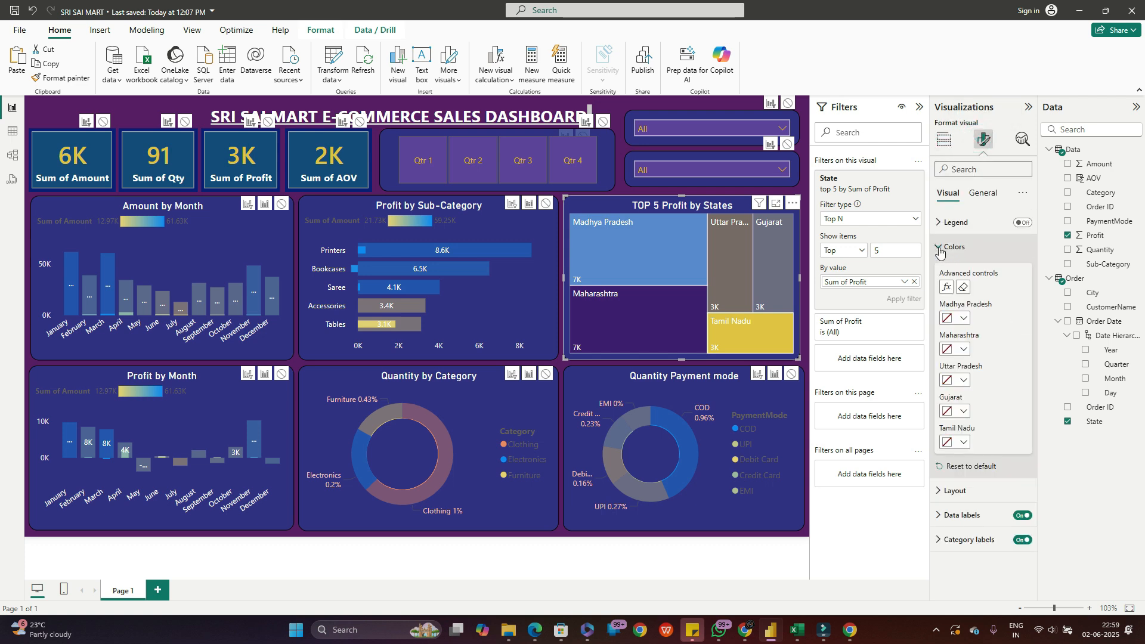
{"action": "left_click", "coordinate": [963, 444]}
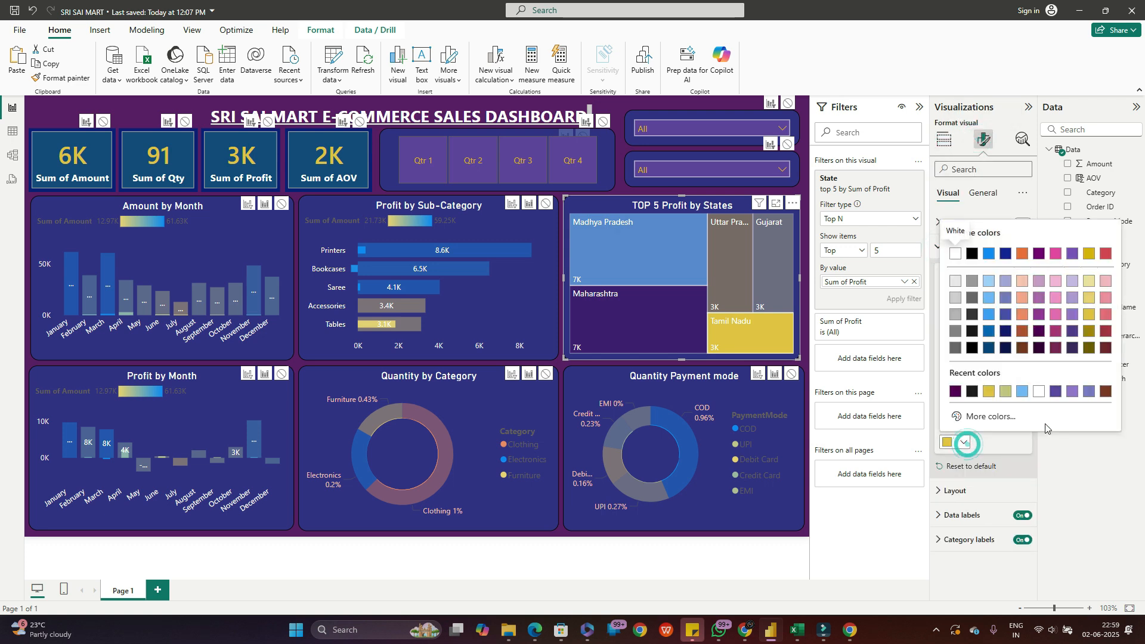
{"action": "left_click", "coordinate": [1106, 316]}
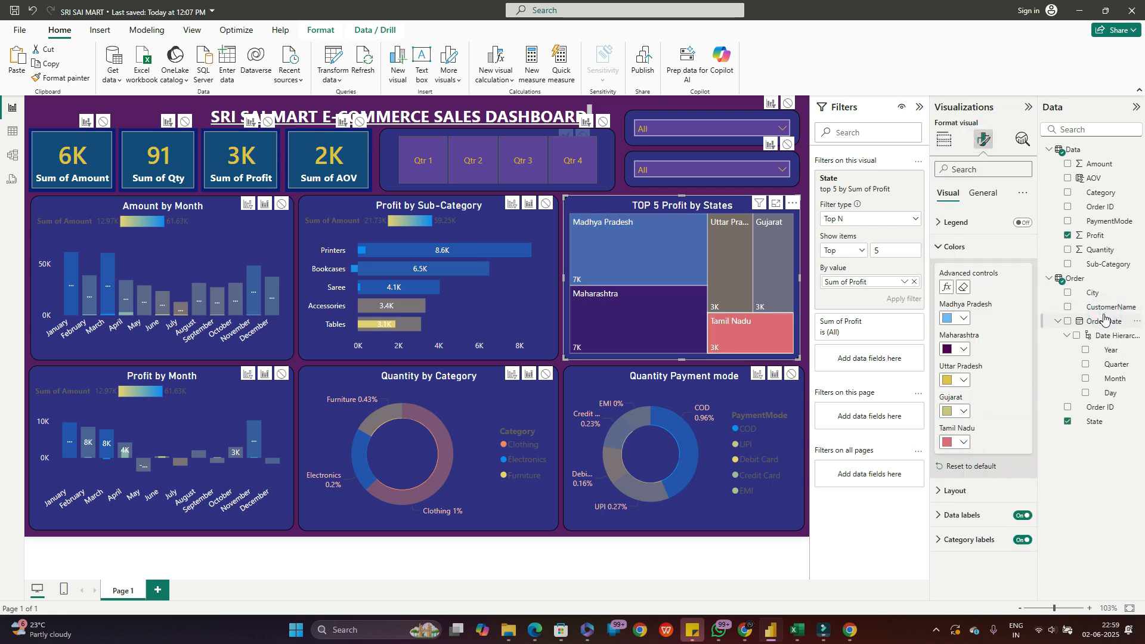
{"action": "left_click", "coordinate": [964, 443]}
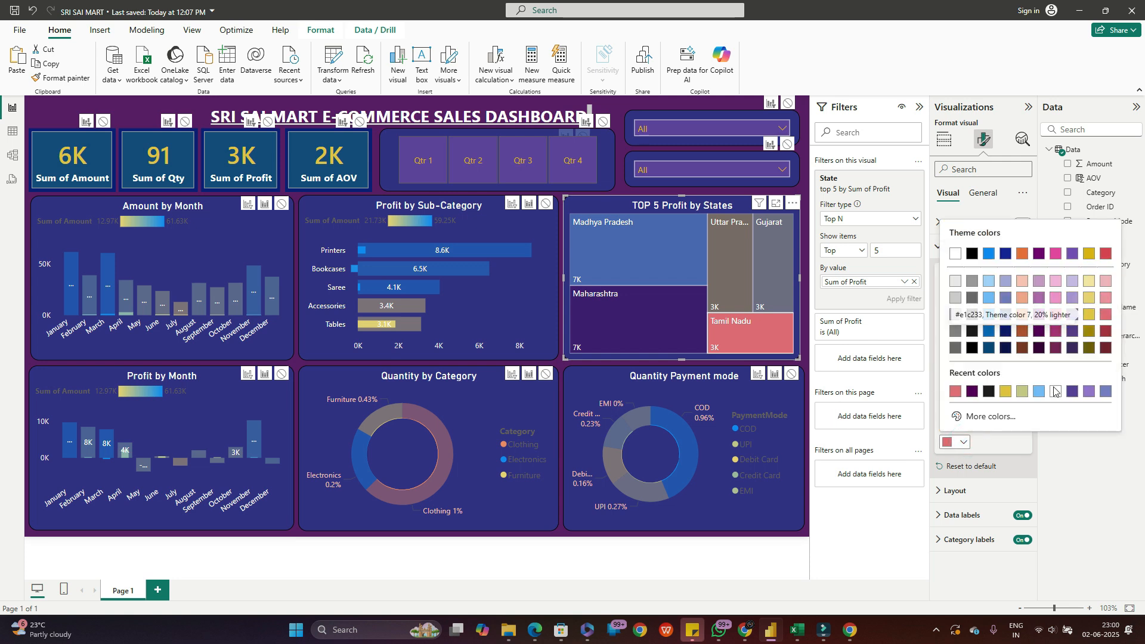
{"action": "left_click", "coordinate": [983, 414]}
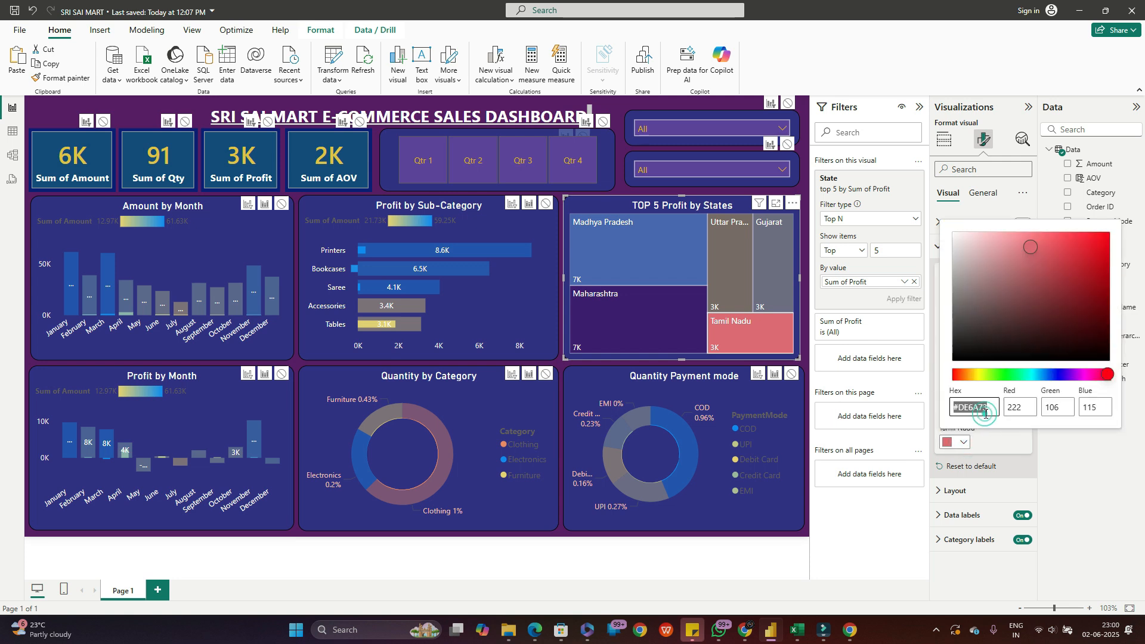
{"action": "left_click", "coordinate": [1071, 373]}
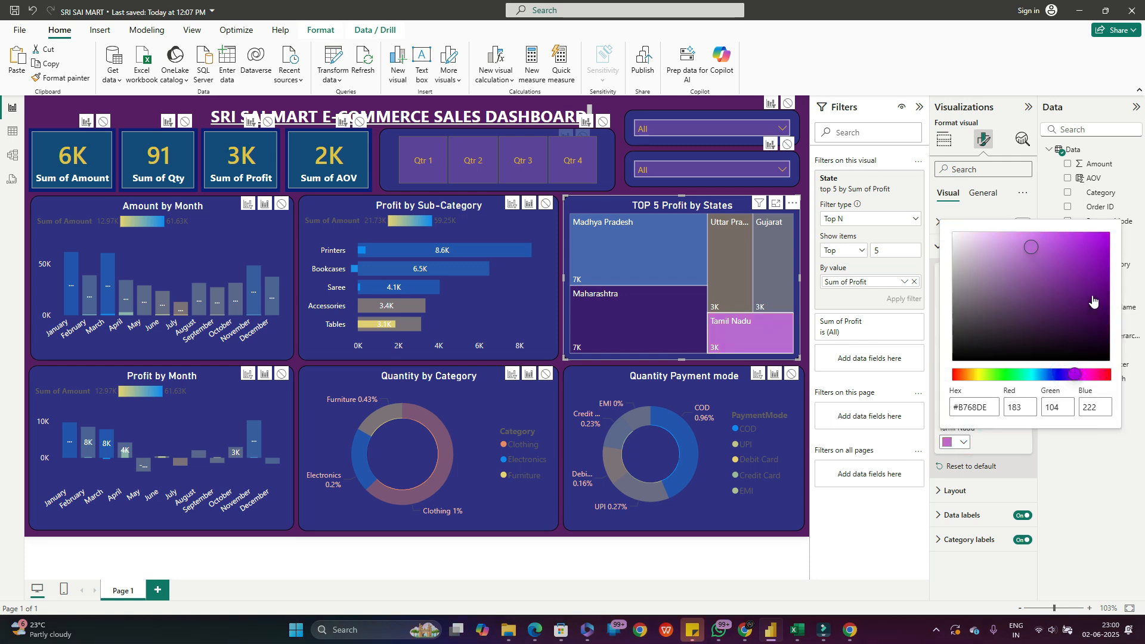
{"action": "left_click_drag", "start_coordinate": [1092, 301], "coordinate": [1090, 271]}
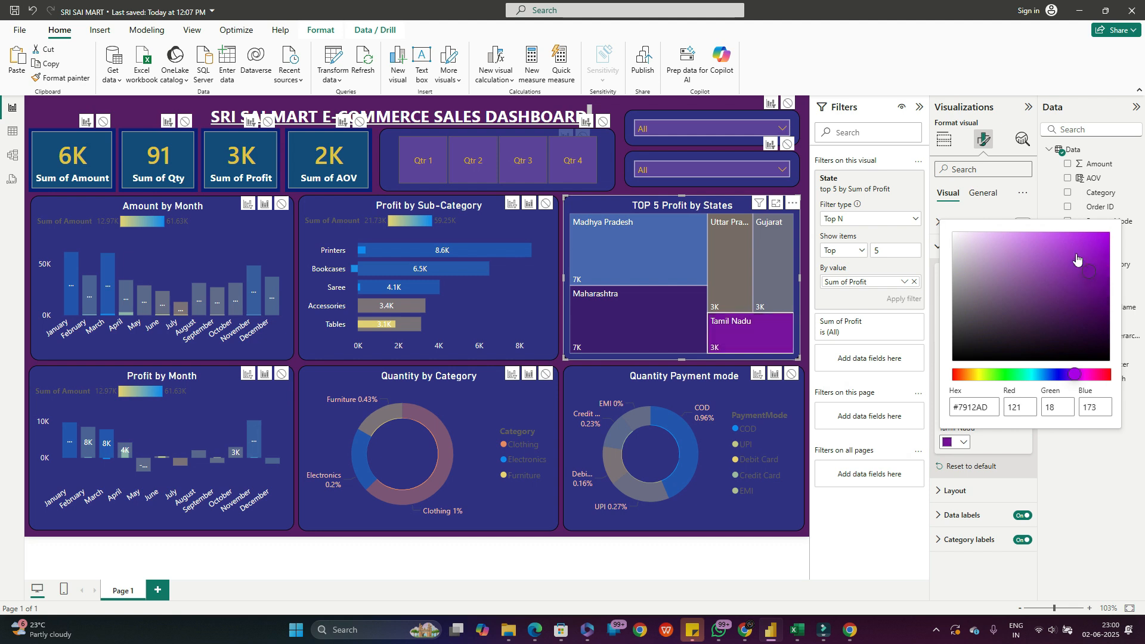
{"action": "left_click_drag", "start_coordinate": [1013, 375], "coordinate": [984, 375]}
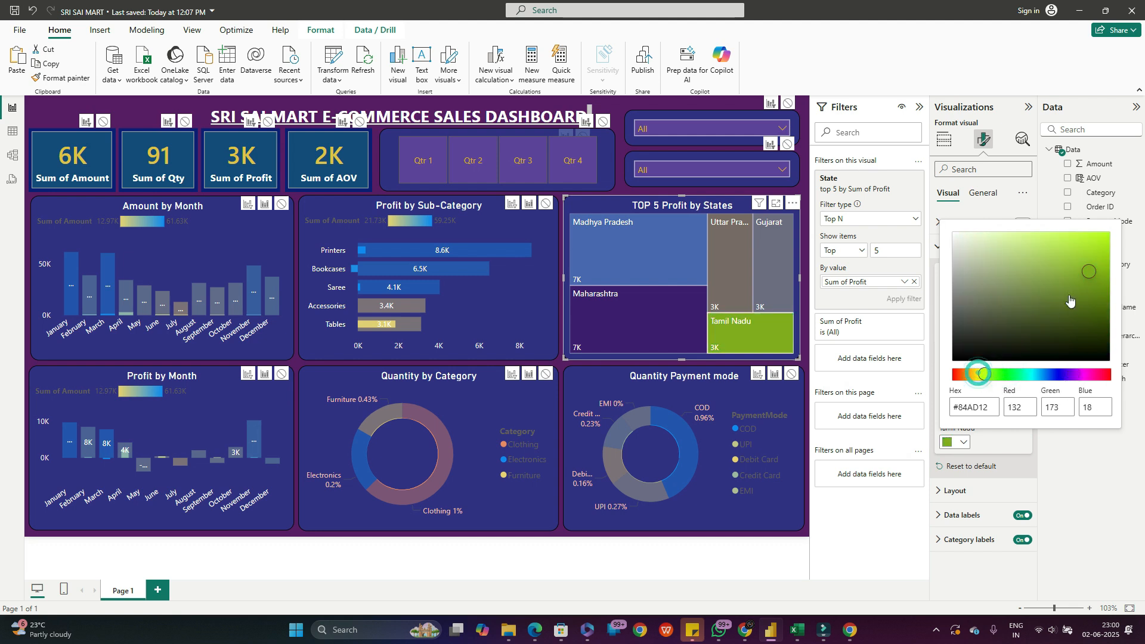
{"action": "left_click_drag", "start_coordinate": [1086, 274], "coordinate": [967, 248]}
{"action": "left_click", "coordinate": [1014, 252]}
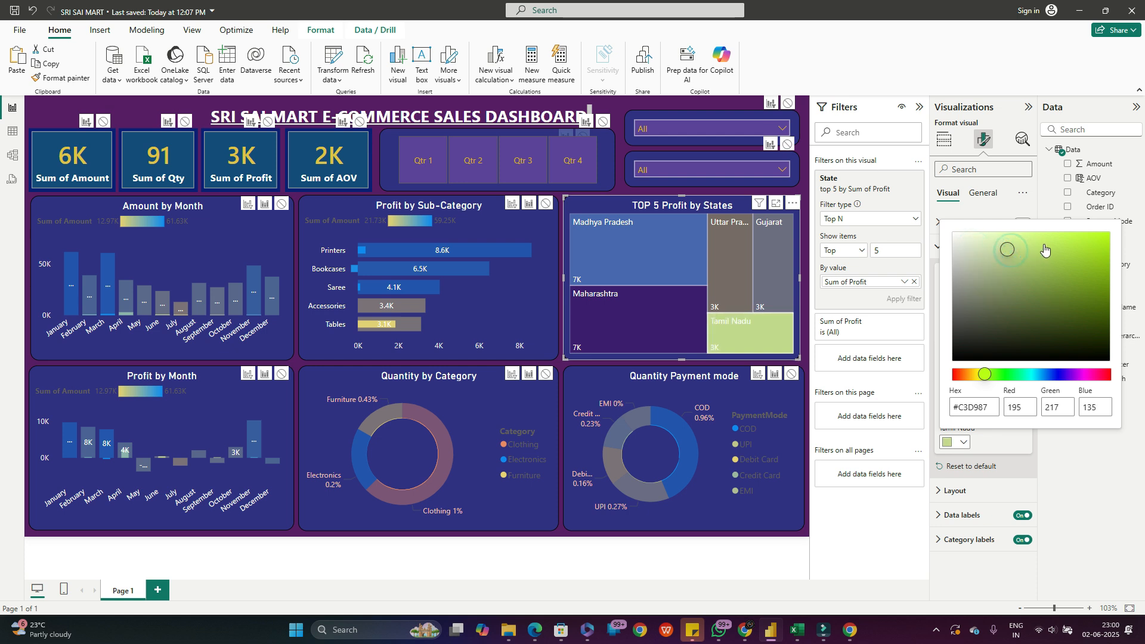
{"action": "left_click", "coordinate": [1048, 245]}
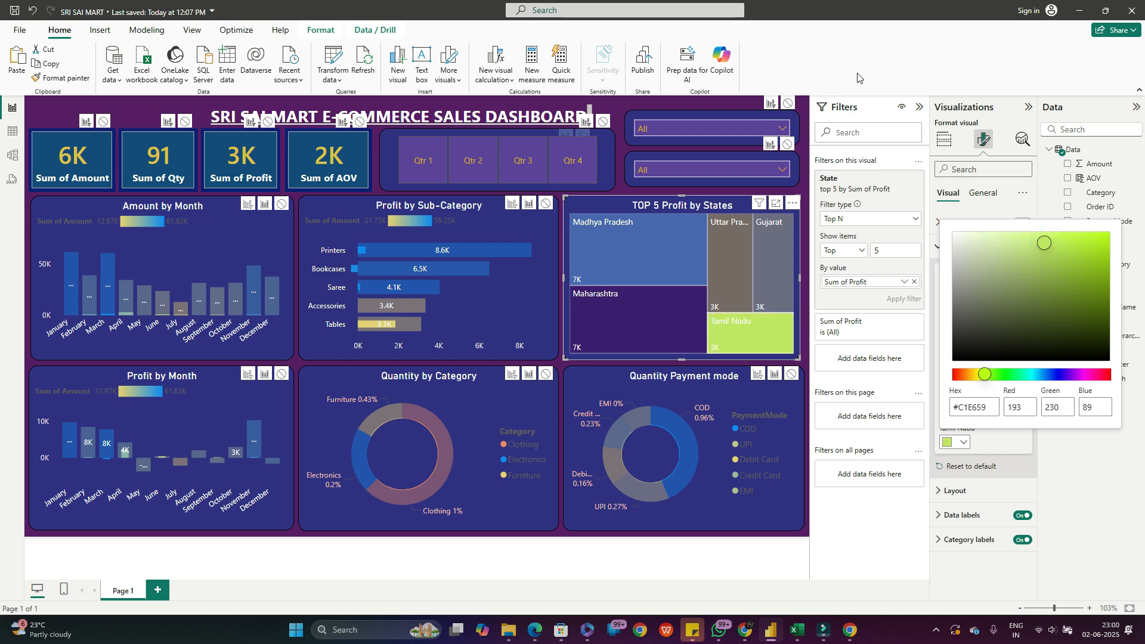
{"action": "left_click", "coordinate": [769, 338]}
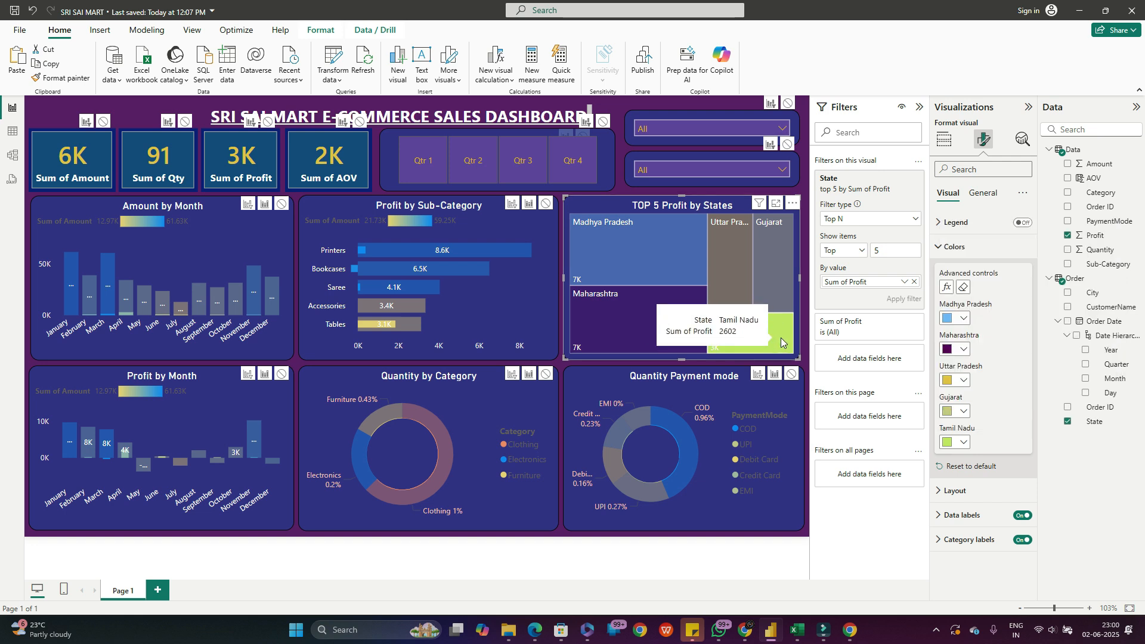
- Test the recoloured treemap by cross-filtering with Maharashtra and Madhya Pradesh, clear the filter and deselect the visual
{"action": "left_click", "coordinate": [781, 337]}
{"action": "left_click", "coordinate": [628, 328]}
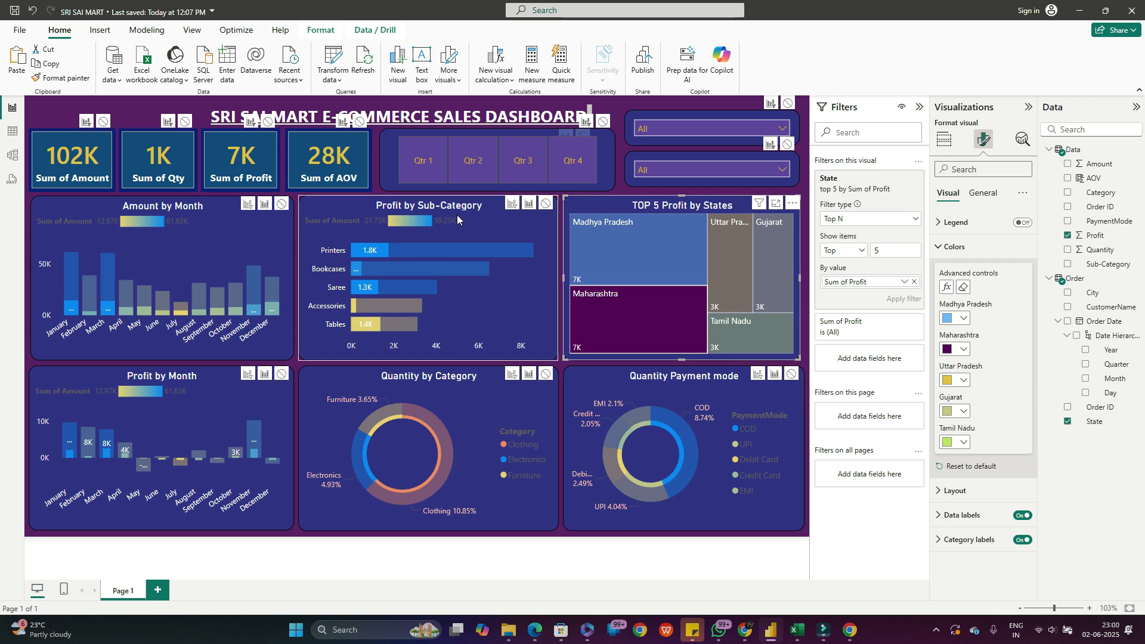
{"action": "left_click", "coordinate": [641, 263]}
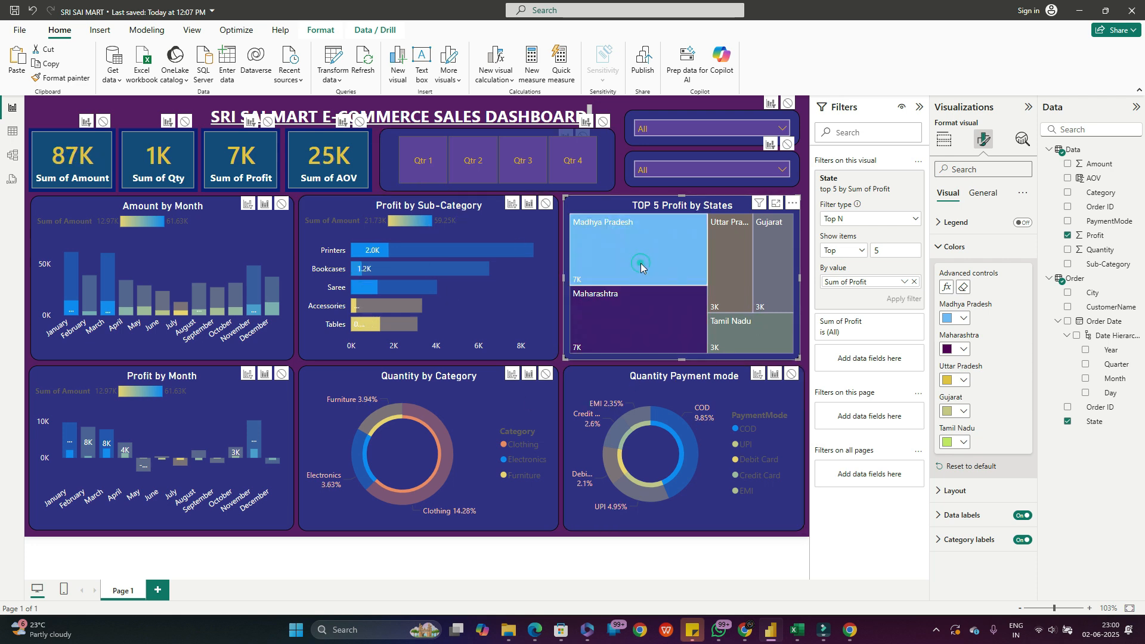
{"action": "left_click", "coordinate": [649, 339]}
{"action": "left_click", "coordinate": [646, 337]}
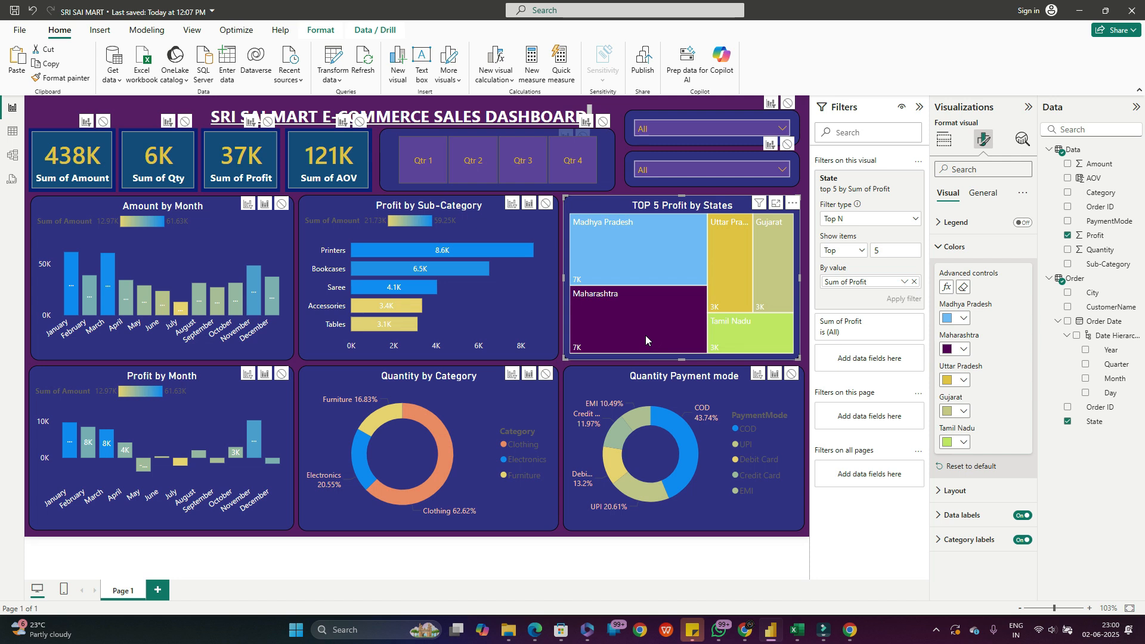
{"action": "left_click", "coordinate": [38, 109]}
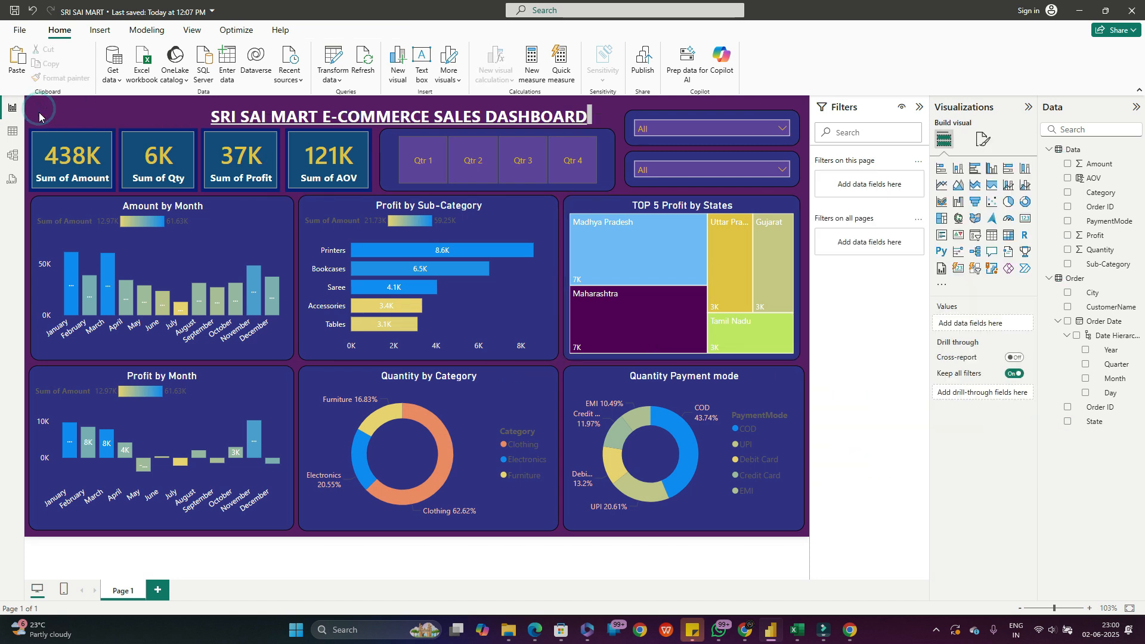
- Change the text colour of the whole dashboard title to golden yellow
{"action": "mouse_move", "coordinate": [484, 272]}
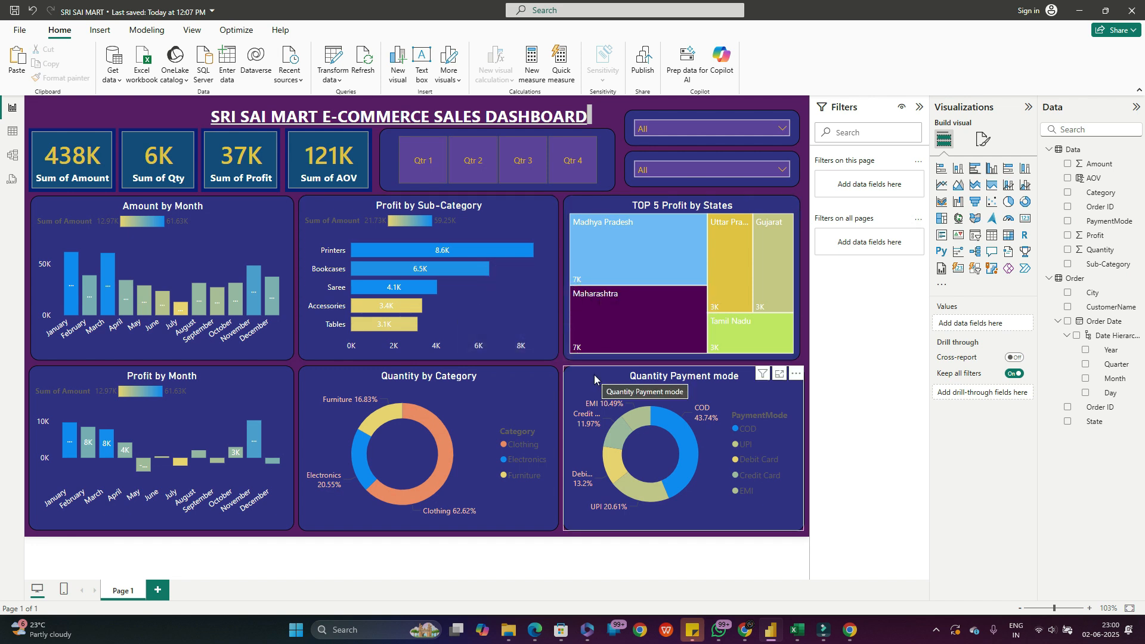
{"action": "left_click", "coordinate": [264, 114]}
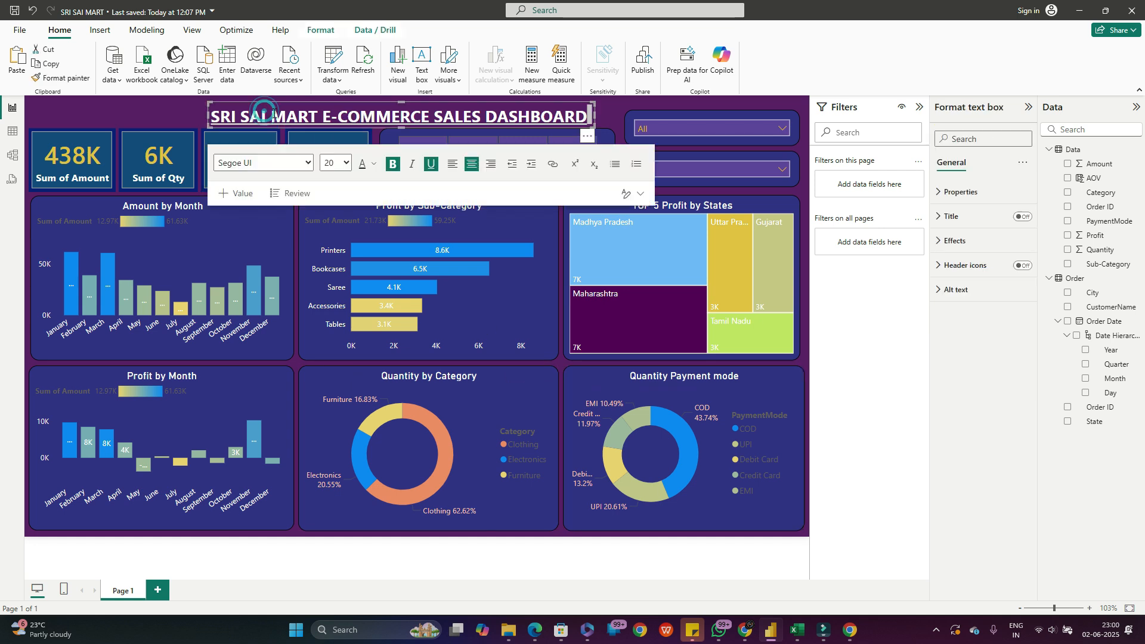
{"action": "key", "text": "ctrl+a"}
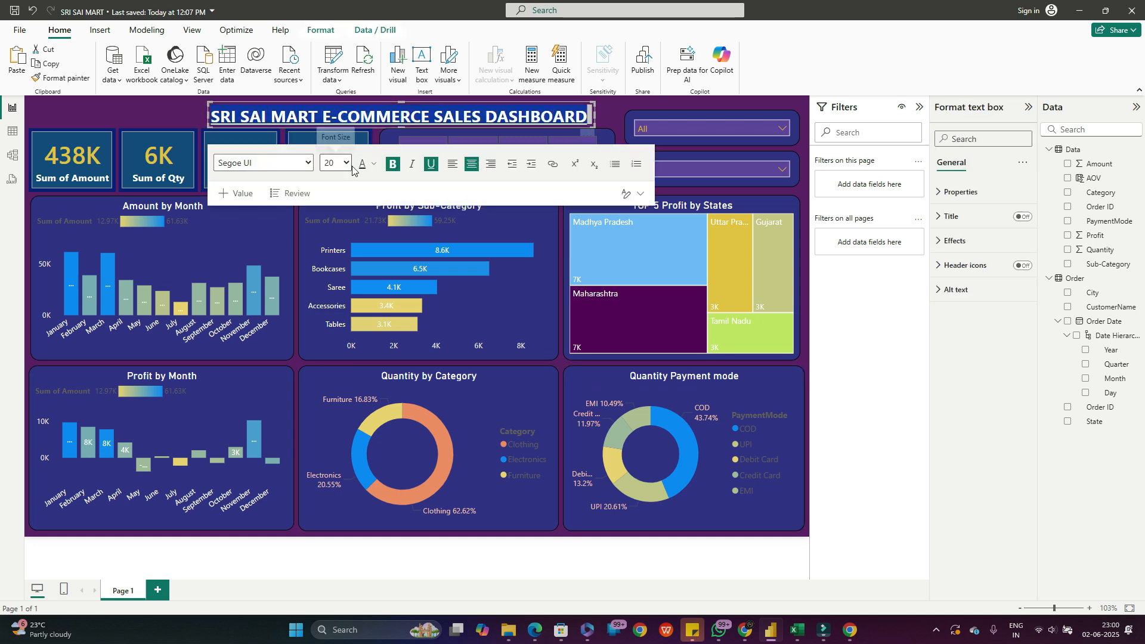
{"action": "left_click", "coordinate": [375, 165]}
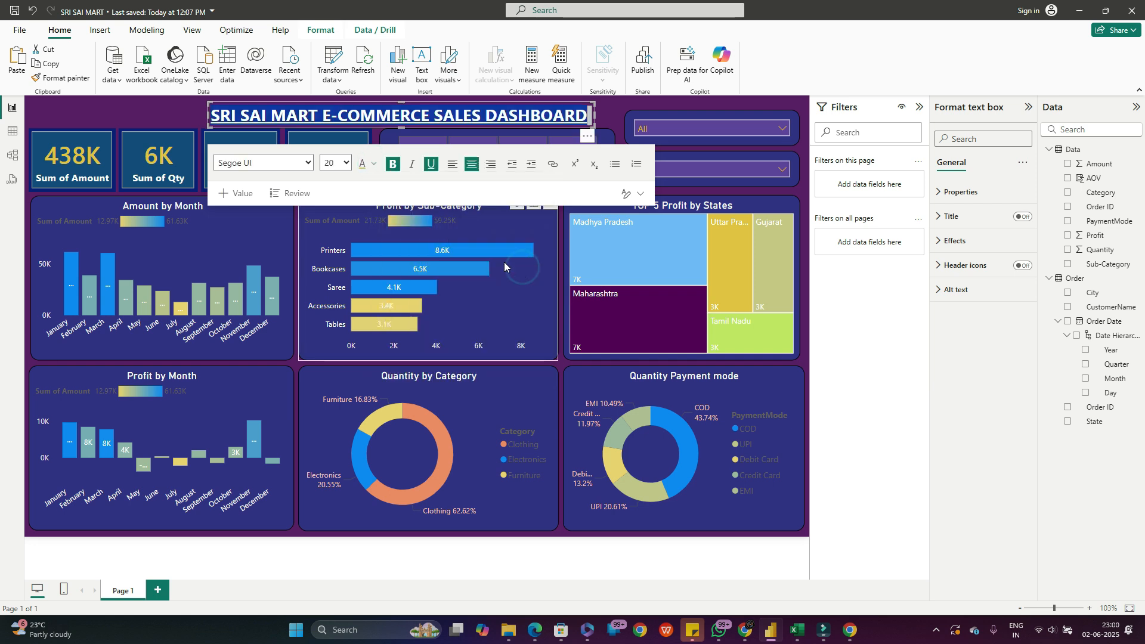
{"action": "left_click", "coordinate": [303, 116]}
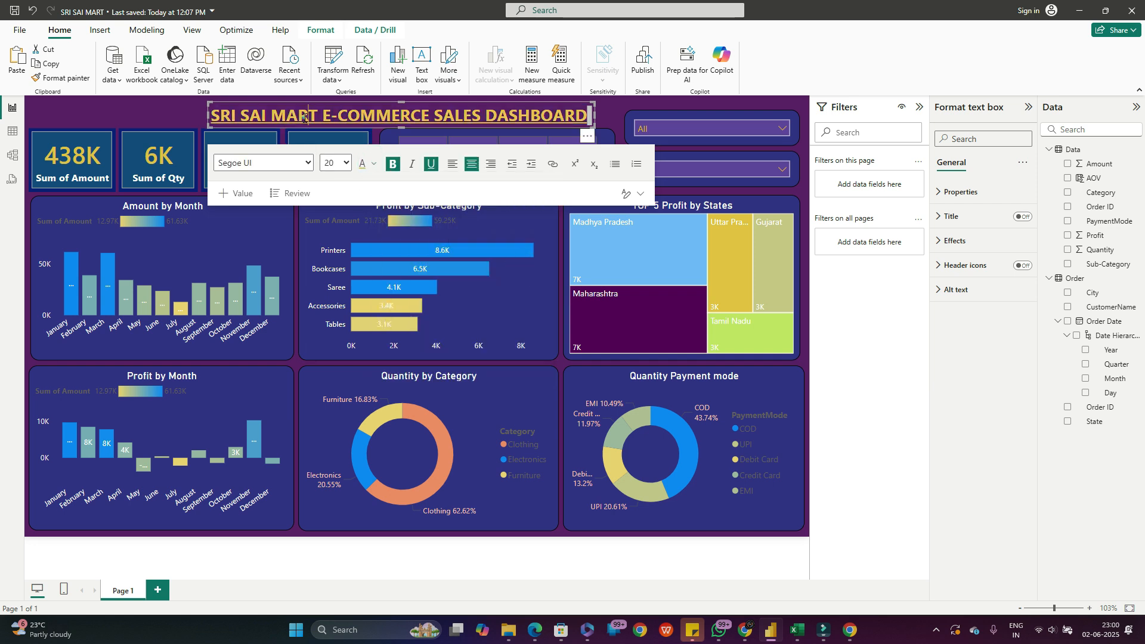
- Change the text colour of the whole dashboard title to a custom green and deselect the text box
{"action": "left_click", "coordinate": [163, 110]}
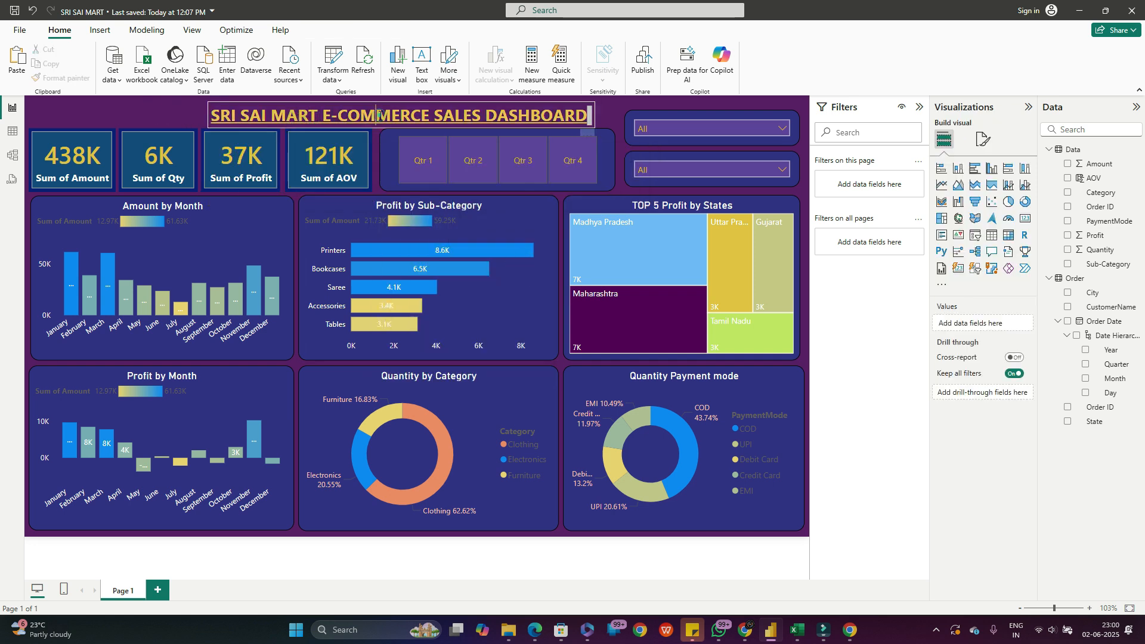
{"action": "left_click", "coordinate": [379, 115]}
{"action": "key", "text": "ctrl+a"}
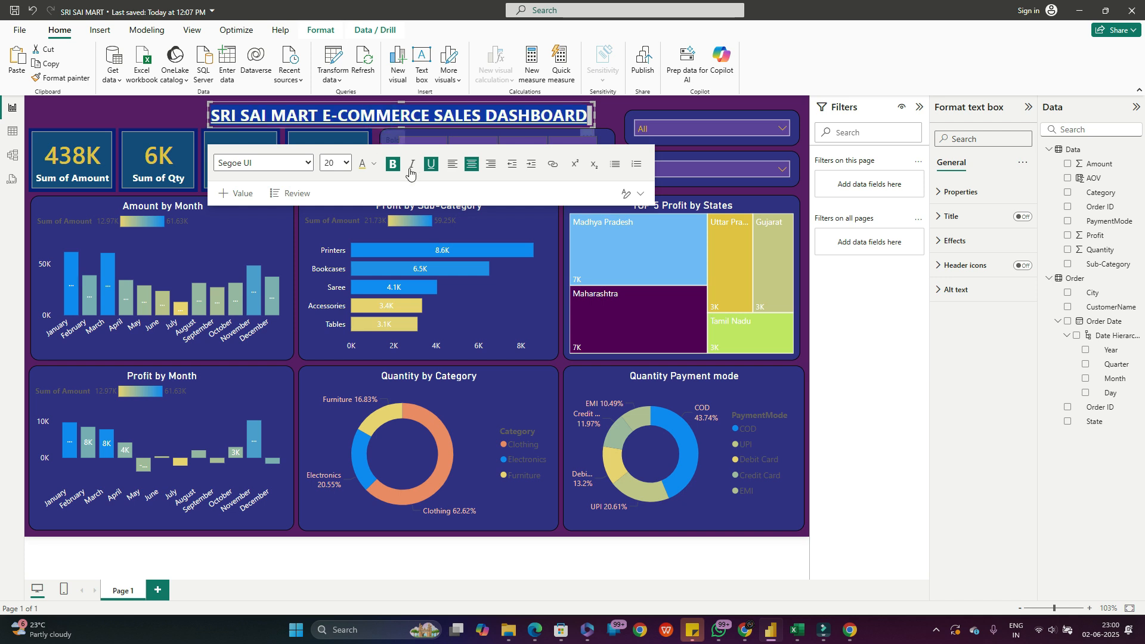
{"action": "left_click", "coordinate": [373, 164]}
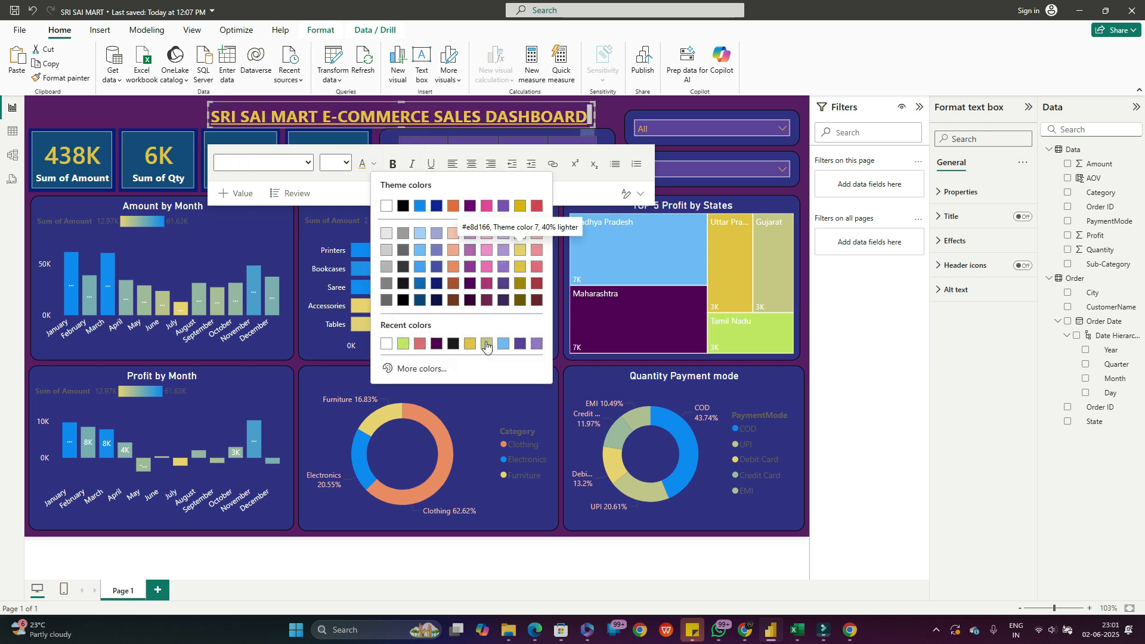
{"action": "left_click", "coordinate": [417, 369]}
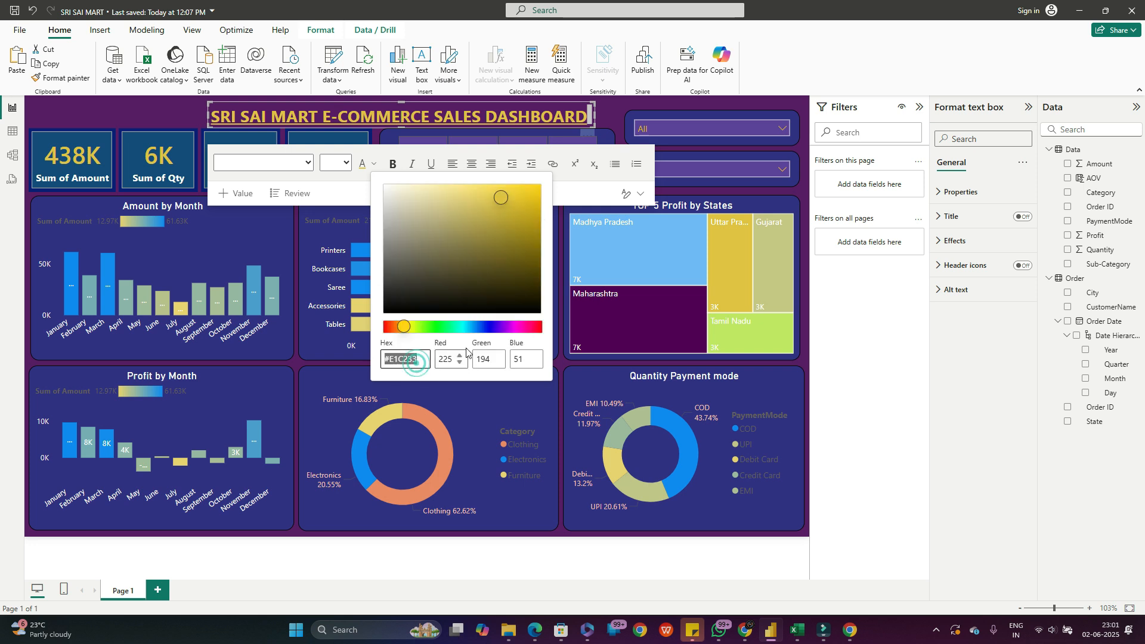
{"action": "left_click", "coordinate": [441, 327]}
{"action": "left_click", "coordinate": [510, 195]}
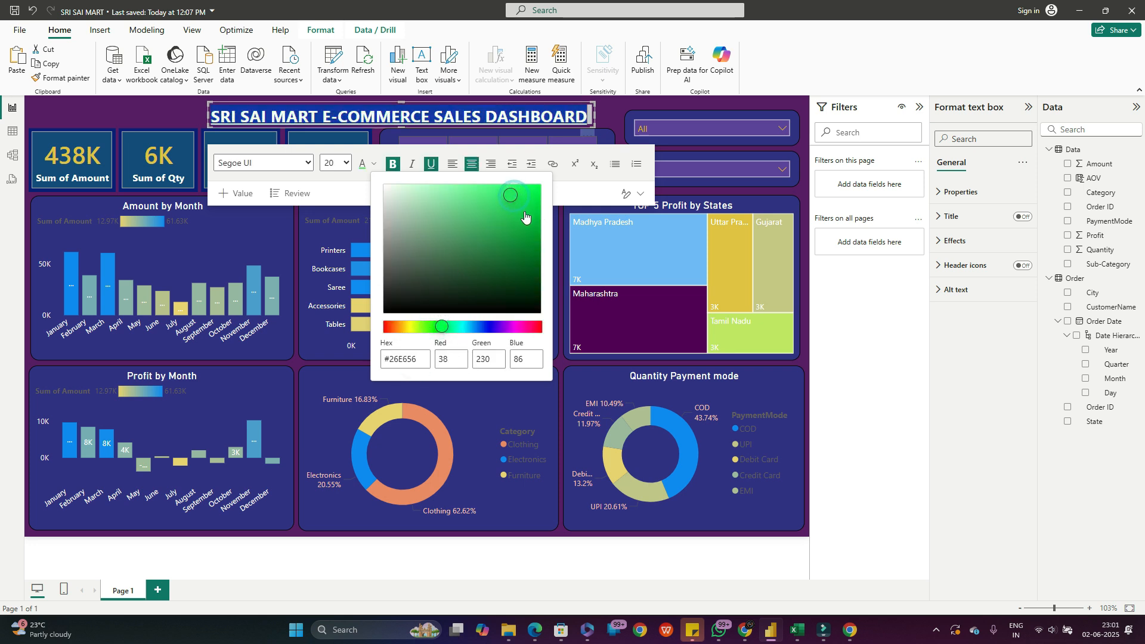
{"action": "left_click", "coordinate": [520, 211]}
{"action": "left_click", "coordinate": [164, 111]}
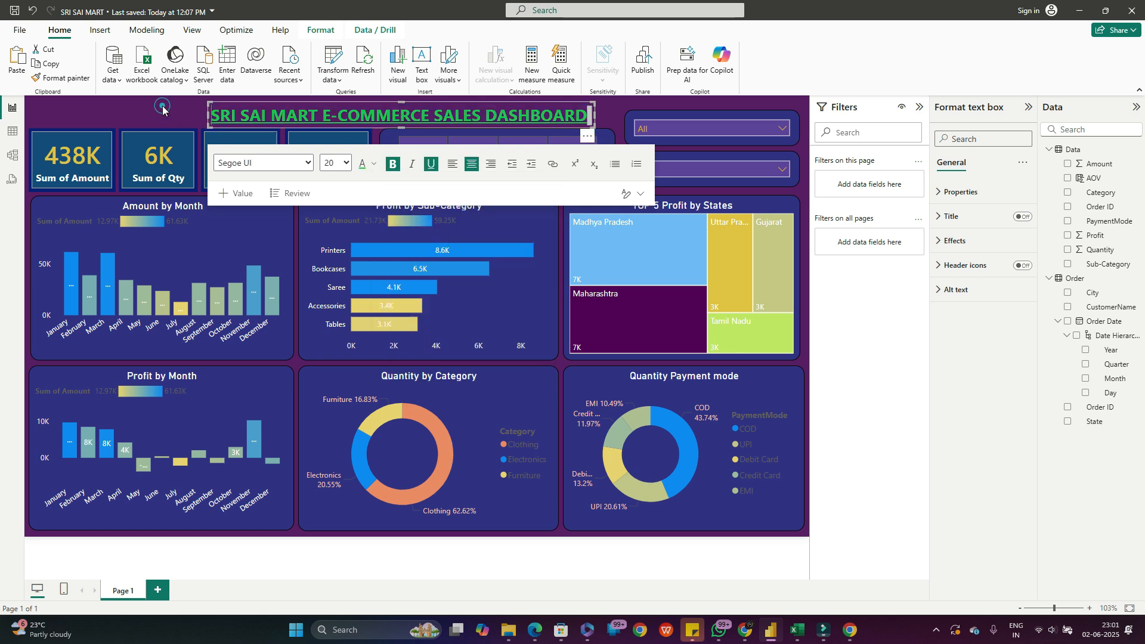
{"action": "left_click", "coordinate": [161, 109]}
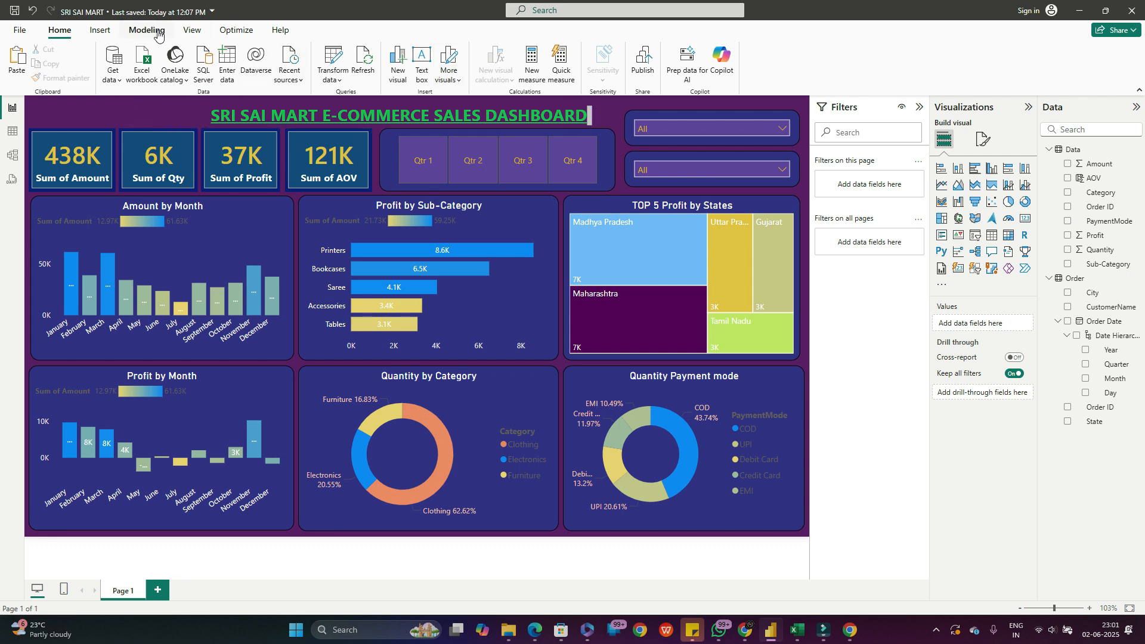
{"action": "left_click", "coordinate": [102, 31]}
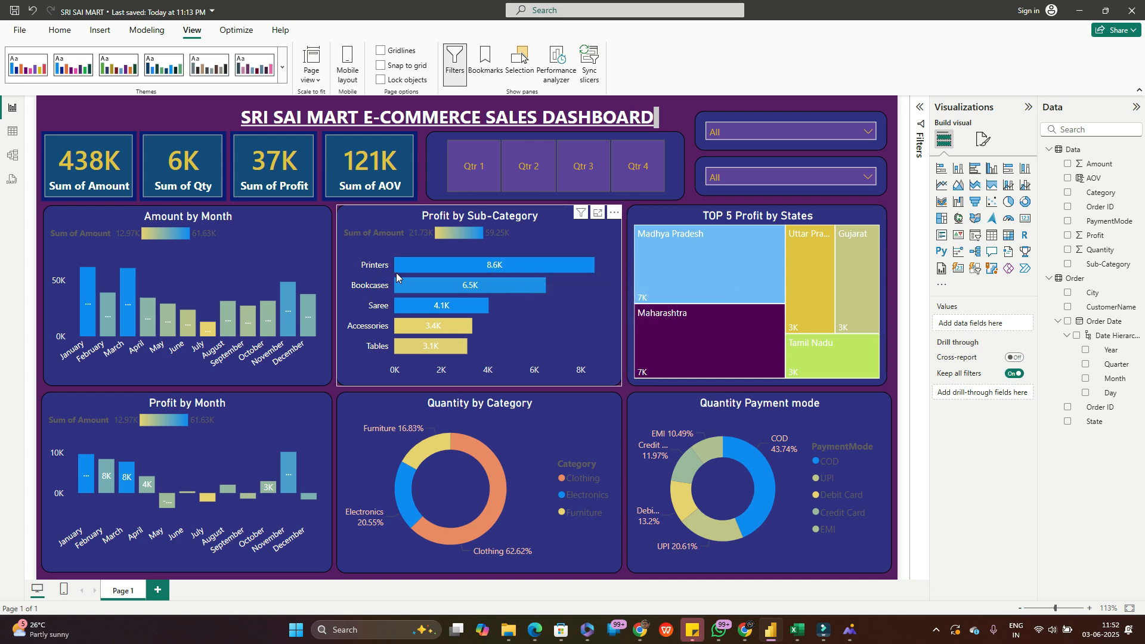
- Cross-filter the dashboard by Saree and Accessories in the Profit by Sub-Category chart, clear the filter and deselect the chart
{"action": "left_click", "coordinate": [453, 307]}
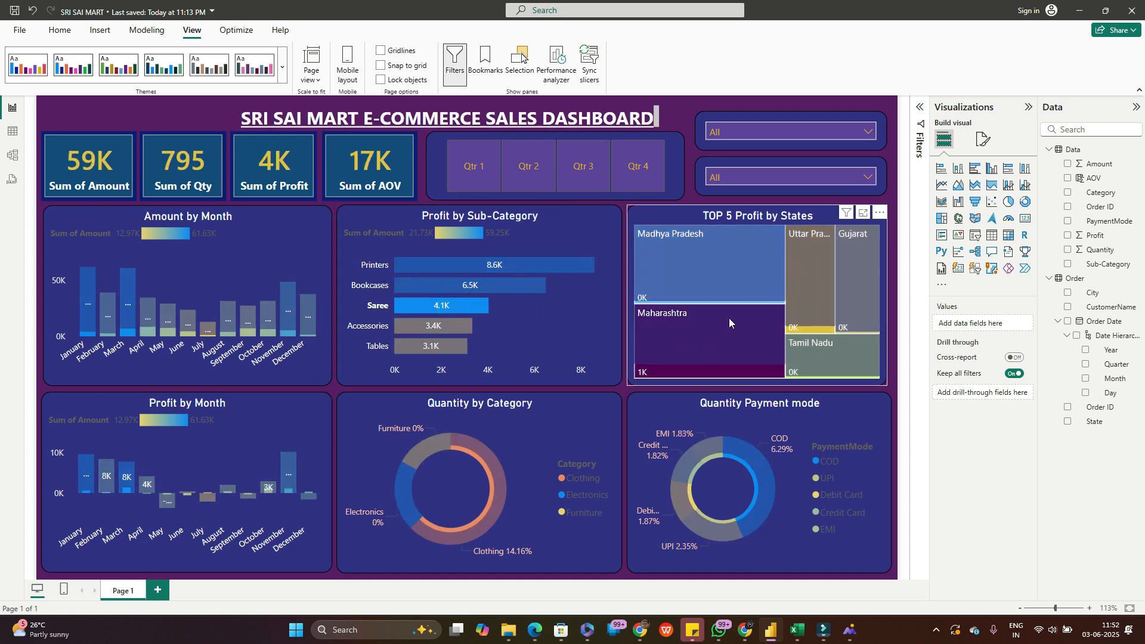
{"action": "left_click", "coordinate": [432, 326]}
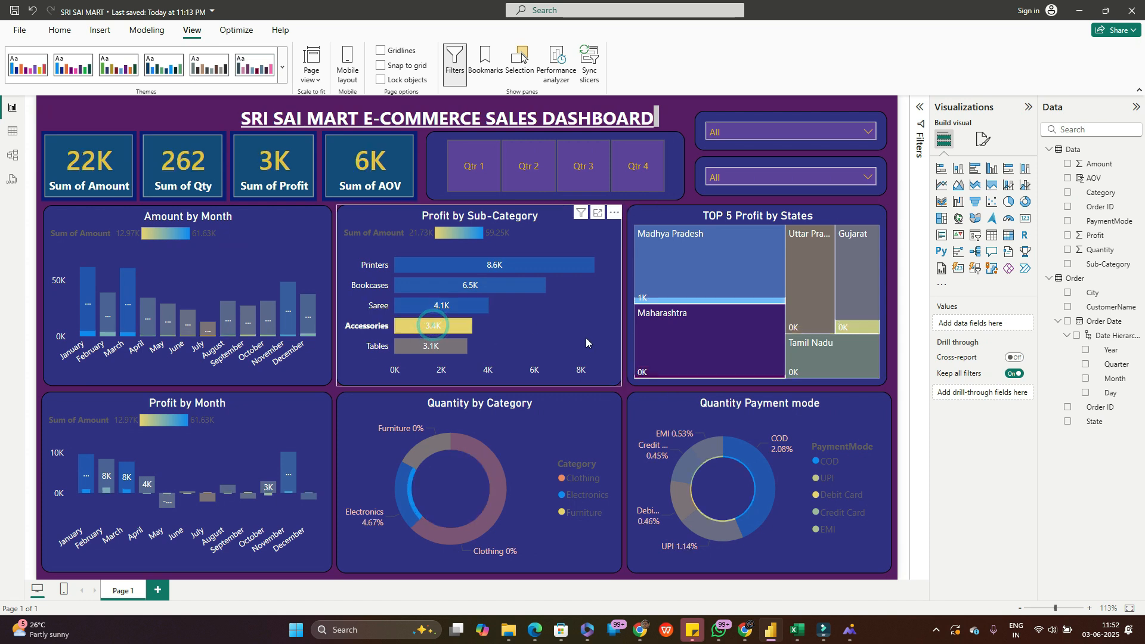
{"action": "left_click", "coordinate": [459, 307]}
{"action": "left_click", "coordinate": [563, 240]}
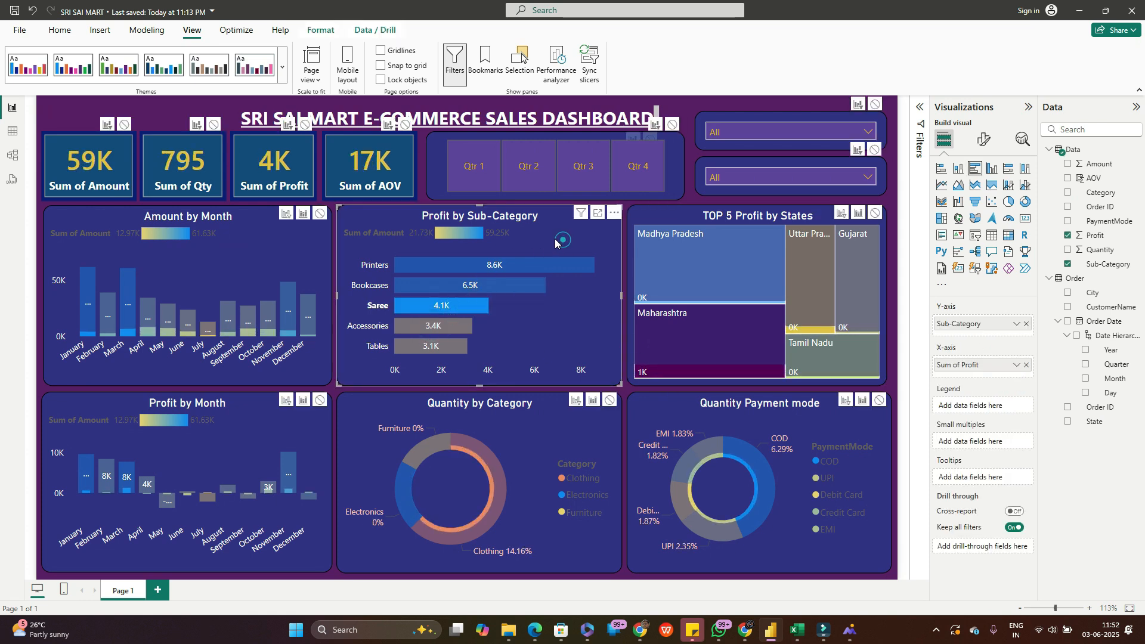
{"action": "left_click", "coordinate": [418, 306]}
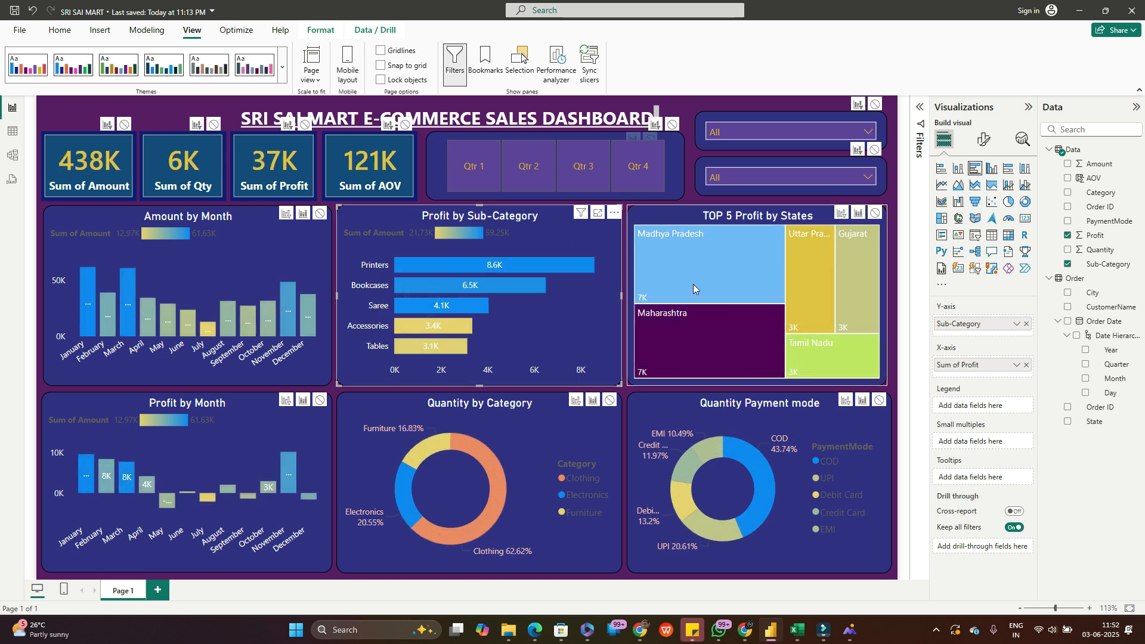
{"action": "mouse_move", "coordinate": [688, 289]}
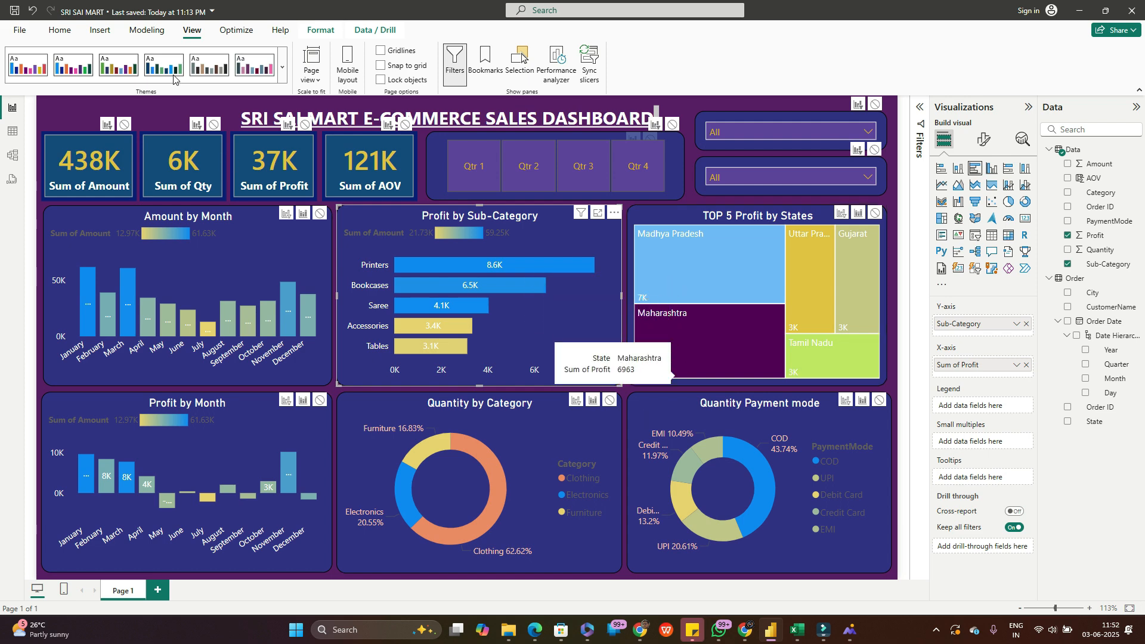
{"action": "left_click", "coordinate": [149, 114]}
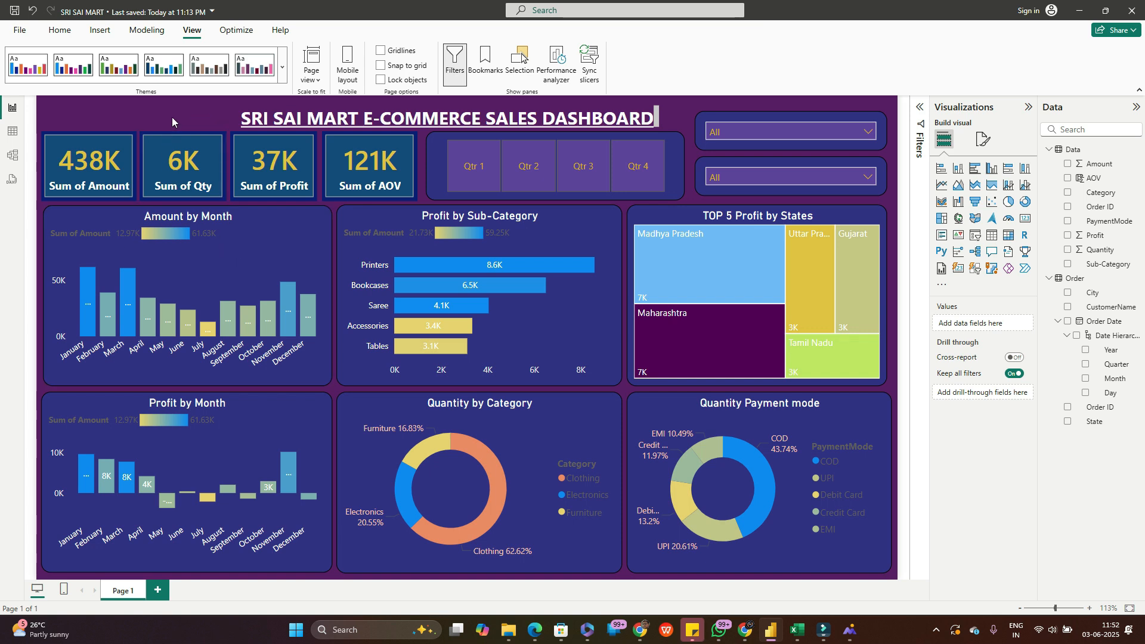
- Display the report's Bookmarks pane beside the canvas
{"action": "left_click", "coordinate": [59, 29]}
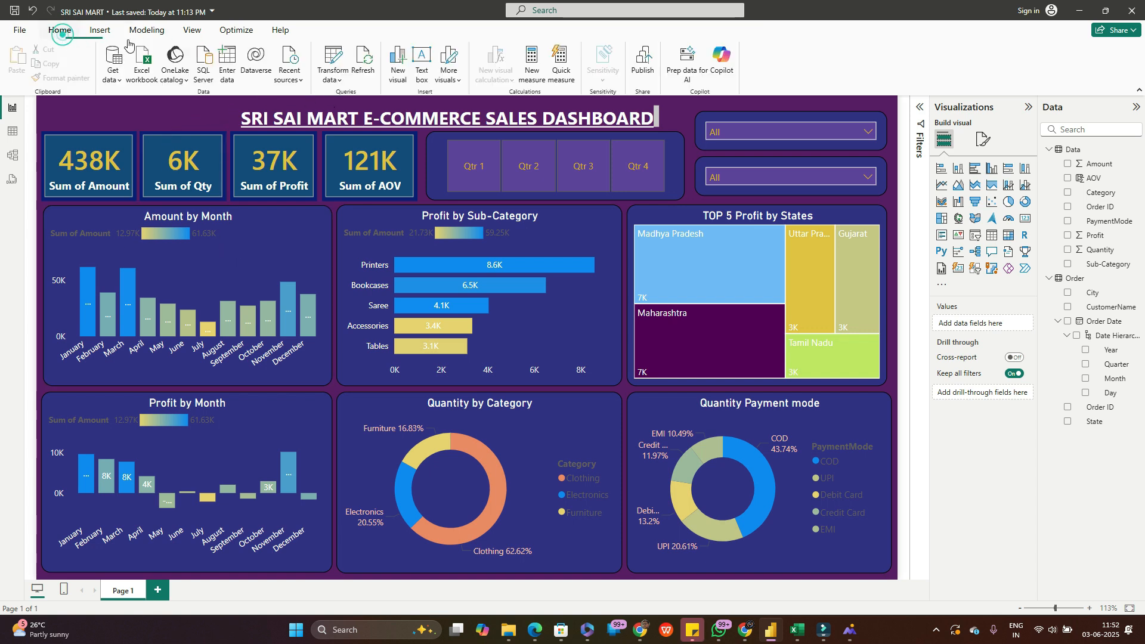
{"action": "left_click", "coordinate": [100, 30]}
{"action": "left_click", "coordinate": [144, 33]}
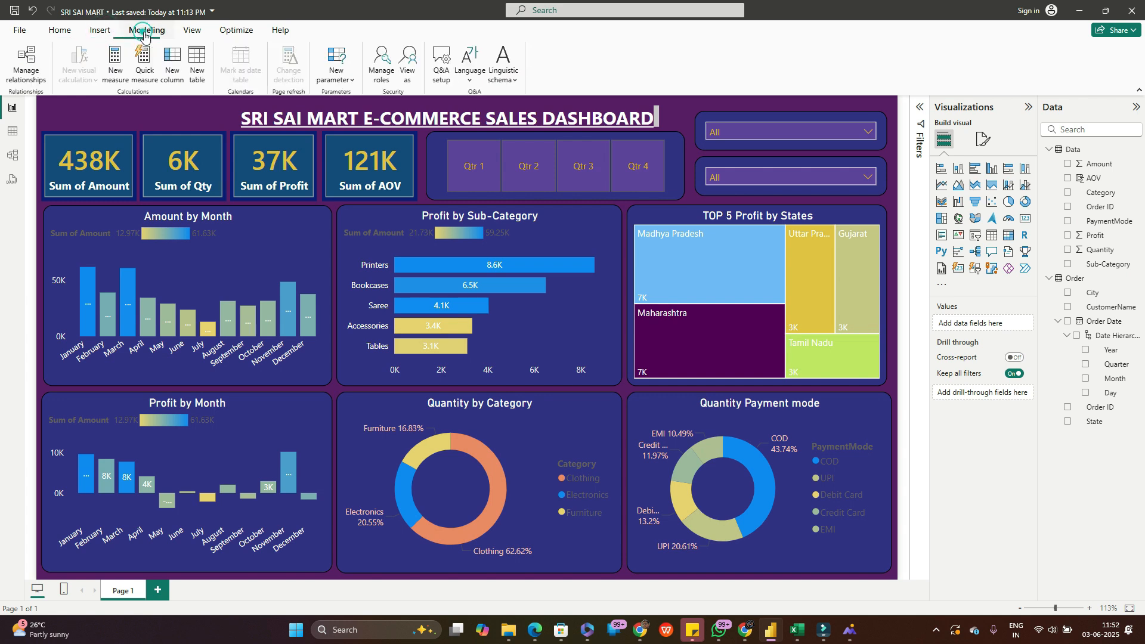
{"action": "left_click", "coordinate": [189, 31]}
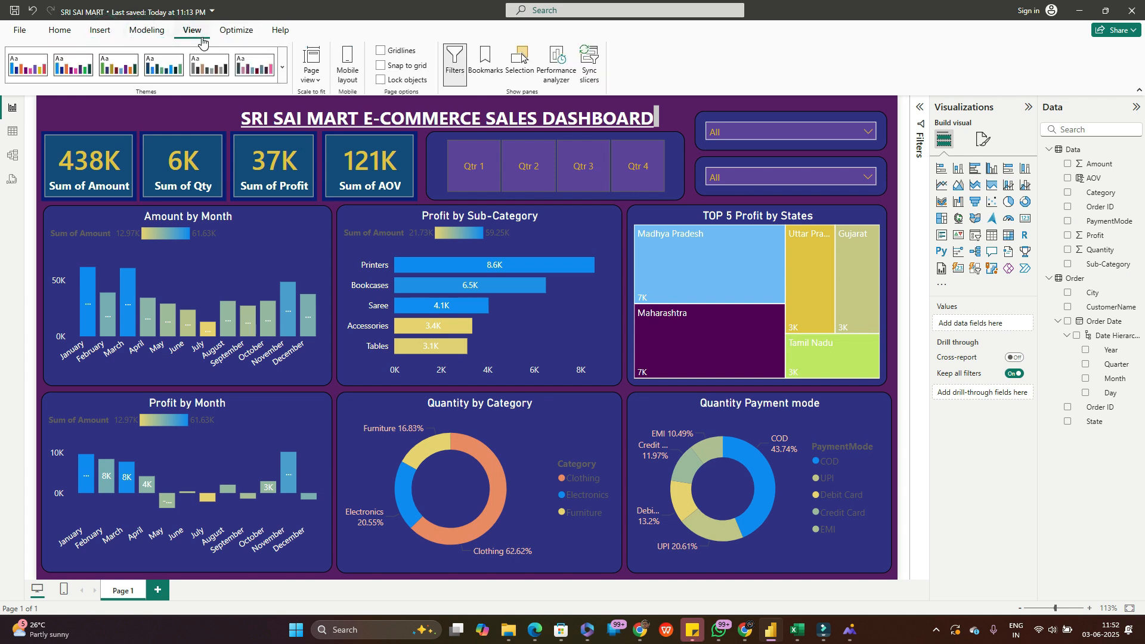
{"action": "left_click", "coordinate": [486, 72]}
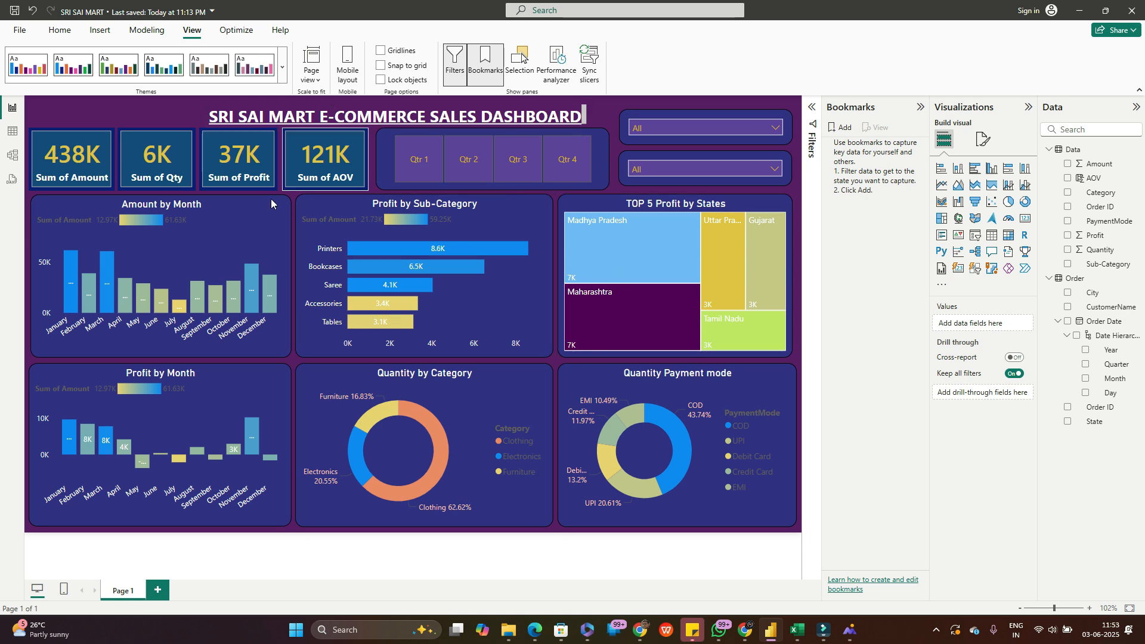
- Insert the filter-reset.256x220 image from the SRI SAI MART ECOMMERCE STORE folder and place it as a small icon before the dashboard title
{"action": "left_click", "coordinate": [58, 30]}
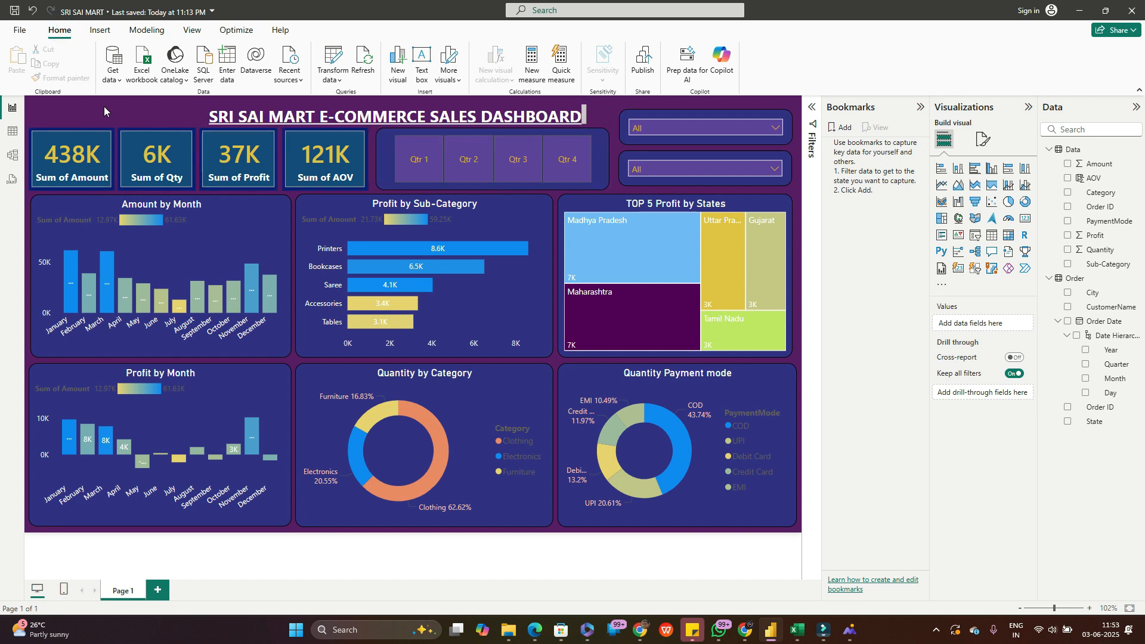
{"action": "left_click", "coordinate": [100, 30]}
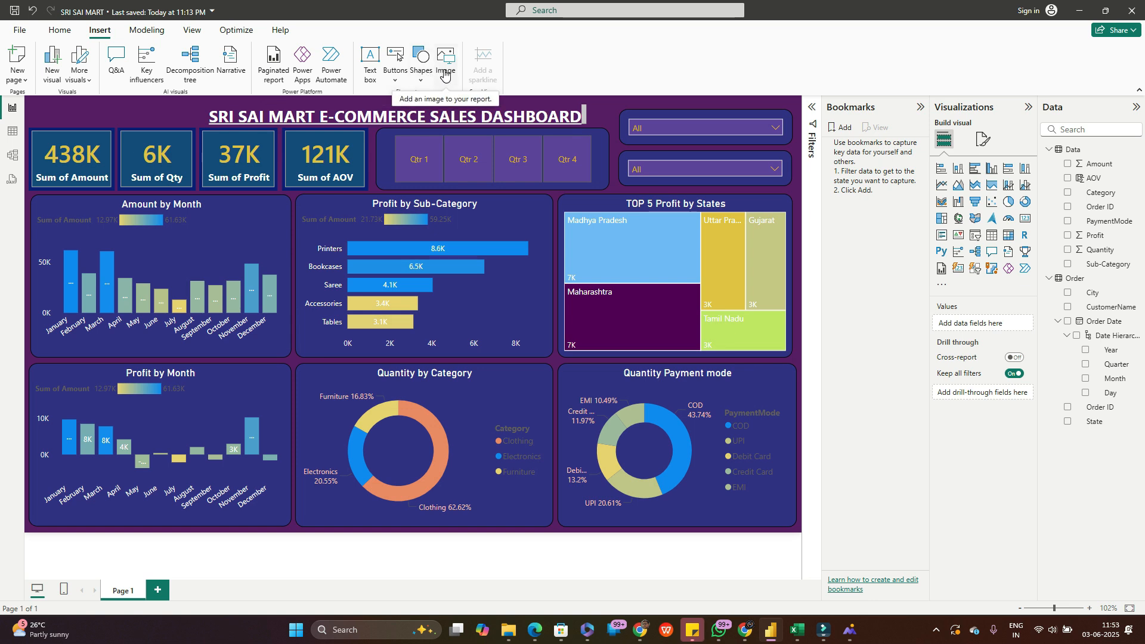
{"action": "left_click", "coordinate": [445, 70]}
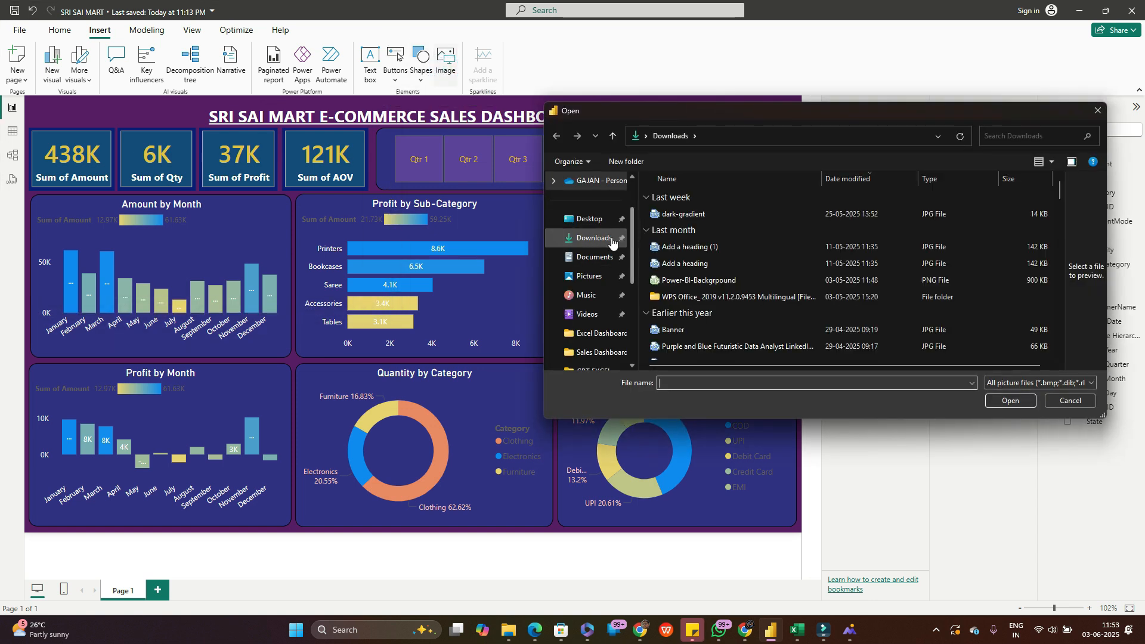
{"action": "scroll", "coordinate": [595, 286], "scroll_direction": "down", "scroll_amount": 1}
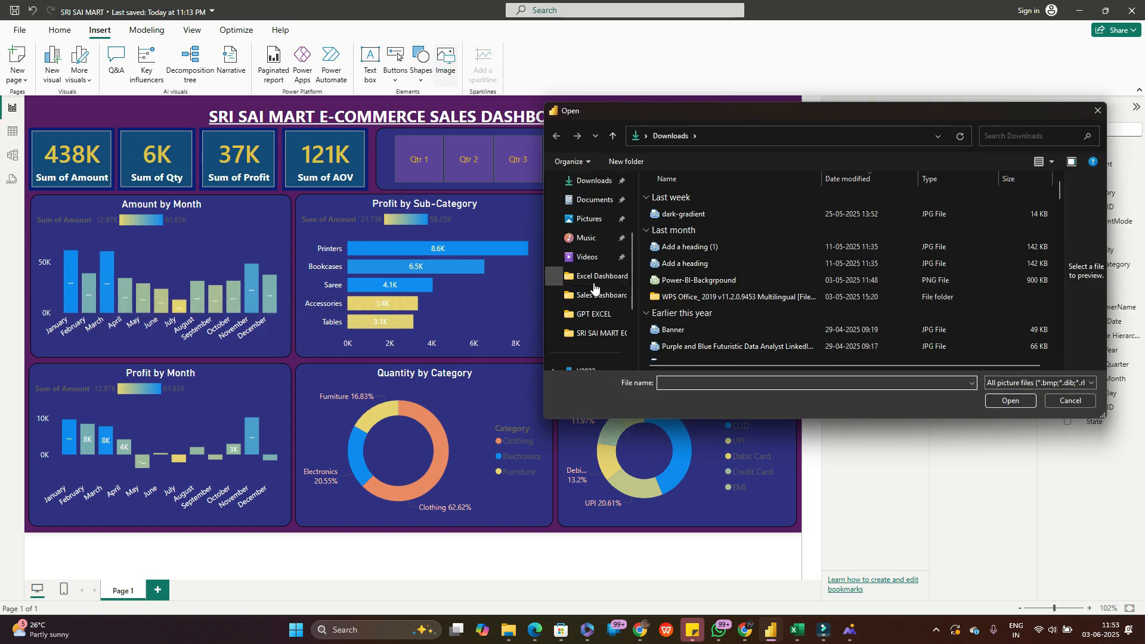
{"action": "left_click", "coordinate": [599, 330]}
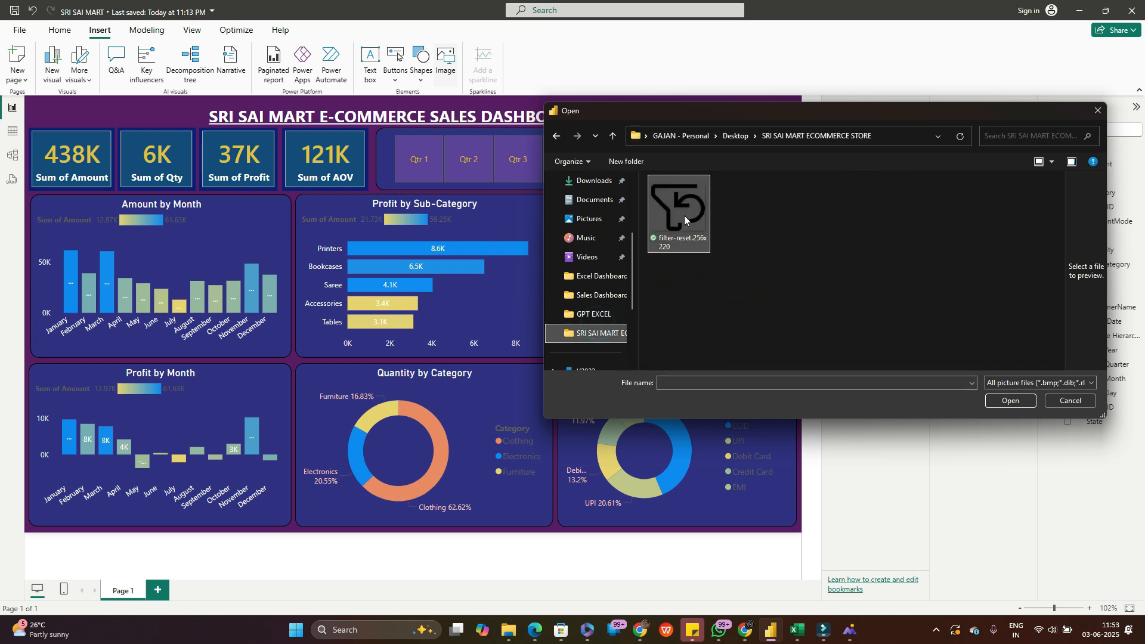
{"action": "left_click", "coordinate": [680, 238]}
{"action": "left_click", "coordinate": [1010, 400]}
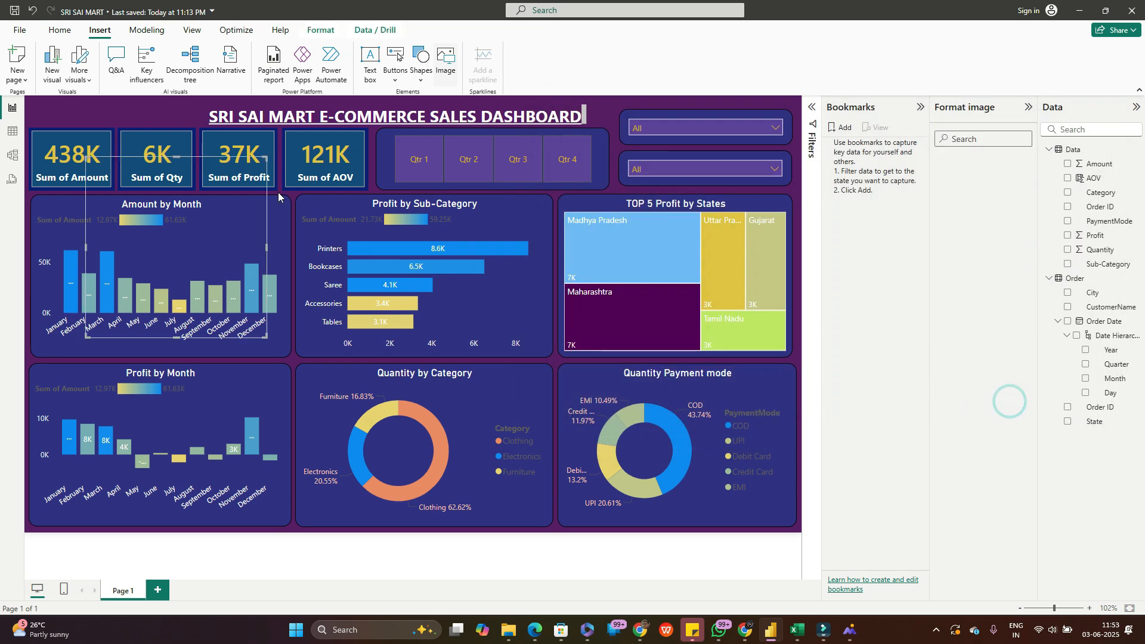
{"action": "left_click_drag", "start_coordinate": [246, 182], "coordinate": [95, 116]}
{"action": "left_click", "coordinate": [145, 115]}
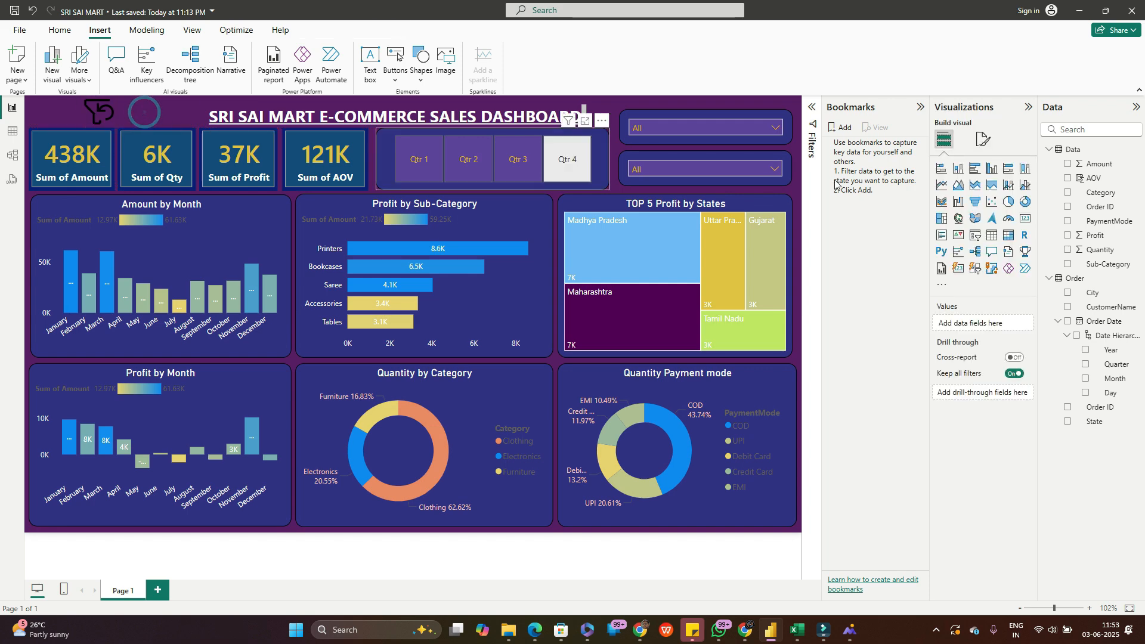
- Add a bookmark of the unfiltered dashboard and name it "Clear Filters"
{"action": "left_click", "coordinate": [1027, 107]}
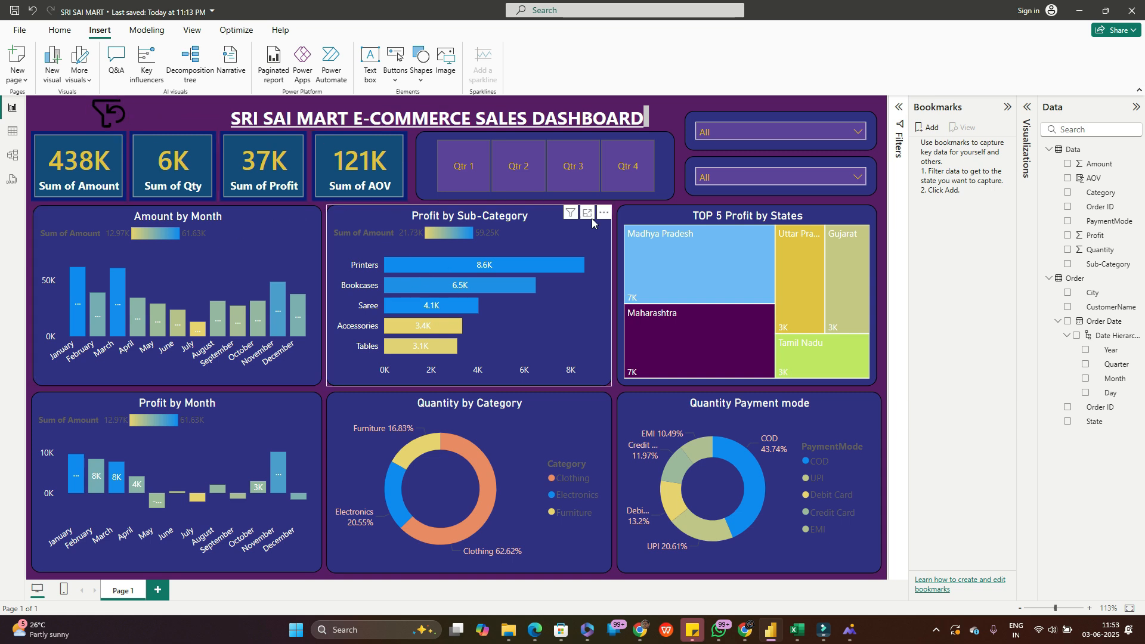
{"action": "left_click", "coordinate": [926, 128]}
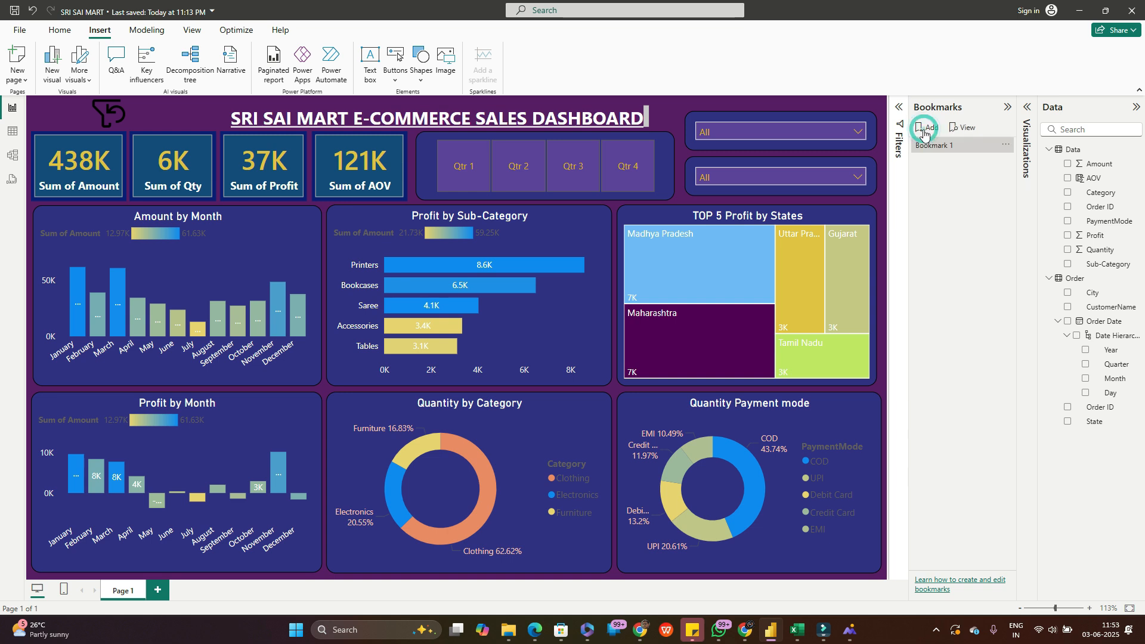
{"action": "left_click", "coordinate": [1007, 146]}
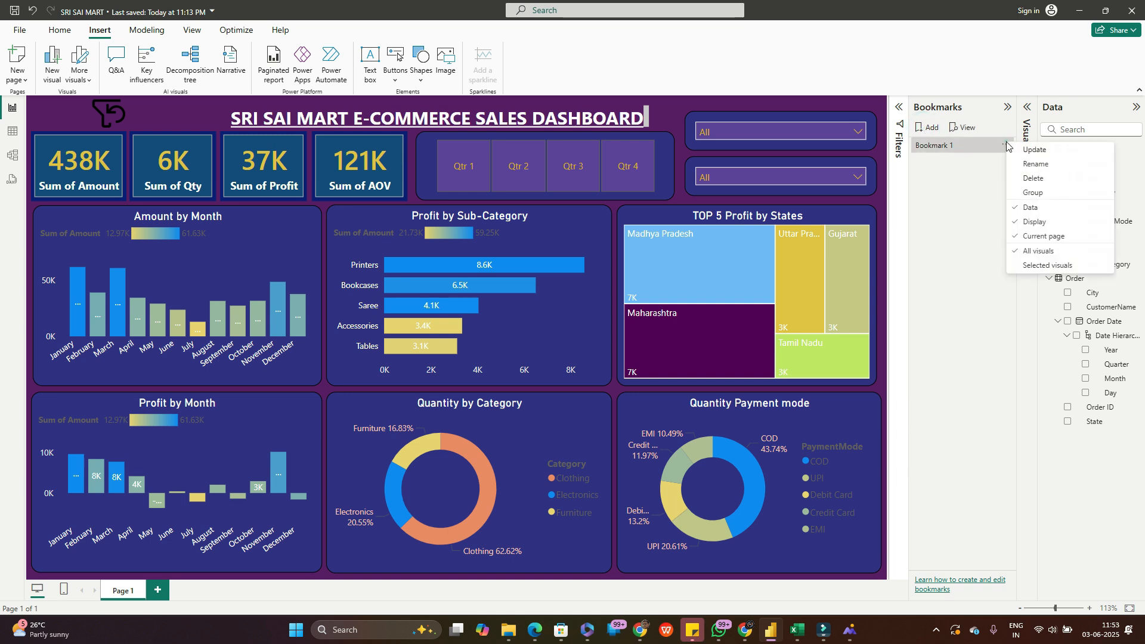
{"action": "left_click", "coordinate": [1038, 164]}
{"action": "left_click_drag", "start_coordinate": [960, 145], "coordinate": [907, 146]}
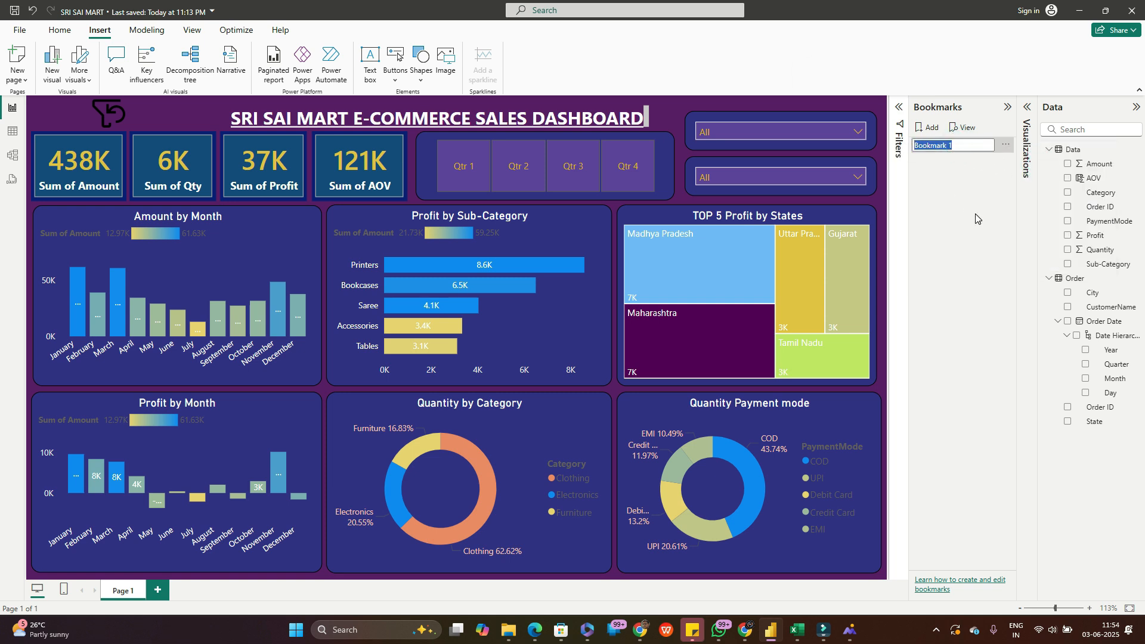
{"action": "type", "text": "Clear Filters"}
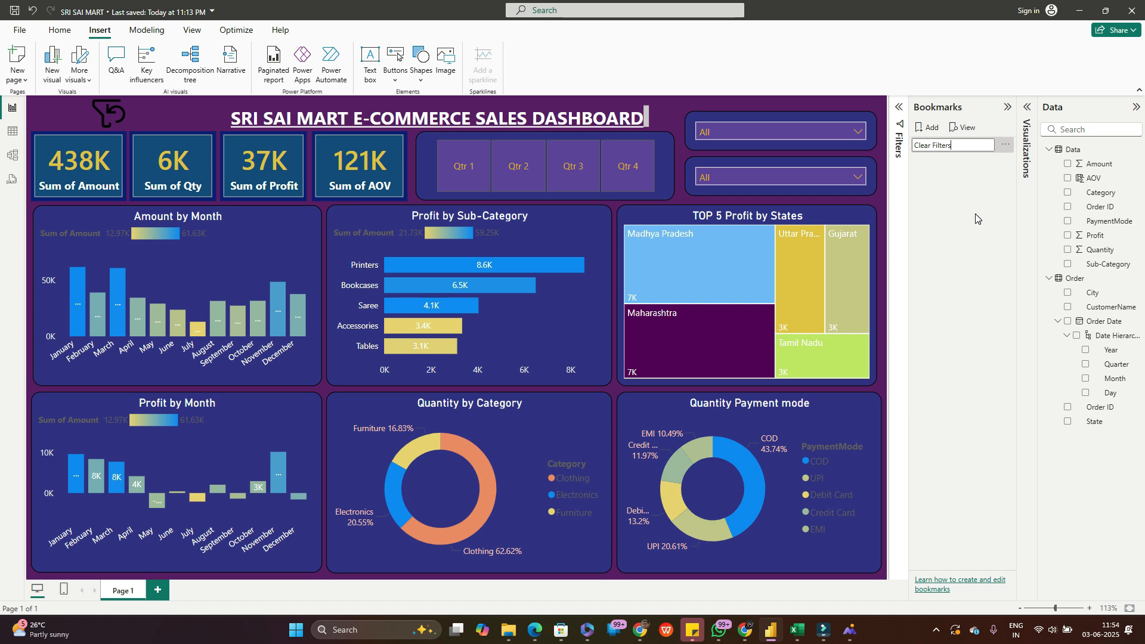
{"action": "key", "text": "Return"}
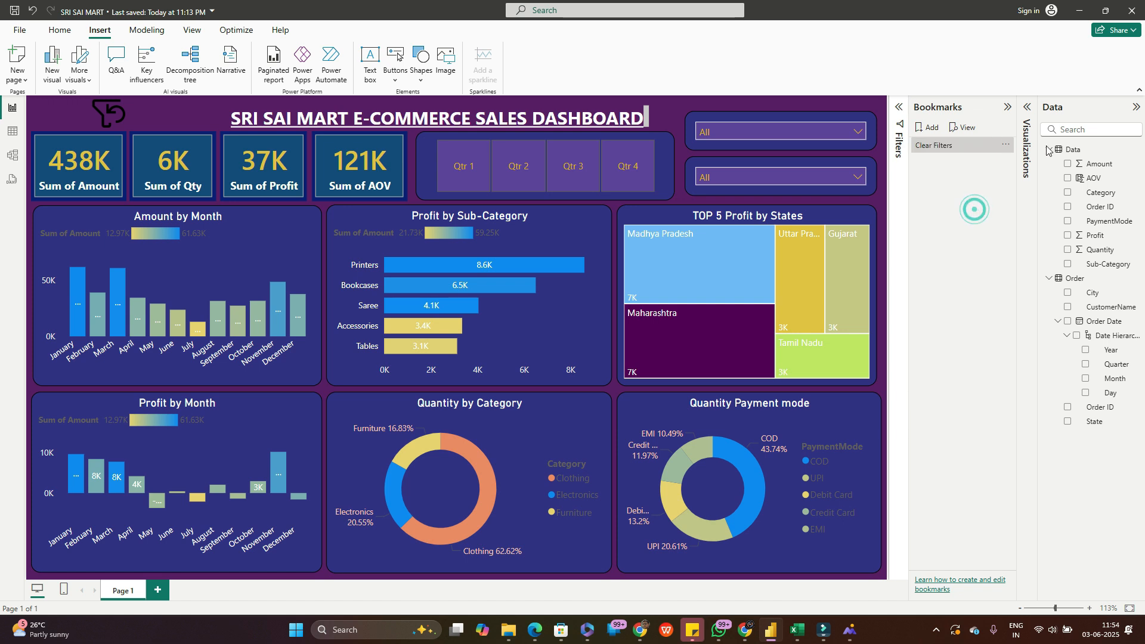
- Select the filter-reset icon before the dashboard title and display its image-specific formatting options
{"action": "left_click", "coordinate": [104, 117]}
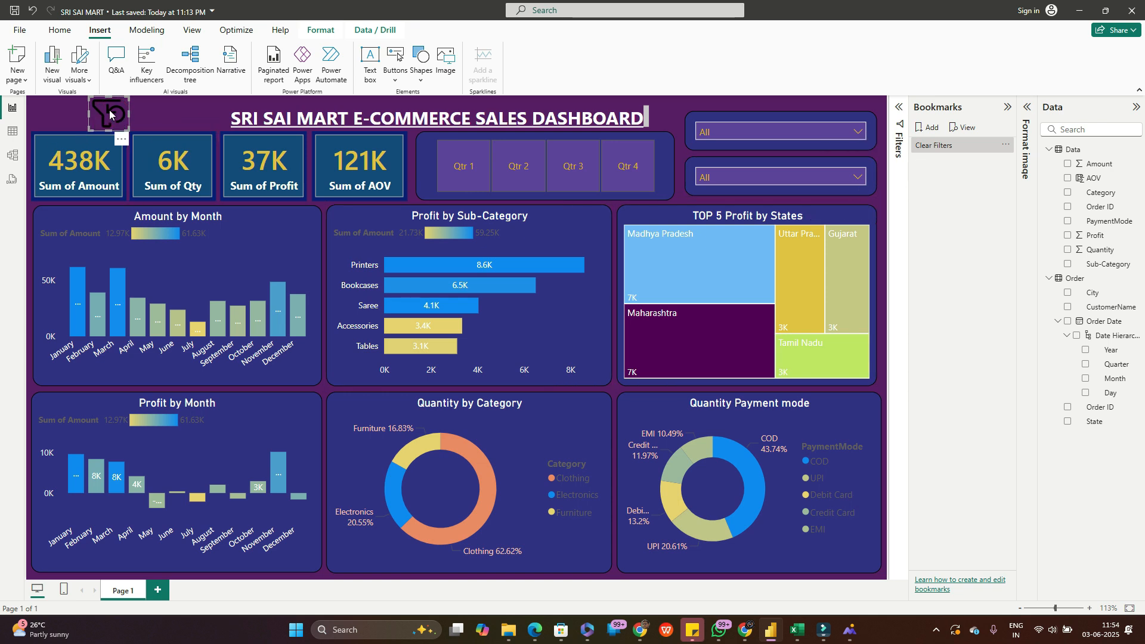
{"action": "left_click", "coordinate": [1006, 145]}
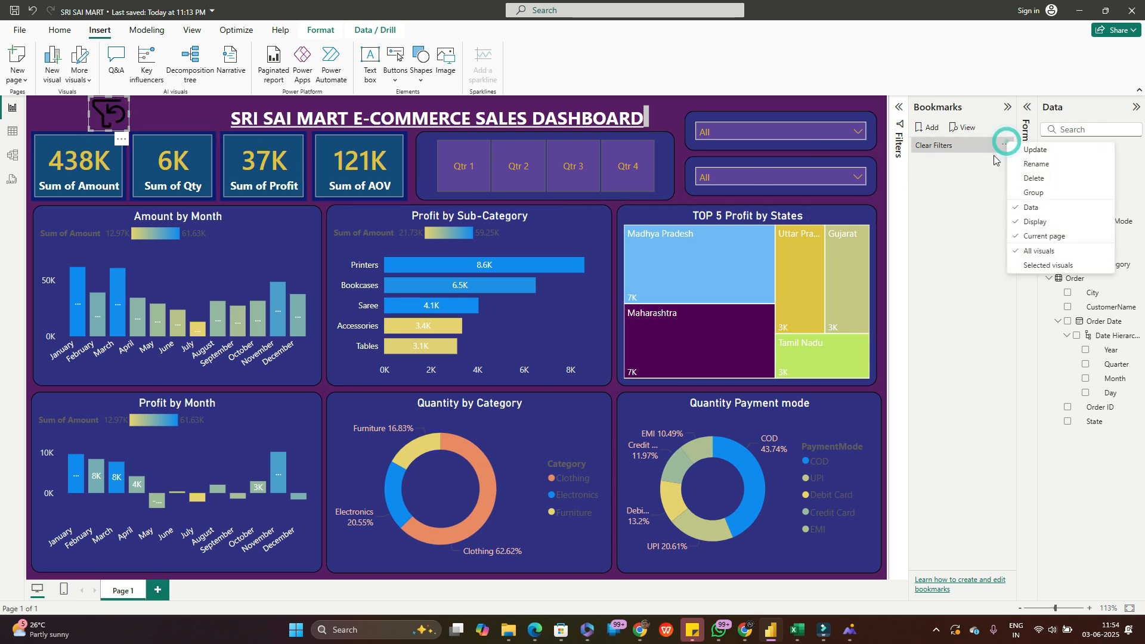
{"action": "left_click", "coordinate": [1027, 106]}
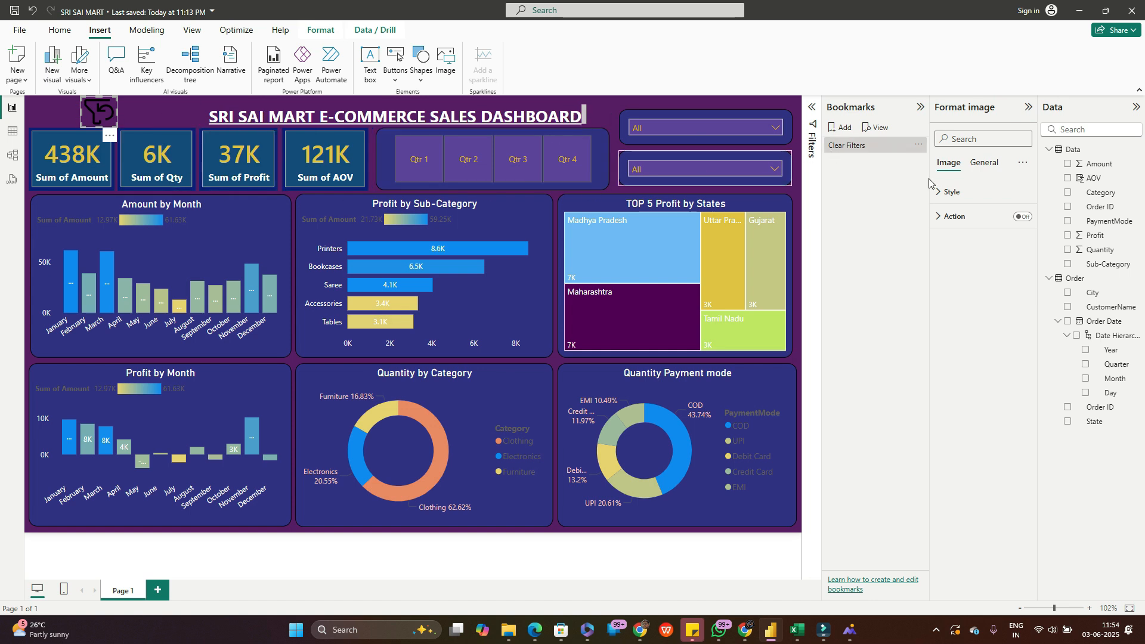
{"action": "left_click", "coordinate": [846, 157]}
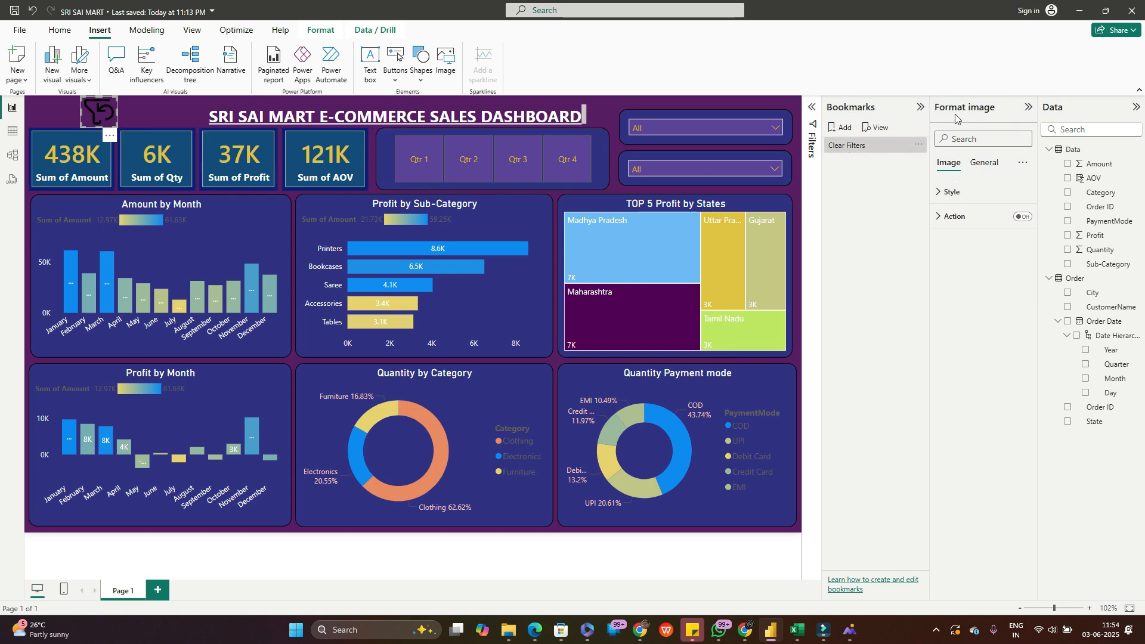
{"action": "left_click", "coordinate": [983, 162]}
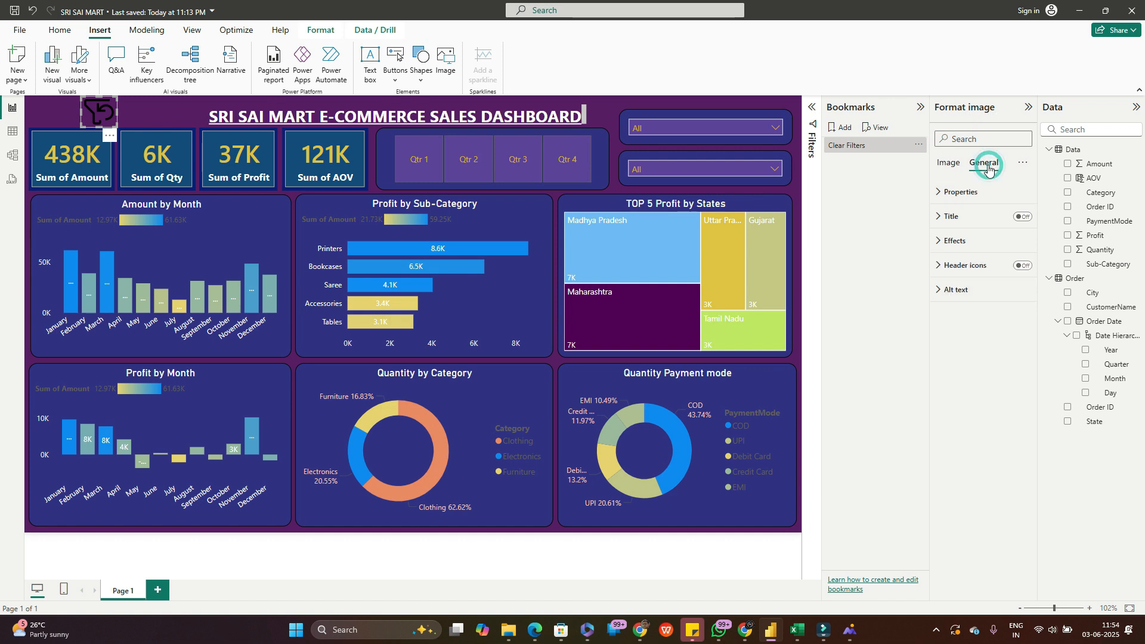
{"action": "left_click", "coordinate": [948, 168]}
- Try the Fit and Fill scaling options on the filter-reset icon and return its scaling to Normal
{"action": "left_click", "coordinate": [940, 196]}
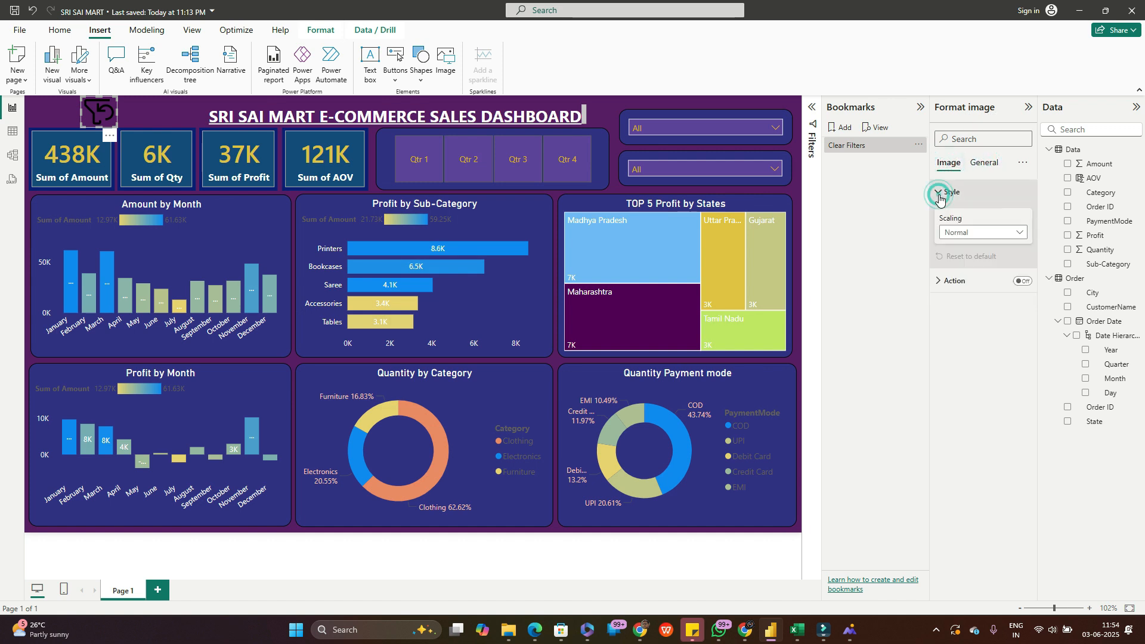
{"action": "left_click", "coordinate": [966, 233]}
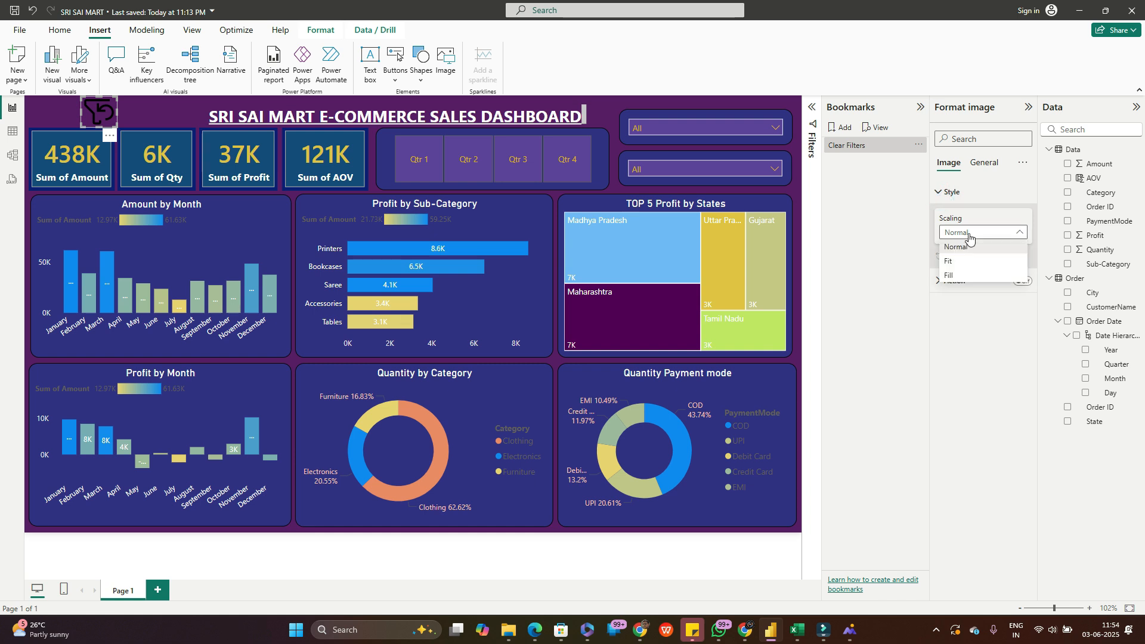
{"action": "left_click", "coordinate": [957, 263]}
{"action": "left_click", "coordinate": [961, 233]}
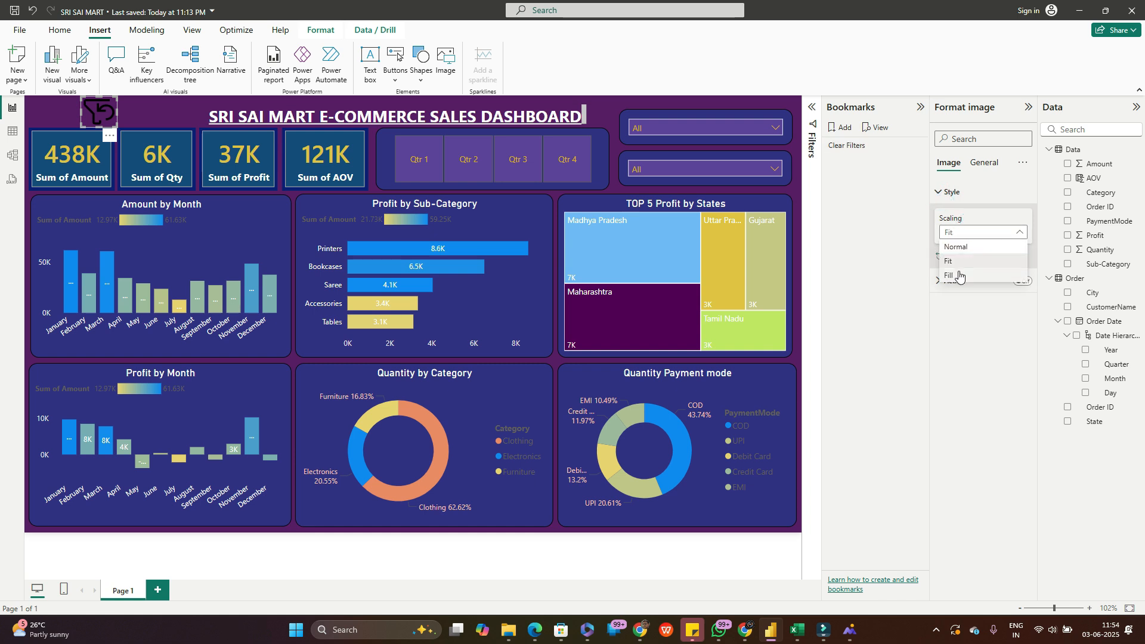
{"action": "left_click", "coordinate": [958, 273]}
{"action": "left_click", "coordinate": [961, 234]}
{"action": "left_click", "coordinate": [959, 243]}
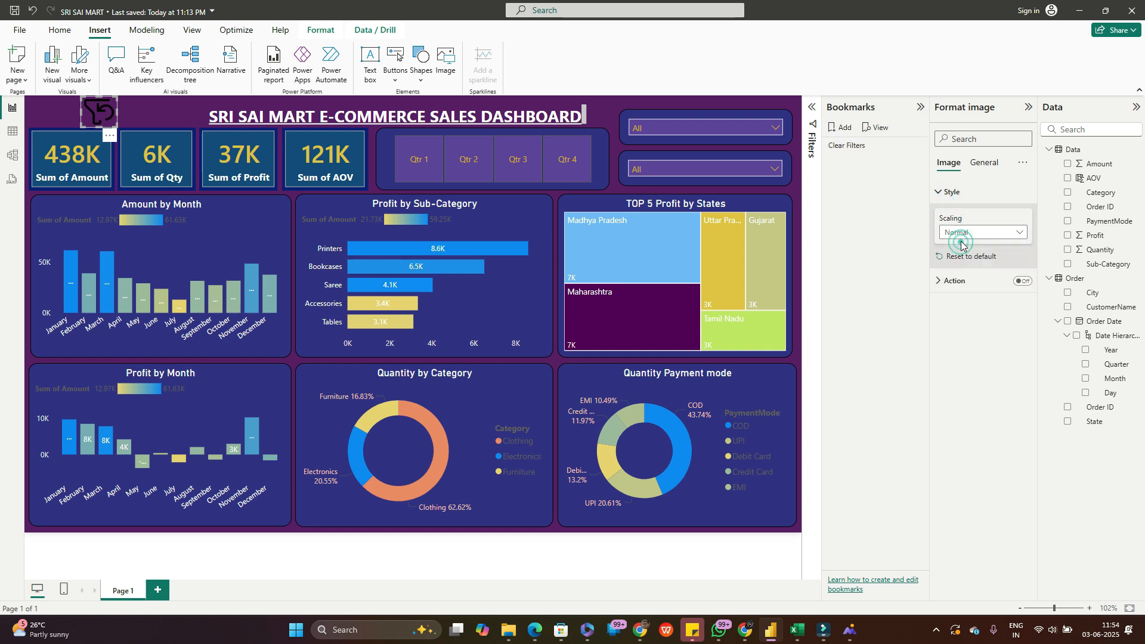
- Enable the filter-reset icon's action, set its type to Bookmark and choose Clear Filters as the bookmark
{"action": "left_click", "coordinate": [941, 281]}
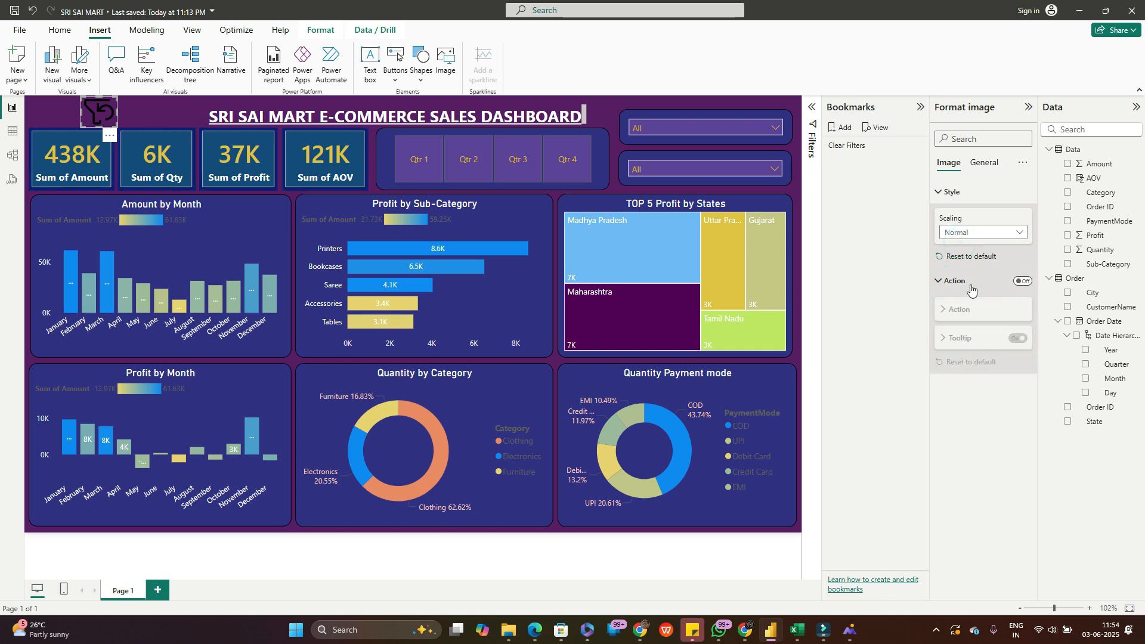
{"action": "left_click", "coordinate": [1023, 282]}
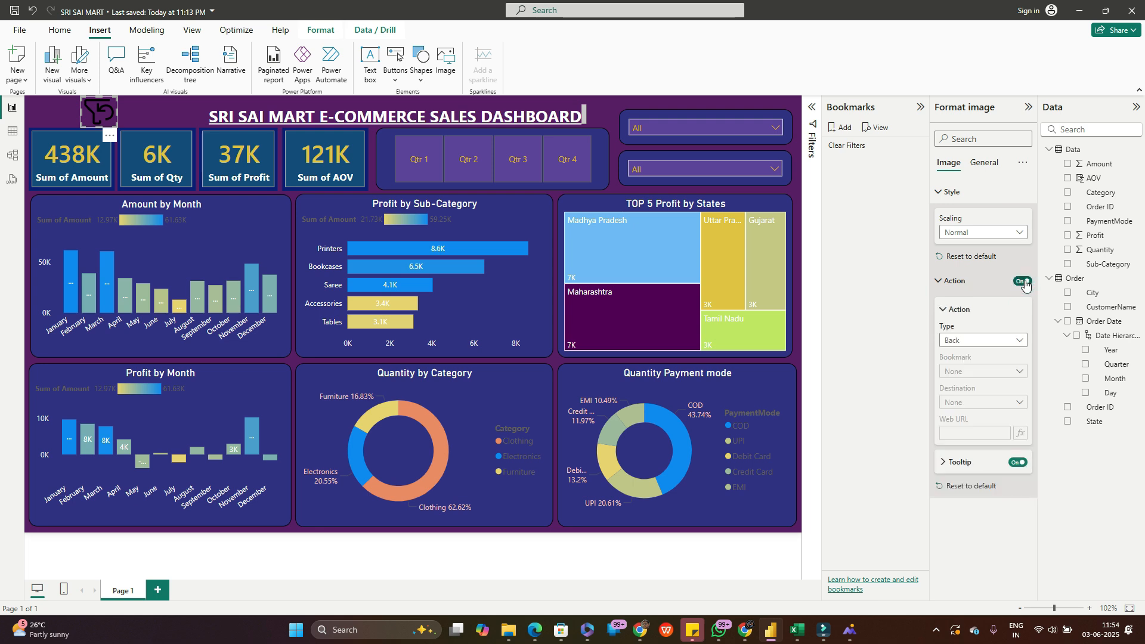
{"action": "left_click", "coordinate": [1000, 341]}
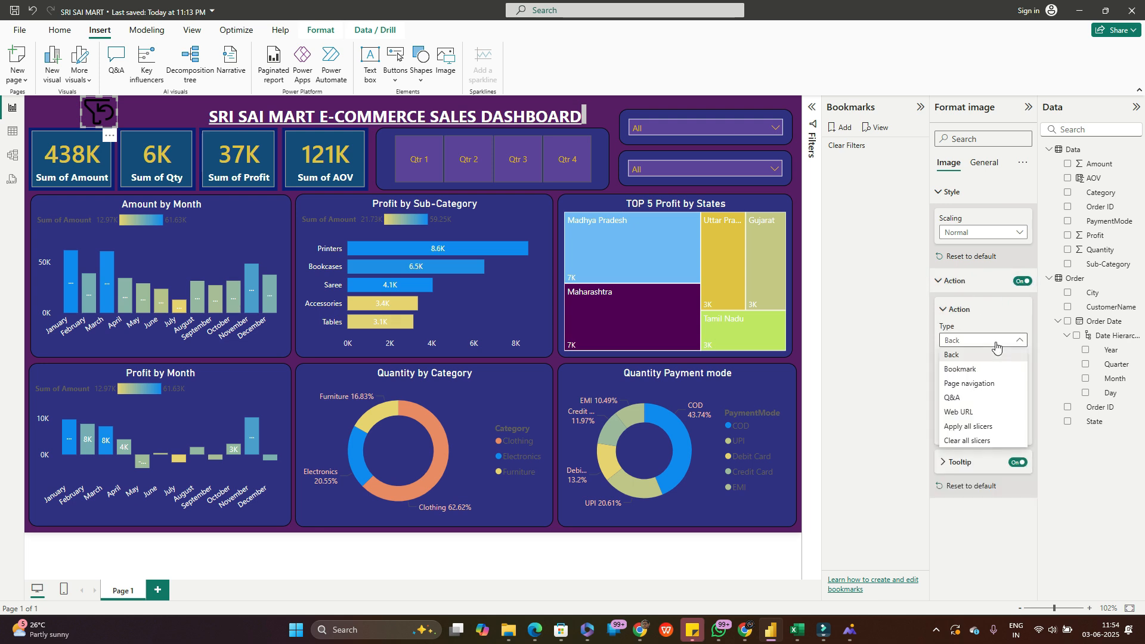
{"action": "left_click", "coordinate": [969, 371]}
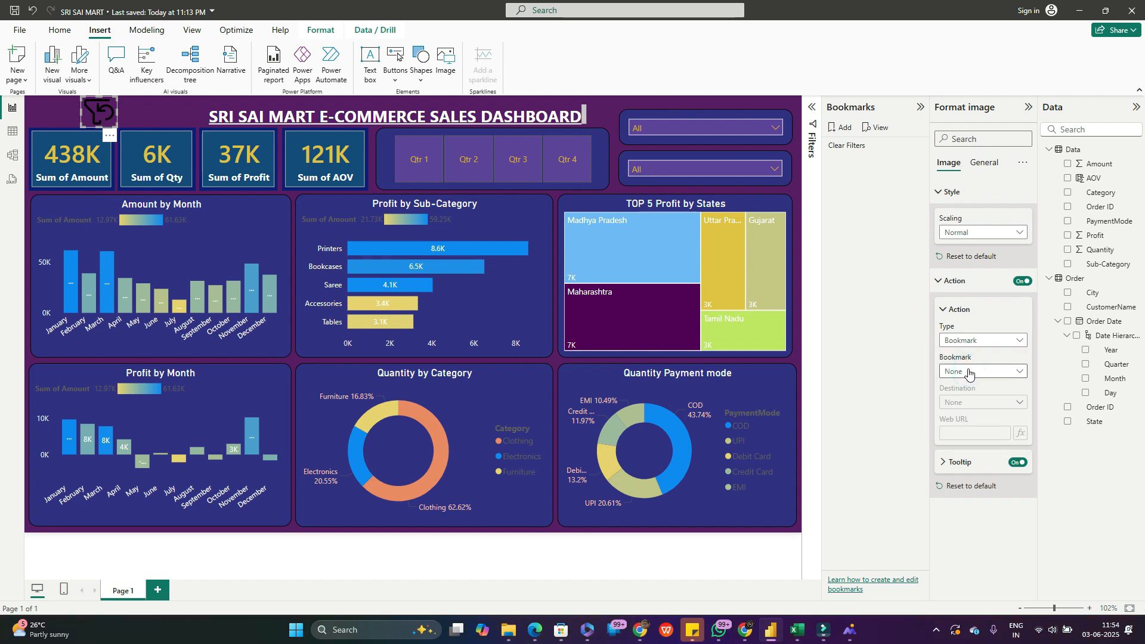
{"action": "left_click", "coordinate": [990, 341]}
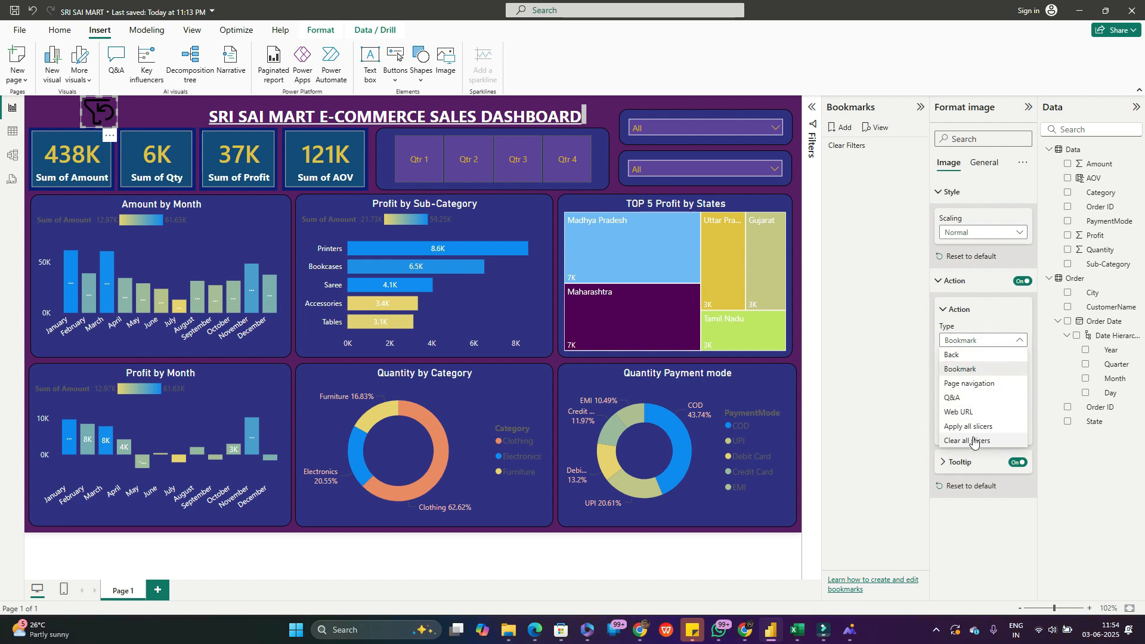
{"action": "left_click", "coordinate": [986, 326]}
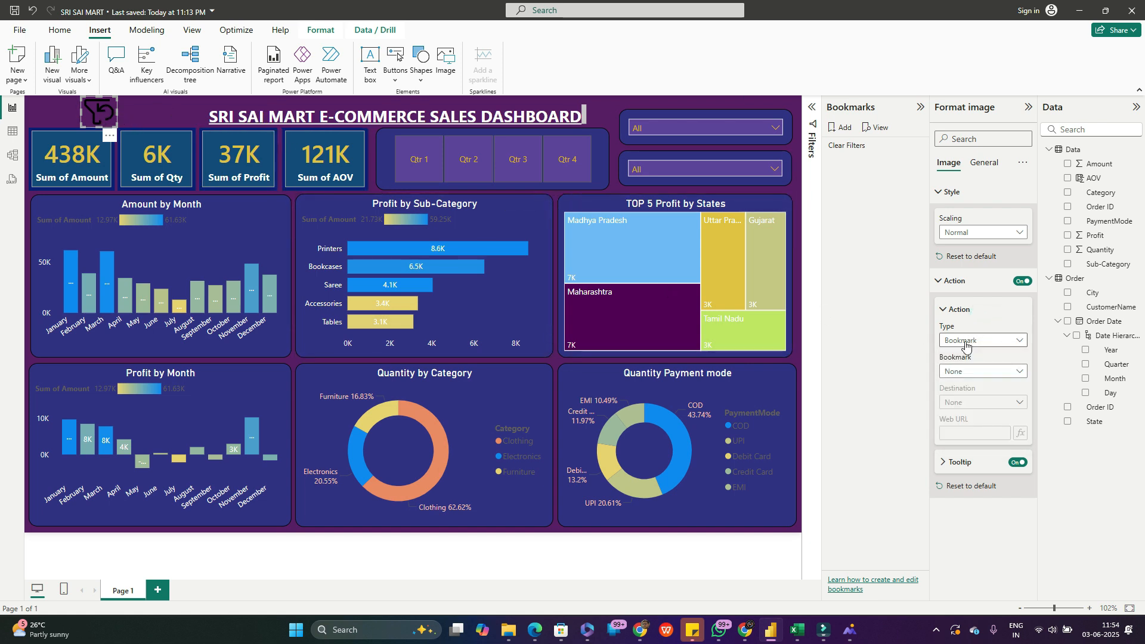
{"action": "left_click", "coordinate": [978, 372]}
{"action": "left_click", "coordinate": [961, 400]}
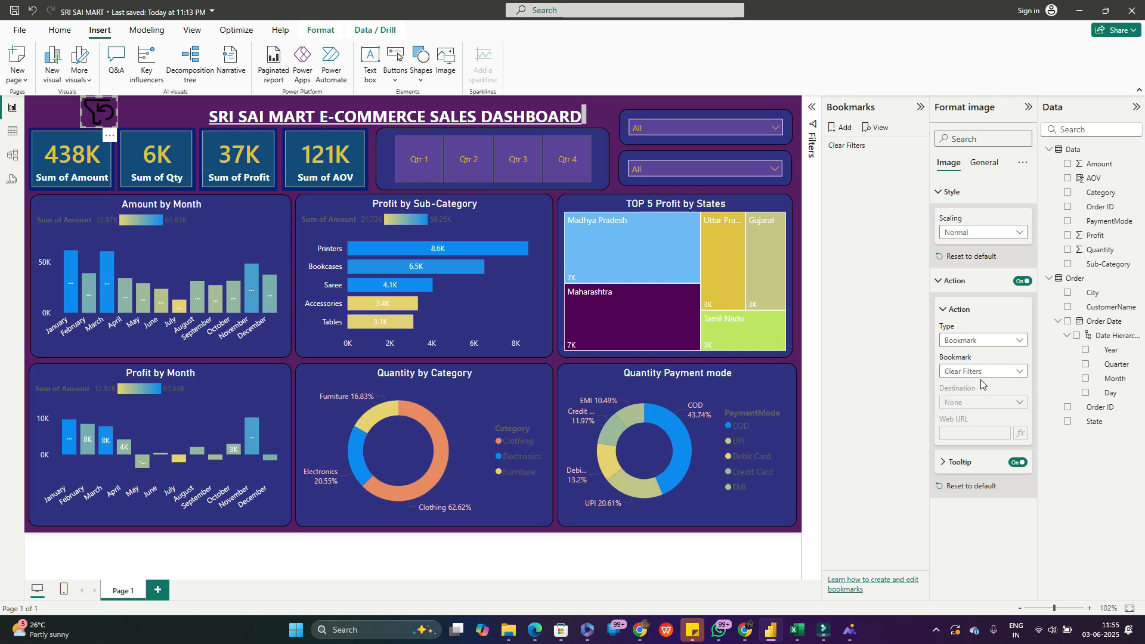
{"action": "left_click", "coordinate": [939, 281]}
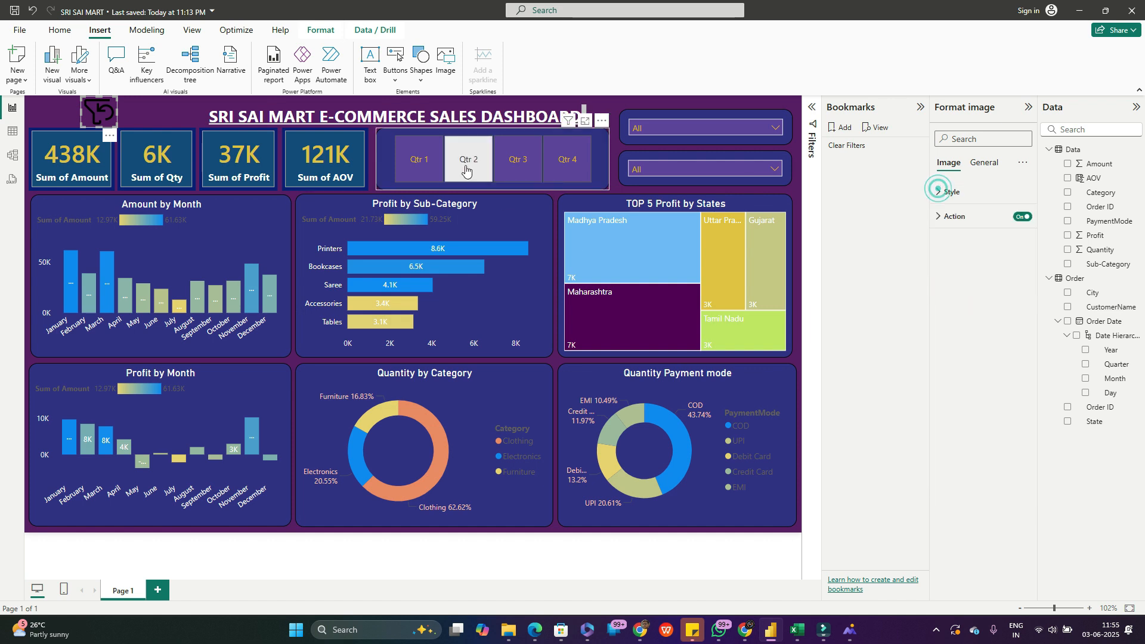
- Filter the dashboard by Qtr 1, cross-highlight March in the Amount by Month chart, and clear both selections
{"action": "left_click", "coordinate": [431, 169]}
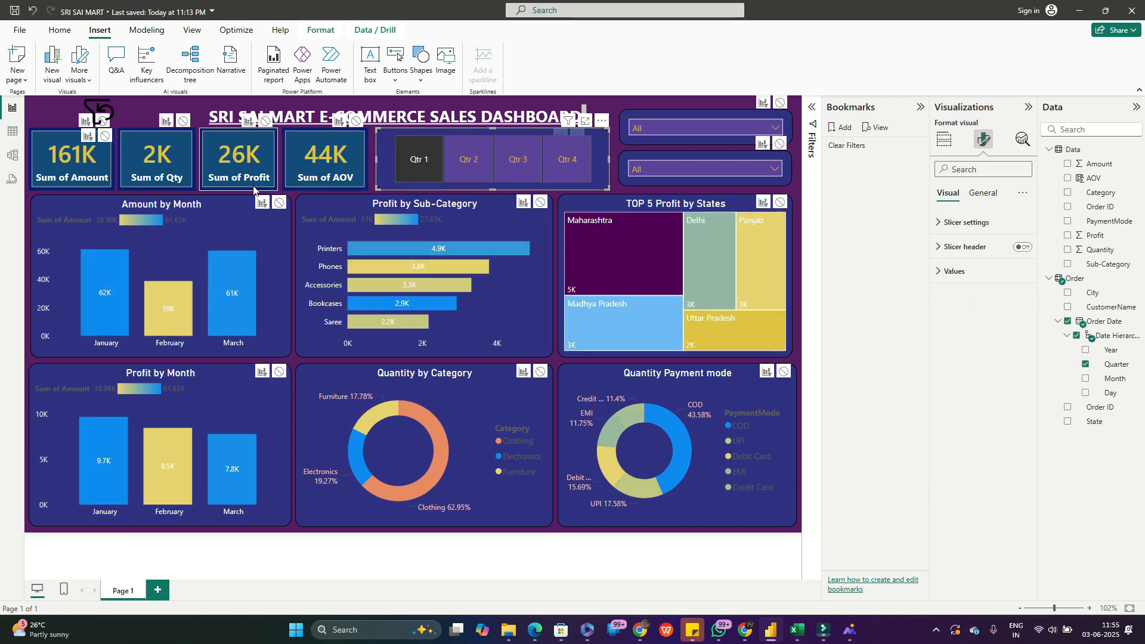
{"action": "left_click", "coordinate": [241, 320]}
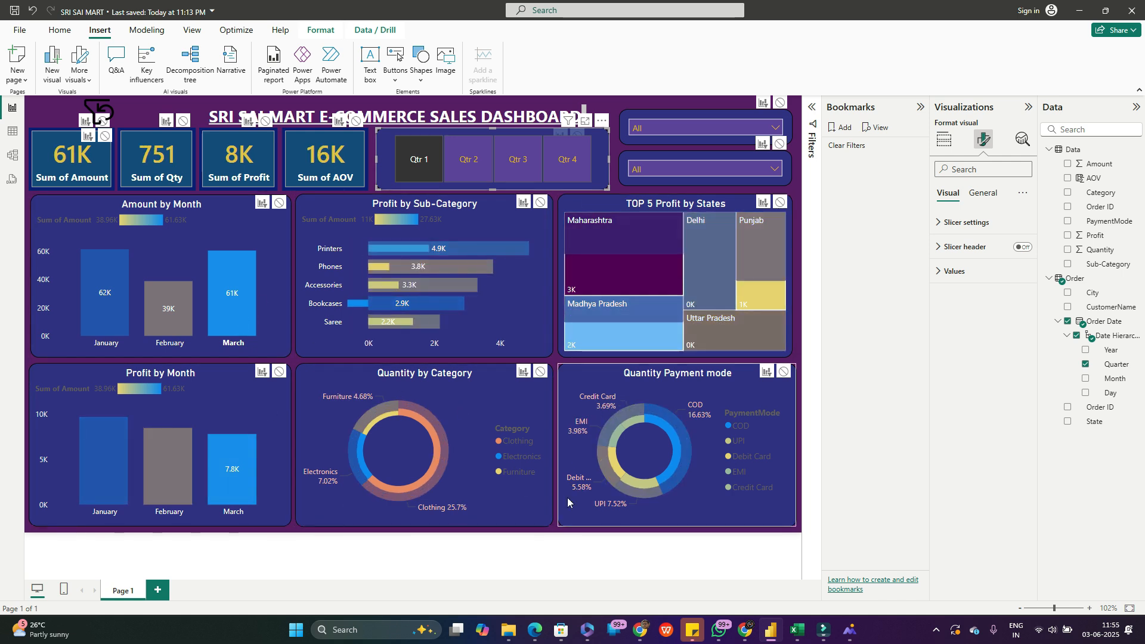
{"action": "left_click", "coordinate": [245, 325]}
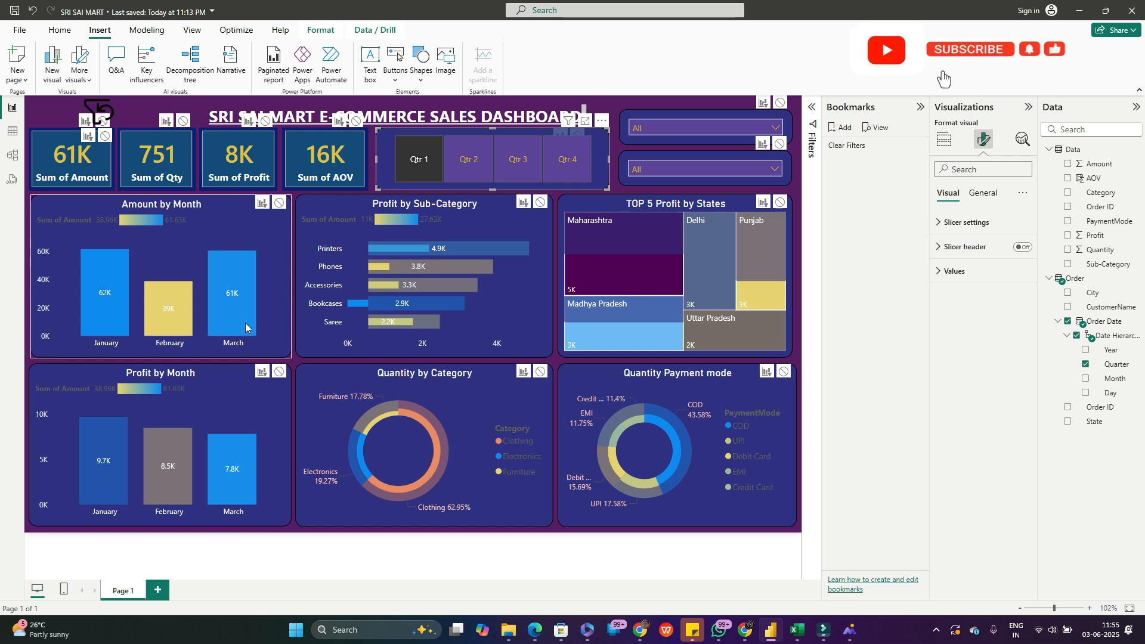
{"action": "left_click", "coordinate": [428, 169]}
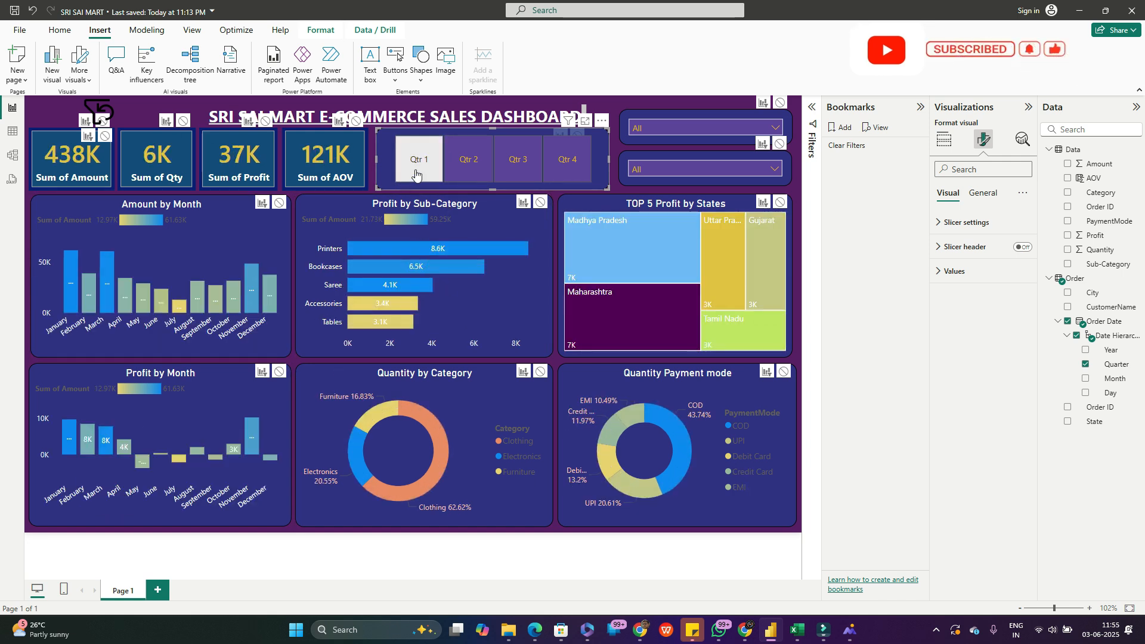
- Test the filter-reset icon by filtering to Qtr 1, selecting March and the EMI payment slice, and triggering the icon's bookmark action
{"action": "left_click", "coordinate": [416, 173]}
{"action": "left_click", "coordinate": [232, 319]}
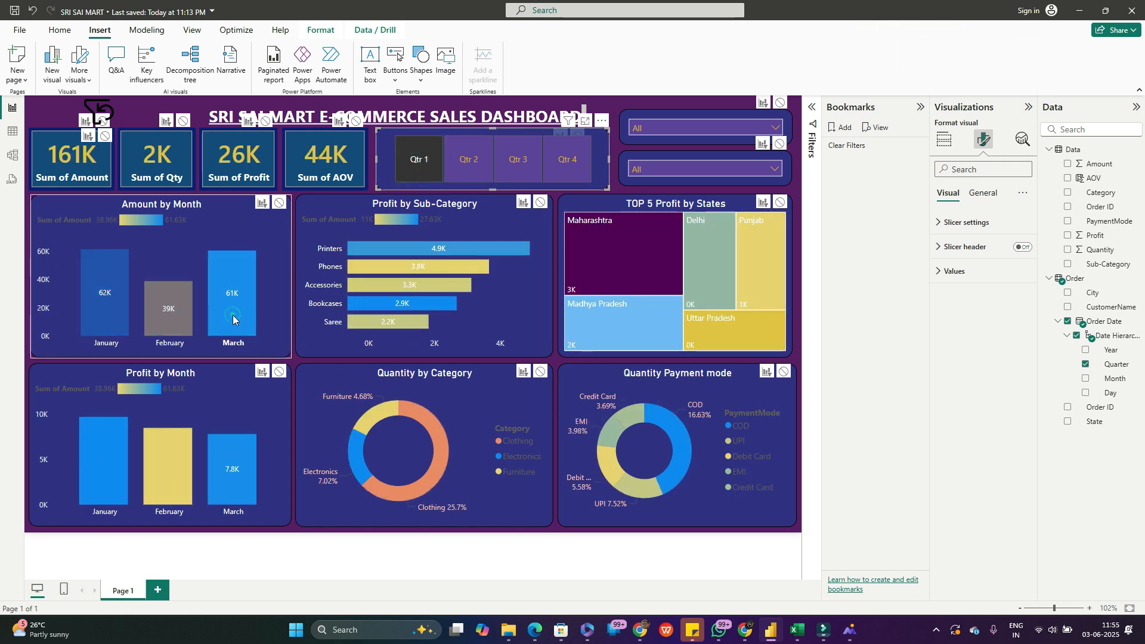
{"action": "left_click", "coordinate": [620, 431]}
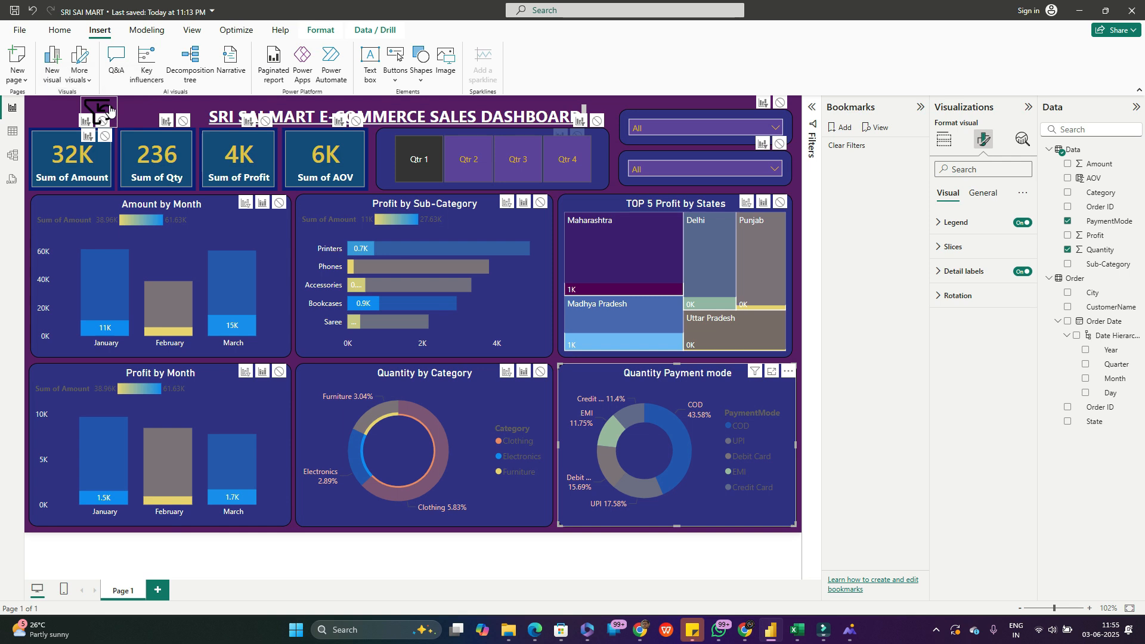
{"action": "left_click", "coordinate": [109, 109], "text": "ctrl"}
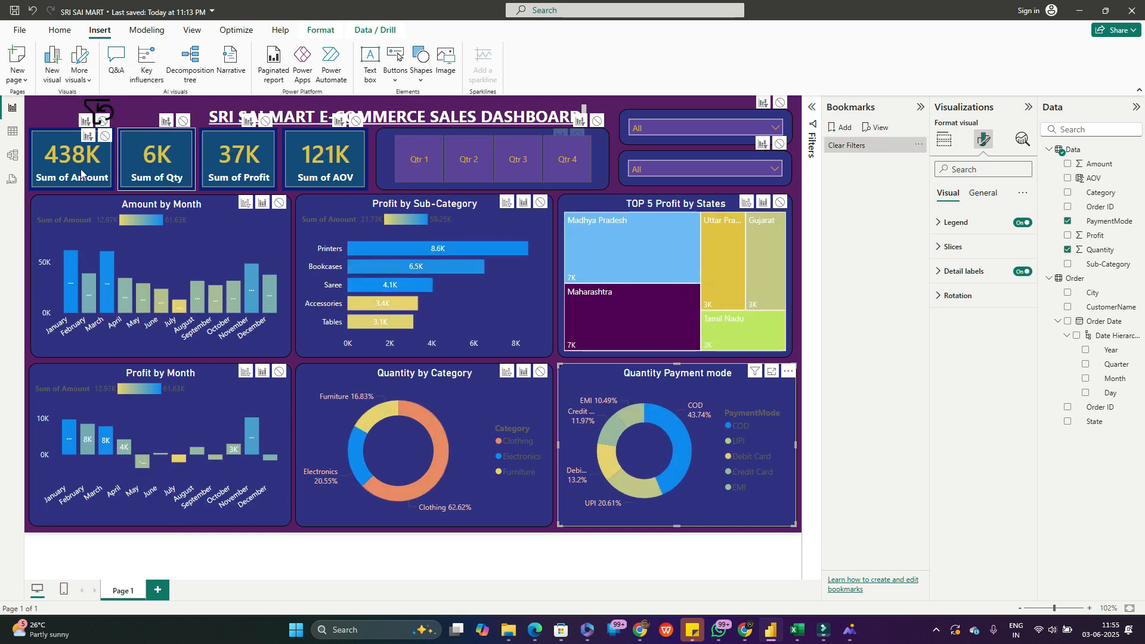
{"action": "left_click", "coordinate": [95, 110]}
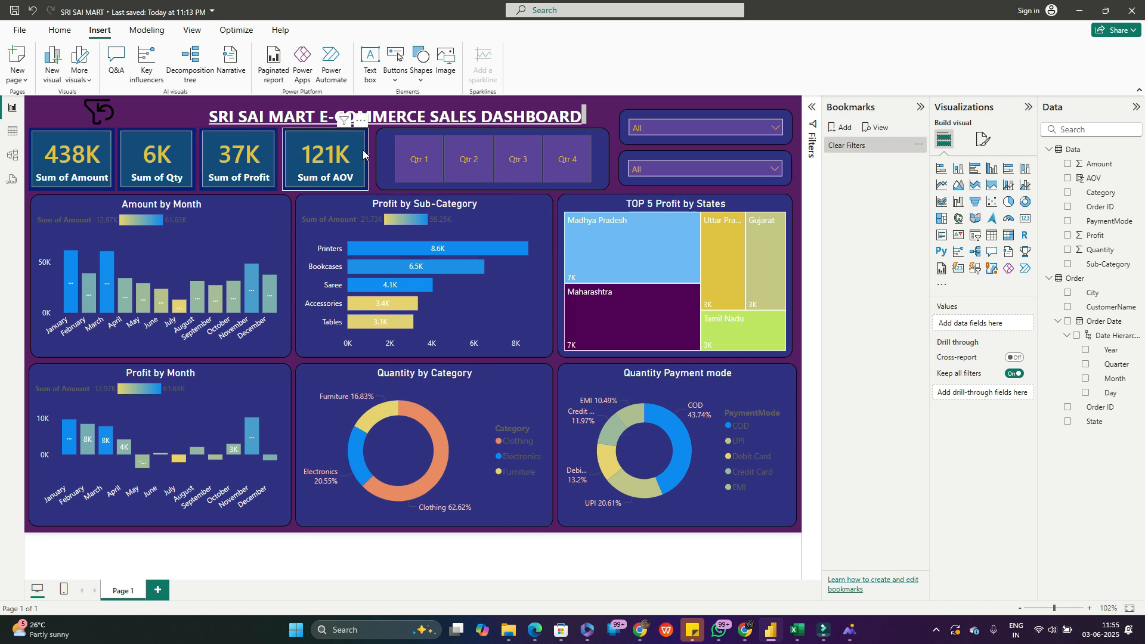
- Deselect the dashboard title text box and collapse the Bookmarks pane
{"action": "left_click", "coordinate": [379, 118]}
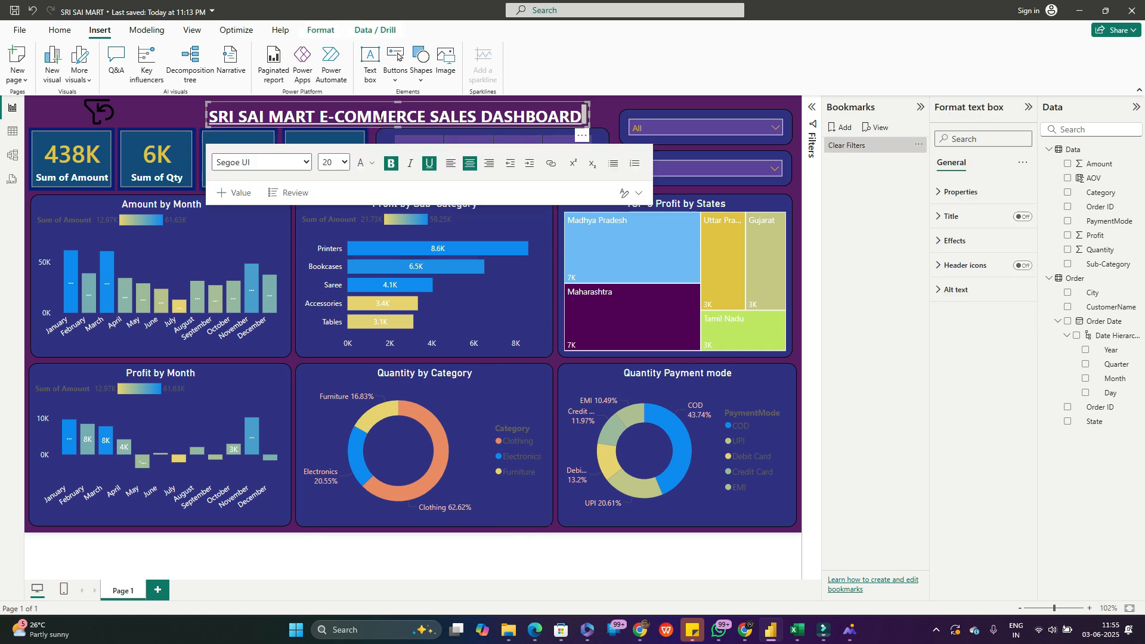
{"action": "left_click", "coordinate": [798, 156]}
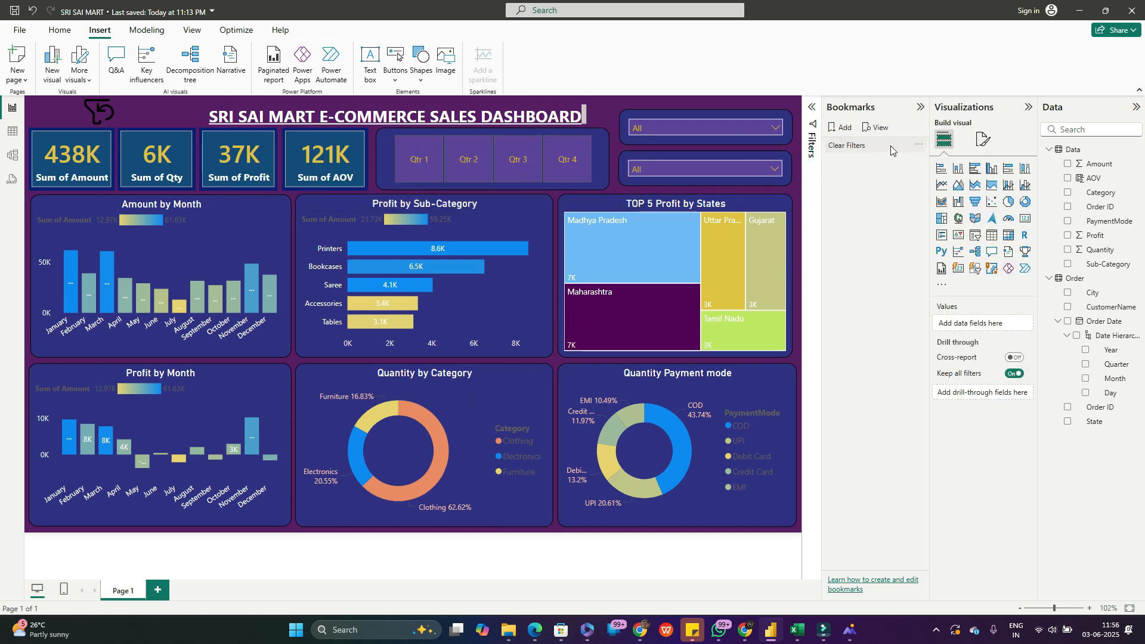
{"action": "left_click", "coordinate": [920, 106]}
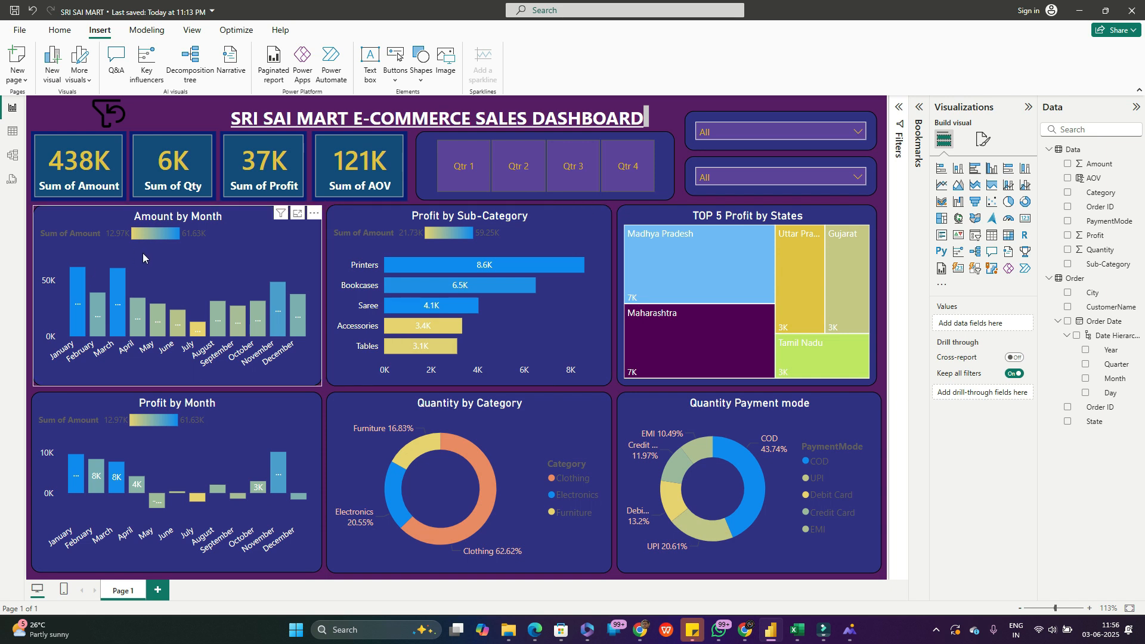
- Filter the dashboard by Qtr 1 with the quarter slicer, clear it and deselect the slicer
{"action": "left_click", "coordinate": [459, 181]}
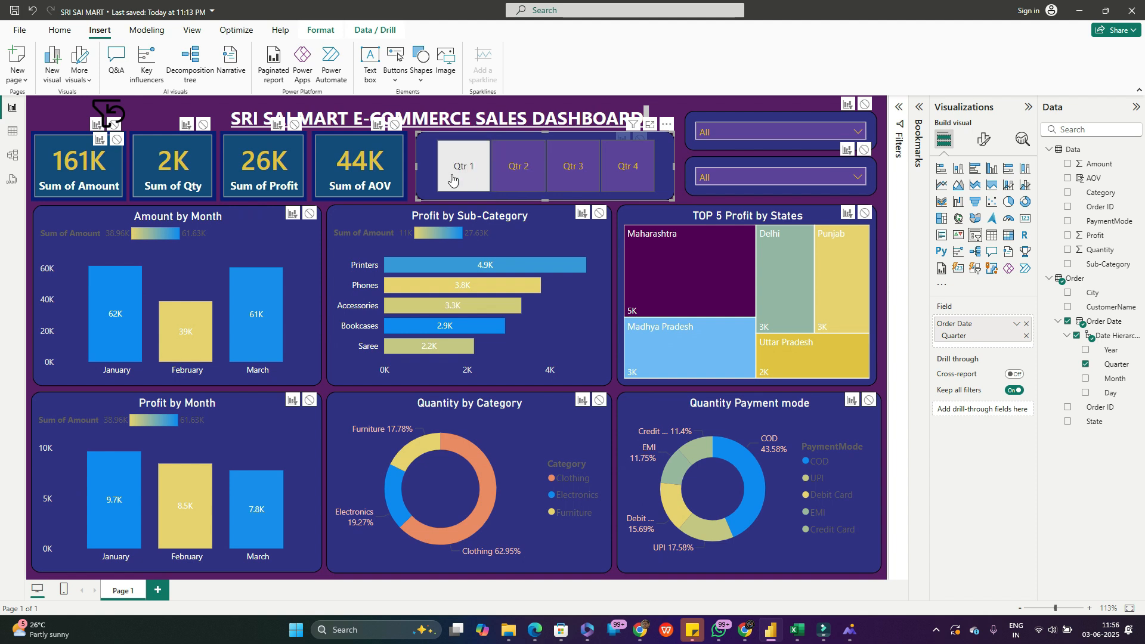
{"action": "left_click", "coordinate": [465, 179]}
{"action": "left_click", "coordinate": [143, 114]}
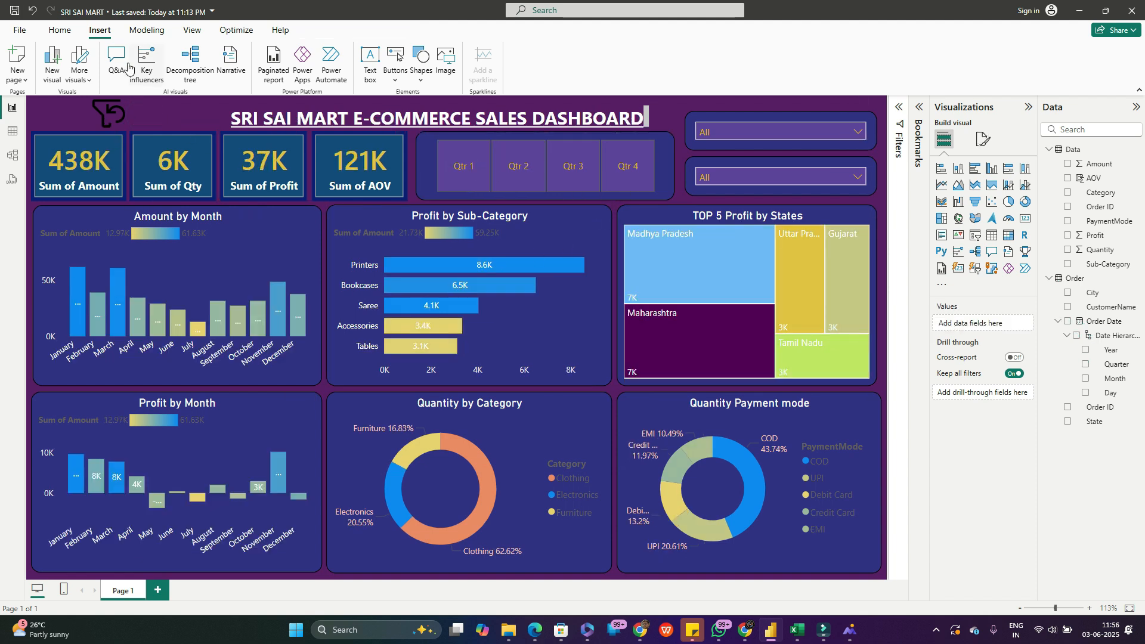
{"action": "left_click", "coordinate": [60, 30]}
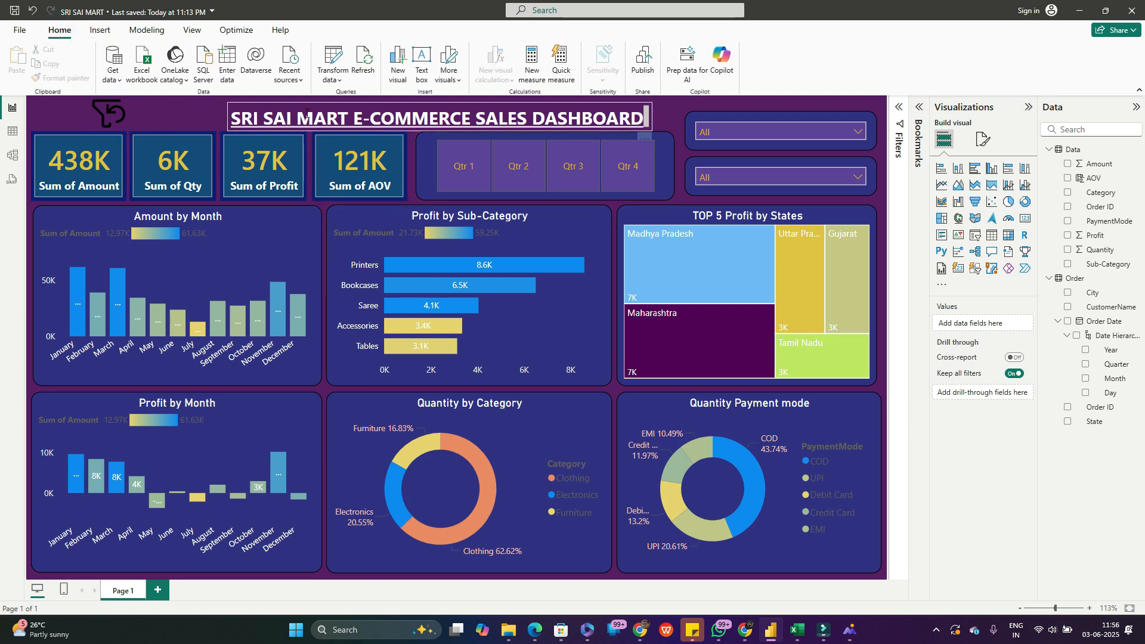
{"action": "left_click", "coordinate": [100, 30]}
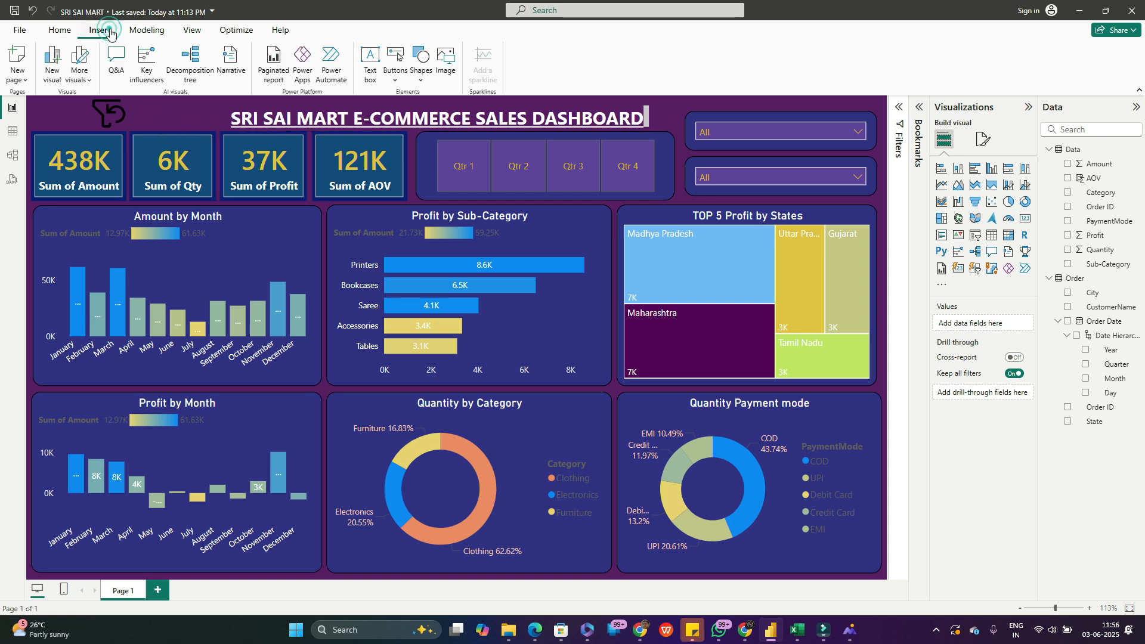
{"action": "left_click", "coordinate": [147, 30]}
{"action": "left_click", "coordinate": [191, 29]}
{"action": "left_click", "coordinate": [233, 31]}
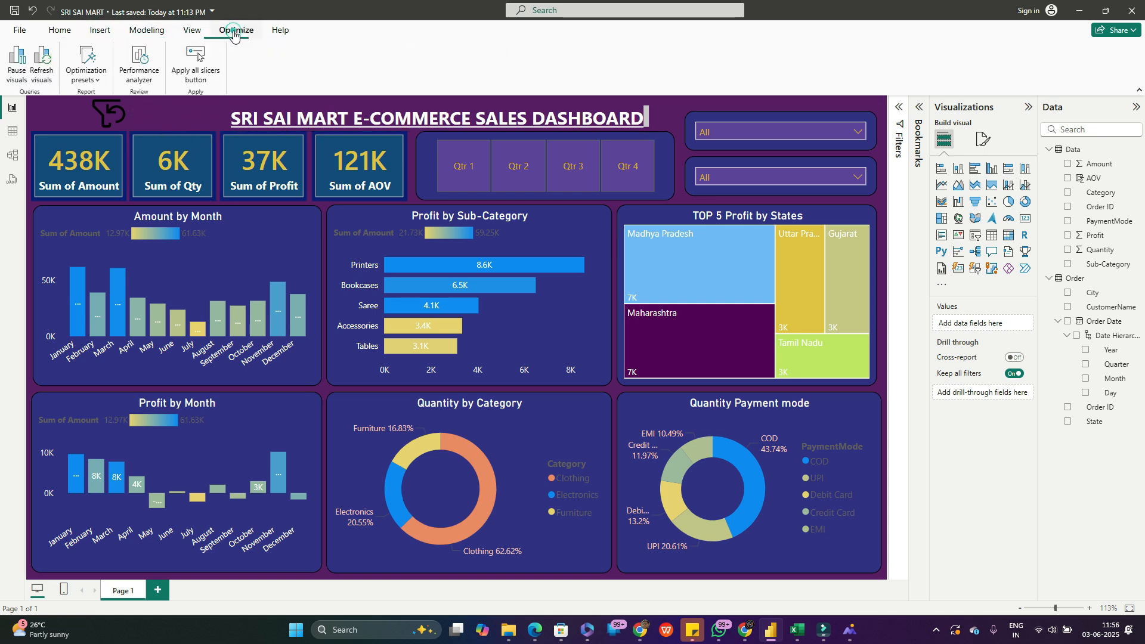
{"action": "left_click", "coordinate": [147, 31]}
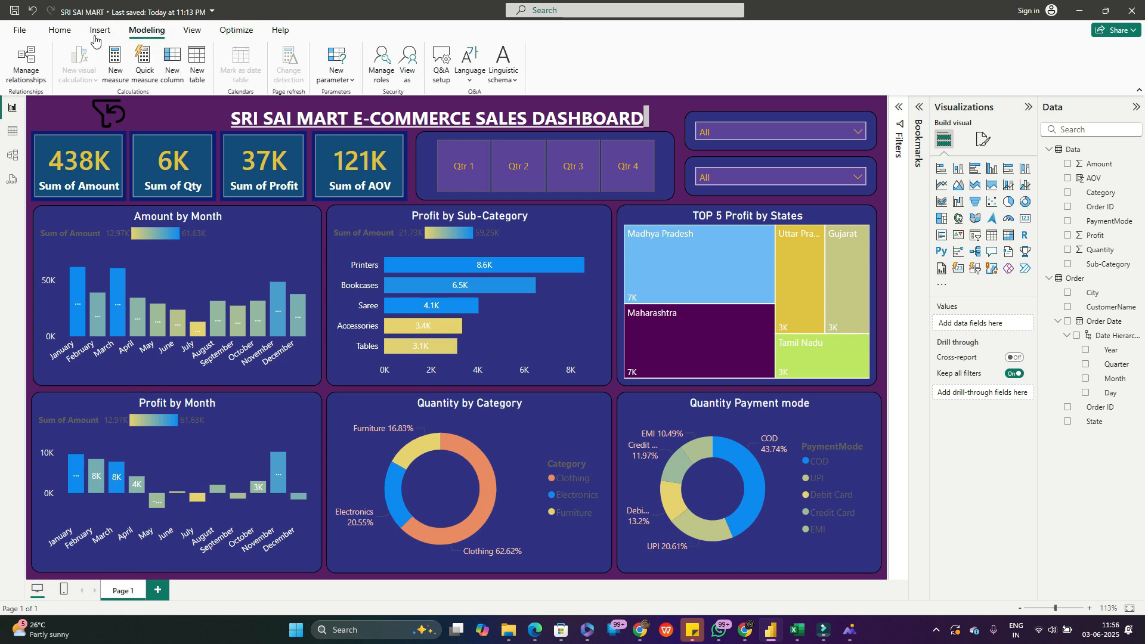
{"action": "left_click", "coordinate": [99, 33]}
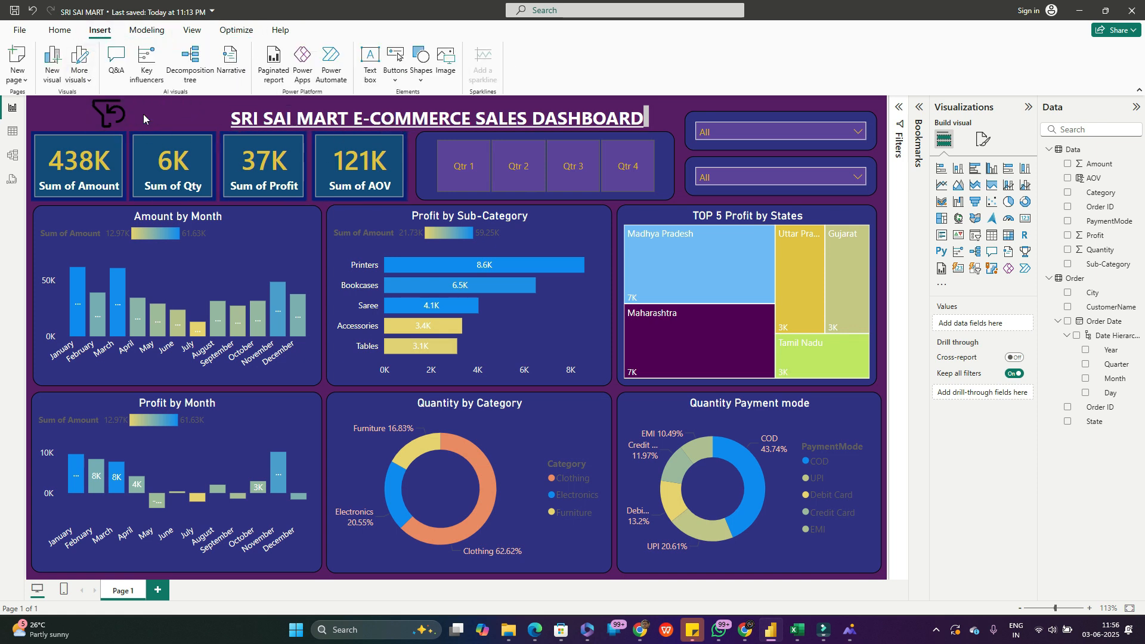
- Filter the dashboard by Qtr 1, Qtr 2, Qtr 3 and Qtr 4 in turn with the quarter slicer, and clear the selection
{"action": "left_click", "coordinate": [60, 31]}
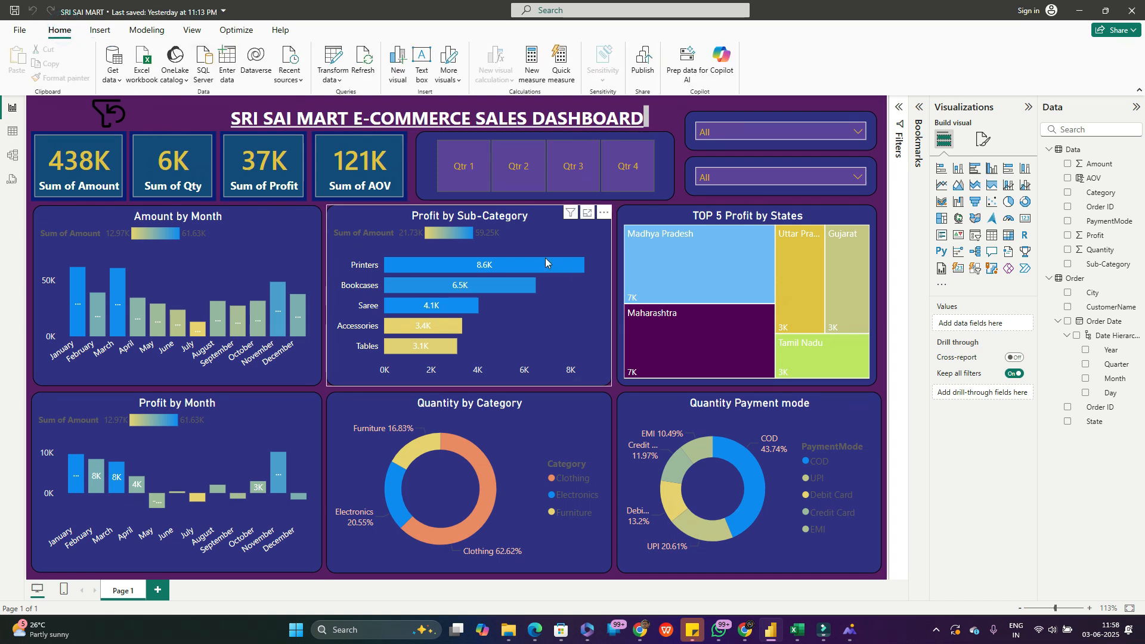
{"action": "mouse_move", "coordinate": [545, 258]}
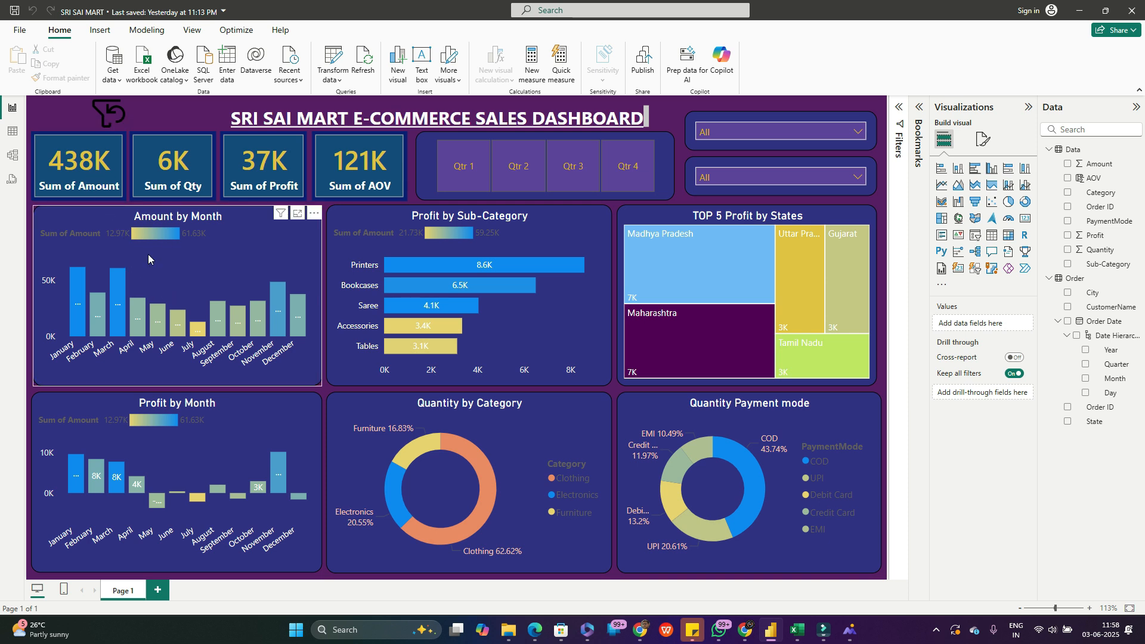
{"action": "left_click", "coordinate": [461, 167]}
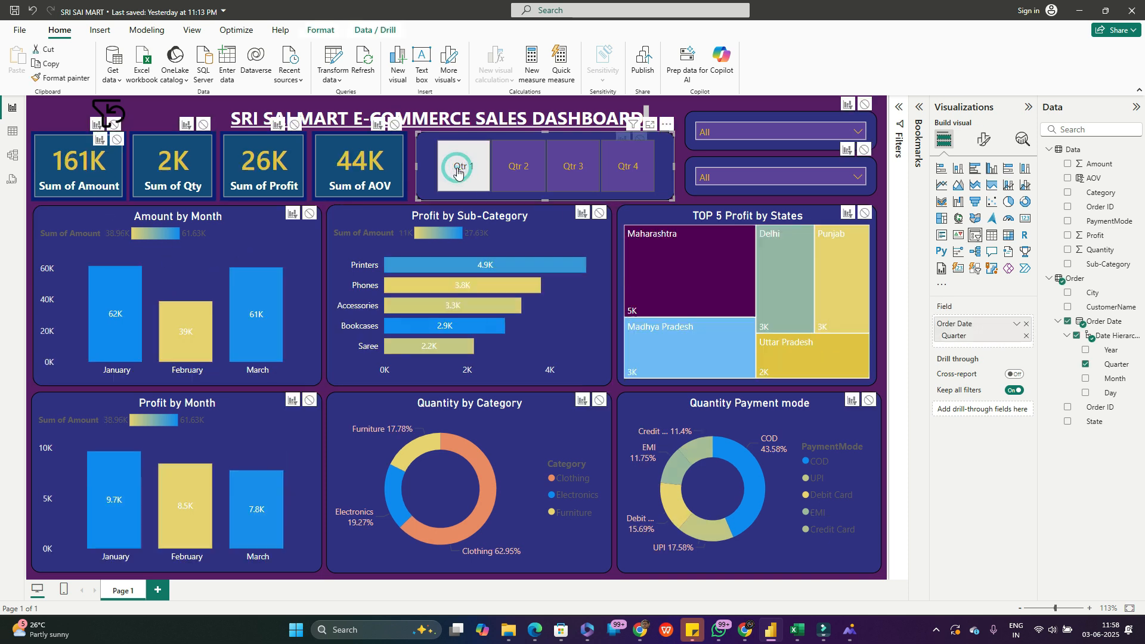
{"action": "left_click", "coordinate": [517, 168]}
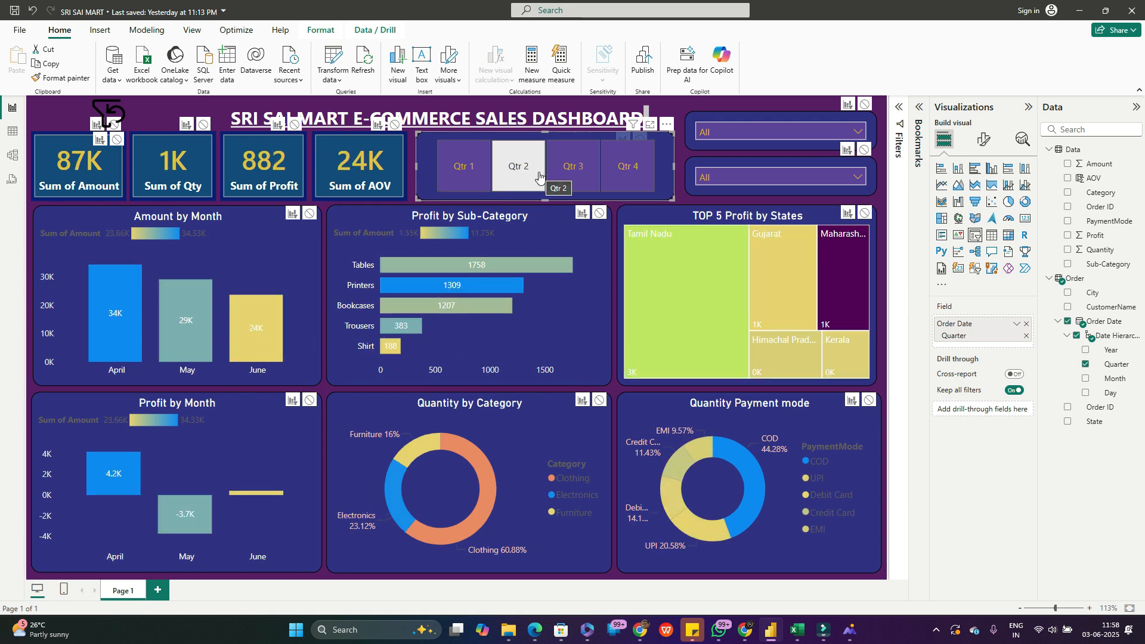
{"action": "left_click", "coordinate": [569, 180]}
{"action": "left_click", "coordinate": [629, 176]}
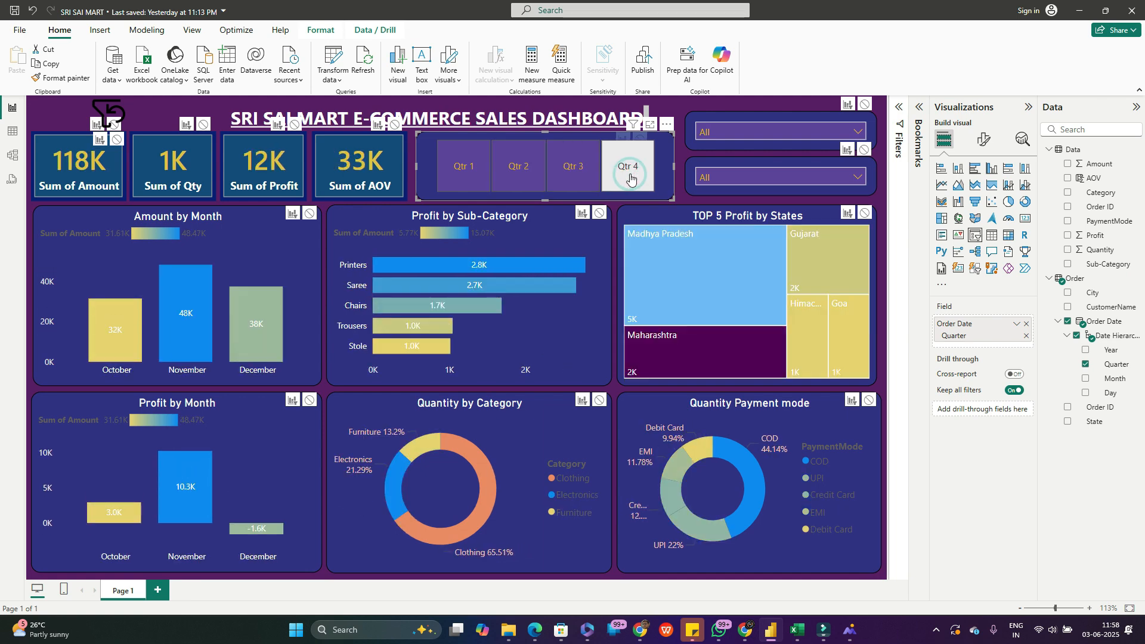
{"action": "left_click", "coordinate": [629, 176]}
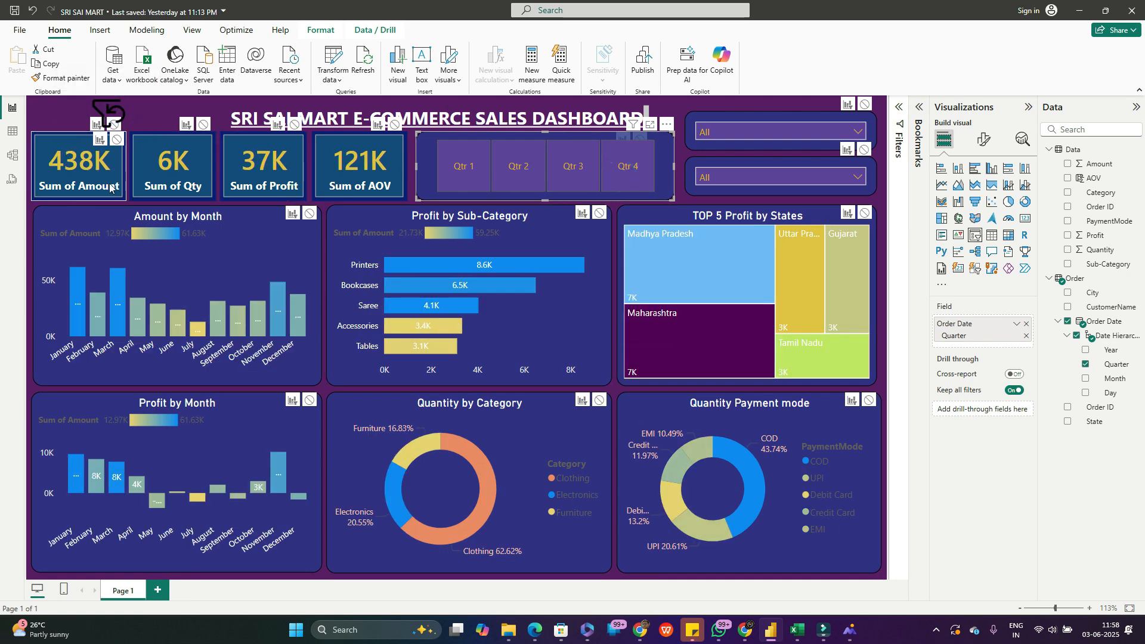
- Select the Amount by Month chart and switch interaction editing off and back on
{"action": "left_click", "coordinate": [86, 242]}
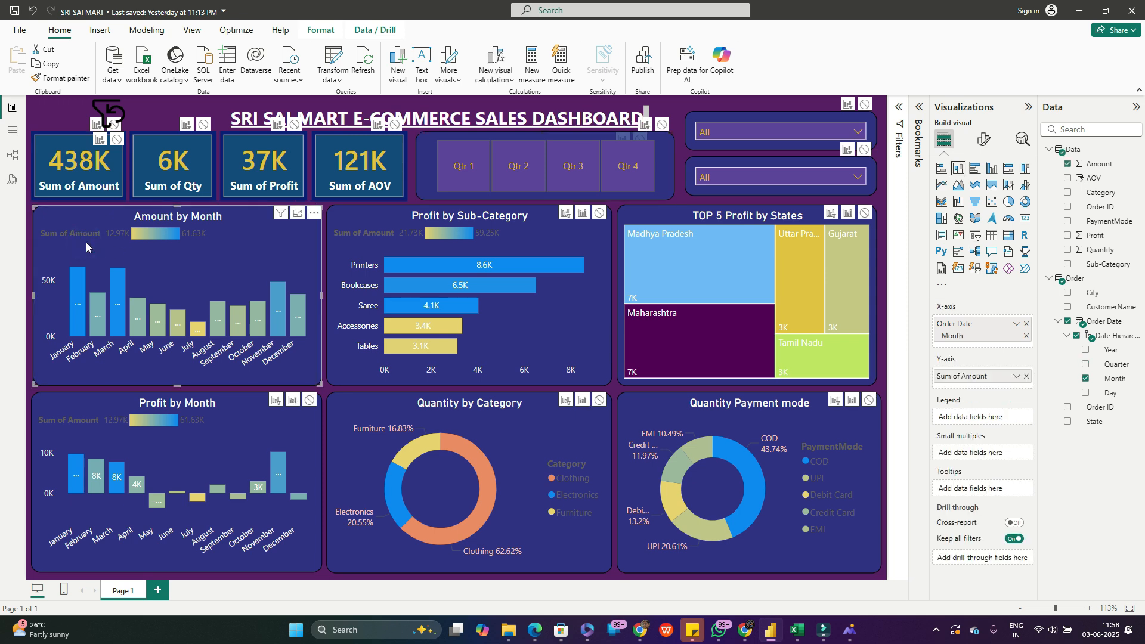
{"action": "left_click", "coordinate": [320, 30]}
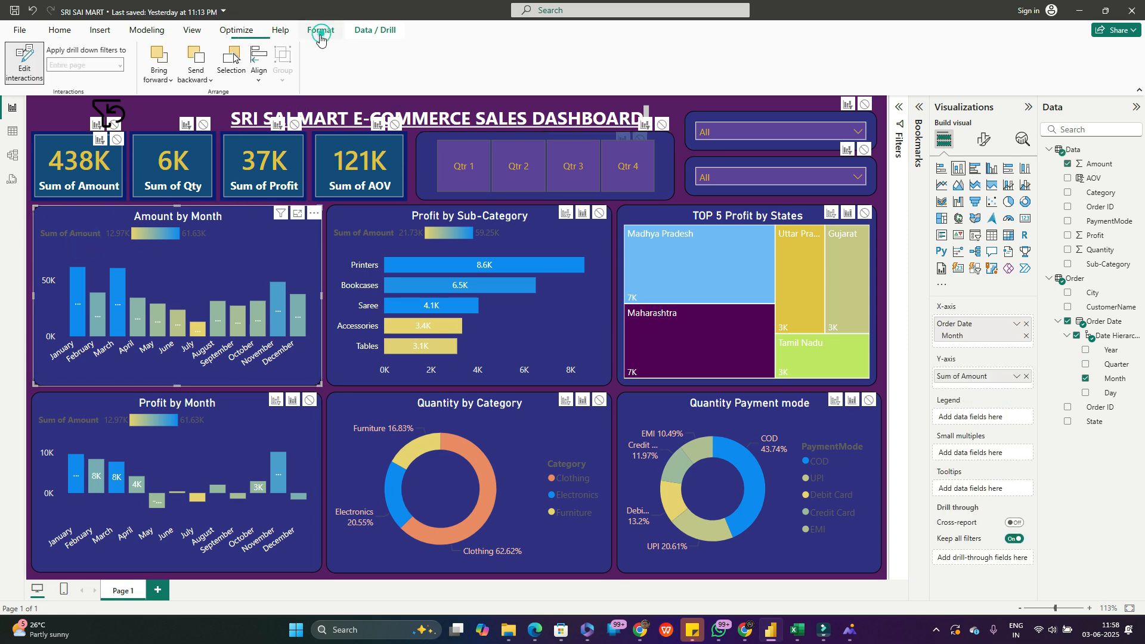
{"action": "left_click", "coordinate": [23, 70]}
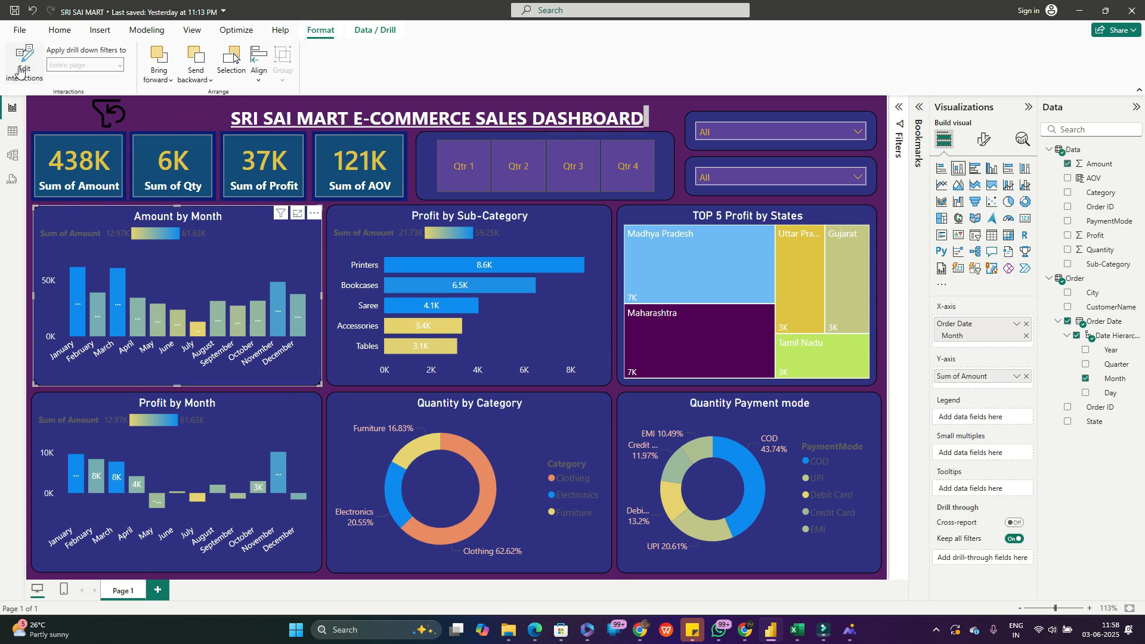
{"action": "left_click", "coordinate": [20, 71]}
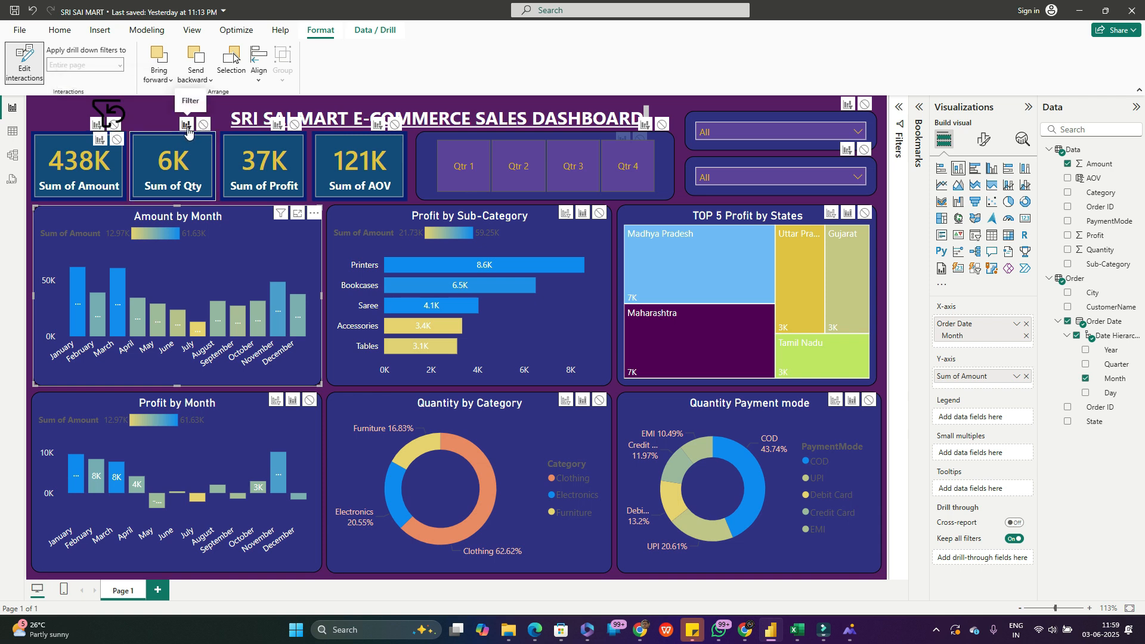
- Try setting the Amount by Month chart's interaction with the Sum of Qty card to None
{"action": "left_click", "coordinate": [195, 266]}
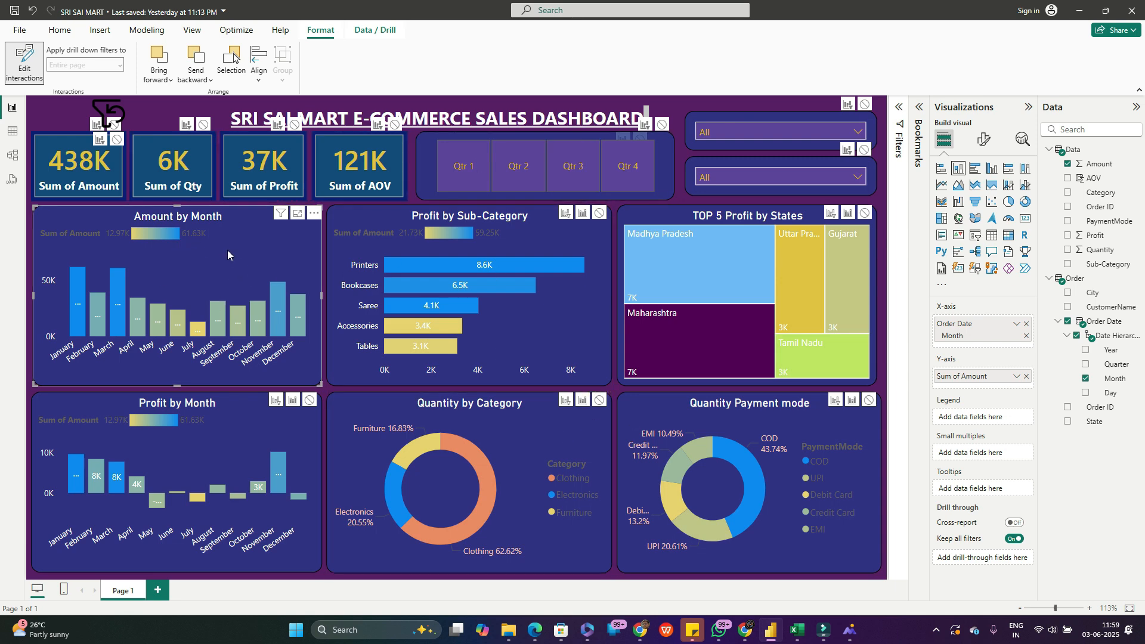
{"action": "left_click", "coordinate": [194, 252]}
{"action": "left_click", "coordinate": [185, 125]}
{"action": "left_click", "coordinate": [203, 127]}
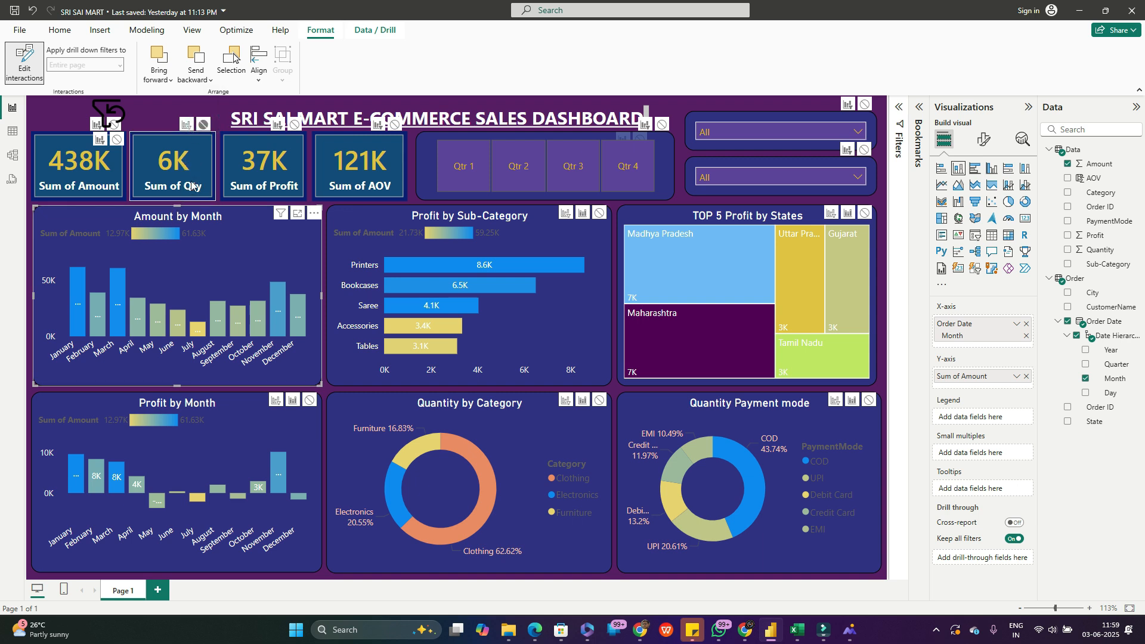
{"action": "left_click", "coordinate": [201, 255]}
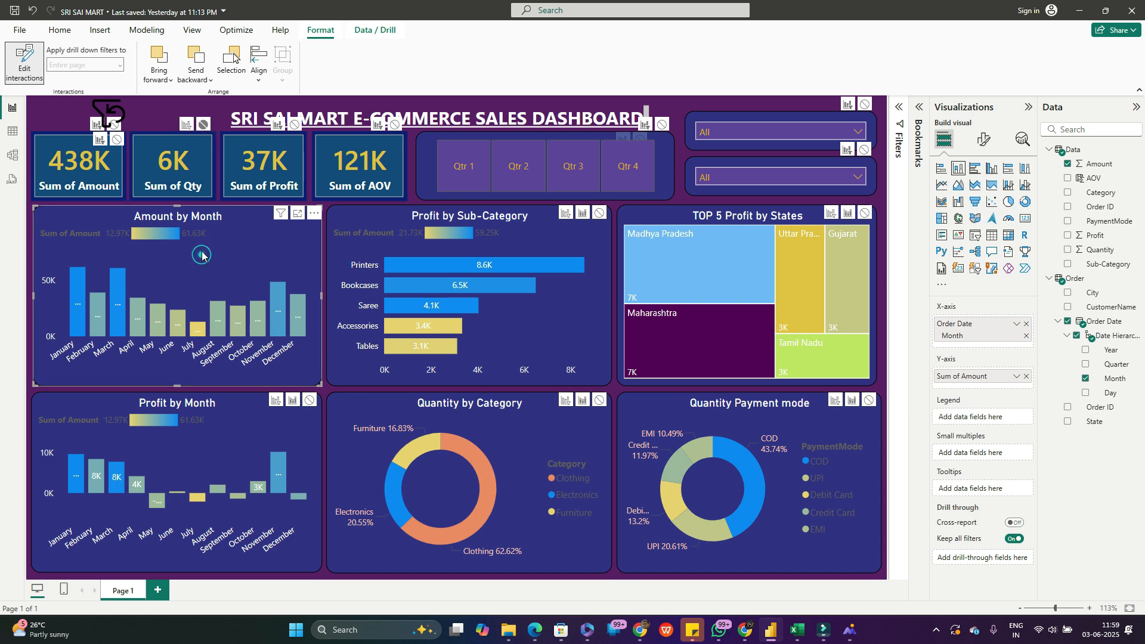
- Set the Amount by Month chart's interactions to Filter for the KPI cards, the dropdown slicers and the other charts
{"action": "left_click", "coordinate": [187, 127]}
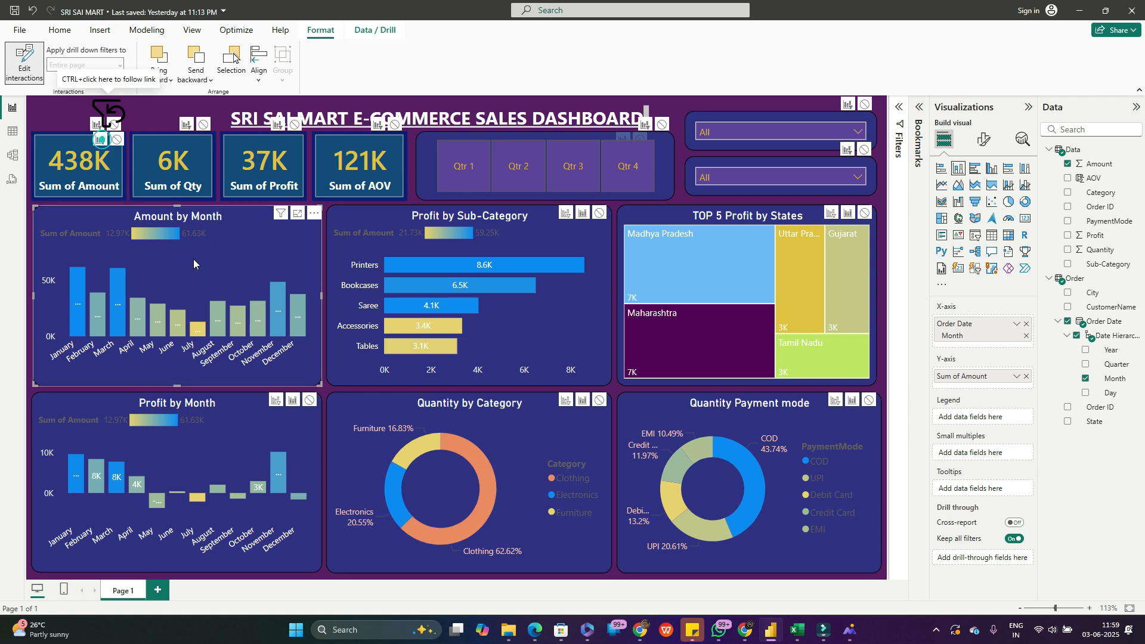
{"action": "left_click", "coordinate": [233, 266]}
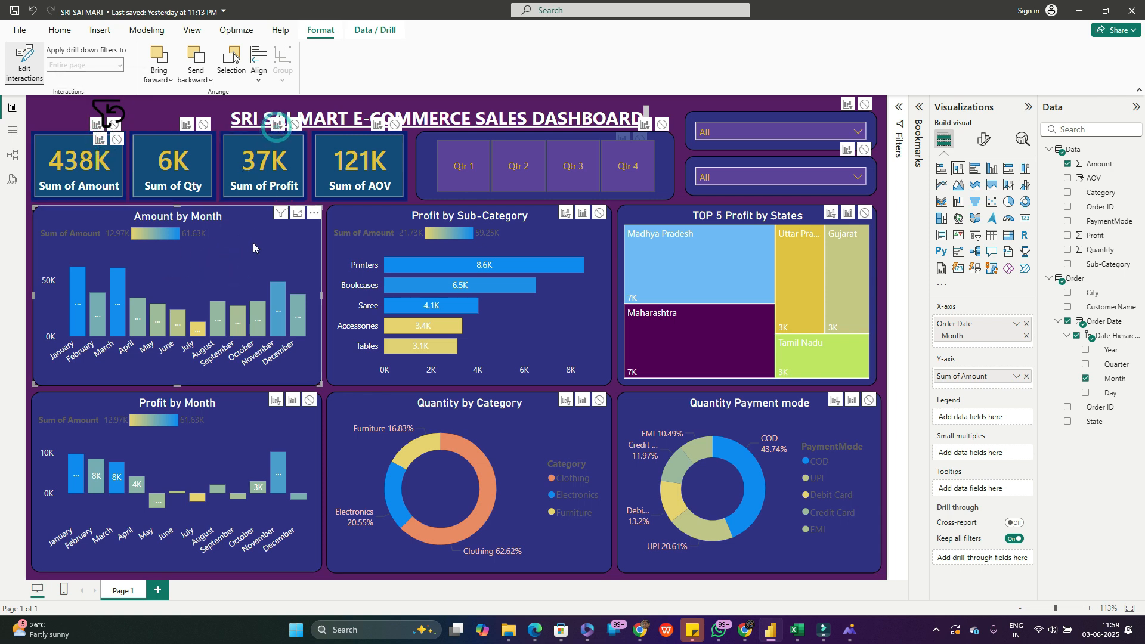
{"action": "left_click", "coordinate": [253, 245]}
{"action": "left_click", "coordinate": [518, 150]}
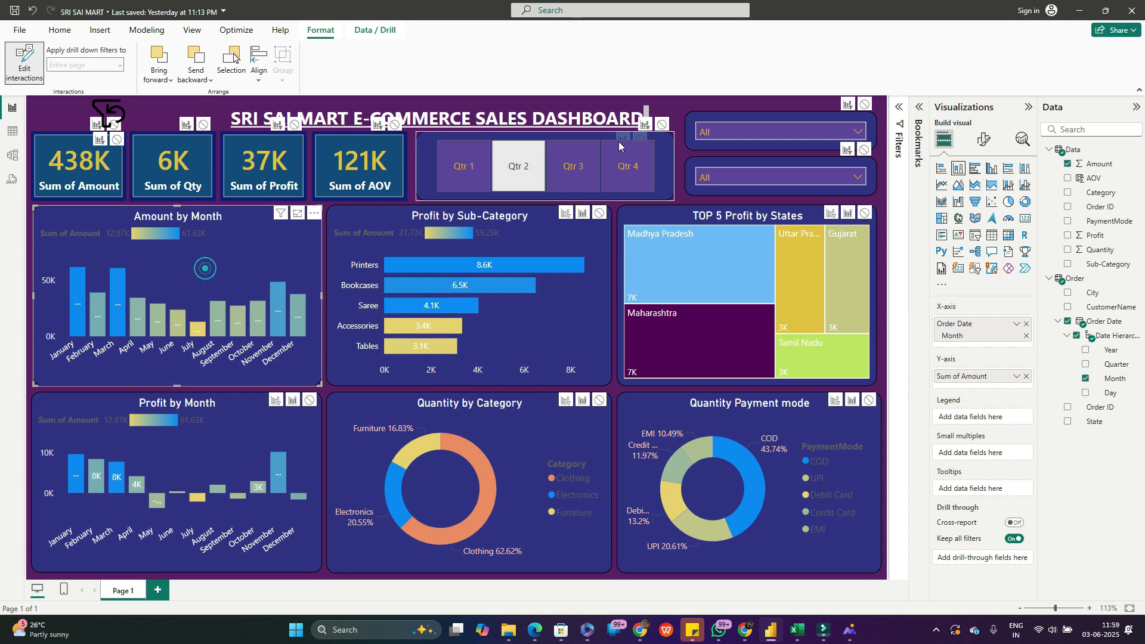
{"action": "left_click", "coordinate": [262, 257]}
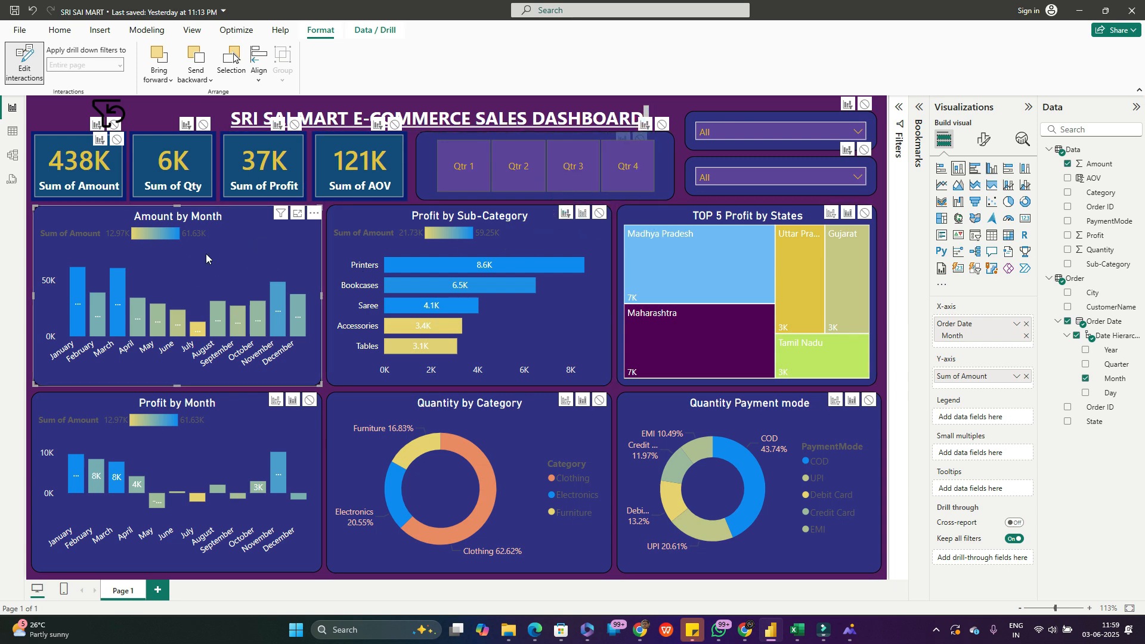
{"action": "left_click", "coordinate": [847, 103]}
{"action": "left_click", "coordinate": [848, 149]}
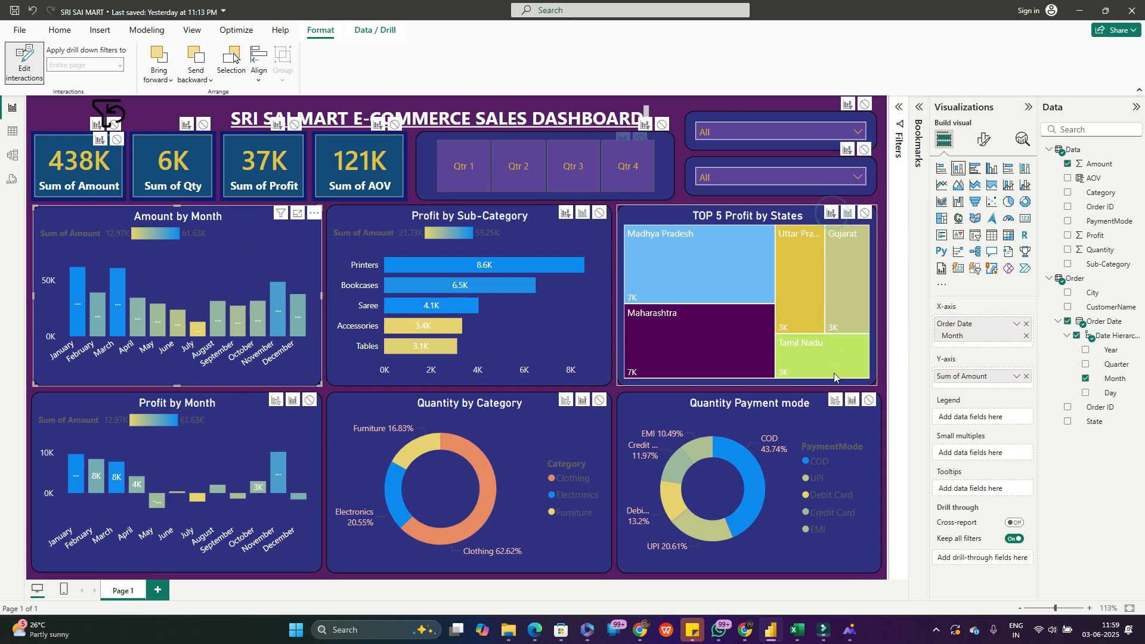
{"action": "left_click", "coordinate": [837, 398]}
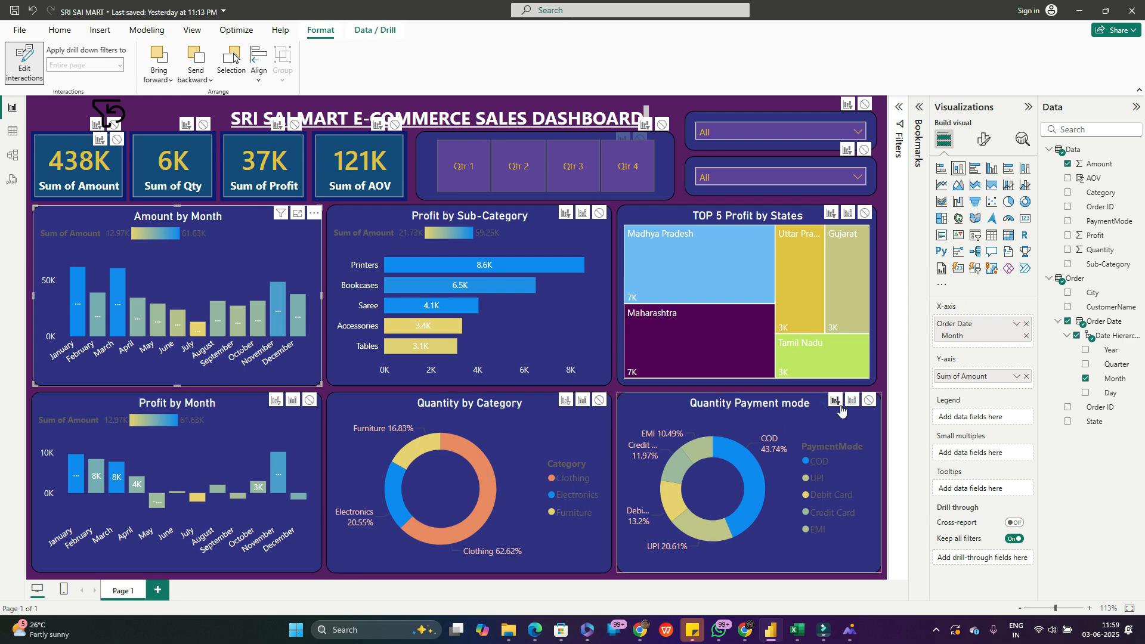
{"action": "left_click", "coordinate": [565, 399]}
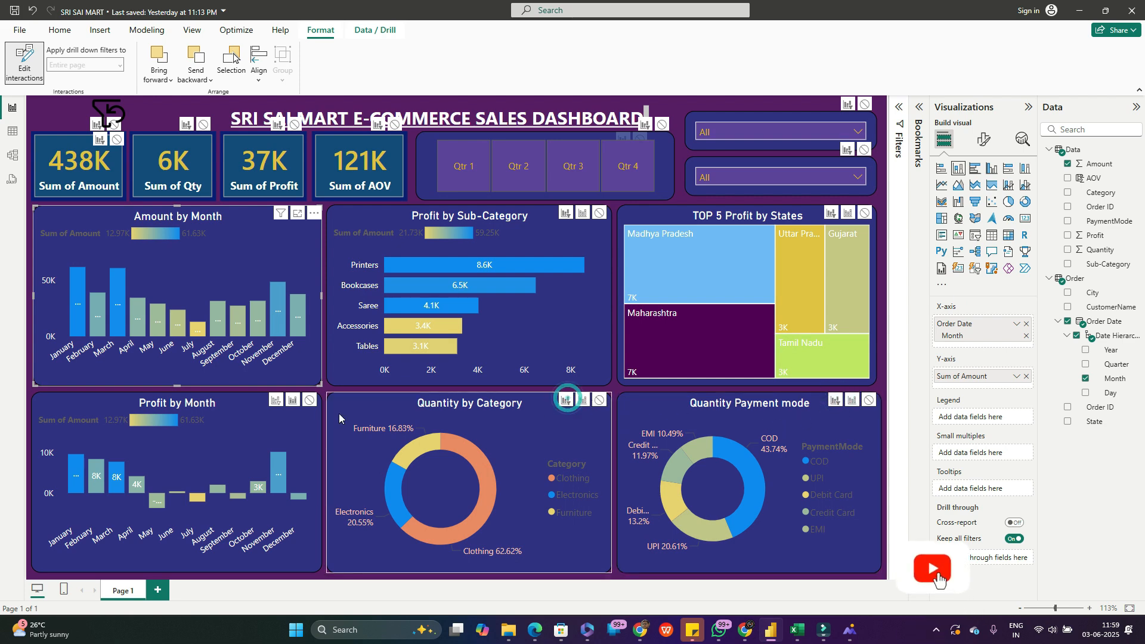
{"action": "left_click", "coordinate": [275, 402]}
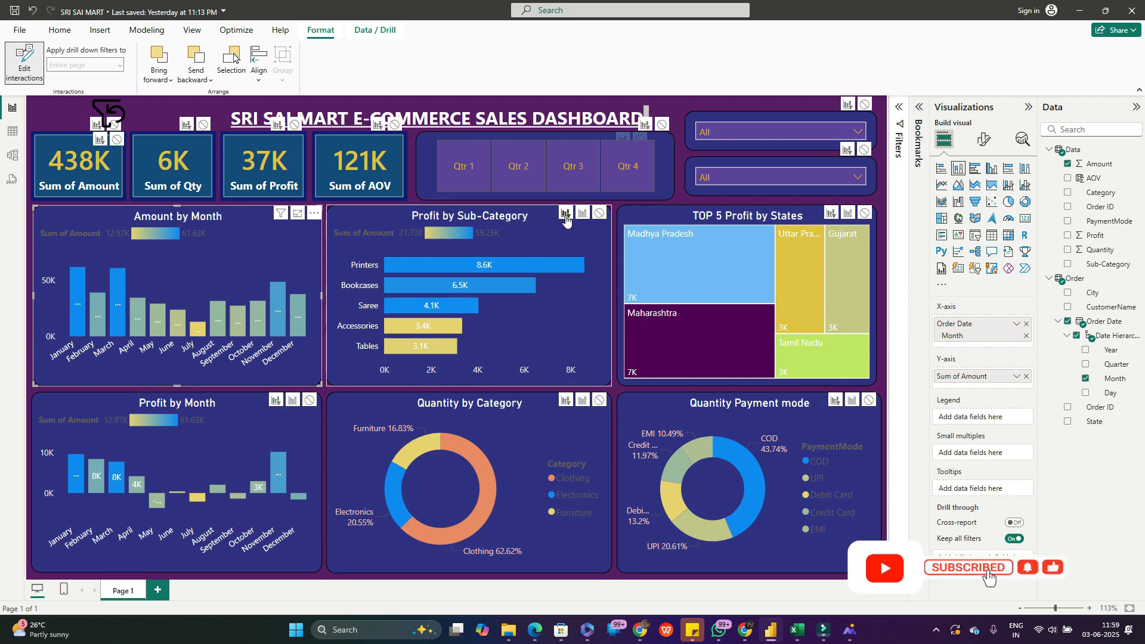
- Set the Profit by Sub-Category chart's interactions to Filter for the KPI cards, the slicers and the other charts
{"action": "left_click", "coordinate": [386, 219]}
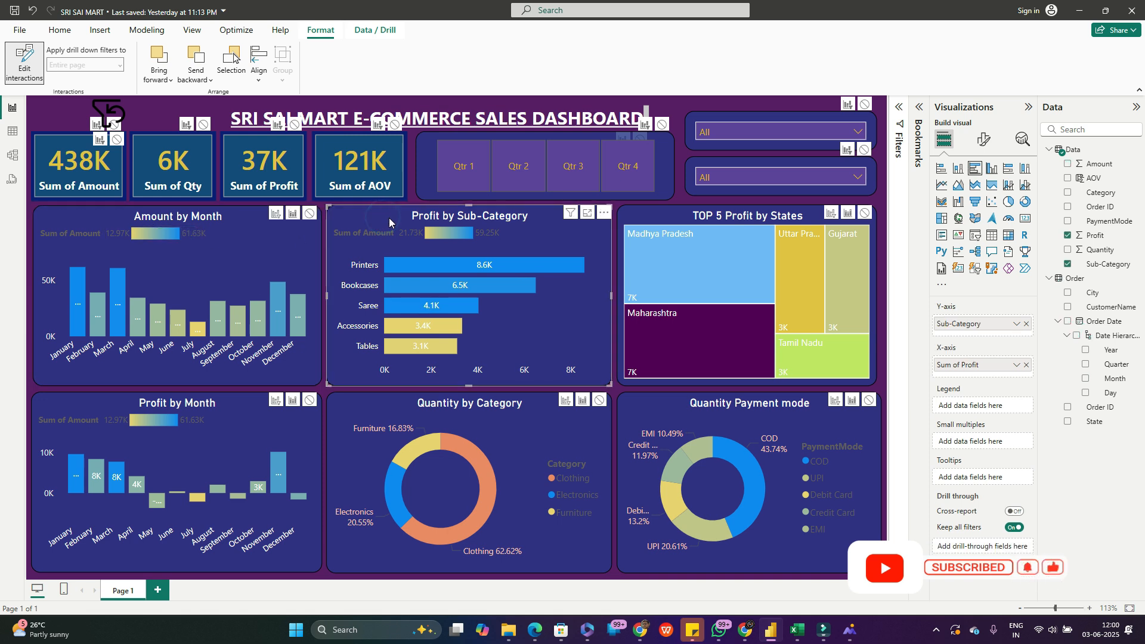
{"action": "left_click", "coordinate": [274, 213]}
{"action": "left_click", "coordinate": [186, 123]}
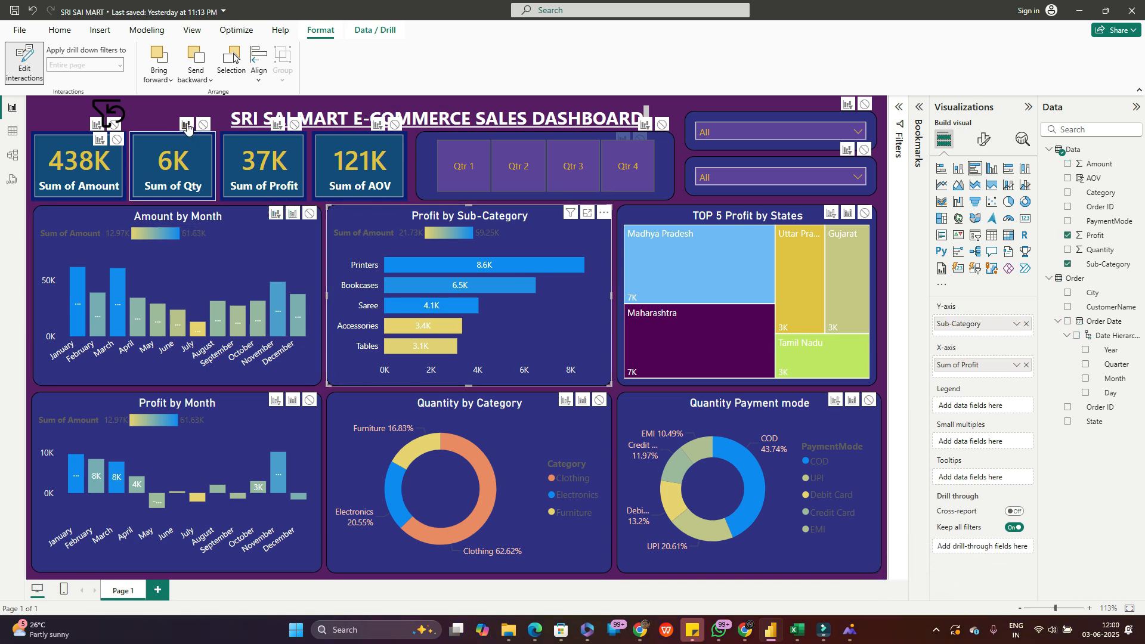
{"action": "left_click", "coordinate": [278, 123]}
{"action": "left_click", "coordinate": [379, 122]}
{"action": "left_click", "coordinate": [648, 124]}
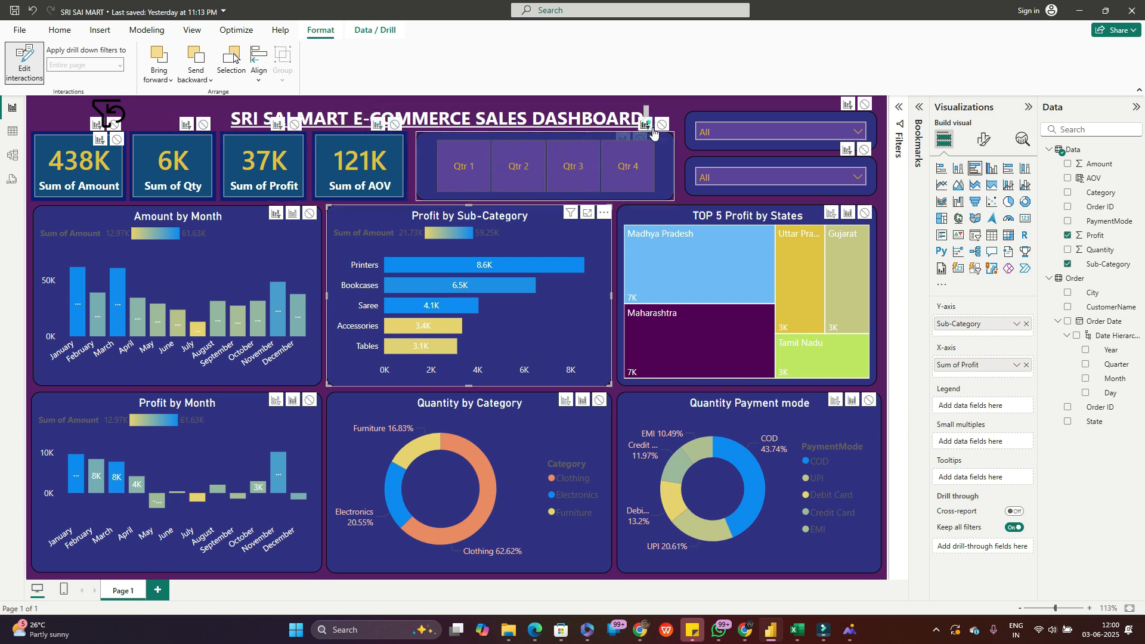
{"action": "left_click", "coordinate": [846, 105]}
{"action": "left_click", "coordinate": [847, 150]}
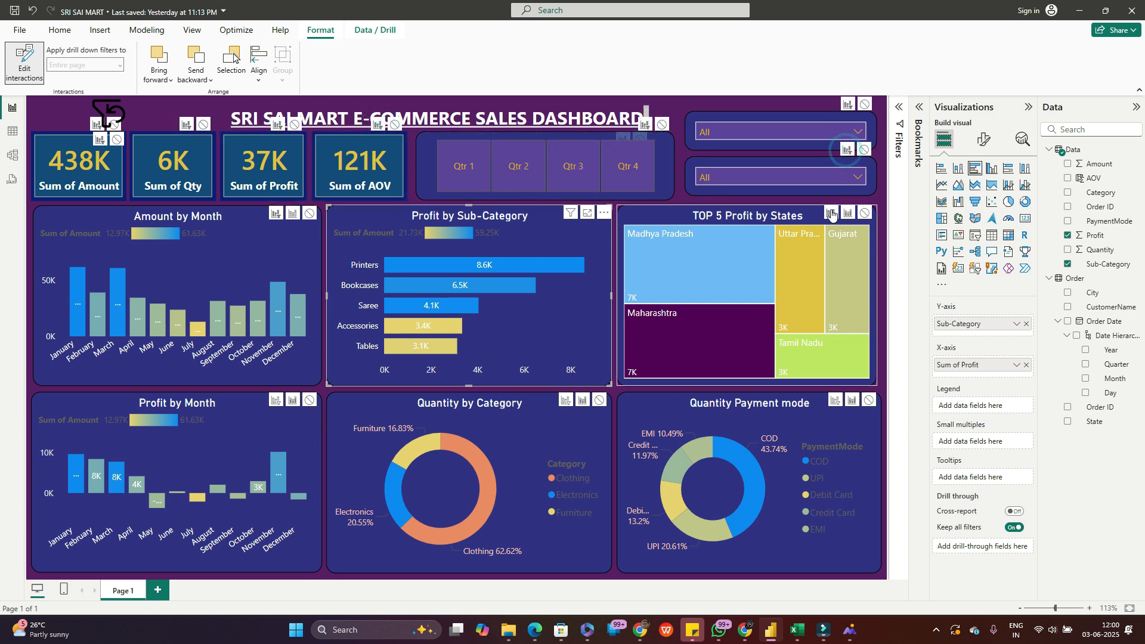
{"action": "left_click", "coordinate": [830, 212]}
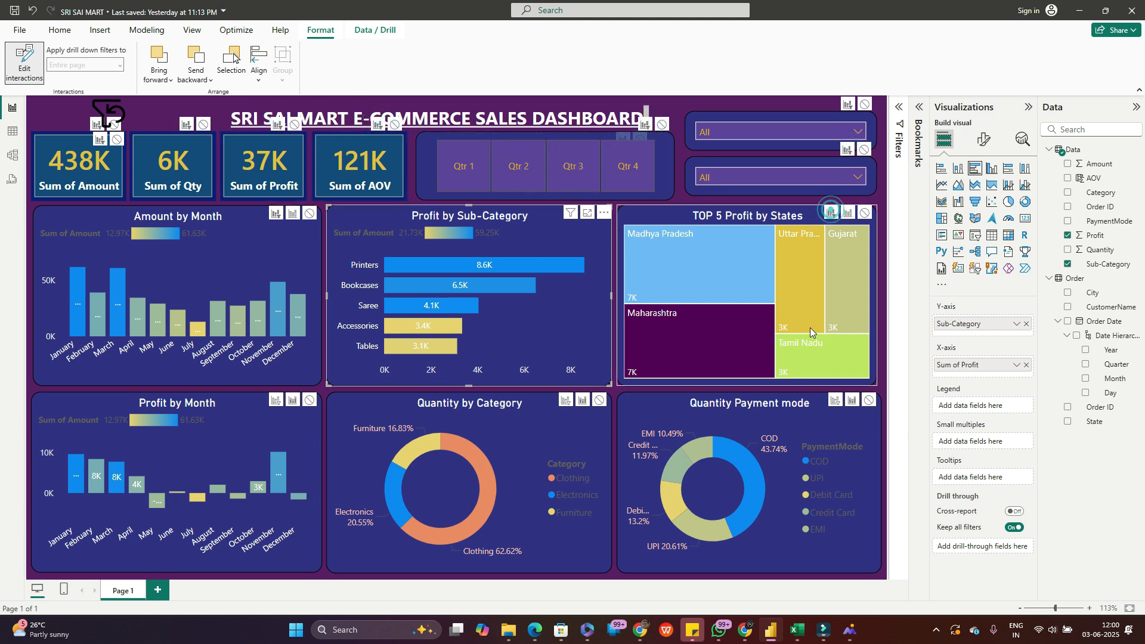
{"action": "left_click", "coordinate": [565, 400]}
{"action": "left_click", "coordinate": [274, 403]}
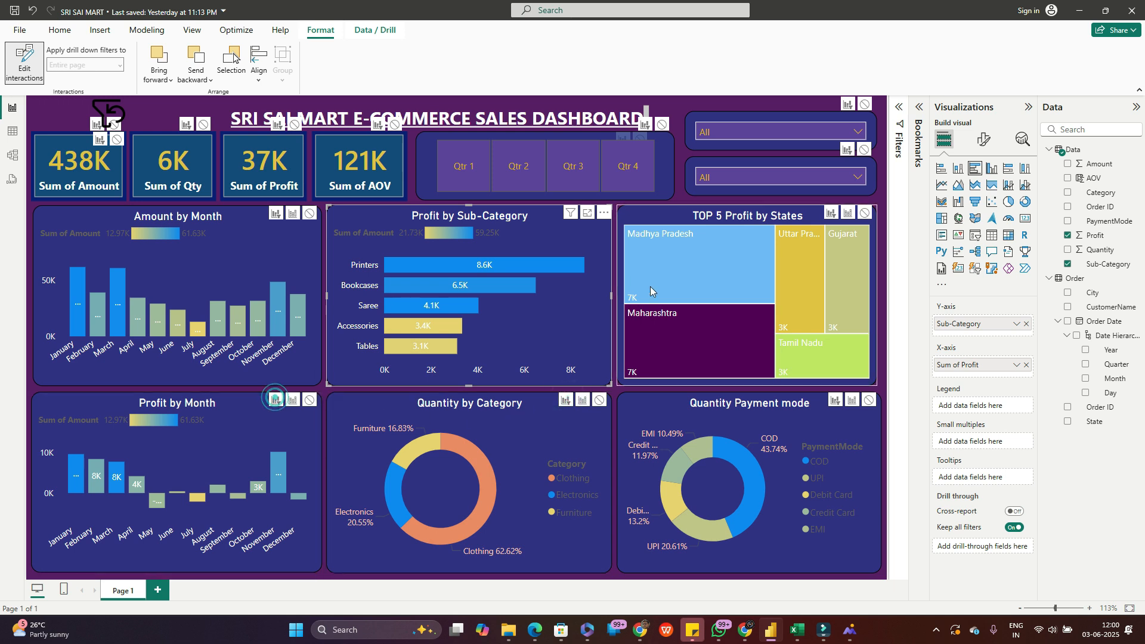
- Set the TOP 5 Profit by States treemap's interactions to Filter for the dropdown slicers, the KPI cards and both donut charts
{"action": "left_click", "coordinate": [633, 220]}
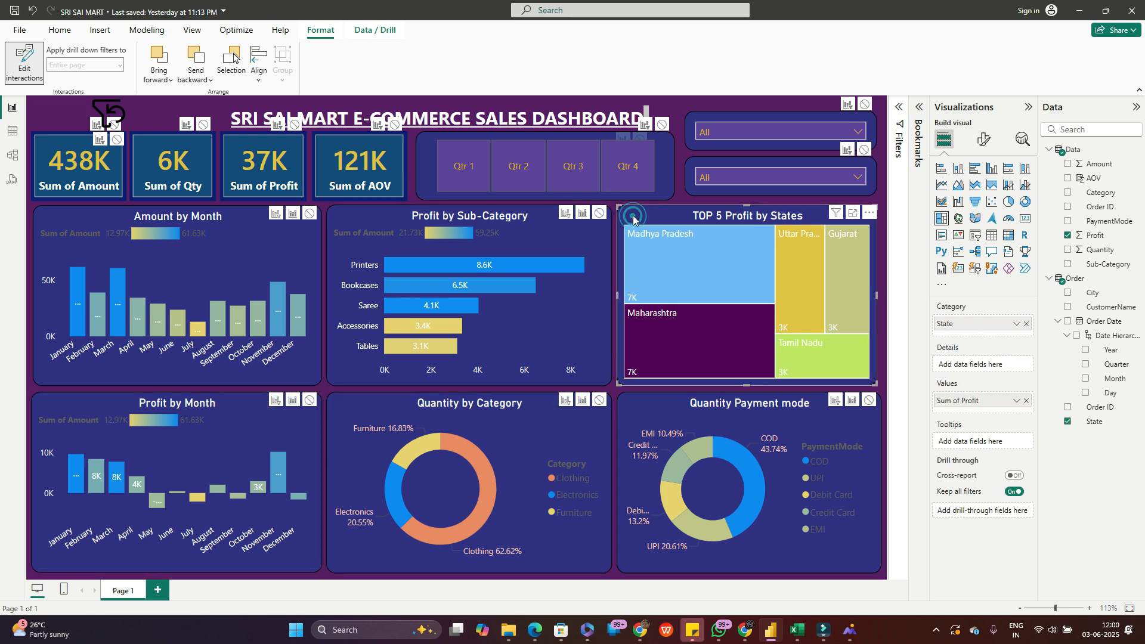
{"action": "left_click", "coordinate": [848, 150]}
{"action": "left_click", "coordinate": [850, 106]}
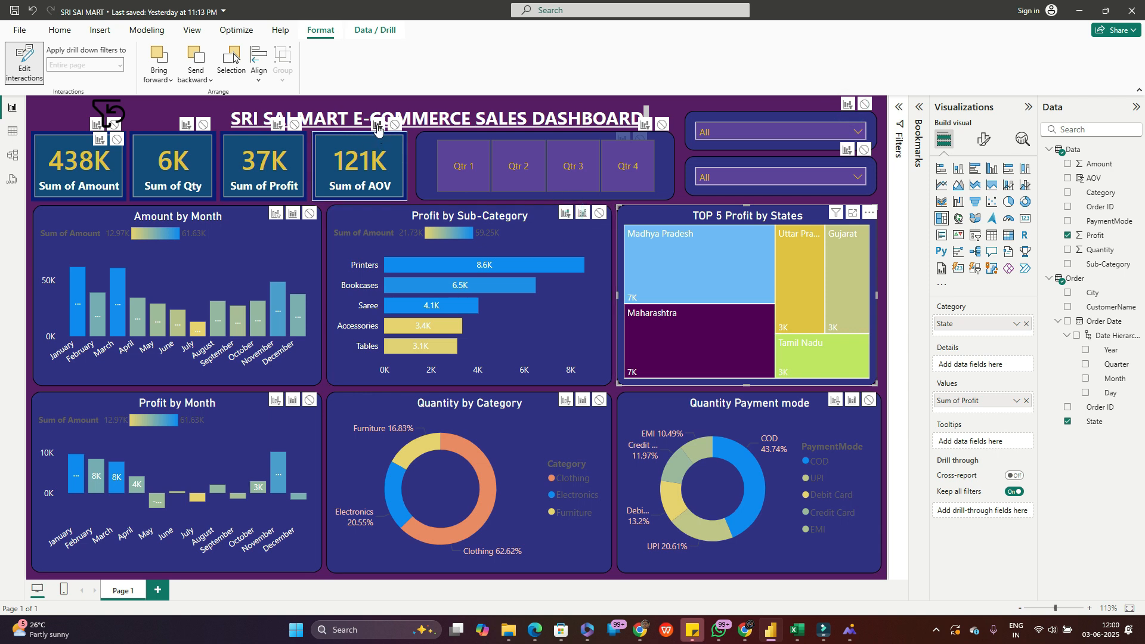
{"action": "left_click", "coordinate": [276, 124]}
{"action": "left_click", "coordinate": [186, 124]}
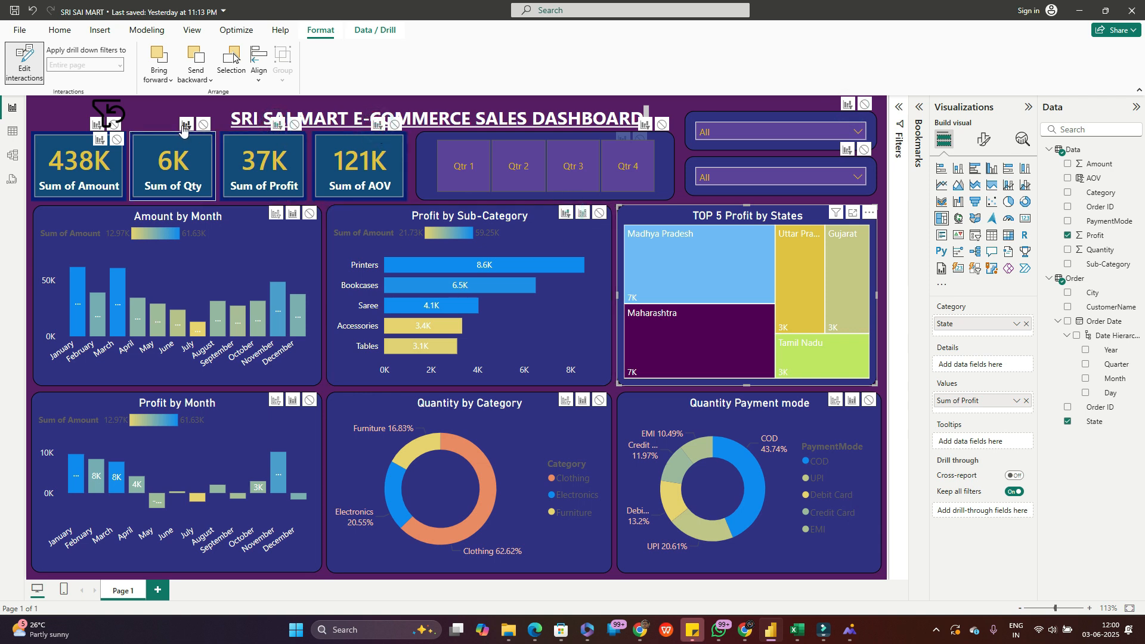
{"action": "left_click", "coordinate": [100, 139]}
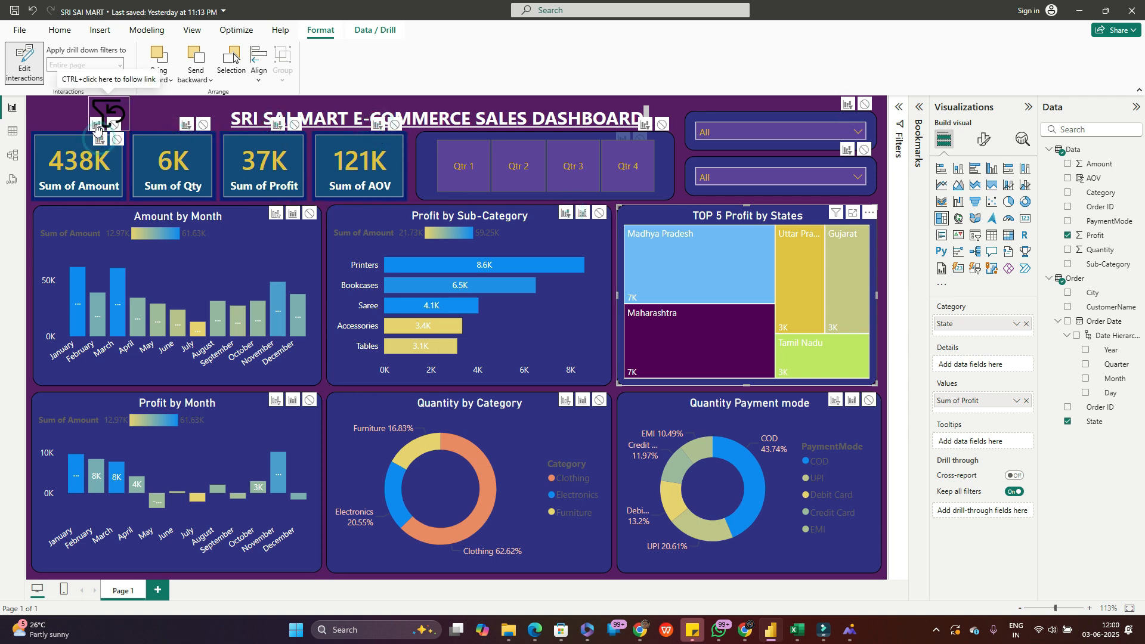
{"action": "left_click", "coordinate": [565, 404]}
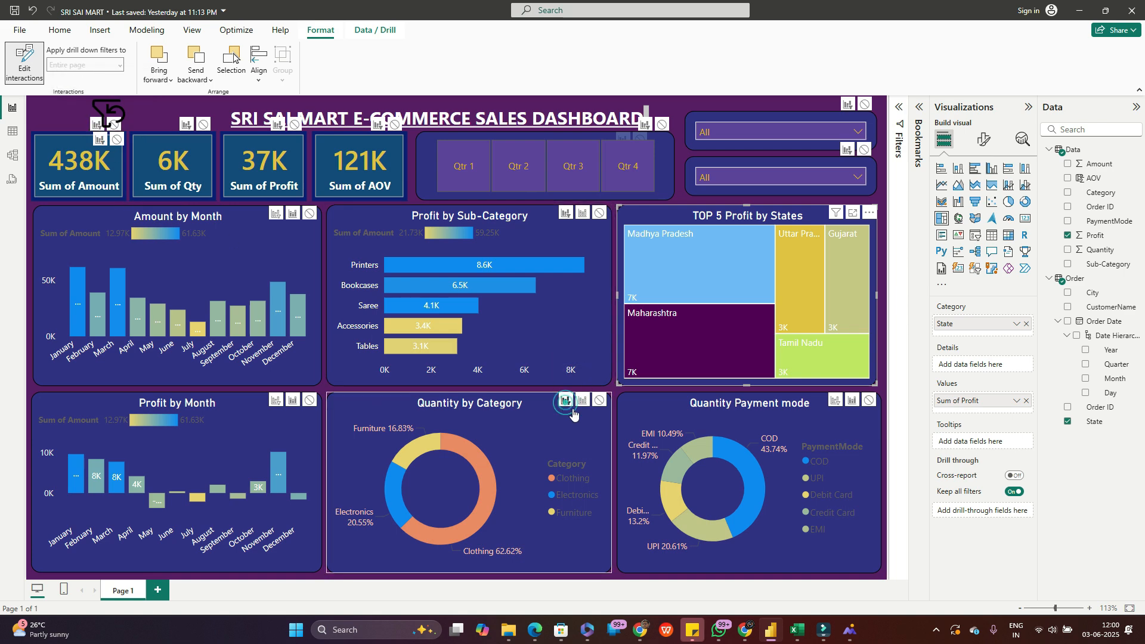
{"action": "left_click", "coordinate": [835, 402]}
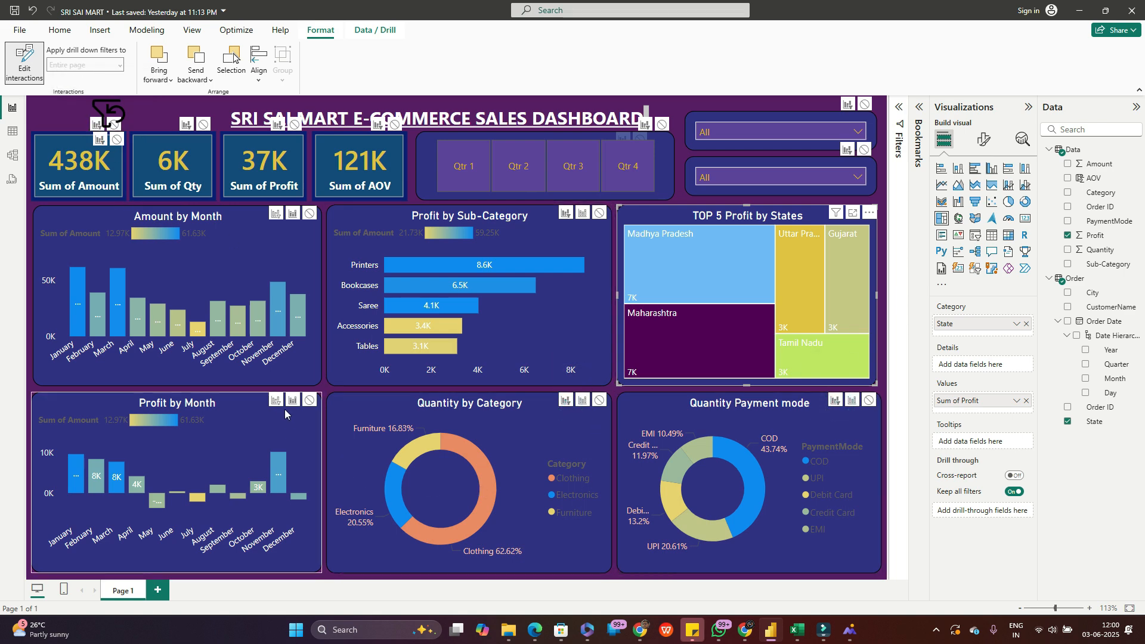
- Set the Quantity by Category donut's interactions to Filter for Amount by Month, Profit by Sub-Category, TOP 5 Profit by States and Quantity Payment mode
{"action": "left_click", "coordinate": [263, 424]}
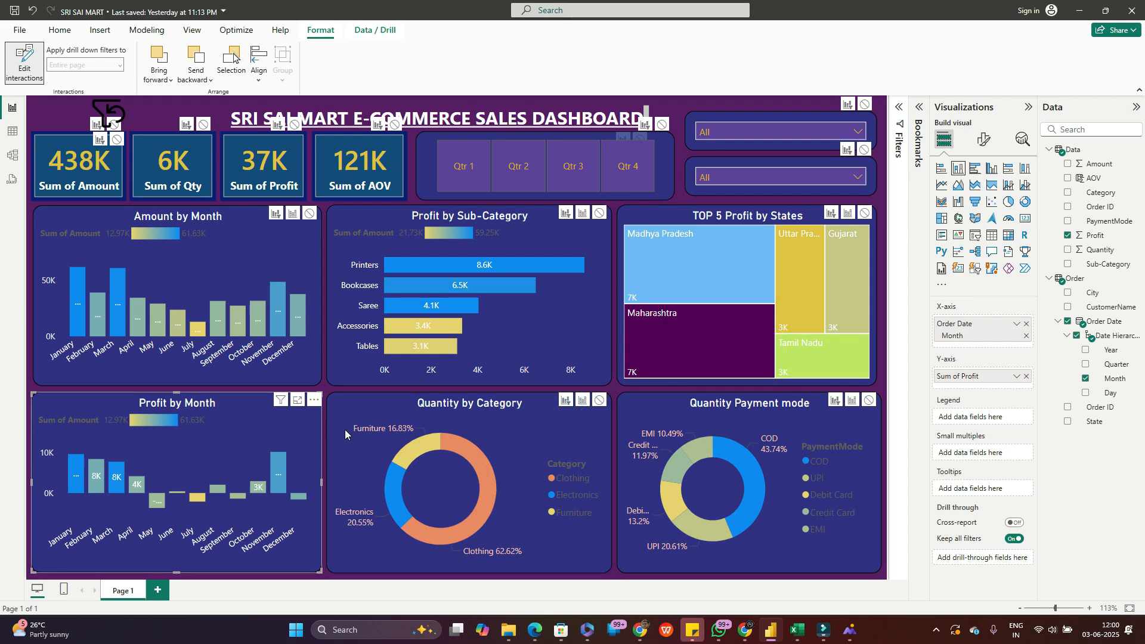
{"action": "left_click", "coordinate": [367, 405]}
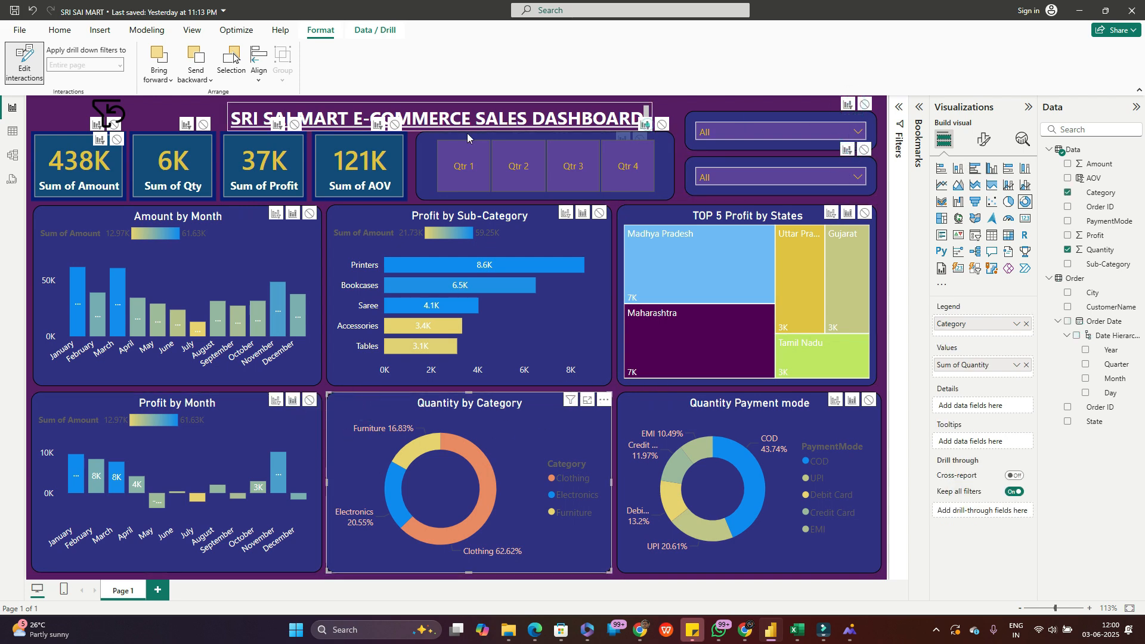
{"action": "left_click", "coordinate": [276, 213]}
{"action": "left_click", "coordinate": [568, 213]}
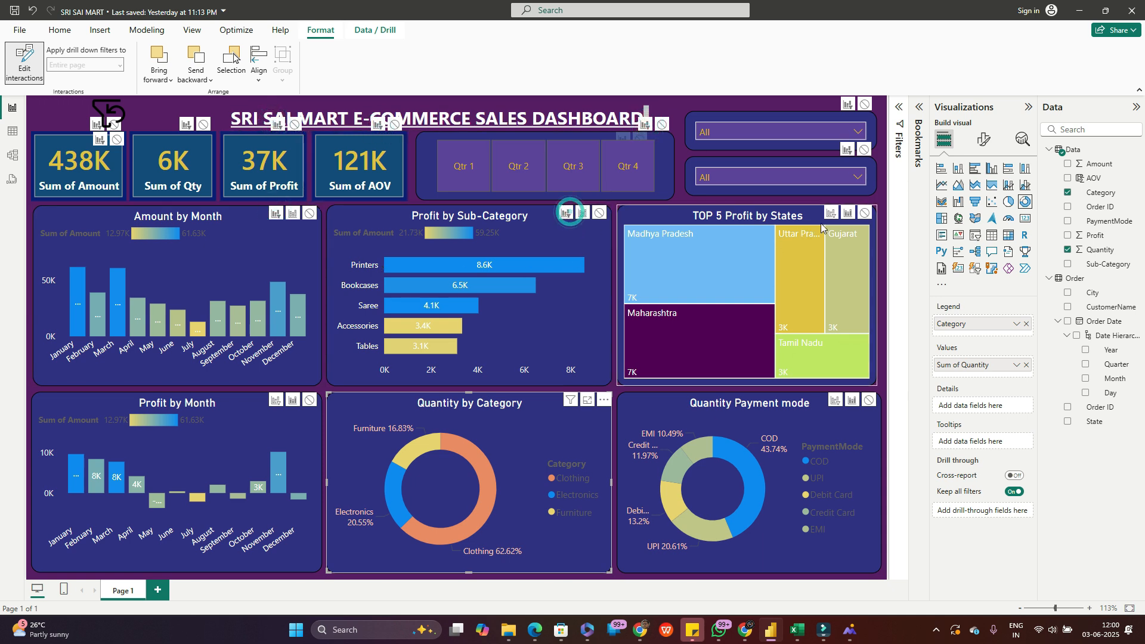
{"action": "left_click", "coordinate": [832, 213]}
{"action": "left_click", "coordinate": [835, 400]}
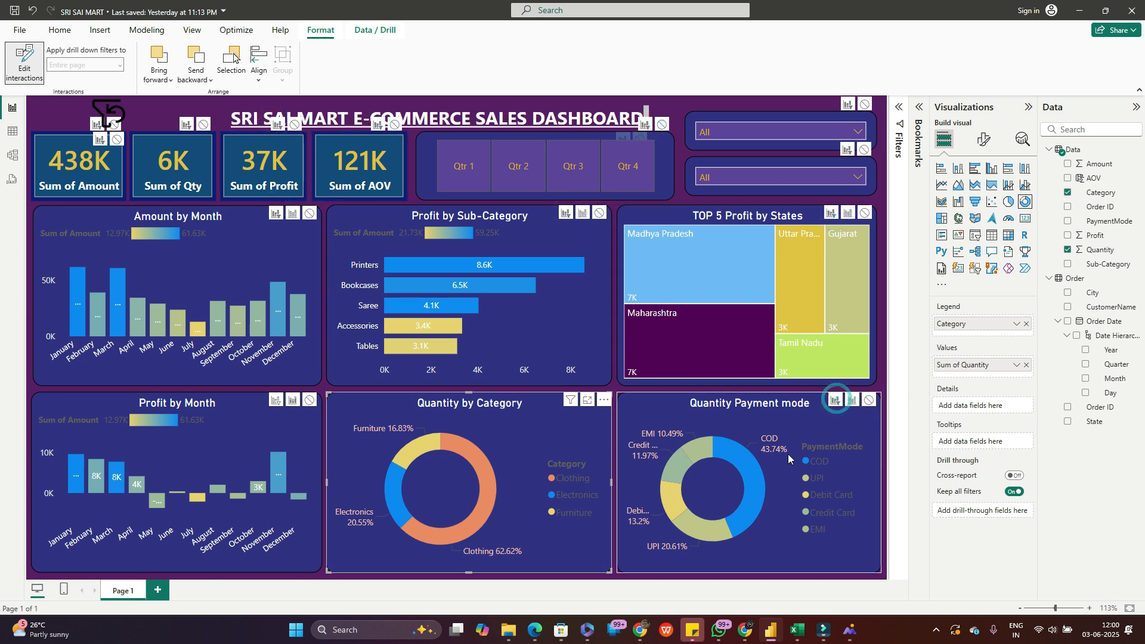
- Set the Quantity Payment mode donut's interactions to Filter for the other charts, the Sum of Profit and Sum of AOV cards, and the three slicers
{"action": "left_click", "coordinate": [801, 419]}
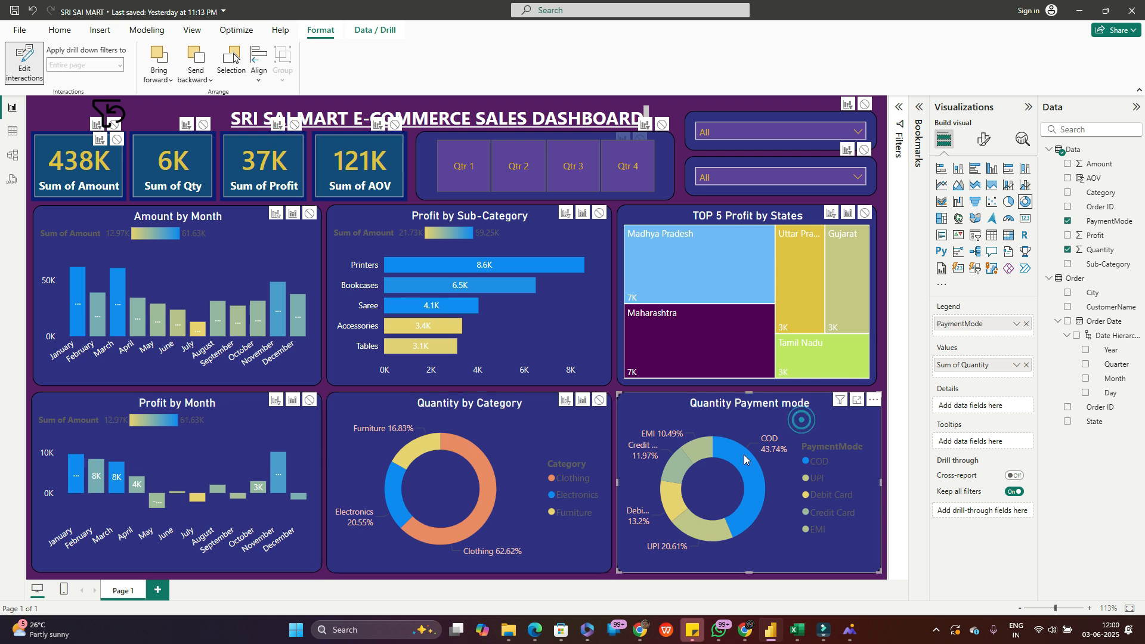
{"action": "left_click", "coordinate": [829, 212]}
{"action": "left_click", "coordinate": [566, 400]}
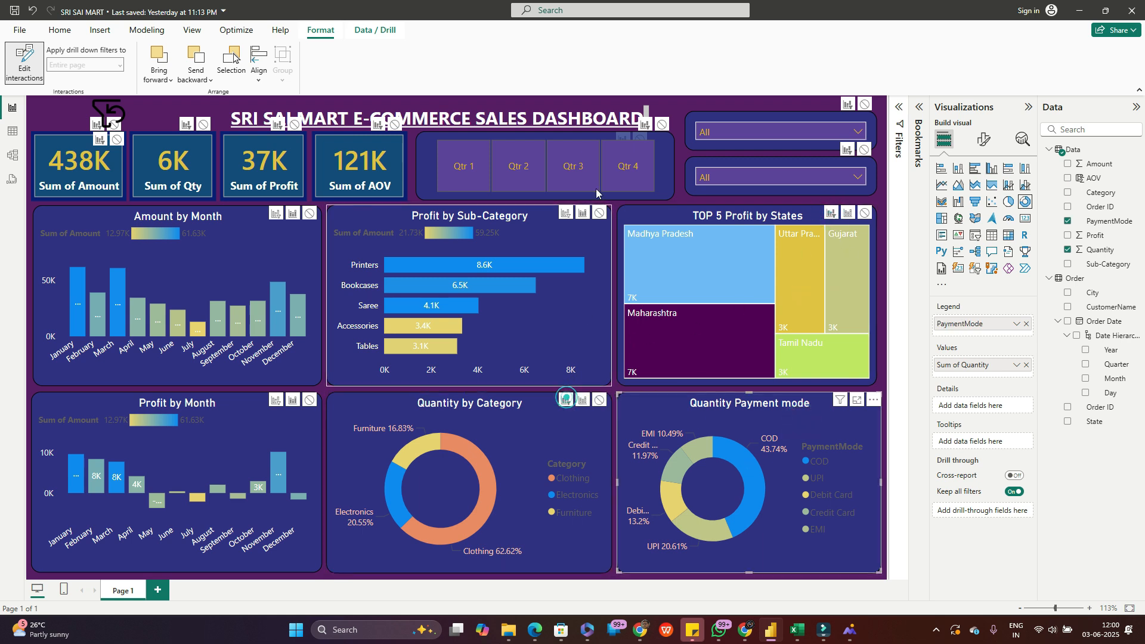
{"action": "left_click", "coordinate": [565, 214]}
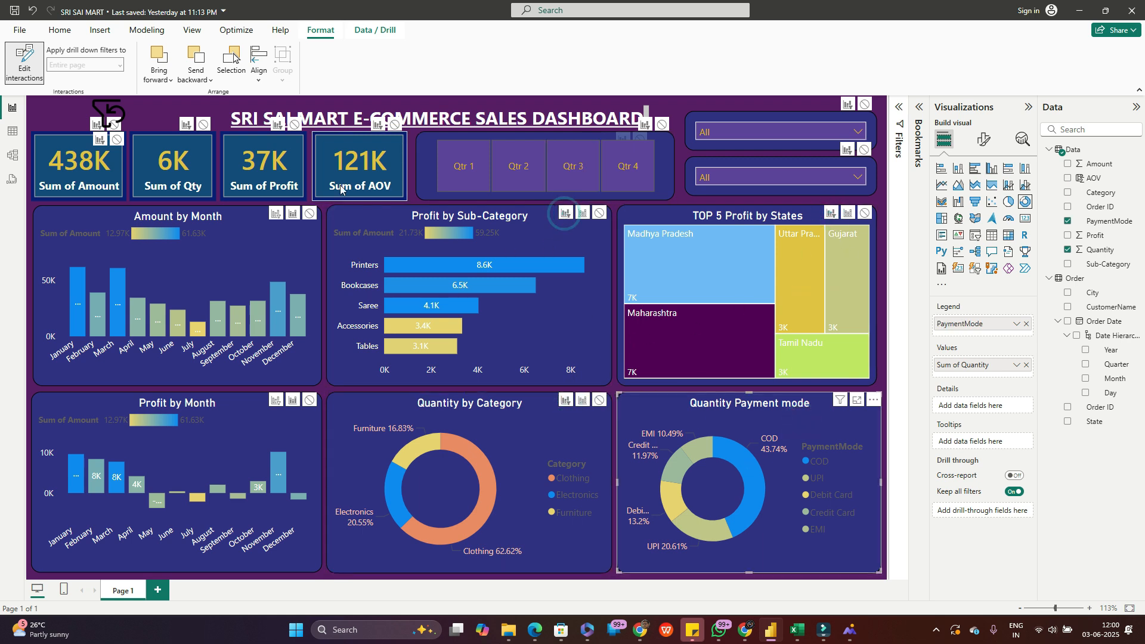
{"action": "left_click", "coordinate": [276, 126]}
{"action": "left_click", "coordinate": [276, 214]}
{"action": "left_click", "coordinate": [276, 399]}
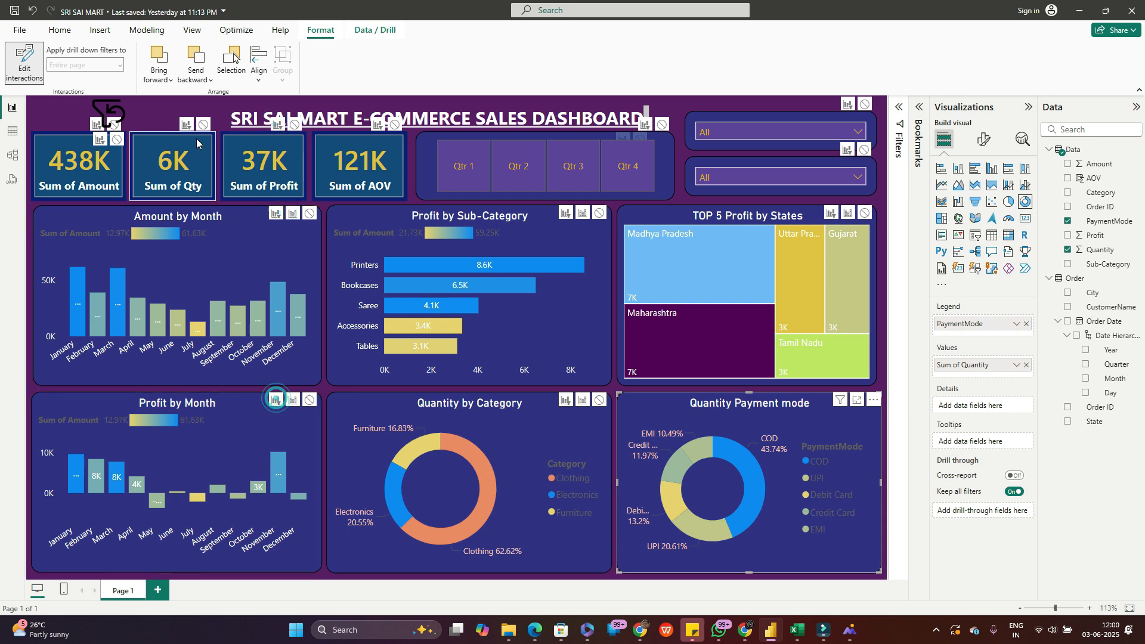
{"action": "left_click", "coordinate": [279, 124]}
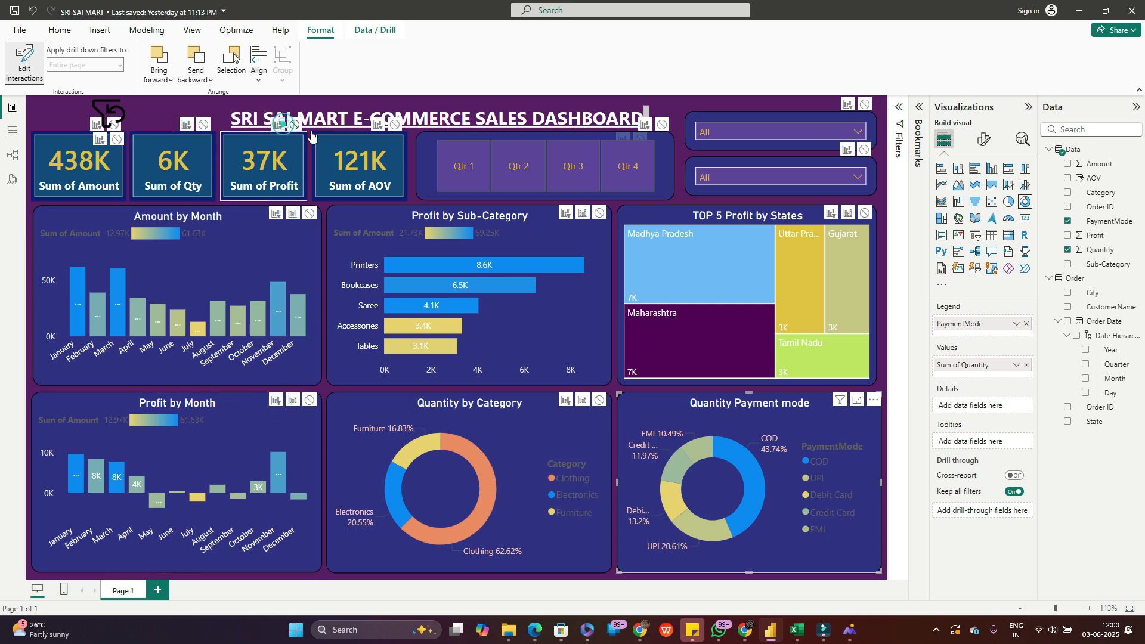
{"action": "left_click", "coordinate": [376, 123]}
{"action": "left_click", "coordinate": [645, 123]}
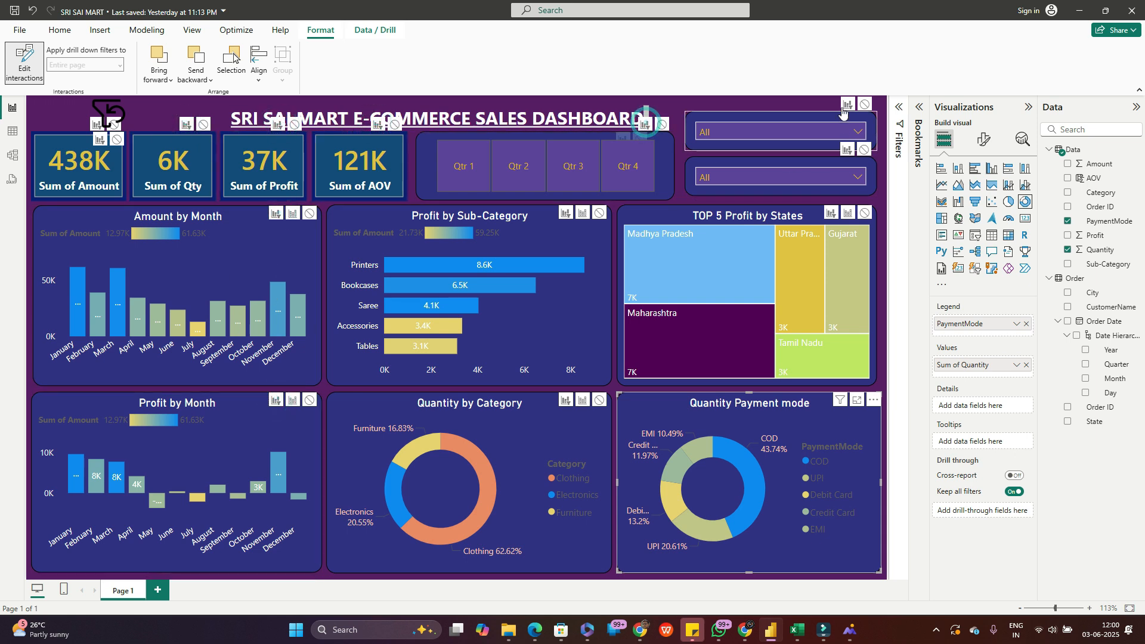
{"action": "left_click", "coordinate": [843, 101]}
{"action": "left_click", "coordinate": [848, 151]}
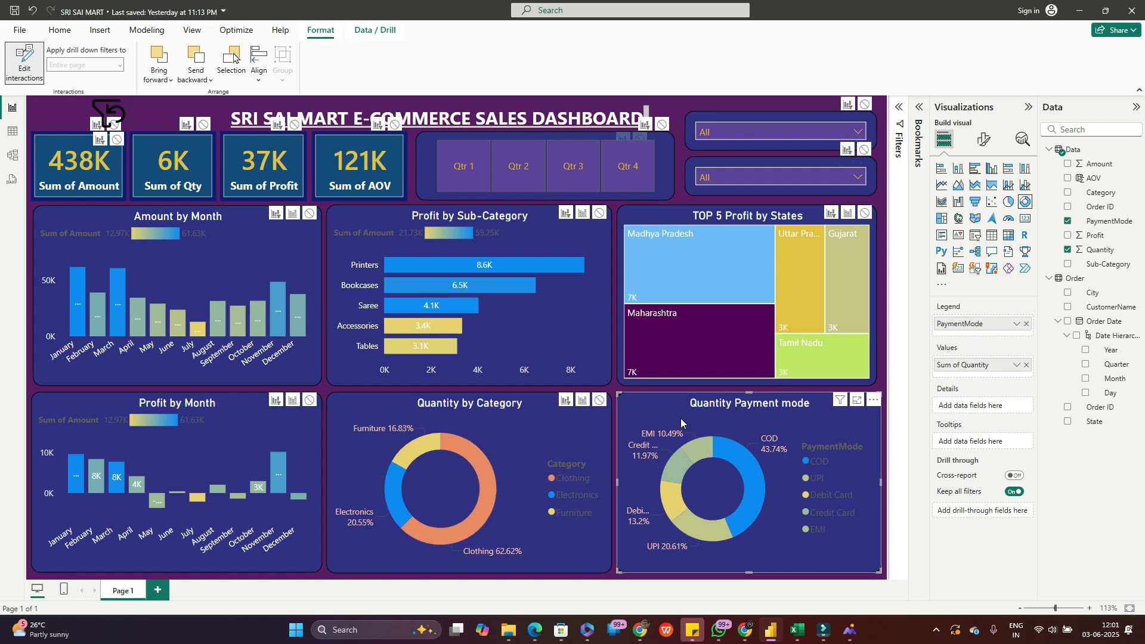
{"action": "left_click", "coordinate": [114, 116]}
{"action": "left_click", "coordinate": [174, 109]}
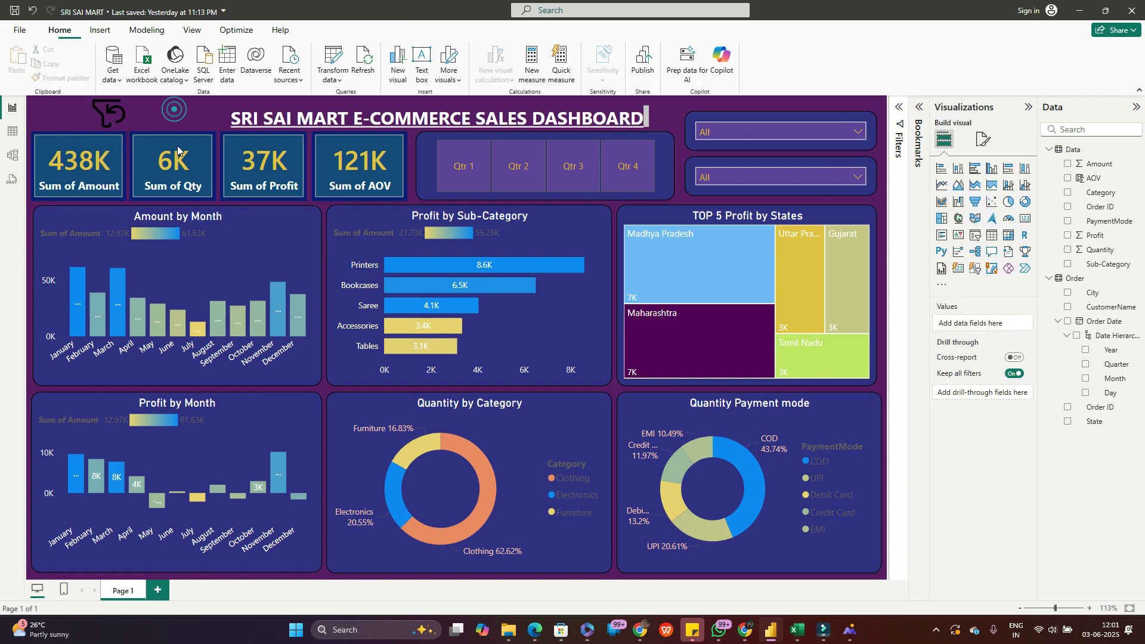
{"action": "left_click", "coordinate": [277, 257]}
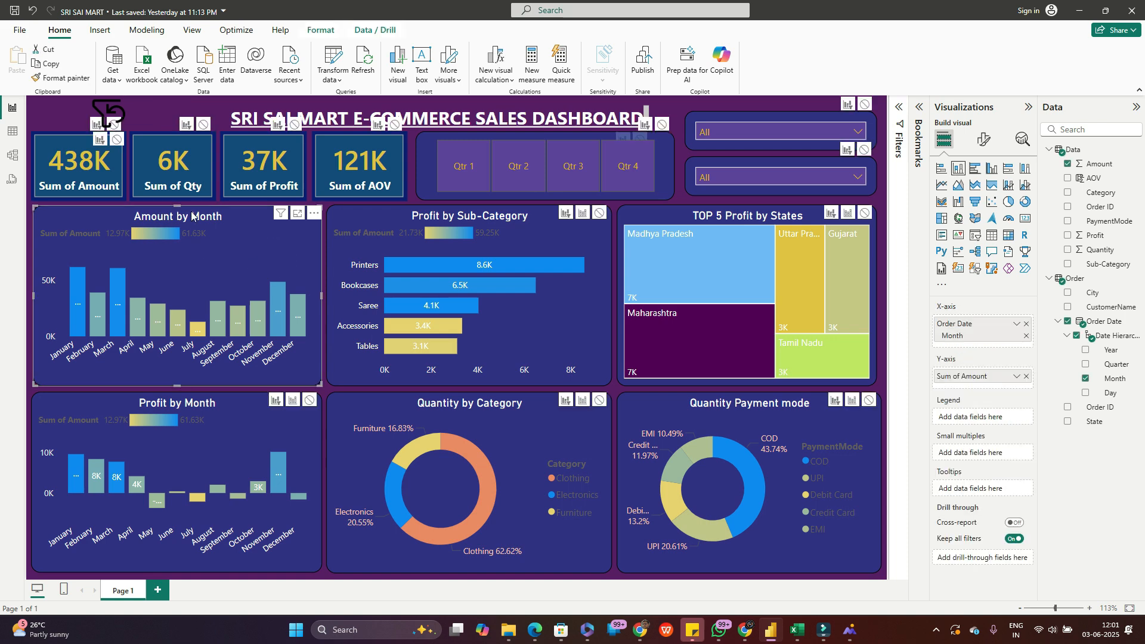
{"action": "left_click", "coordinate": [152, 108]}
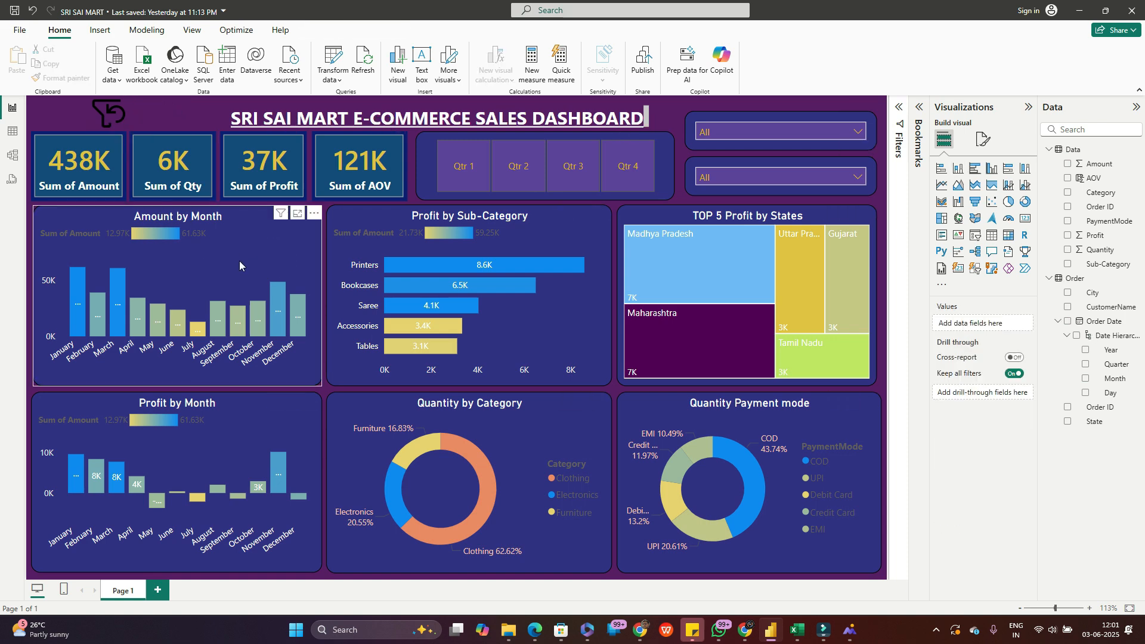
- Test the quarter slicer by filtering the dashboard to Qtr 1, Qtr 2, Qtr 3 and Qtr 4 in turn, and clear the selection
{"action": "left_click", "coordinate": [471, 173]}
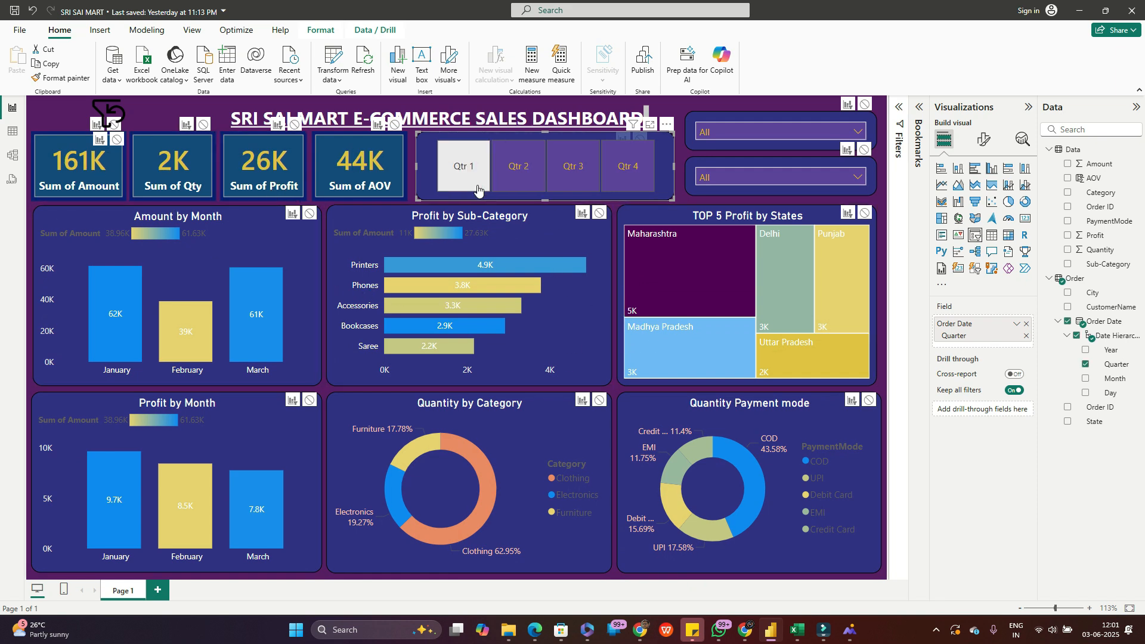
{"action": "left_click", "coordinate": [158, 114]}
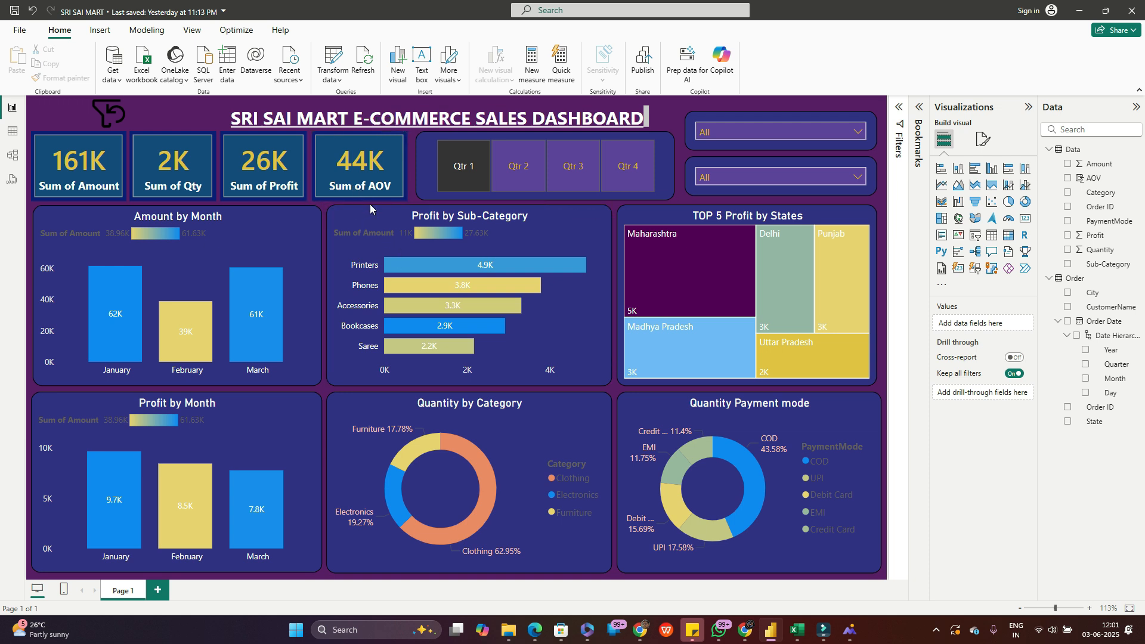
{"action": "left_click", "coordinate": [530, 175]}
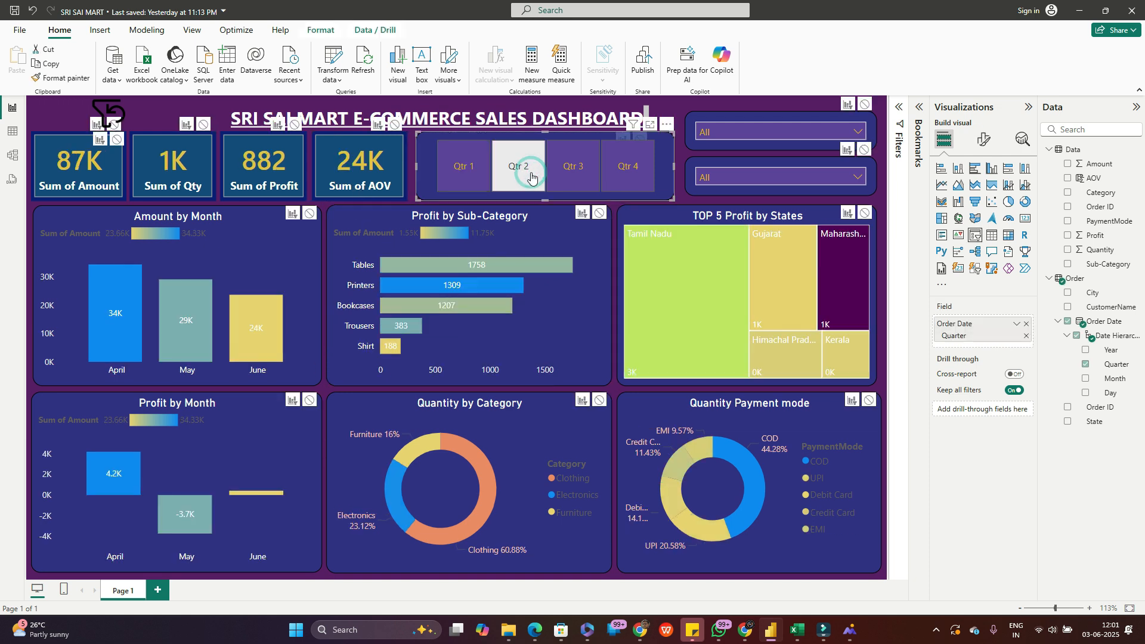
{"action": "left_click", "coordinate": [158, 116]}
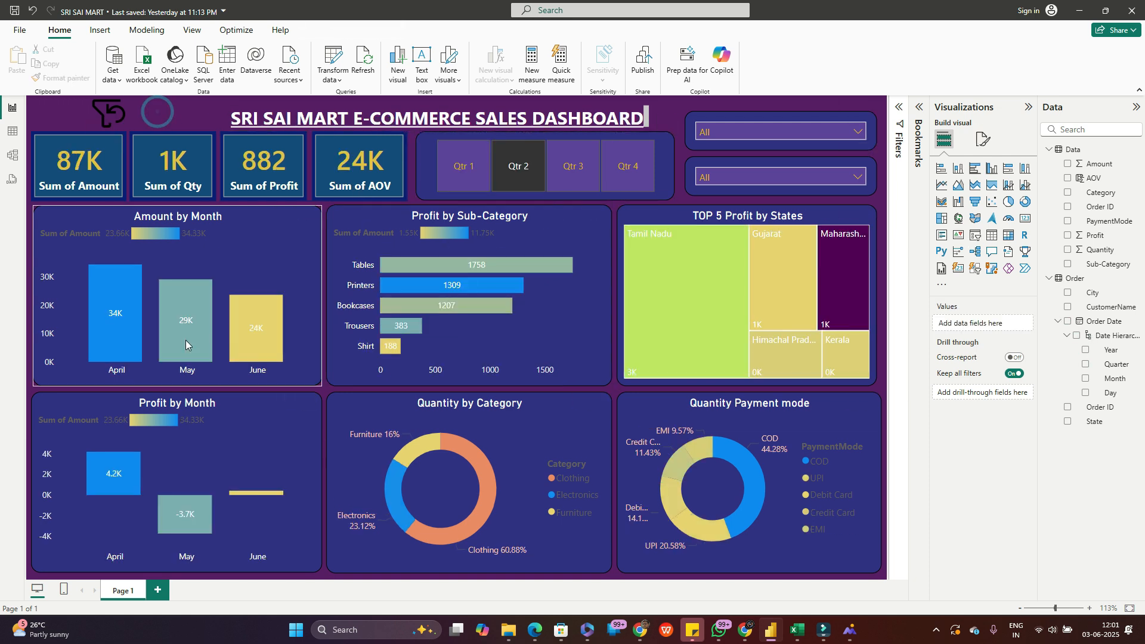
{"action": "left_click", "coordinate": [577, 168]}
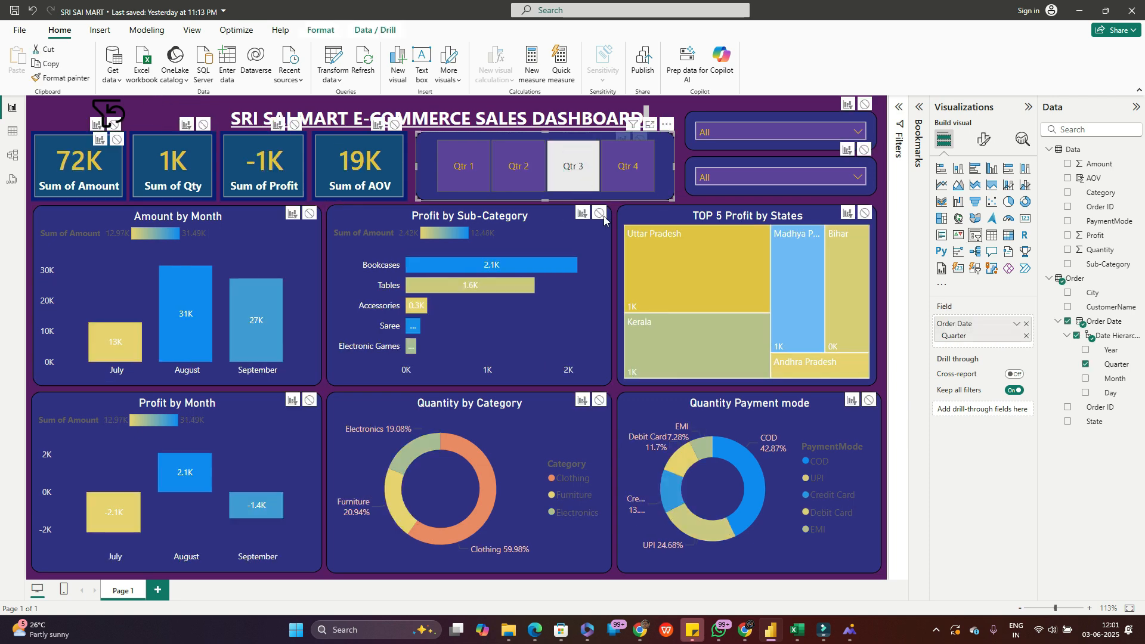
{"action": "left_click", "coordinate": [641, 169]}
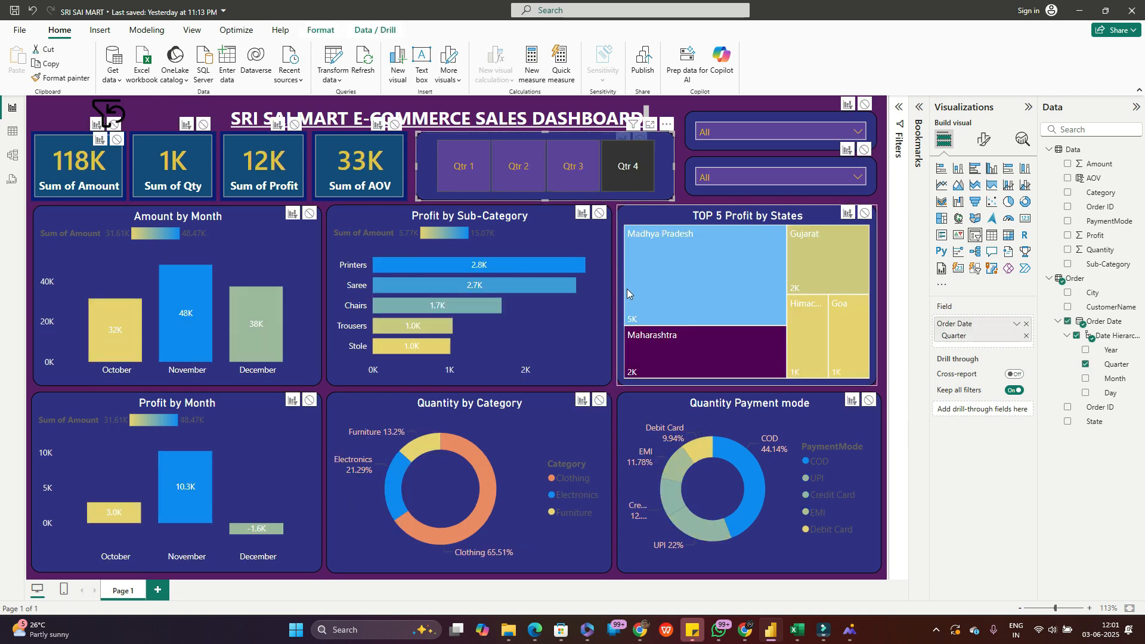
{"action": "left_click", "coordinate": [644, 172]}
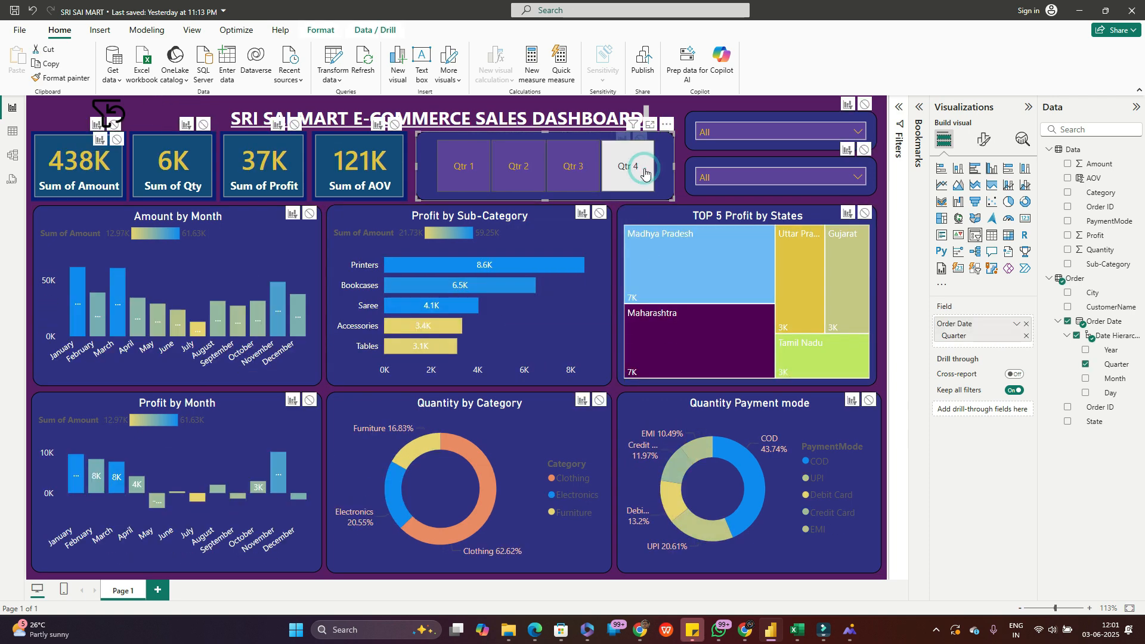
{"action": "left_click", "coordinate": [143, 115]}
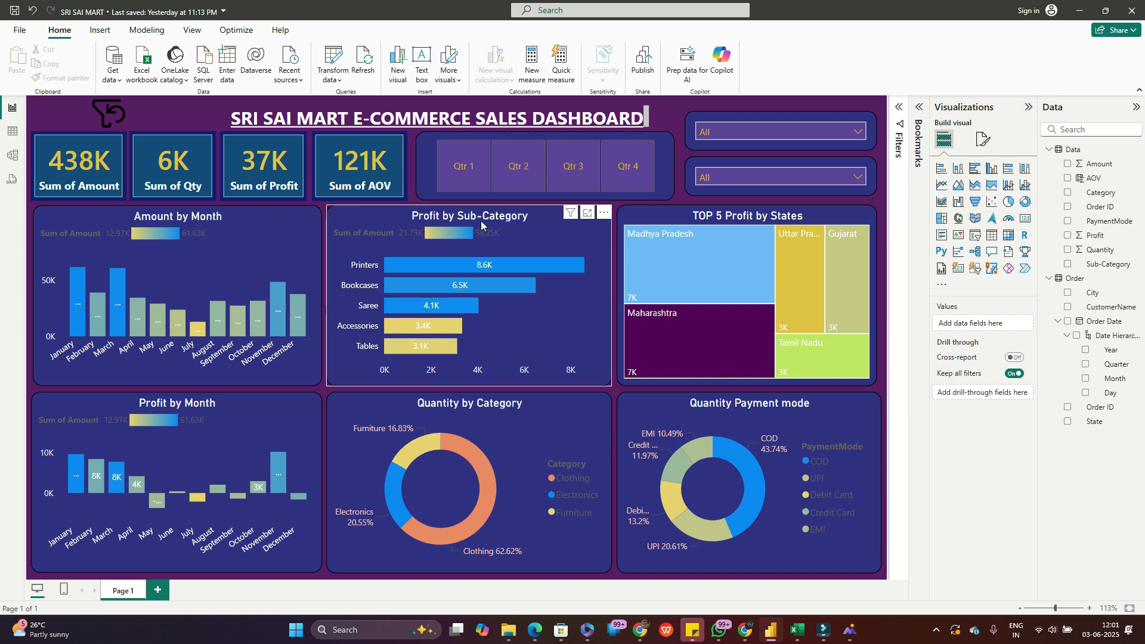
- Filter the dashboard to Qtr 1 and to Qtr 2 to review the KPI cards and charts for each quarter
{"action": "left_click", "coordinate": [471, 177]}
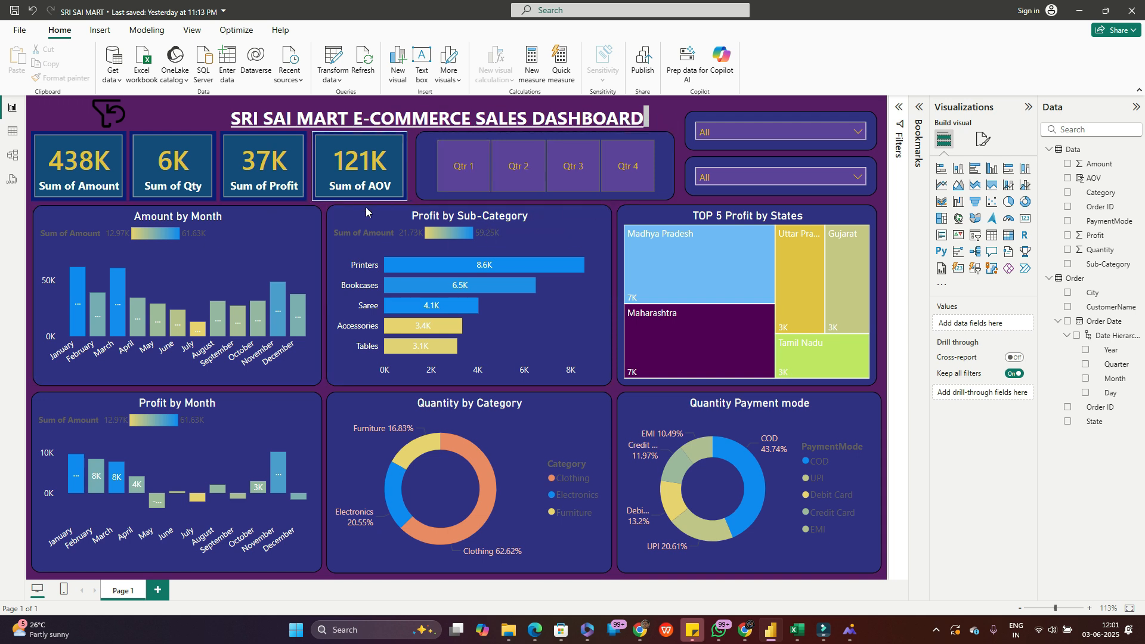
{"action": "left_click", "coordinate": [471, 177]}
{"action": "left_click", "coordinate": [152, 107]}
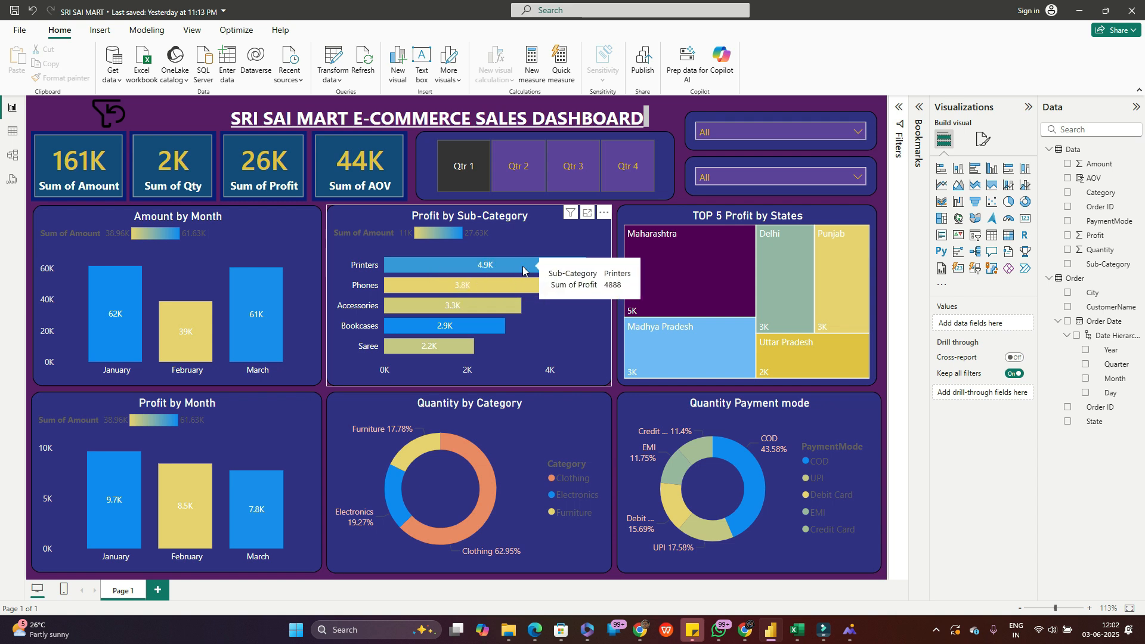
{"action": "left_click", "coordinate": [520, 179]}
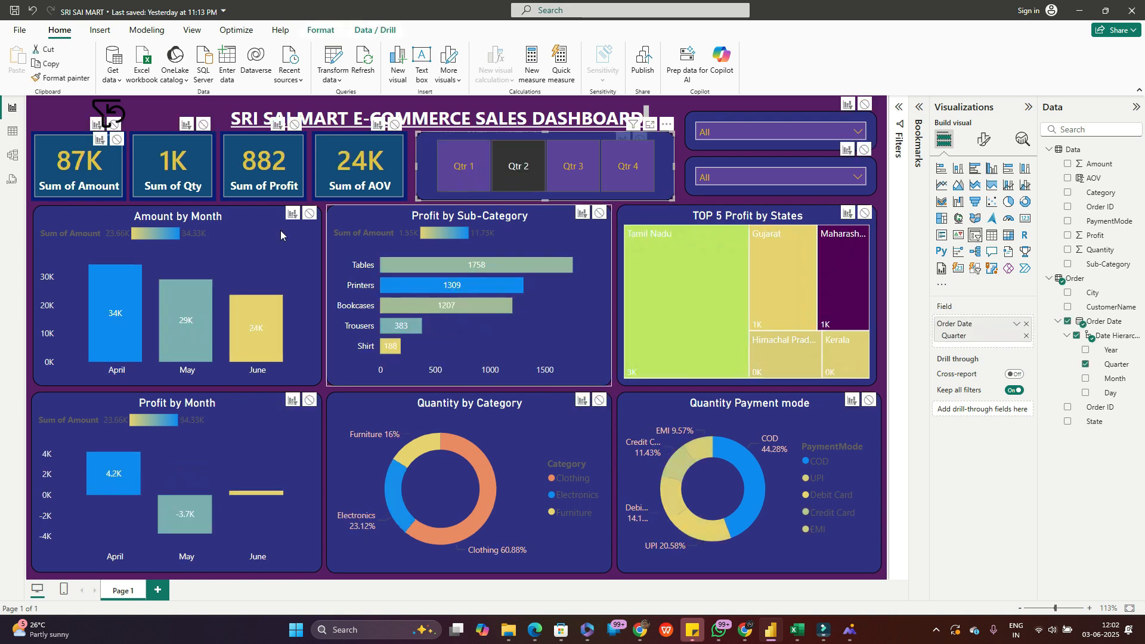
{"action": "left_click", "coordinate": [162, 113]}
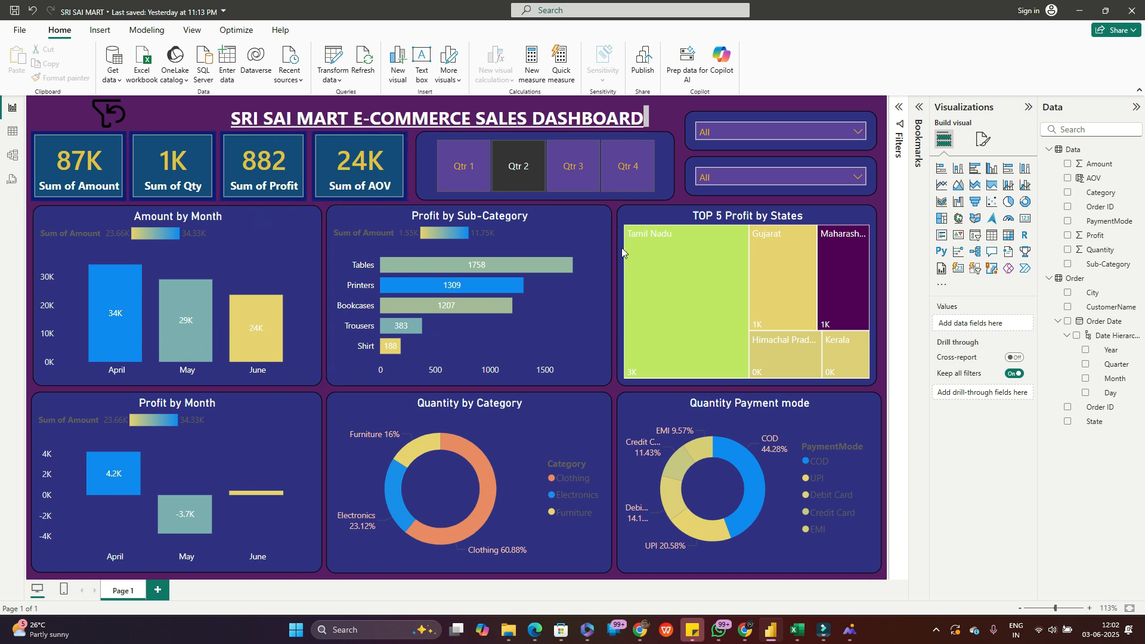
- Review the cards, charts and top states for Qtr 3, switching briefly to Qtr 4 and back to Qtr 3
{"action": "left_click", "coordinate": [576, 172]}
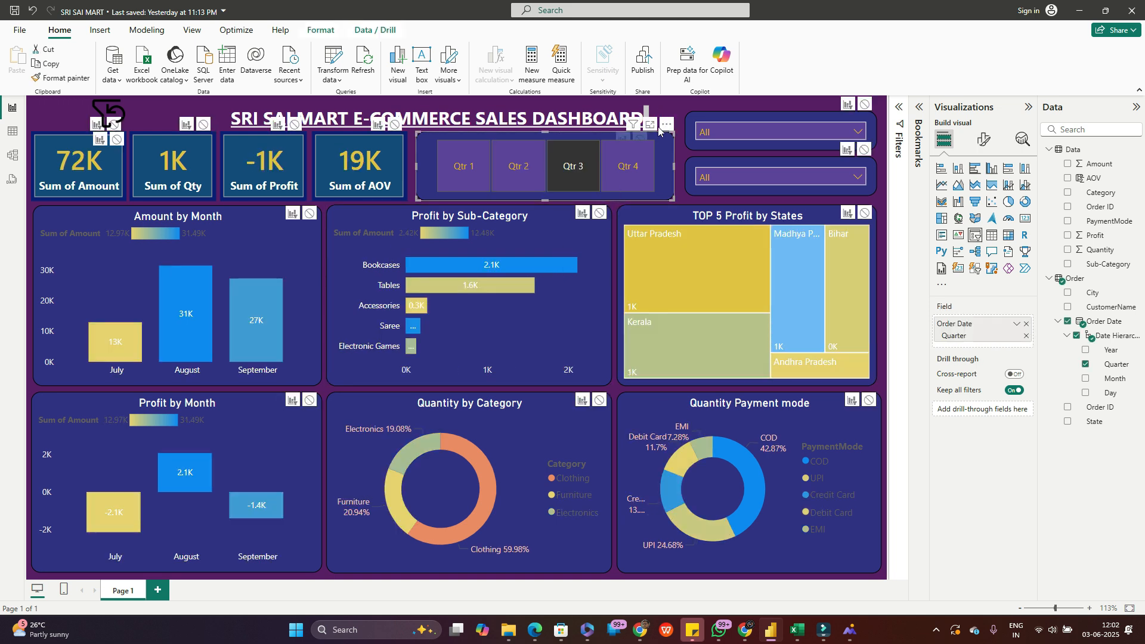
{"action": "left_click", "coordinate": [675, 110]}
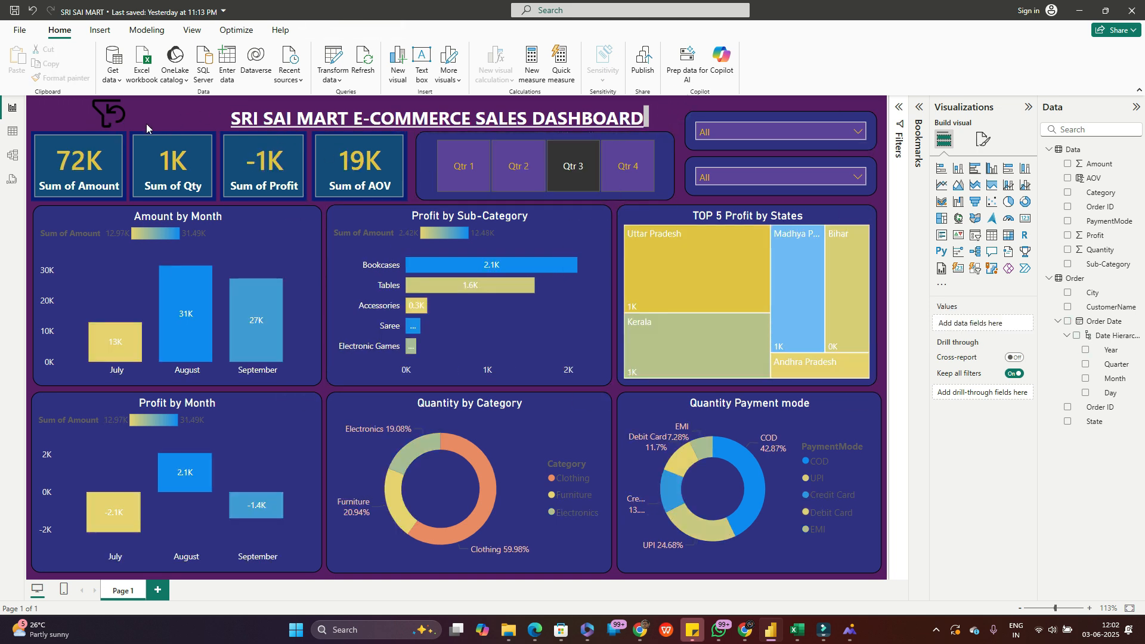
{"action": "mouse_move", "coordinate": [656, 235]}
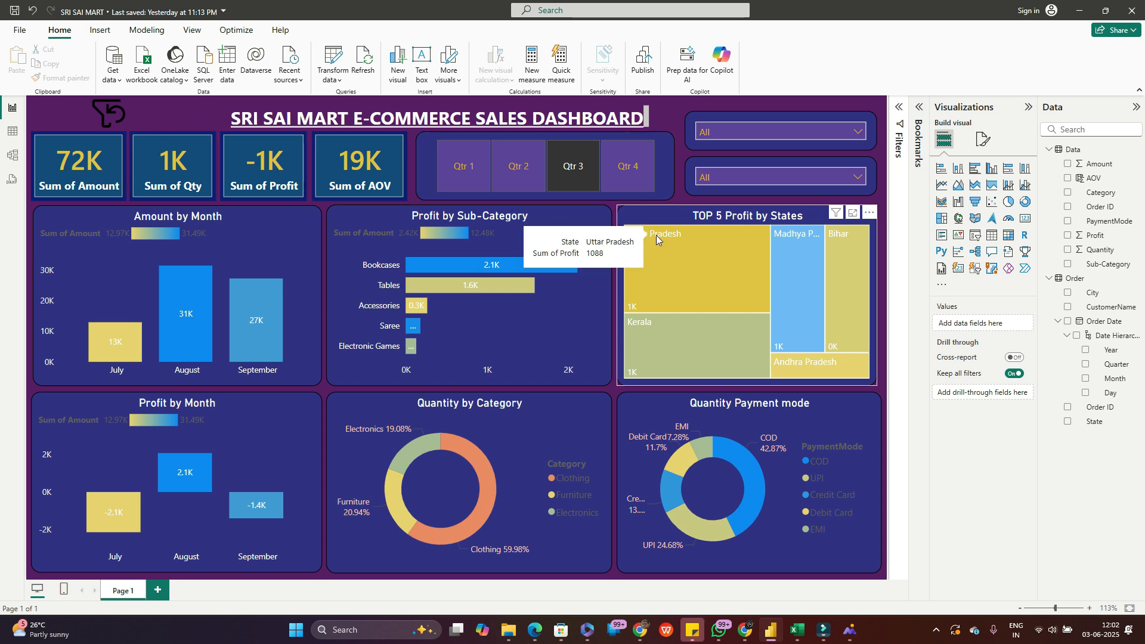
{"action": "left_click", "coordinate": [628, 174]}
{"action": "left_click", "coordinate": [572, 169]}
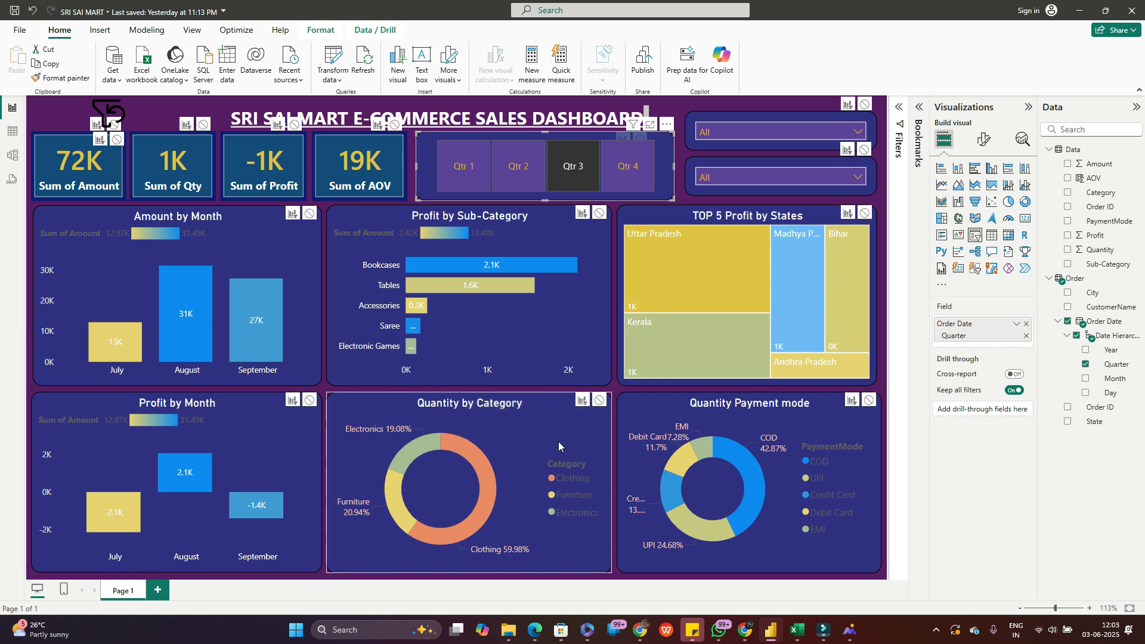
{"action": "mouse_move", "coordinate": [801, 272]}
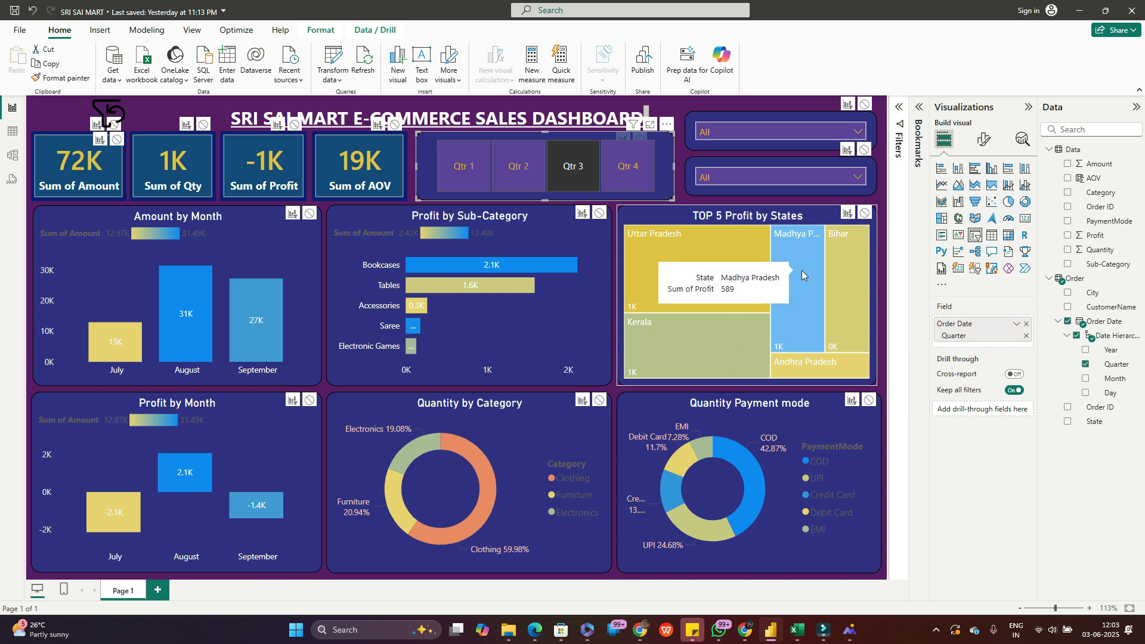
- Filter the dashboard to Qtr 4 for review and reset the filters with the dashboard's clear-filter button
{"action": "left_click", "coordinate": [636, 179]}
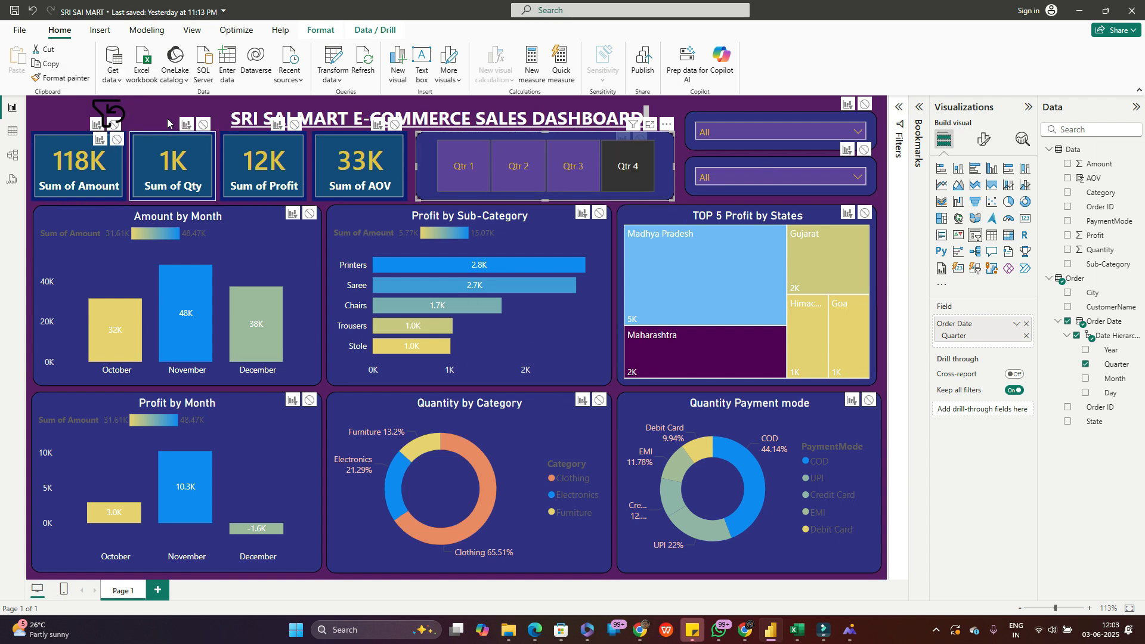
{"action": "left_click", "coordinate": [114, 113], "text": "ctrl"}
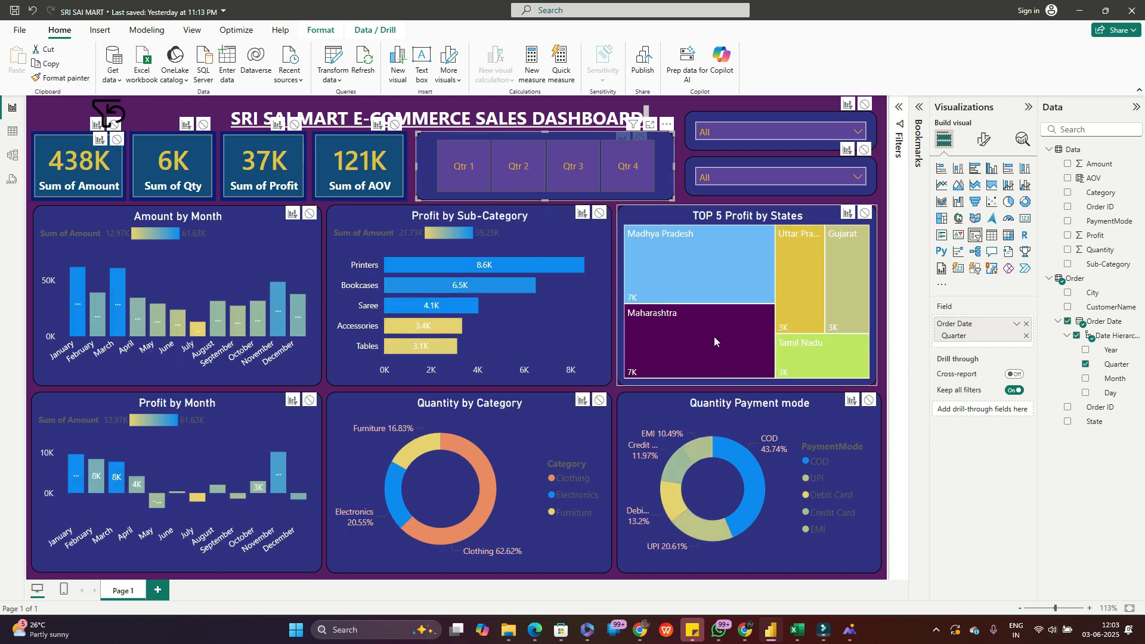
{"action": "left_click", "coordinate": [613, 388]}
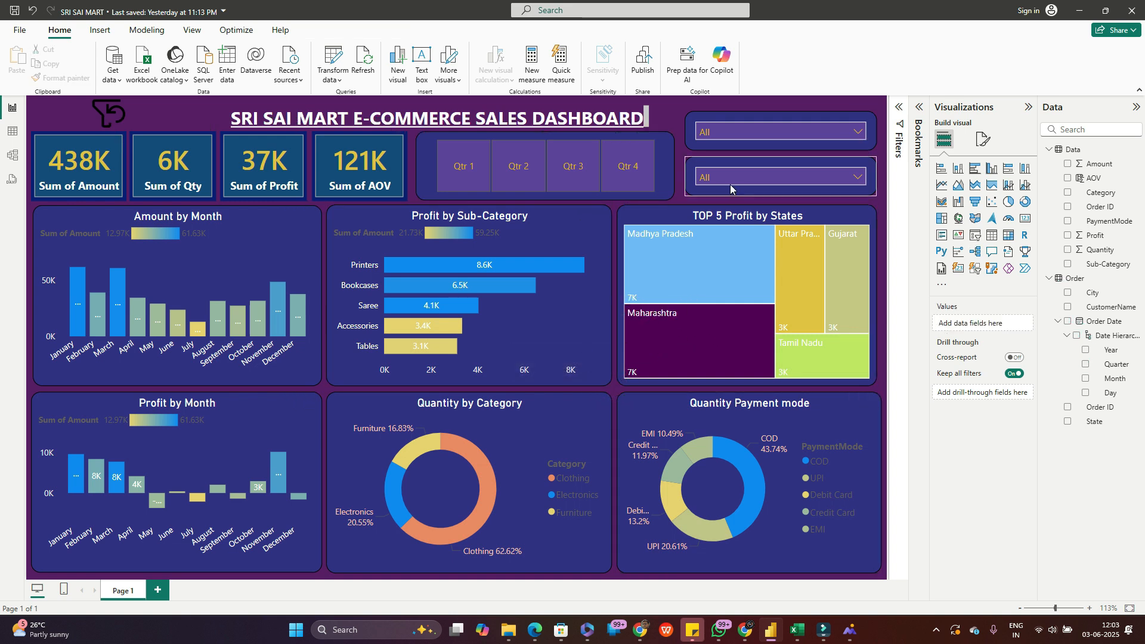
- Test the city slicer by filtering the dashboard to Amritsar, and remove that city filter
{"action": "left_click", "coordinate": [857, 179]}
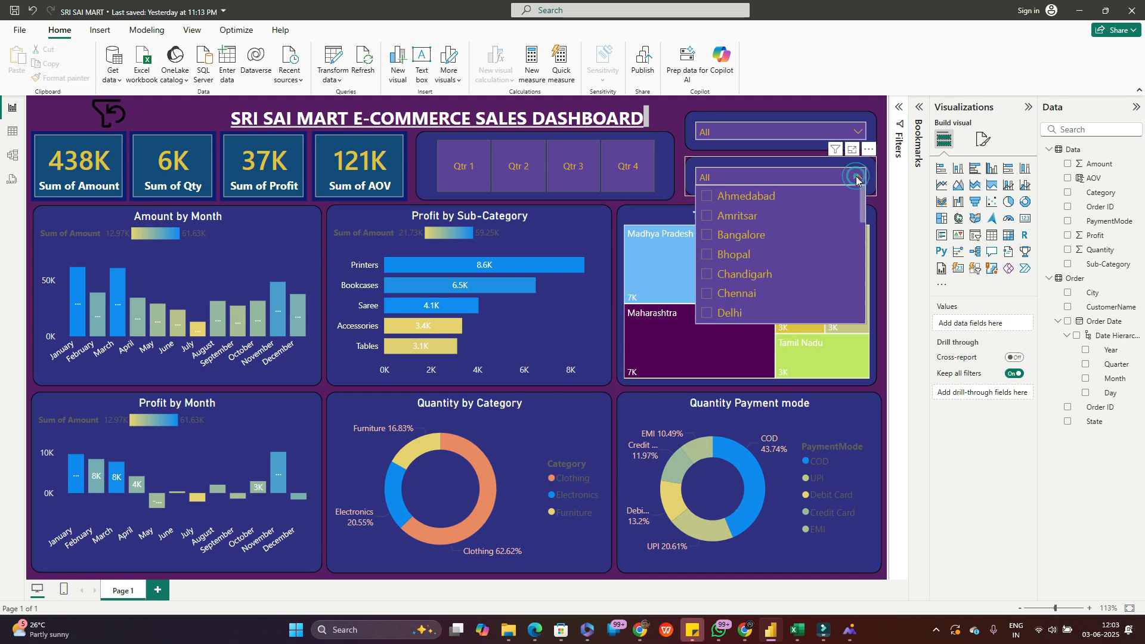
{"action": "left_click", "coordinate": [707, 219]}
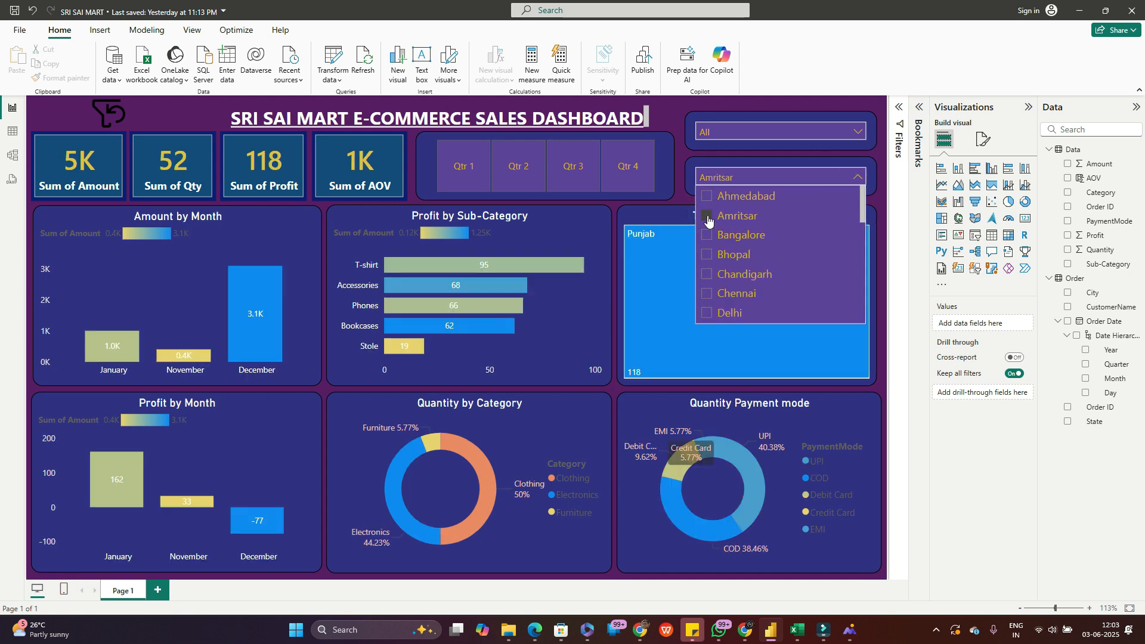
{"action": "left_click", "coordinate": [708, 218]}
{"action": "left_click", "coordinate": [679, 150]}
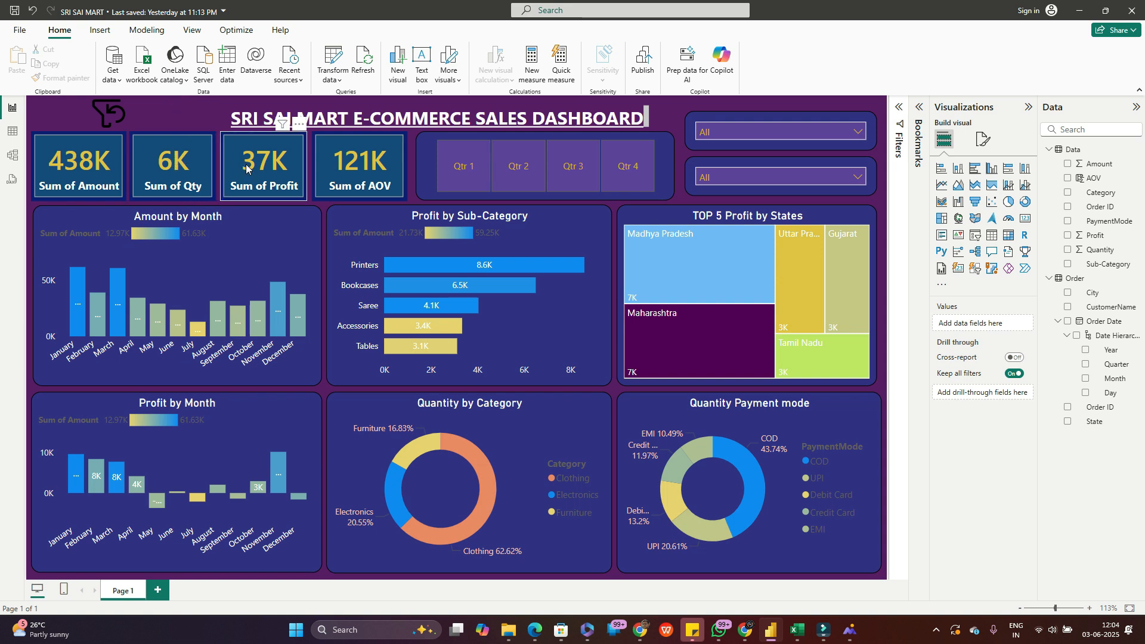
{"action": "left_click", "coordinate": [366, 180]}
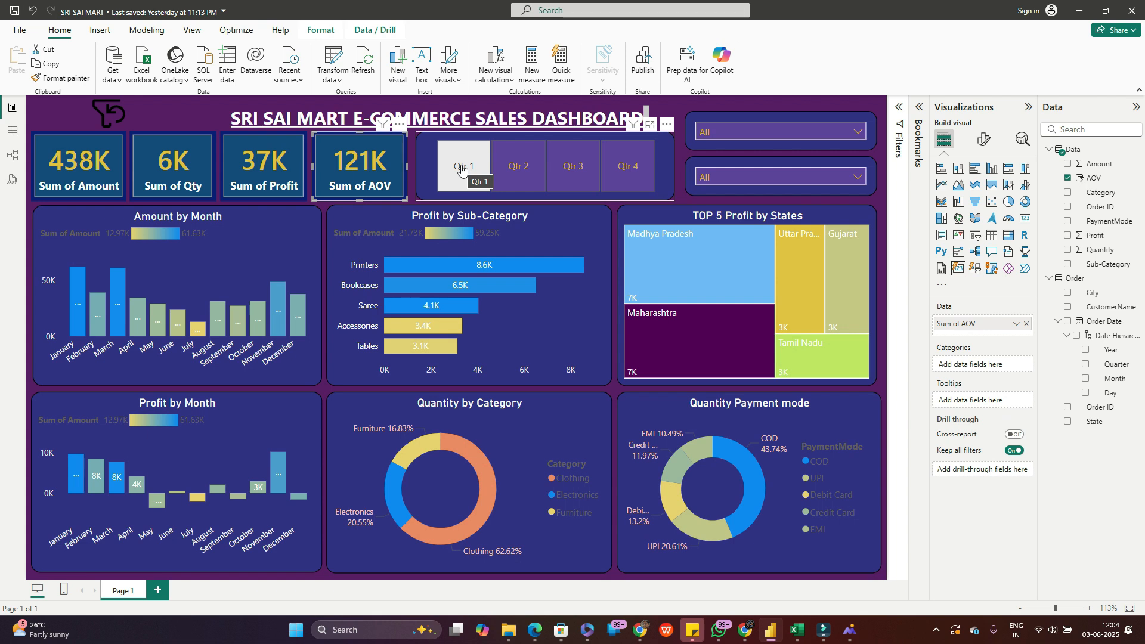
{"action": "left_click", "coordinate": [165, 117]}
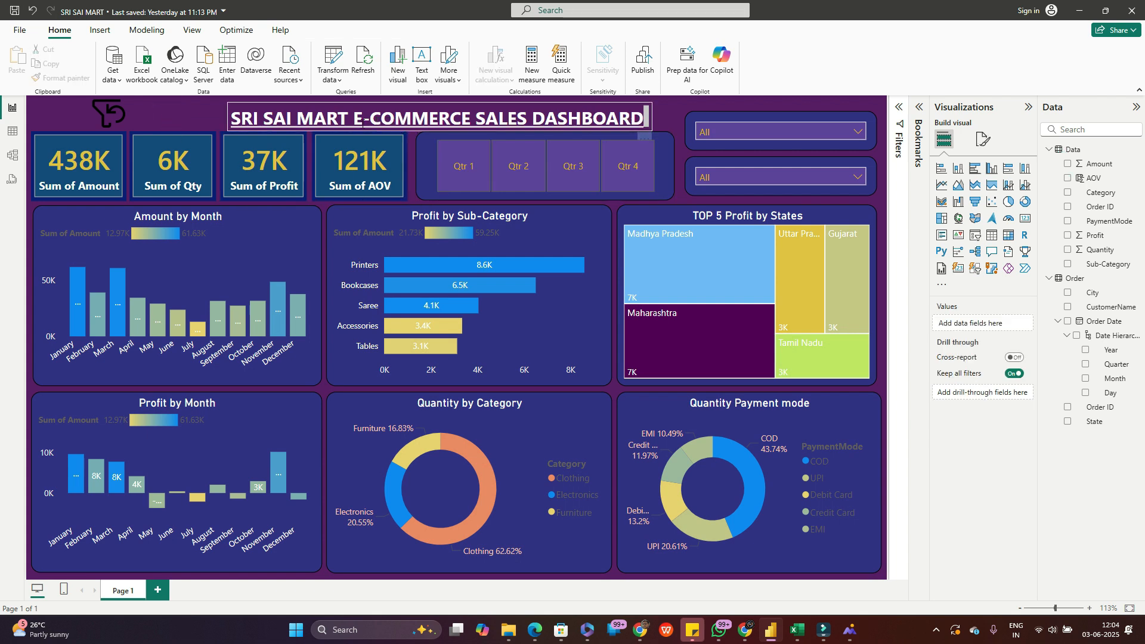